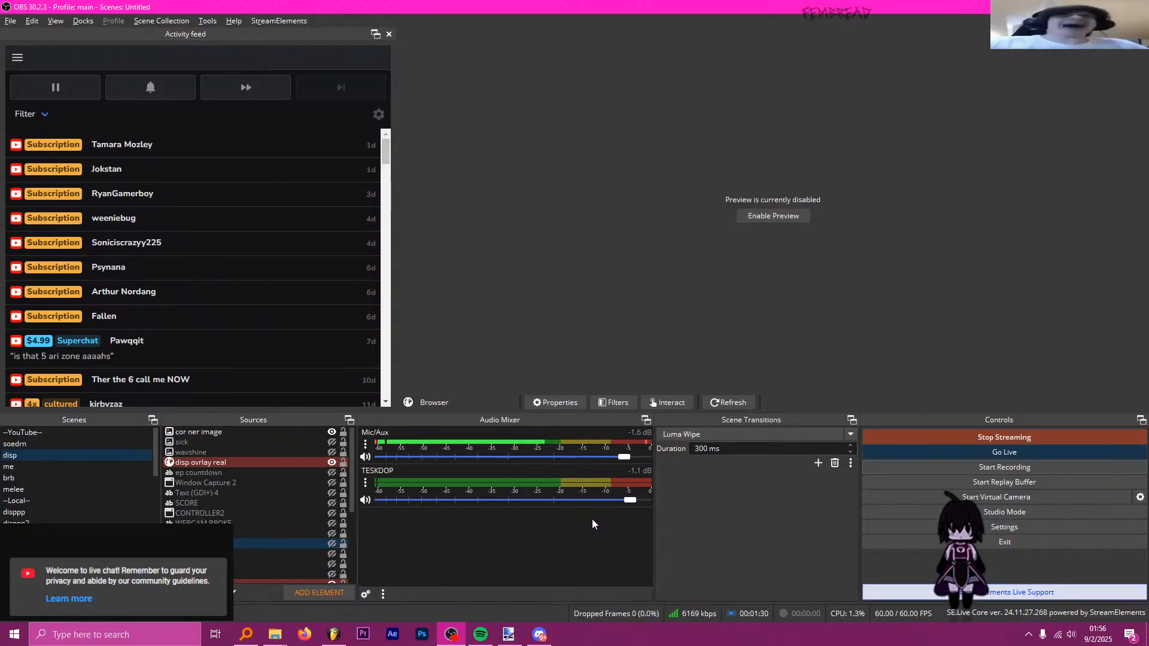
click(365, 444)
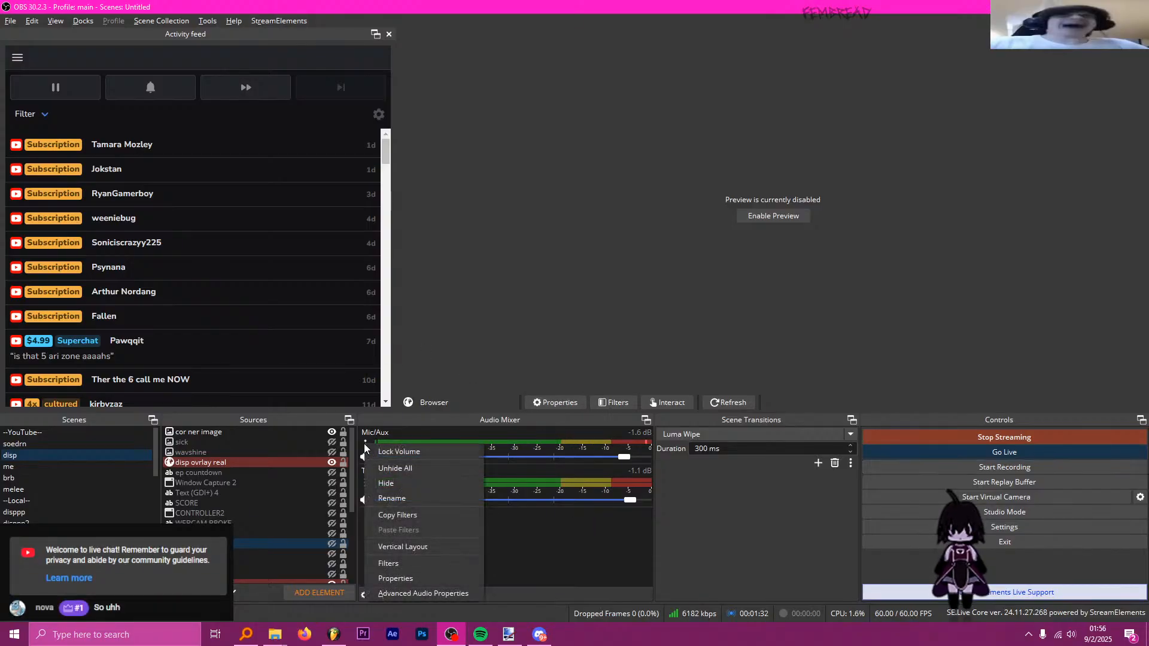
click(434, 573)
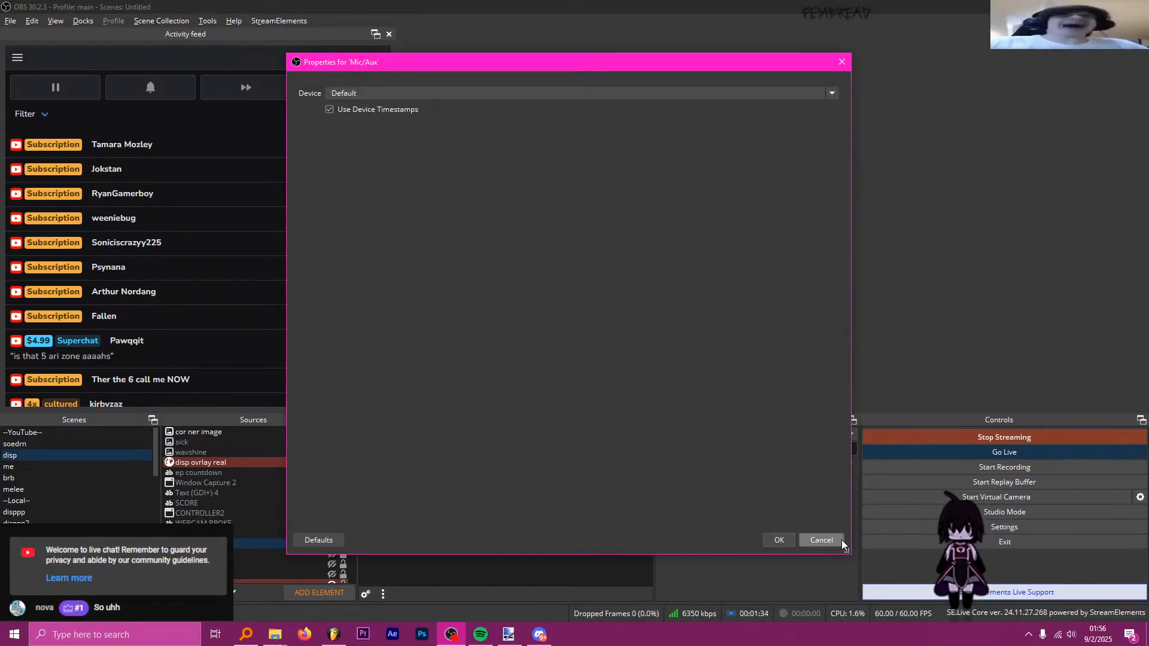
click(821, 540)
- Enable audio track 1 for the Mic/Aux source in the advanced audio properties
click(364, 441)
click(439, 587)
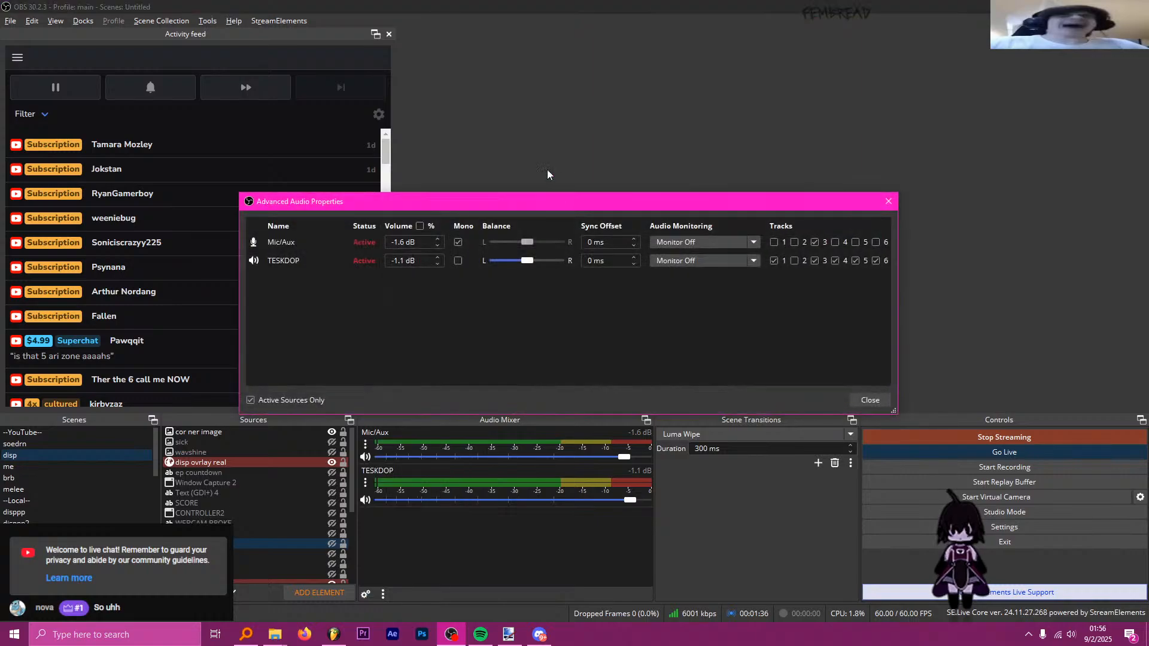
click(774, 242)
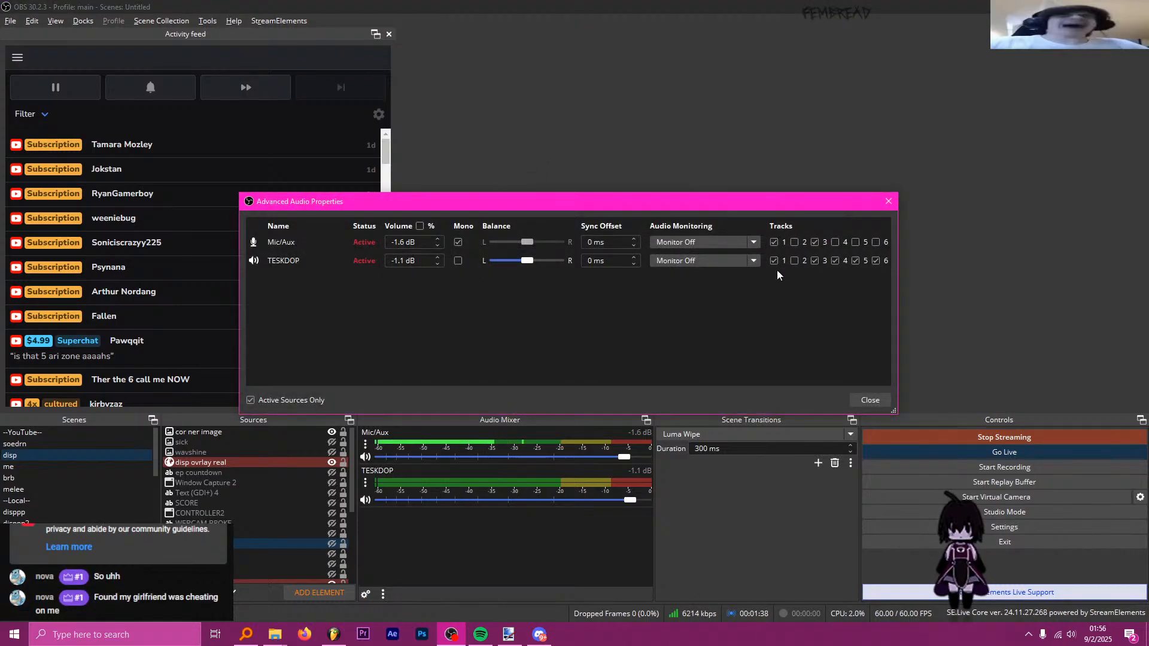
click(879, 400)
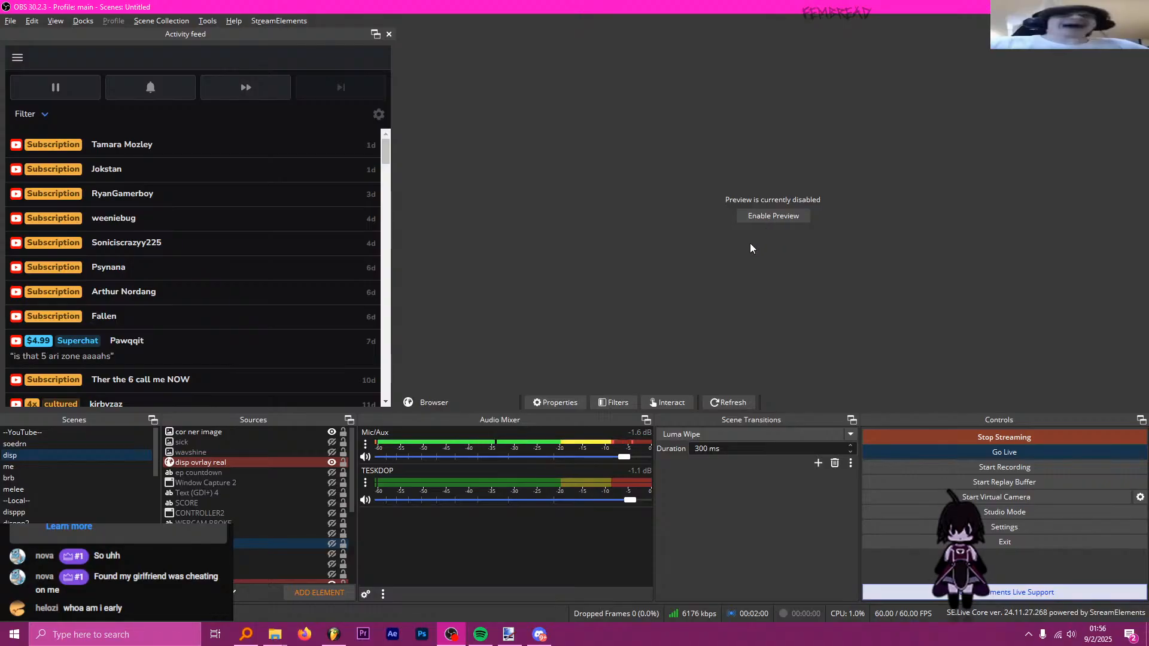
- Switch to the mascot_2.flp project in FL Studio and quit Discord running in the background
mouse_move(333, 633)
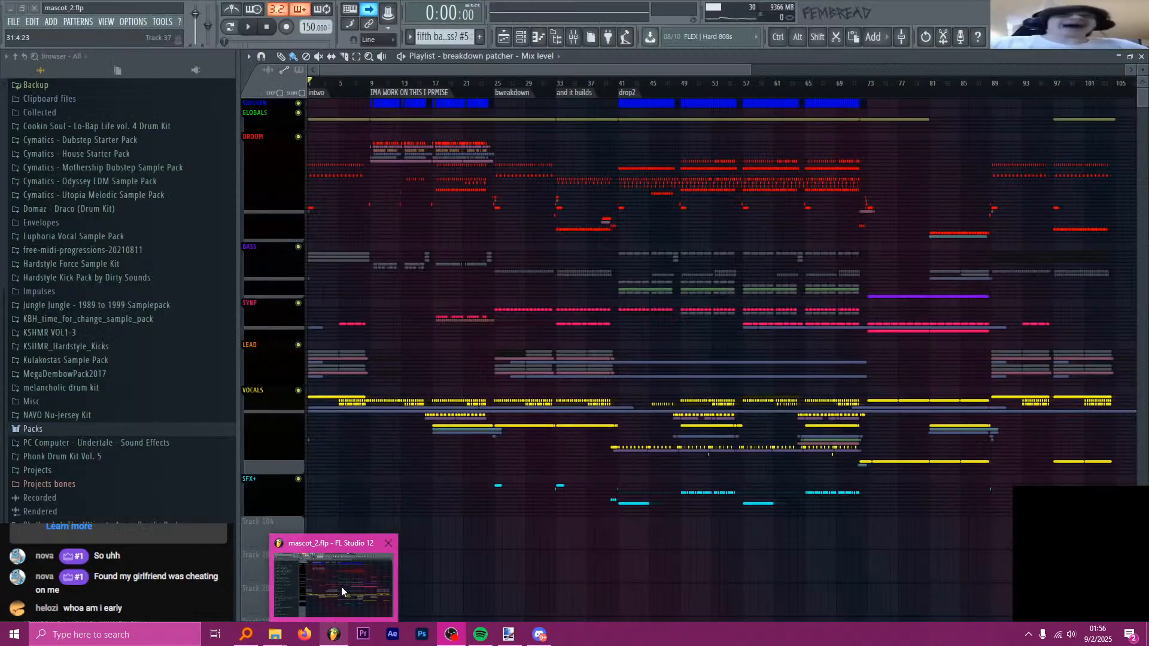
click(341, 587)
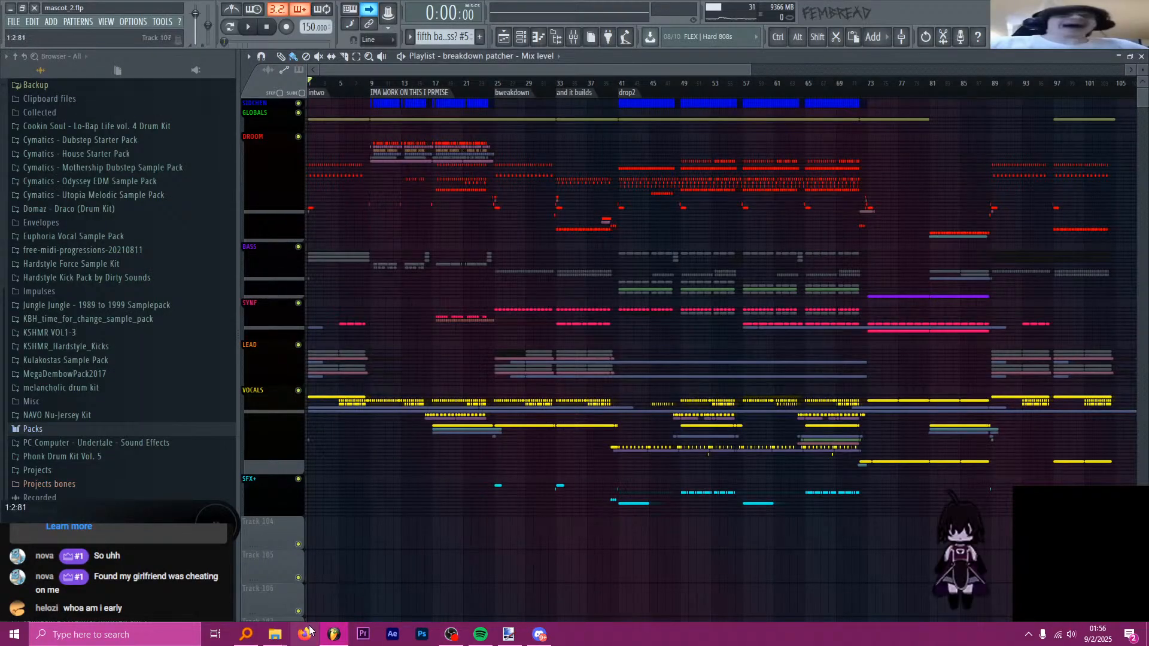
click(1029, 635)
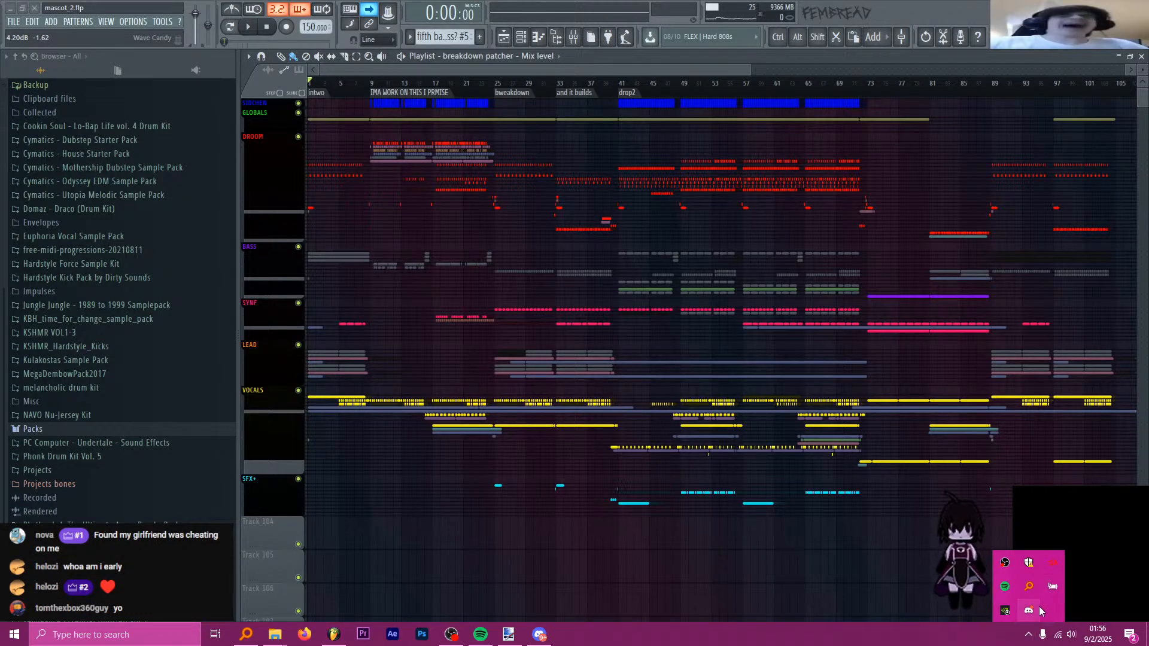
right_click(1037, 610)
click(1075, 593)
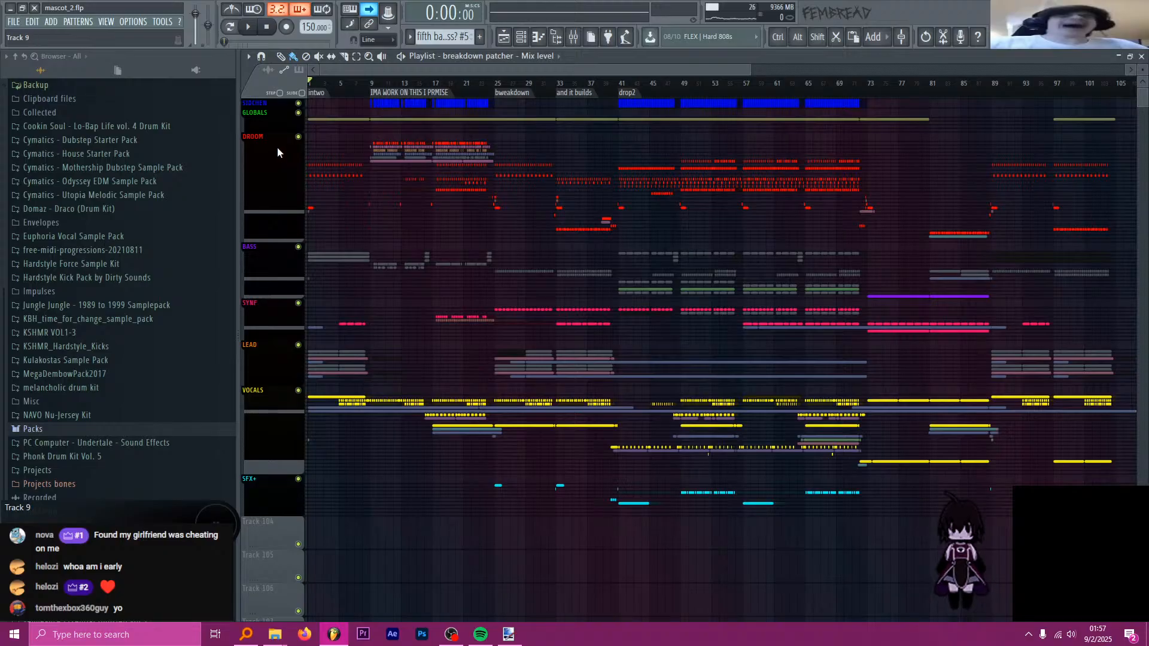
- Expand the collapsed DROOM, BASS, SYNF, LEAD, VOCALS and SFX+ track groups in the playlist
scroll(272, 136, down, 5)
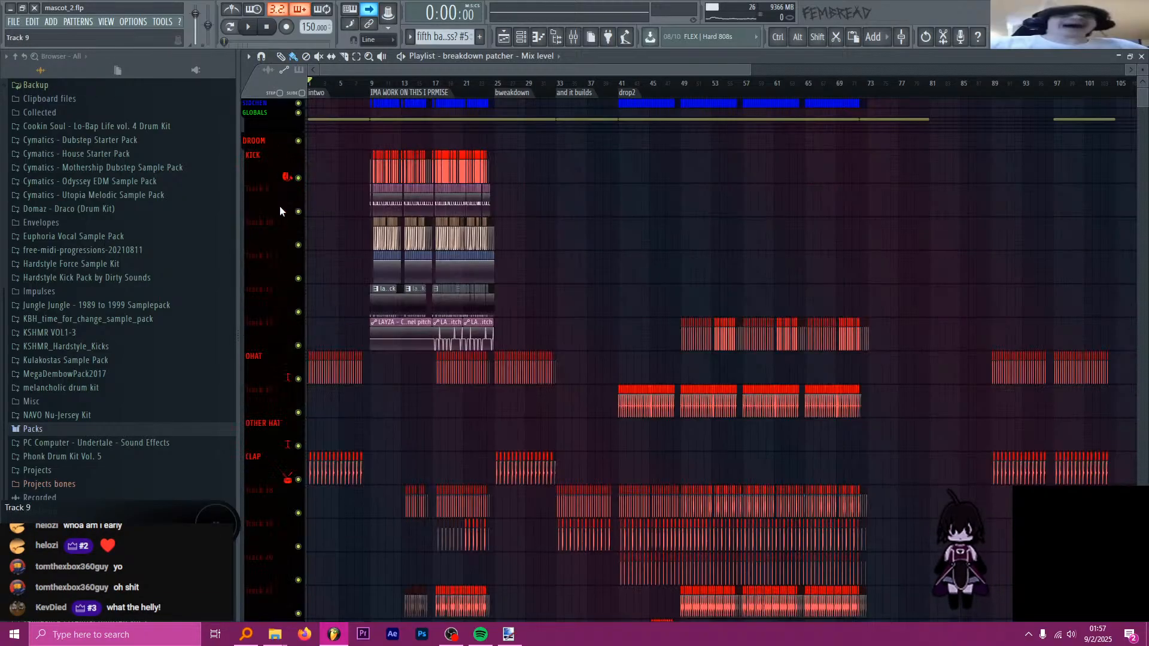
scroll(264, 241, up, 5)
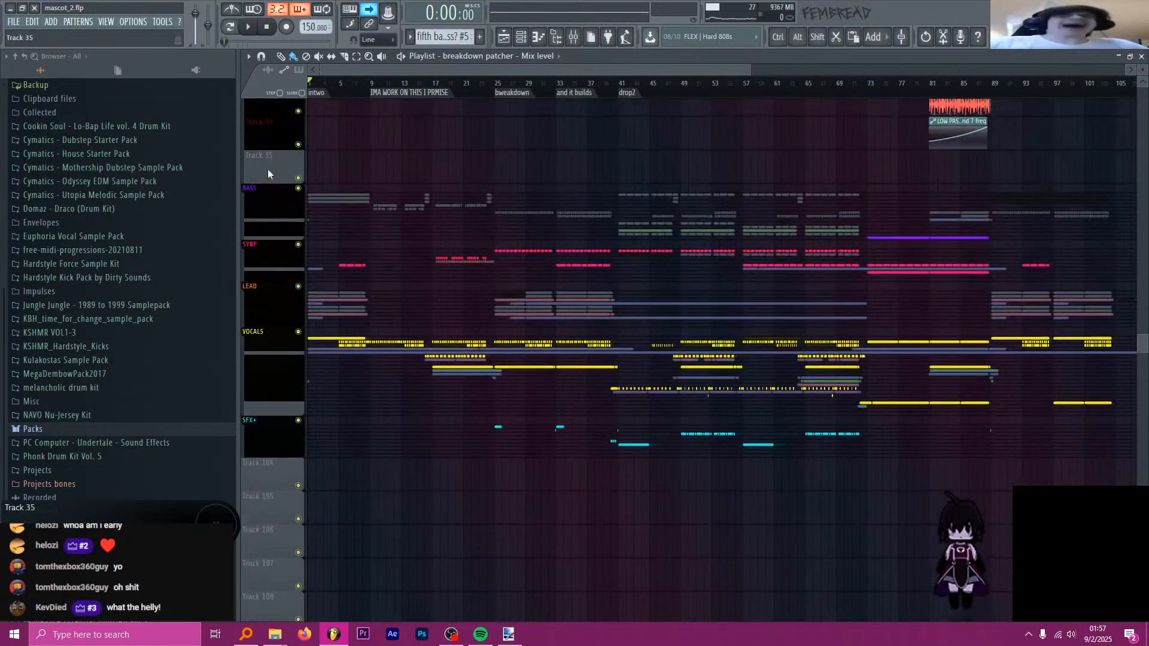
scroll(268, 227, down, 3)
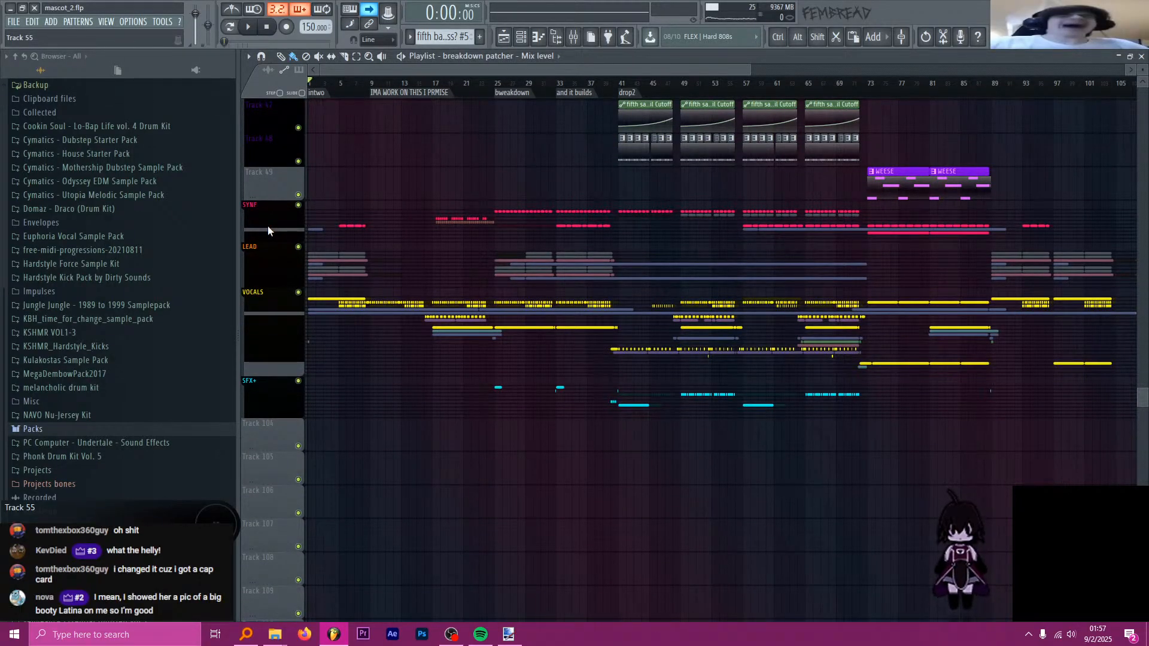
click(271, 207)
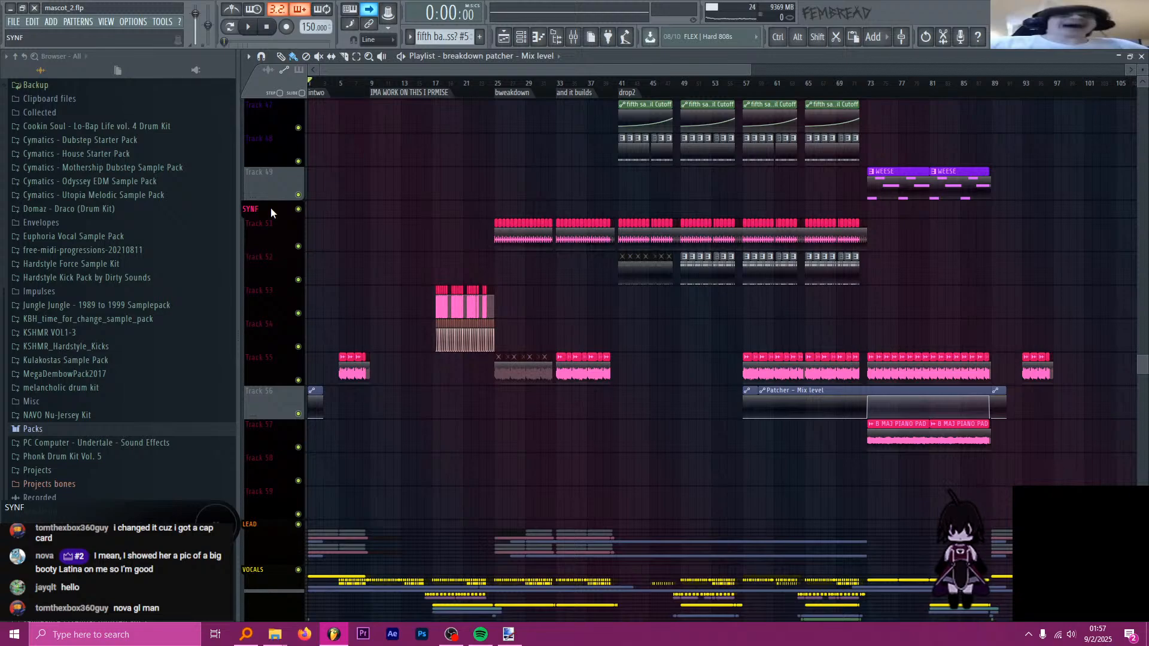
scroll(270, 207, down, 9)
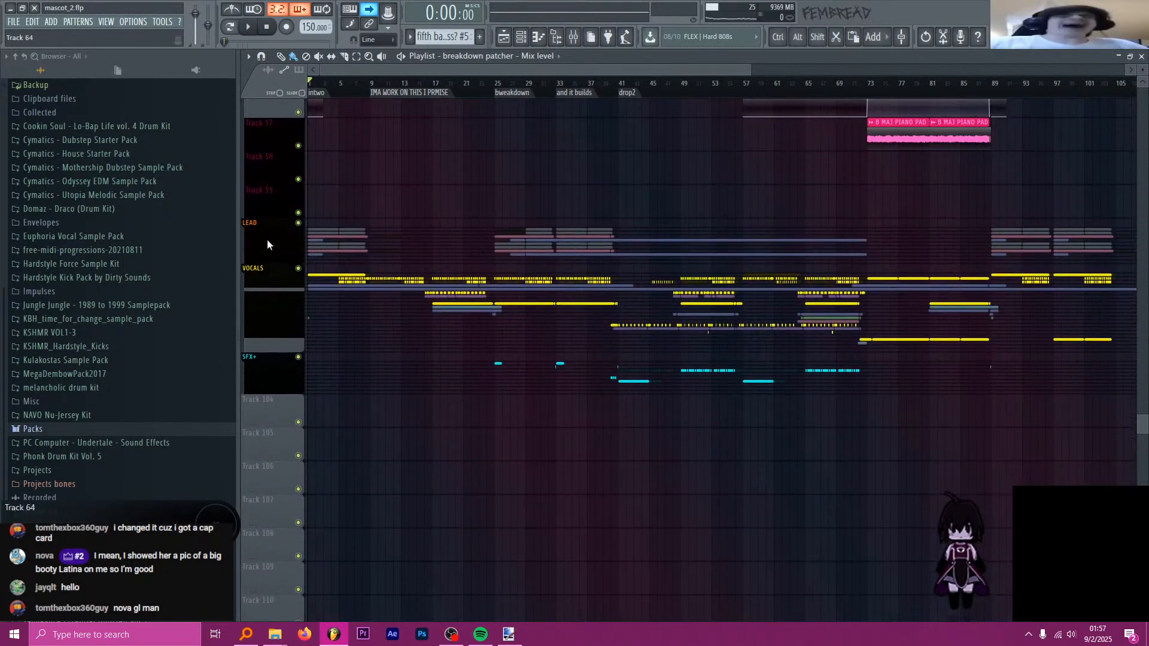
scroll(264, 229, down, 5)
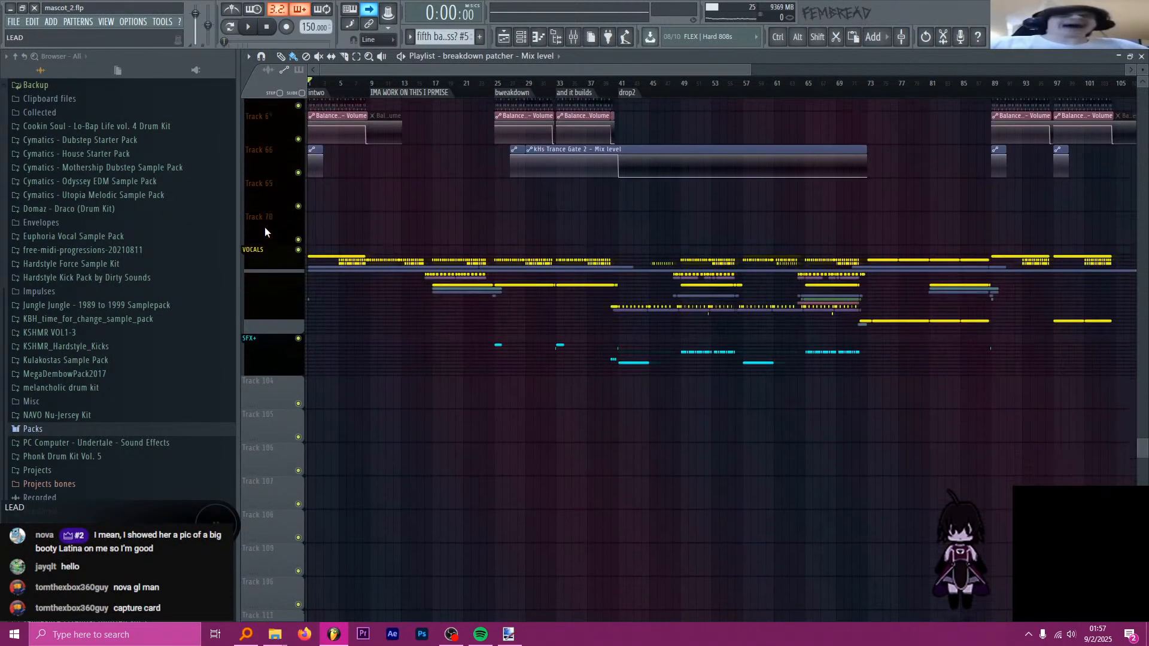
click(269, 243)
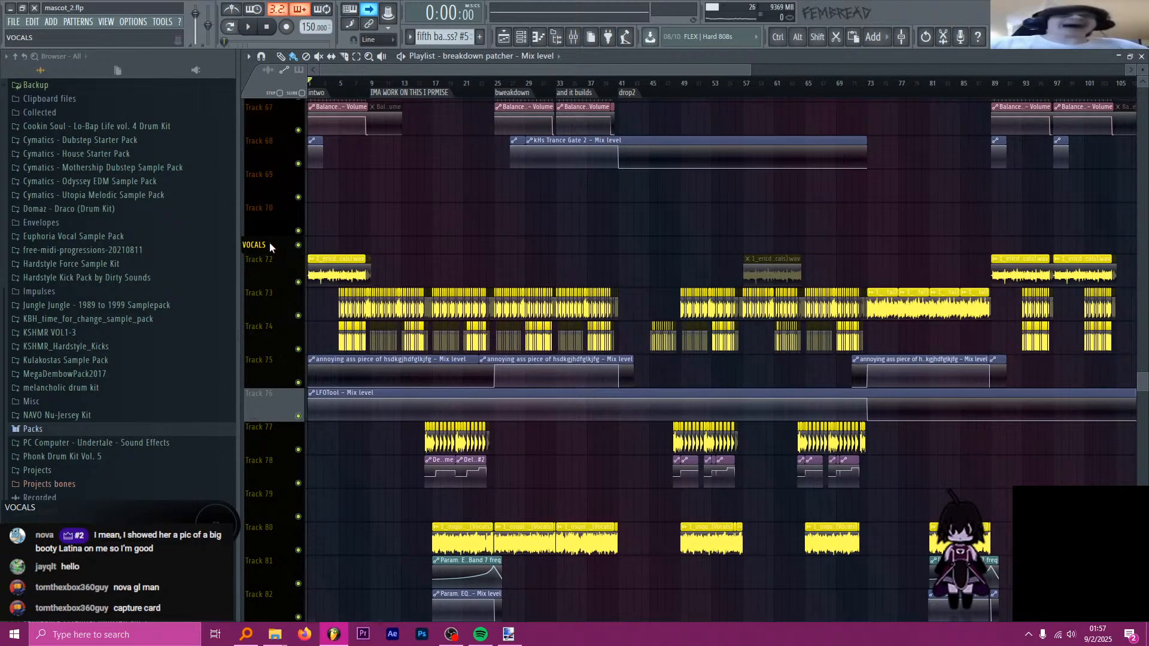
scroll(270, 240, down, 20)
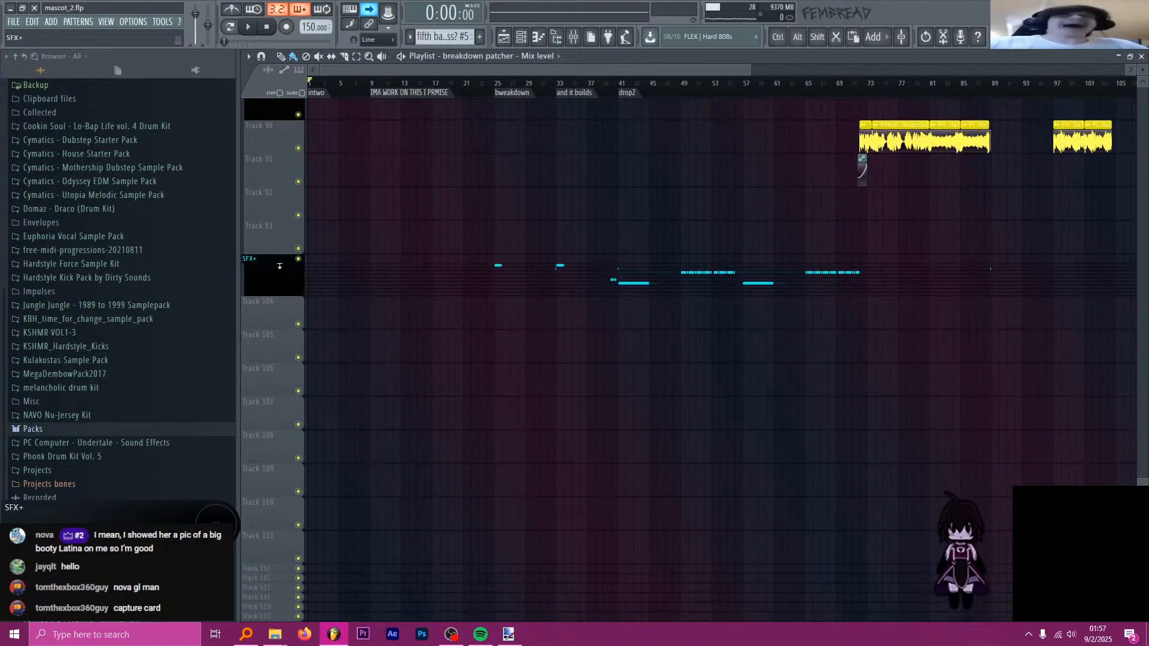
click(280, 265)
- Expand the GLOBALS track group in the playlist and save the project
scroll(279, 222, up, 17)
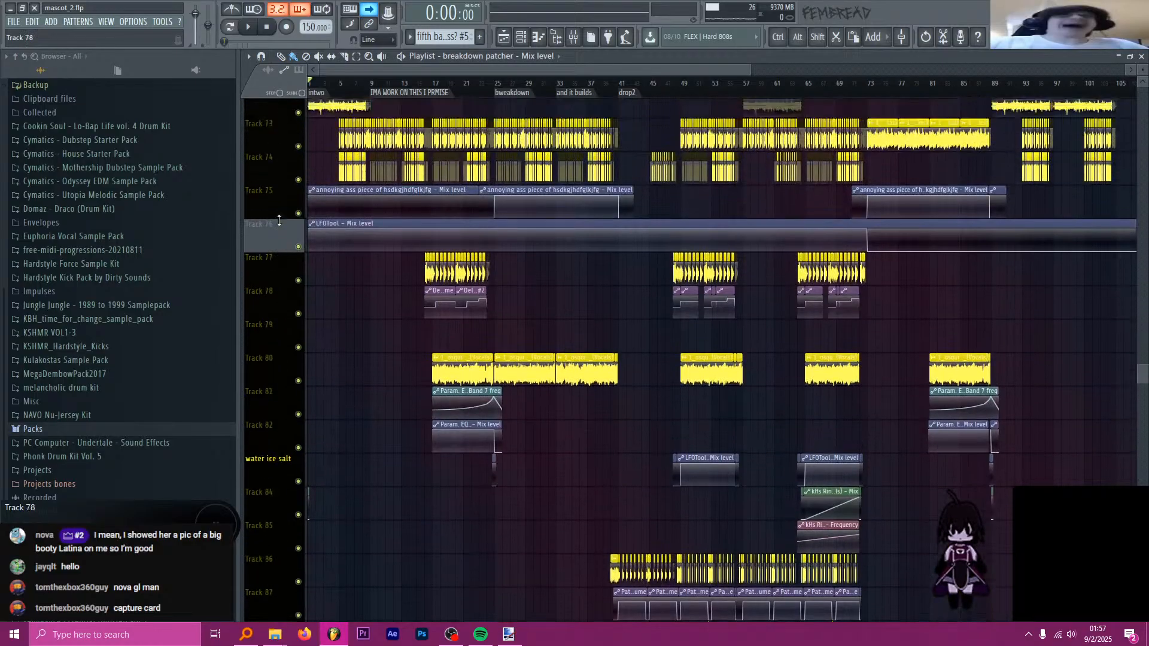
scroll(279, 221, up, 3)
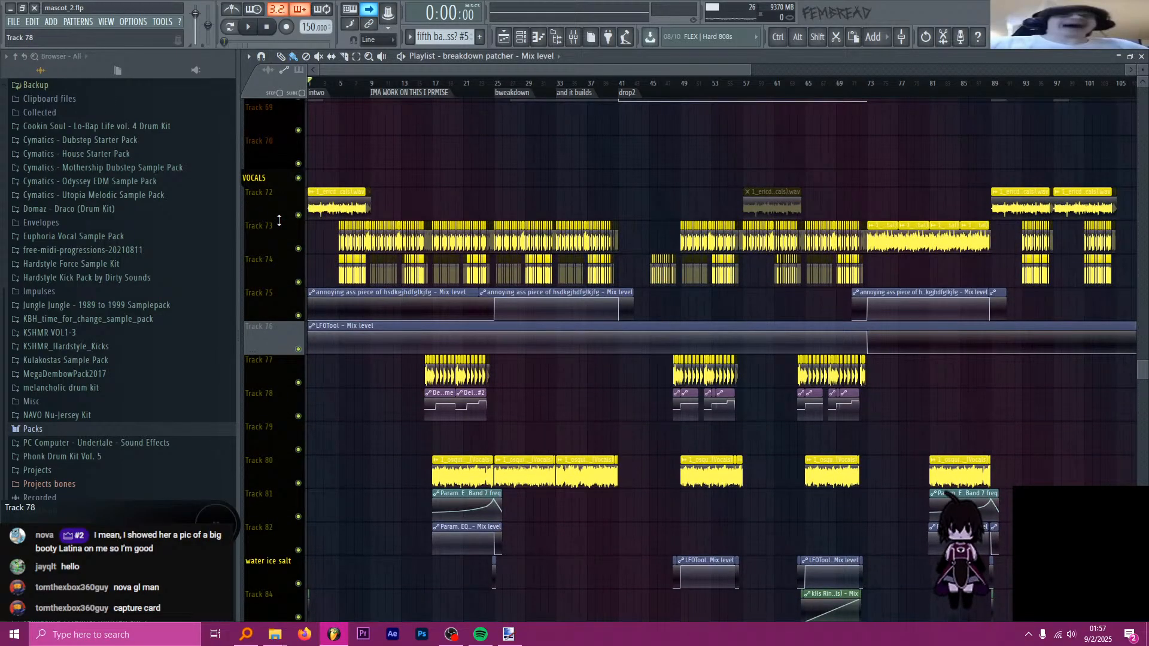
scroll(278, 221, up, 20)
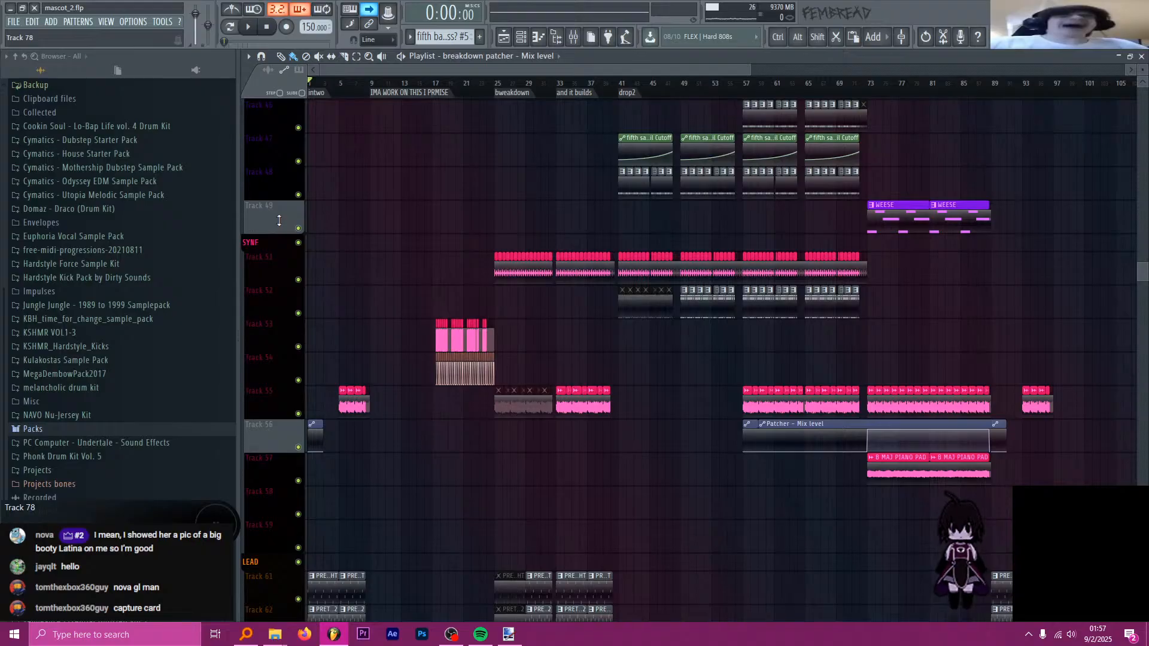
scroll(279, 221, up, 10)
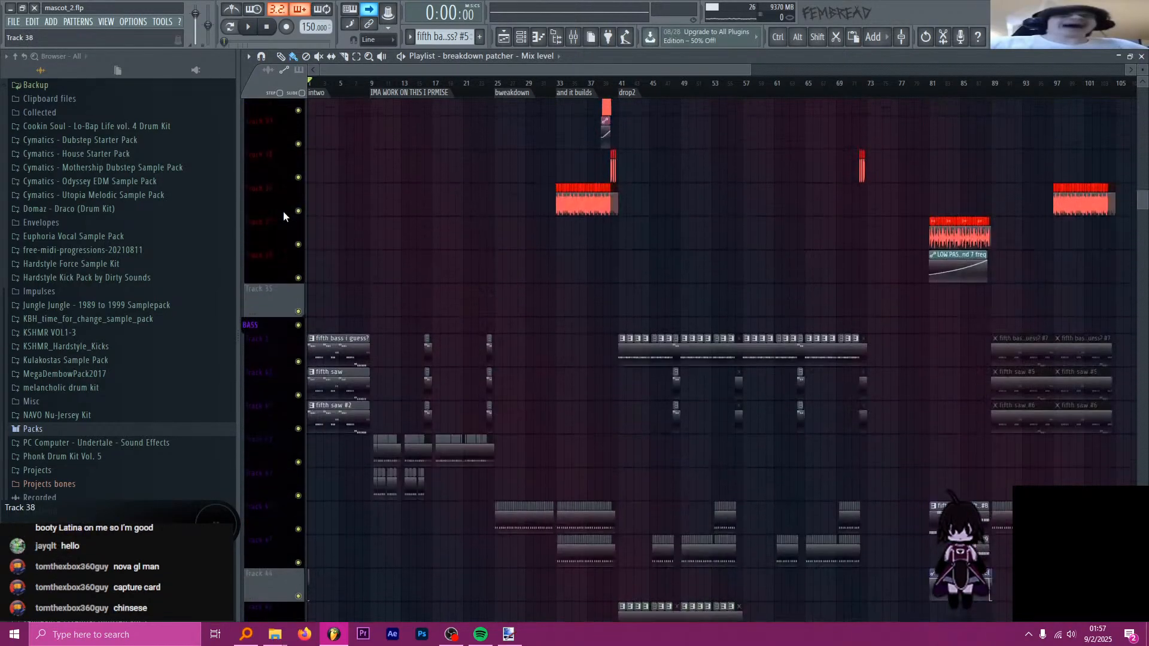
ctrl+scroll(284, 216, down, 3)
scroll(284, 215, up, 12)
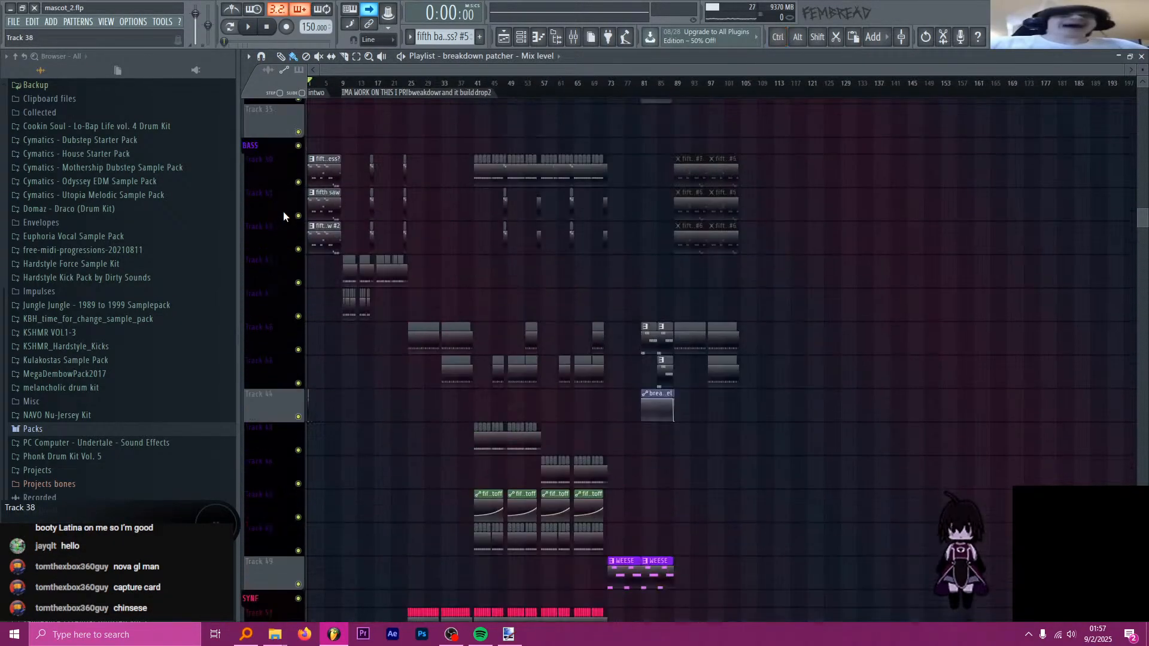
scroll(284, 215, up, 18)
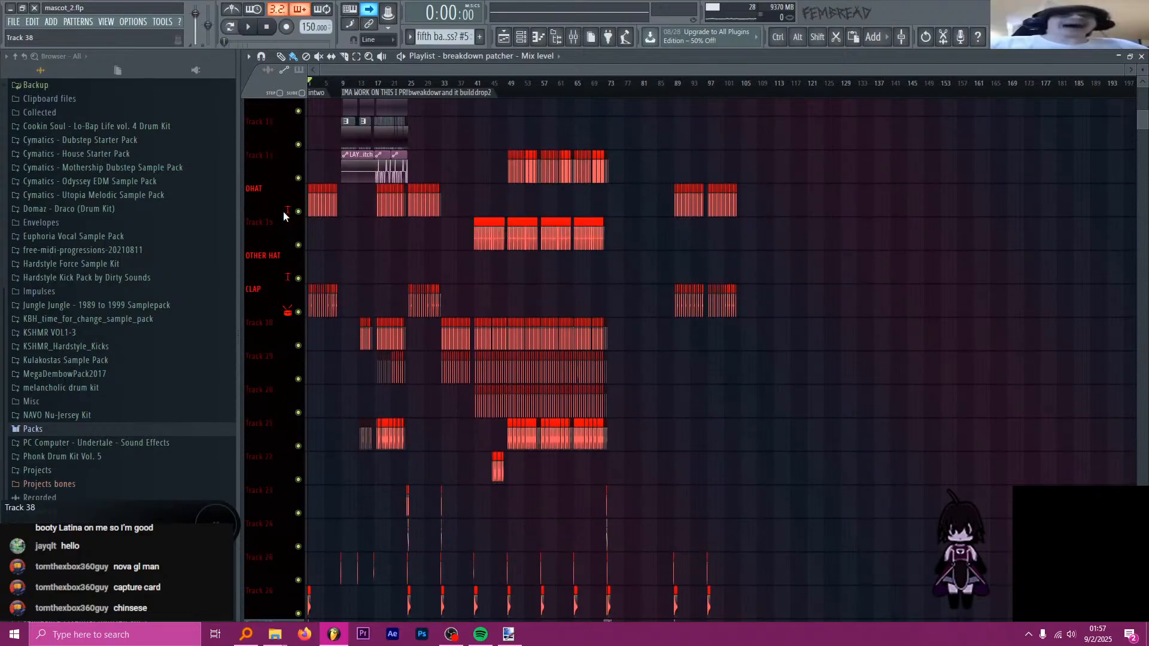
ctrl+scroll(283, 216, up, 2)
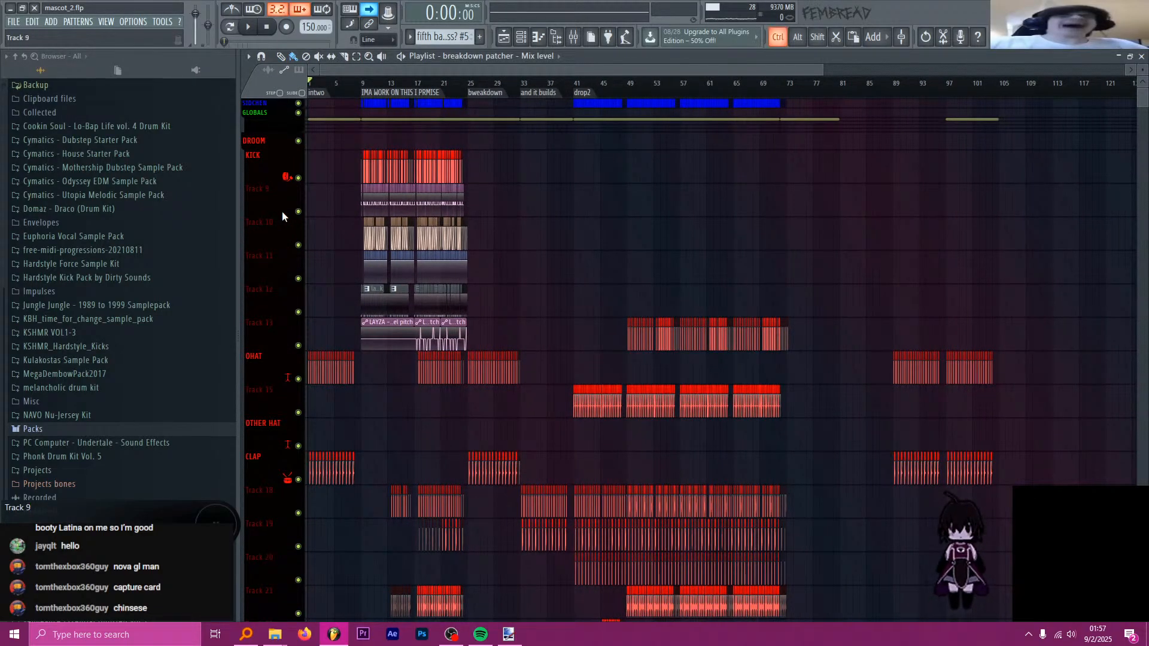
ctrl+scroll(283, 210, up, 2)
click(280, 113)
ctrl+scroll(279, 196, down, 3)
key(ctrl+s)
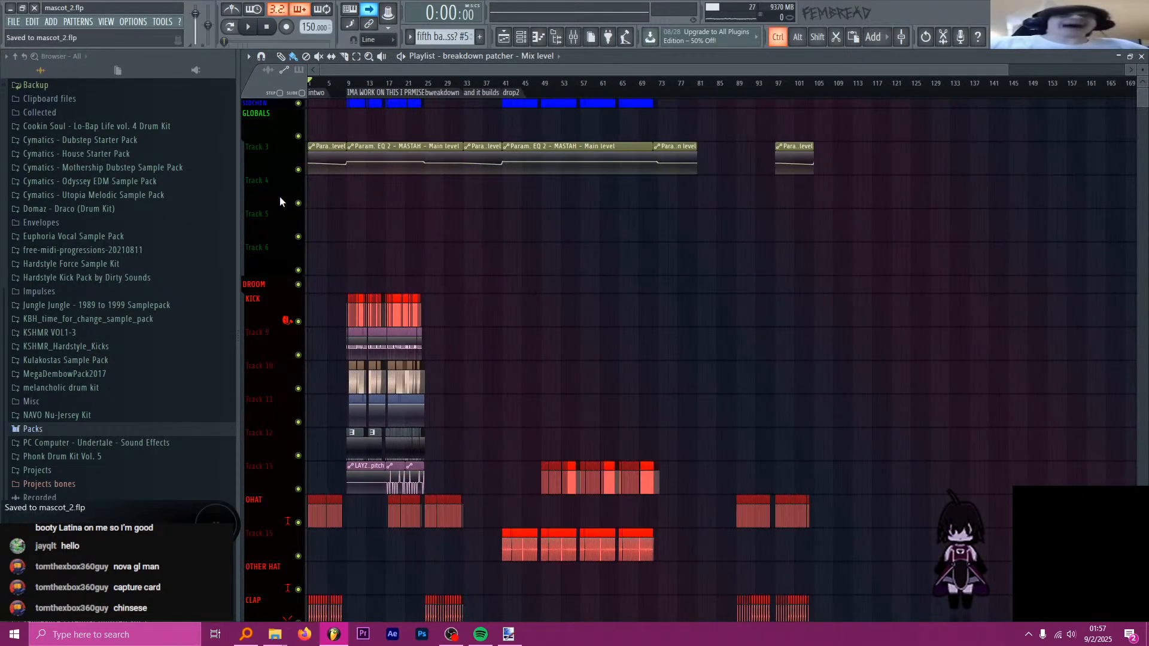
ctrl+scroll(279, 196, up, 4)
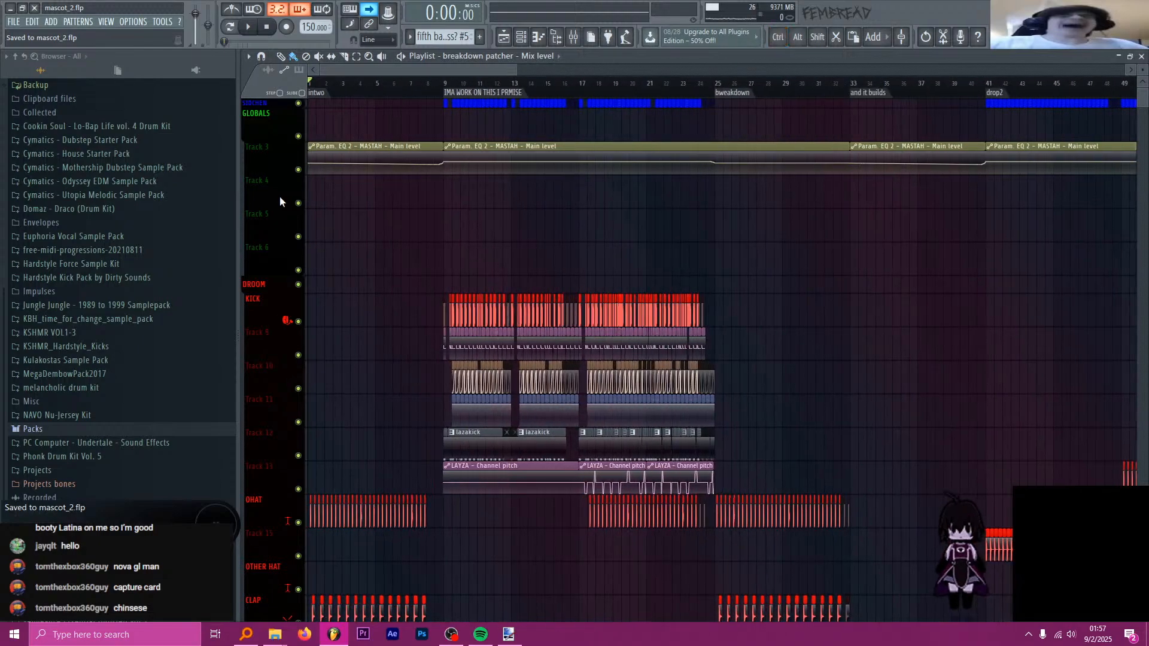
scroll(279, 197, down, 5)
scroll(279, 196, down, 6)
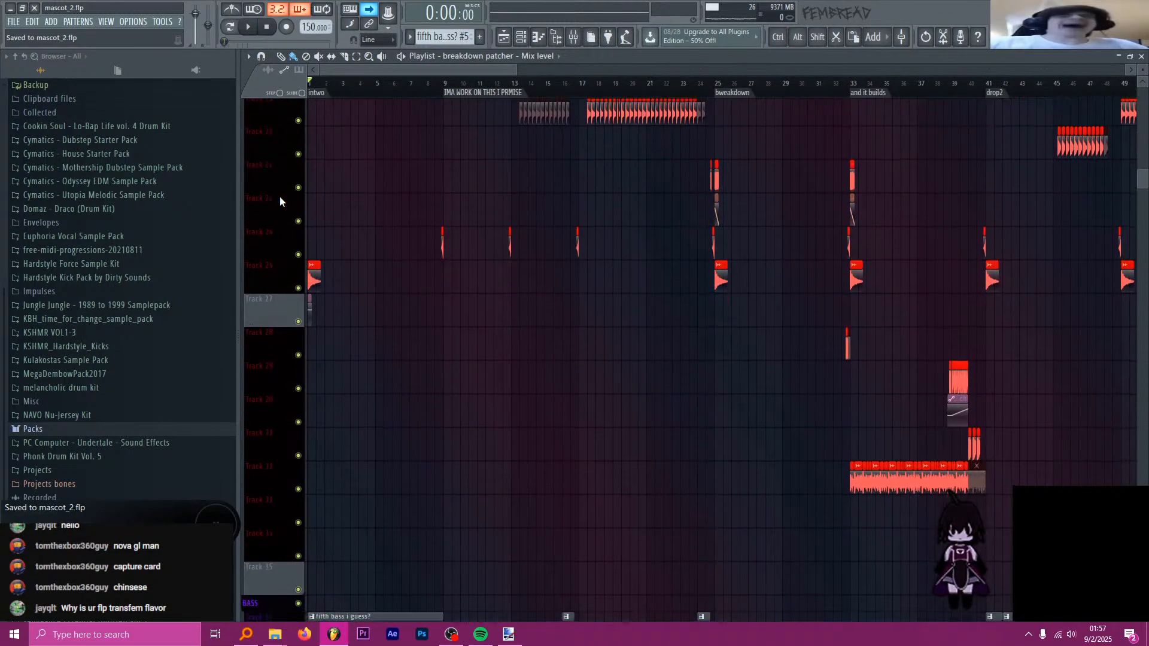
scroll(279, 196, down, 6)
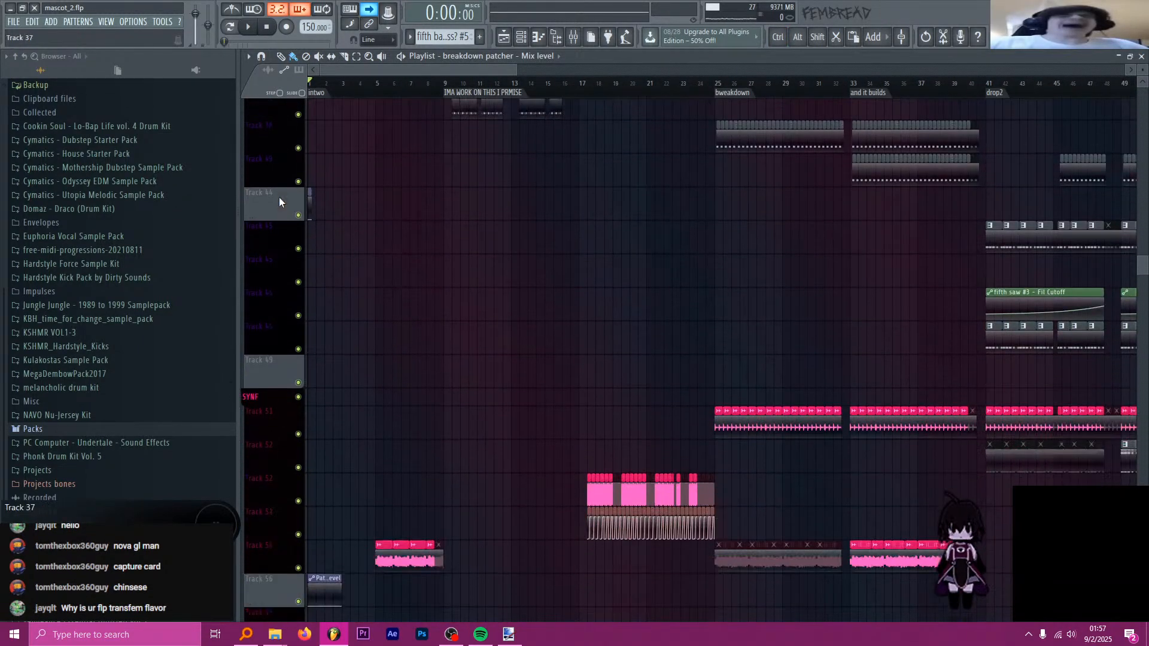
click(246, 634)
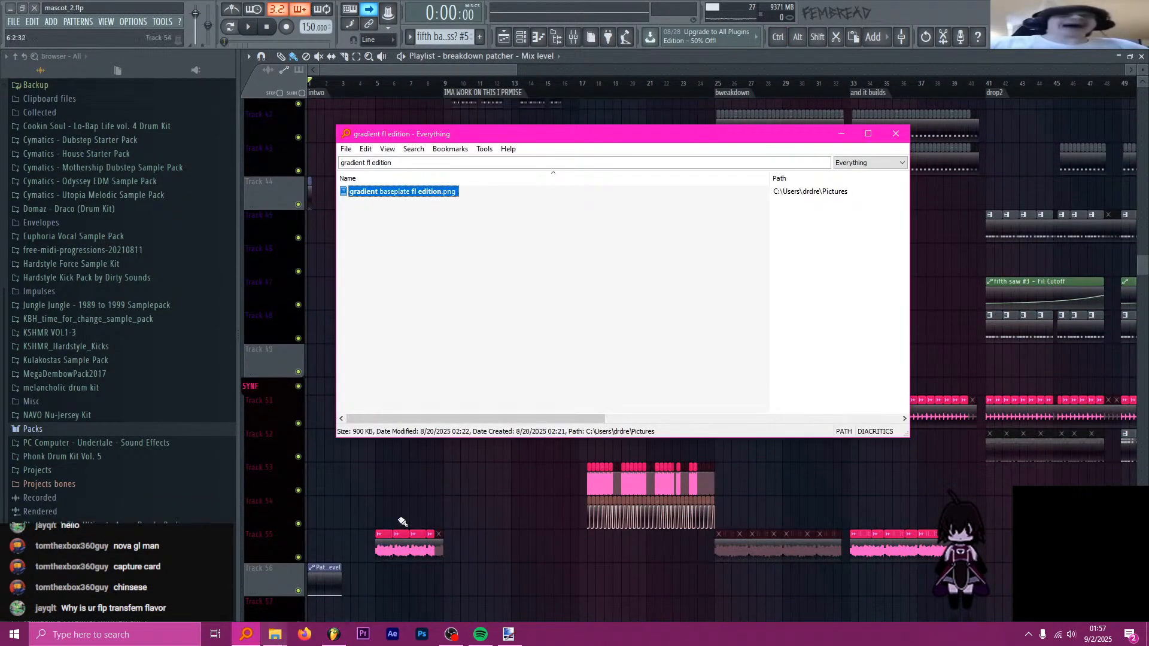
click(429, 166)
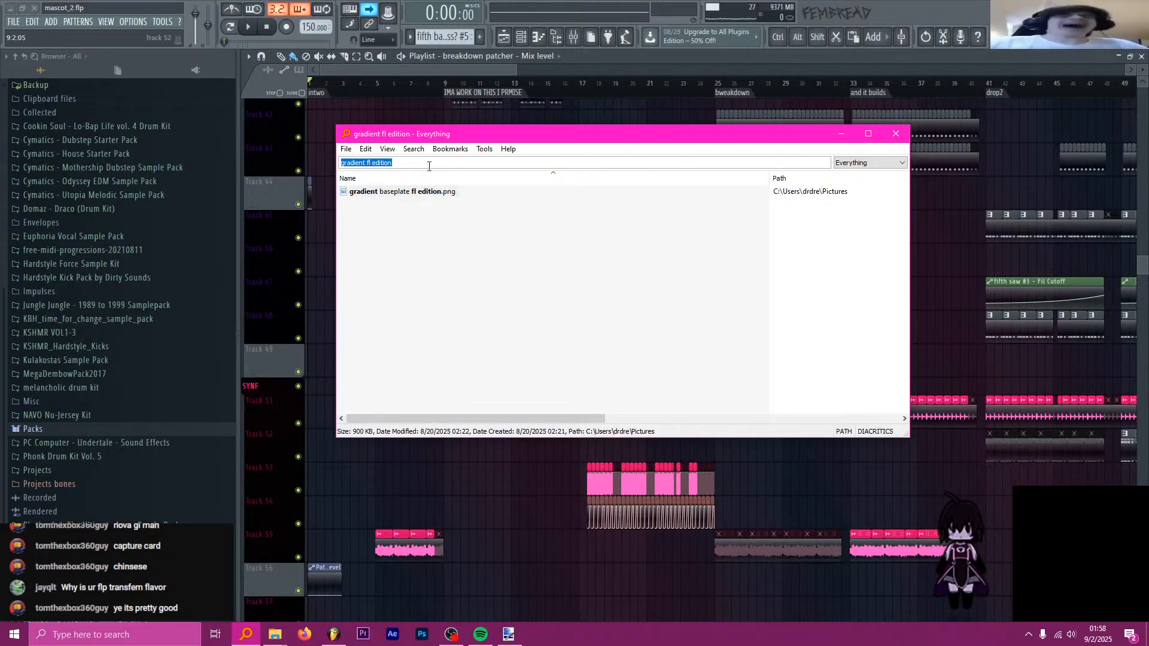
click(904, 132)
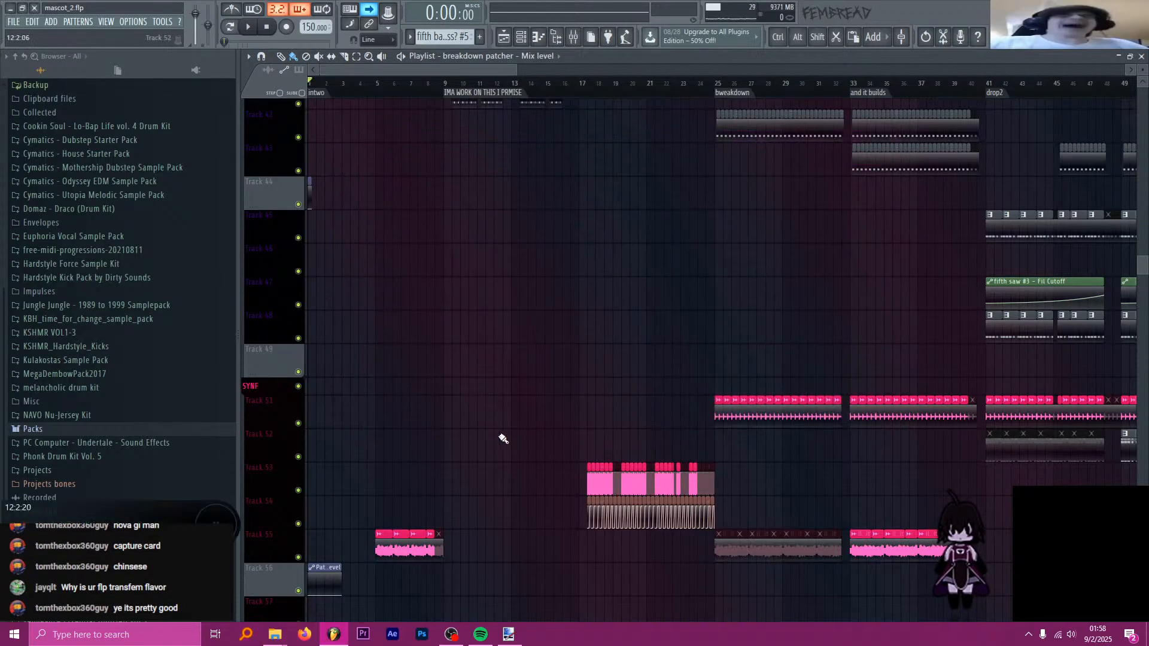
- Switch to the open Documents window in File Explorer and go to the Pictures folder
mouse_move(275, 635)
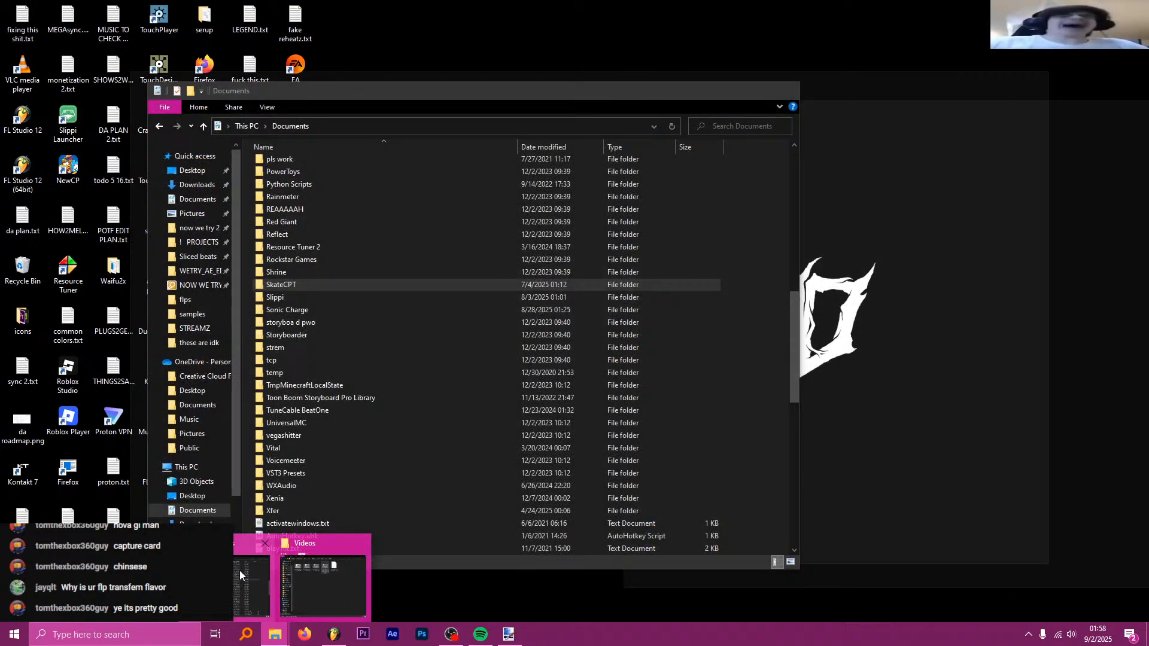
click(239, 570)
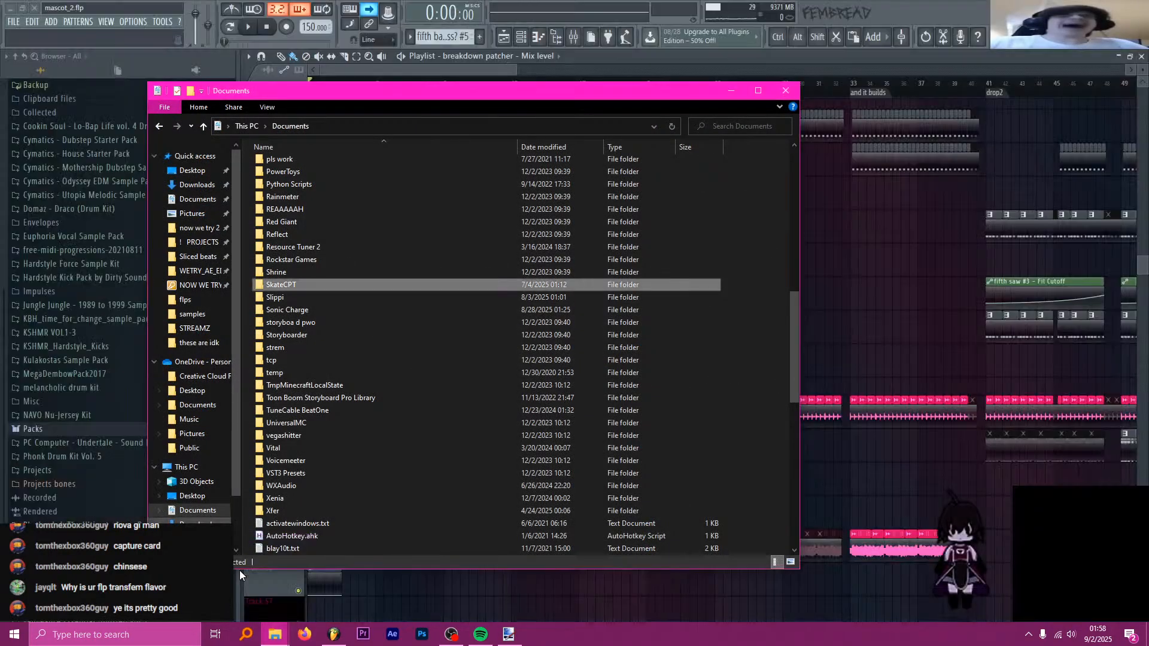
scroll(198, 521, down, 1)
click(194, 530)
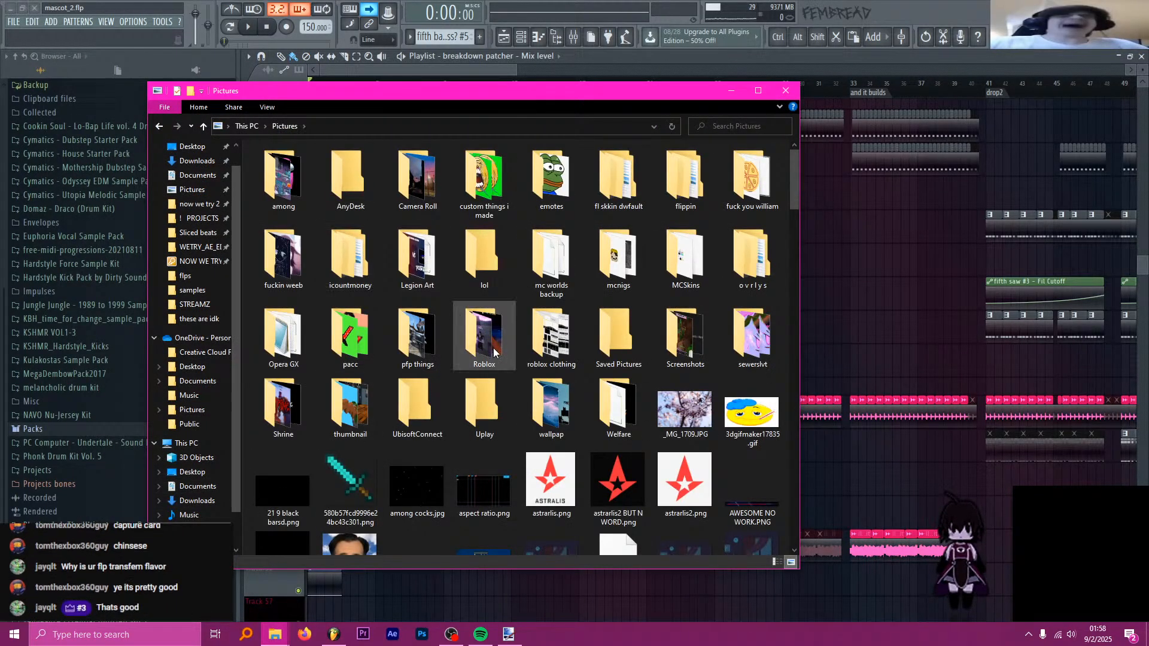
- Find melee beach fl edition.png in the Pictures folder and drop it onto the FL Studio playlist as its background
scroll(493, 371, down, 10)
scroll(598, 389, down, 3)
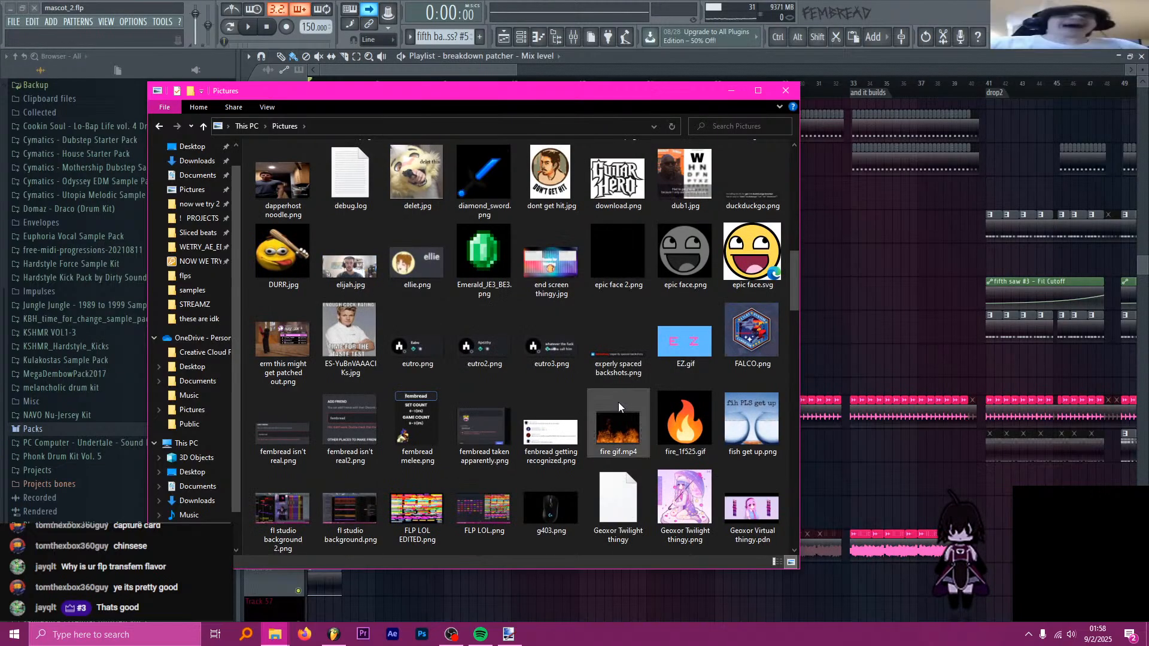
scroll(620, 404, down, 3)
scroll(580, 393, down, 3)
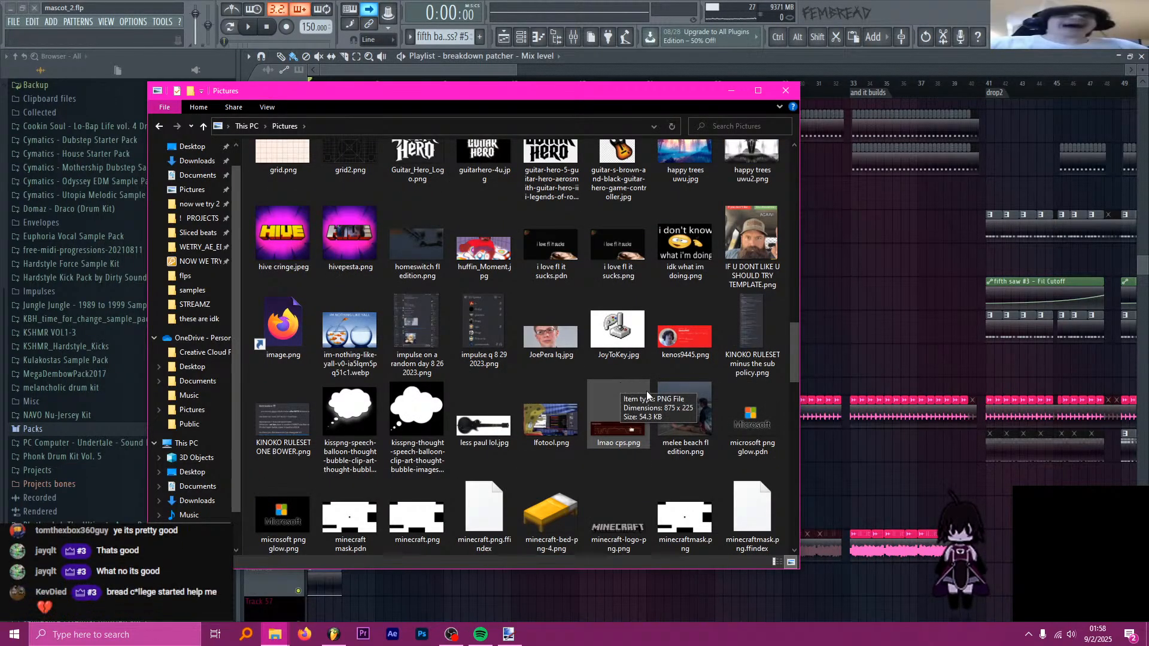
click(680, 399)
scroll(679, 397, down, 3)
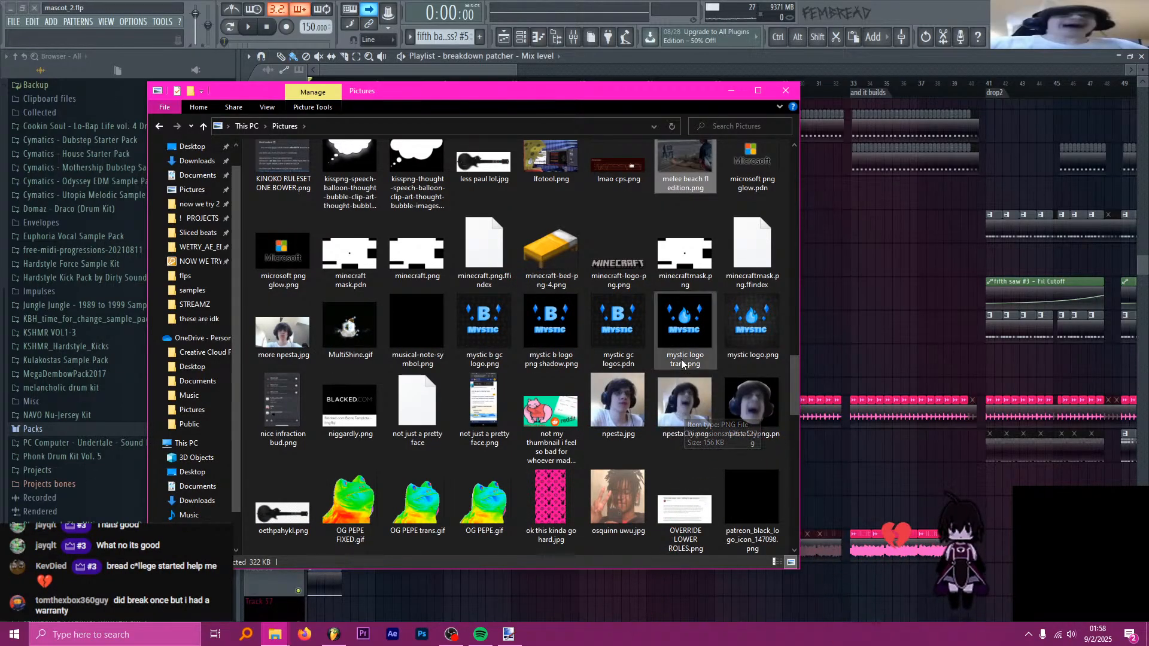
scroll(733, 421, up, 2)
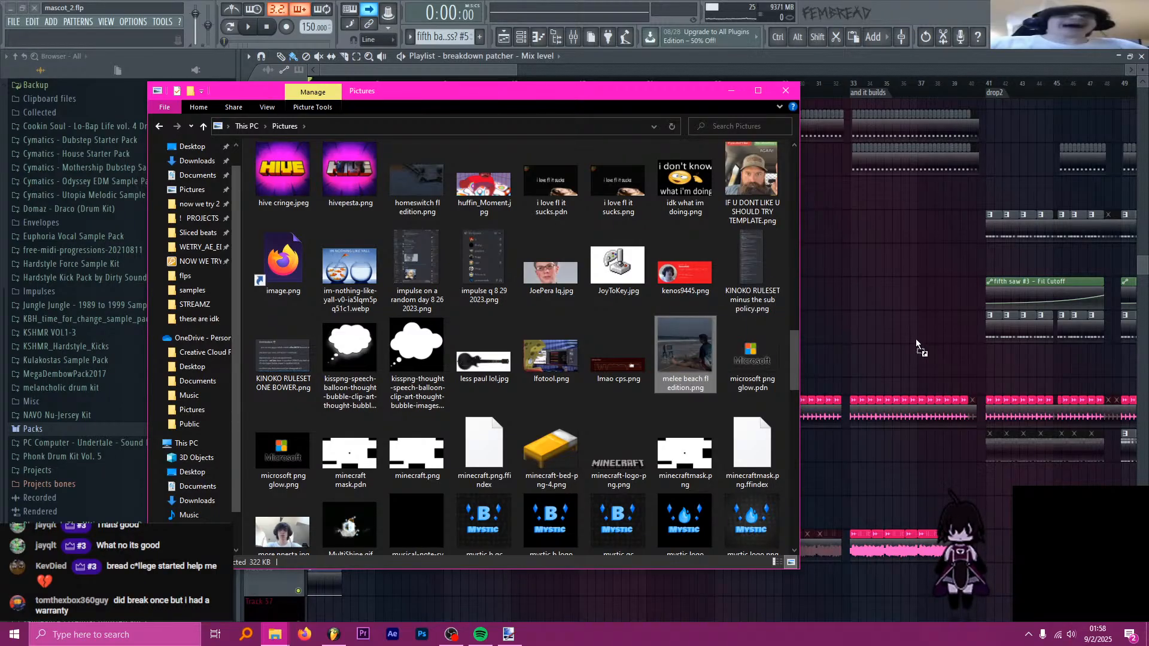
drag(915, 339, 915, 340)
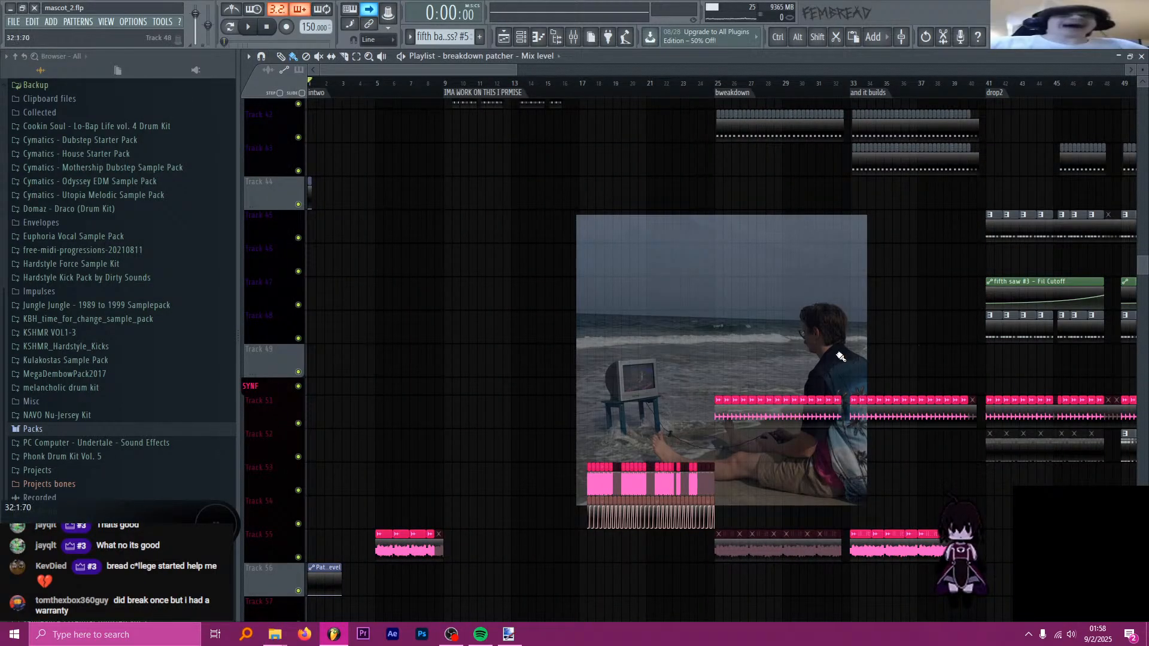
- Replace the playlist's beach background with another image from the Pictures folder
scroll(765, 350, up, 10)
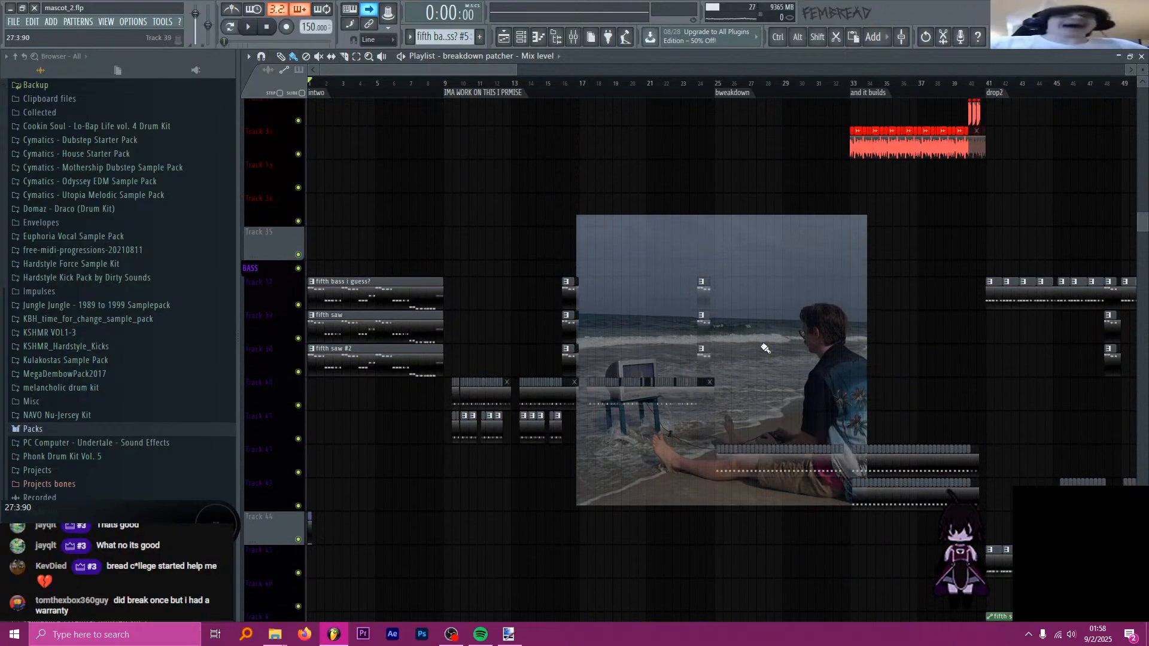
key(alt+Tab)
scroll(458, 341, down, 3)
scroll(456, 341, up, 15)
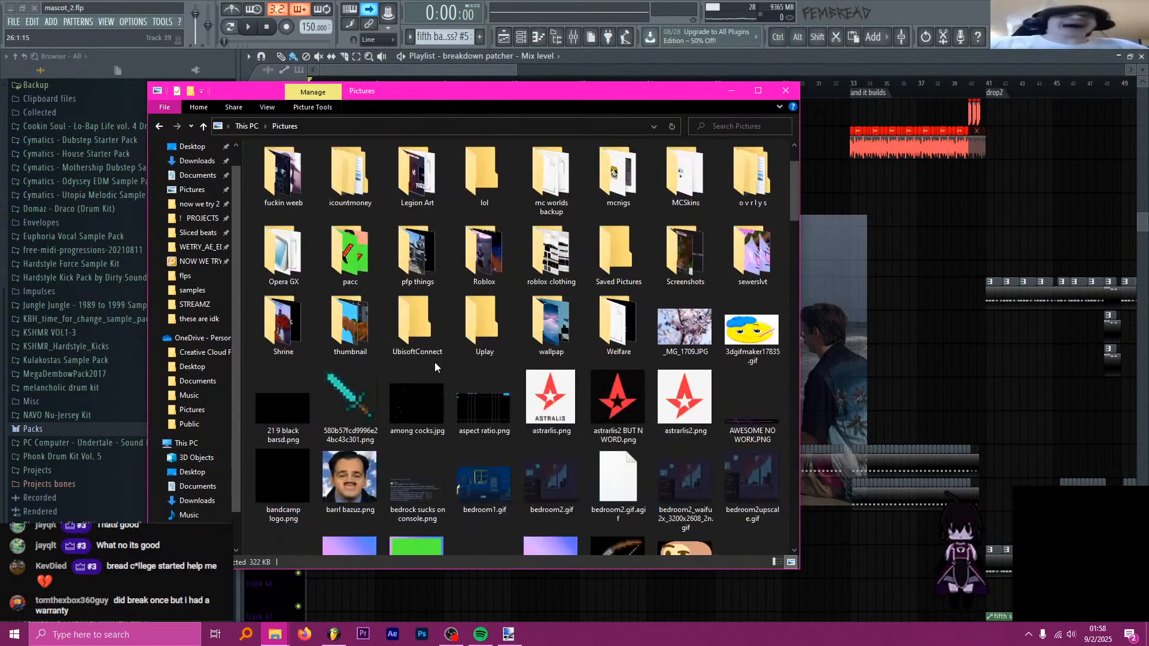
scroll(435, 361, down, 5)
click(427, 488)
drag(424, 500, 979, 326)
- Save the mascot_2 project
scroll(491, 203, down, 3)
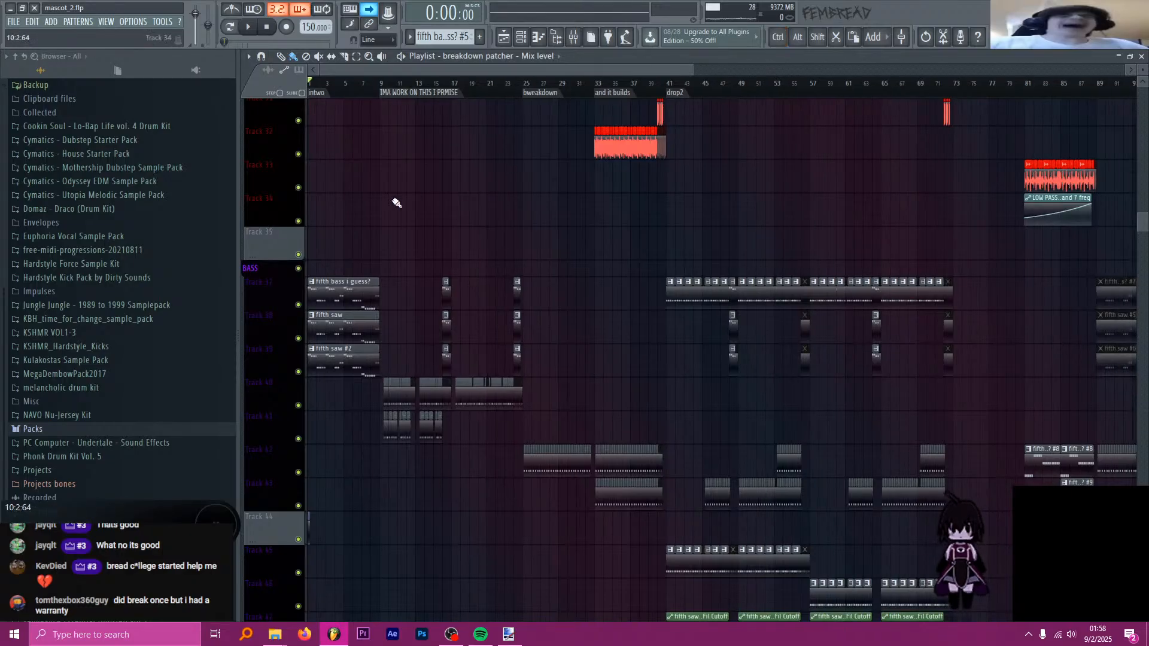
scroll(323, 200, up, 3)
scroll(287, 212, up, 5)
scroll(268, 252, up, 4)
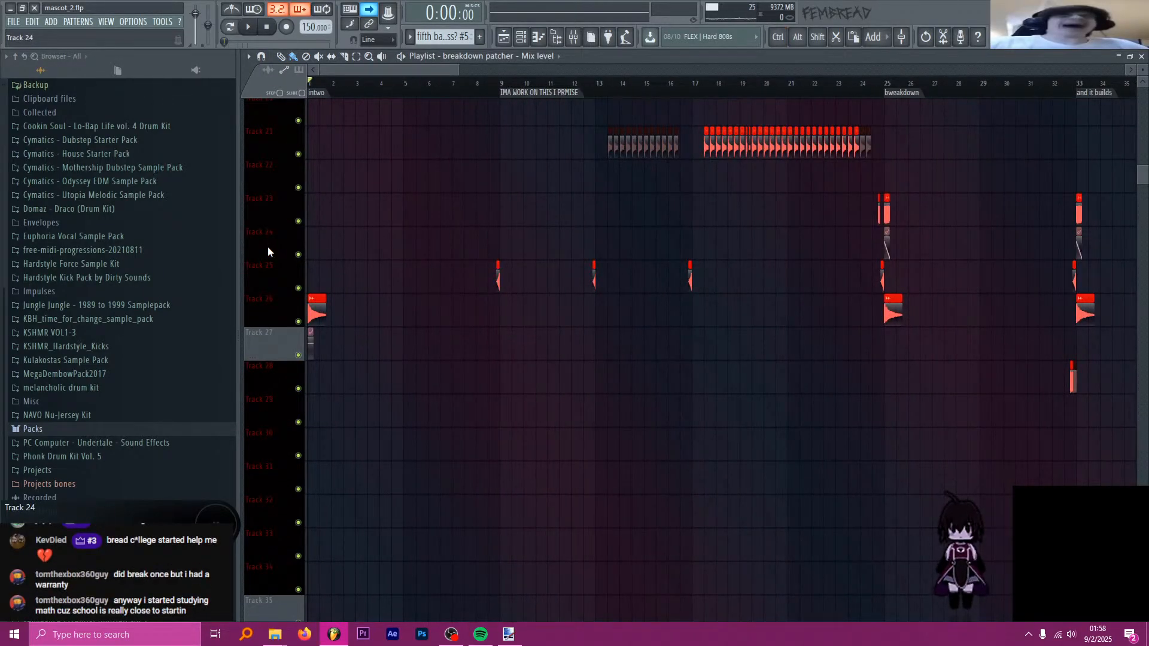
key(ctrl+s)
- Examine the whole arrangement with reduced track heights, from the GLOBALS and DROOM groups through VOCALS to SFX+ and back
scroll(286, 237, up, 2)
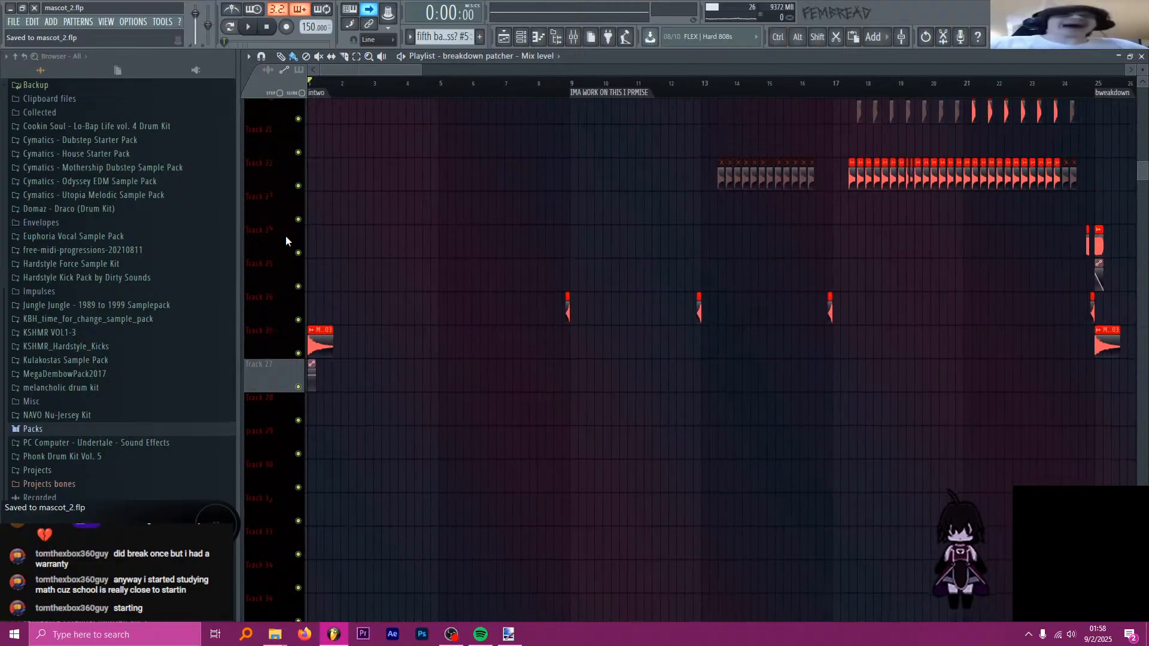
scroll(285, 236, up, 9)
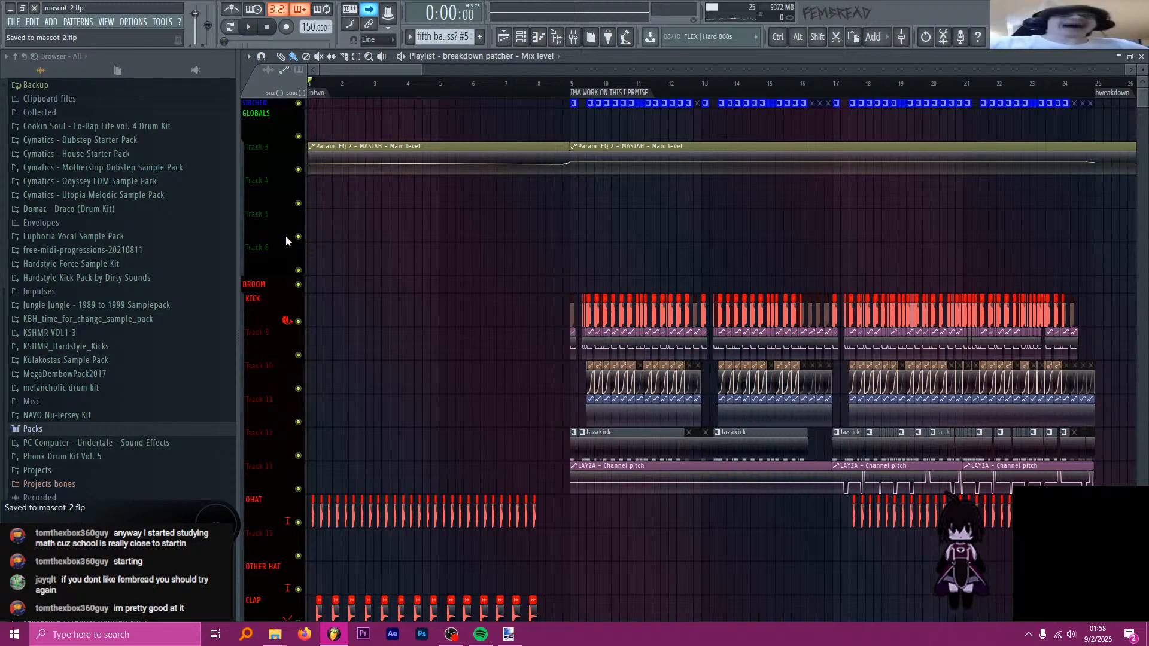
alt+scroll(286, 235, down, 5)
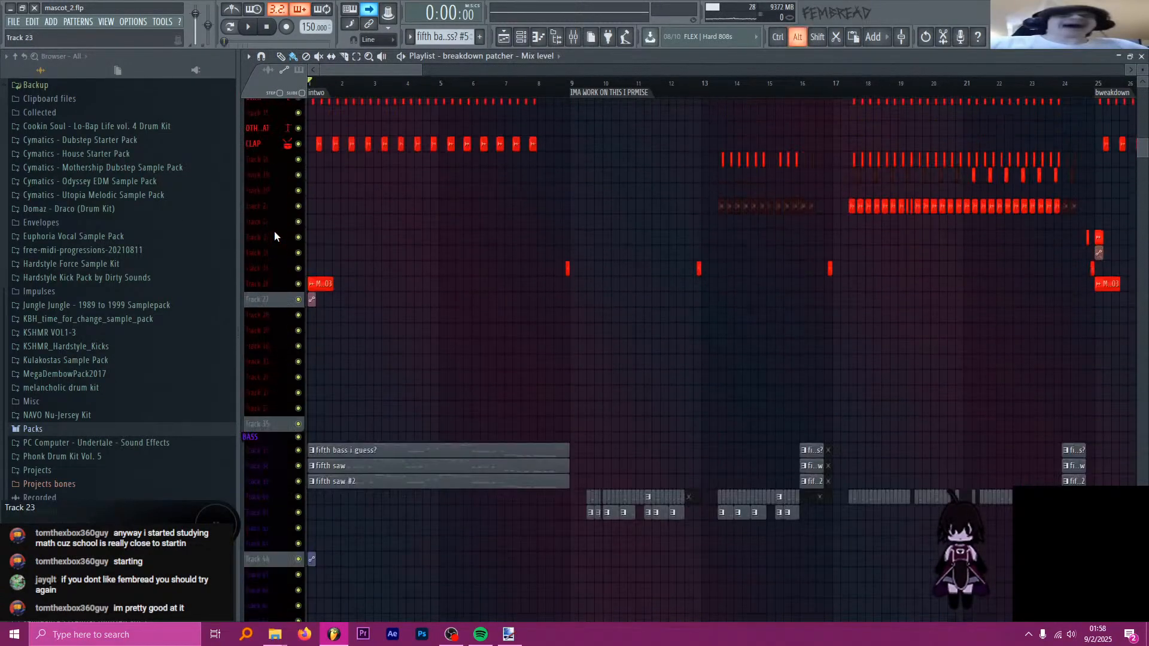
alt+scroll(274, 231, down, 2)
ctrl+scroll(274, 231, down, 3)
scroll(274, 231, up, 4)
scroll(274, 231, down, 2)
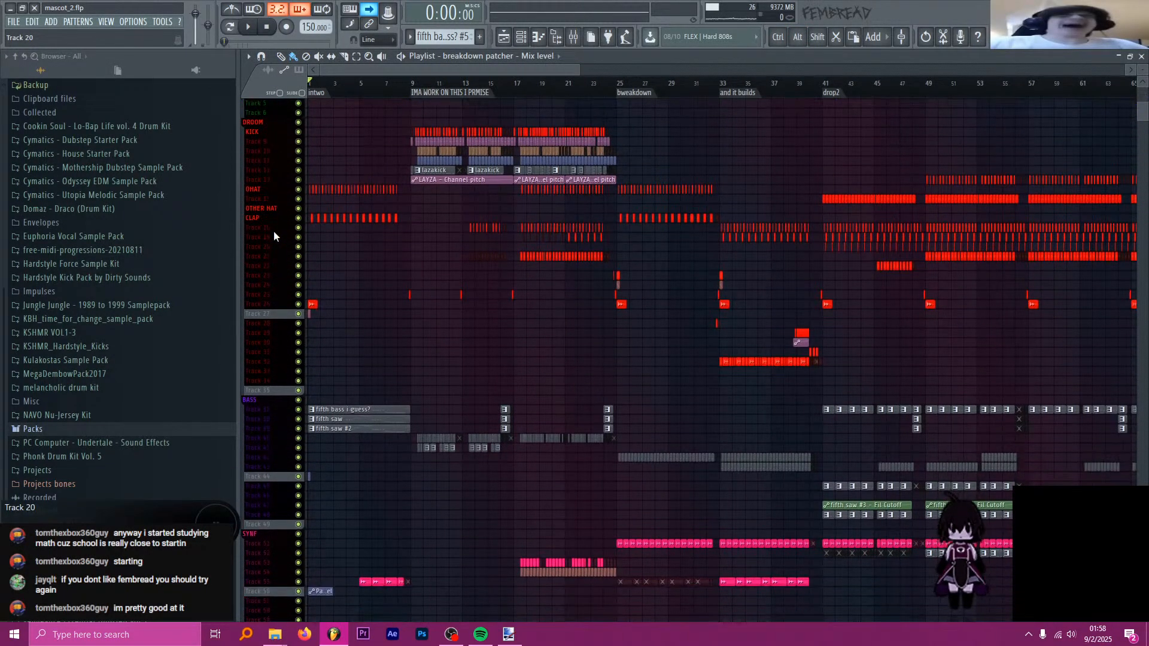
scroll(274, 231, down, 8)
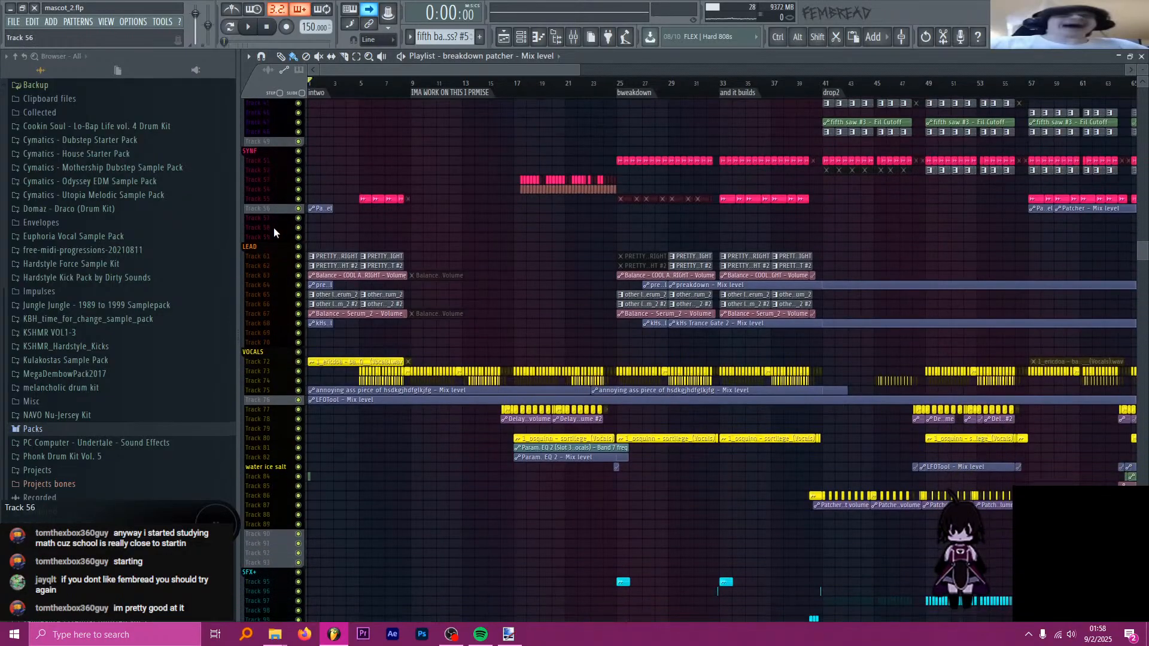
scroll(274, 228, down, 2)
scroll(271, 226, up, 4)
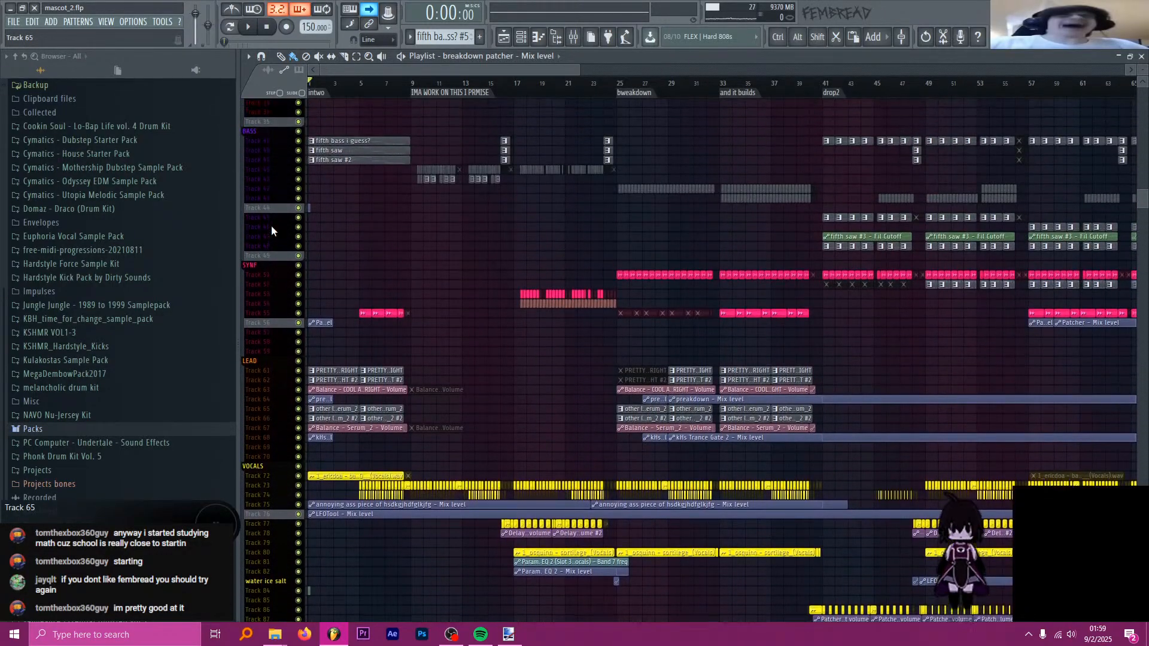
scroll(271, 225, up, 7)
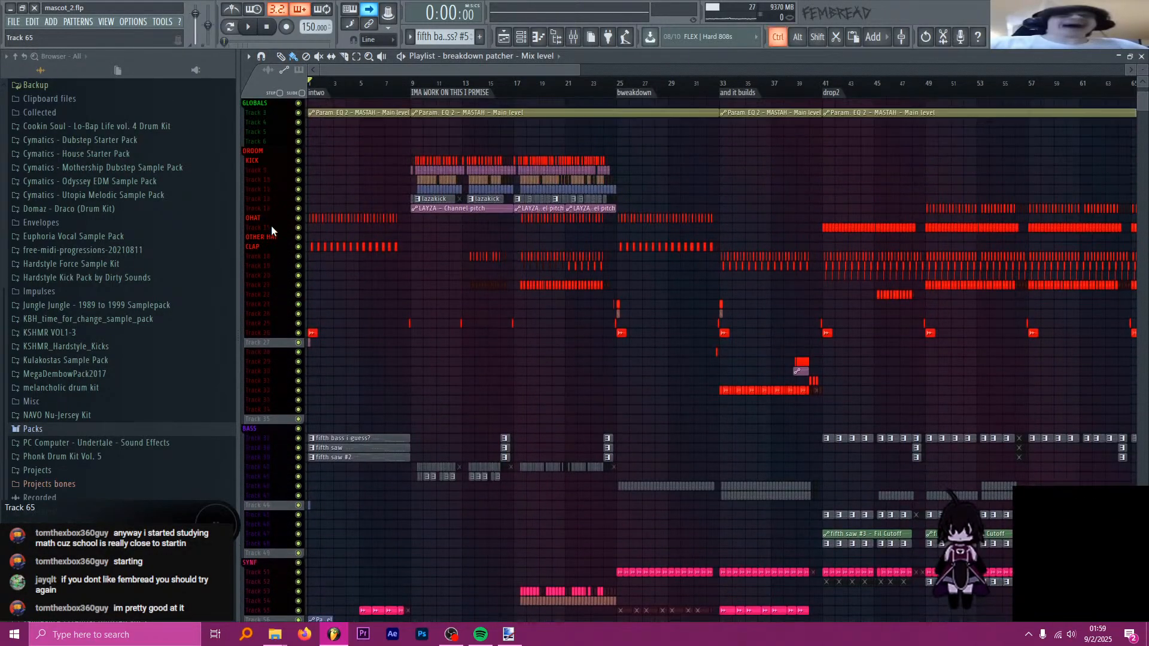
- Examine the drop2 section at larger track heights, from the drum tracks down through the BASS and SYNF groups
scroll(487, 225, down, 2)
scroll(606, 186, up, 1)
scroll(600, 184, up, 3)
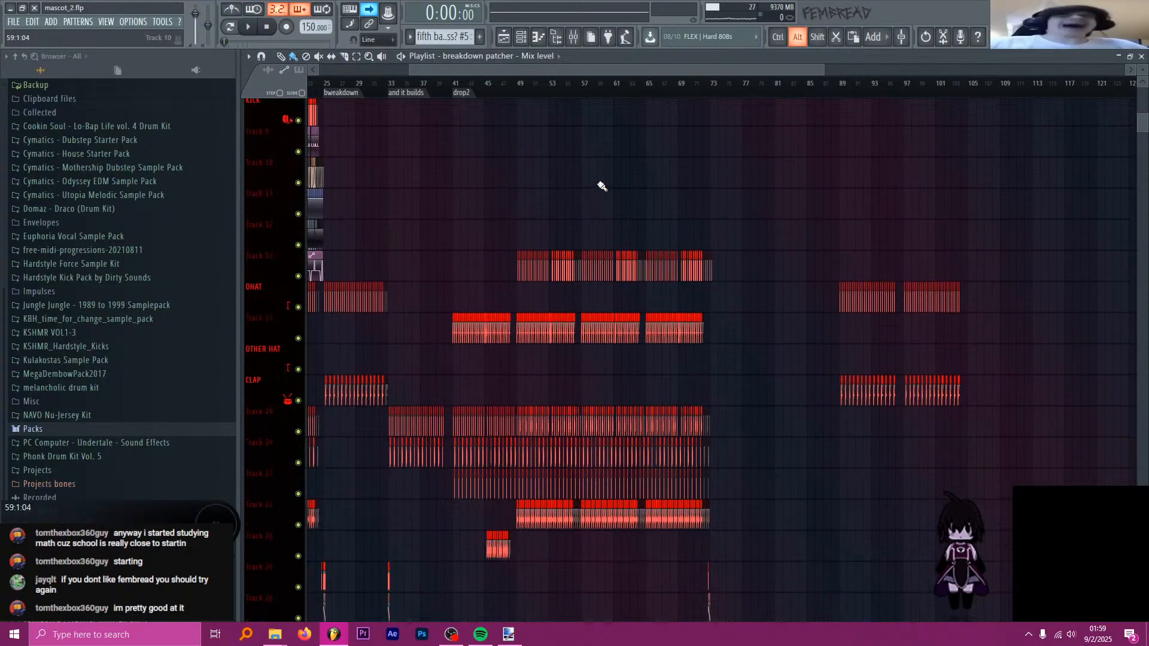
scroll(600, 185, down, 1)
scroll(493, 156, up, 3)
scroll(555, 182, down, 2)
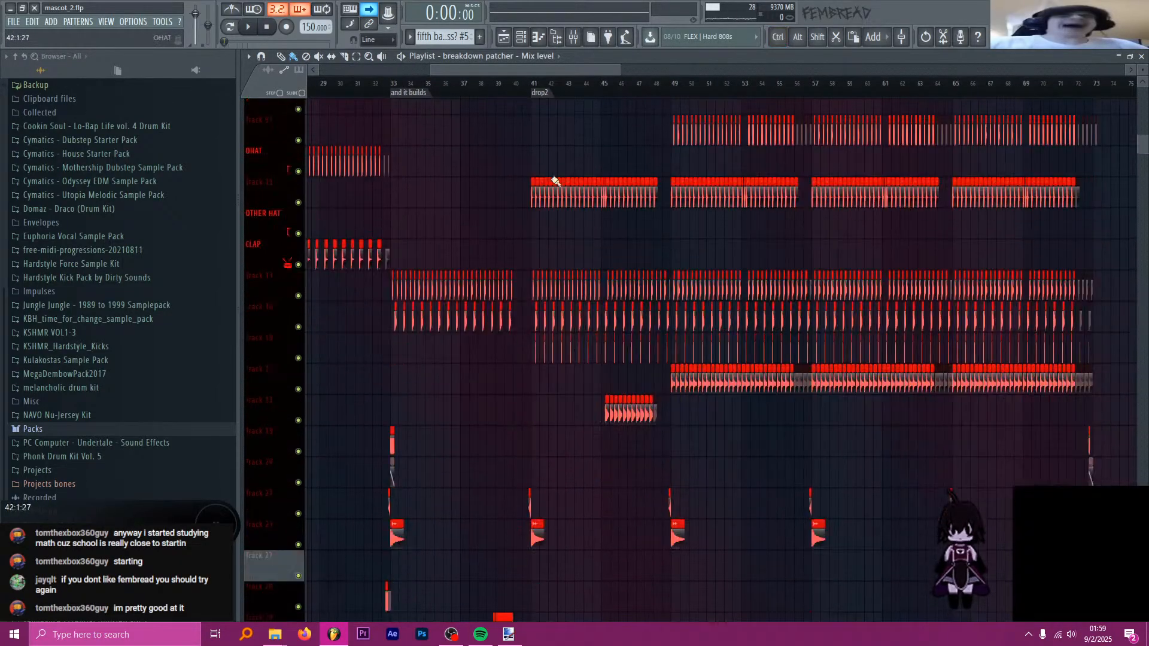
scroll(555, 181, down, 12)
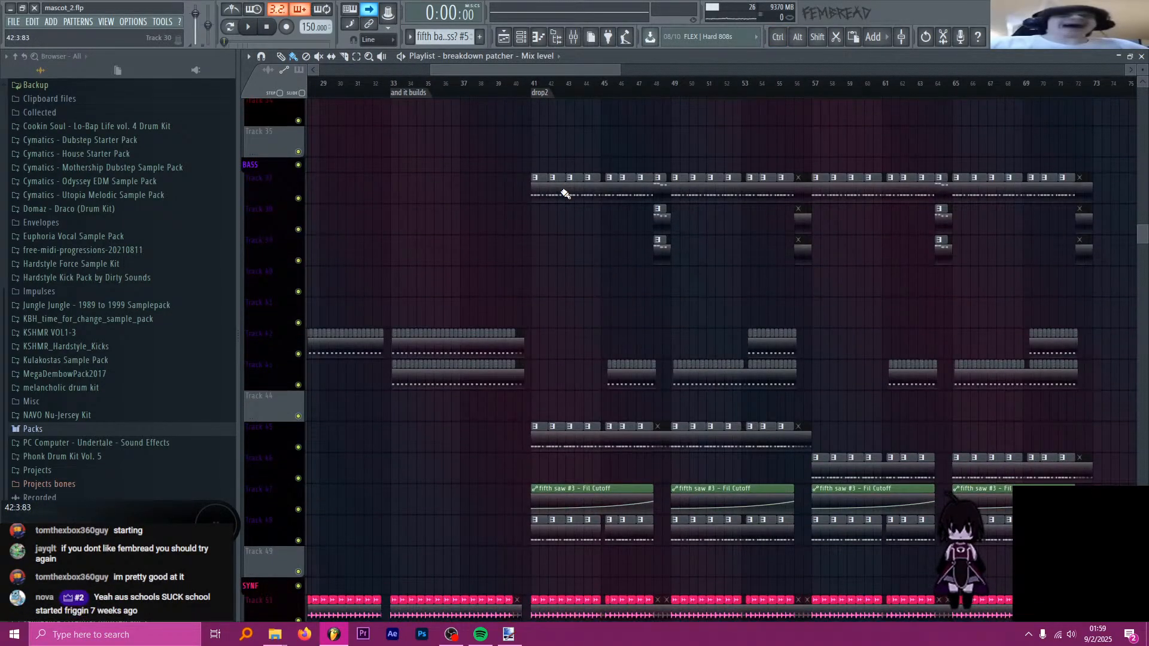
scroll(565, 194, down, 2)
scroll(565, 194, down, 5)
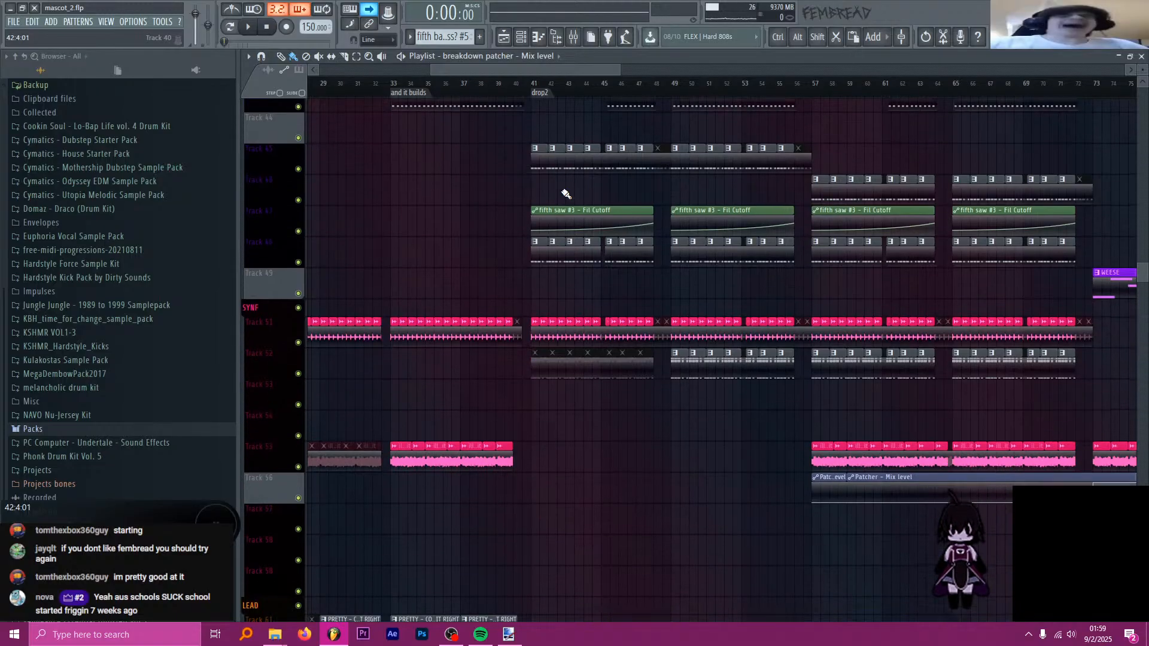
scroll(559, 186, down, 3)
scroll(556, 184, up, 7)
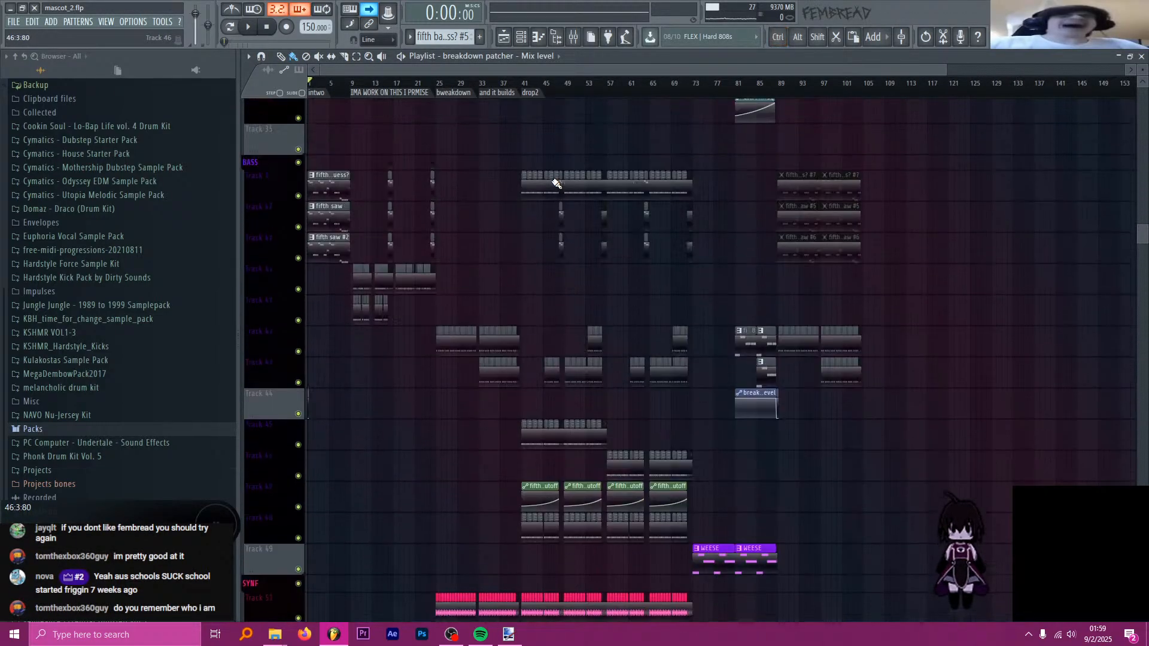
- Scrub the playhead across the drop2 section to its end near bar 73 and examine the drum tracks there
drag(521, 90, 690, 106)
scroll(799, 153, up, 5)
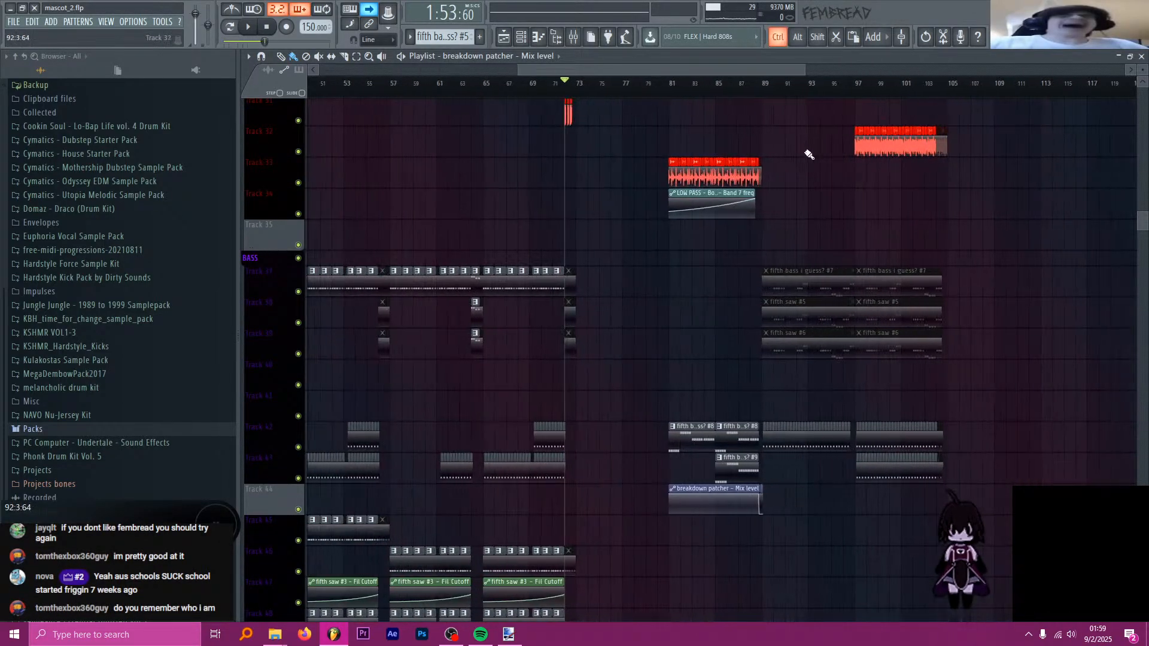
scroll(825, 169, up, 8)
scroll(610, 212, down, 3)
scroll(598, 198, down, 1)
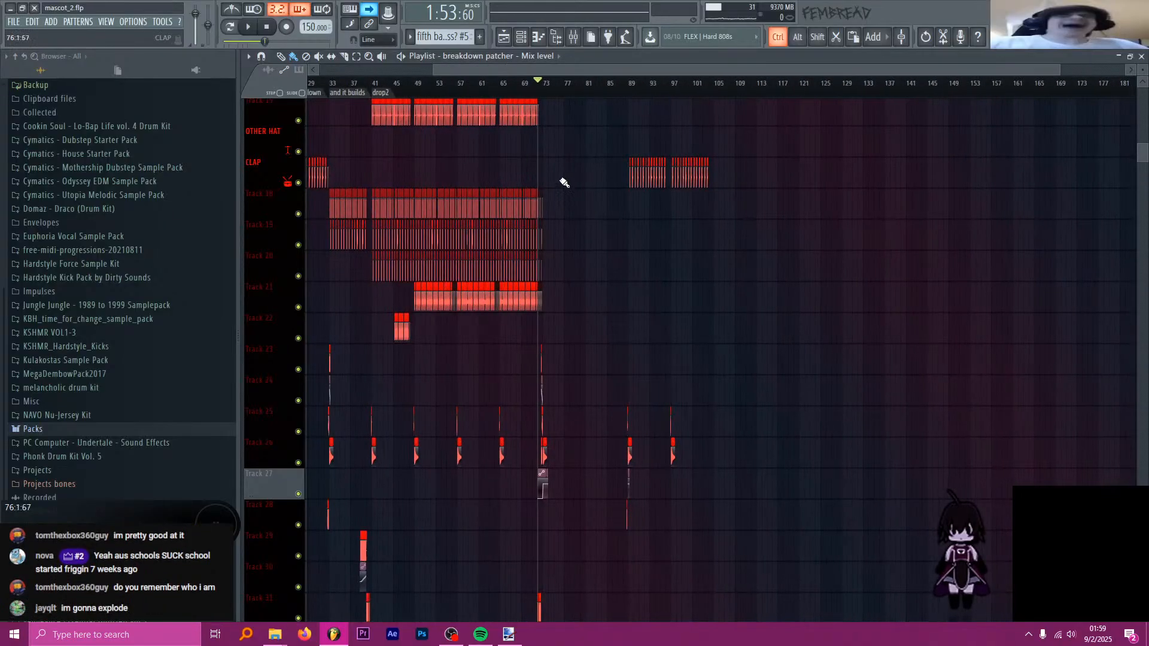
scroll(559, 161, up, 2)
- Scrub the playhead from the end of drop2 to bar 89 and examine the BASS and SYNF clips around it
drag(541, 85, 735, 103)
scroll(778, 167, down, 5)
scroll(801, 193, down, 10)
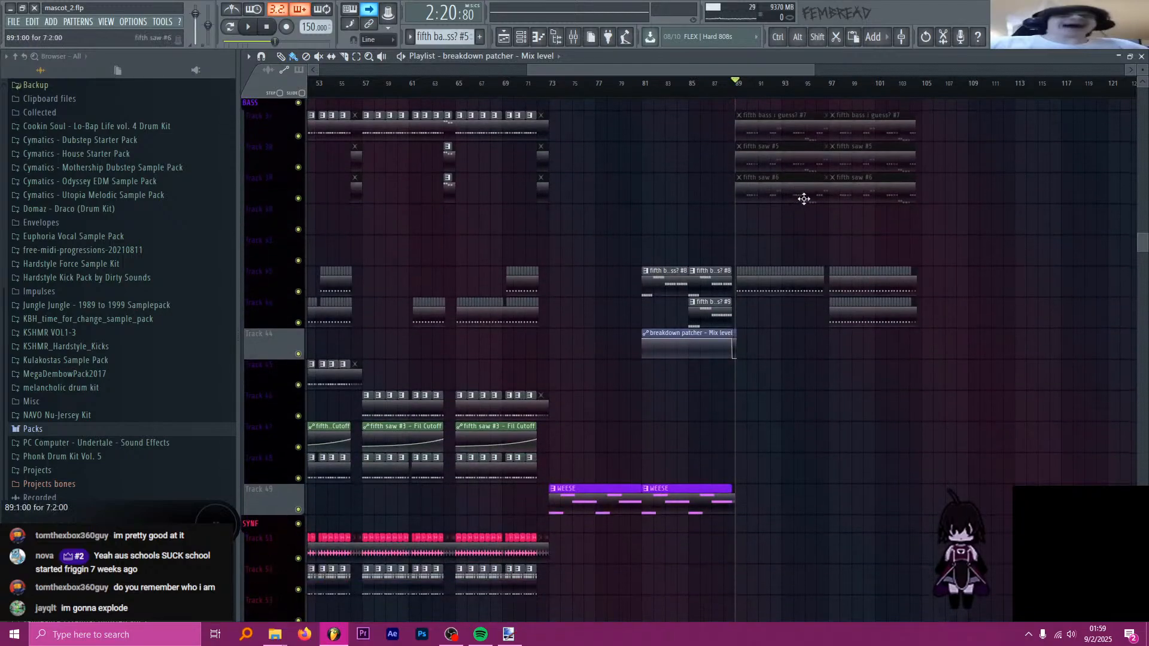
ctrl+scroll(815, 195, down, 2)
- Return the playhead to the song's start and play the arrangement, following the tracks from GLOBALS down to VOCALS
drag(735, 95, 242, 122)
scroll(315, 138, down, 2)
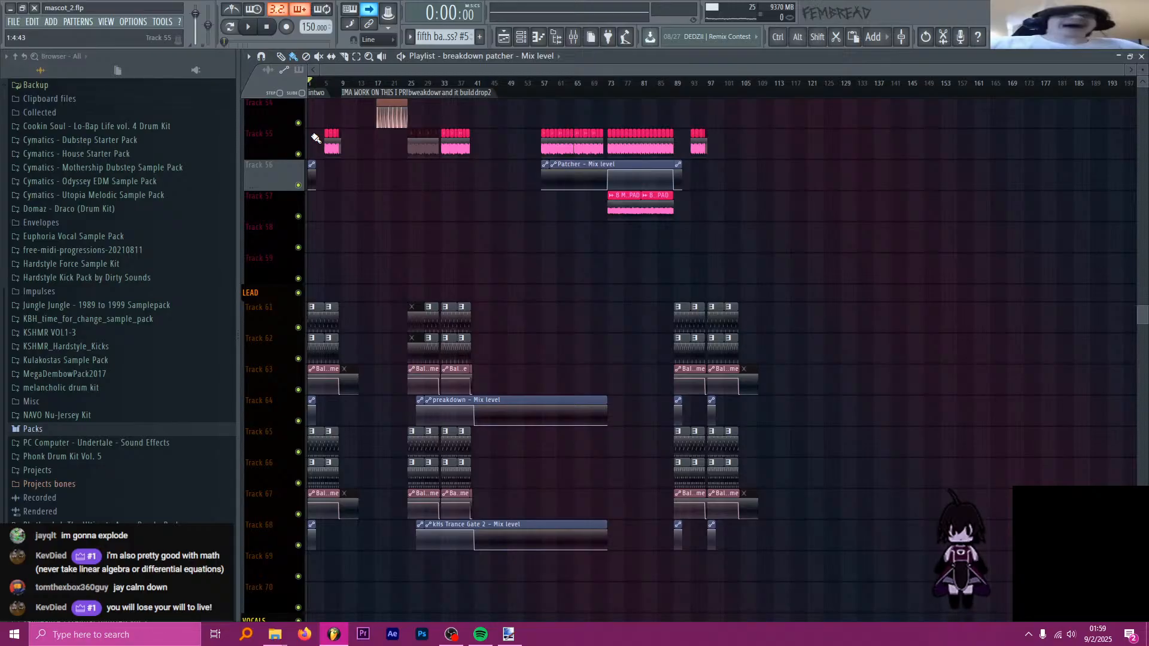
scroll(278, 139, up, 5)
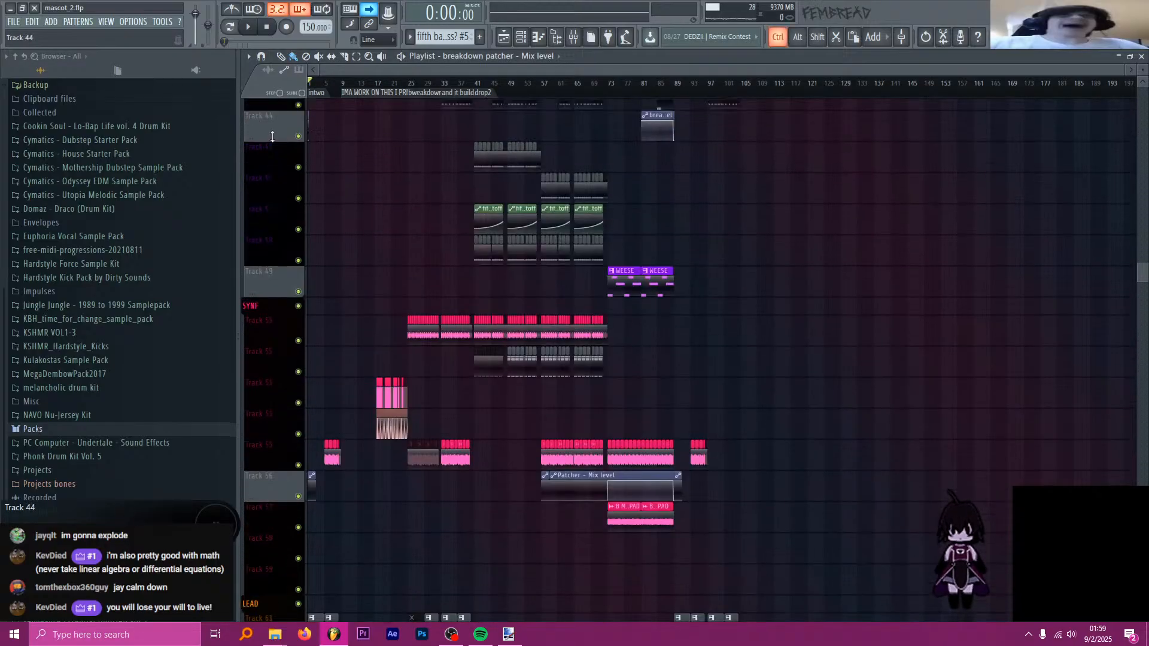
scroll(269, 135, up, 10)
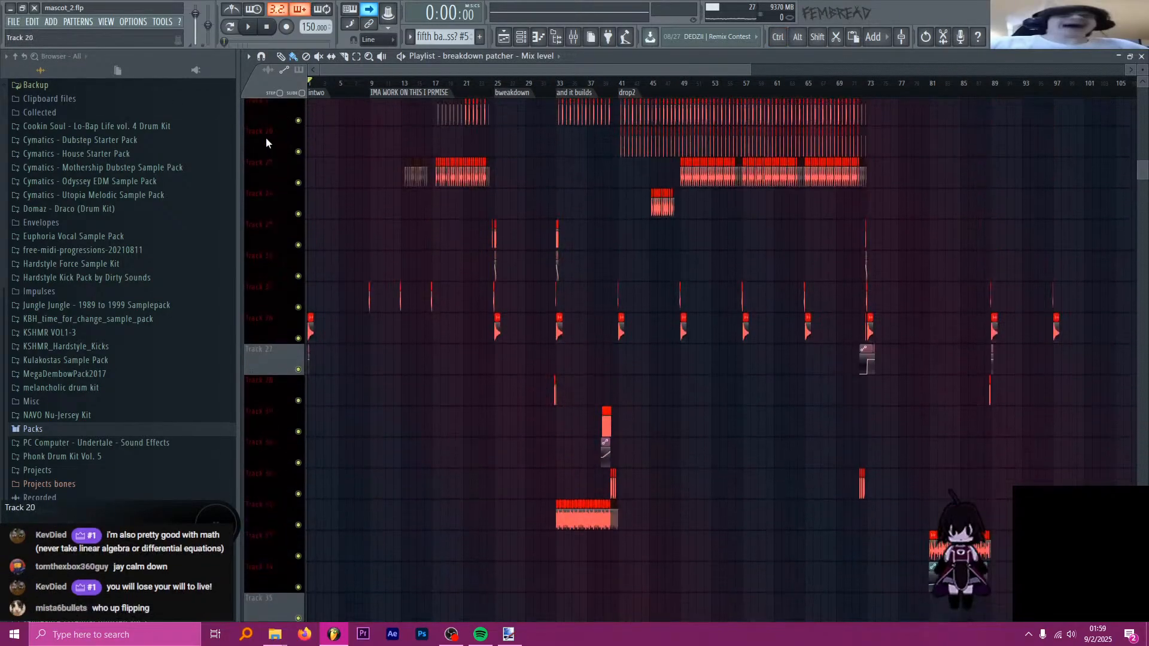
scroll(267, 140, up, 4)
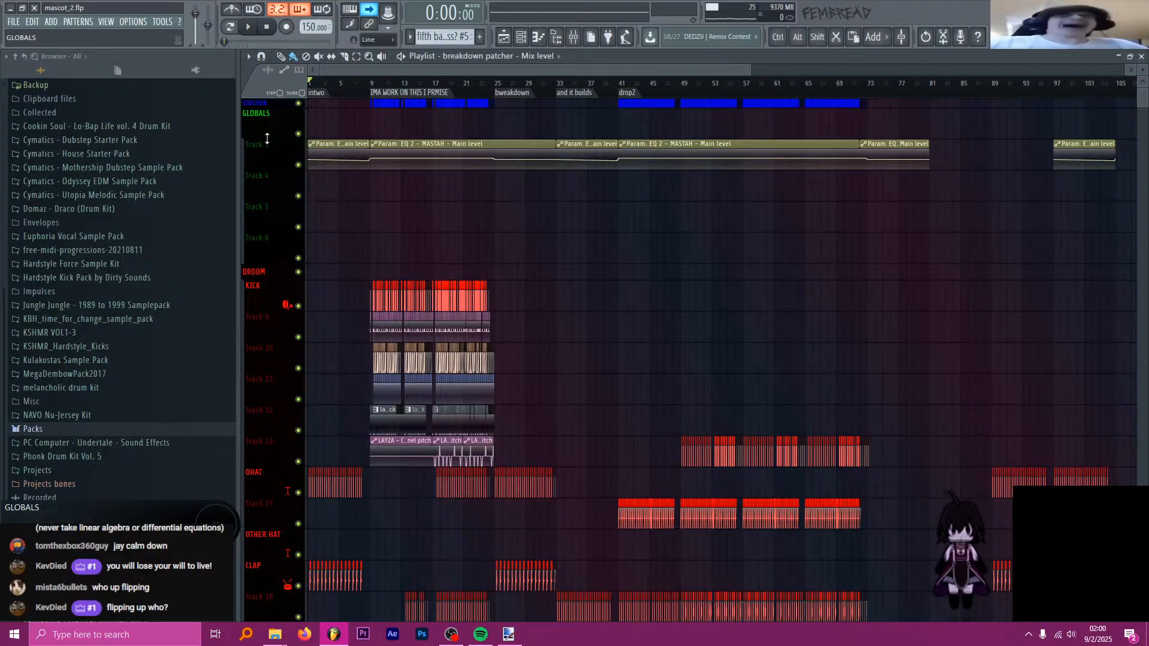
key(space)
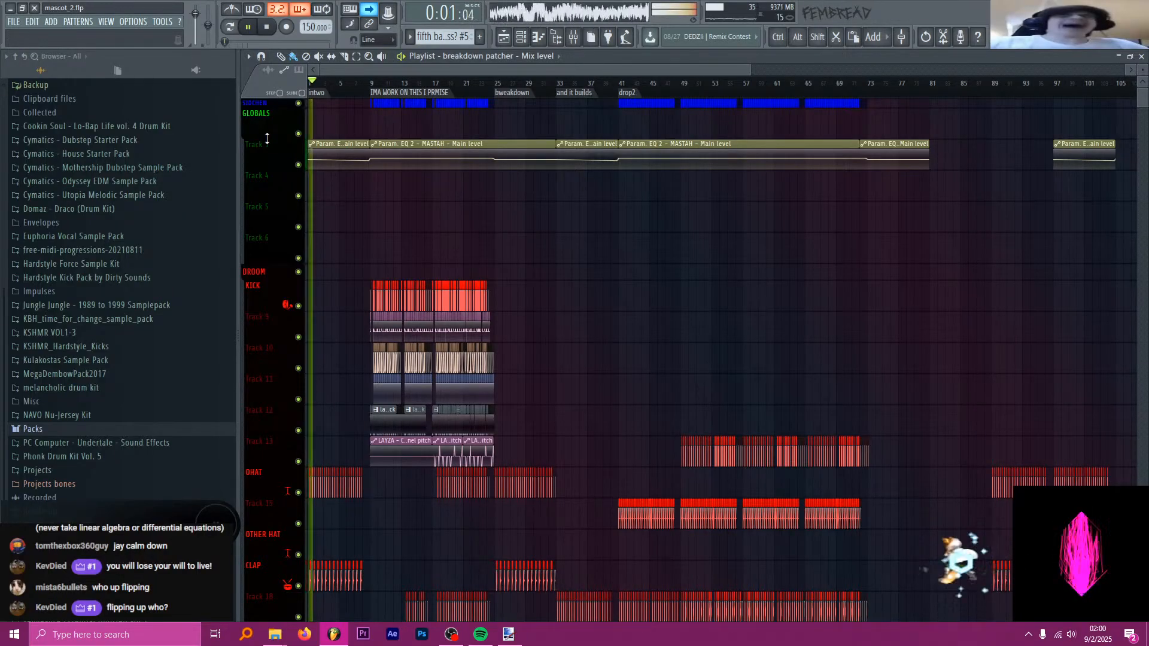
scroll(265, 179, down, 10)
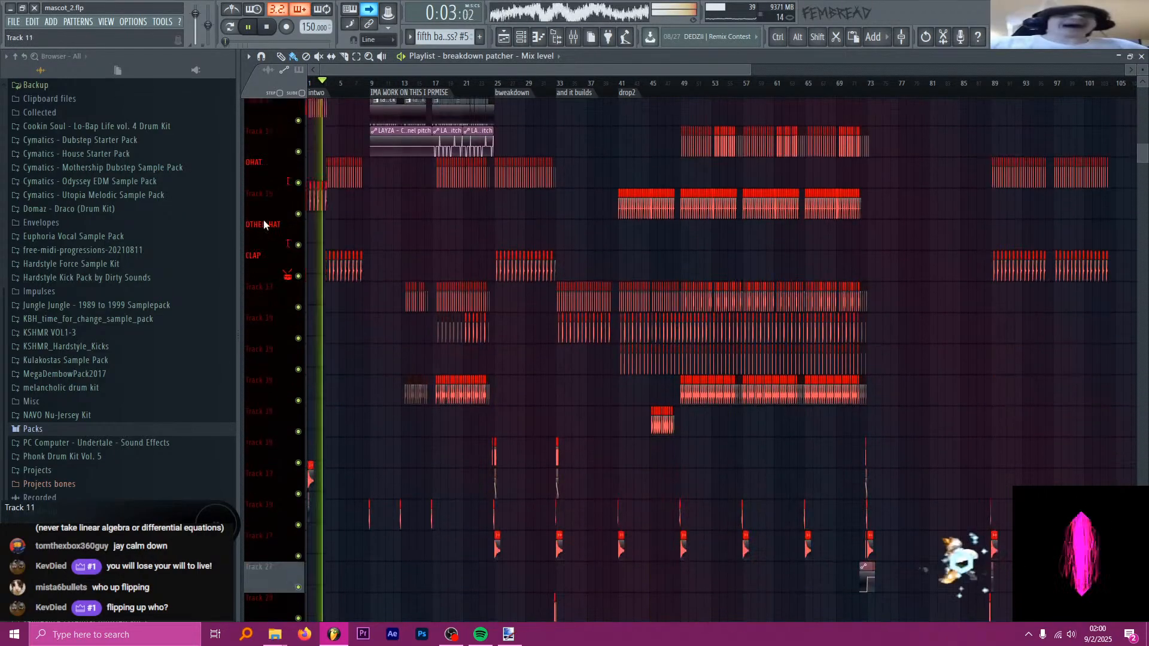
scroll(258, 225, up, 4)
scroll(258, 225, down, 6)
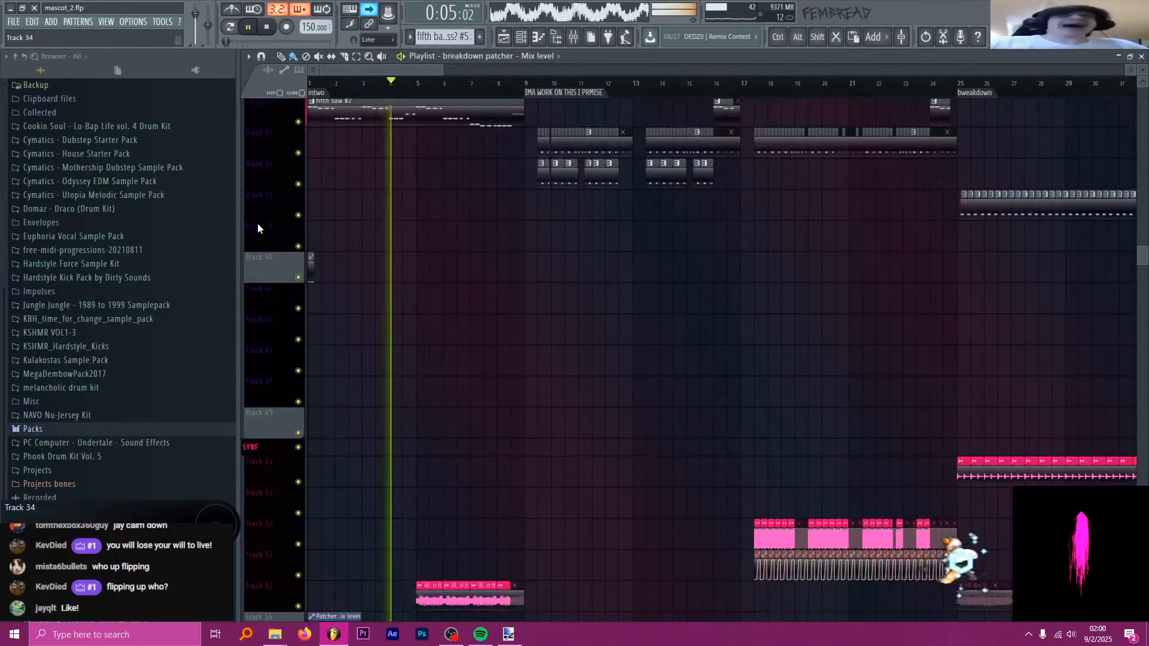
scroll(258, 230, down, 6)
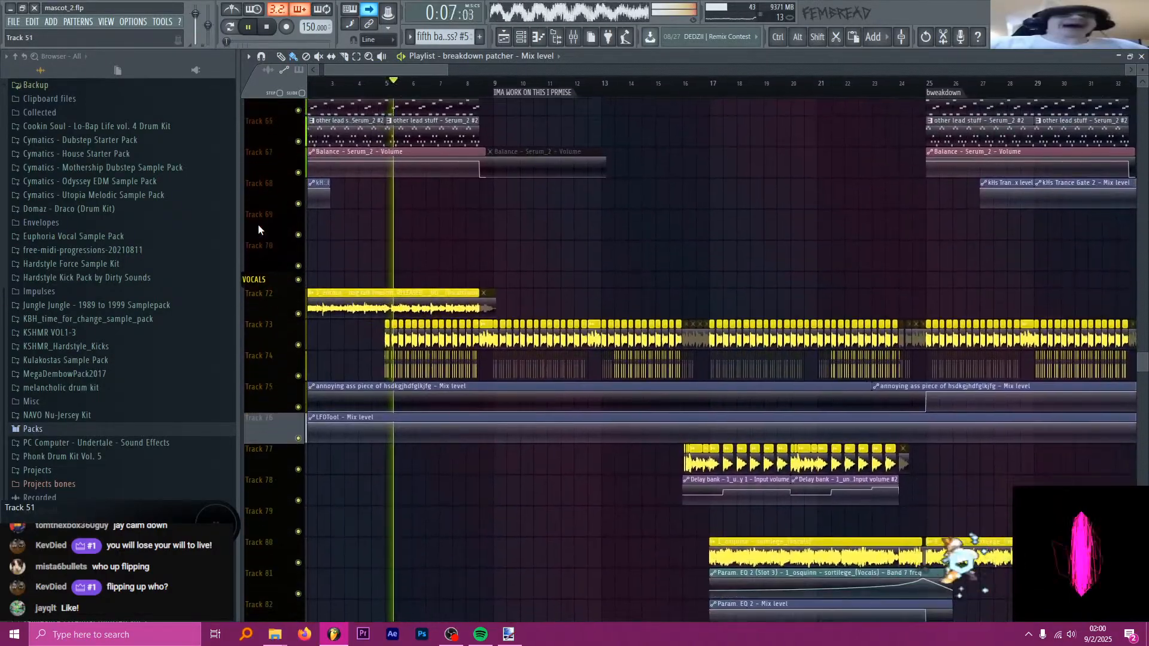
- Follow the playing song toward the bweakdown marker, examining the VOCALS tracks and up through SYNF to the drum tracks
scroll(259, 229, down, 1)
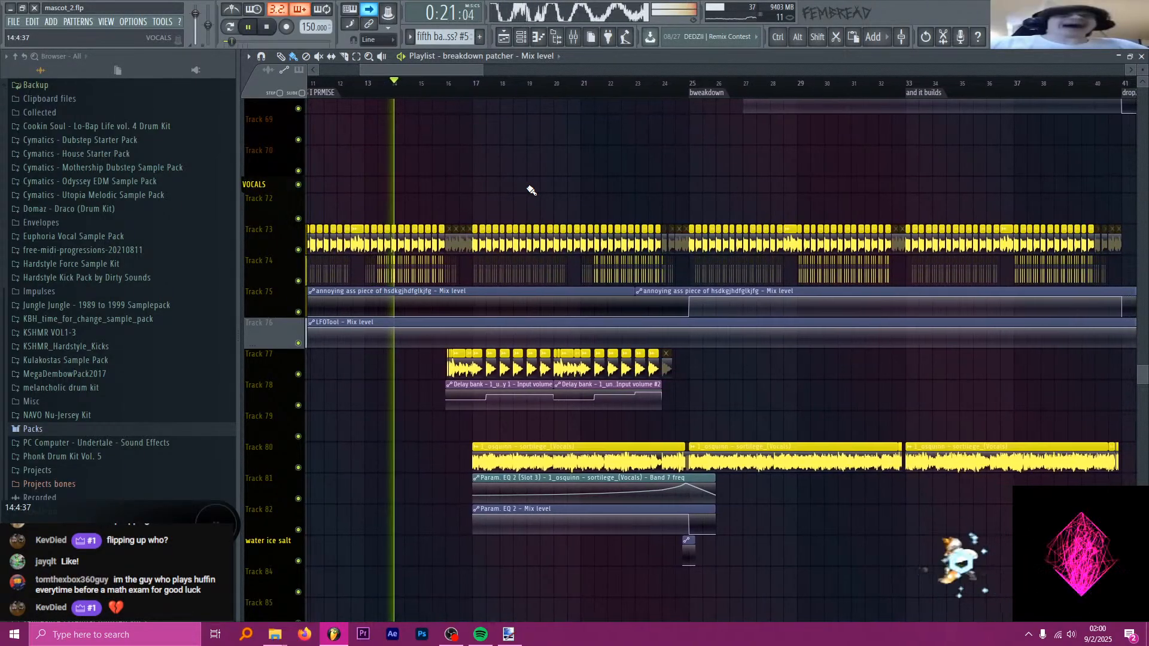
scroll(475, 213, up, 10)
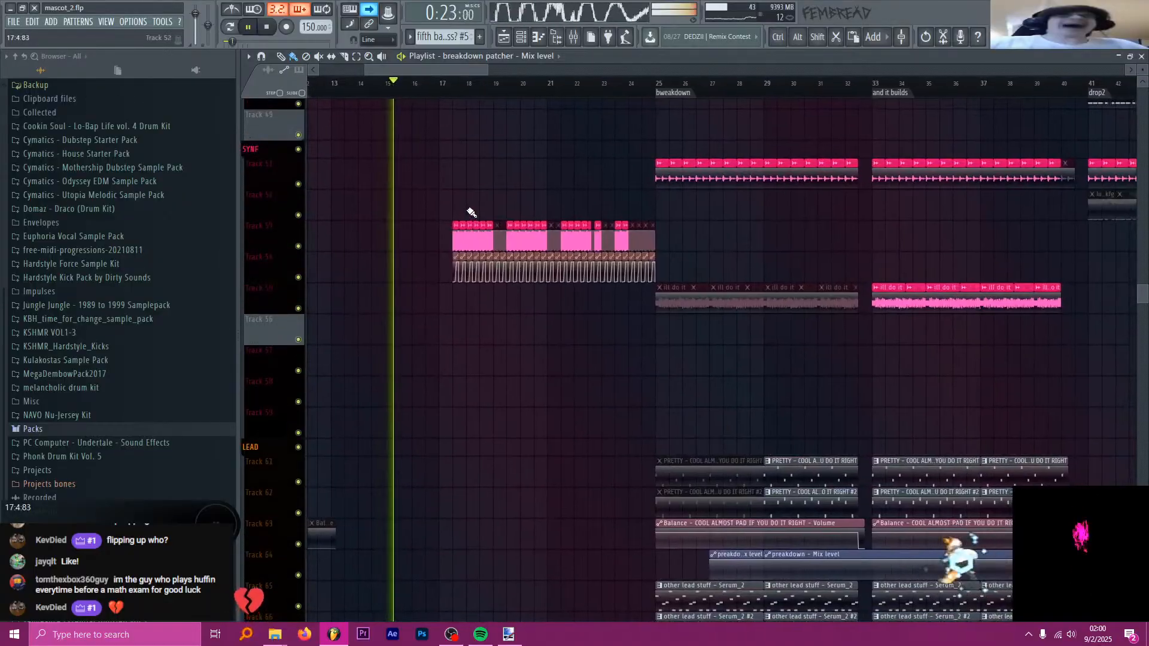
scroll(468, 213, up, 4)
scroll(464, 216, down, 5)
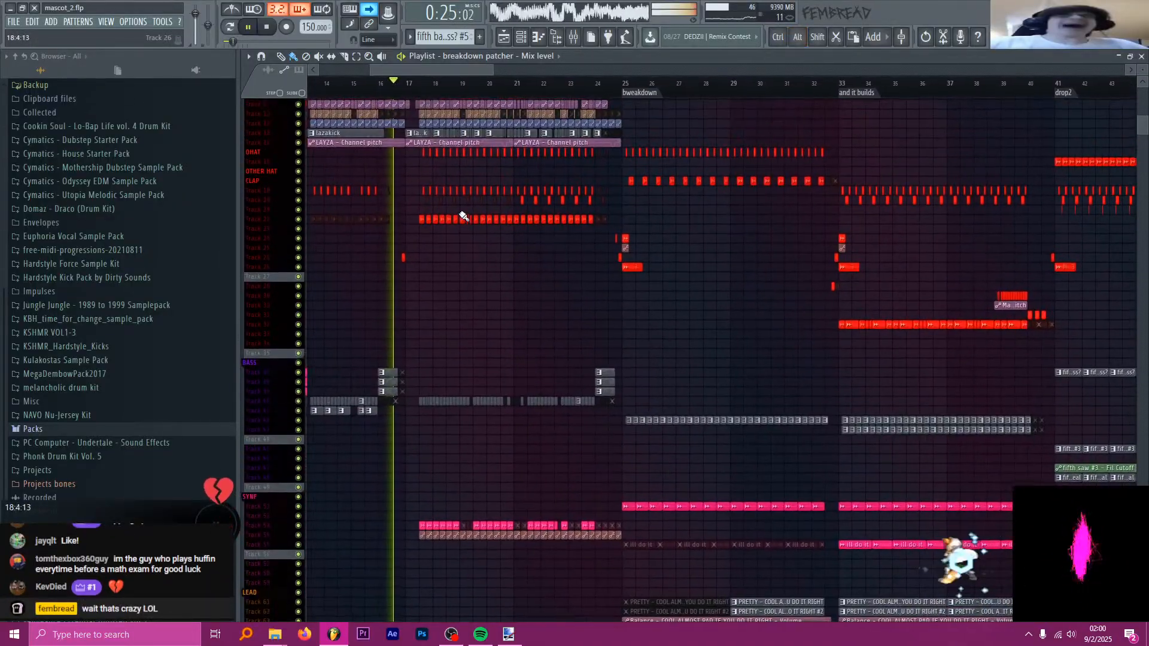
scroll(464, 215, up, 3)
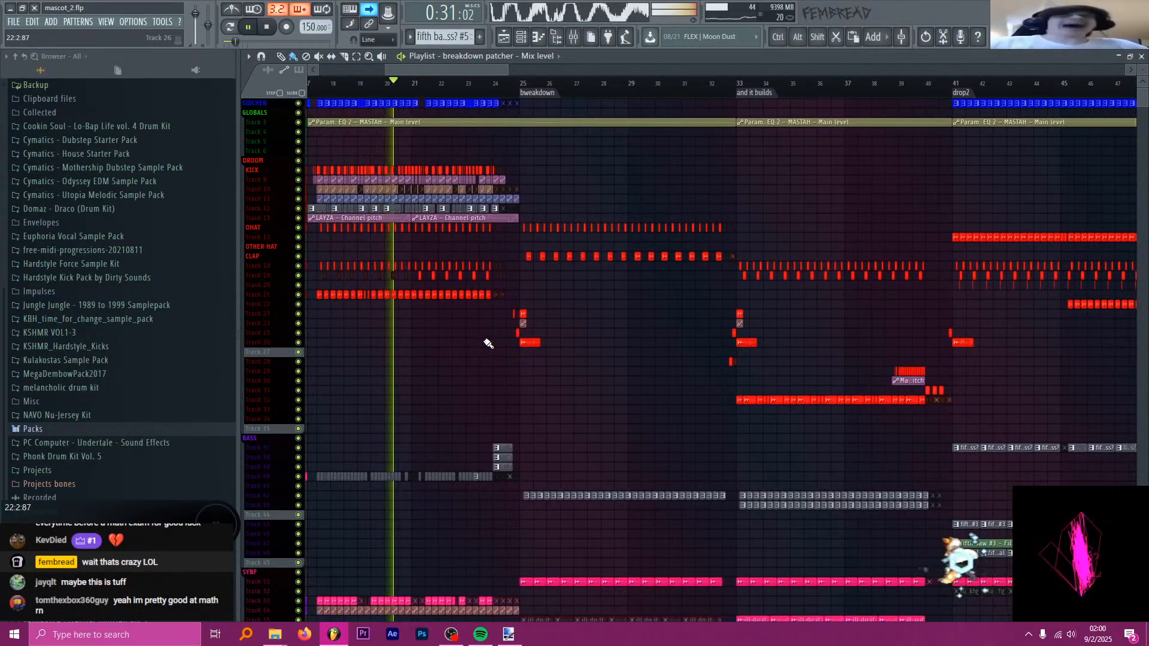
- Follow playback into the bweakdown section, examining the tracks from the drums down through BASS, SYNF and LEAD to VOCALS
scroll(488, 343, down, 1)
scroll(489, 342, down, 3)
scroll(488, 342, down, 16)
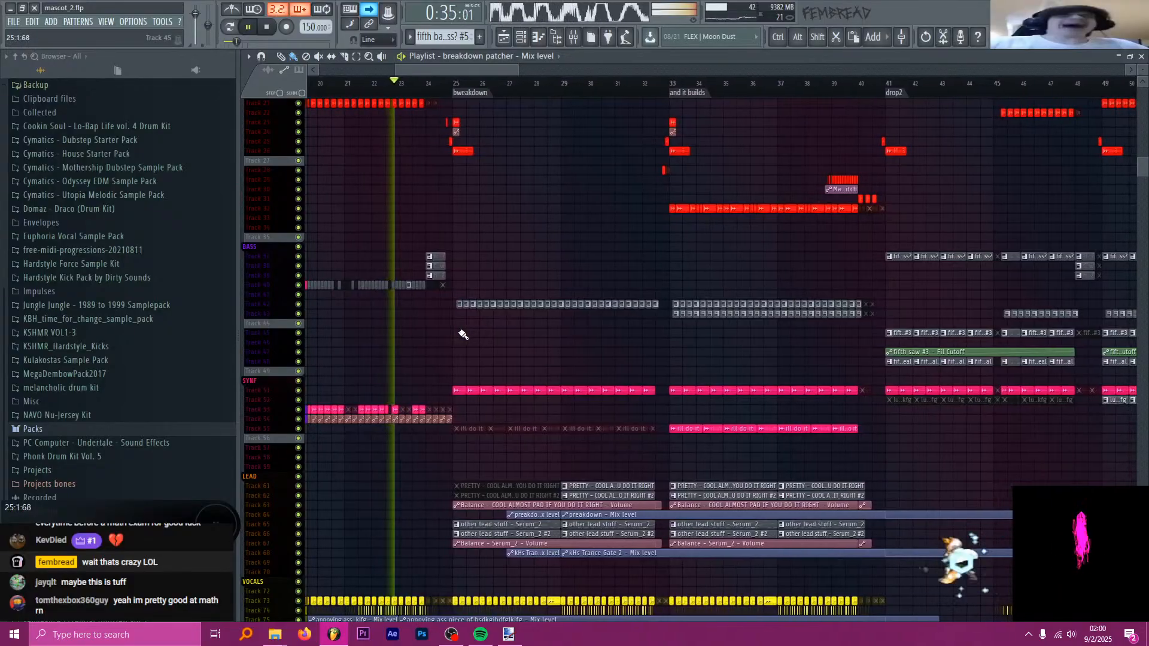
scroll(463, 335, down, 14)
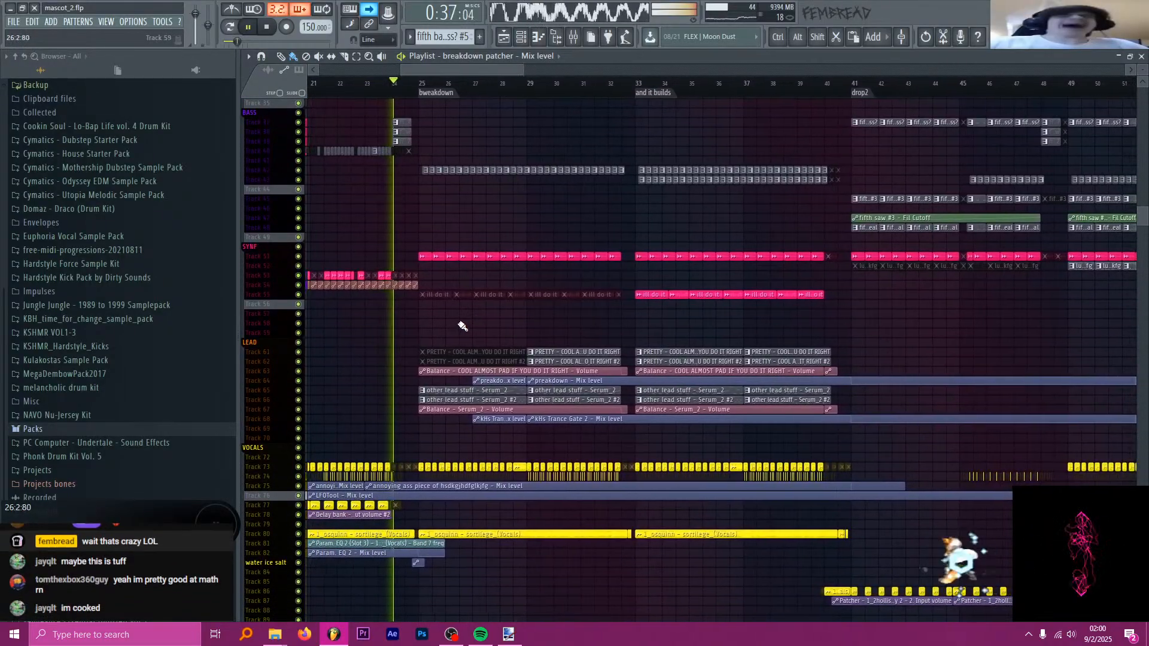
scroll(464, 317, down, 3)
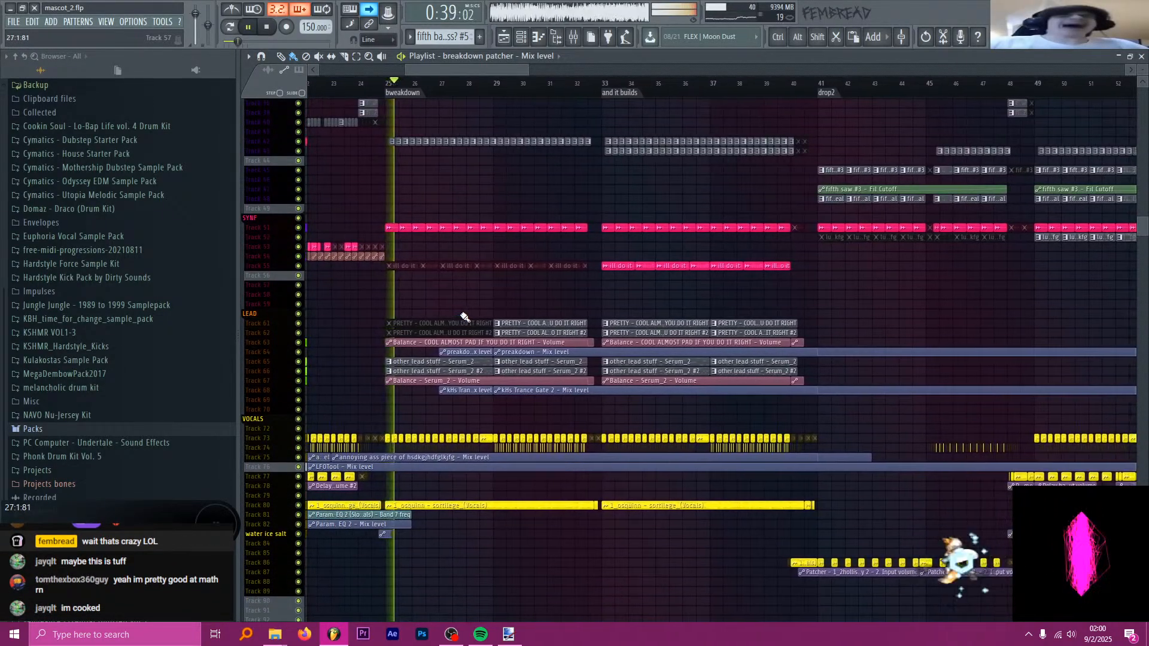
- Examine the bweakdown section's BASS, SYNF, LEAD and VOCALS clips at larger track heights during playback
scroll(464, 317, up, 9)
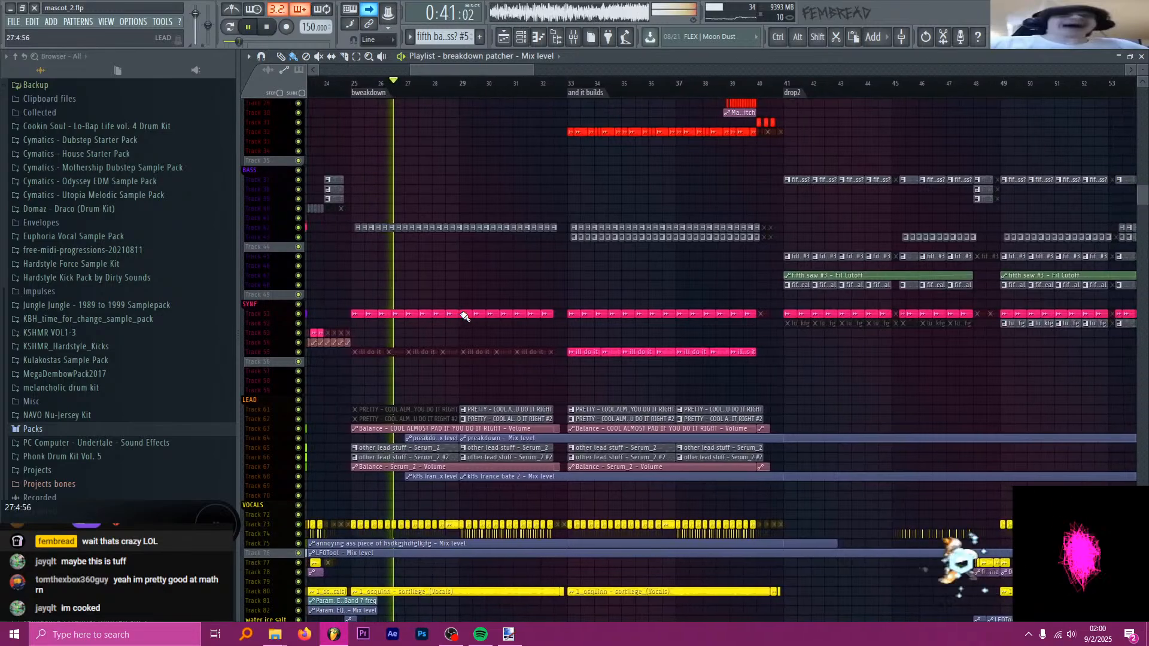
scroll(443, 280, up, 6)
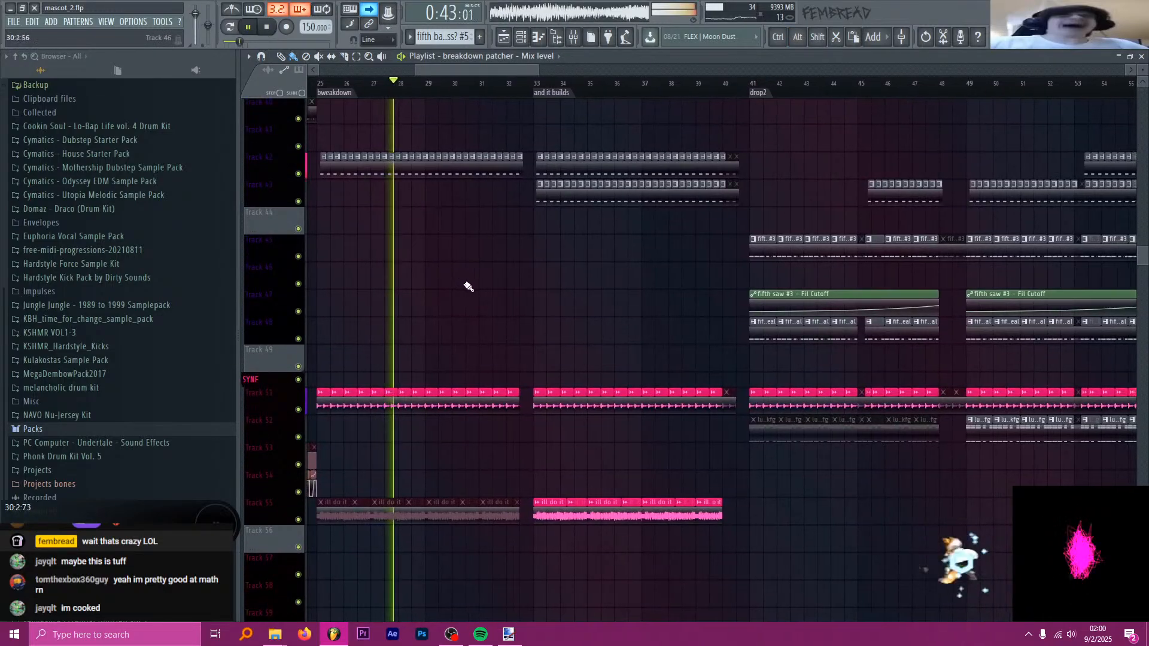
scroll(525, 305, down, 17)
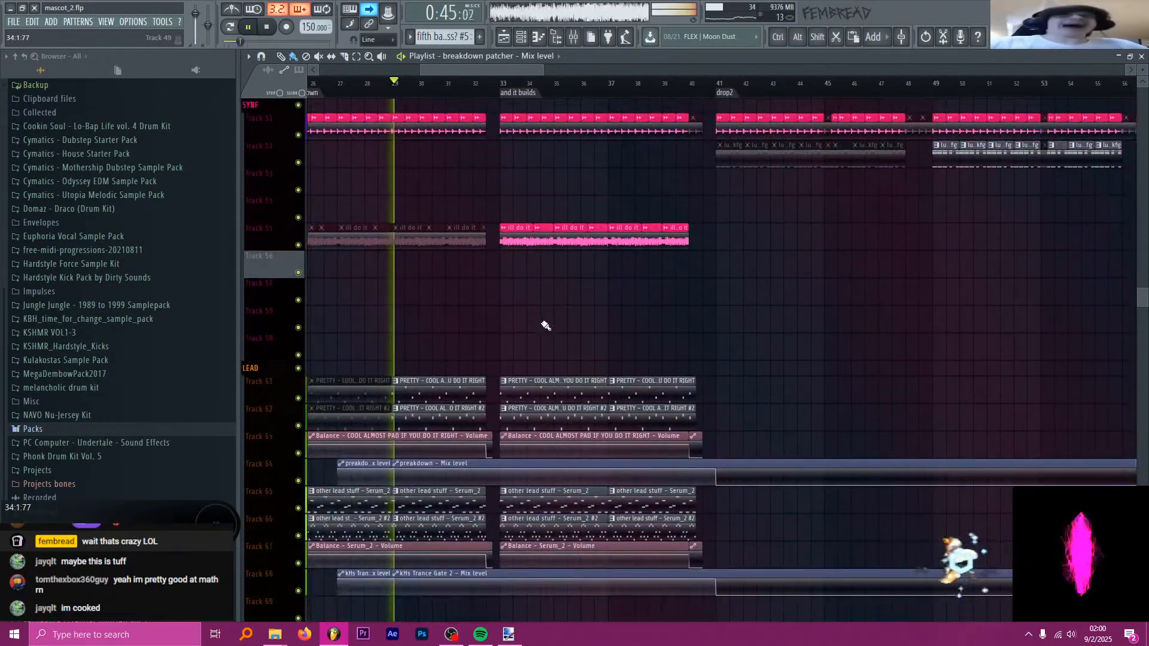
scroll(543, 320, down, 2)
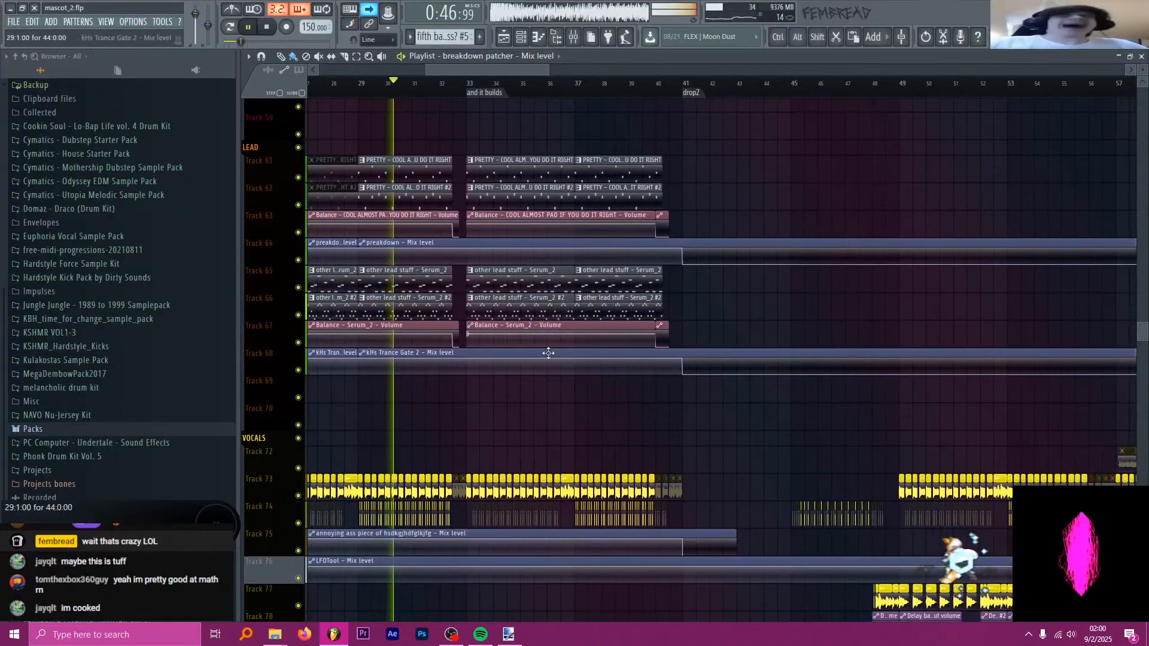
scroll(525, 401, down, 3)
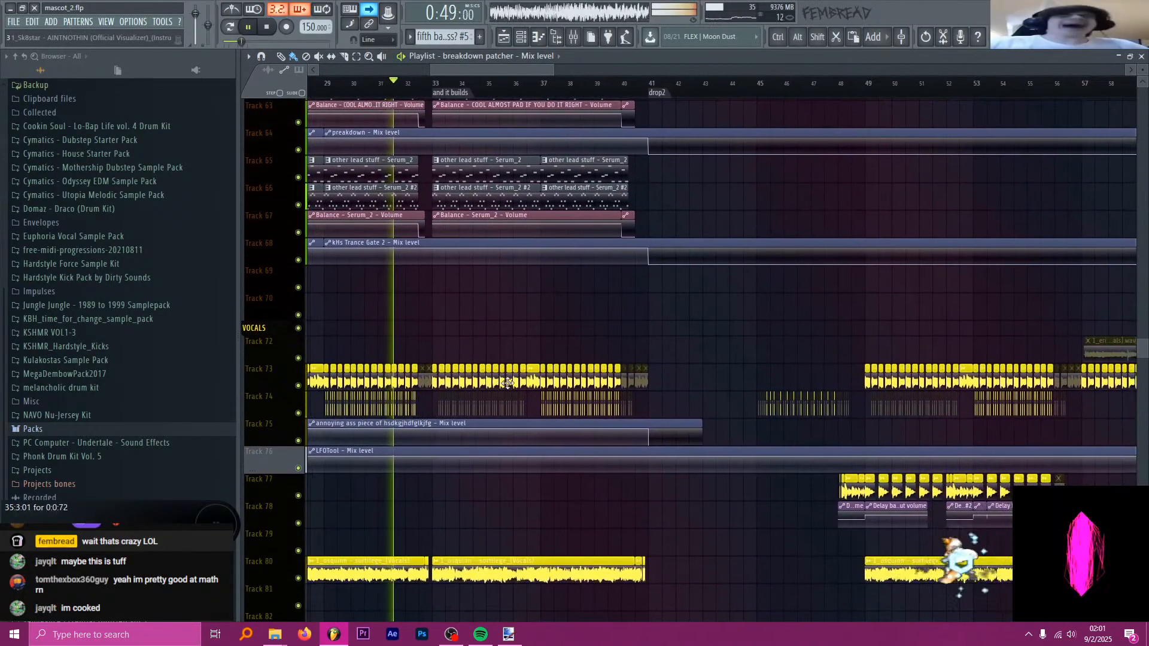
scroll(512, 377, down, 3)
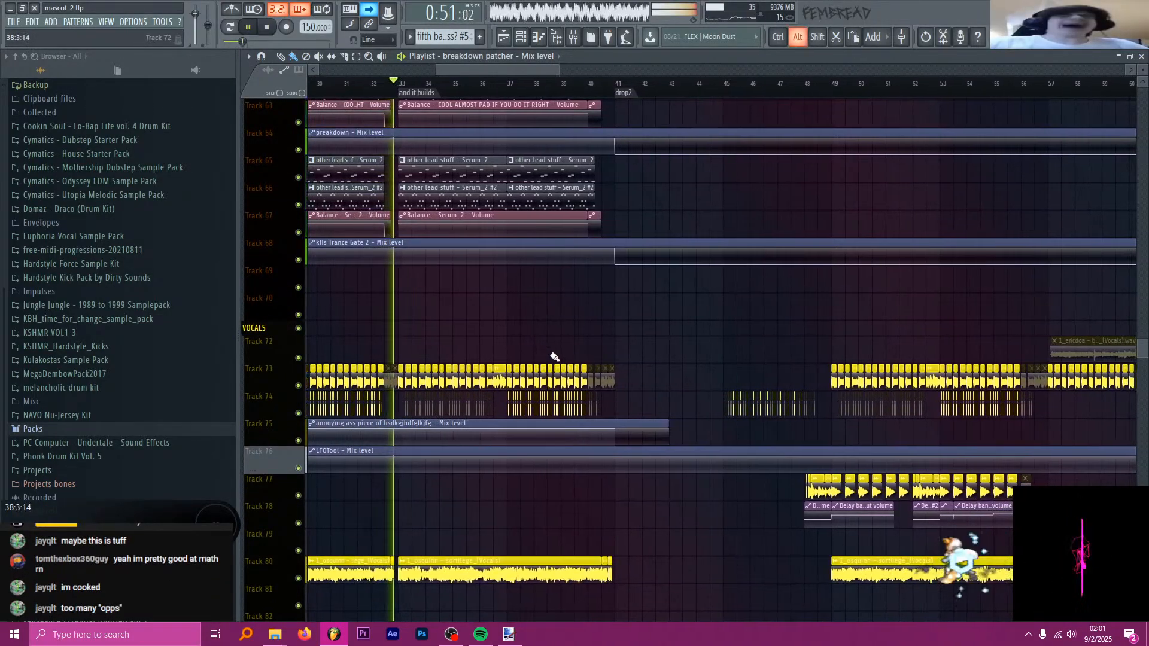
- Follow playback through the "and it builds" section into drop2, examining the tracks from VOCALS up to the drums
scroll(598, 354, up, 6)
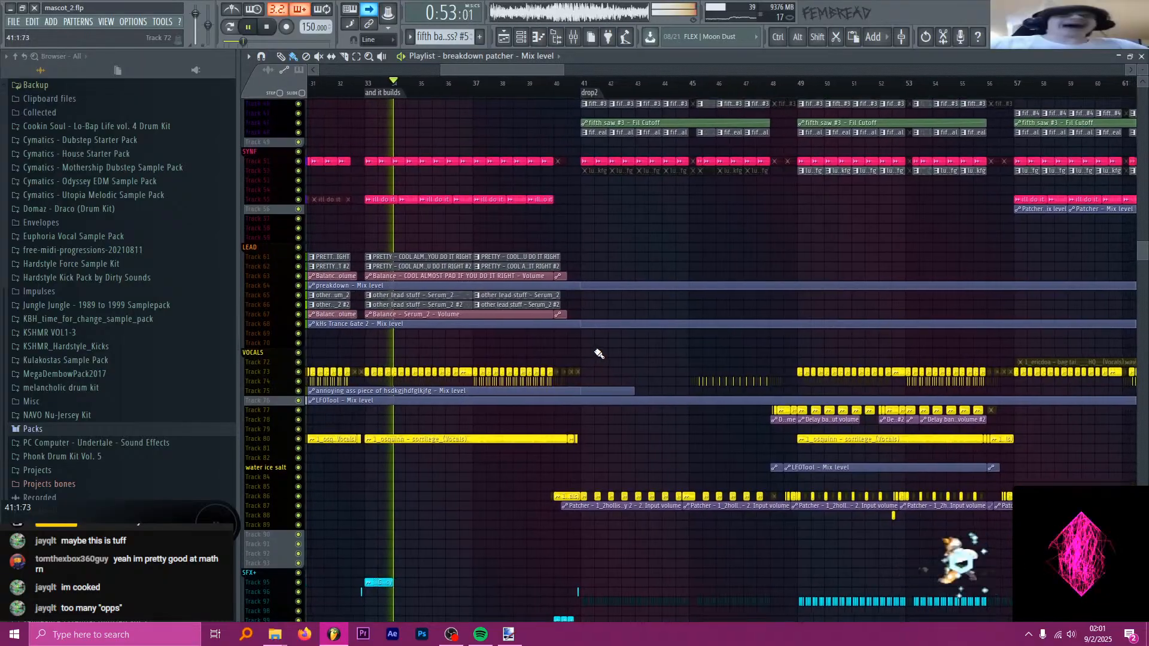
scroll(599, 353, up, 7)
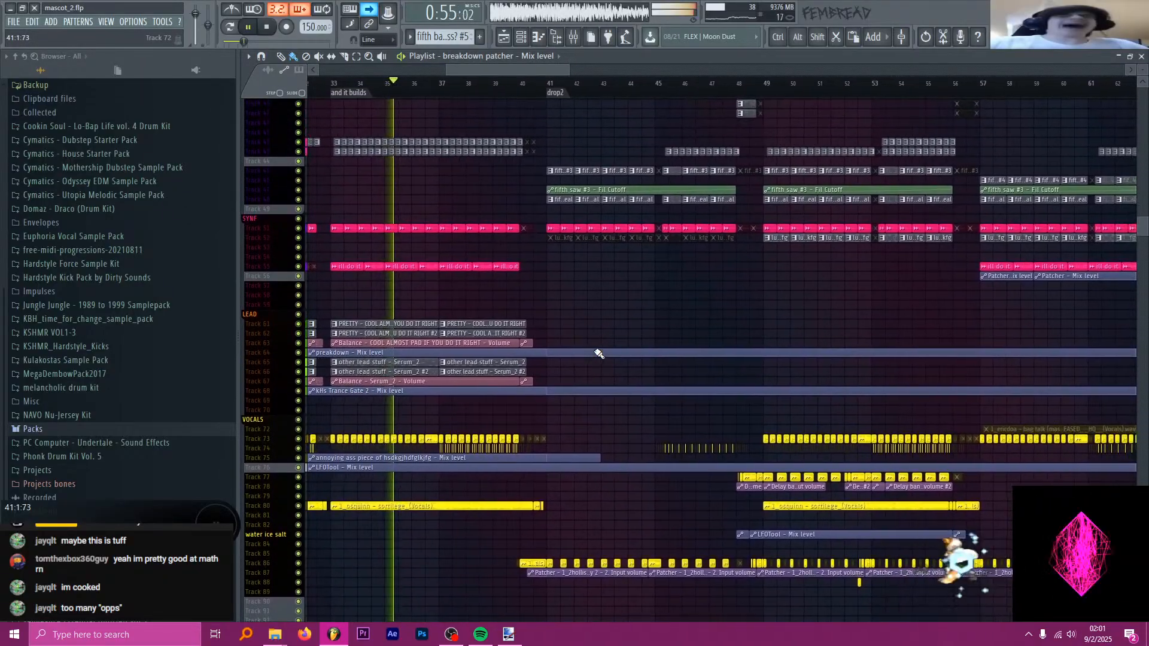
scroll(599, 354, up, 6)
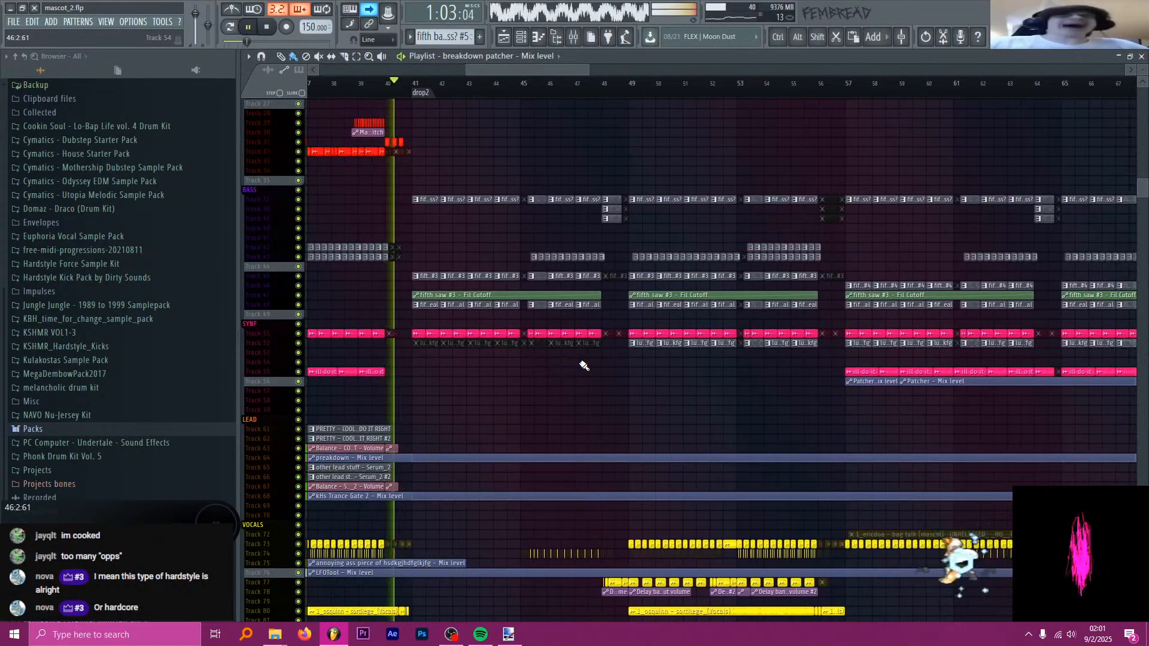
scroll(584, 366, down, 1)
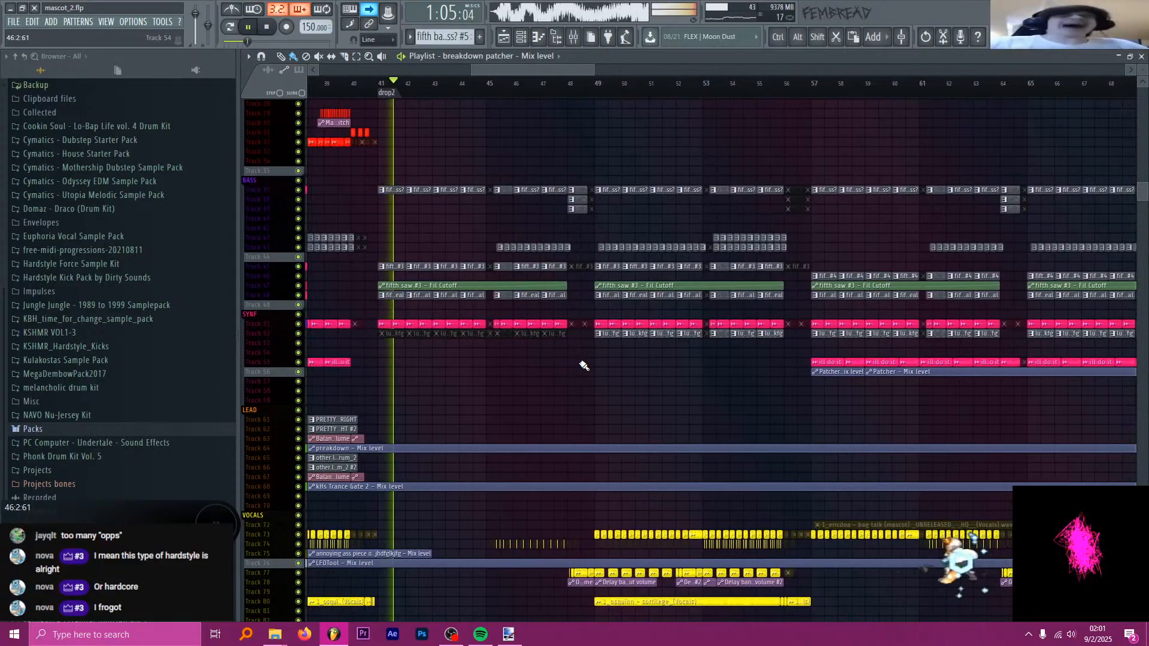
scroll(583, 366, up, 11)
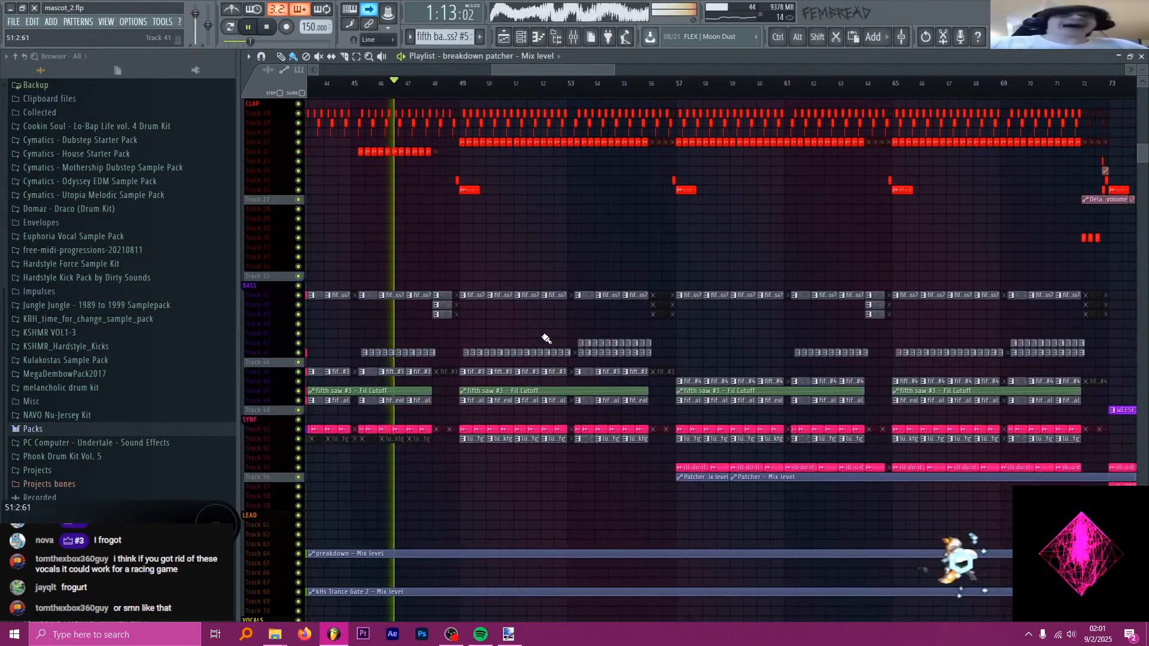
scroll(546, 338, up, 1)
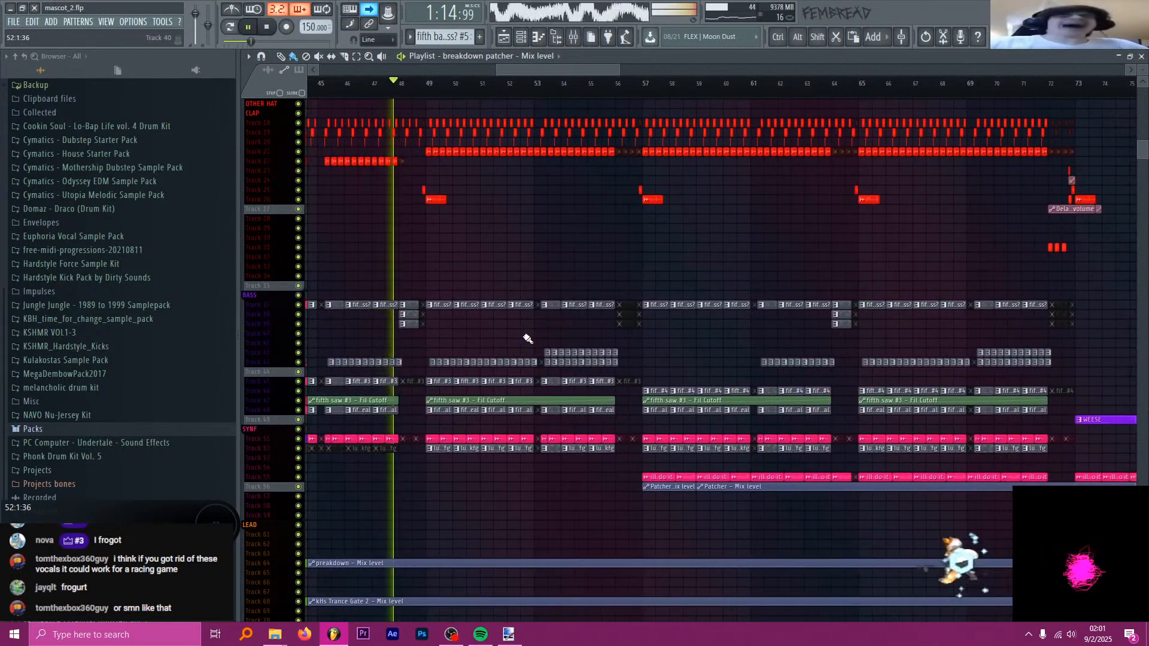
scroll(528, 339, down, 1)
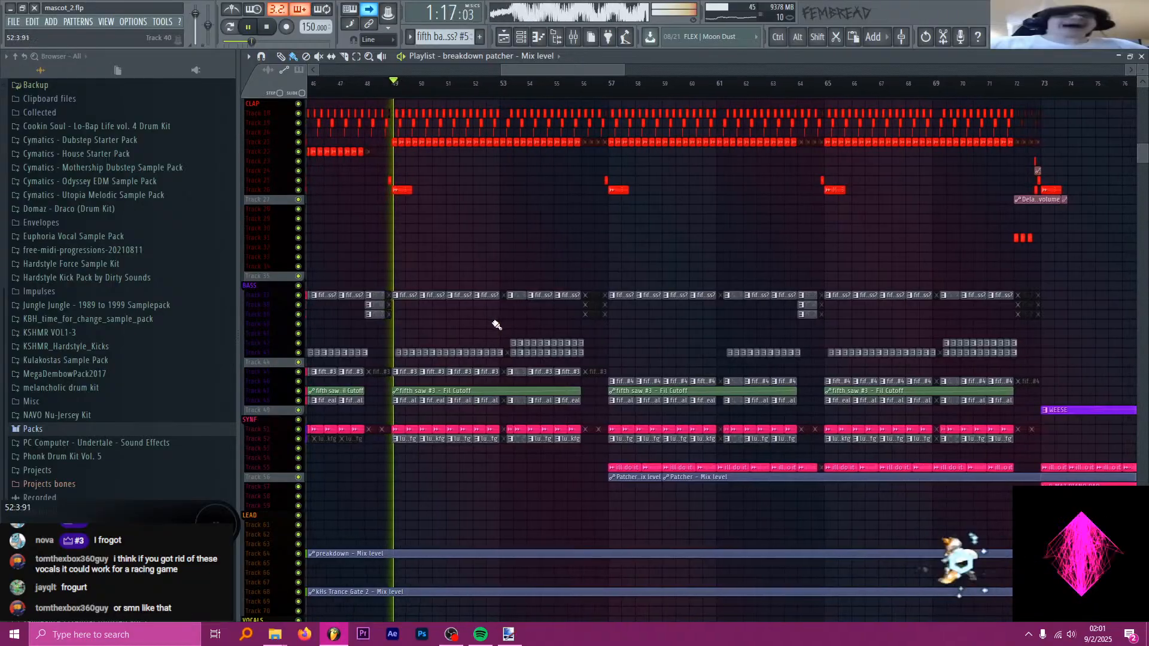
- Follow drop2 from bar 49 to bar 65, viewing LEAD and VOCALS and the enlarged BASS and SYNF tracks
scroll(497, 359, down, 18)
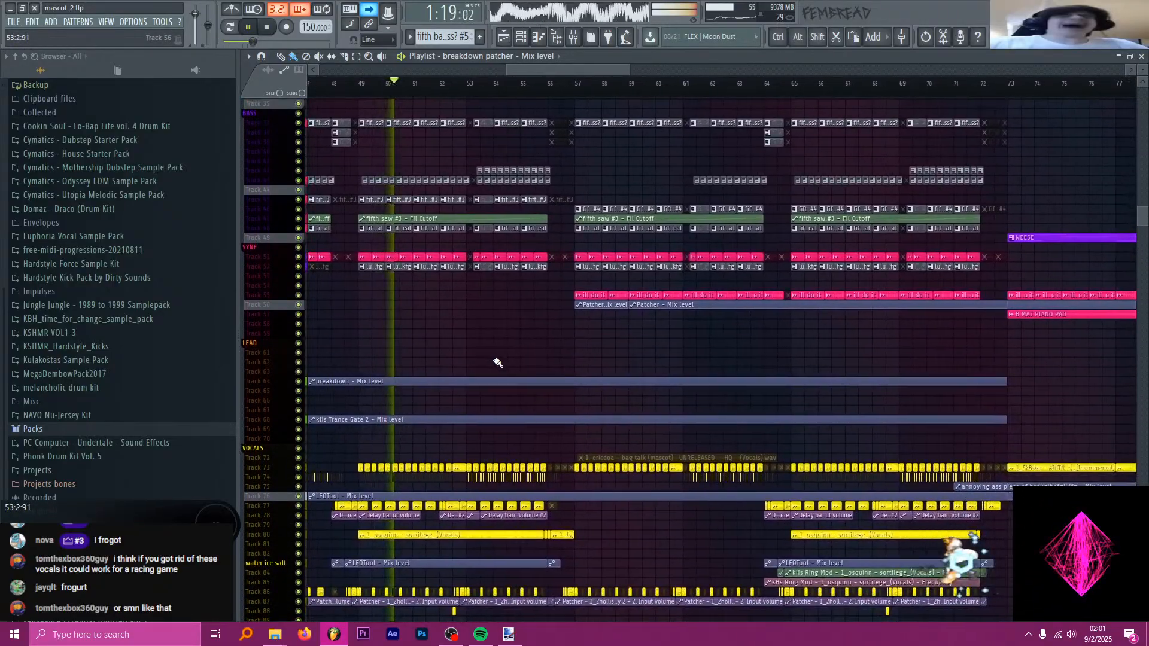
scroll(497, 363, down, 3)
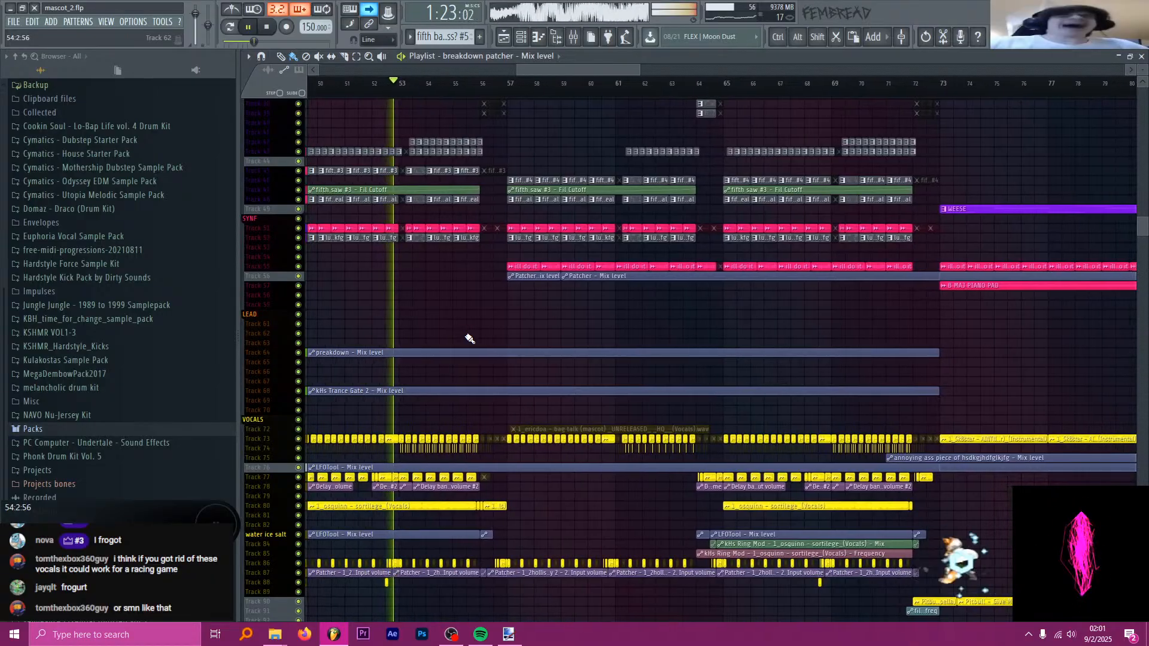
alt+scroll(457, 277, up, 3)
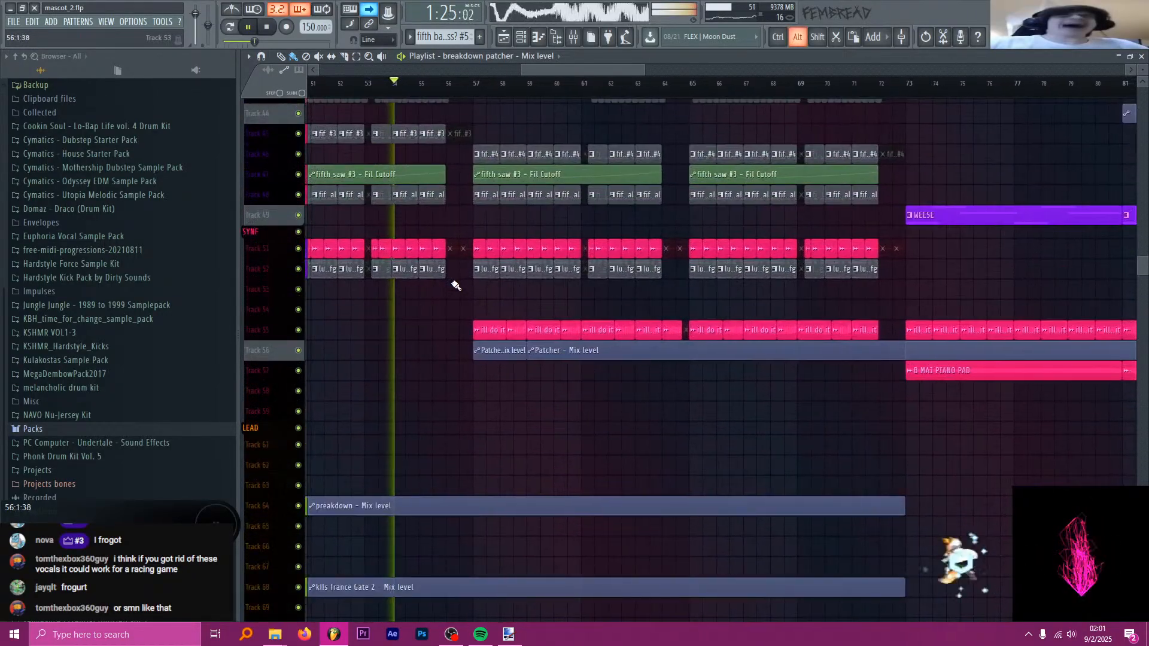
alt+scroll(456, 285, up, 3)
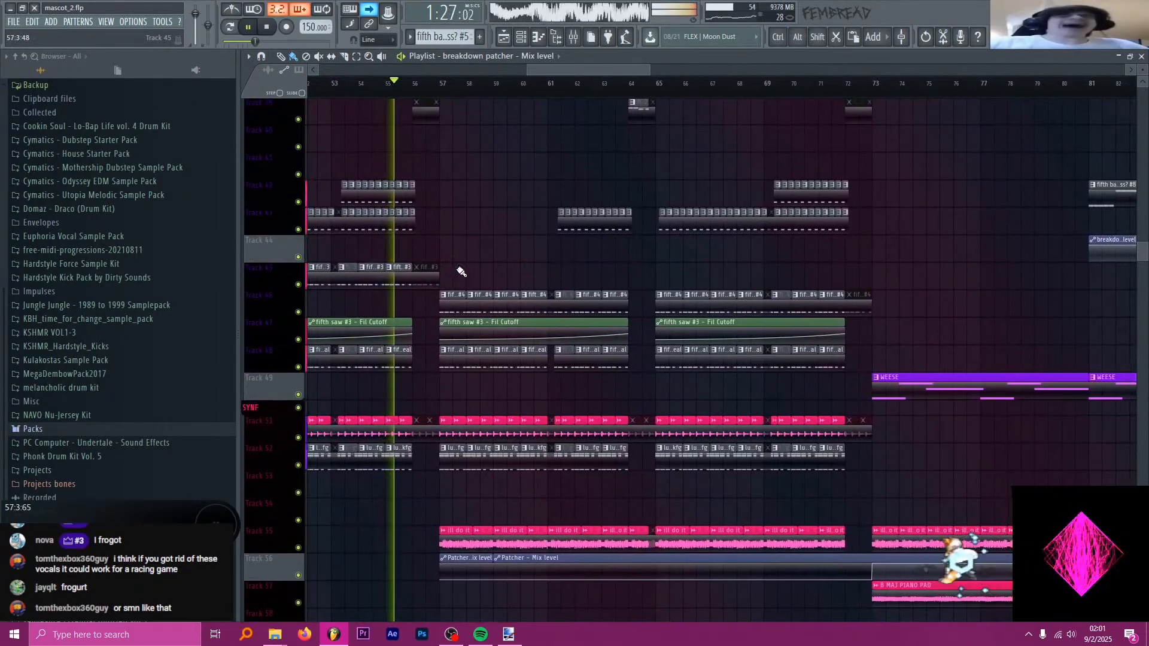
scroll(467, 259, up, 1)
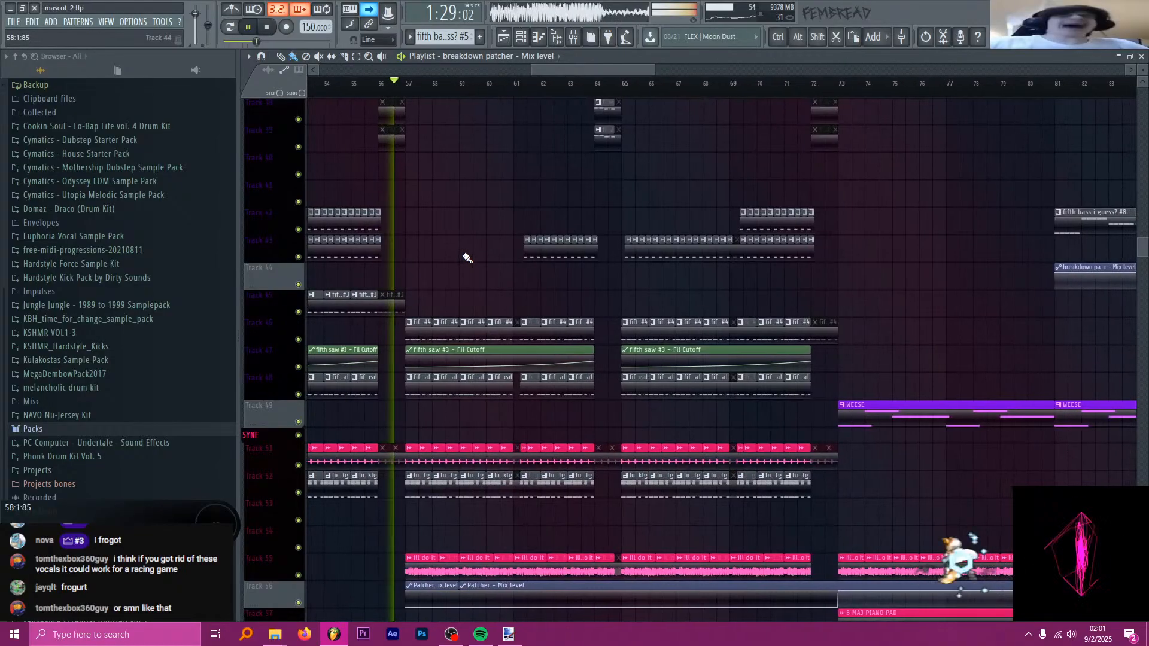
scroll(468, 259, down, 4)
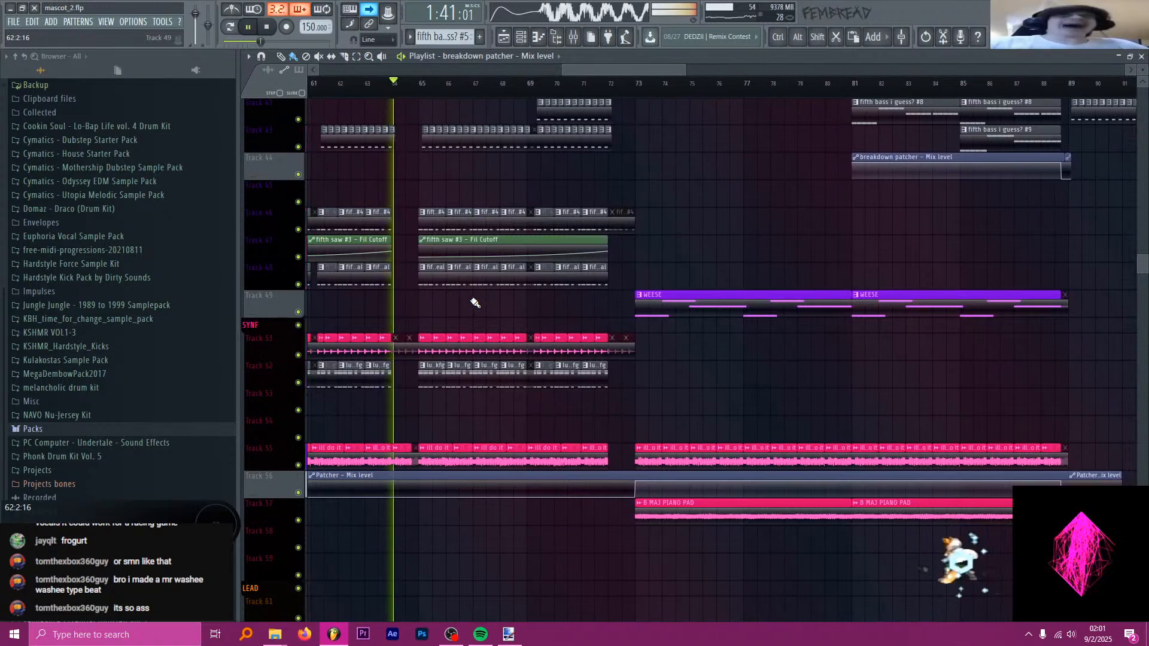
scroll(475, 303, down, 2)
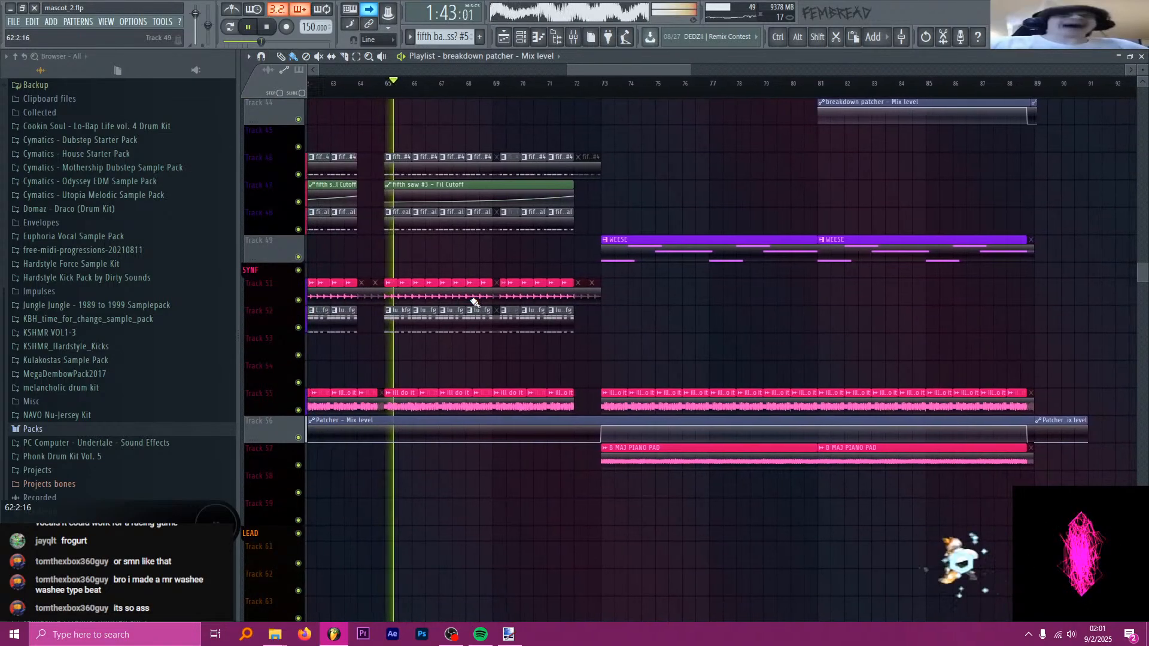
- Examine the last part of drop2 at reduced track heights, from SYNF down through LEAD and VOCALS to SFX+
scroll(476, 303, down, 8)
scroll(475, 304, down, 3)
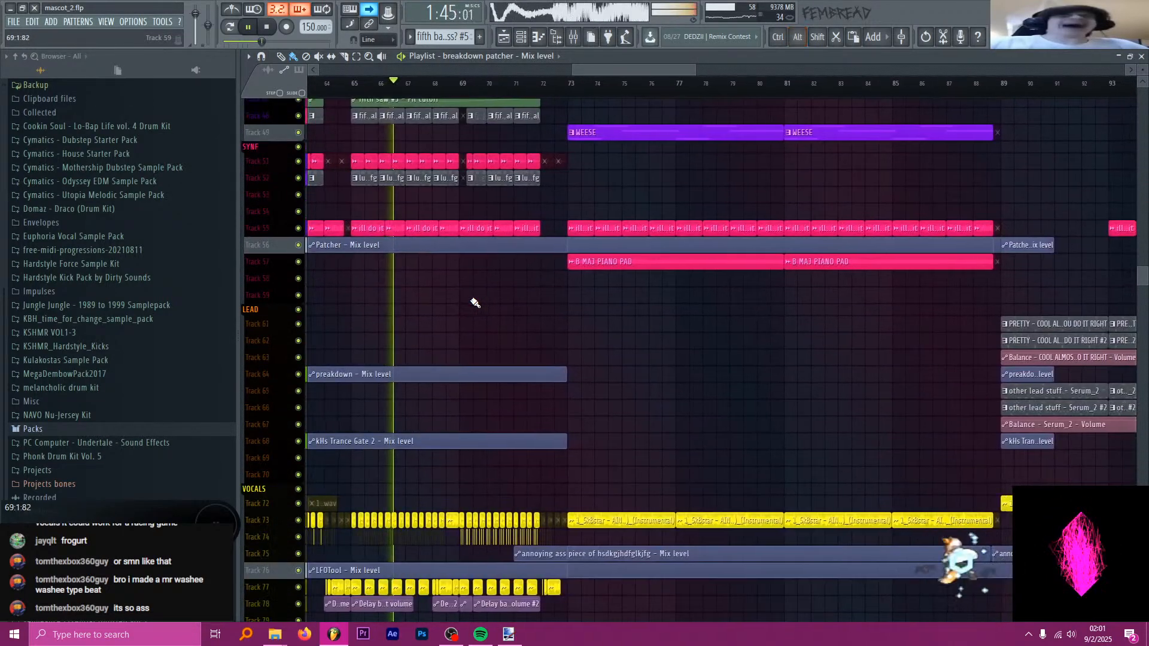
scroll(475, 303, down, 4)
scroll(475, 304, down, 1)
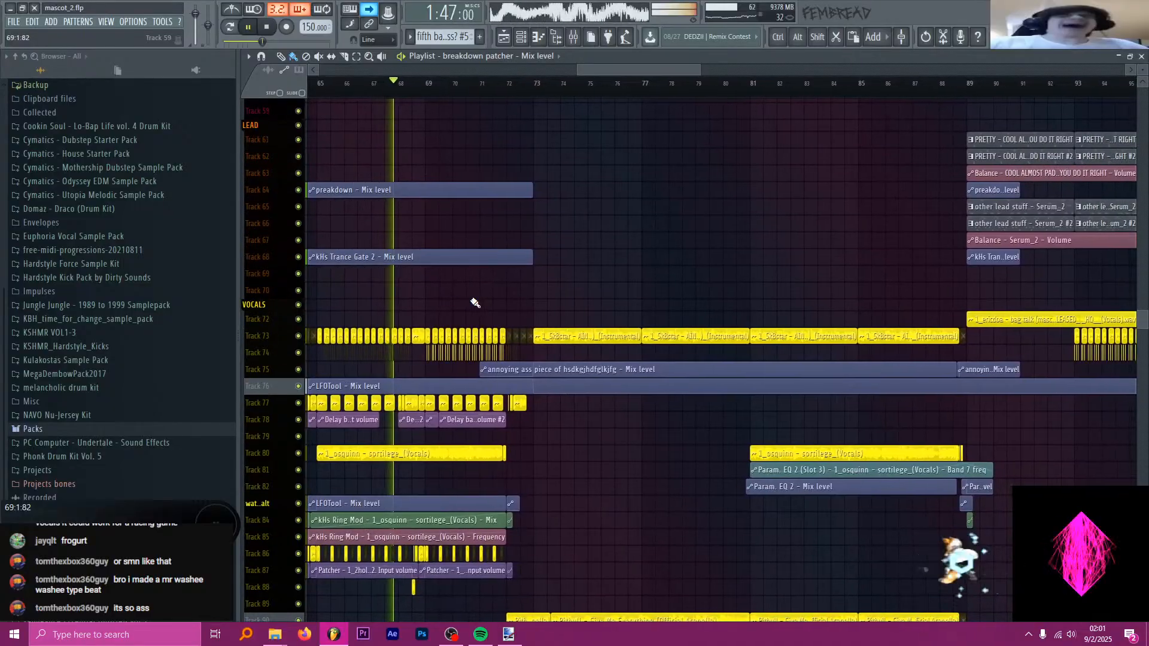
scroll(477, 302, down, 2)
scroll(479, 301, down, 2)
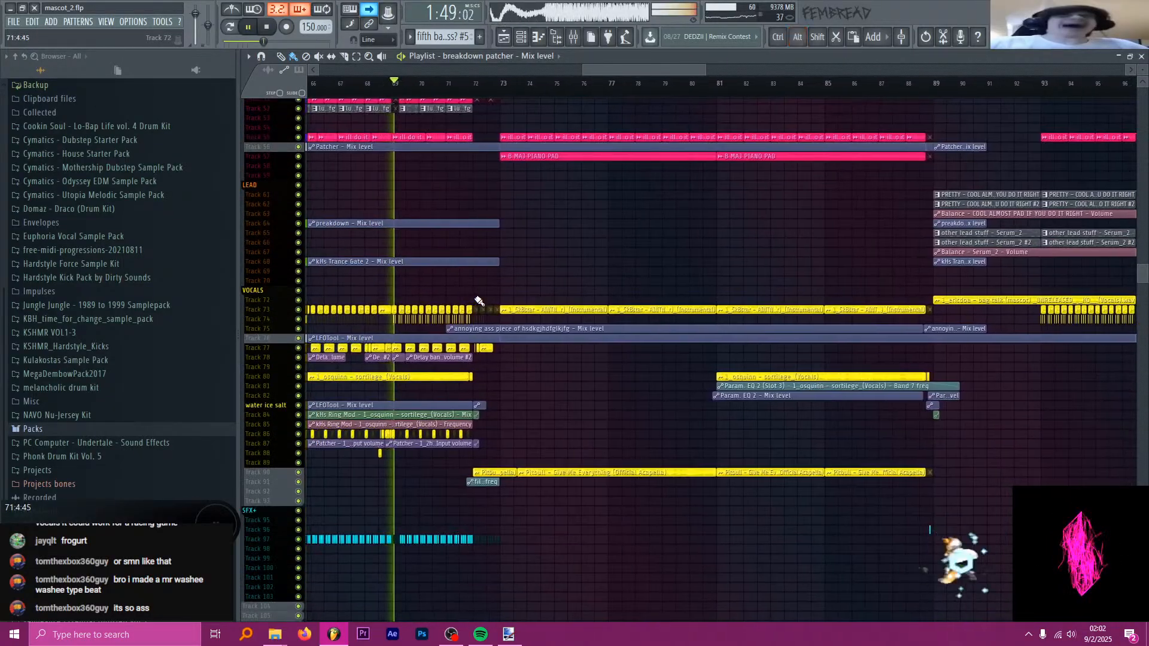
- Follow playback past bar 73 into the WEESE section, examining the tracks from VOCALS up through SYNF and BASS to the drums
scroll(504, 295, up, 2)
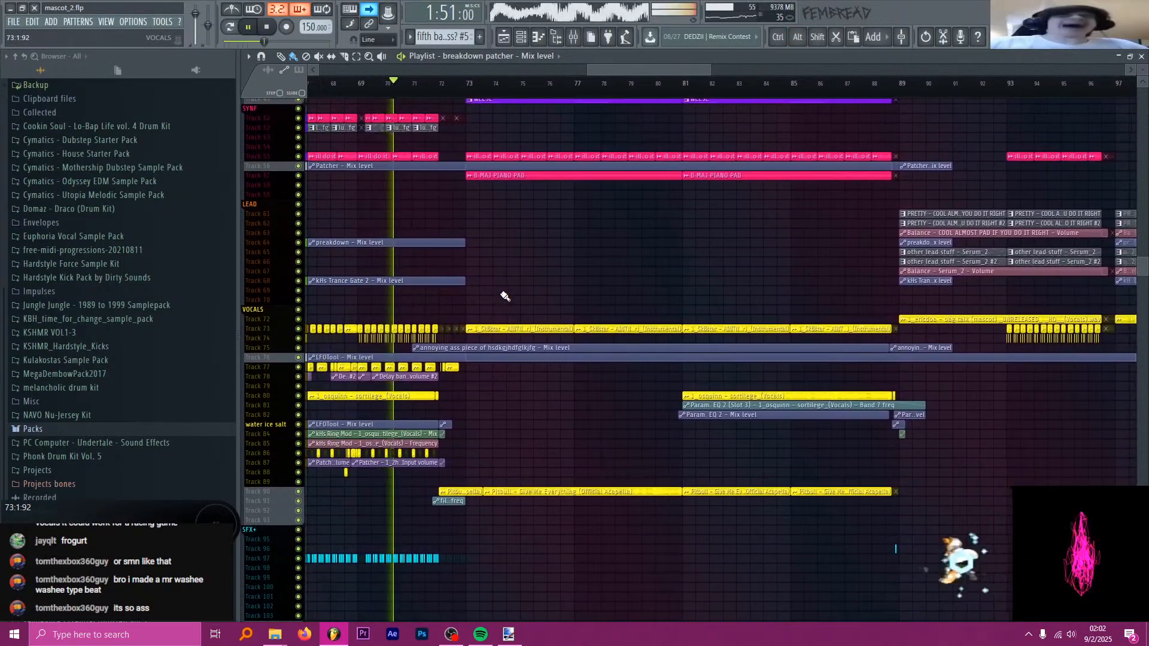
scroll(505, 296, up, 5)
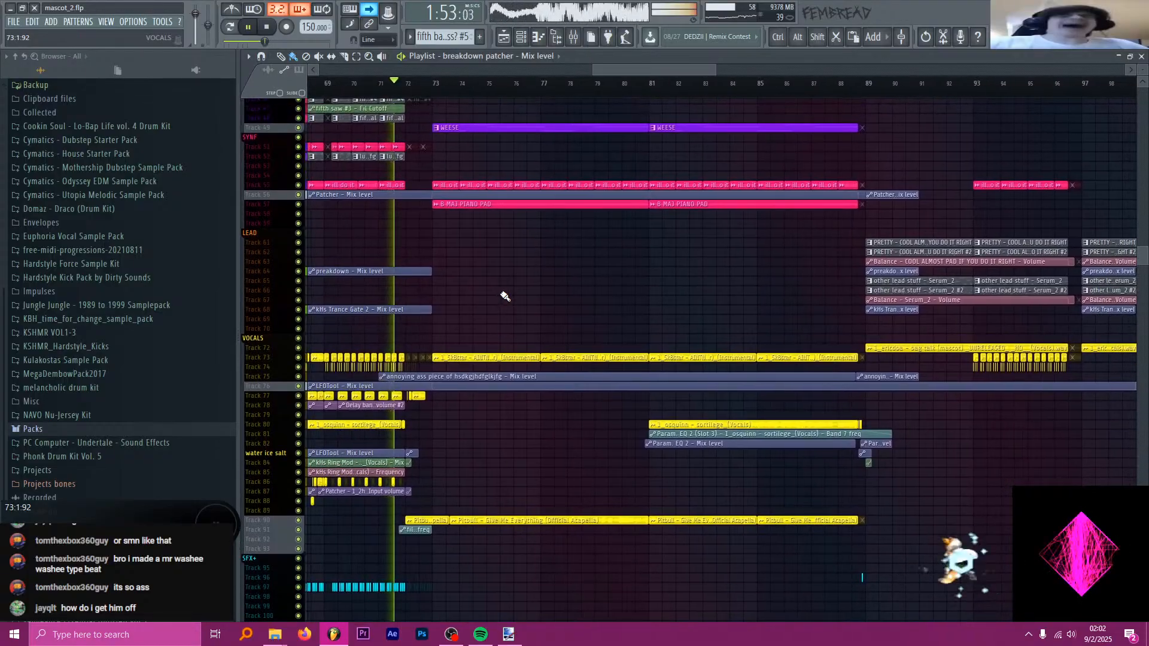
scroll(505, 295, up, 11)
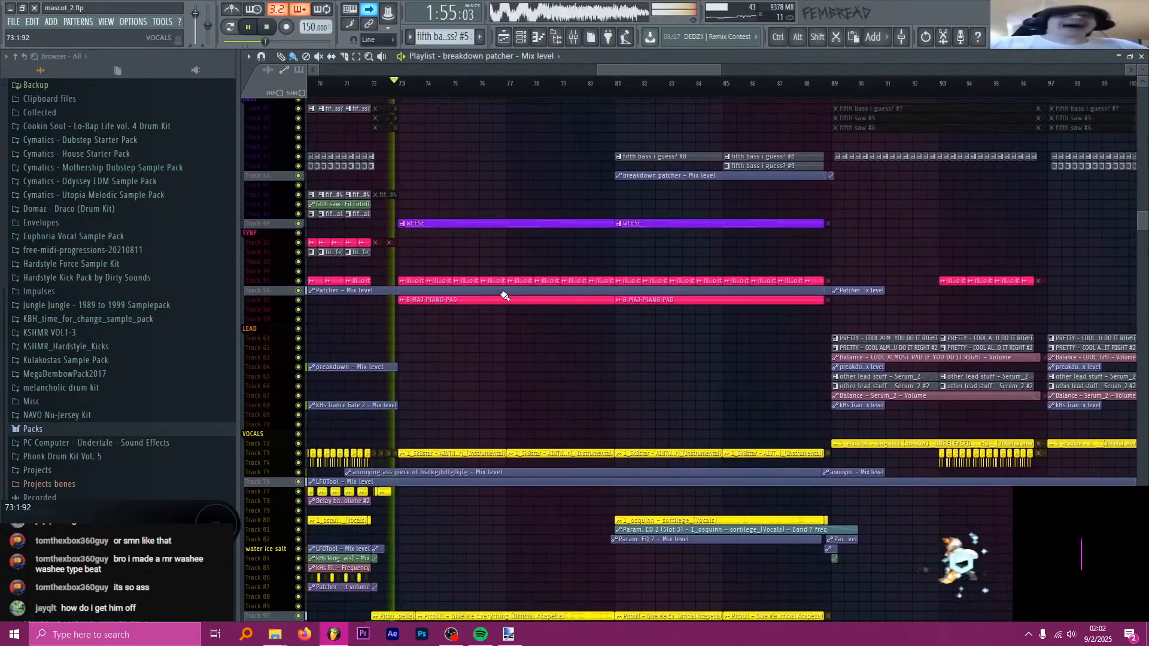
scroll(504, 296, up, 5)
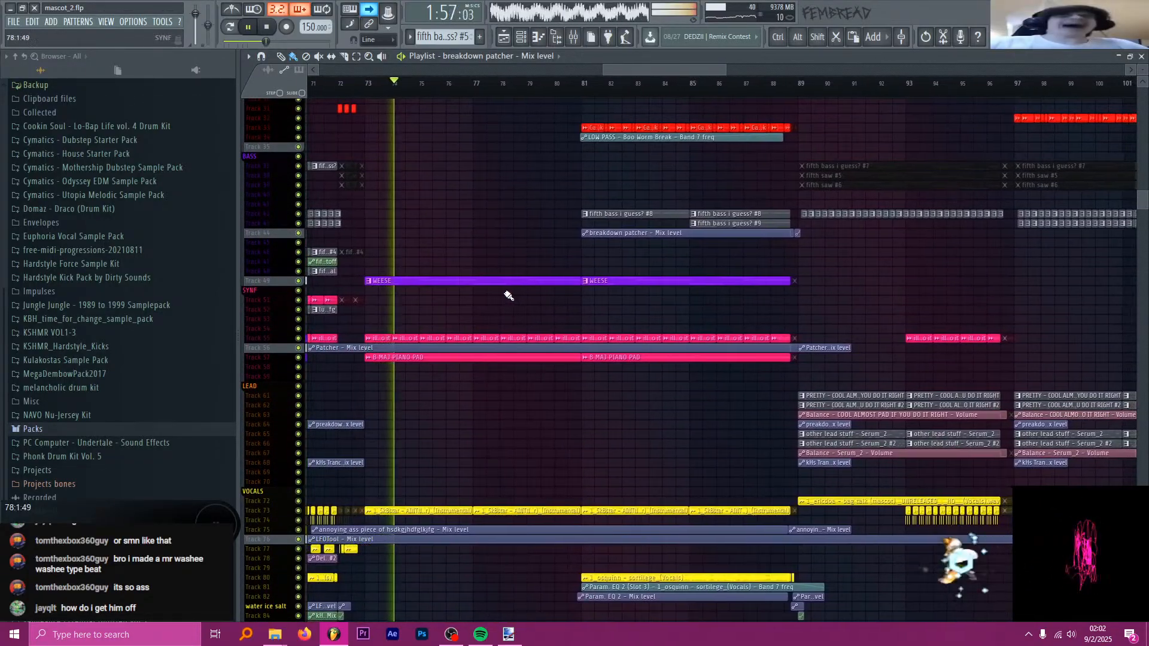
scroll(509, 296, up, 3)
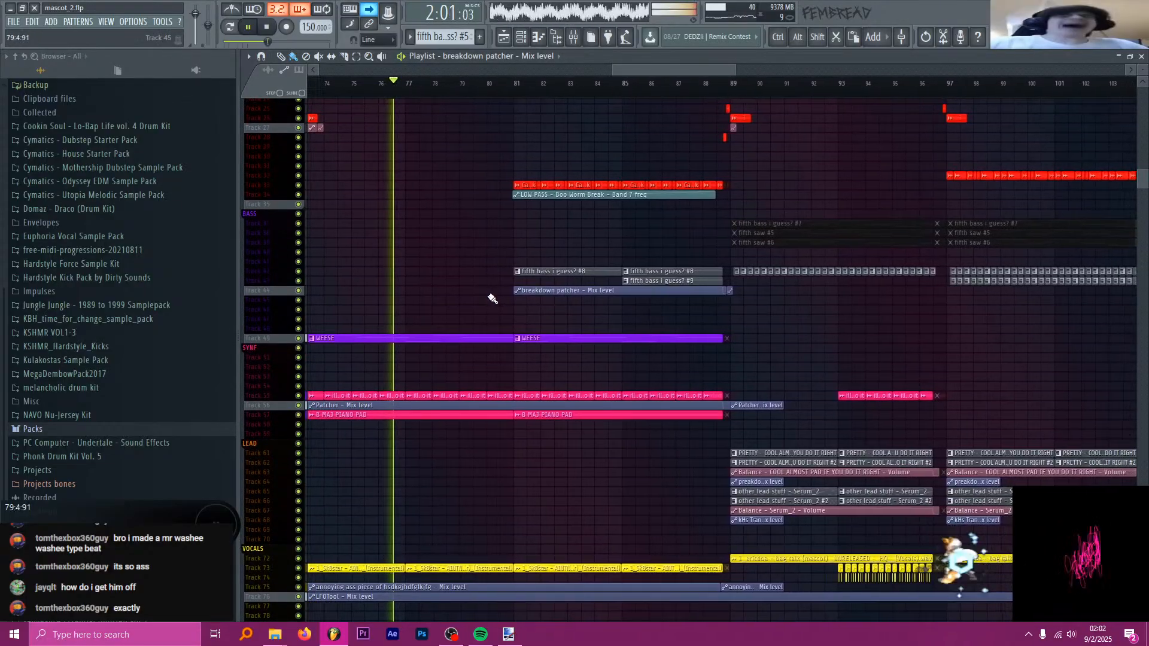
- Follow playback through the WEESE section up to bar 89, watching the tracks from BASS down through SYNF and LEAD to VOCALS
scroll(492, 298, down, 2)
scroll(492, 298, down, 1)
scroll(492, 299, down, 1)
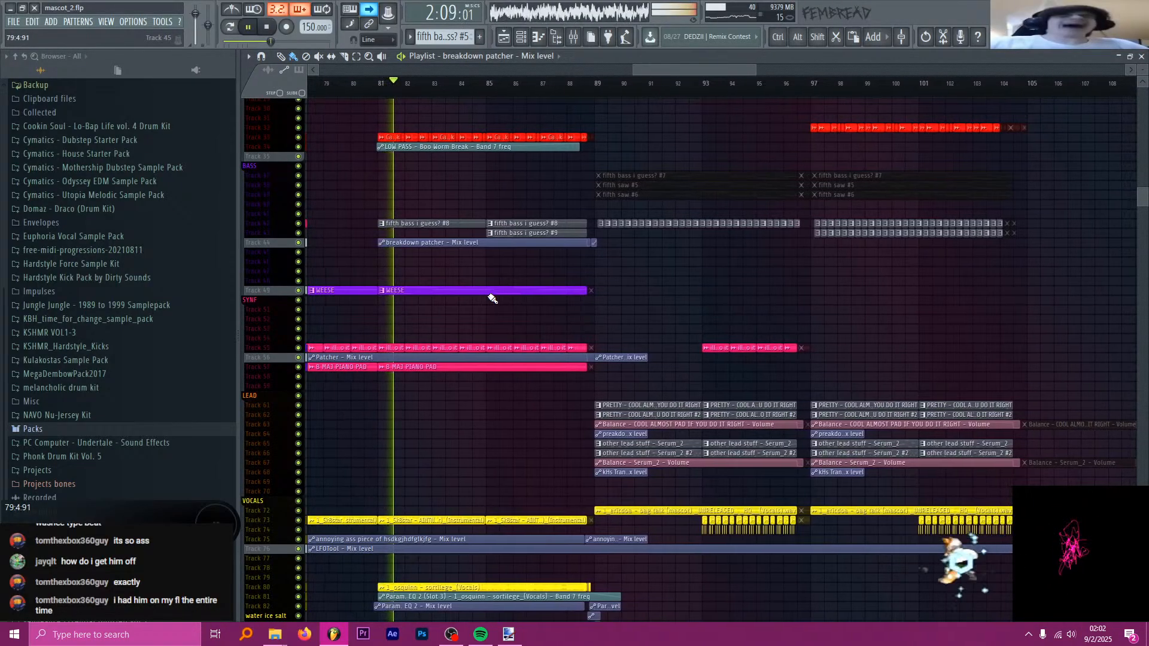
scroll(492, 299, up, 1)
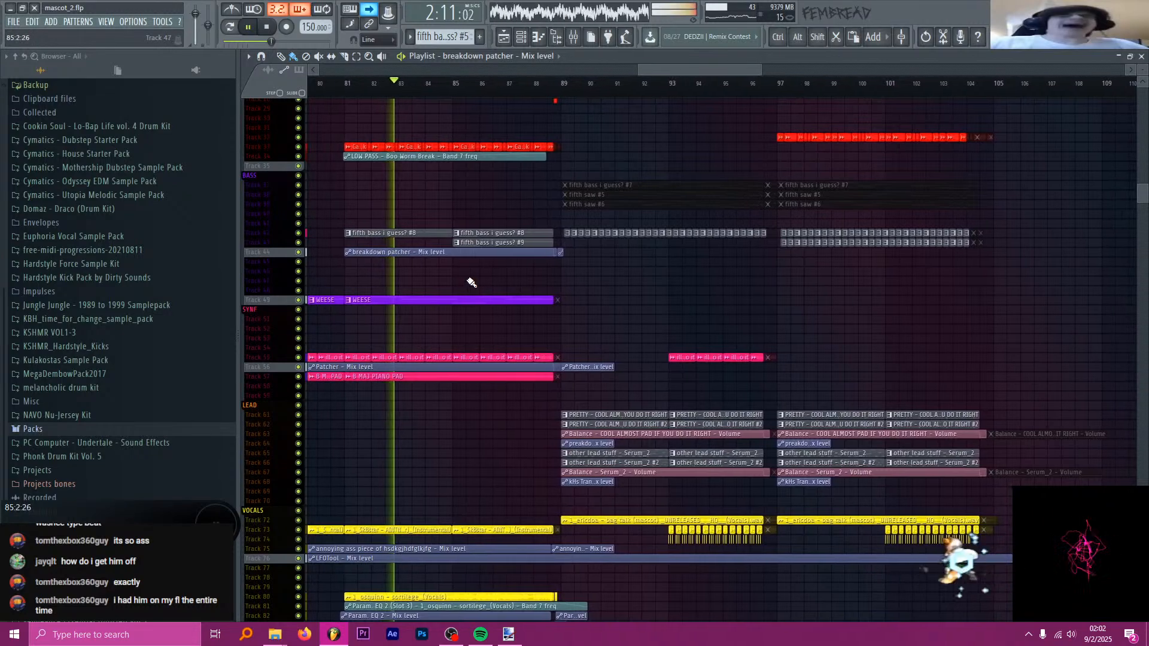
scroll(471, 283, up, 1)
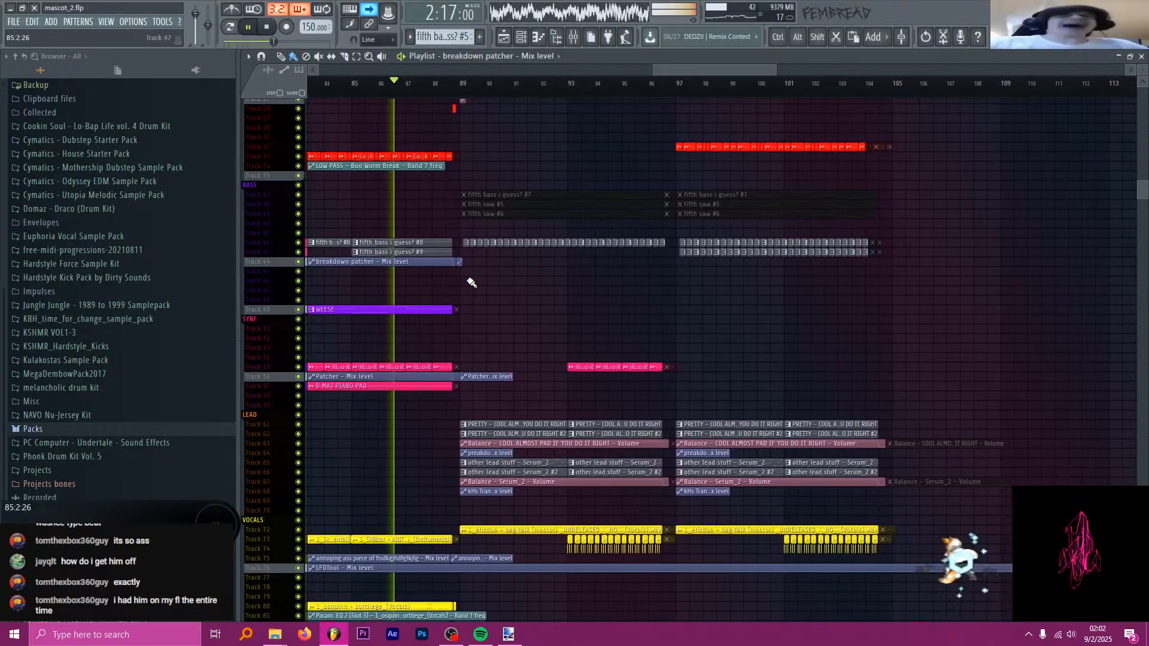
scroll(471, 283, down, 2)
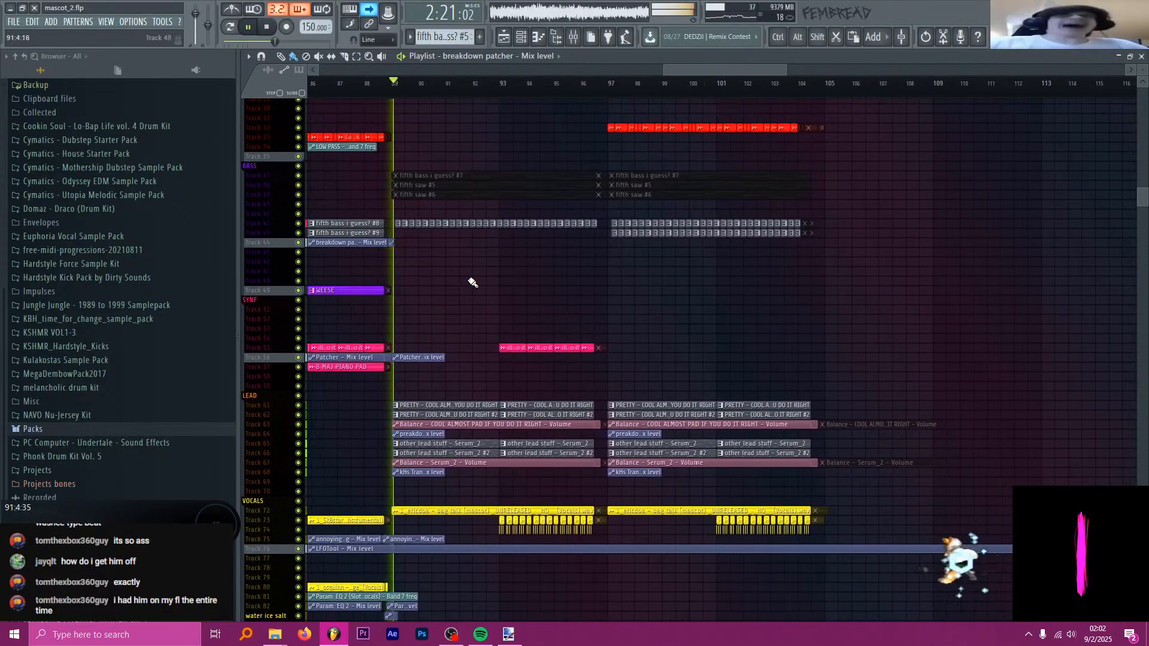
- Follow the section starting at bar 89, viewing the OHAT and CLAP drum tracks above BASS
scroll(497, 284, up, 3)
scroll(501, 284, up, 16)
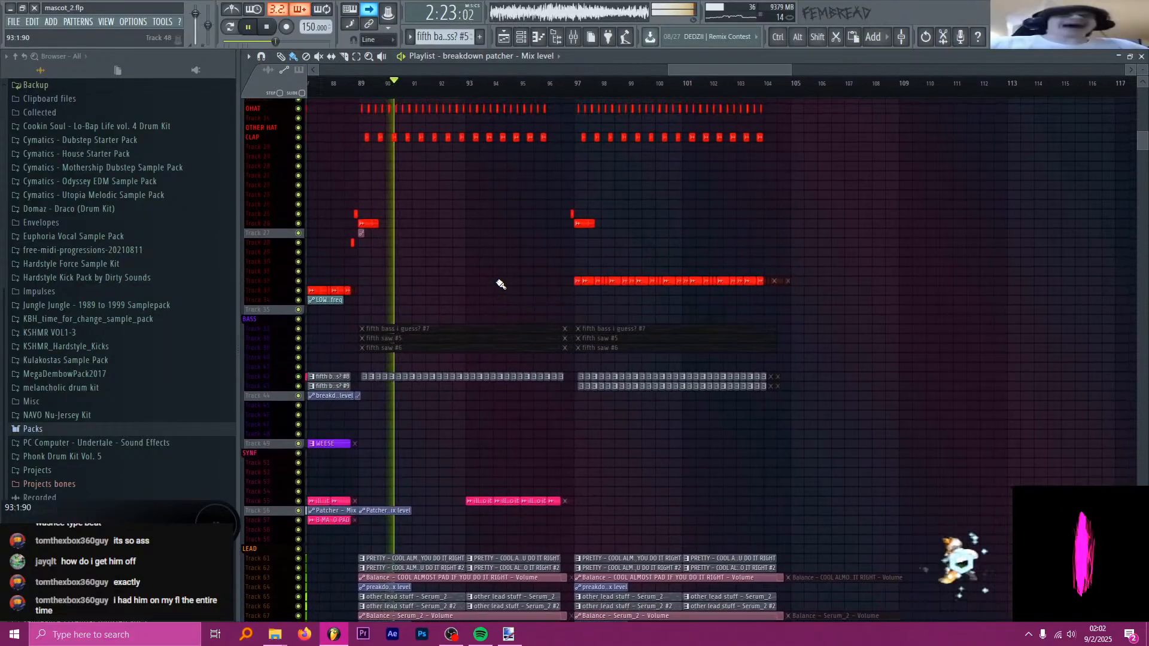
scroll(538, 243, up, 1)
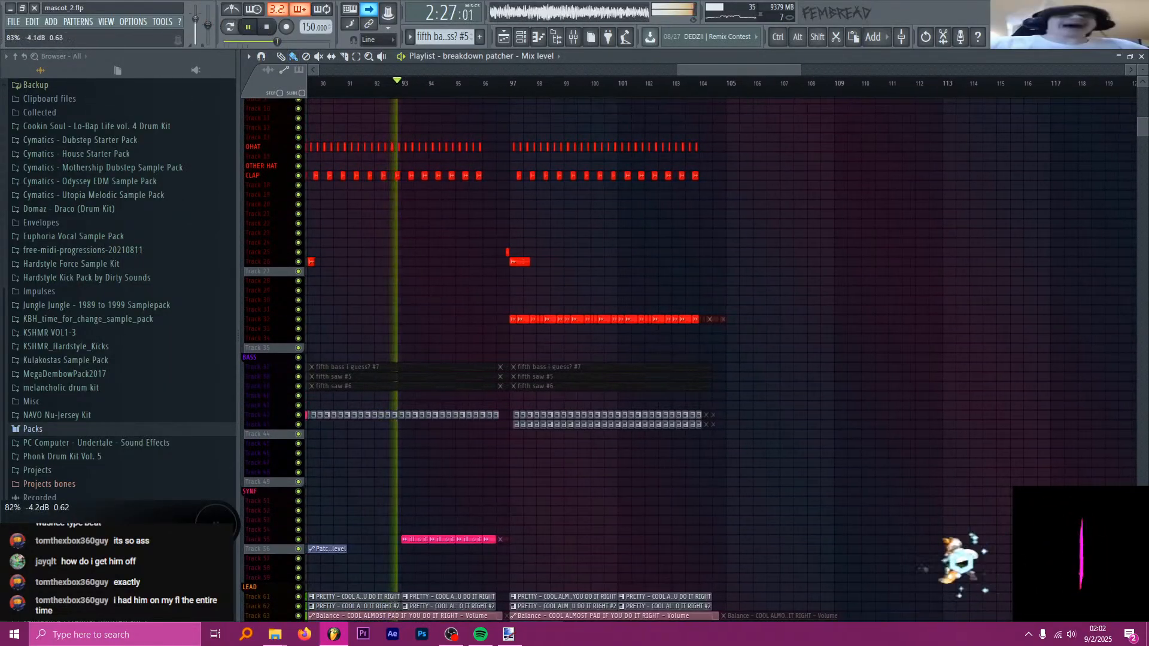
- Lower the master volume to 56% during playback and reset it
drag(195, 13, 195, 26)
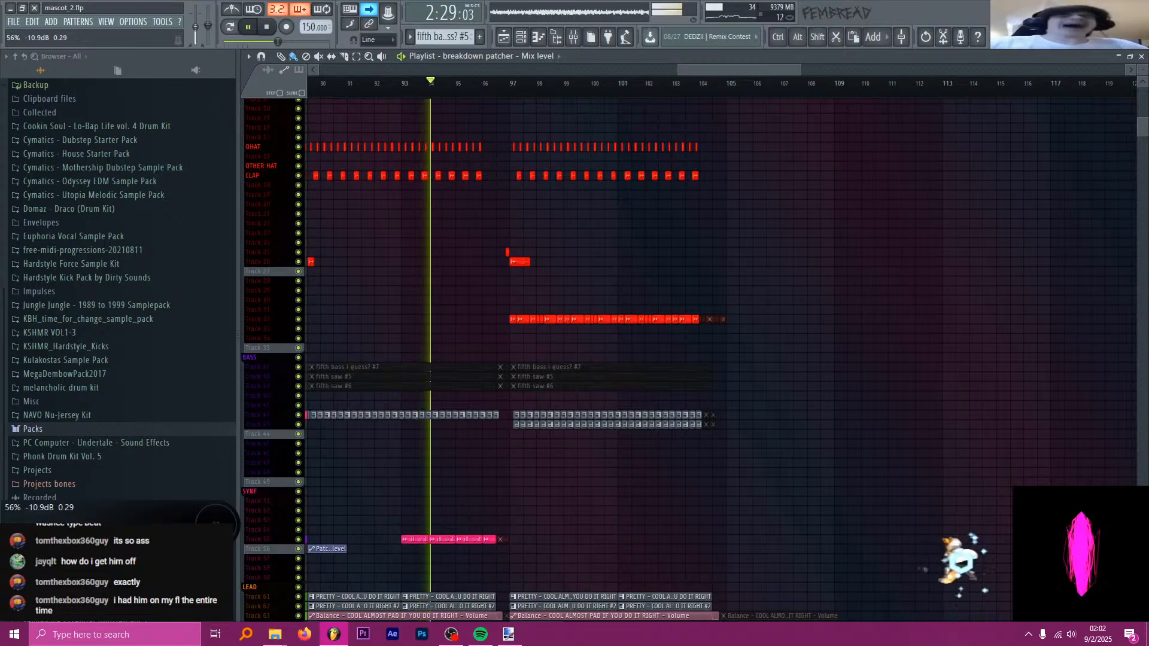
right_click(198, 29)
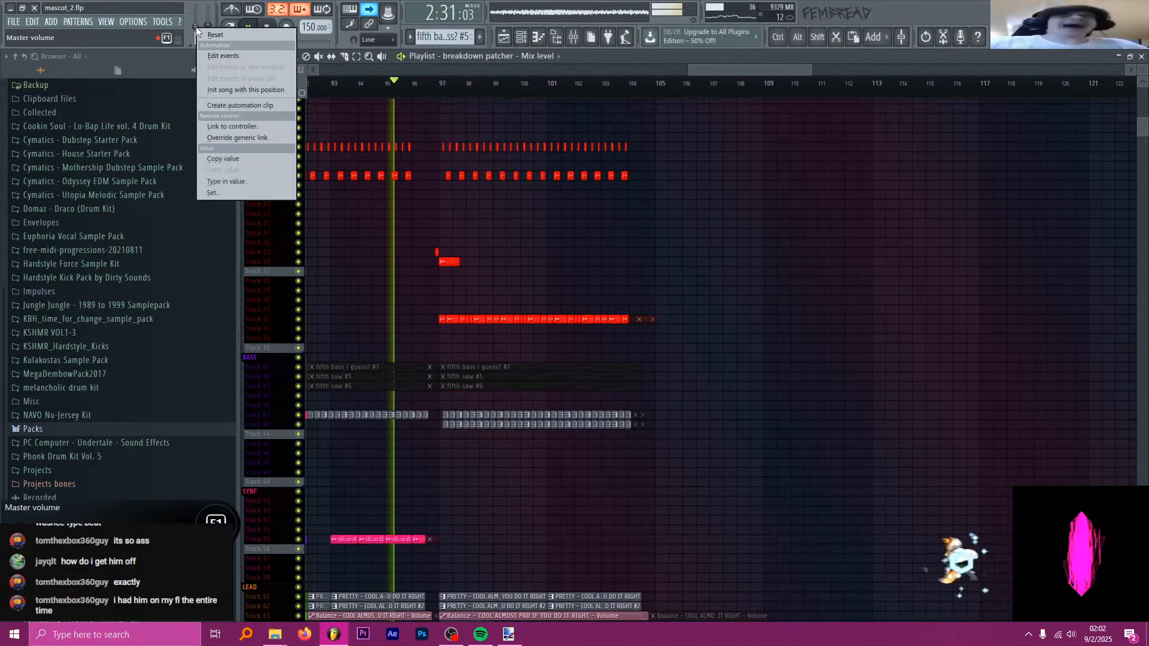
scroll(623, 114, down, 5)
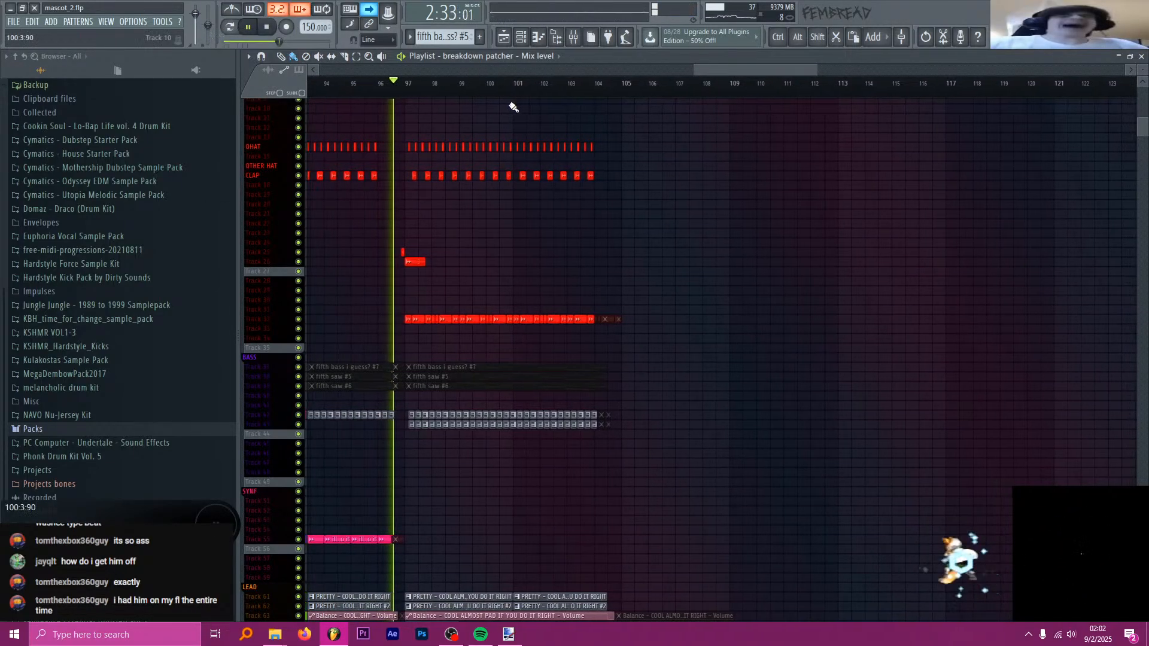
- Follow playback past bar 97, examining the BASS, LEAD, VOCALS and Track 90 clips up close and in the full overview
scroll(559, 257, down, 12)
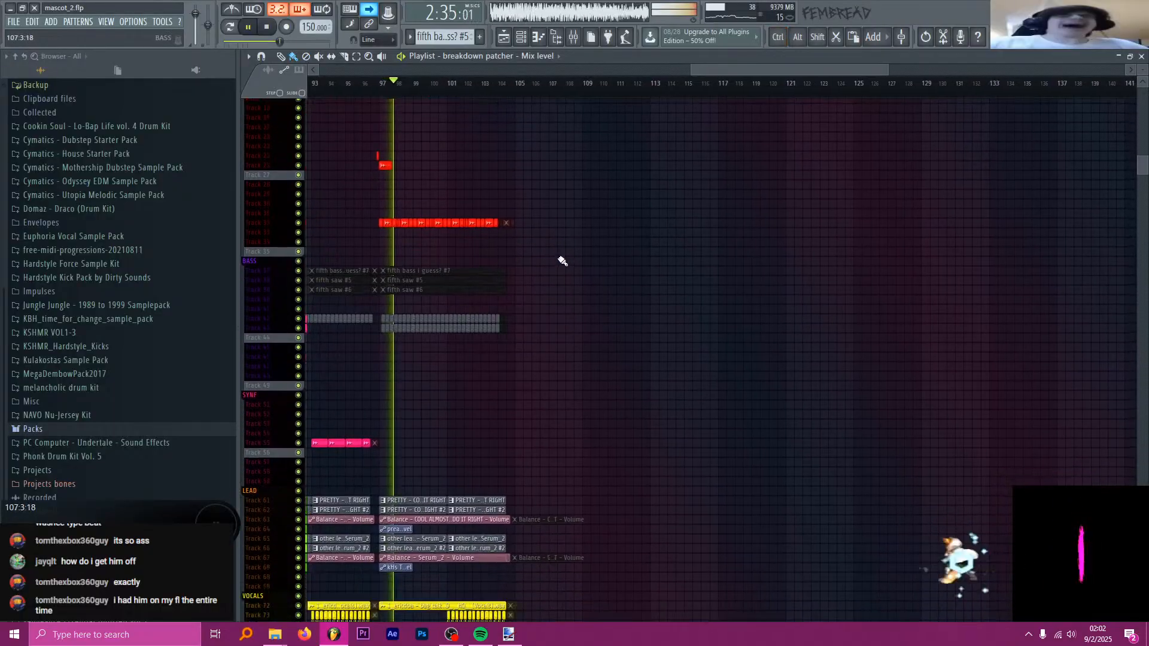
scroll(377, 158, down, 1)
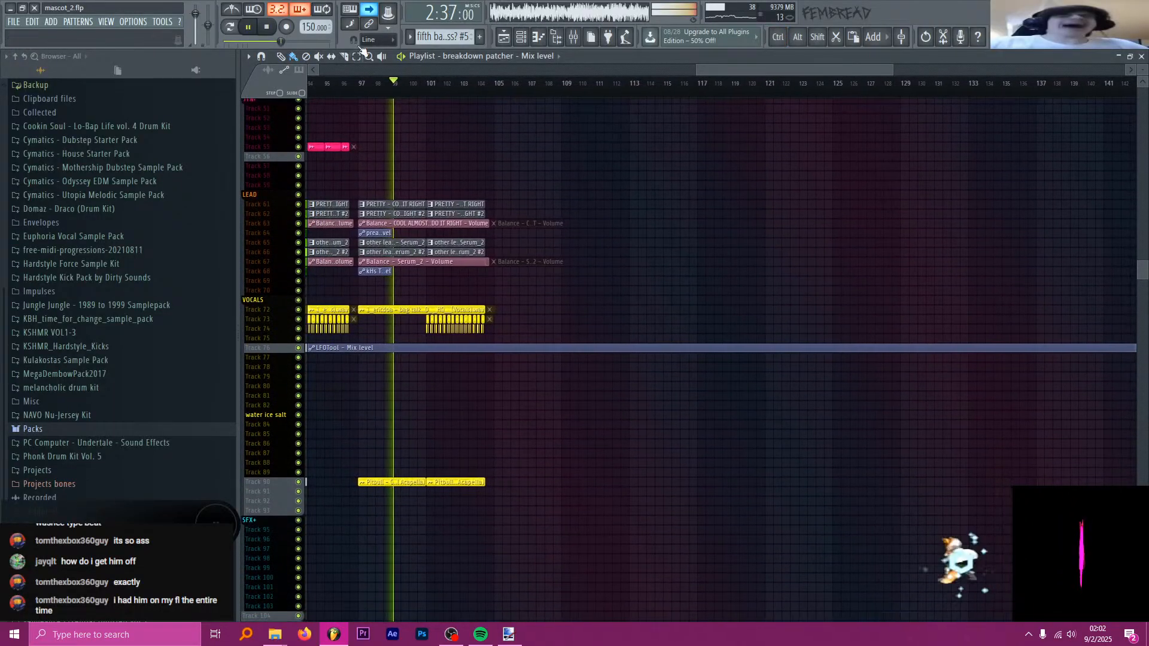
scroll(366, 183, up, 6)
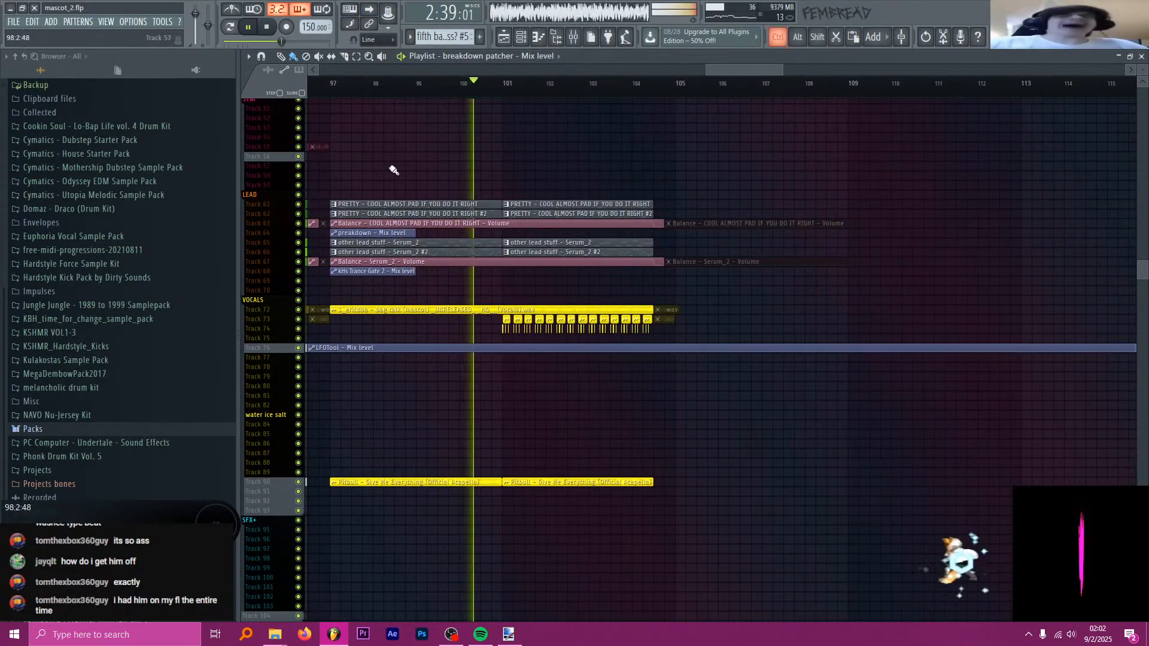
scroll(455, 172, down, 12)
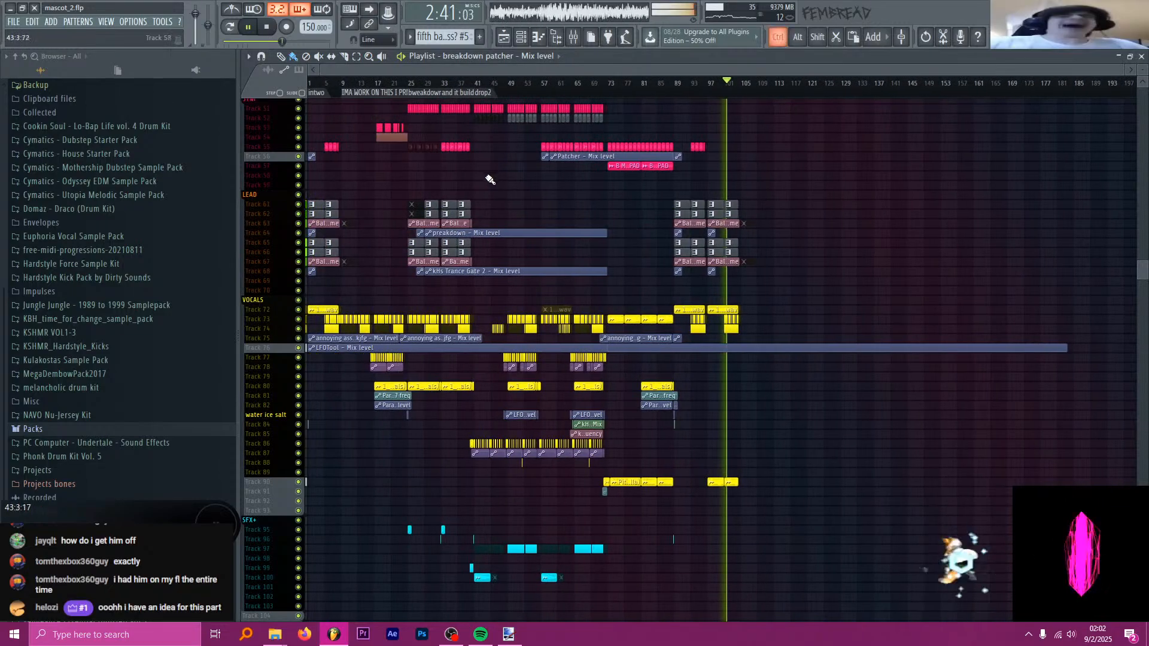
scroll(488, 180, up, 8)
scroll(592, 171, up, 6)
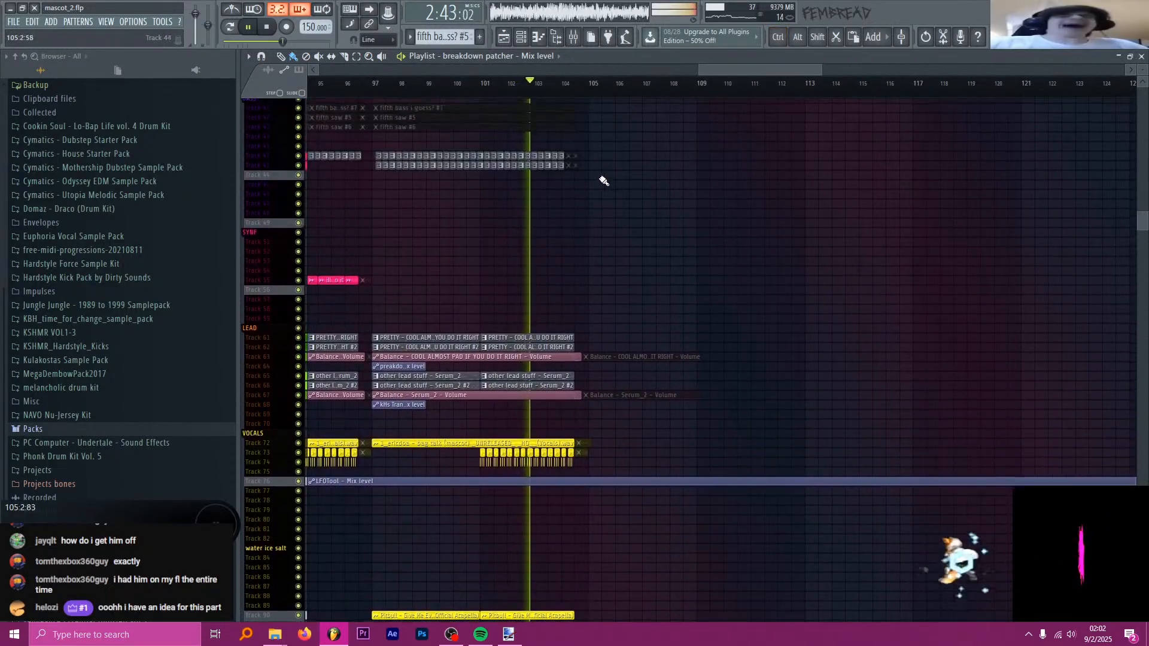
- Stop playback and select the empty timeline range from bar 105 onward
key(space)
scroll(633, 210, down, 5)
drag(449, 86, 864, 92)
ctrl+click(802, 95)
scroll(619, 92, up, 5)
drag(618, 93, 1131, 92)
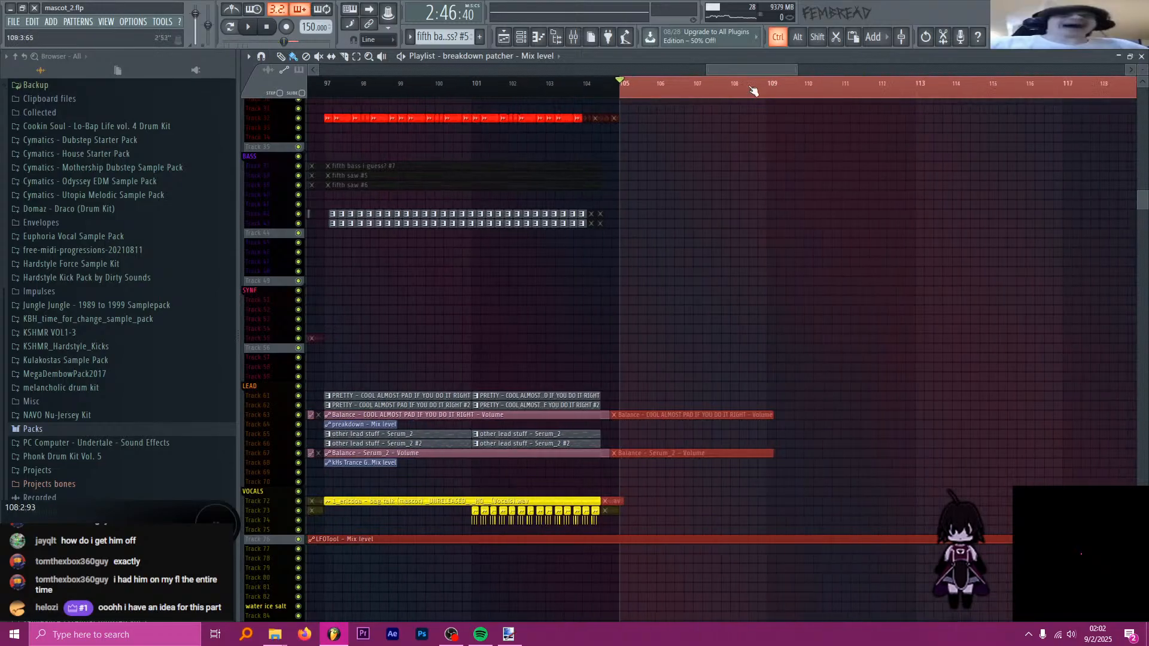
- Mark several time ranges around the end of the arrangement, including bar 102 to 103, and clear the time selection
drag(772, 94, 635, 95)
mouse_move(644, 96)
mouse_down()
mouse_move(763, 97)
mouse_move(650, 87)
mouse_up()
drag(569, 95, 751, 95)
drag(624, 91, 598, 90)
drag(506, 93, 541, 93)
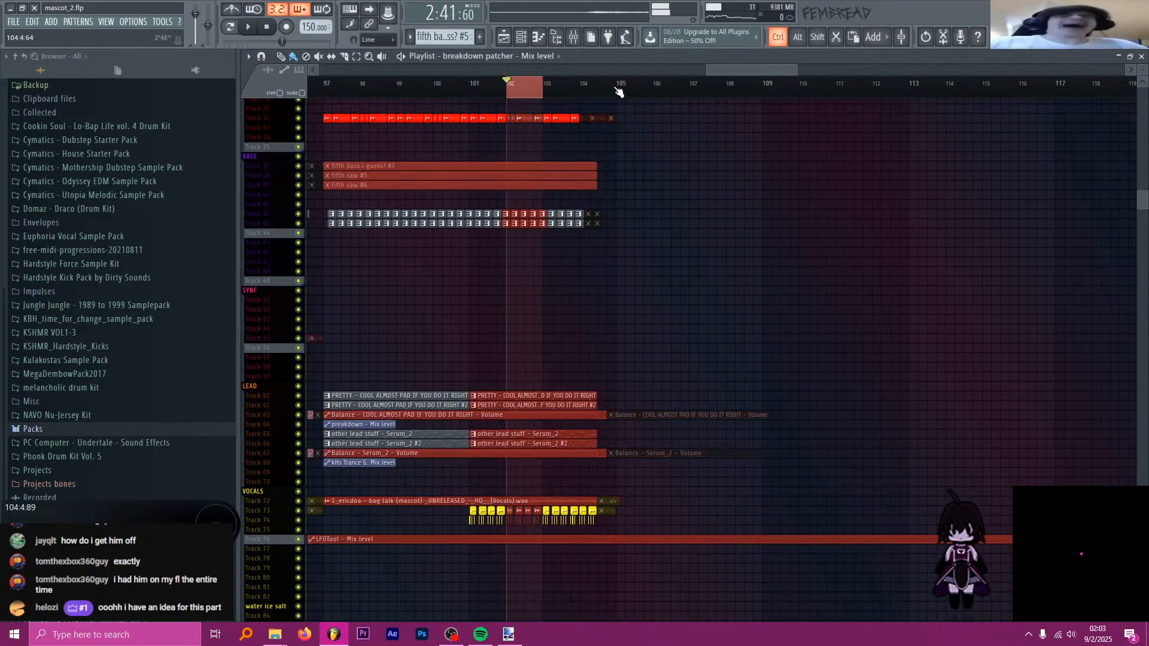
drag(622, 92, 543, 94)
scroll(686, 99, down, 5)
ctrl+click(673, 97)
- Place the playhead at bar 73, where the WEESE section begins
scroll(532, 143, up, 3)
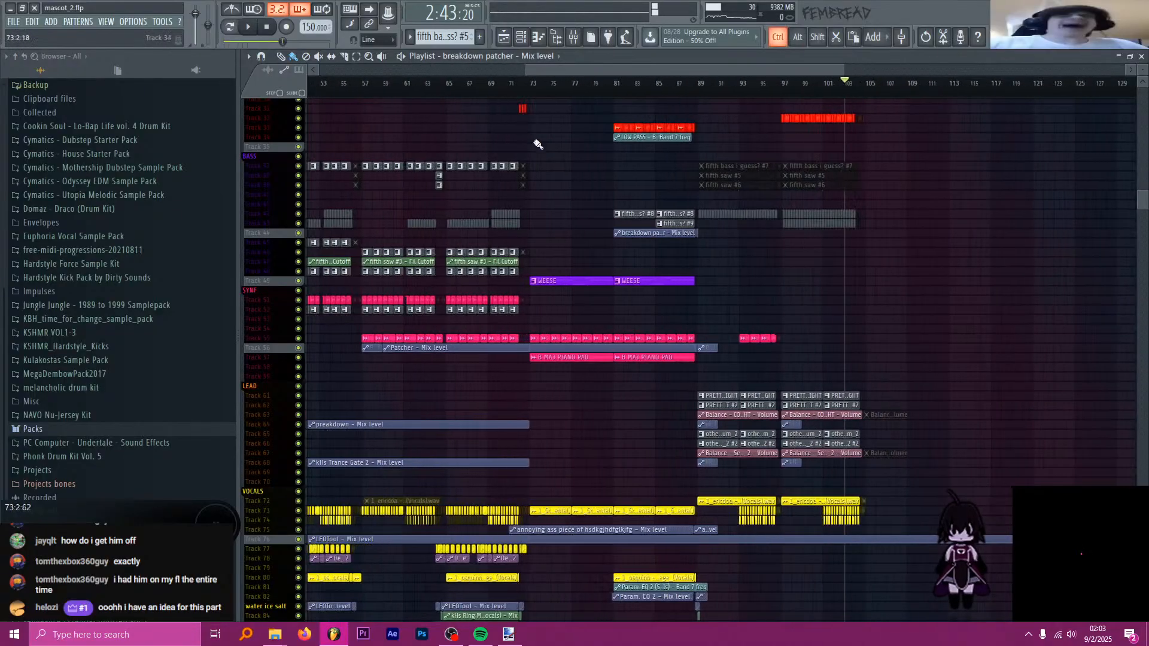
scroll(574, 157, up, 3)
scroll(578, 161, down, 8)
scroll(572, 159, up, 2)
scroll(569, 157, up, 3)
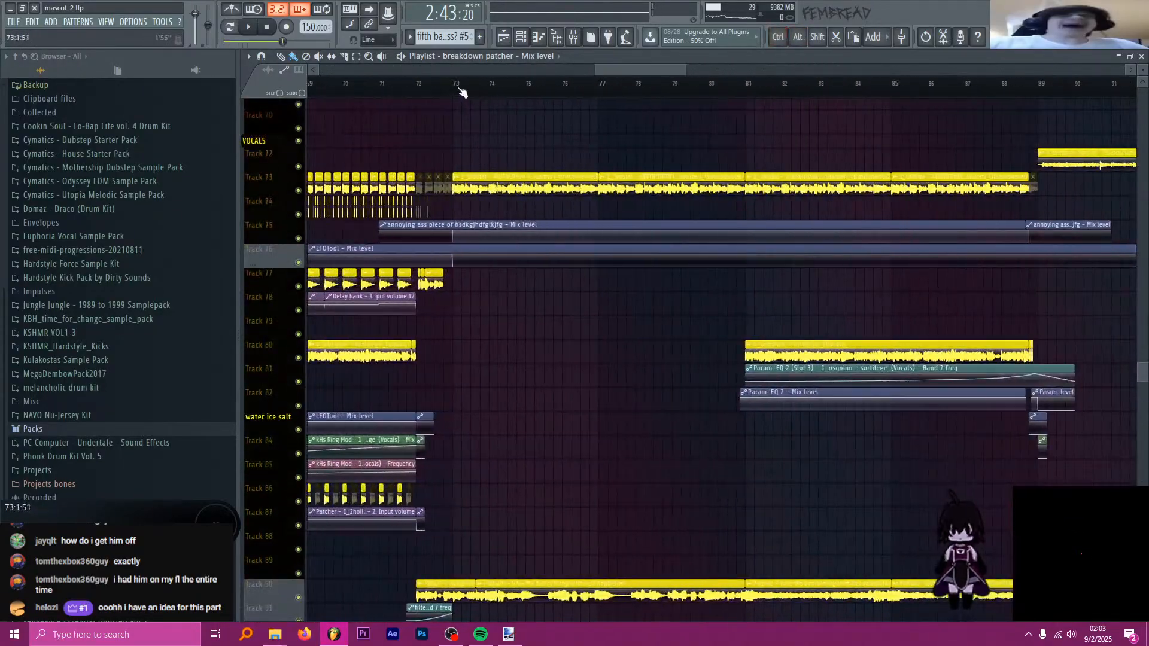
click(460, 91)
- Examine the clips around and after bar 73, from VOCALS and Track 90 down to SFX+, and back up through LEAD and SYNF
scroll(475, 192, up, 3)
scroll(464, 230, down, 5)
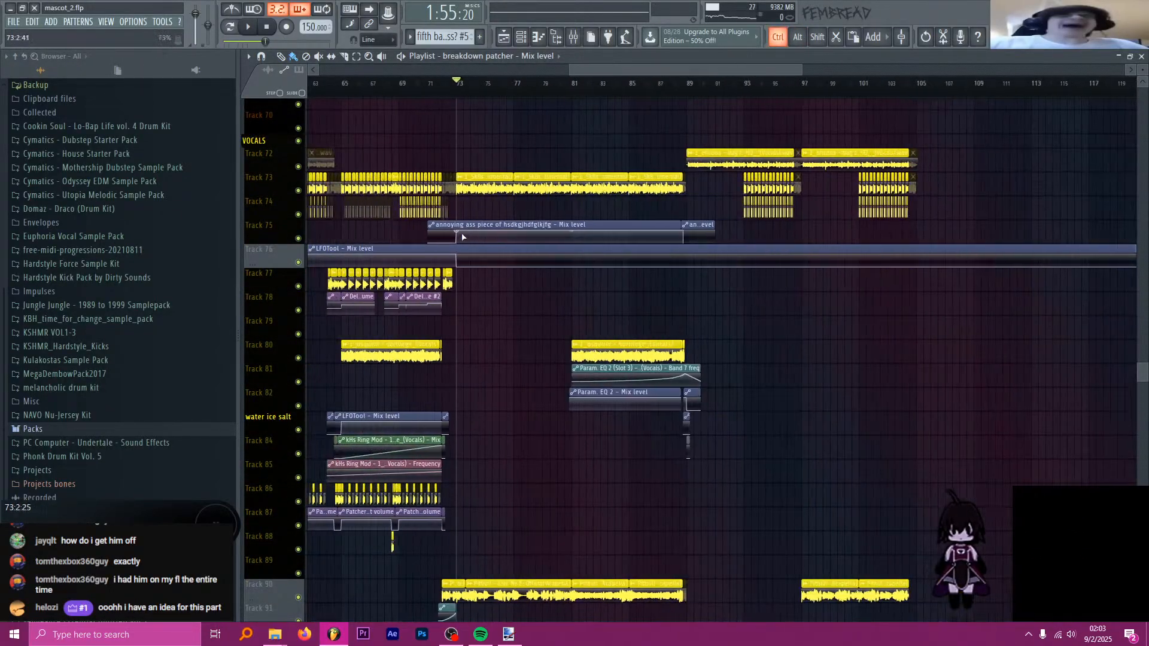
scroll(490, 259, up, 1)
scroll(491, 265, down, 5)
scroll(530, 282, up, 5)
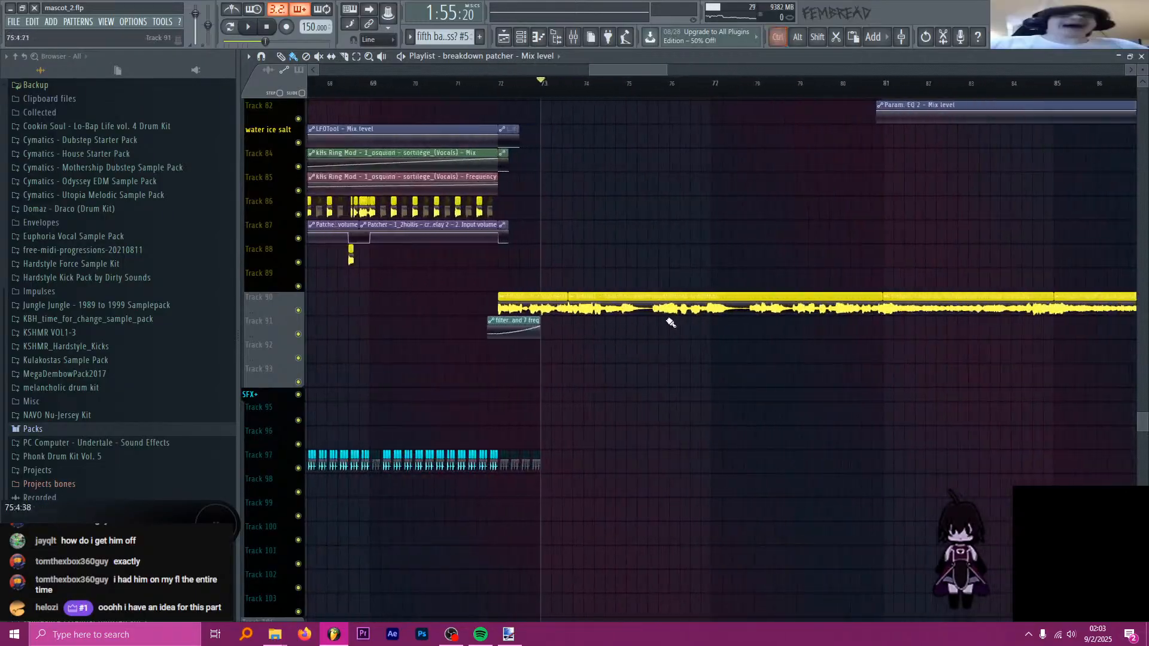
scroll(607, 299, down, 3)
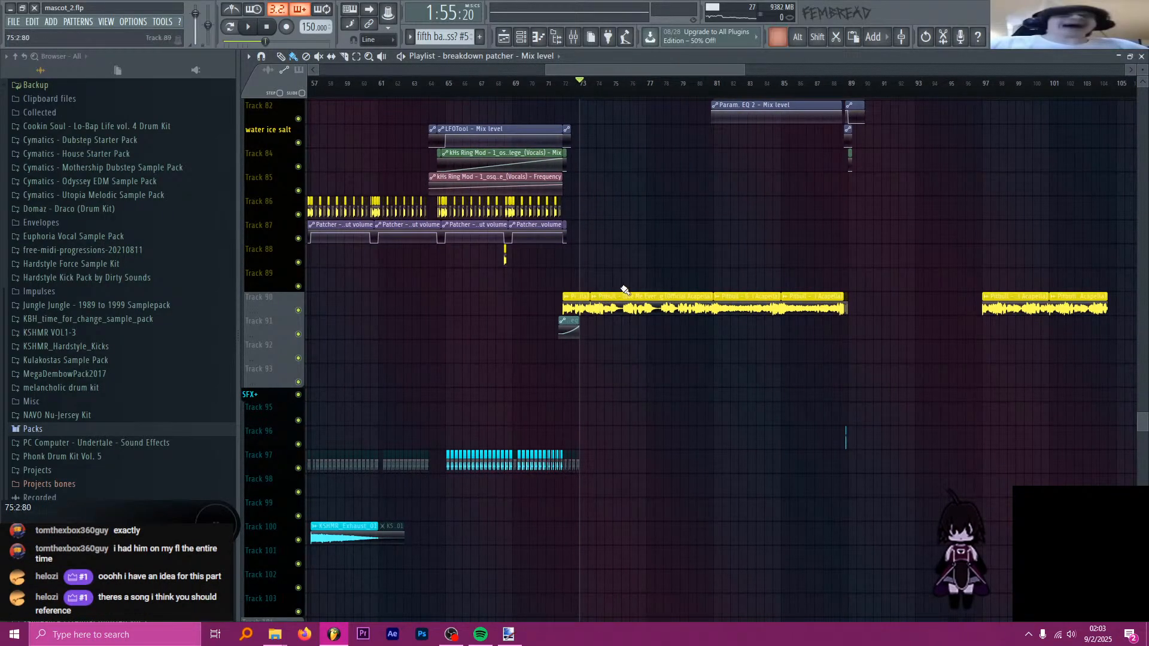
scroll(631, 242, down, 4)
scroll(783, 253, up, 3)
scroll(778, 252, up, 5)
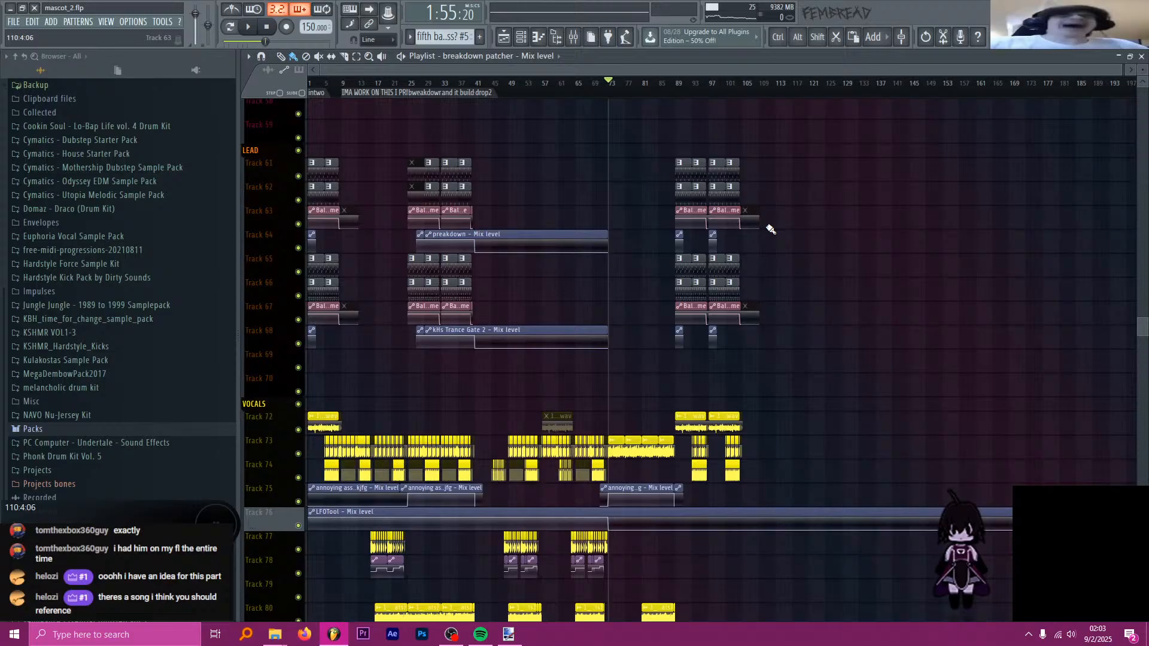
scroll(716, 221, up, 5)
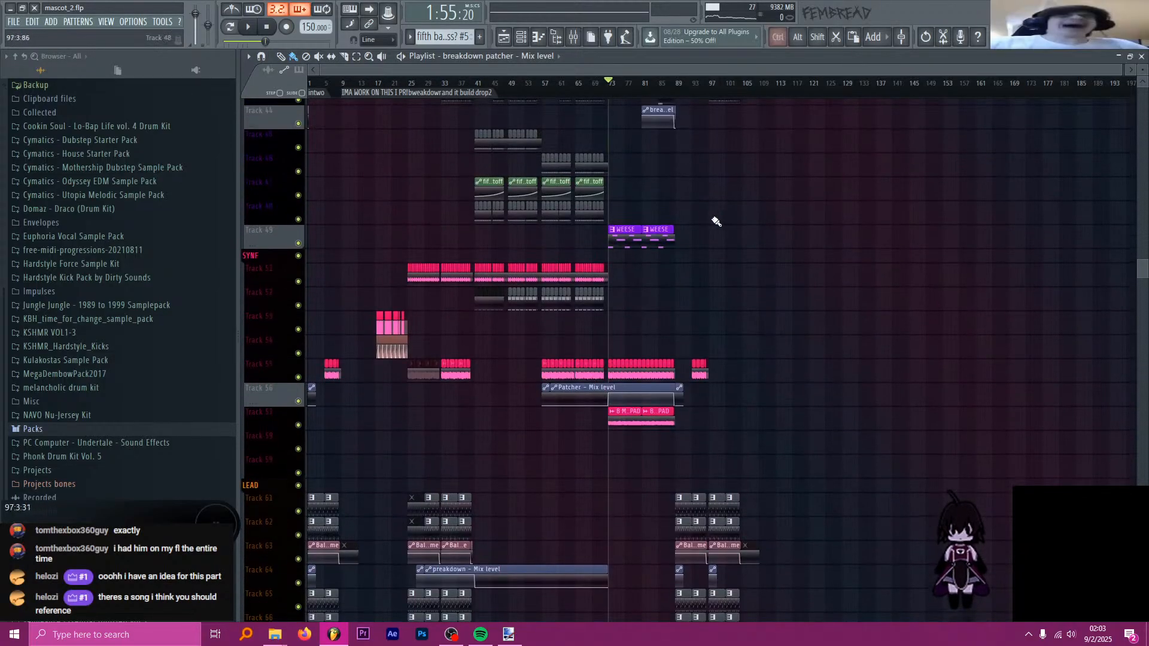
ctrl+scroll(716, 222, up, 3)
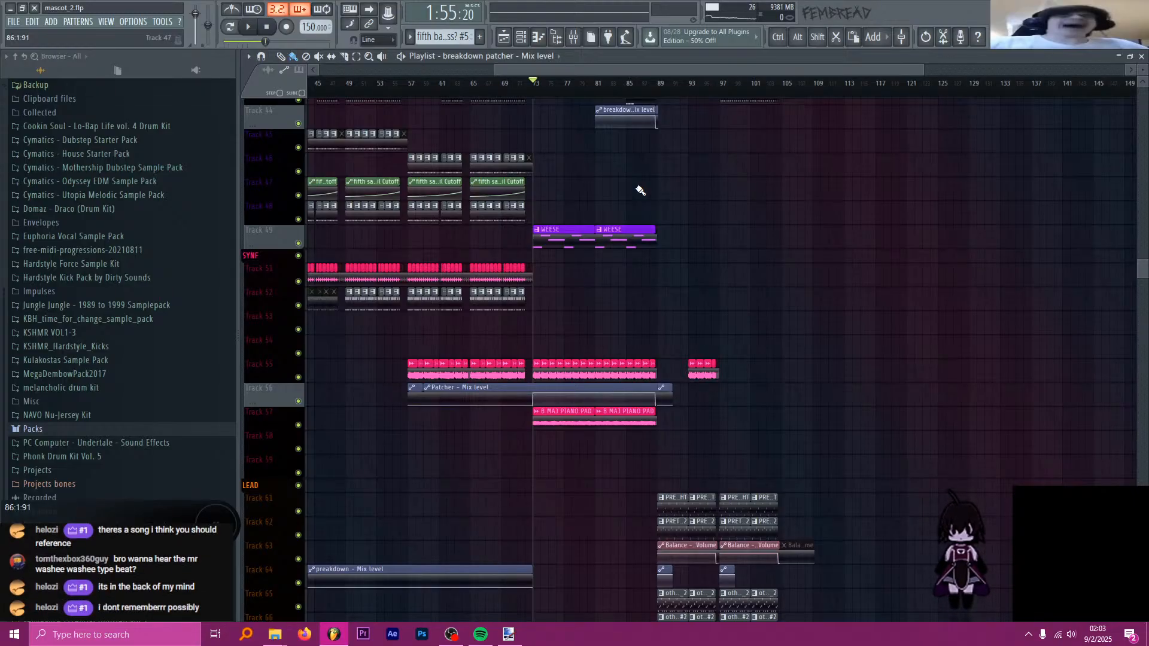
- Review the BASS and drum tracks across the arrangement and save the project
scroll(649, 151, up, 10)
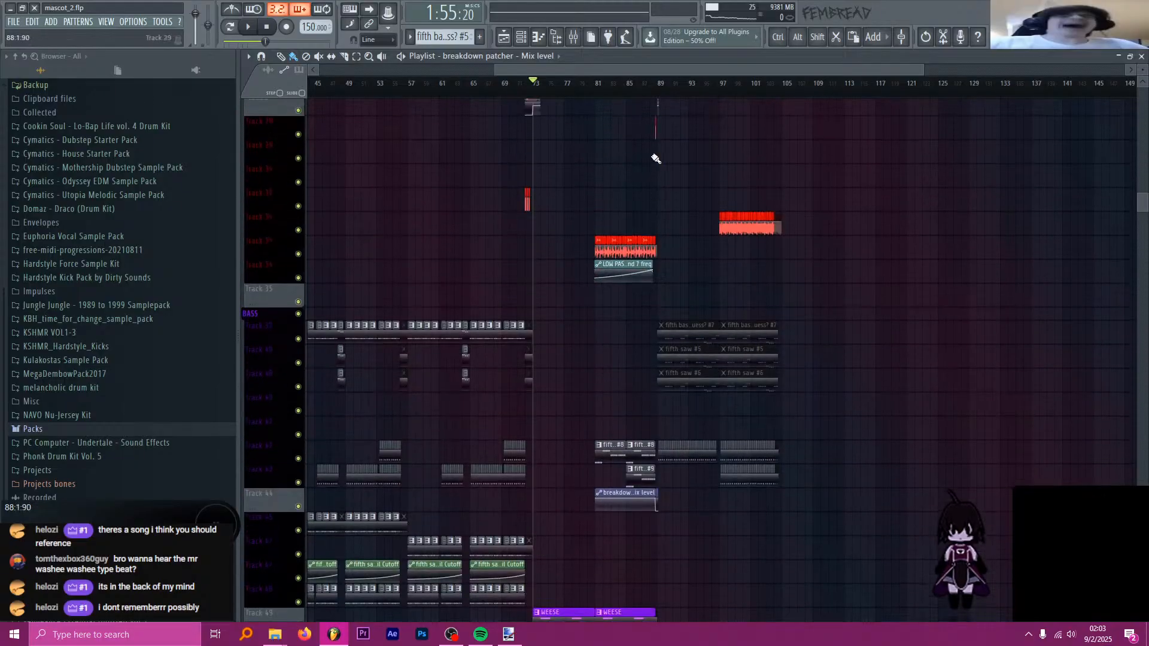
scroll(656, 162, up, 10)
scroll(656, 162, down, 3)
key(ctrl+s)
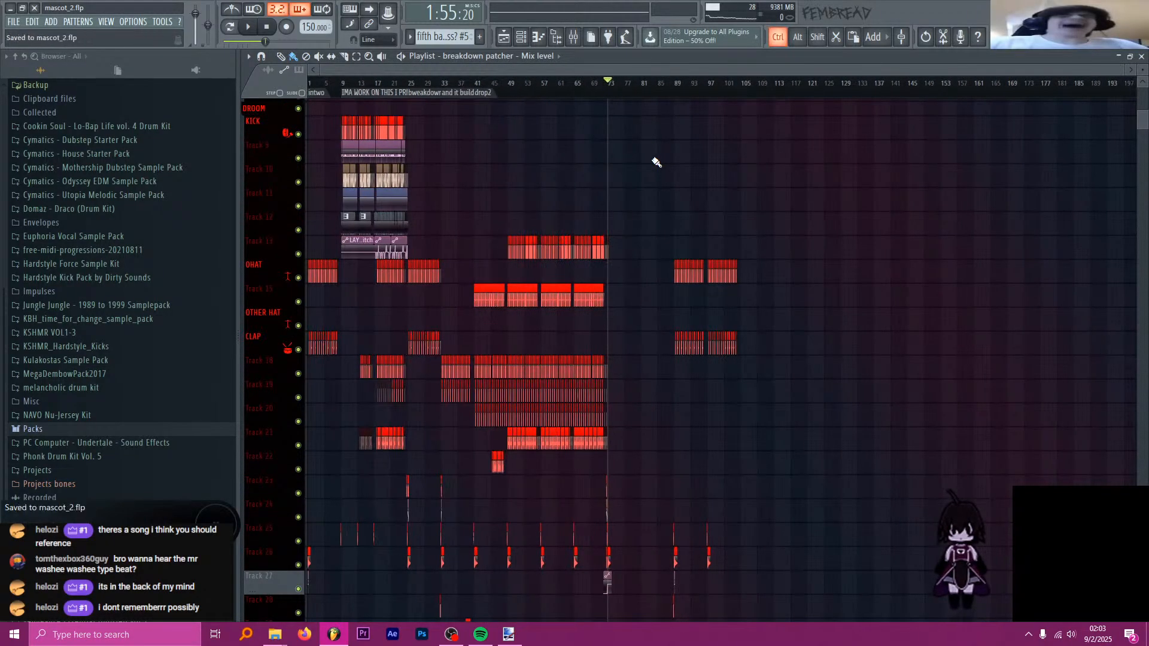
- Survey the whole arrangement at reduced track heights, from GLOBALS down to SFX+
scroll(656, 162, down, 3)
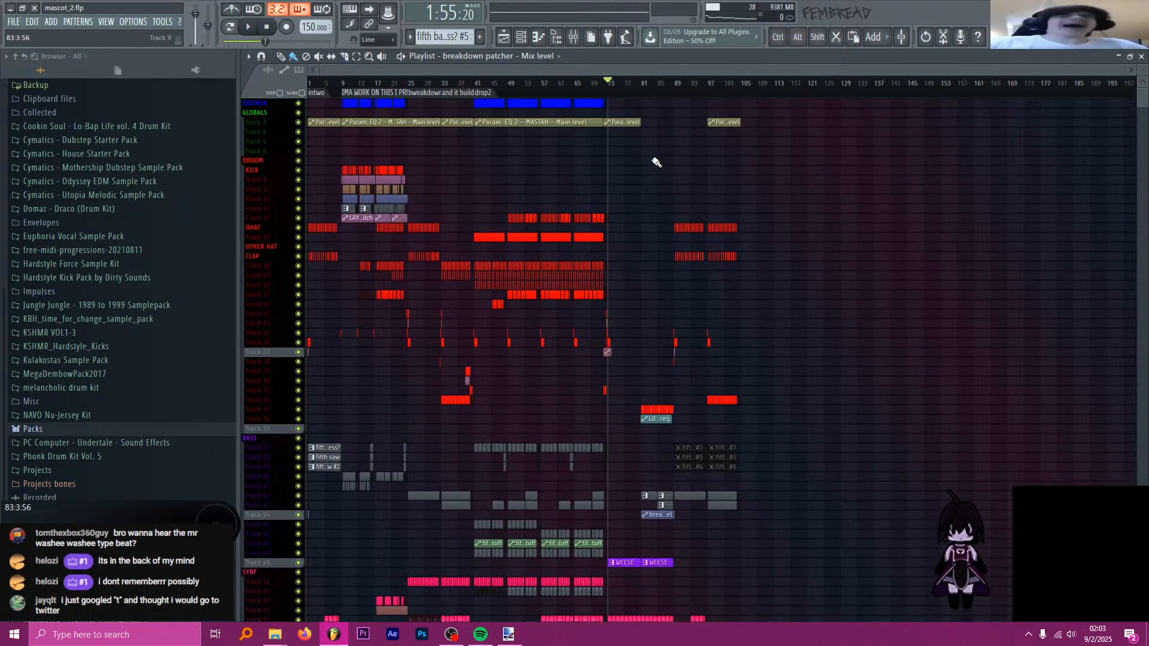
scroll(656, 163, down, 3)
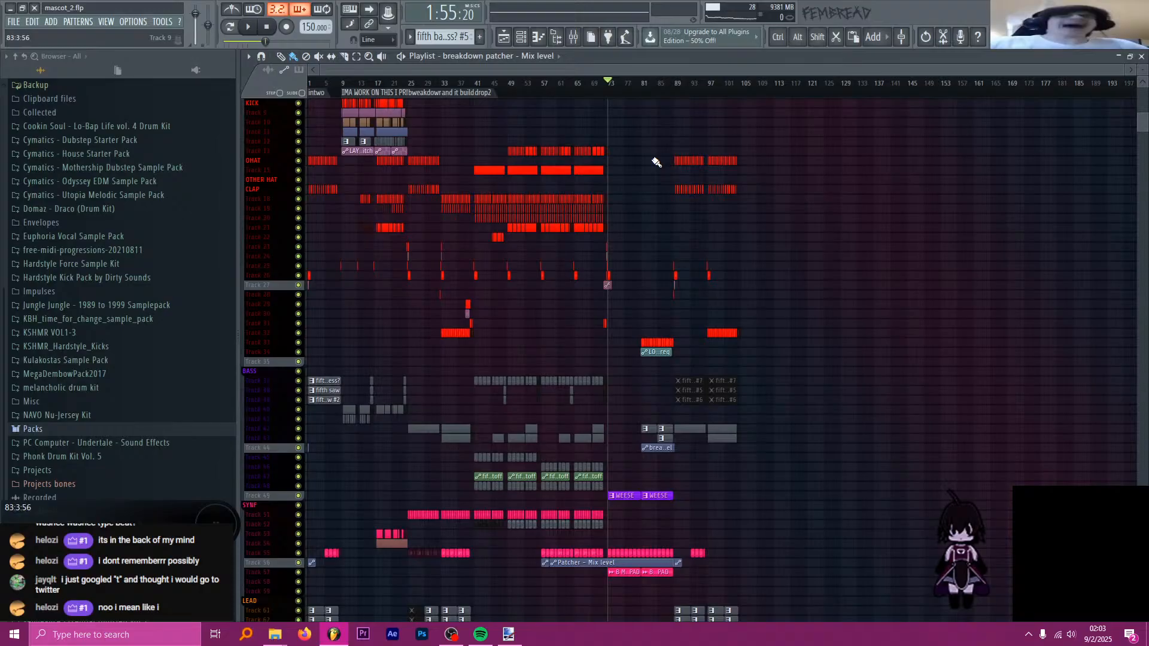
scroll(657, 162, down, 15)
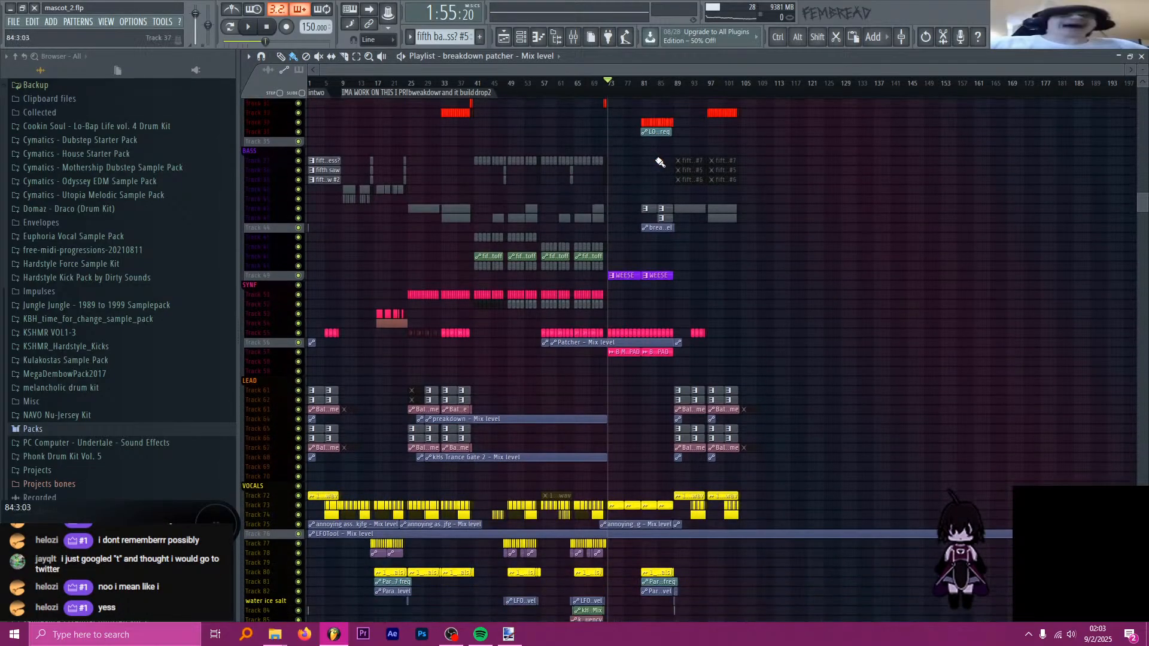
scroll(664, 161, down, 8)
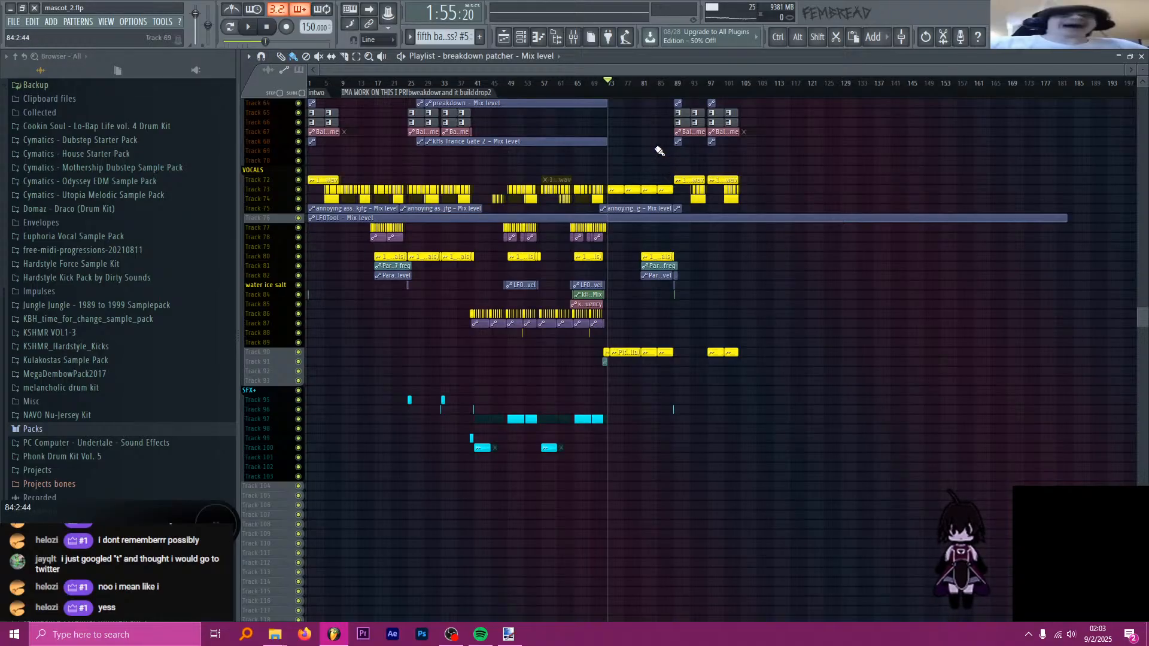
- Place the playhead at bar 89, where the section after WEESE begins
scroll(671, 178, up, 4)
scroll(671, 178, up, 9)
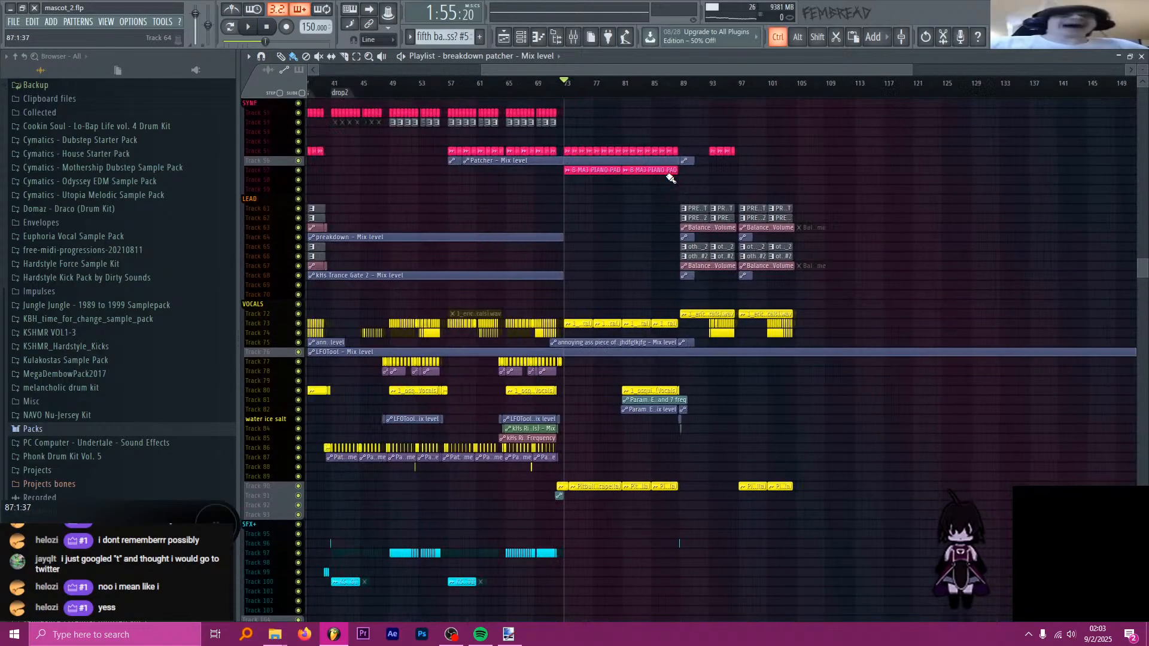
ctrl+scroll(671, 178, up, 3)
scroll(700, 201, up, 6)
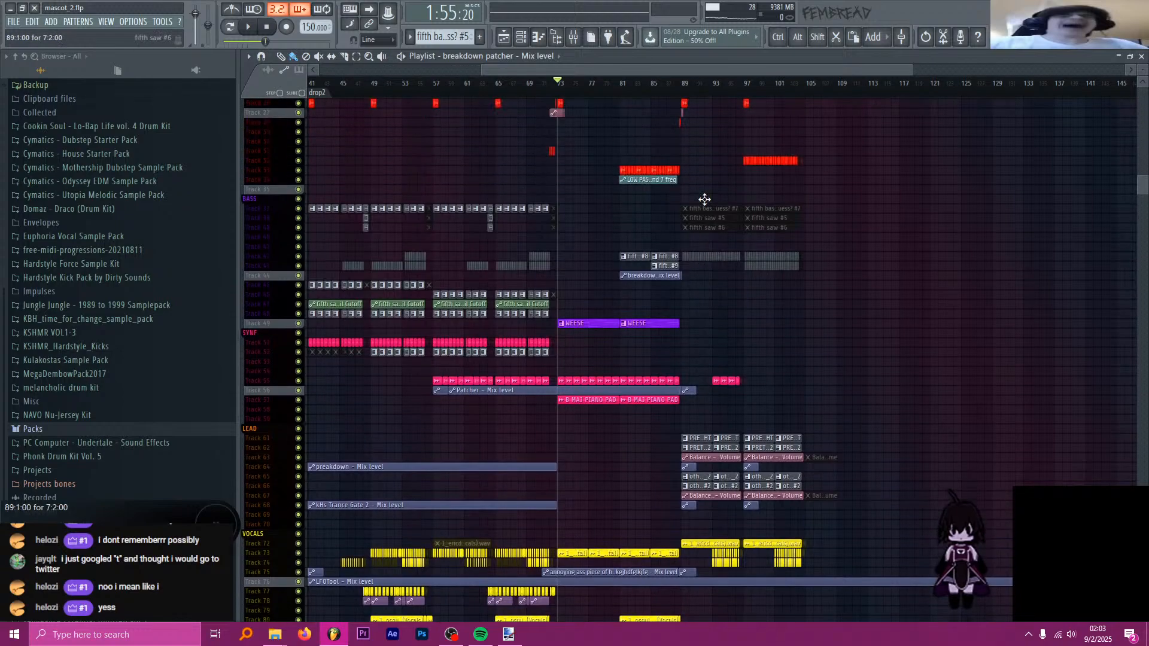
scroll(693, 221, up, 6)
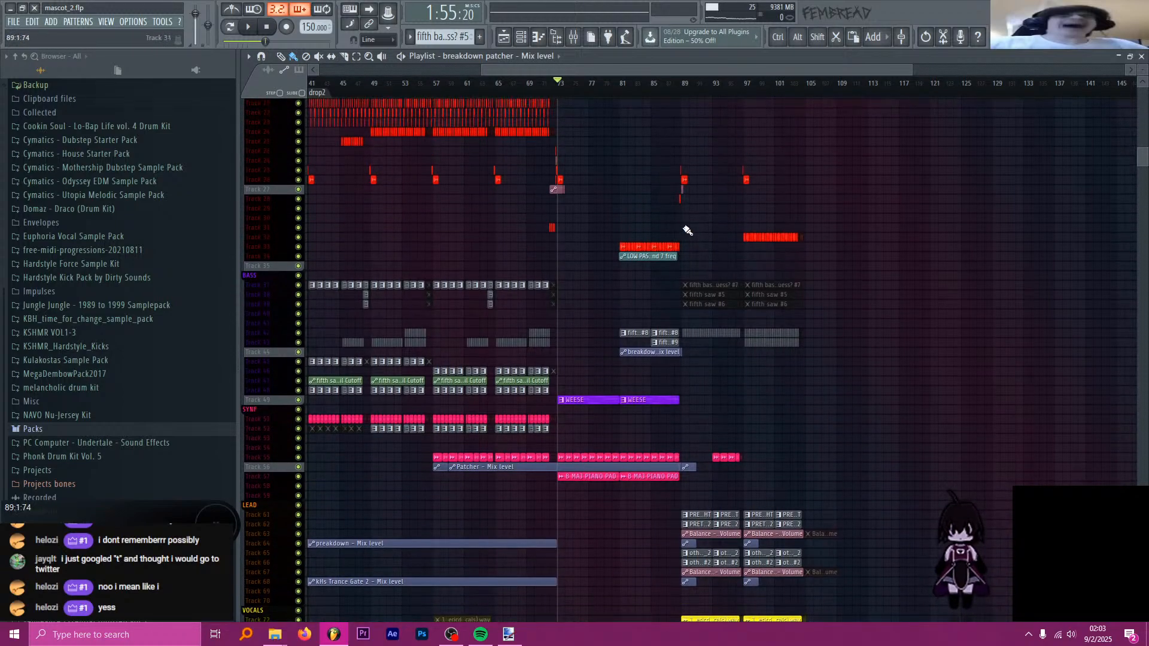
scroll(683, 218, up, 2)
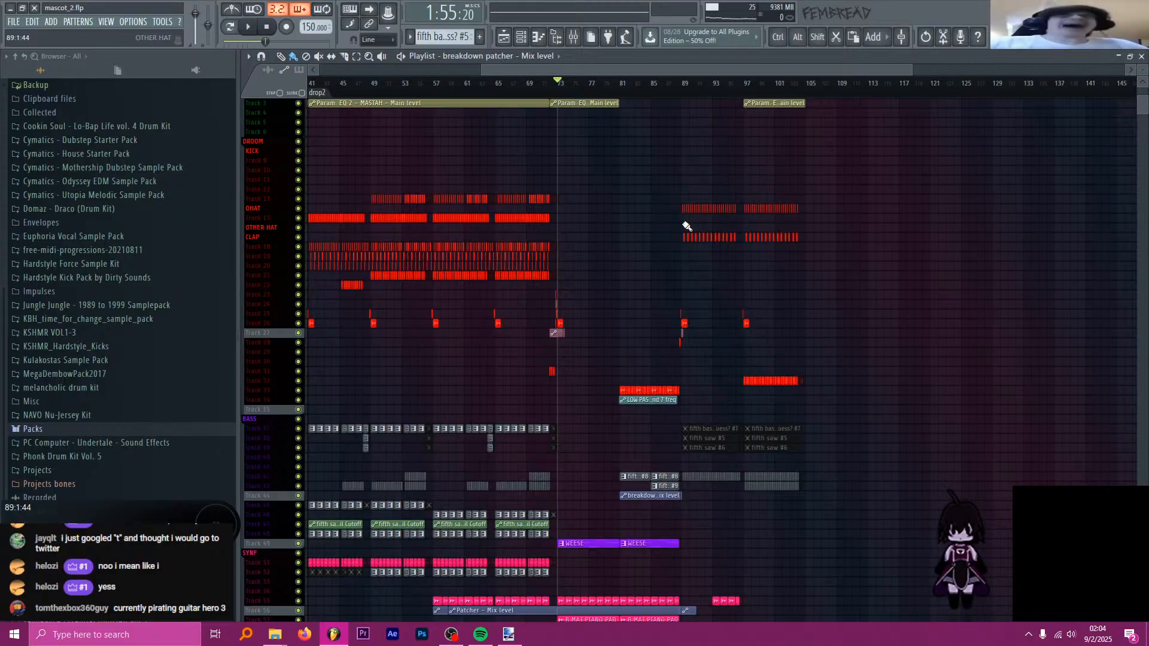
scroll(685, 223, up, 1)
click(688, 84)
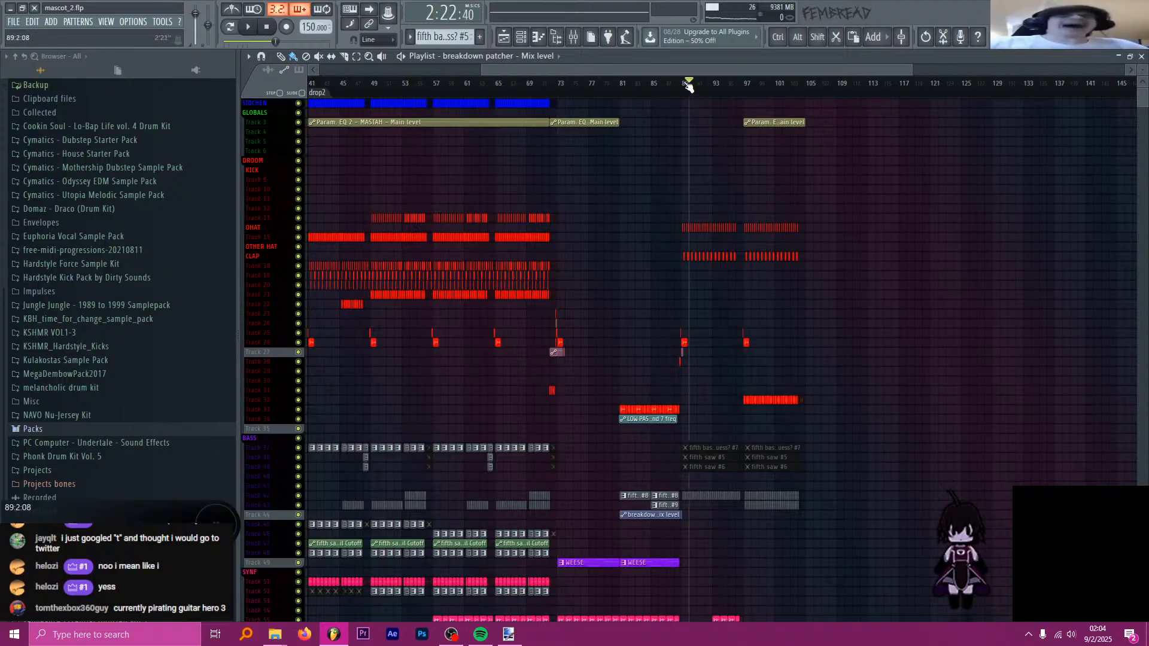
- Place the playhead at bar 89 and examine the OHAT, CLAP and effect clips of the section that starts there
click(684, 83)
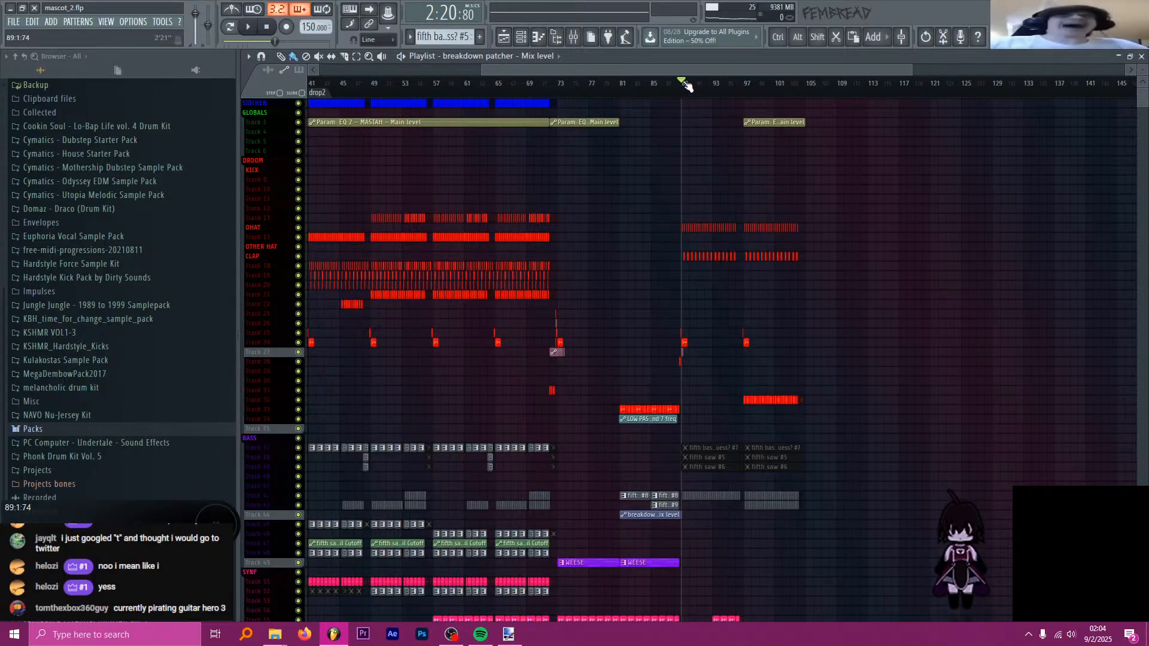
scroll(679, 167, down, 3)
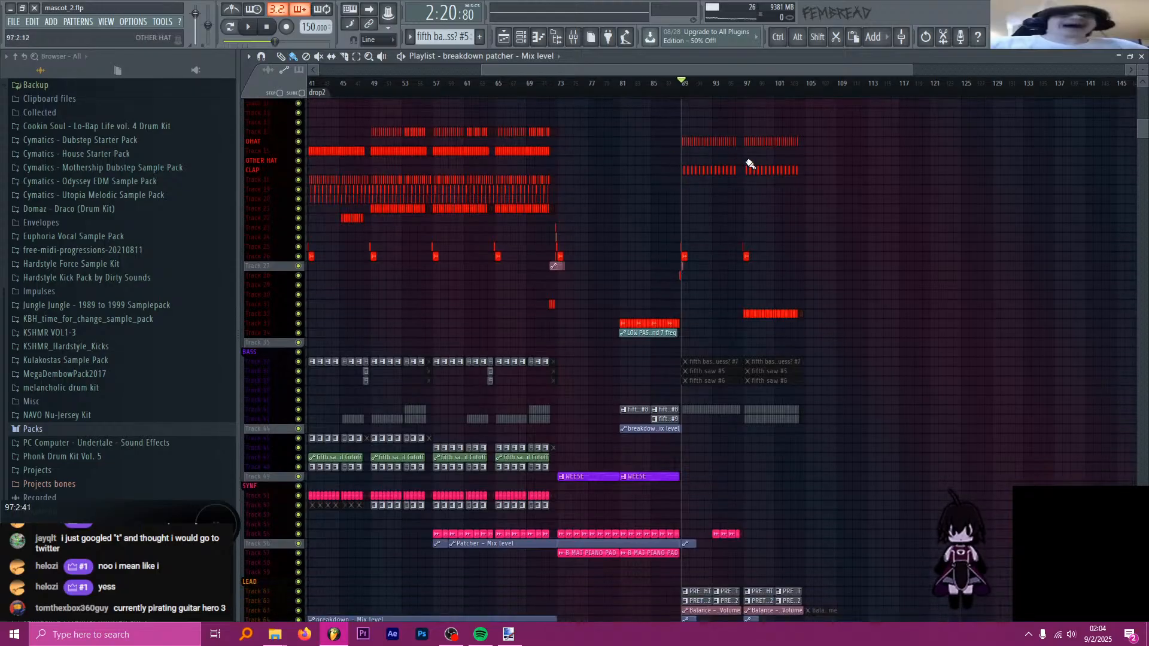
scroll(756, 205, up, 5)
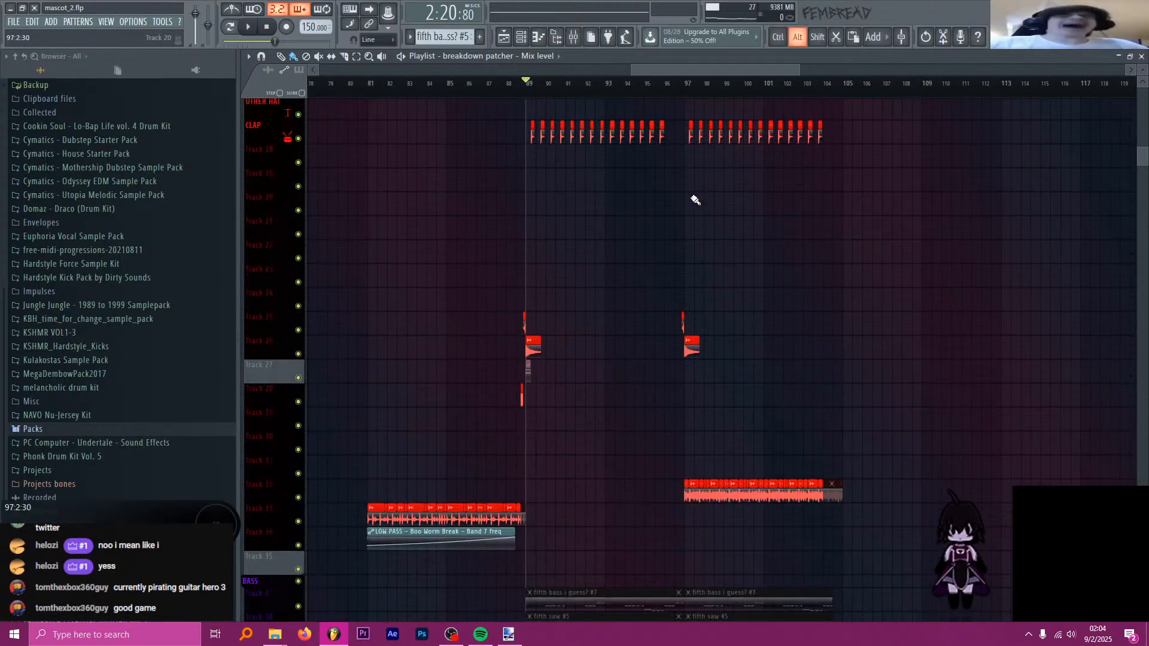
scroll(586, 184, up, 8)
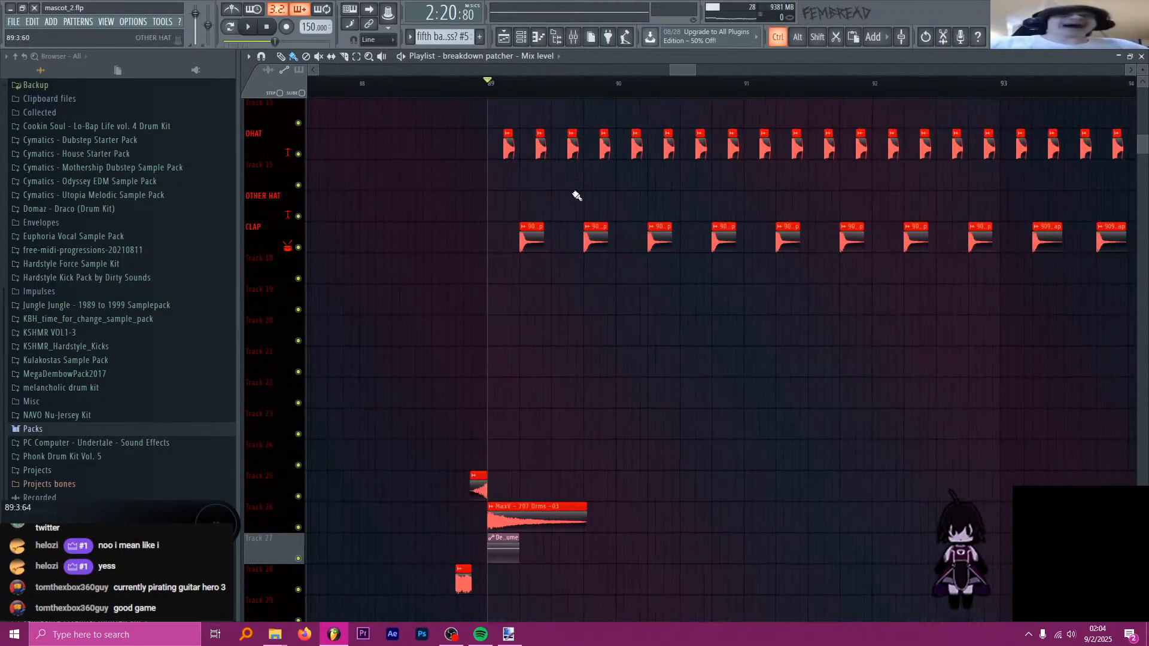
scroll(600, 203, down, 4)
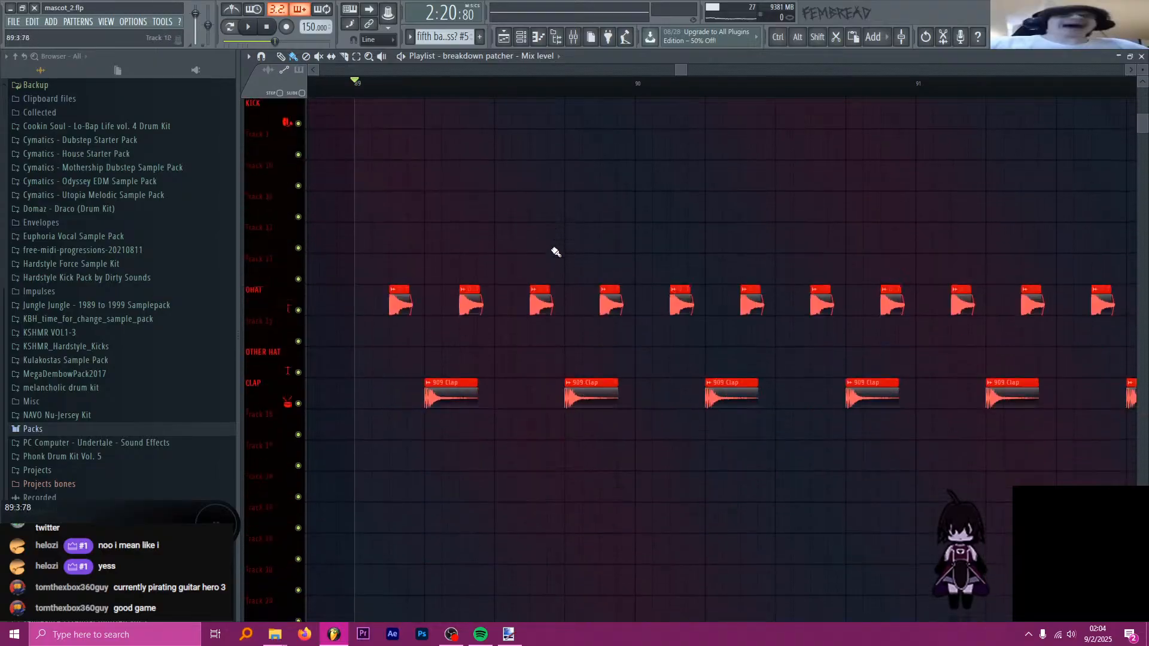
scroll(546, 249, down, 10)
scroll(546, 250, down, 5)
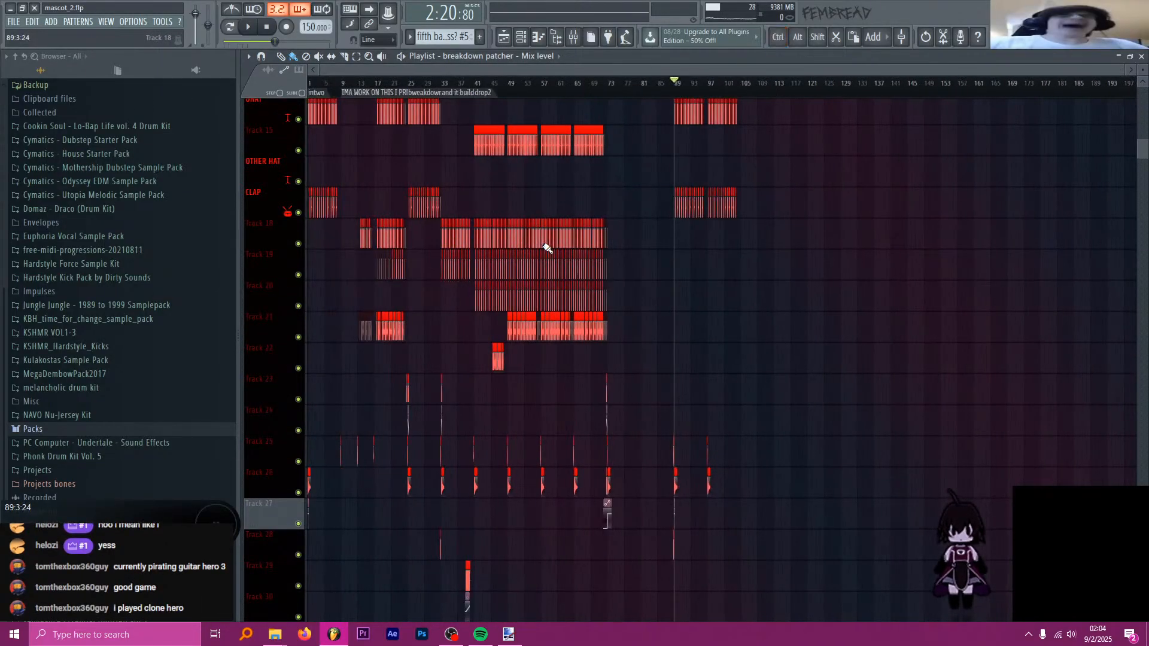
scroll(590, 251, up, 4)
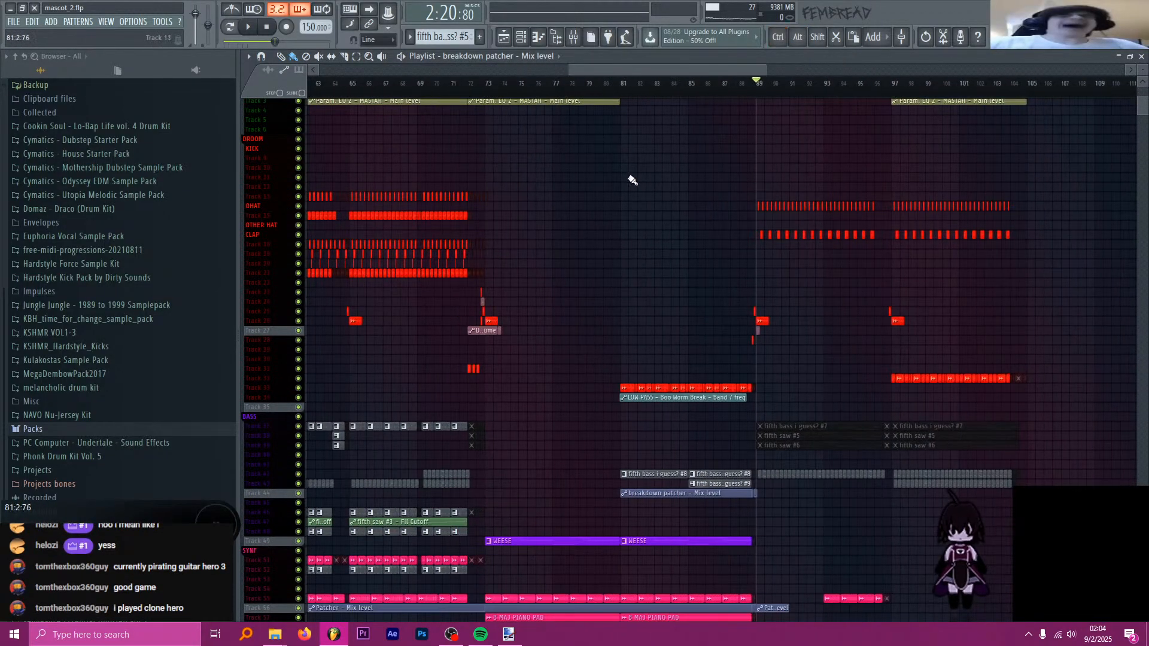
- Move the playhead back from bar 81 to bar 73 and briefly play the start of the WEESE section
click(620, 87)
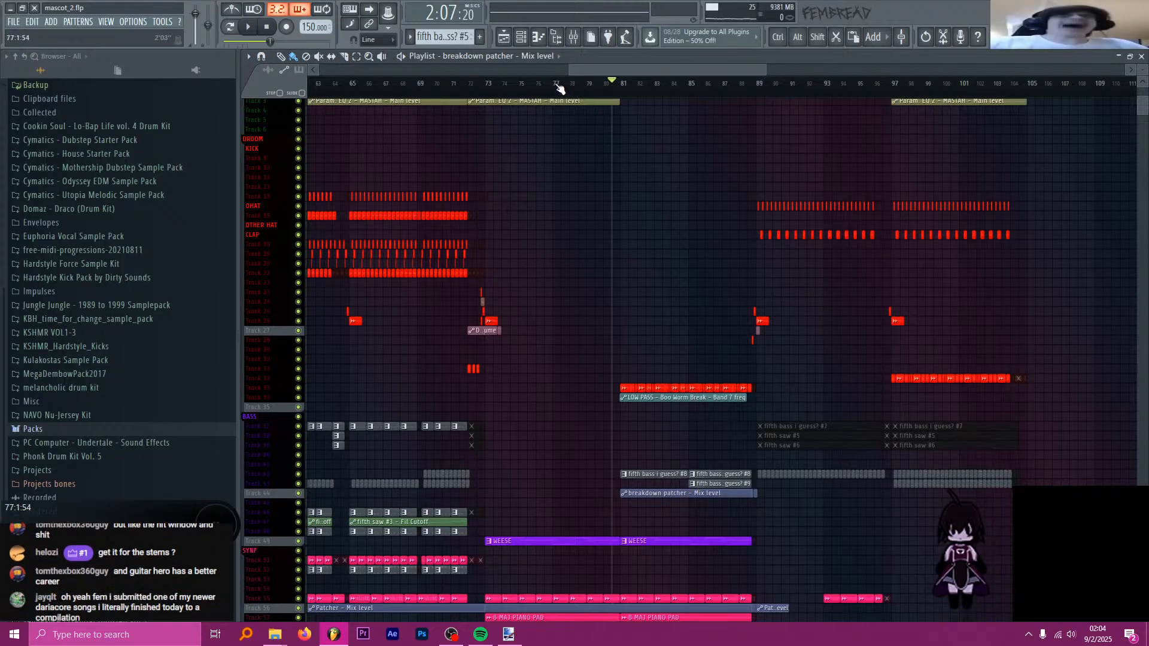
drag(615, 83, 490, 83)
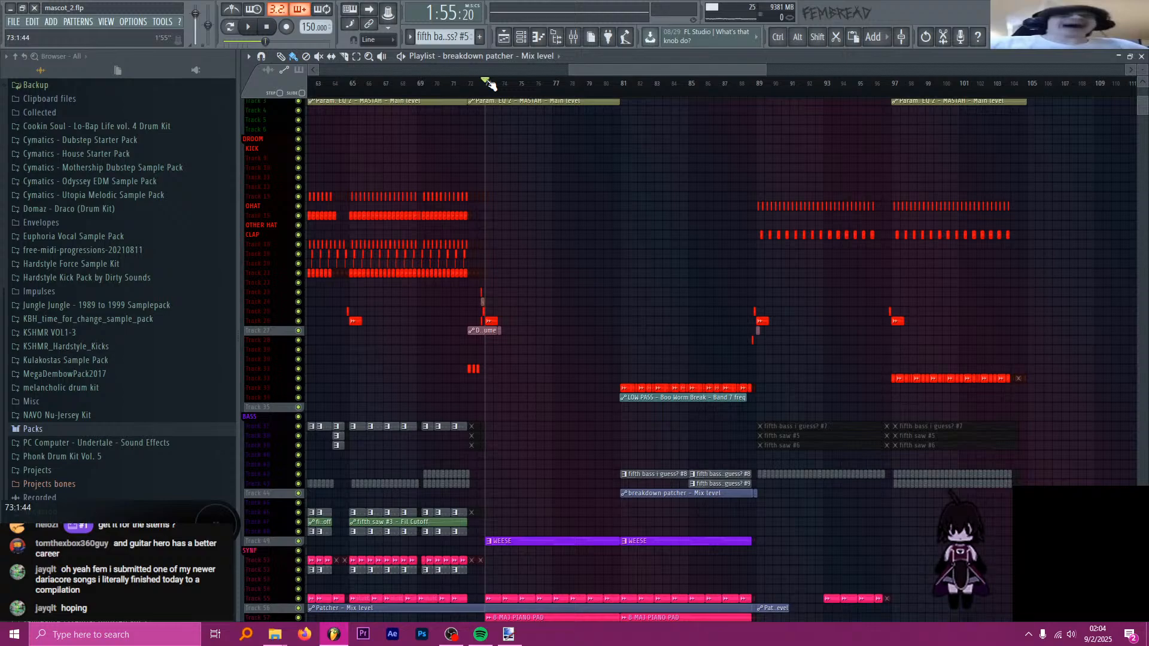
key(space)
key(space)
- Copy the fx04 clip and its channel volume automation from the last beat of bar 72 to bar 73, audition it and save the project
scroll(574, 179, down, 9)
scroll(539, 174, up, 4)
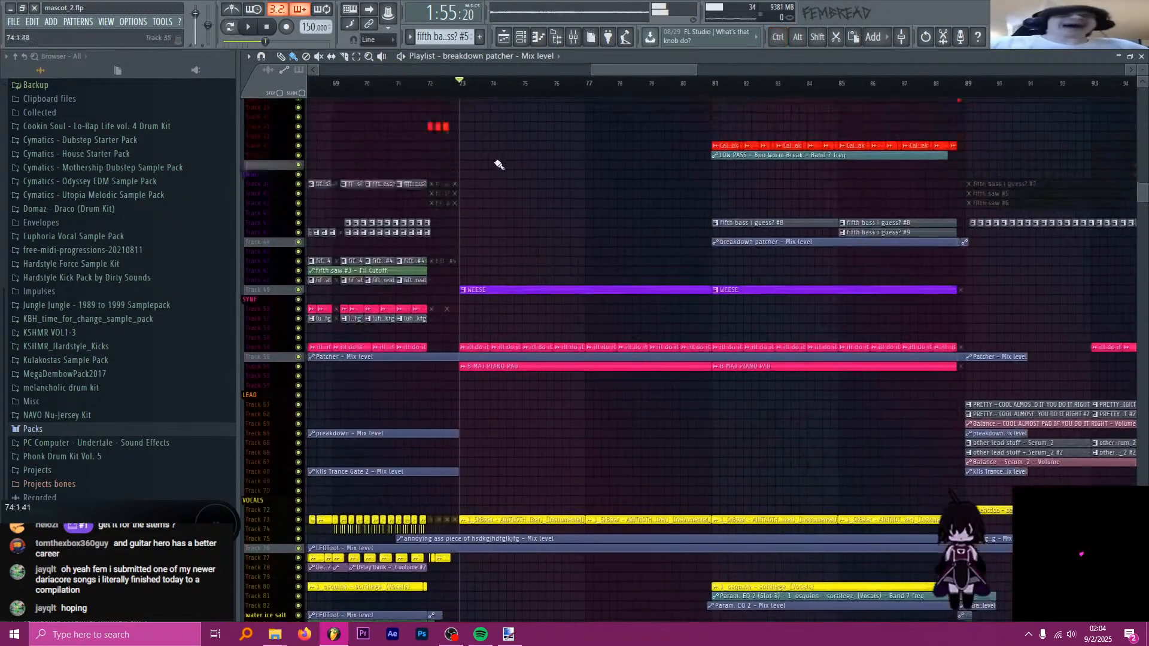
scroll(499, 165, up, 5)
scroll(455, 150, up, 8)
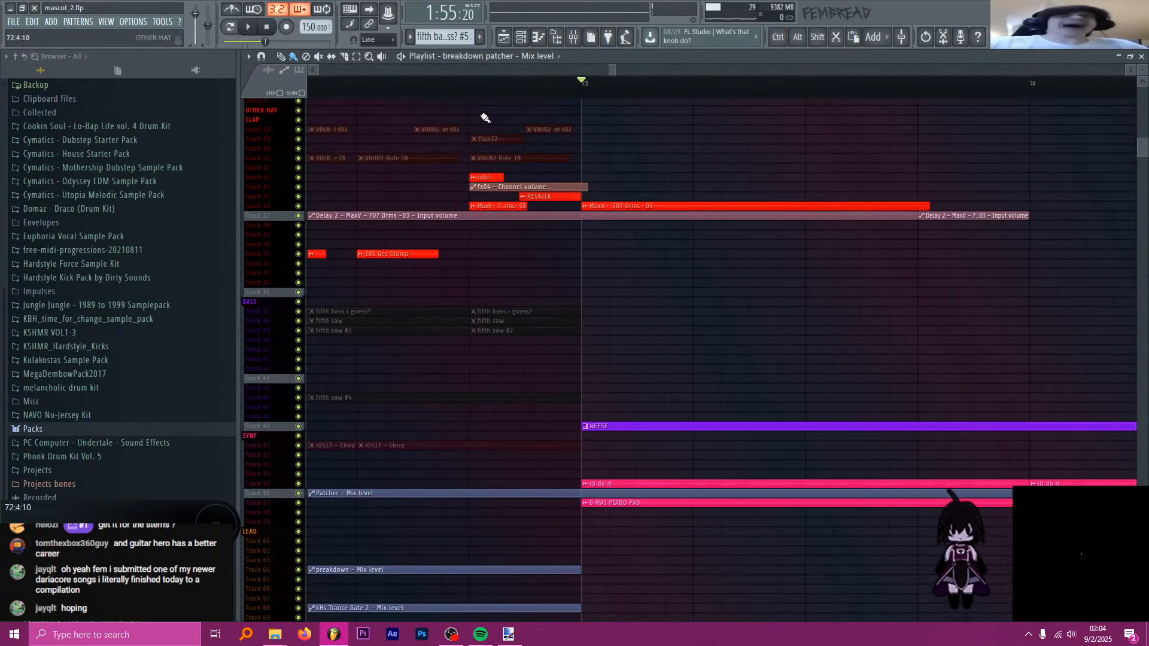
click(469, 82)
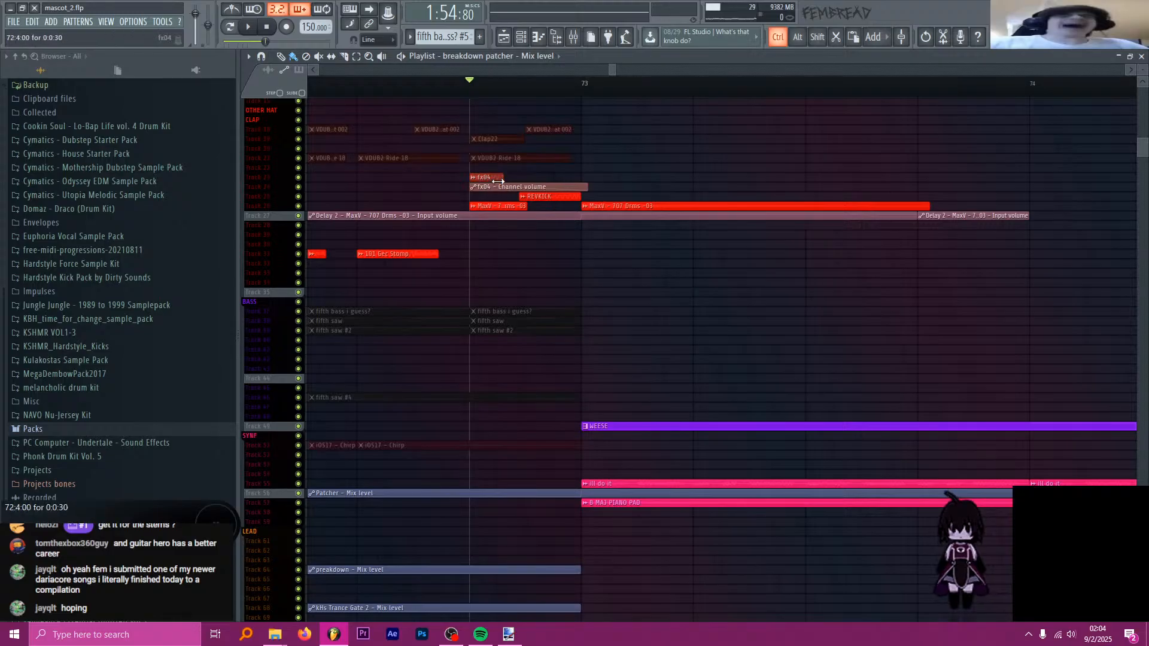
mouse_move(588, 176)
mouse_down()
mouse_move(495, 188)
mouse_move(591, 181)
mouse_up()
key(space)
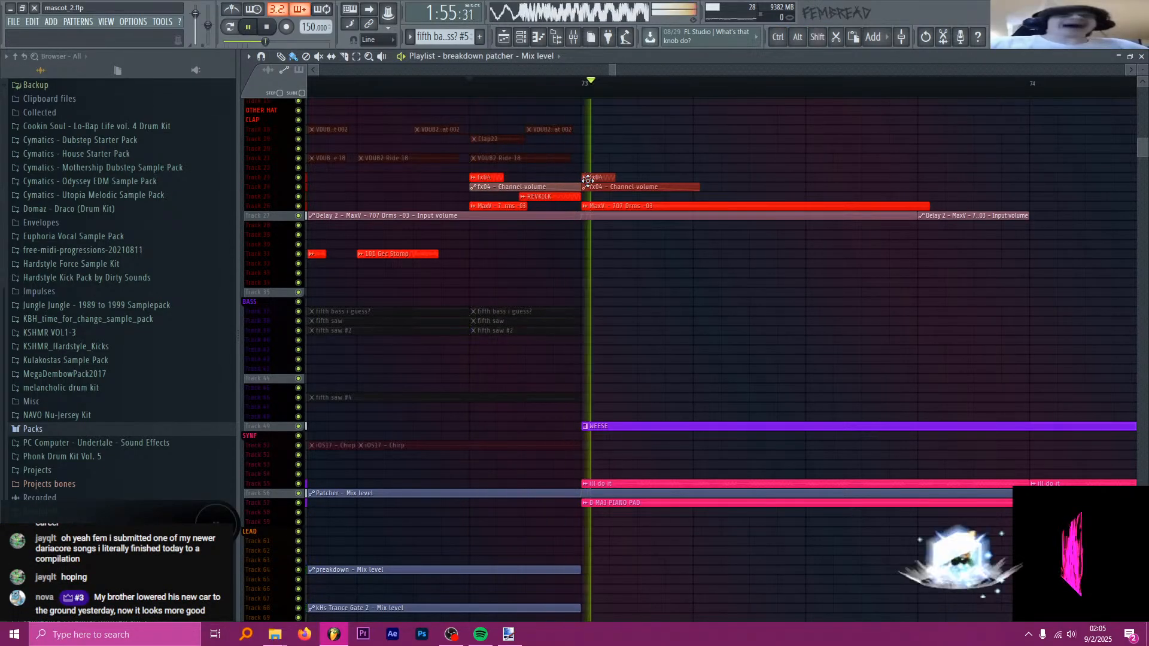
scroll(588, 179, down, 6)
key(space)
key(ctrl+s)
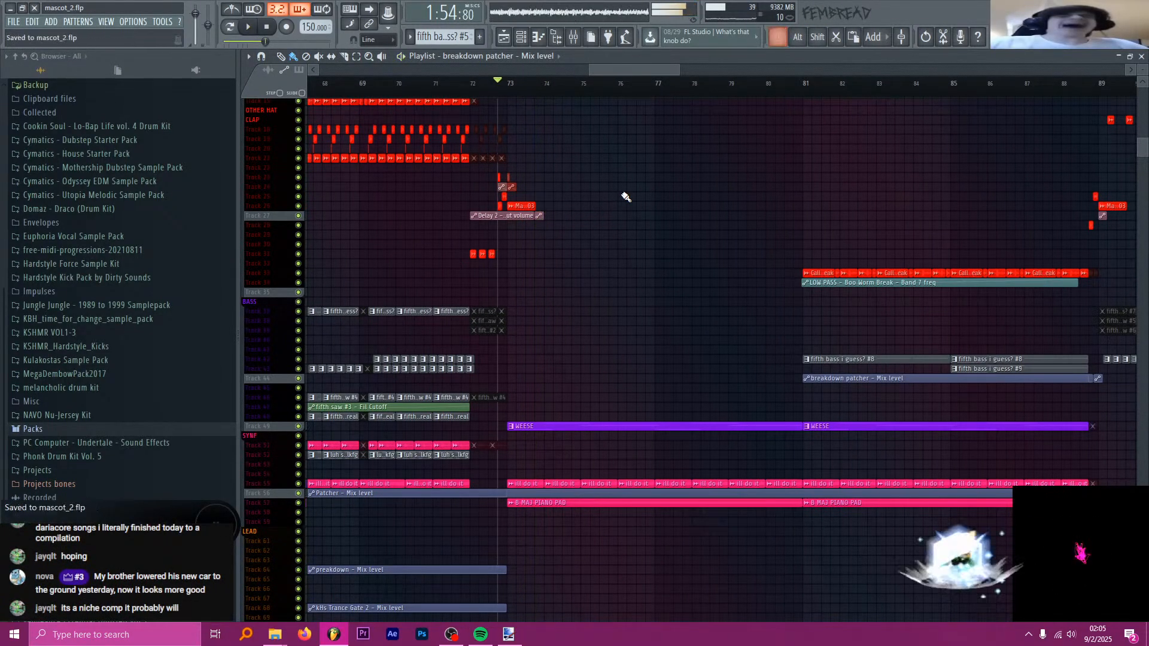
- Place the playhead at bar 81 and survey the clips around it, from GLOBALS down to VOCALS and back to BASS
scroll(629, 173, down, 3)
click(642, 85)
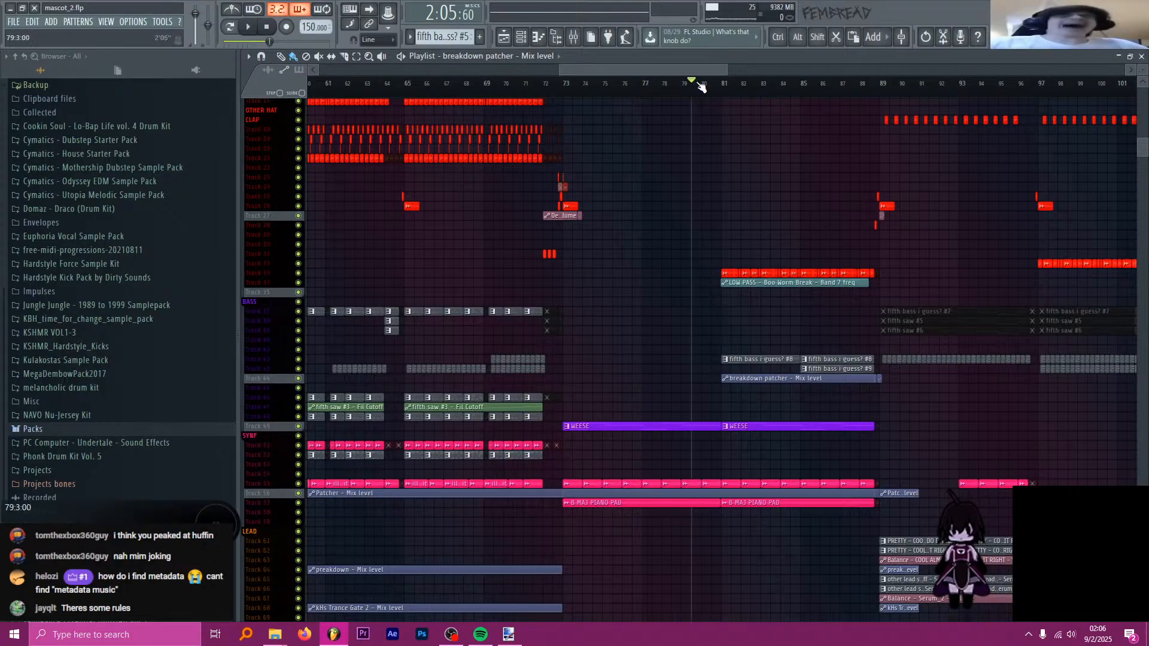
scroll(628, 160, down, 2)
scroll(729, 184, up, 5)
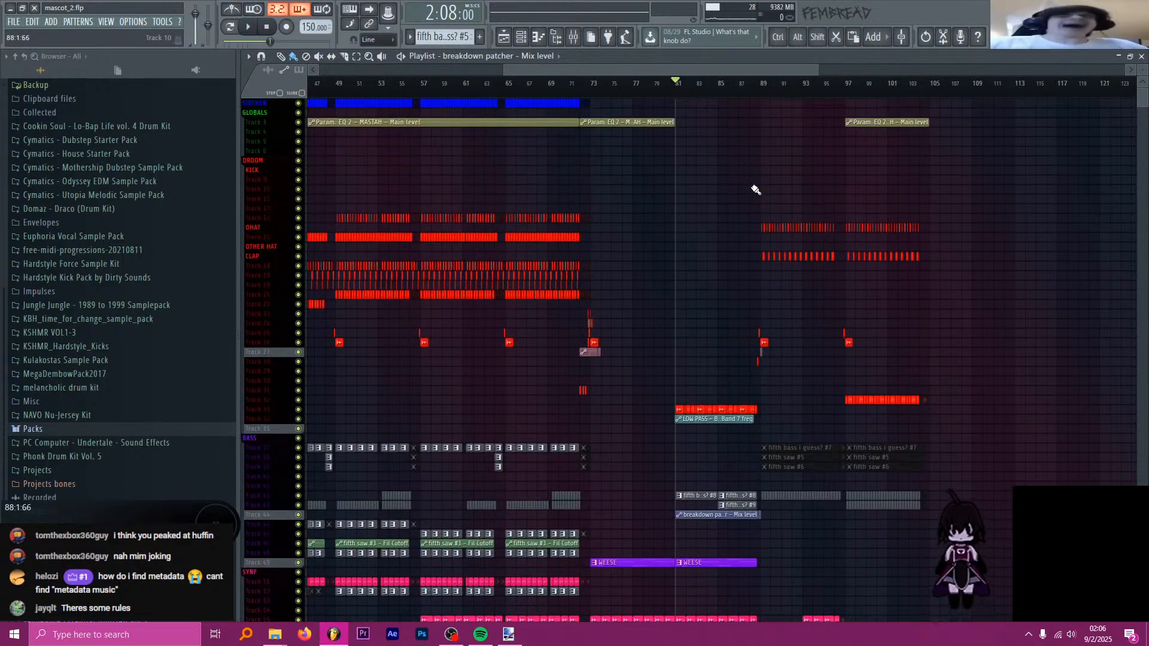
scroll(751, 185, up, 4)
scroll(720, 177, down, 4)
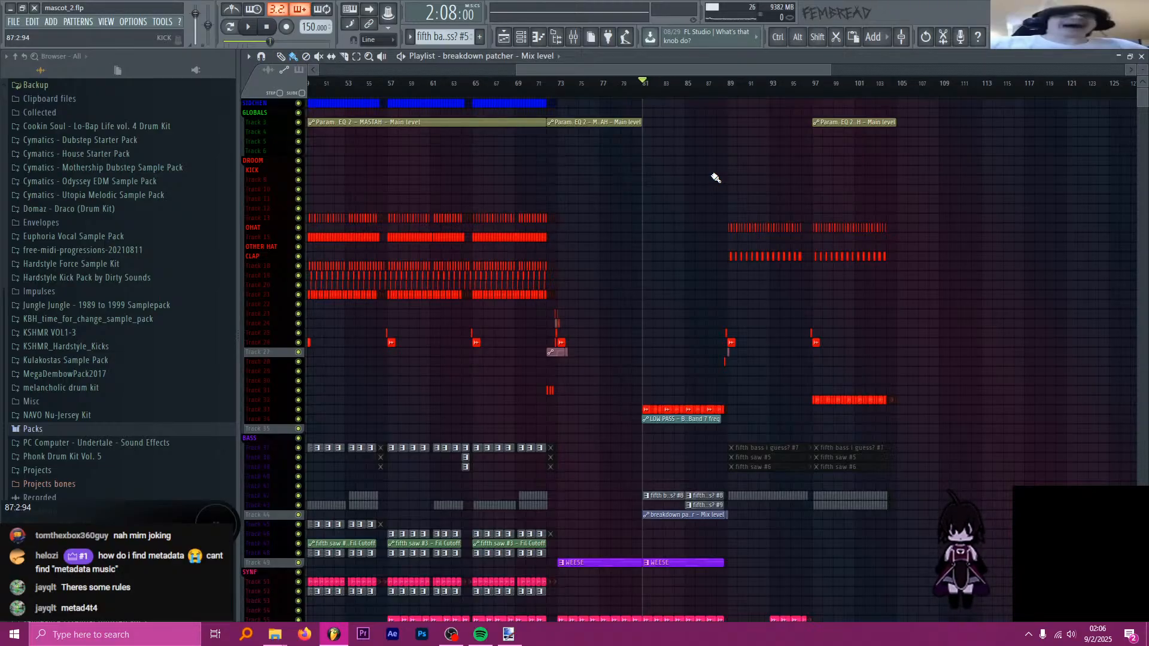
scroll(661, 206, down, 6)
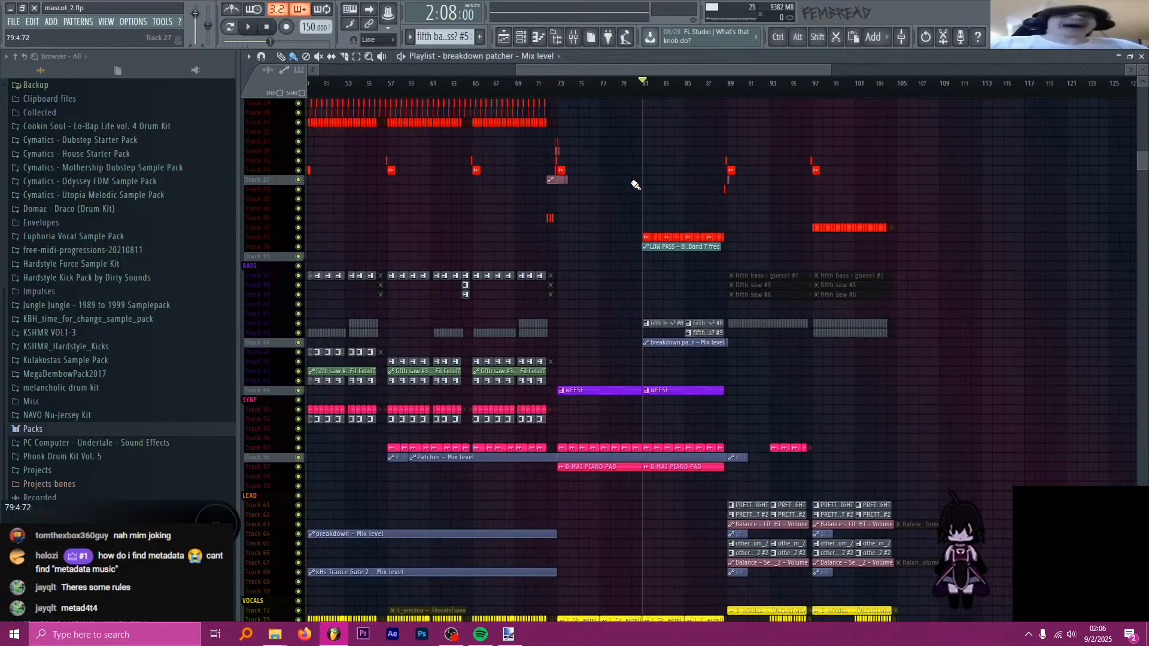
scroll(631, 191, down, 7)
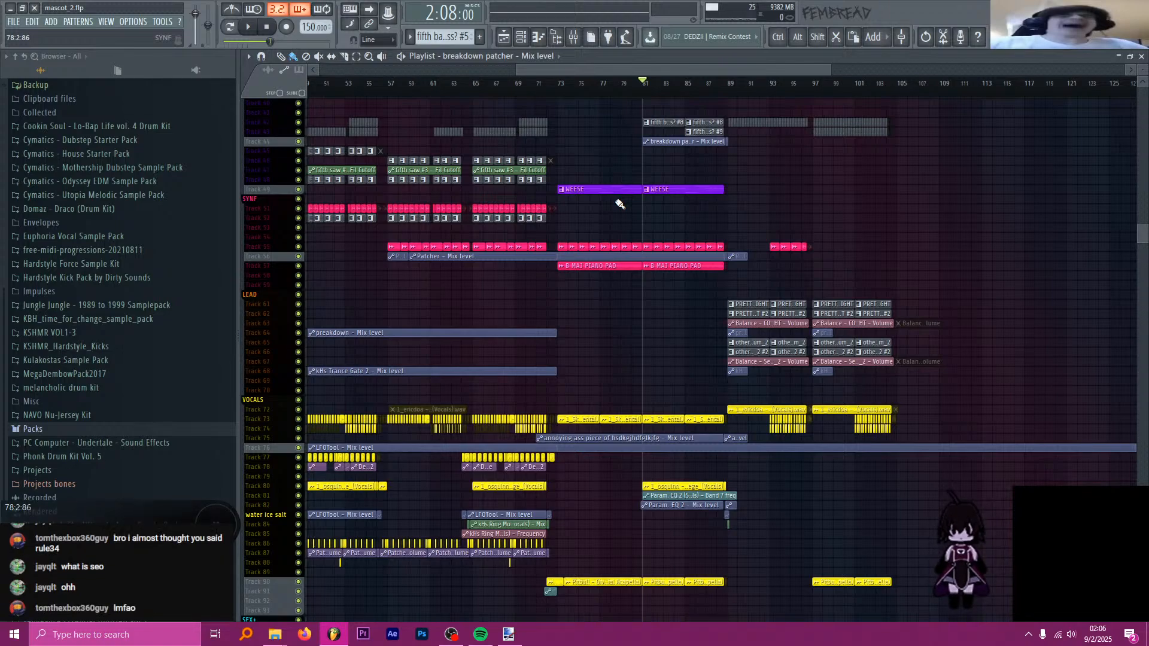
scroll(638, 209, up, 10)
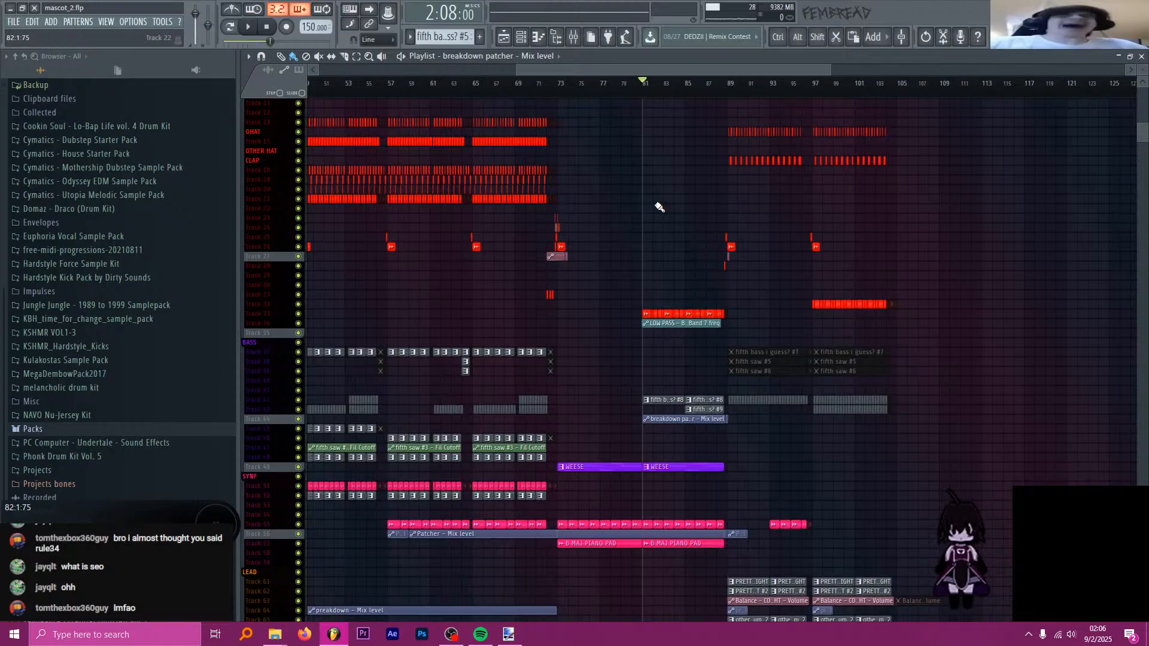
scroll(658, 206, up, 5)
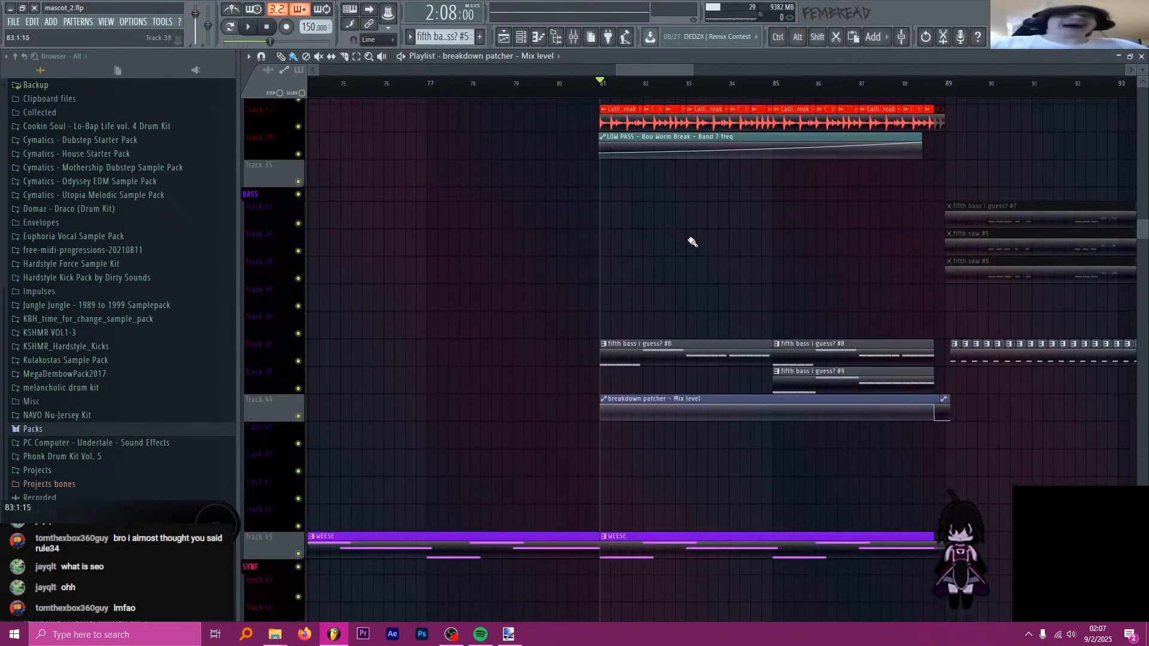
scroll(692, 241, down, 5)
- Return the playhead to bar 73 and examine the WEESE clips and the SYNF clips beneath them
drag(610, 84, 580, 86)
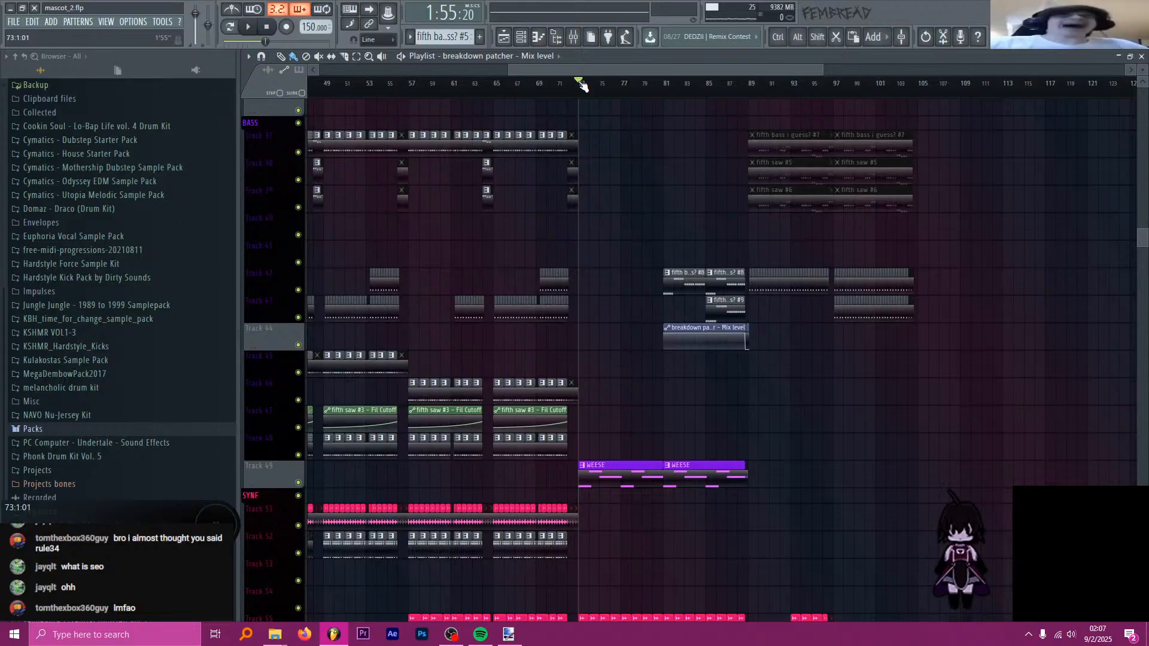
scroll(631, 176, down, 6)
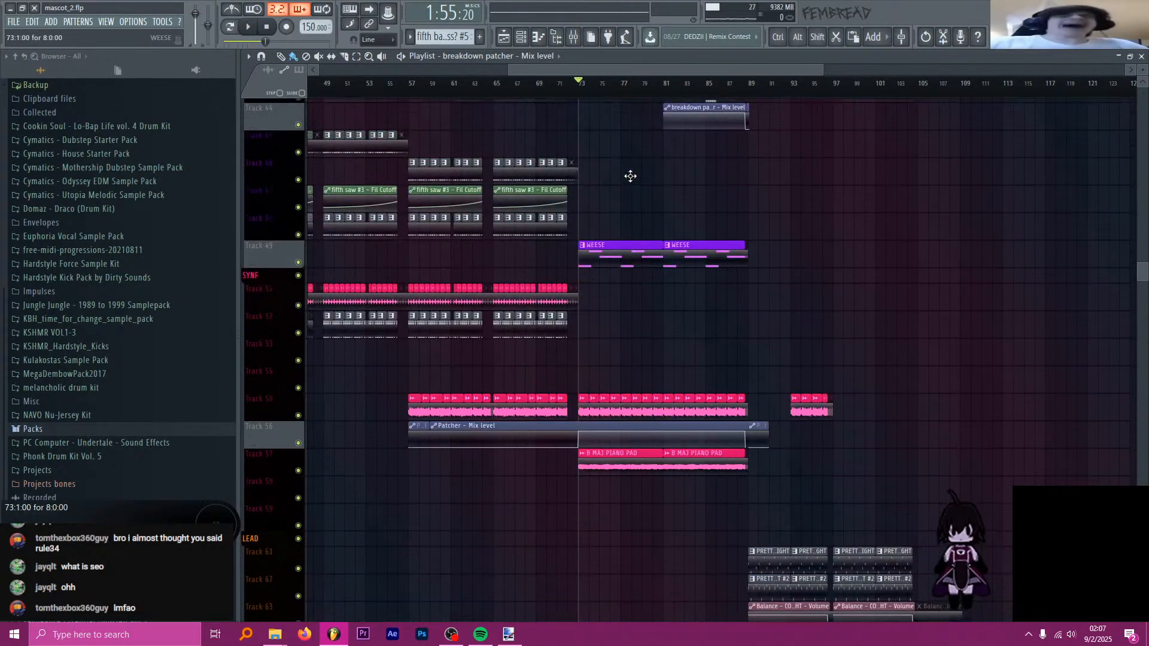
scroll(631, 176, up, 3)
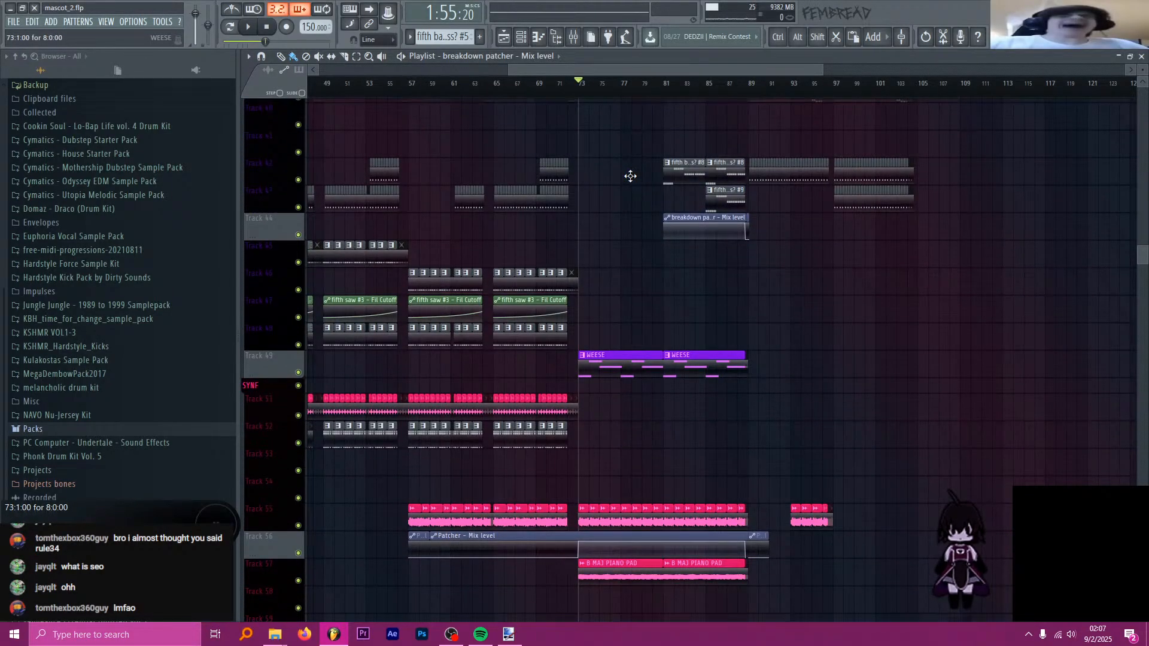
scroll(631, 176, up, 6)
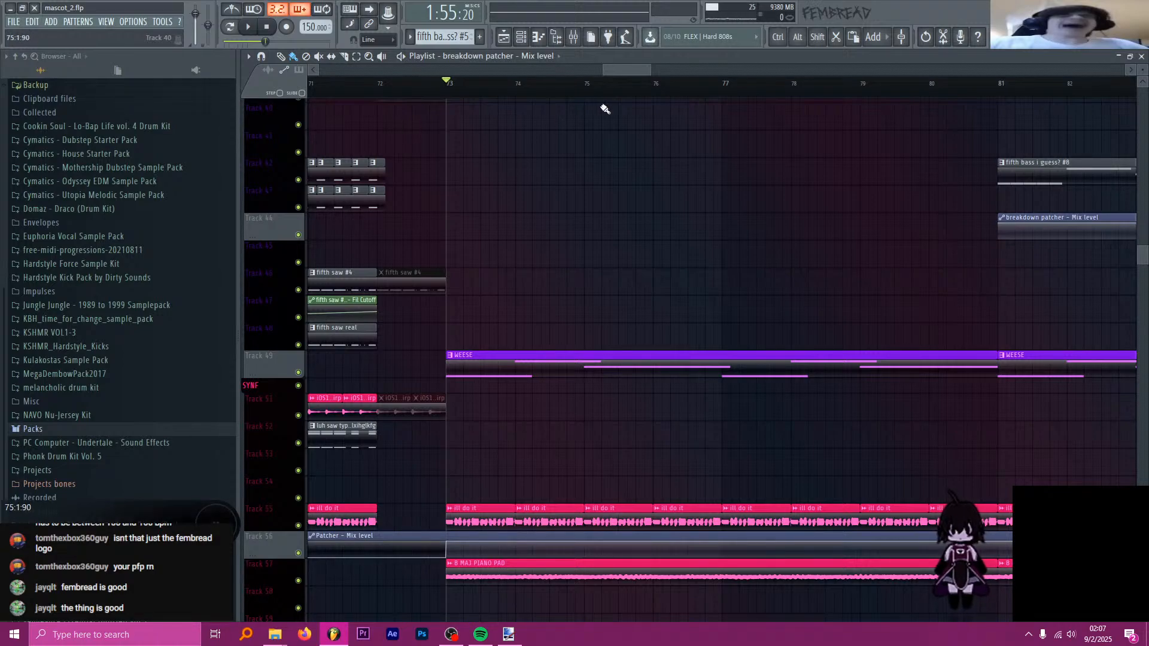
- Move the playhead through bars 75 and 77 while checking the sparse drum and GLOBALS tracks above WEESE
click(591, 82)
scroll(559, 203, down, 3)
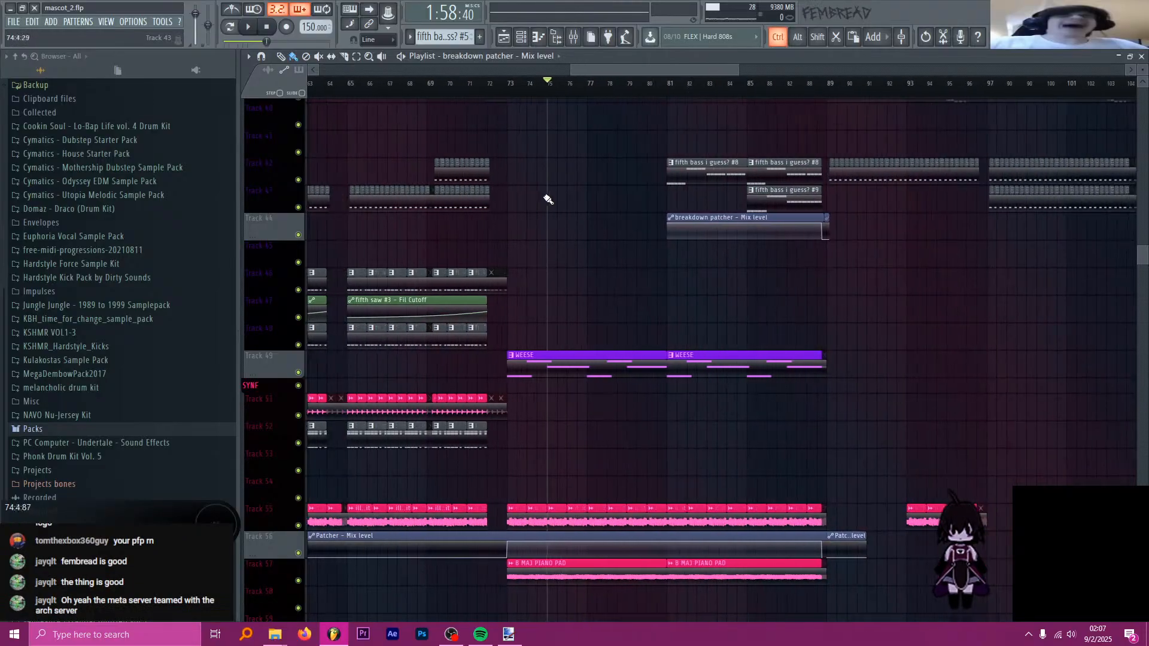
scroll(569, 214, up, 3)
scroll(569, 215, up, 15)
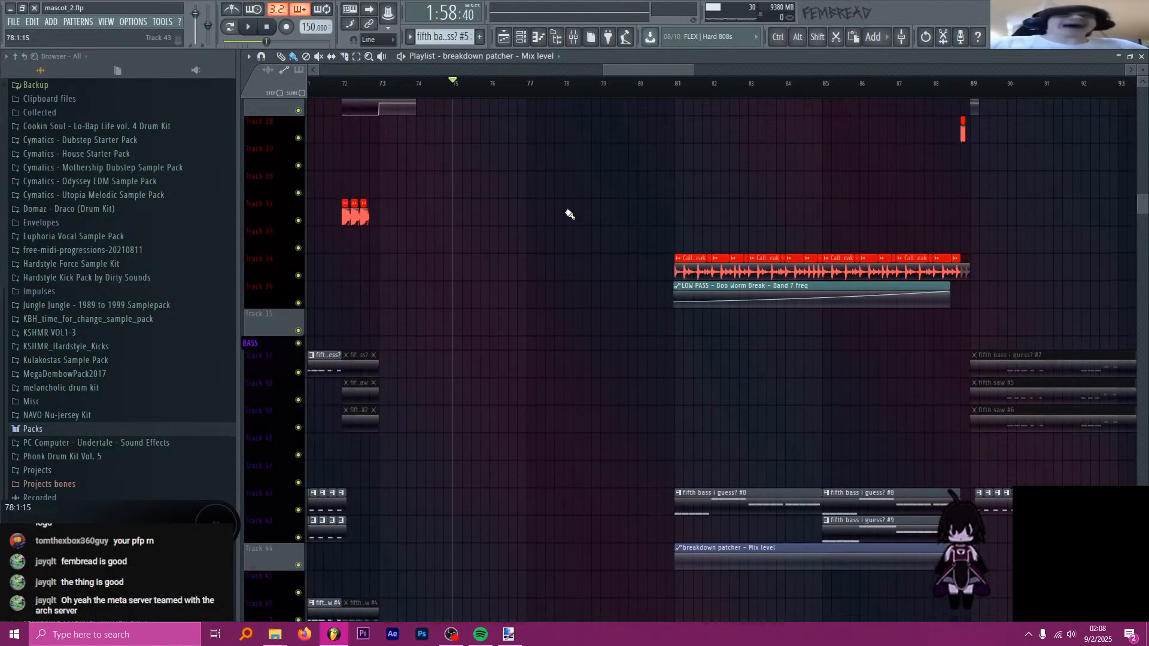
scroll(570, 214, up, 4)
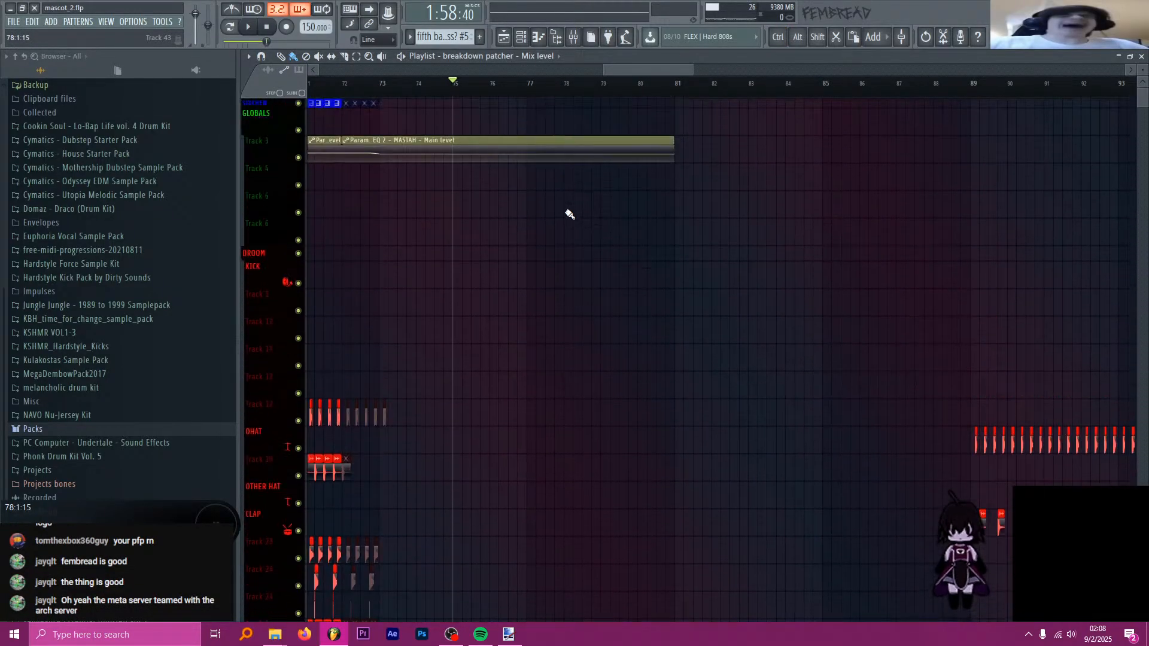
click(528, 83)
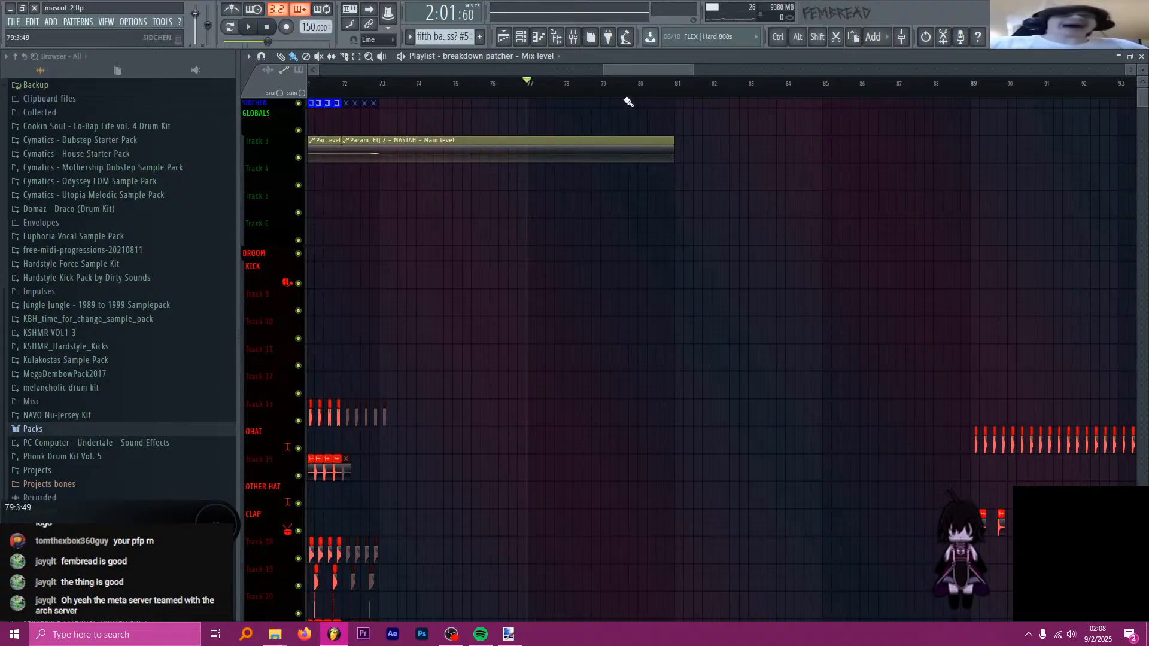
- Place the playhead at bar 89 and survey the whole arrangement from GLOBALS down to VOCALS
scroll(551, 274, down, 10)
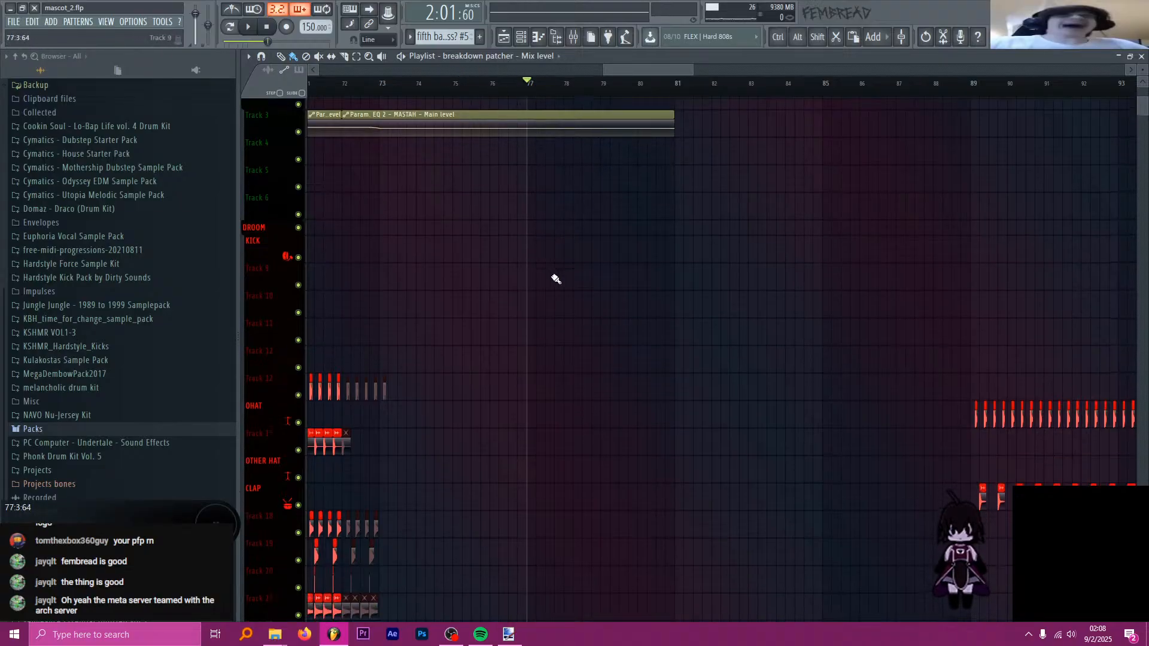
ctrl+scroll(544, 249, down, 4)
click(595, 90)
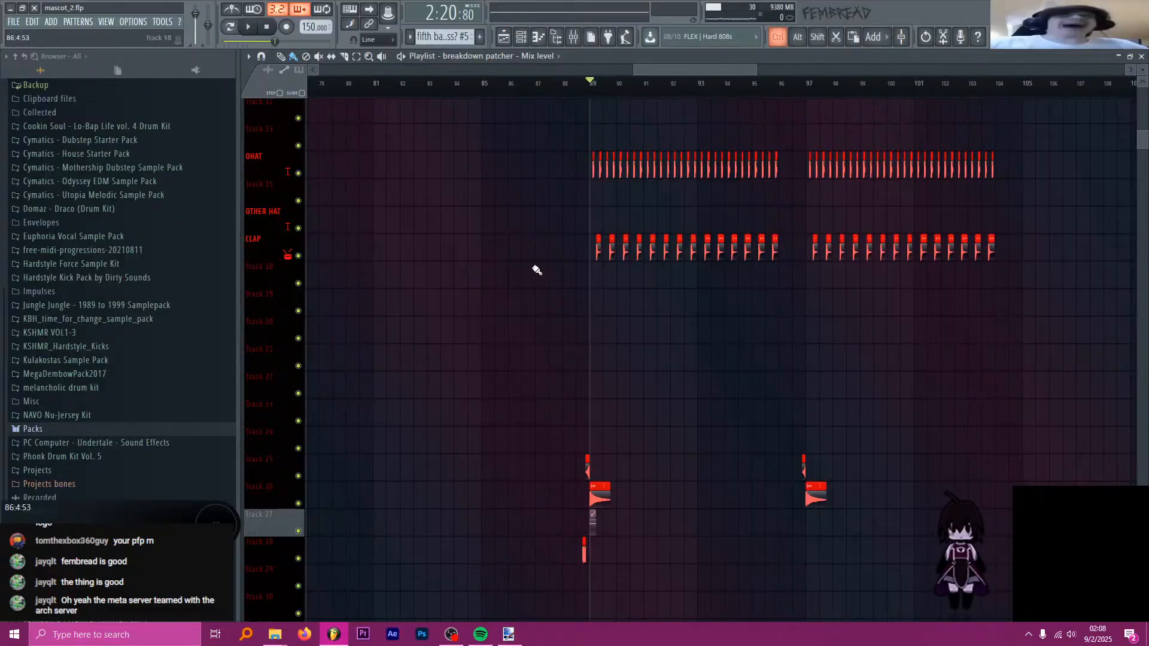
ctrl+scroll(556, 267, down, 5)
scroll(736, 282, down, 8)
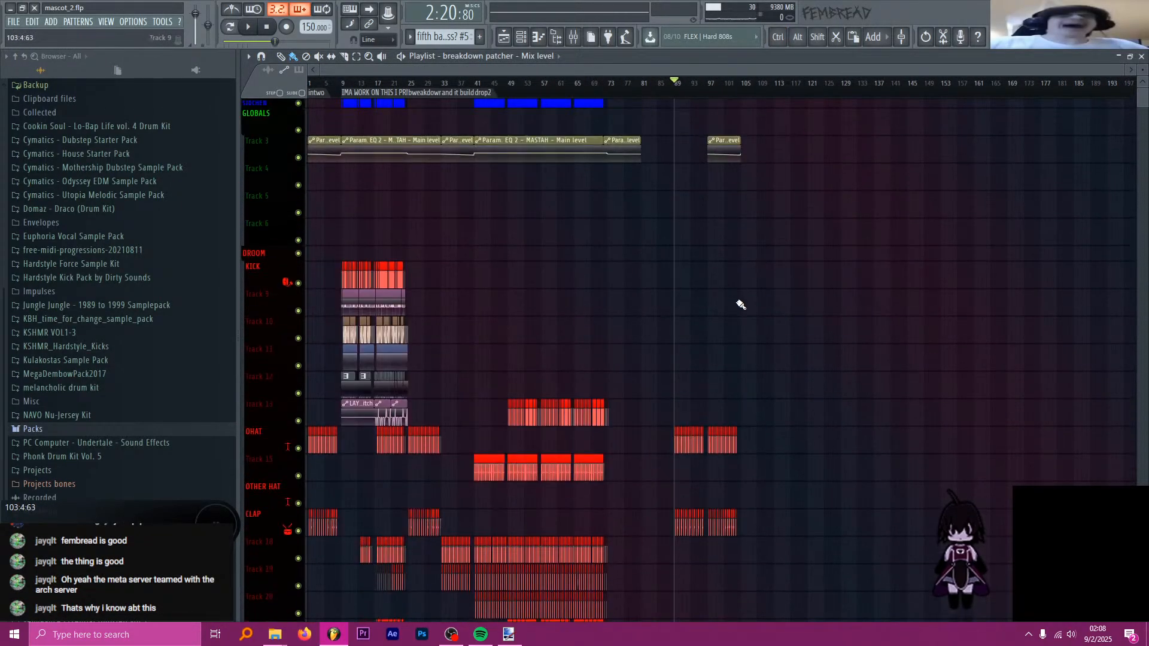
scroll(742, 291, down, 15)
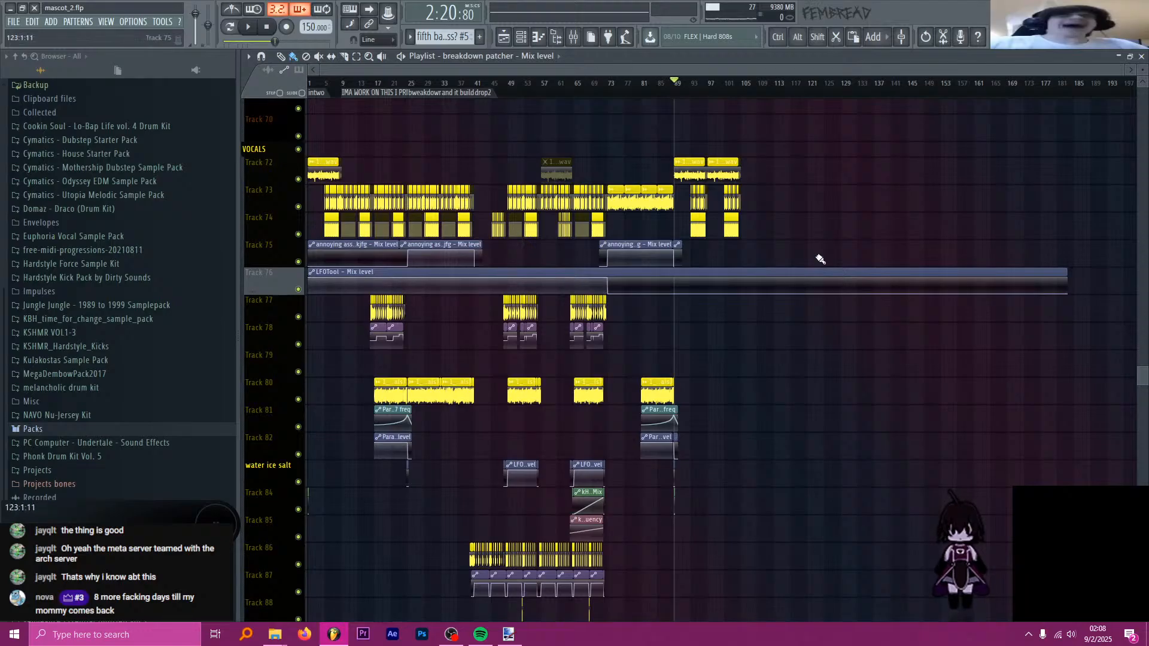
- Cut the LFOTool - Mix level automation on Track 76 at bar 105 and remove the part beyond it
scroll(820, 260, up, 8)
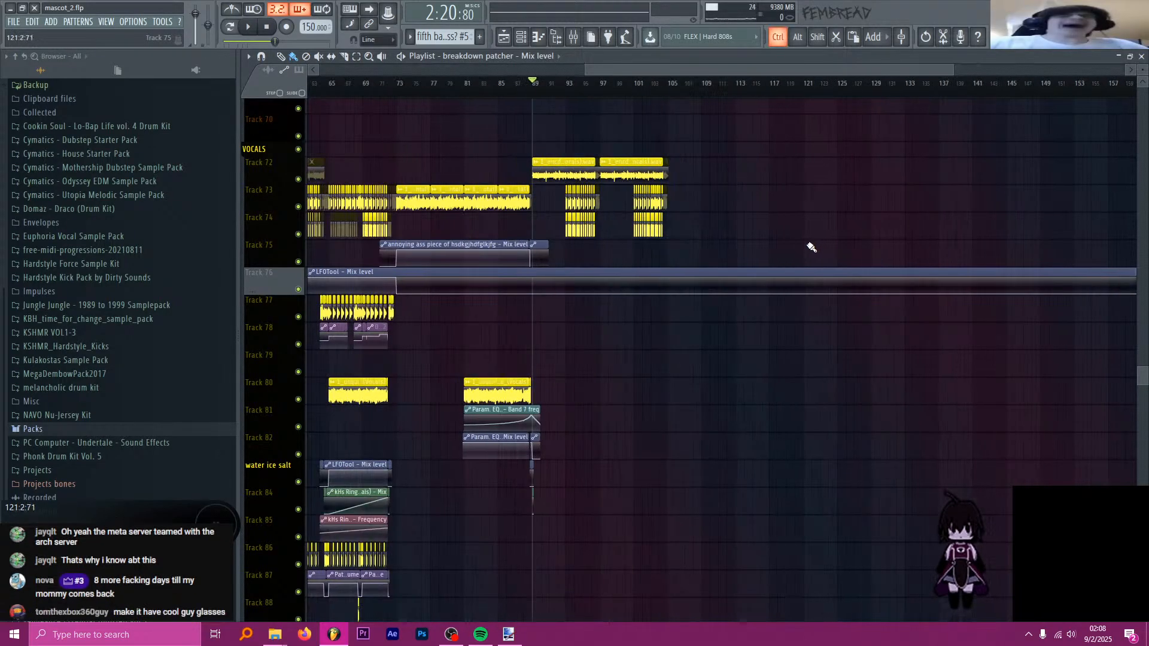
key(shift)
scroll(566, 319, down, 6)
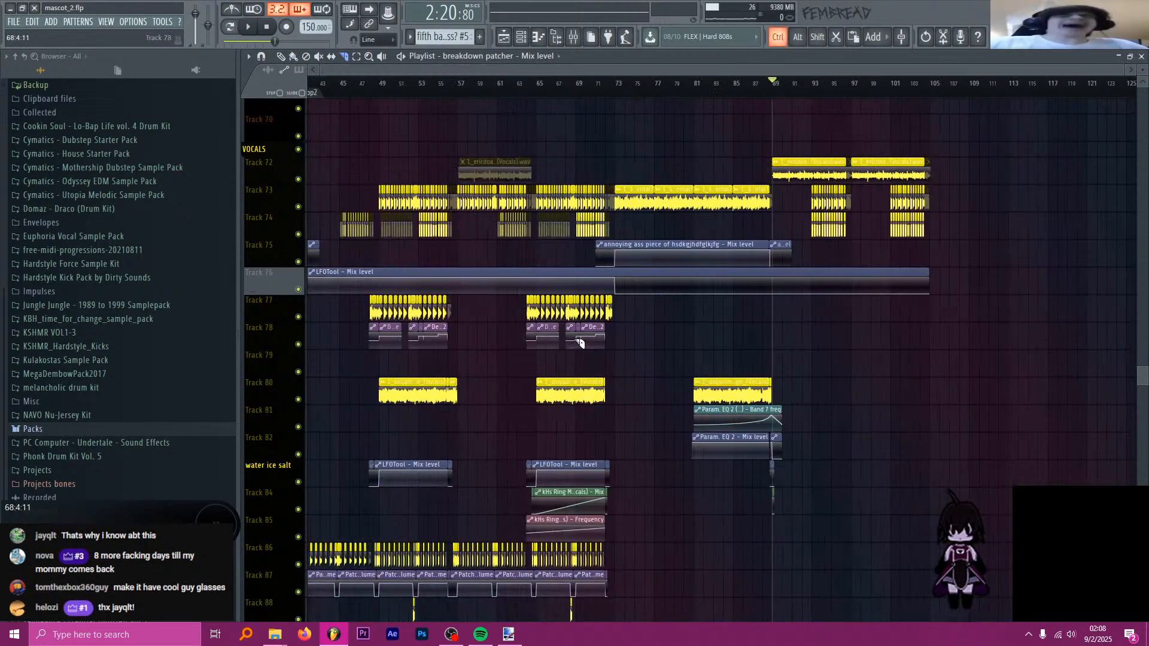
- Place the playhead at bar 105, where the LFOTool - Mix level automation on Track 76 ends
scroll(924, 299, up, 5)
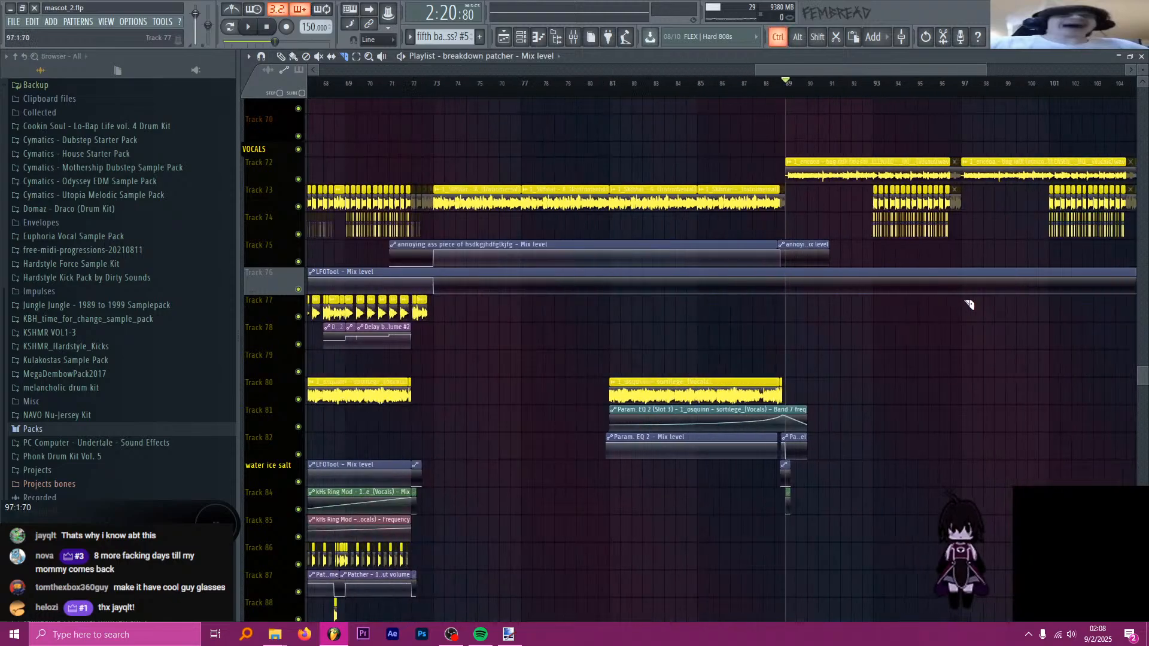
scroll(856, 302, up, 3)
scroll(879, 298, down, 3)
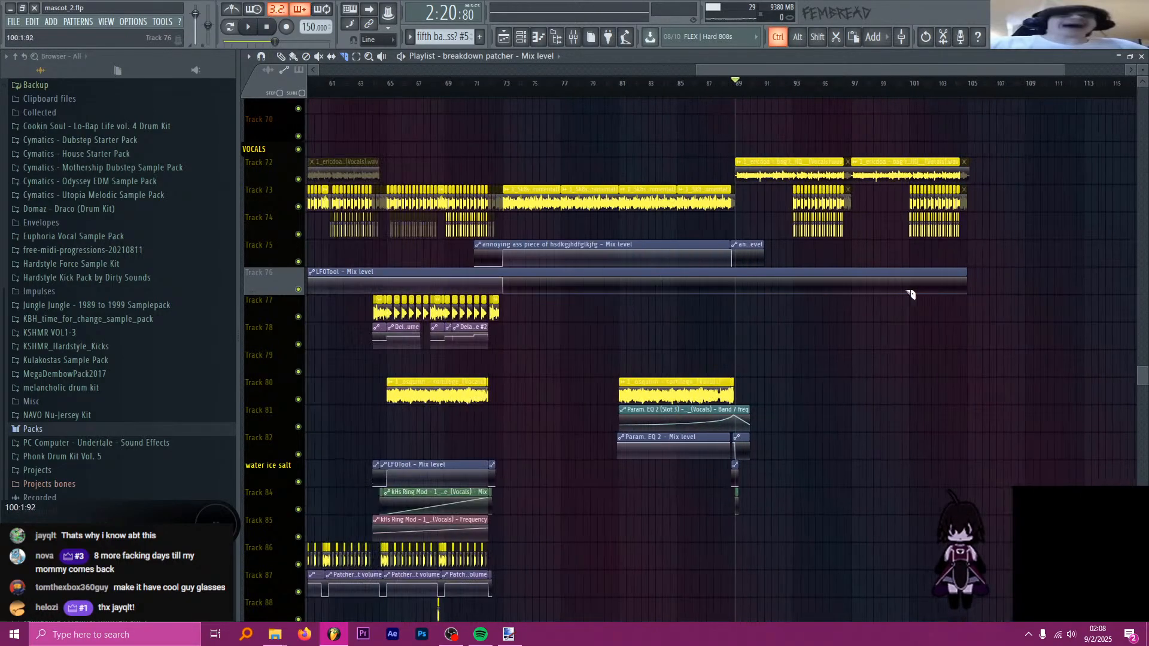
scroll(903, 290, up, 4)
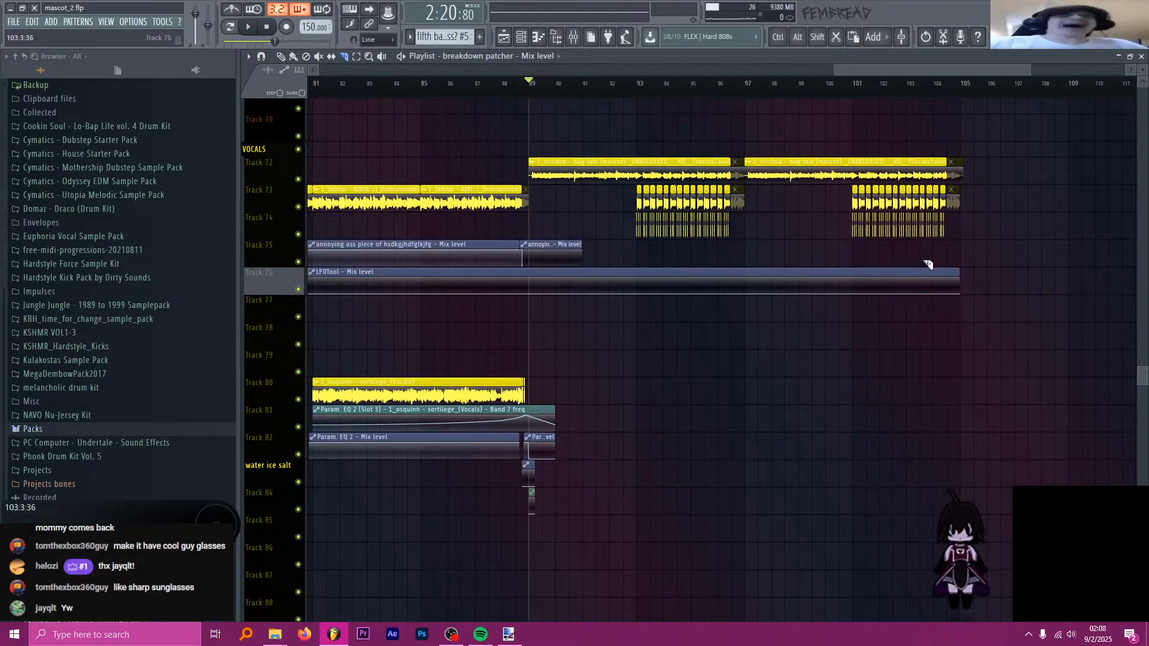
click(968, 85)
scroll(795, 217, down, 4)
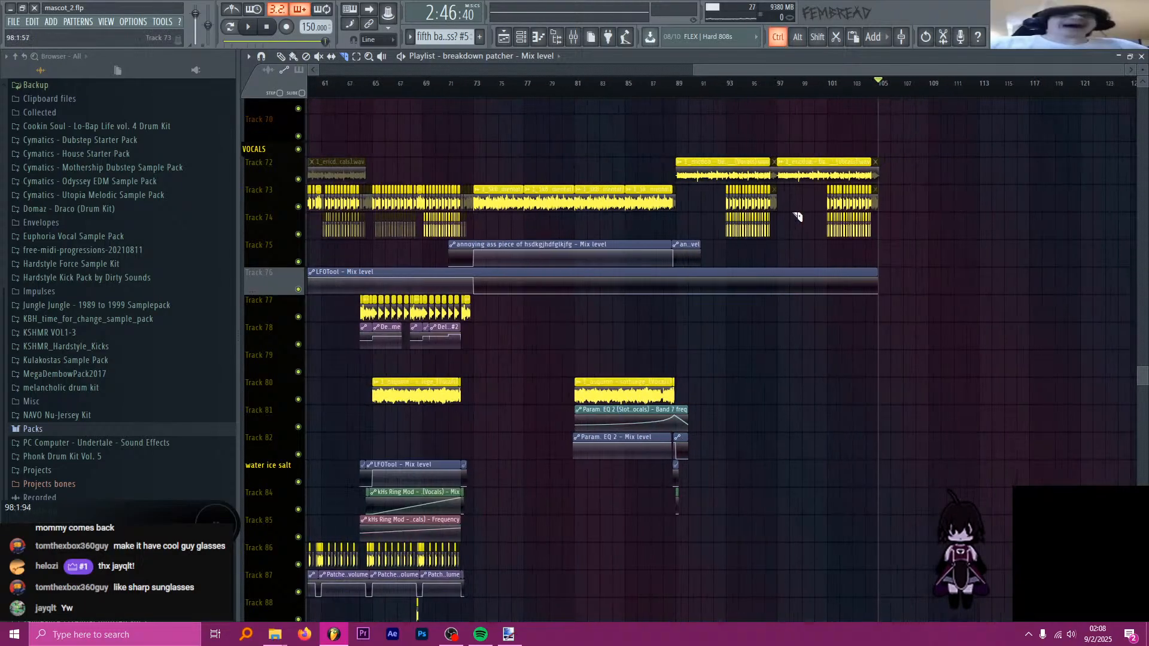
- Slice the muted Balance volume automation clips on Tracks 63 and 67 at bar 105 and remove their short part before it
scroll(1083, 290, up, 3)
scroll(1096, 295, up, 2)
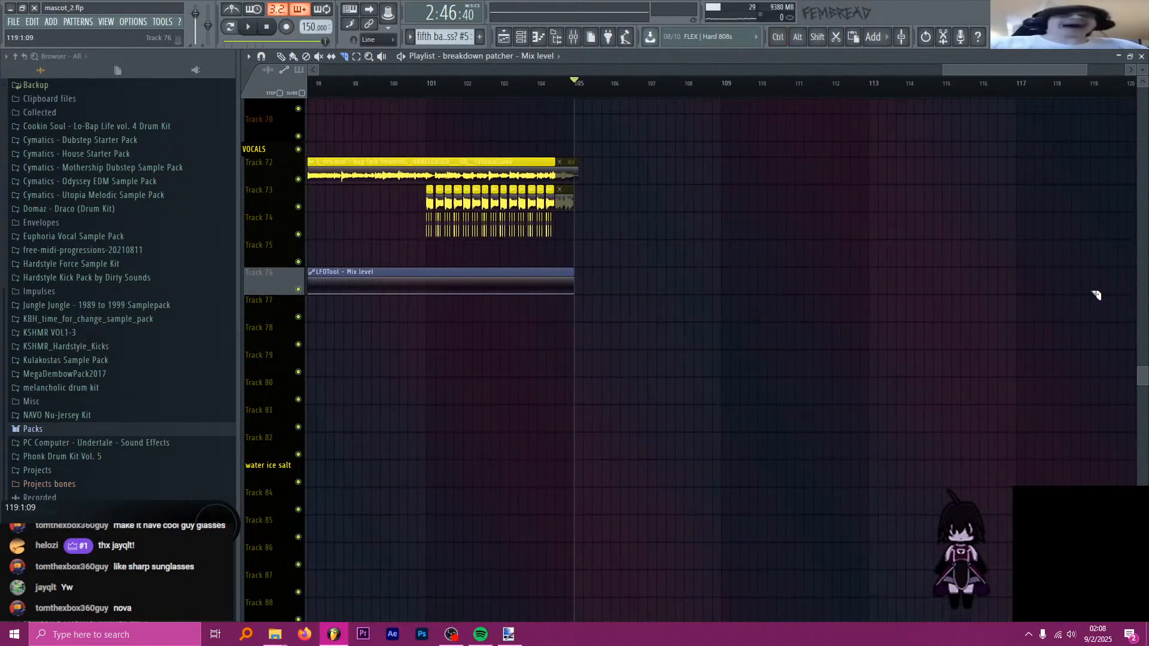
scroll(957, 274, up, 5)
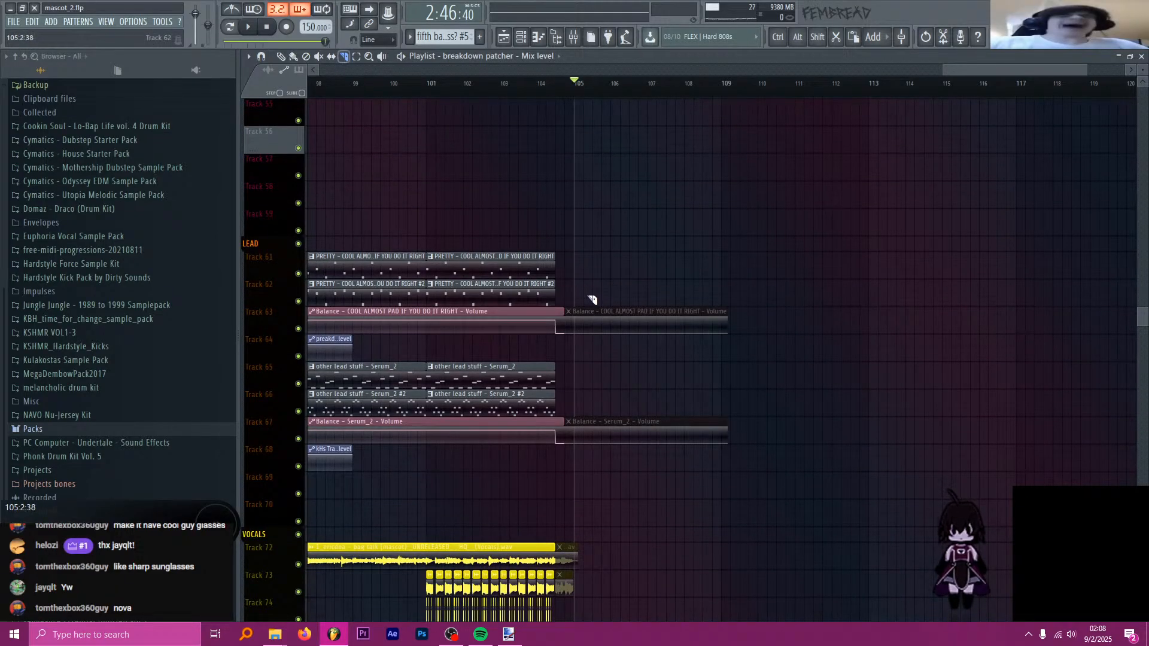
drag(587, 278, 584, 450)
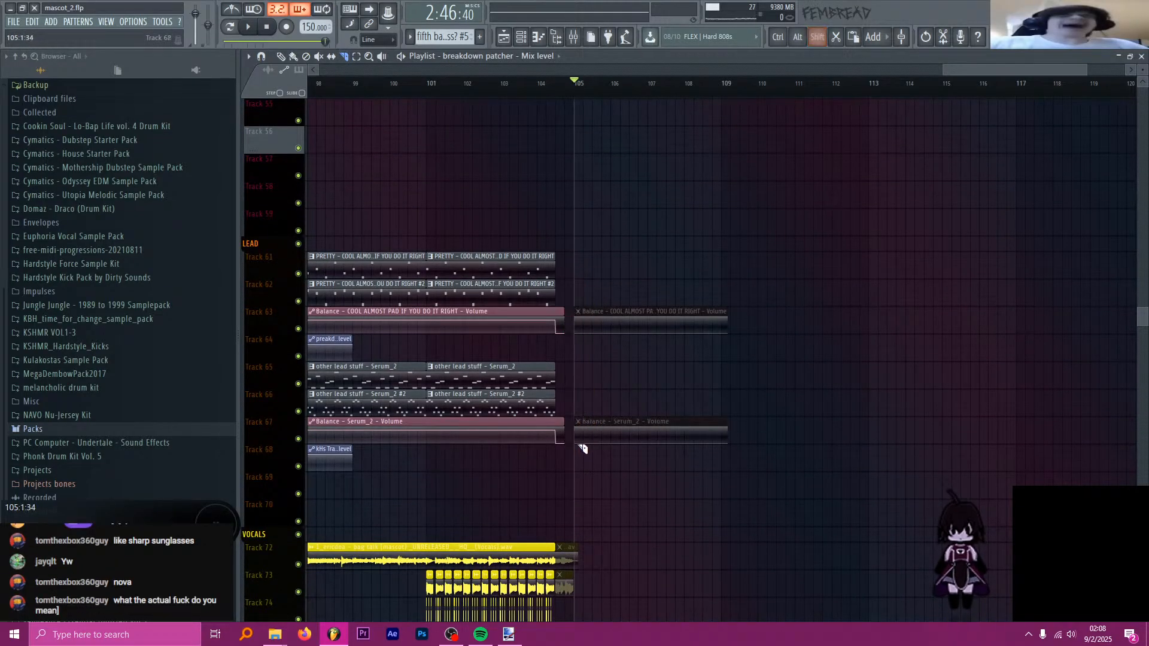
scroll(620, 358, up, 3)
- Examine the GLOBALS, drum and BASS tracks around bar 105, where the existing clips end
scroll(619, 358, up, 10)
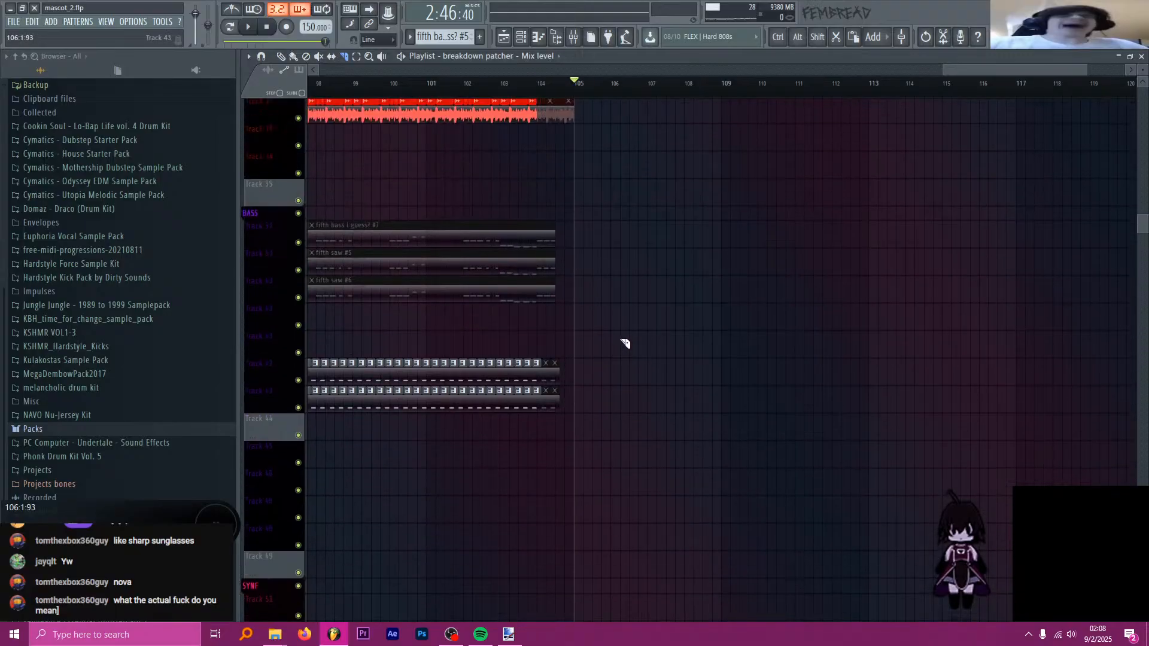
scroll(642, 324, up, 8)
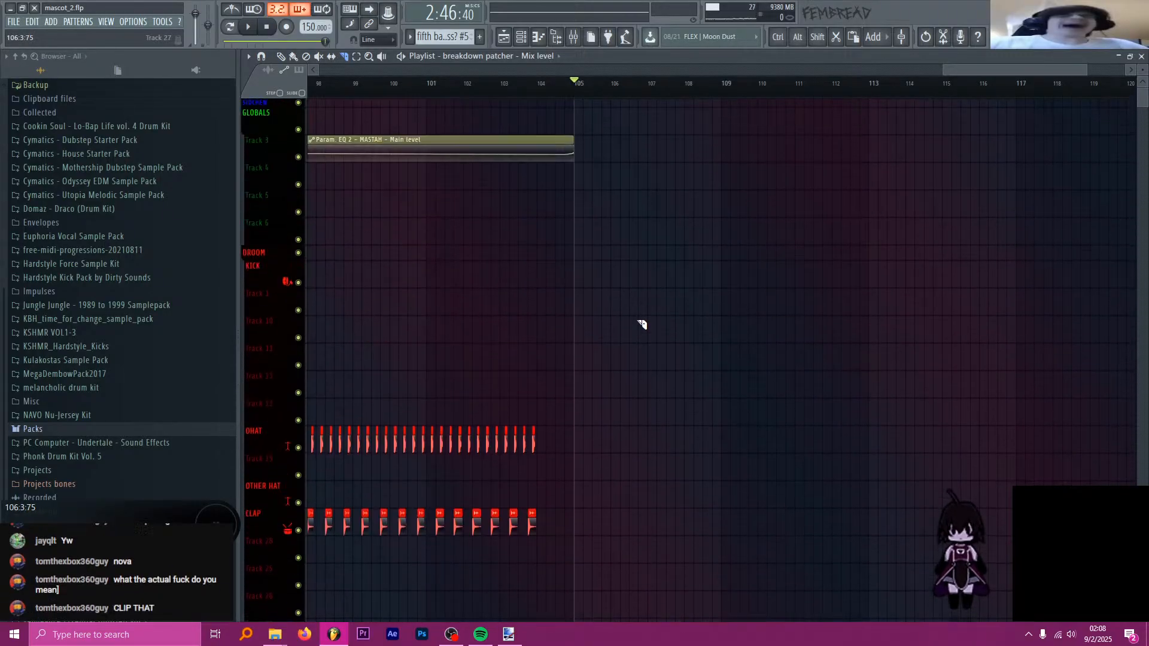
ctrl+scroll(671, 308, down, 3)
ctrl+scroll(971, 304, up, 3)
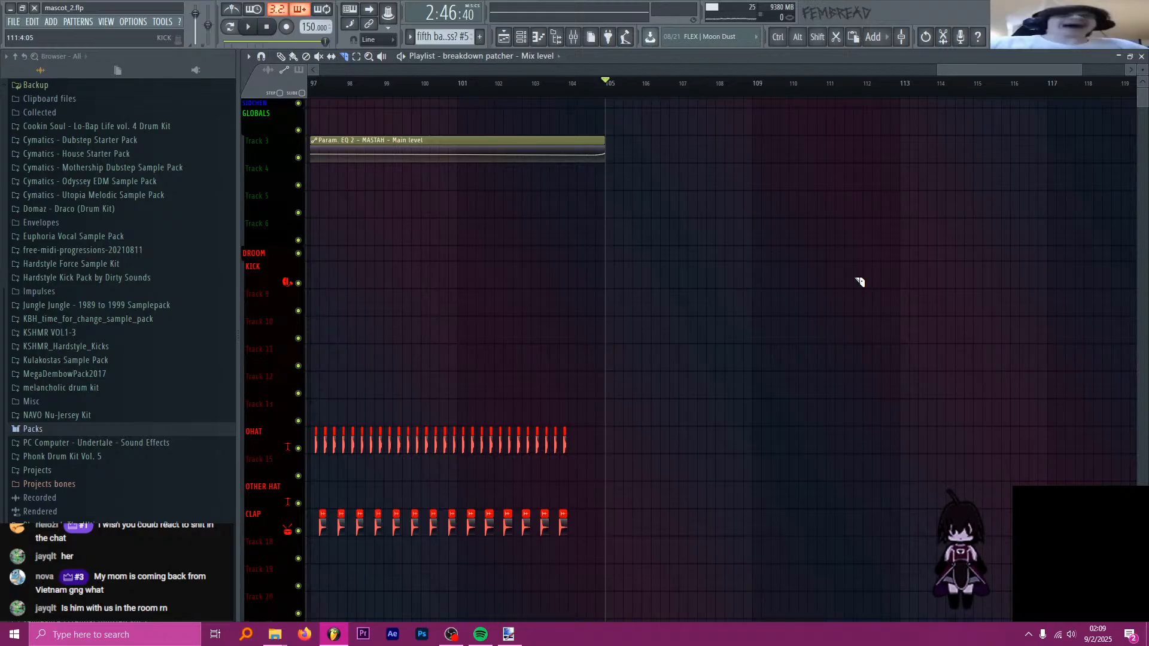
ctrl+scroll(859, 281, down, 3)
scroll(856, 269, down, 8)
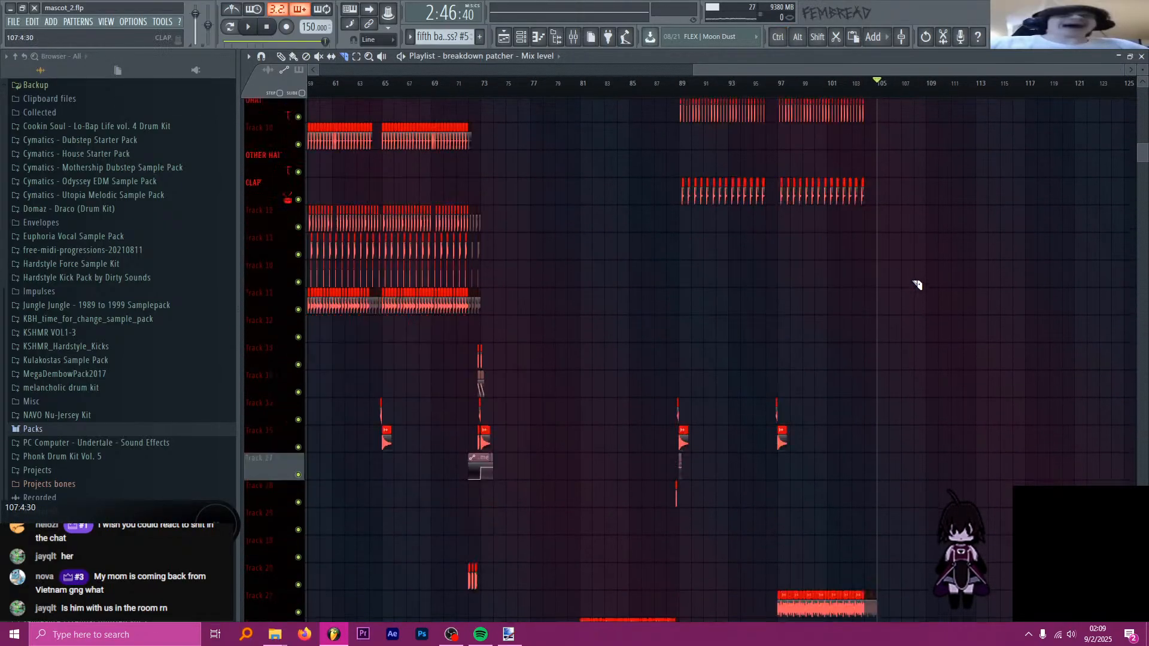
scroll(936, 281, down, 3)
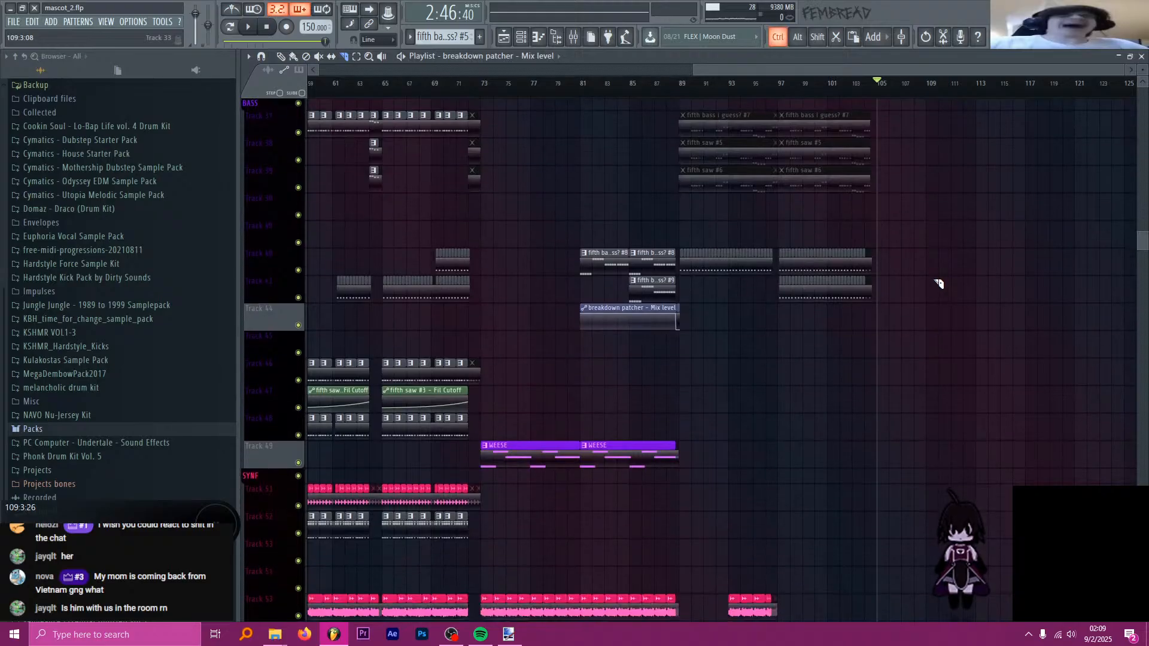
ctrl+scroll(956, 285, up, 6)
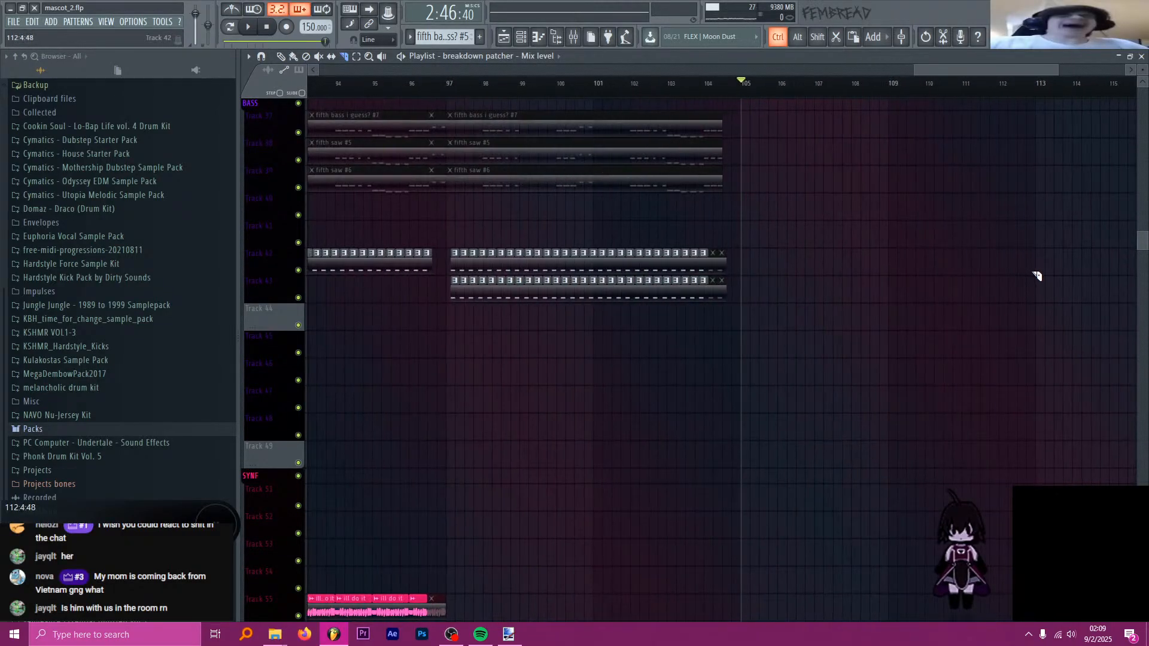
ctrl+scroll(727, 245, down, 2)
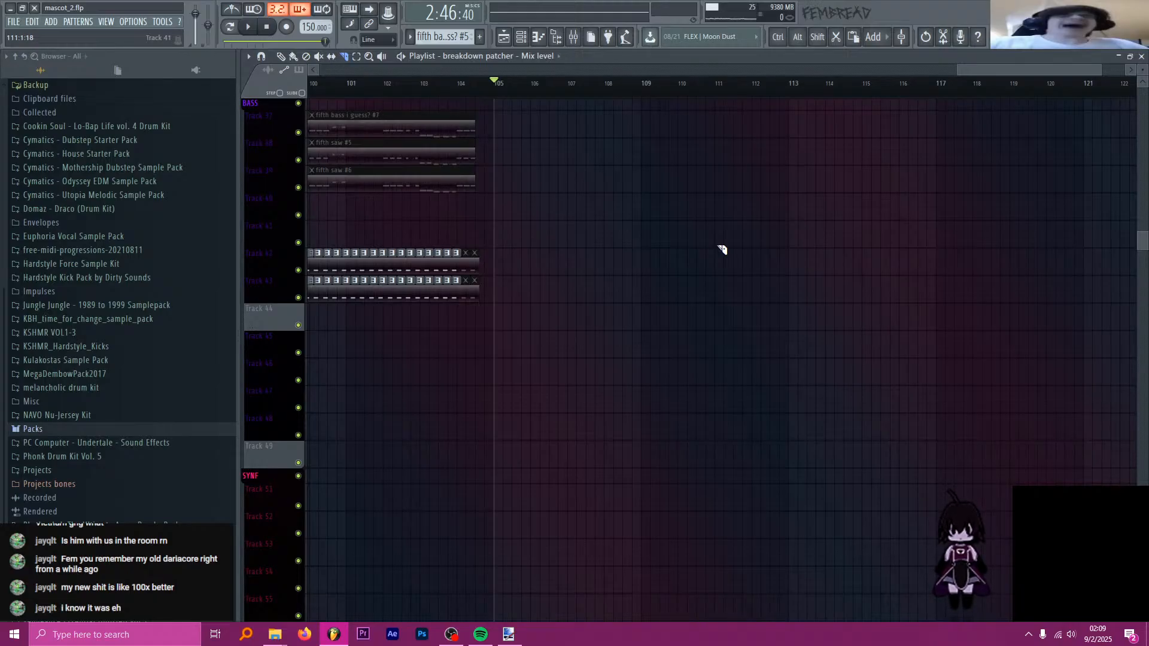
- Survey the full arrangement from the intro to bar 105 across the BASS and drum tracks
scroll(722, 251, down, 5)
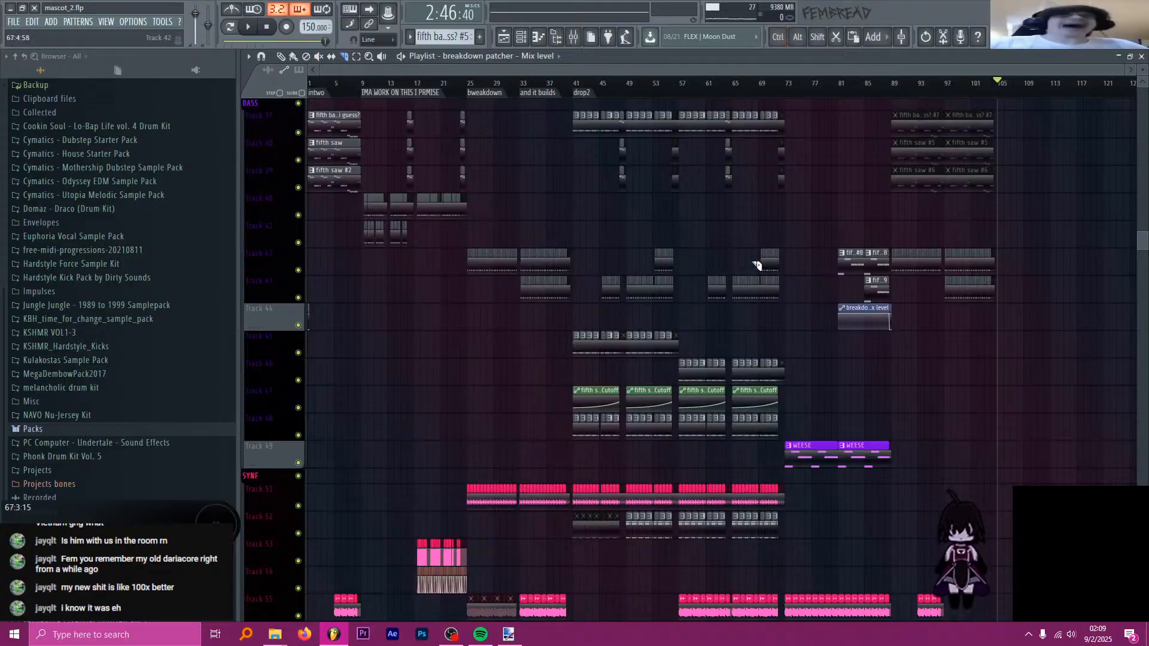
scroll(560, 267, up, 3)
scroll(560, 268, up, 6)
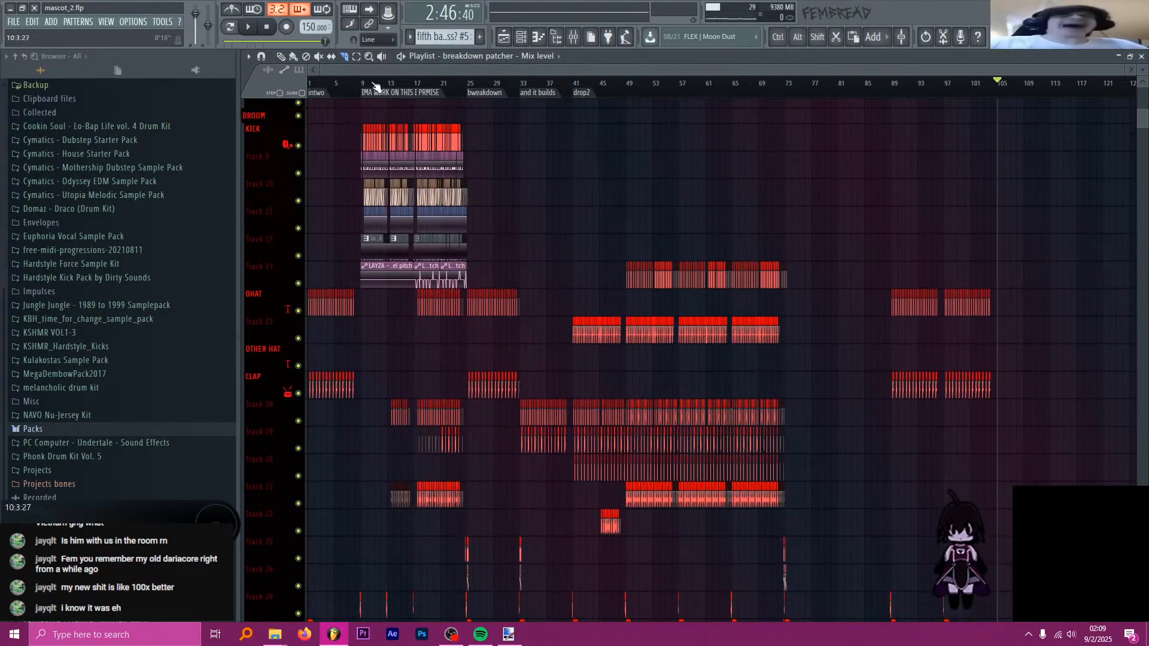
scroll(826, 249, up, 2)
scroll(820, 240, down, 3)
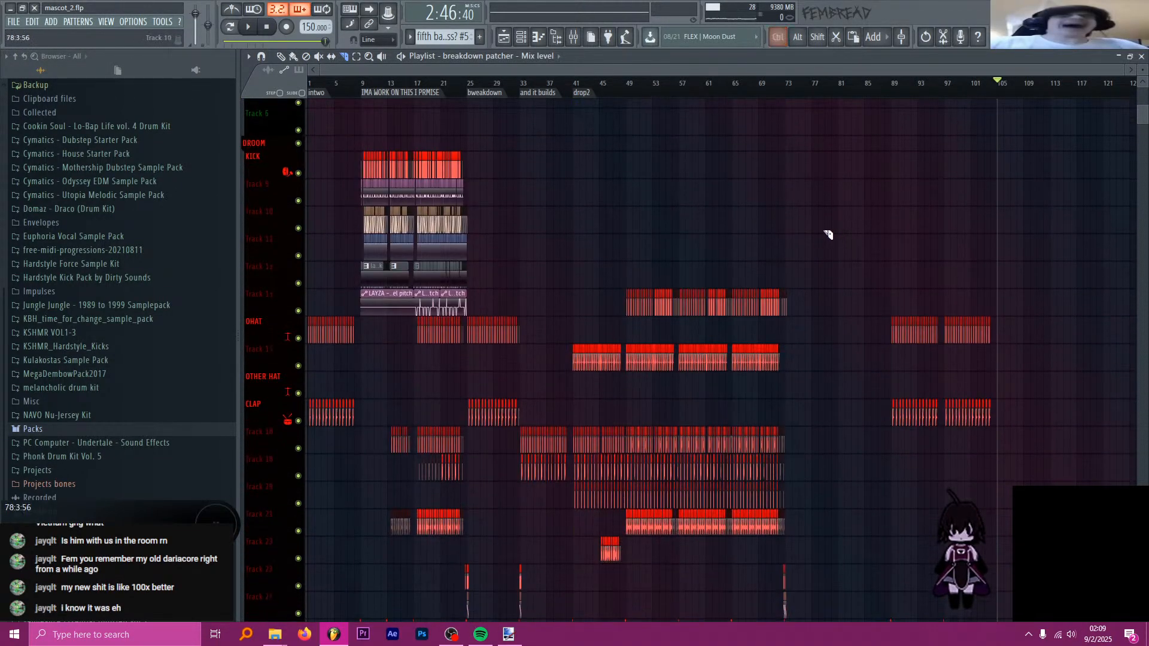
scroll(814, 231, down, 5)
scroll(805, 239, up, 6)
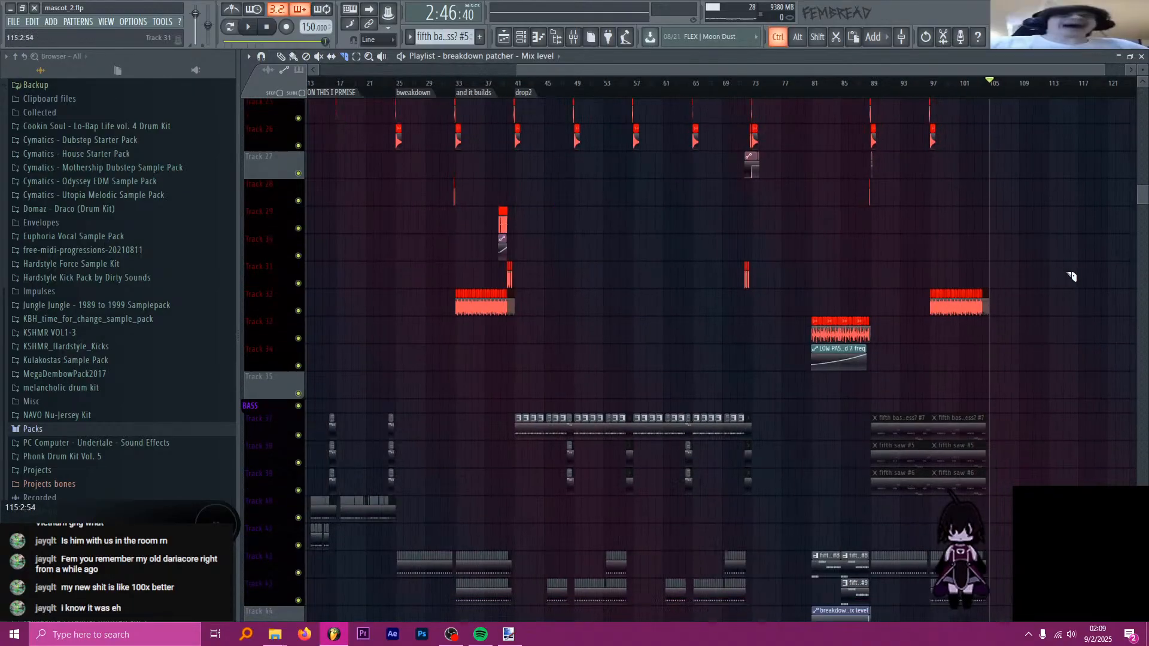
scroll(1068, 282, up, 1)
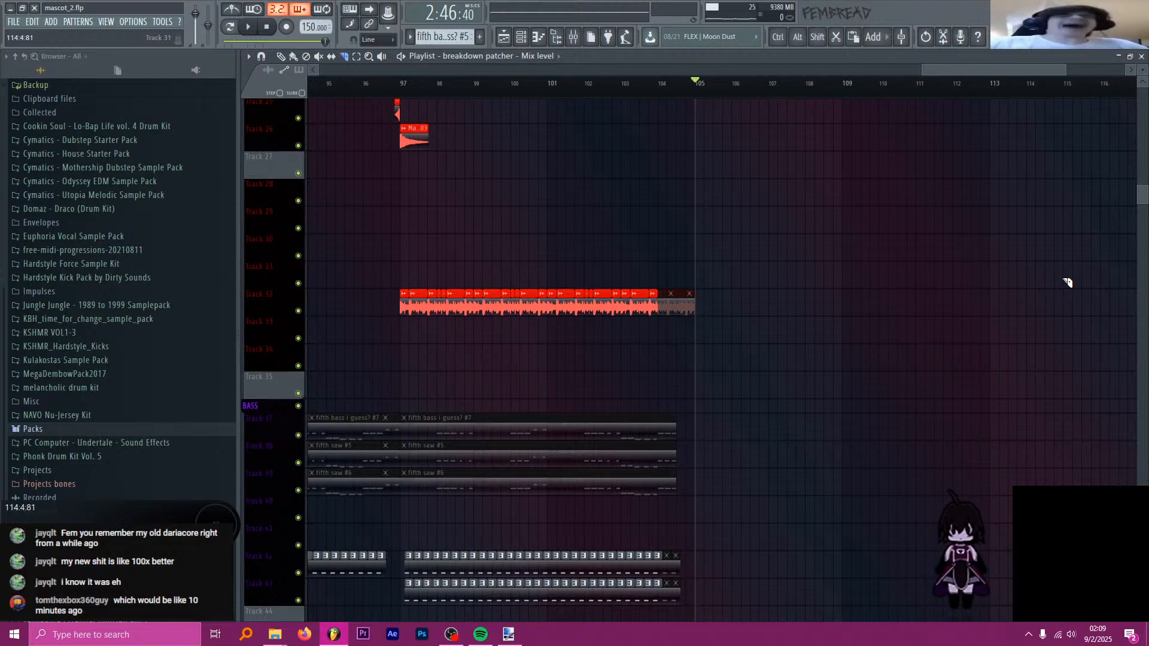
scroll(1049, 292, down, 3)
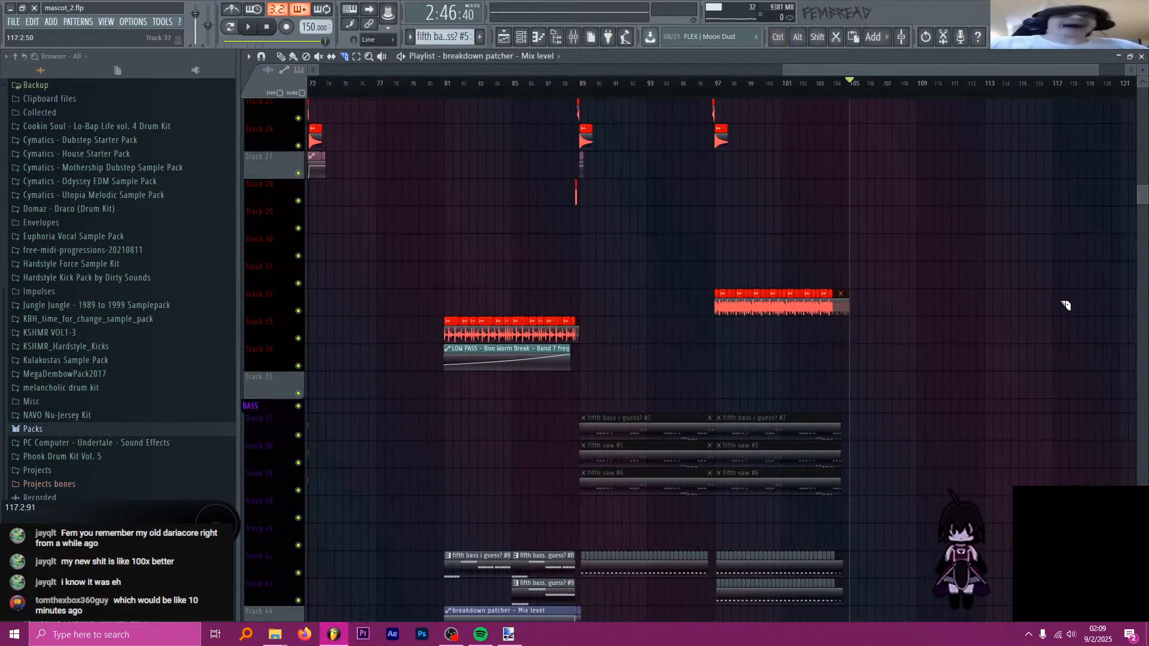
scroll(1076, 312, up, 3)
scroll(718, 321, up, 3)
scroll(640, 291, down, 2)
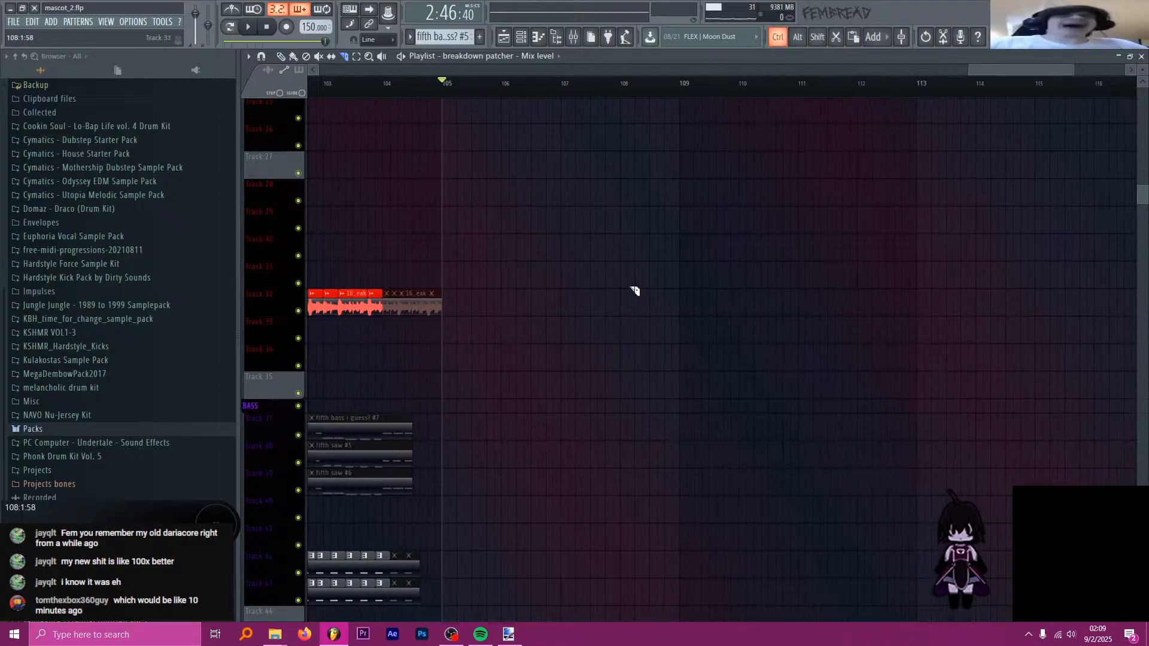
scroll(808, 309, up, 3)
scroll(694, 296, down, 3)
scroll(687, 294, down, 5)
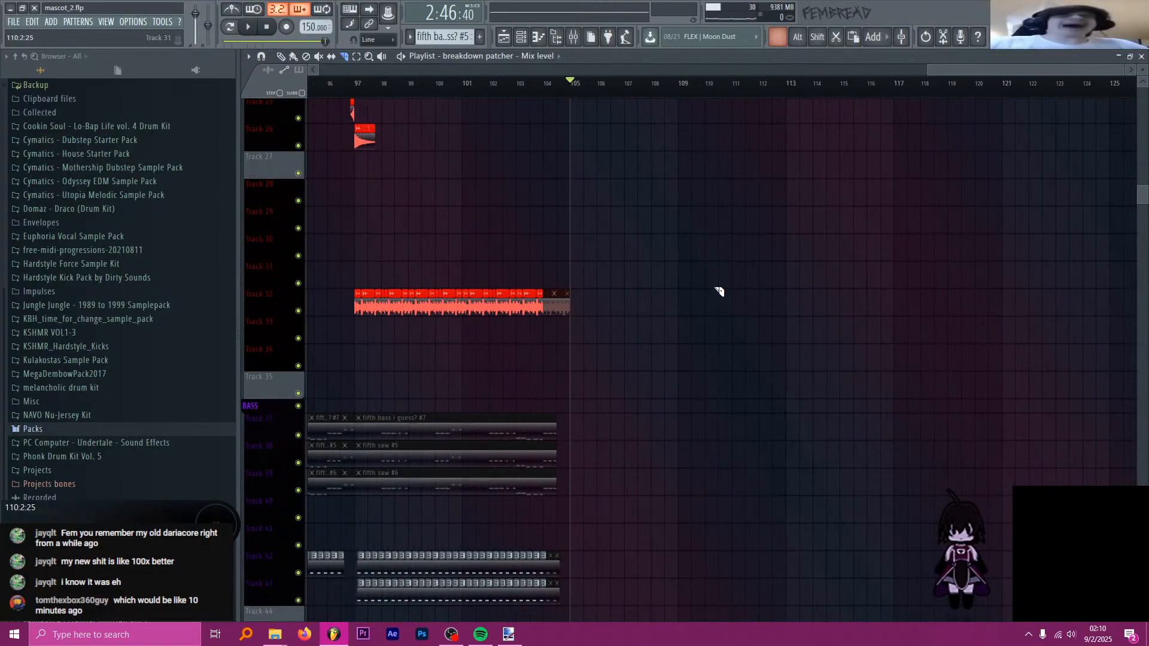
scroll(1041, 353, up, 4)
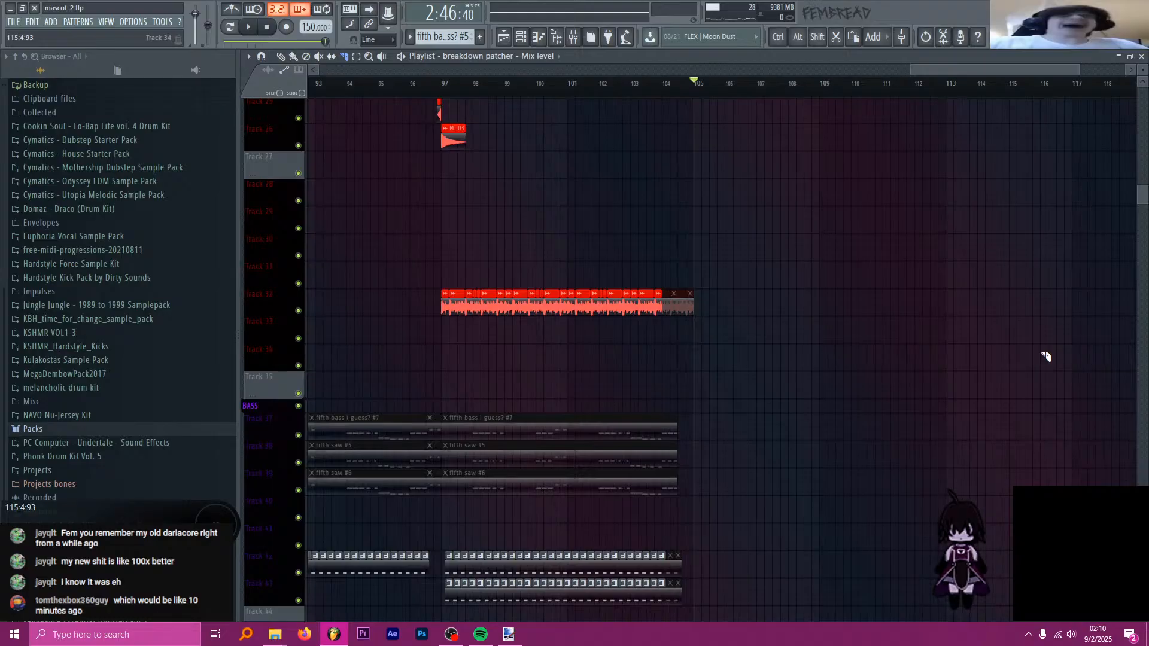
drag(944, 70, 981, 72)
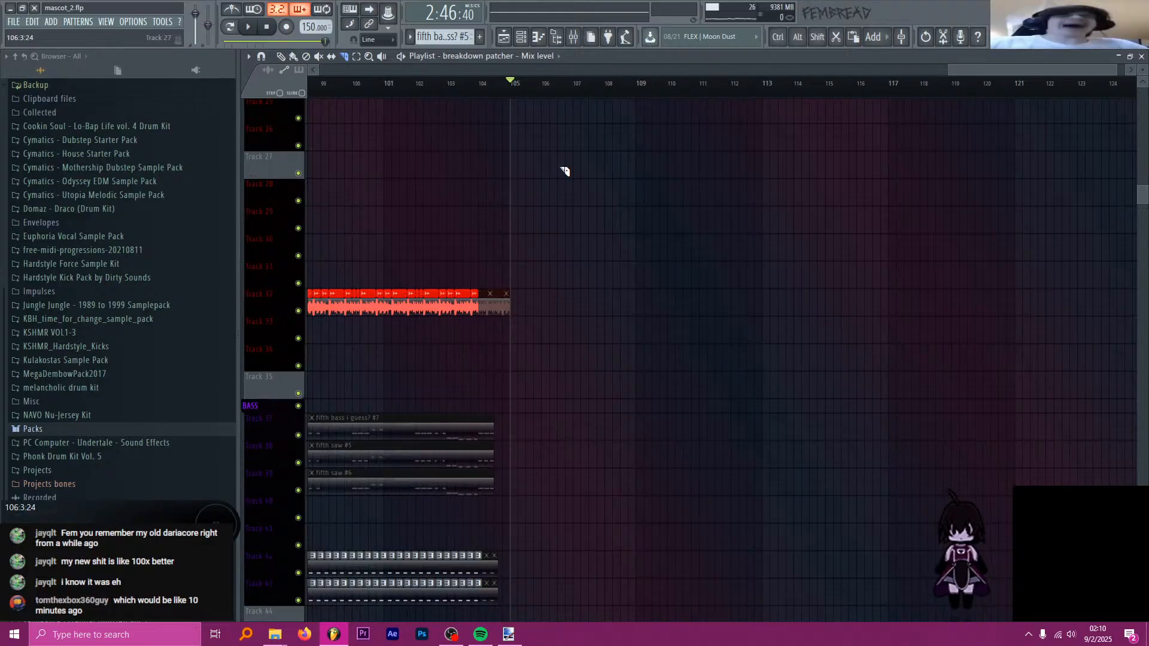
- Check the GLOBALS and drum tracks up to bar 105 and save the mascot_2 project
scroll(566, 167, up, 10)
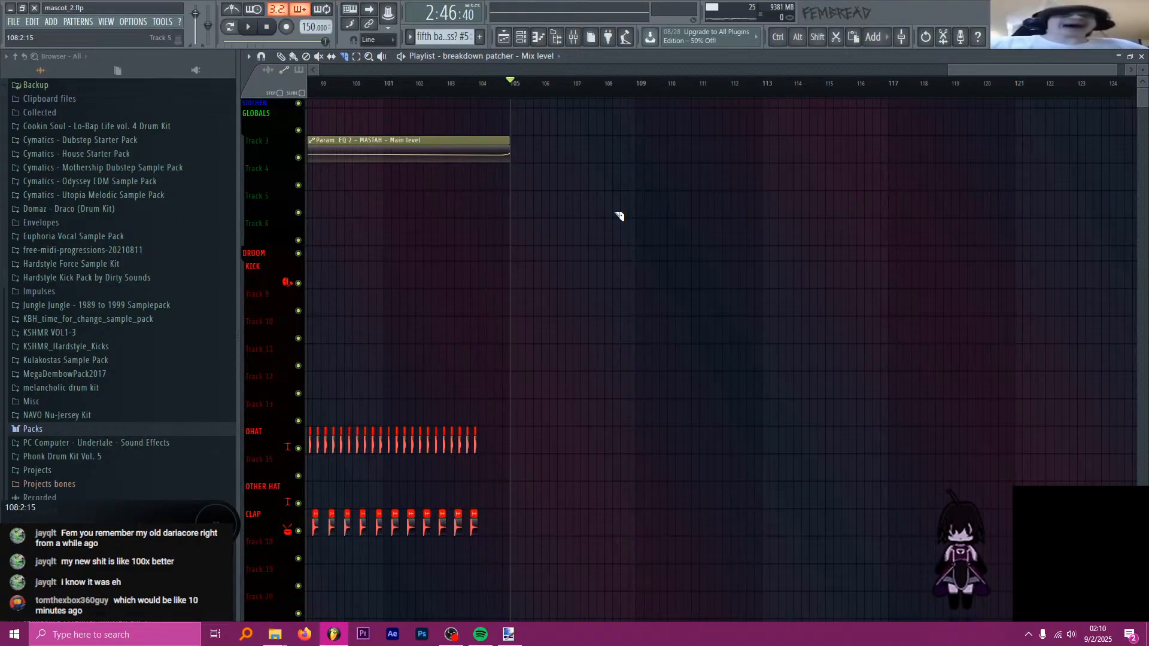
scroll(615, 214, down, 3)
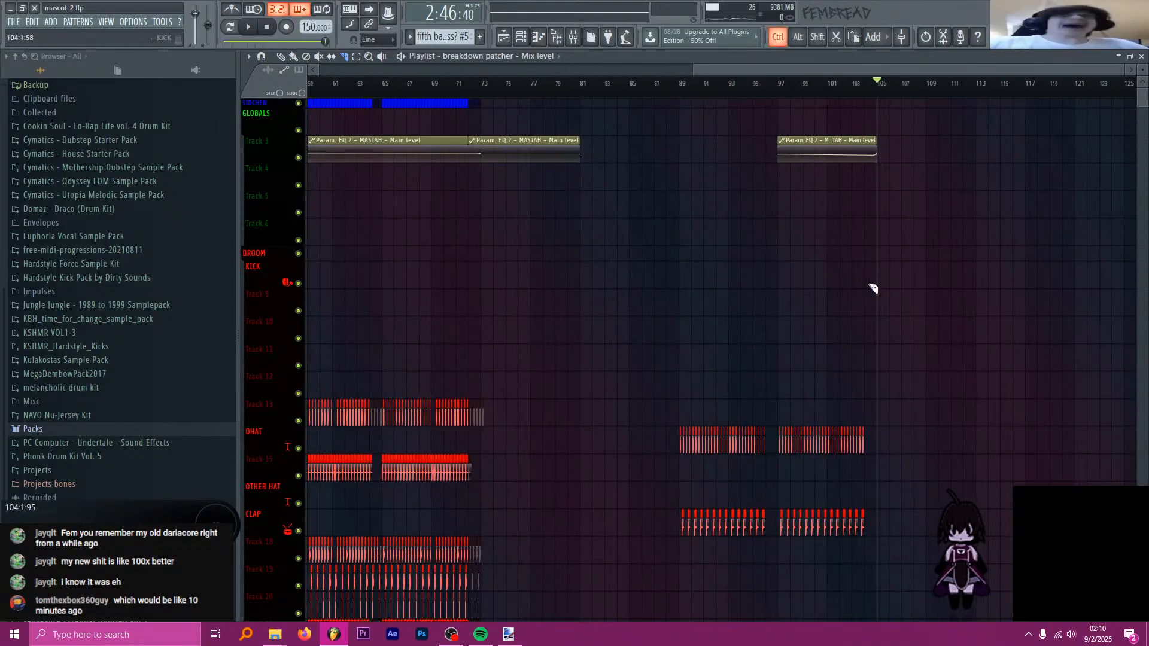
scroll(877, 289, up, 2)
key(ctrl+s)
scroll(878, 308, down, 9)
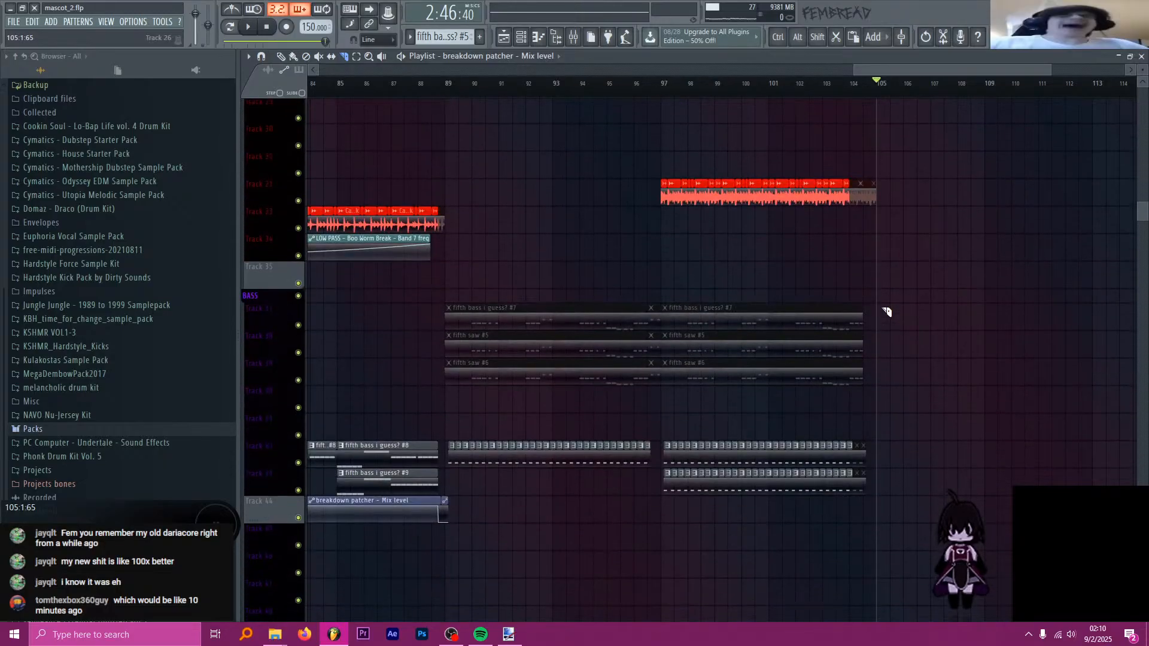
scroll(887, 313, down, 2)
scroll(1005, 297, up, 4)
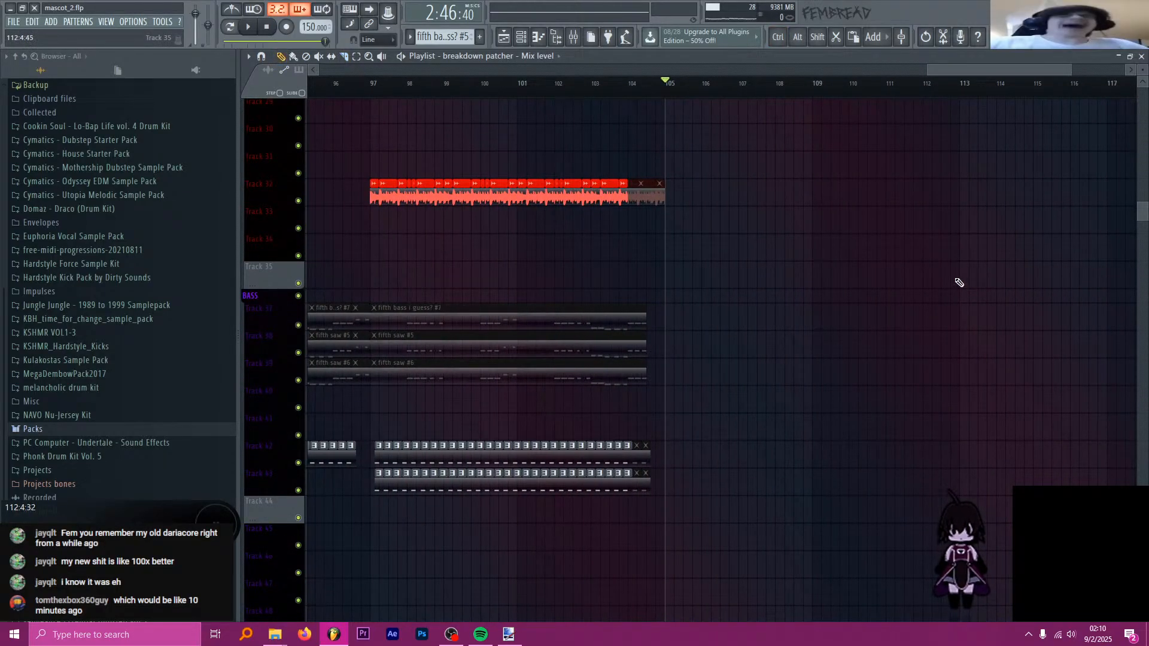
scroll(864, 261, up, 1)
scroll(864, 261, up, 2)
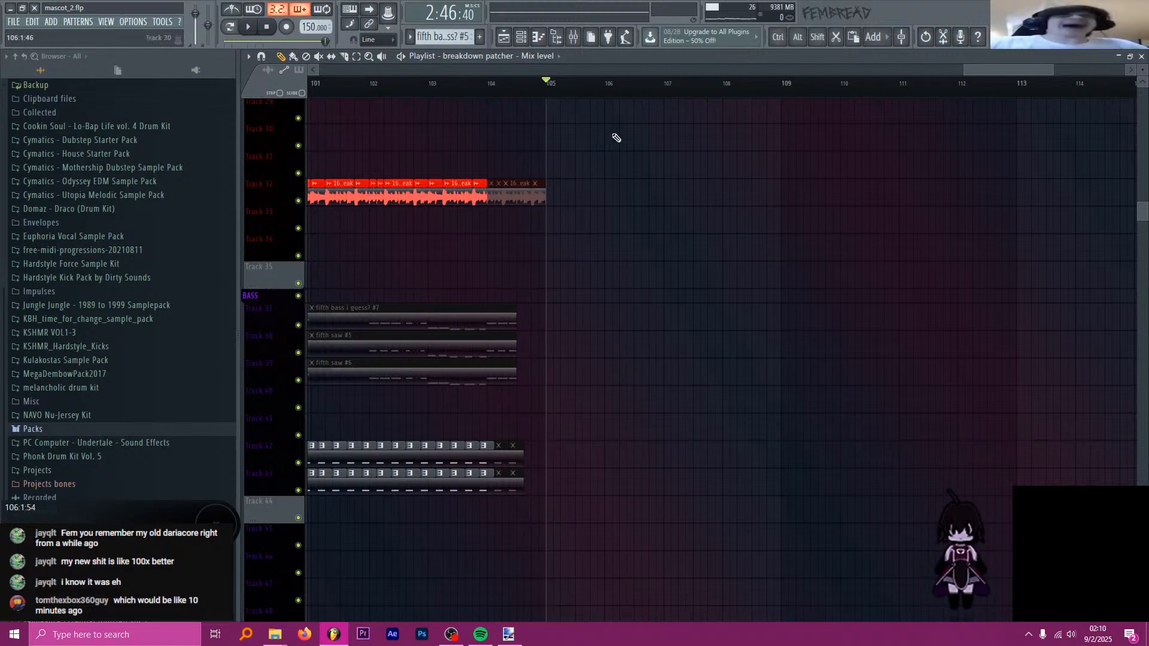
scroll(652, 218, up, 1)
scroll(653, 218, up, 4)
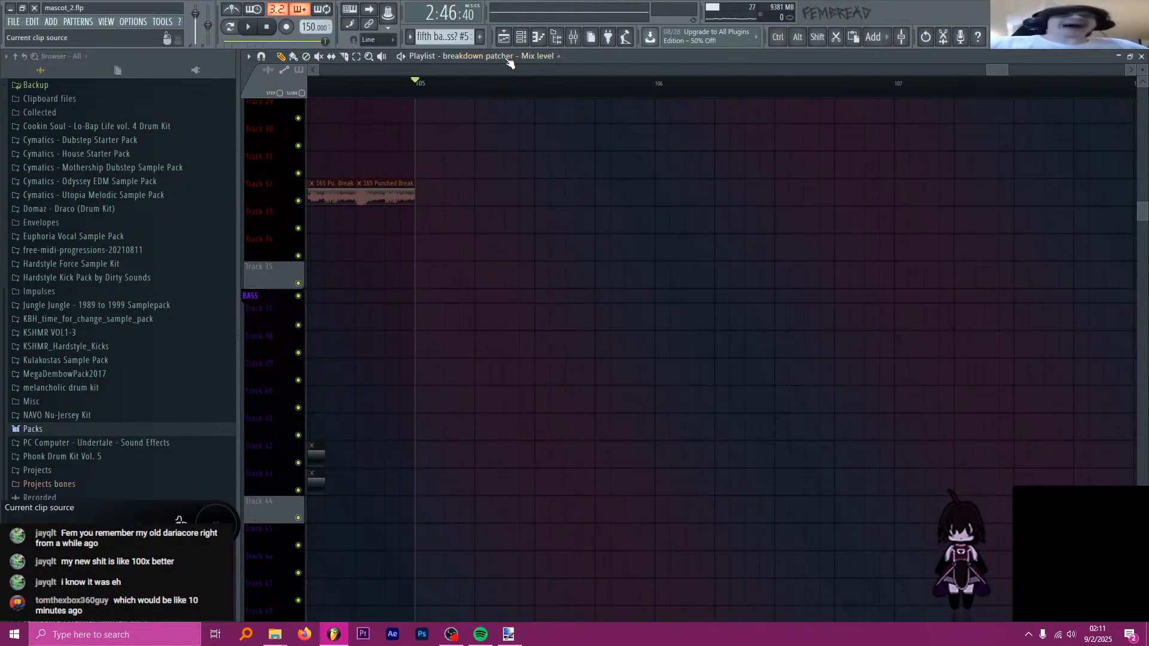
- Open the piano roll briefly and close it again to return to the playlist at bar 105
click(521, 37)
click(521, 38)
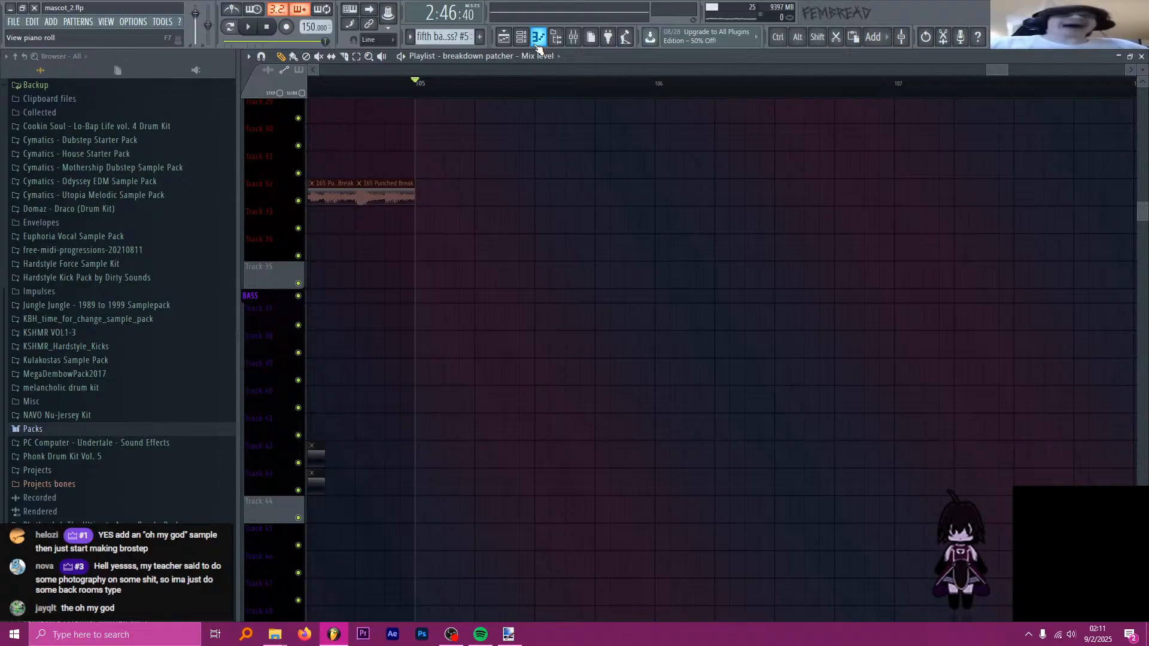
scroll(621, 174, up, 5)
scroll(632, 212, down, 4)
scroll(632, 212, up, 3)
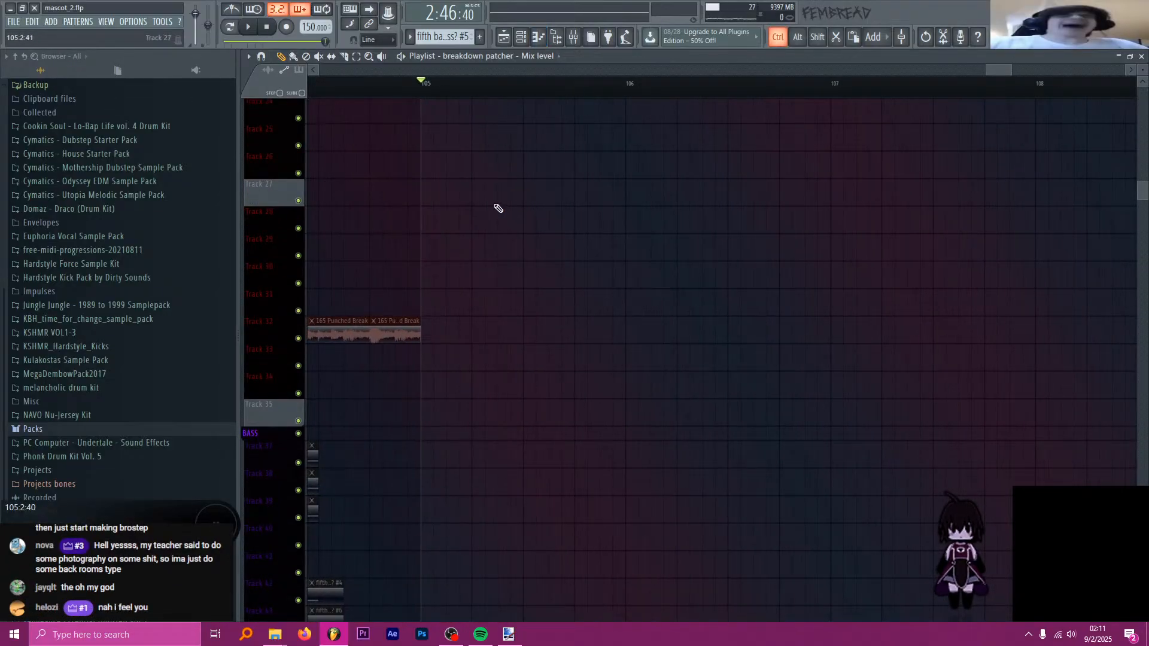
click(538, 36)
click(538, 37)
scroll(494, 206, down, 2)
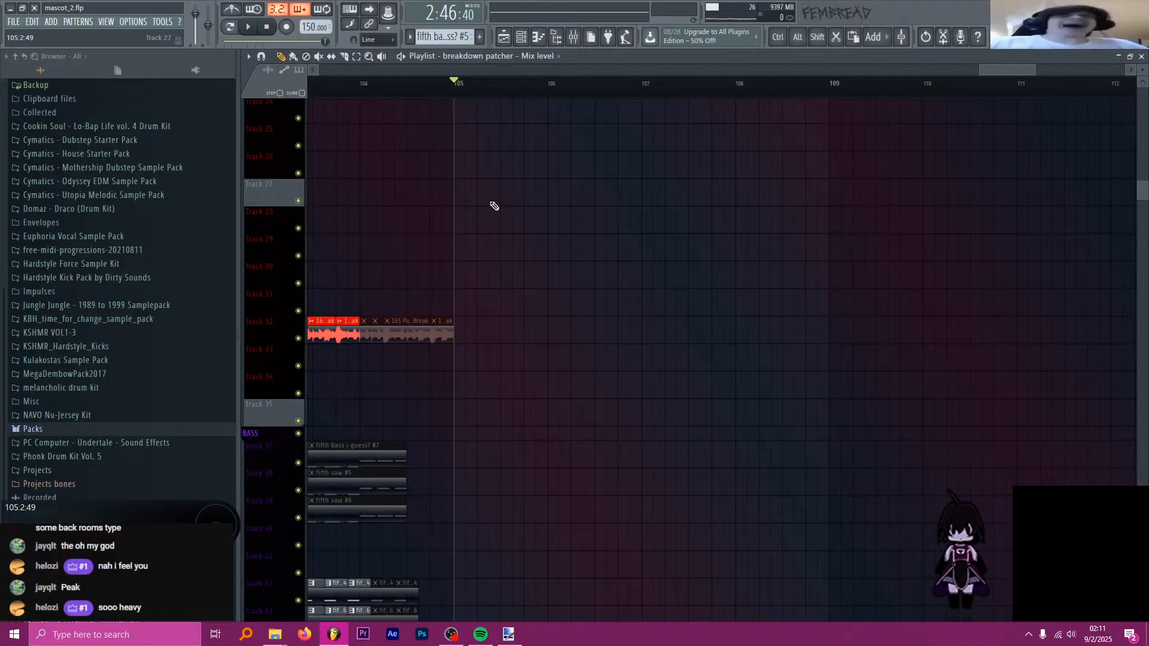
scroll(495, 206, up, 10)
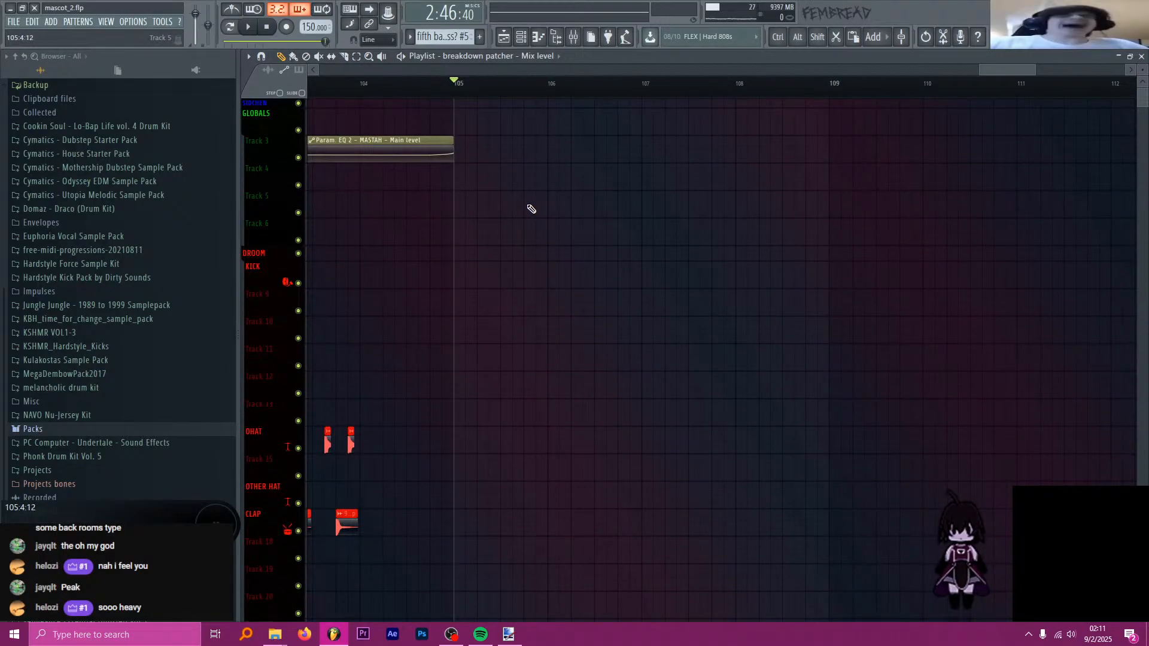
scroll(532, 209, down, 9)
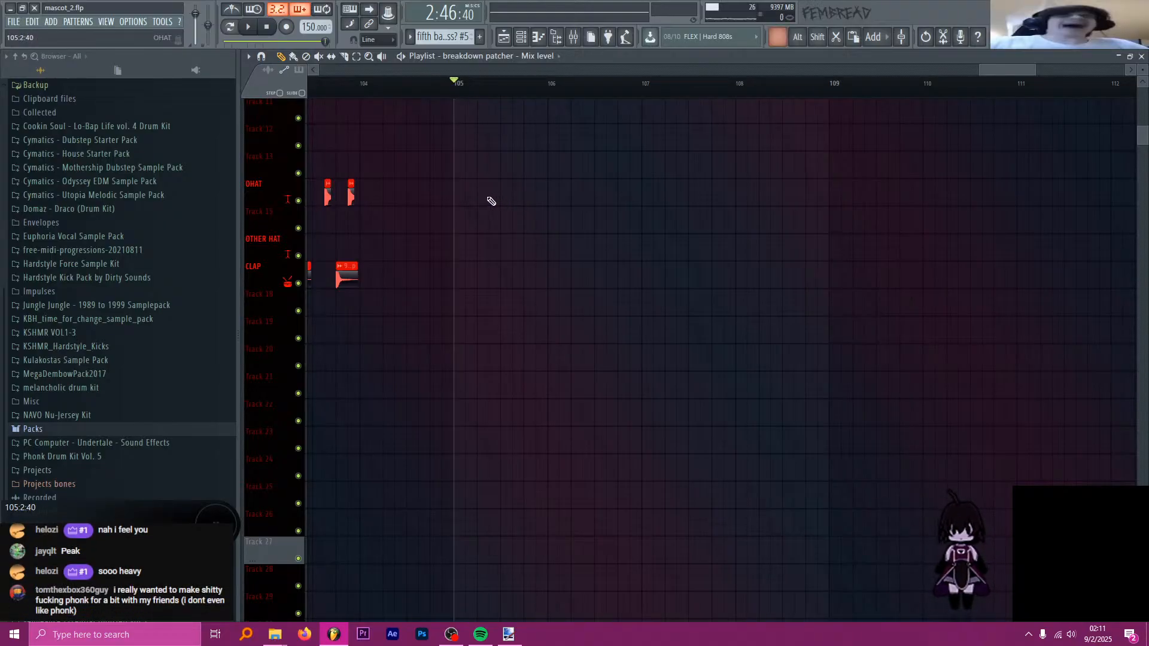
- Compare the drum tracks in the earlier sections with the empty space after bar 105
scroll(491, 202, down, 2)
scroll(492, 201, down, 2)
scroll(844, 227, up, 3)
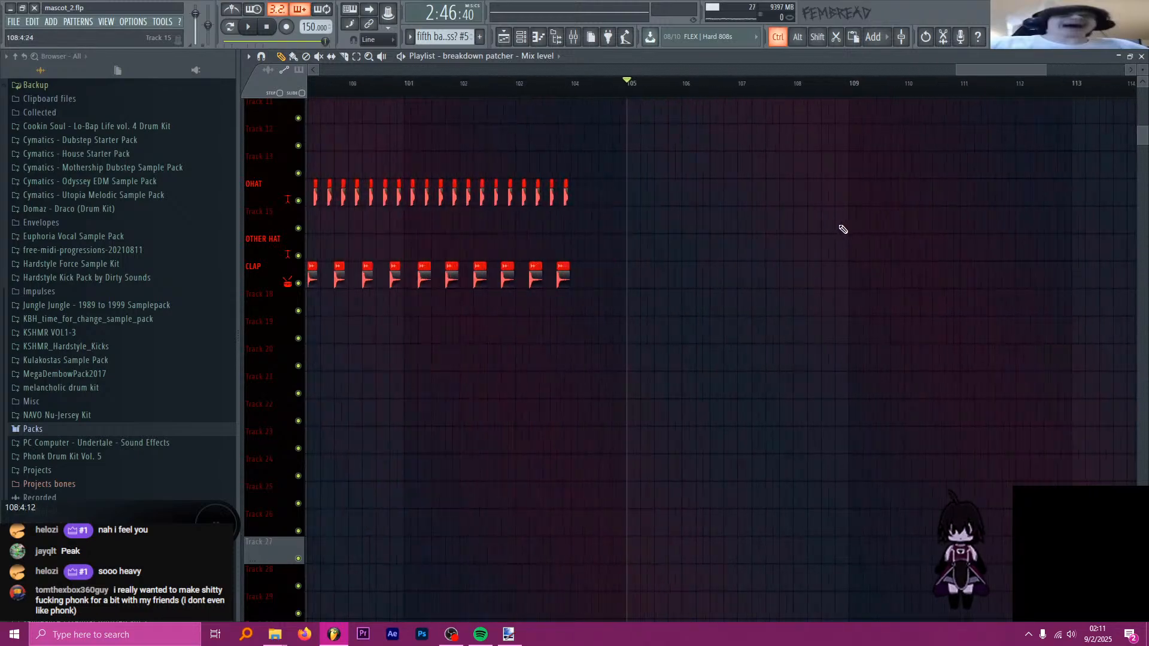
scroll(688, 228, up, 2)
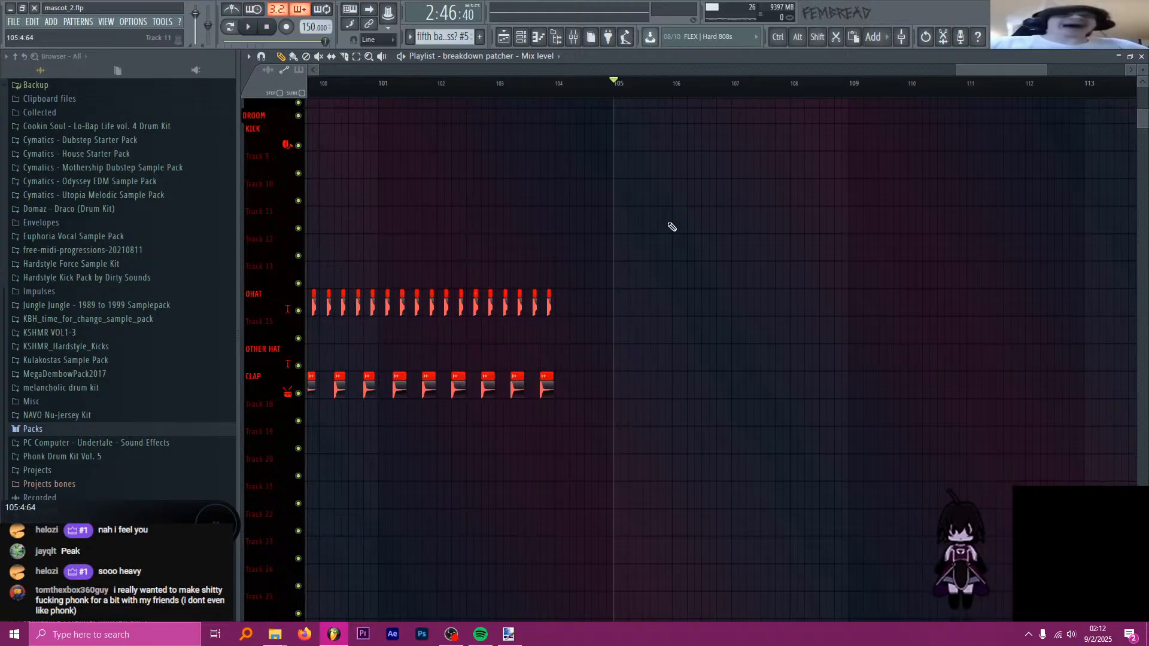
scroll(672, 227, up, 3)
scroll(672, 226, down, 7)
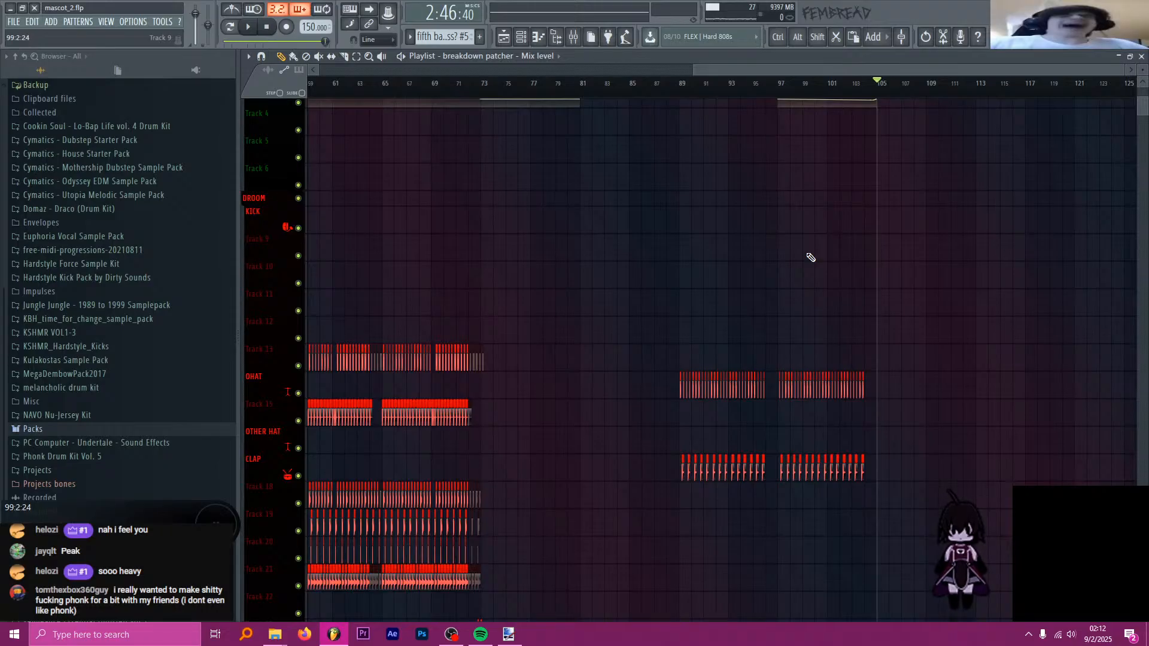
scroll(811, 257, down, 2)
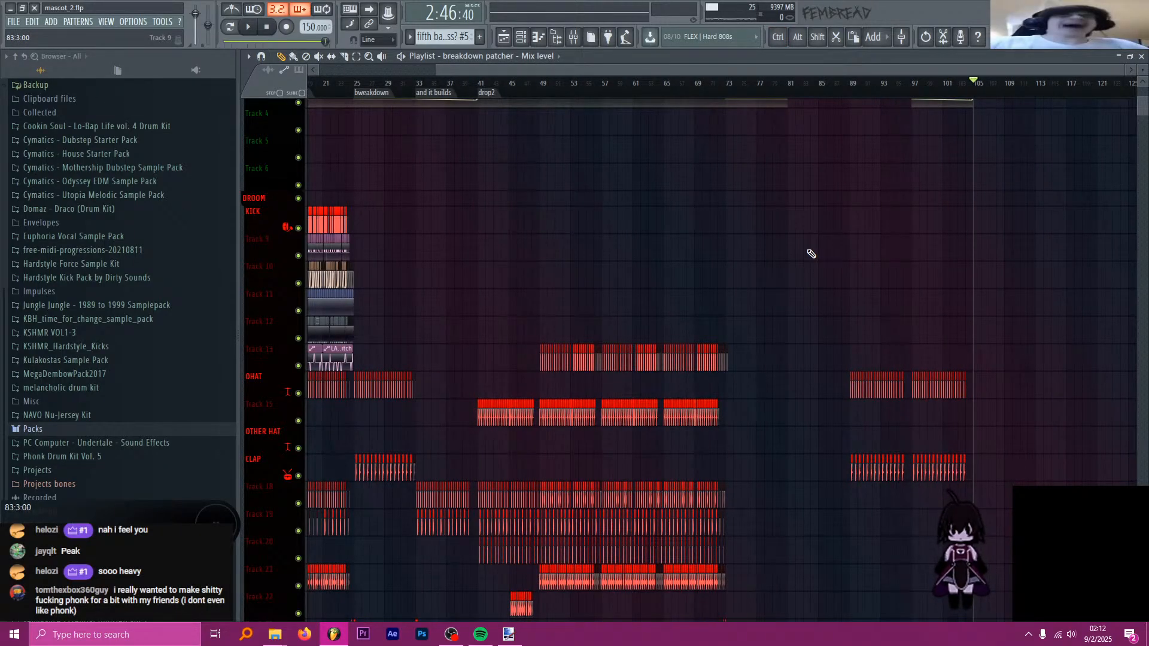
scroll(1006, 274, up, 2)
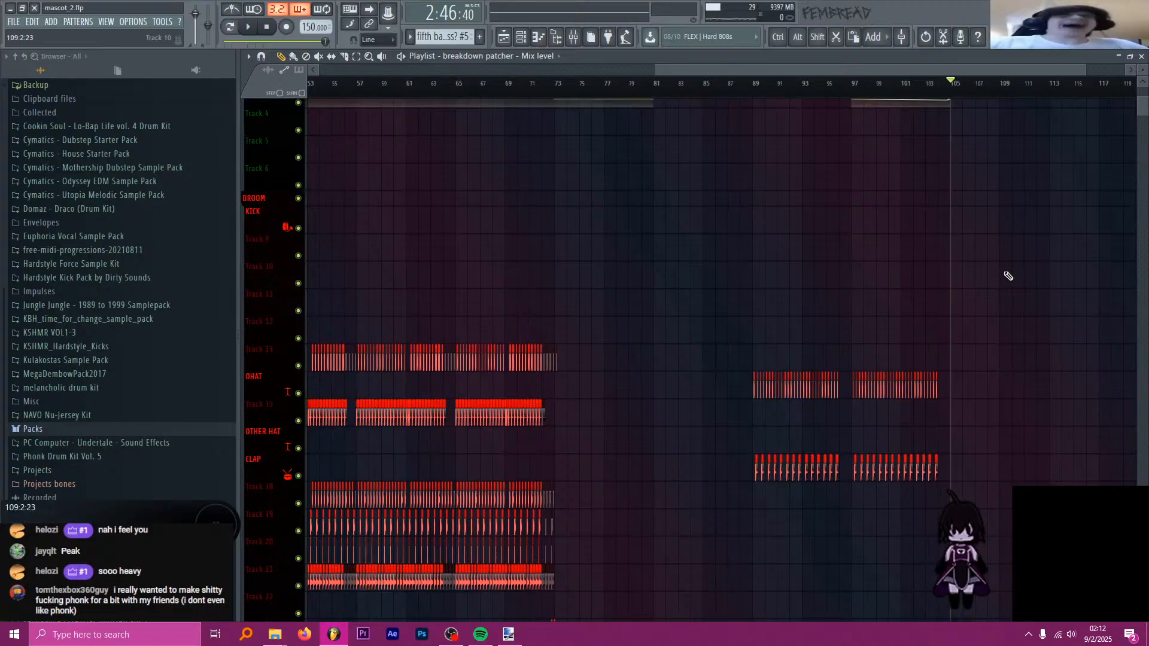
scroll(1008, 276, up, 3)
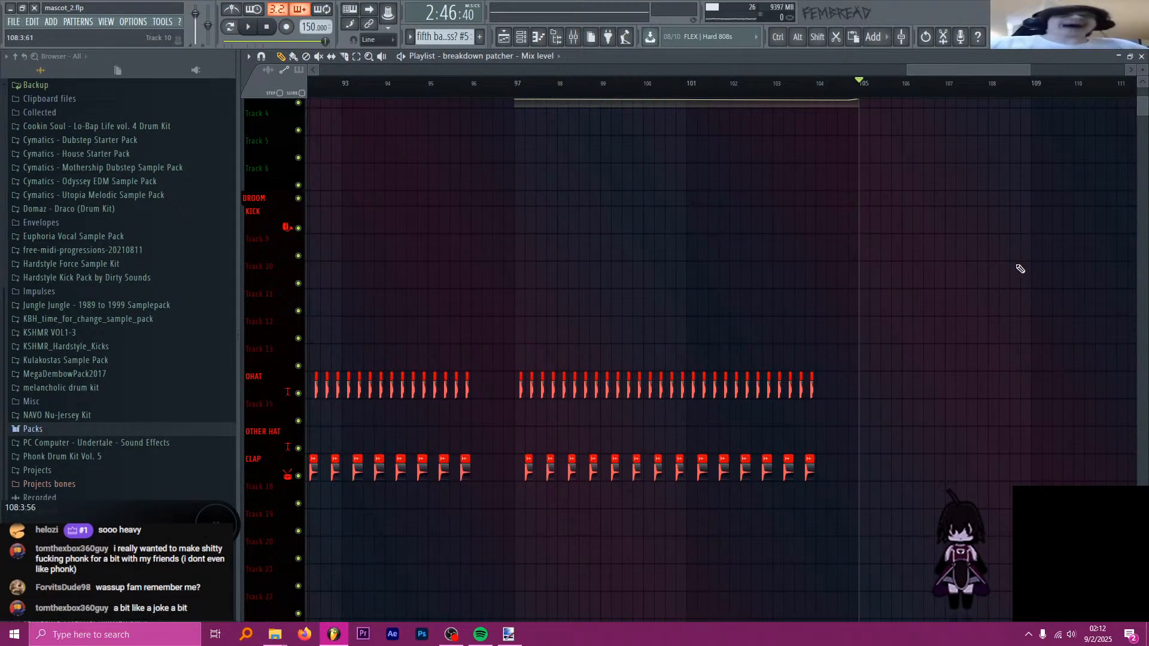
scroll(1005, 249, up, 2)
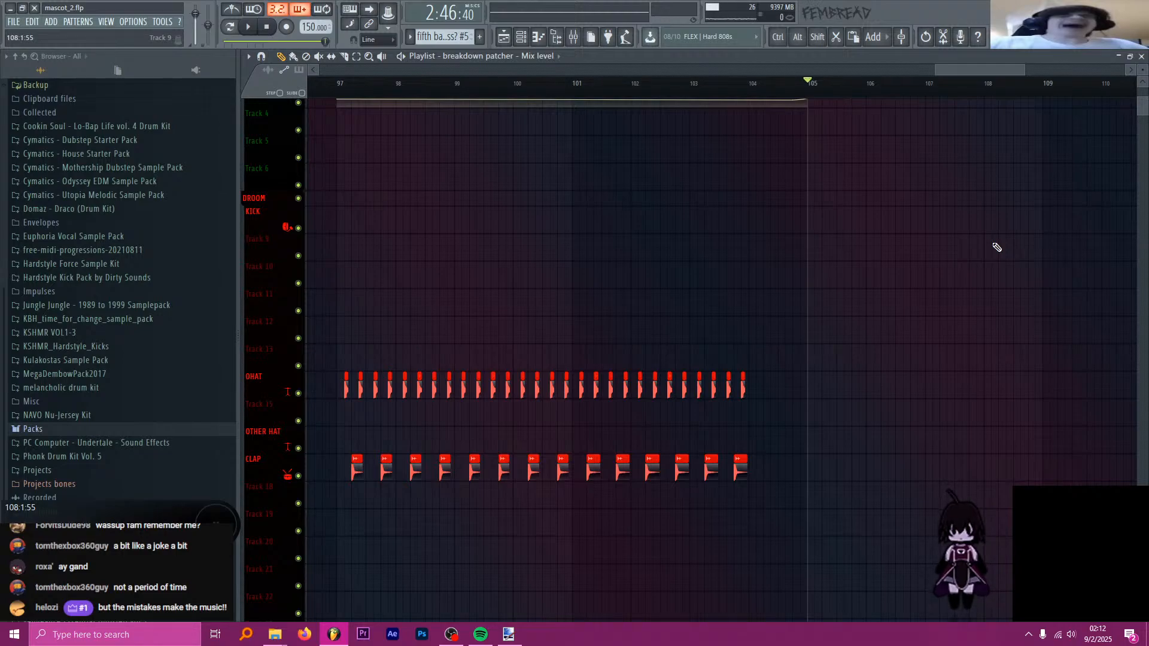
scroll(802, 144, right, 3)
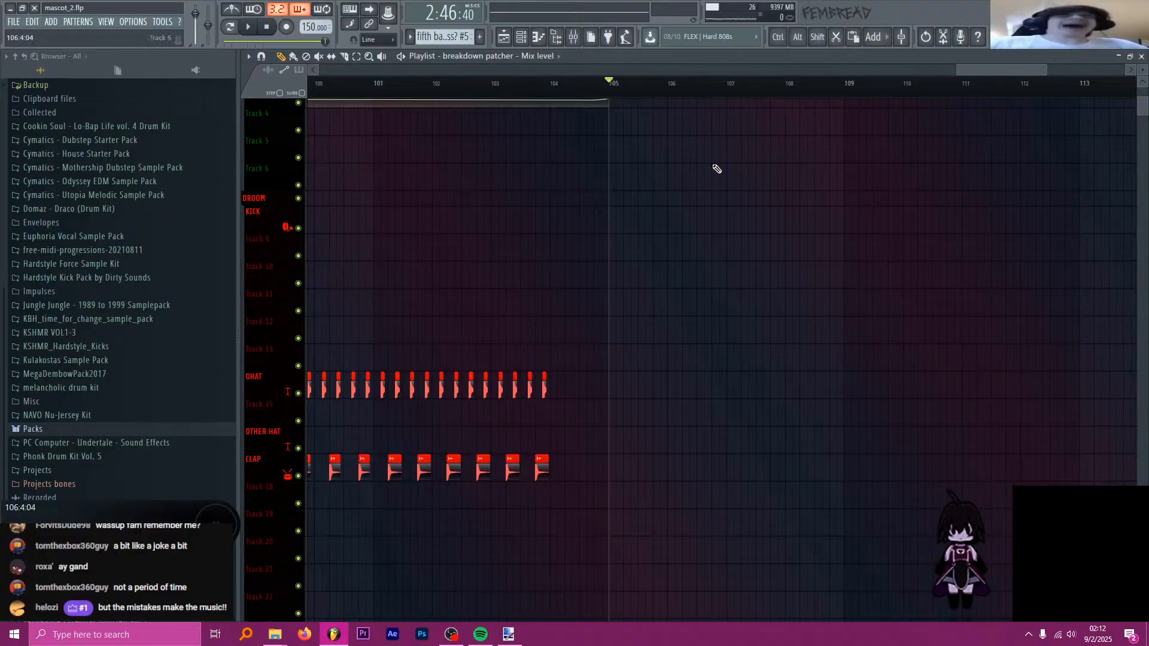
scroll(688, 200, down, 6)
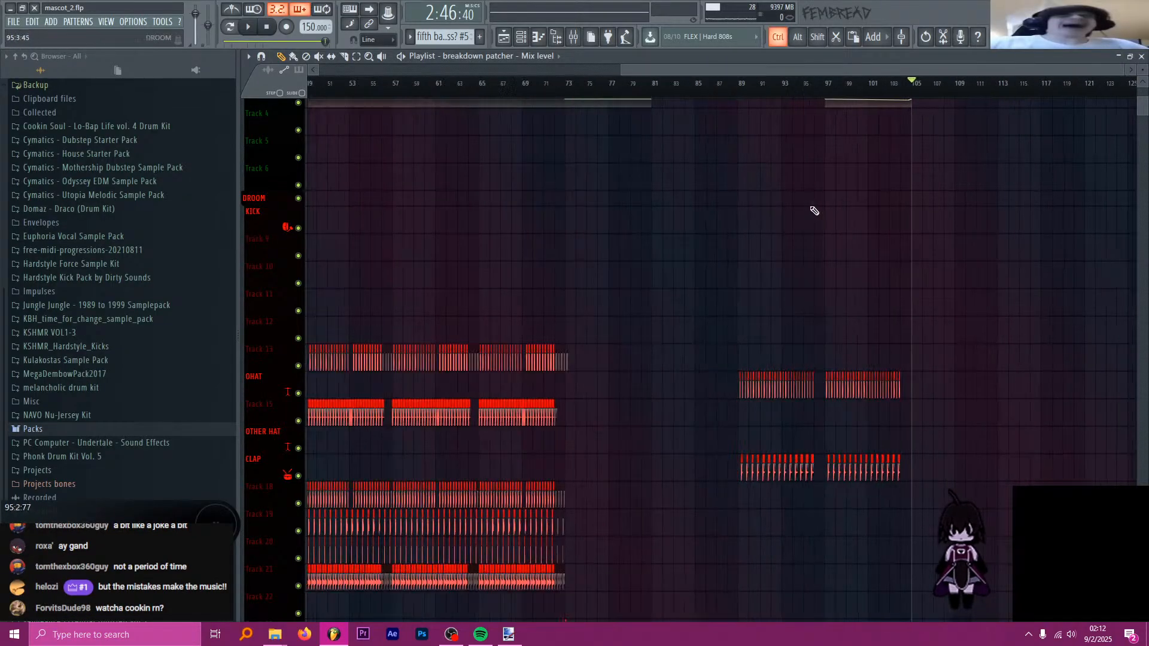
scroll(985, 210, up, 6)
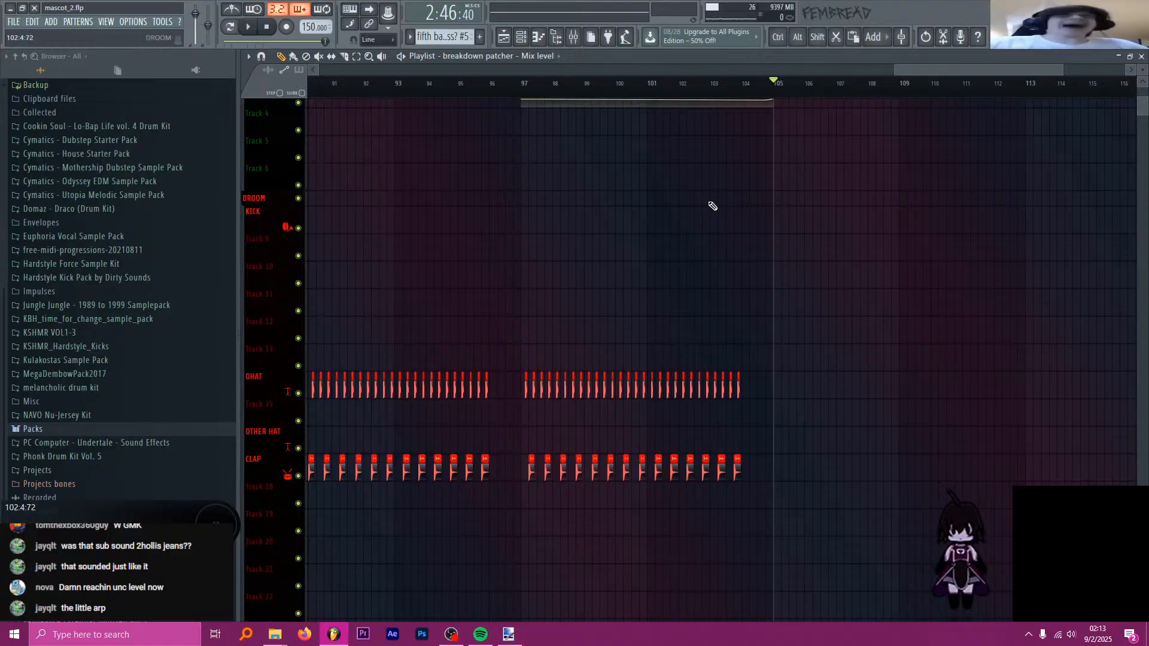
- Move the playhead to bar 97, check the drum clips there, and return it to bar 105
click(525, 84)
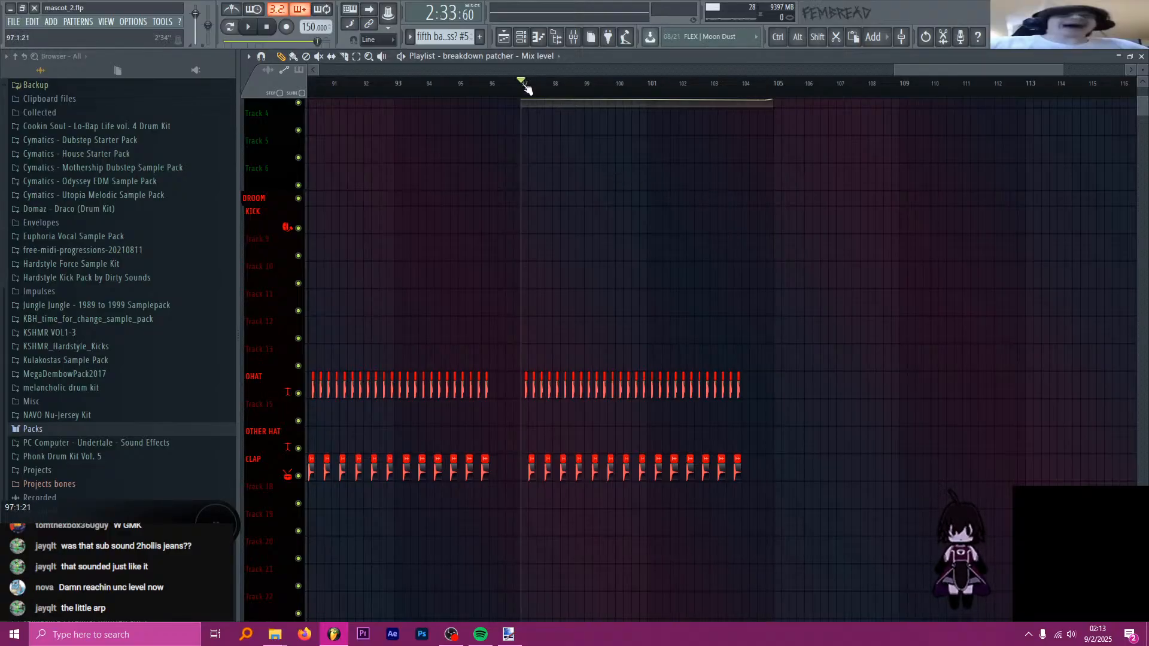
scroll(672, 249, down, 5)
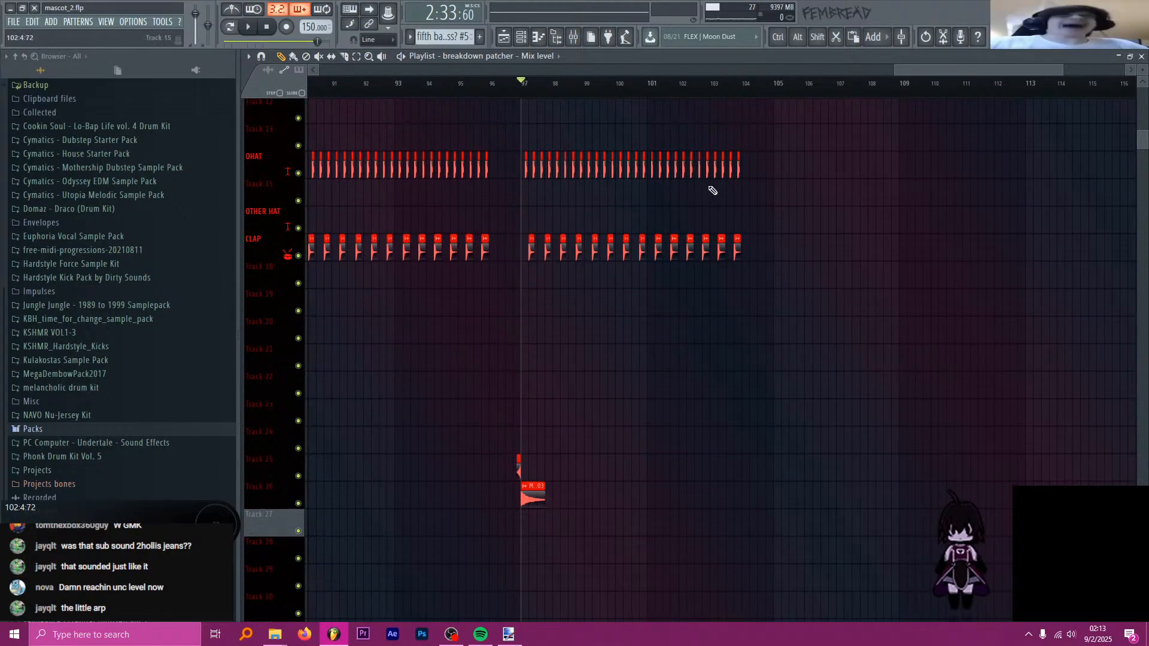
scroll(713, 190, down, 3)
click(718, 84)
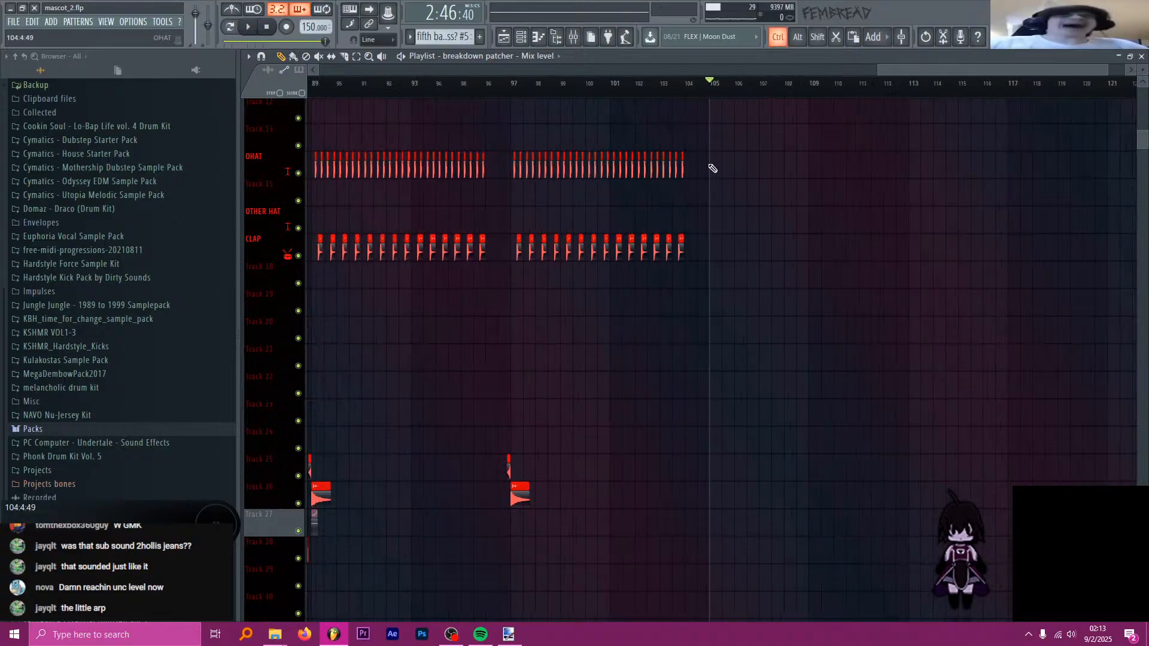
- Check the BASS, breakbeat and automation clips between bars 81 and 105, and place the playhead at bar 89
scroll(713, 169, up, 1)
scroll(748, 173, down, 7)
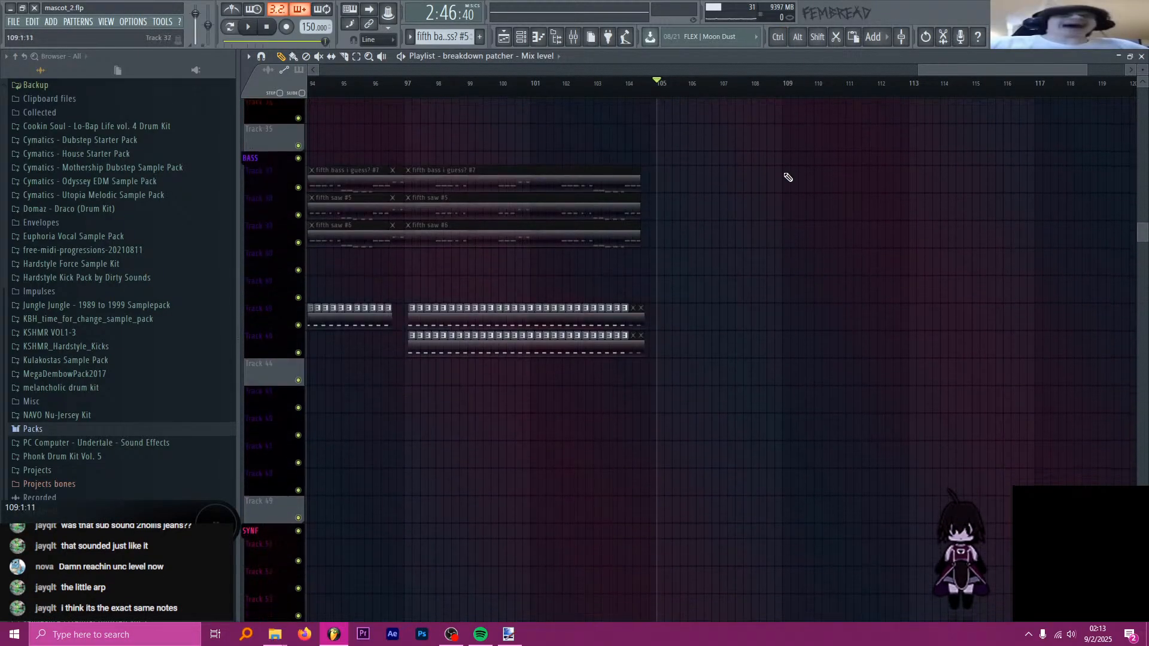
scroll(787, 178, up, 1)
scroll(772, 162, down, 3)
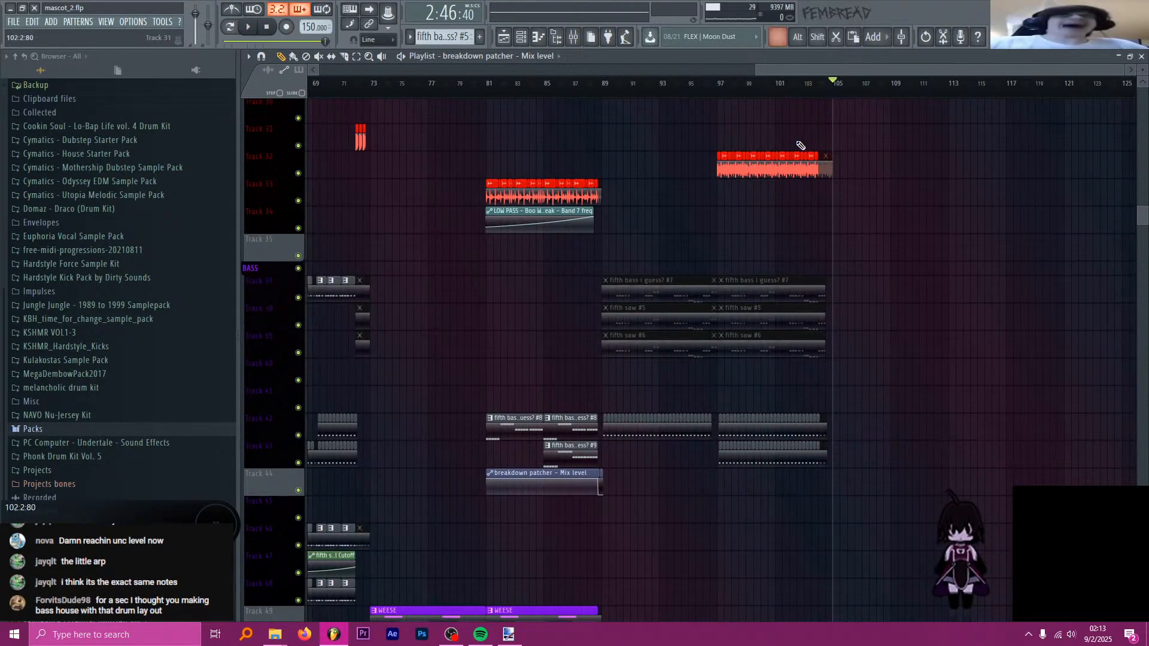
scroll(901, 205, down, 3)
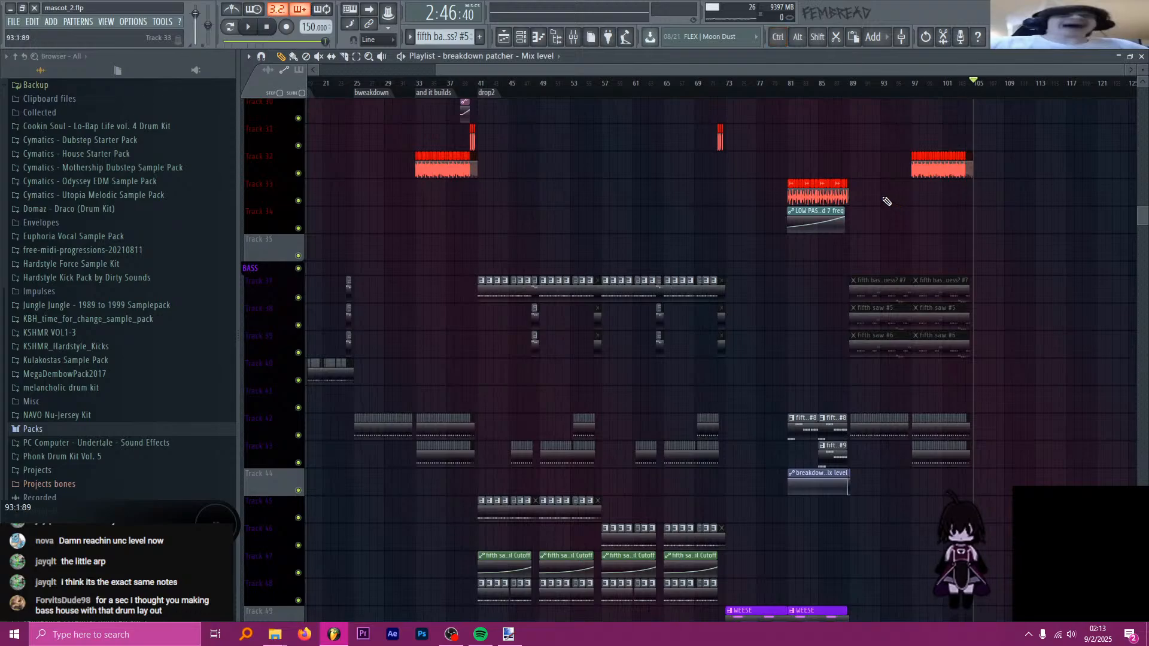
scroll(826, 177, up, 5)
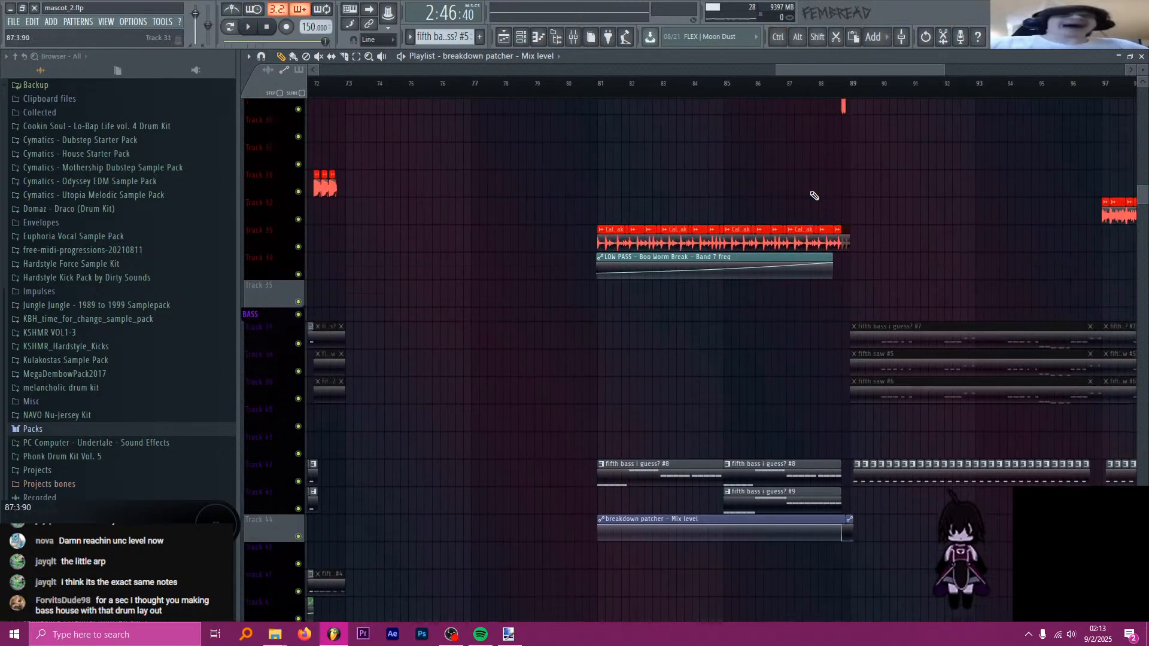
scroll(778, 197, up, 9)
scroll(721, 198, down, 1)
click(686, 88)
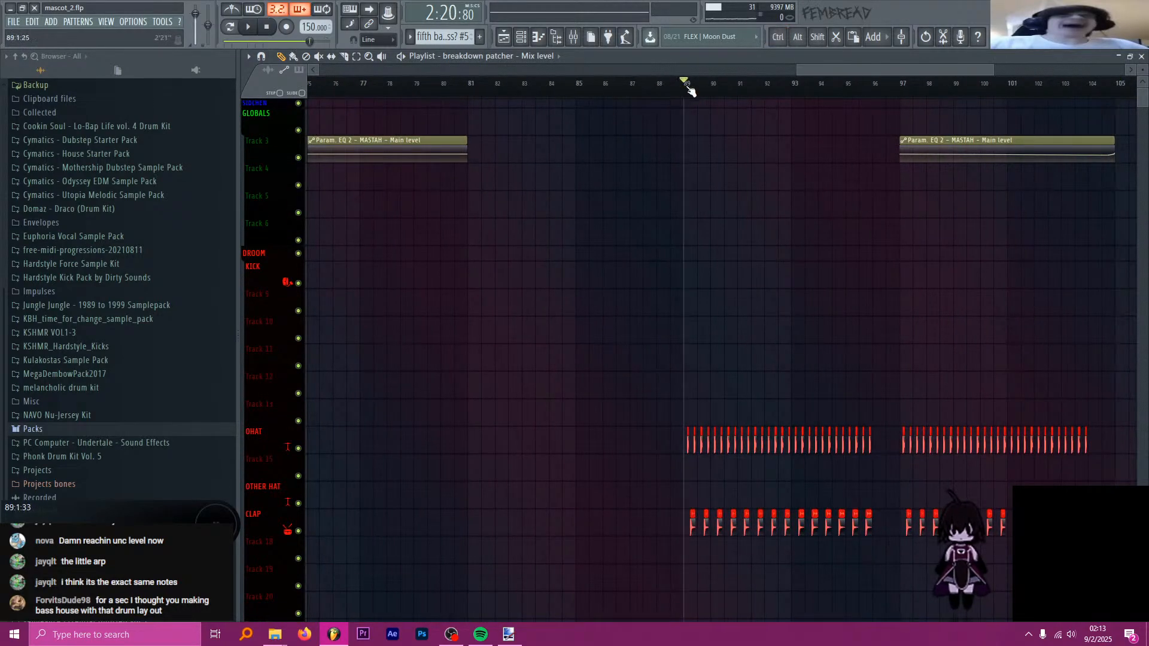
- Play the drop2 section from bar 41 while checking its drum tracks, and stop playback
scroll(652, 87, down, 4)
scroll(562, 110, up, 1)
click(461, 83)
key(space)
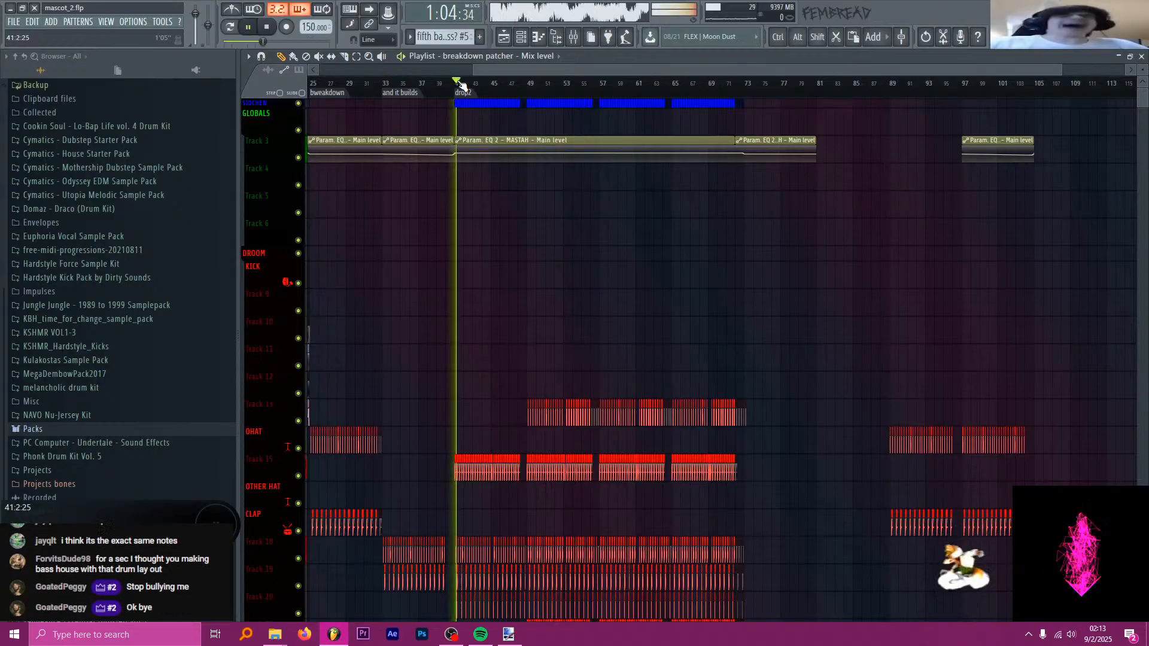
scroll(441, 203, up, 2)
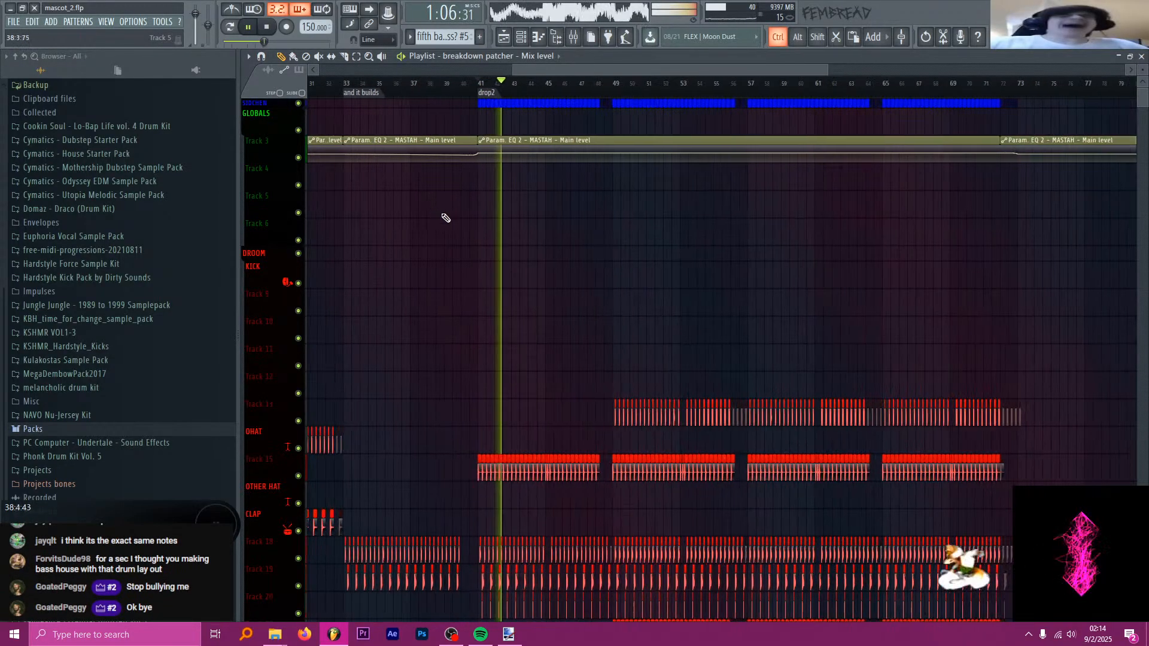
scroll(441, 218, down, 5)
scroll(571, 288, down, 3)
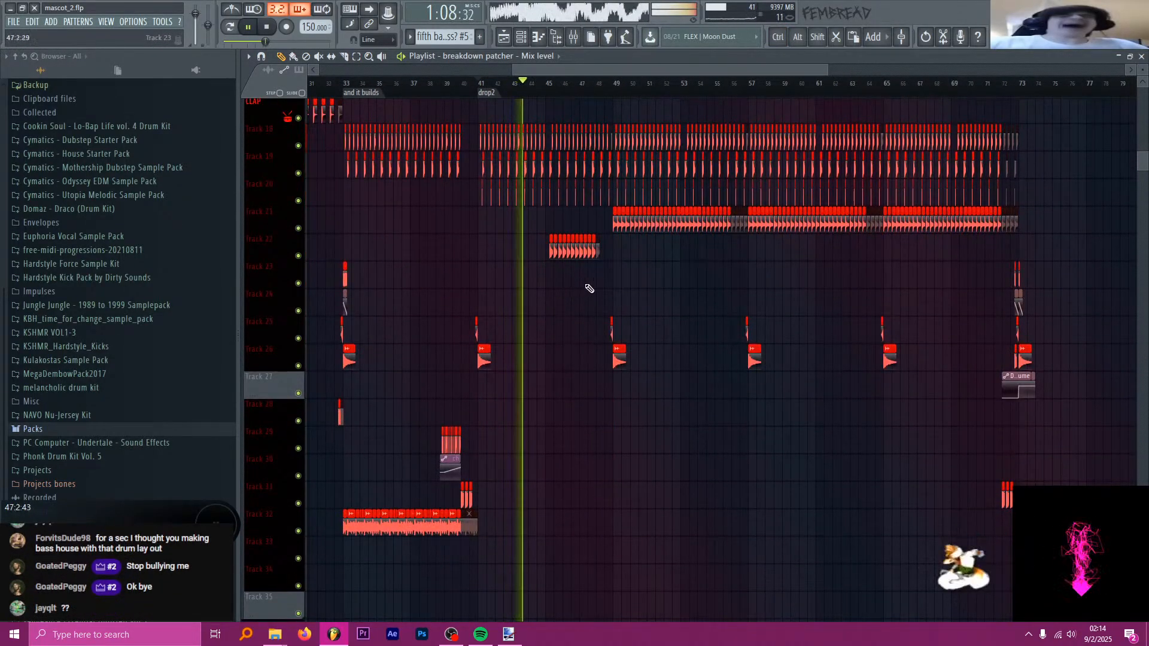
scroll(596, 251, up, 2)
scroll(549, 161, up, 1)
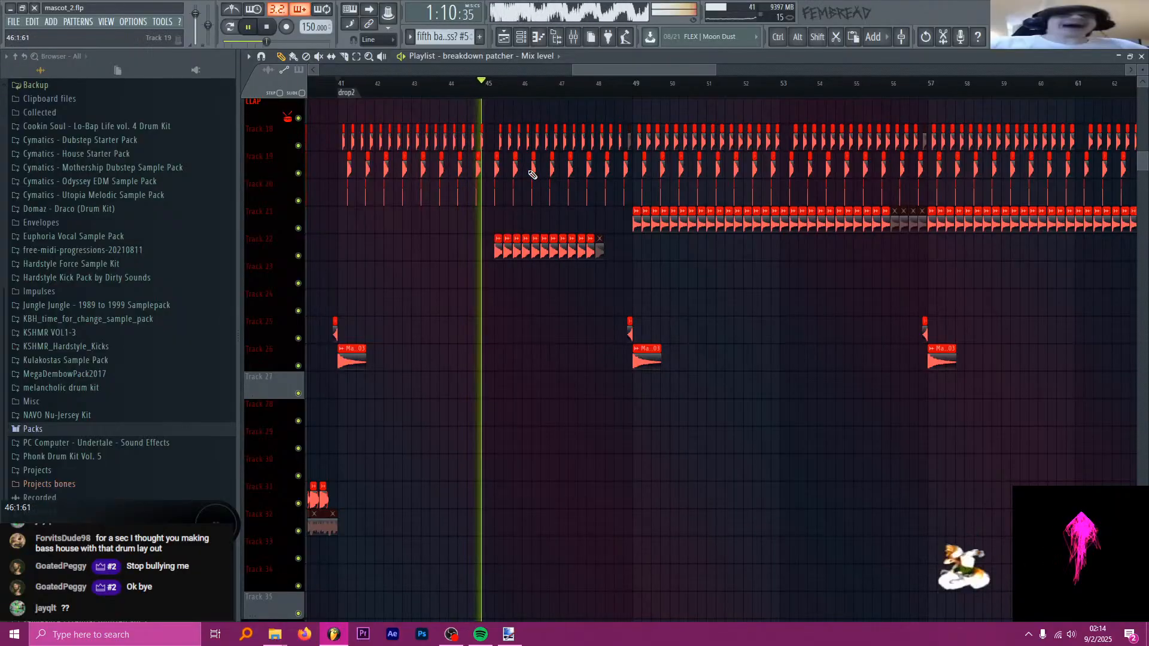
key(space)
- Check the OHAT and CLAP clips between bars 89 and 105 and save the mascot_2 project
scroll(518, 221, down, 4)
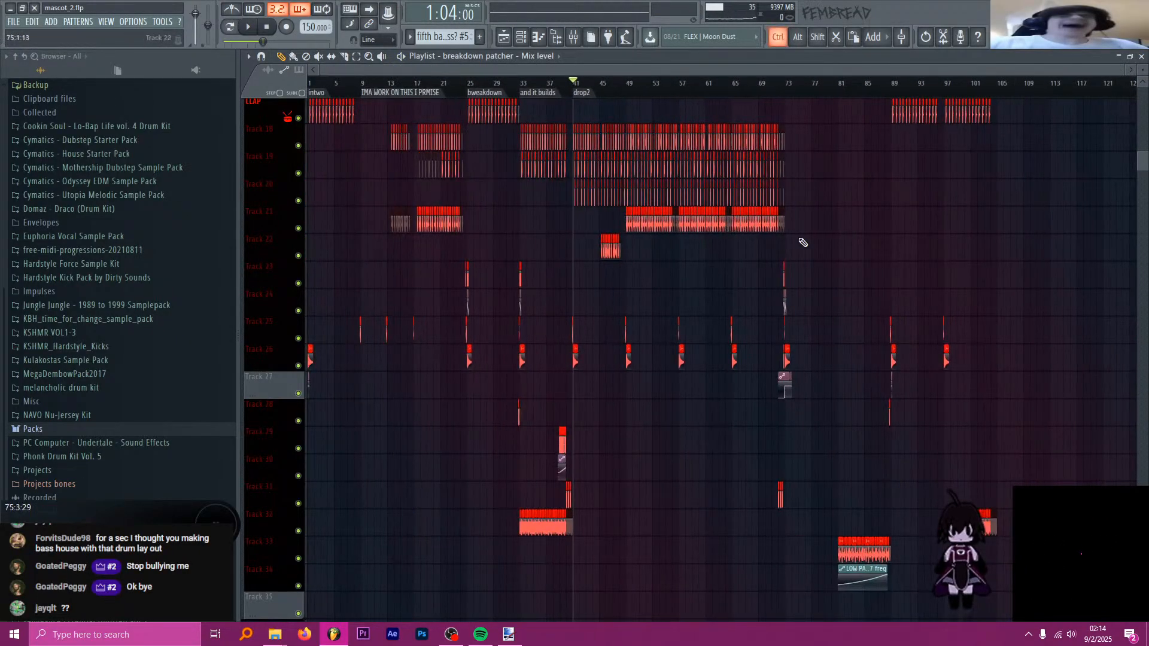
scroll(832, 243, up, 2)
scroll(1008, 246, up, 6)
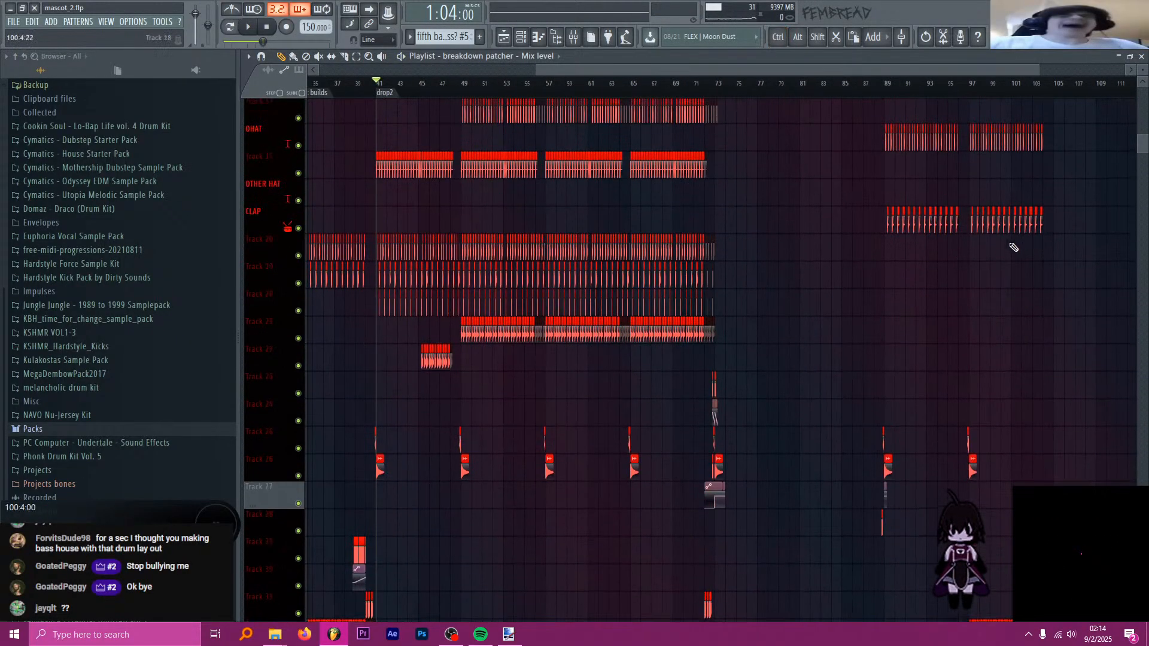
scroll(1033, 267, up, 2)
scroll(754, 202, down, 1)
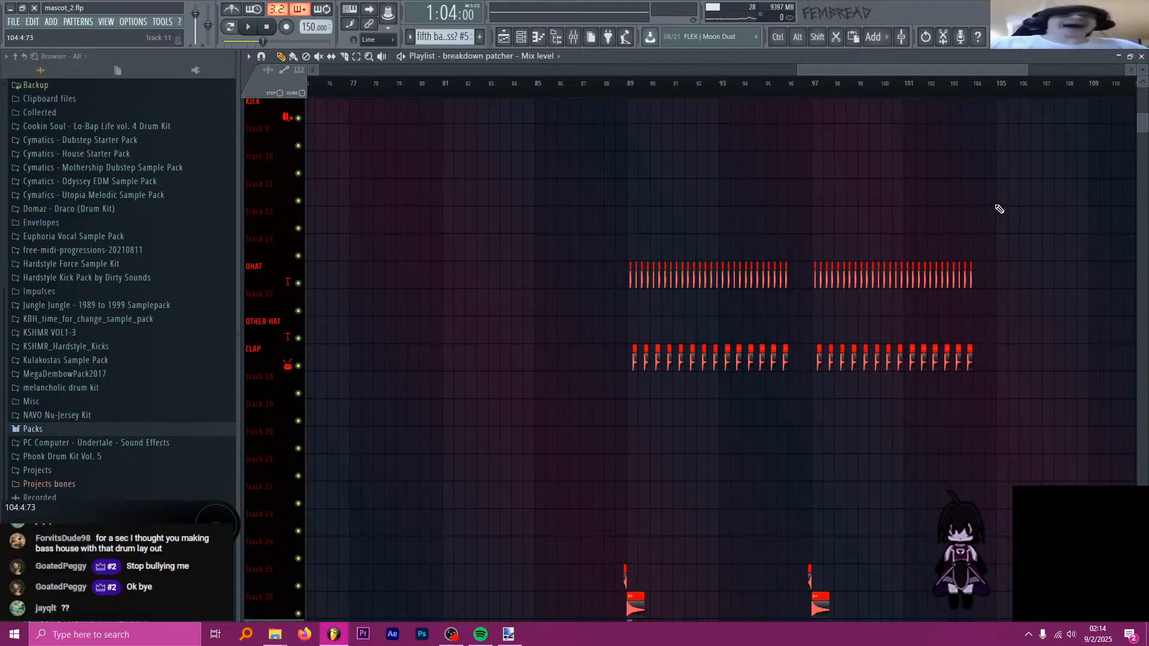
scroll(916, 197, down, 3)
scroll(1018, 225, up, 5)
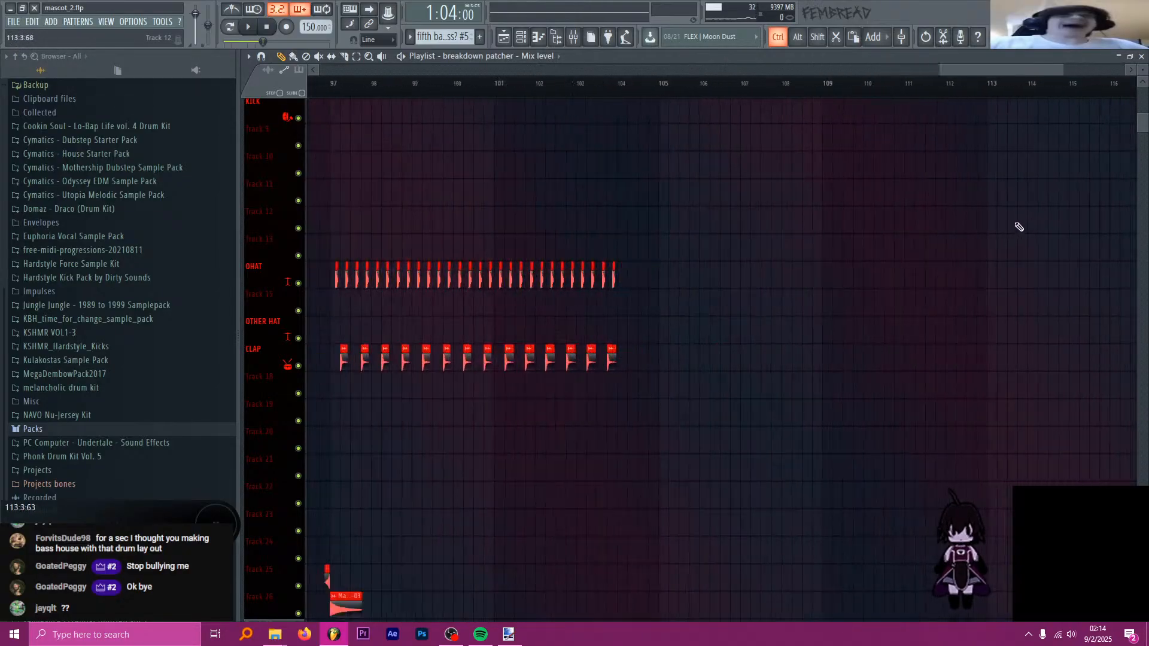
key(ctrl+s)
- Survey the whole arrangement from the intro to bar 105 across the GLOBALS, drum, BASS and synth tracks
scroll(805, 217, down, 3)
scroll(789, 203, down, 5)
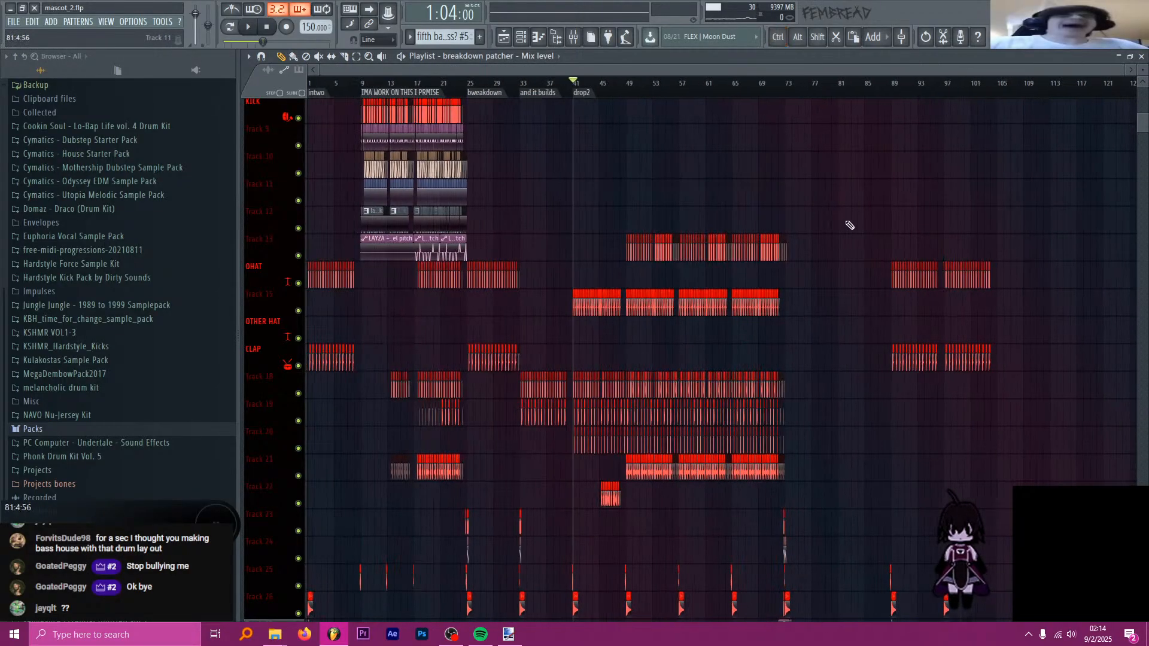
scroll(856, 225, up, 1)
scroll(868, 223, down, 4)
scroll(868, 226, down, 5)
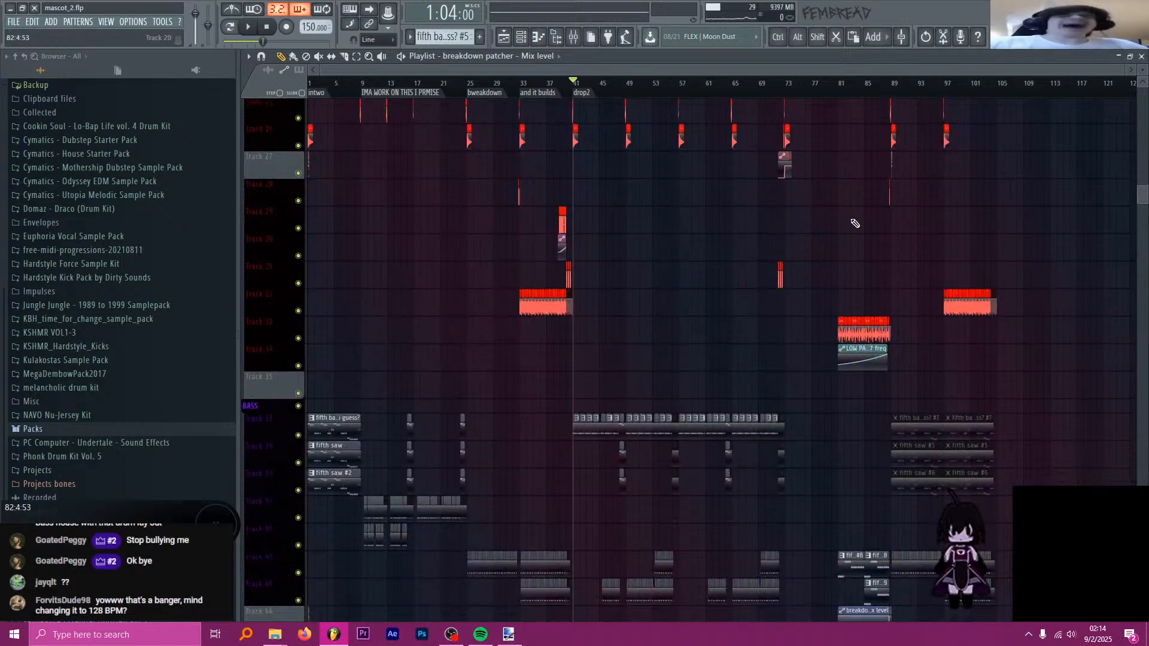
scroll(805, 226, down, 2)
scroll(802, 226, up, 5)
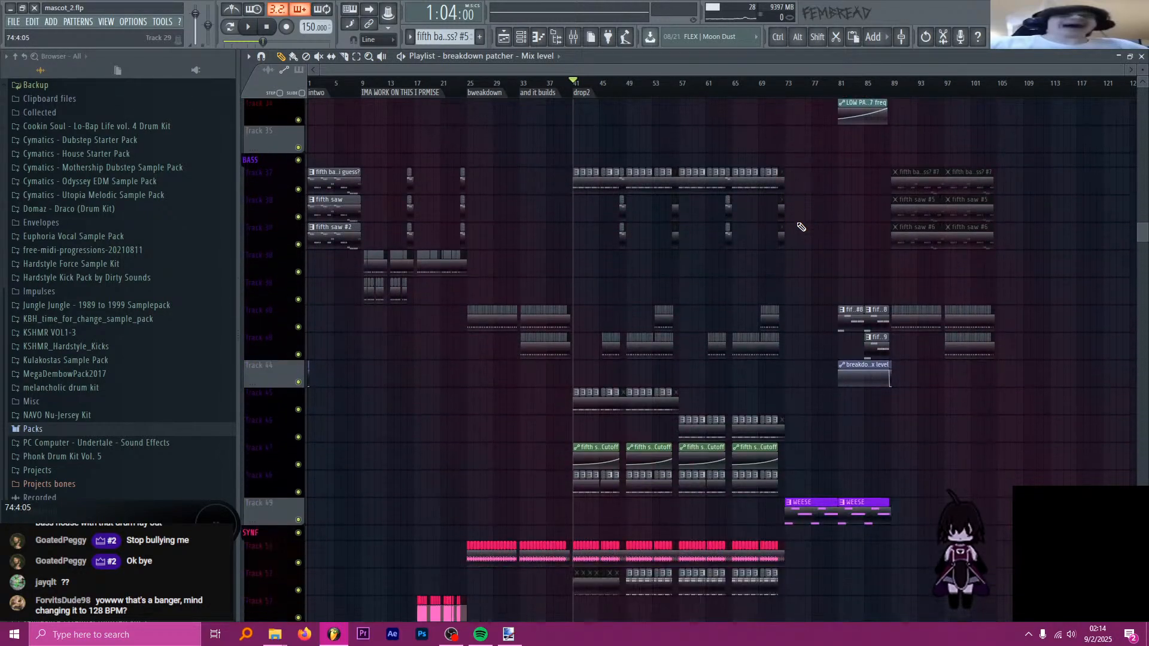
scroll(802, 226, down, 5)
scroll(802, 226, up, 4)
scroll(800, 226, up, 10)
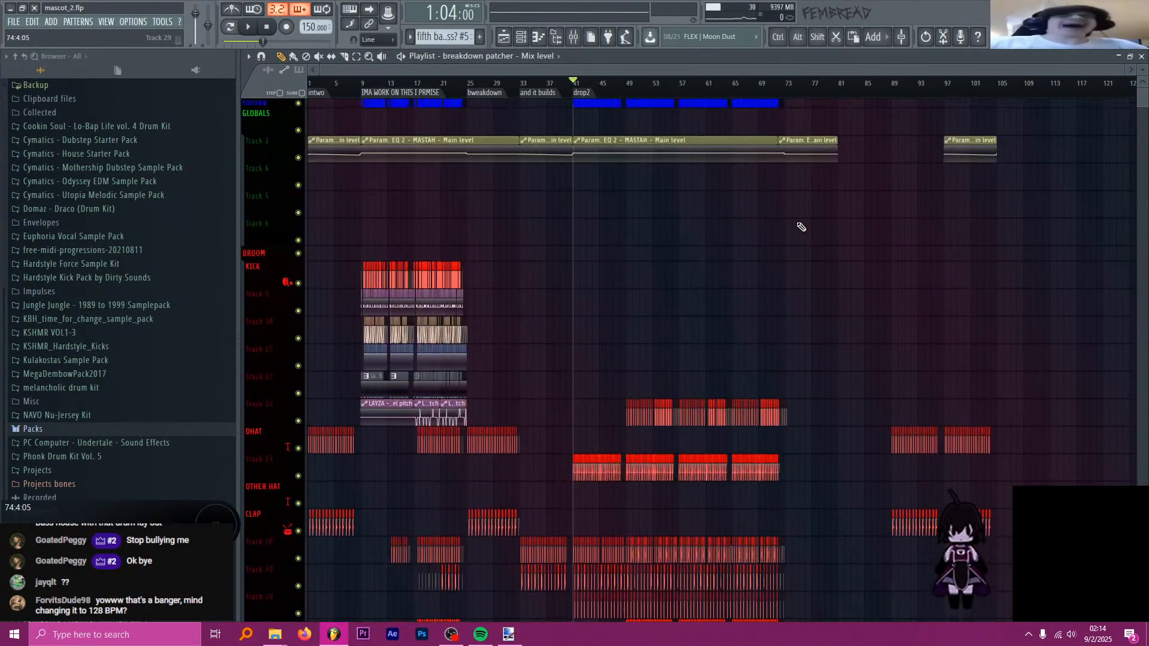
- Set the project tempo to 128 BPM and restretch all channels to match
ctrl+scroll(598, 225, up, 6)
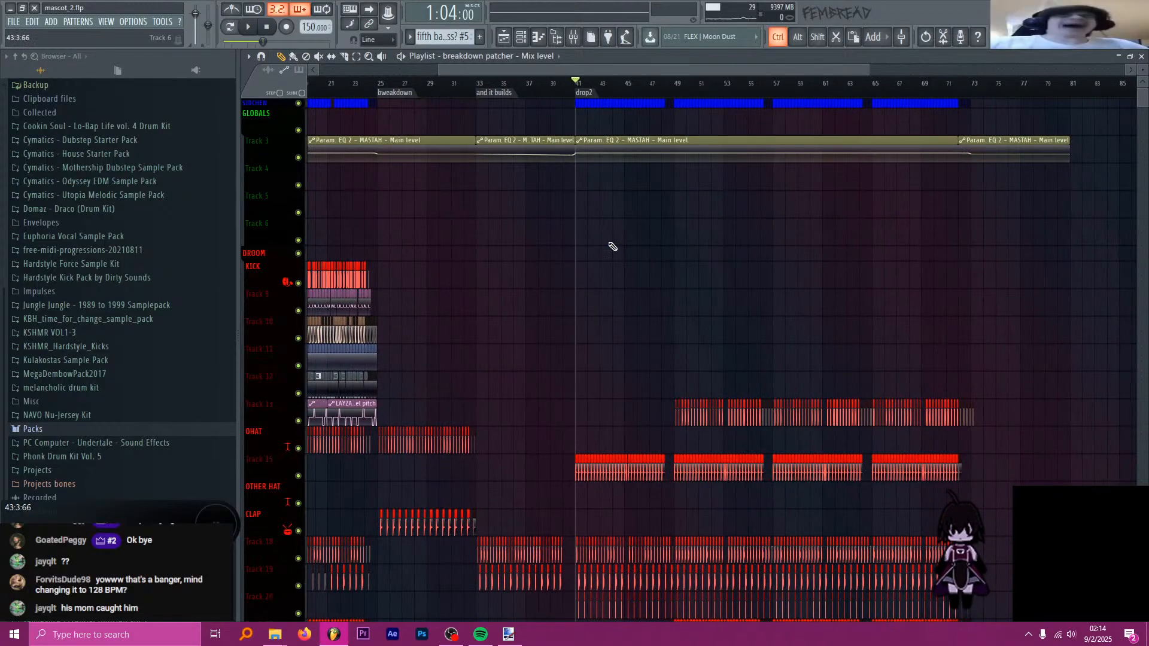
ctrl+scroll(574, 228, up, 3)
scroll(564, 226, down, 8)
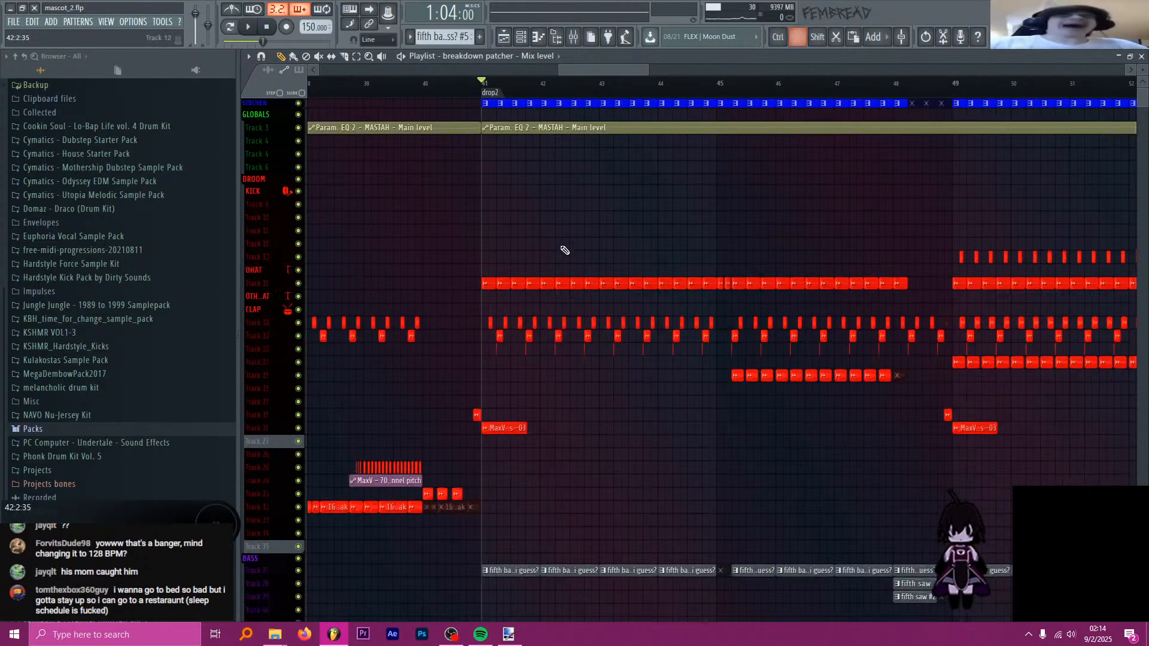
scroll(563, 242, down, 4)
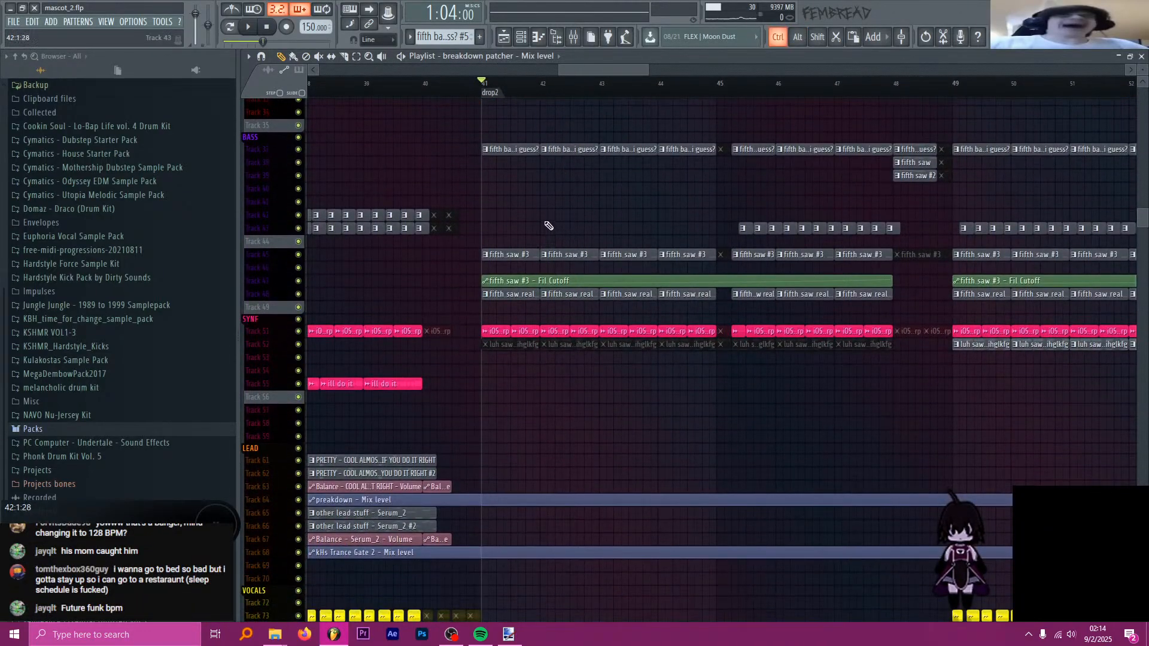
ctrl+scroll(544, 232, up, 3)
drag(312, 23, 311, 36)
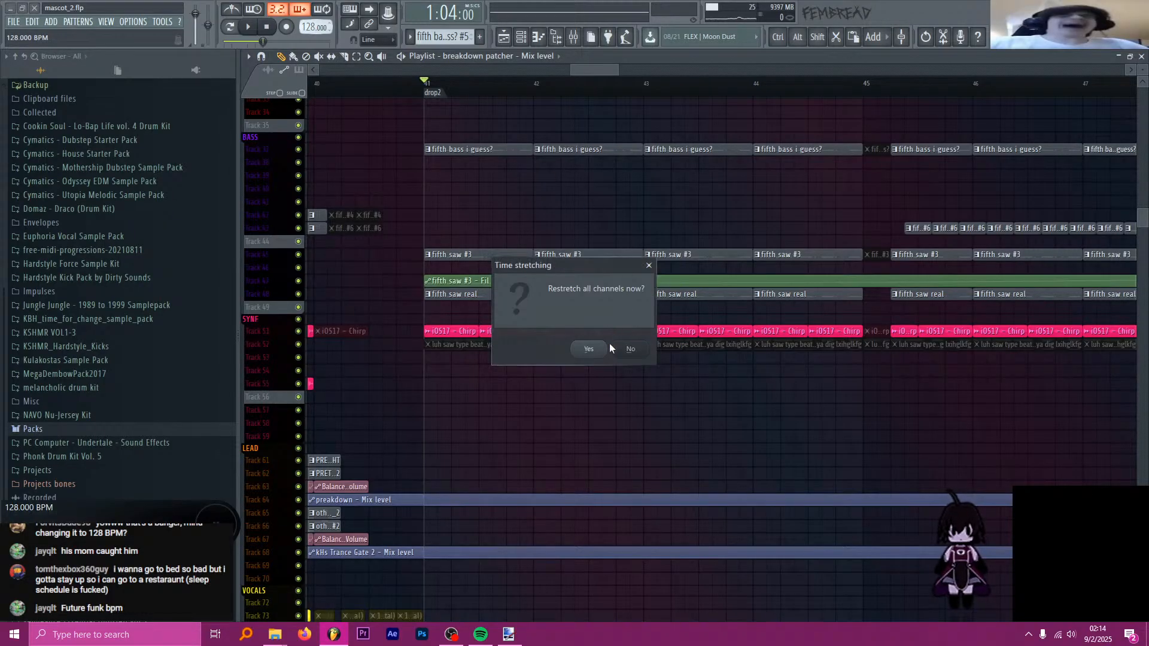
click(594, 346)
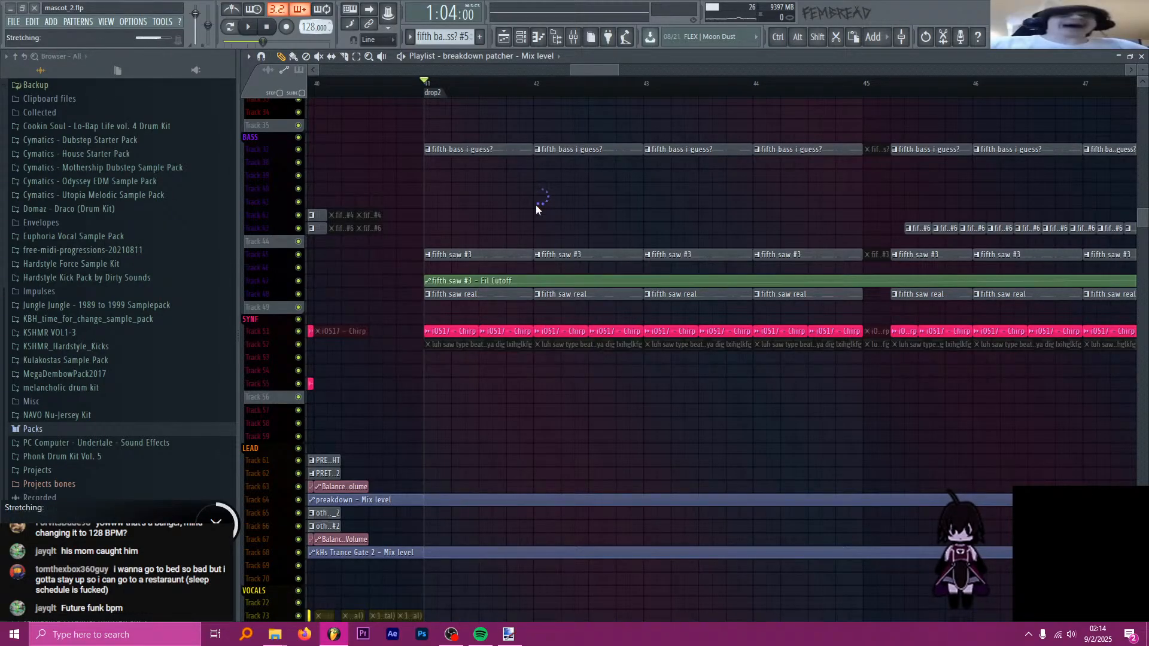
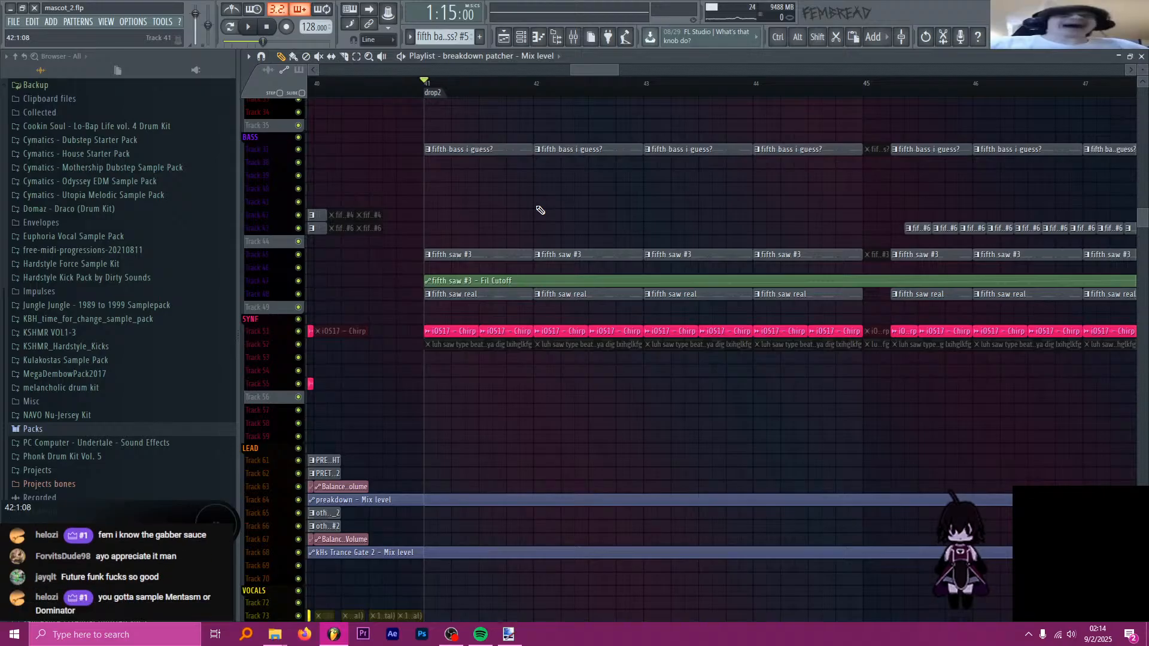
- Examine the drop2 section from bar 41 to 49 across the VOCALS, LEAD, BASS, drum and GLOBALS tracks
scroll(538, 212, down, 5)
scroll(494, 216, up, 12)
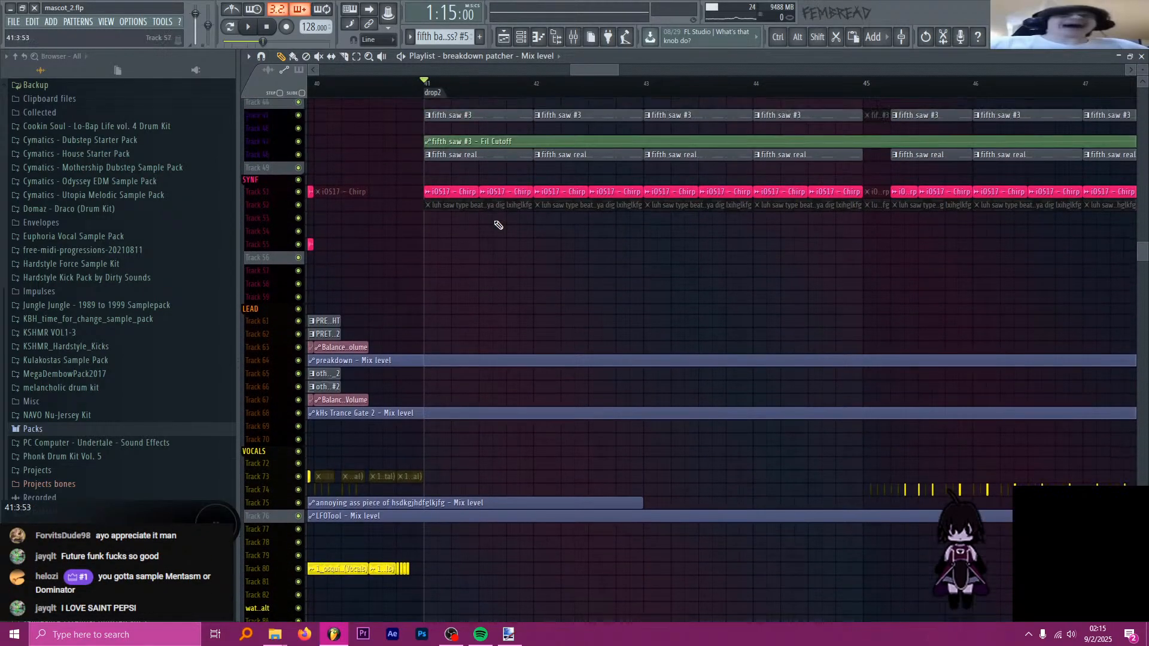
scroll(497, 225, up, 8)
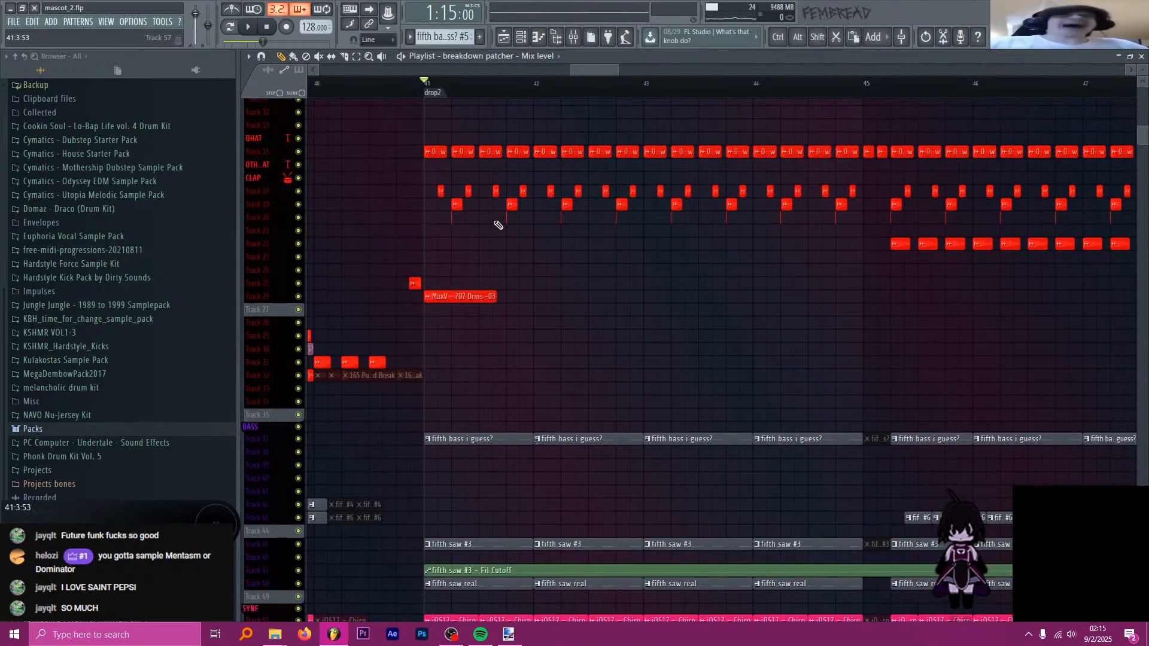
scroll(483, 226, down, 2)
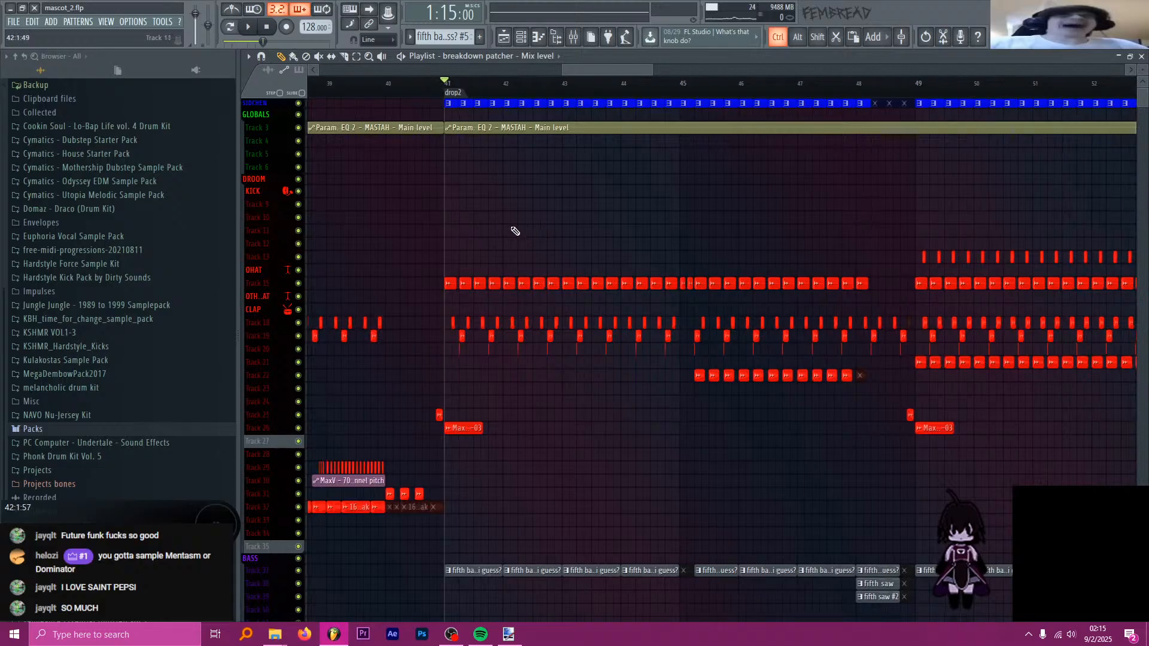
scroll(504, 229, up, 2)
scroll(495, 228, up, 1)
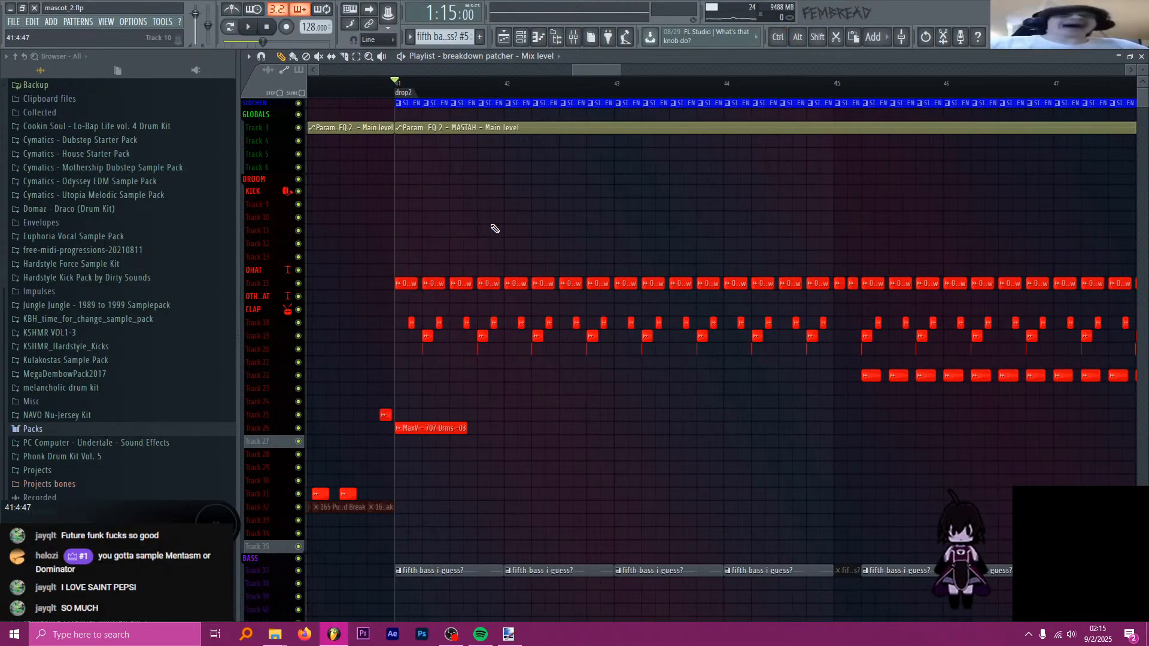
scroll(498, 229, down, 3)
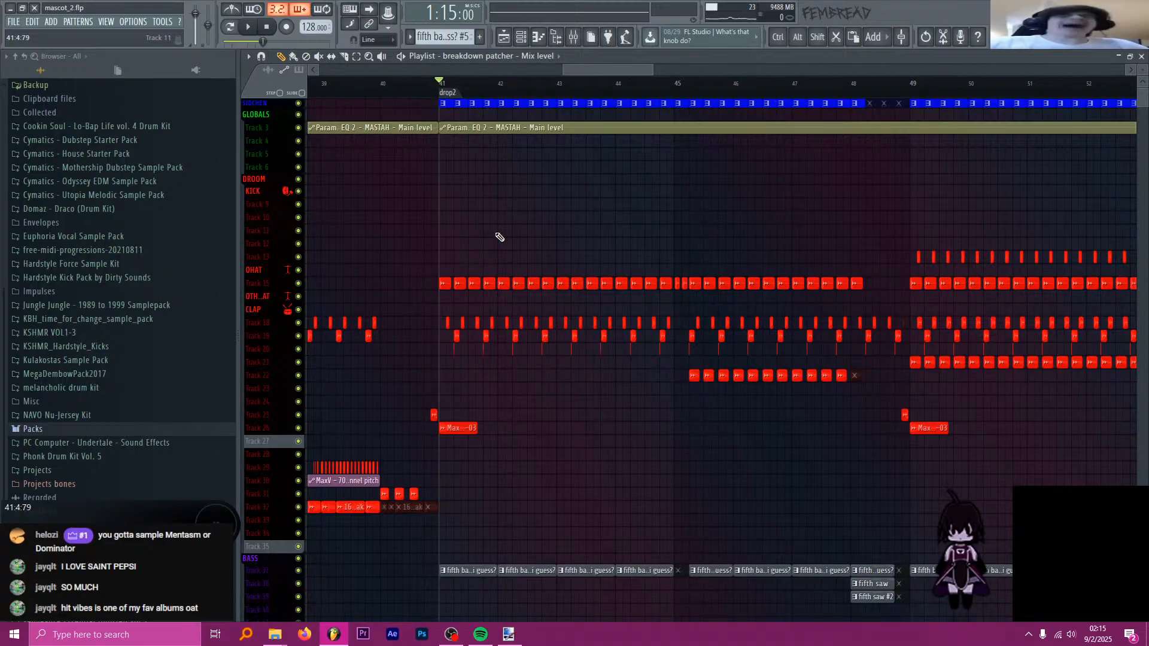
- Play drop2 from bar 41 at 128 BPM while following its CLAP, BASS and SYNF tracks through bar 46
key(space)
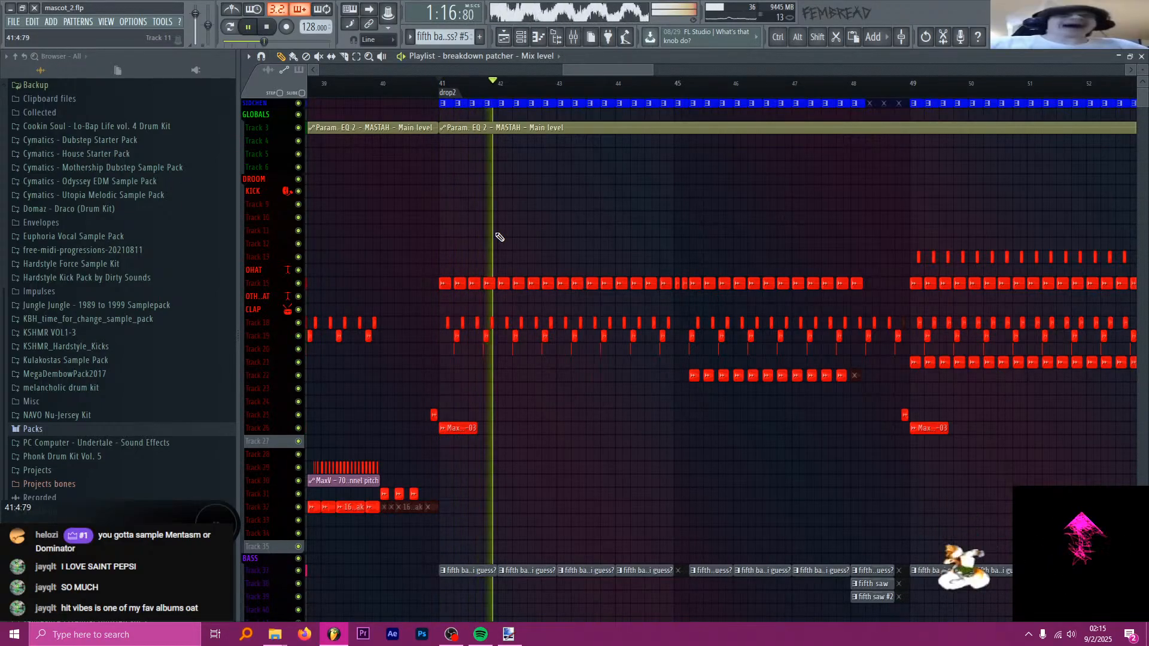
scroll(598, 297, down, 5)
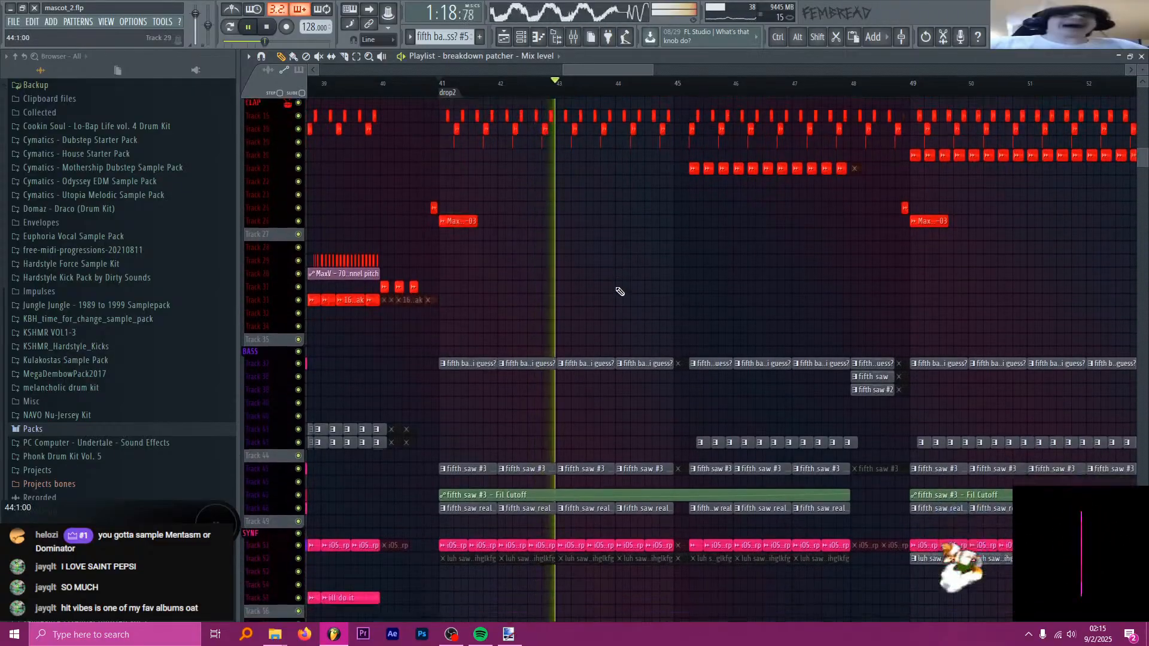
scroll(771, 268, down, 2)
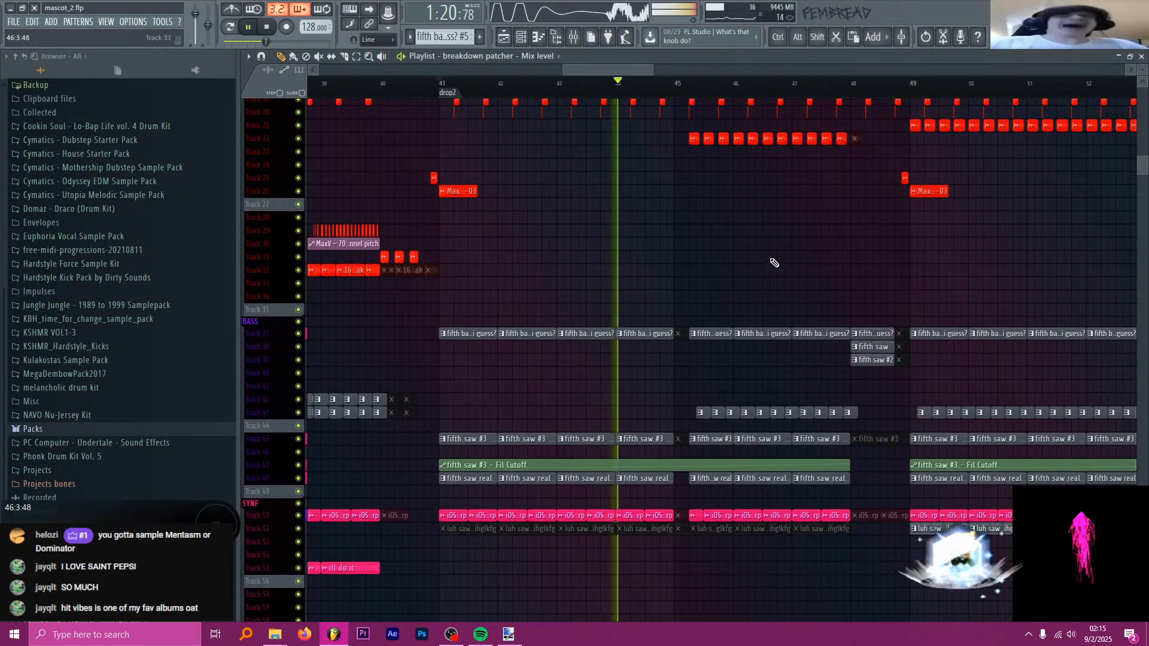
scroll(811, 248, up, 3)
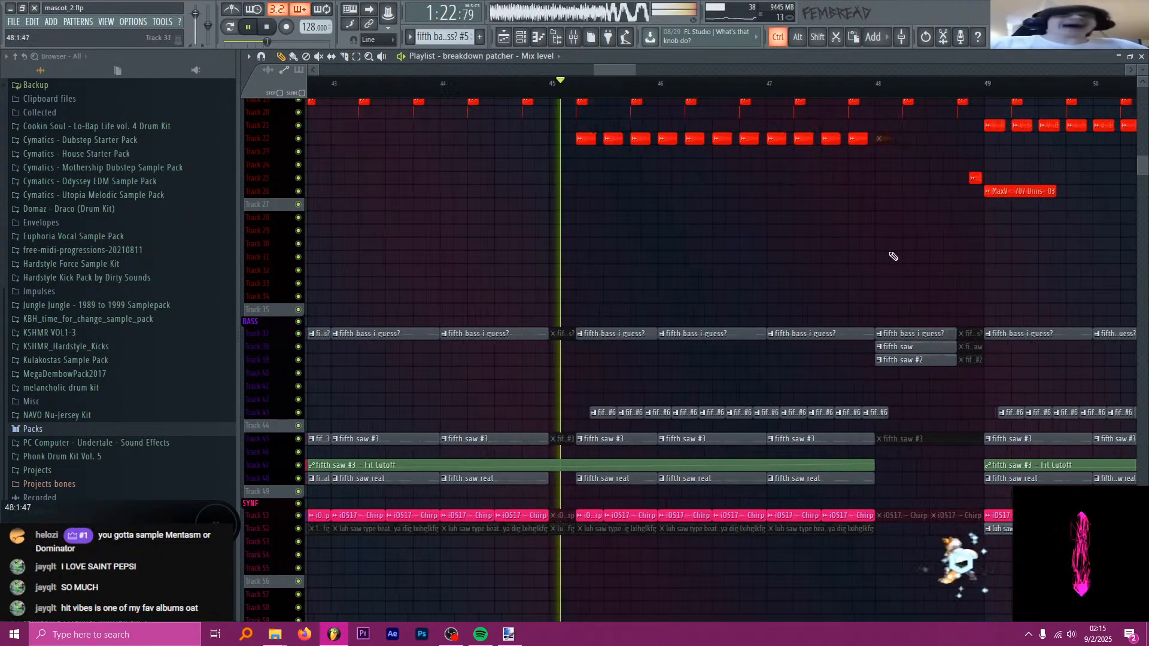
scroll(893, 256, up, 3)
scroll(749, 236, down, 3)
scroll(900, 262, down, 3)
scroll(905, 267, up, 3)
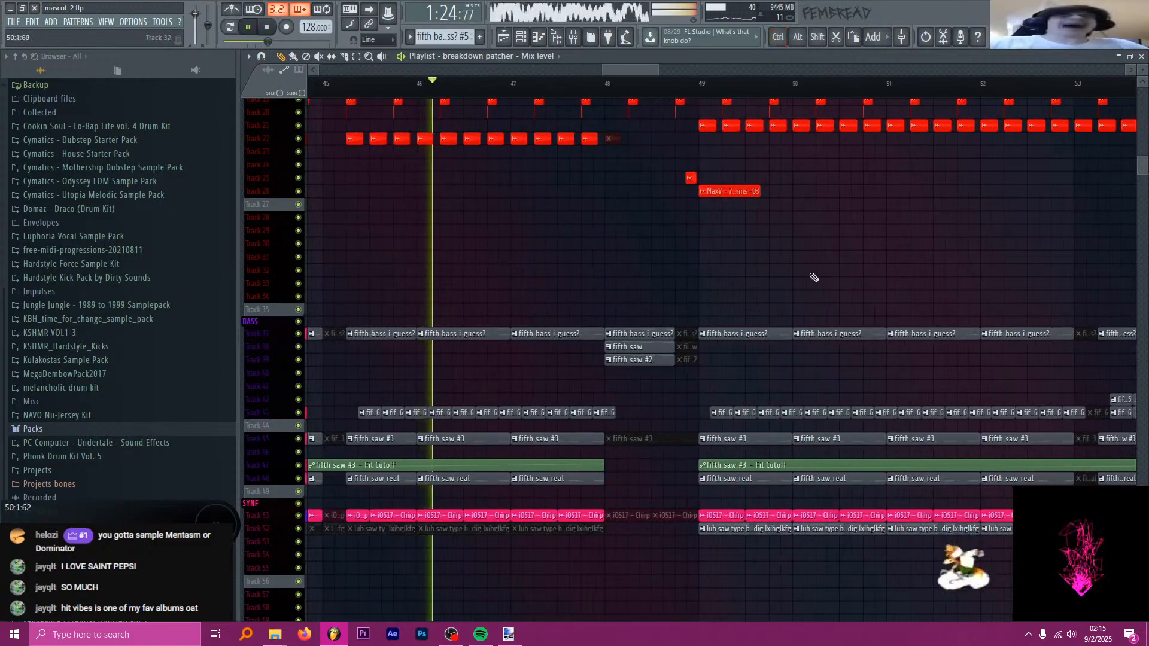
- Keep listening through bars 47 to 50 while checking the SYNF, LEAD and VOCALS tracks
scroll(814, 277, down, 10)
scroll(857, 298, down, 2)
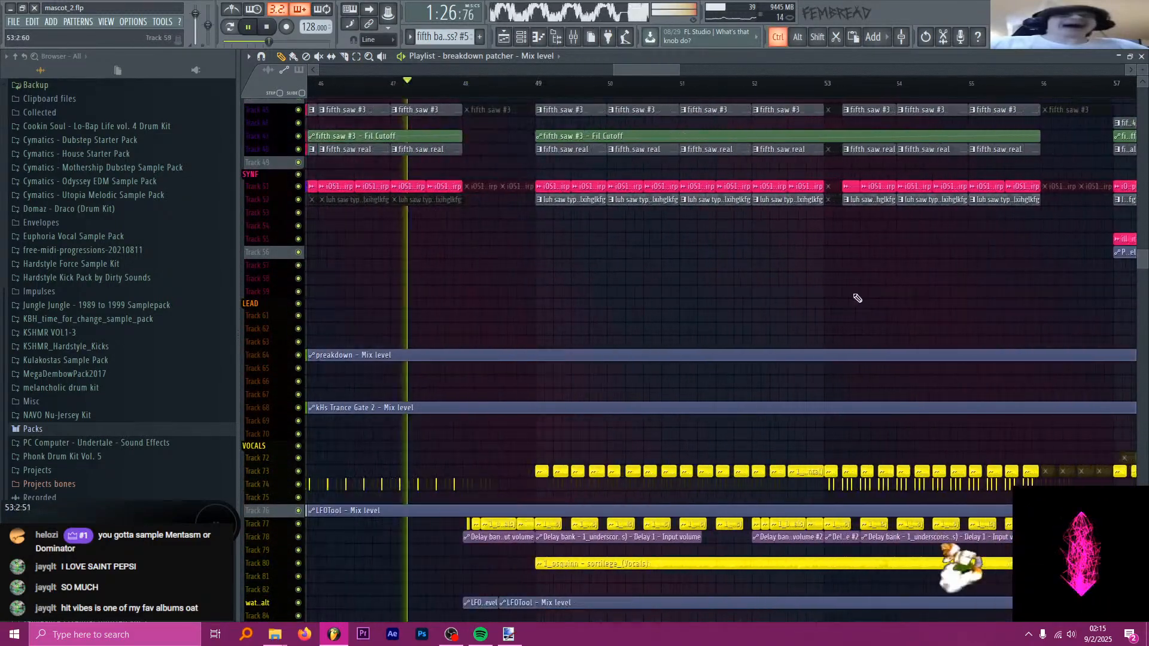
scroll(633, 258, up, 3)
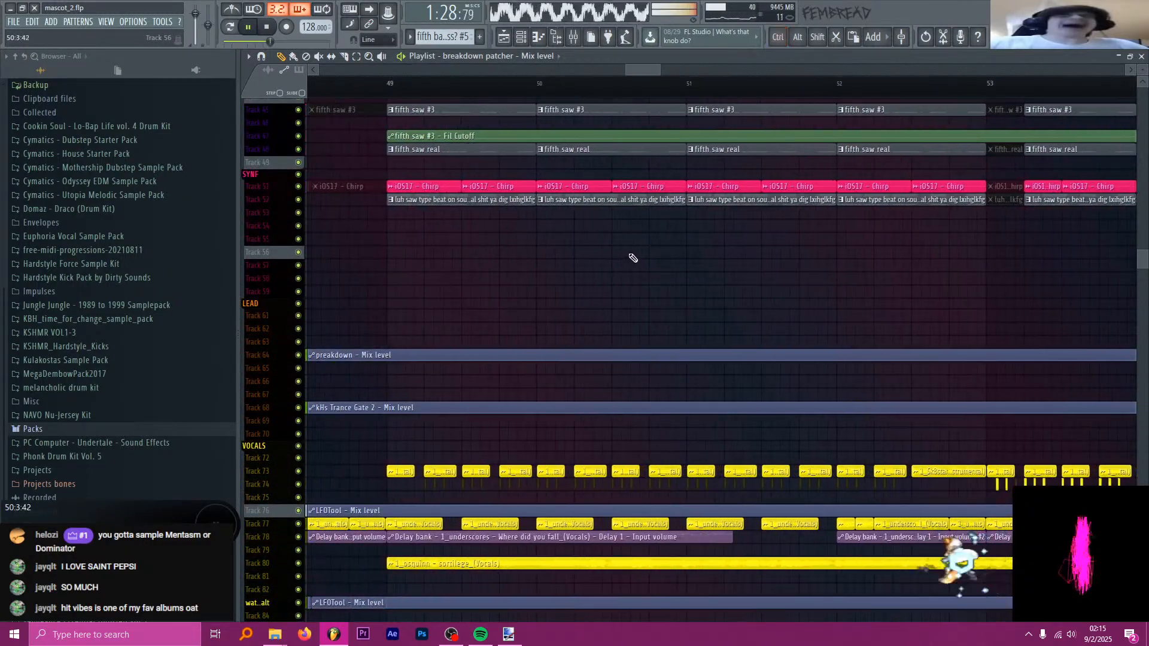
scroll(552, 239, down, 3)
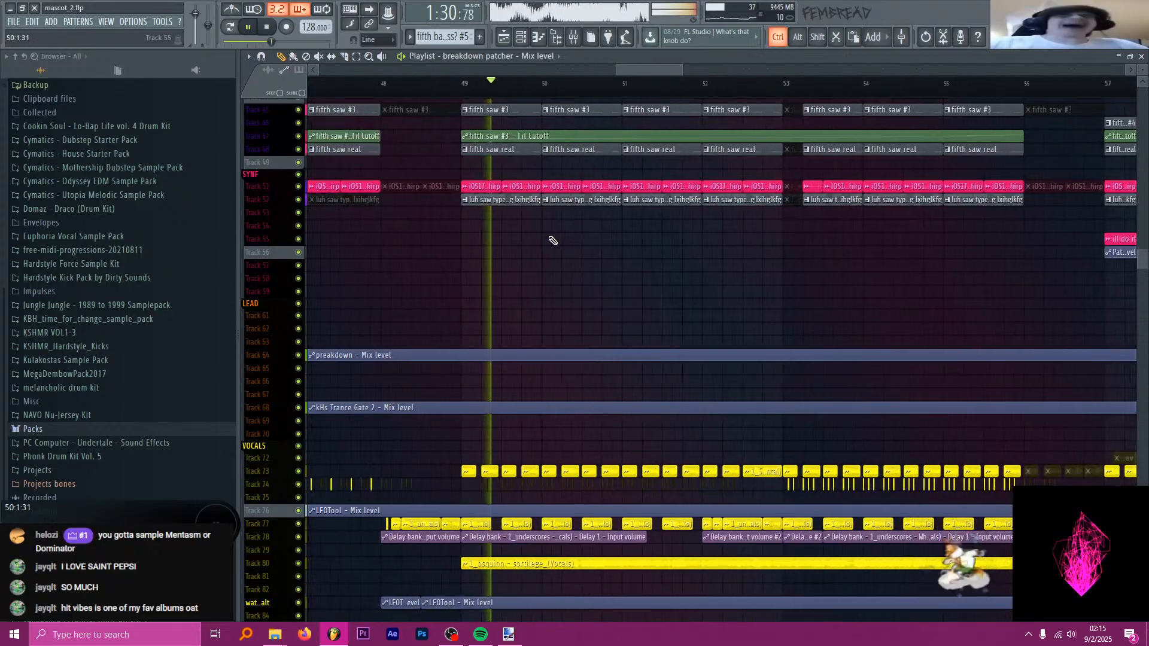
scroll(685, 279, up, 7)
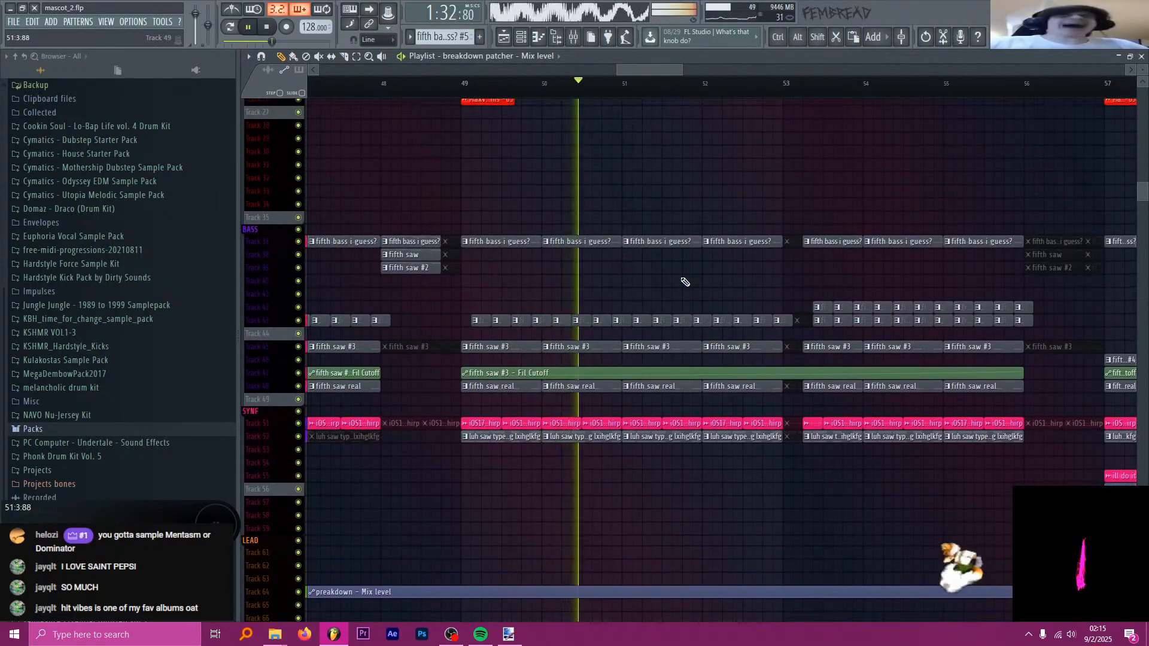
- Follow the drum and BASS clips through bars 51 to 59, look over the whole arrangement, and stop playback
scroll(683, 281, up, 5)
scroll(682, 270, down, 3)
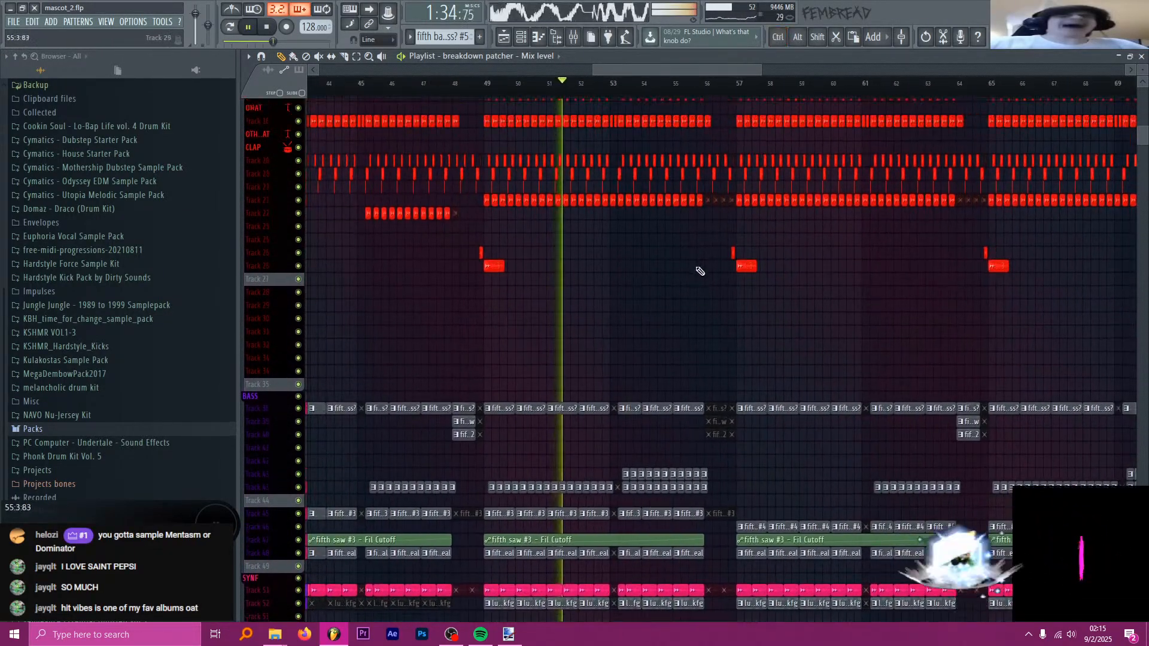
scroll(701, 271, up, 3)
scroll(641, 307, up, 3)
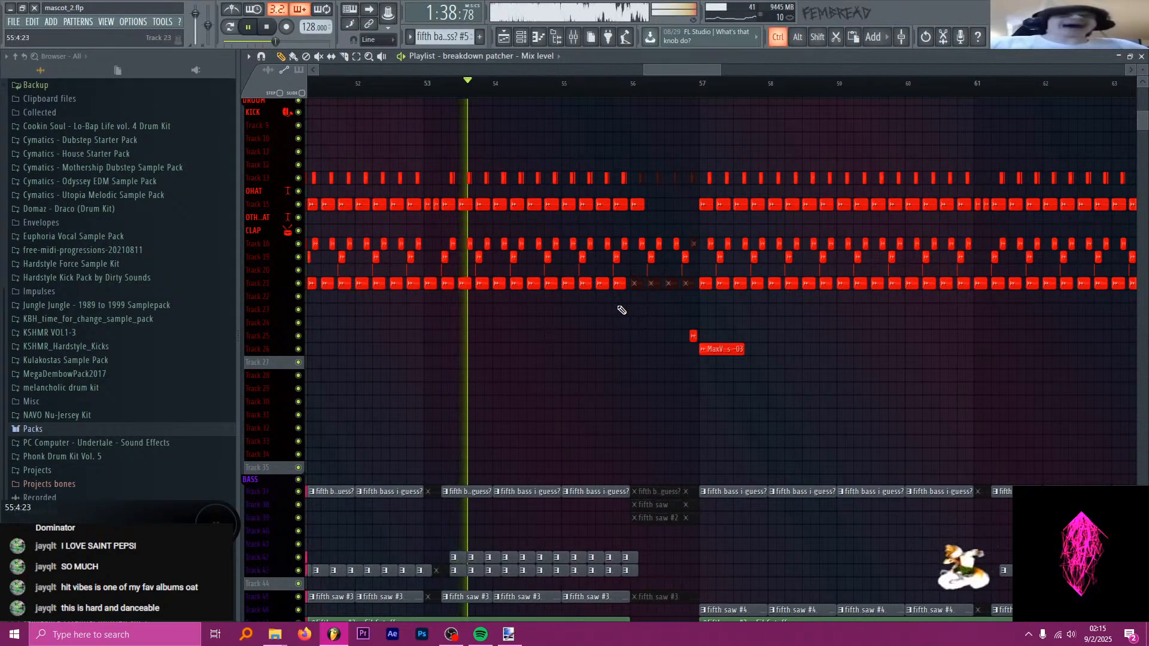
scroll(742, 330, down, 2)
scroll(739, 329, up, 3)
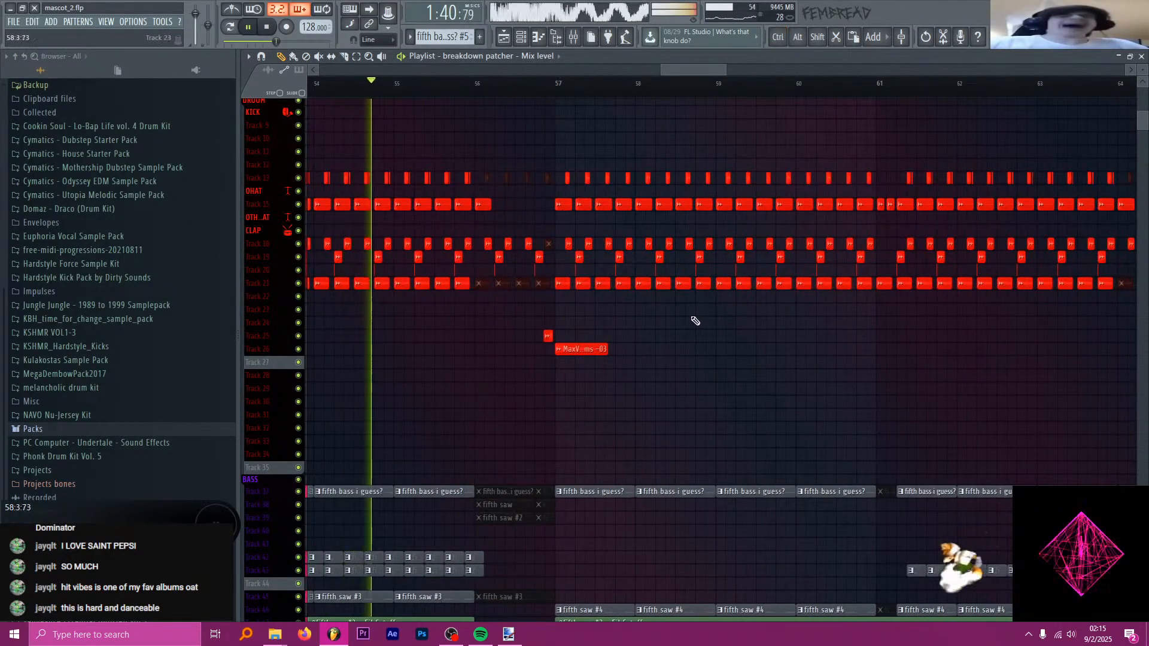
scroll(694, 320, down, 5)
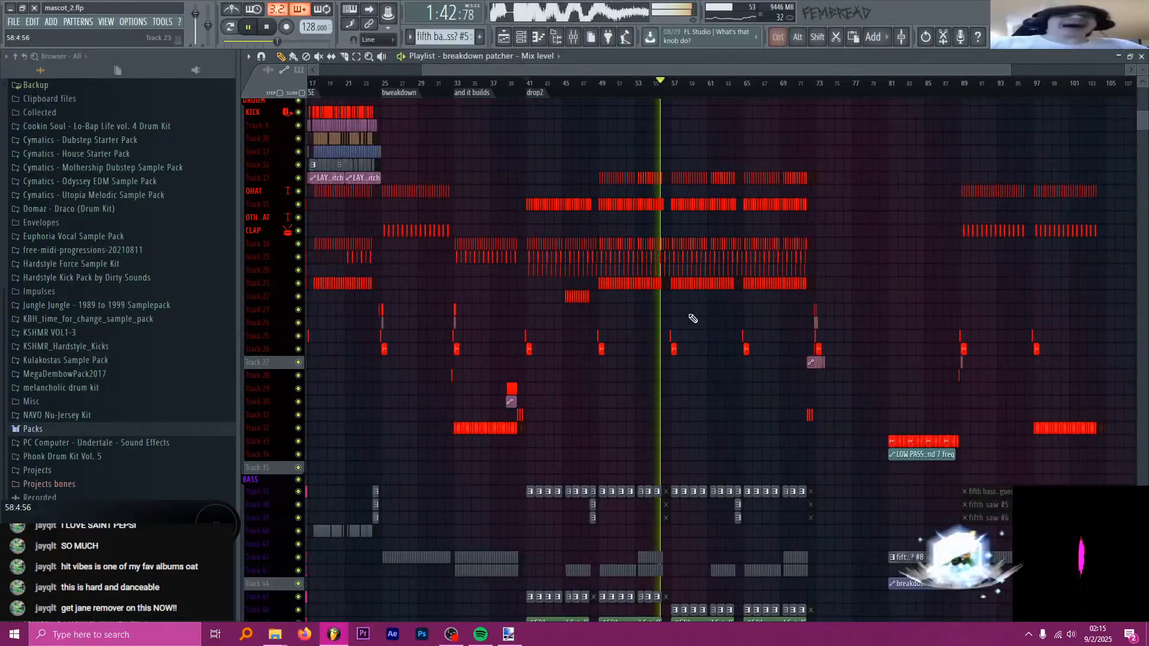
scroll(693, 315, up, 4)
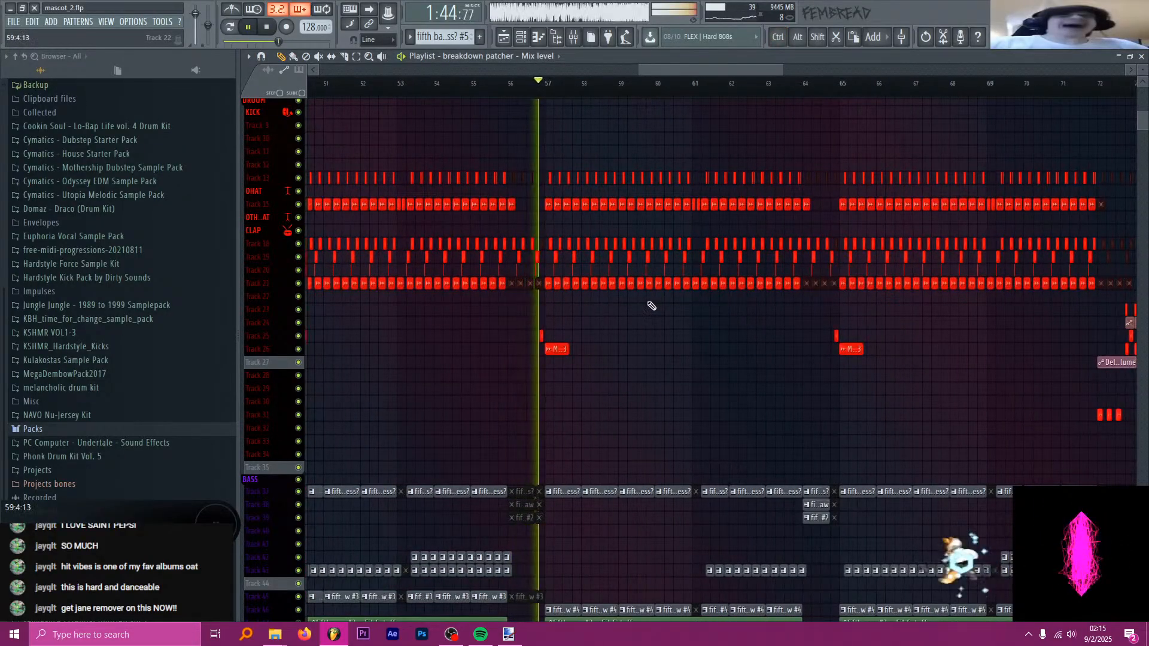
scroll(649, 304, down, 6)
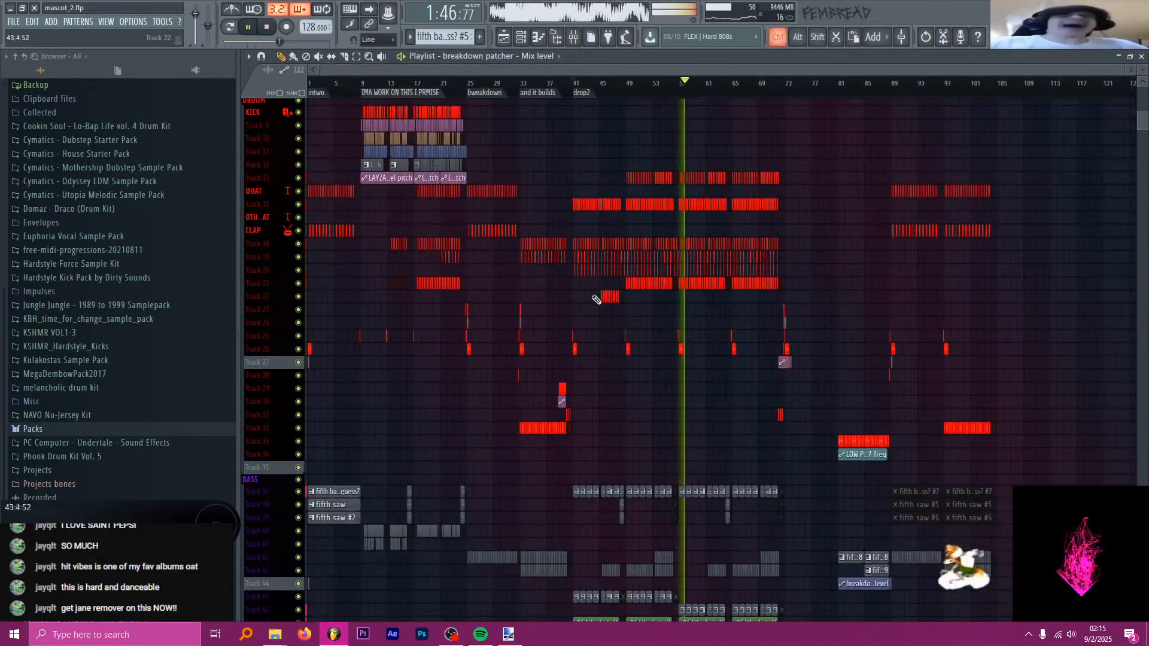
scroll(556, 287, up, 3)
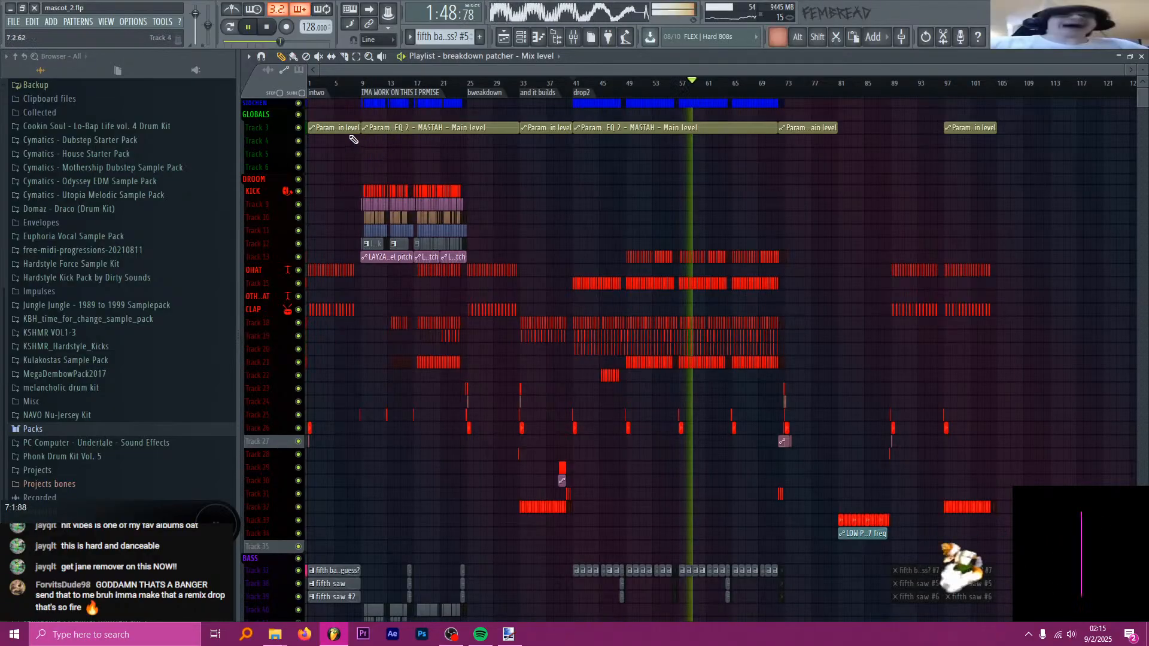
scroll(359, 161, up, 5)
key(space)
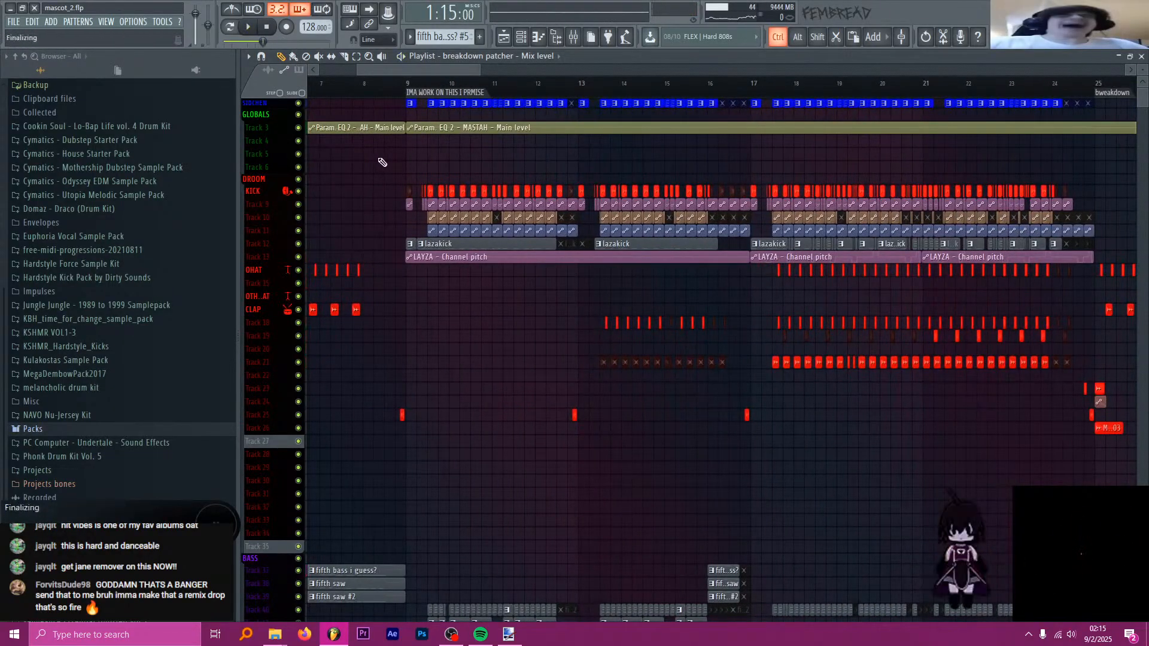
- Survey the arrangement from the intwo marker and place the playhead at bweakdown, bar 25
scroll(515, 162, down, 4)
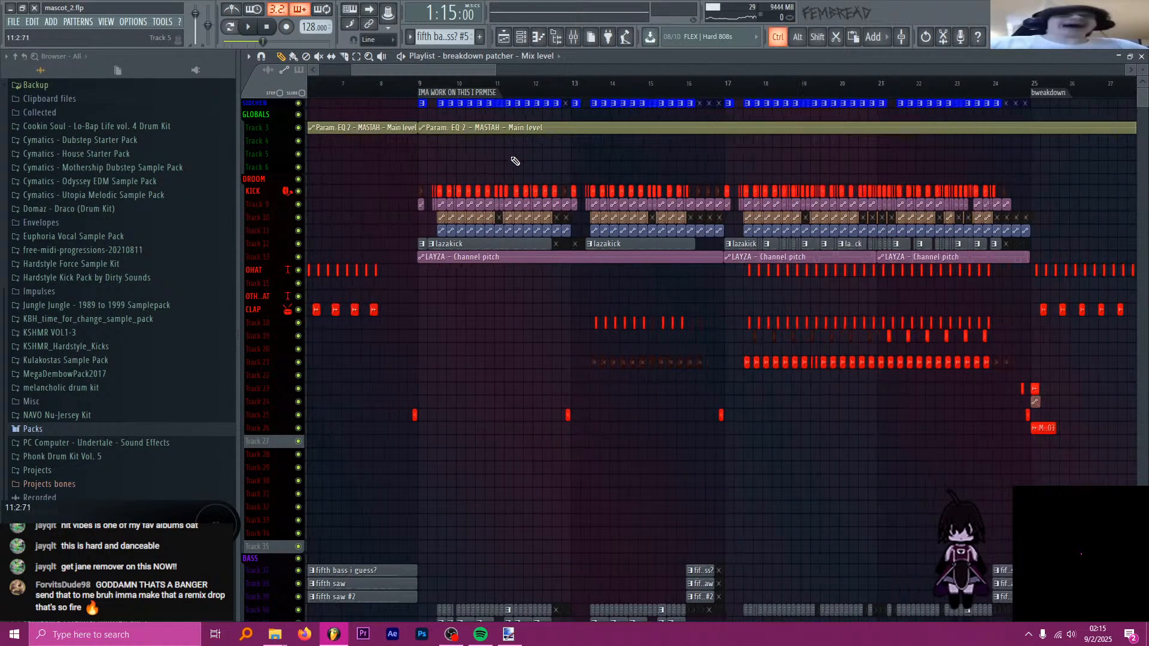
scroll(344, 176, down, 5)
scroll(338, 173, down, 1)
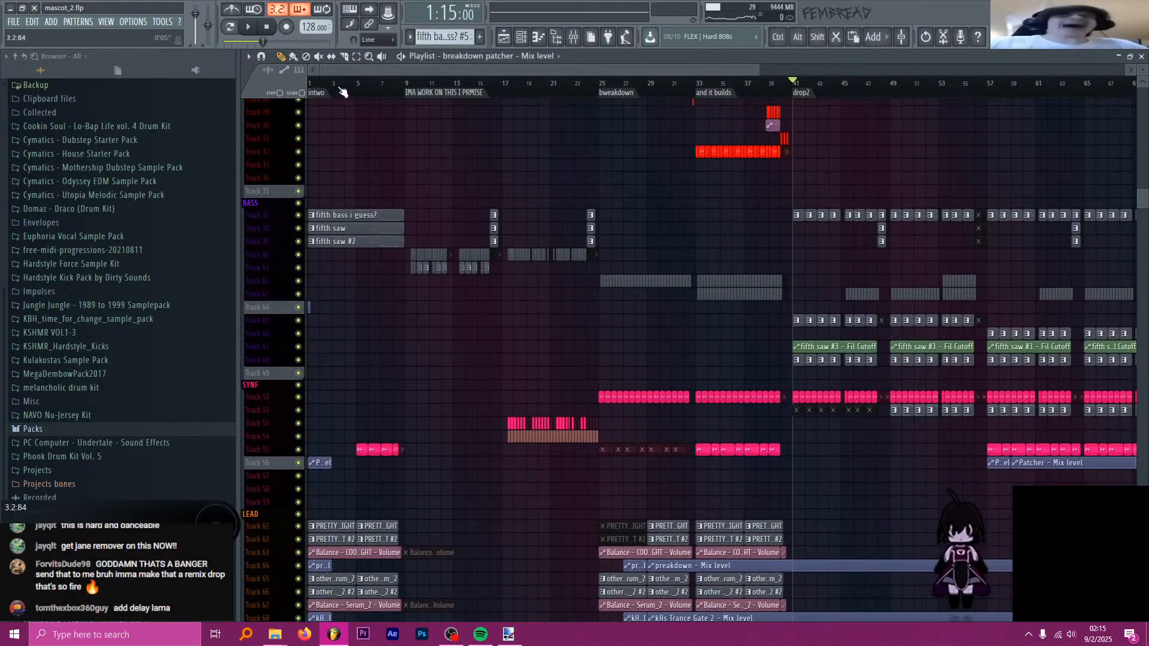
click(310, 85)
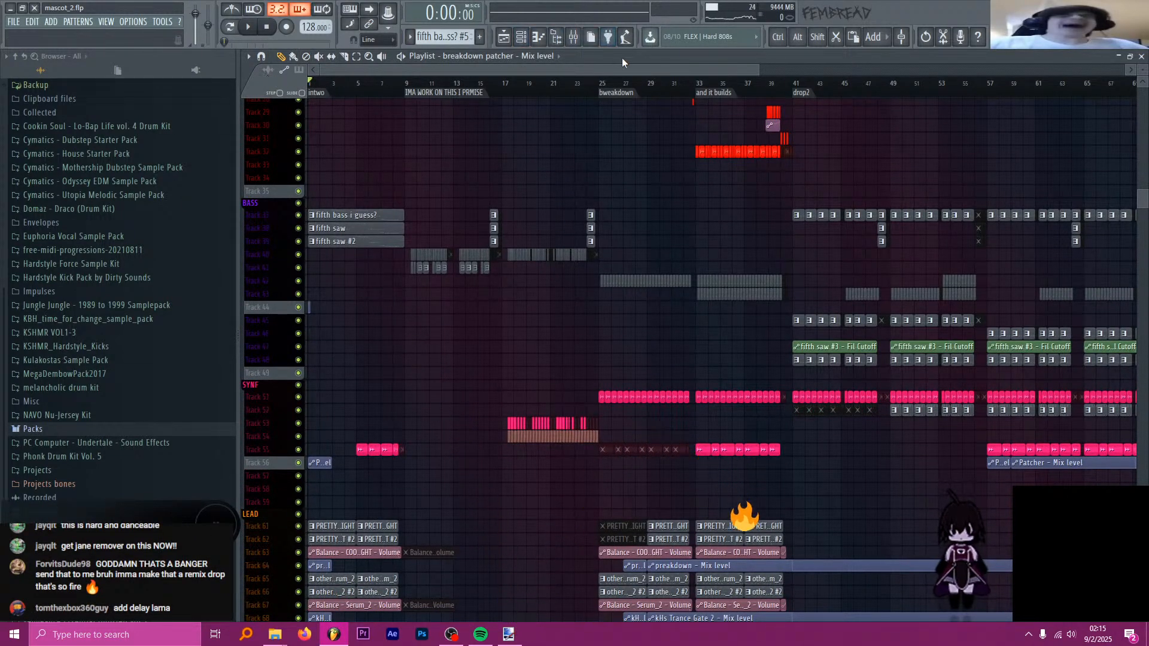
click(602, 83)
scroll(605, 154, up, 4)
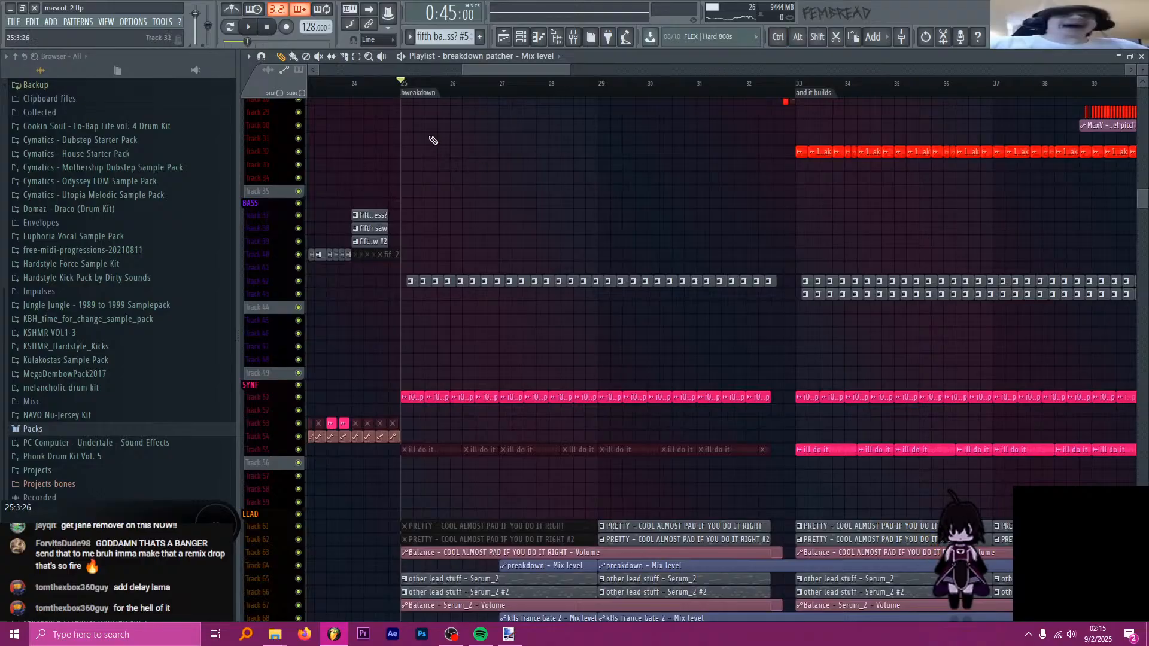
- Set the project tempo to 135 BPM and restretch all channels to match
drag(313, 27, 314, 18)
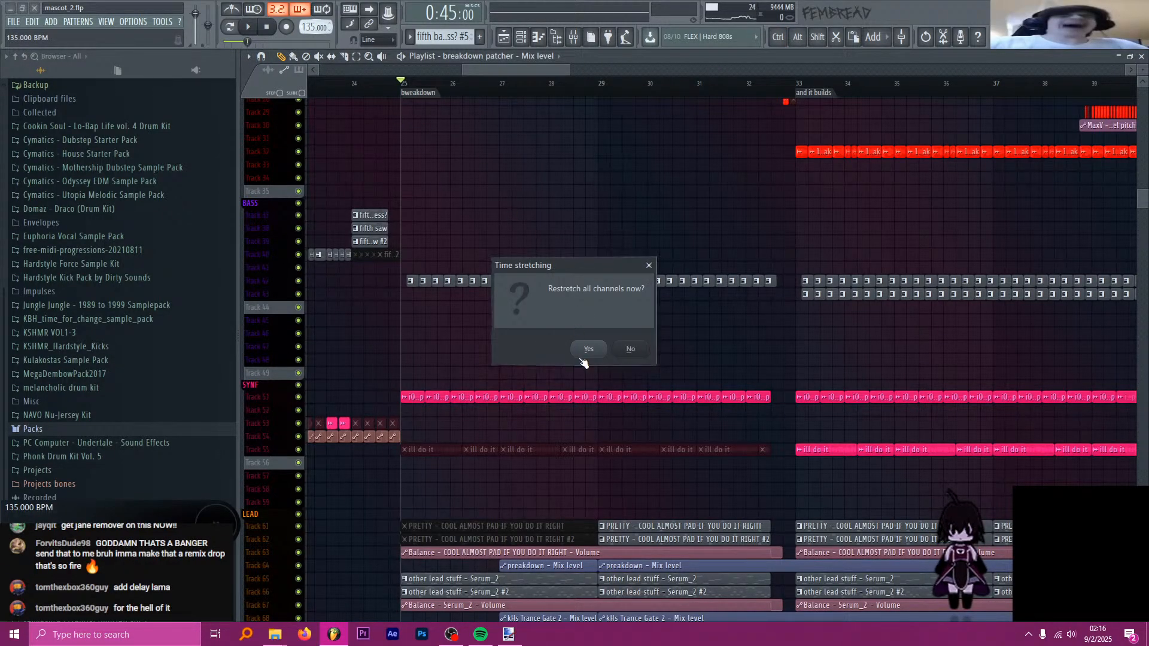
click(585, 351)
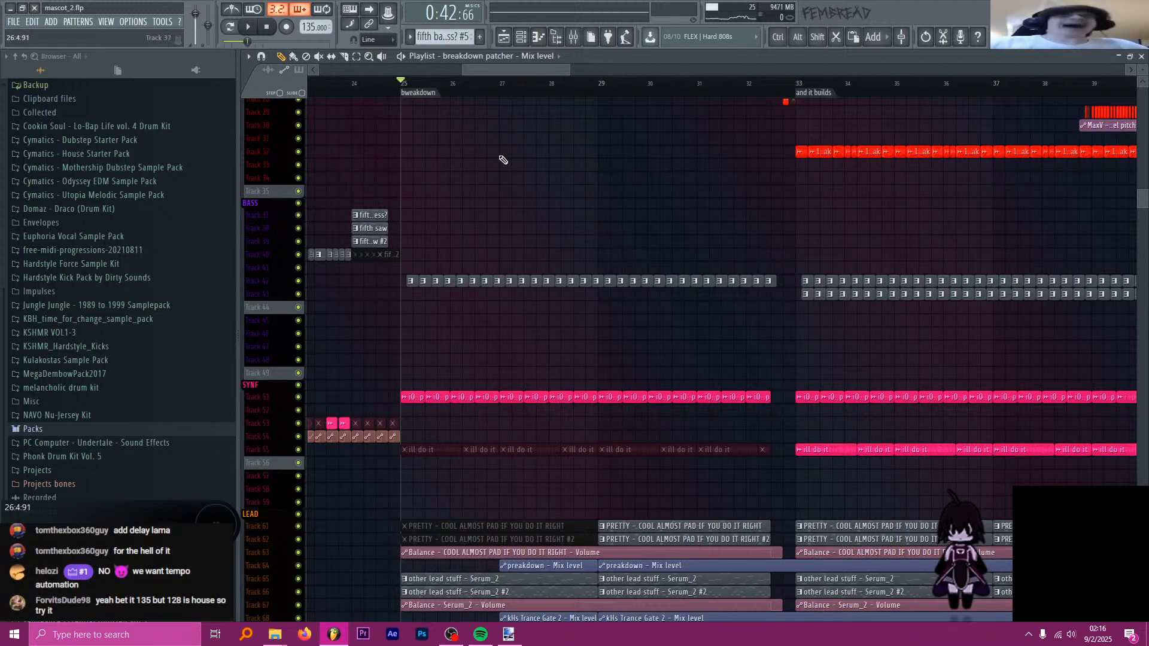
- Play the start of the bweakdown section at the new tempo, stop it, and look over the arrangement around drop2
scroll(503, 159, up, 9)
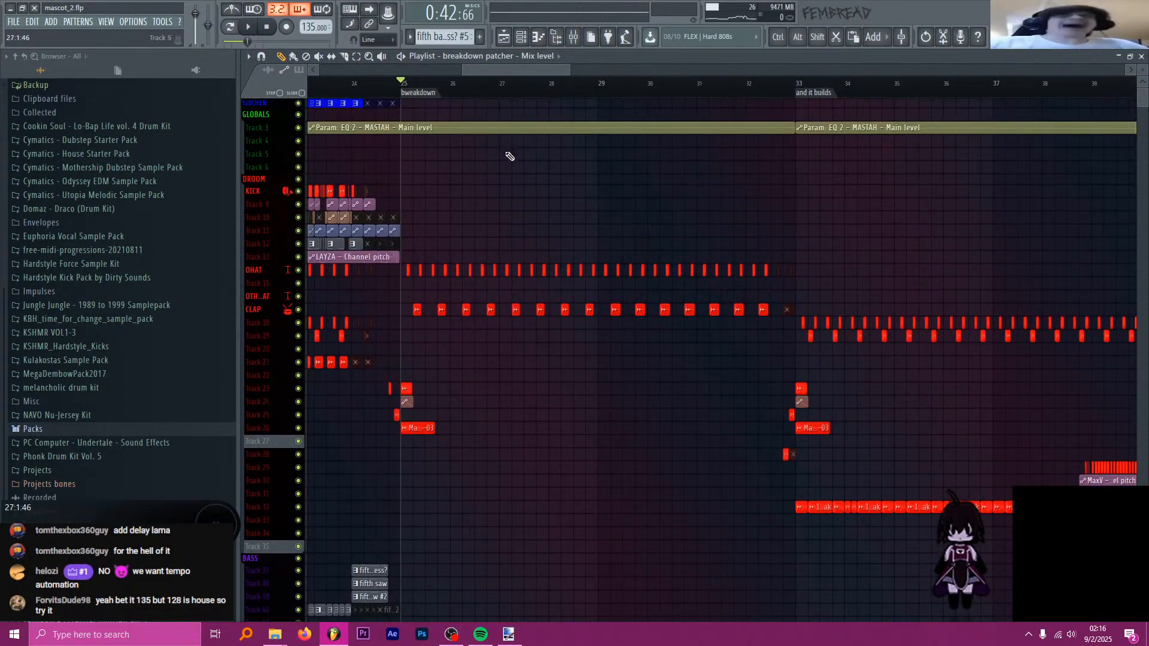
scroll(509, 156, down, 8)
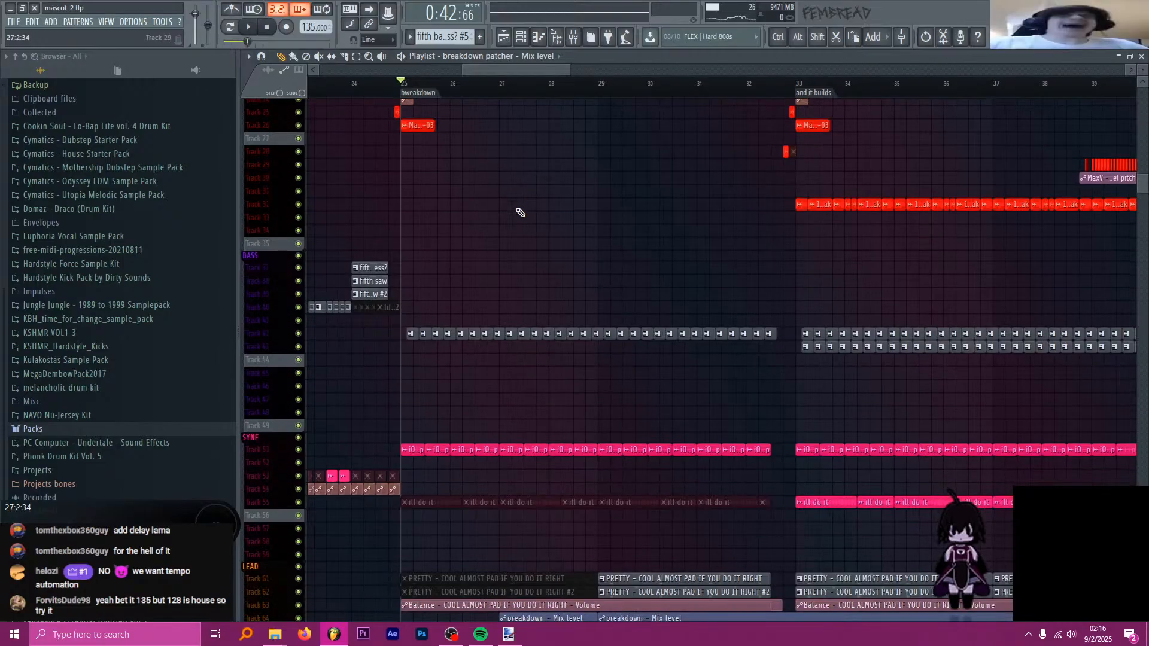
key(space)
scroll(539, 206, down, 5)
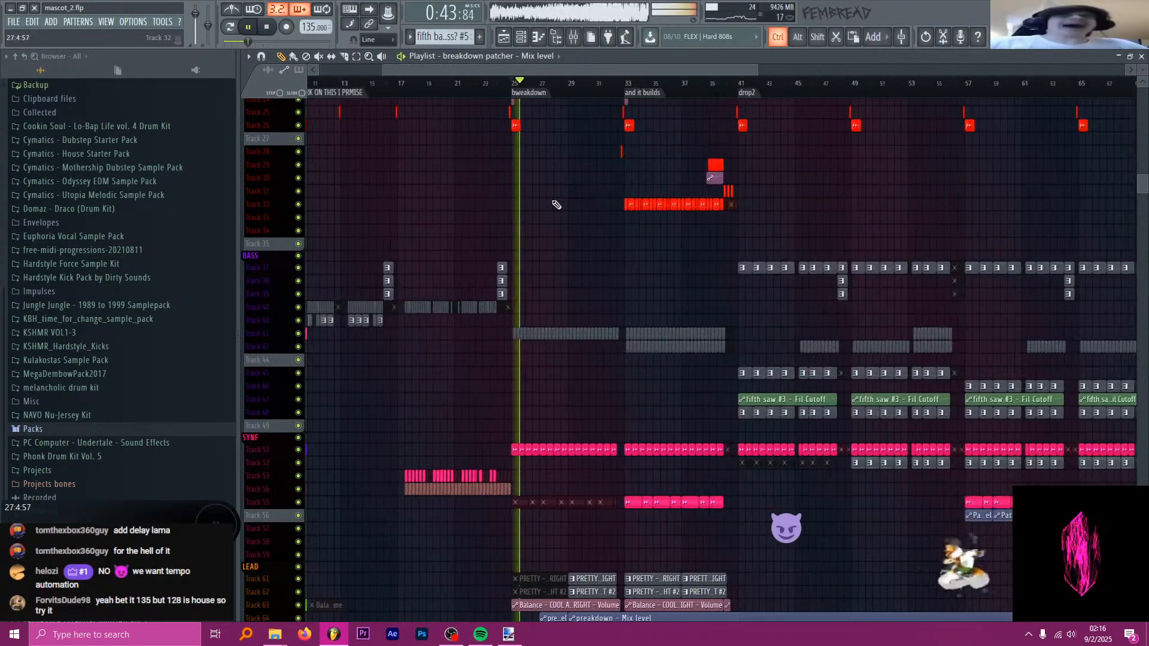
scroll(539, 180, up, 5)
key(space)
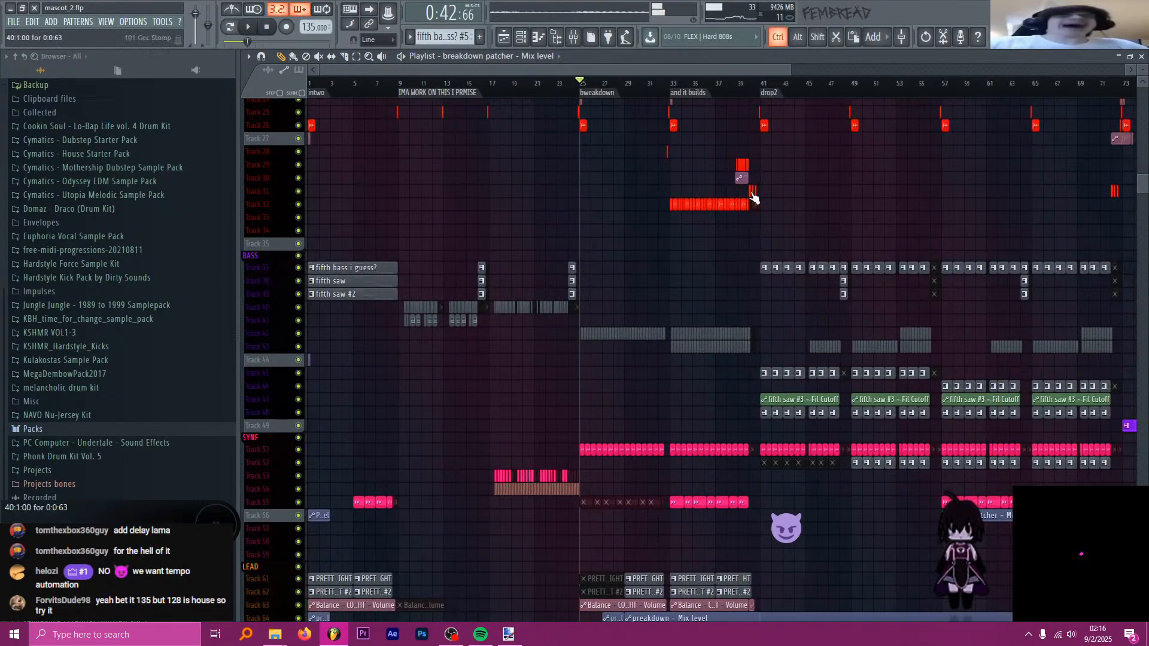
scroll(809, 183, up, 2)
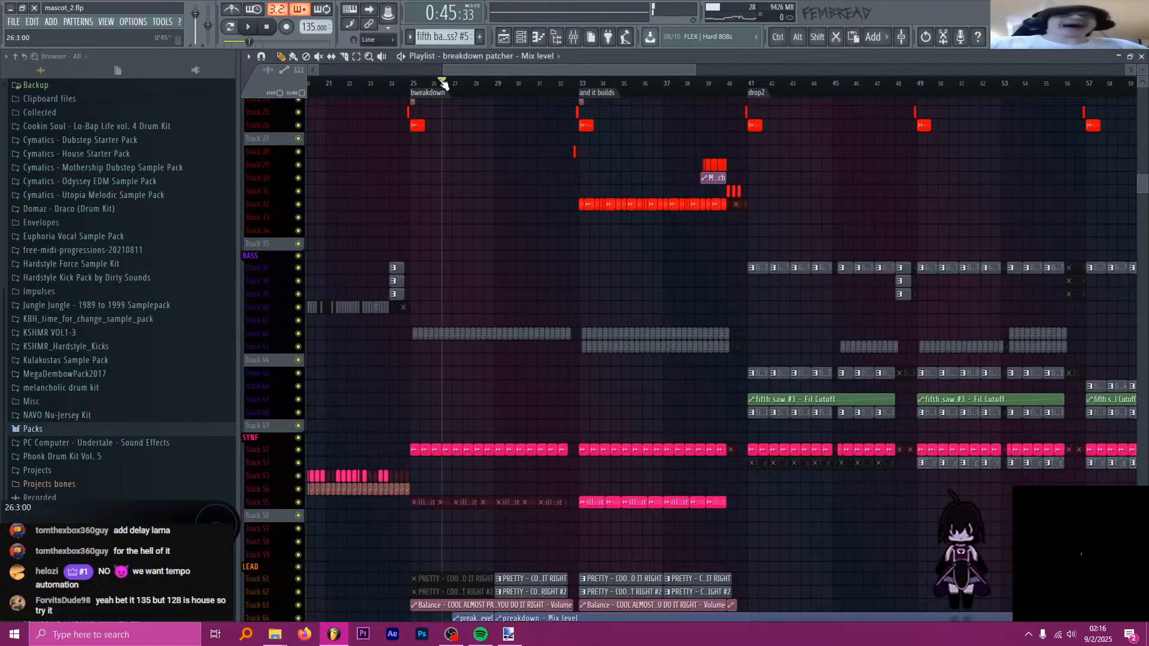
- Replay the bweakdown section from bar 25, following its drum, SYNF, LEAD and VOCALS clips to bar 32
key(space)
scroll(585, 180, up, 1)
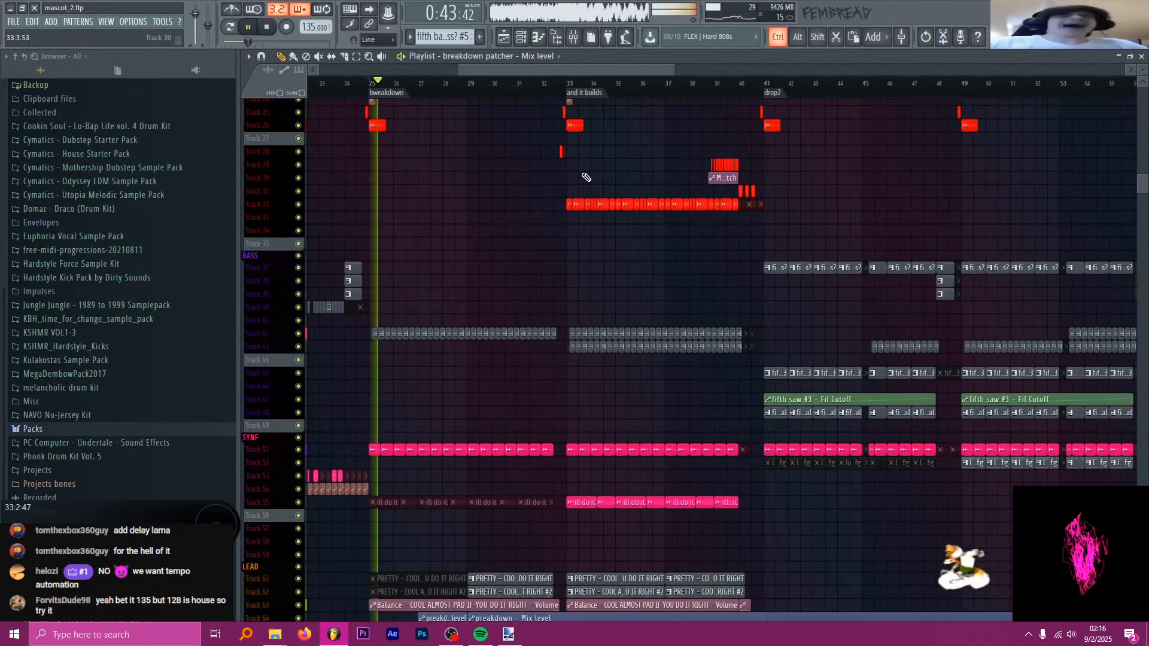
scroll(531, 185, up, 4)
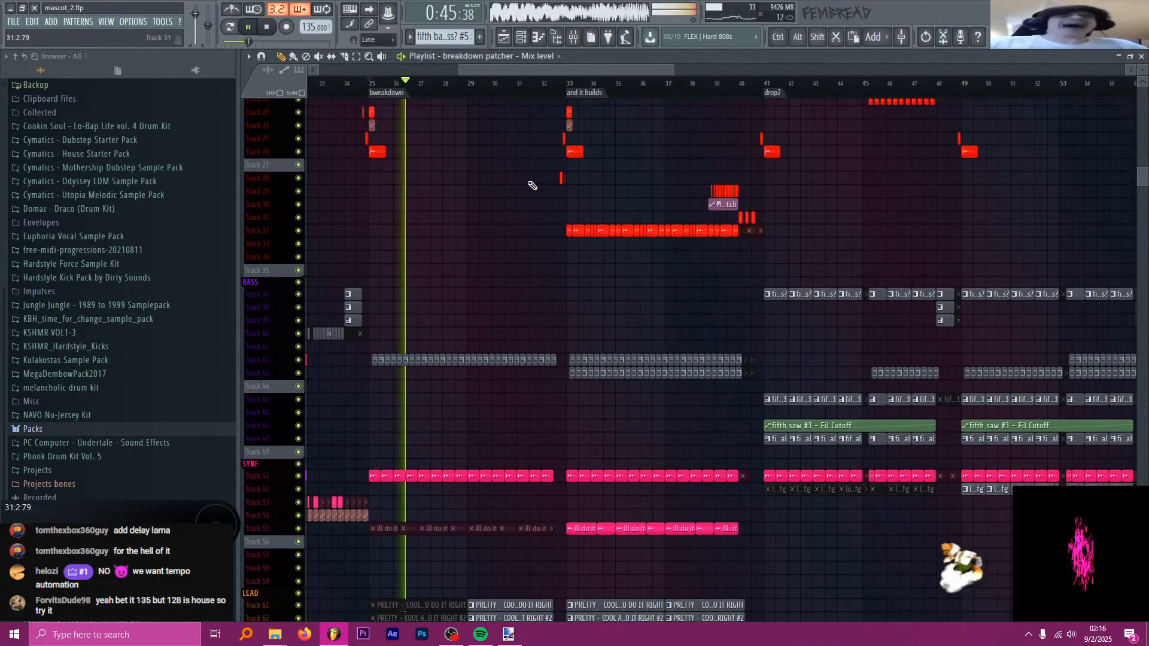
scroll(661, 166, up, 2)
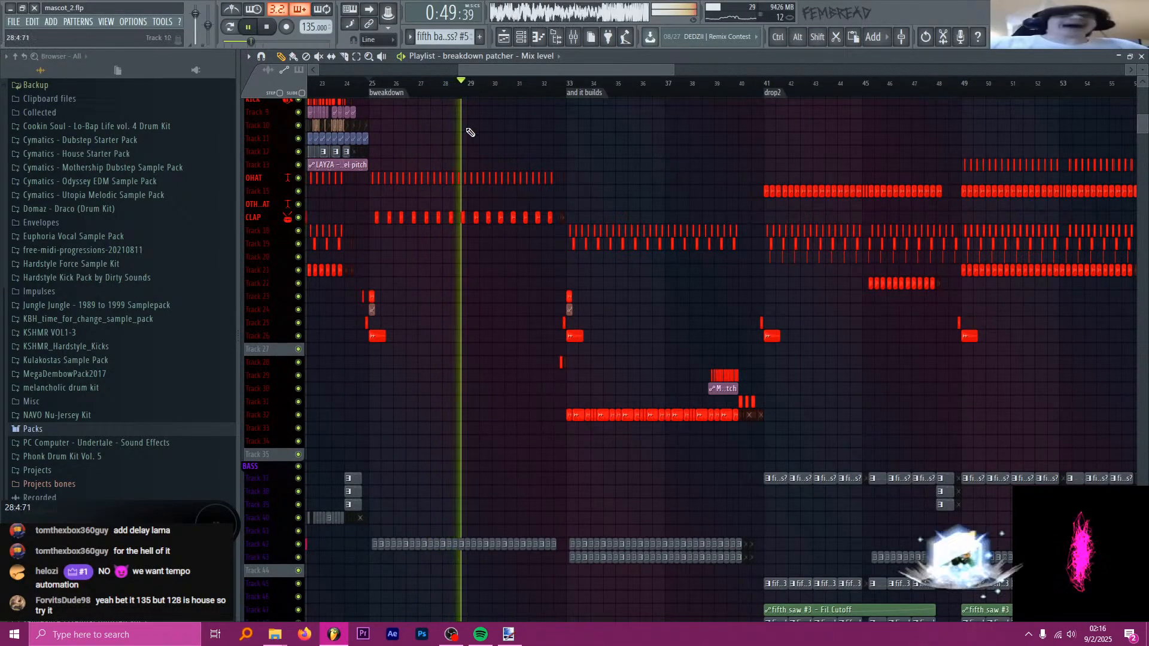
scroll(620, 215, down, 10)
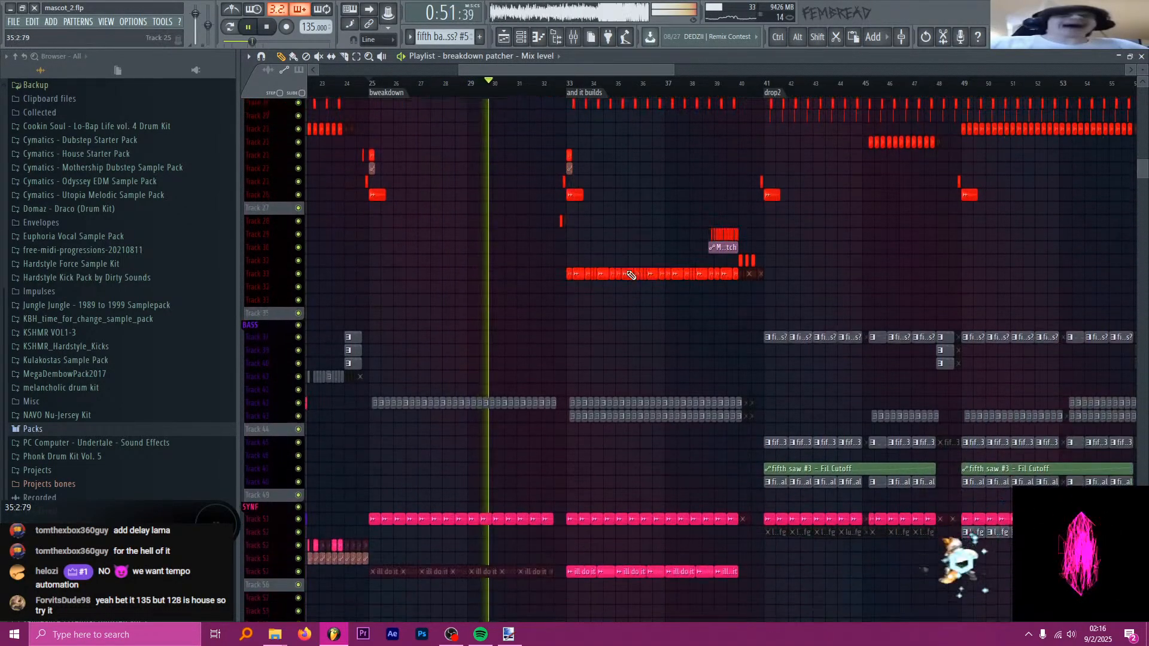
scroll(640, 282, down, 3)
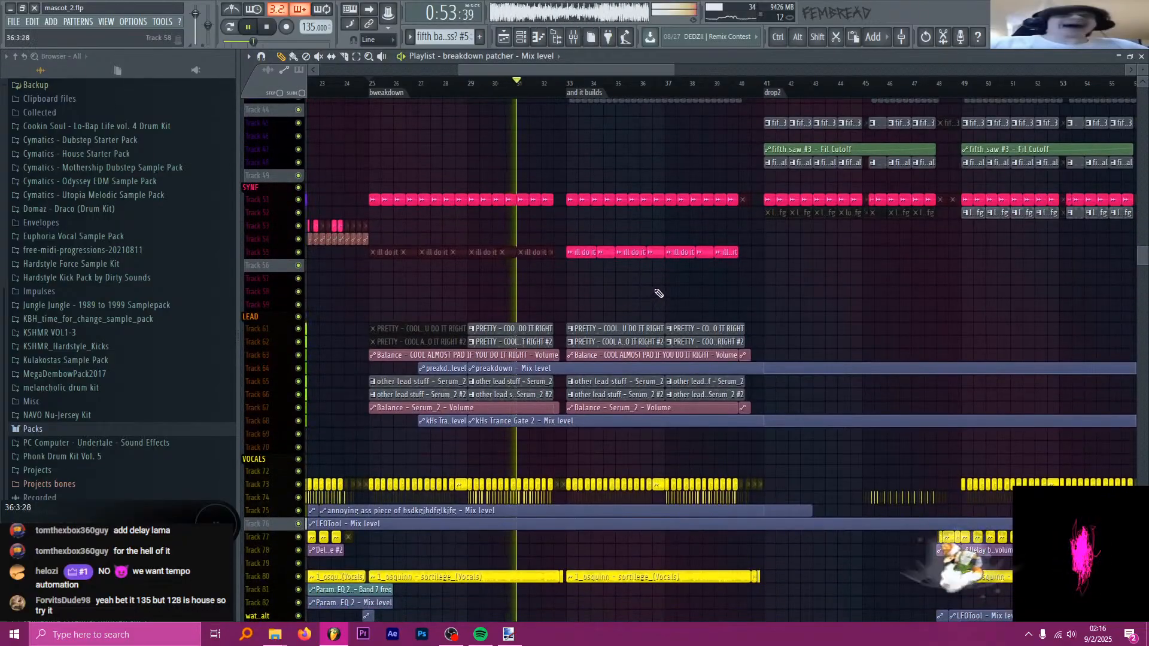
scroll(660, 291, down, 1)
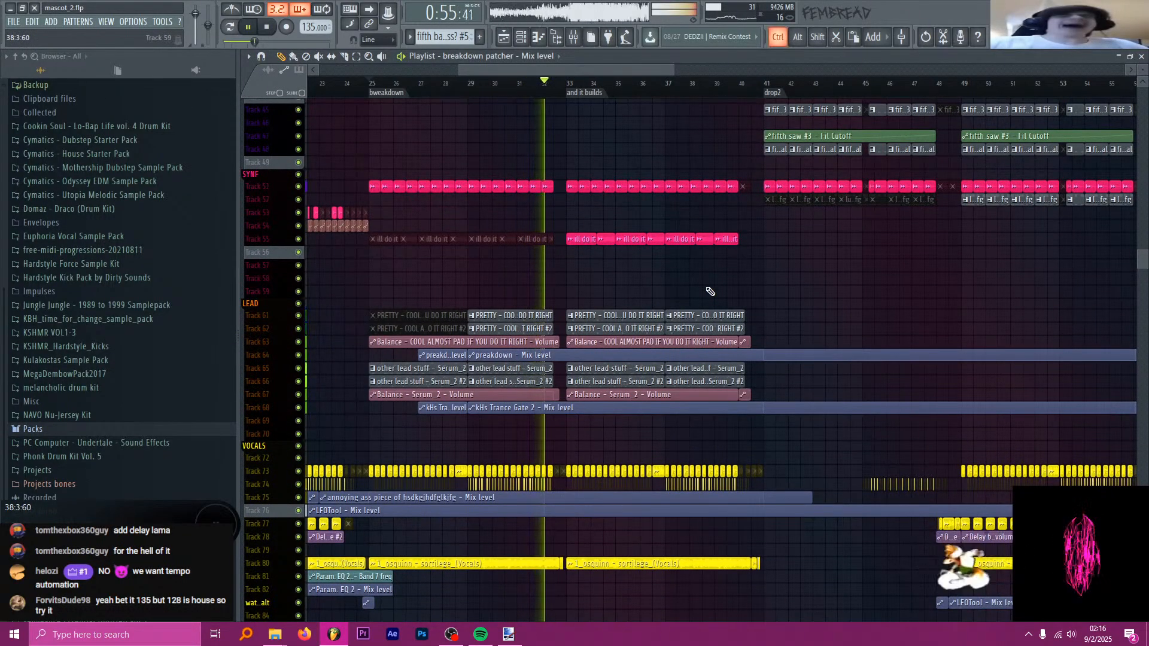
- Listen through the "and it builds" section, bars 33 to 38, checking its SYNF, LEAD, VOCALS and drum clips
ctrl+scroll(670, 284, up, 3)
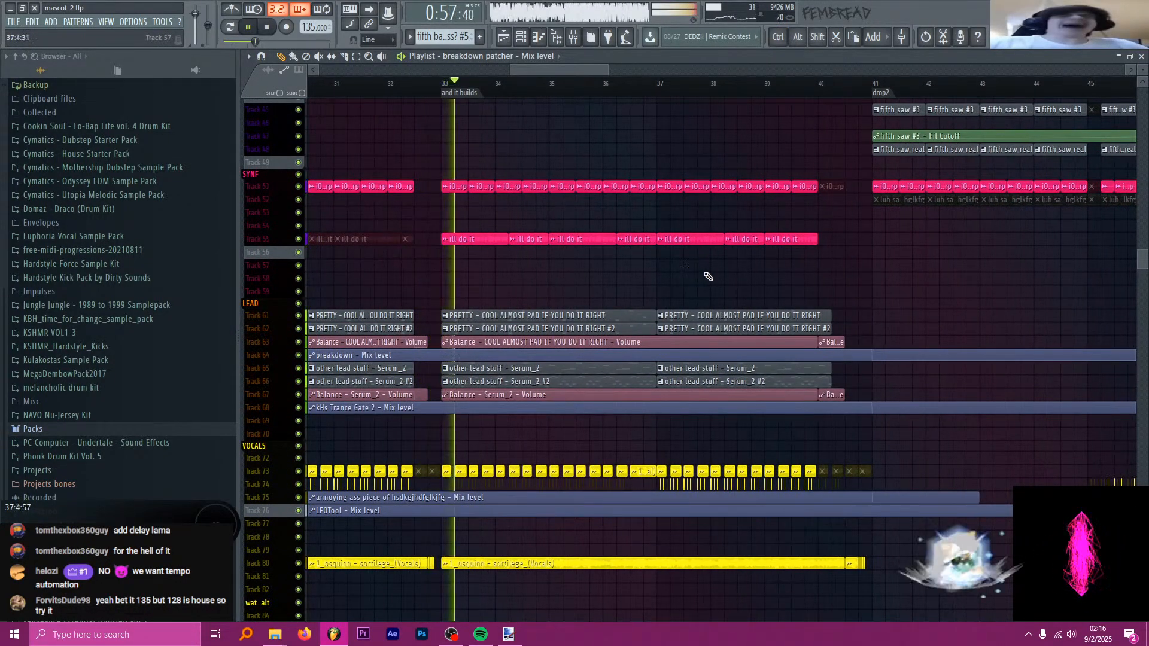
scroll(676, 279, up, 1)
ctrl+scroll(677, 286, up, 1)
ctrl+scroll(595, 278, down, 2)
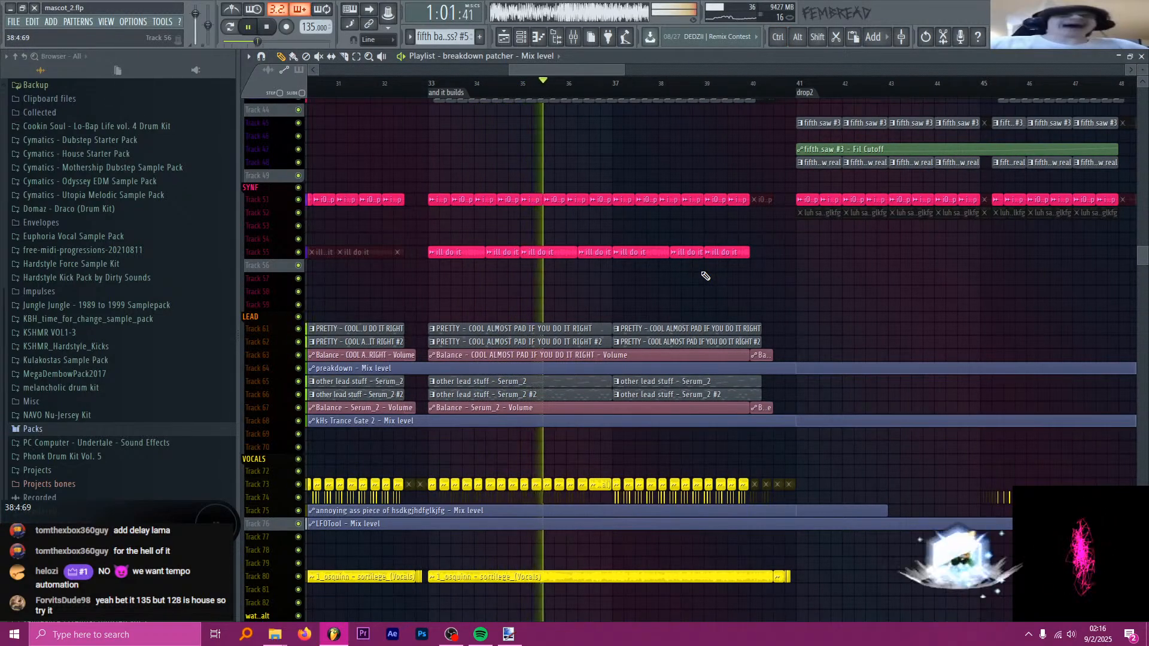
scroll(718, 276, up, 11)
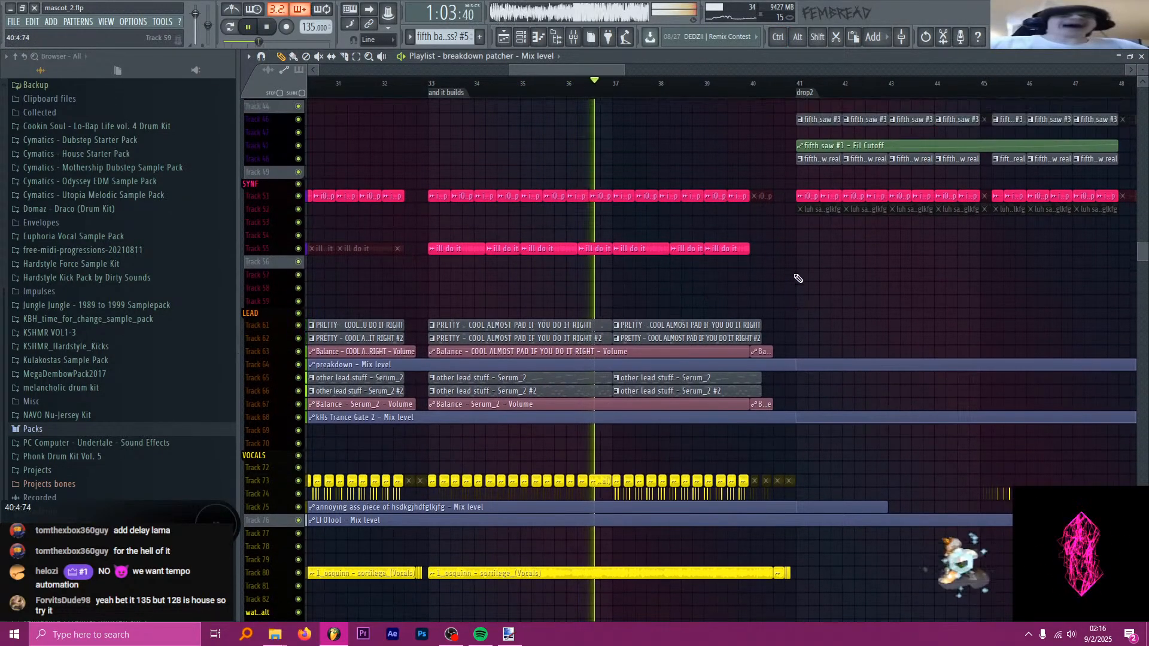
scroll(812, 282, up, 20)
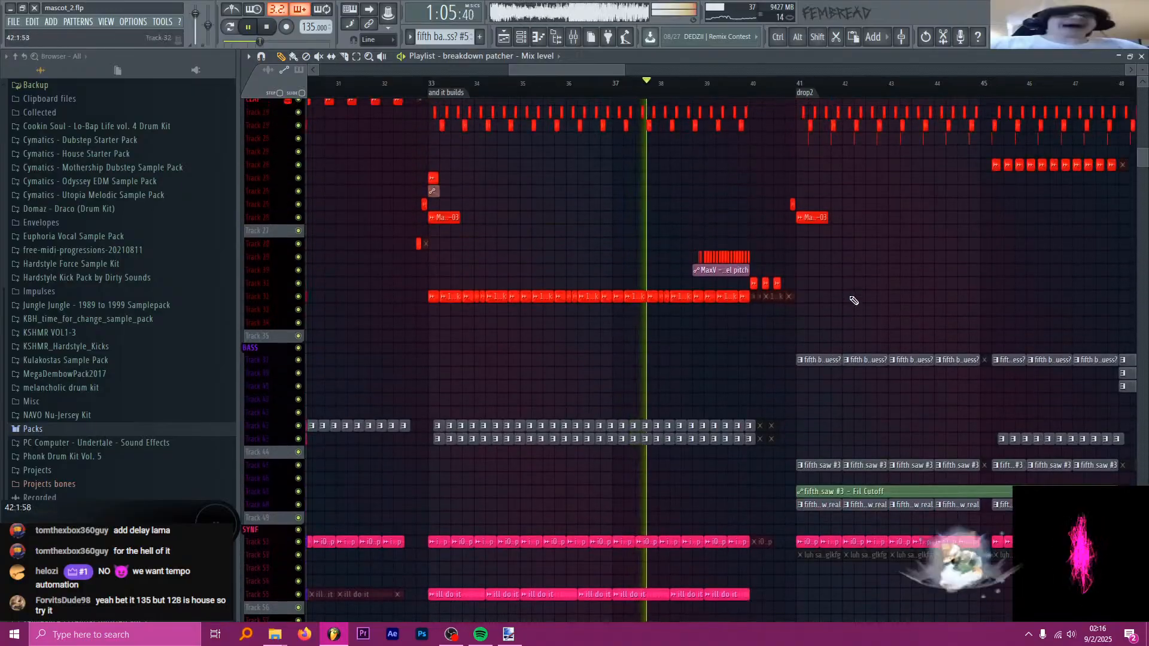
scroll(864, 309, up, 2)
ctrl+scroll(863, 308, down, 3)
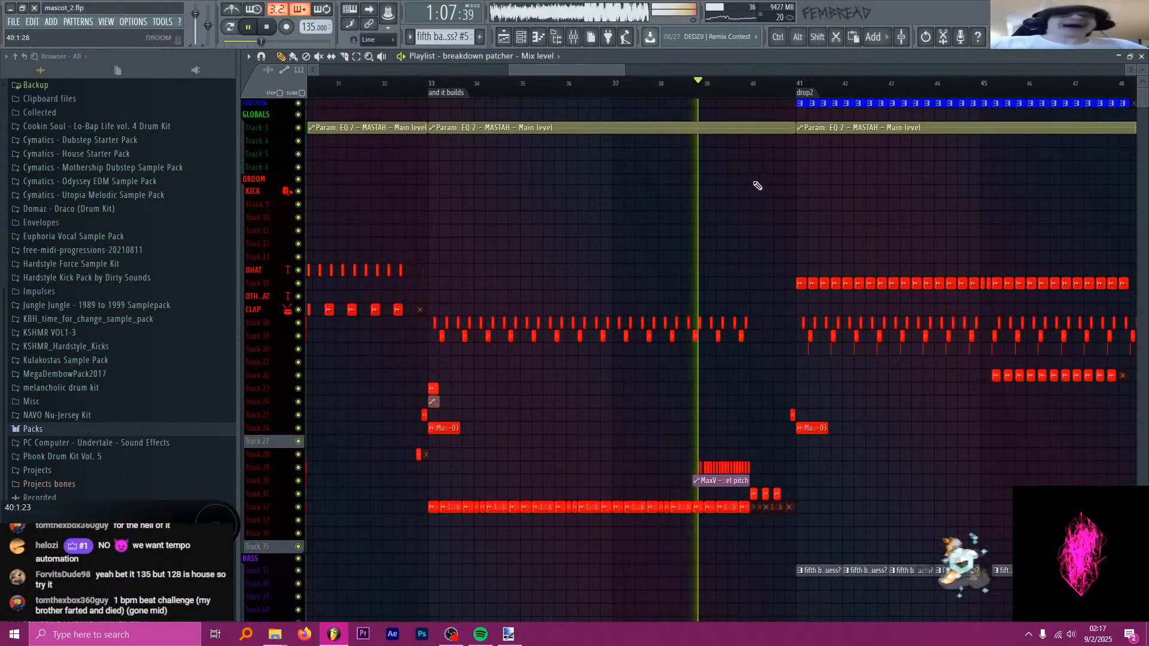
- Follow the drum clips through the end of the build and the first part of drop2, up to bar 52
ctrl+scroll(600, 178, up, 4)
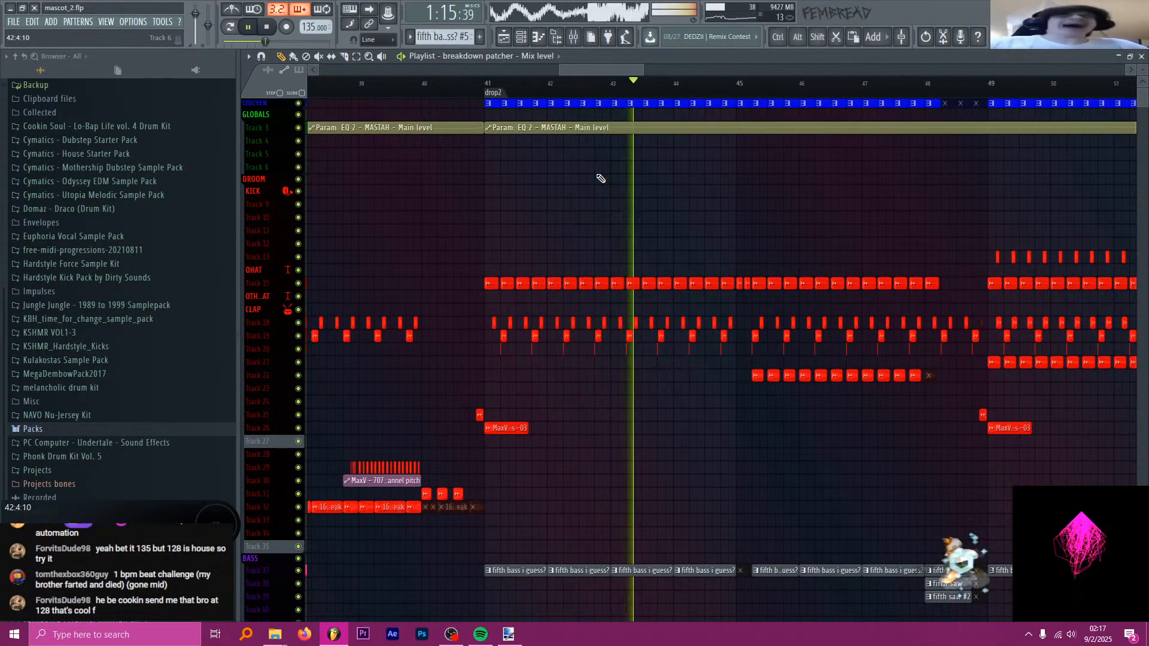
ctrl+scroll(600, 179, down, 4)
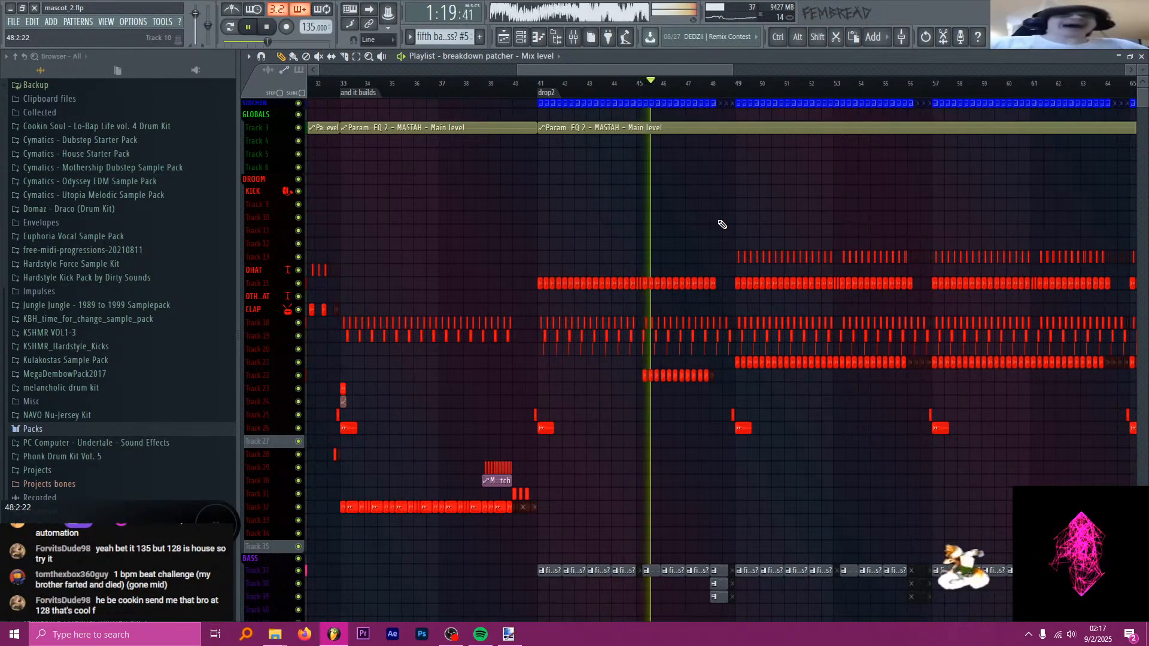
ctrl+scroll(796, 227, up, 6)
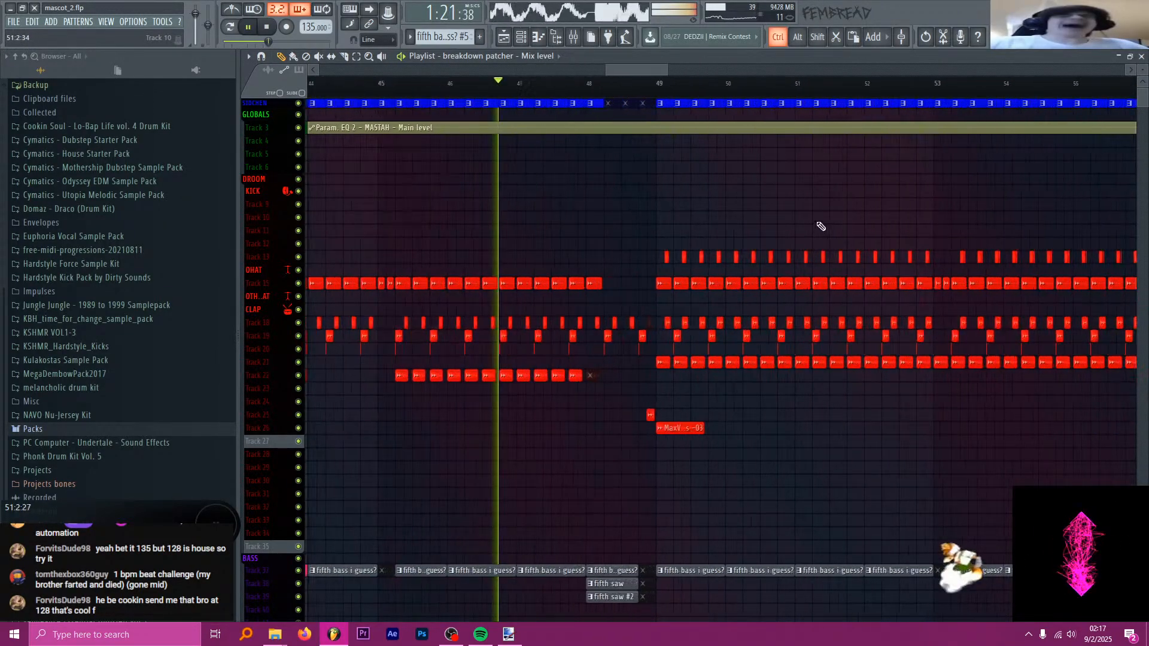
ctrl+scroll(557, 222, up, 3)
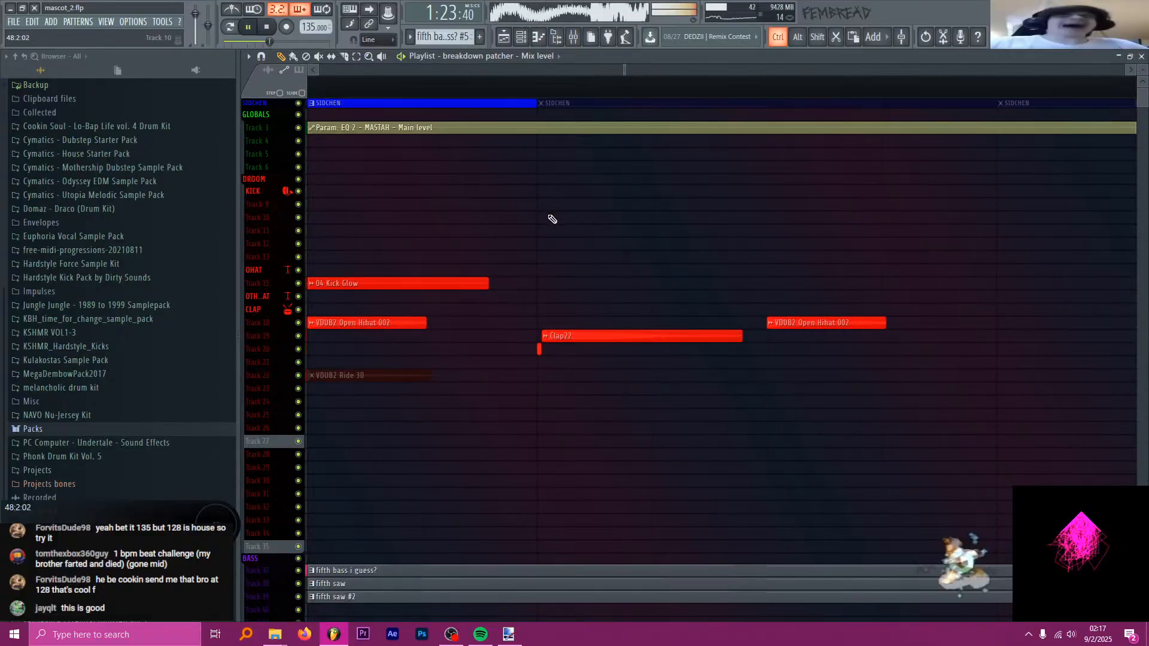
ctrl+scroll(554, 249, down, 6)
ctrl+scroll(706, 249, down, 4)
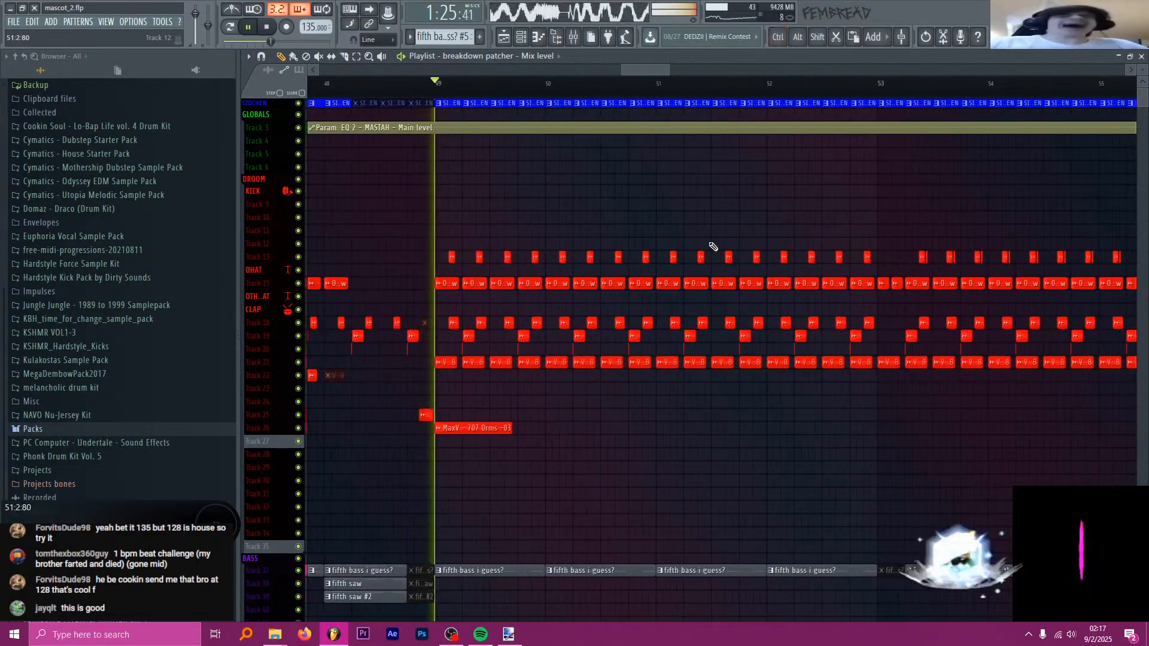
ctrl+scroll(598, 206, down, 2)
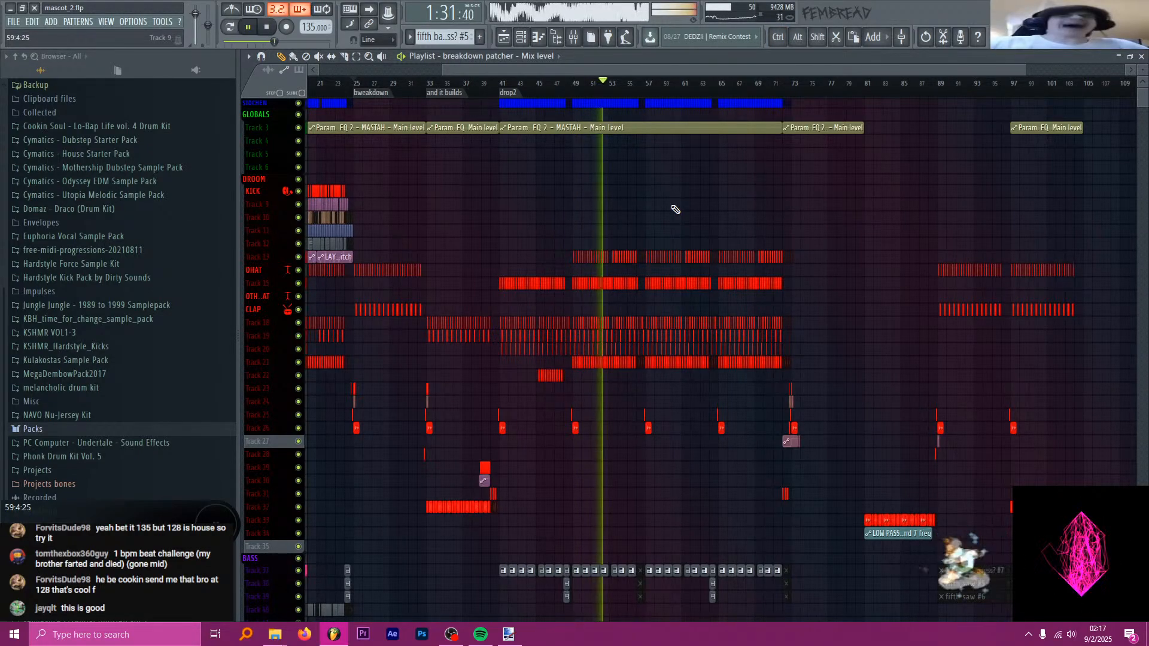
- Keep listening to drop2 through bars 53 to 59, checking the drum, BASS, SYNF, LEAD and VOCALS tracks
ctrl+scroll(678, 210, up, 1)
ctrl+scroll(678, 210, up, 1)
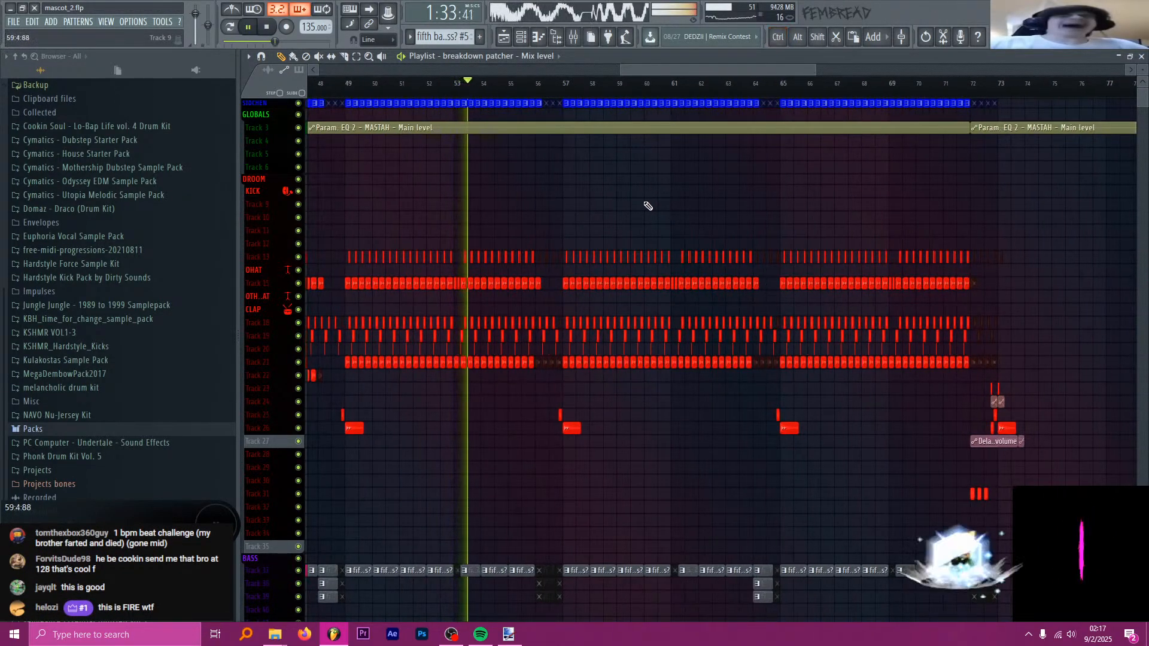
scroll(642, 205, down, 6)
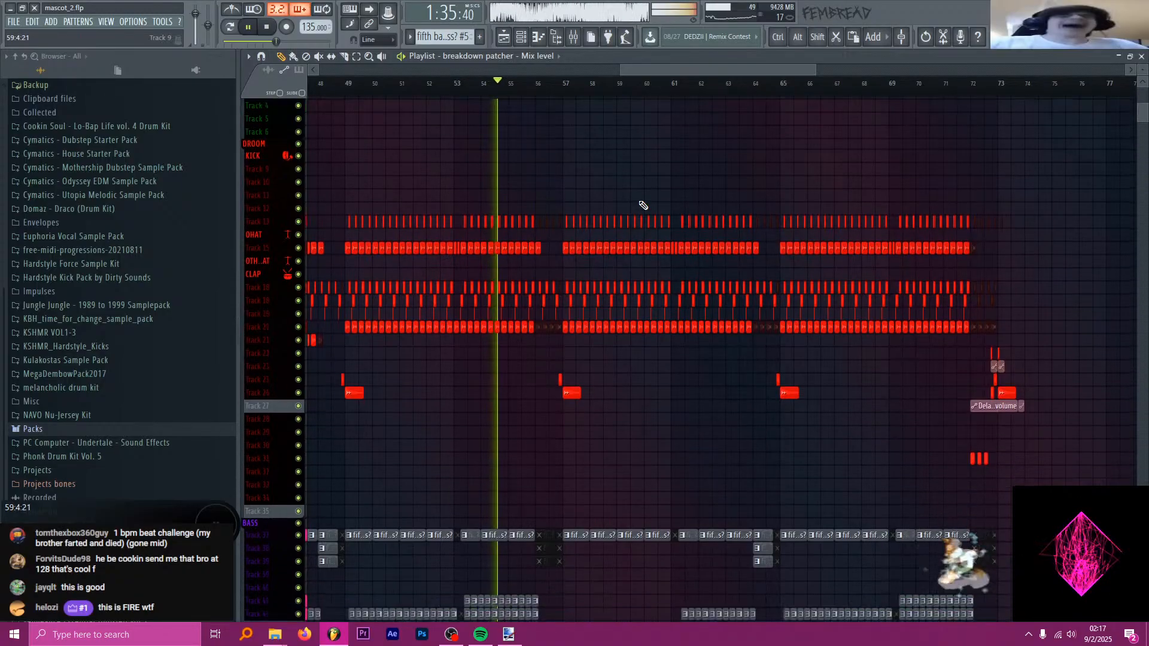
scroll(640, 275, down, 10)
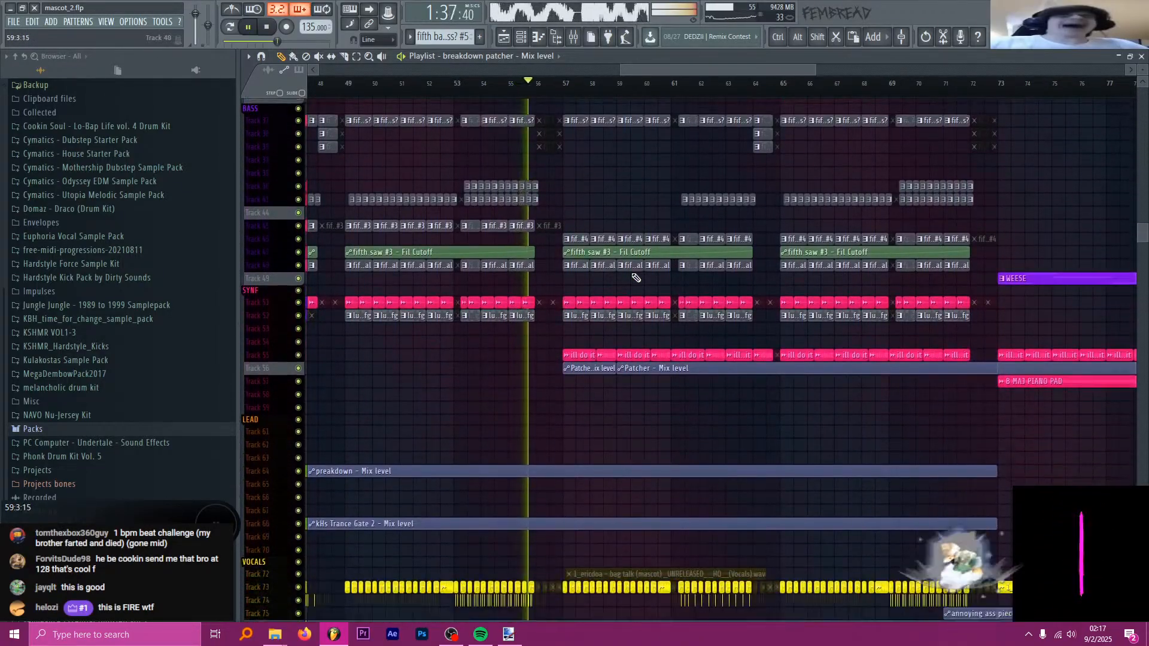
ctrl+scroll(672, 224, up, 2)
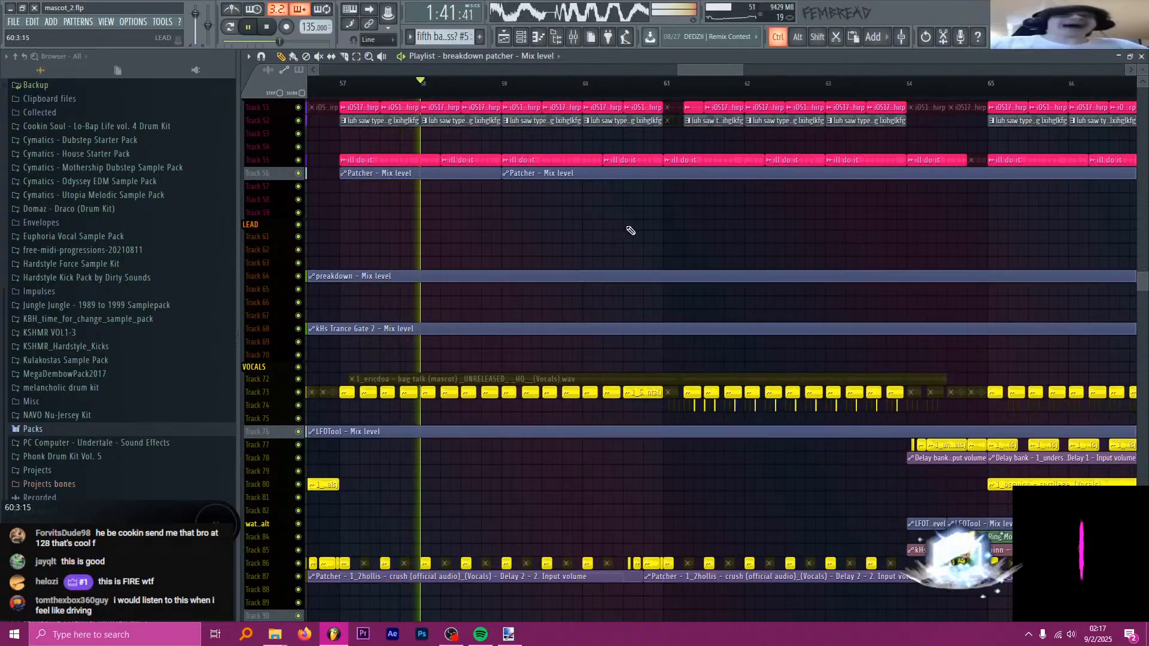
ctrl+scroll(618, 230, down, 1)
ctrl+scroll(666, 236, up, 2)
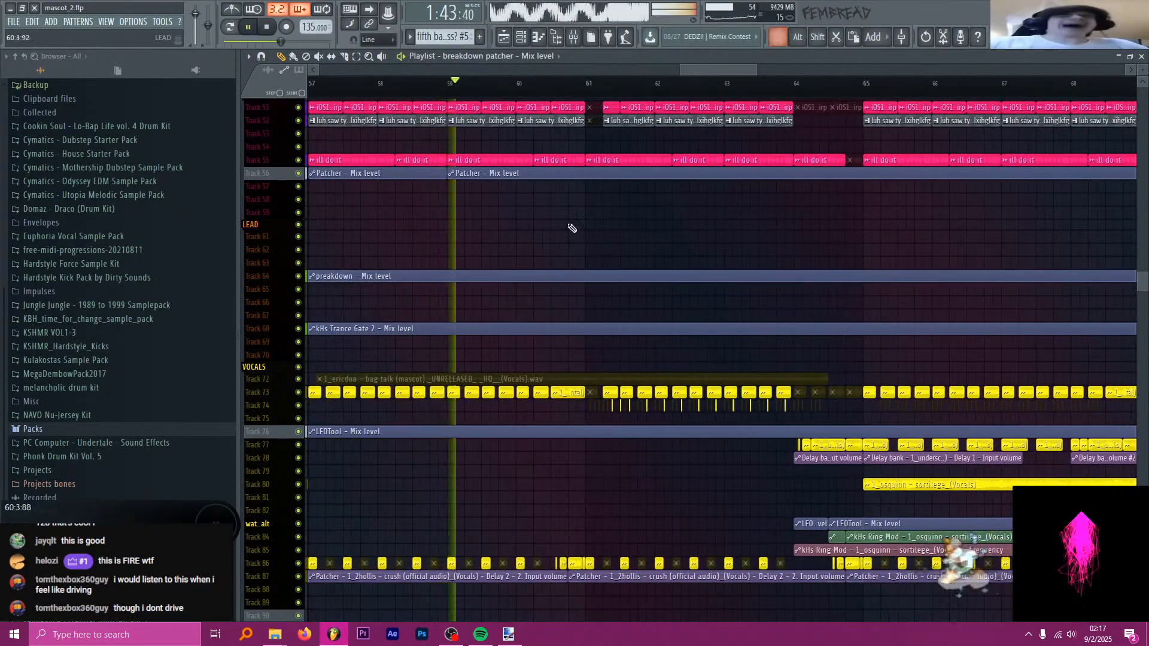
- Examine the drum and BASS clips while drop2 plays through bars 60 to 64
scroll(569, 225, up, 6)
scroll(593, 262, up, 10)
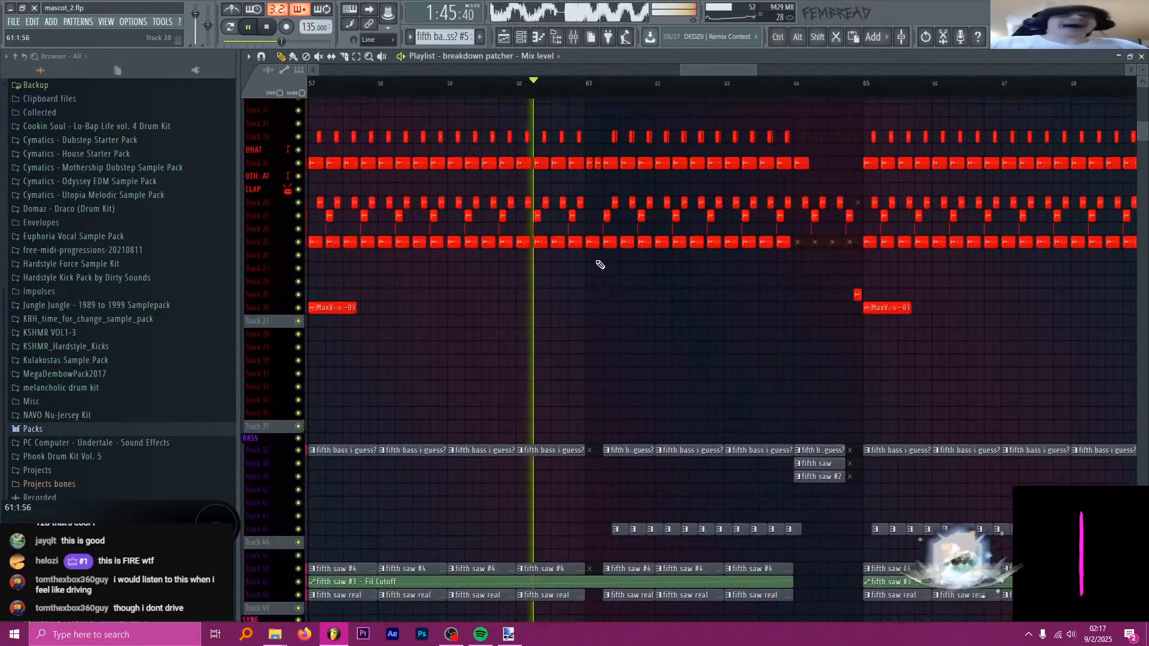
ctrl+scroll(598, 264, down, 4)
ctrl+scroll(589, 232, up, 4)
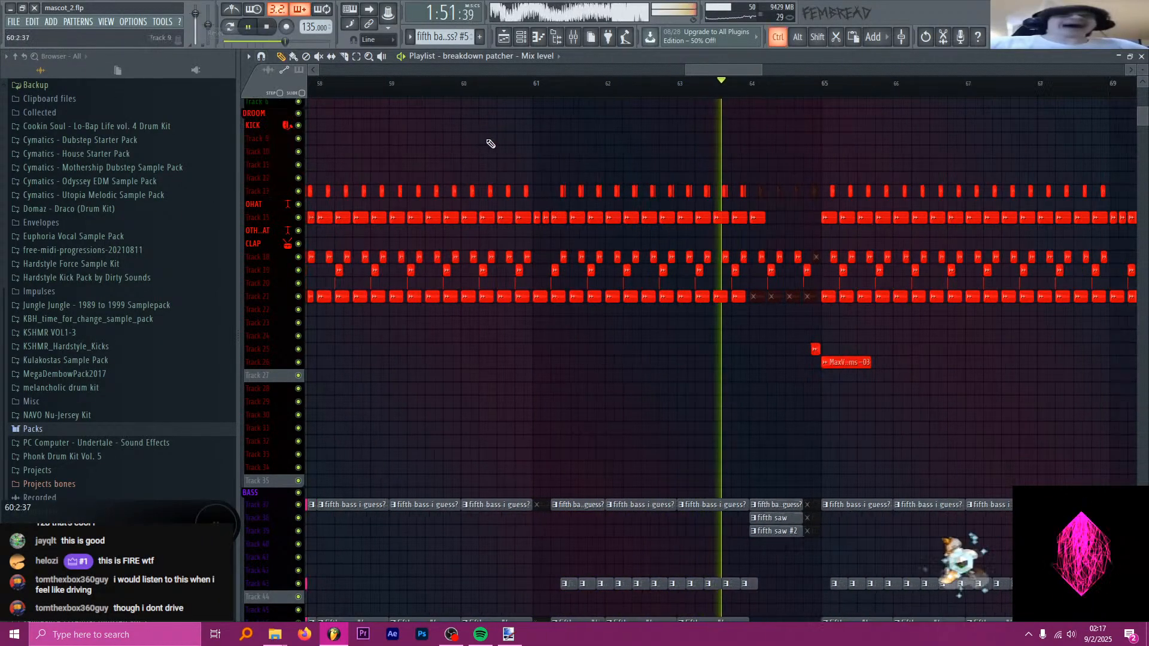
ctrl+scroll(595, 180, down, 8)
ctrl+scroll(641, 159, up, 4)
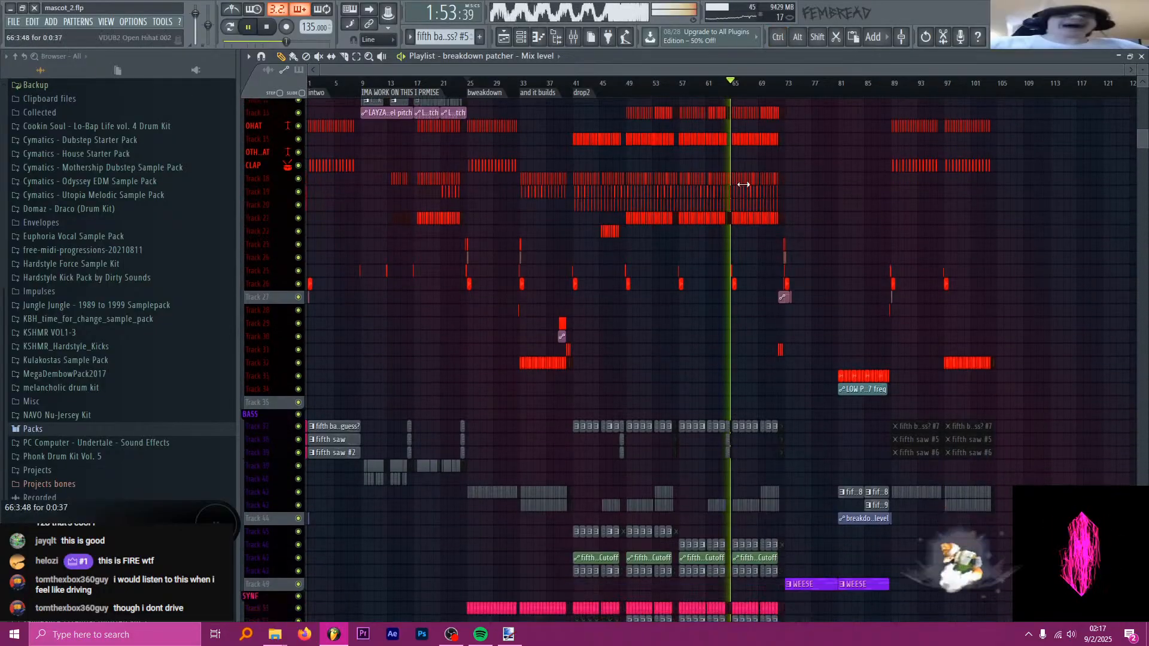
- Follow the BASS and SYNF clips through bars 65 to 70 and survey the whole arrangement during playback
scroll(719, 204, down, 5)
ctrl+scroll(774, 240, up, 1)
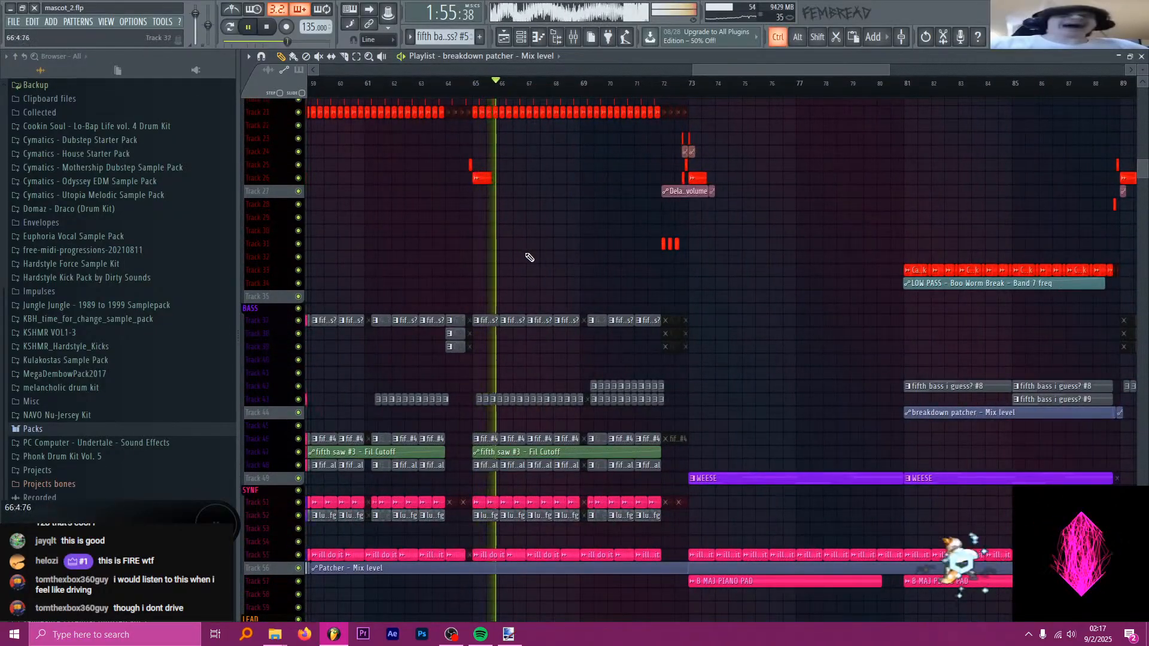
ctrl+scroll(521, 258, up, 2)
ctrl+scroll(428, 281, up, 2)
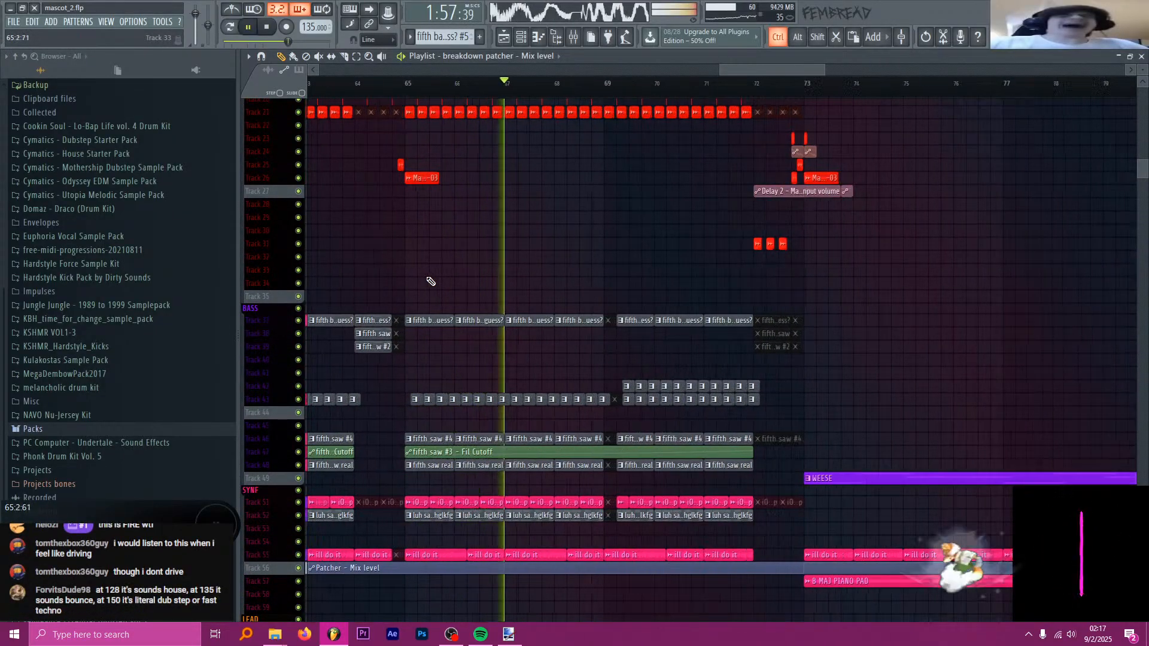
ctrl+scroll(429, 282, down, 6)
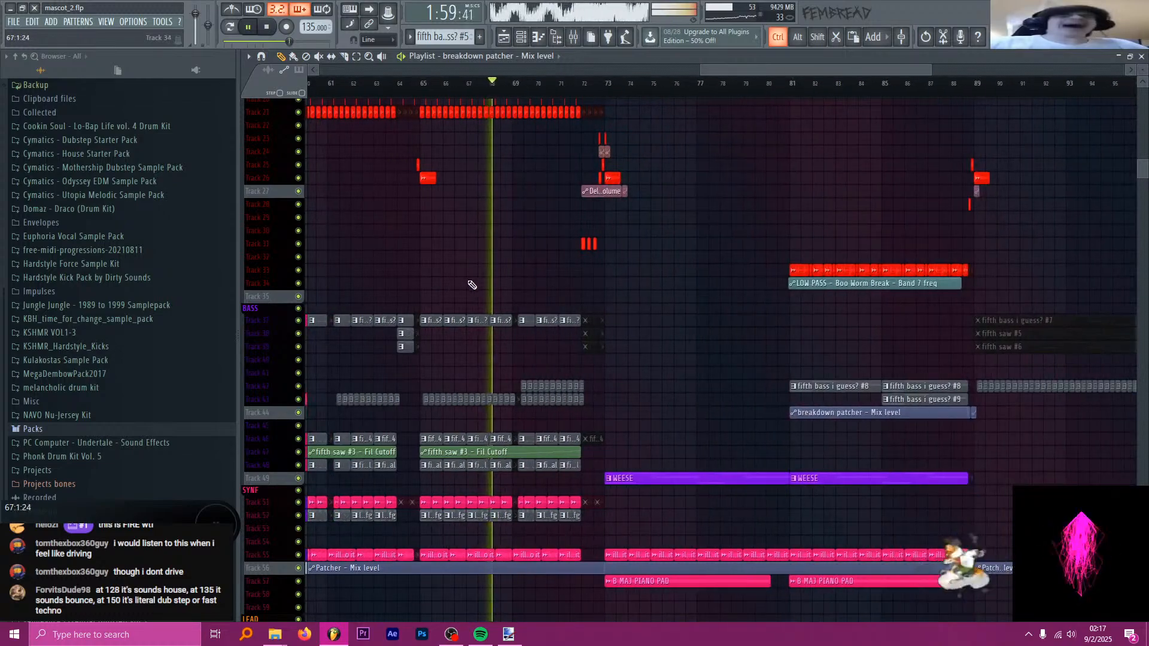
ctrl+scroll(538, 275, down, 3)
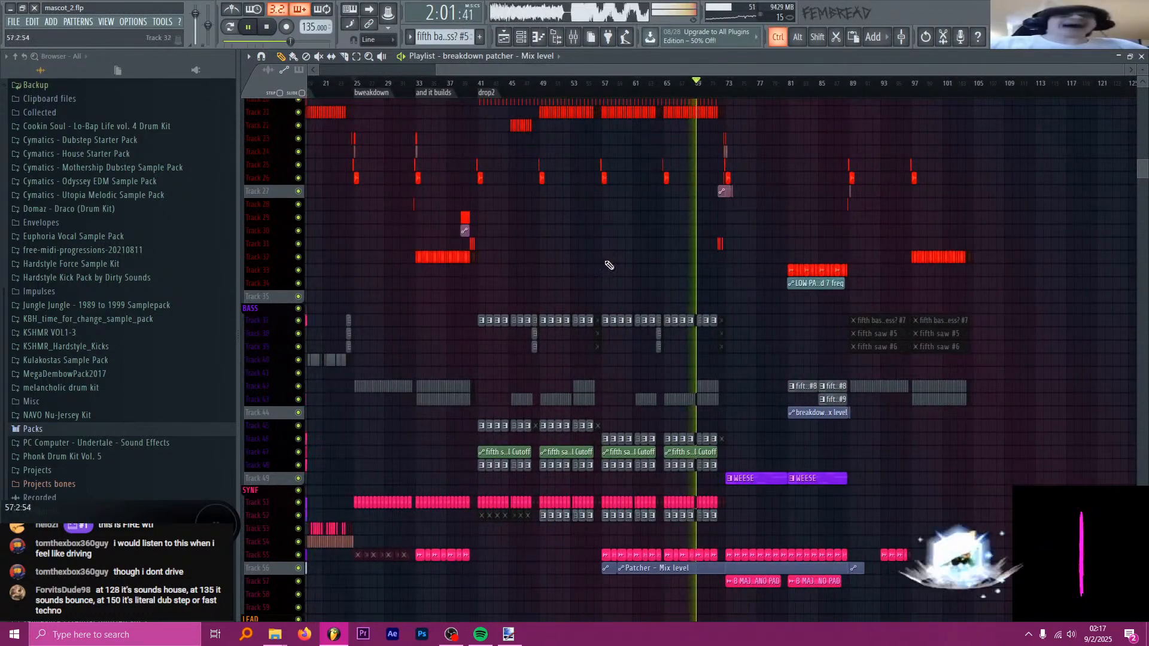
ctrl+scroll(608, 264, down, 2)
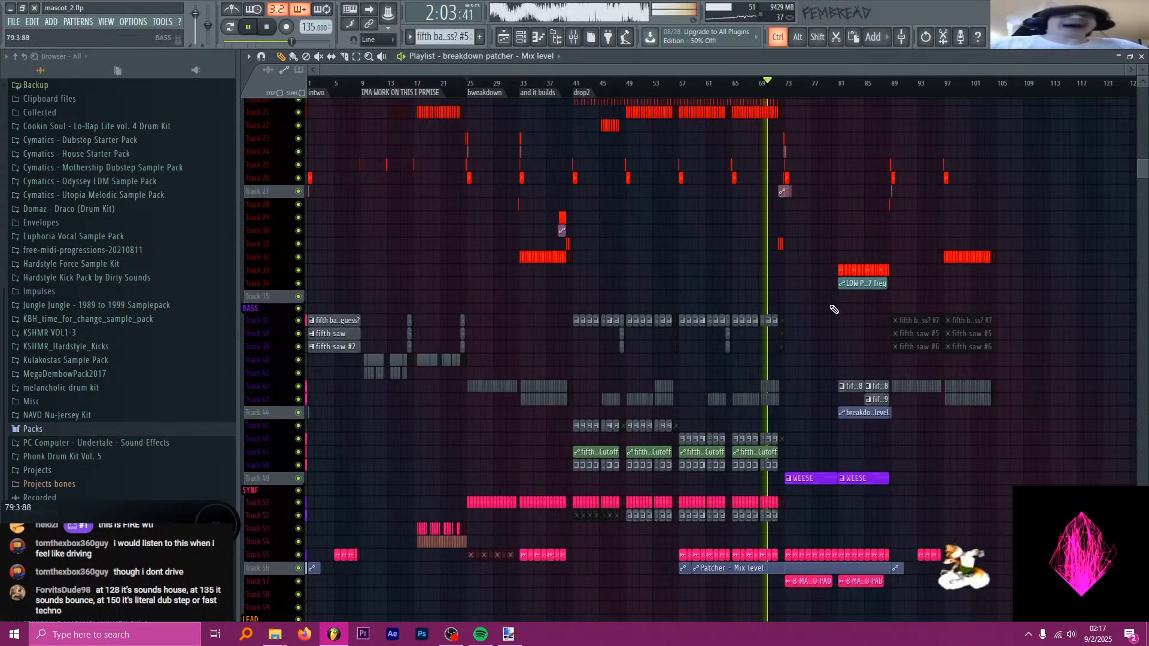
- Follow the end of drop2 through bars 70 to 73 into the WEESE section, checking the drum, BASS and SYNF clips
ctrl+scroll(826, 317, up, 4)
ctrl+scroll(821, 323, up, 1)
ctrl+scroll(728, 314, up, 1)
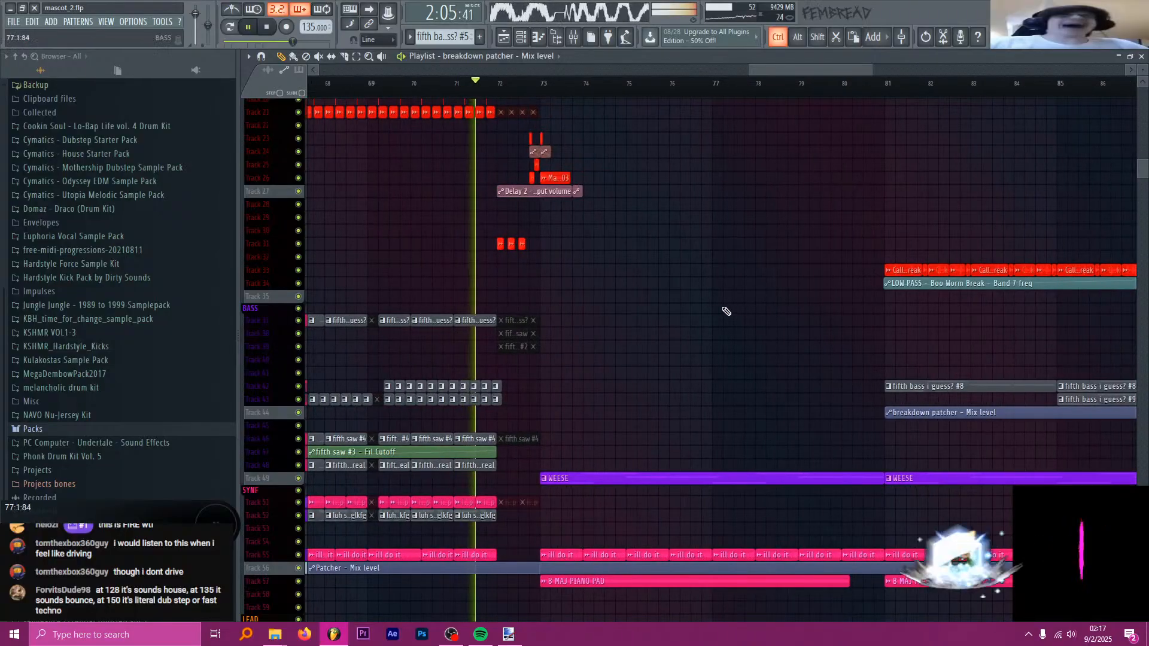
ctrl+scroll(727, 315, up, 1)
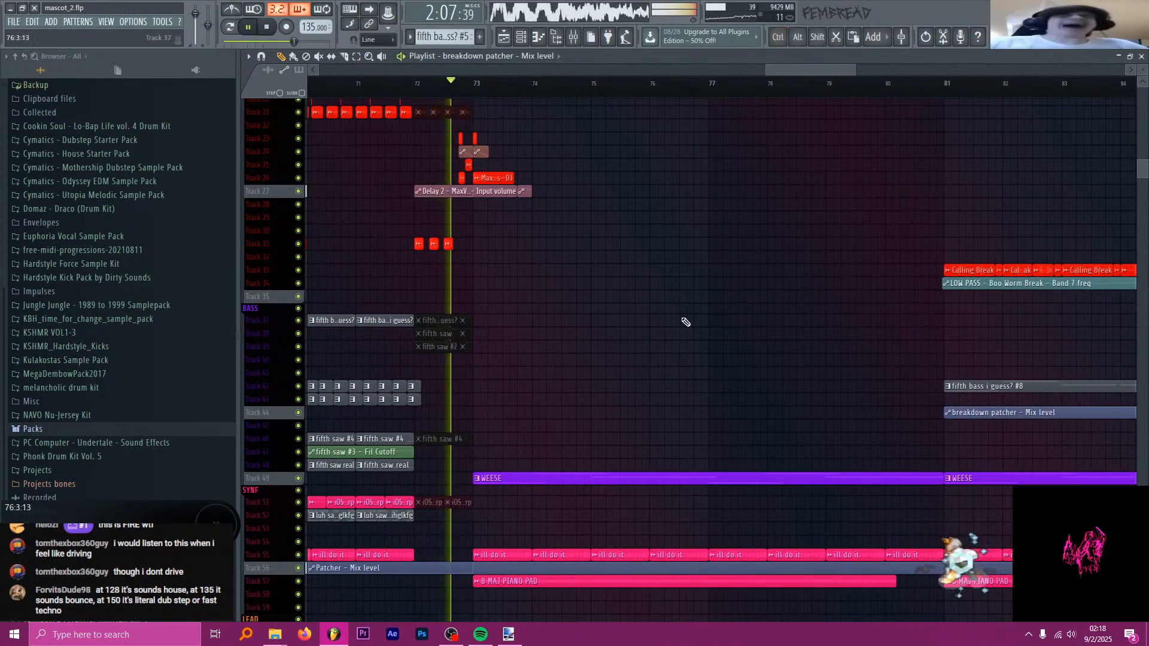
ctrl+scroll(653, 323, down, 5)
scroll(662, 350, down, 1)
ctrl+scroll(661, 350, down, 2)
scroll(329, 239, up, 10)
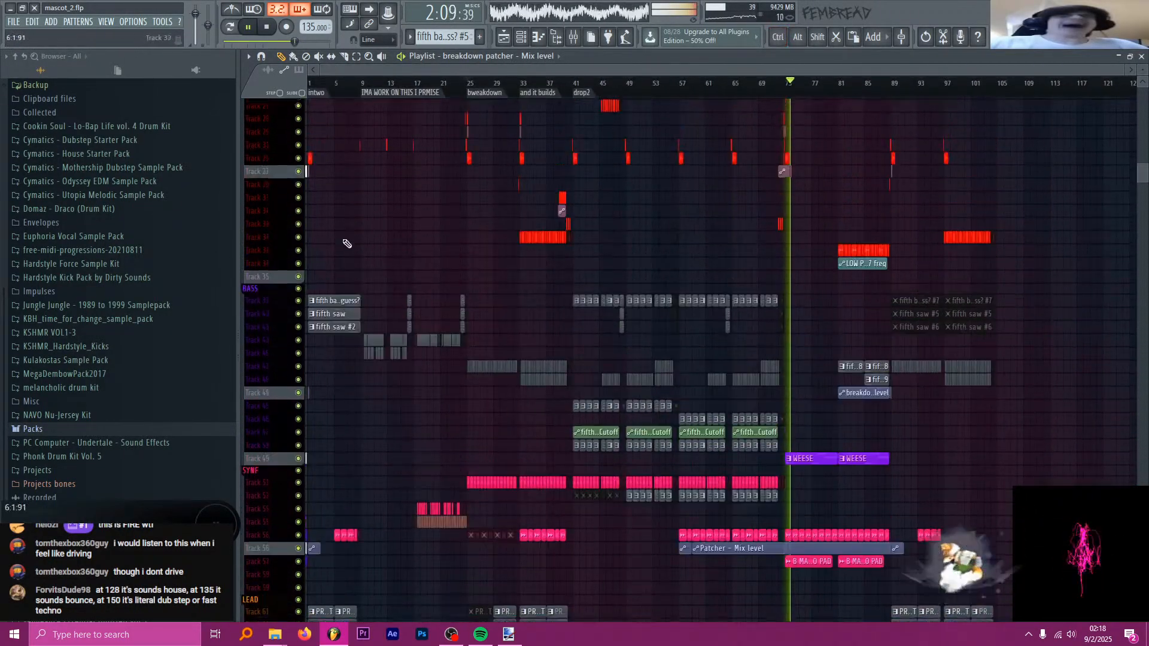
ctrl+scroll(276, 217, up, 4)
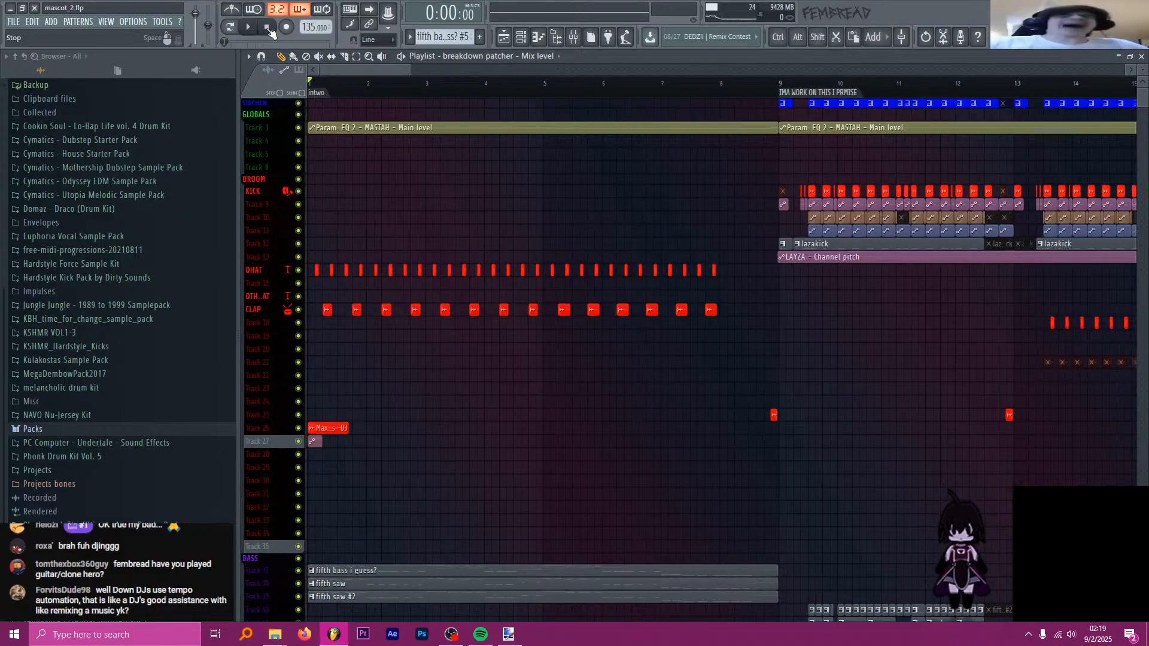
- Survey the stopped arrangement from the GLOBALS and drum tracks down to the BASS, SYNF and LEAD tracks
scroll(456, 167, down, 5)
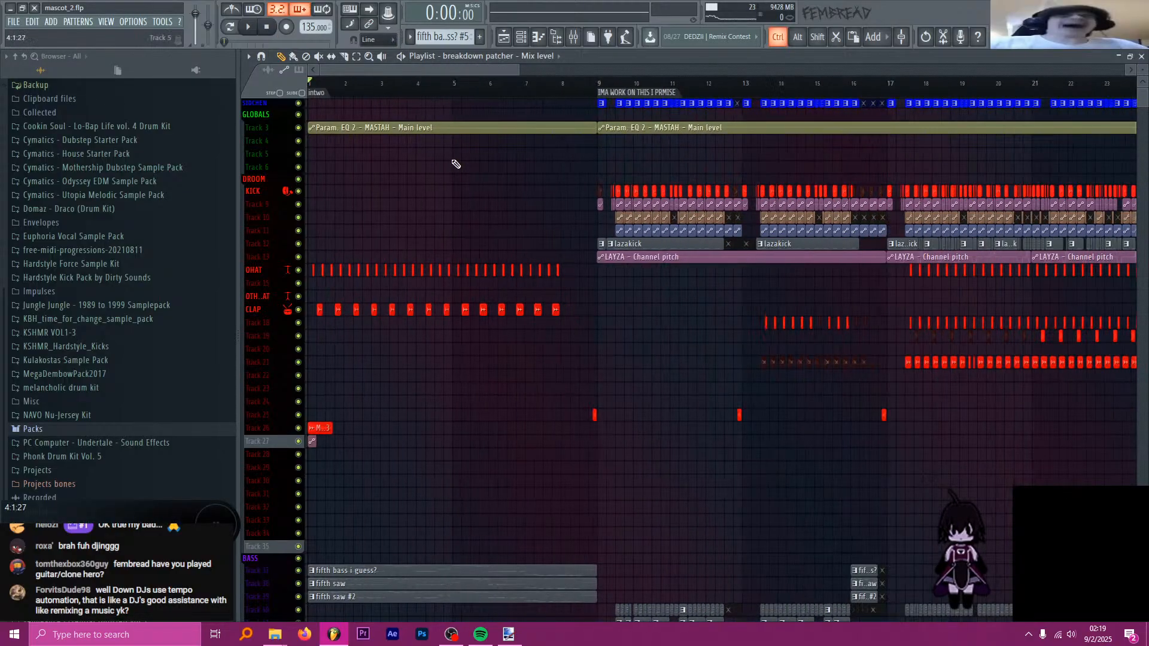
scroll(458, 146, down, 5)
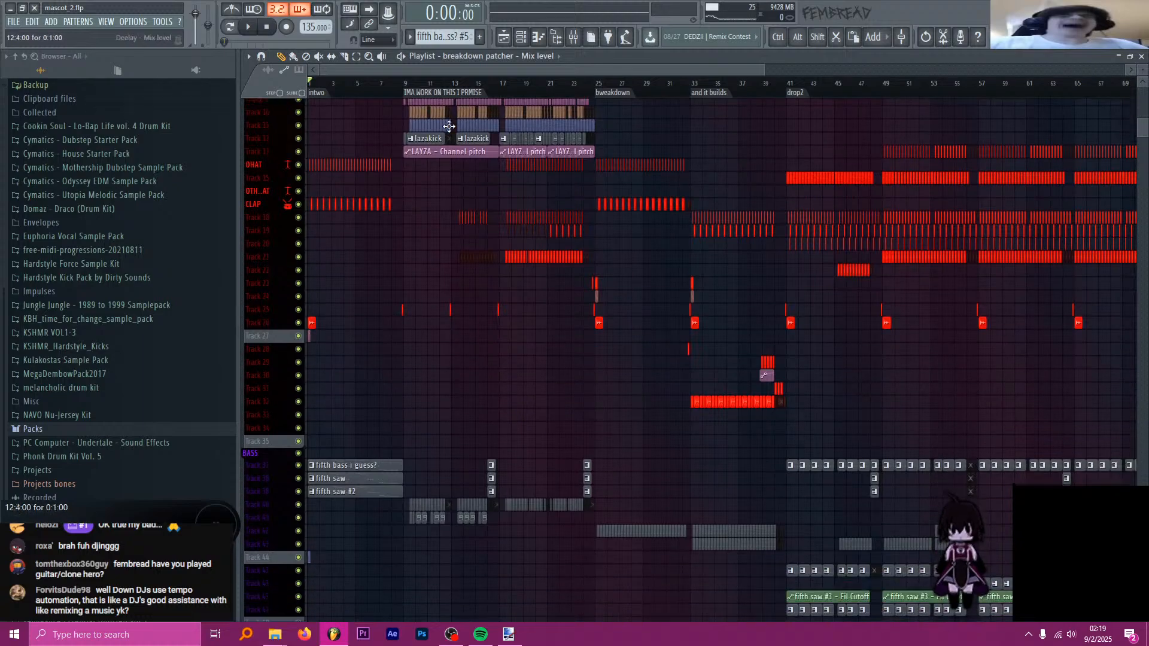
scroll(447, 162, down, 6)
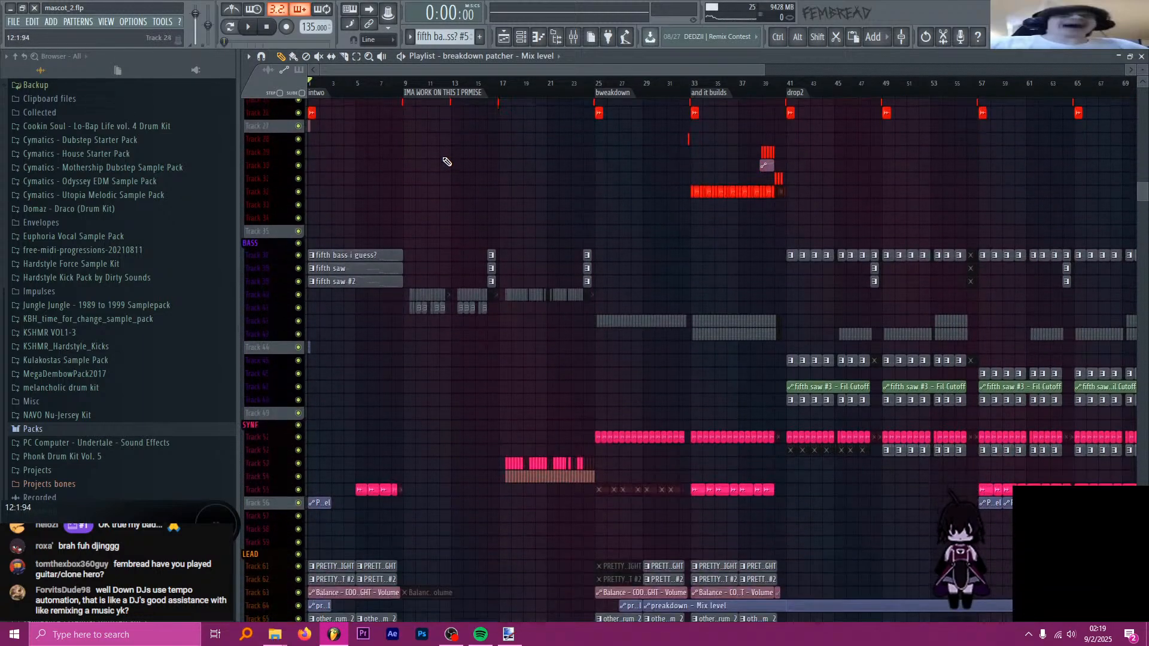
scroll(448, 155, up, 20)
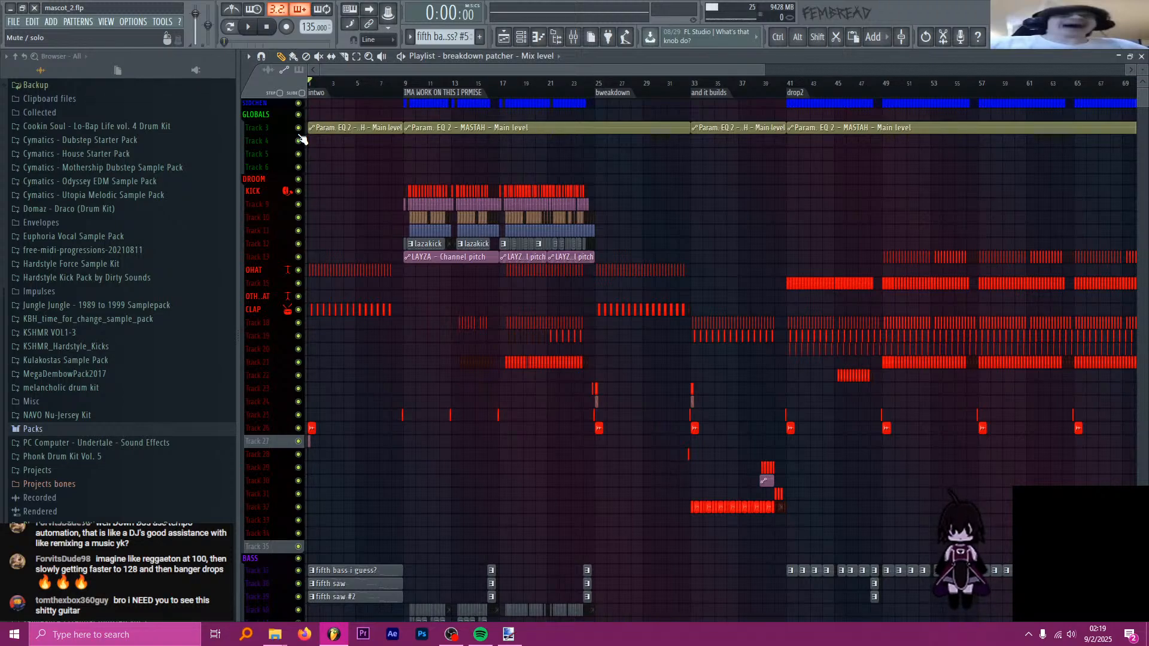
- Play the song from the beginning and follow the intro's BASS, SYNF and LEAD clips through bar 6
key(space)
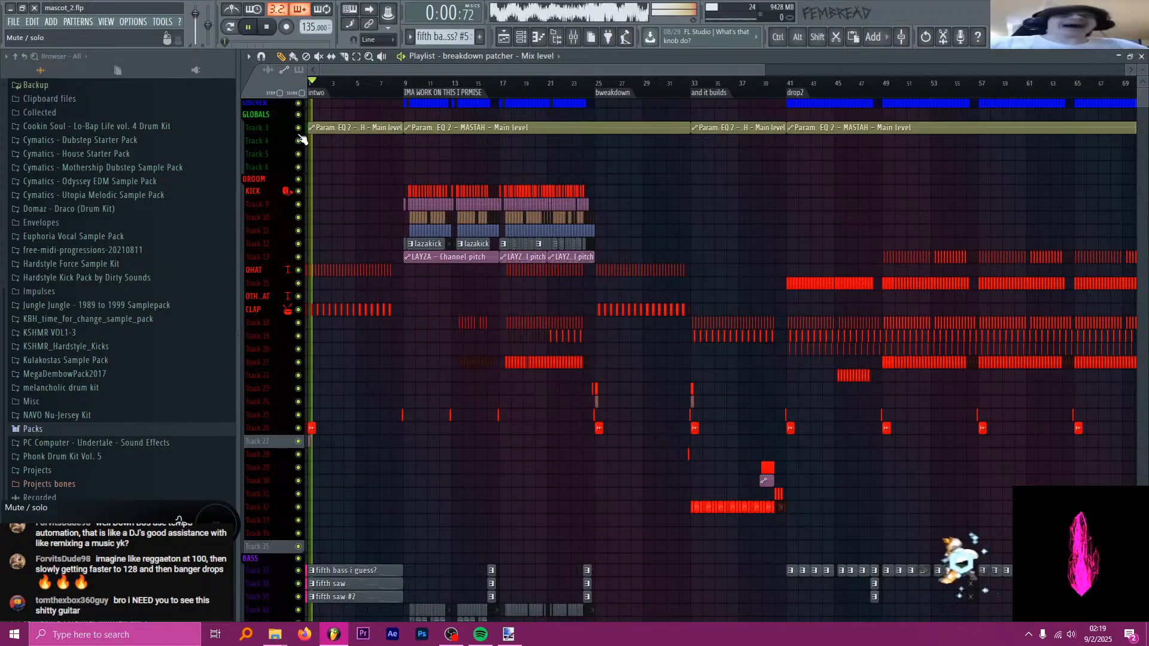
scroll(328, 257, down, 5)
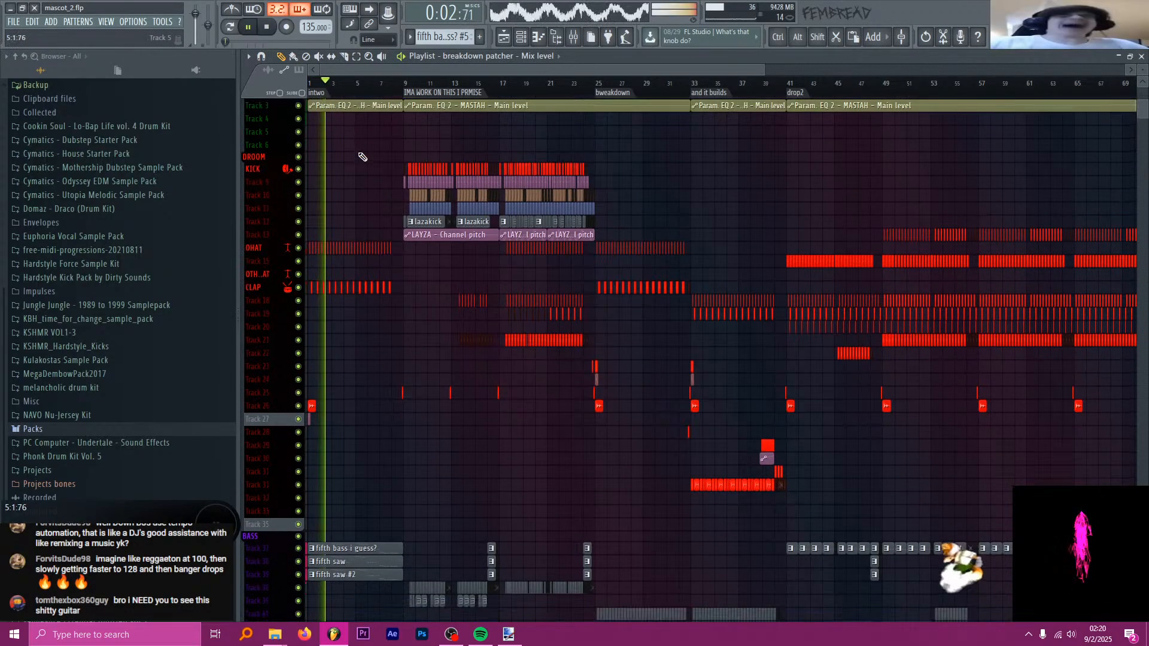
scroll(328, 257, down, 3)
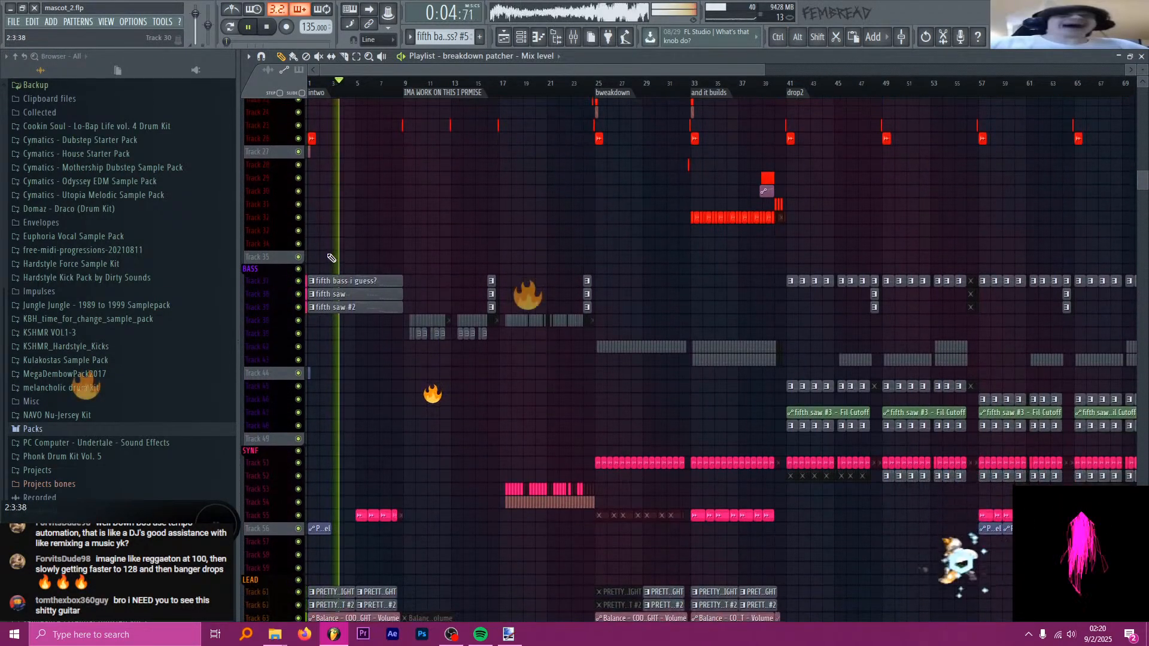
ctrl+scroll(301, 222, up, 3)
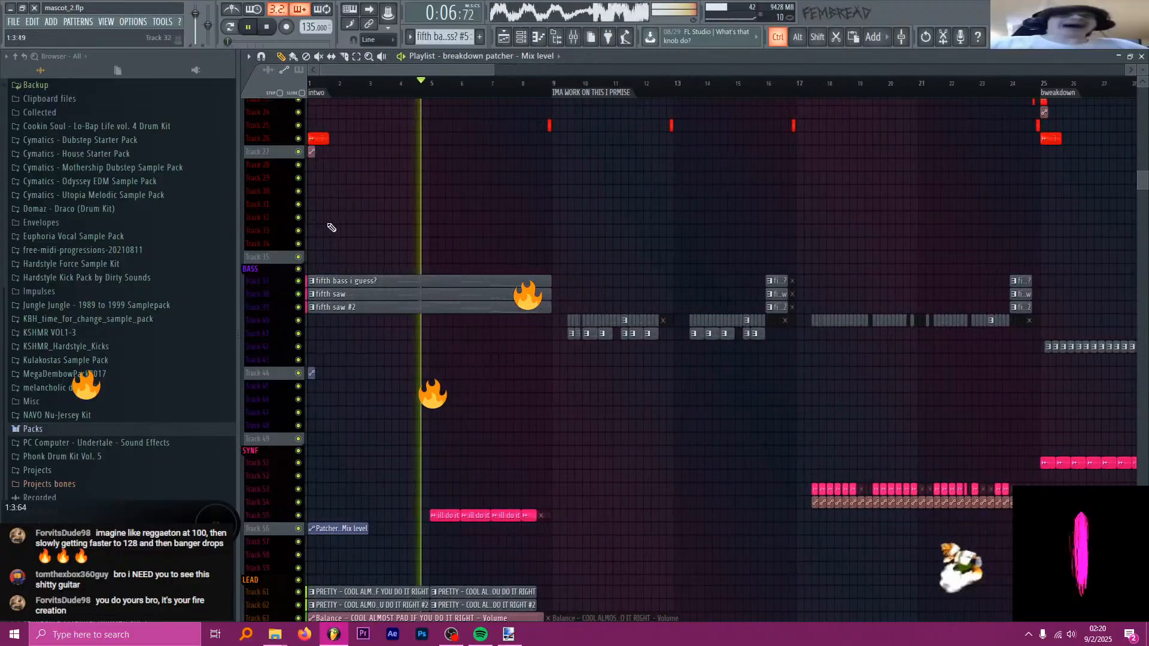
ctrl+scroll(563, 238, up, 1)
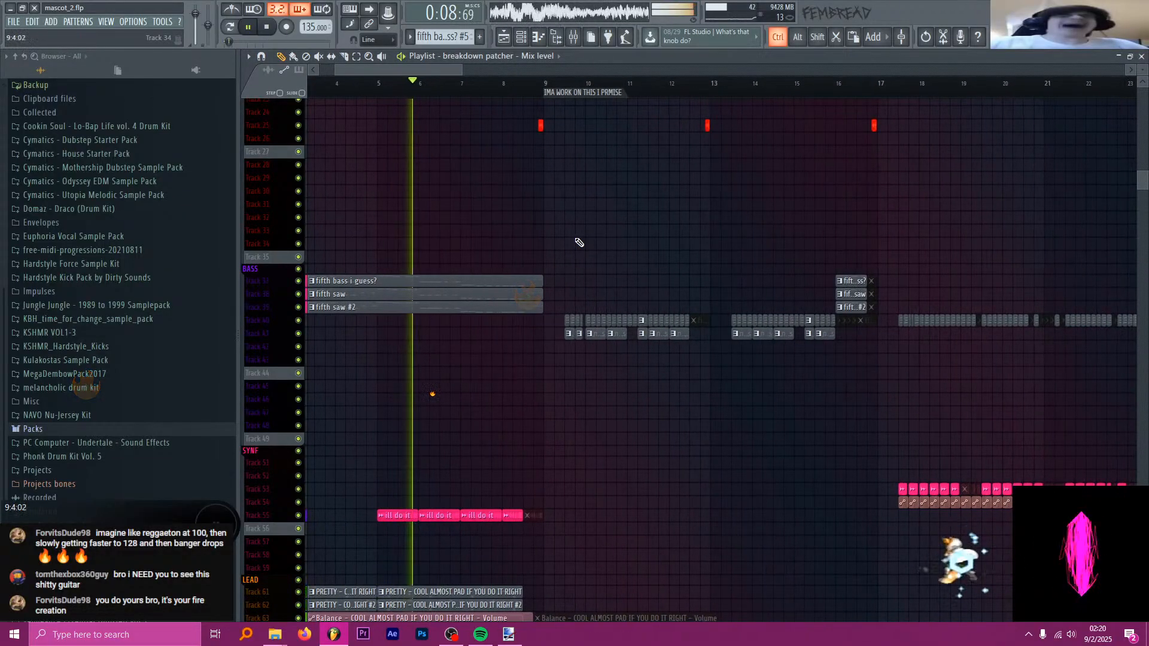
ctrl+scroll(631, 241, up, 1)
ctrl+scroll(590, 239, down, 4)
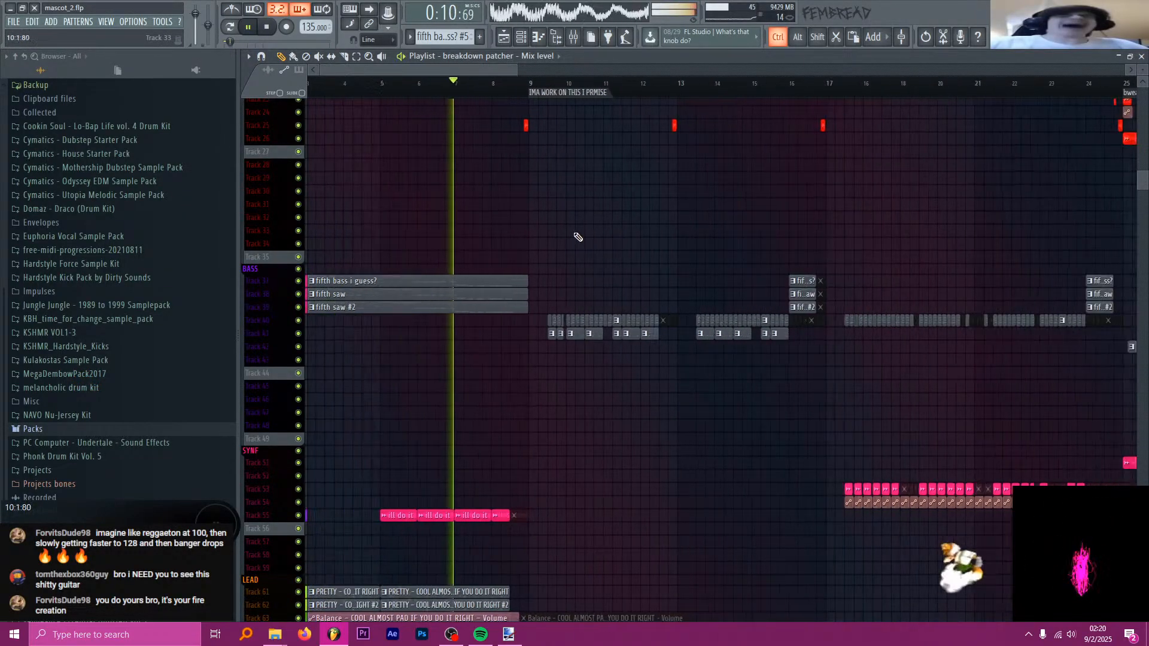
- Follow the BASS and drum clips as playback enters the first drop, bars 9 to 12
ctrl+scroll(536, 238, up, 2)
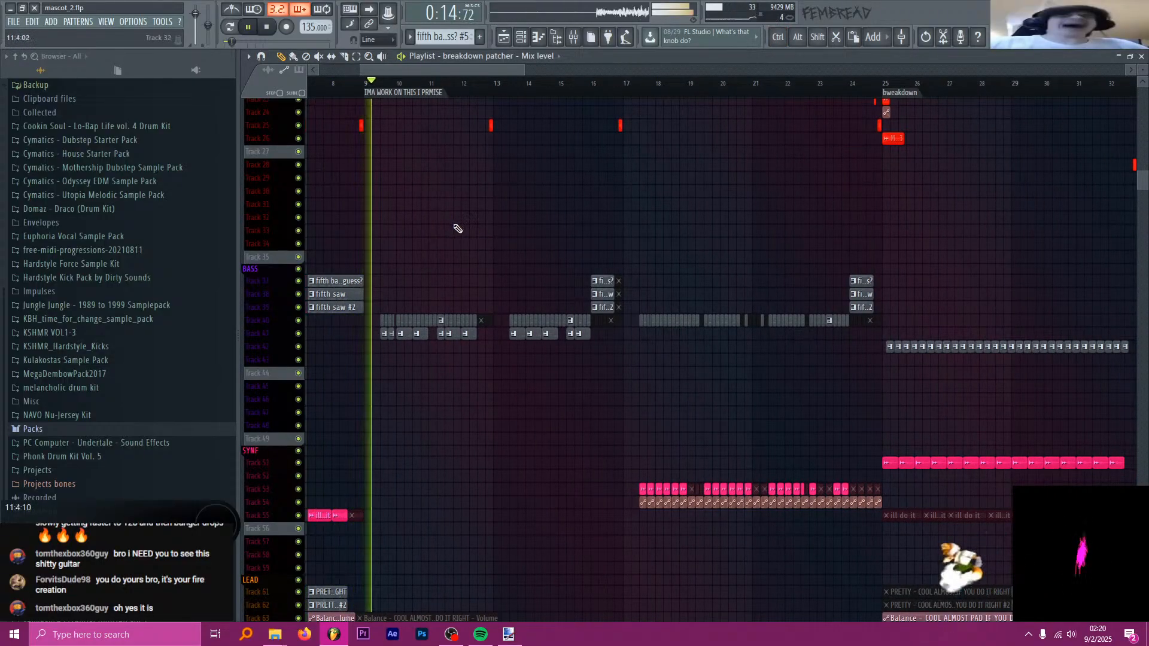
ctrl+scroll(464, 227, up, 1)
scroll(474, 244, up, 7)
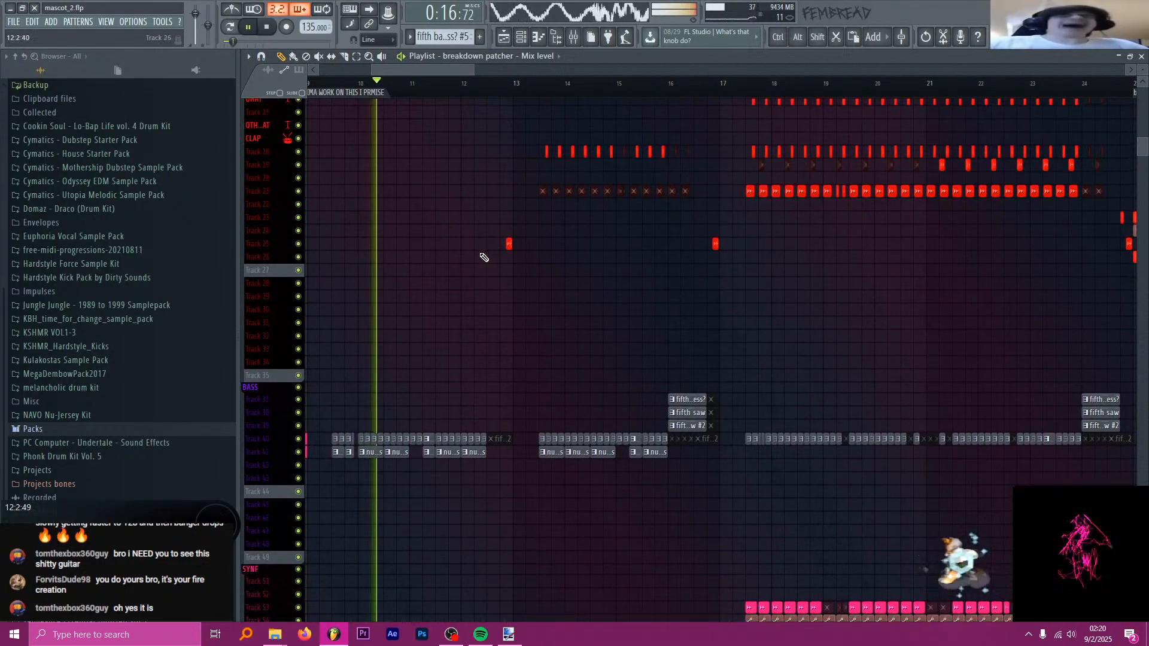
ctrl+scroll(544, 264, up, 1)
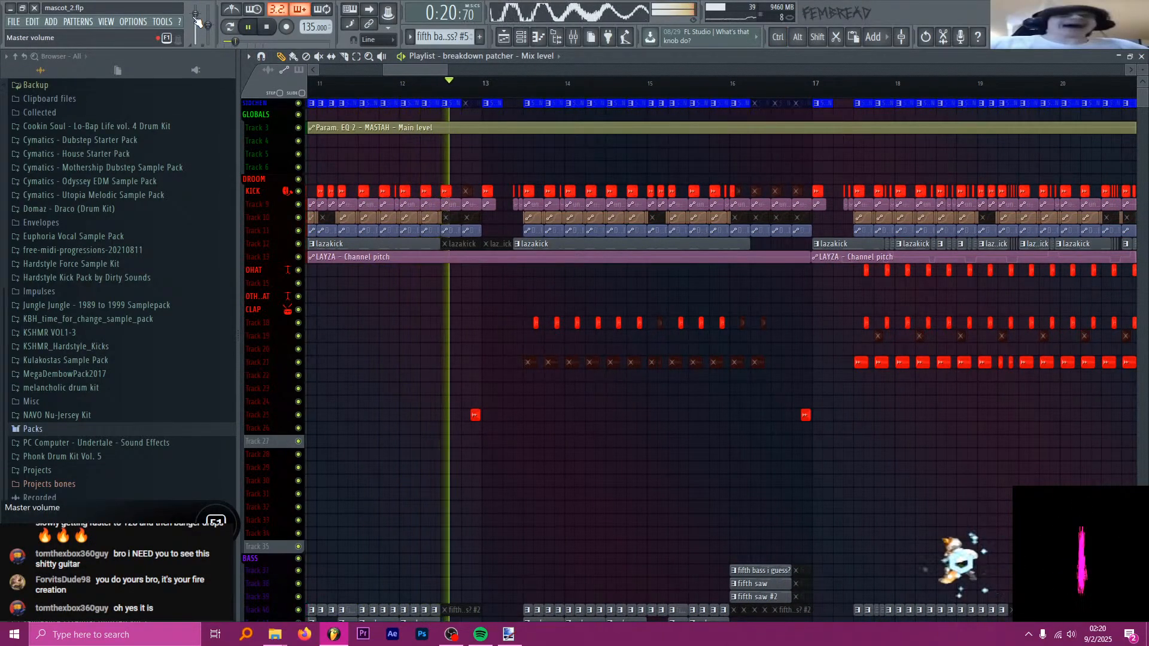
- Lower the master volume to 37% and follow the first drop's drum clips through bar 17
drag(196, 18, 196, 29)
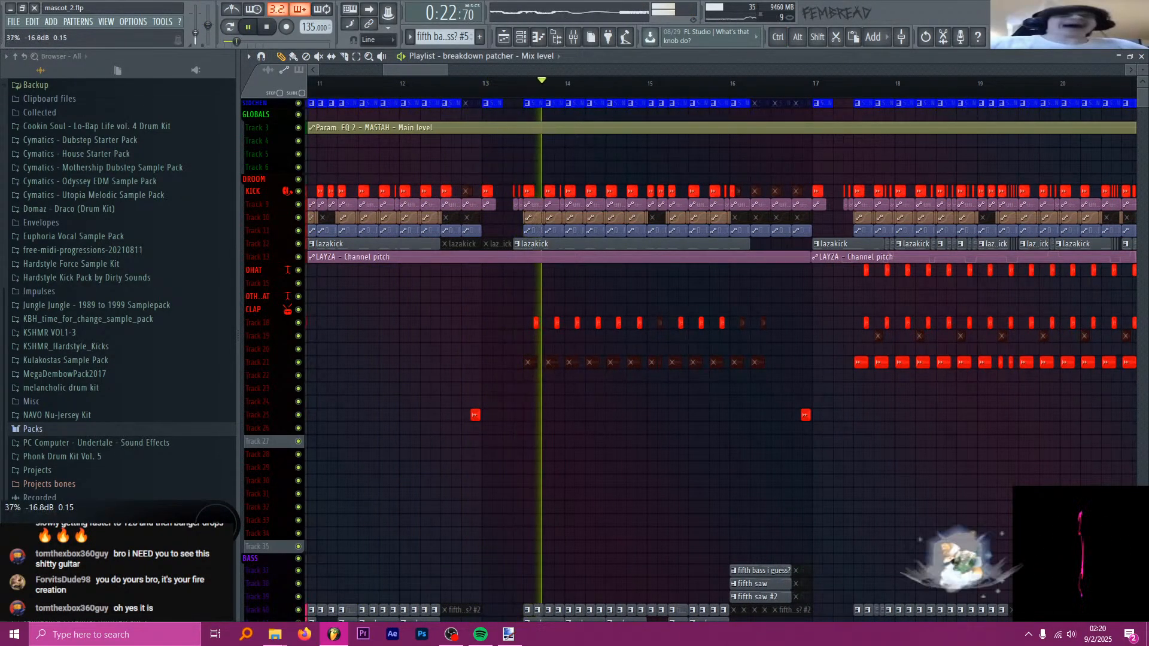
ctrl+scroll(445, 158, down, 3)
ctrl+scroll(598, 175, up, 2)
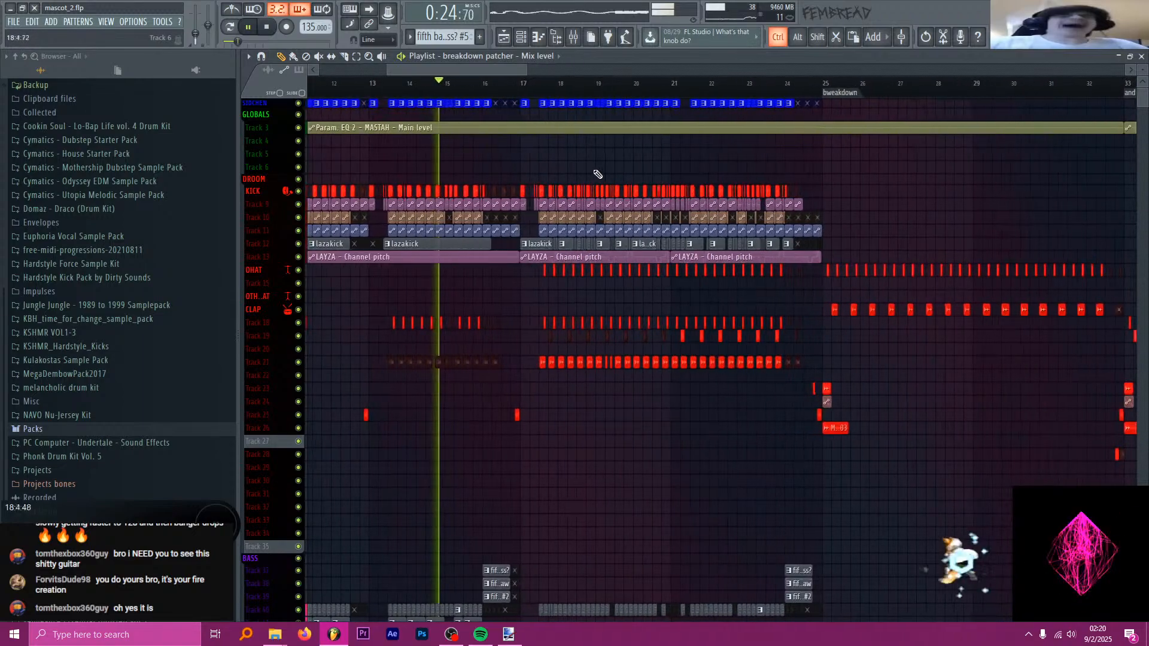
ctrl+scroll(539, 157, up, 2)
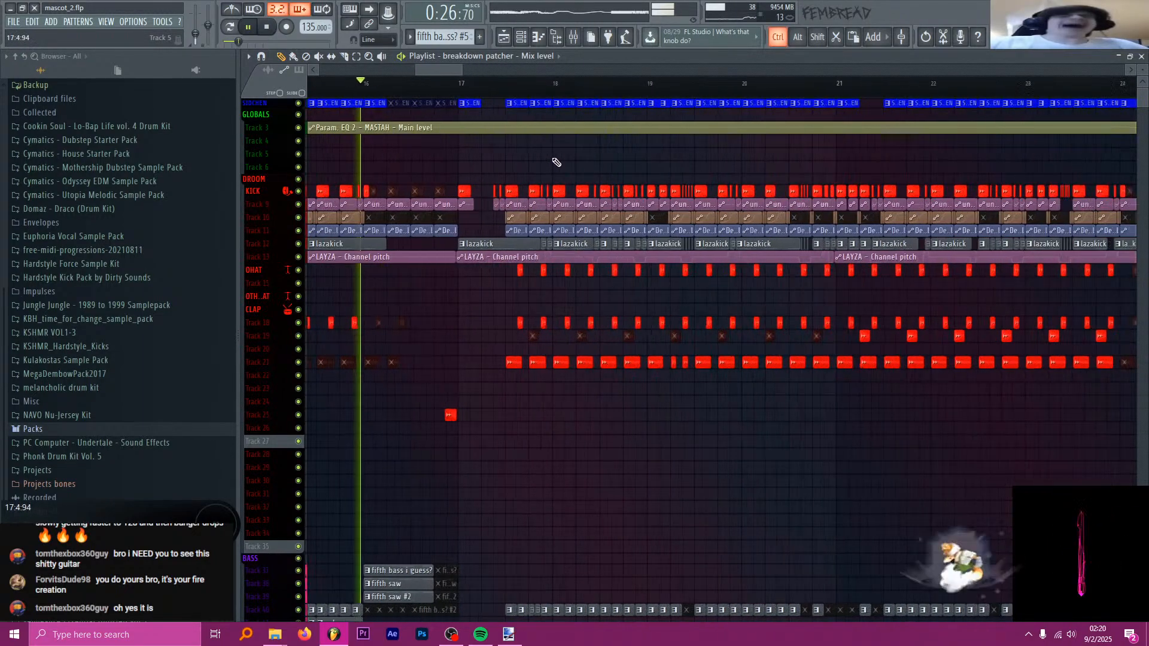
ctrl+scroll(501, 149, down, 4)
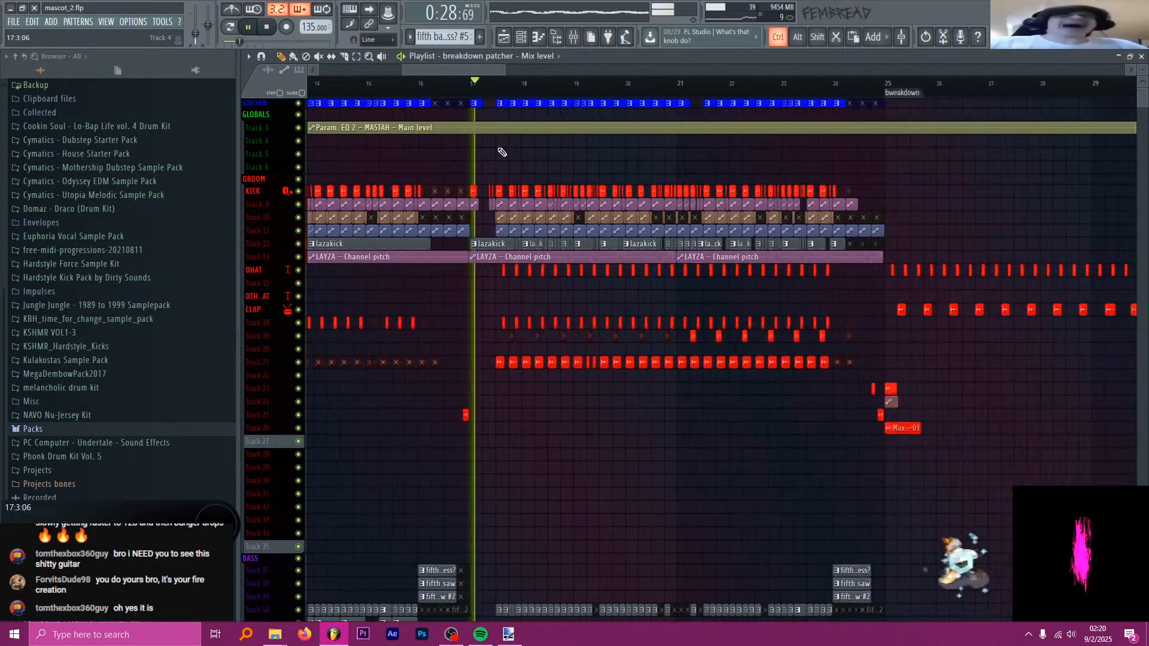
- Check the BASS, SYNF and drum clips while the first drop plays through bars 18 to 22
scroll(603, 190, down, 2)
scroll(606, 192, down, 7)
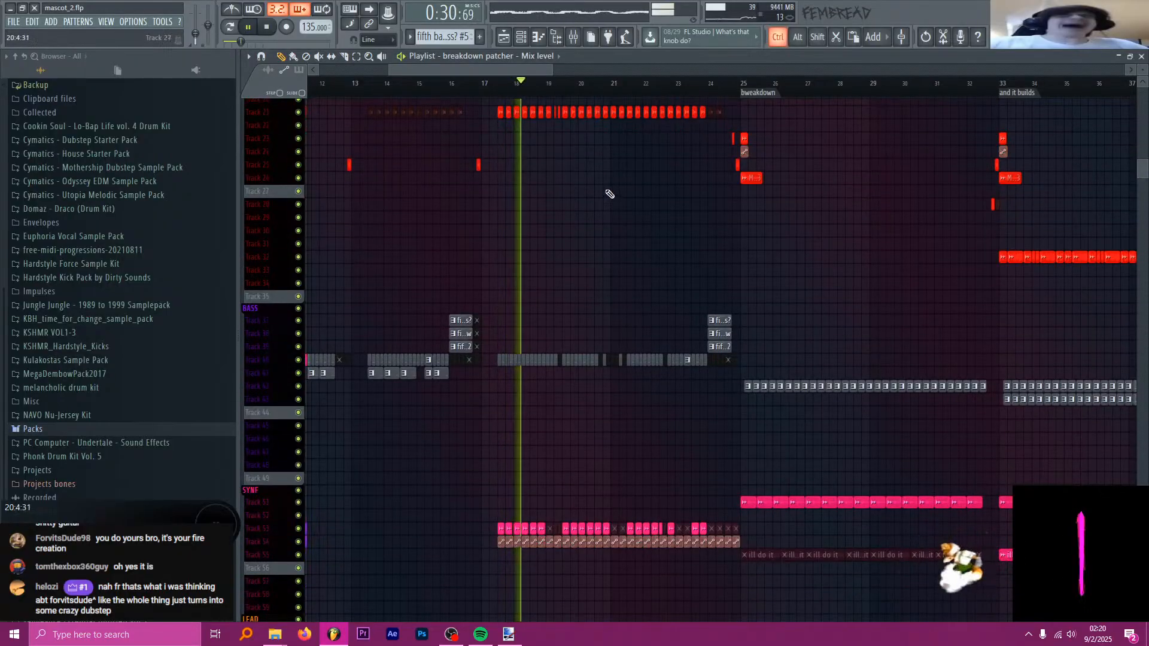
ctrl+scroll(672, 185, up, 1)
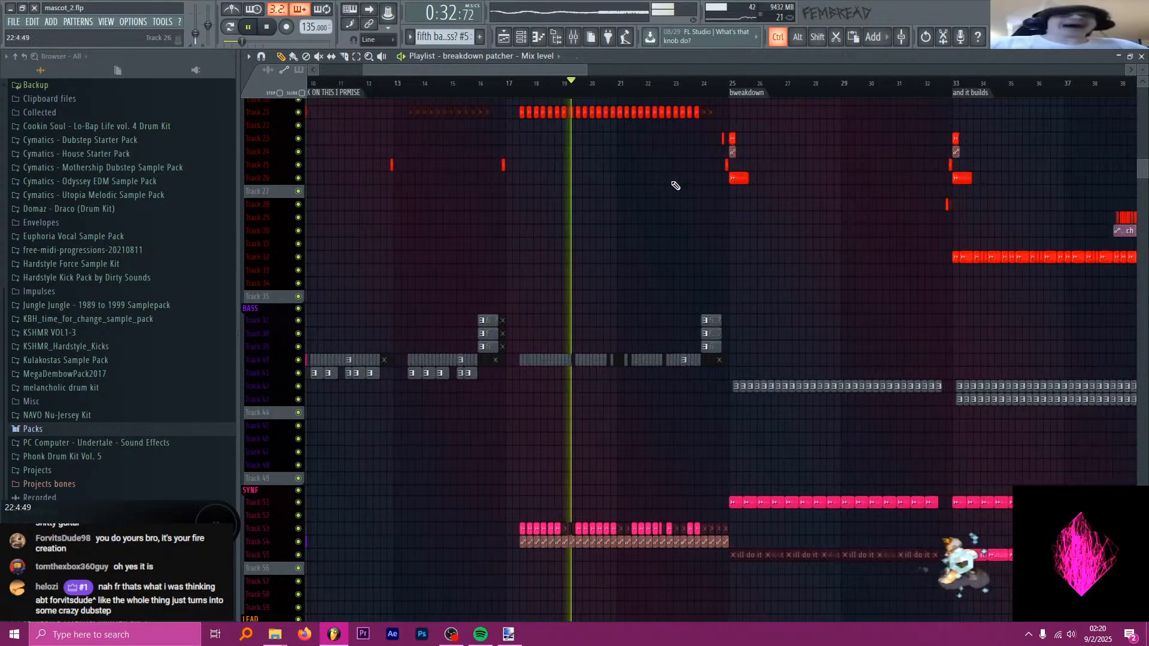
scroll(748, 188, up, 9)
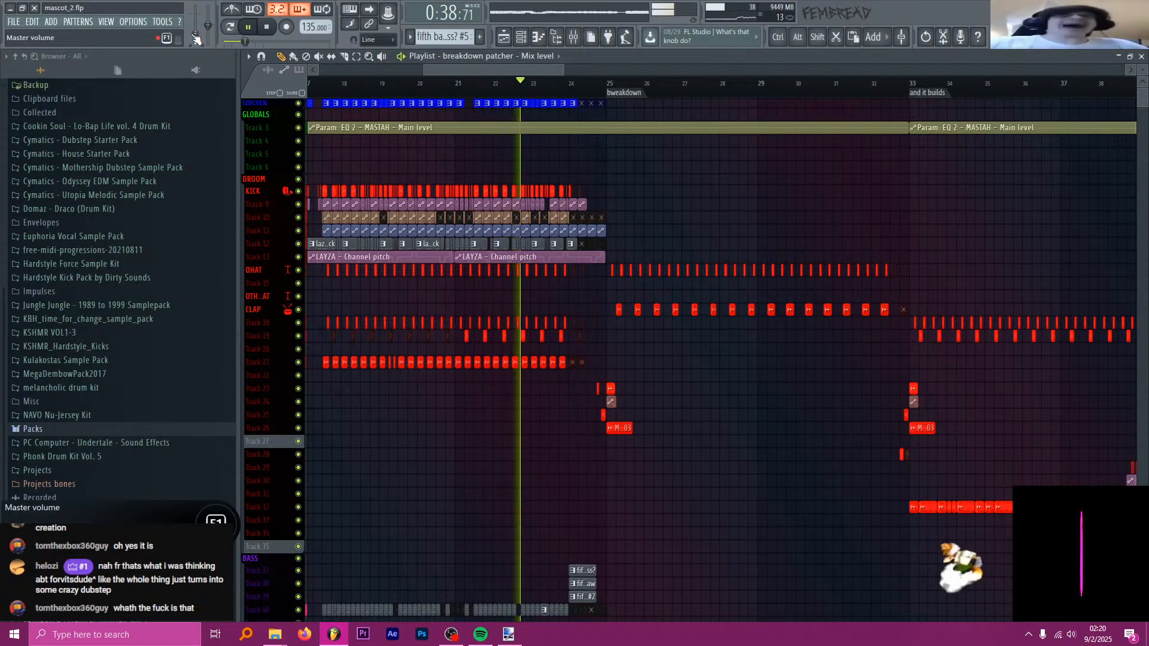
- Reset the master volume to its default level
drag(195, 35, 196, 27)
right_click(196, 27)
click(208, 34)
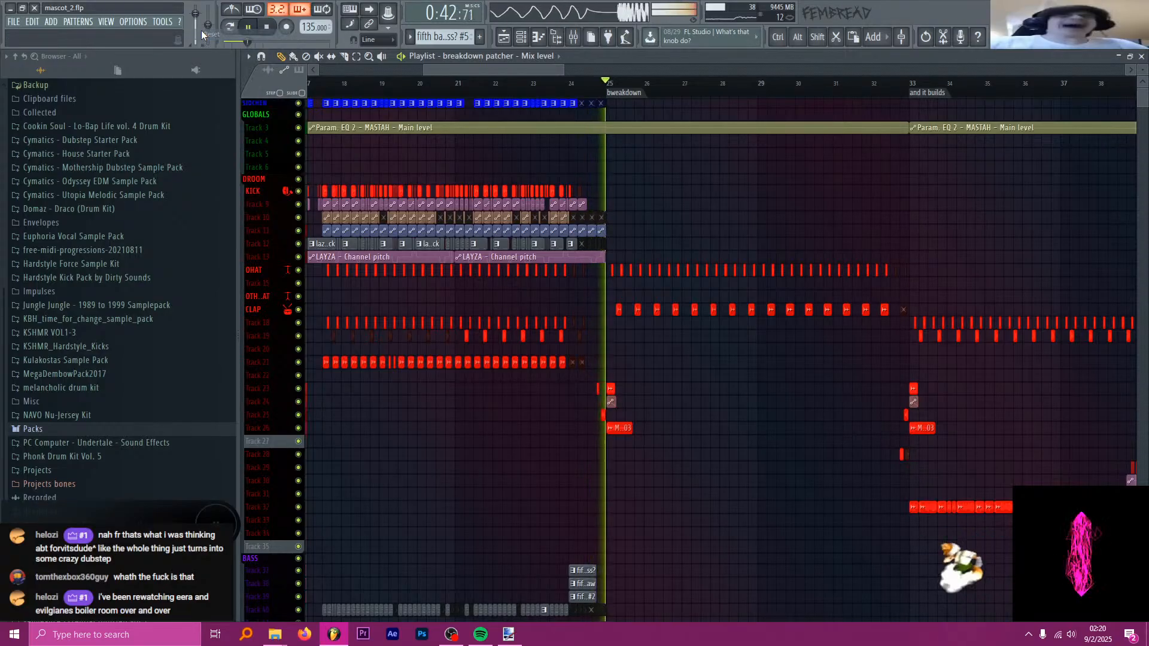
- Stop playback and place the playhead at bar 9, the start of the "IMA WORK ON THIS I PRMISE" section
key(space)
scroll(428, 122, down, 6)
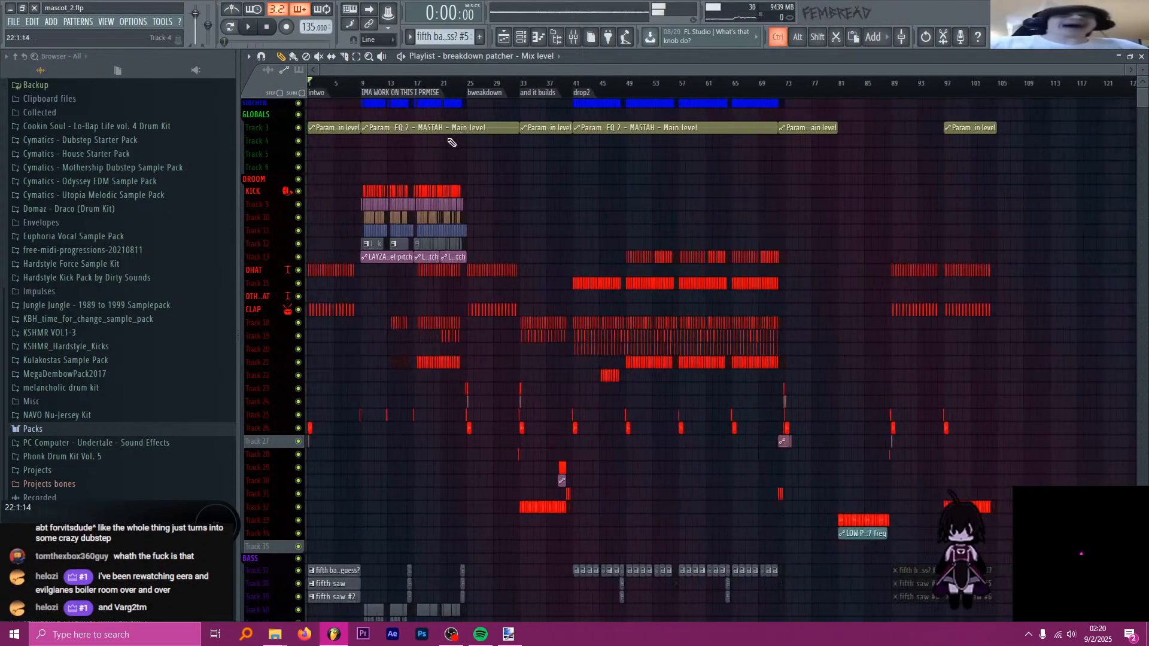
click(574, 80)
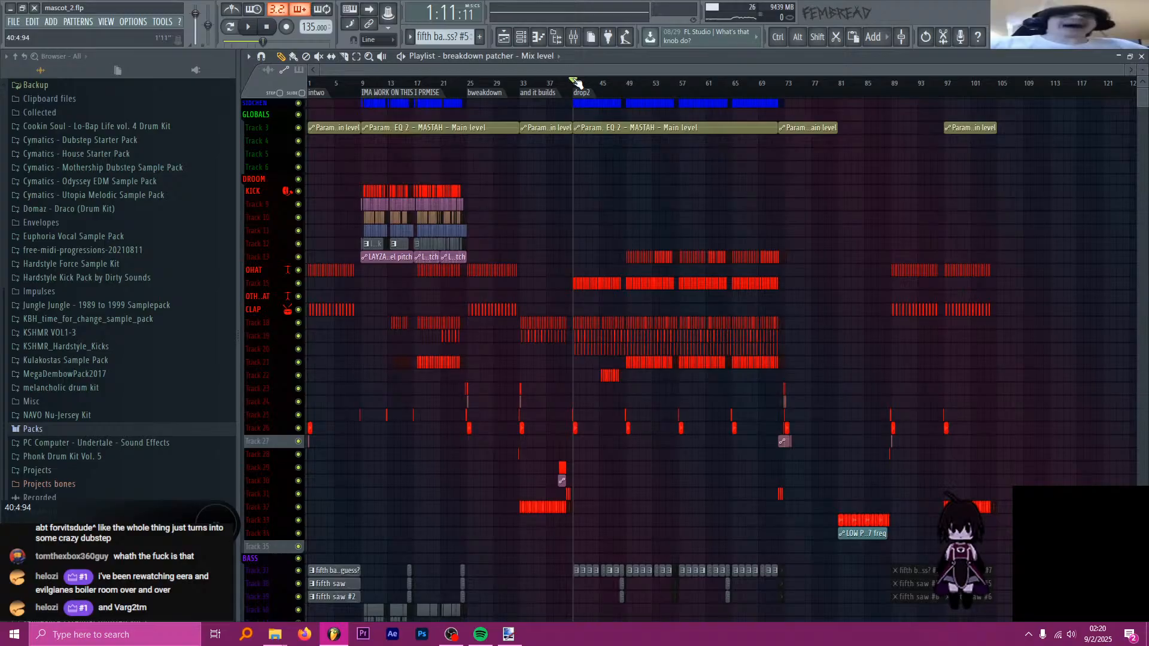
drag(623, 81, 898, 113)
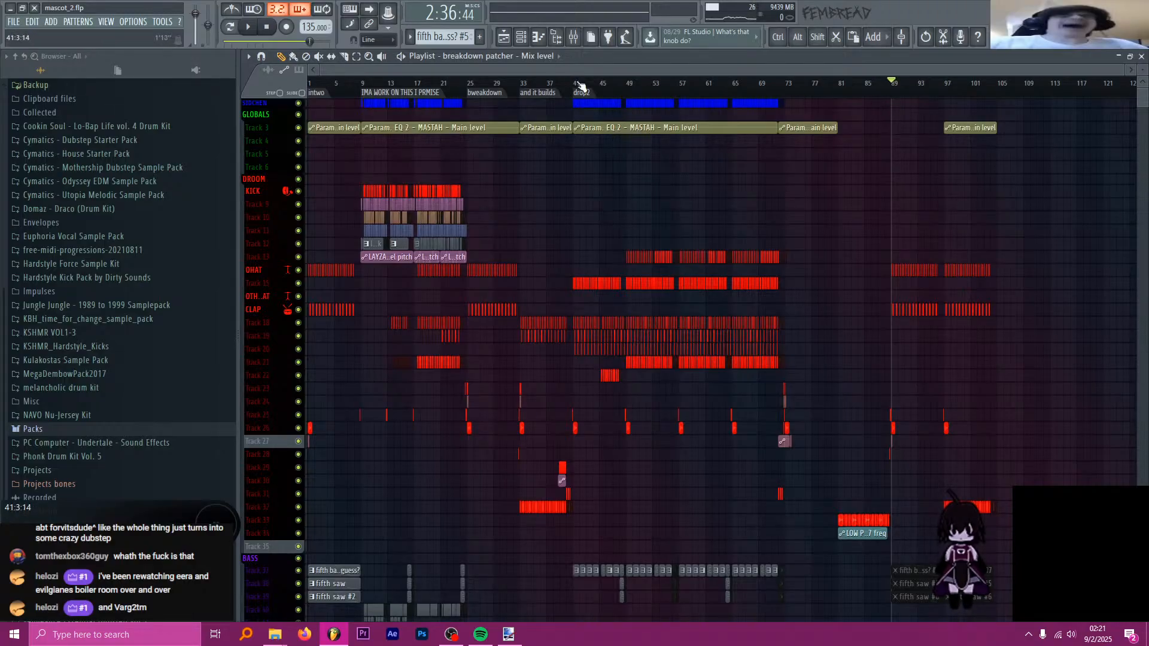
drag(578, 82, 360, 60)
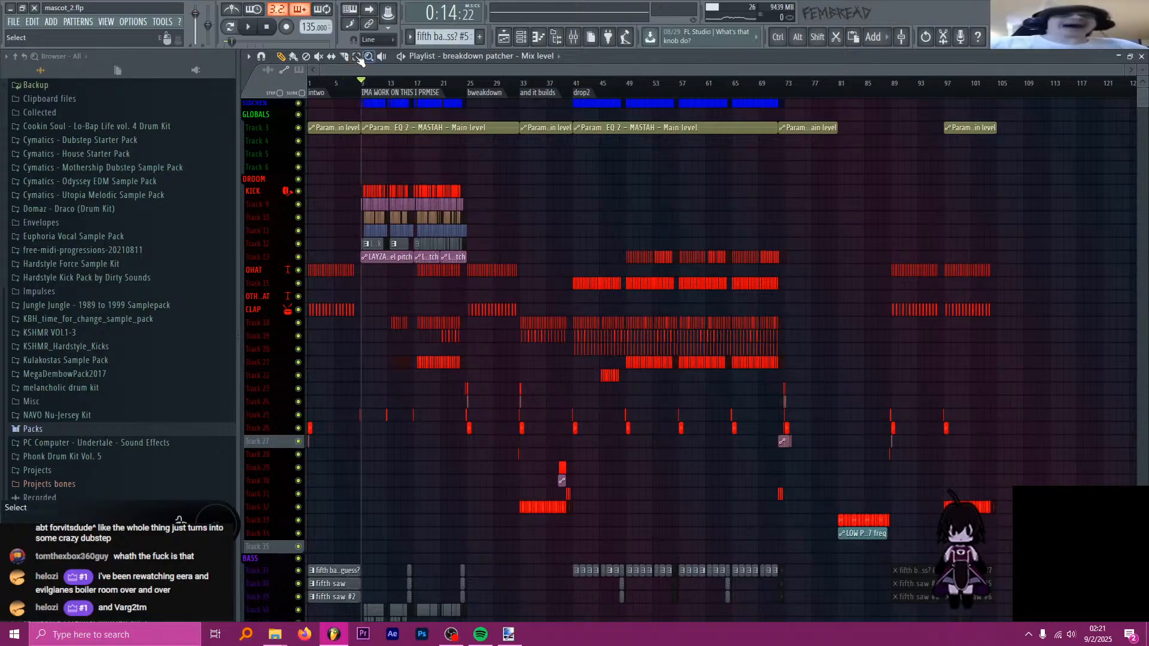
- Set the project tempo to 150 BPM and save the project
drag(311, 27, 312, 21)
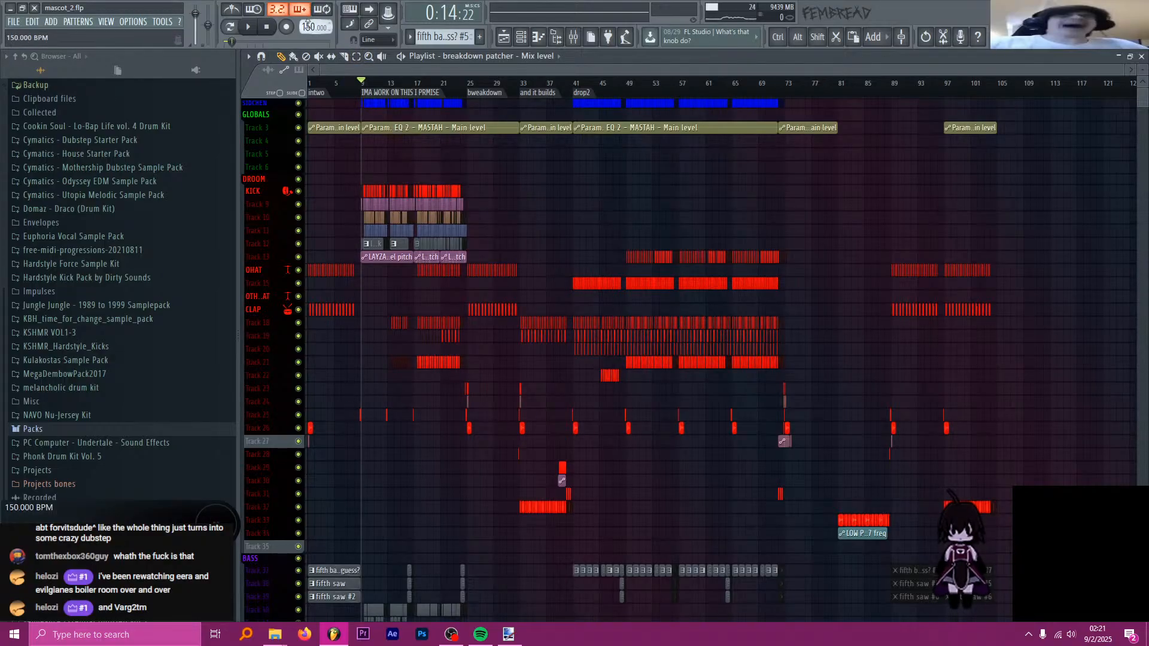
click(603, 346)
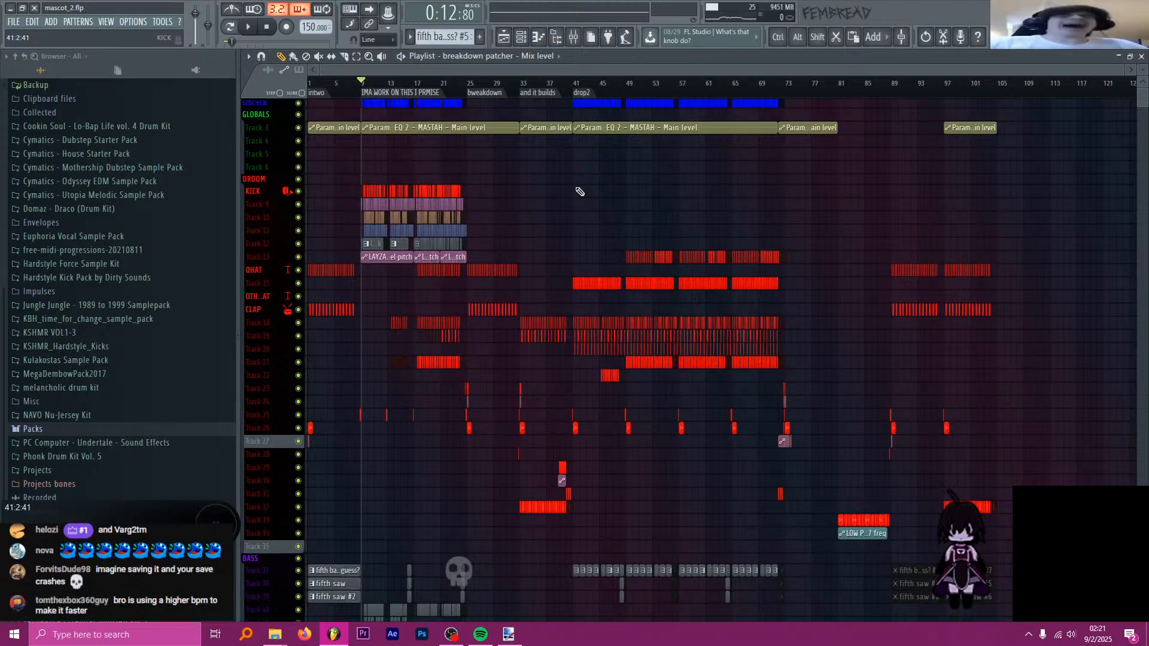
key(ctrl+s)
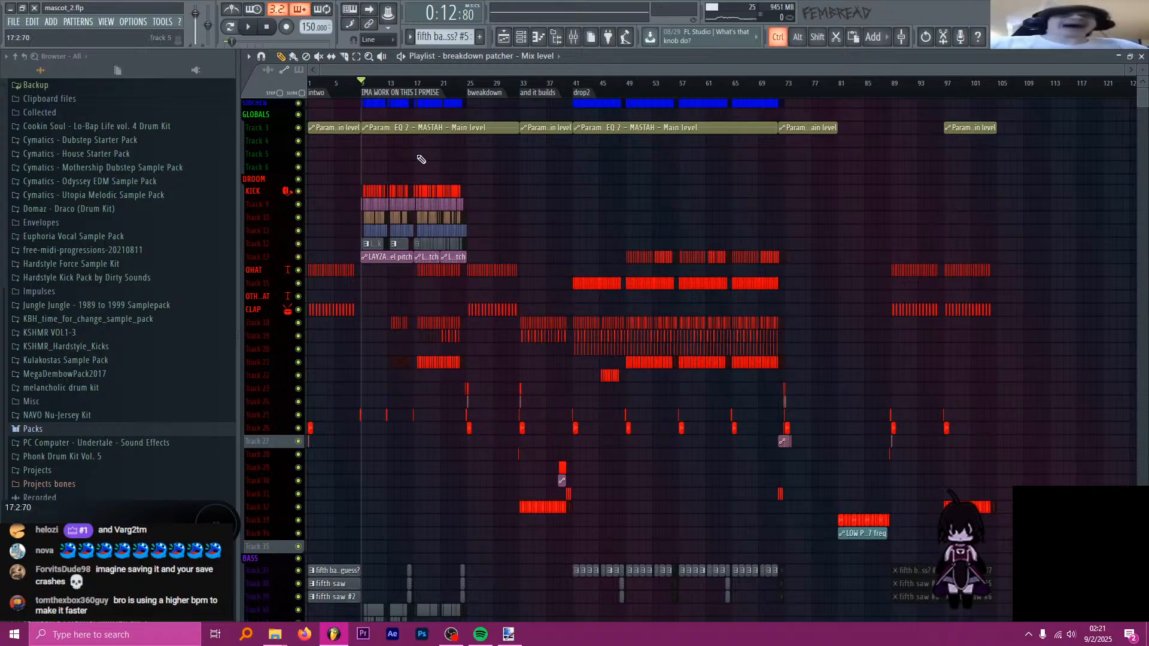
- Play the first drop from bar 9 at 150 BPM and follow its drum clips through bar 12
scroll(389, 139, up, 3)
key(space)
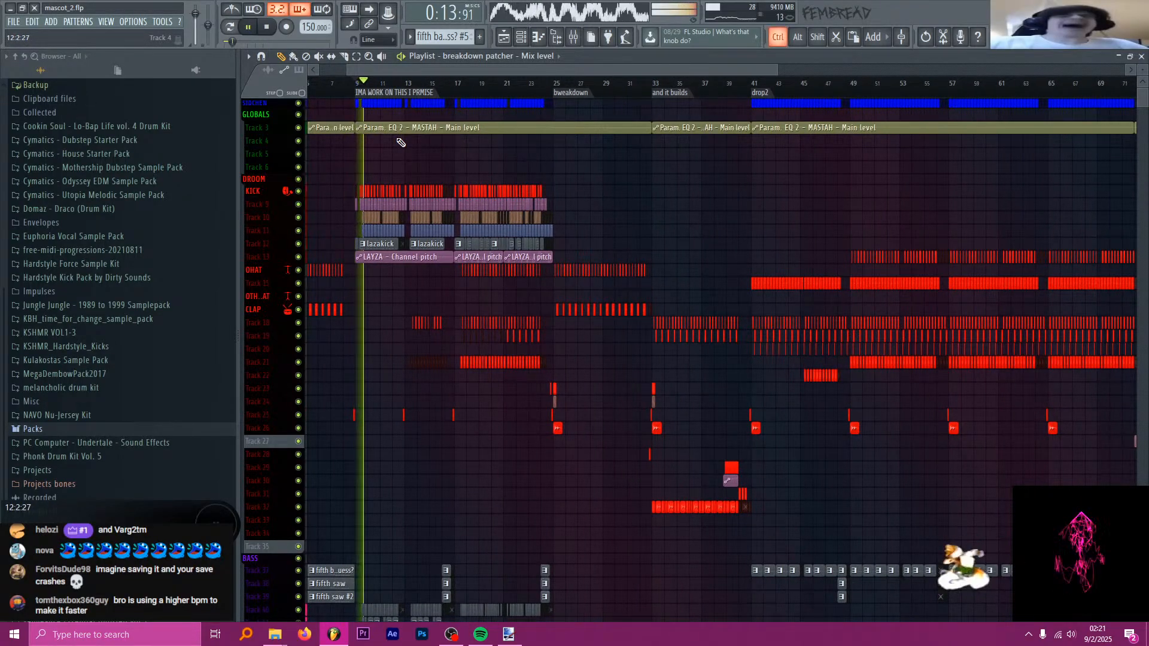
scroll(402, 145, up, 1)
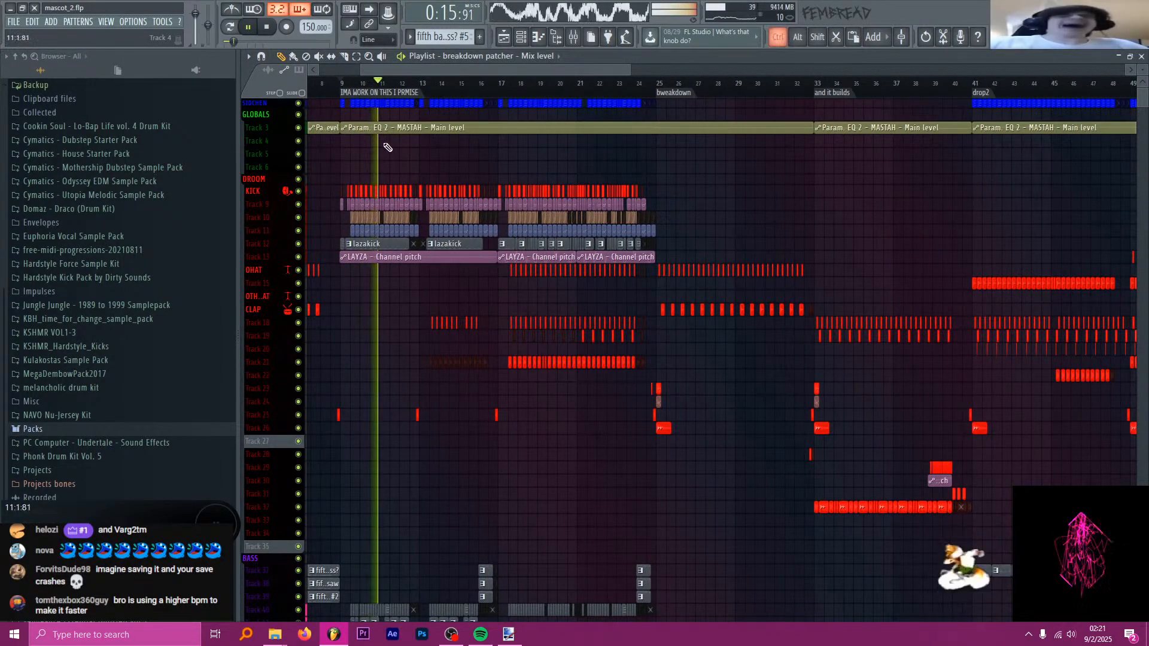
scroll(394, 148, down, 1)
scroll(422, 150, down, 3)
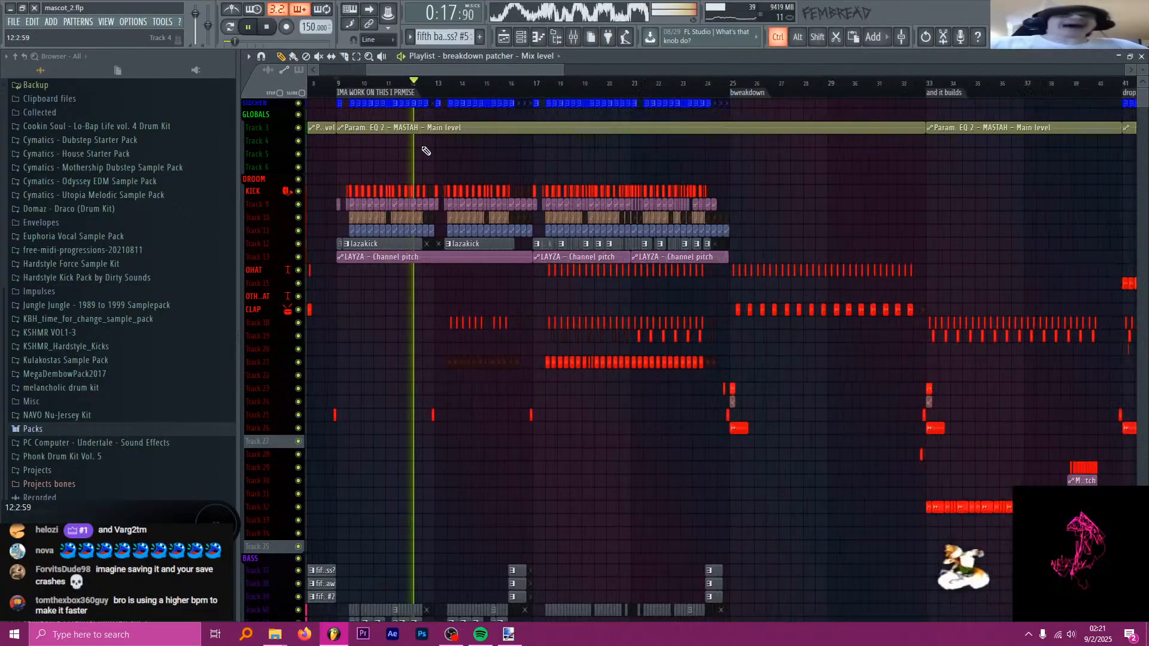
- Stop playback and place the playhead at bar 73, where the second drop ends
key(space)
scroll(509, 157, down, 3)
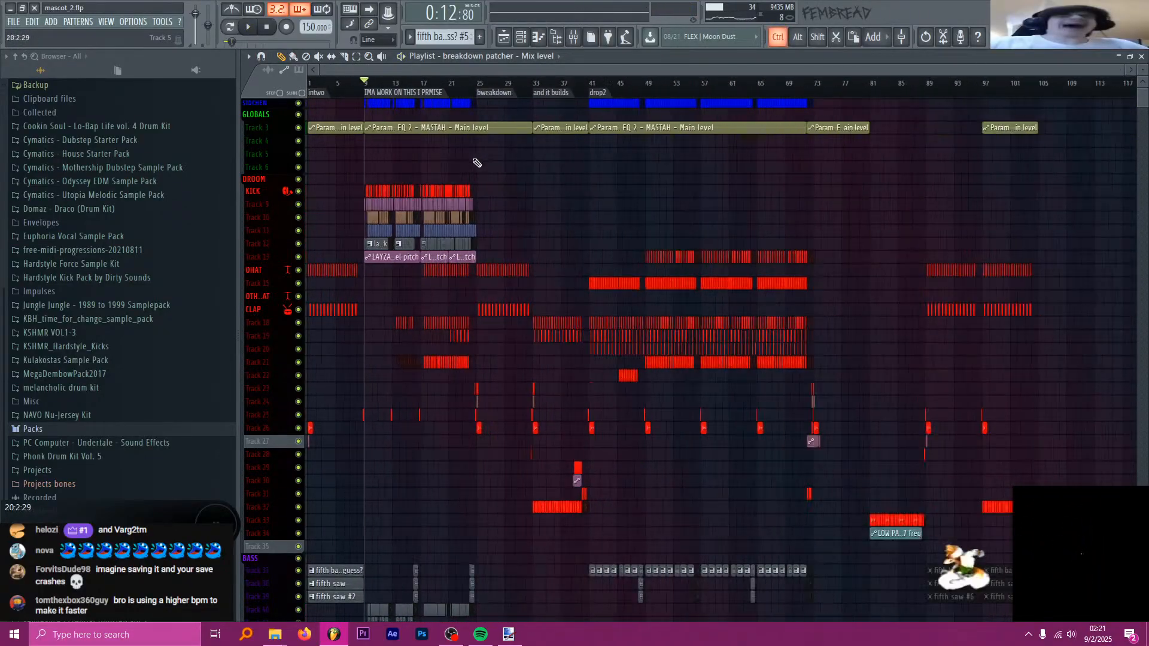
click(791, 85)
drag(791, 85, 786, 85)
scroll(937, 174, up, 8)
scroll(886, 183, down, 4)
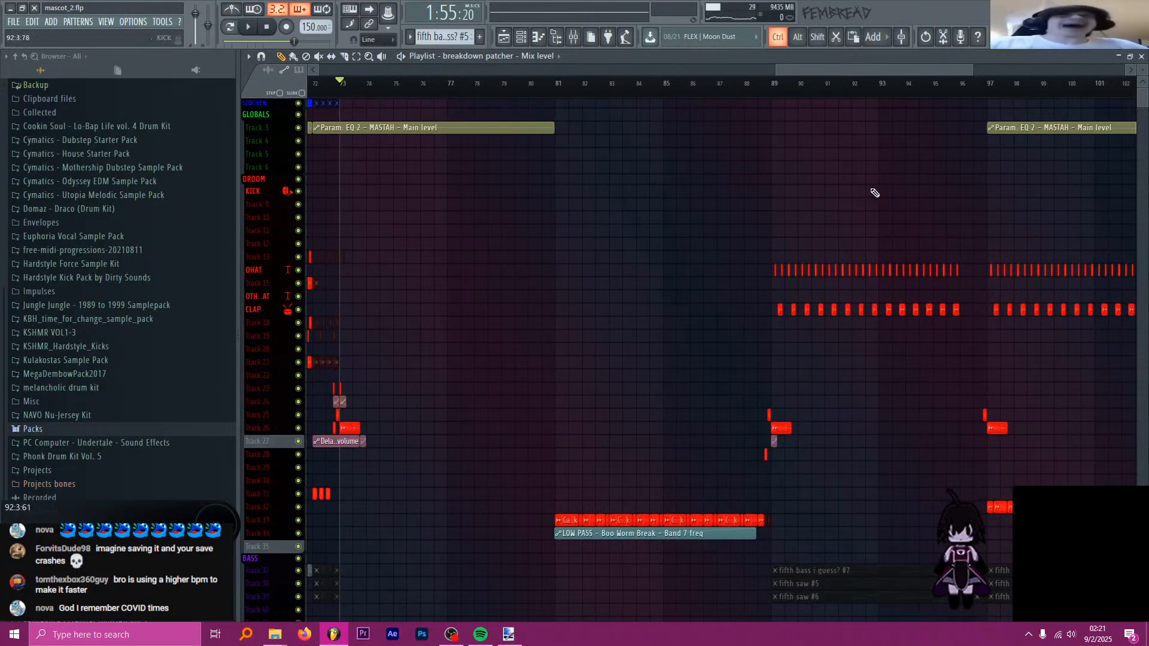
- Place the playhead at bar 89 and examine the hat, clap and break clips of the closing section
scroll(778, 167, up, 3)
click(549, 85)
drag(549, 85, 668, 116)
ctrl+scroll(957, 220, down, 4)
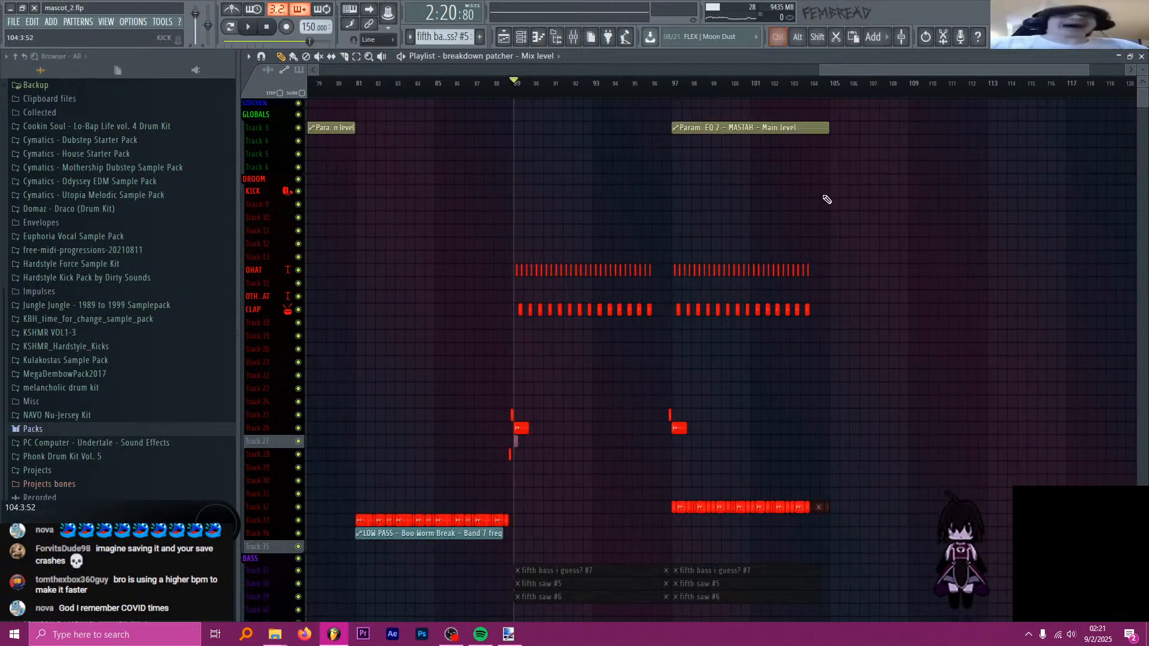
ctrl+scroll(1045, 261, up, 4)
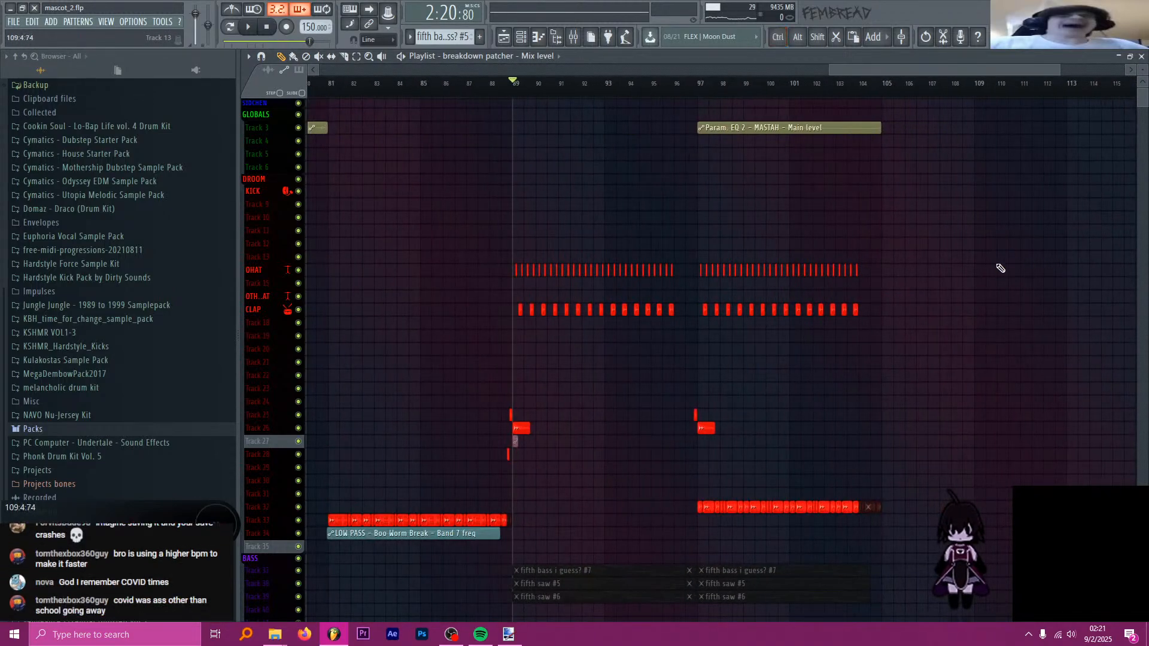
scroll(1001, 266, down, 1)
scroll(972, 239, down, 2)
ctrl+scroll(972, 239, down, 2)
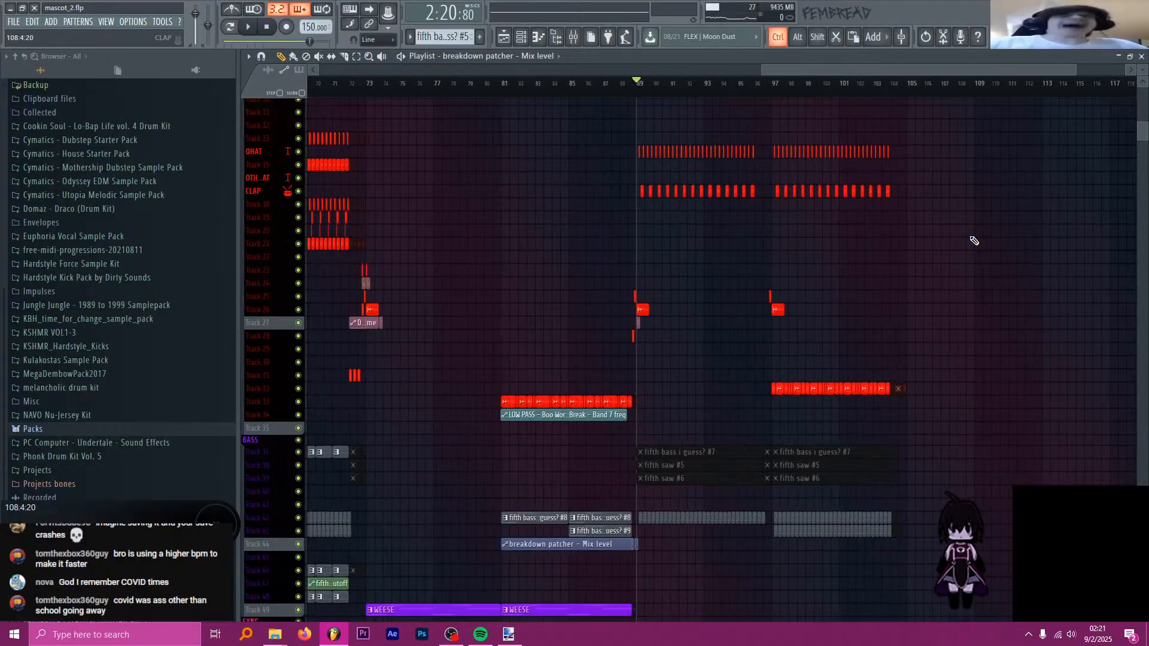
ctrl+scroll(981, 264, up, 2)
alt+scroll(981, 263, up, 4)
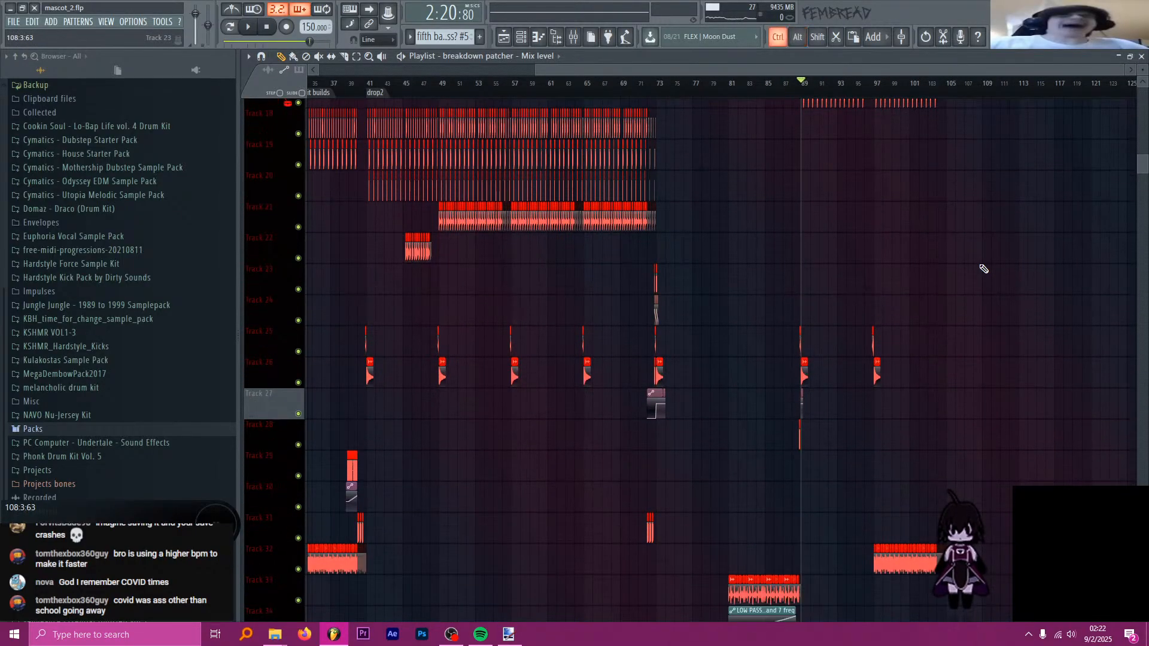
ctrl+scroll(946, 265, up, 2)
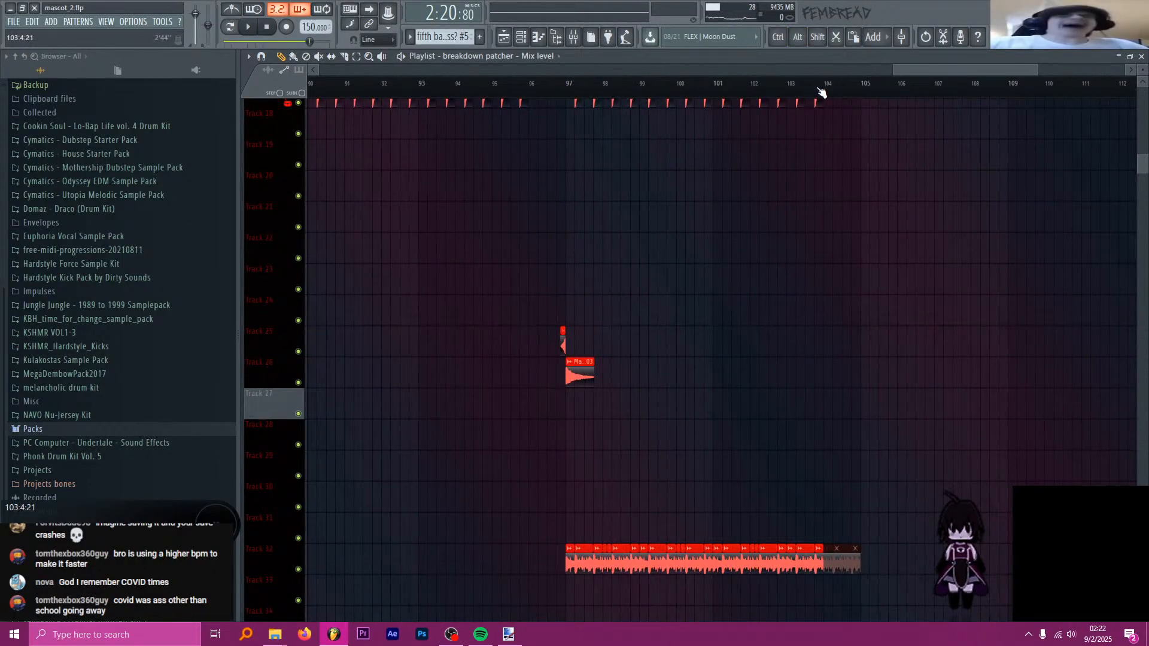
- Place the playhead at bar 97 and inspect the break clips on Track 32 and the muted bass patterns below
drag(851, 85, 569, 83)
scroll(637, 177, up, 6)
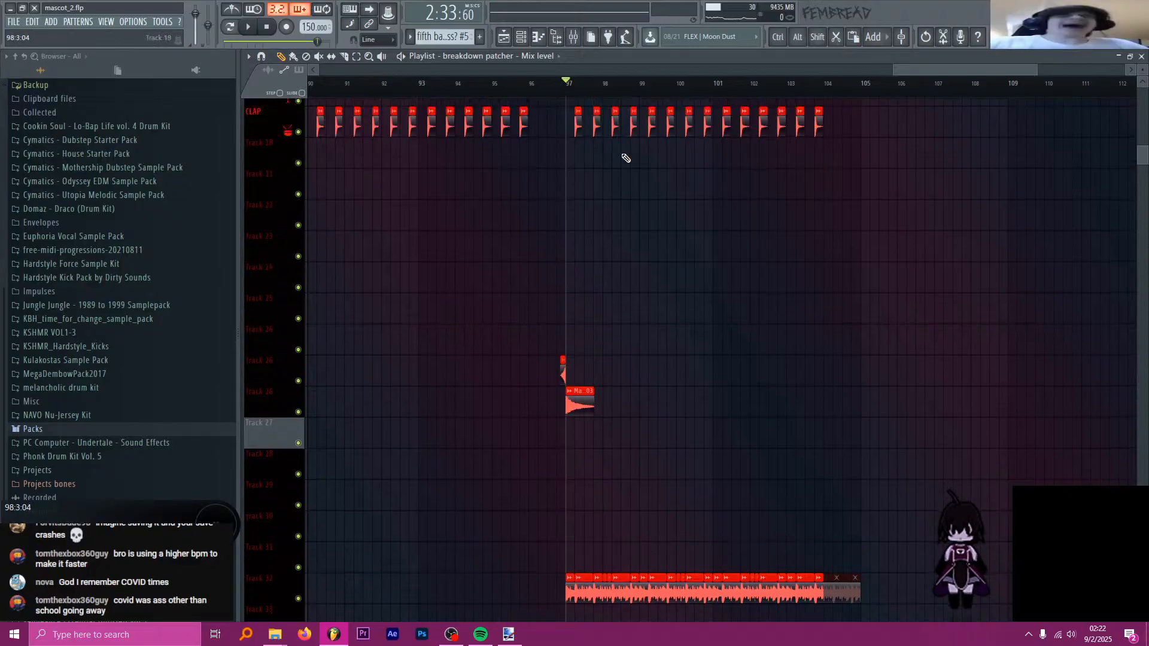
scroll(658, 228, down, 9)
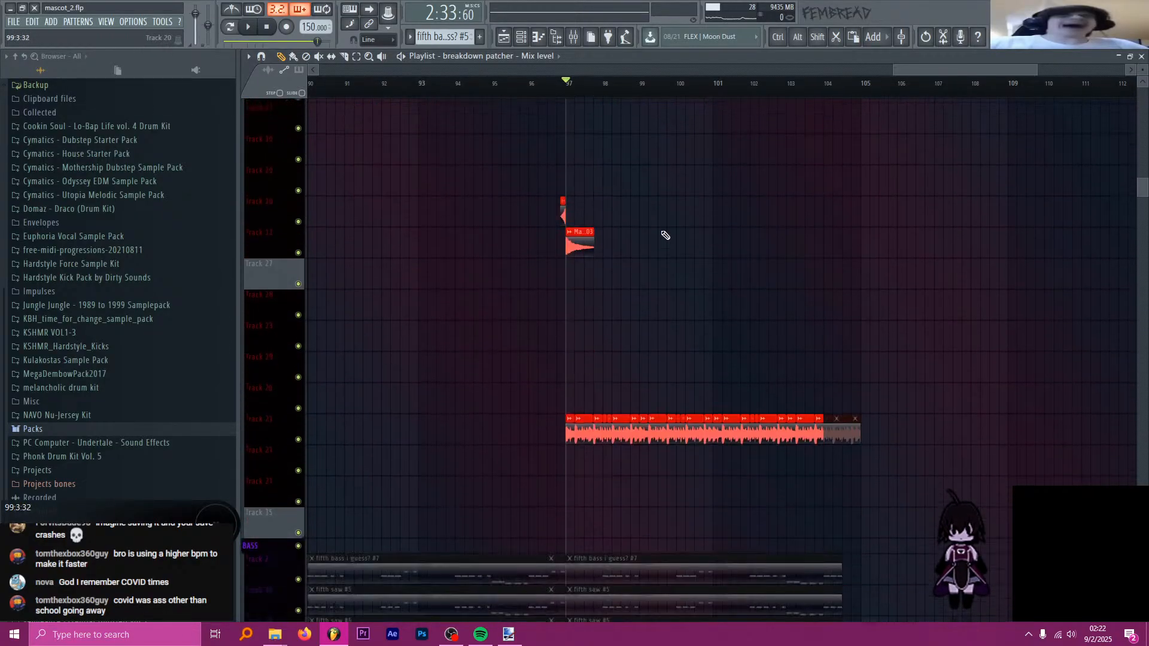
ctrl+scroll(736, 243, down, 1)
ctrl+scroll(736, 243, up, 3)
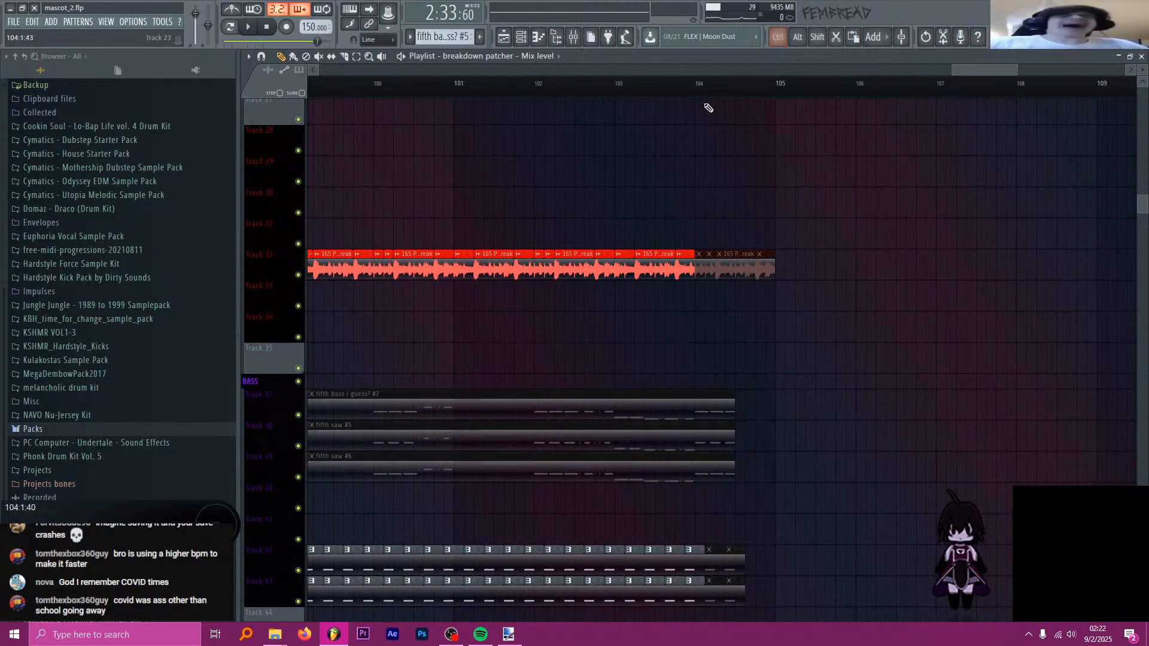
- Place the playhead at bar 105, the end of the arrangement, and examine the drum and global tracks leading up to it
drag(696, 87, 777, 91)
ctrl+scroll(744, 197, down, 5)
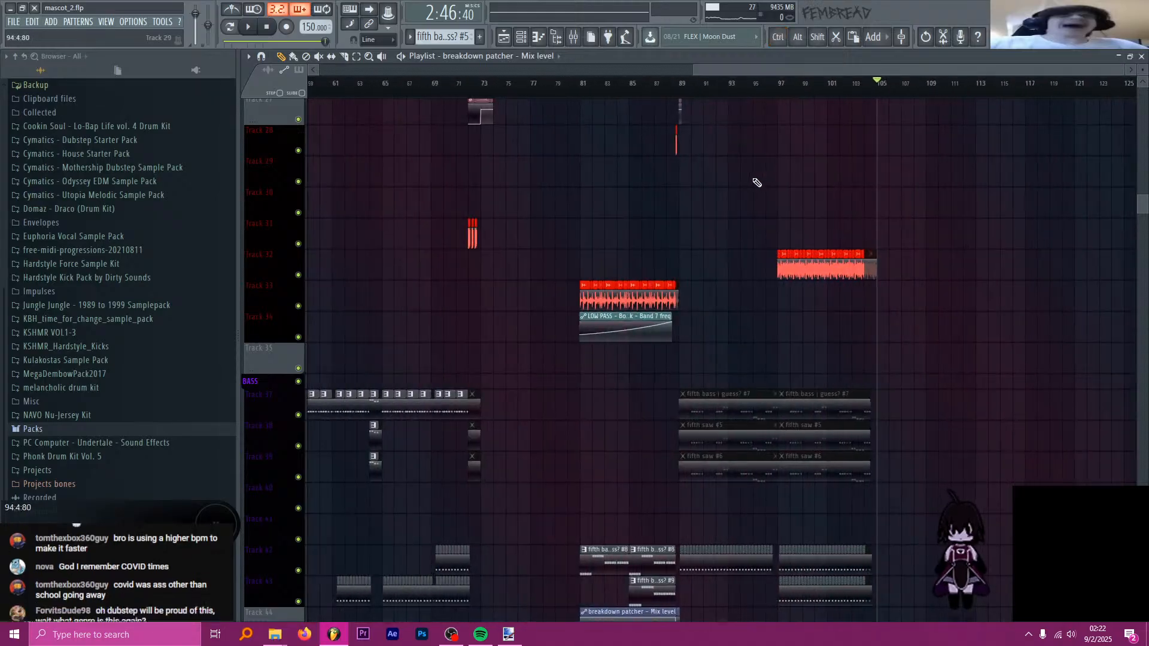
scroll(778, 204, up, 7)
scroll(943, 230, up, 5)
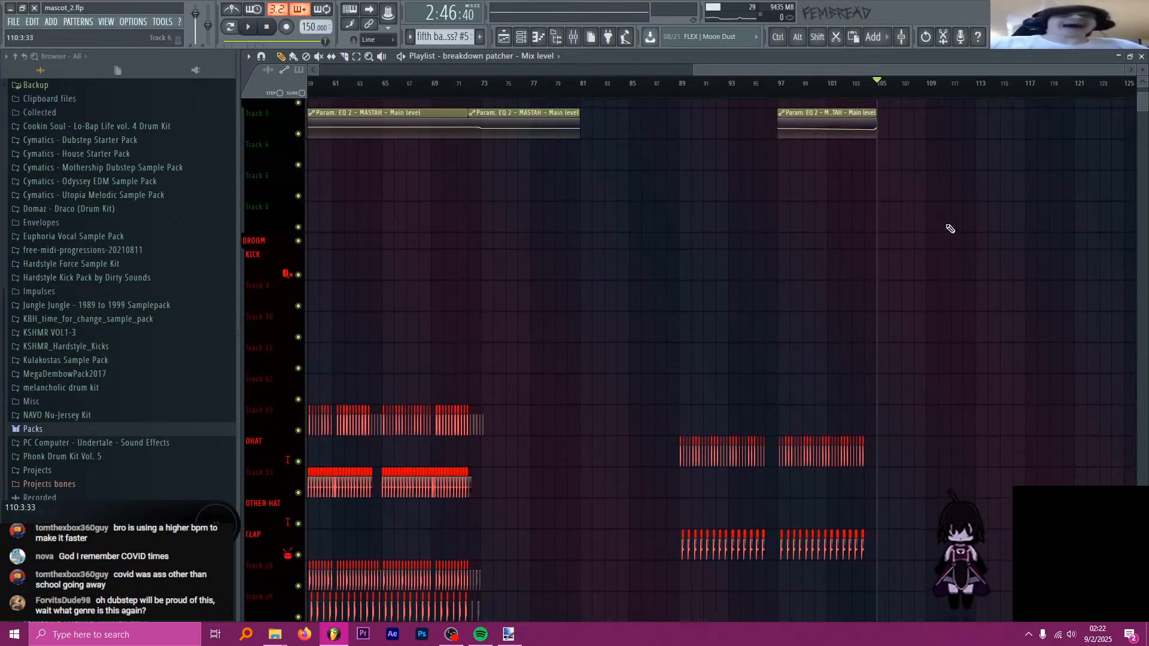
ctrl+scroll(950, 229, up, 2)
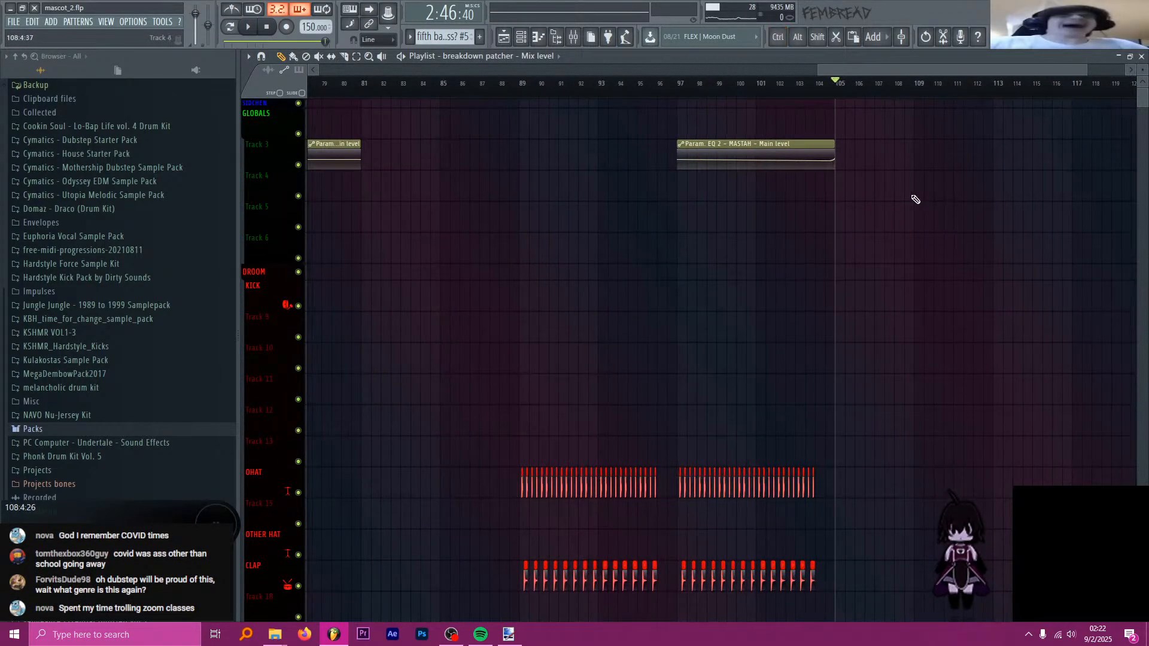
ctrl+scroll(883, 128, up, 2)
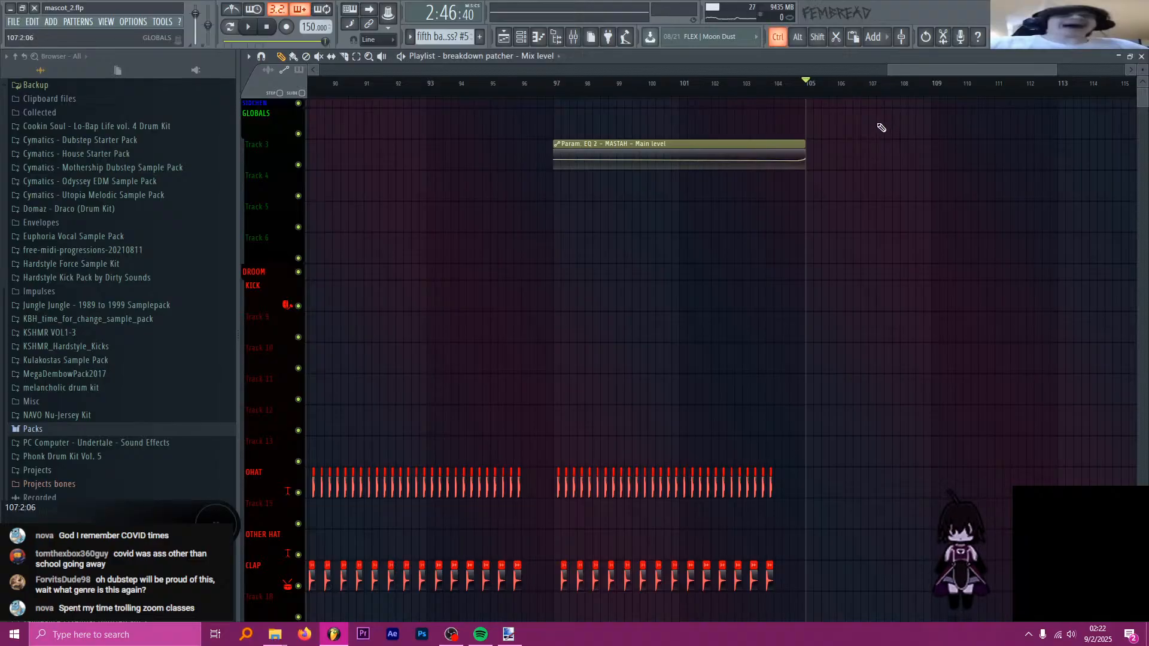
ctrl+scroll(875, 125, down, 1)
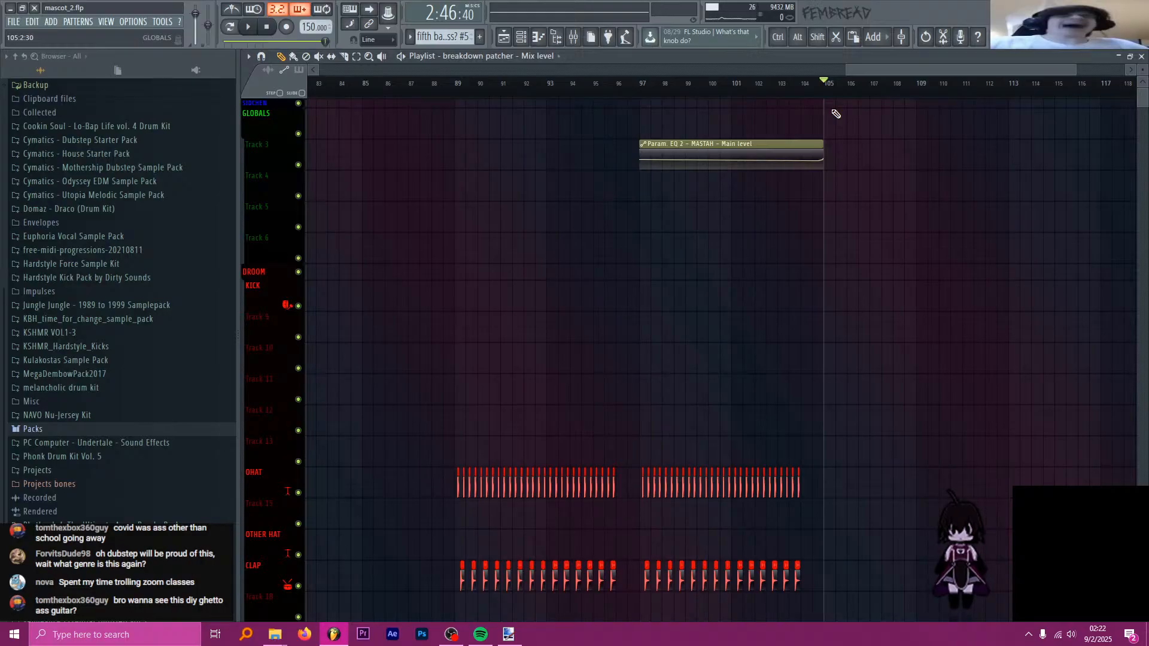
- Return the playhead to bar 89 and review the arrangement from bar 73 through the closing section
drag(478, 83, 460, 73)
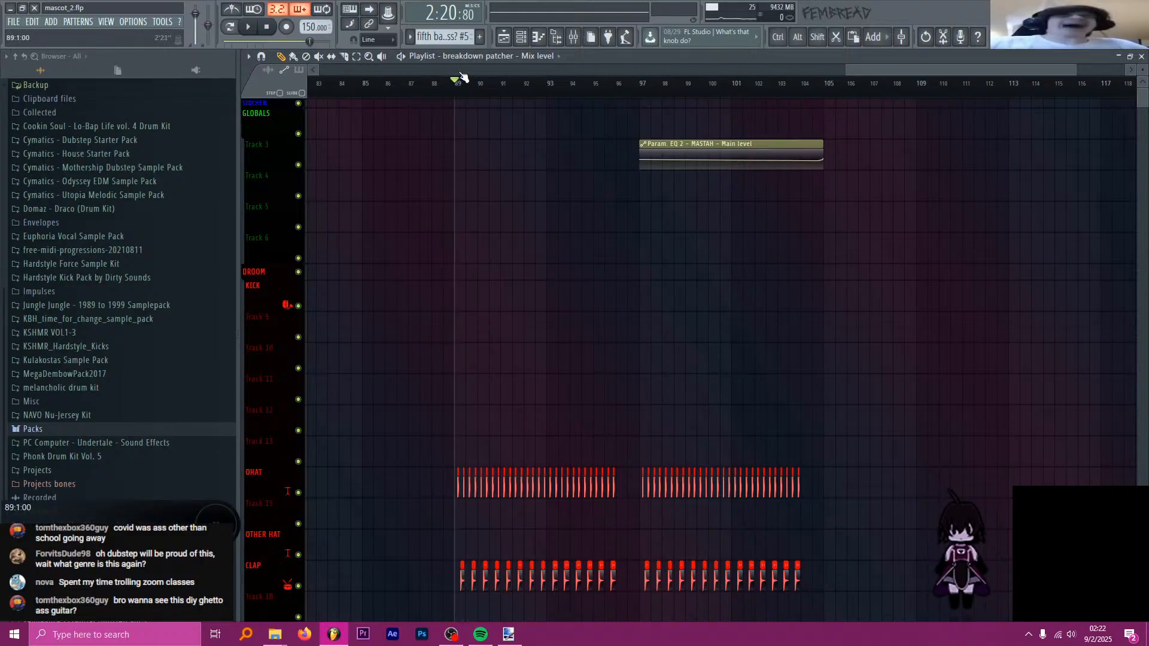
scroll(611, 153, down, 3)
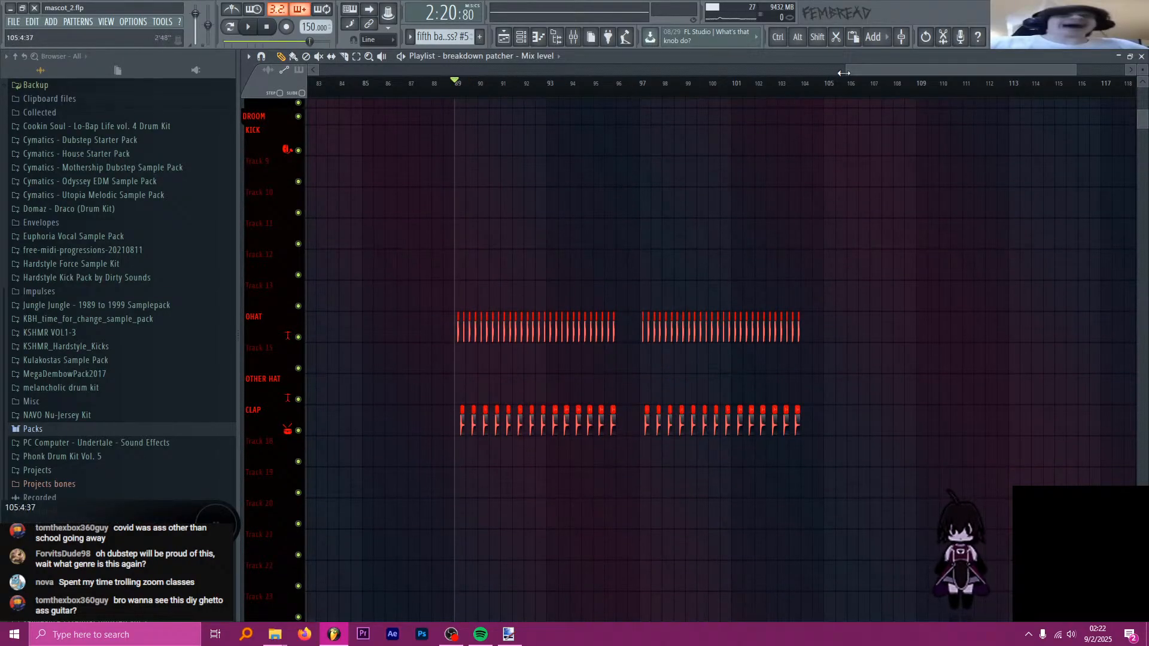
drag(846, 70, 772, 149)
scroll(760, 155, up, 3)
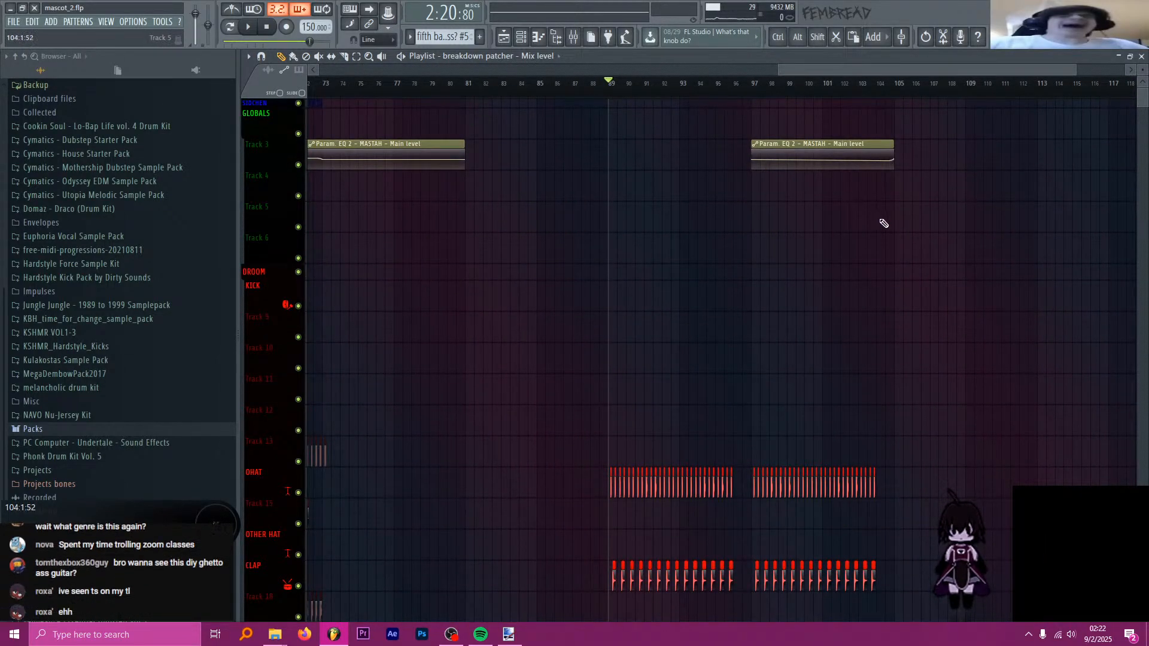
- Move the playhead to bar 97, then just before bar 105 at the end of the last Param. EQ 2 - MASTAH automation clip
click(753, 84)
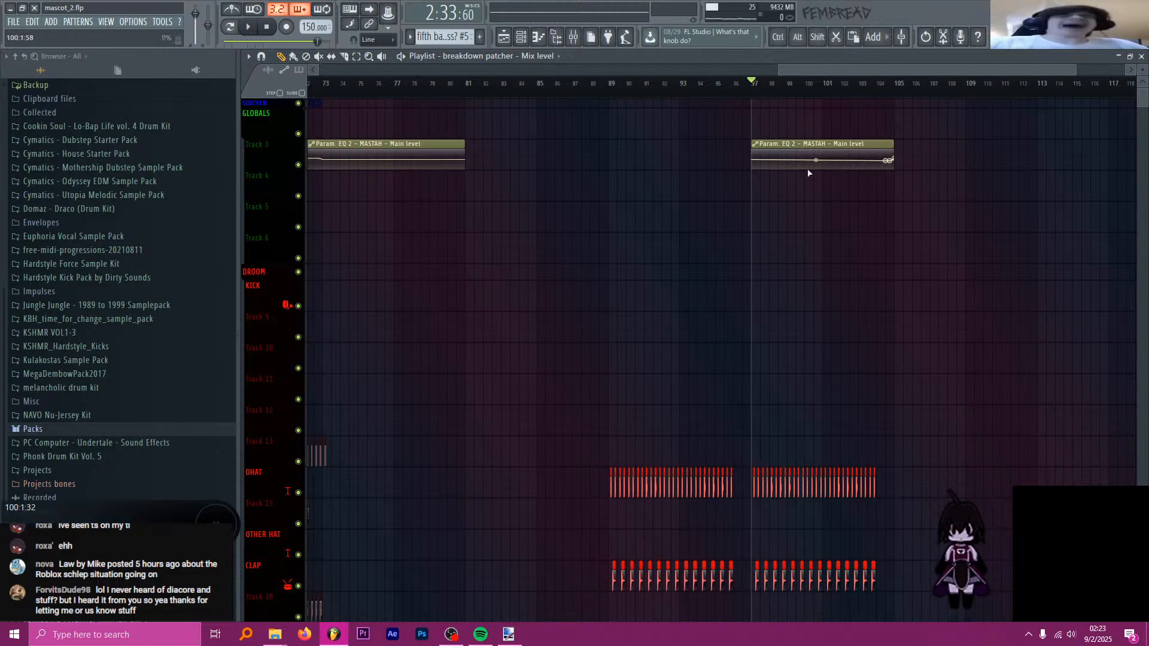
scroll(1008, 287, up, 3)
scroll(1016, 276, up, 3)
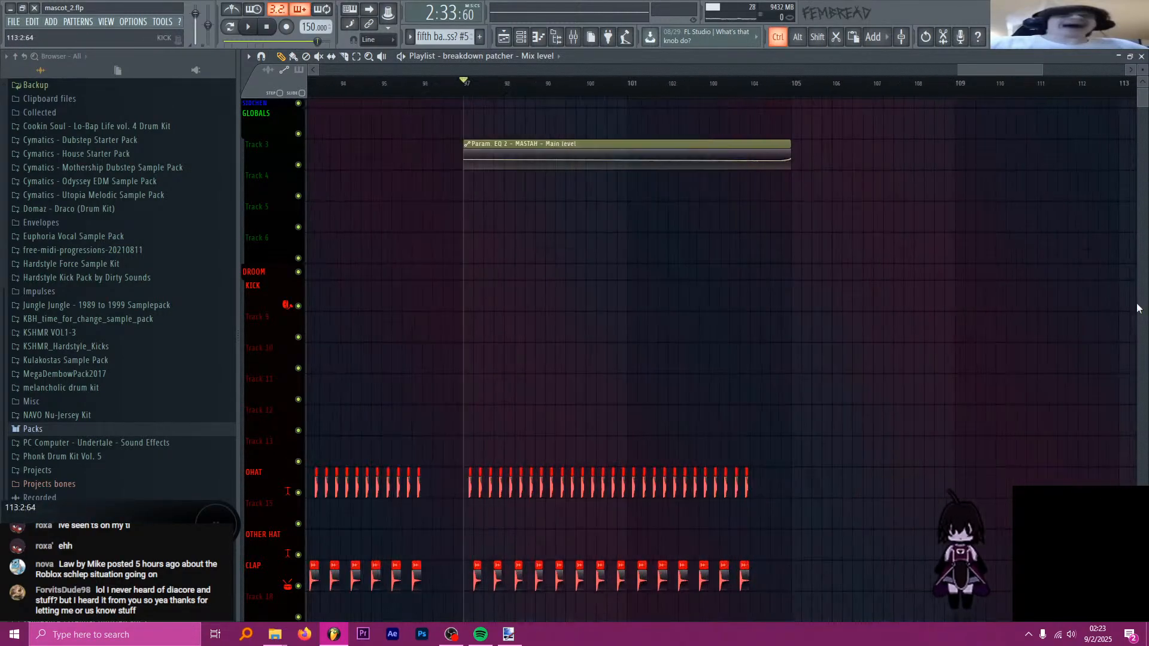
click(616, 88)
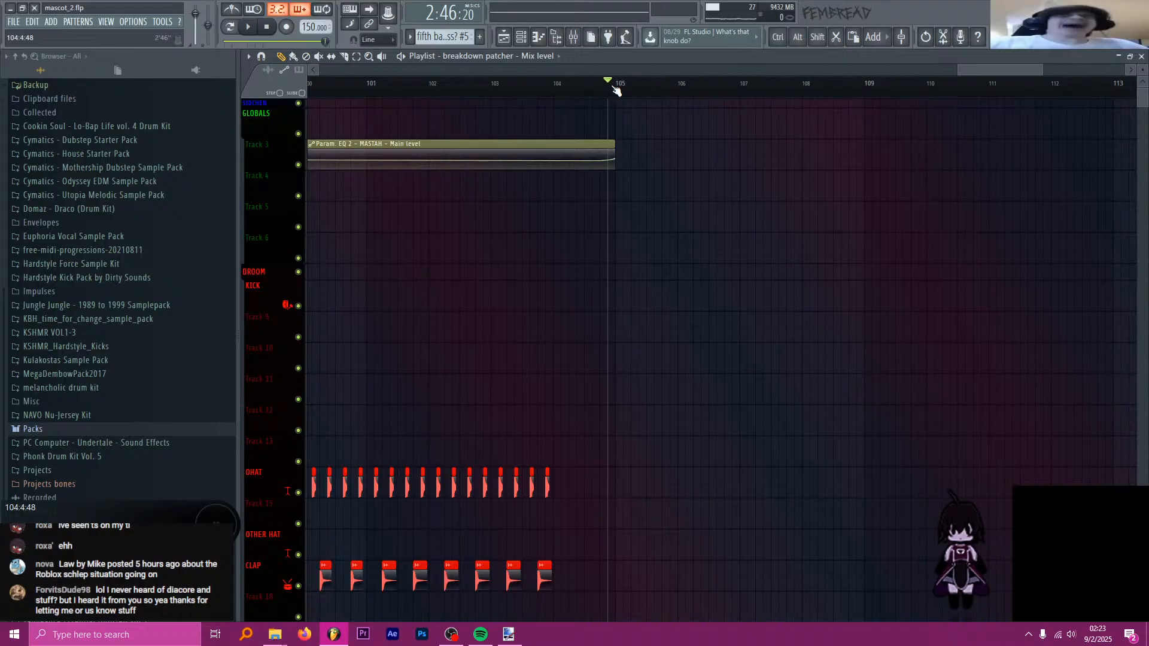
- Place the playhead at the start of bar 105 and look over the global, drum and bass tracks of the whole arrangement
click(619, 90)
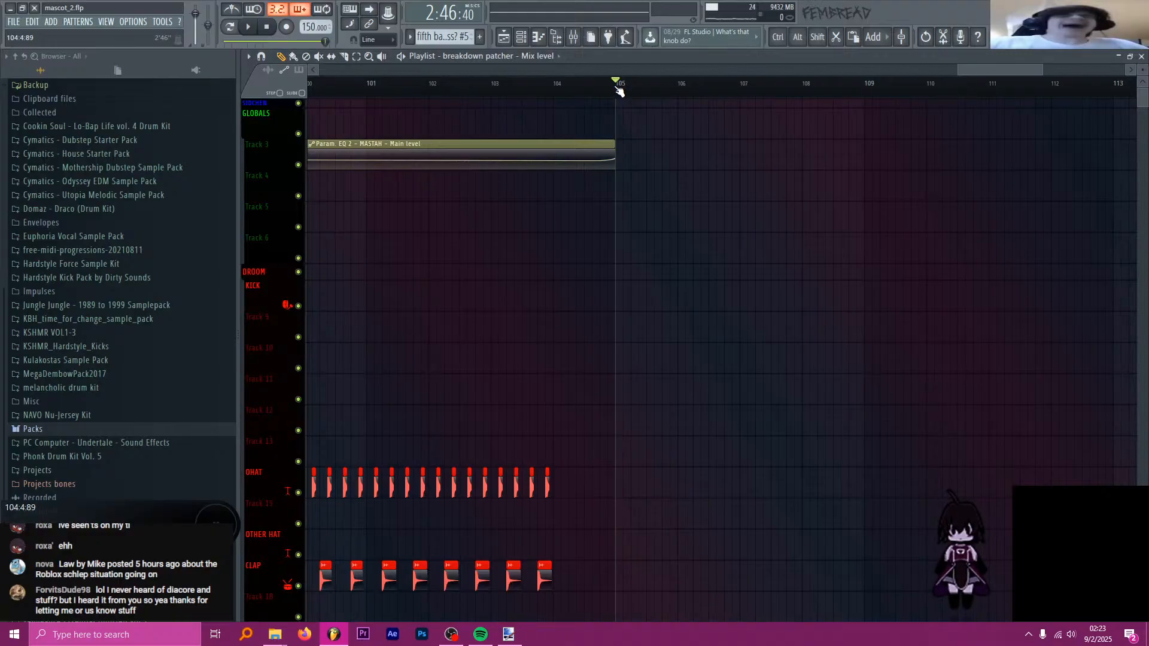
key(ctrl)
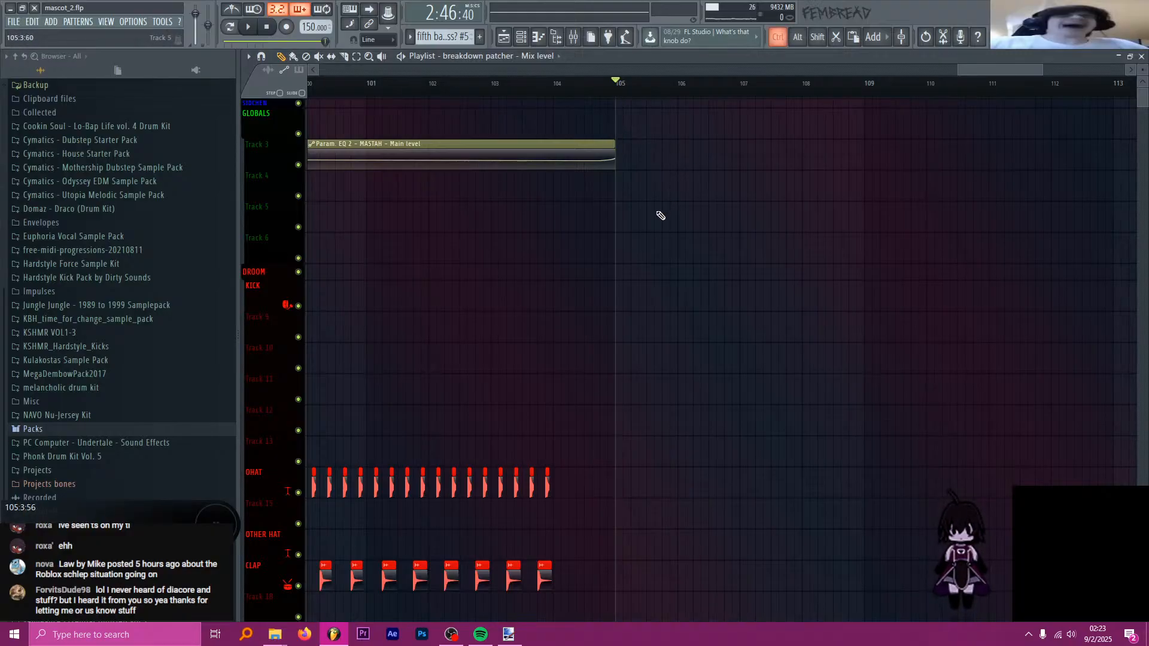
scroll(661, 216, down, 5)
scroll(836, 267, down, 6)
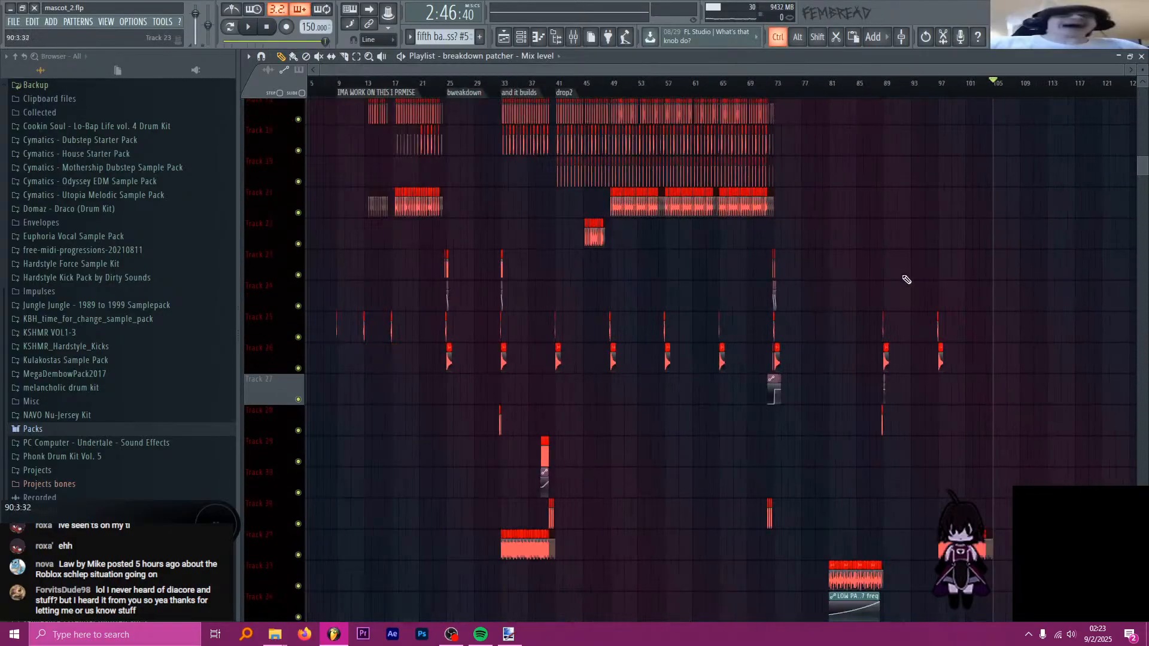
scroll(907, 279, down, 3)
scroll(989, 309, up, 8)
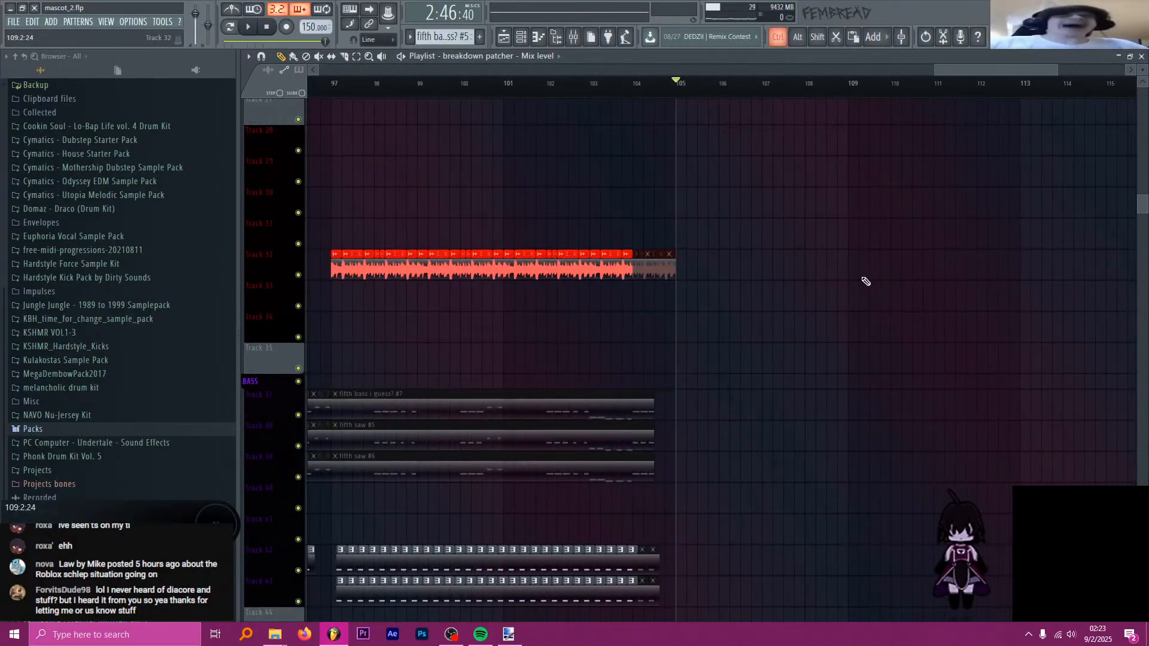
scroll(824, 267, up, 4)
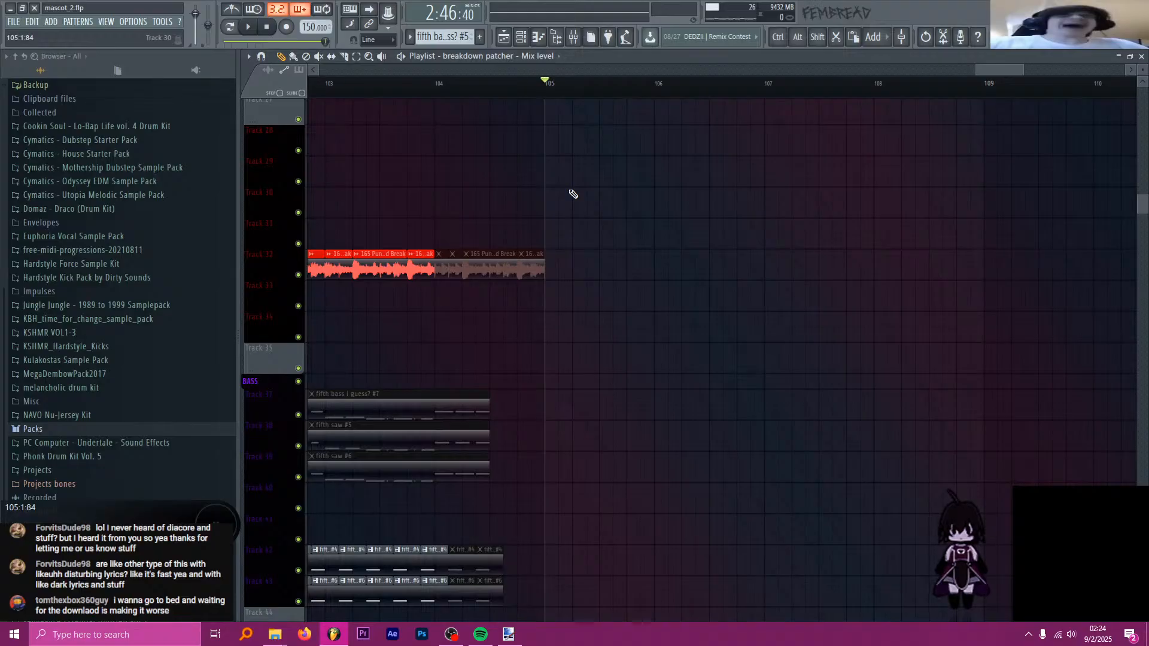
scroll(577, 184, down, 10)
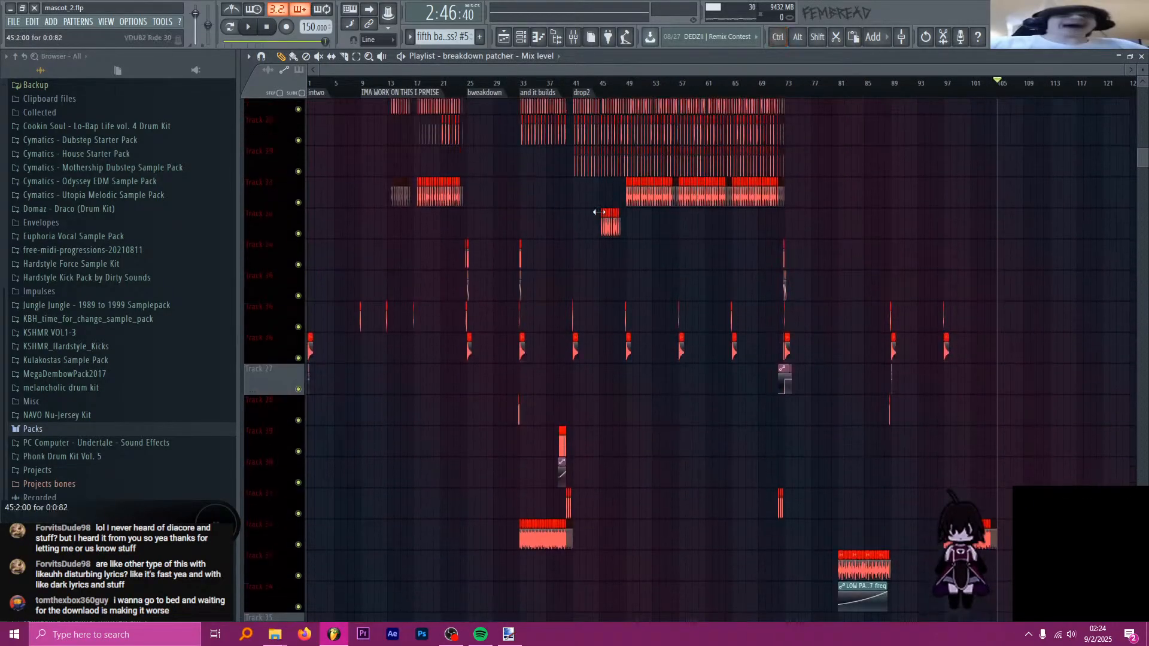
scroll(611, 225, up, 6)
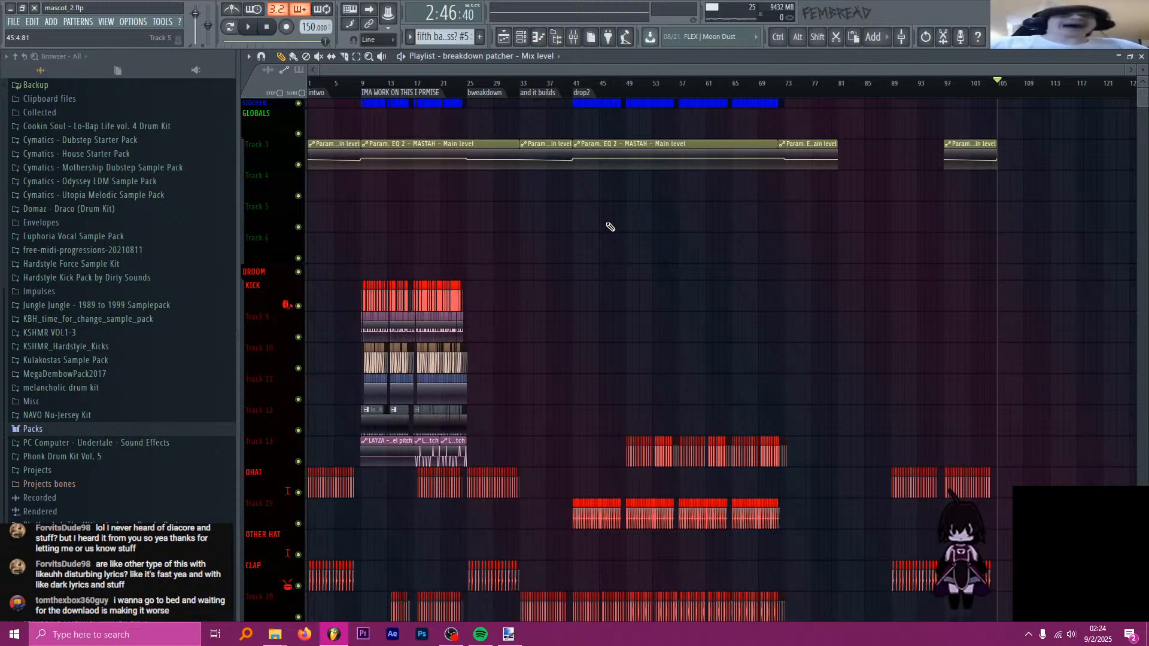
scroll(611, 227, down, 5)
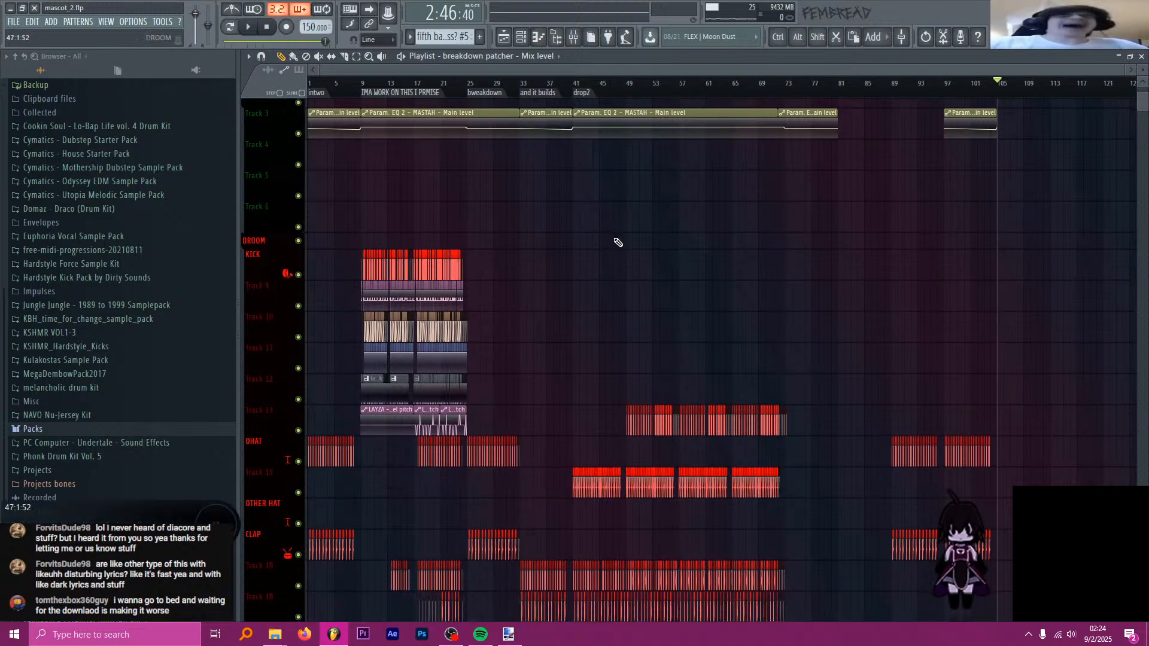
scroll(596, 213, up, 3)
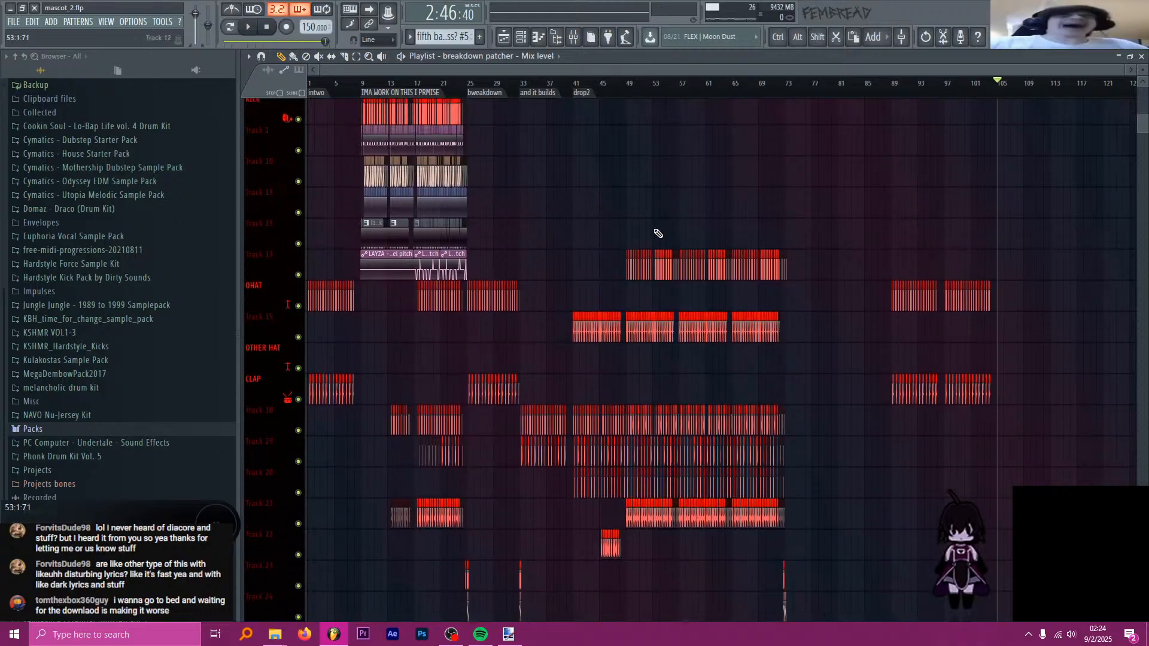
- Move the OHAT clips from bar 49 to 73 down from Track 13 onto the OHAT track and clear the selection
scroll(654, 236, up, 10)
scroll(569, 306, down, 6)
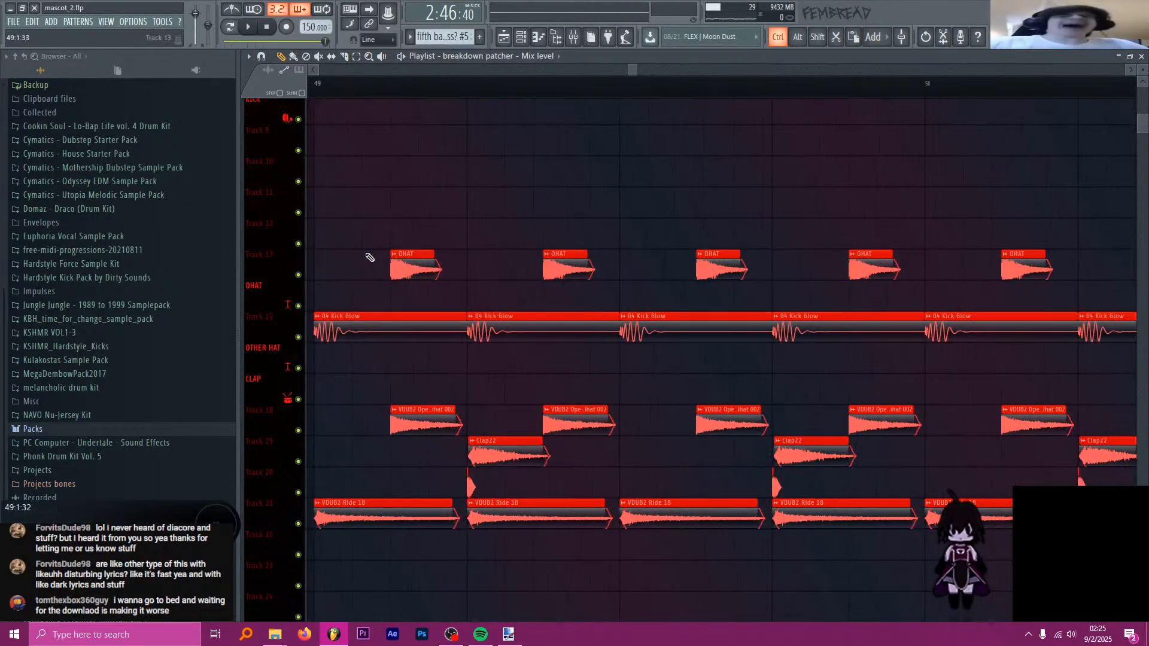
scroll(478, 308, down, 4)
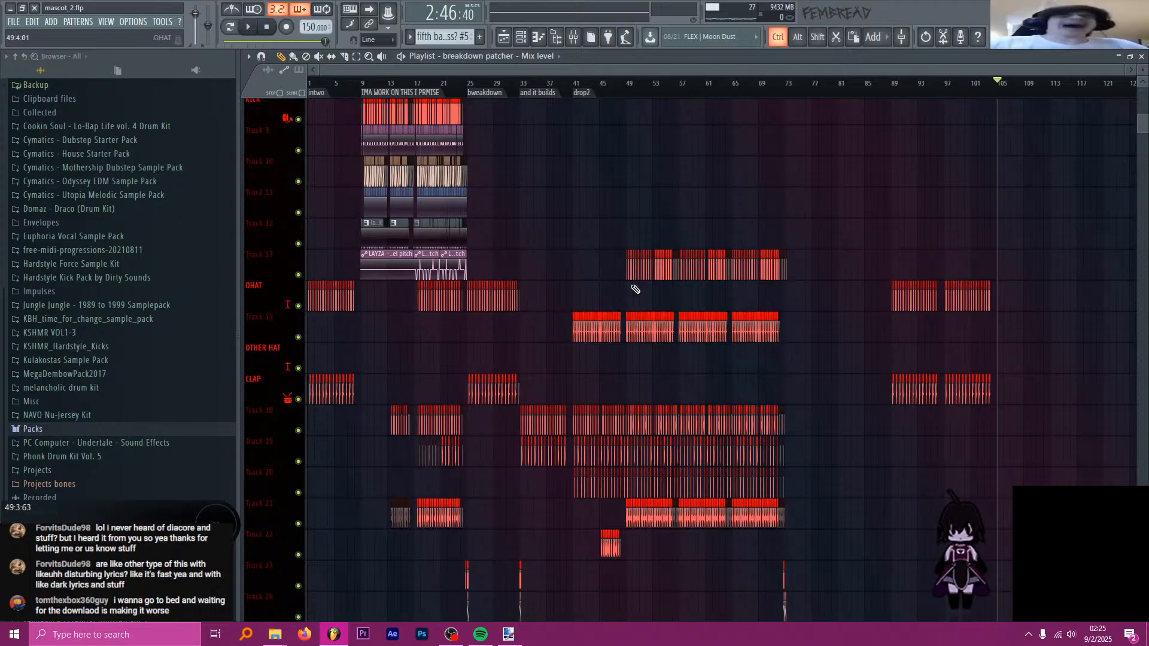
drag(585, 264, 812, 271)
key(shift+Down)
ctrl+click(833, 297)
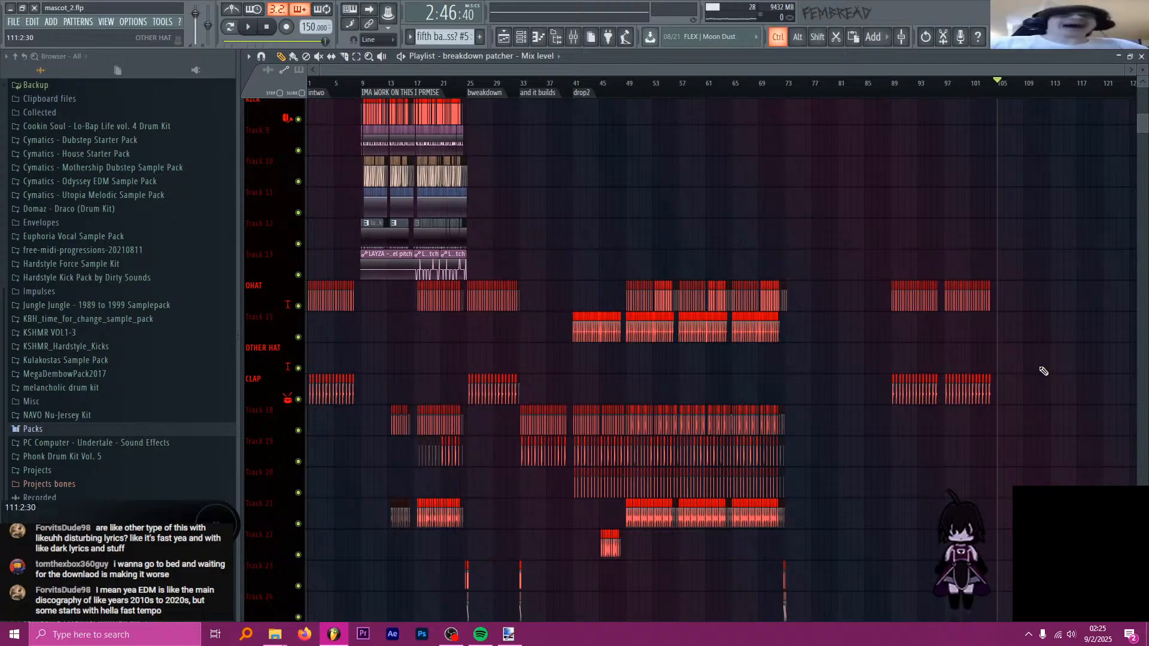
- Show only the SAUS channel group in the channel rack and hide the rack again
scroll(1043, 369, right, 5)
scroll(1042, 366, up, 3)
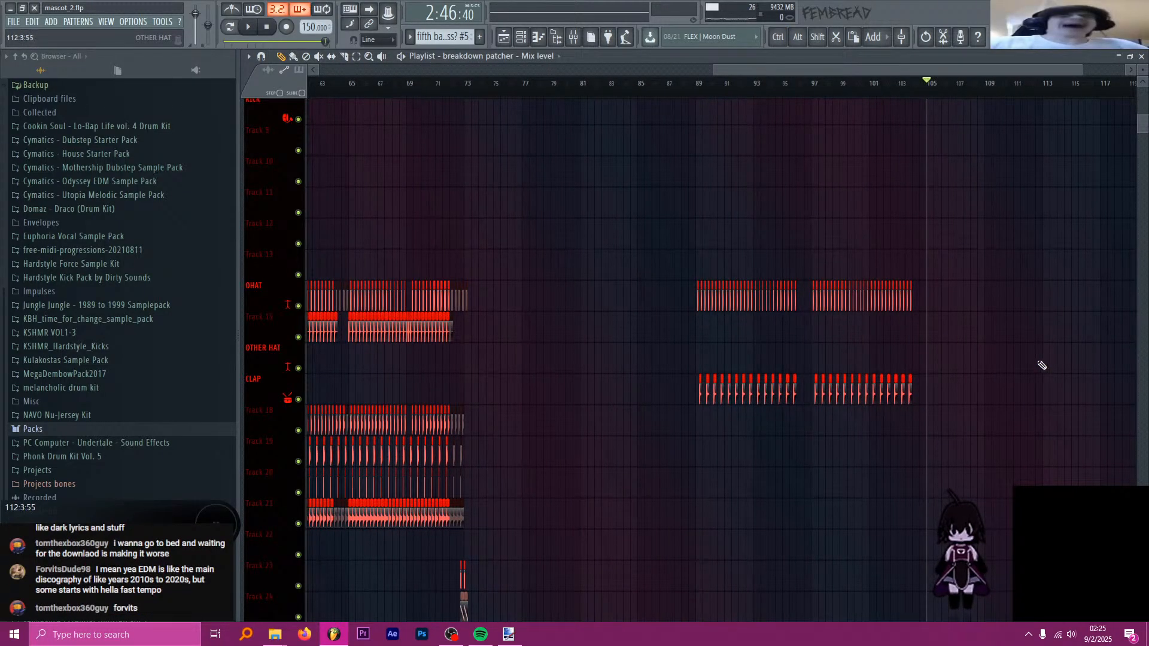
scroll(982, 336, up, 2)
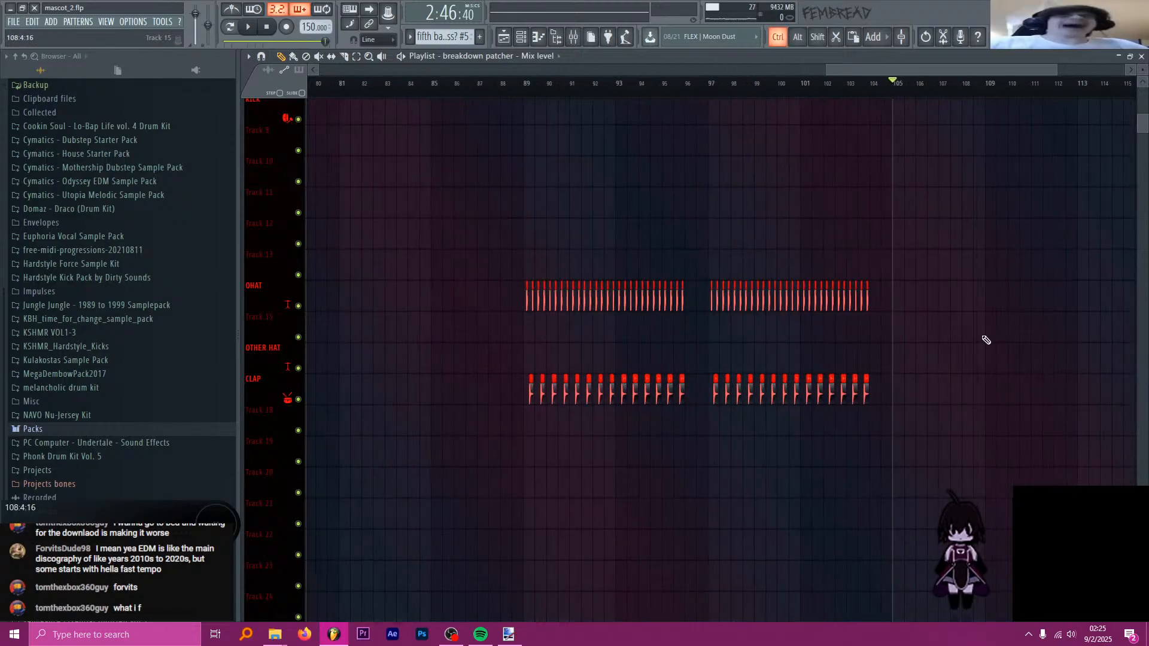
scroll(1031, 246, down, 2)
scroll(1049, 238, up, 2)
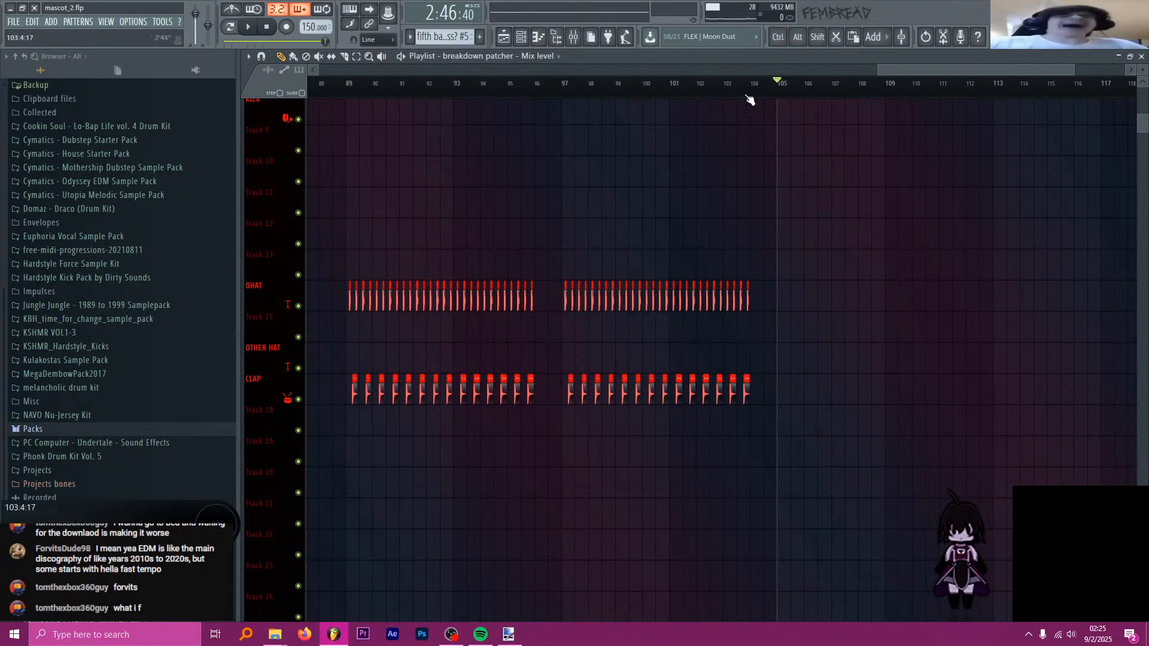
drag(641, 83, 776, 84)
click(522, 37)
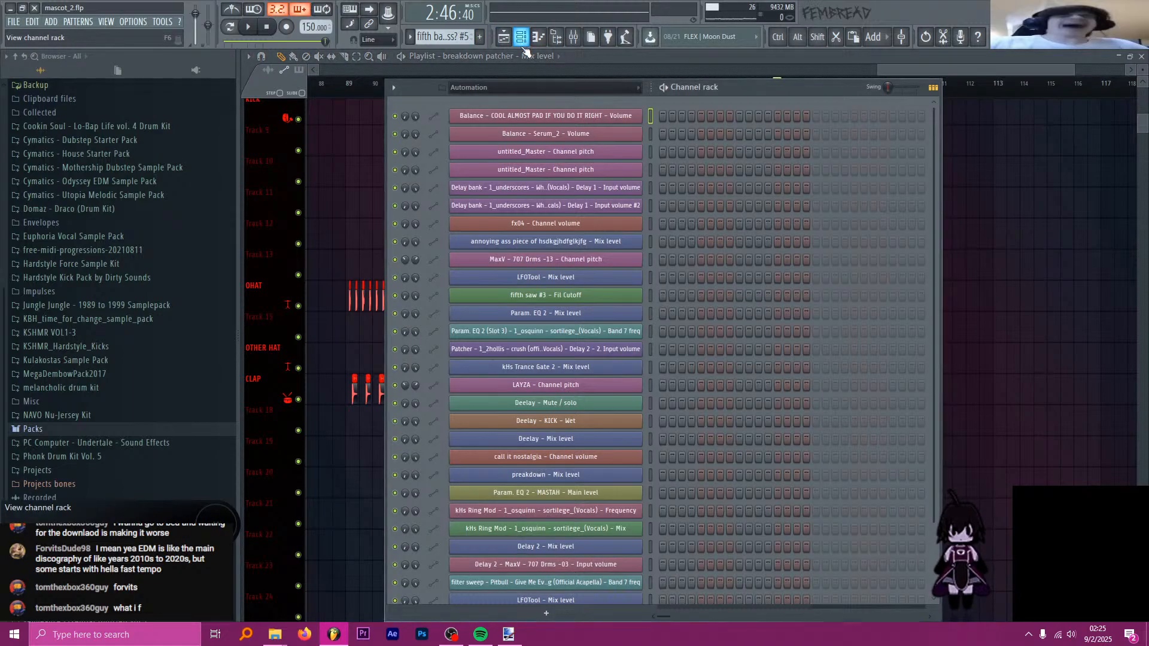
click(510, 87)
click(511, 177)
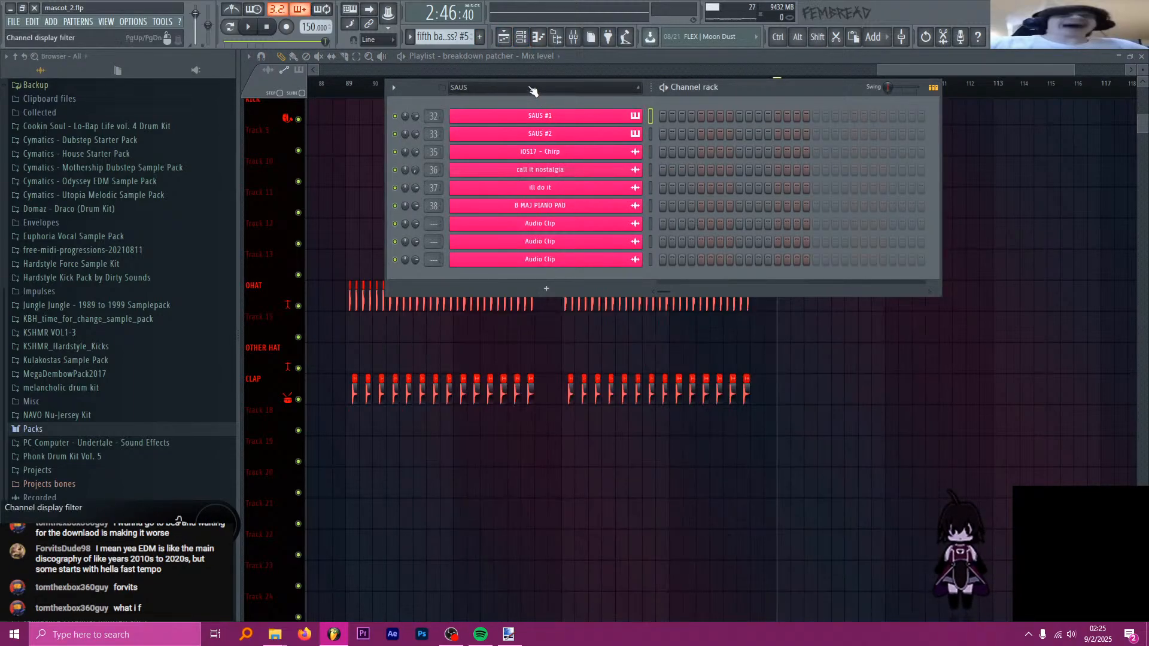
key(F6)
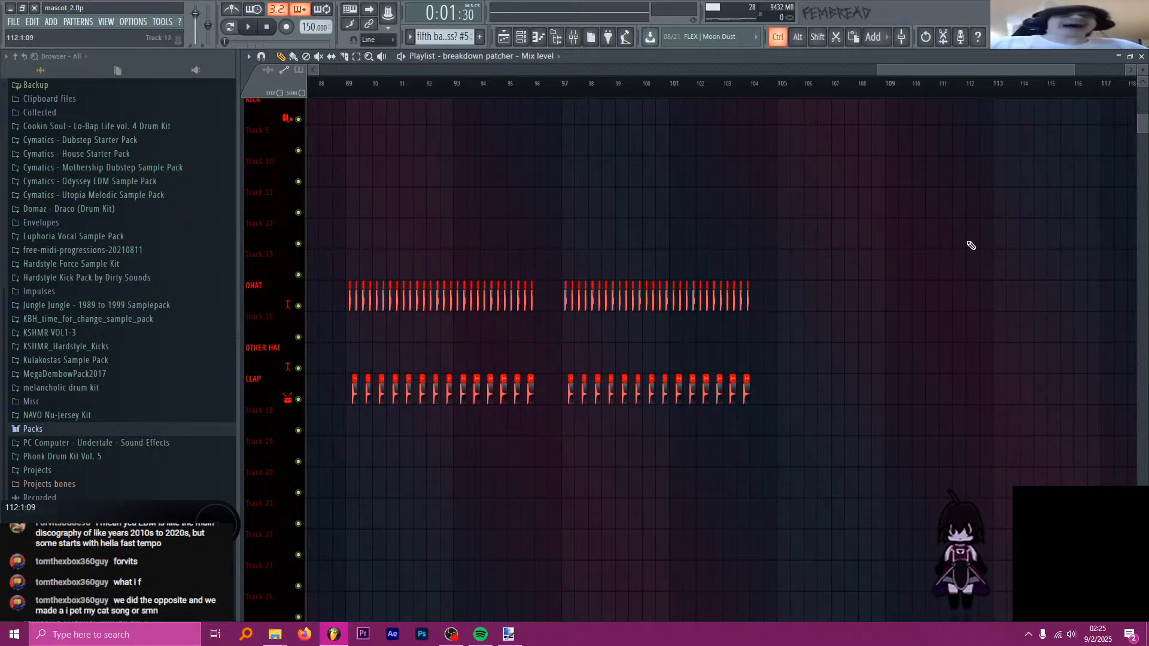
- Return the playhead to bar 105 and check how the break, bass, synth, lead and vocal clips end there
scroll(969, 246, up, 2)
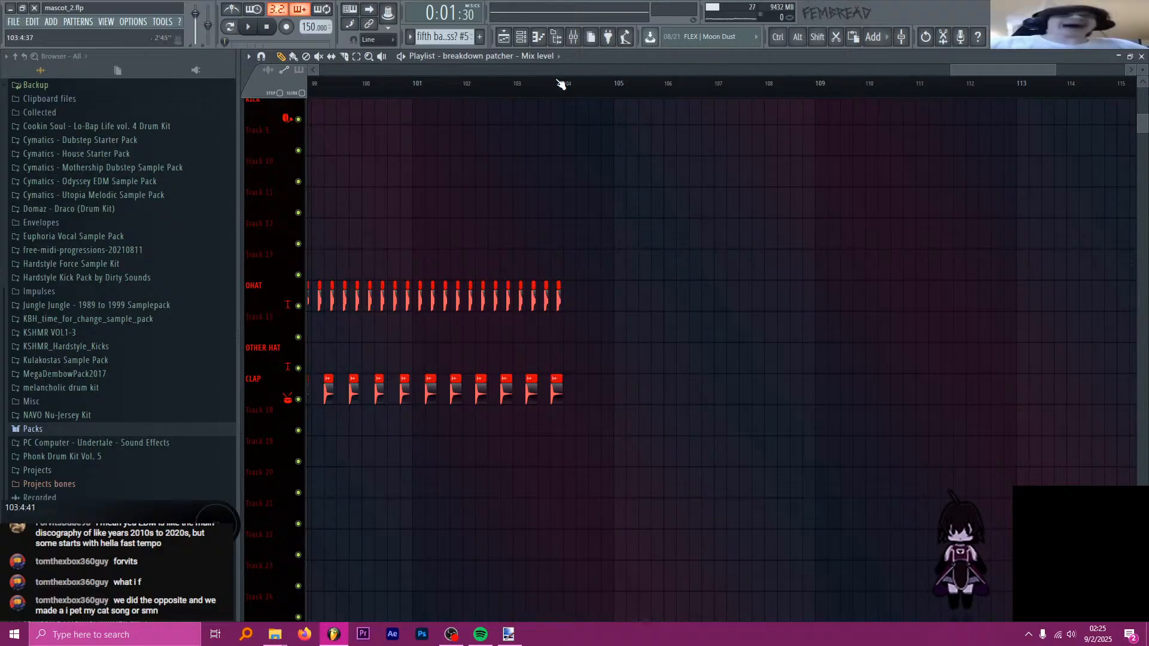
drag(562, 85, 613, 93)
scroll(604, 123, down, 2)
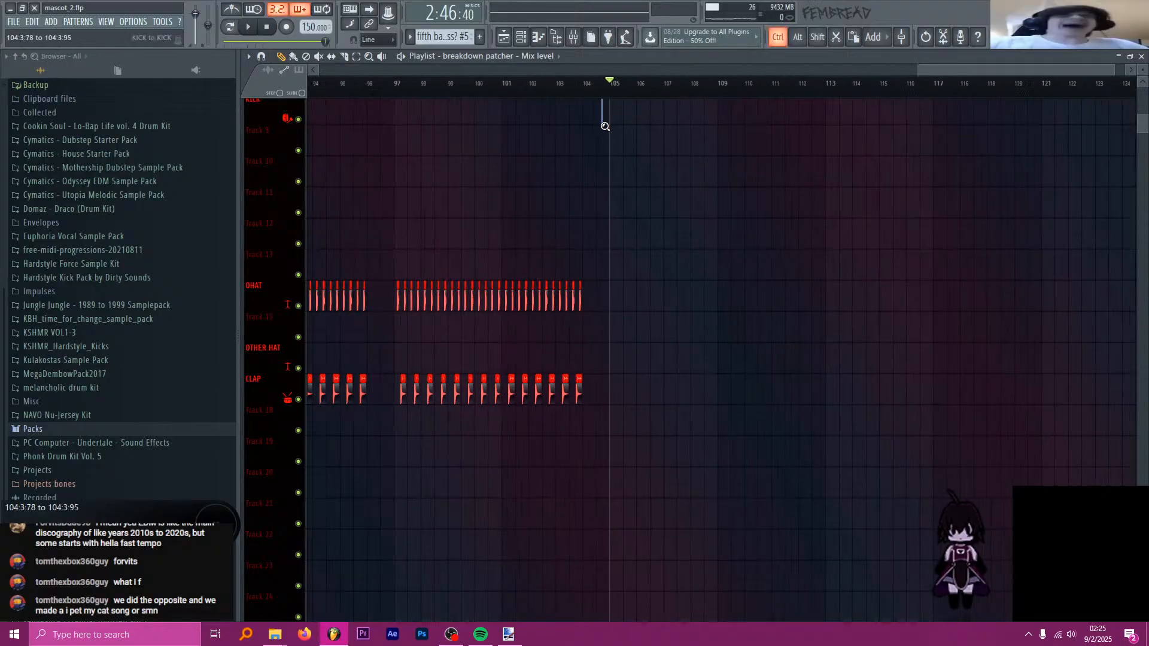
ctrl+right_click(604, 124)
ctrl+right_click(603, 127)
scroll(611, 161, down, 1)
scroll(1020, 188, up, 4)
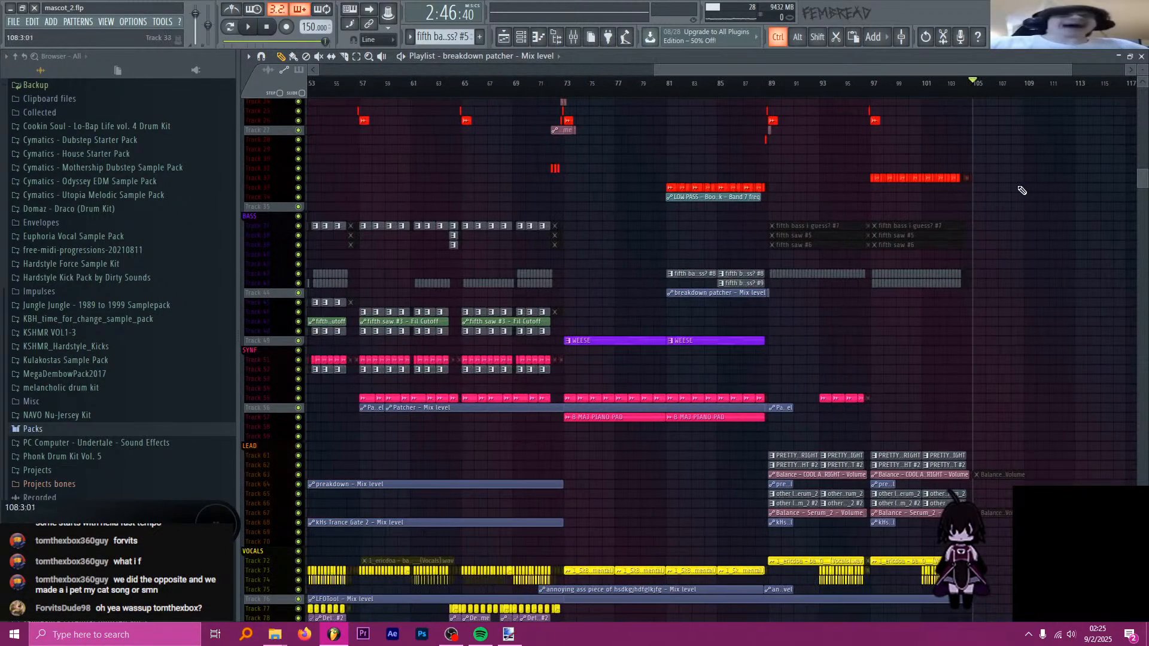
scroll(1020, 190, up, 4)
scroll(1012, 188, up, 3)
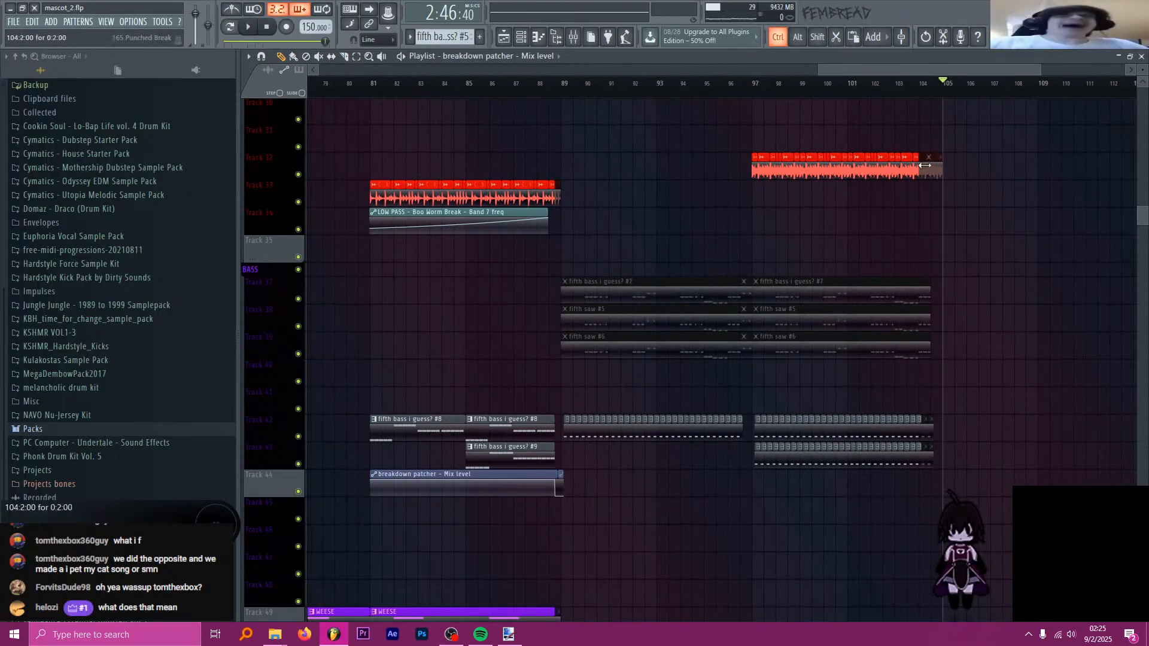
- Move the playhead to bar 97 at the start of the punched break and back to bar 105
click(634, 83)
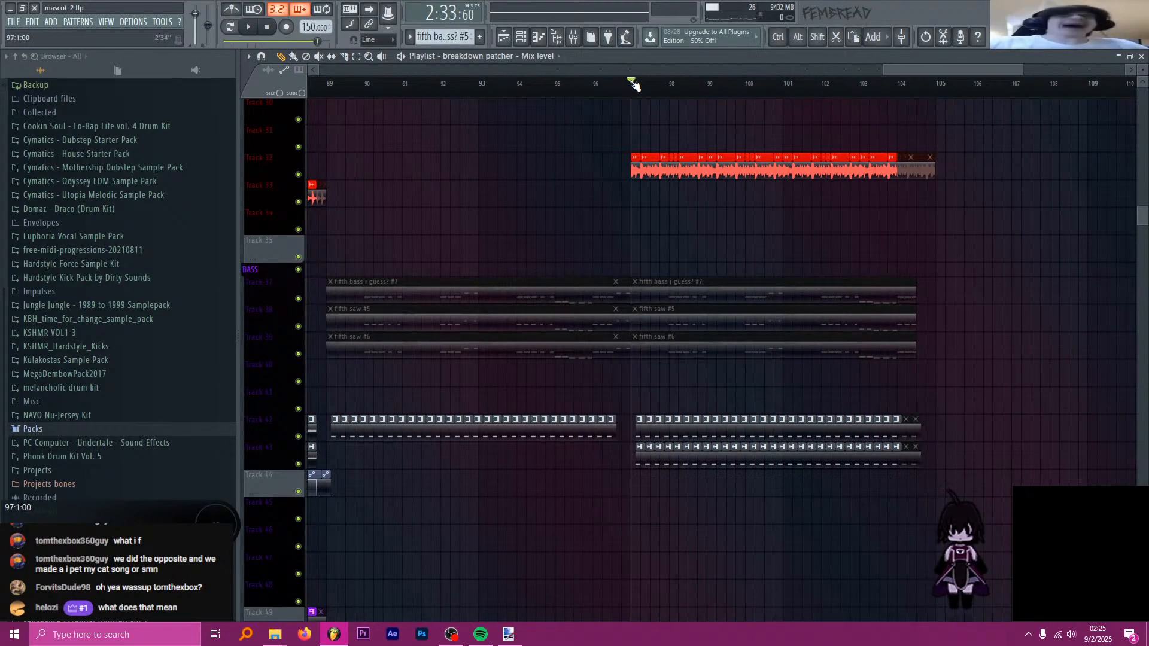
scroll(632, 102, down, 3)
scroll(856, 174, up, 5)
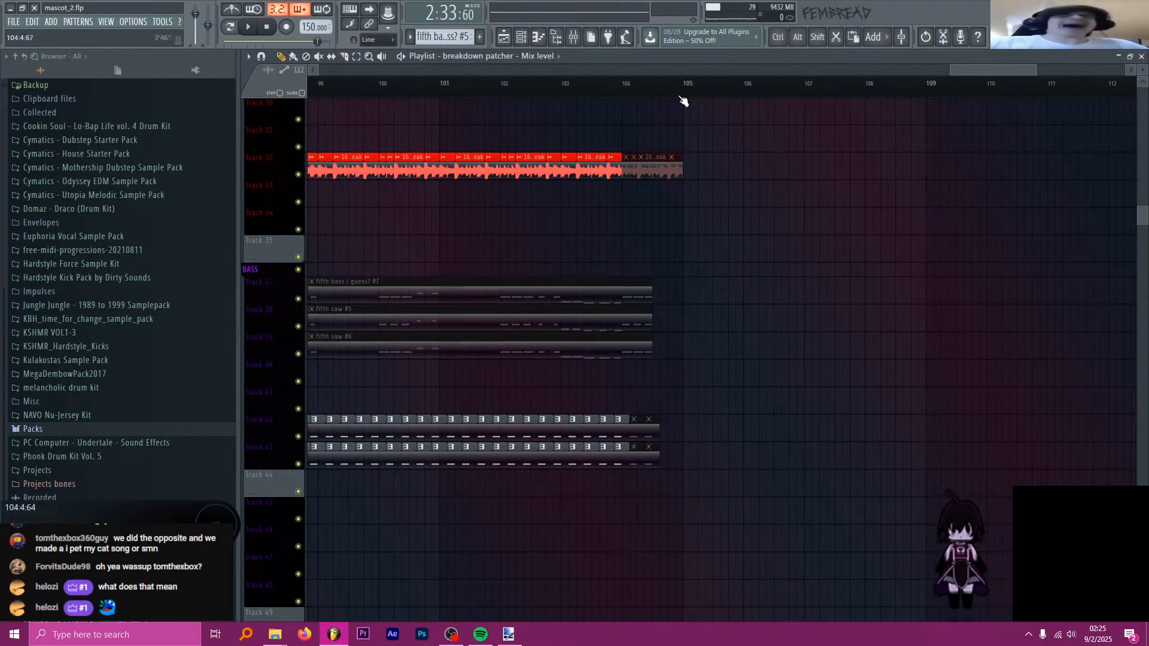
mouse_move(680, 95)
mouse_down()
mouse_move(623, 84)
mouse_move(682, 97)
mouse_up()
scroll(793, 162, down, 2)
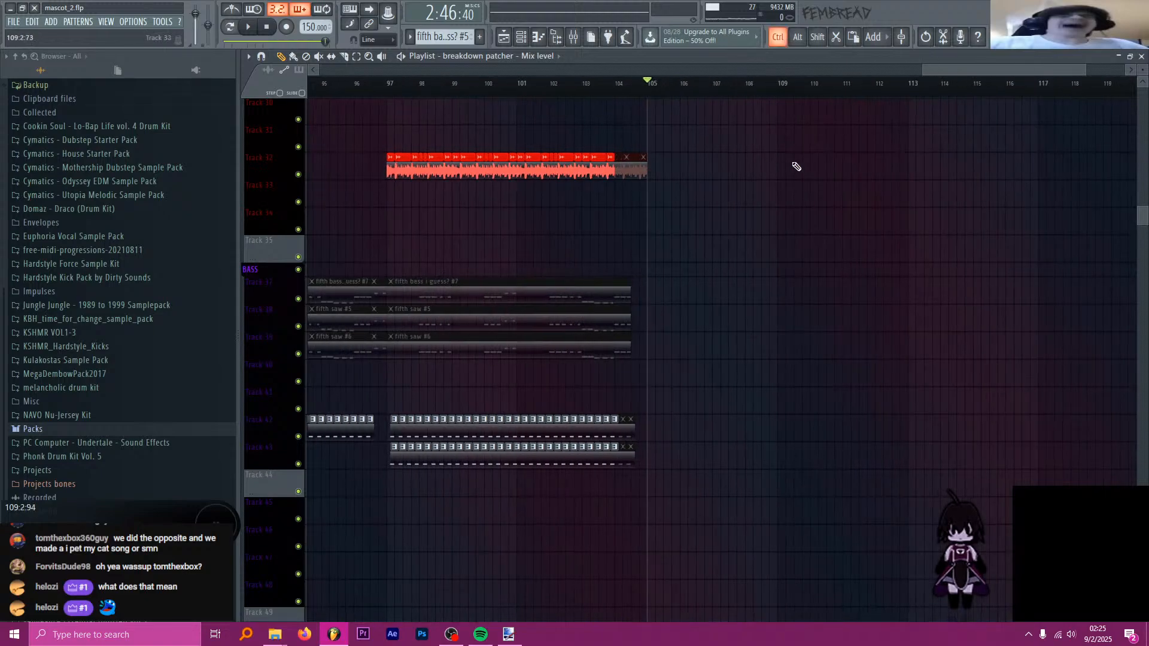
scroll(797, 166, up, 3)
scroll(658, 172, down, 6)
scroll(867, 271, up, 3)
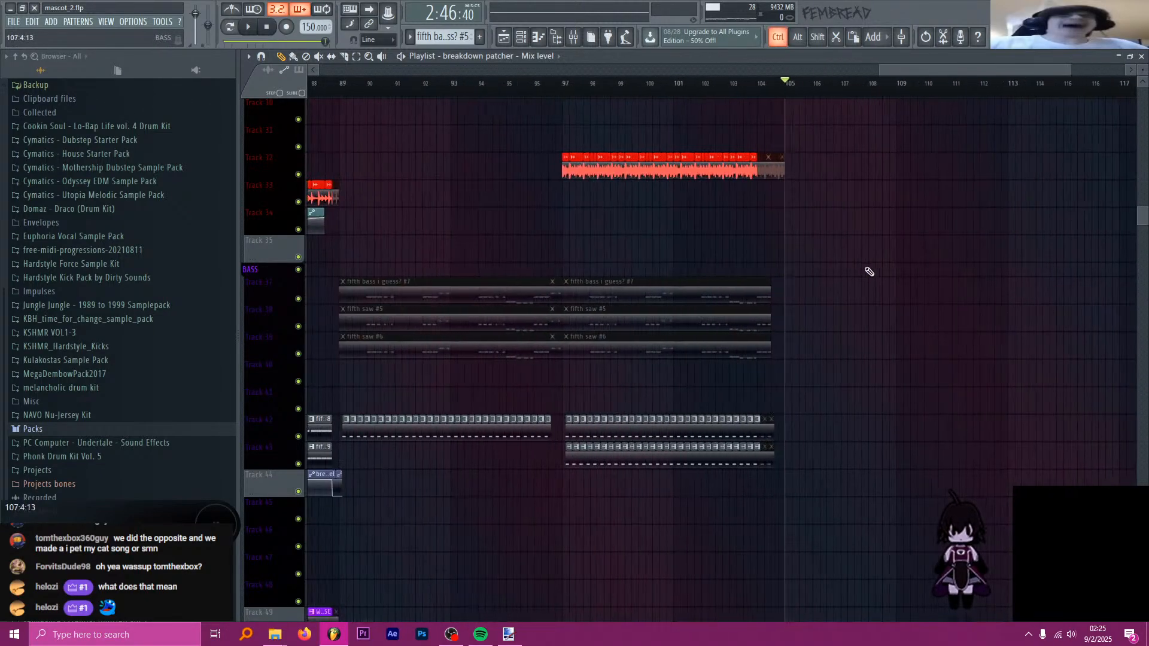
scroll(872, 272, up, 3)
scroll(838, 263, down, 2)
scroll(893, 267, up, 3)
scroll(653, 228, down, 2)
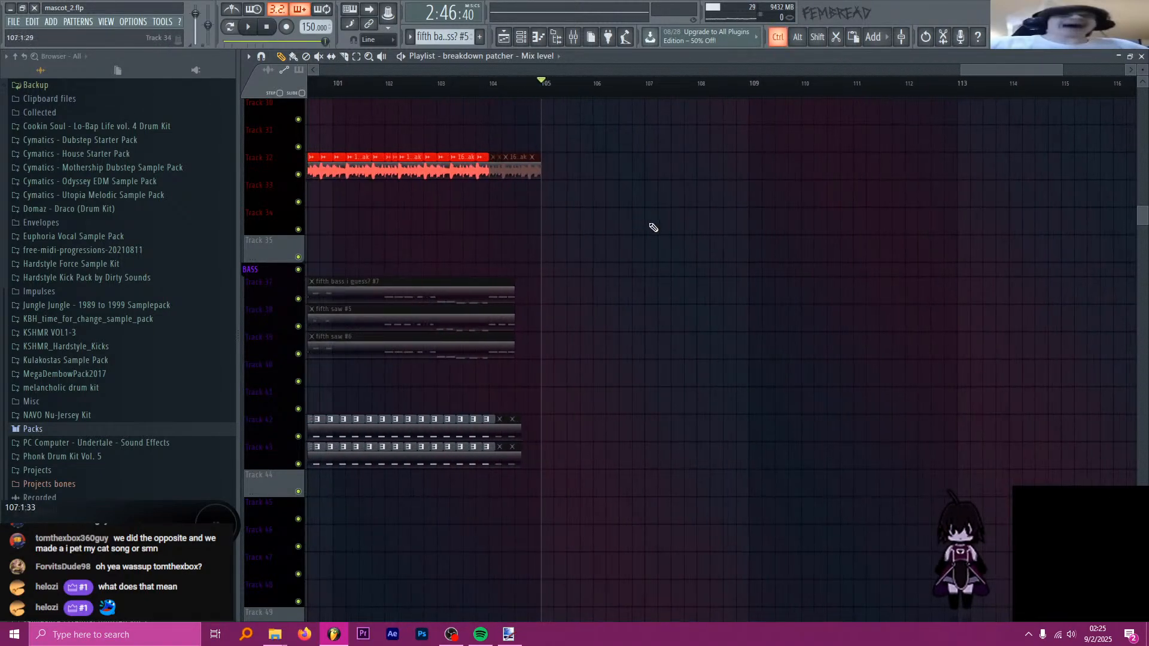
scroll(489, 211, up, 3)
scroll(451, 206, up, 1)
scroll(517, 244, down, 2)
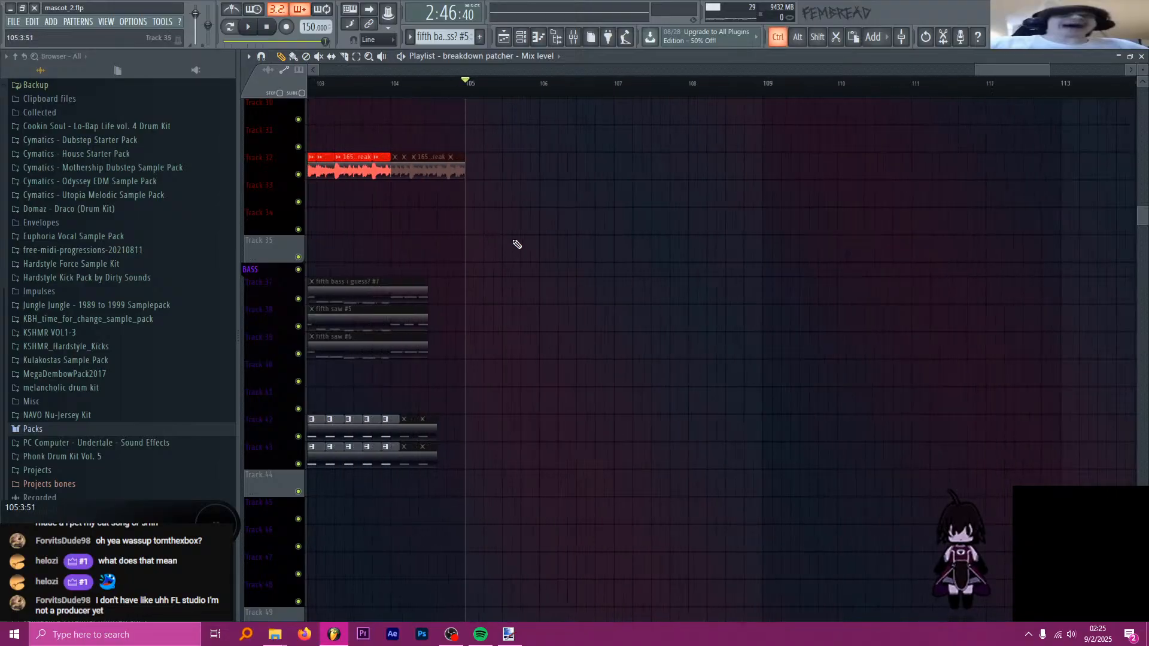
scroll(526, 246, up, 2)
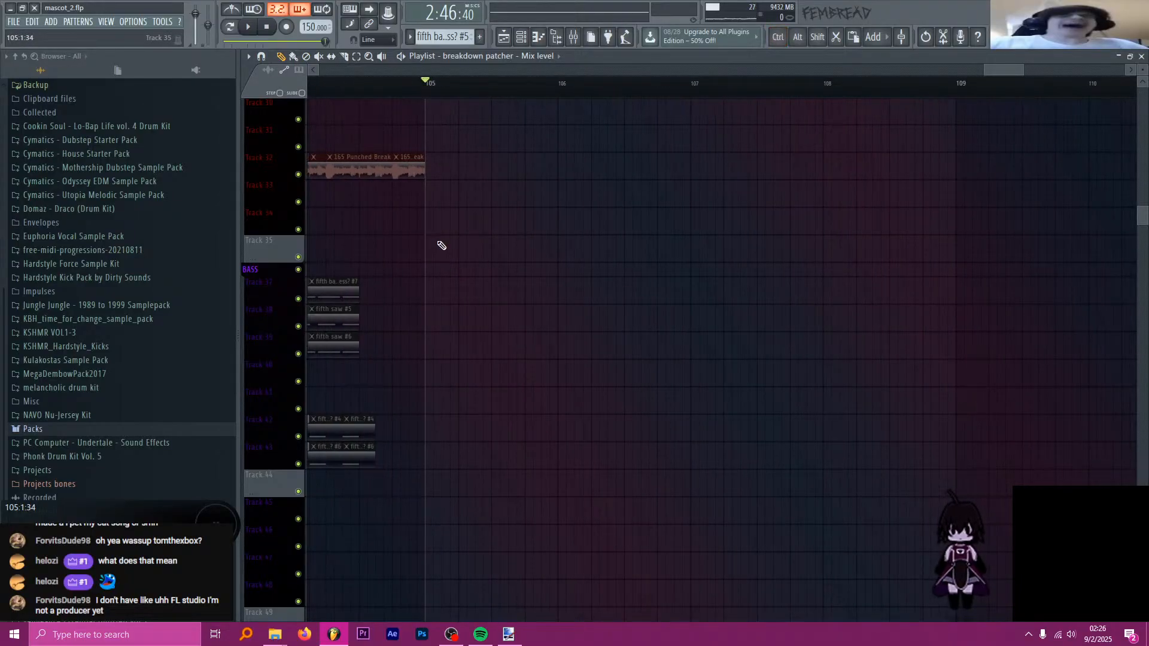
scroll(467, 254, down, 5)
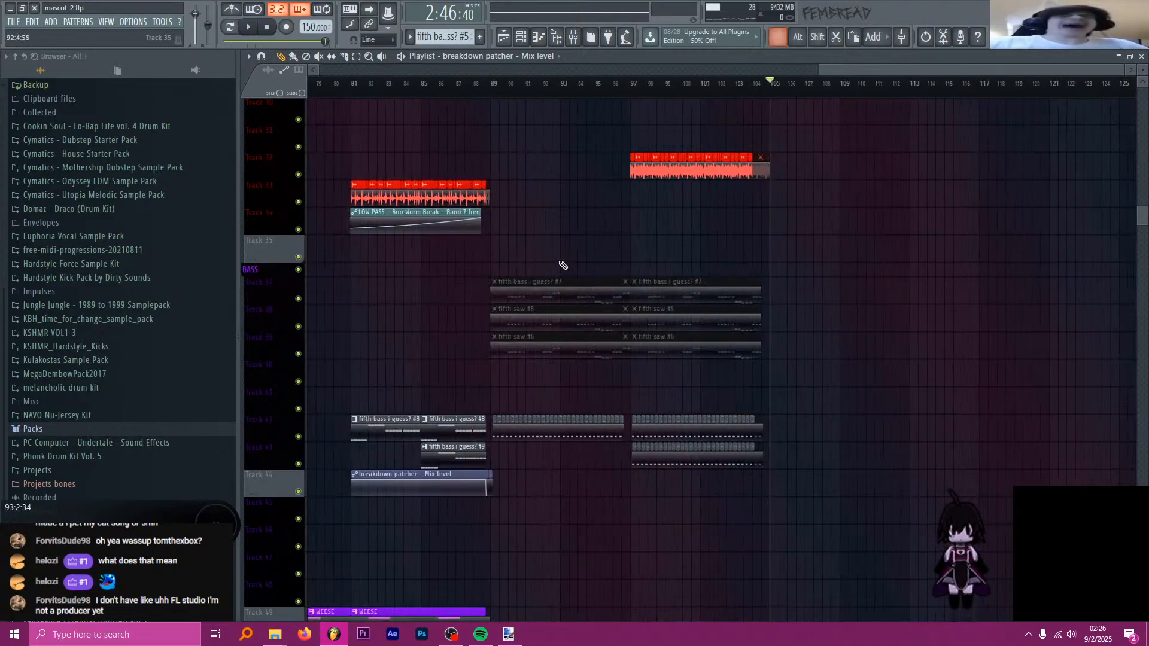
ctrl+scroll(846, 262, down, 2)
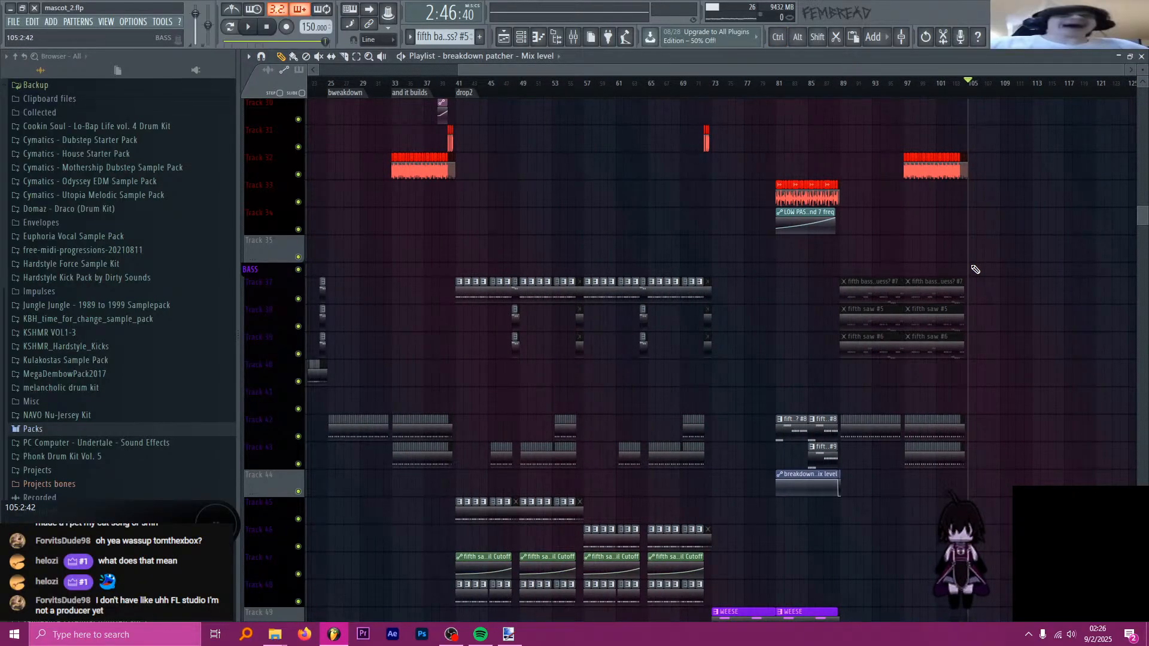
ctrl+scroll(1017, 269, up, 5)
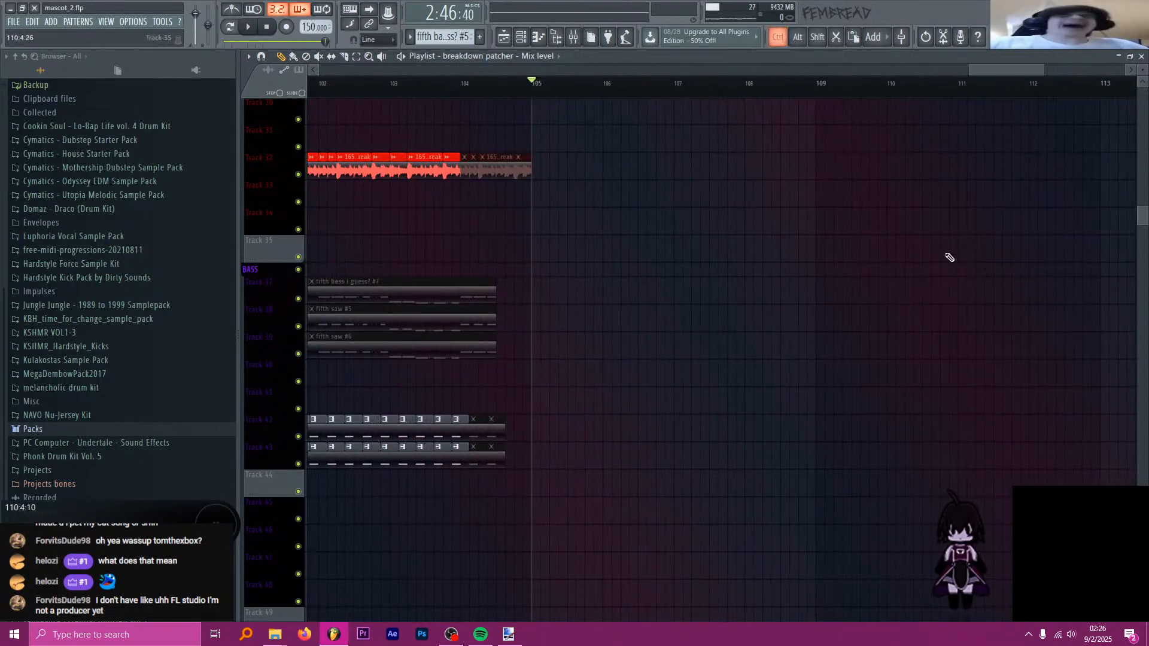
scroll(825, 275, up, 10)
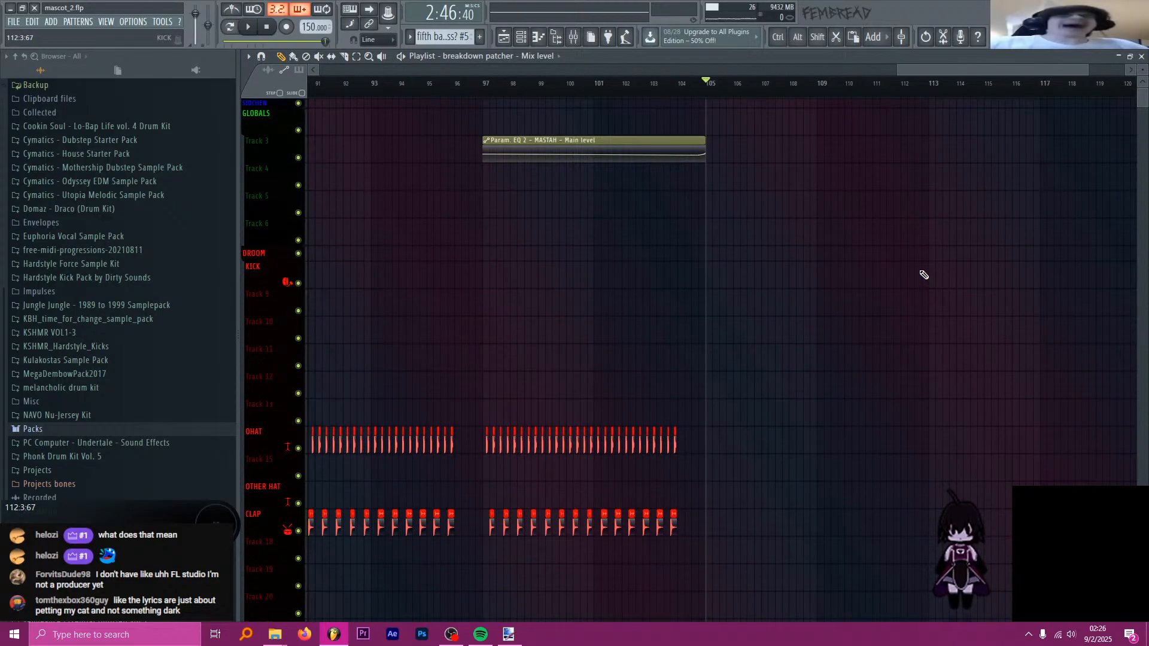
ctrl+scroll(778, 283, down, 5)
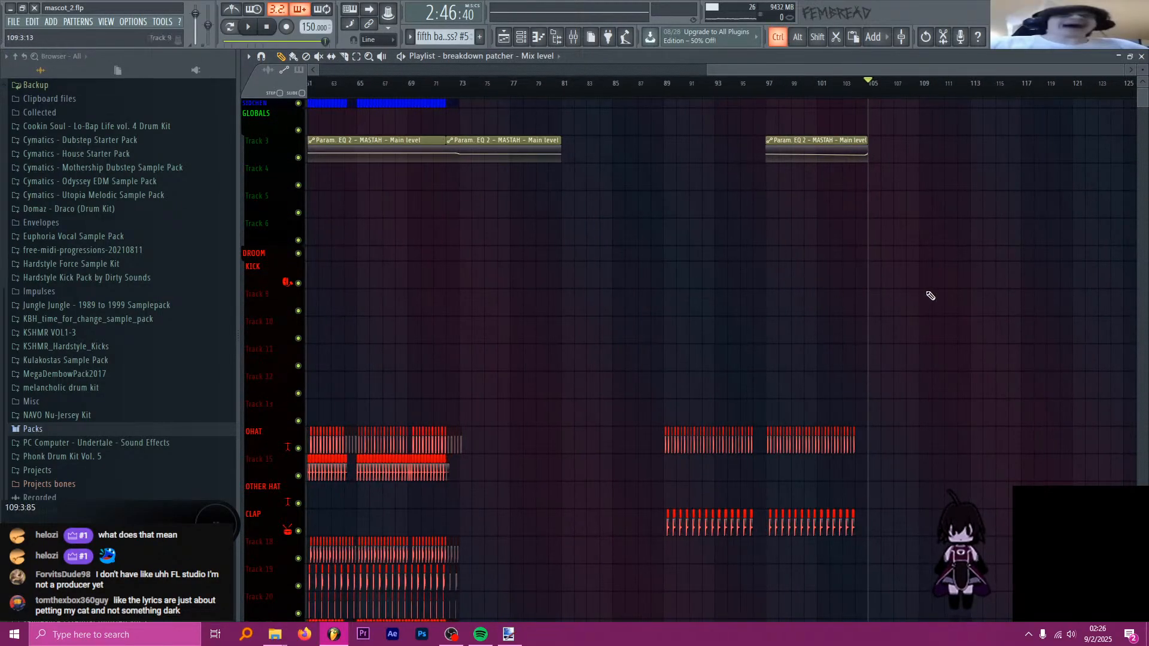
ctrl+scroll(929, 293, up, 6)
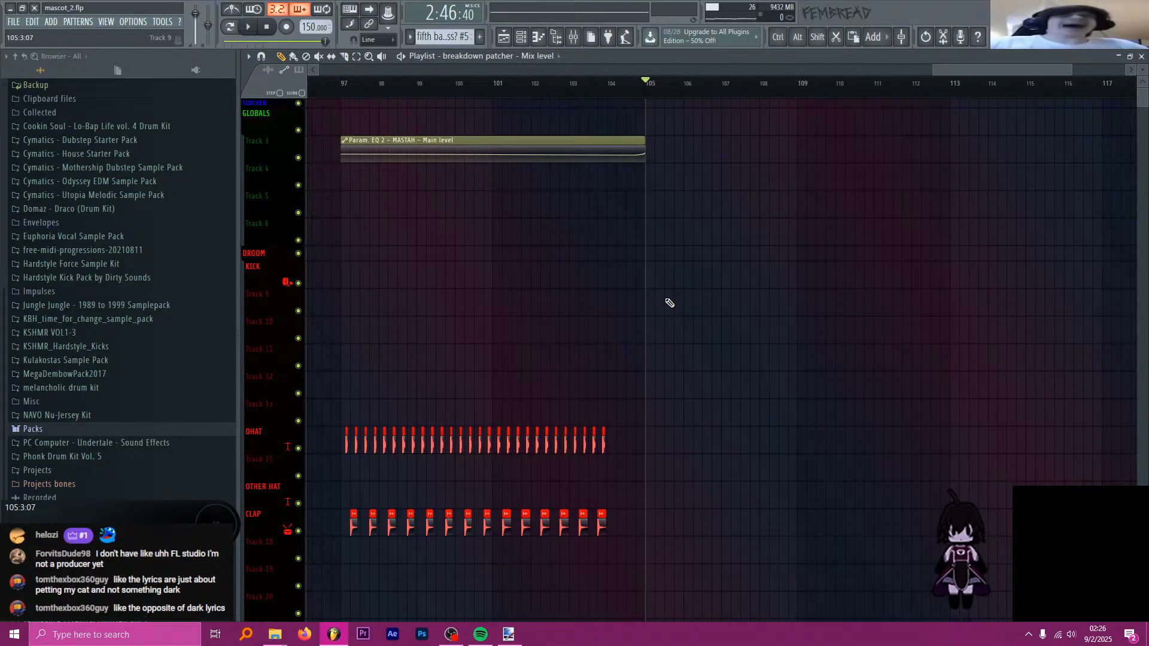
- Move the playhead to bar 89 and look over the drum, bass and synth clips up to bar 105
ctrl+scroll(658, 287, down, 2)
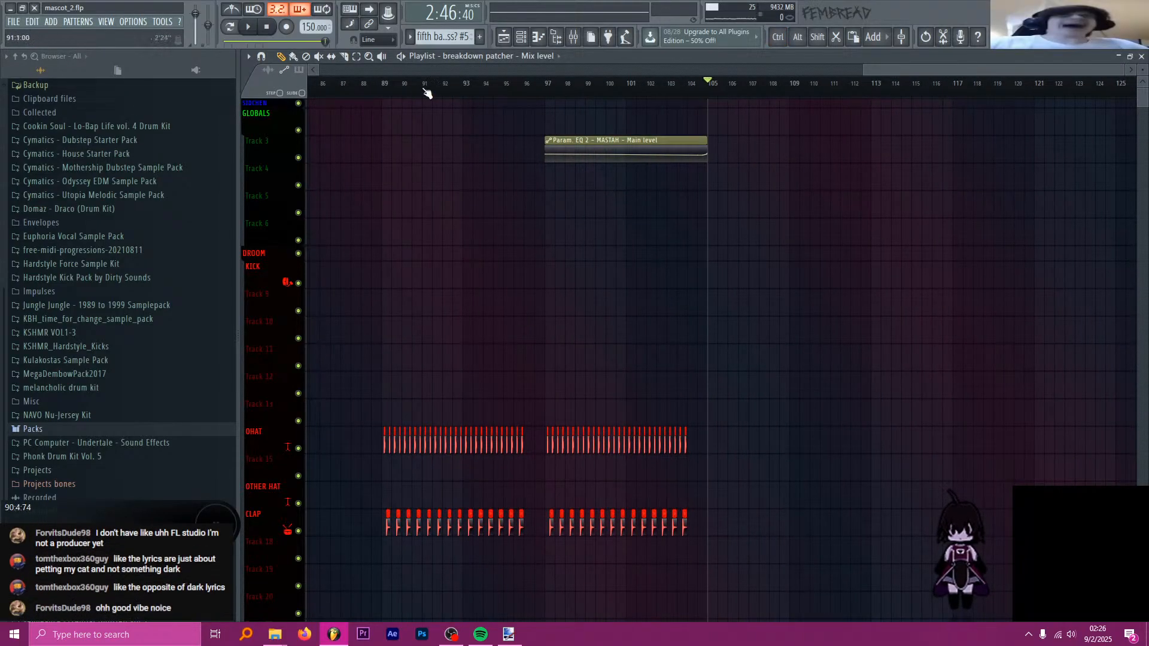
drag(402, 84, 388, 87)
scroll(474, 224, down, 8)
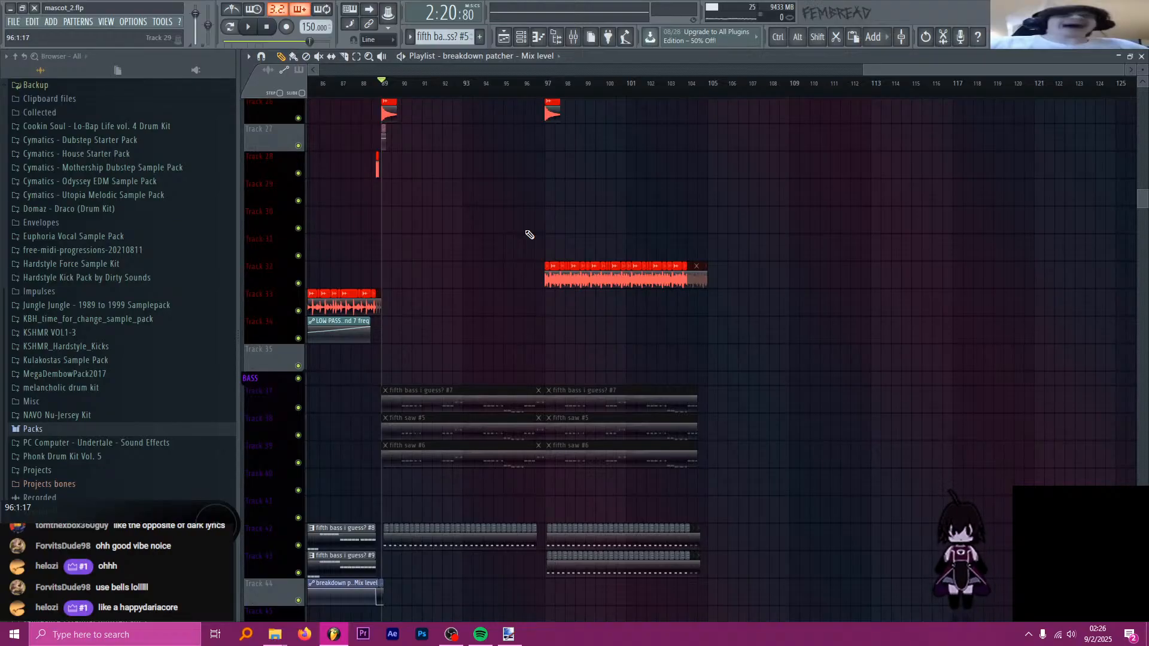
scroll(559, 210, down, 5)
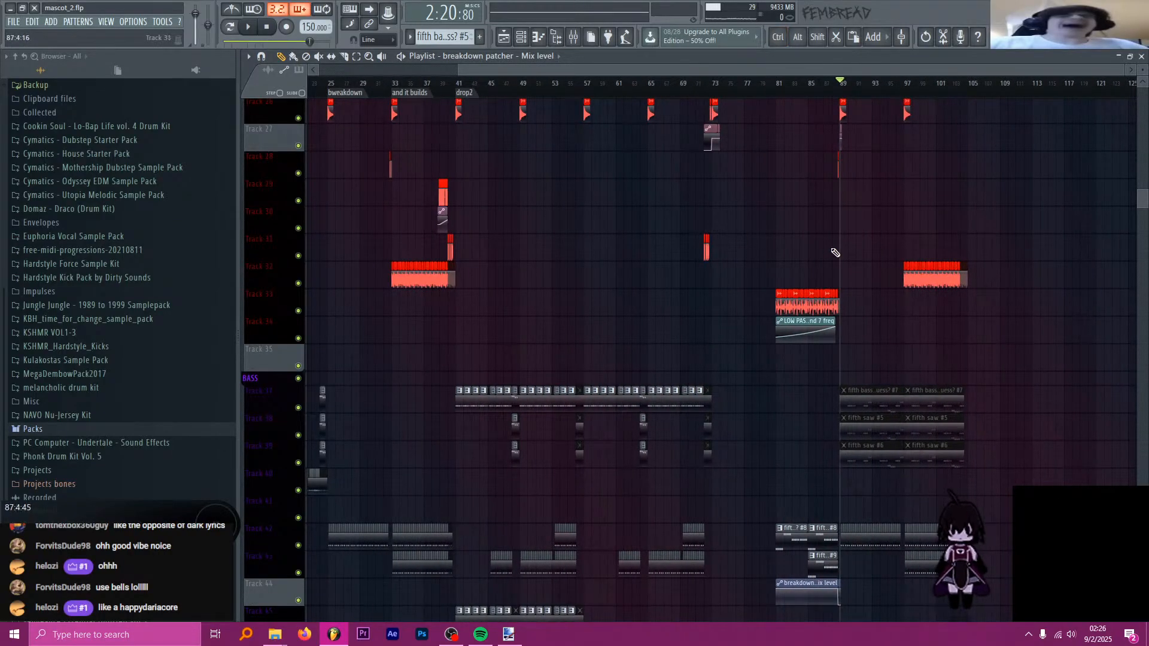
scroll(850, 203, down, 8)
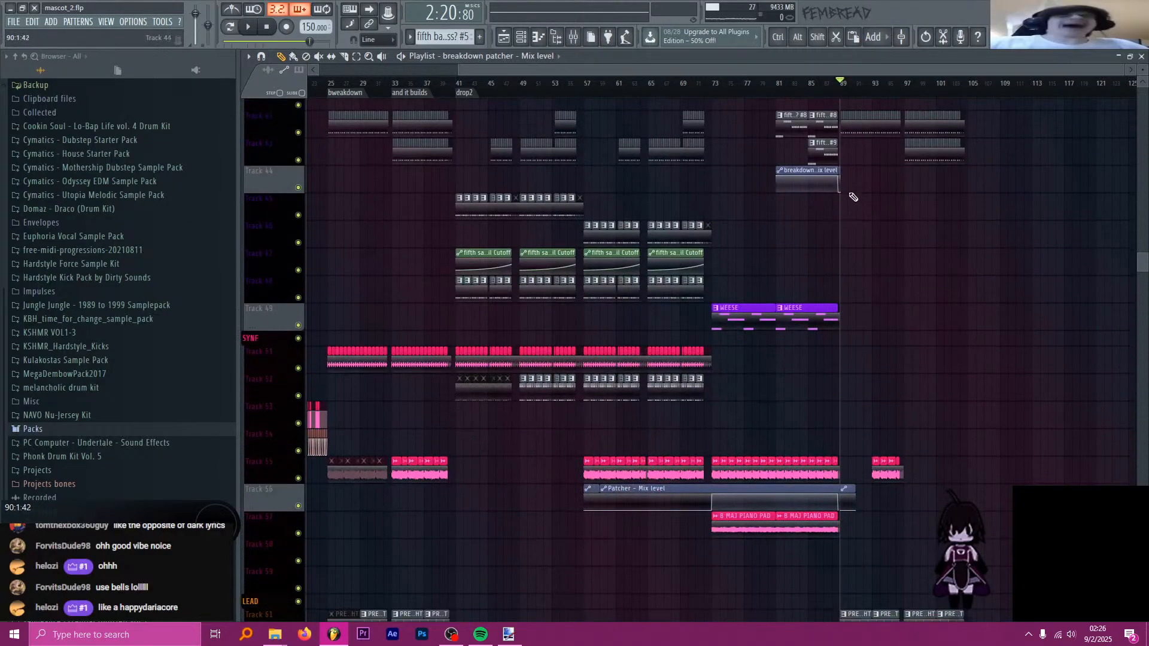
scroll(846, 205, down, 12)
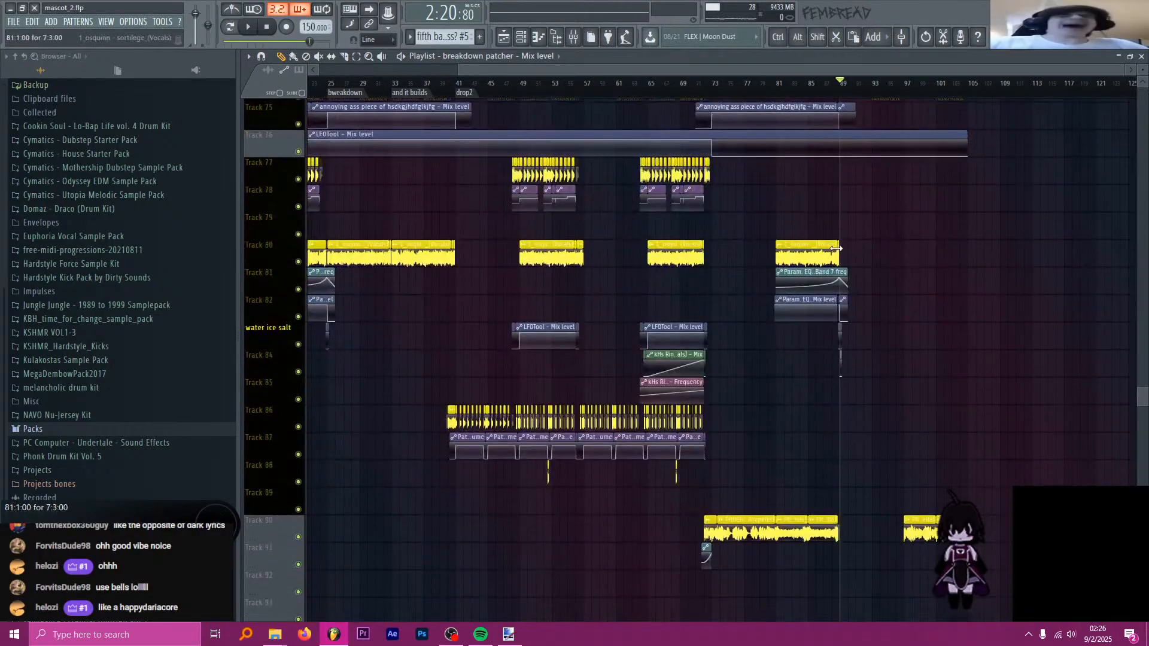
- Examine the vocal, SFX, lead and synth tracks between bars 89 and 105 against the earlier sections
scroll(841, 254, down, 1)
scroll(880, 270, down, 1)
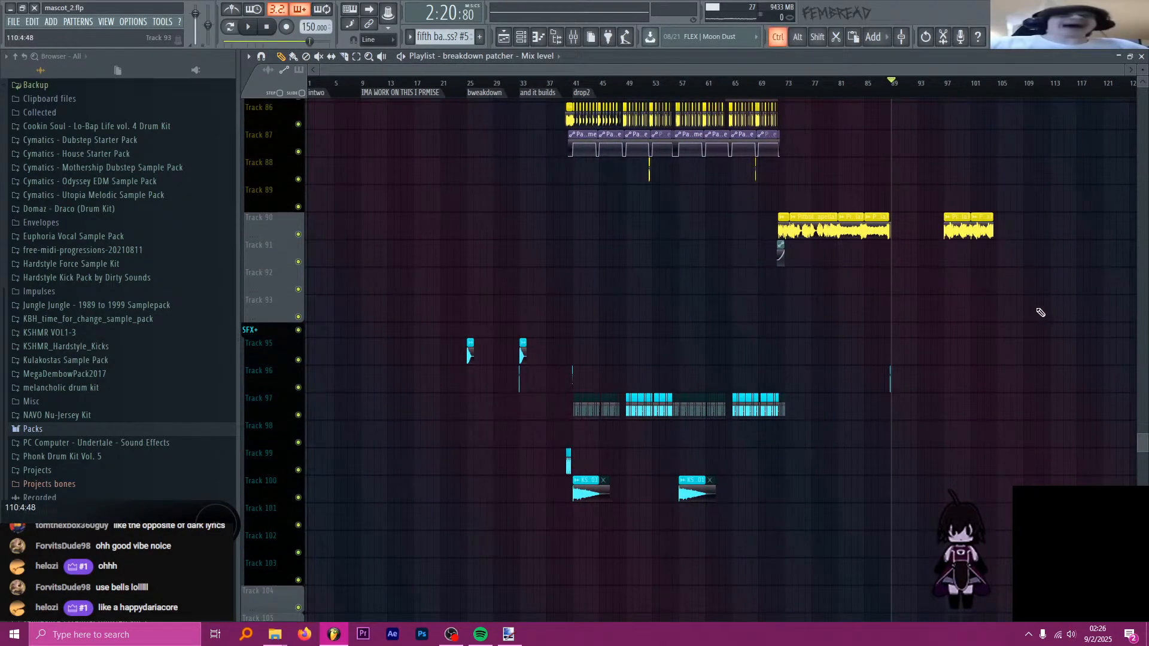
scroll(1040, 312, up, 3)
scroll(1040, 312, up, 4)
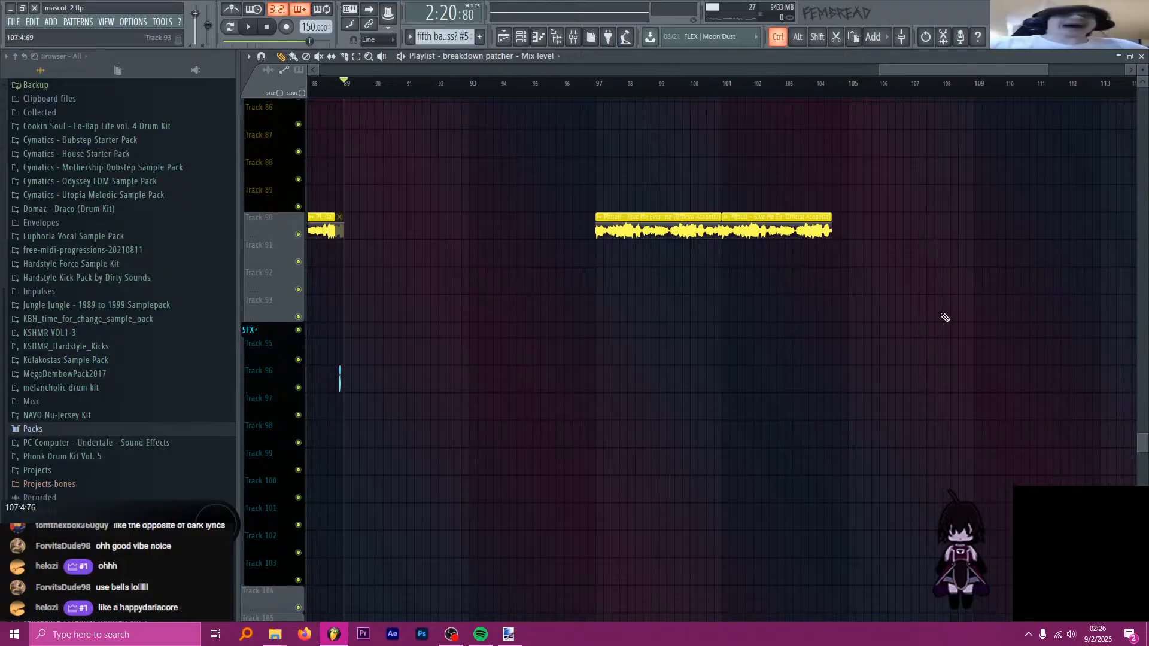
scroll(922, 313, up, 2)
scroll(923, 313, down, 4)
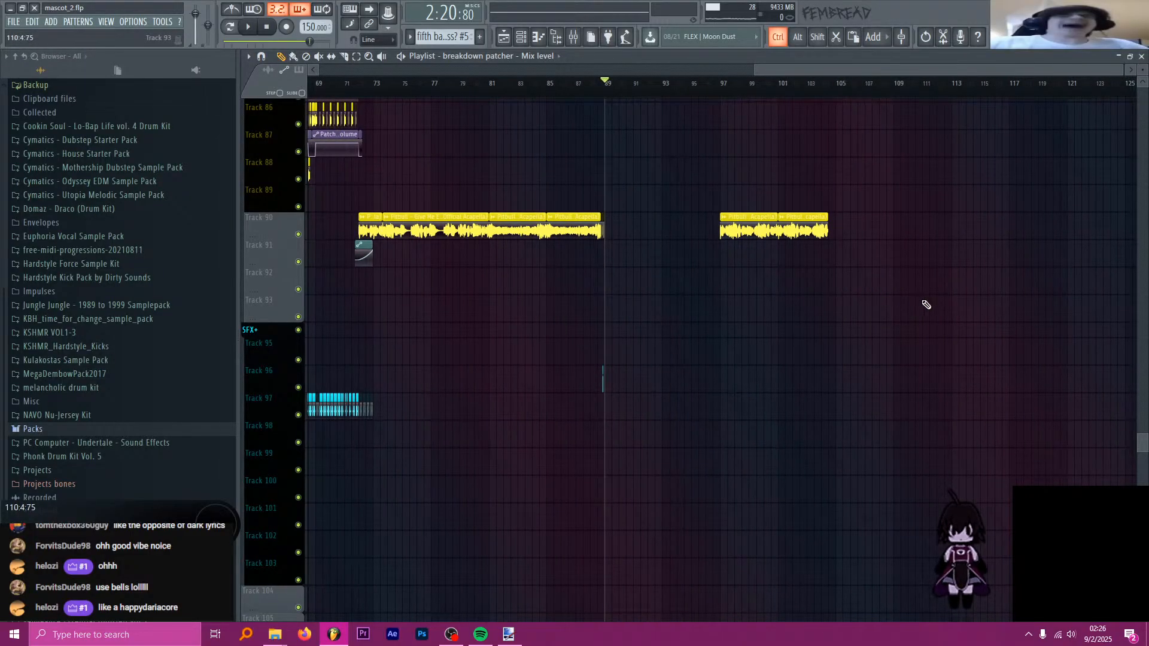
scroll(916, 300, up, 2)
scroll(826, 231, up, 13)
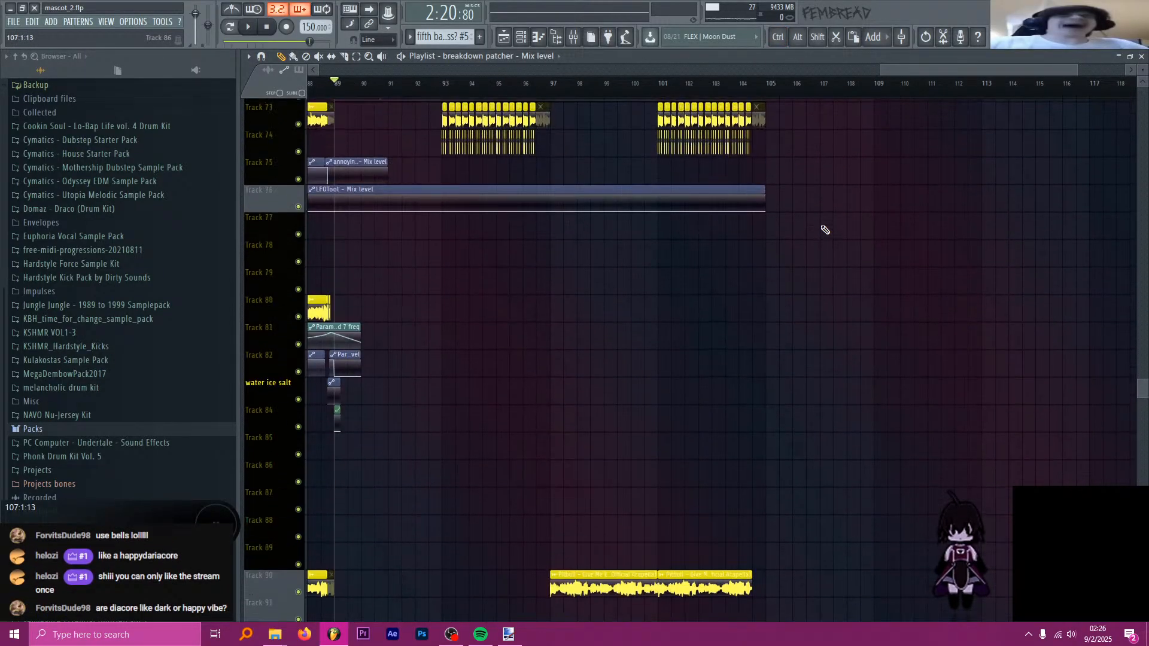
scroll(826, 231, up, 5)
scroll(824, 231, down, 19)
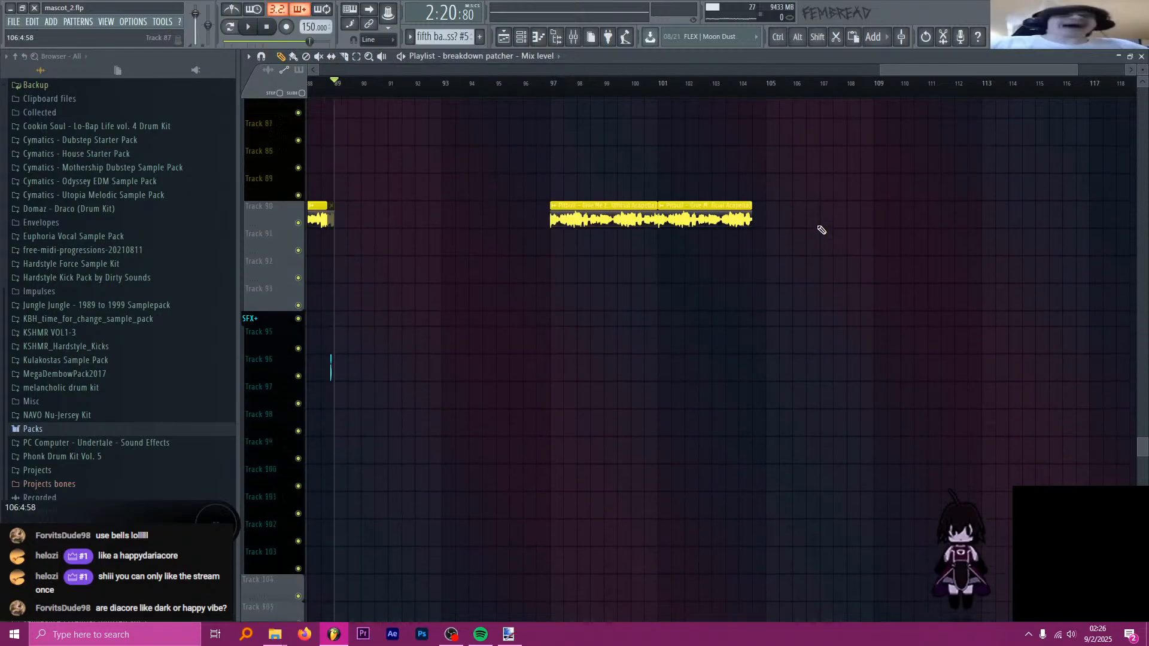
scroll(821, 230, down, 9)
scroll(921, 216, up, 18)
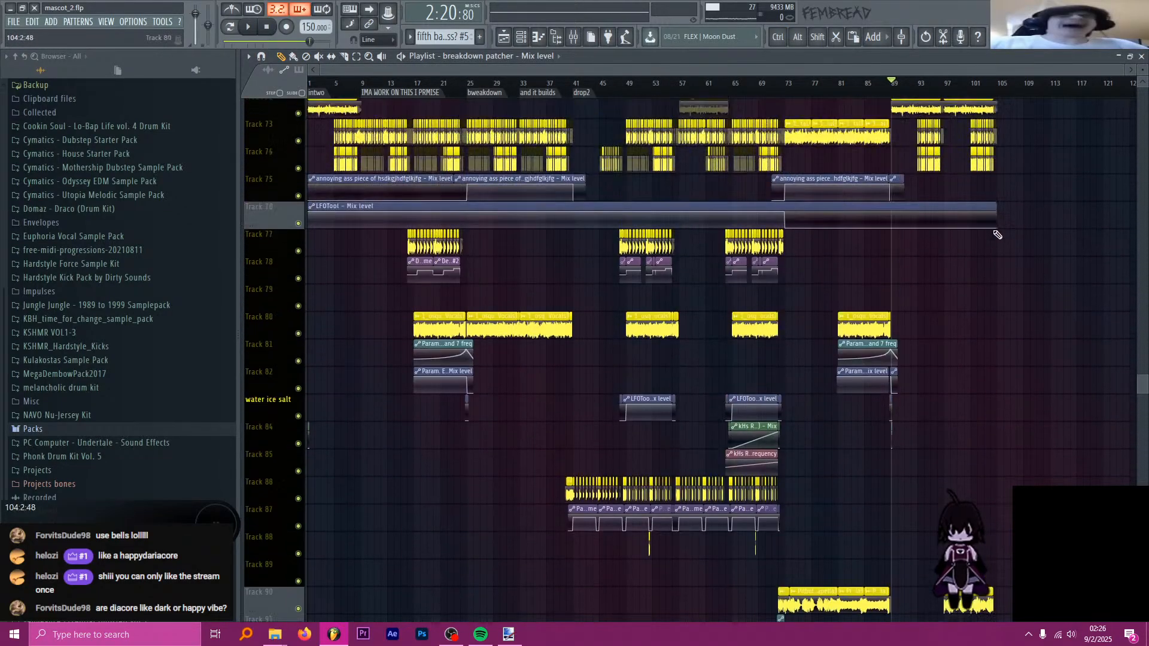
scroll(997, 235, up, 11)
scroll(874, 231, up, 7)
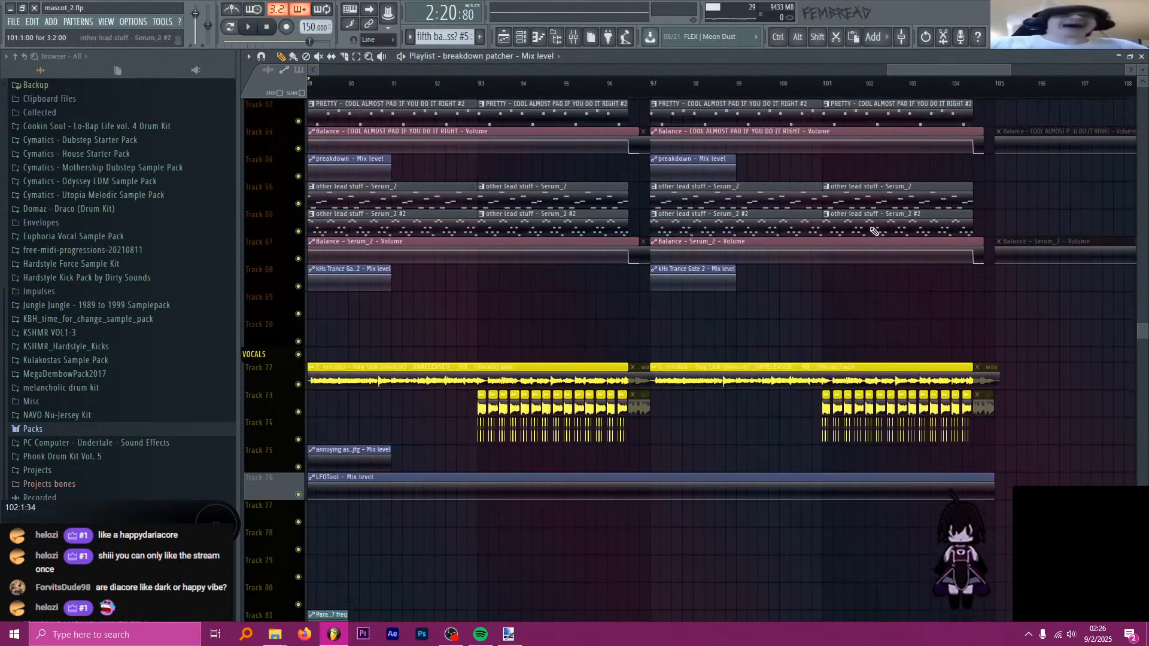
scroll(850, 227, up, 10)
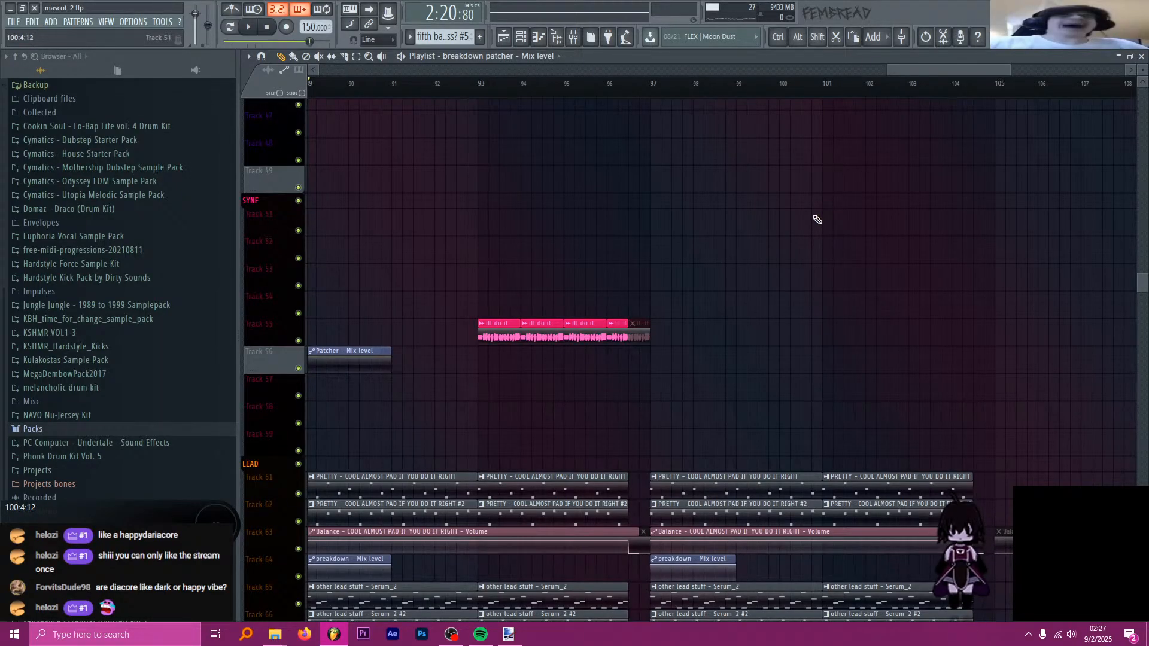
- Move the playhead to bar 101 and return it to bar 105
mouse_move(835, 82)
mouse_down()
mouse_move(815, 82)
mouse_move(827, 82)
mouse_up()
scroll(774, 194, down, 3)
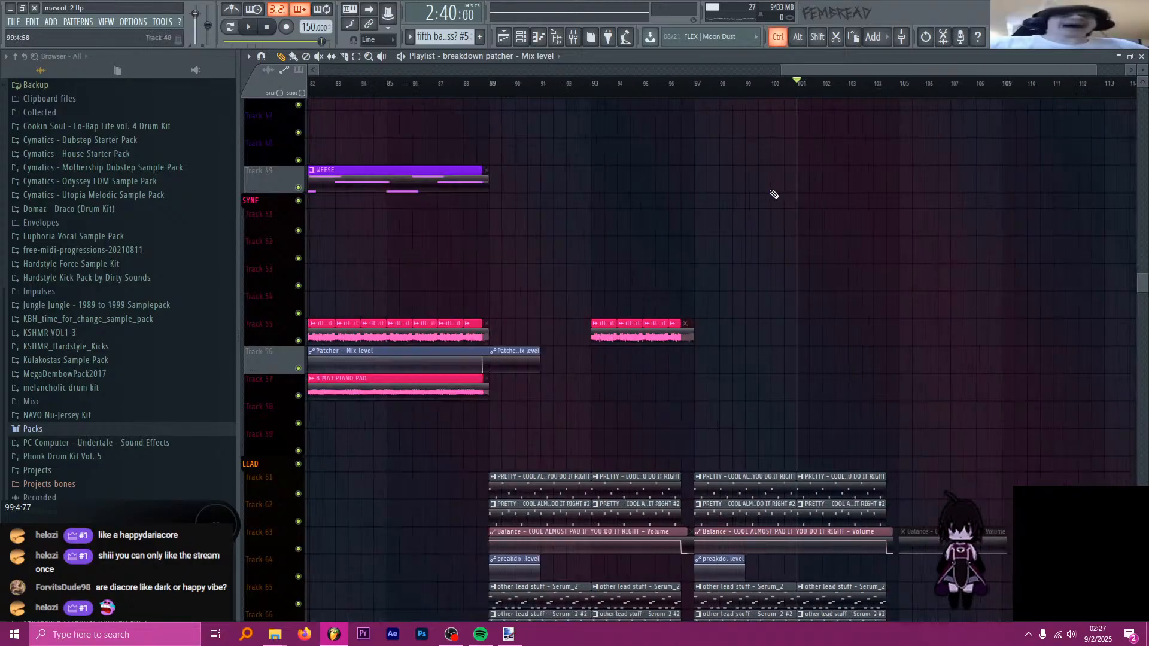
scroll(988, 227, down, 3)
scroll(1020, 226, up, 6)
scroll(808, 177, down, 3)
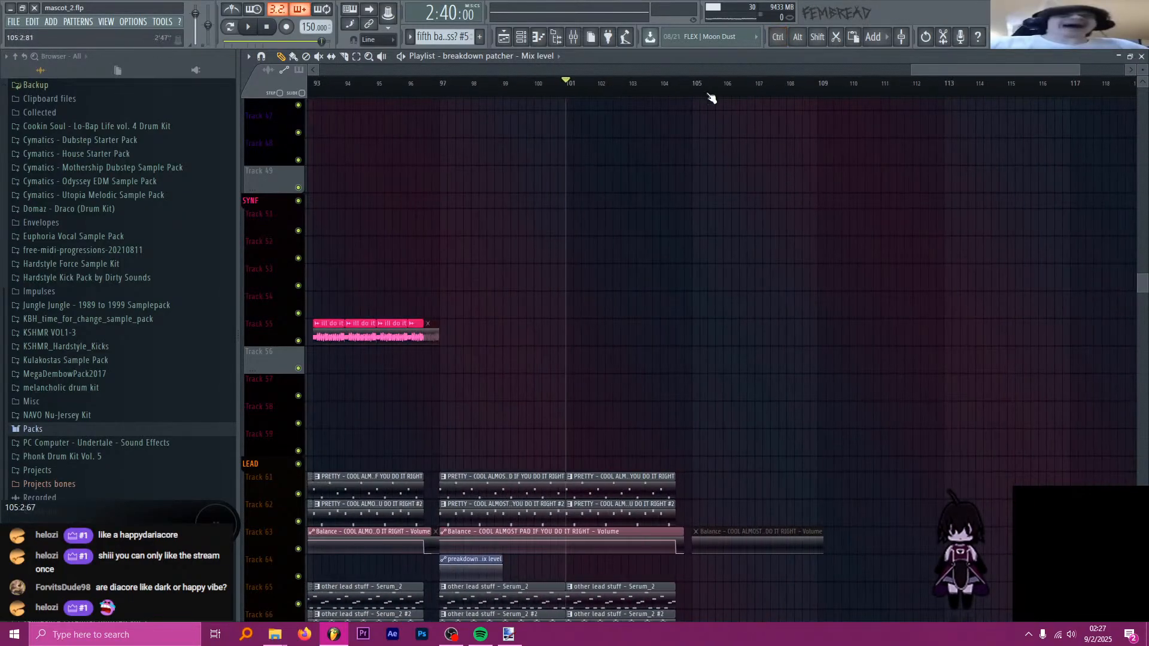
click(693, 90)
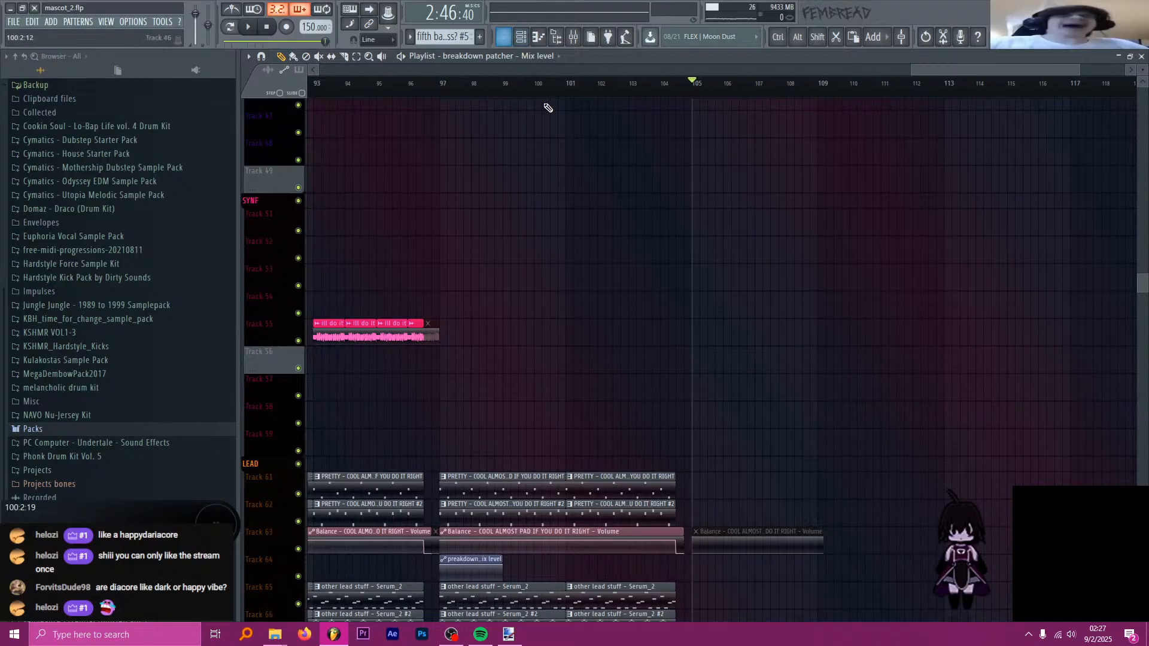
- Examine how the synth, lead, vocal, bass and break clips lead up to the playhead at bar 105
scroll(775, 182, down, 2)
scroll(854, 190, up, 1)
scroll(873, 224, down, 5)
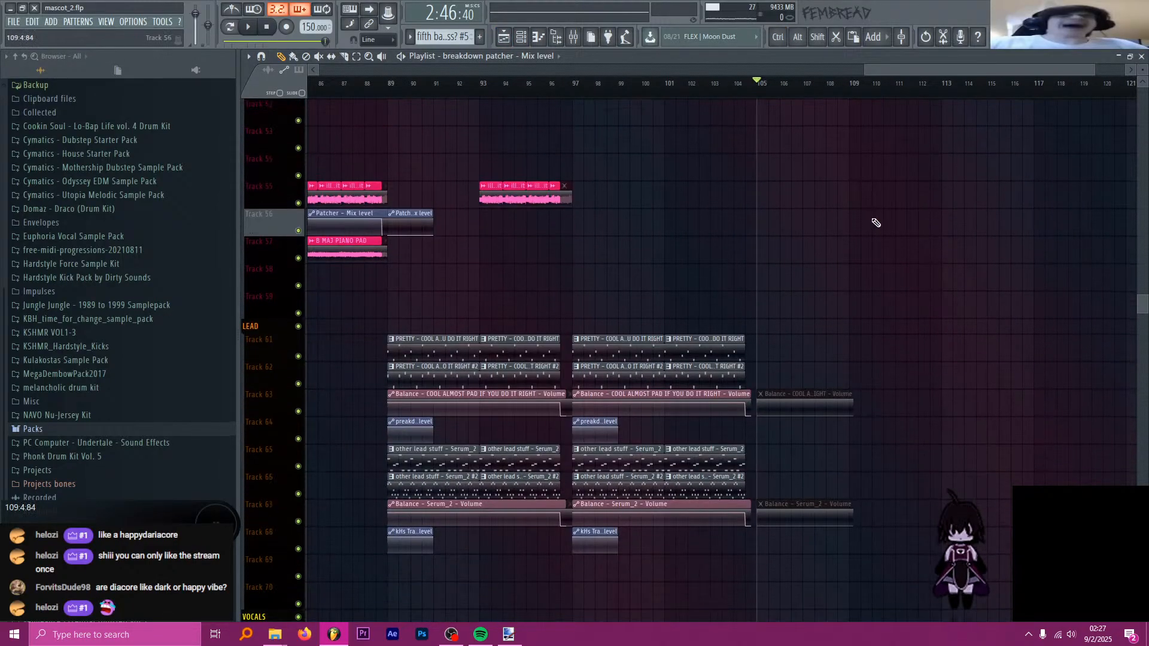
scroll(915, 244, up, 2)
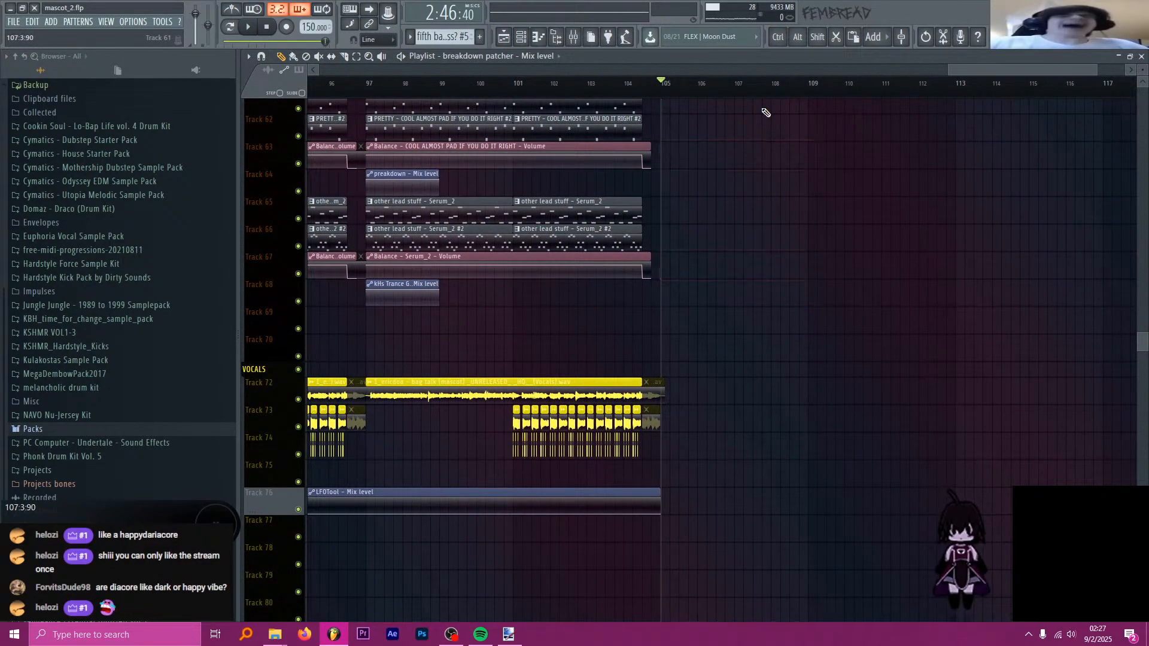
scroll(786, 152, down, 1)
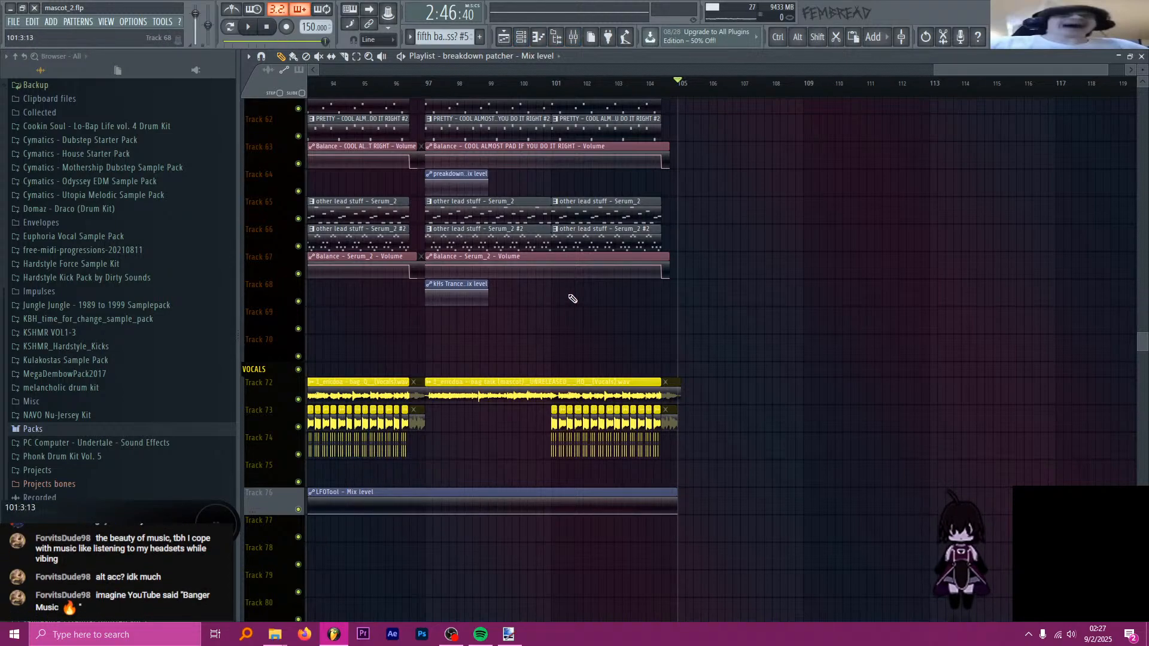
scroll(764, 308, up, 10)
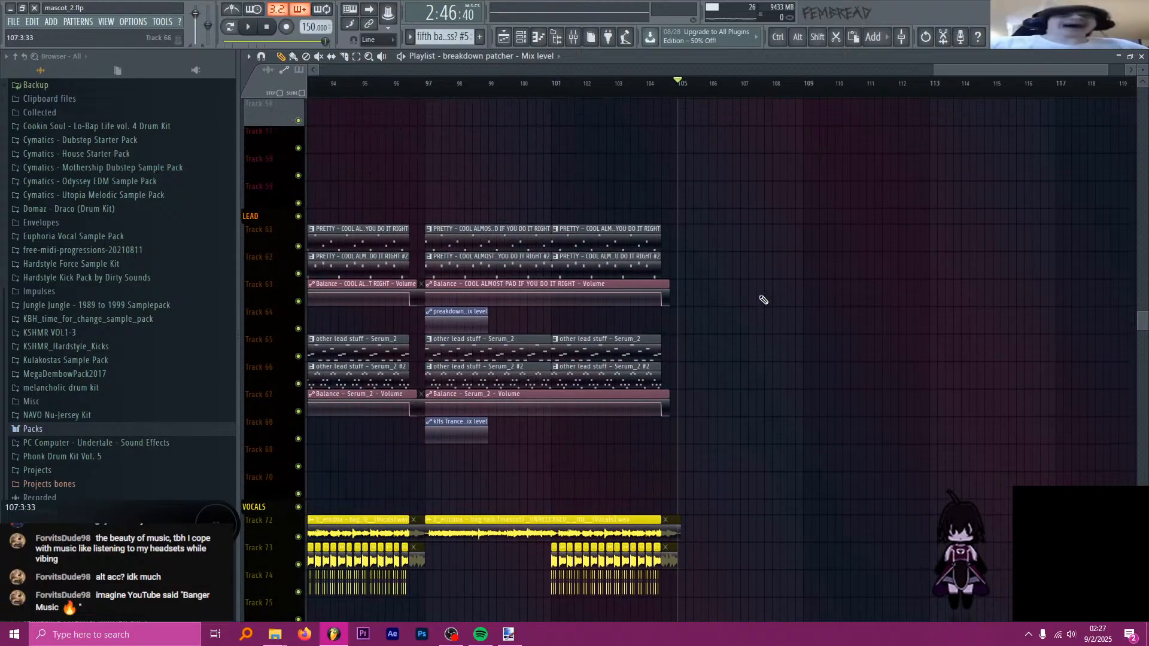
ctrl+scroll(789, 286, down, 2)
ctrl+scroll(880, 281, up, 3)
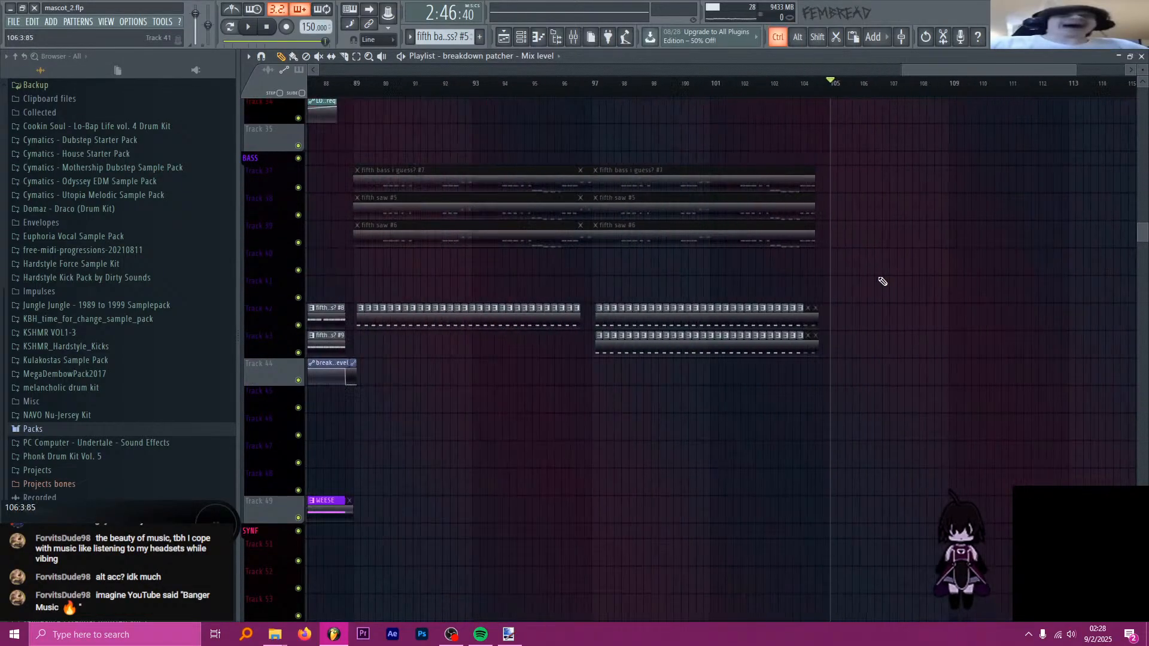
ctrl+scroll(927, 278, up, 8)
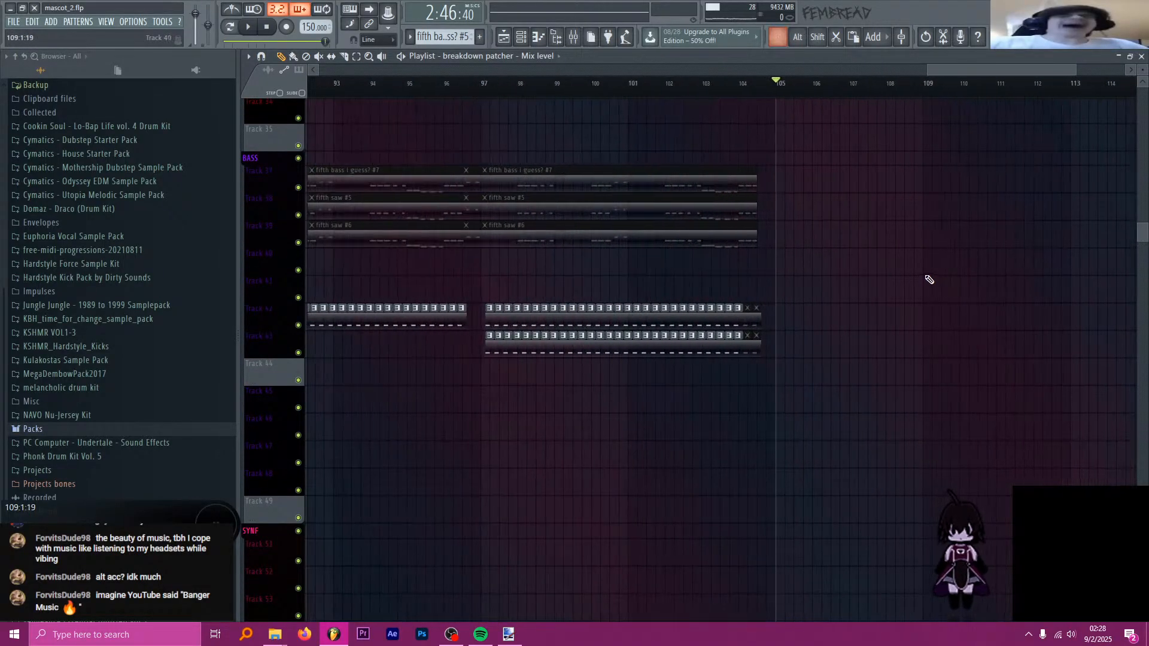
scroll(897, 270, up, 3)
scroll(898, 287, up, 9)
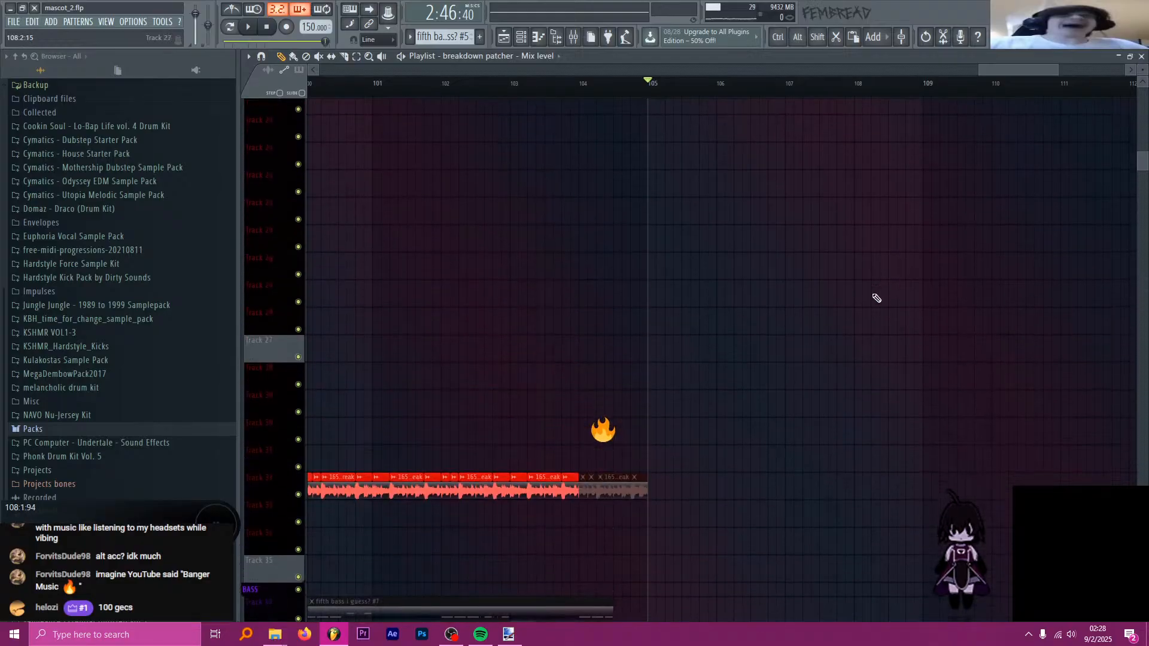
- Survey the arrangement around bar 105 from the hats and claps down through bass and vocals to the SFX tracks
ctrl+scroll(840, 281, down, 8)
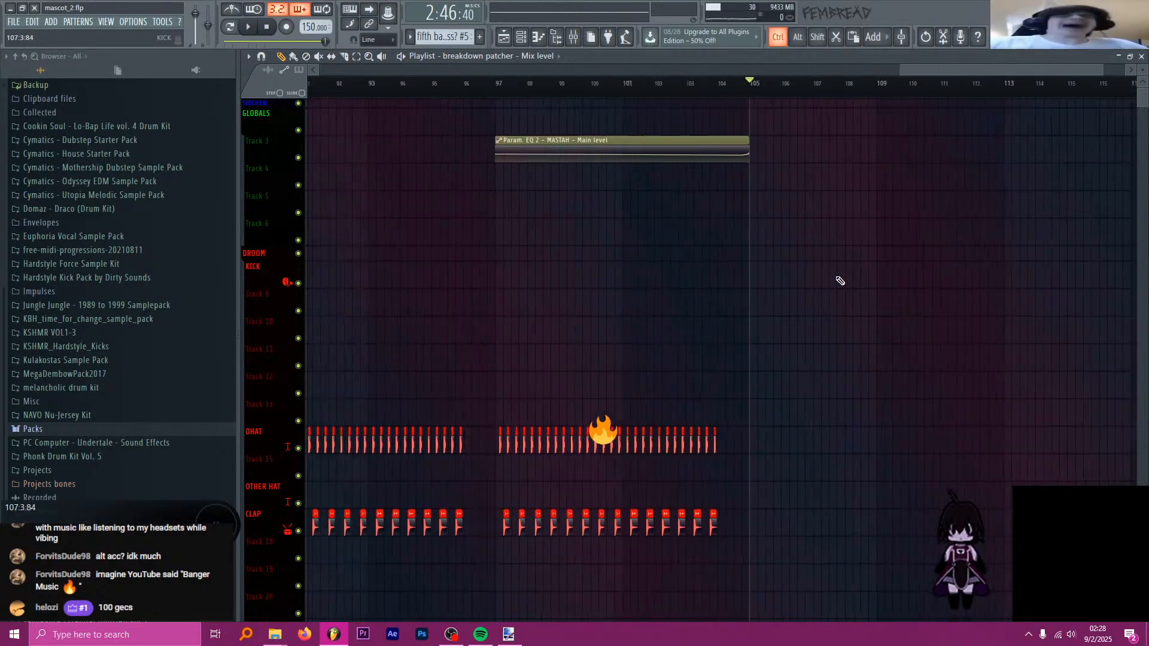
scroll(897, 335, down, 8)
scroll(934, 348, down, 15)
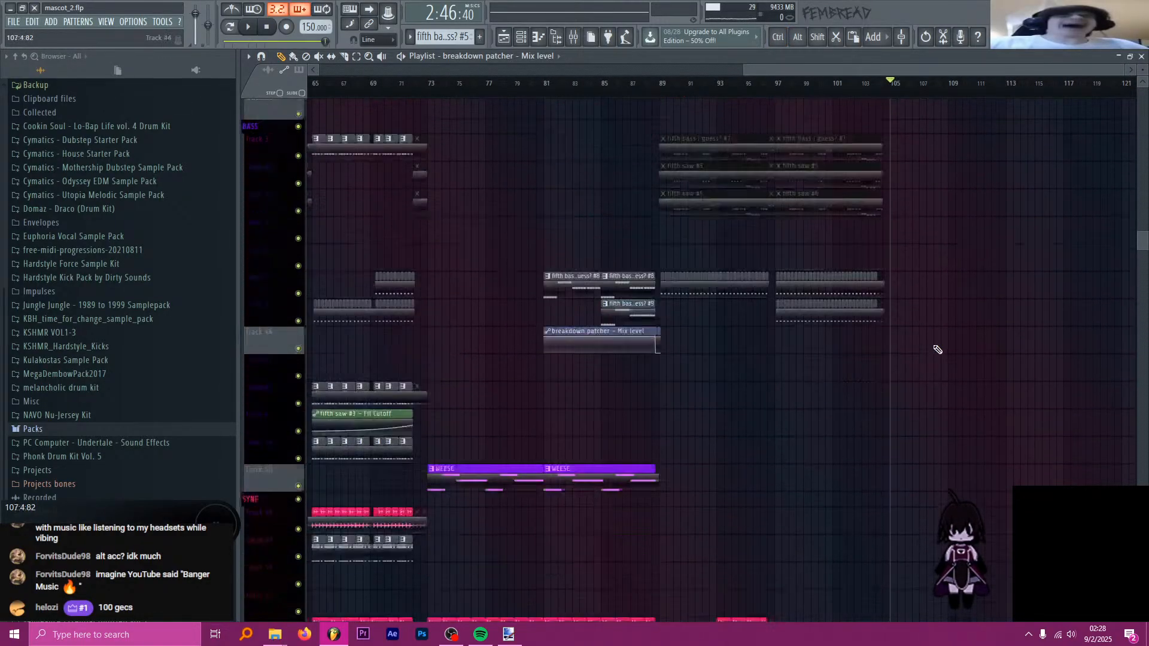
scroll(915, 341, down, 5)
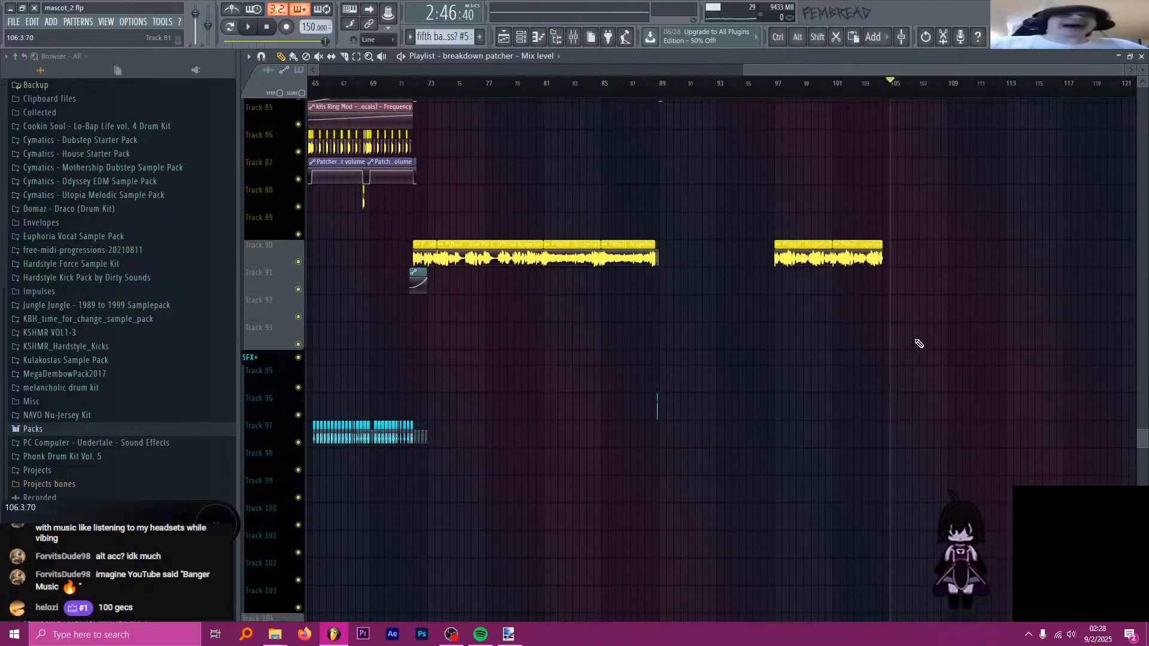
ctrl+scroll(966, 280, up, 4)
ctrl+scroll(932, 260, down, 3)
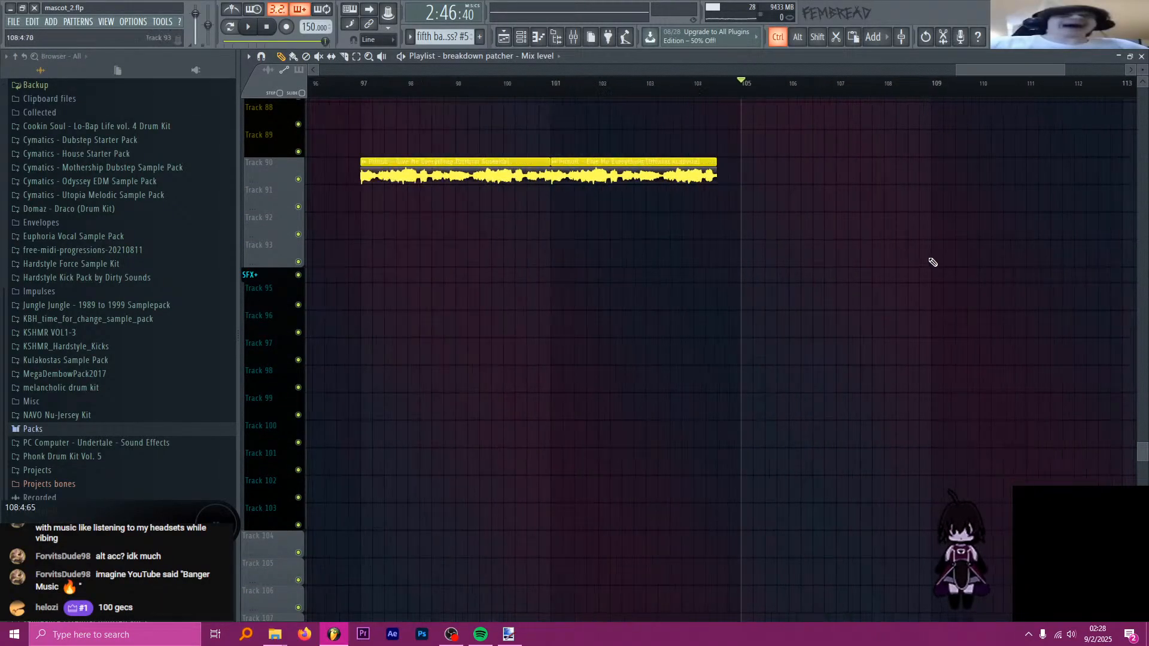
ctrl+scroll(886, 221, up, 4)
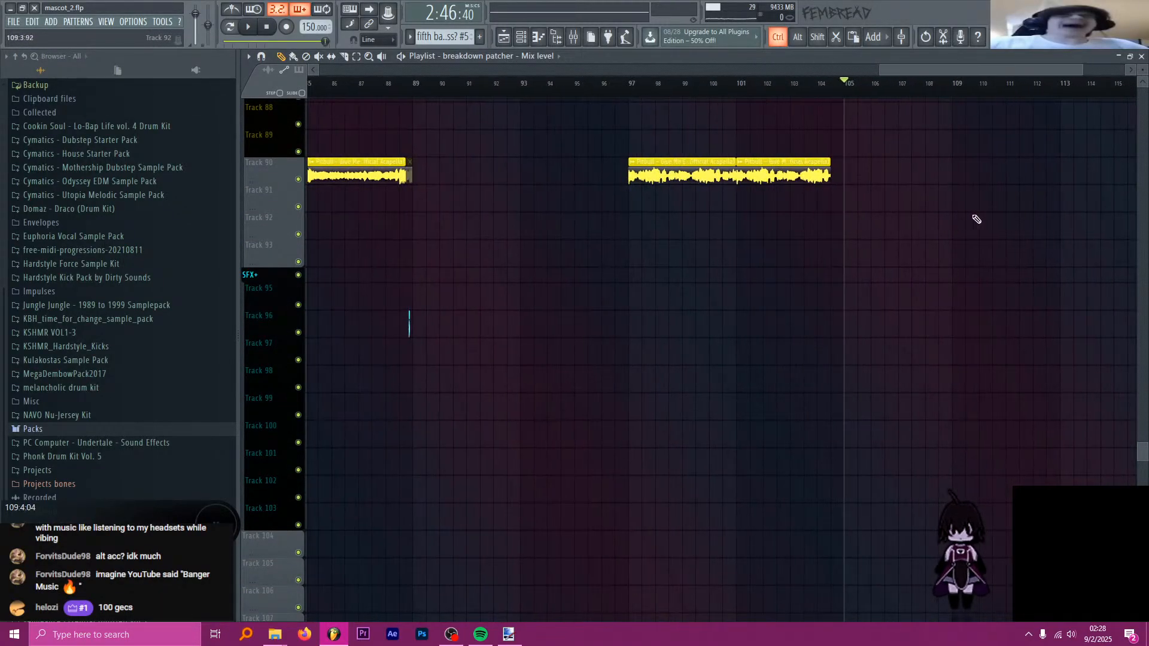
scroll(951, 217, up, 3)
scroll(933, 224, up, 3)
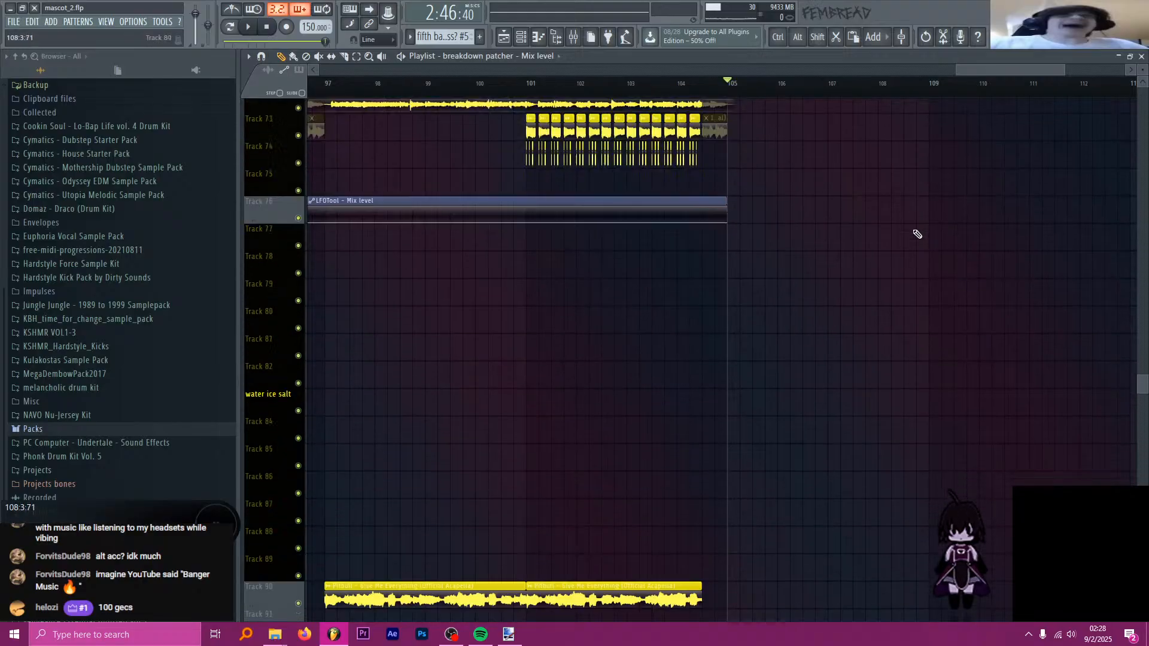
ctrl+scroll(937, 248, down, 3)
ctrl+scroll(916, 248, up, 4)
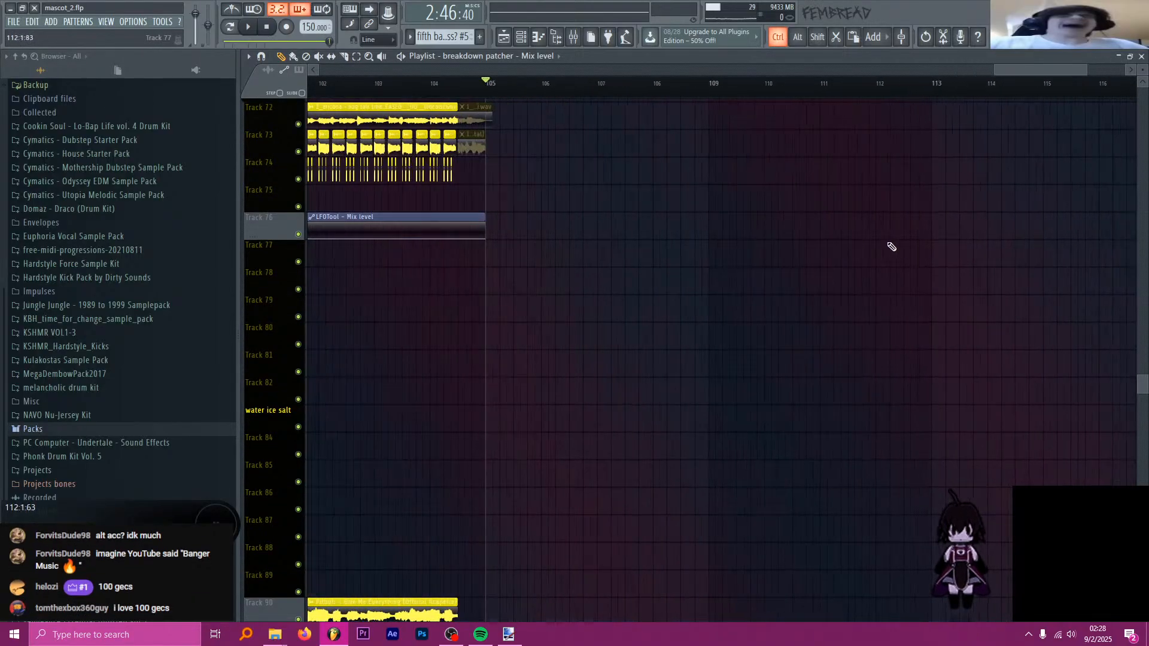
- Examine the drum tracks around bar 105 and compare them with the drop's drum clips before bar 73
scroll(825, 257, up, 10)
scroll(722, 287, up, 14)
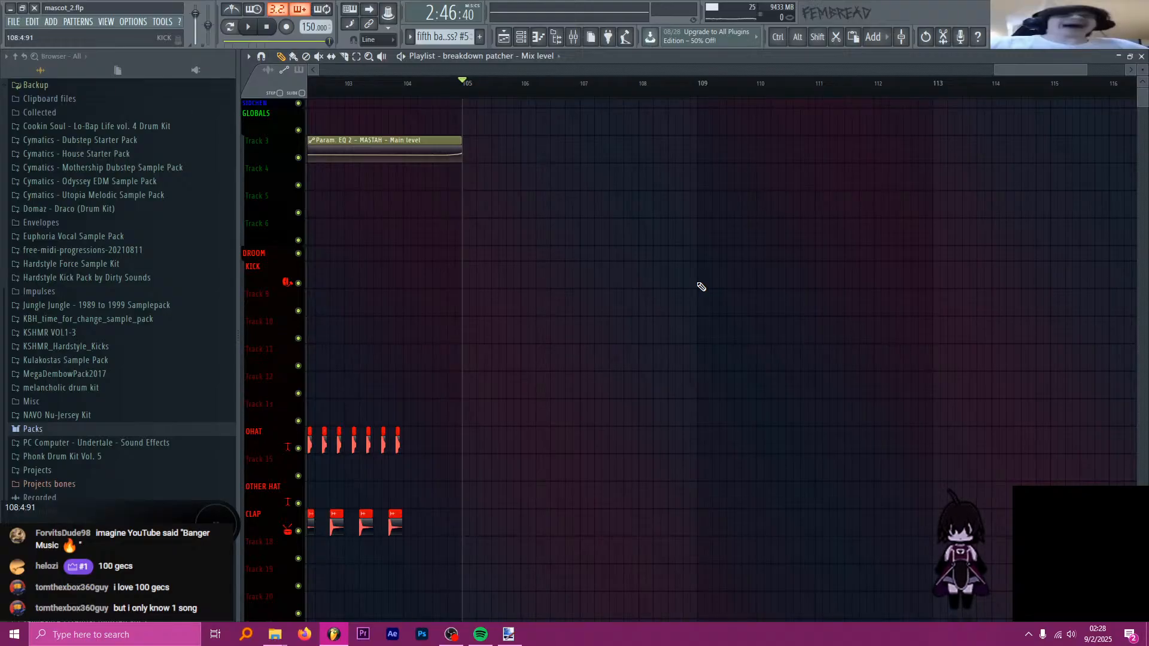
scroll(658, 290, down, 2)
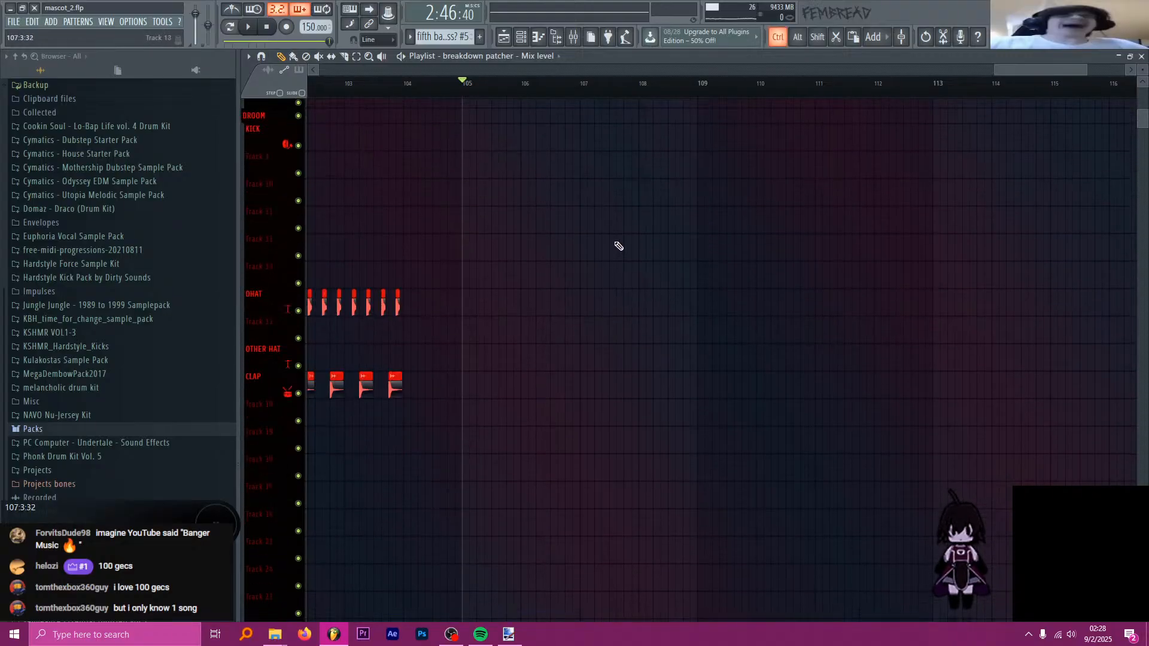
ctrl+scroll(623, 239, down, 6)
ctrl+scroll(945, 248, up, 4)
scroll(1005, 245, down, 4)
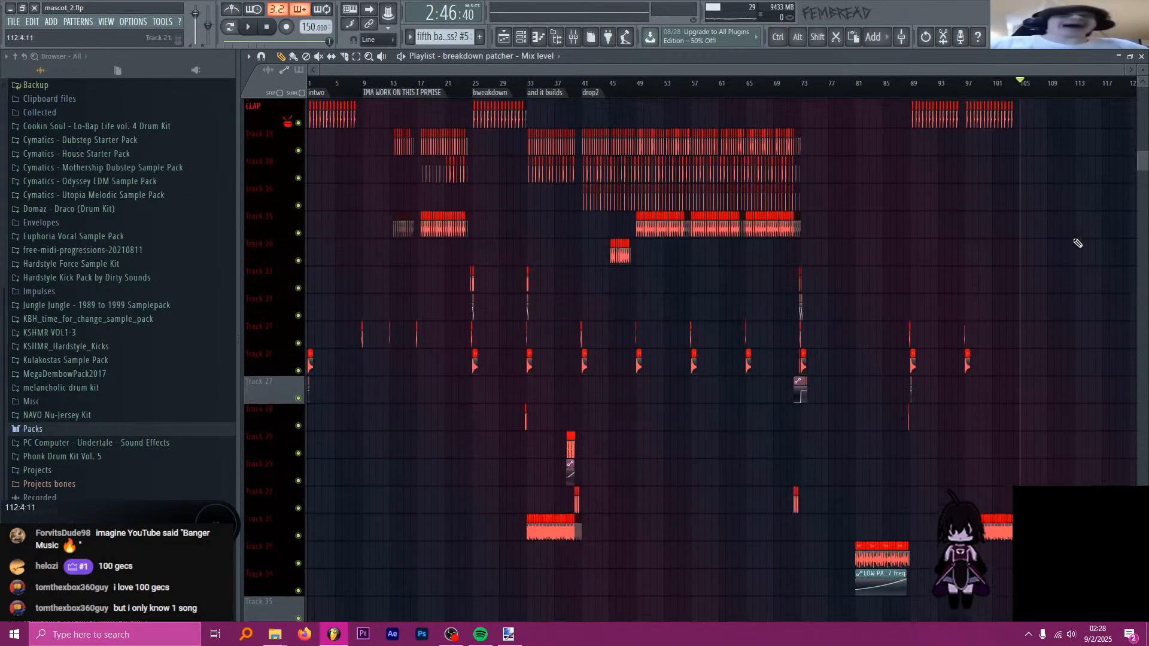
ctrl+scroll(1053, 239, up, 2)
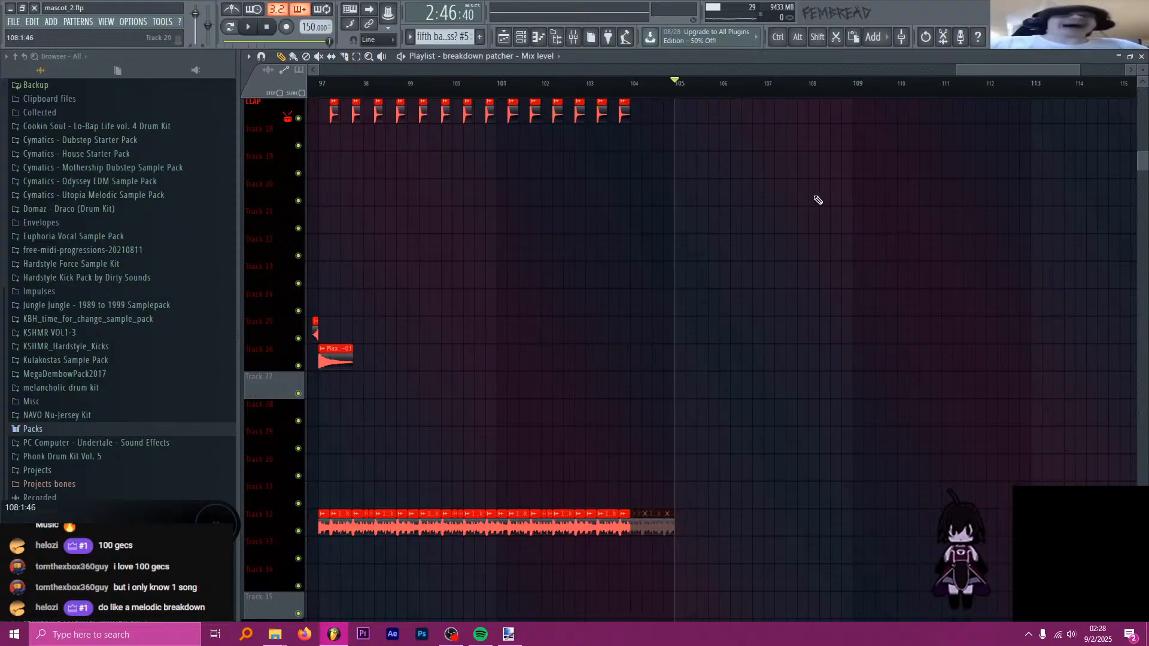
scroll(813, 239, up, 4)
ctrl+scroll(756, 308, down, 5)
scroll(684, 272, up, 3)
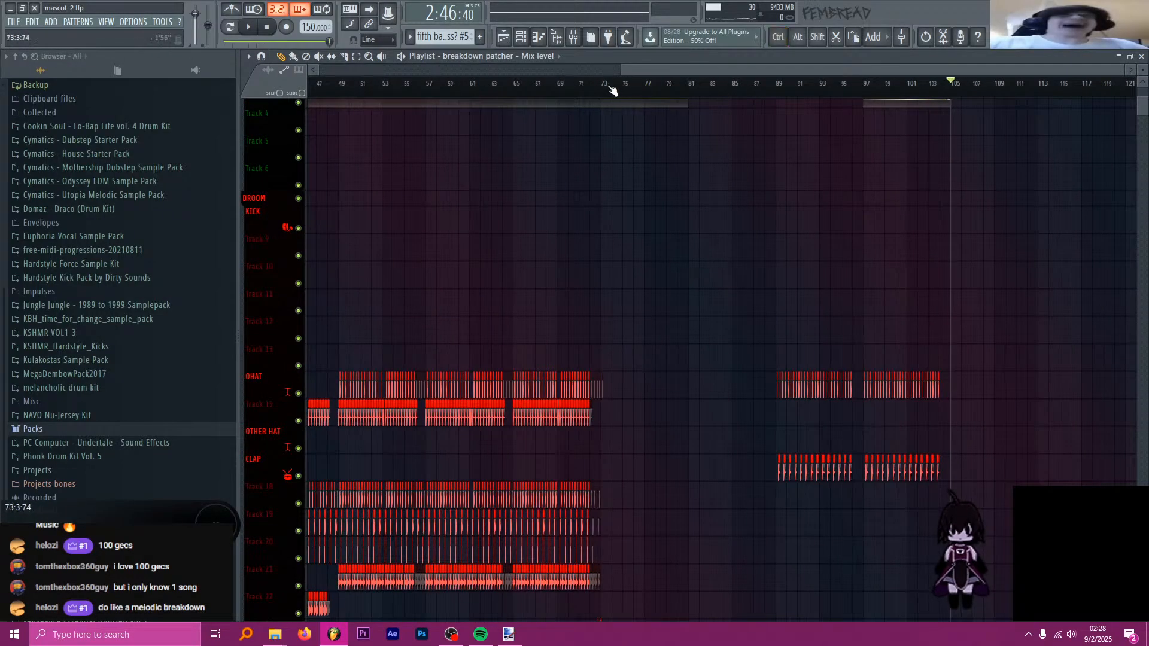
- Move the playhead to bar 73 and back to bar 105, and examine the drum and bass clips leading up to it
click(610, 89)
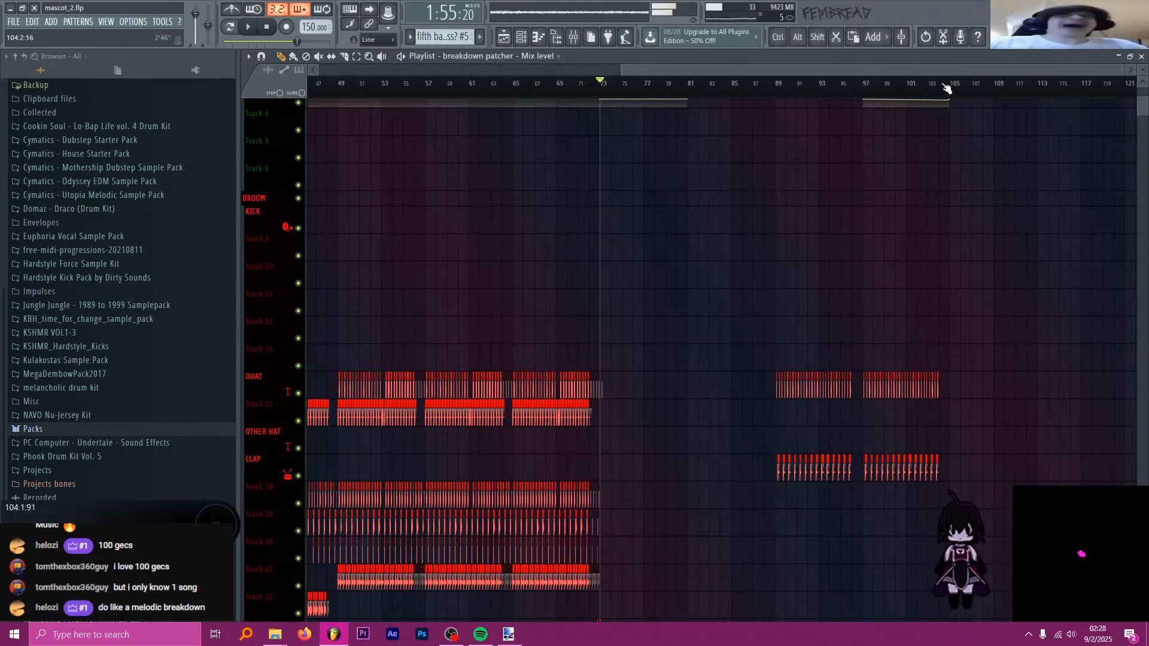
drag(945, 88, 951, 87)
ctrl+scroll(869, 157, down, 3)
scroll(967, 262, down, 5)
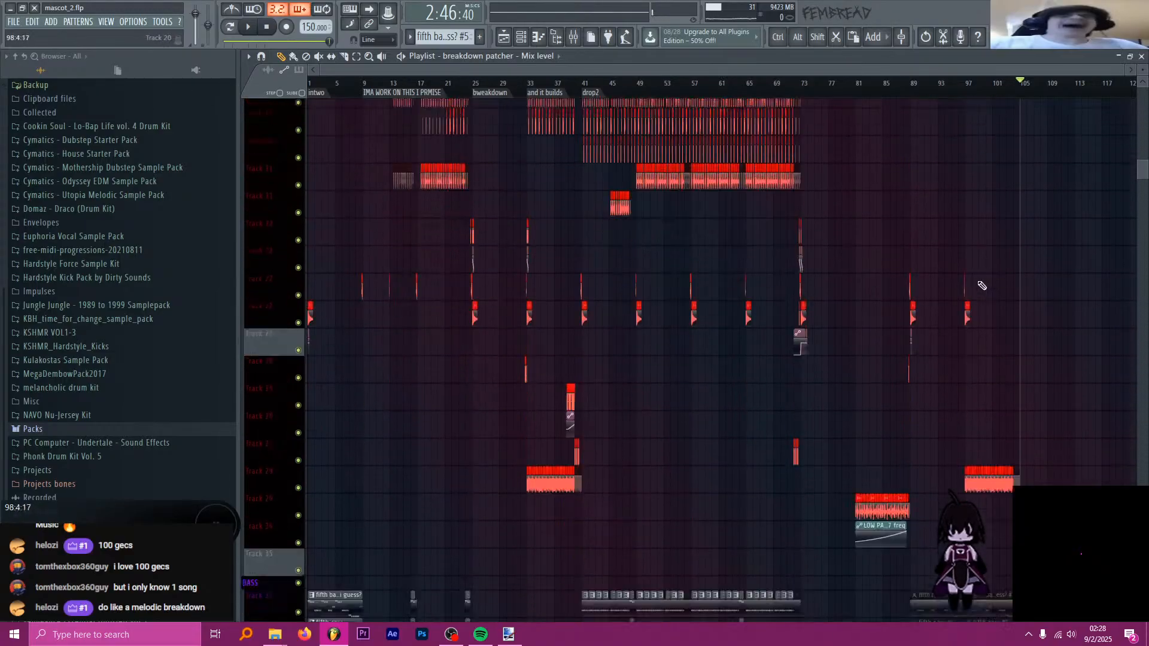
scroll(1077, 293, down, 4)
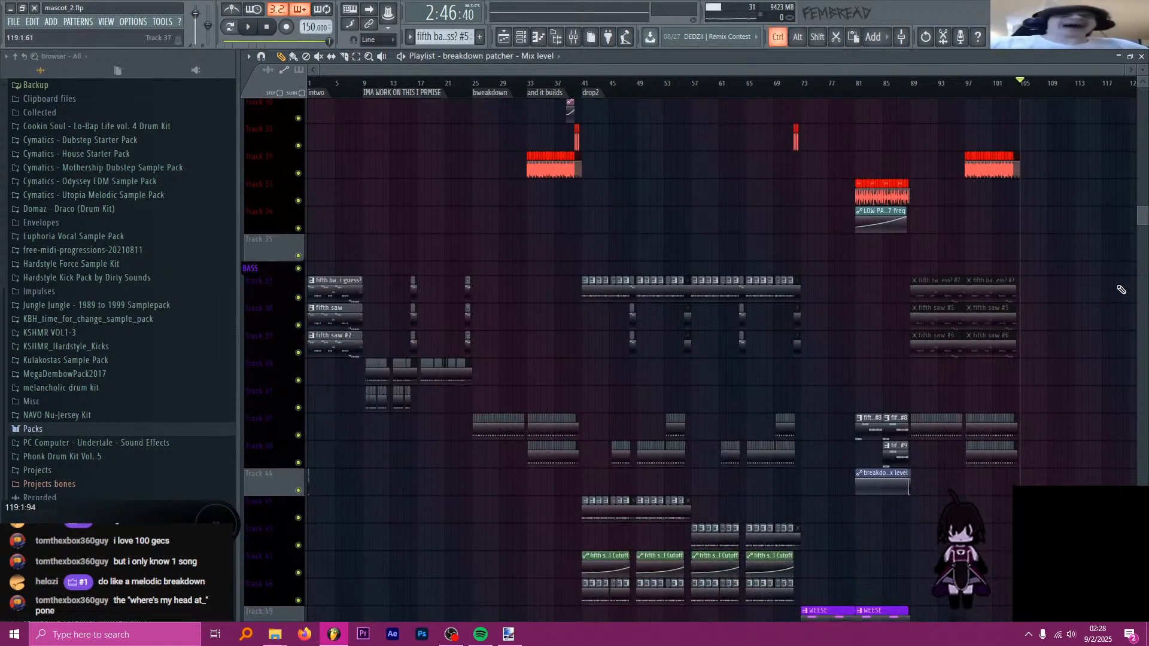
ctrl+scroll(1121, 290, up, 5)
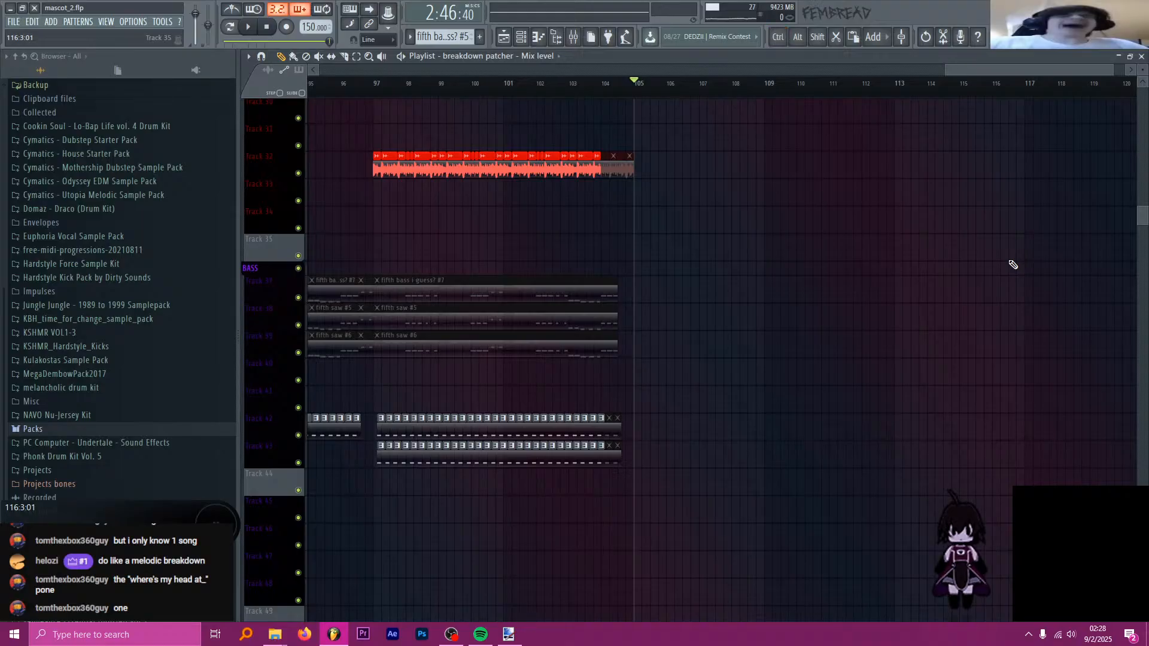
ctrl+scroll(730, 245, up, 3)
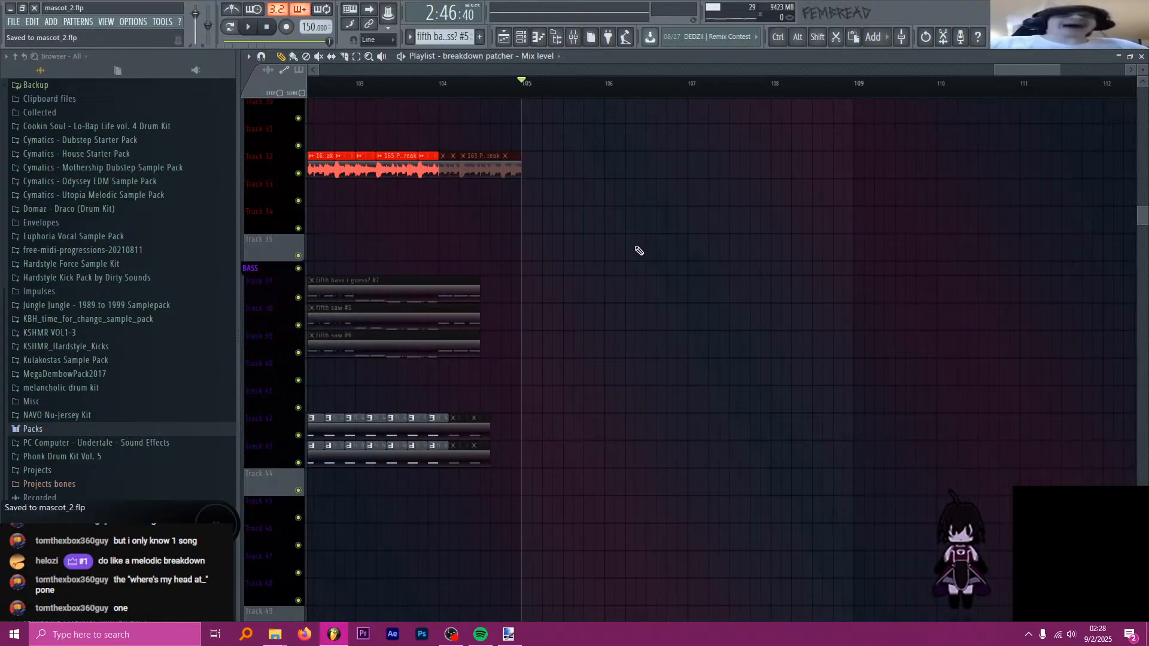
- Search for "idk wav" in Everything and open the folder containing the first result, at the start of its file list
click(245, 634)
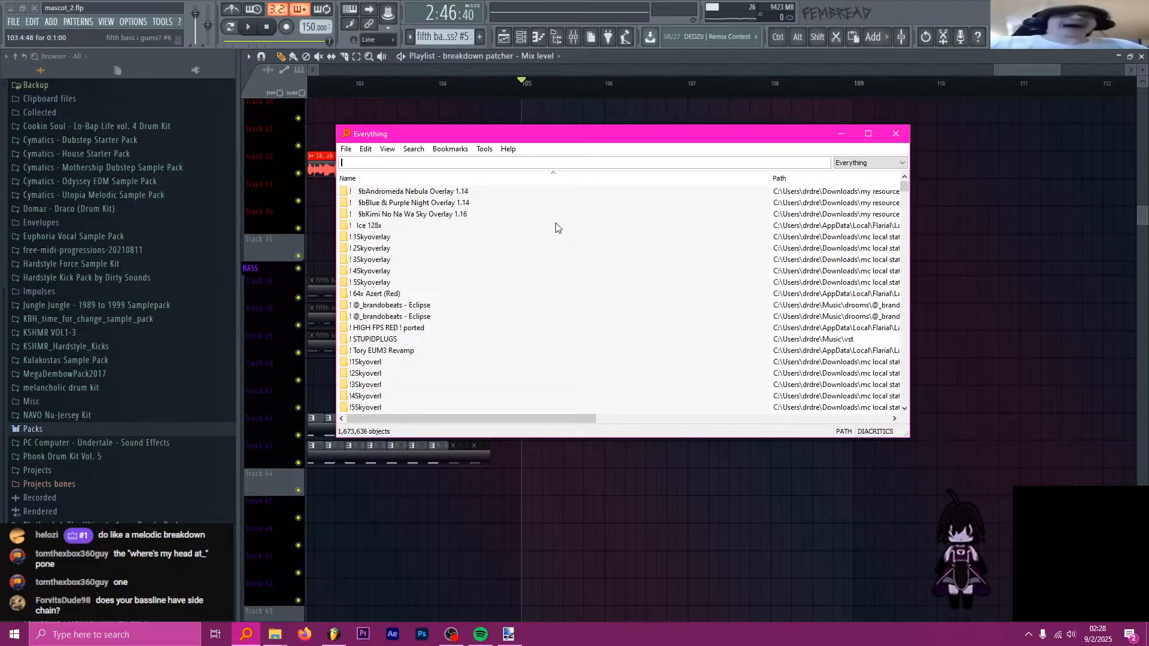
text(idk wav)
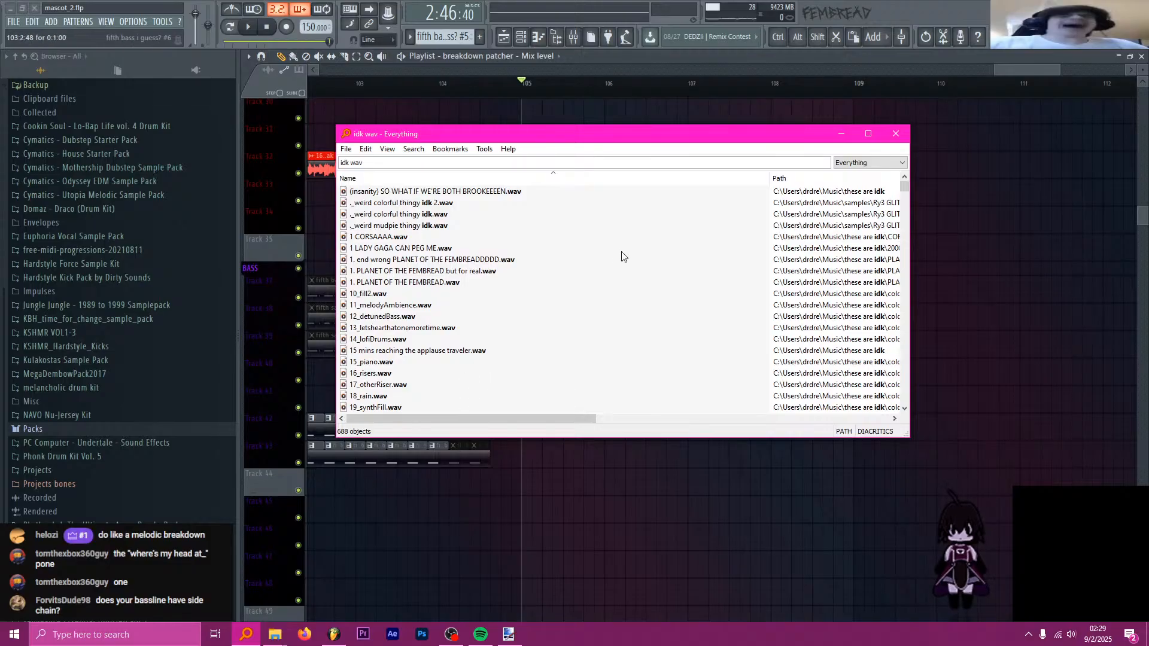
click(469, 192)
right_click(473, 192)
click(518, 225)
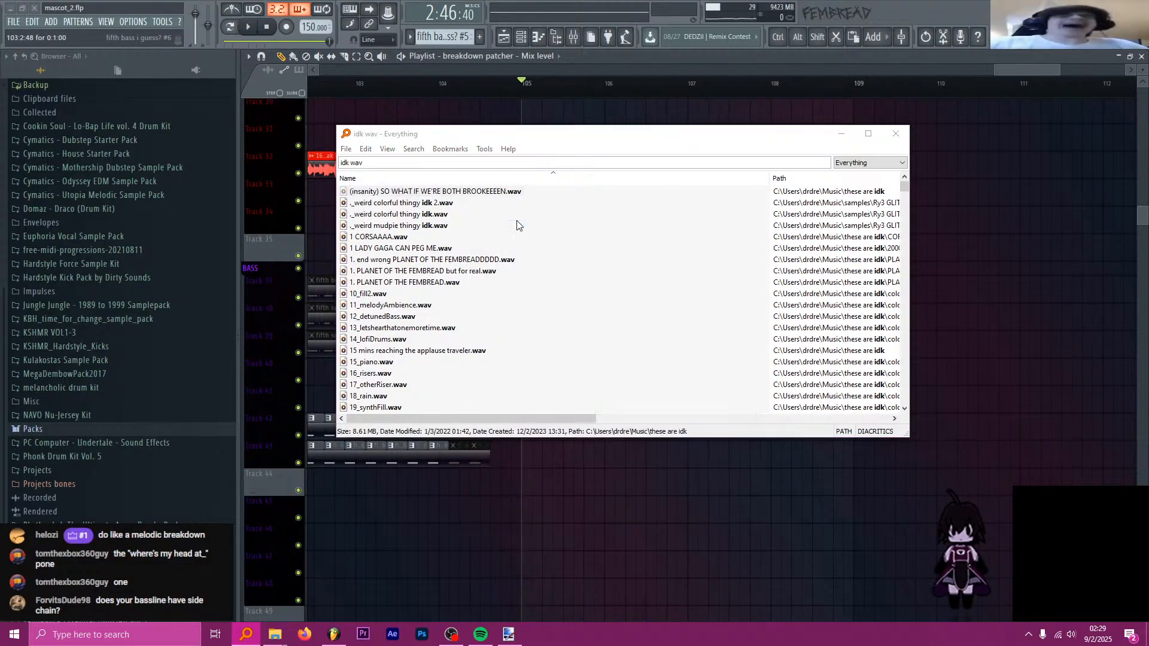
drag(652, 328, 644, 71)
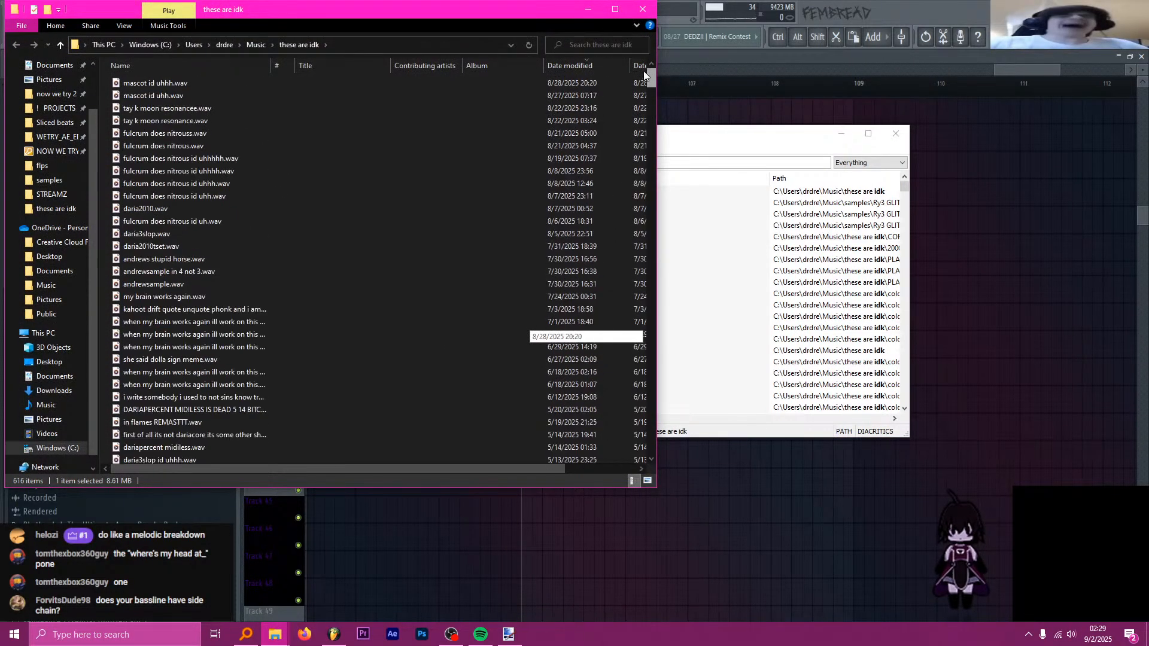
- Look through the audio files in the "these are idk" folder for an earlier track to play as a reference
click(272, 272)
scroll(271, 324, down, 3)
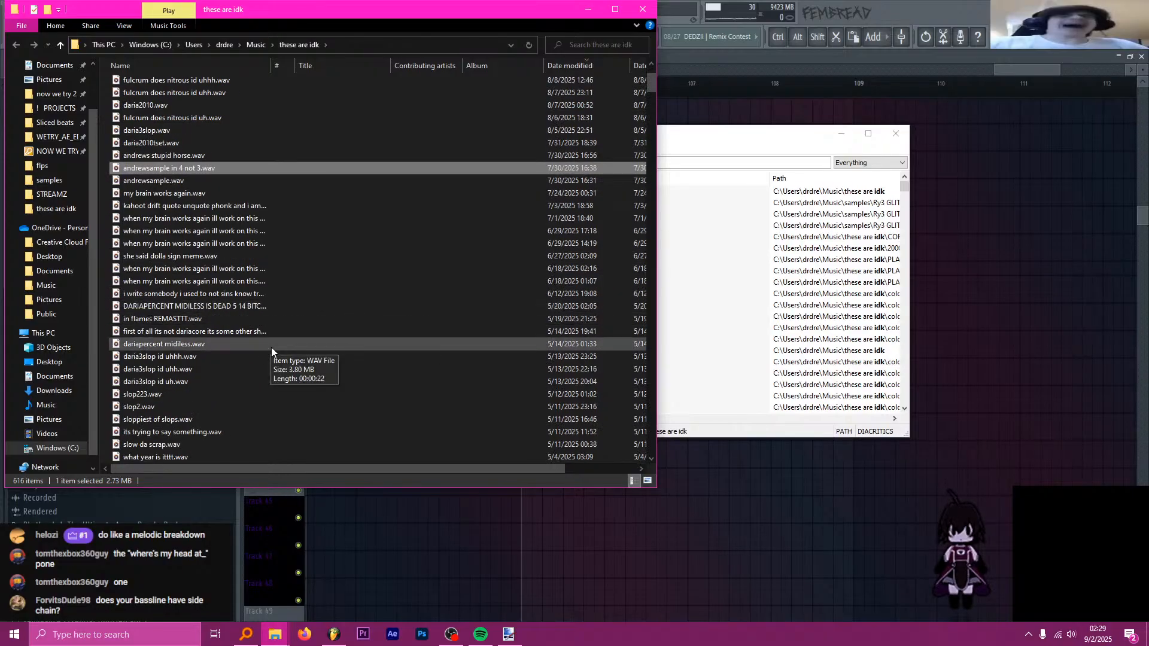
scroll(271, 346, down, 4)
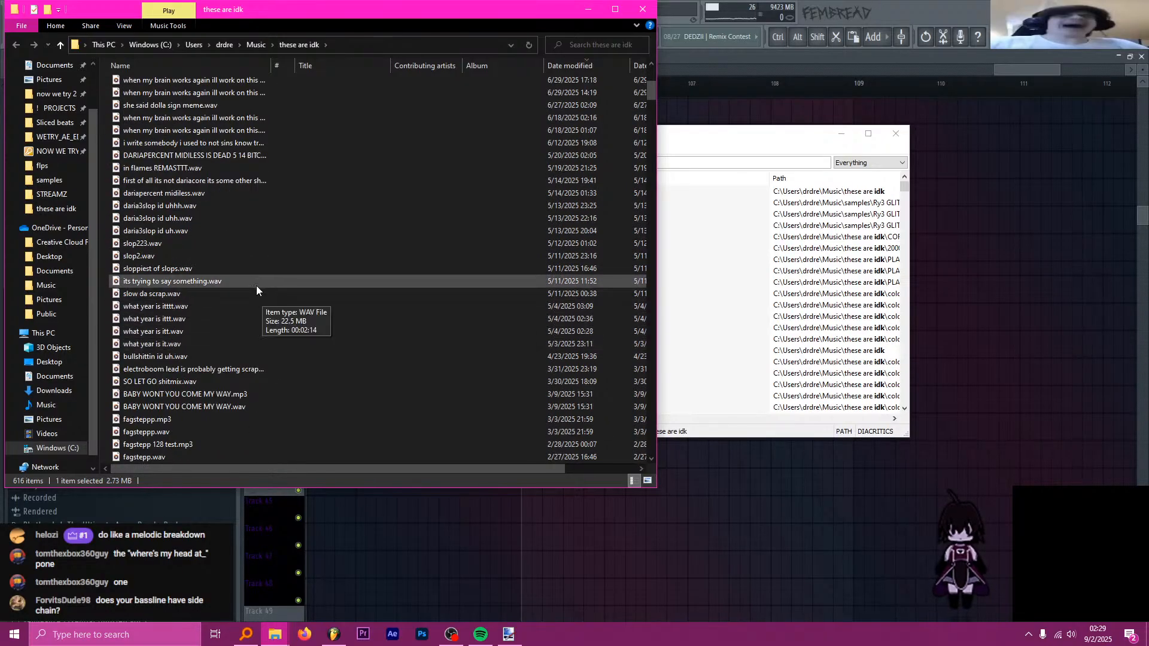
scroll(250, 281, down, 4)
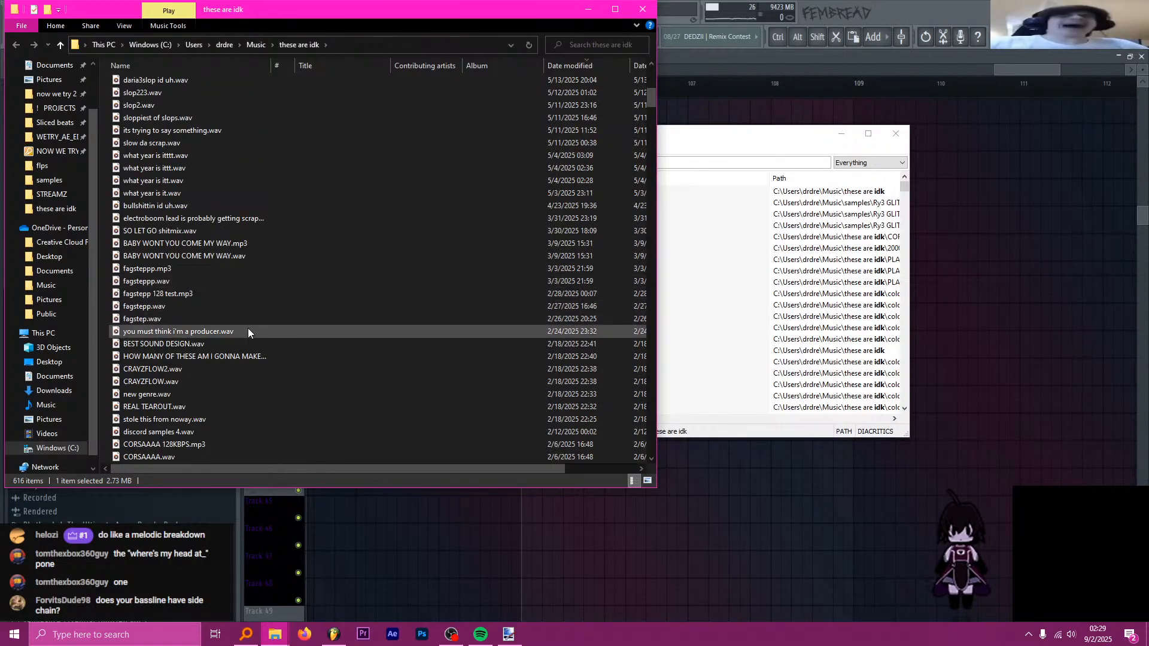
scroll(247, 332, down, 3)
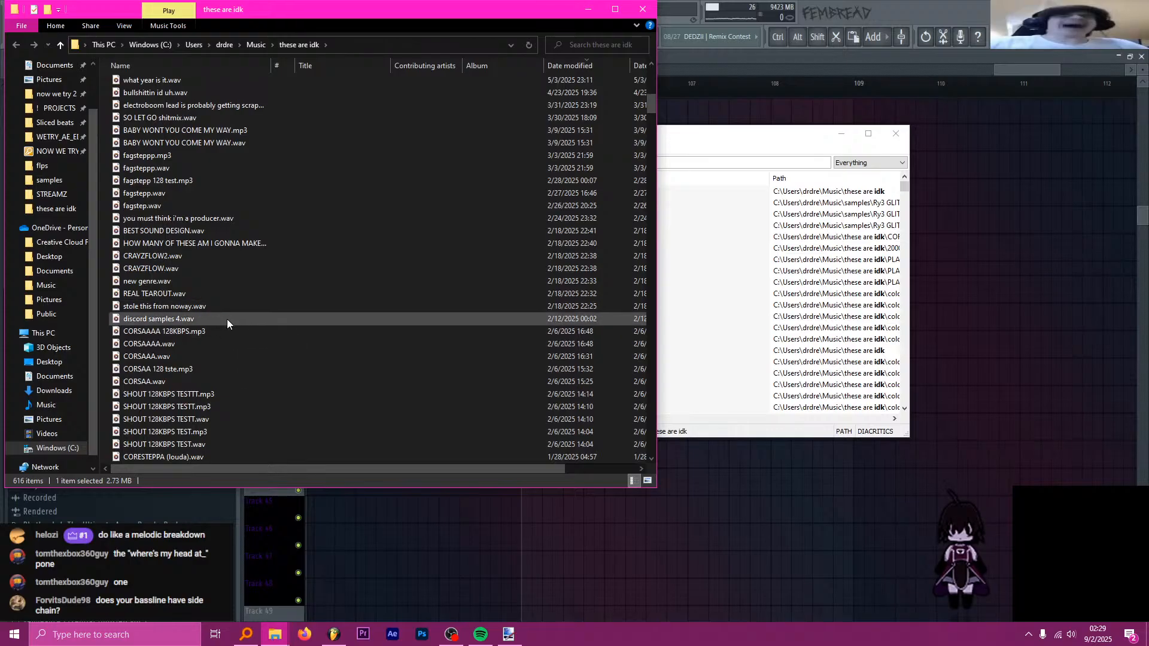
scroll(226, 326, down, 2)
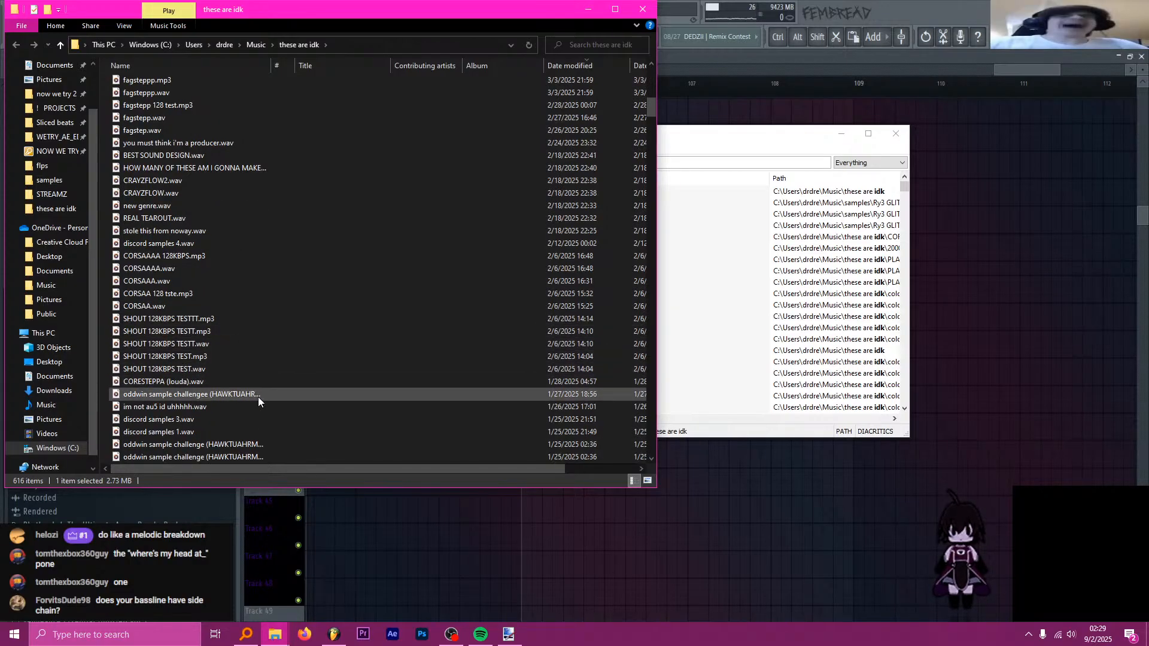
scroll(251, 383, down, 2)
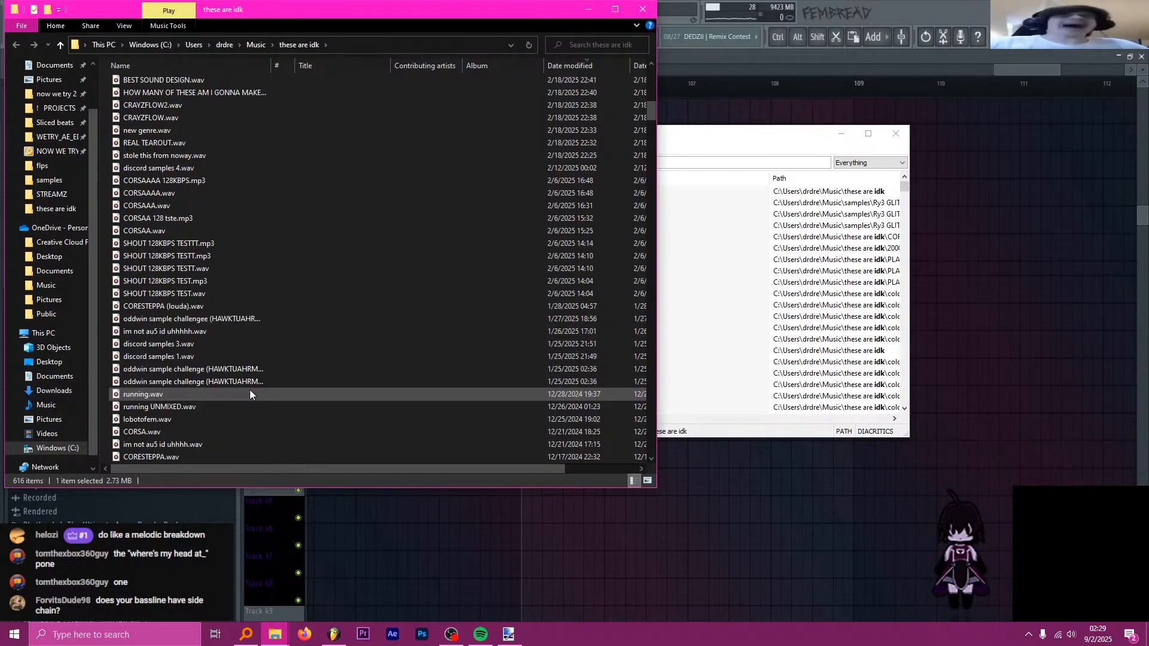
scroll(250, 391, down, 4)
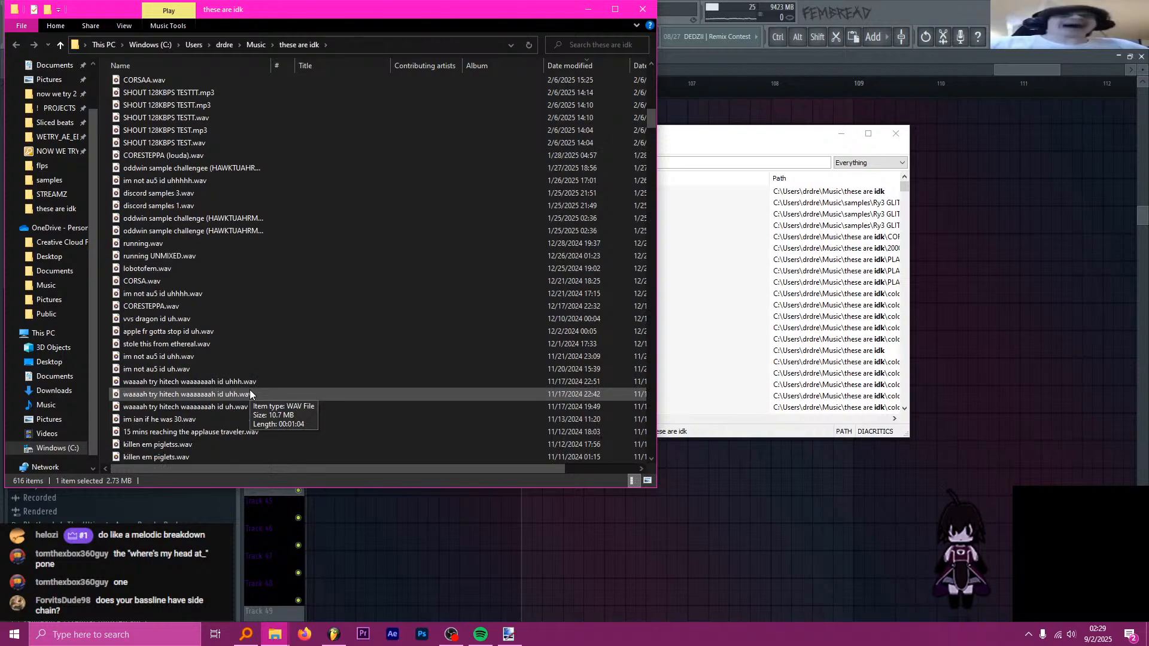
scroll(250, 390, down, 1)
scroll(249, 379, down, 2)
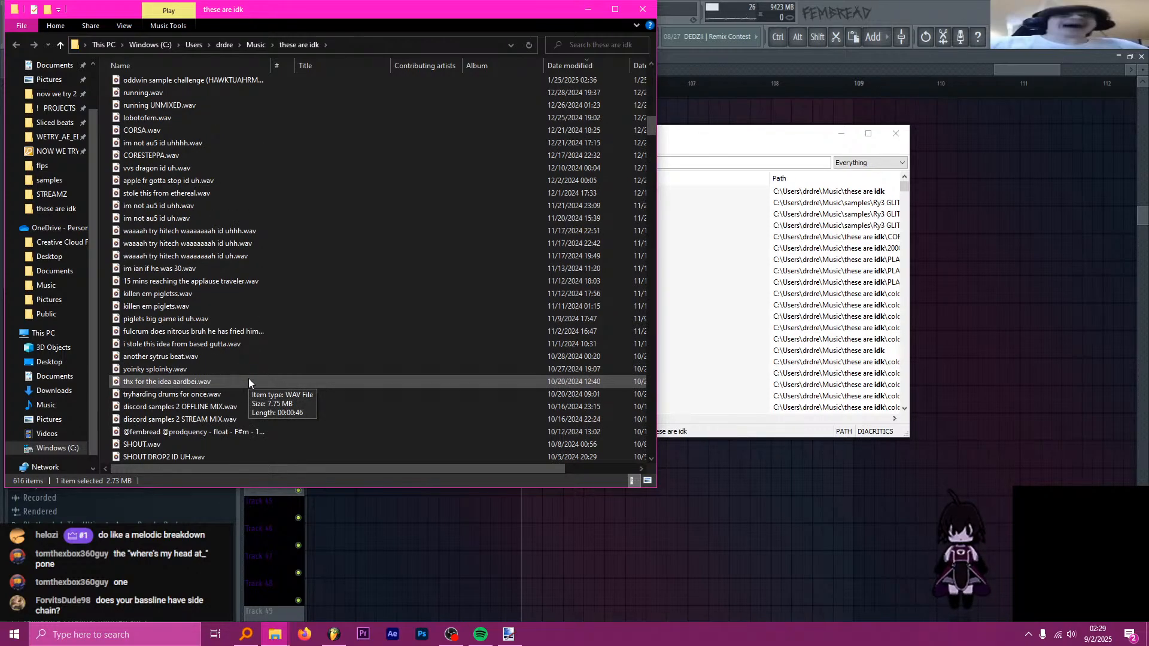
scroll(249, 383, up, 7)
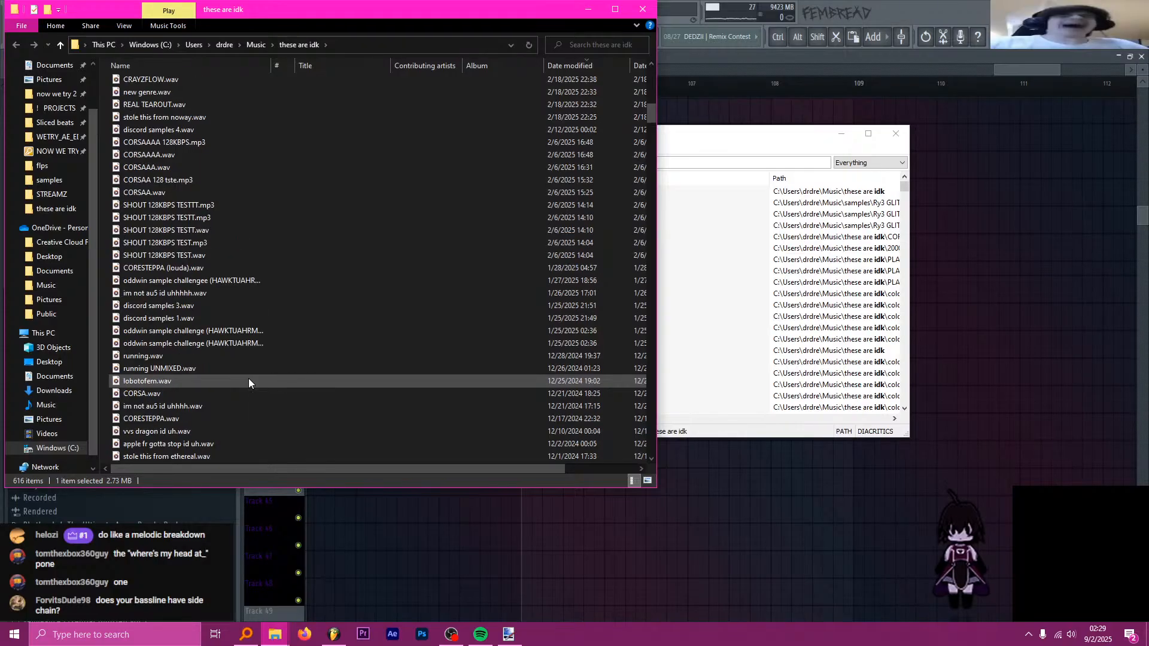
scroll(249, 382, up, 7)
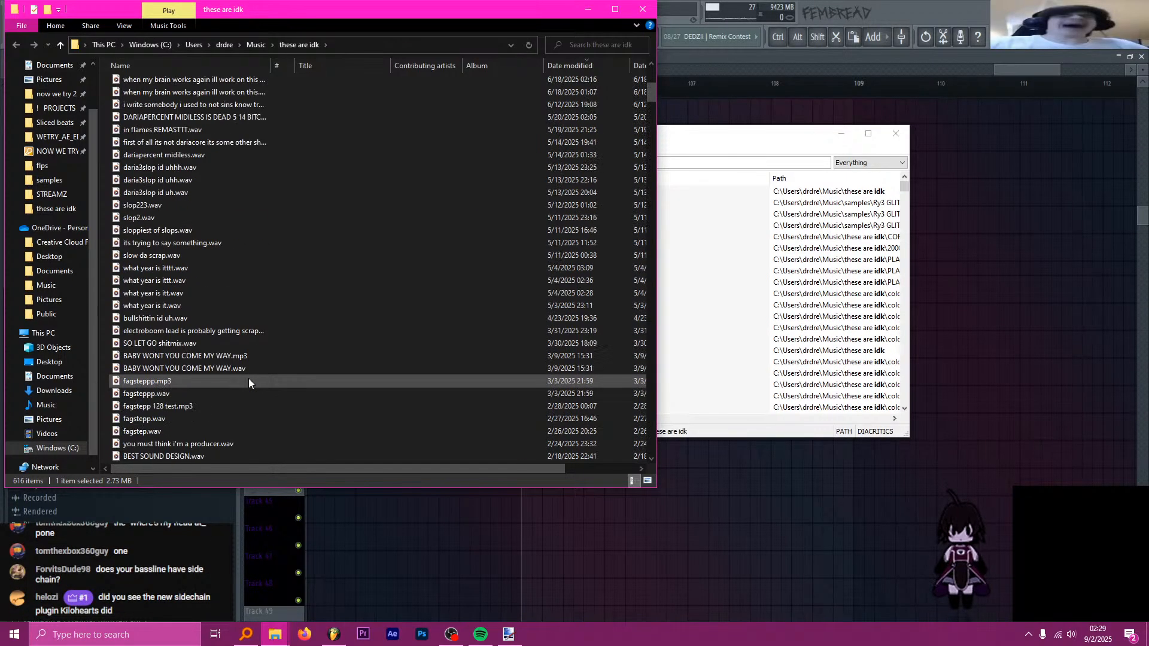
scroll(223, 324, up, 10)
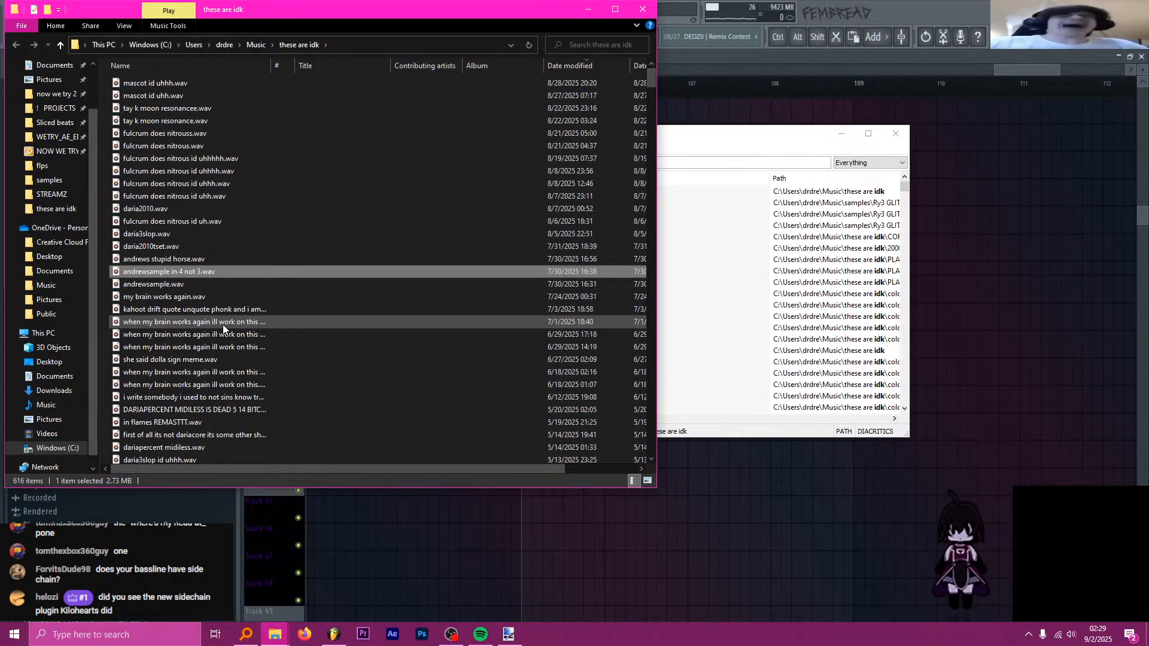
- Open the WAV file whose name starts with "electroboom lead is probably getting scrap" in the media player
scroll(212, 383, down, 4)
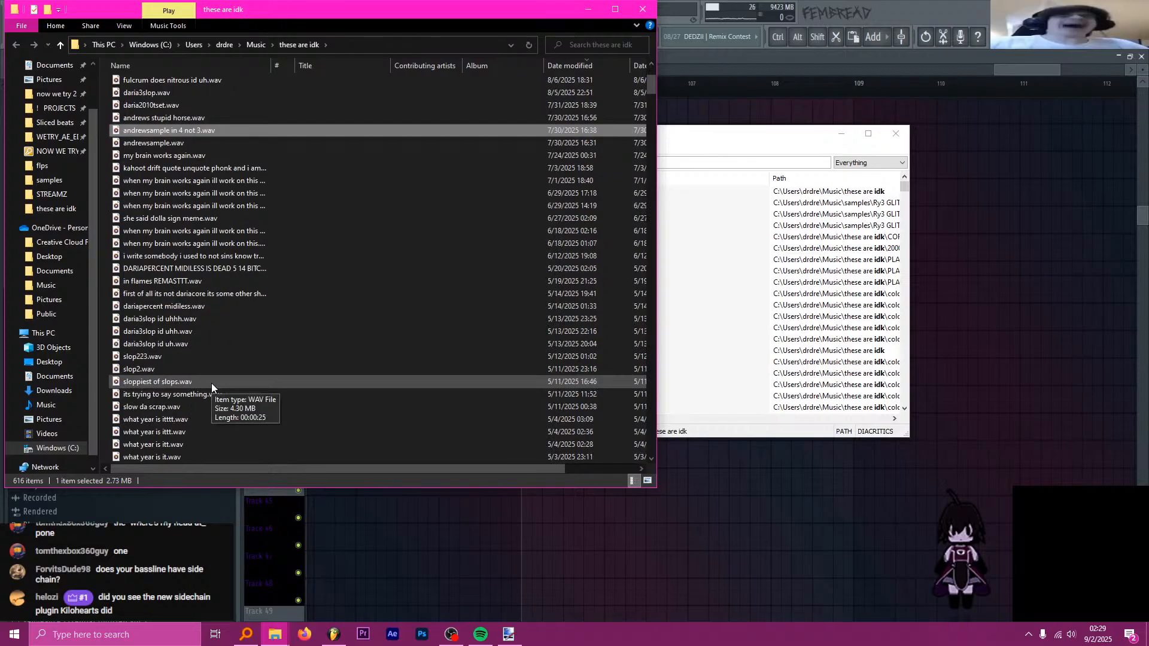
scroll(212, 386, down, 2)
double_click(213, 407)
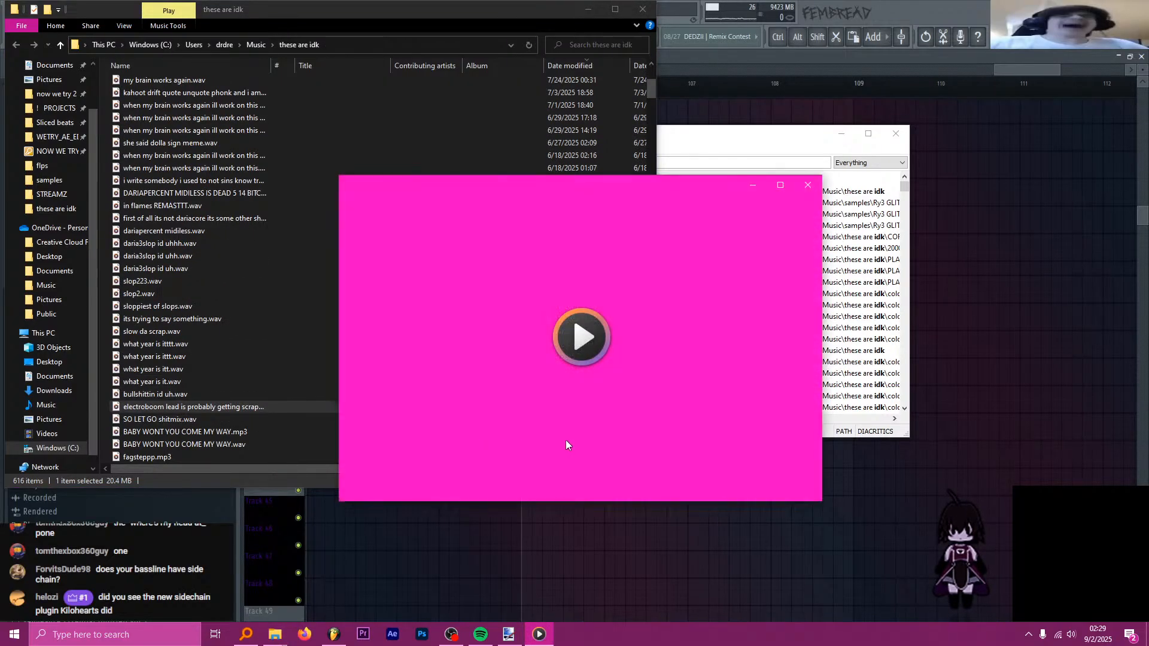
mouse_move(755, 476)
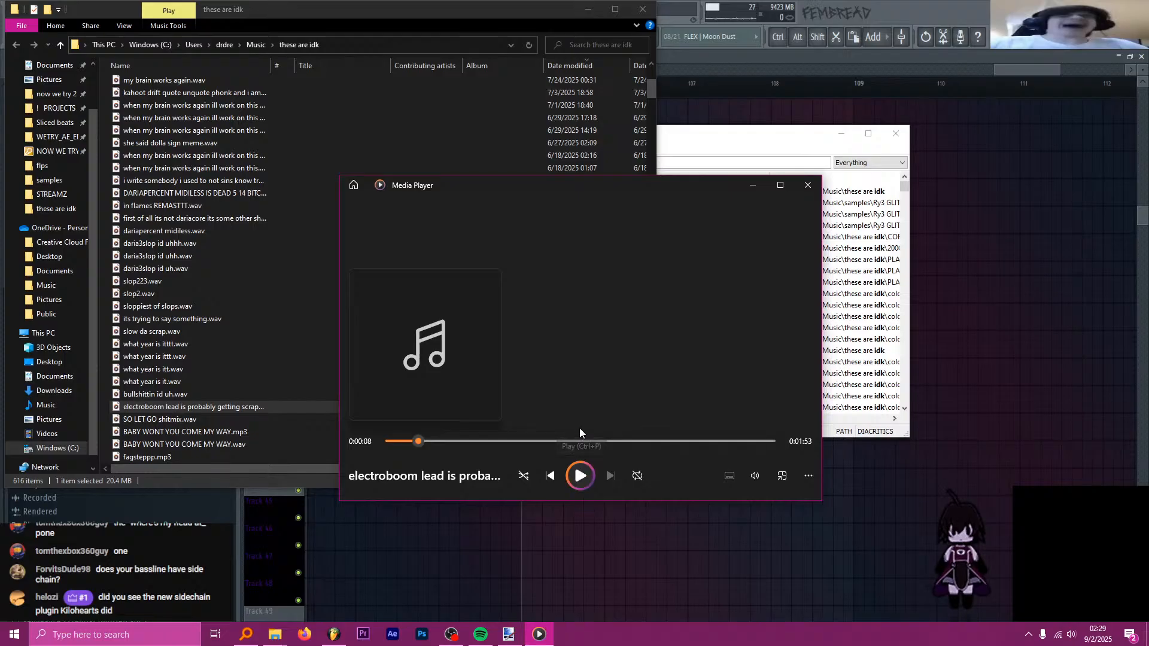
- Play the late section of the track from around 1:31, check the player's volume, and pause at 1:49
click(706, 441)
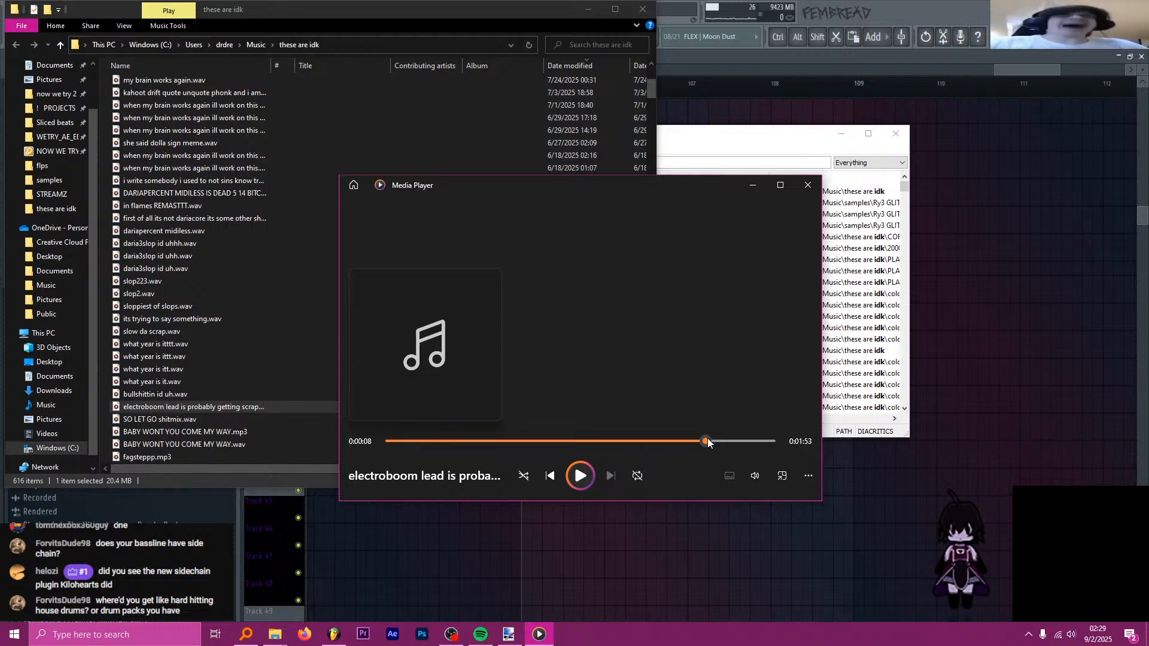
click(581, 475)
click(756, 474)
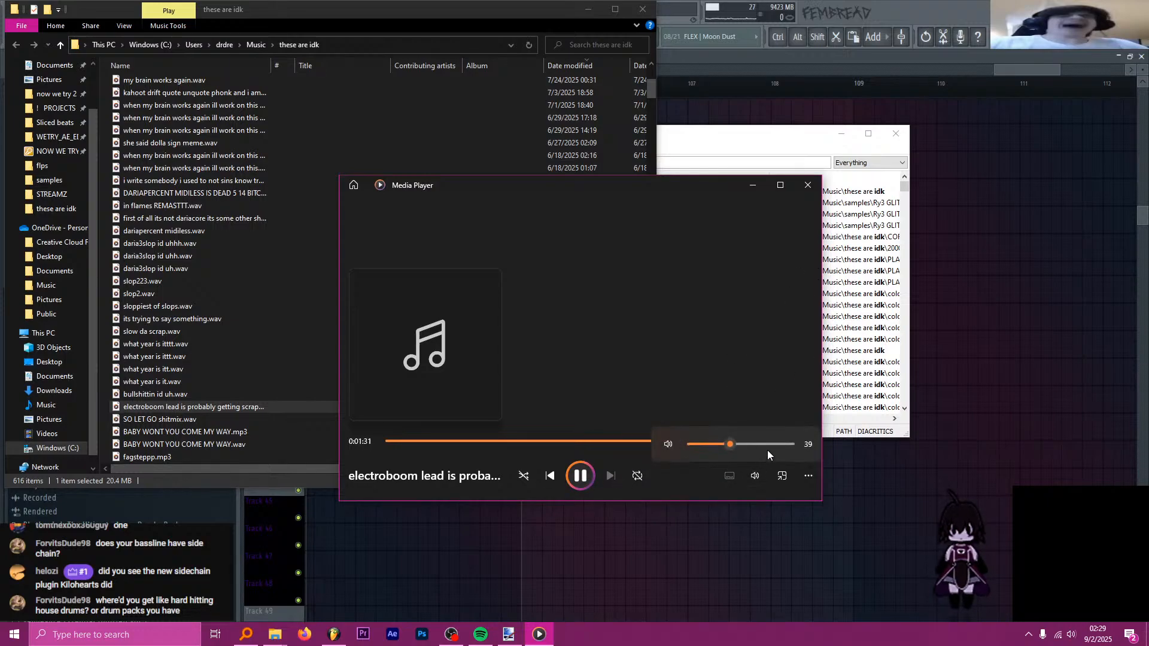
click(583, 474)
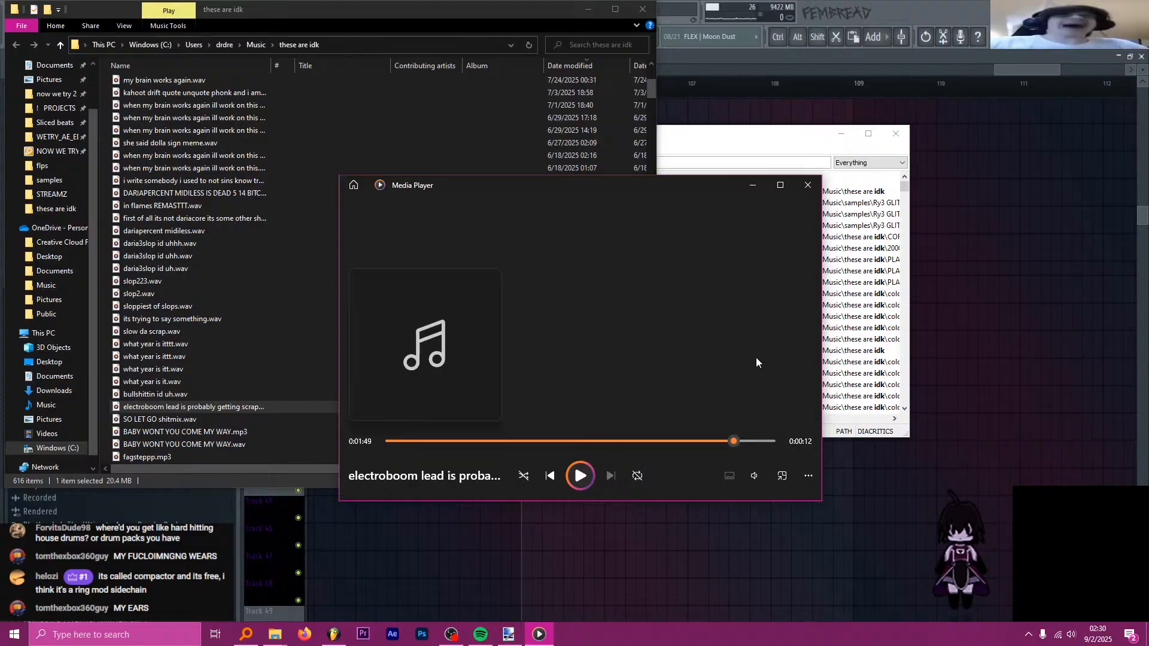
- Close the media player and the folder window, and switch back to the playlist in FL Studio
click(808, 186)
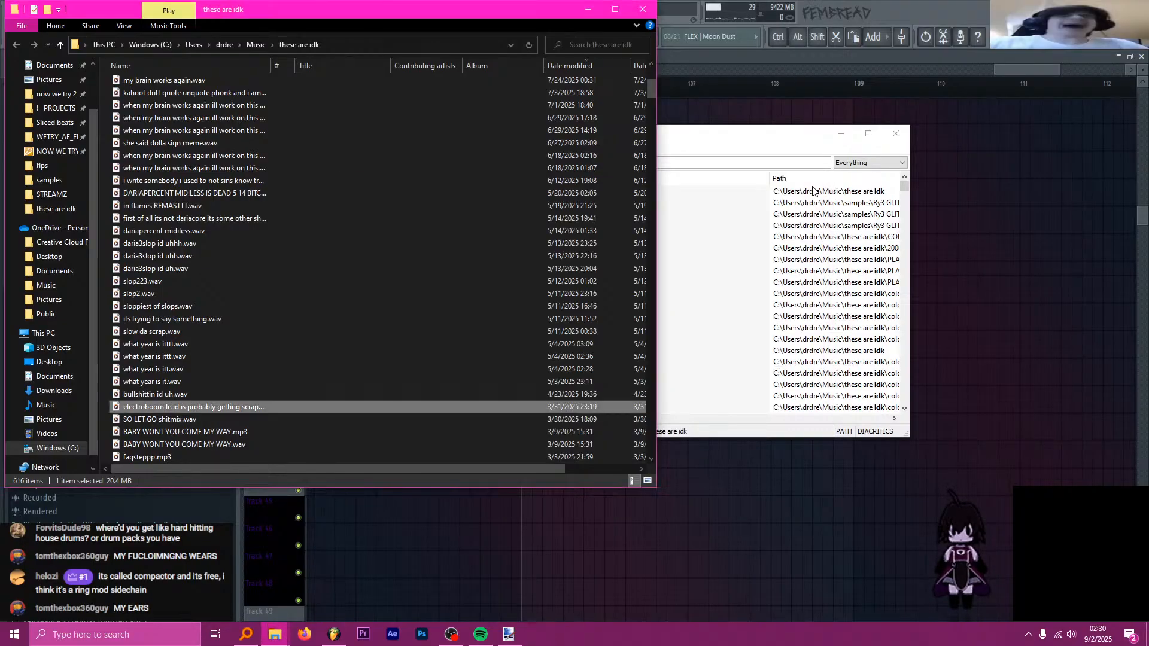
click(643, 10)
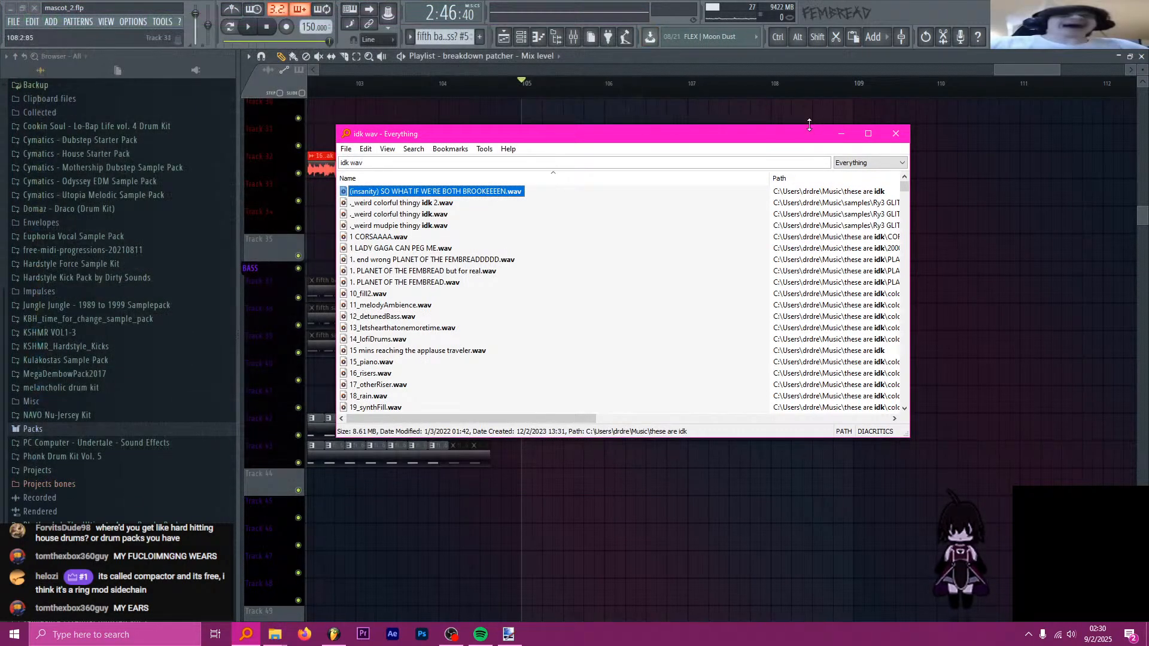
click(662, 51)
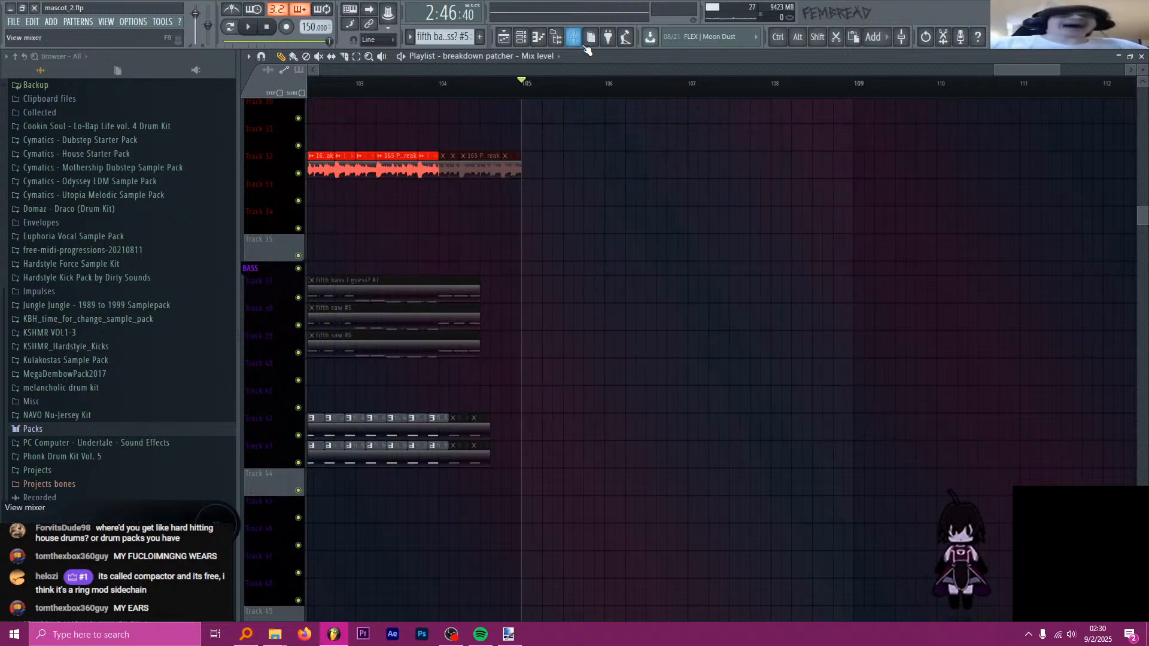
- Inspect the LFOTool volume curve on the SIDCHEN mixer track and return to the playlist
click(578, 39)
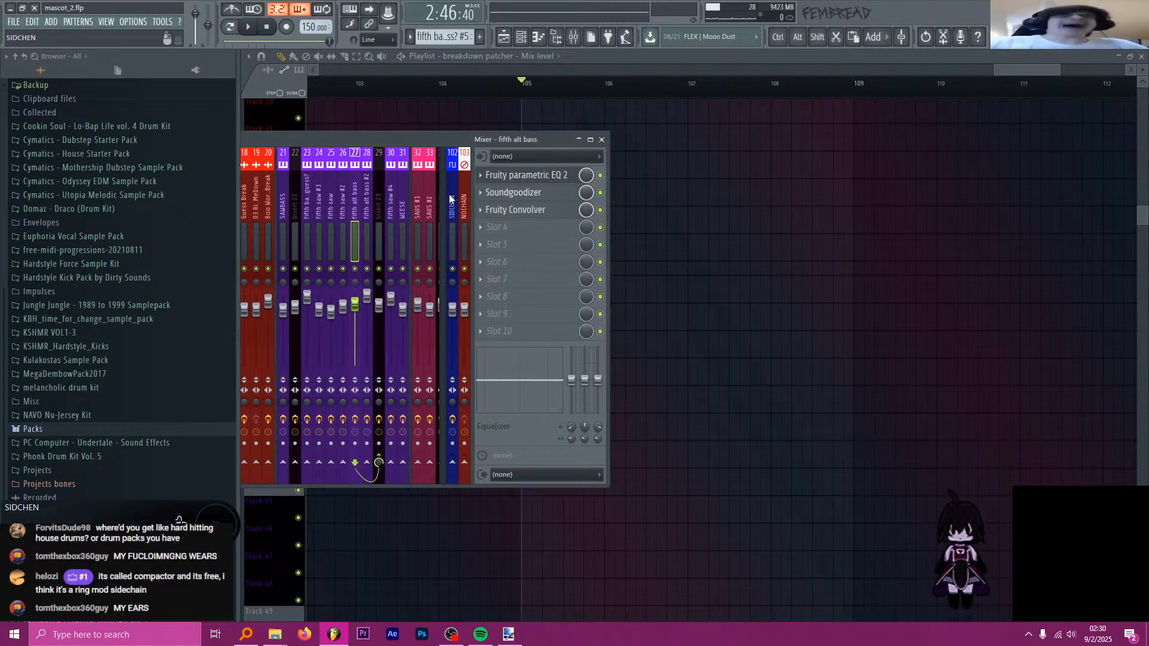
click(450, 199)
click(499, 174)
drag(802, 293, 712, 162)
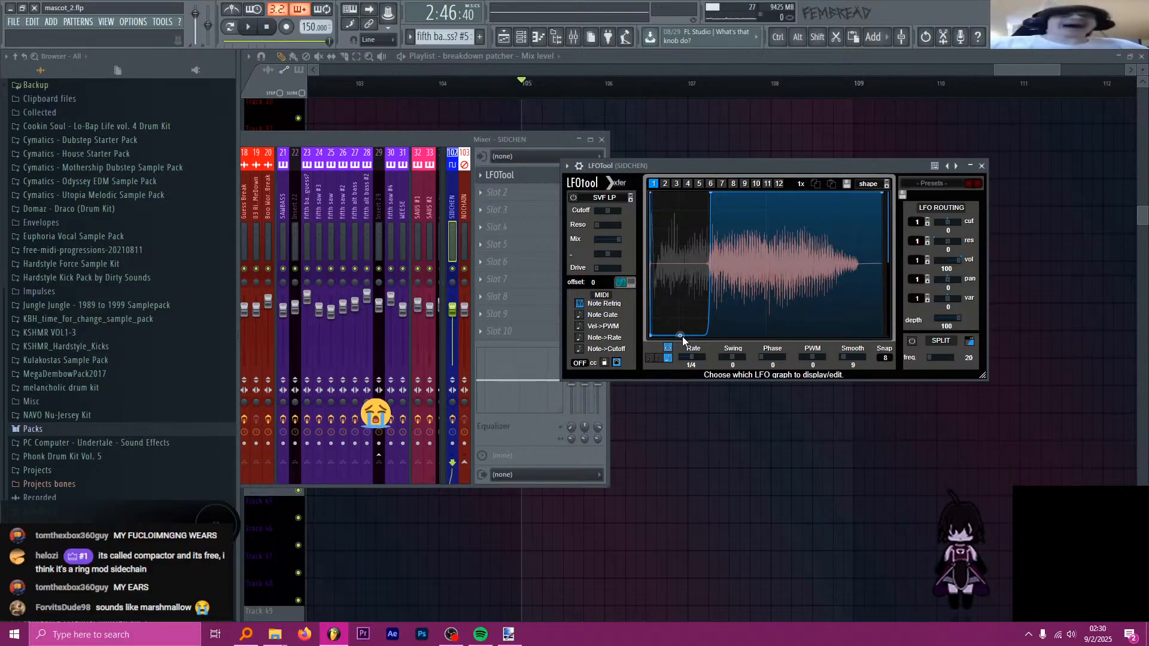
click(678, 69)
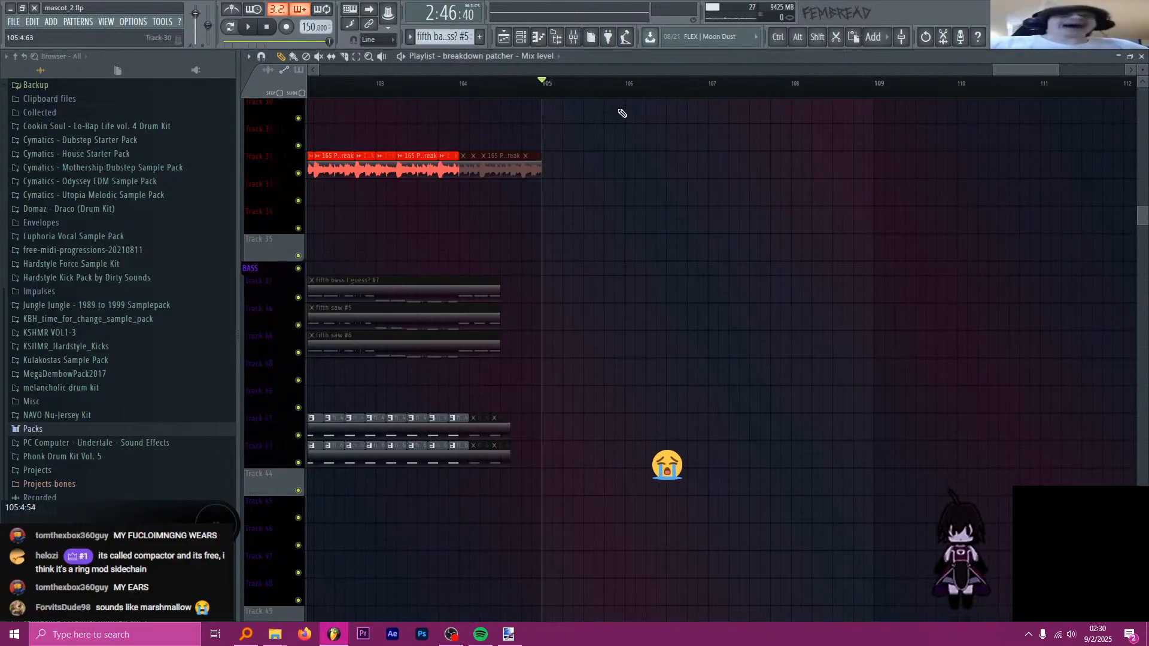
- Go back to the drum tracks of the second drop in the playlist and play the song from bar 49
scroll(629, 202, down, 7)
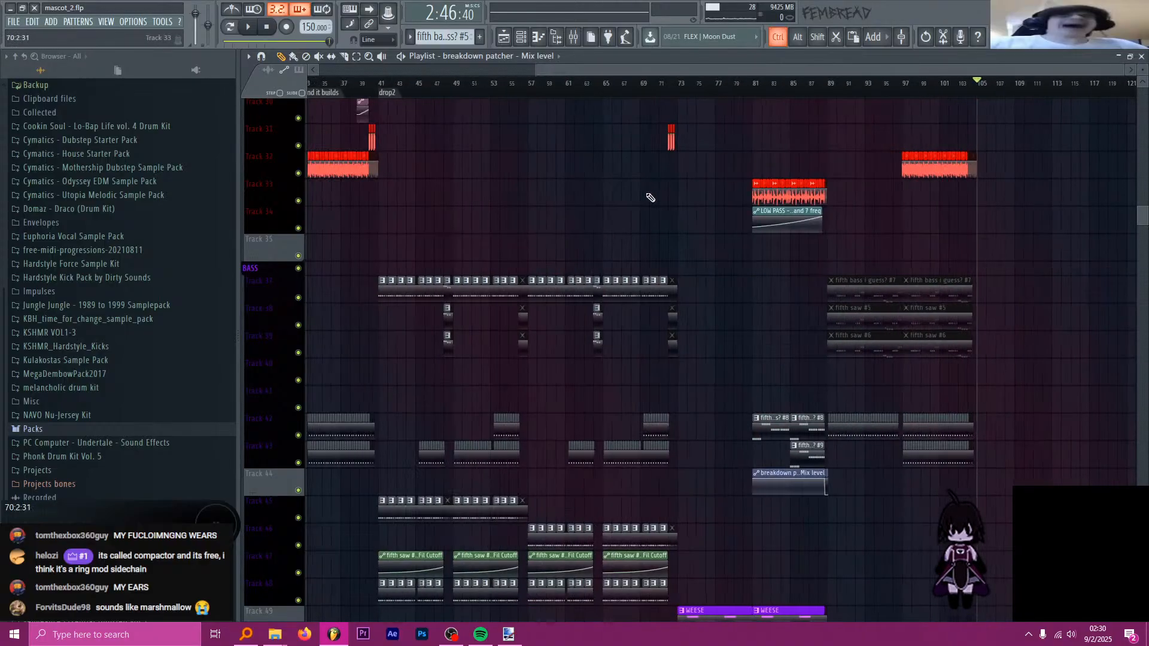
scroll(676, 233, up, 2)
scroll(676, 233, up, 8)
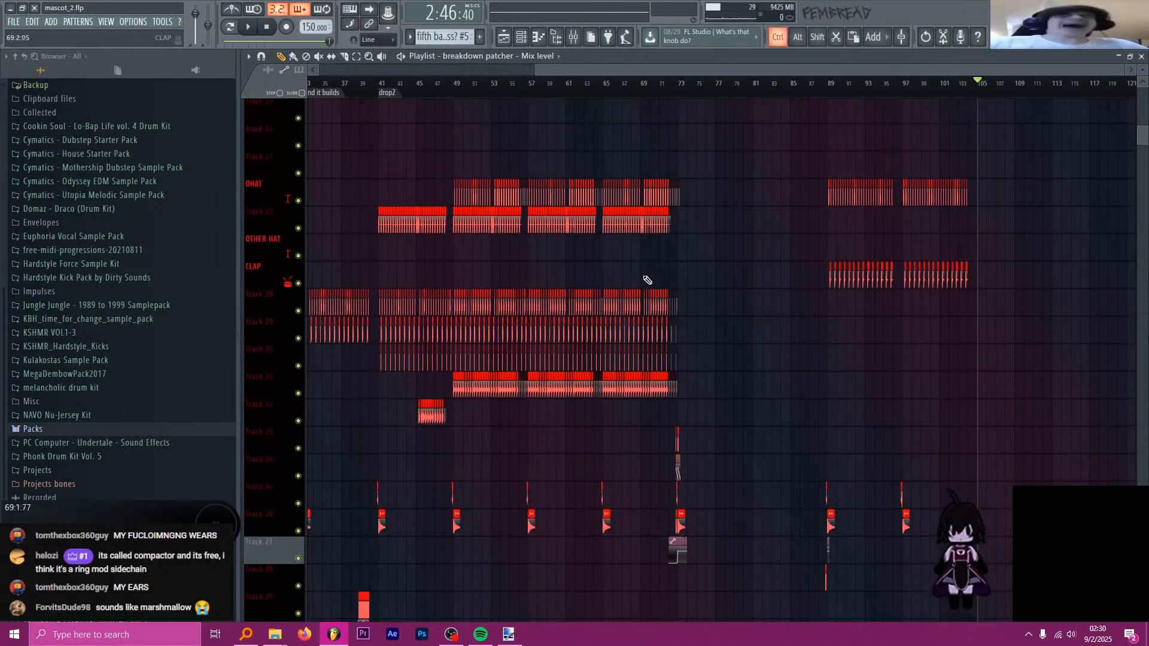
scroll(455, 248, up, 9)
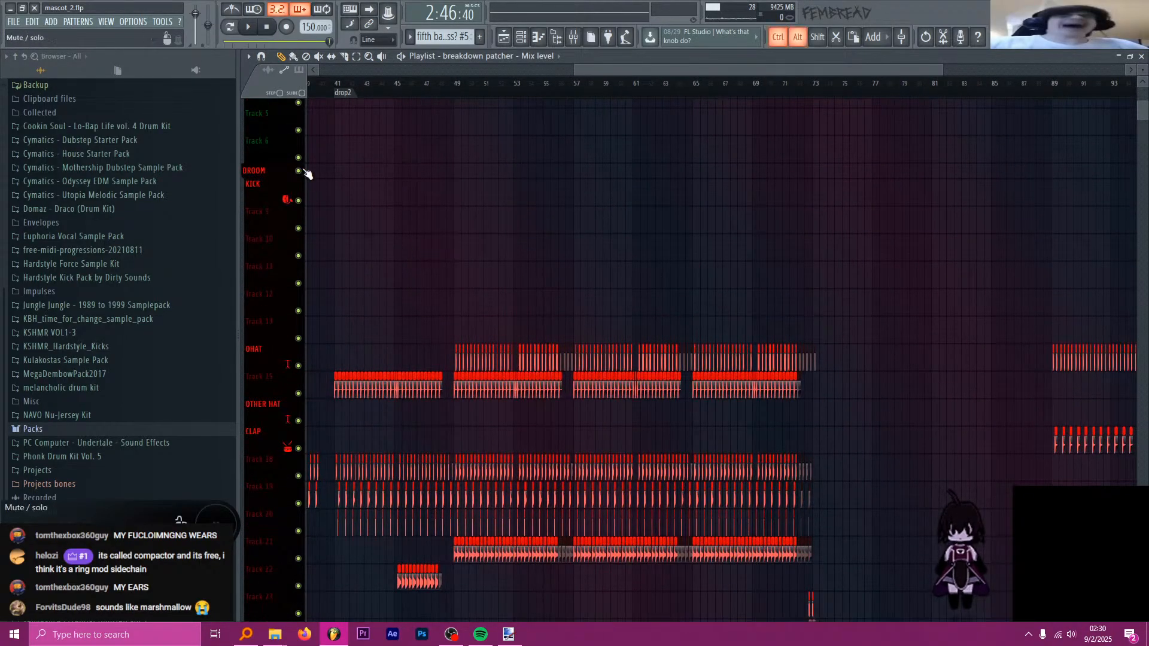
click(567, 85)
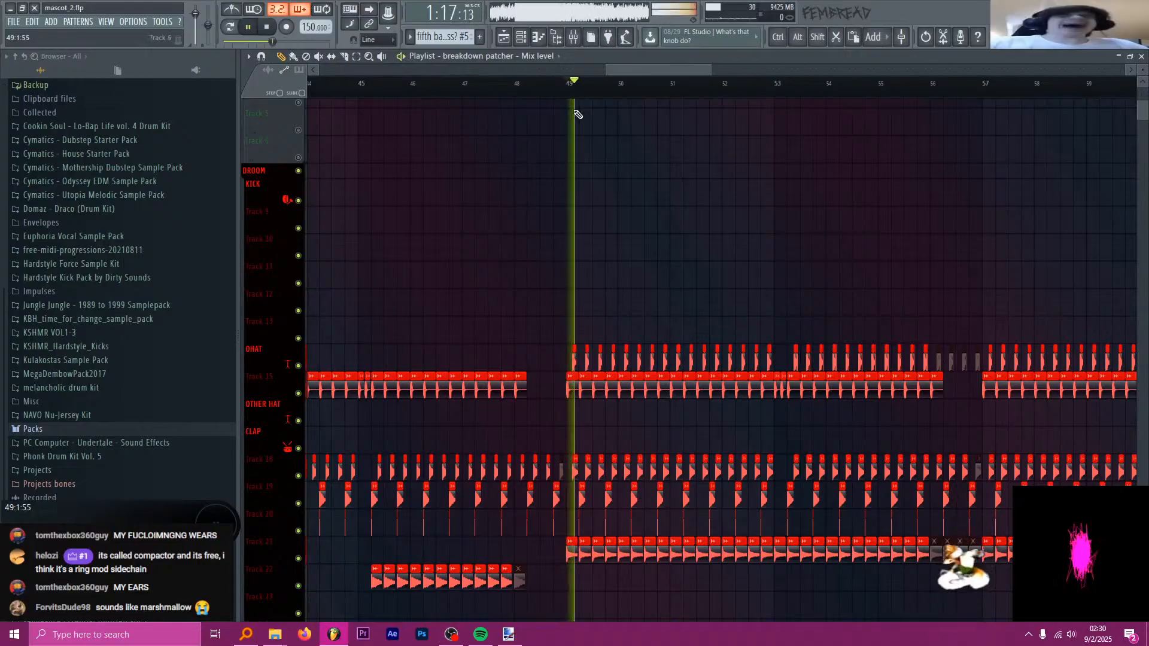
scroll(469, 215, up, 2)
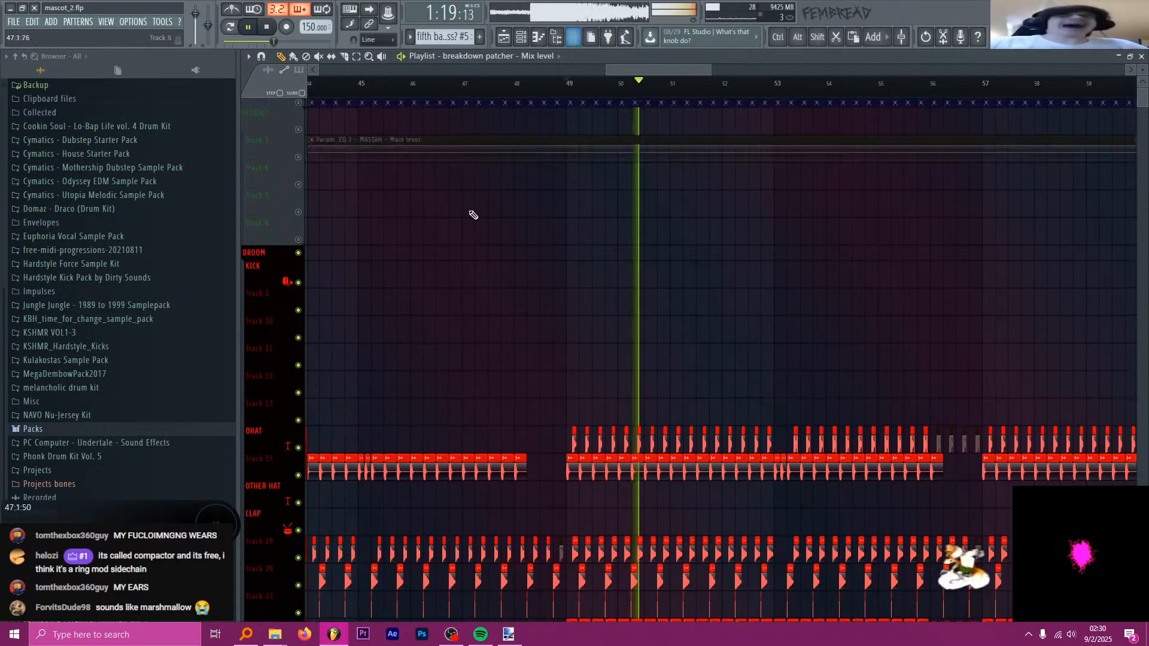
scroll(479, 240, down, 2)
- Open the mixer, reposition its window so all tracks show, and replay the drop from bar 49 to watch the level meters
click(573, 39)
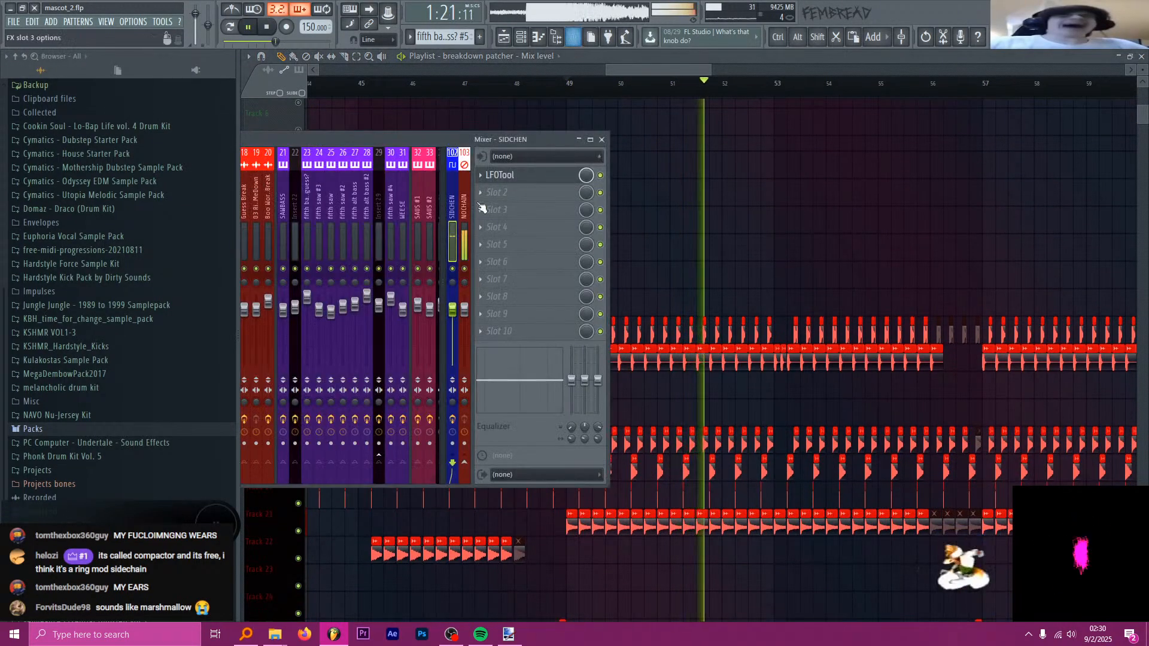
key(space)
scroll(424, 215, up, 3)
drag(441, 141, 836, 127)
key(space)
key(space)
key(space)
key(space)
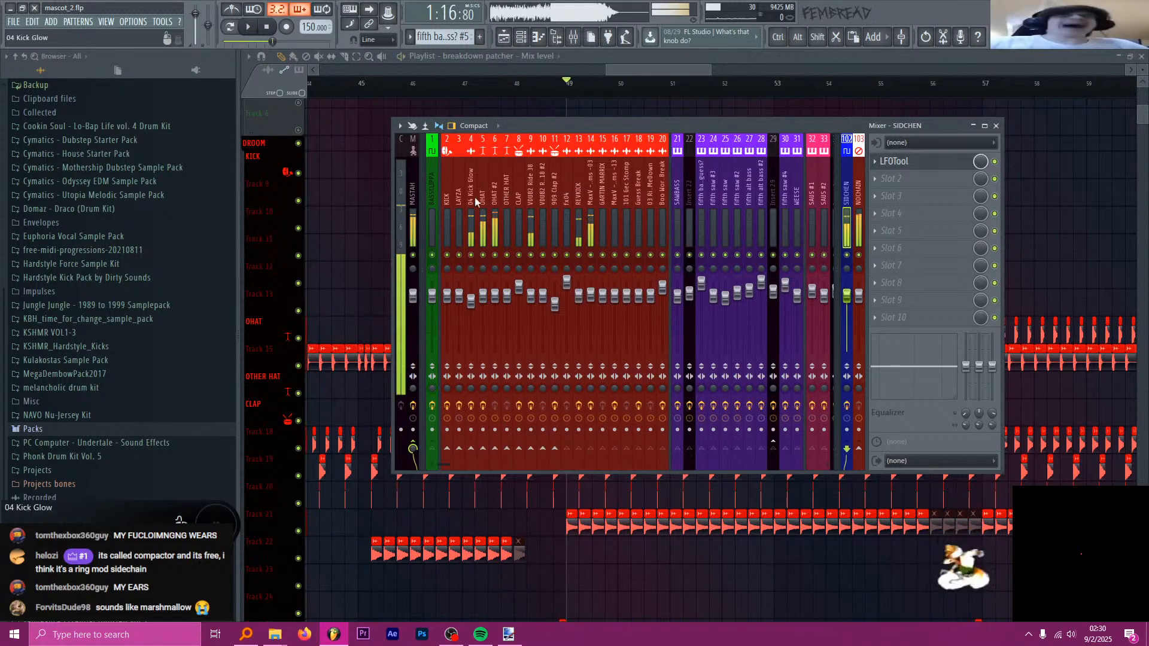
- On the 04 Kick Glow mixer track, compare the sound with kHs Transient Shaper and Fruity parametric EQ 2 bypassed and enabled
click(472, 199)
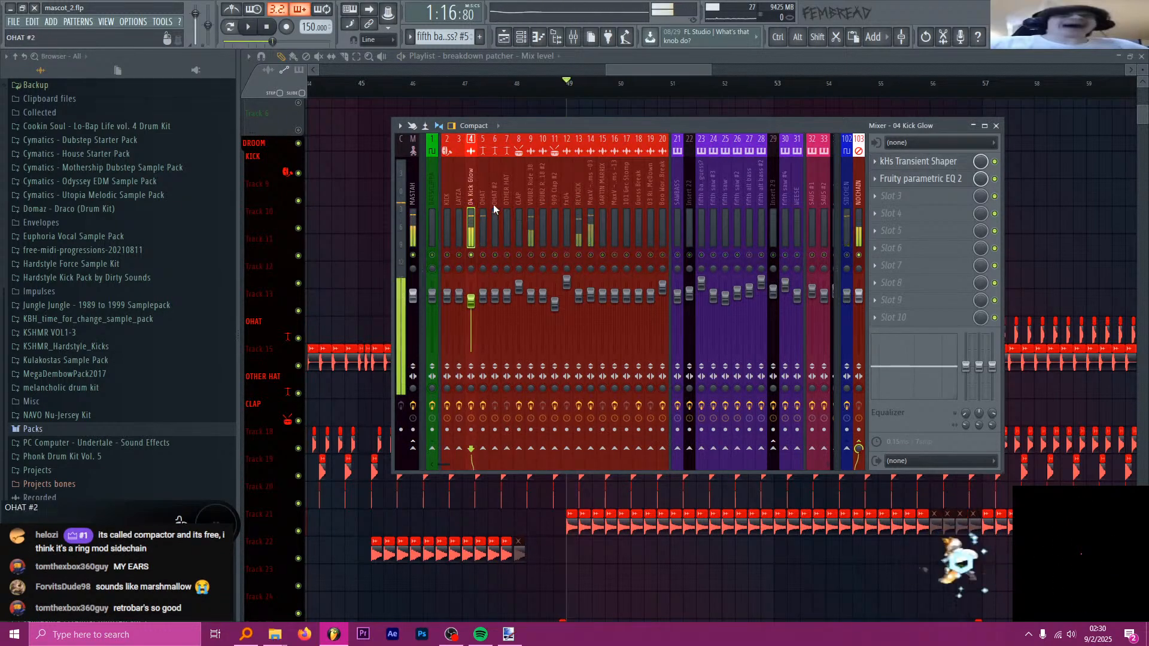
key(space)
key(space)
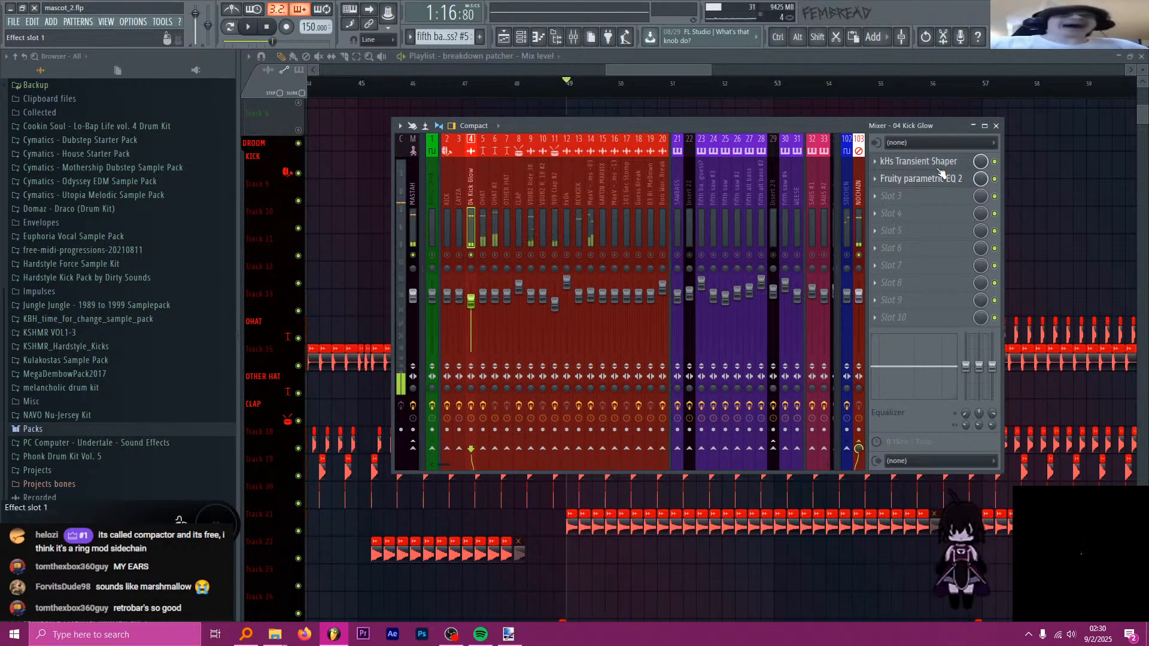
click(944, 166)
click(944, 167)
click(994, 179)
click(994, 162)
key(space)
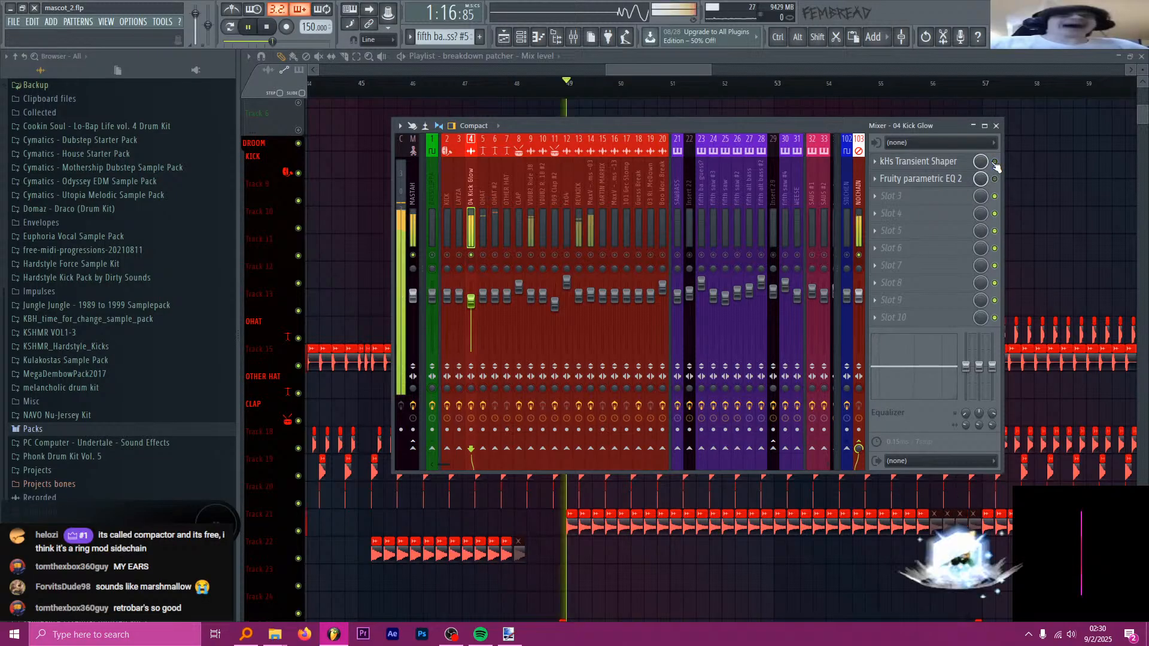
click(994, 163)
click(994, 179)
- Inspect the Fruity parametric EQ 2 curve on the 04 Kick Glow track, close it and stop playback
click(949, 179)
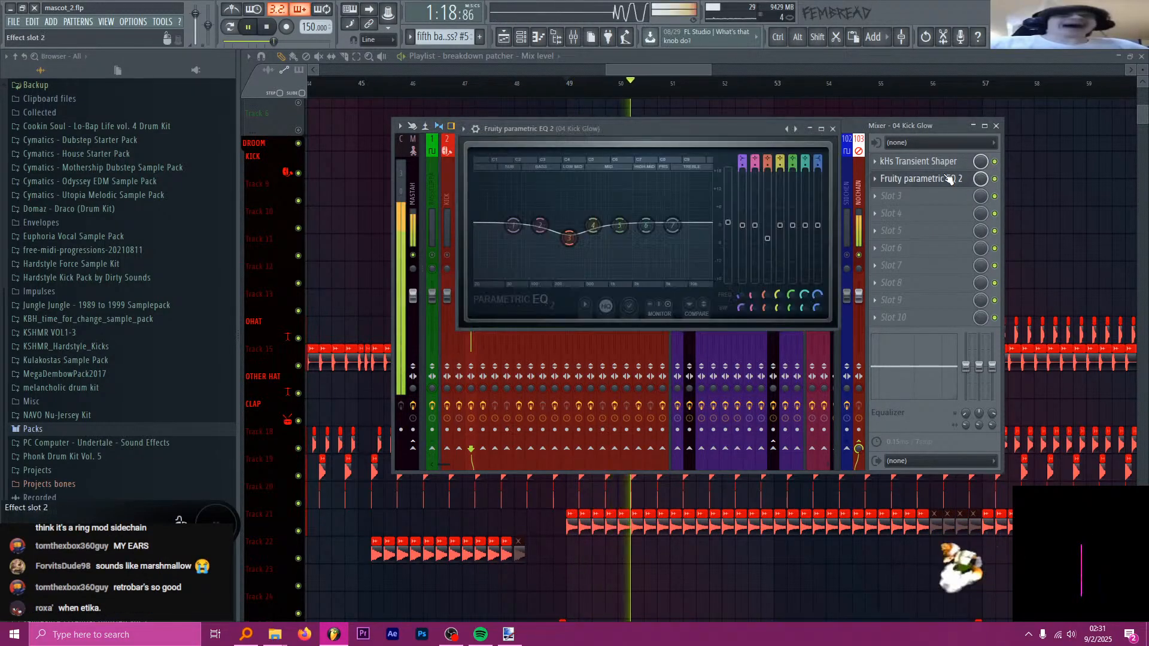
click(948, 178)
key(space)
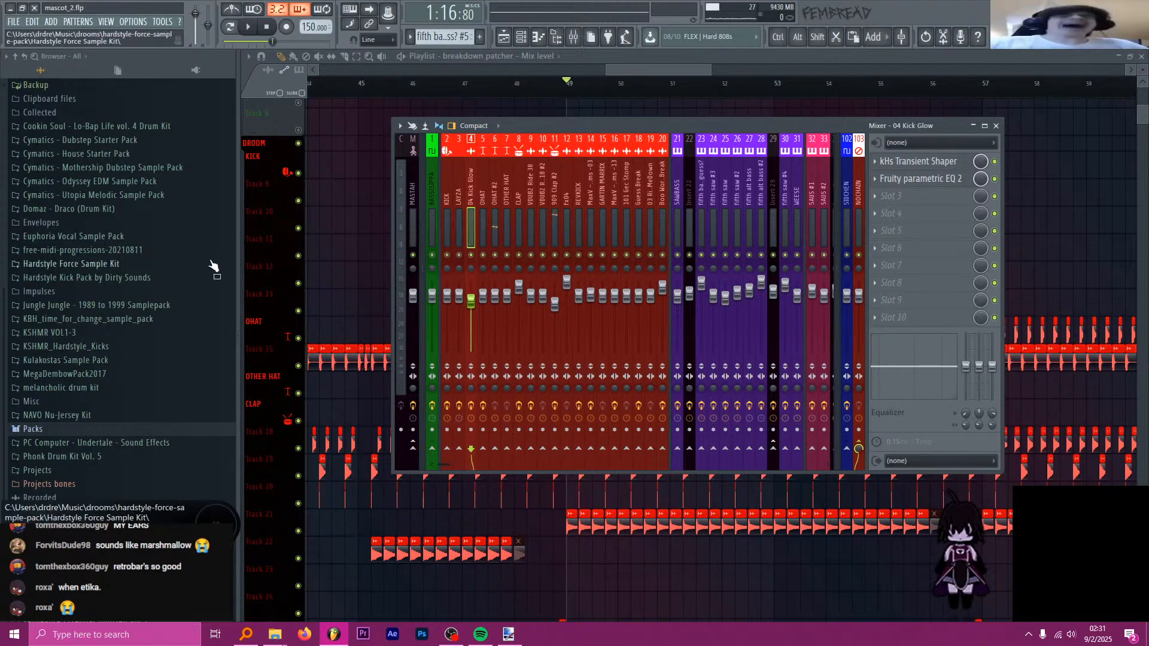
- Look through the subfolders of the Kulakostas Sample Pack in the browser and collapse it again
scroll(214, 266, down, 1)
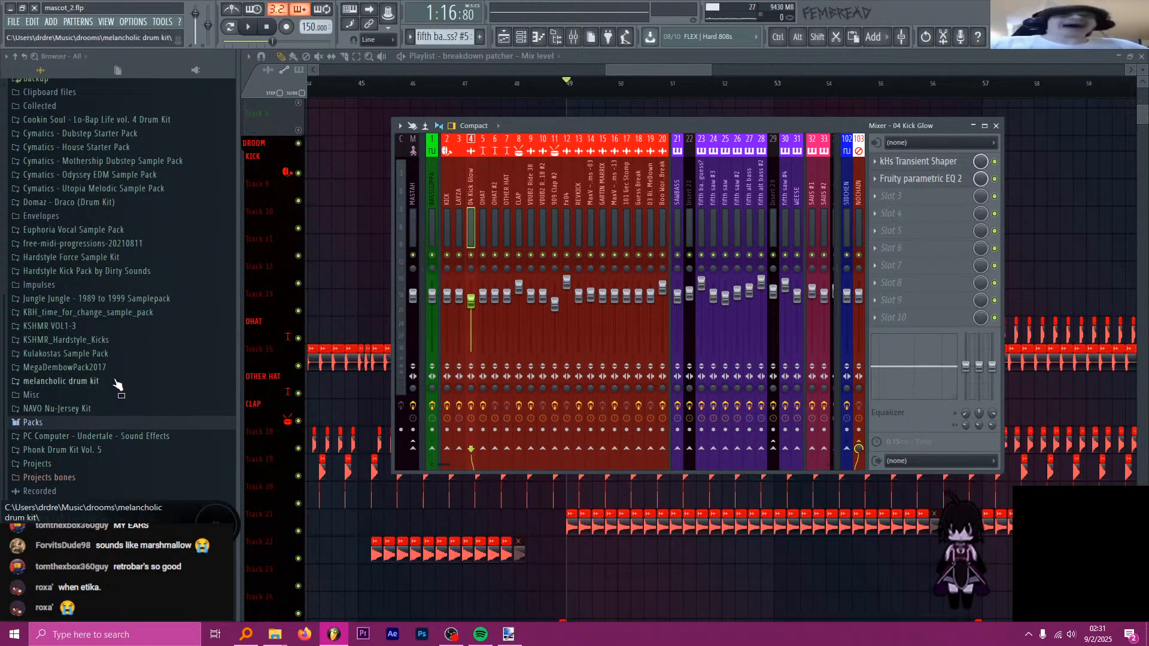
click(98, 355)
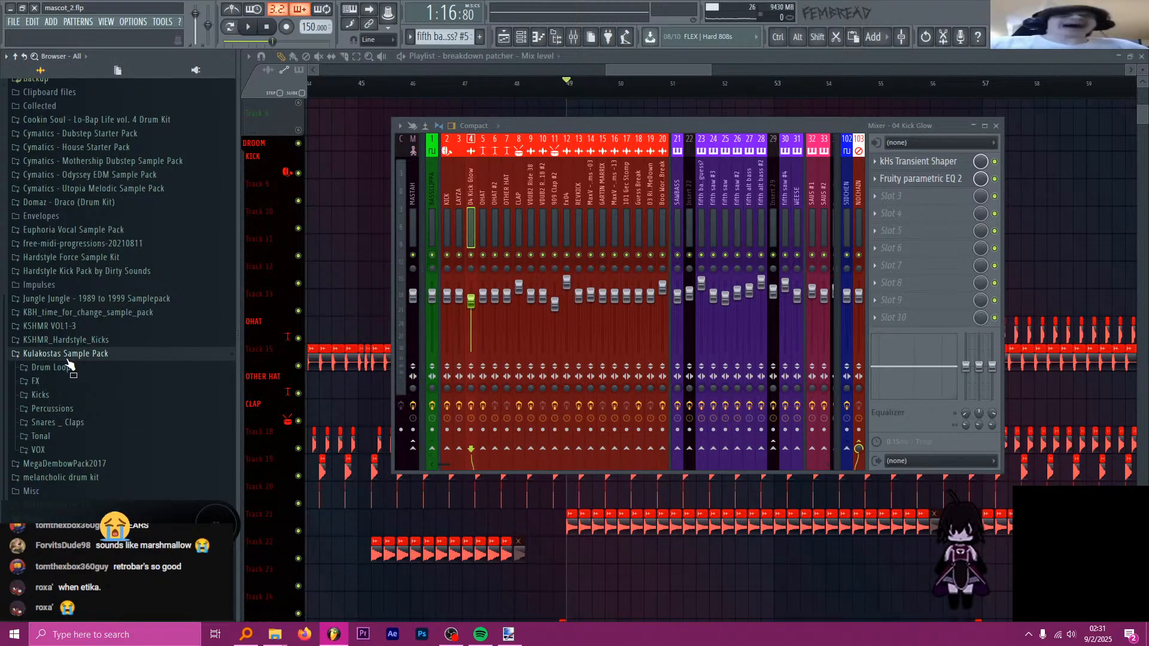
click(108, 357)
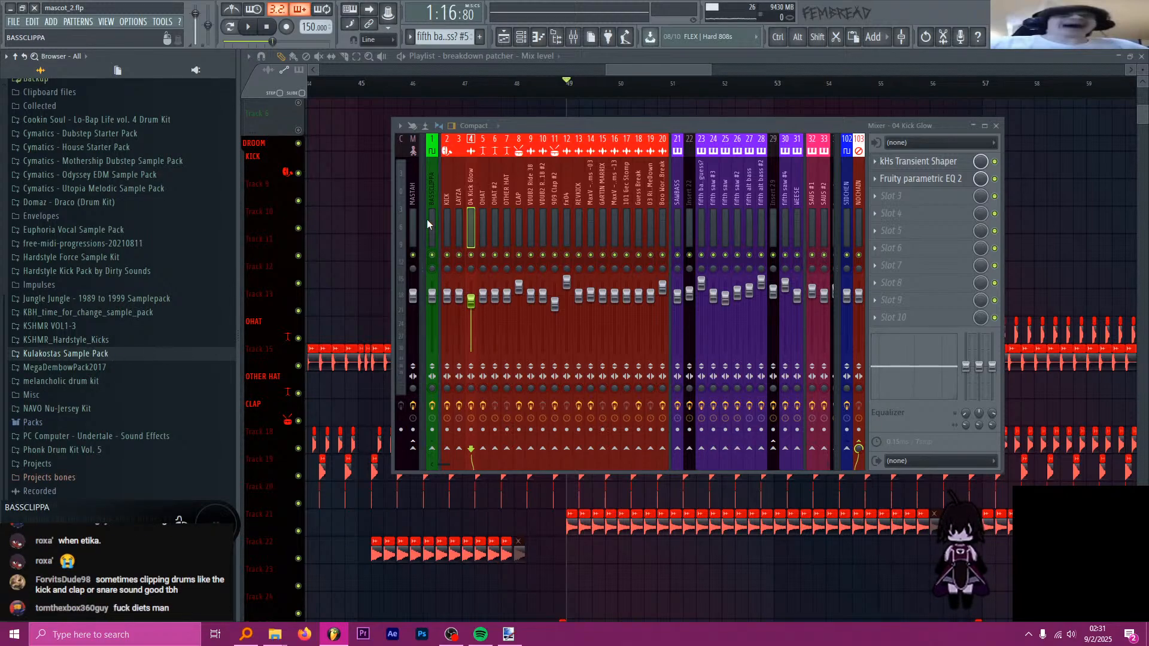
- Replay from bar 49, try routing the MaxV - 707 Drms -03 mixer track to NOCHAIN, and listen again
key(space)
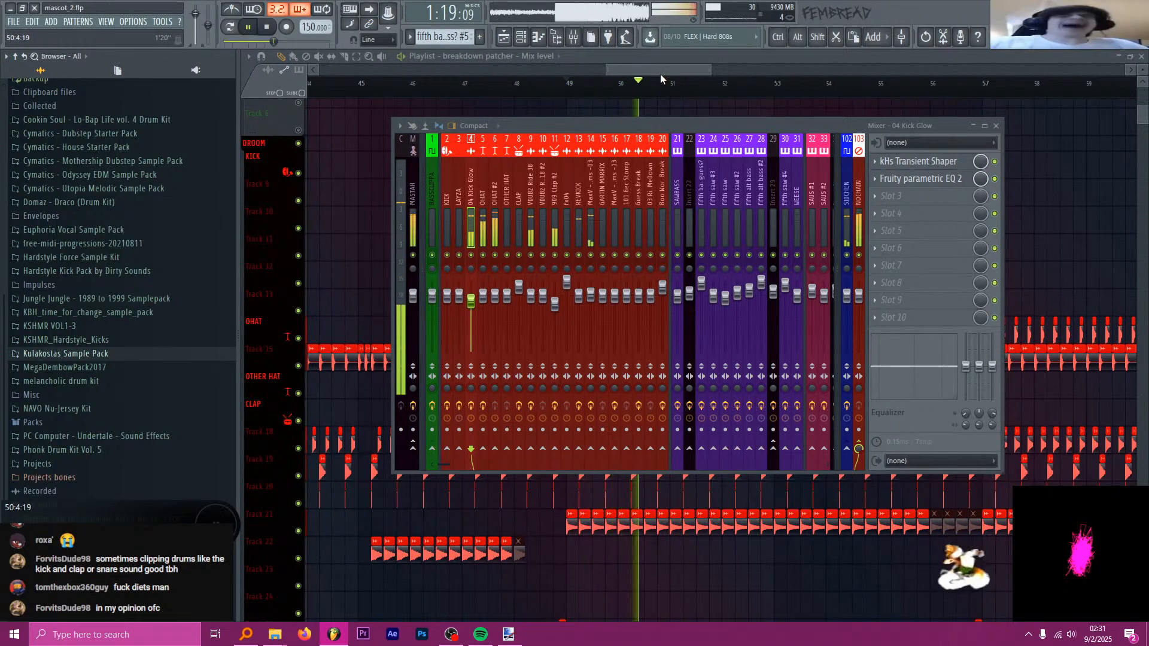
key(space)
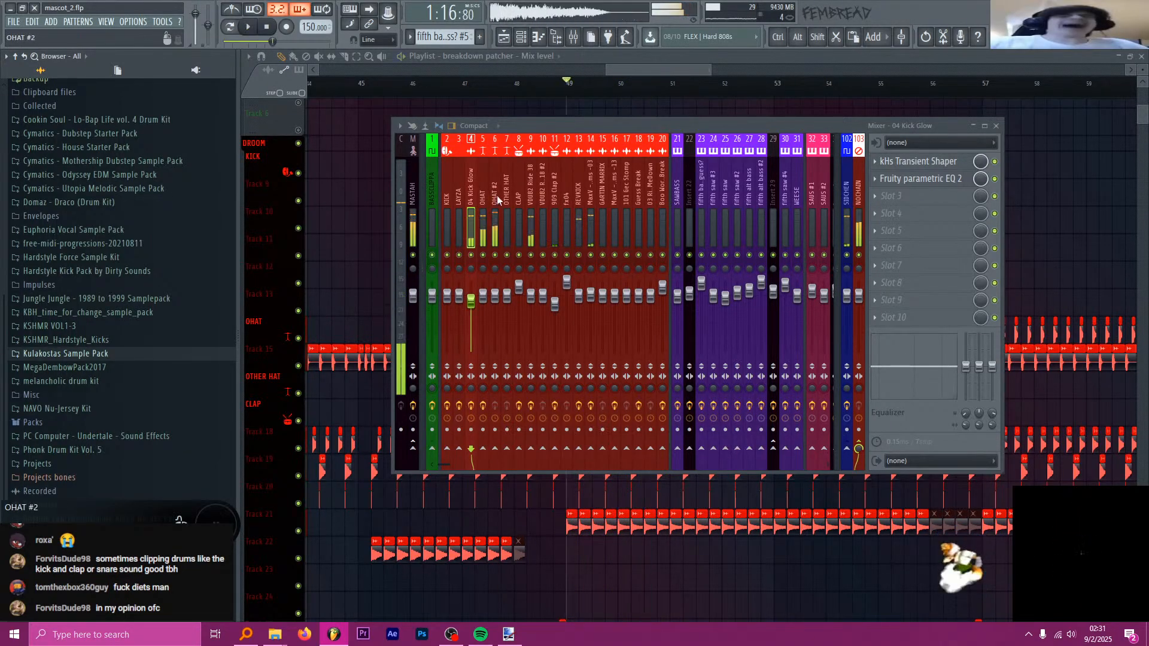
click(590, 206)
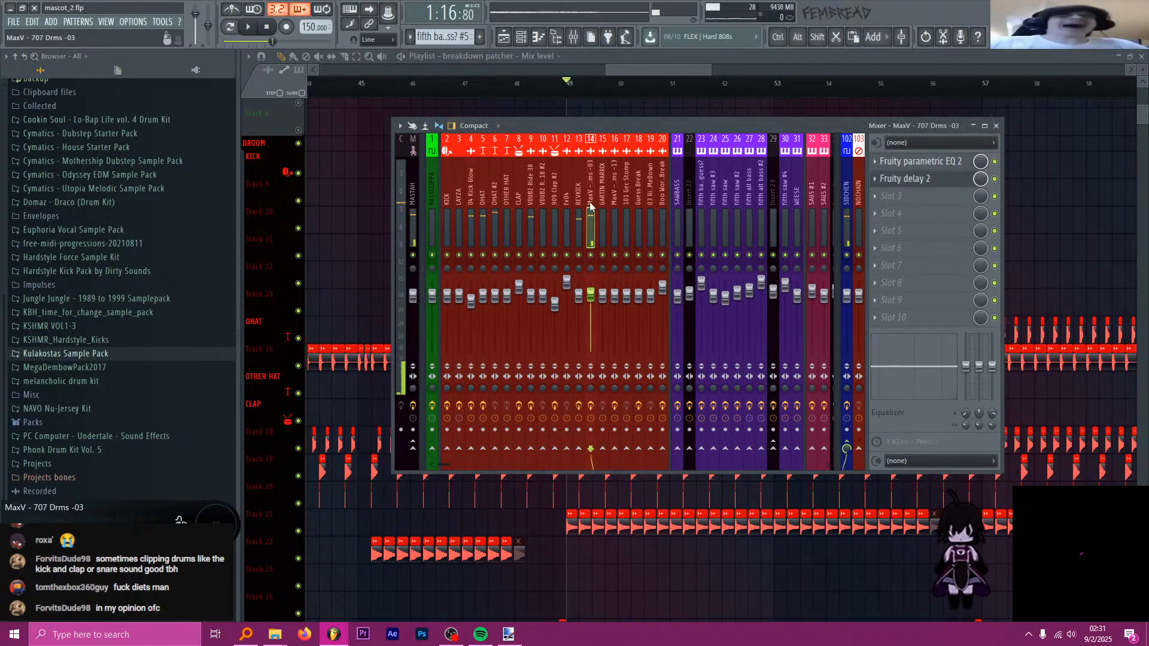
click(862, 450)
key(space)
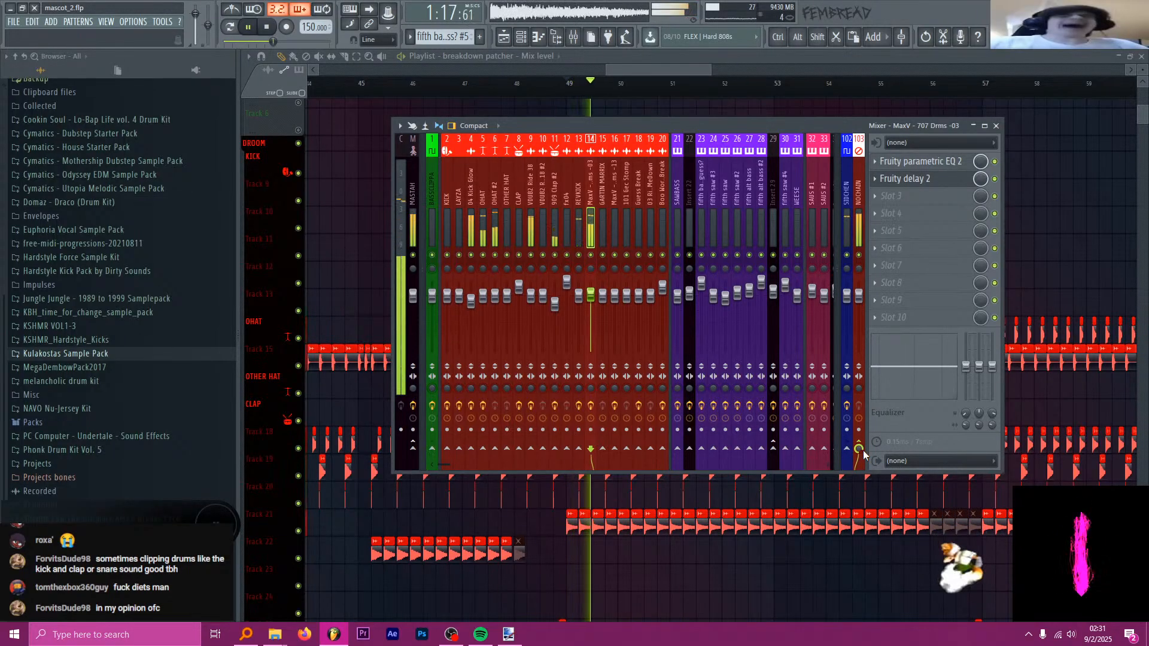
key(space)
- Close the mixer and briefly play the playlist from bar 48, just before the drums re-enter
key(F9)
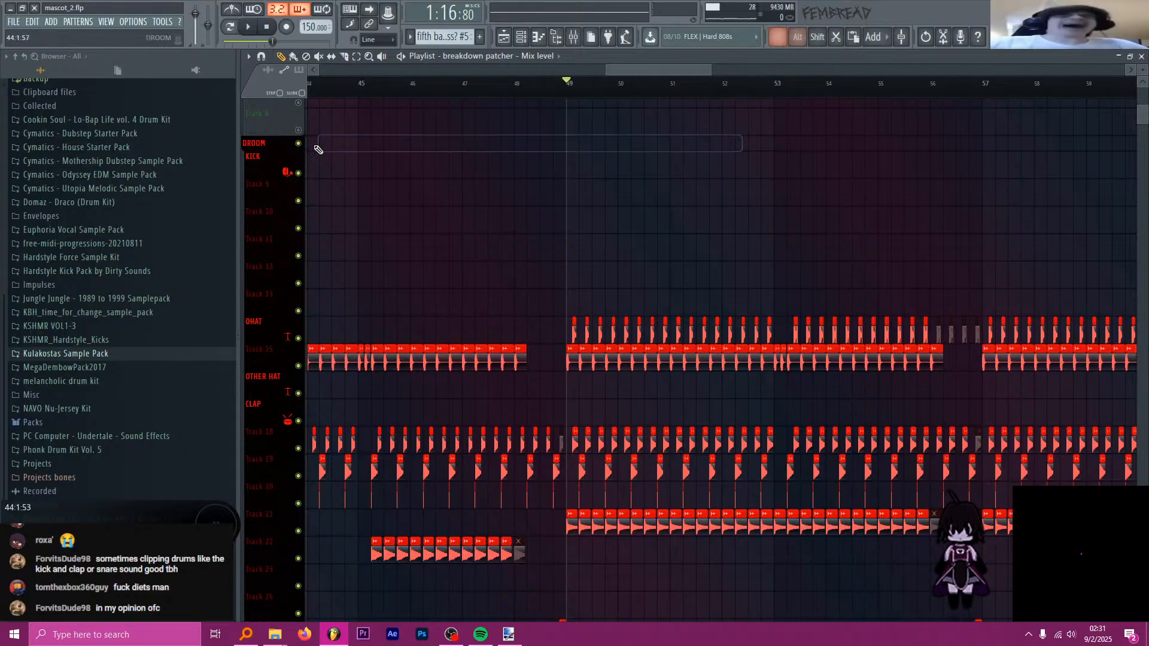
key(ctrl+alt+z)
scroll(453, 129, down, 3)
drag(411, 90, 494, 88)
key(space)
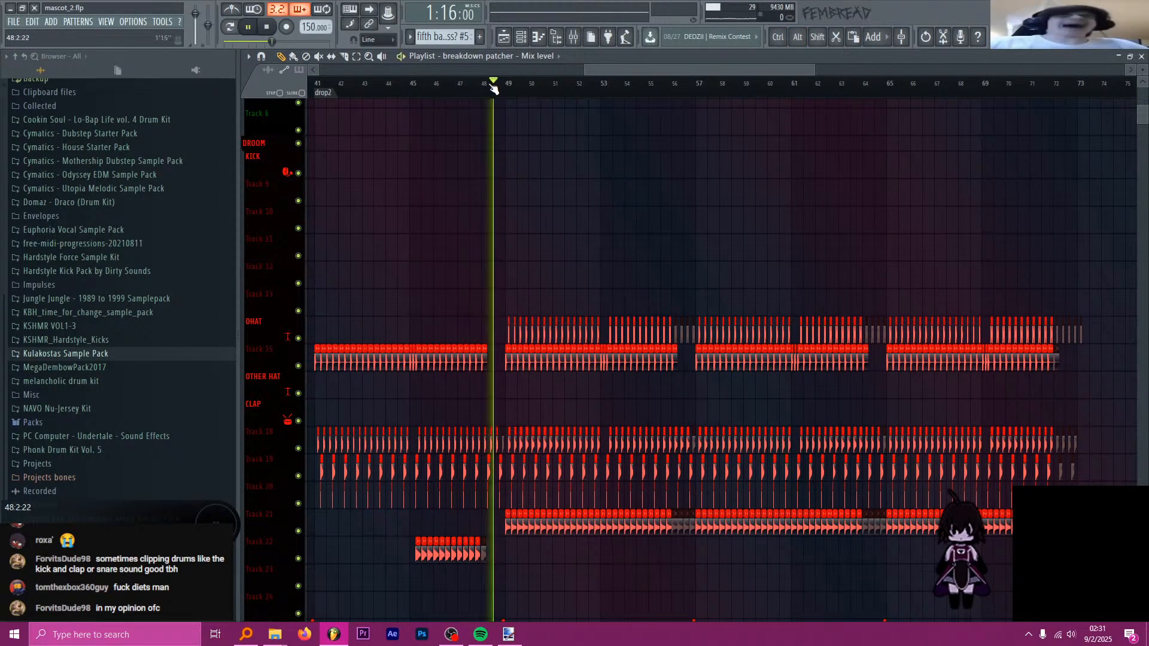
scroll(524, 181, up, 3)
key(space)
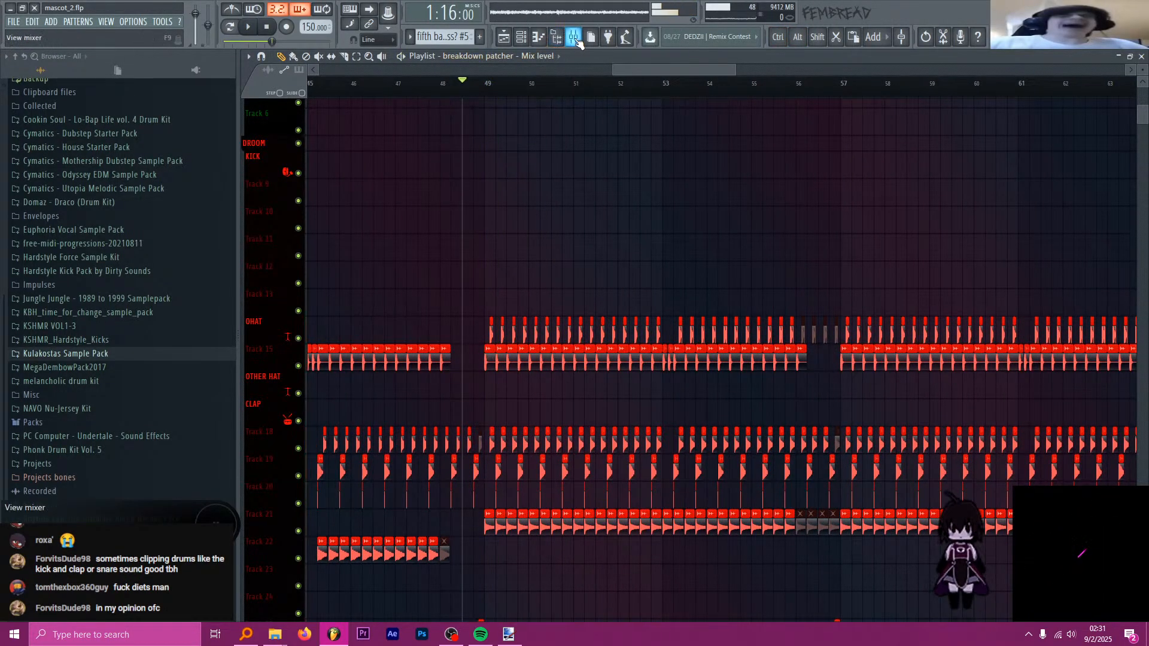
- Route the MaxV - 707 Drms -03 mixer track back to SIDCHEN, listen to the drop, and close the mixer
click(576, 39)
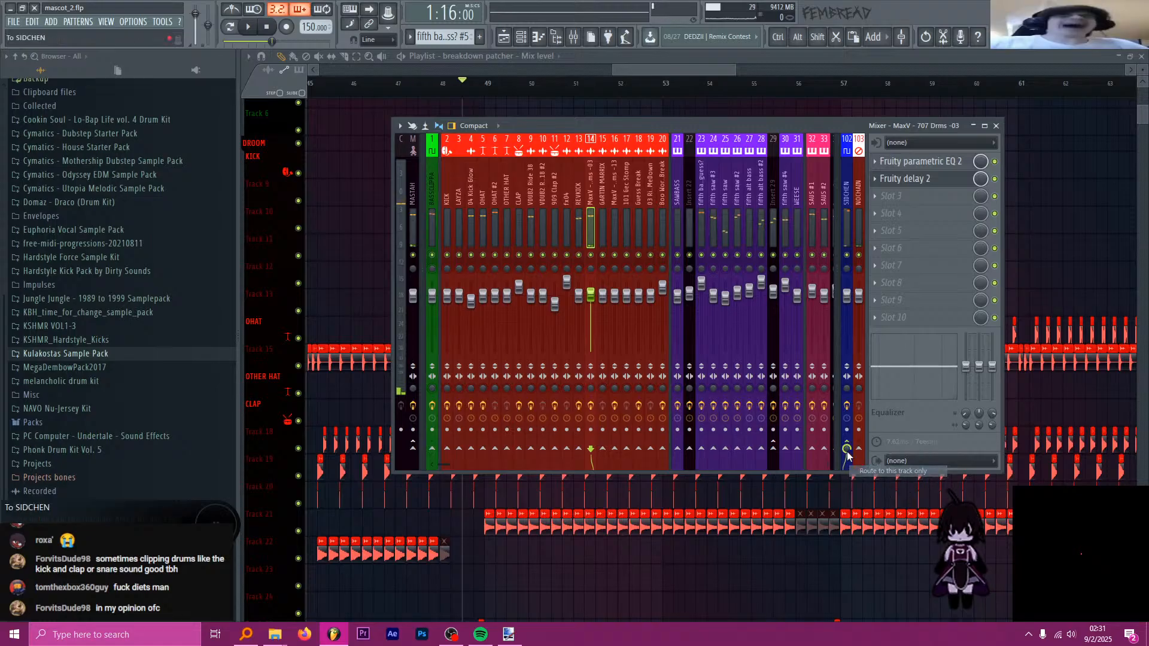
key(space)
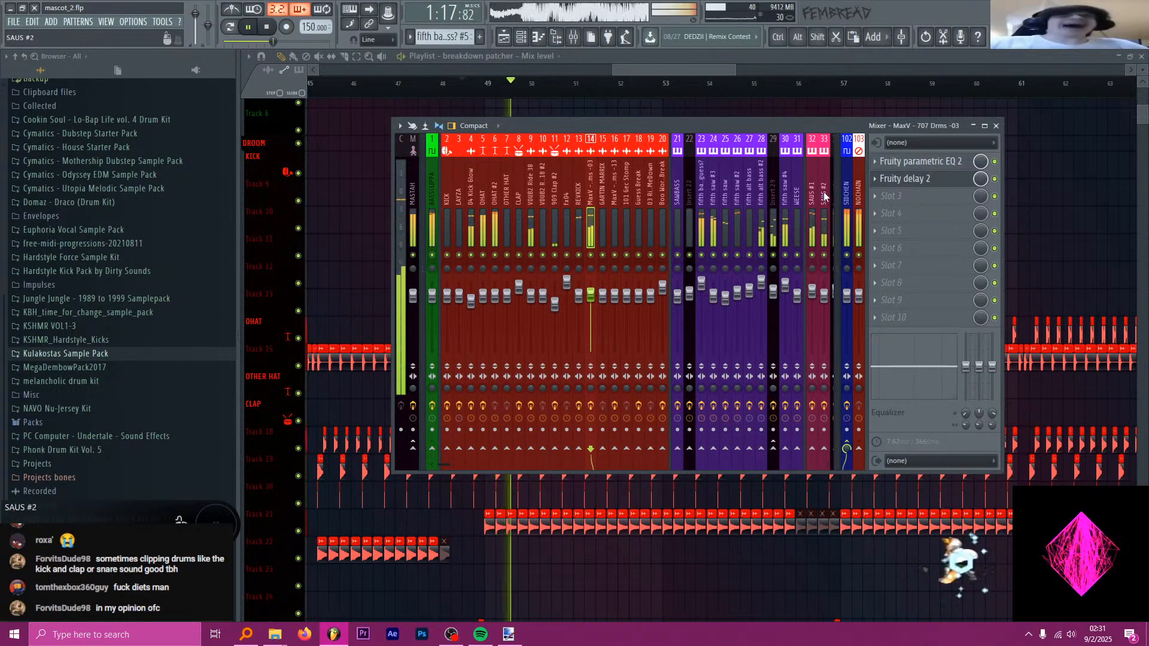
key(F9)
key(space)
- Move the playhead to bar 104 and examine the drum and bass clips leading up to bar 105
scroll(596, 222, down, 5)
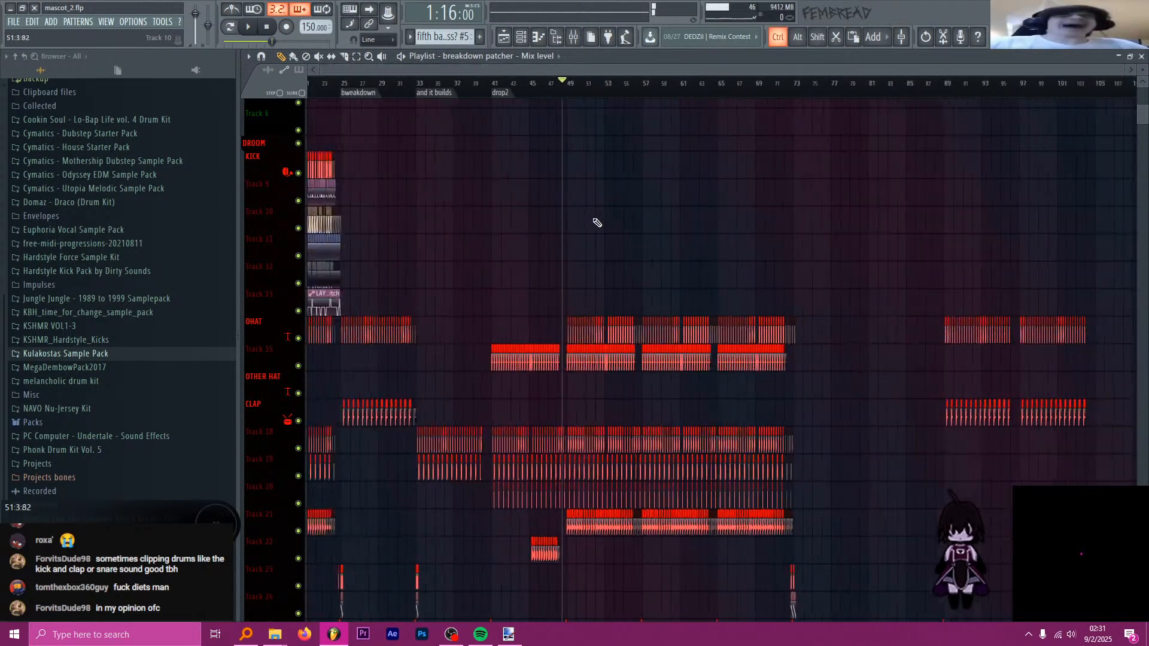
scroll(596, 223, down, 1)
drag(944, 89, 1015, 97)
scroll(1081, 176, up, 3)
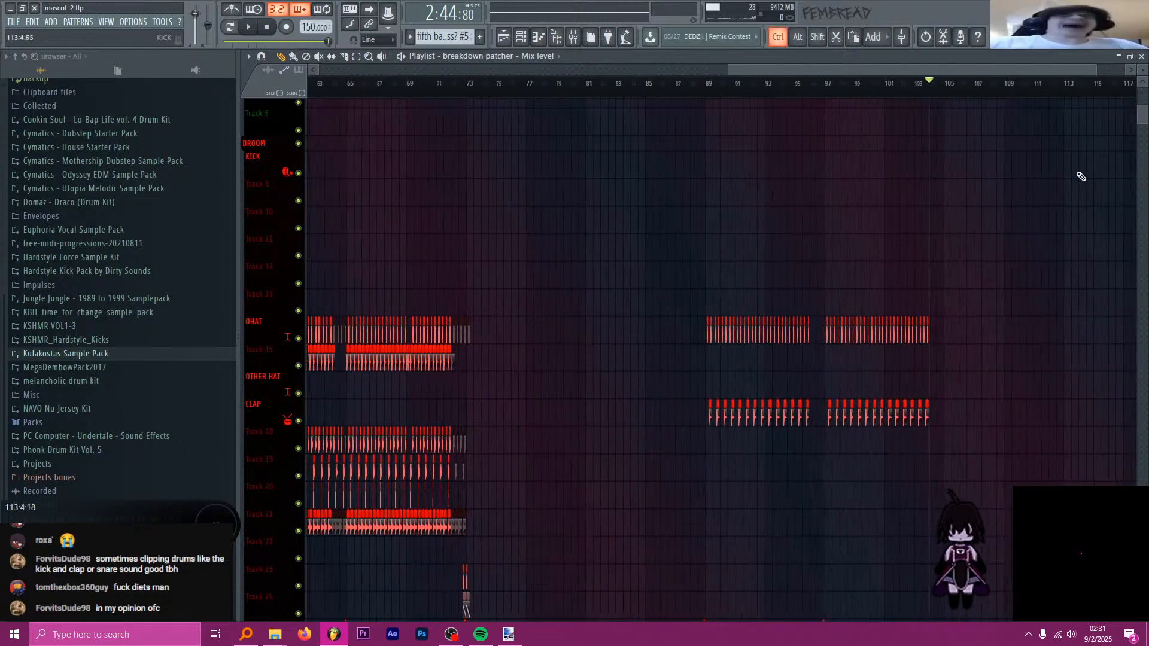
scroll(872, 275, down, 6)
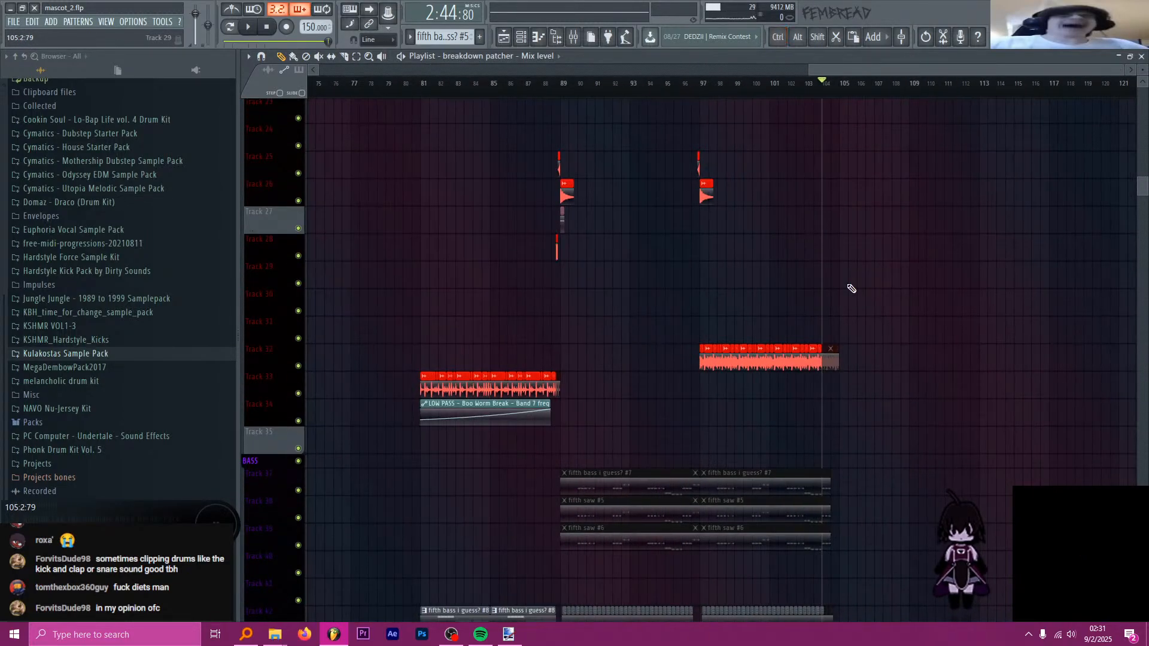
scroll(868, 296, down, 3)
ctrl+scroll(897, 287, up, 5)
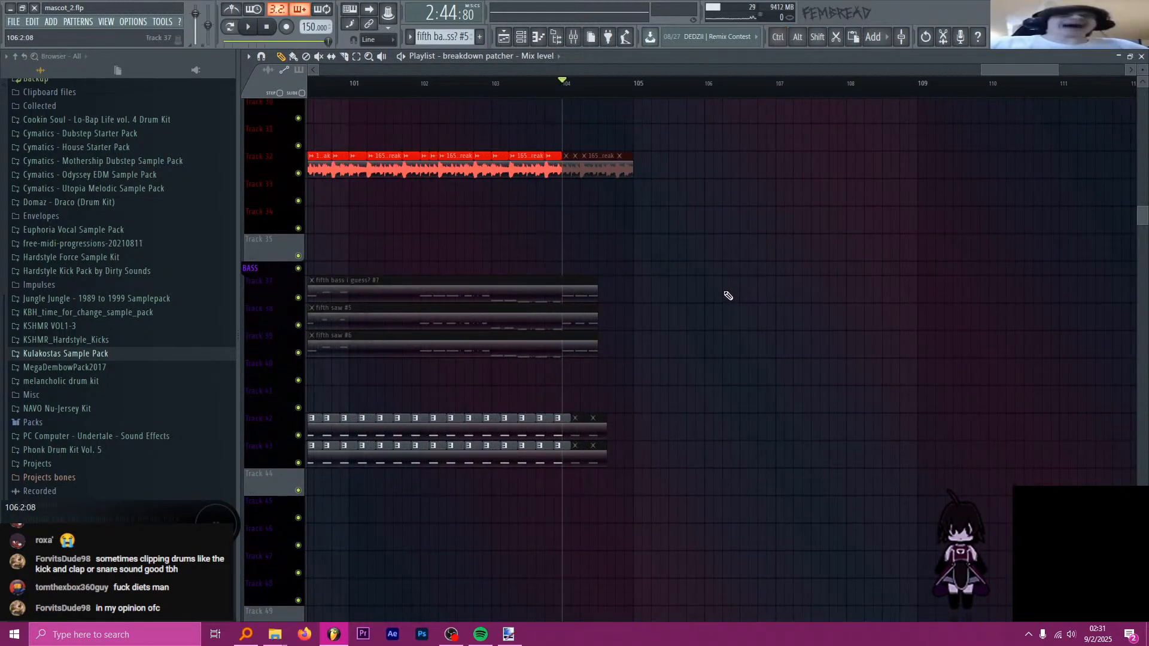
- Survey the whole arrangement from the global automation down to the vocal tracks, comparing earlier sections with the empty part after bar 105
scroll(728, 296, up, 10)
ctrl+scroll(746, 291, down, 3)
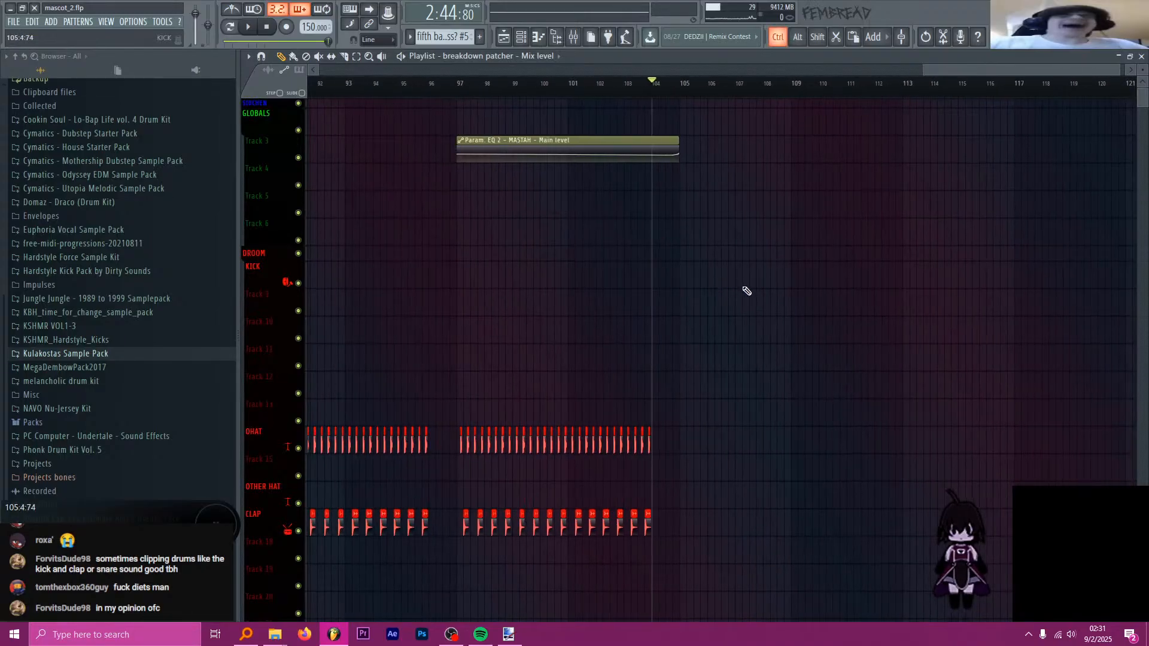
ctrl+scroll(748, 290, down, 4)
scroll(778, 246, down, 2)
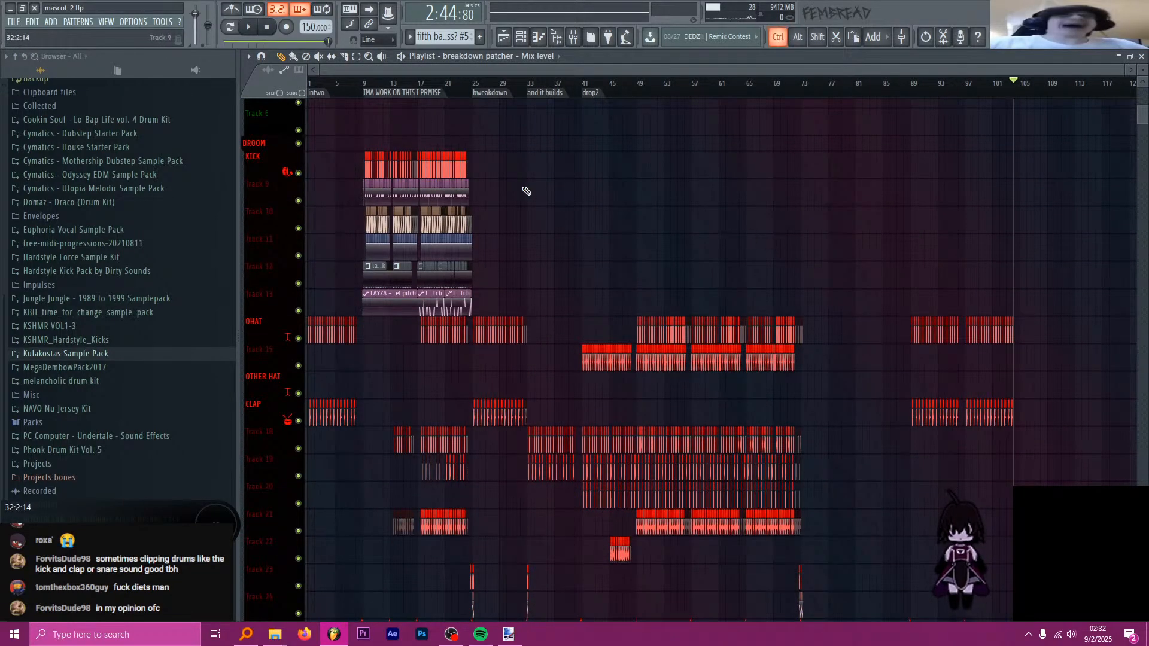
scroll(509, 235, down, 3)
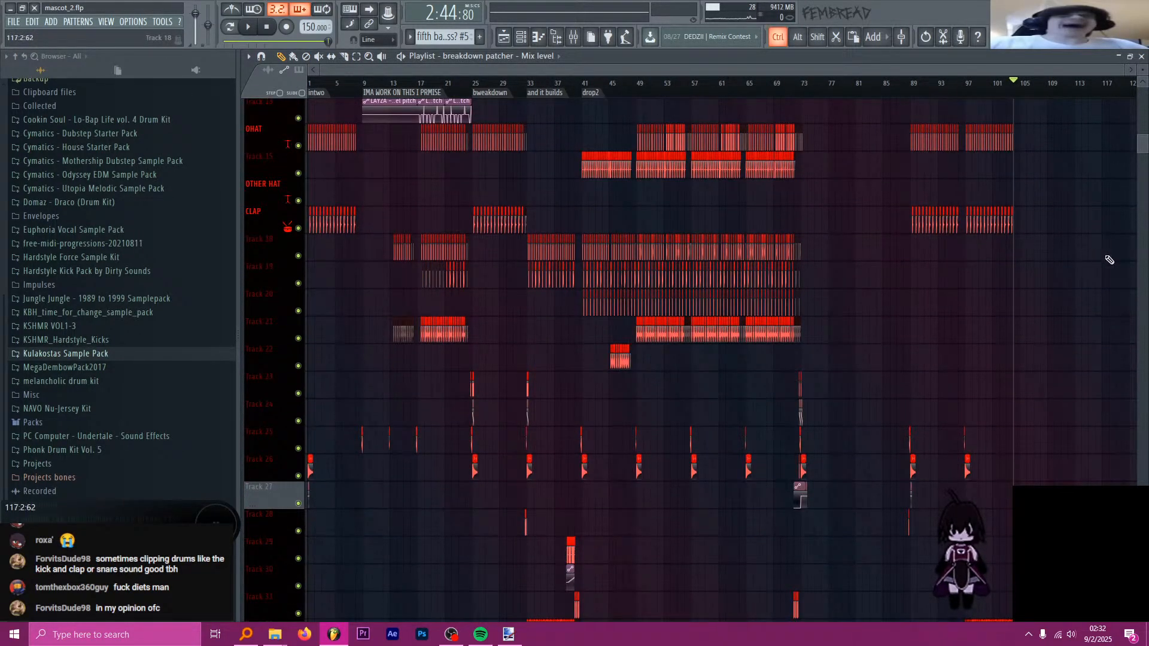
scroll(1105, 261, down, 3)
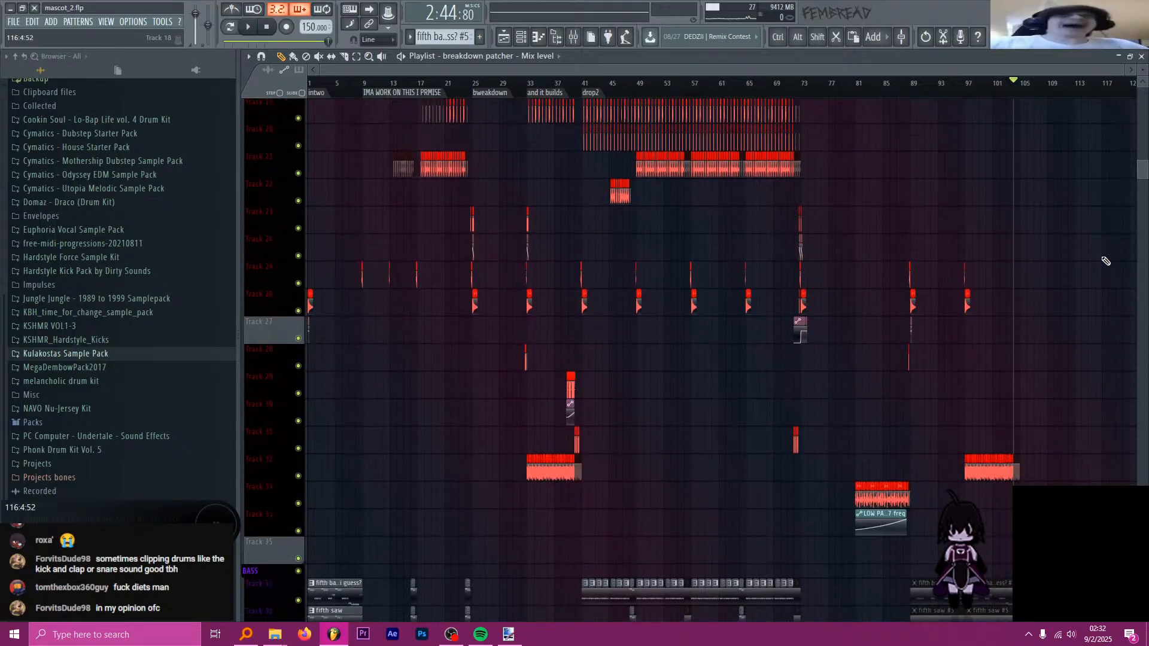
scroll(1104, 261, down, 4)
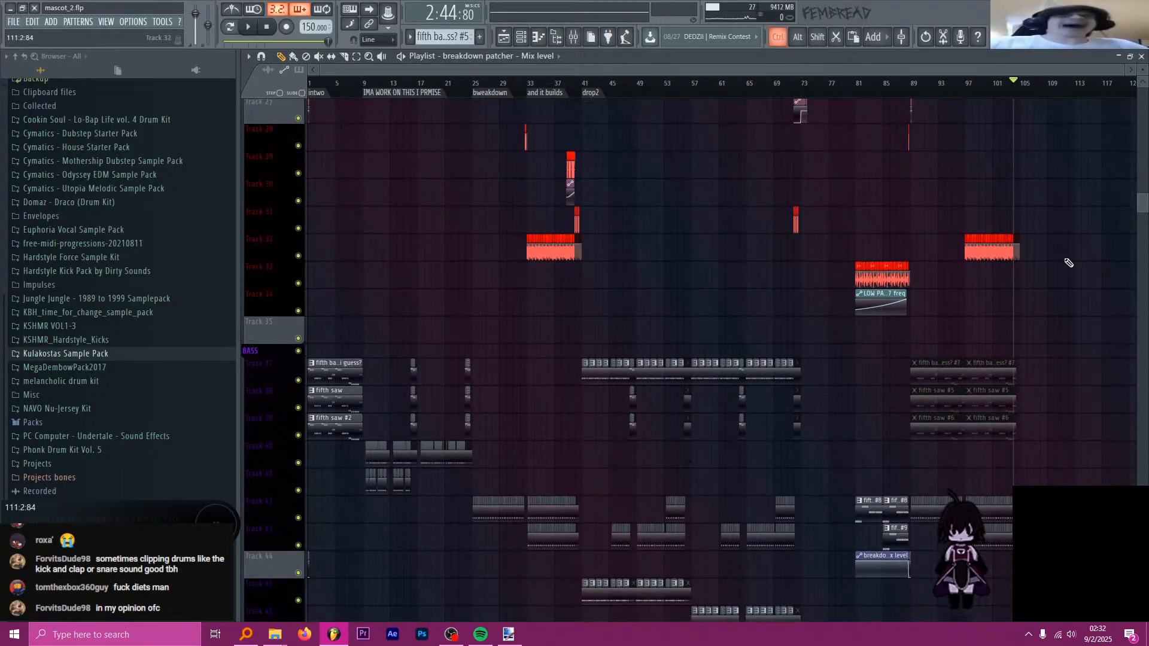
scroll(1116, 283, up, 6)
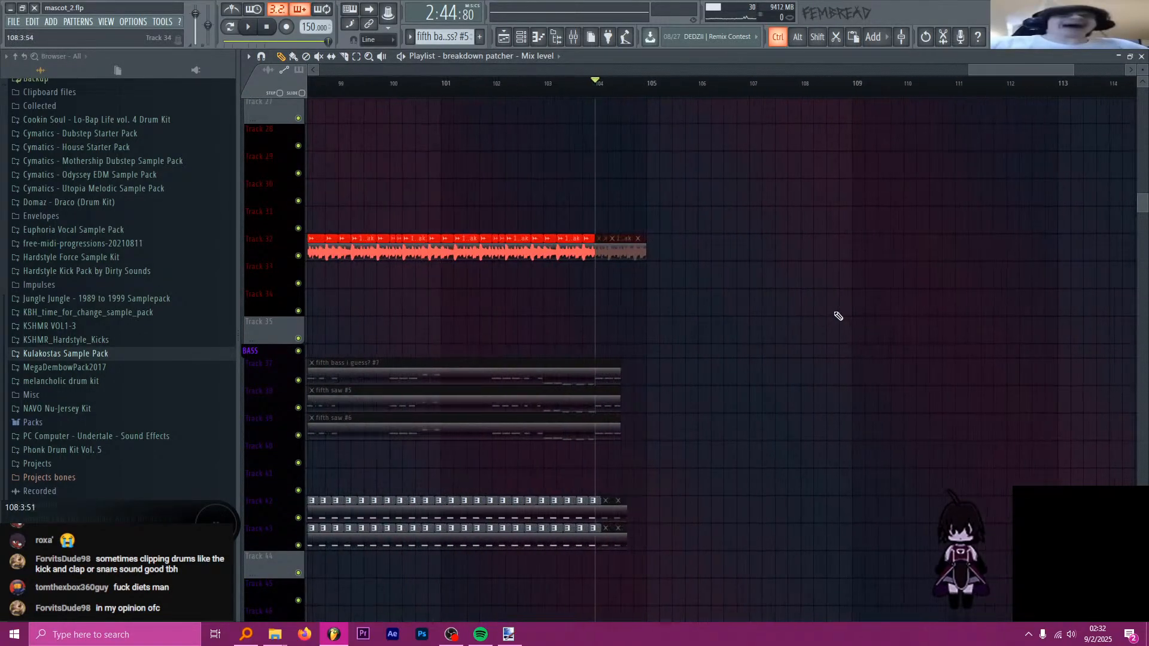
scroll(623, 347, down, 20)
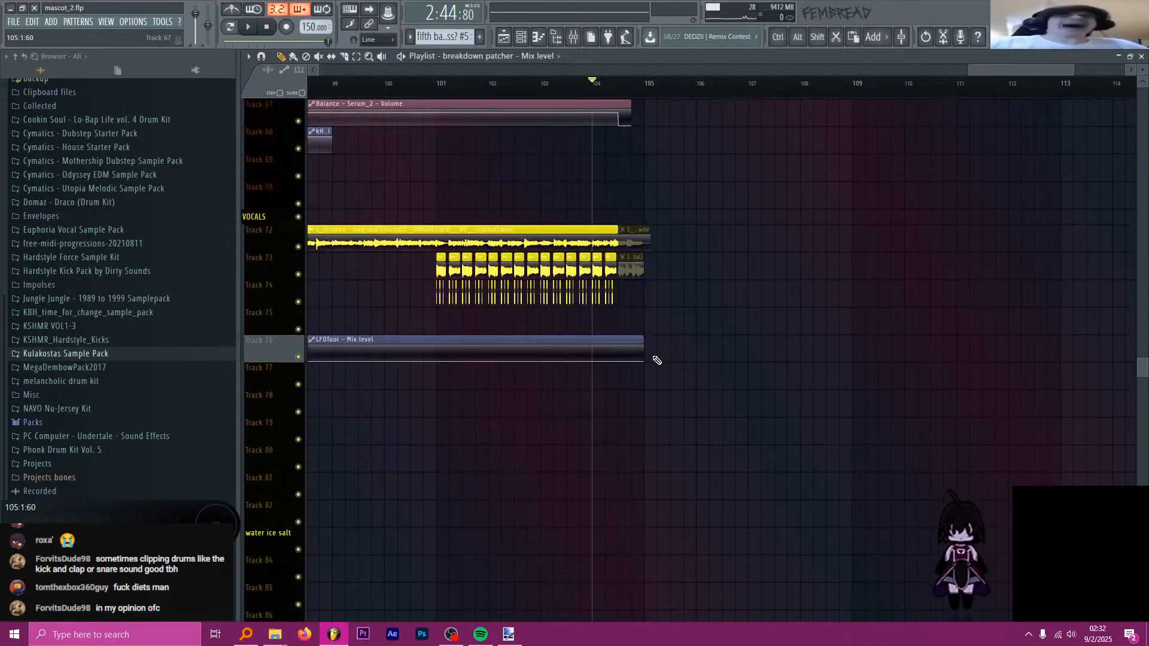
- Insert eight empty playlist tracks between the drum tracks and the BASS track
scroll(657, 360, down, 10)
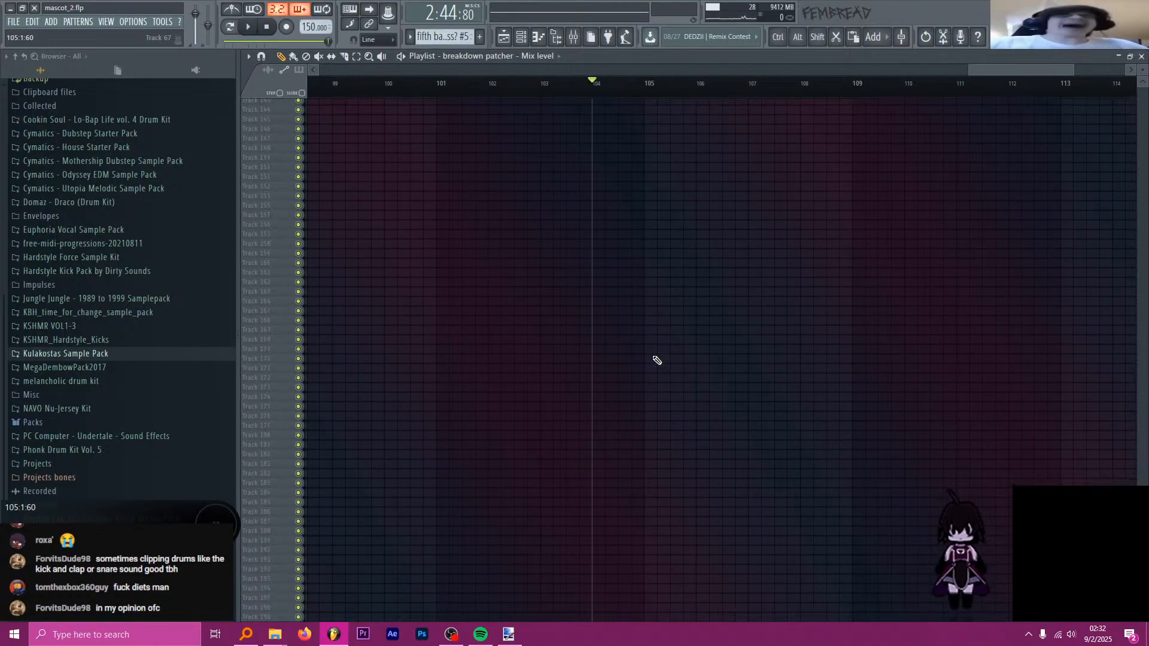
scroll(656, 360, up, 12)
scroll(656, 361, up, 17)
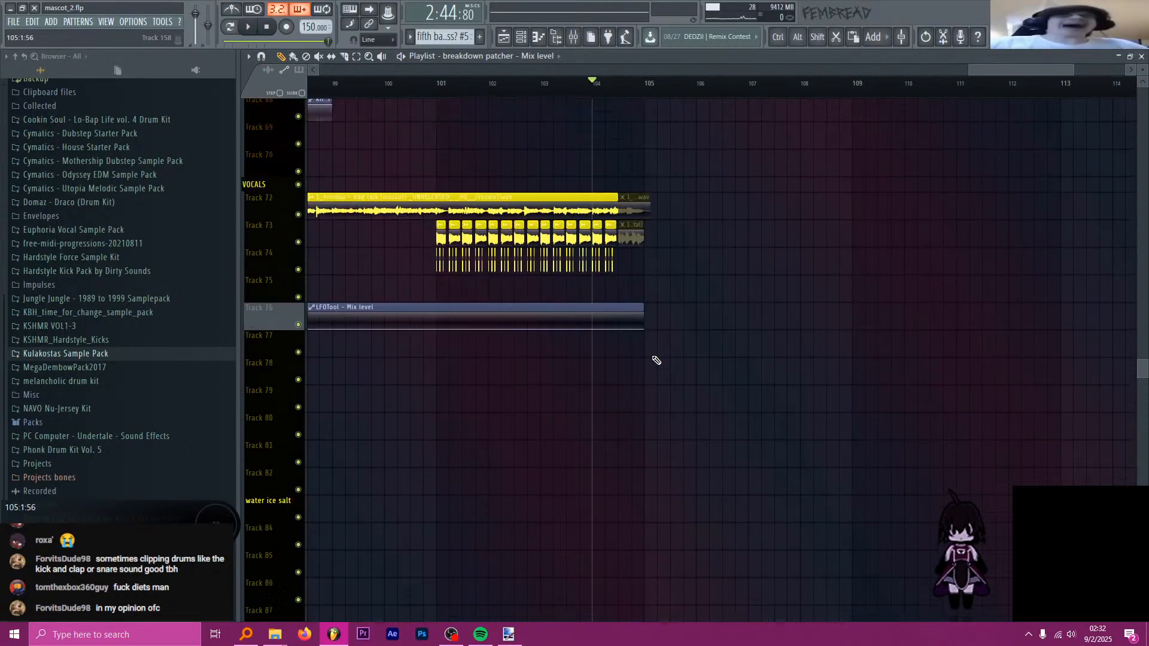
scroll(655, 358, up, 6)
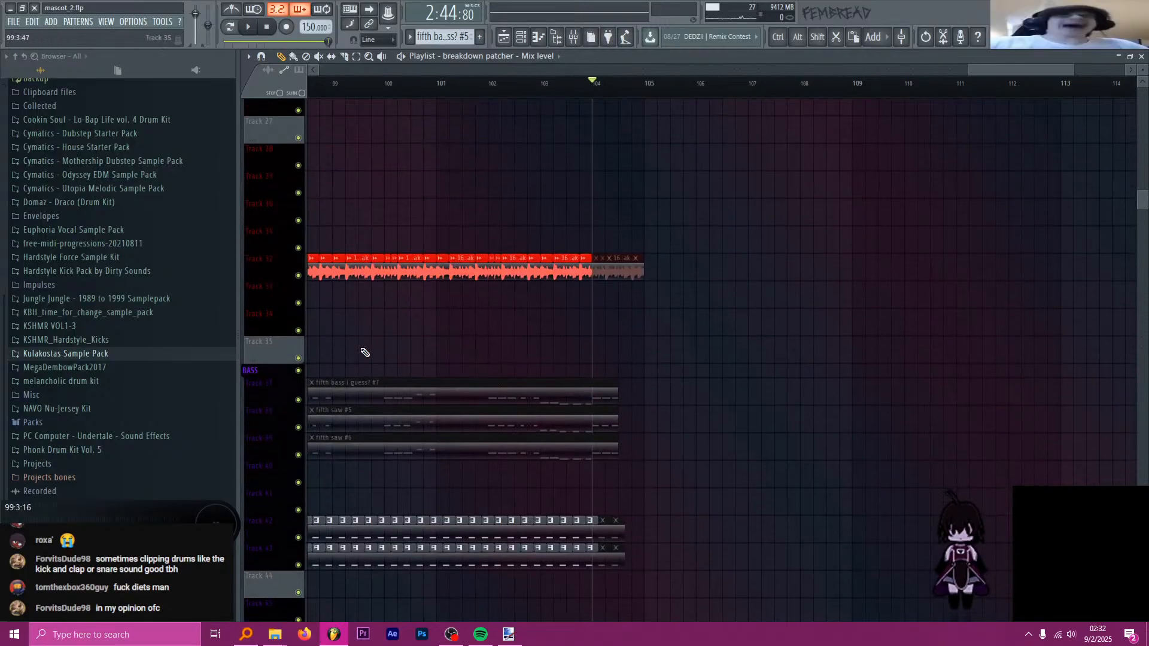
key(shift)
right_click(274, 375)
key(i)
right_click(274, 376)
key(i)
right_click(274, 376)
key(i)
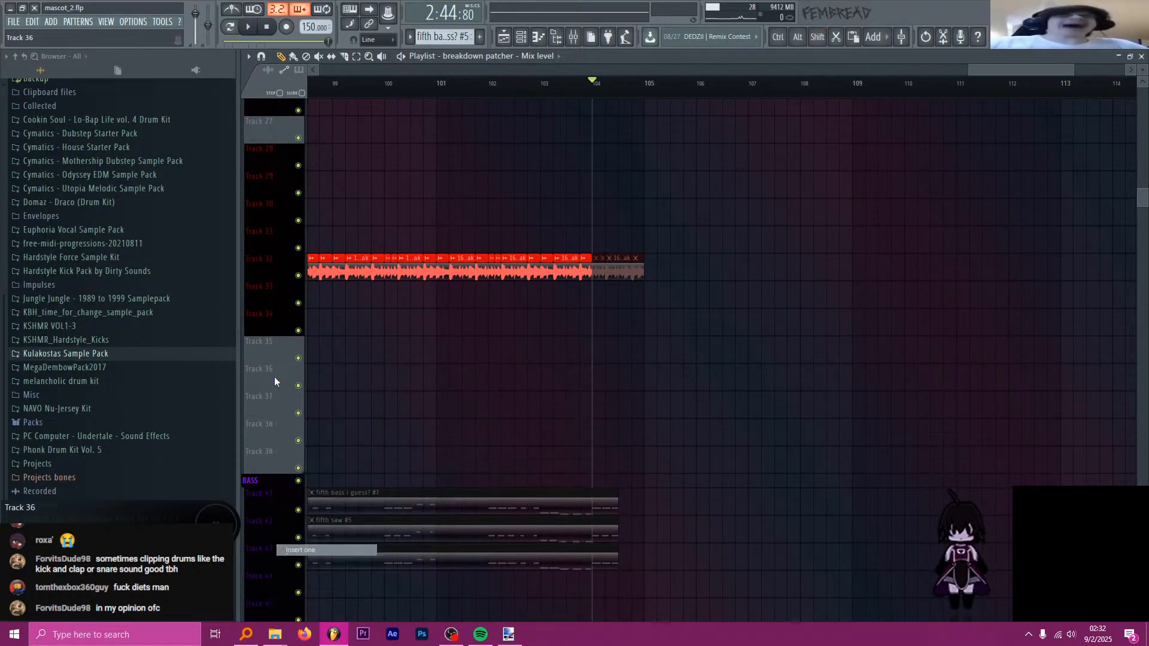
right_click(274, 376)
key(i)
key(i)
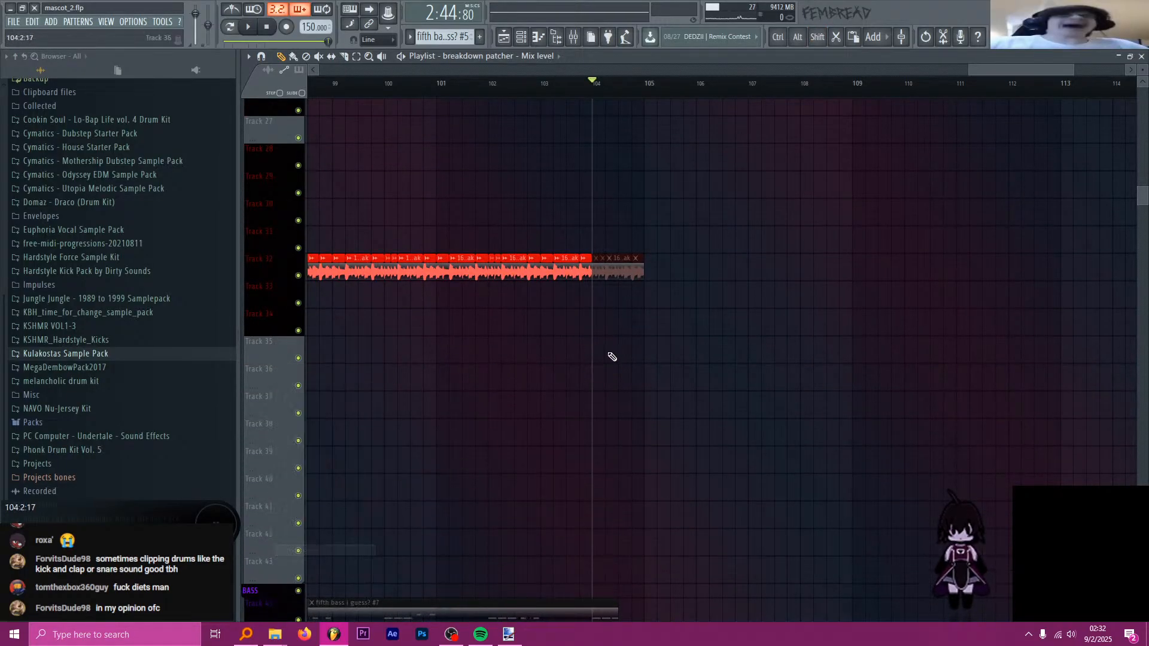
- Move the playhead to the start of bar 105, where the muted 165 Punched Break clips end
scroll(650, 373, down, 2)
scroll(671, 375, down, 4)
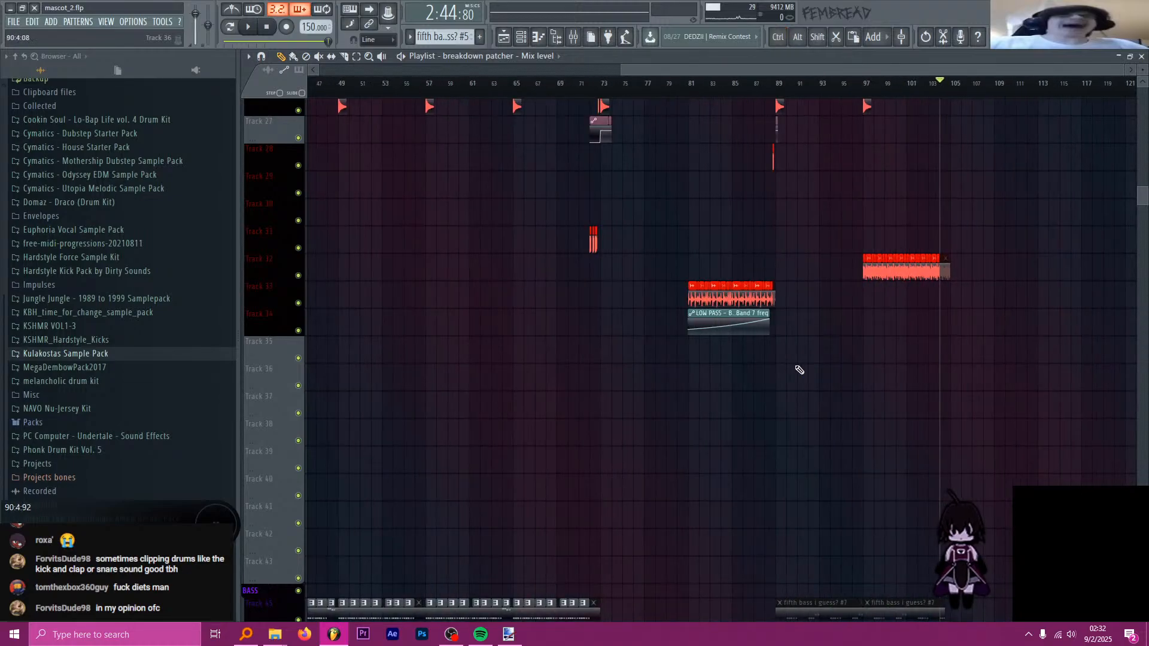
scroll(981, 353, up, 6)
scroll(835, 350, up, 4)
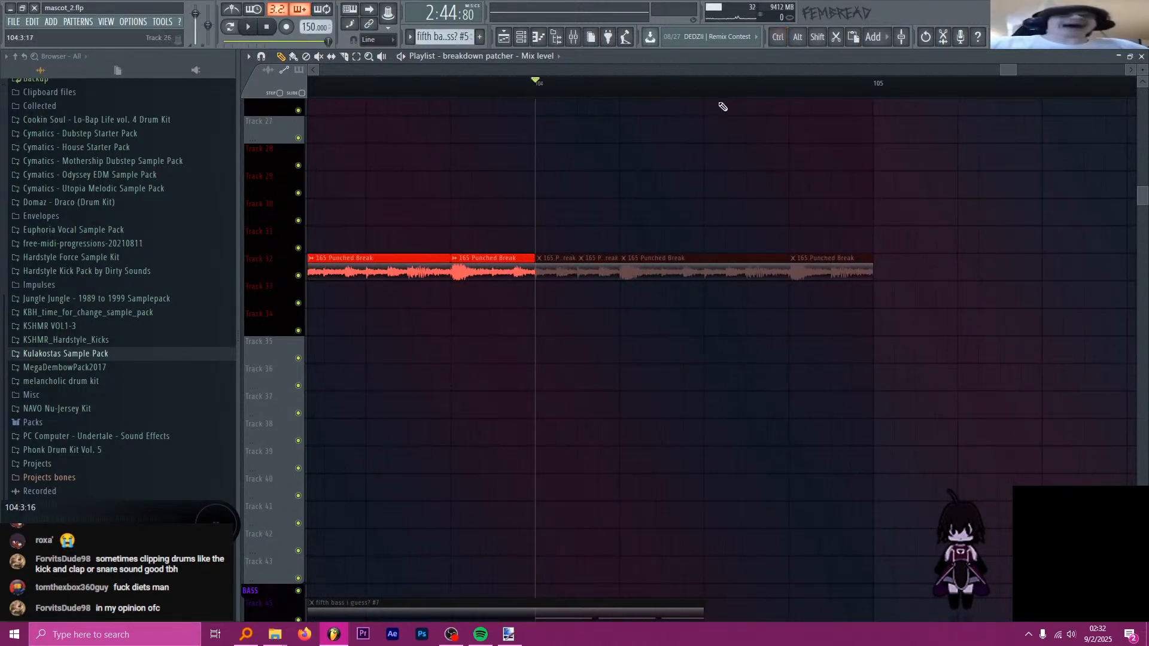
click(705, 84)
scroll(652, 208, down, 2)
scroll(664, 207, up, 4)
click(556, 88)
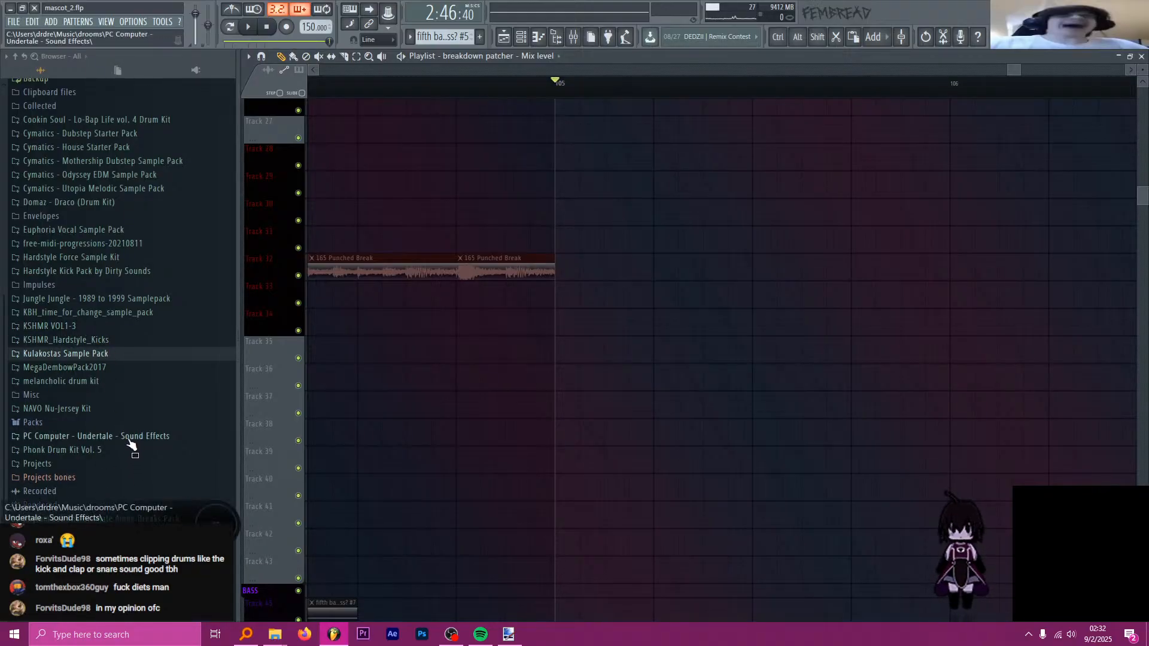
- Open the Kicks folder of the NAVO Nu-Jersey Kit and show the DRUMS group in the channel rack
click(123, 409)
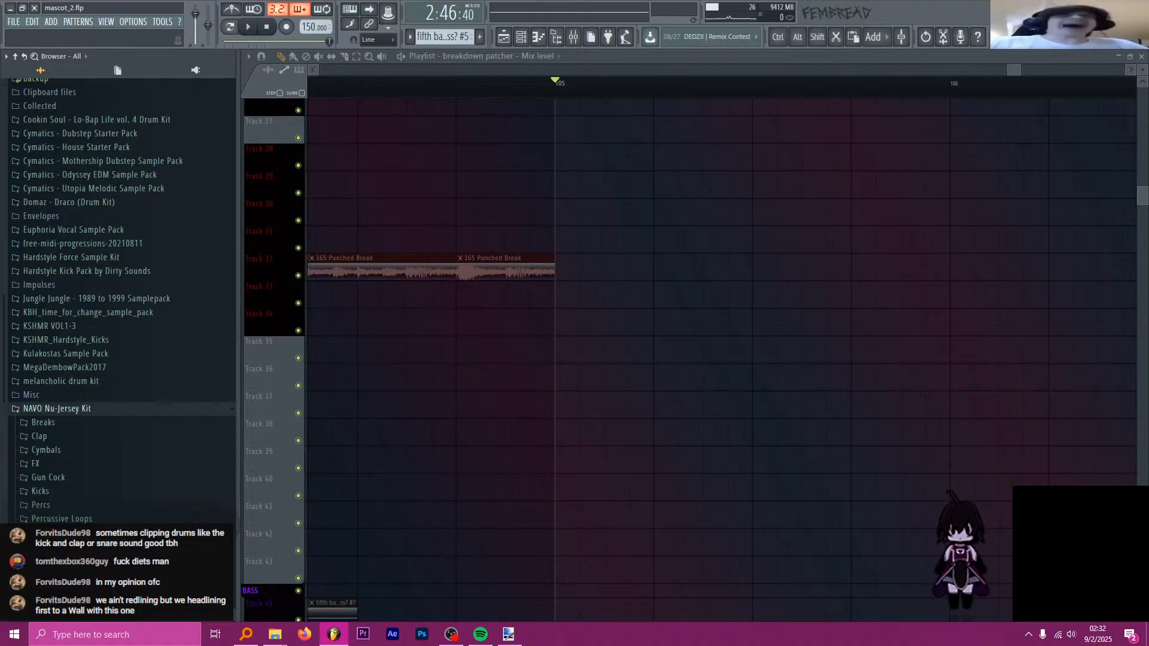
click(73, 491)
click(521, 38)
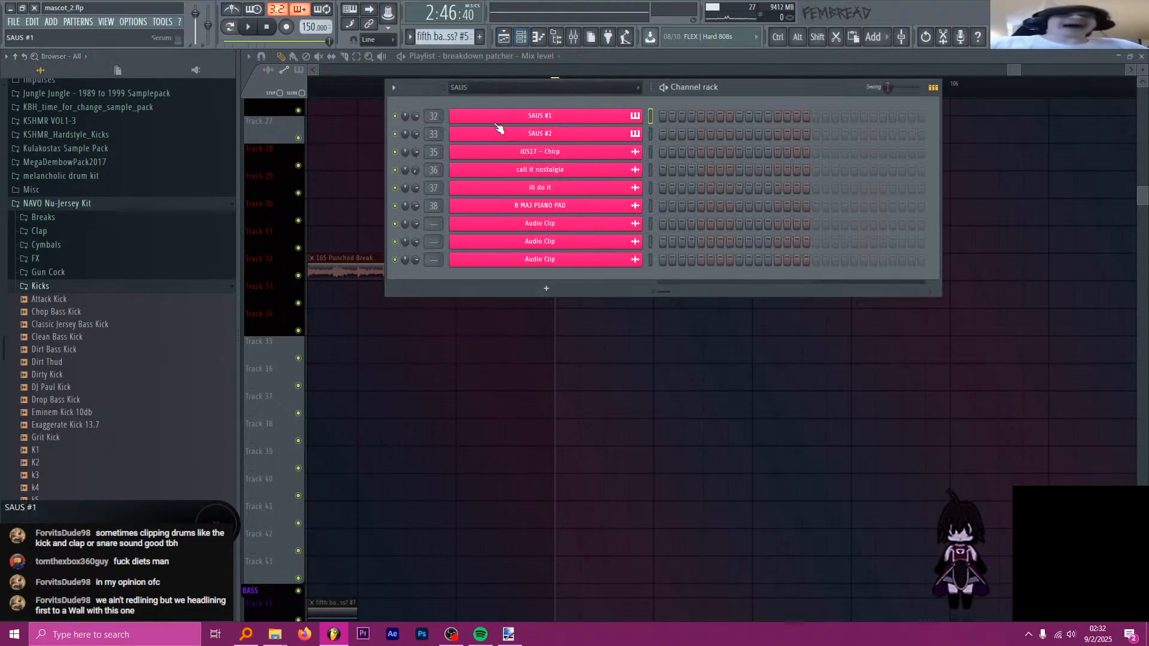
click(490, 87)
click(493, 146)
scroll(586, 287, down, 1)
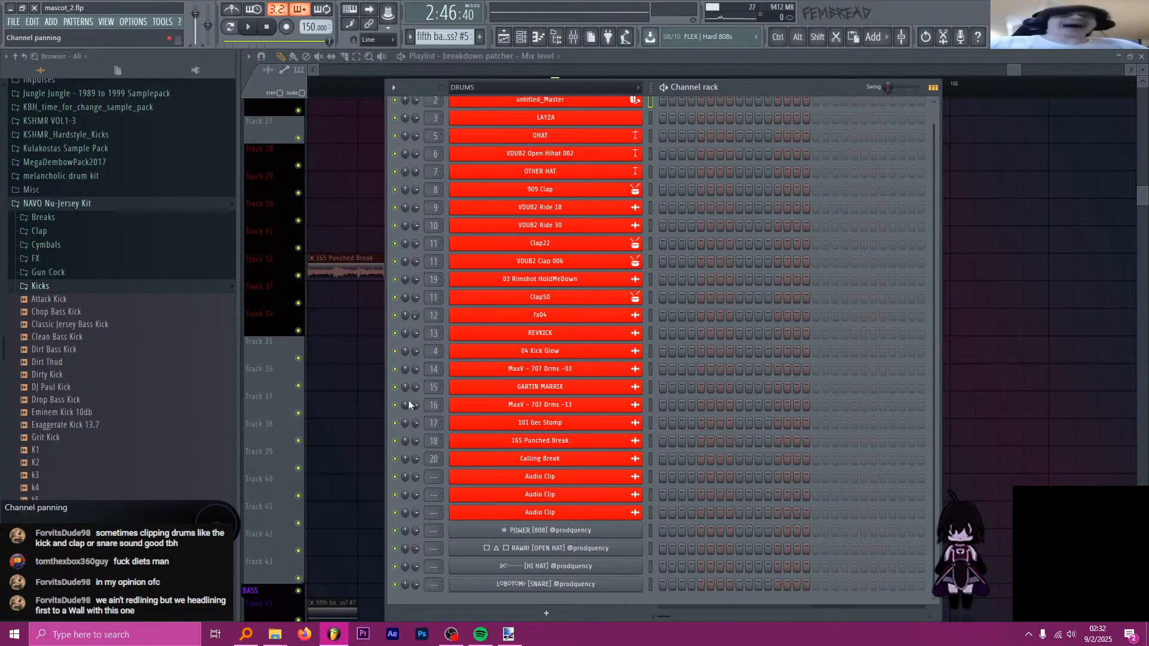
- Audition the kicks, load Eminem Kick 10db into the first empty drum Audio Clip channel, and set its fade-out to 47%
click(83, 377)
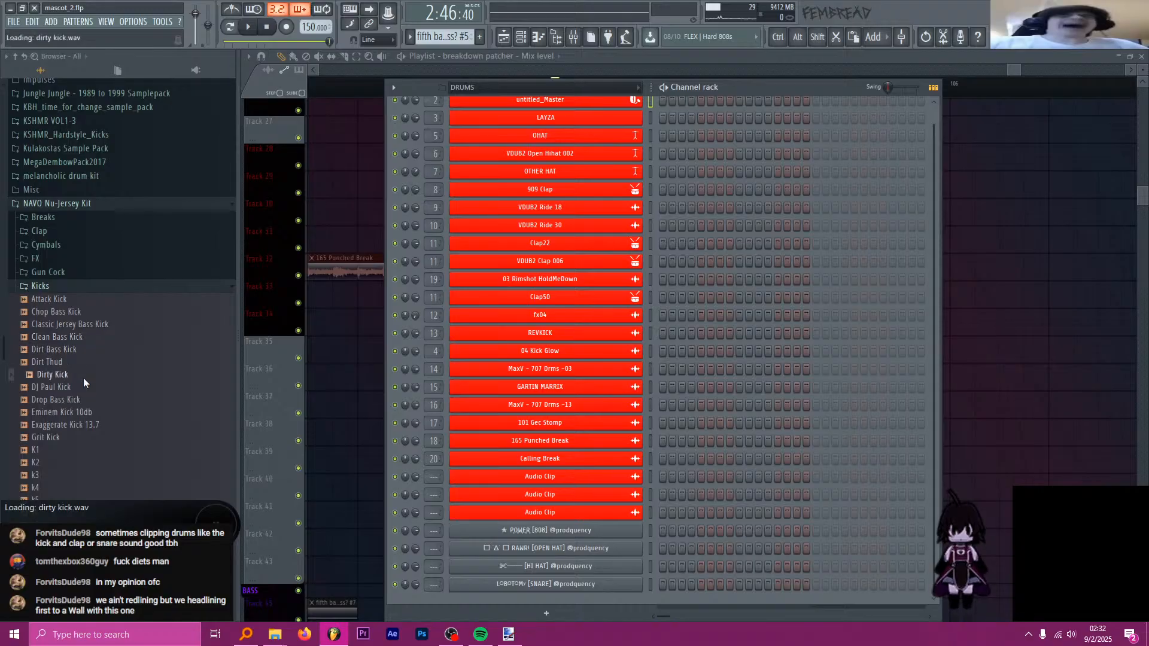
click(88, 399)
click(91, 414)
scroll(90, 407, down, 2)
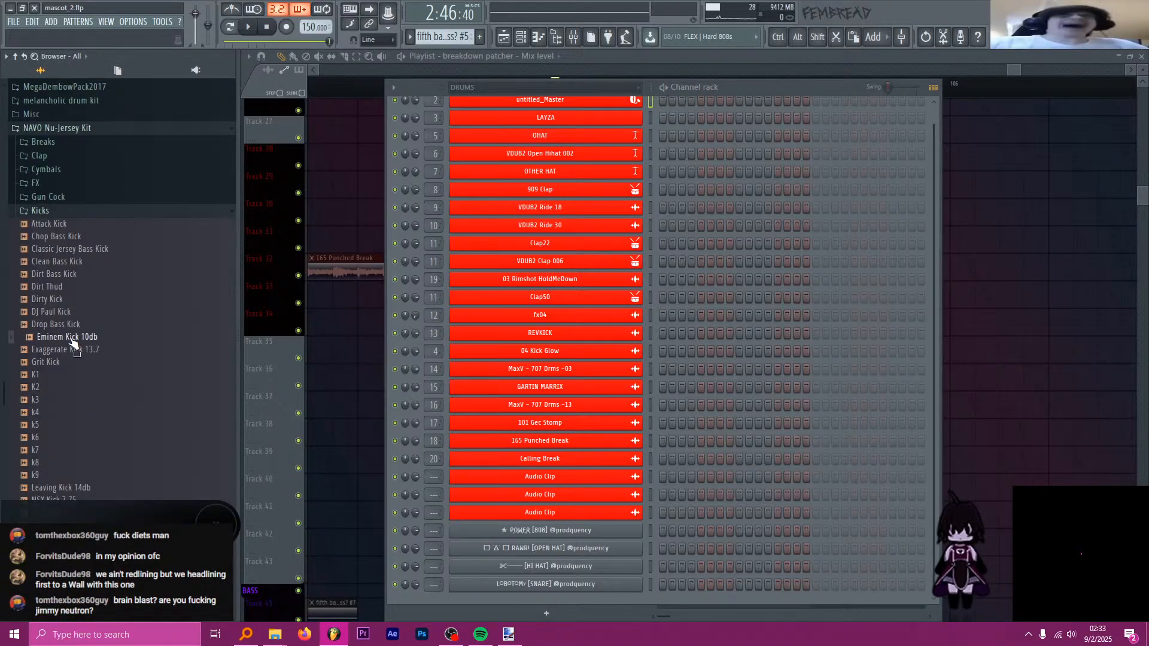
drag(72, 343, 540, 480)
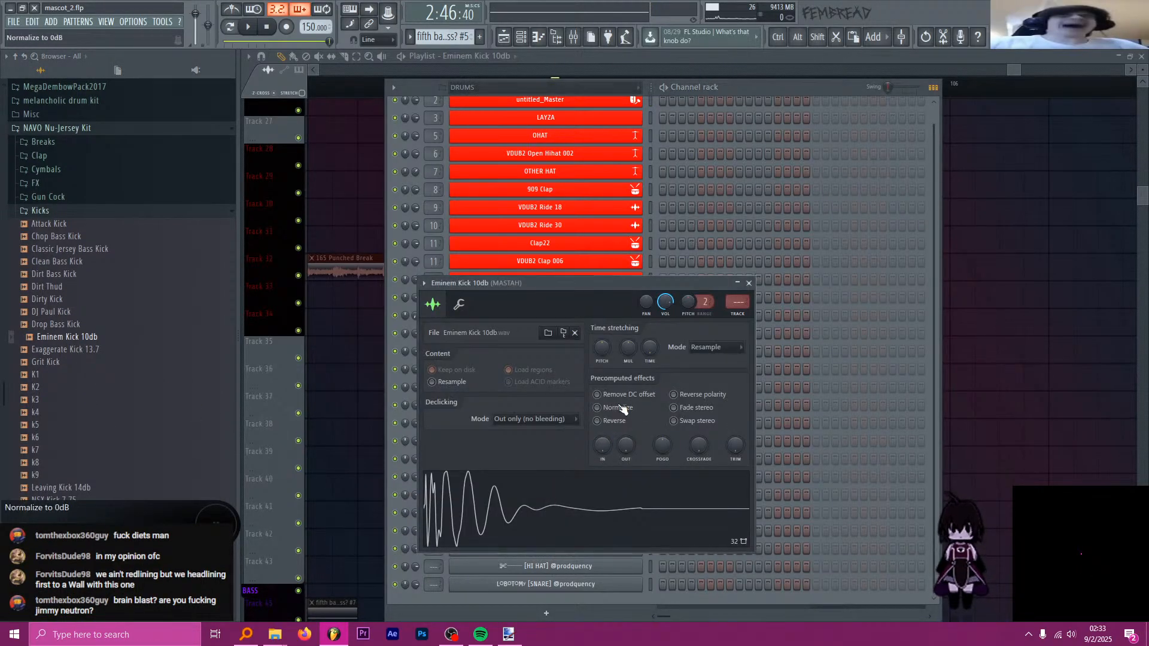
drag(626, 444, 626, 428)
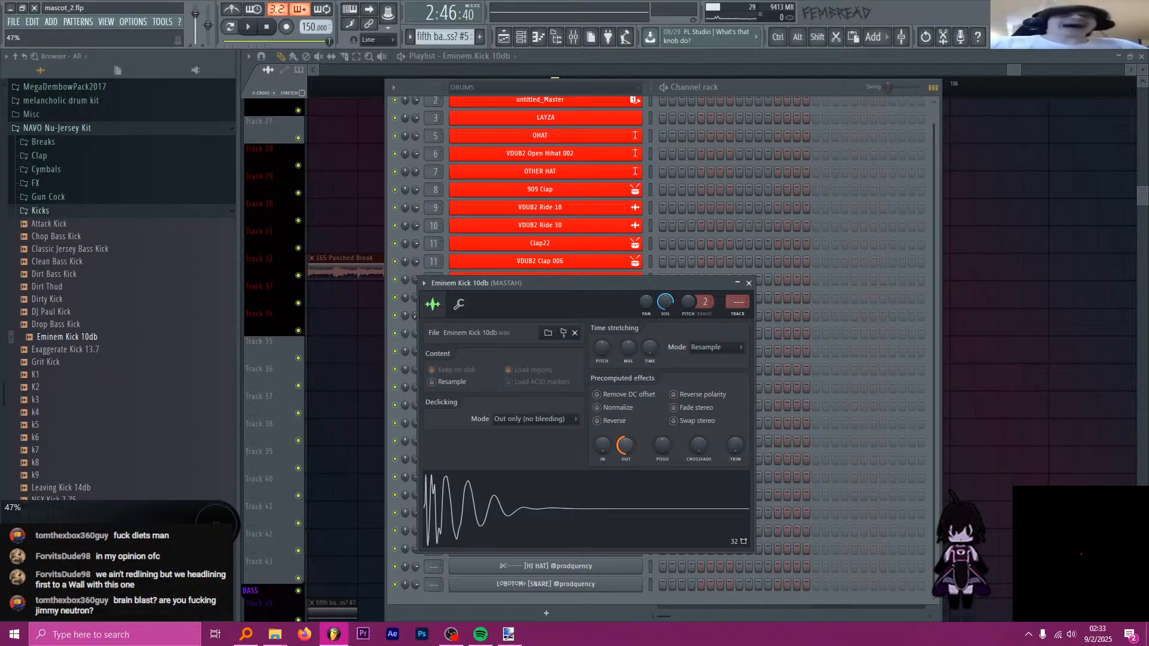
click(749, 282)
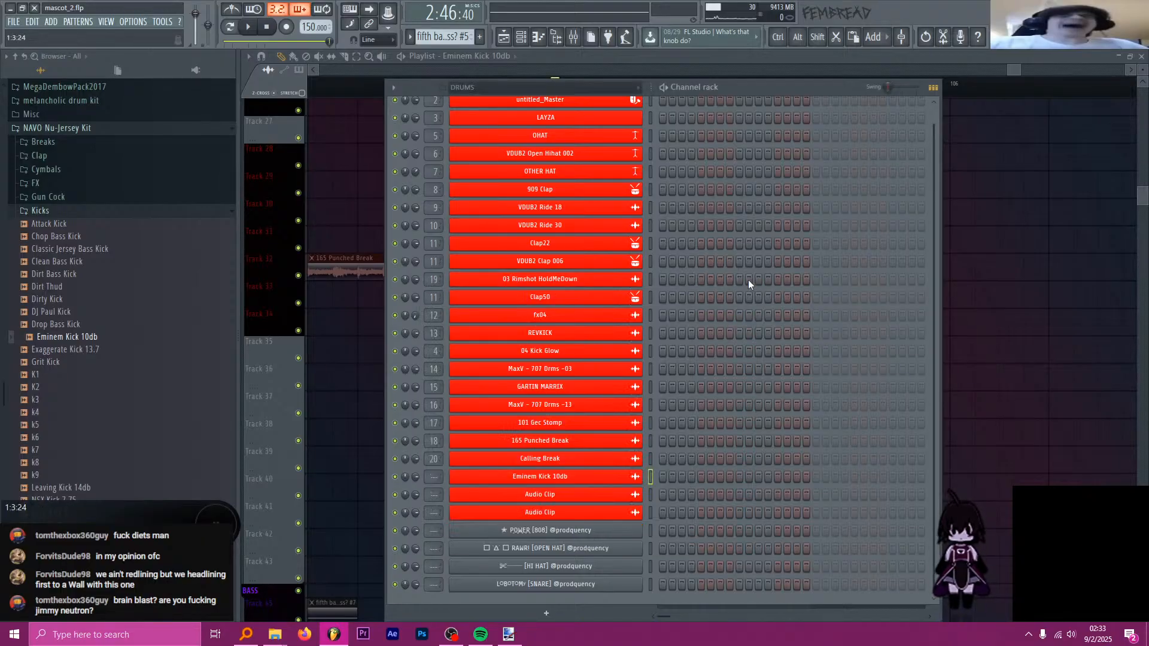
- Assign Eminem Kick 10db its own mixer track and move it to insert 21 beside the other drums
click(561, 478)
key(F9)
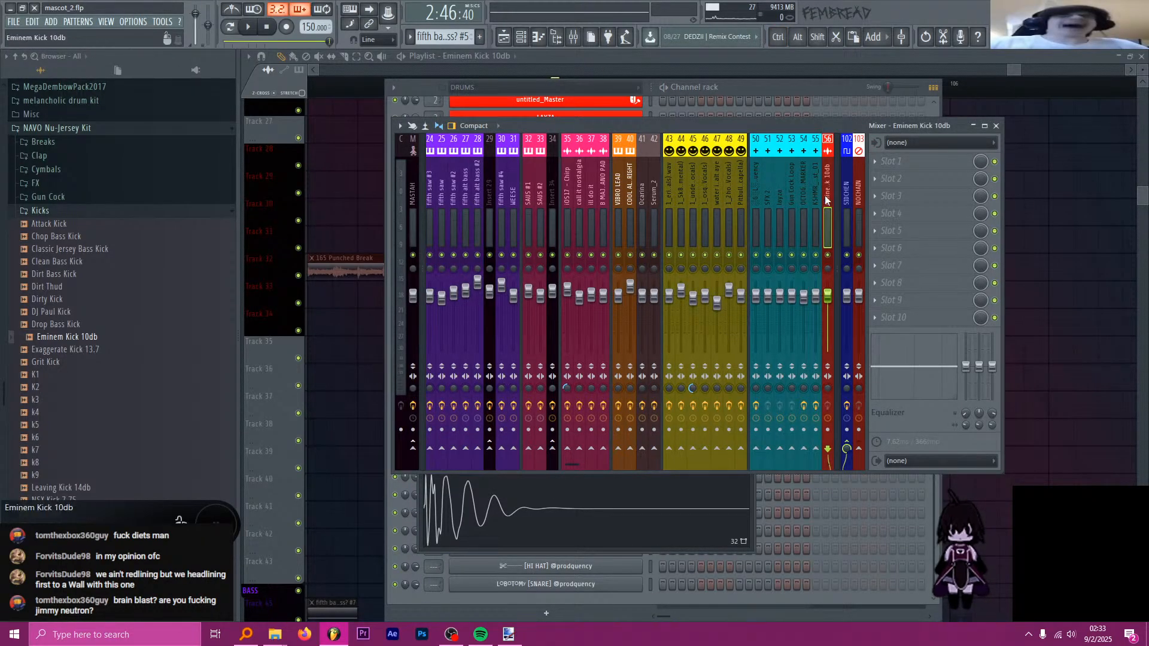
drag(780, 195, 516, 195)
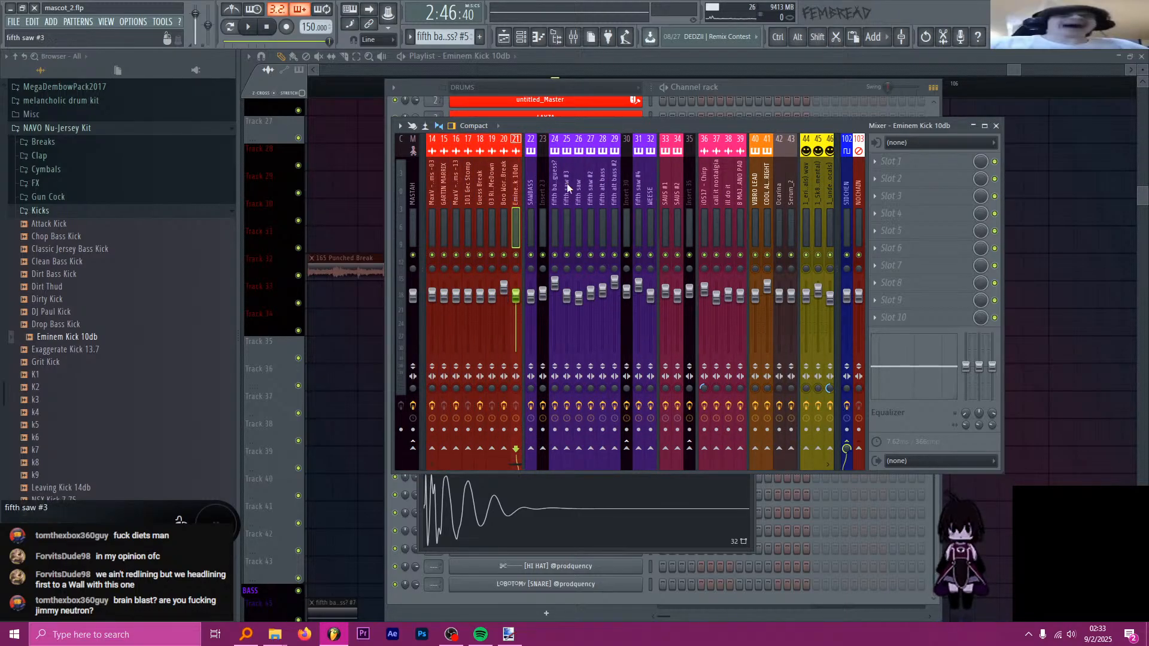
click(683, 59)
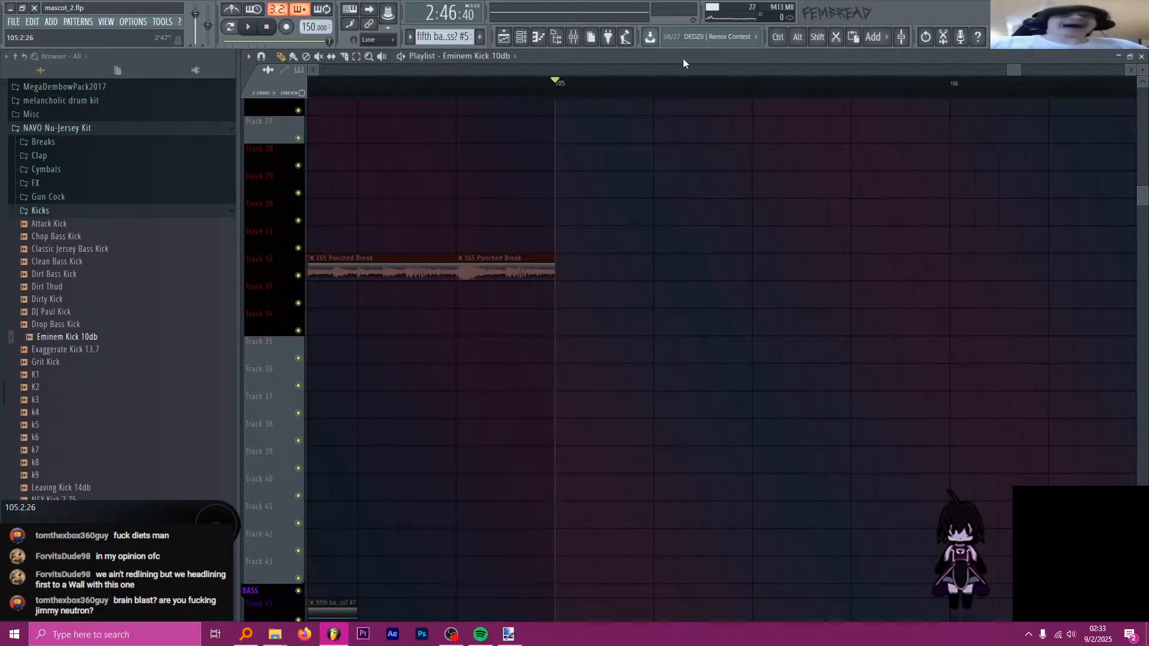
- Place an Eminem Kick 10db clip at the start of bar 105 on Track 35
scroll(590, 302, down, 10)
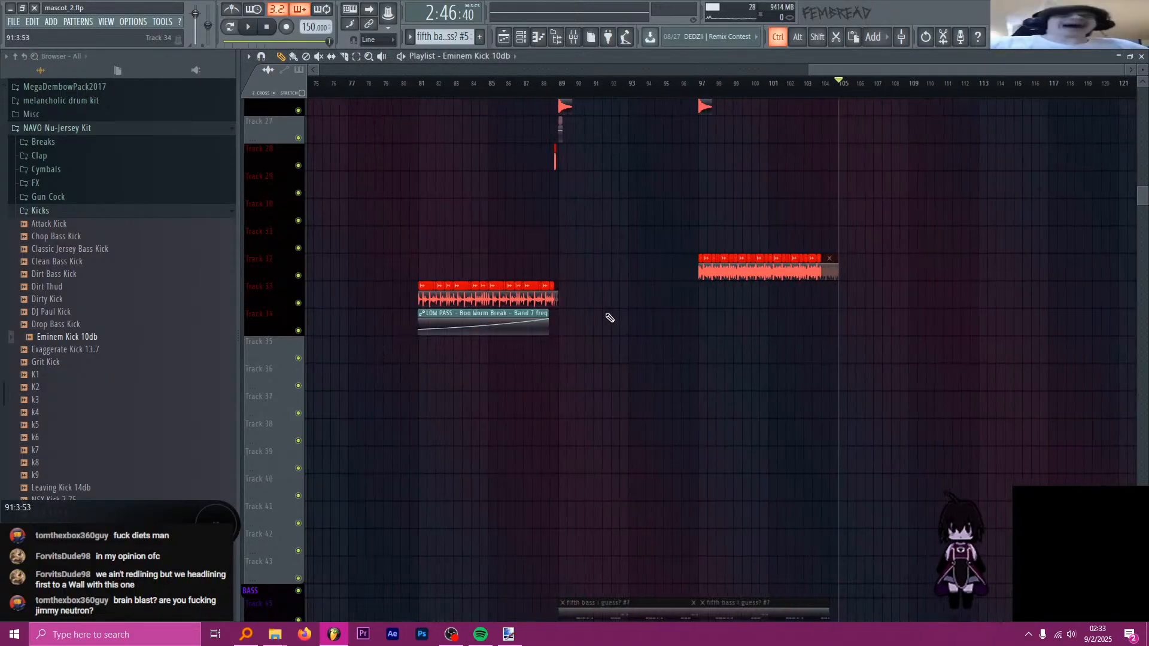
scroll(909, 381, up, 4)
click(862, 369)
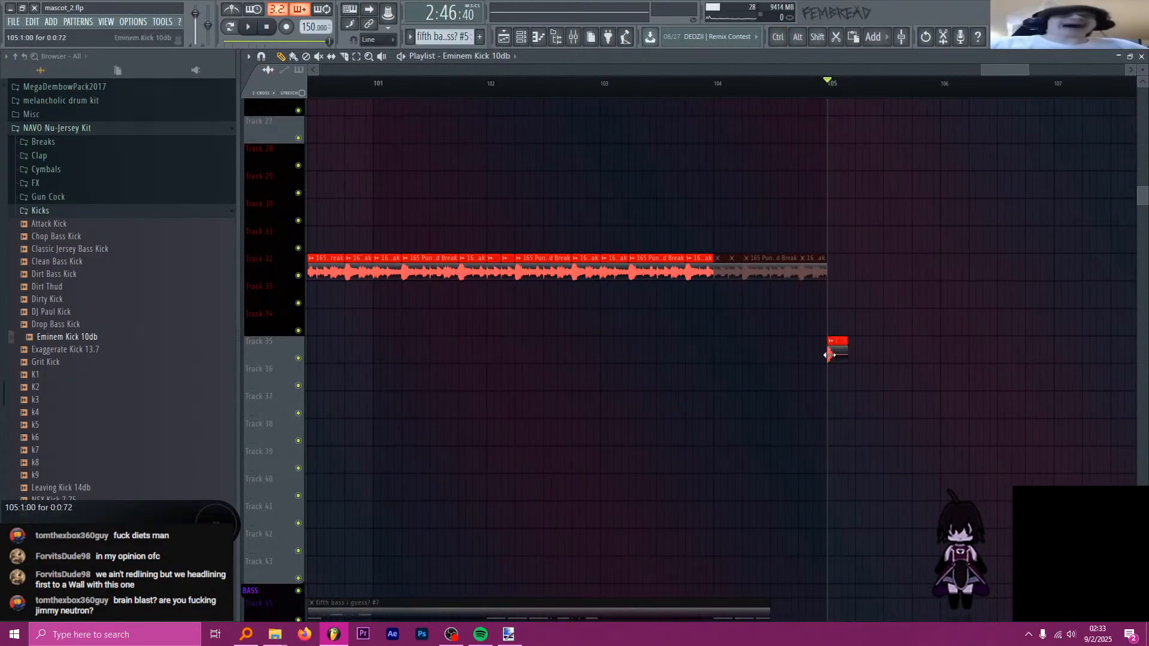
scroll(838, 377, up, 5)
scroll(564, 359, up, 1)
scroll(654, 361, down, 6)
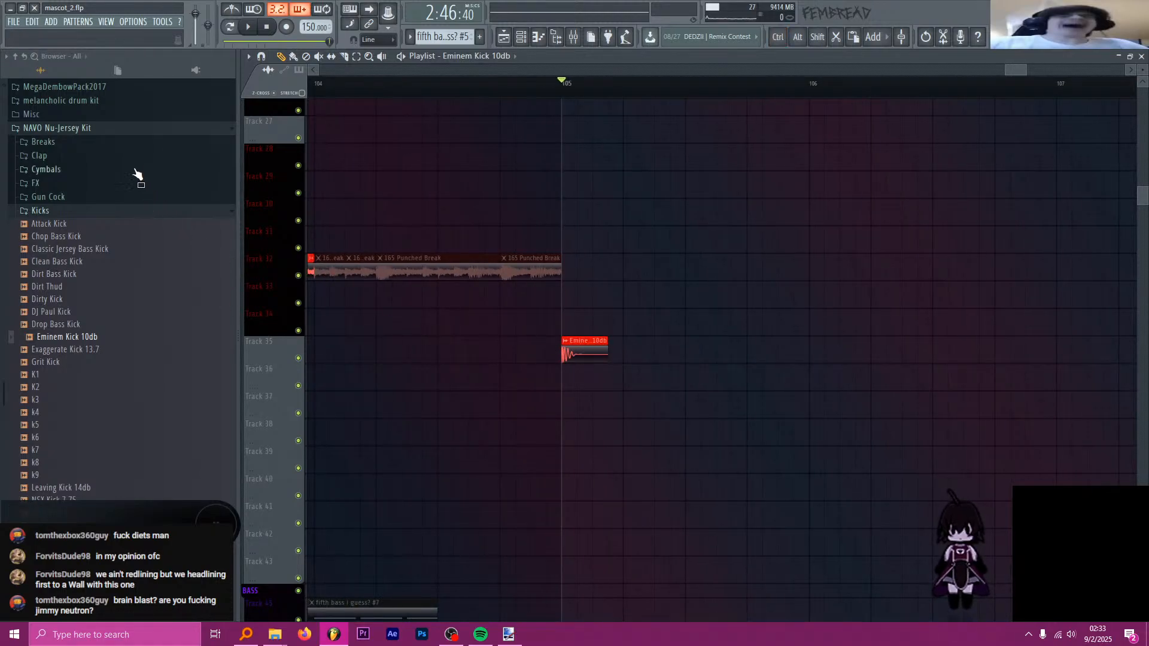
- Open the SNARES folder of the Cookin Soul - Lo-Bap Life vol. 4 Drum Kit and preview SNARE BEEZ
click(119, 130)
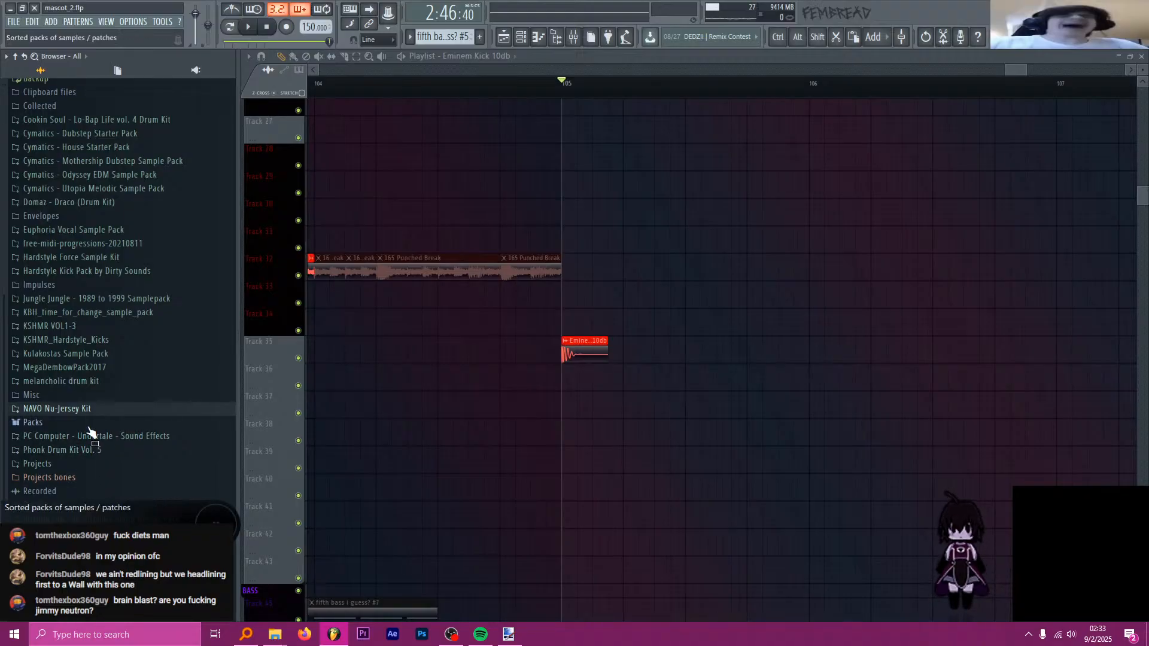
scroll(99, 371, up, 2)
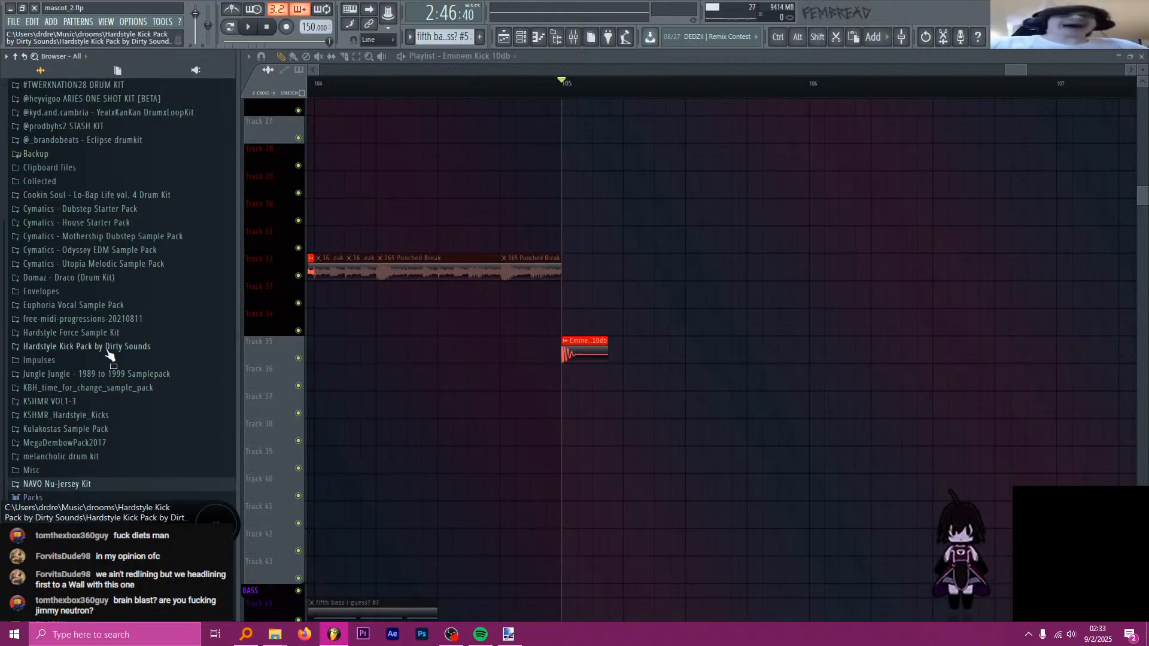
click(114, 197)
click(105, 263)
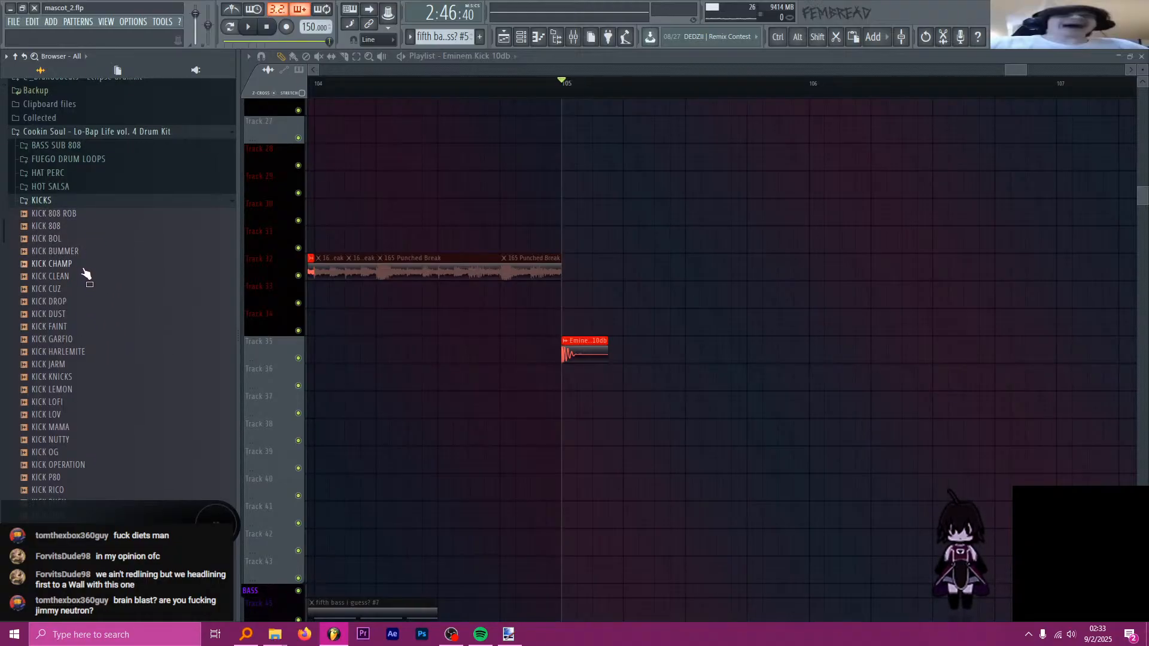
click(77, 201)
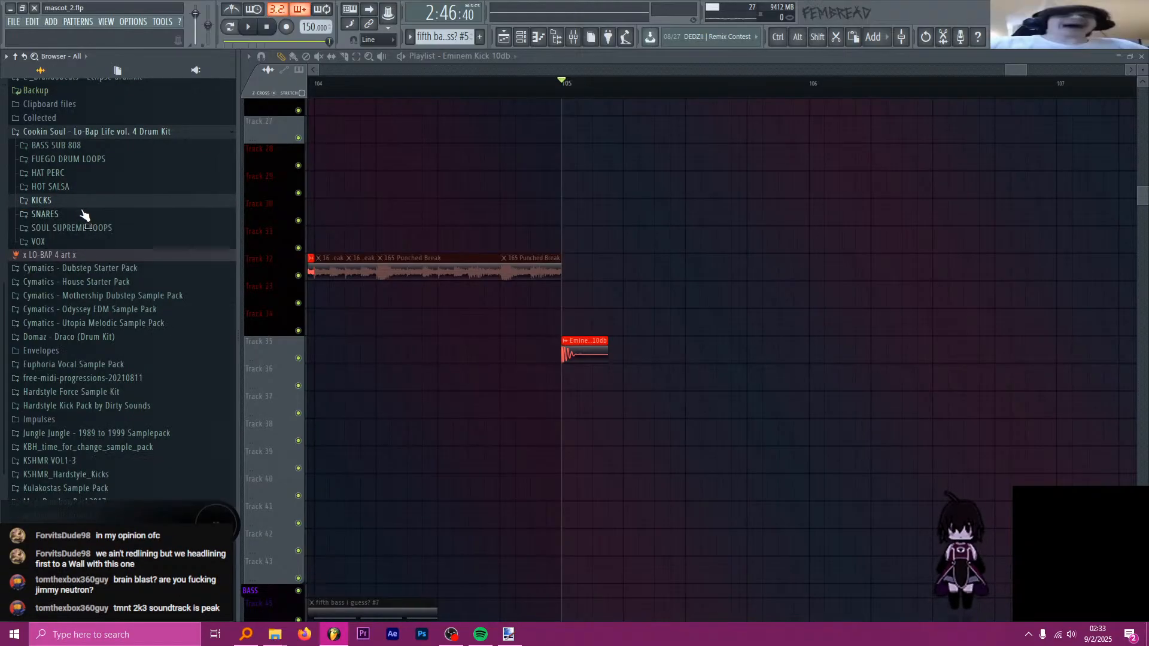
click(84, 214)
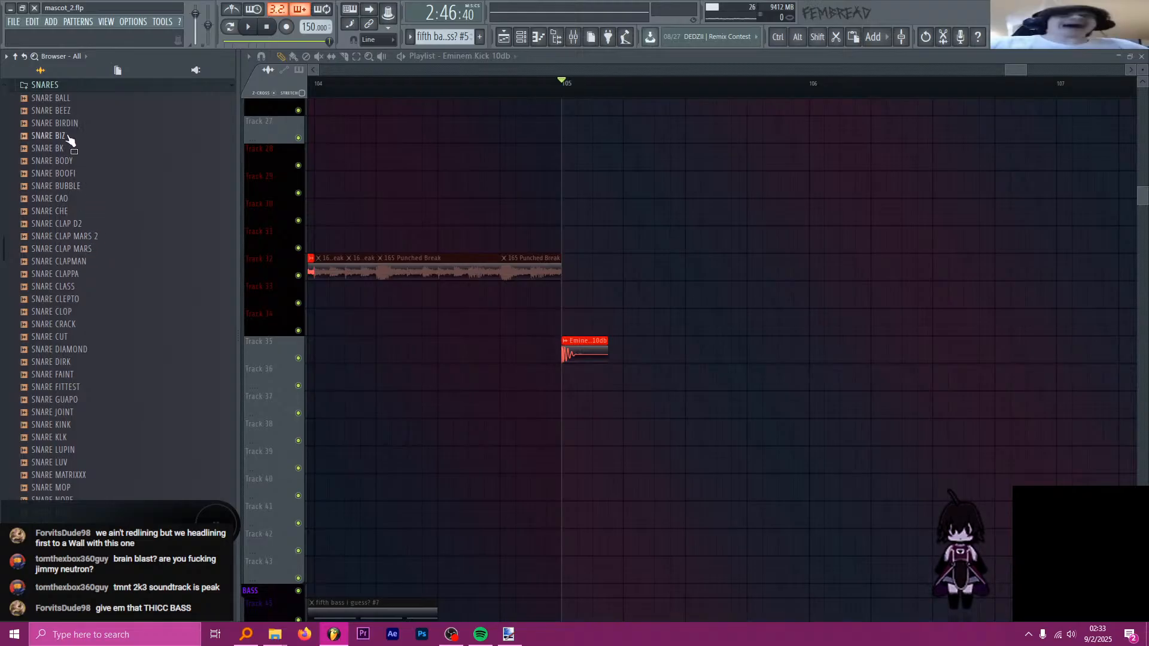
click(80, 114)
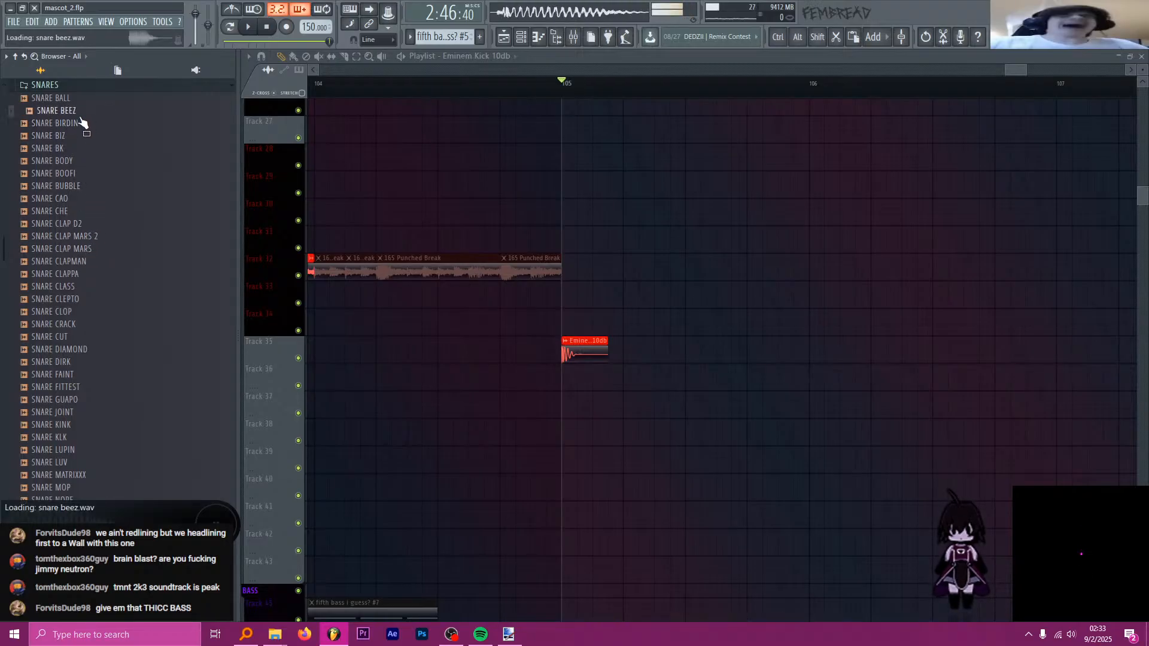
- Load SNARE BEEZ into the next empty drum Audio Clip channel and assign it a mixer track beside the other drums
click(523, 37)
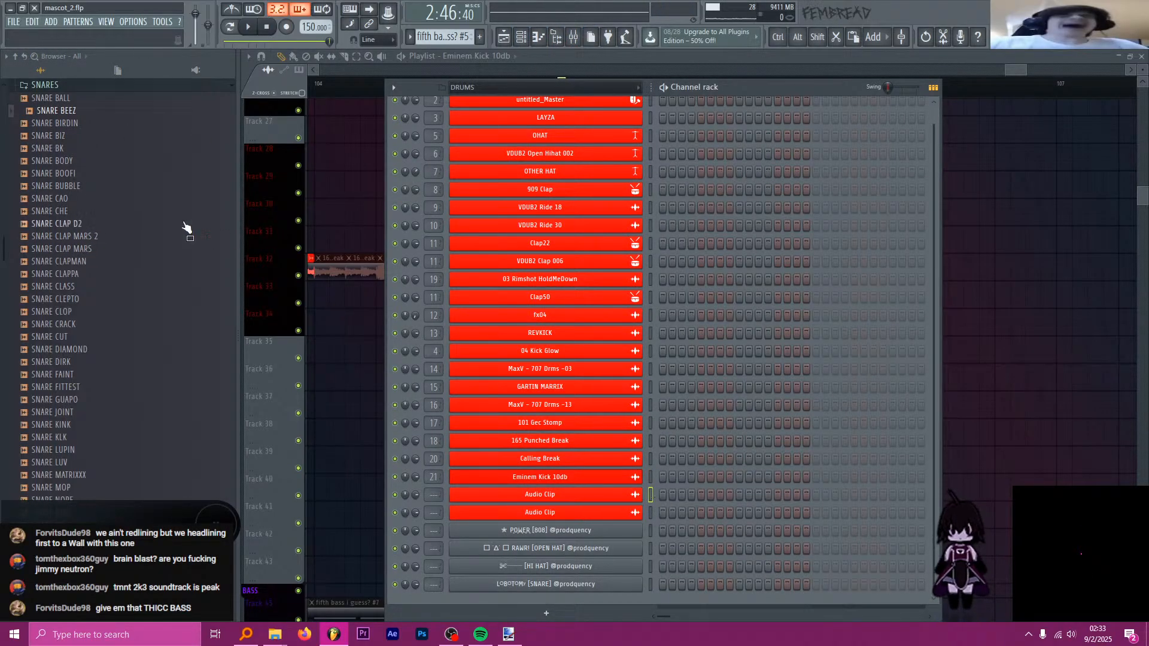
drag(87, 118, 529, 494)
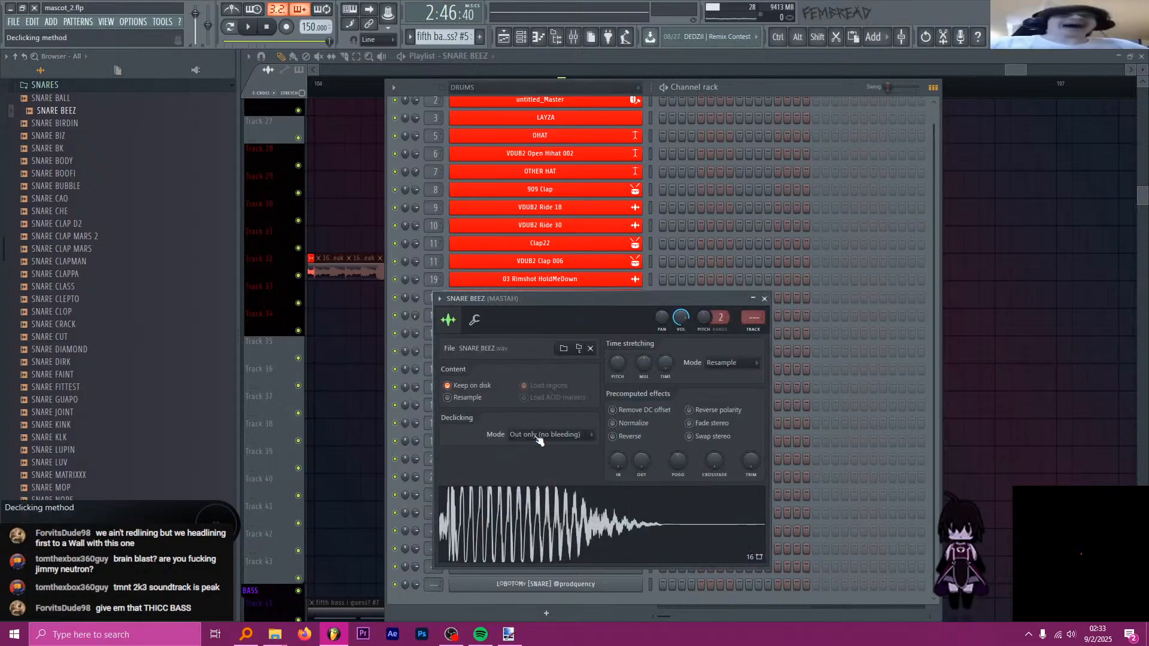
drag(574, 299, 548, 274)
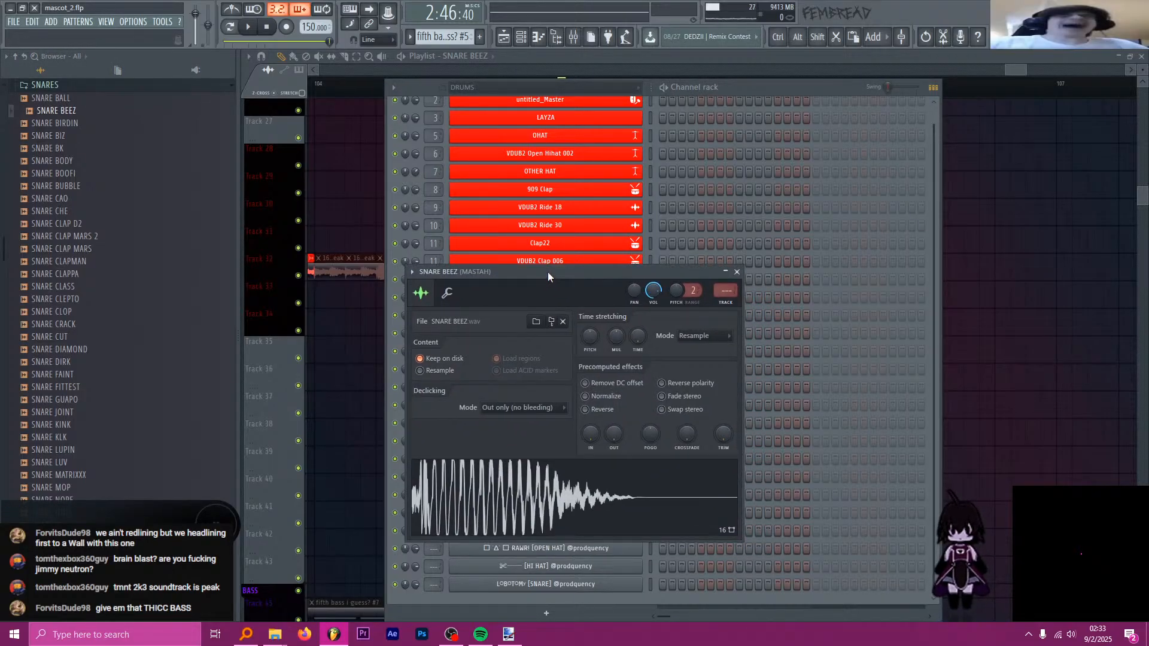
key(ctrl+l)
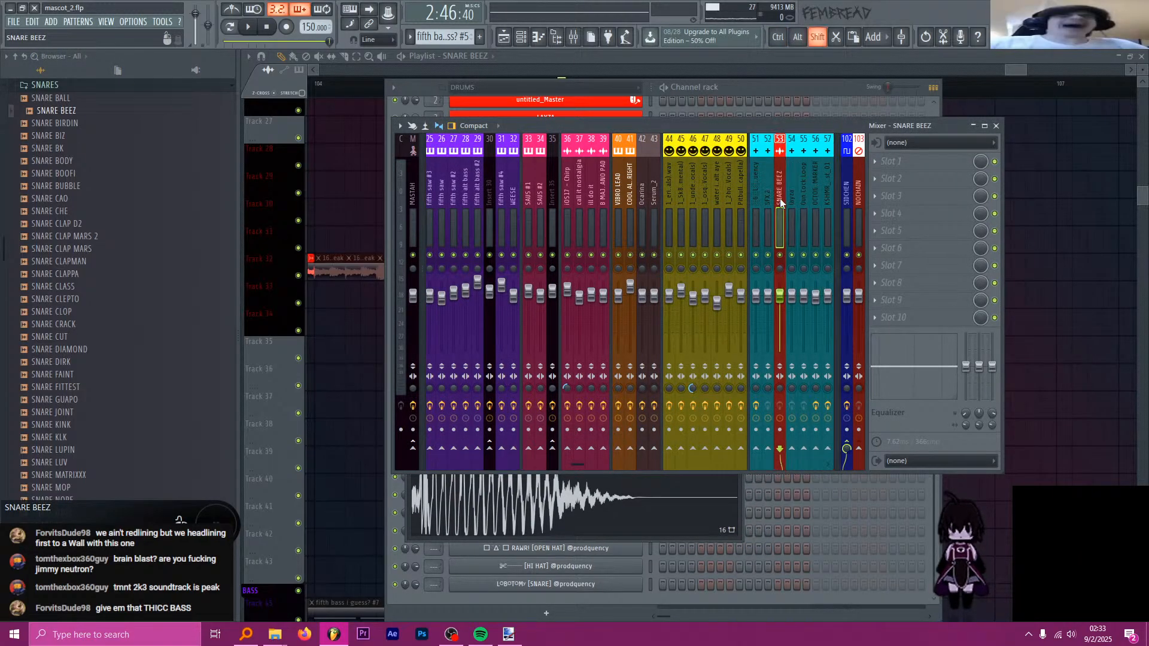
drag(780, 198, 516, 204)
click(745, 56)
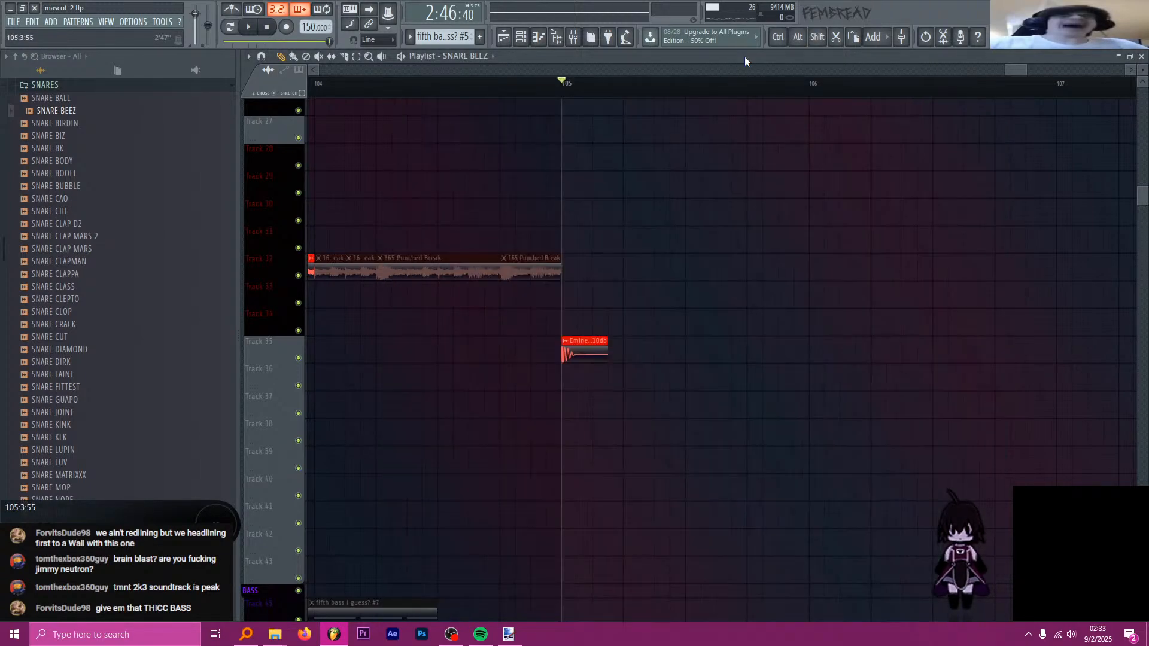
- Place a SNARE BEEZ clip at 105:3:00 on Track 36, below the kick's track
click(688, 376)
ctrl+scroll(712, 398, up, 3)
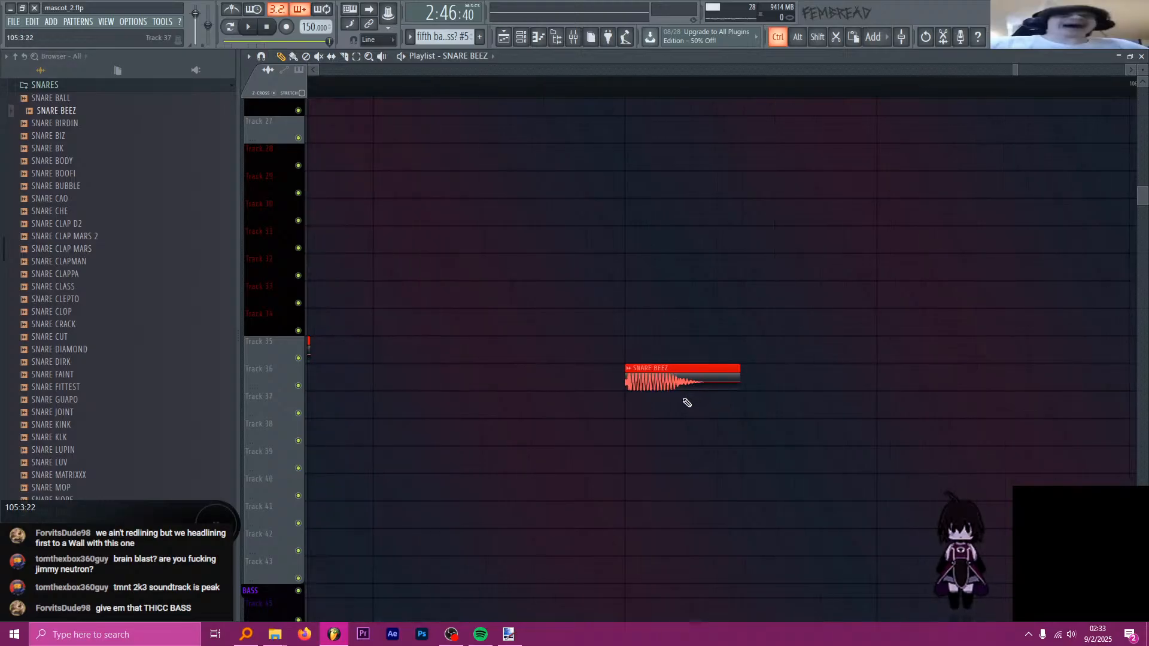
ctrl+scroll(646, 419, up, 3)
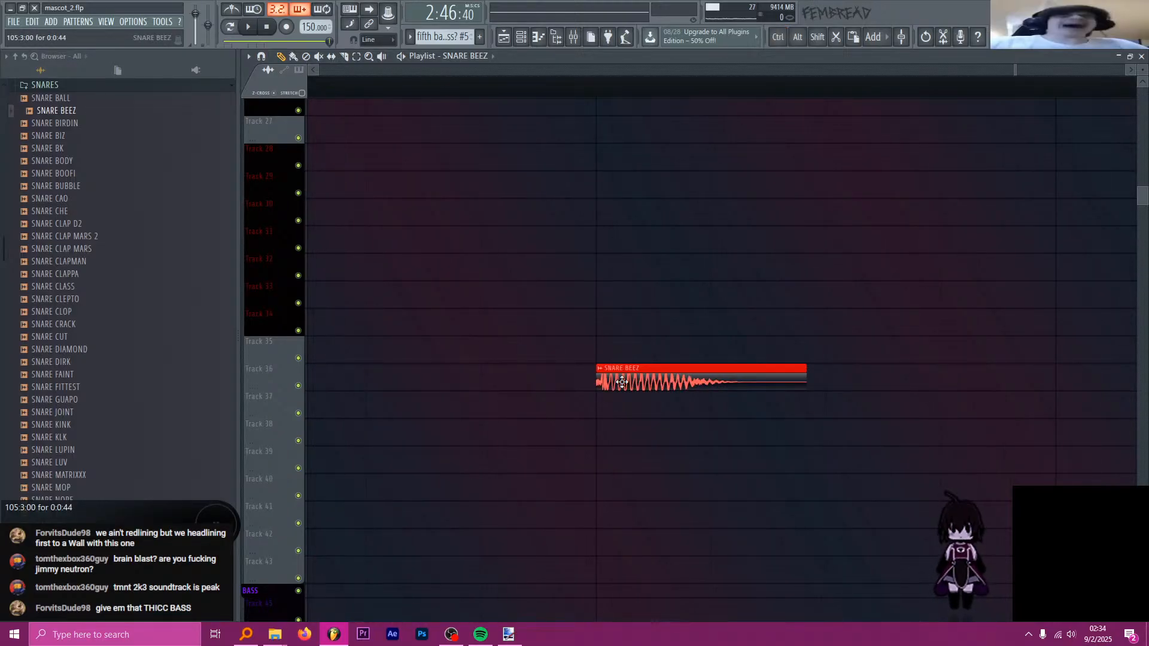
- Collapse the SNARES folder and the Cookin Soul - Lo-Bap Life vol. 4 Drum Kit in the browser
click(142, 86)
click(125, 323)
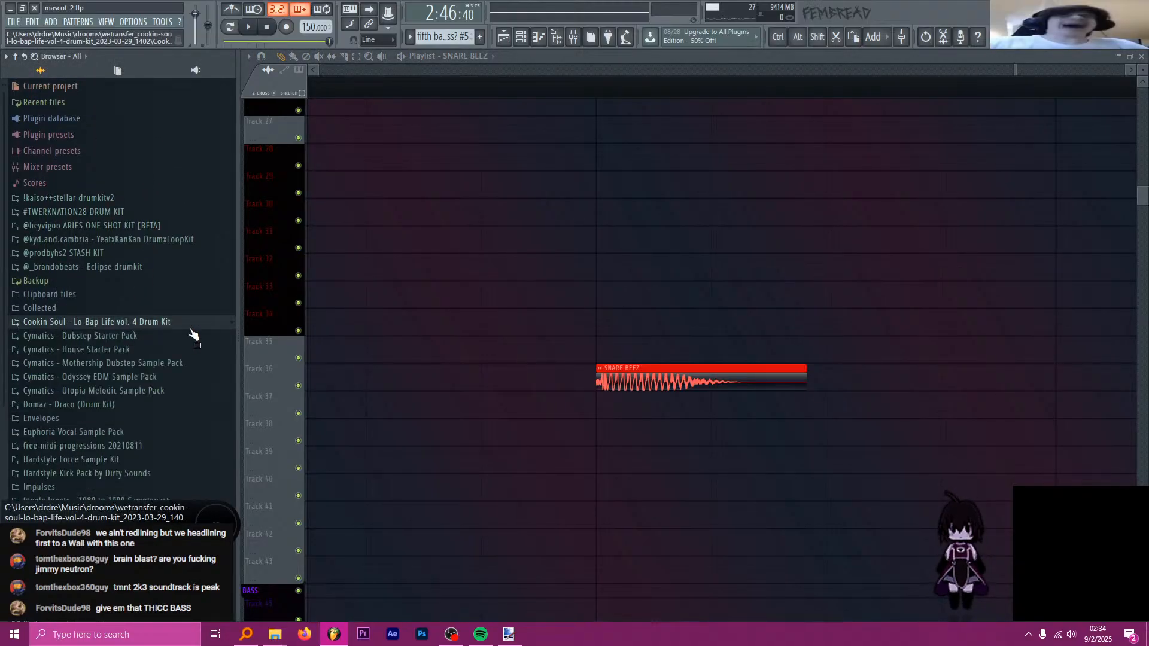
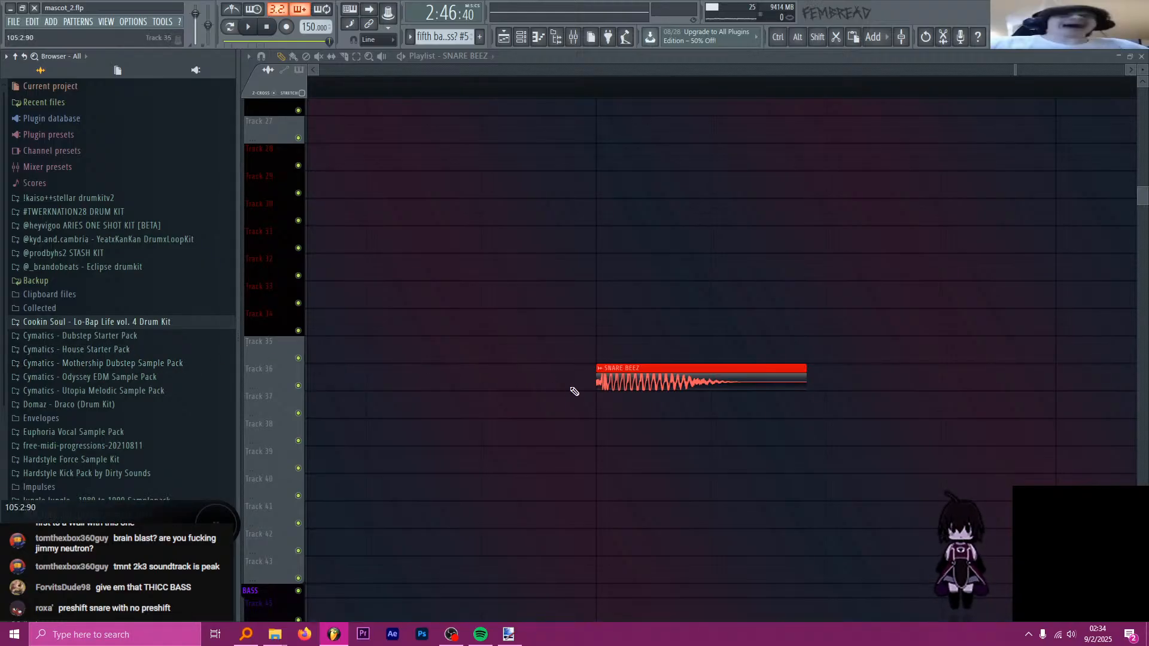
- Try shifting the SNARE BEEZ clip on Track 36 slightly ahead of 105:3:00 and play it back
drag(647, 382, 642, 382)
key(space)
scroll(591, 351, down, 1)
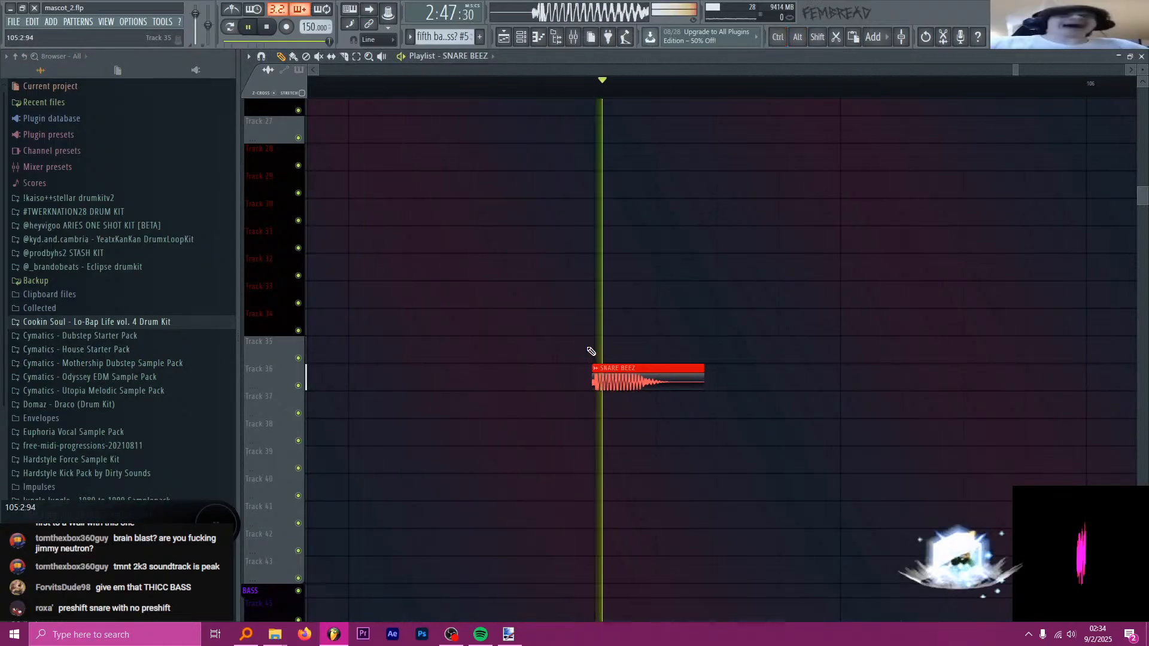
key(space)
- Slice off the part of the SNARE BEEZ clip before 105:3:00 and audition it with the kick from bar 105
scroll(592, 378, up, 1)
key(c)
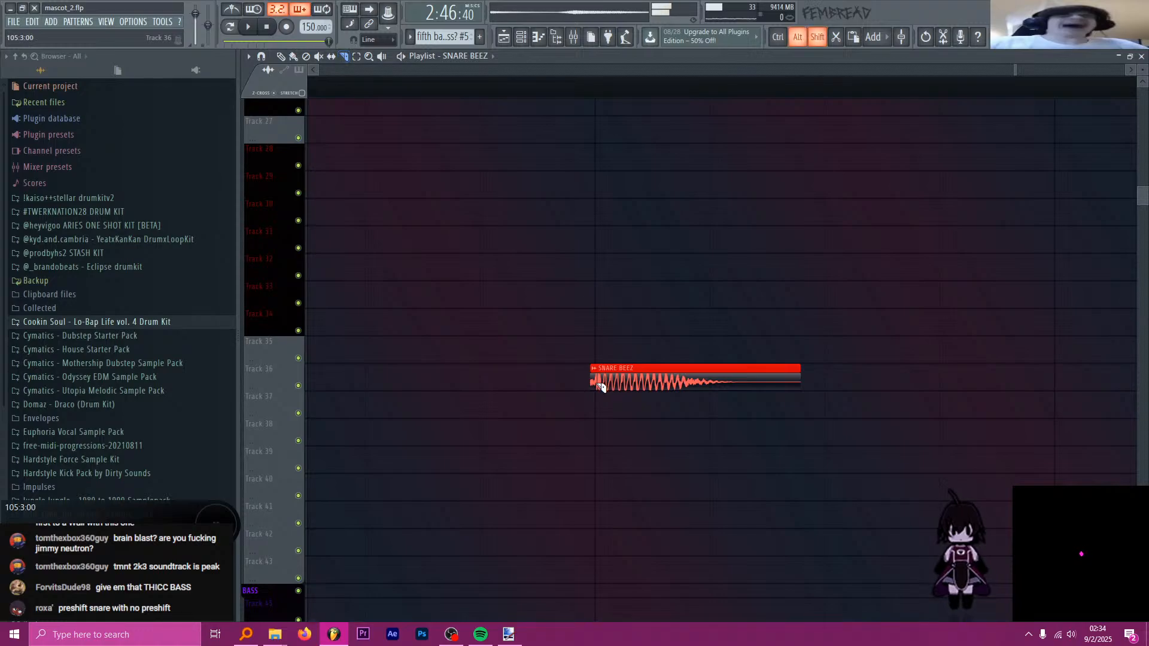
alt+right_click(596, 384)
key(space)
key(space)
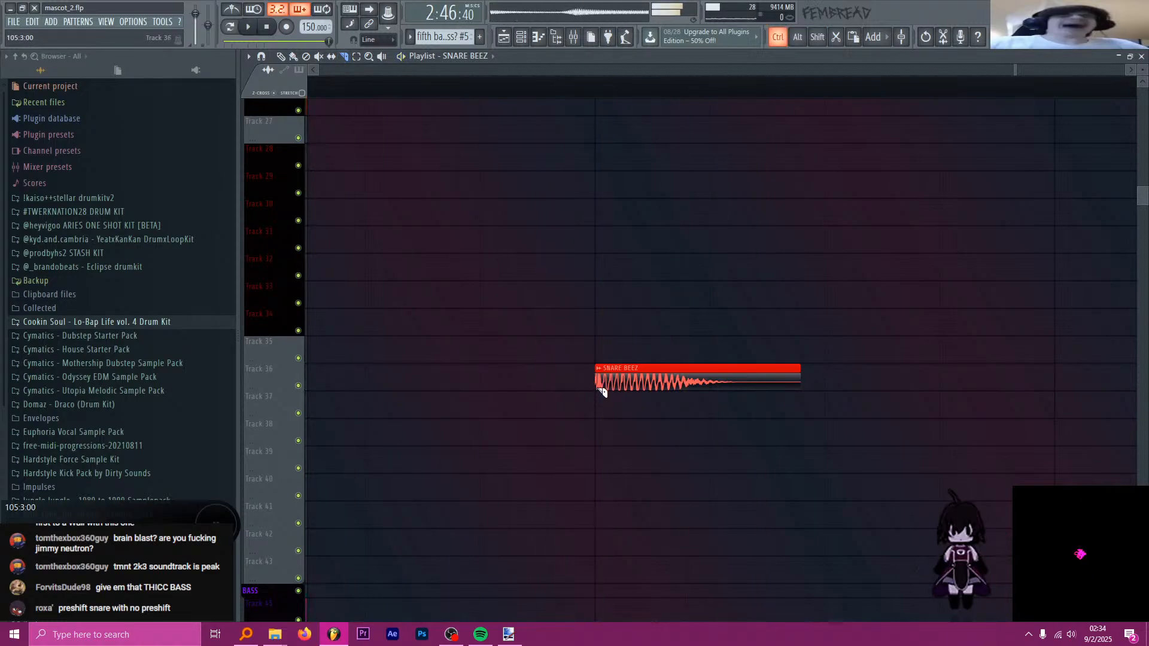
scroll(602, 385, down, 1)
scroll(526, 303, down, 2)
key(space)
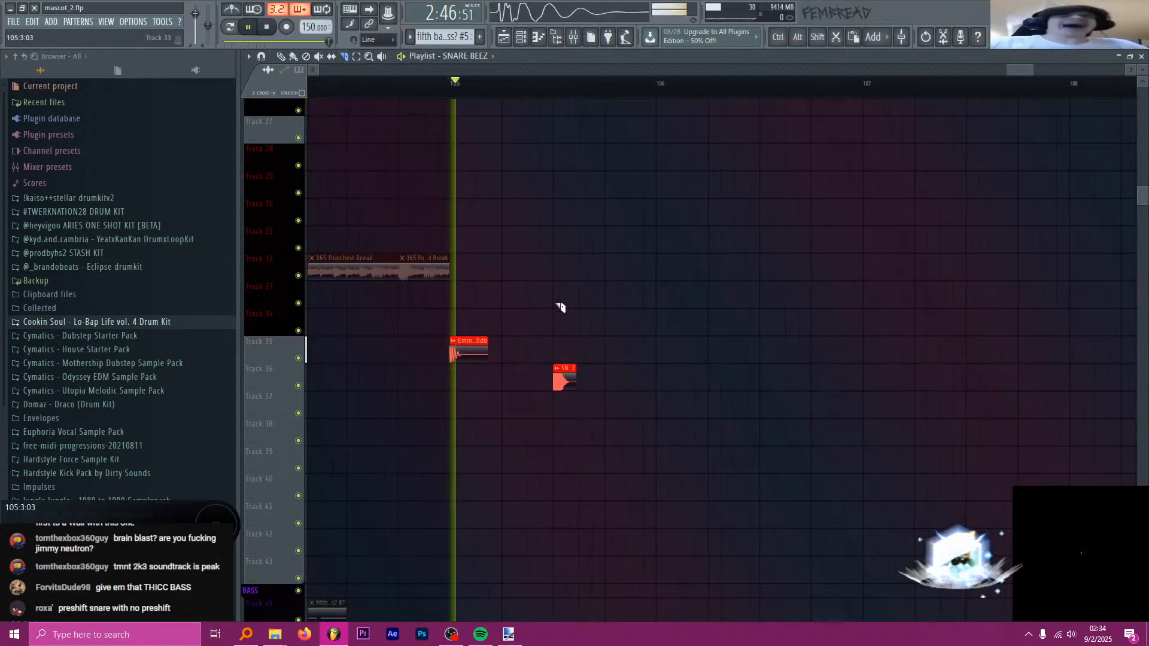
key(space)
- Restore the full-length SNARE BEEZ clip starting at 105:3:00 on Track 36
scroll(562, 371, up, 4)
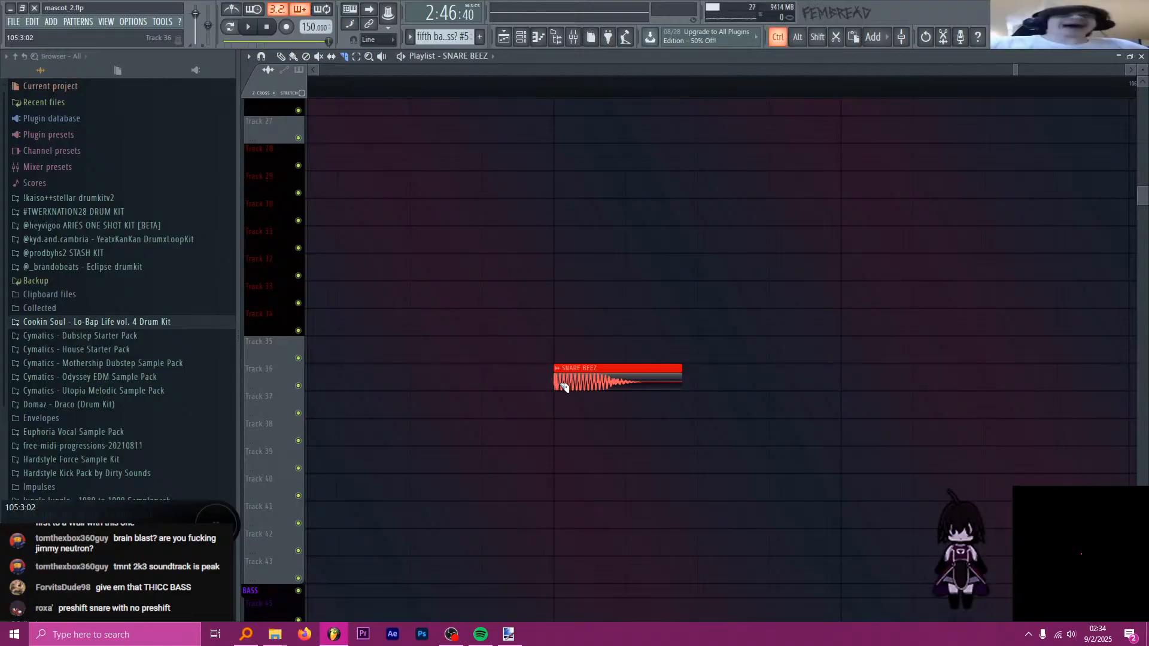
drag(585, 379, 585, 379)
key(space)
key(space)
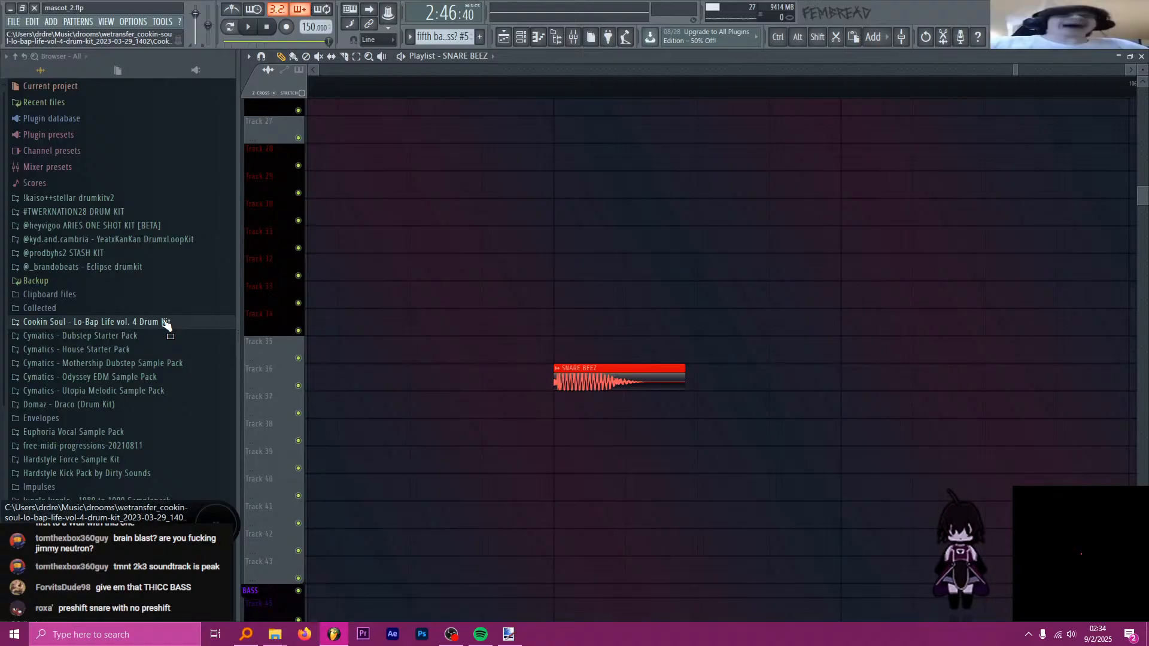
- Open the Golpes folder inside MegaDembowPack2017 > Finest Dembow by MYMBA > One Shots > PERCU
click(162, 322)
click(102, 322)
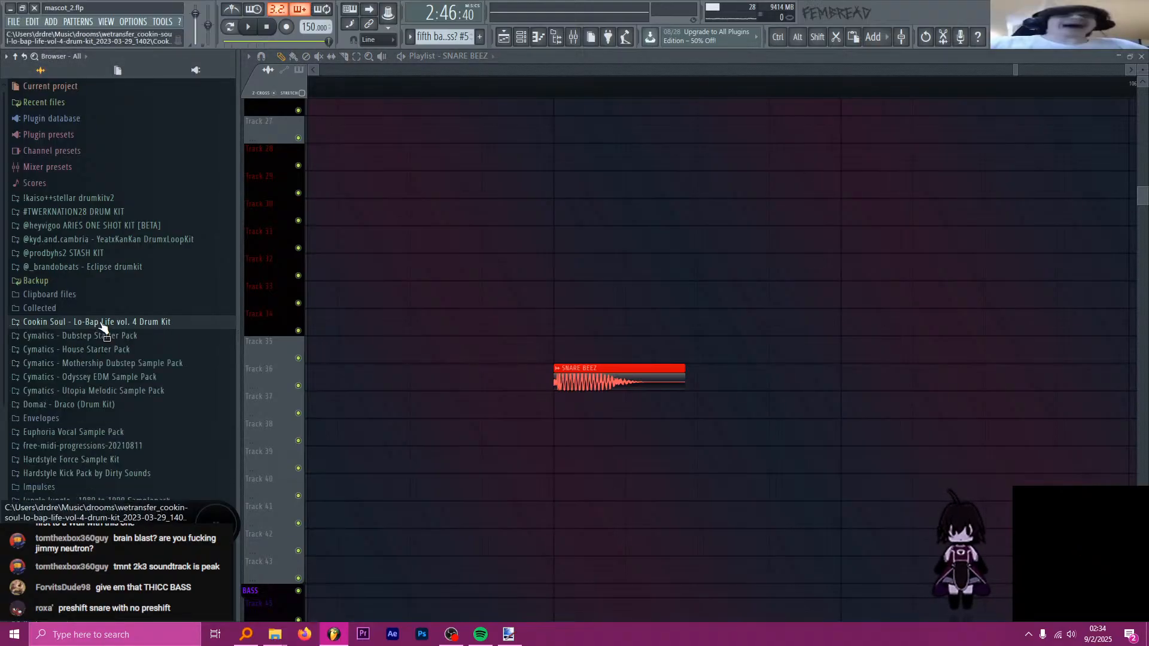
scroll(108, 347, down, 5)
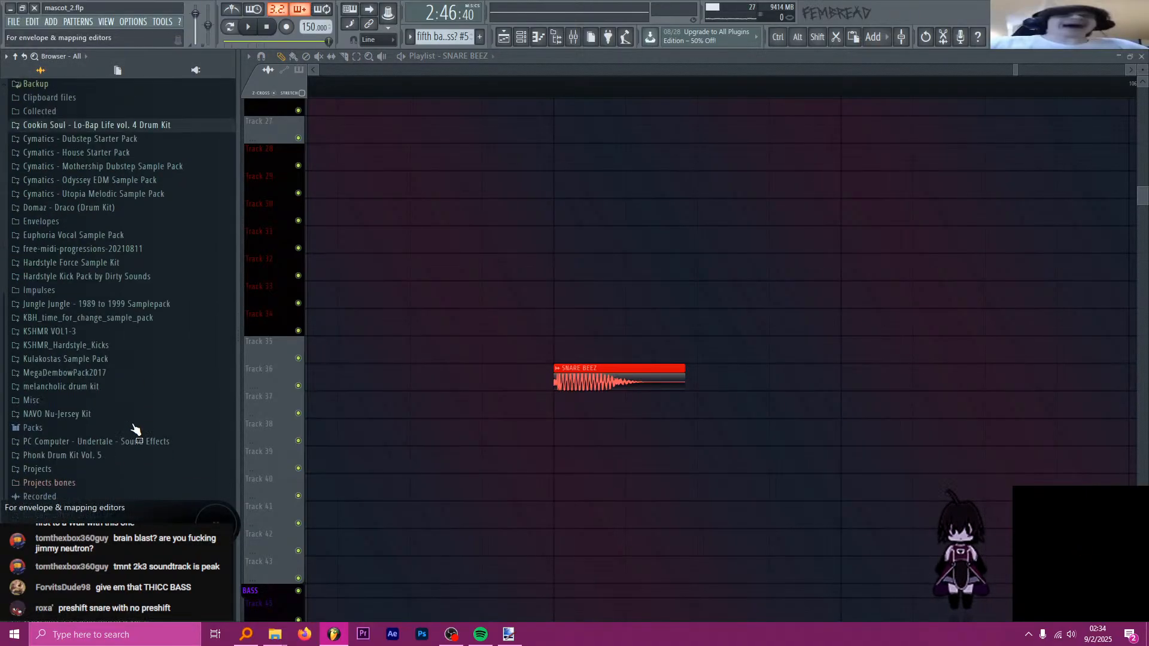
click(115, 368)
click(115, 381)
scroll(113, 401, down, 2)
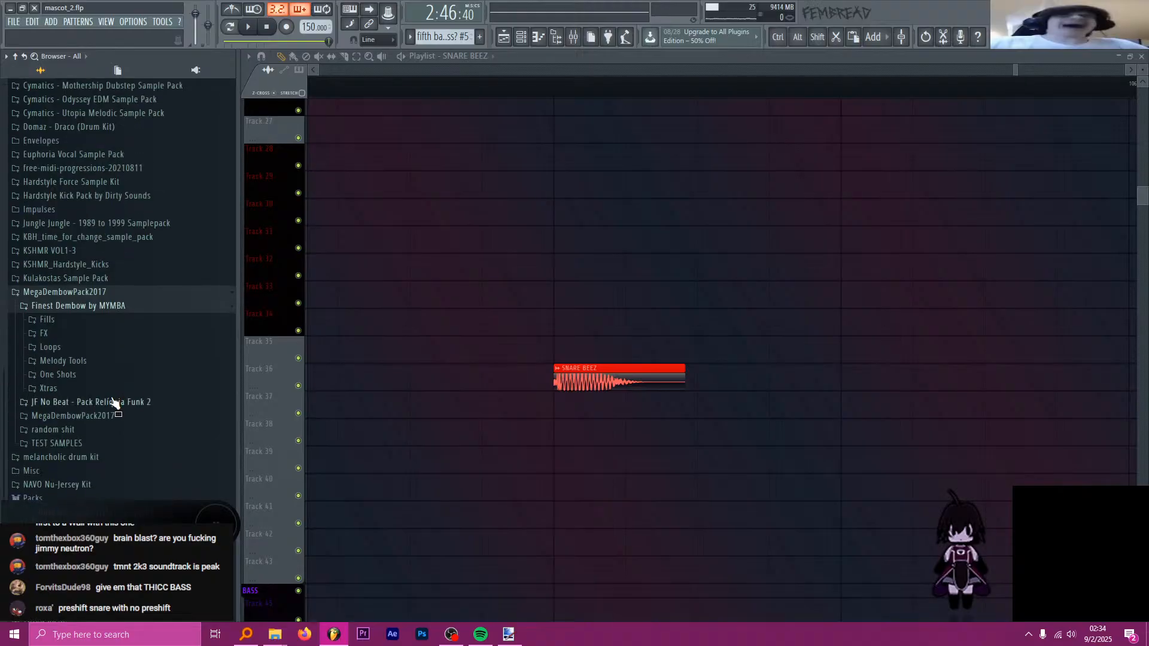
click(90, 379)
scroll(91, 386, down, 2)
click(91, 383)
scroll(89, 388, down, 2)
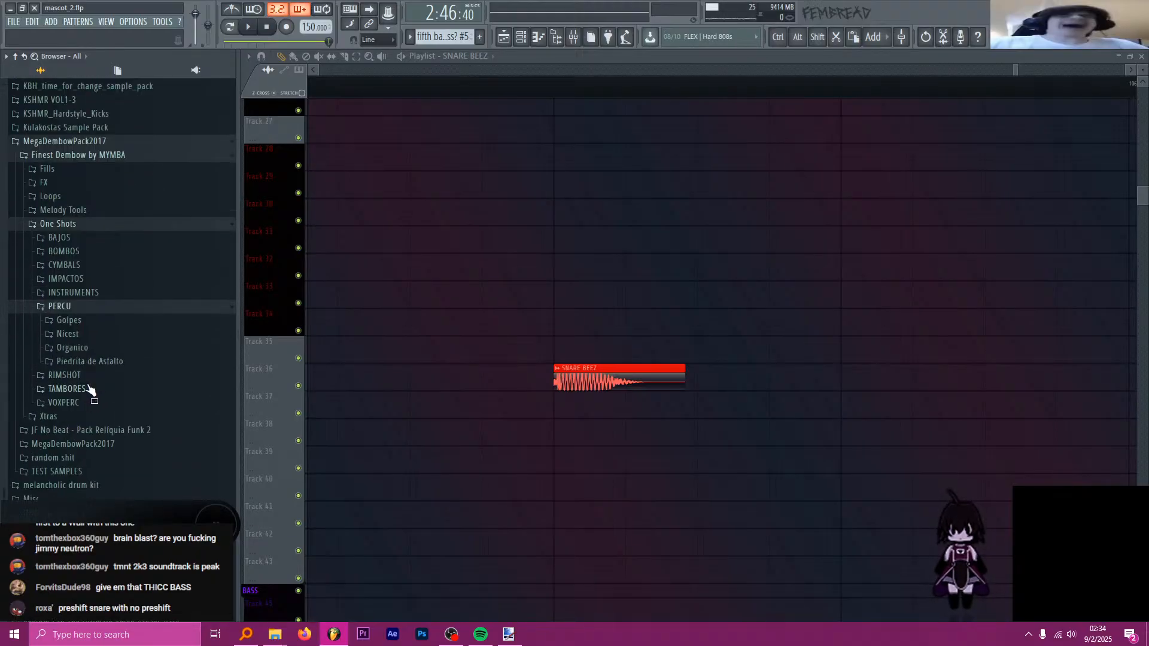
click(91, 326)
- Audition the percussion samples in the Golpes folder one after another, starting with PERC_GOLPES_AIRY HIT (1)
click(123, 233)
key(Down)
key(Down)
key(Down)
key(Down)
key(Down)
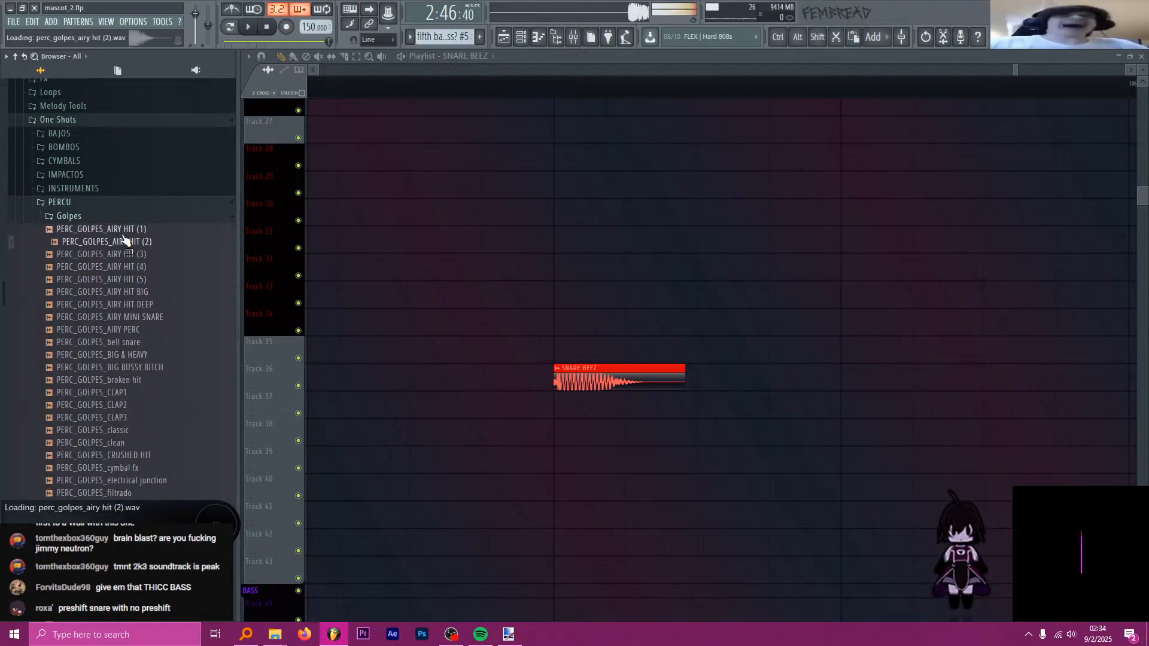
key(Down)
key(Down)
key(Down)
key(Down)
key(Down)
key(Down)
key(Down)
key(Down)
key(Down)
key(Down)
key(Down)
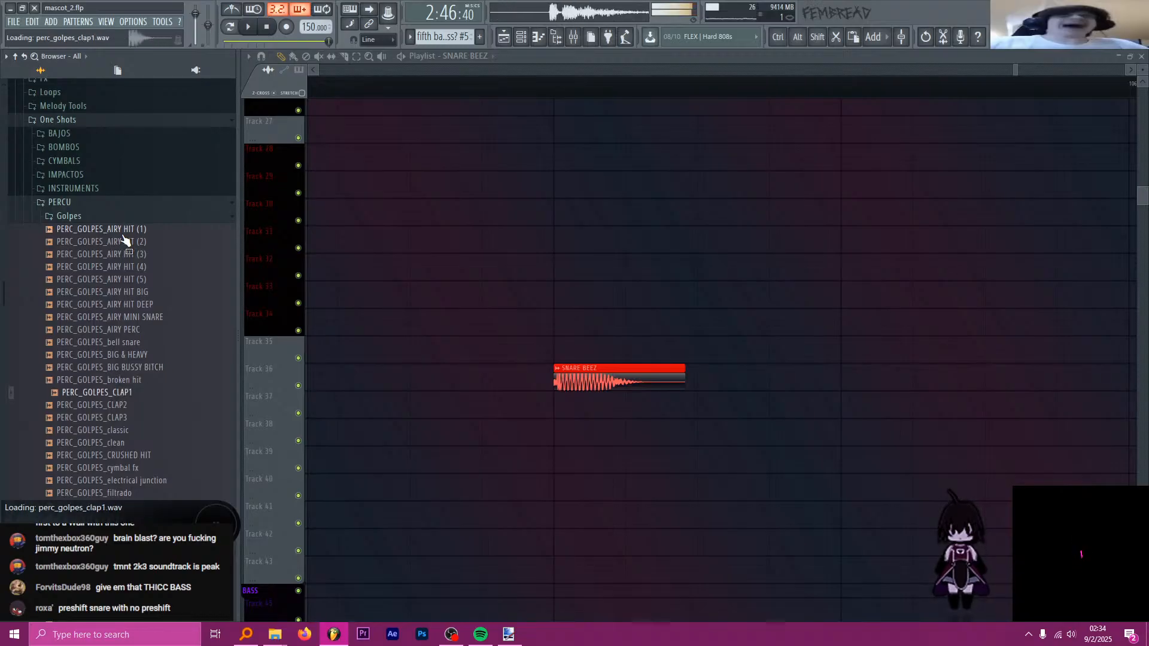
key(Down)
key(Down)
key(Down)
key(Down)
key(Down)
key(Down)
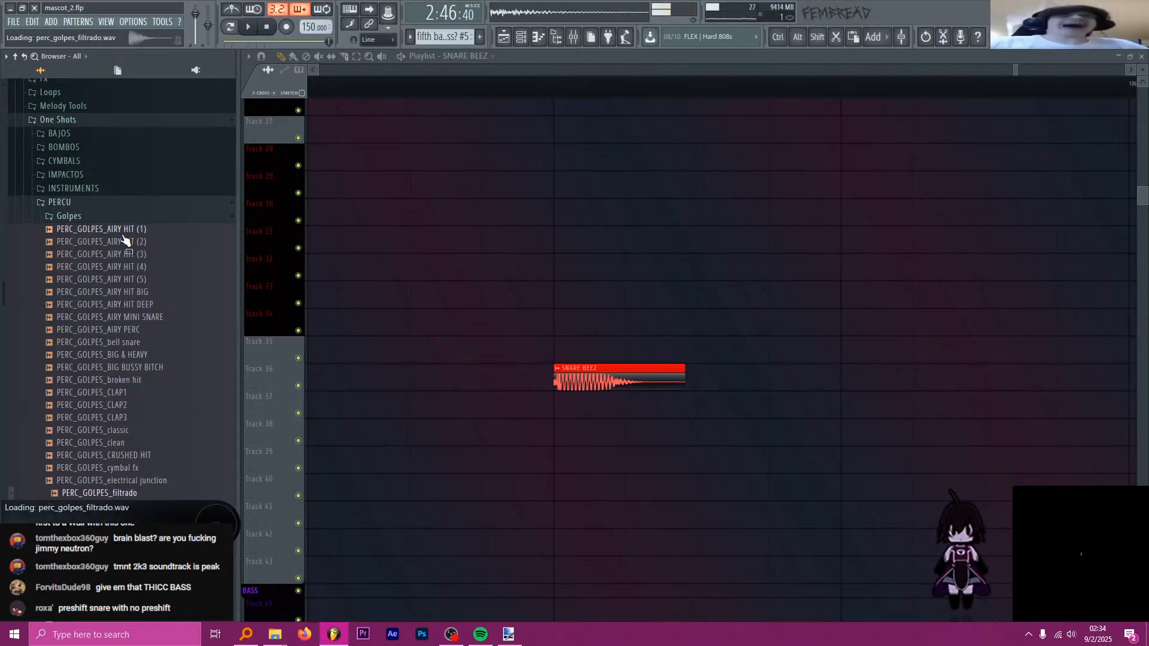
key(Down)
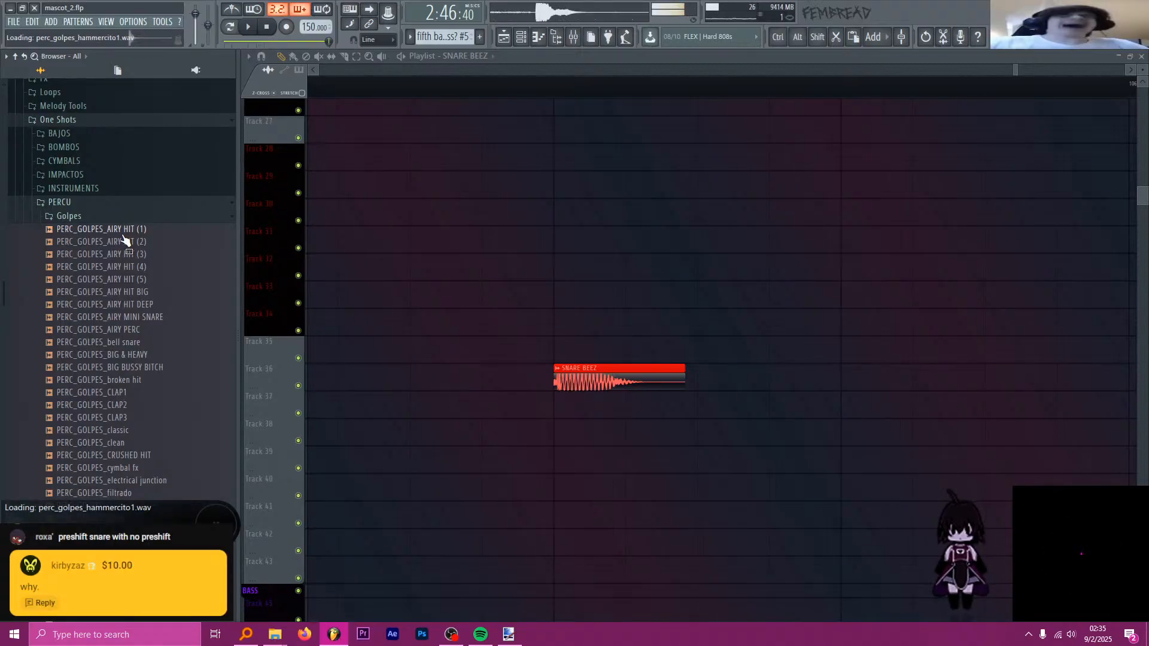
scroll(124, 239, down, 1)
scroll(125, 239, down, 11)
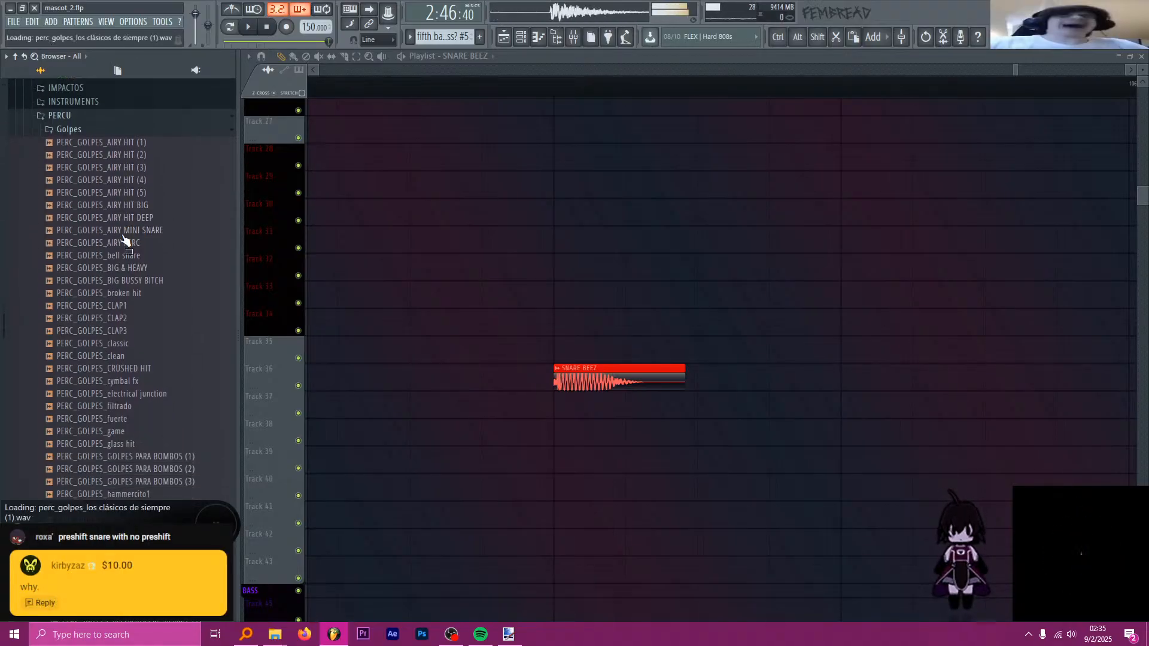
scroll(125, 239, down, 8)
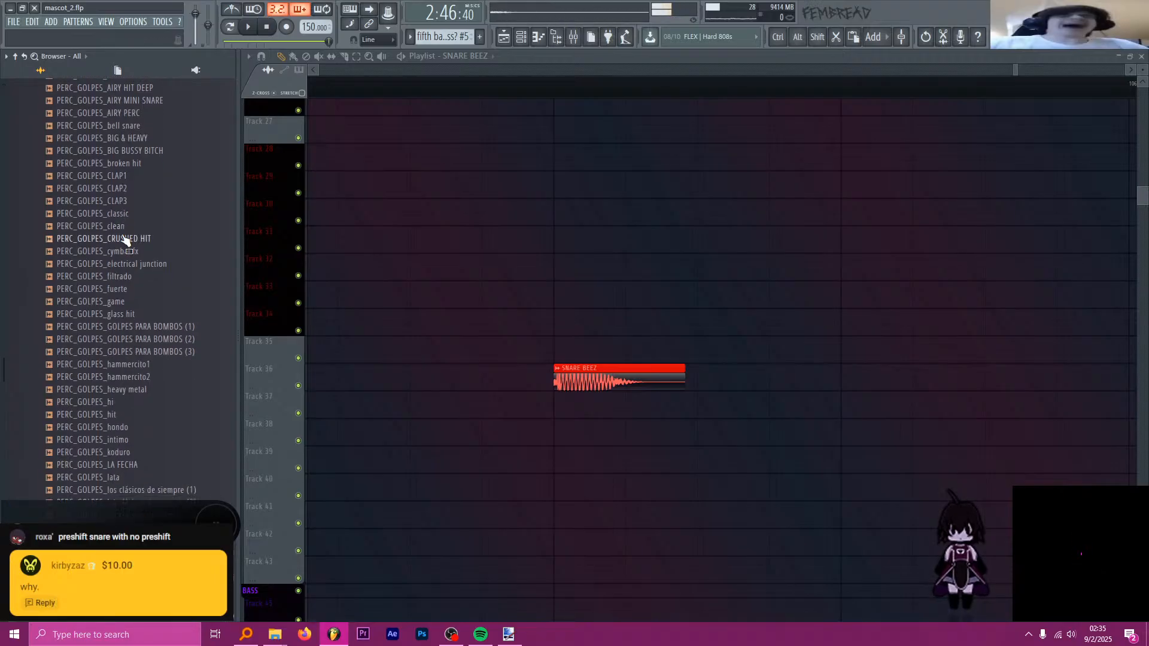
scroll(124, 238, down, 8)
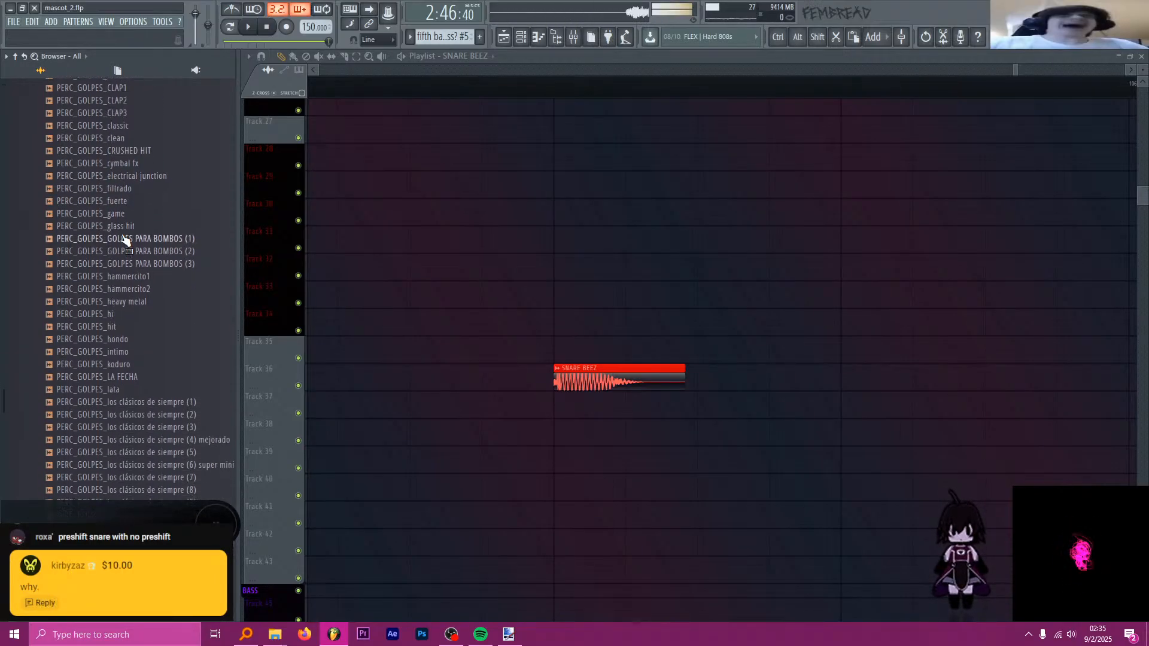
scroll(124, 239, down, 7)
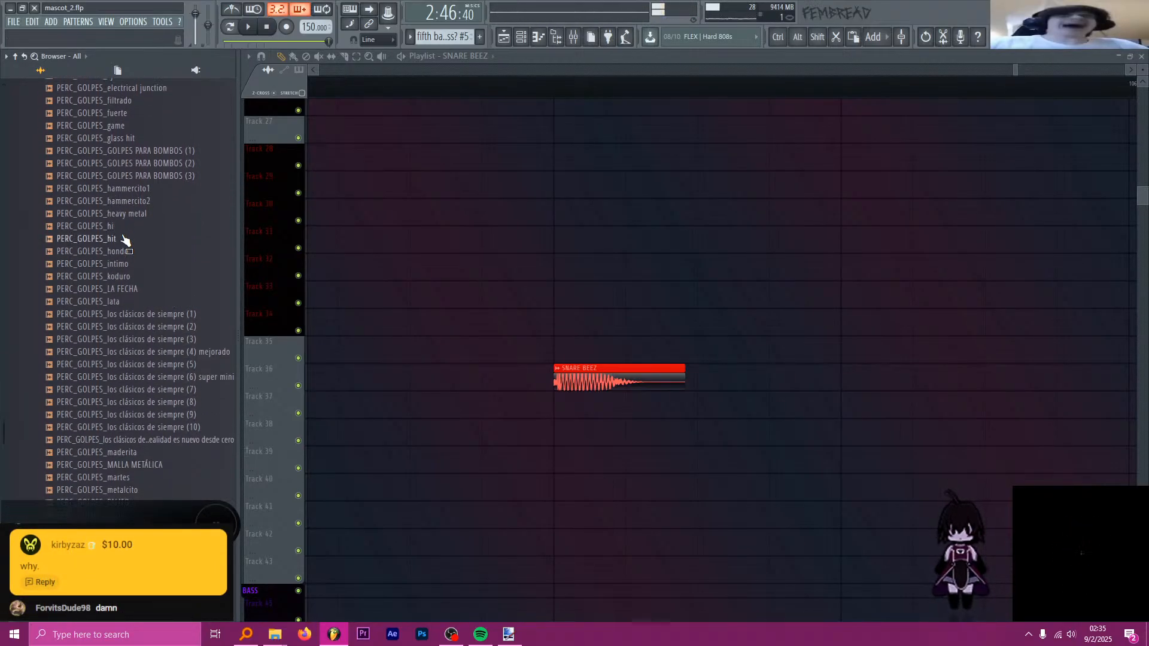
scroll(125, 238, down, 15)
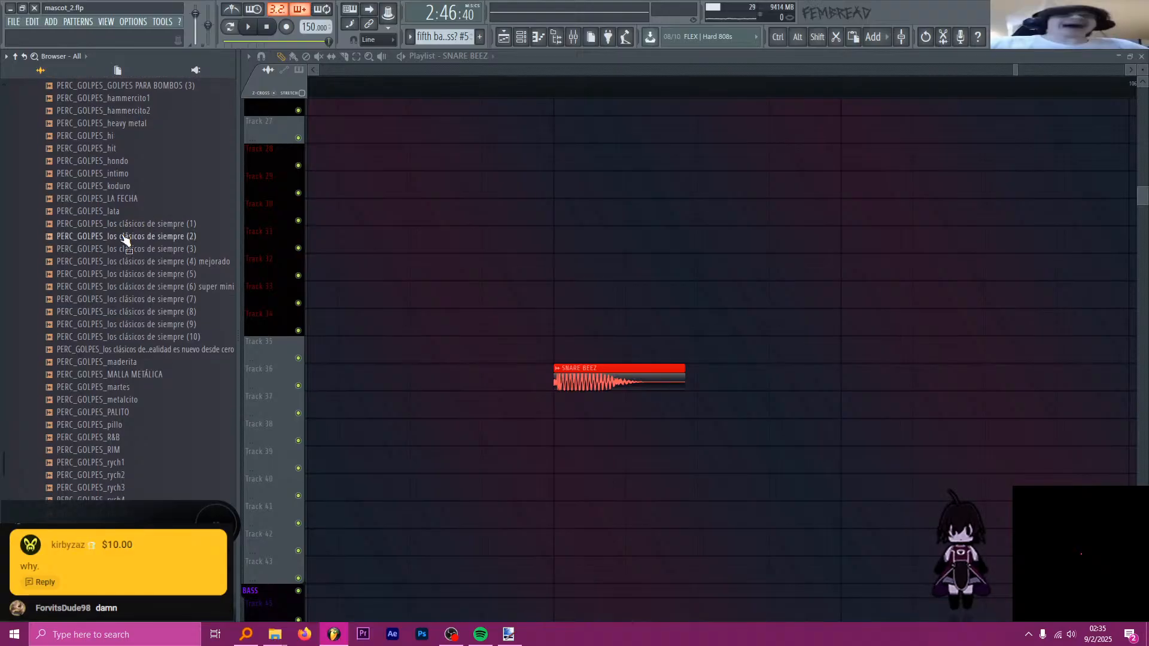
- Audition the percussion samples in the PERCU pack's Nicest folder one after another, looking for a fitting hit
key(Down)
key(Down)
key(Down)
key(Down)
key(Down)
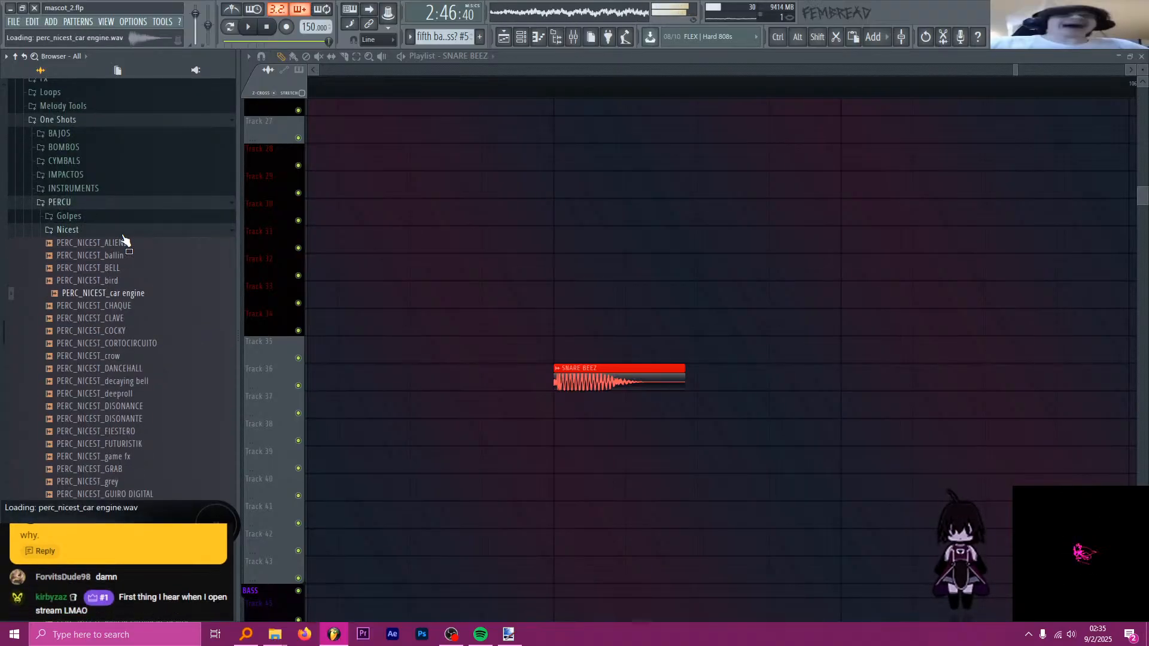
key(Down)
key(Down)
key(Down)
key(Down)
key(Down)
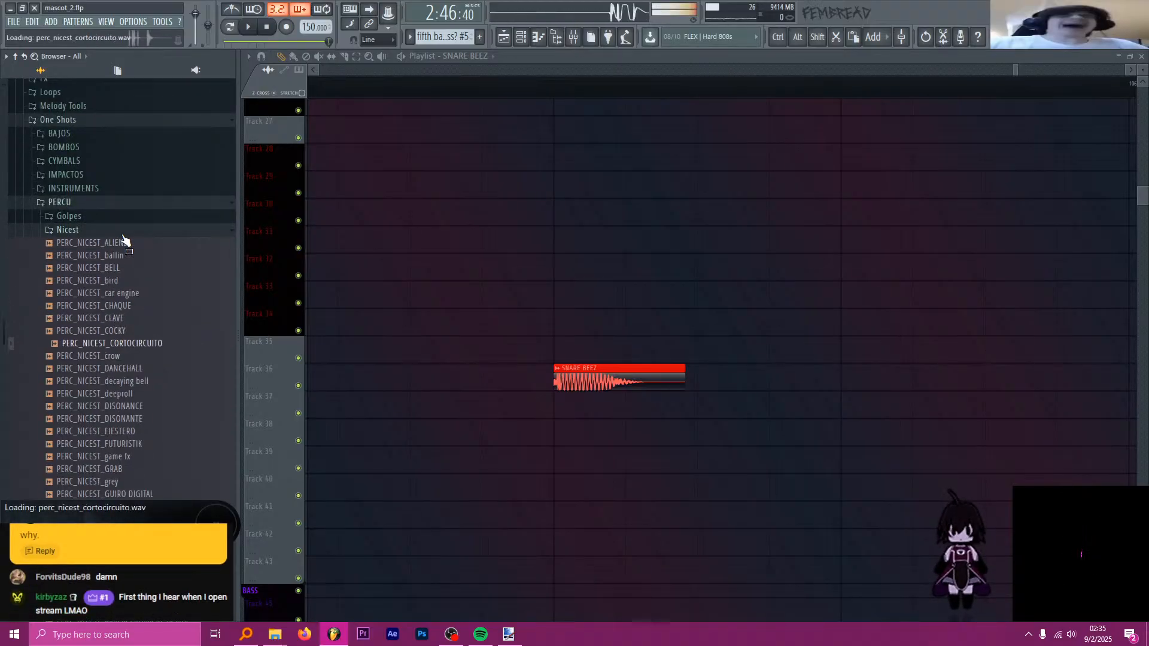
key(Down)
key(Down)
key(Down)
key(Down)
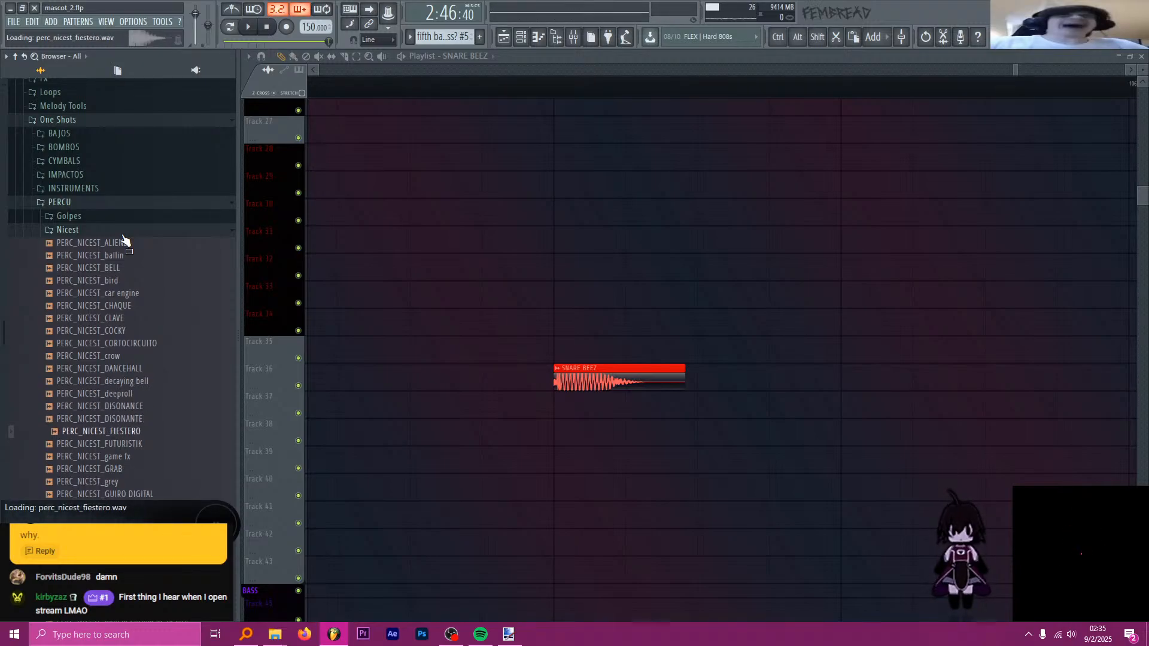
key(Down)
key(Down)
key(Down)
key(Down)
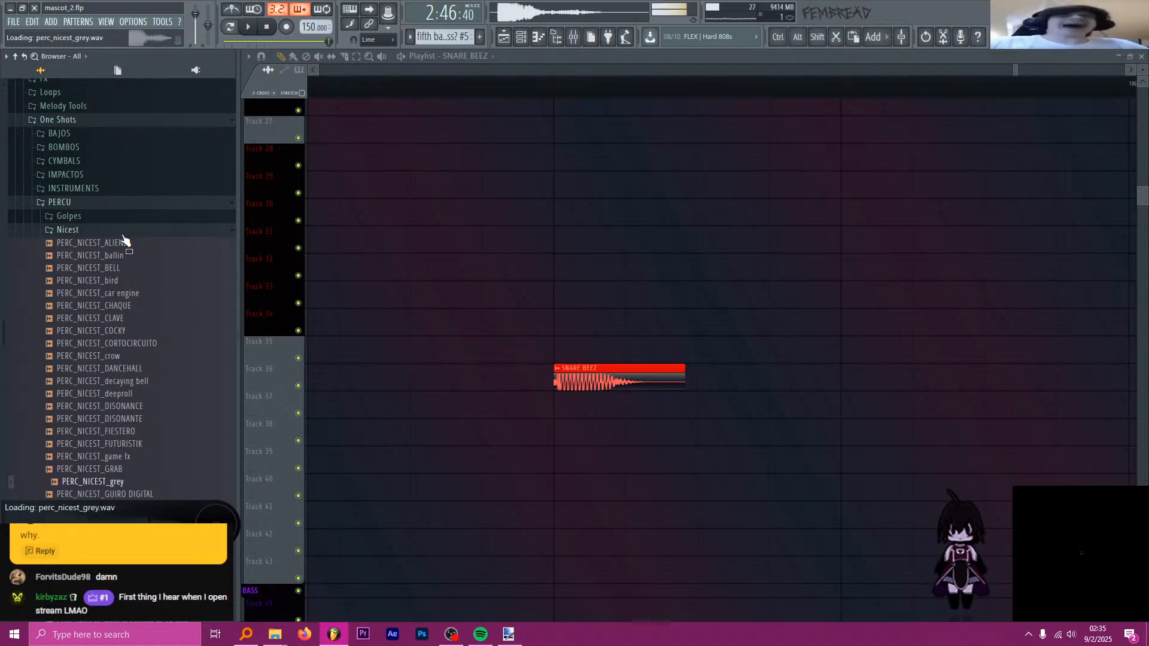
key(Down)
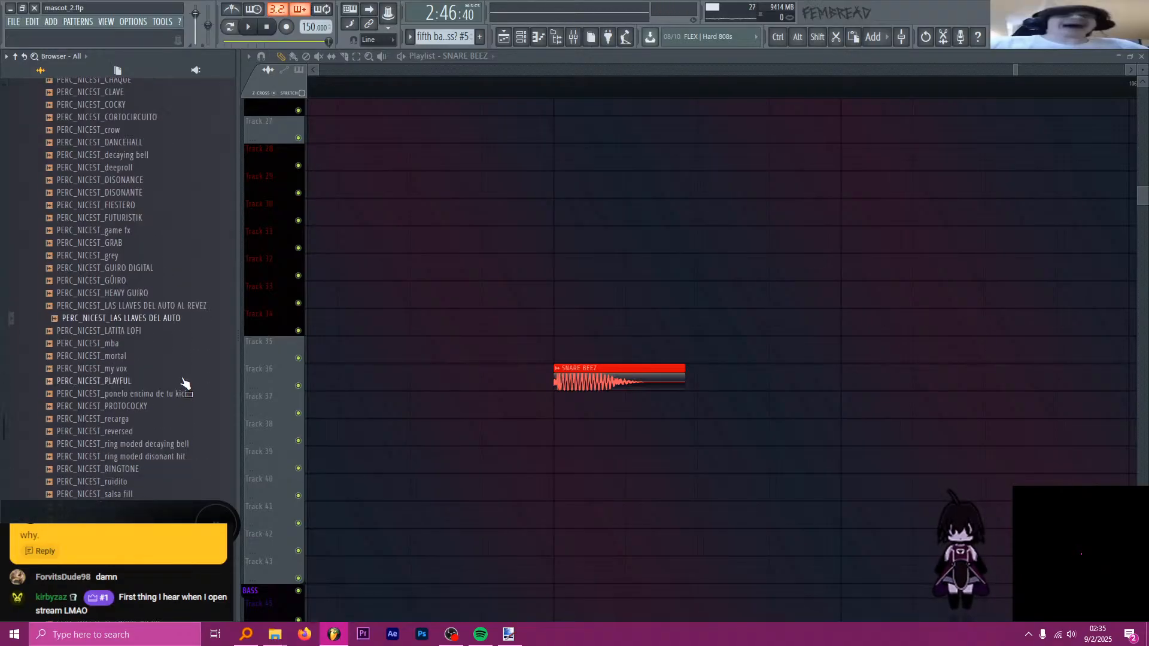
key(Down)
key(Down)
key(Down)
key(Down)
key(Down)
key(Down)
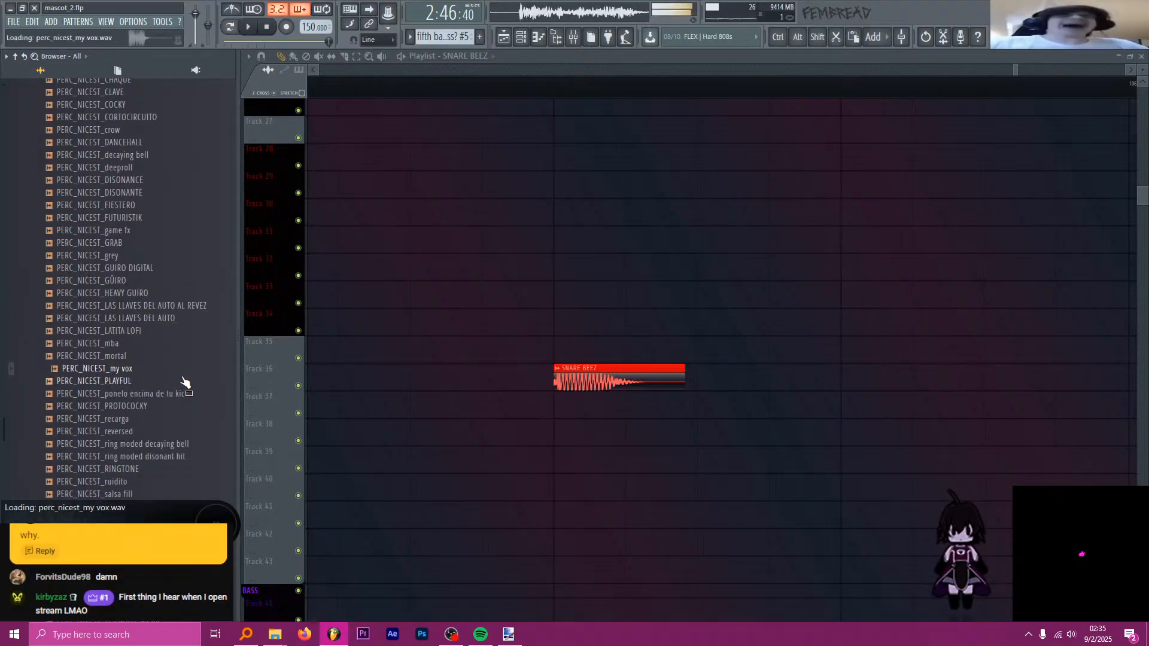
key(Down)
key(Down)
key(Down)
key(Down)
key(Down)
key(Down)
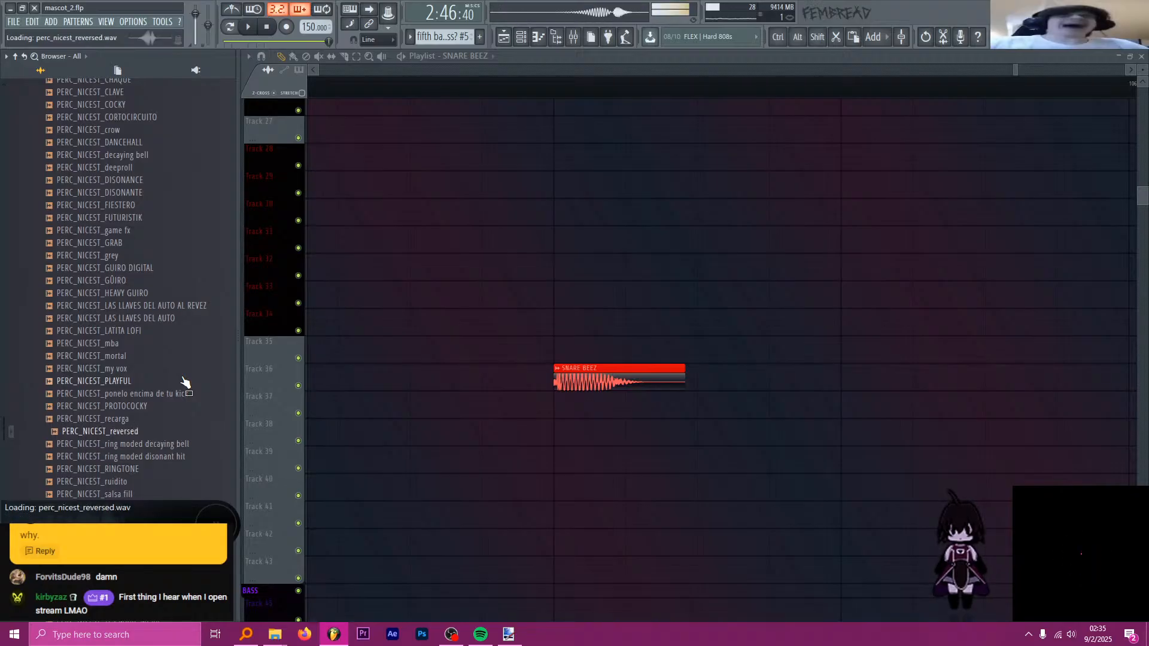
key(Down)
key(Down)
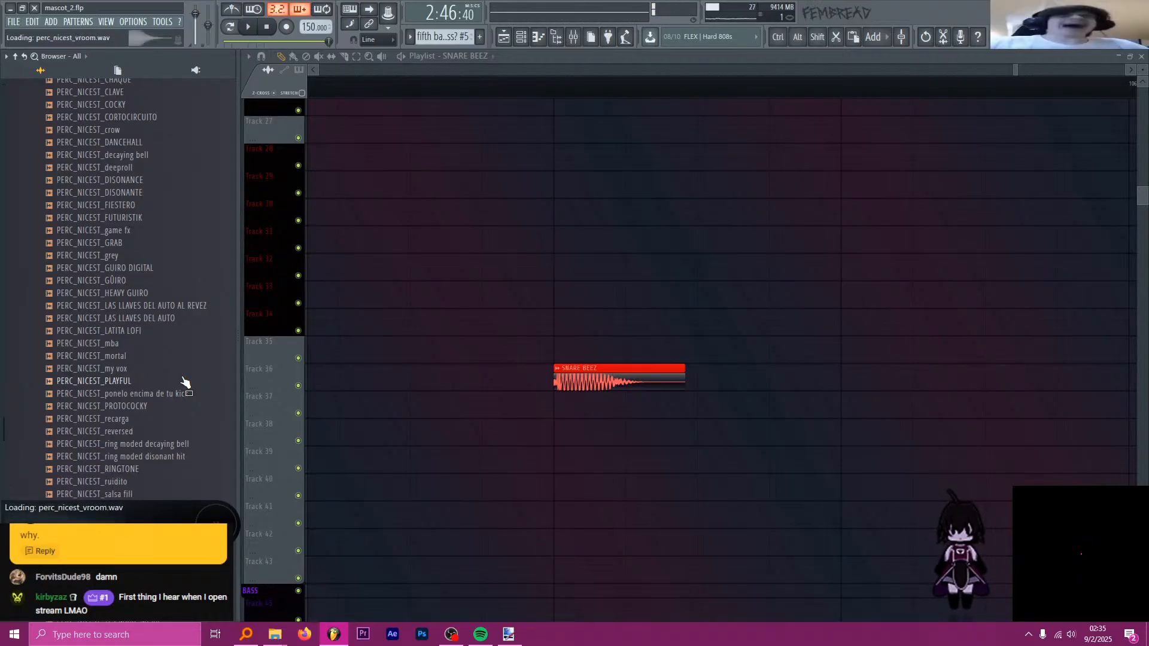
- Finish the Nicest samples and audition those in the Organico folder as far as PERC_ORGANICO_BOOM
key(Down)
key(Down)
key(Down)
key(Down)
key(Down)
key(Down)
key(Down)
key(Down)
key(Down)
key(Down)
key(Down)
key(Down)
key(Down)
key(Down)
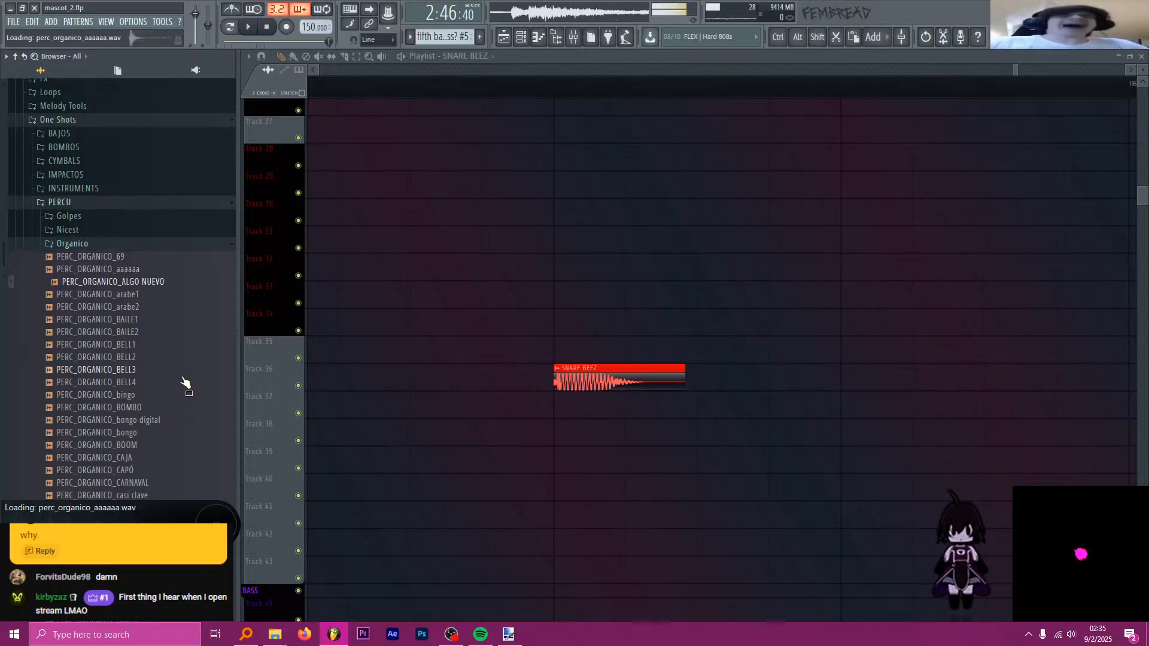
key(Down)
key(Down)
key(Down)
key(Down)
key(Down)
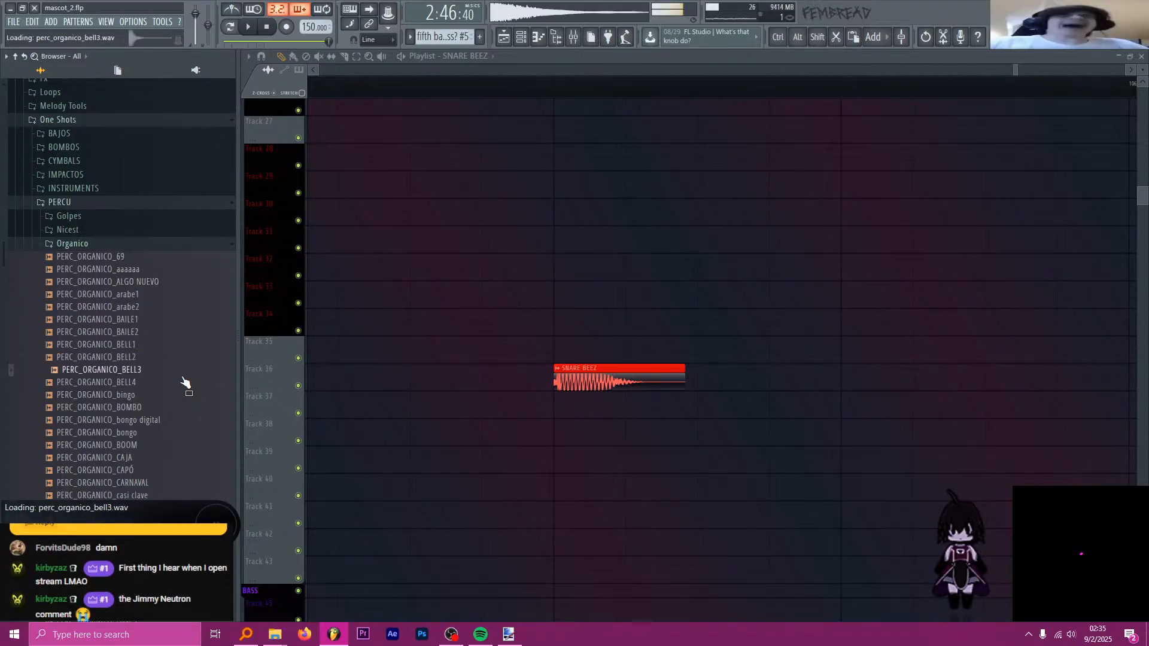
key(Down)
key(Down)
key(Down)
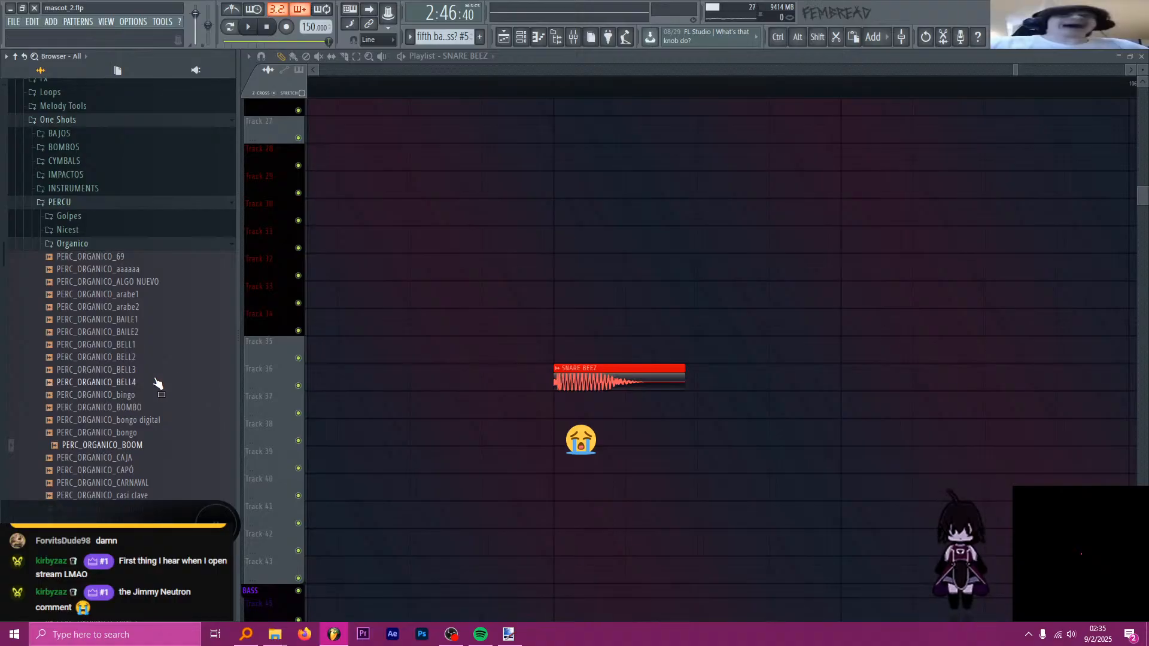
- Collapse MegaDembowPack2017 and open the VDUB2 Snares folder of Vengeance Essential Dubstep Vol.2
scroll(156, 380, up, 4)
click(94, 177)
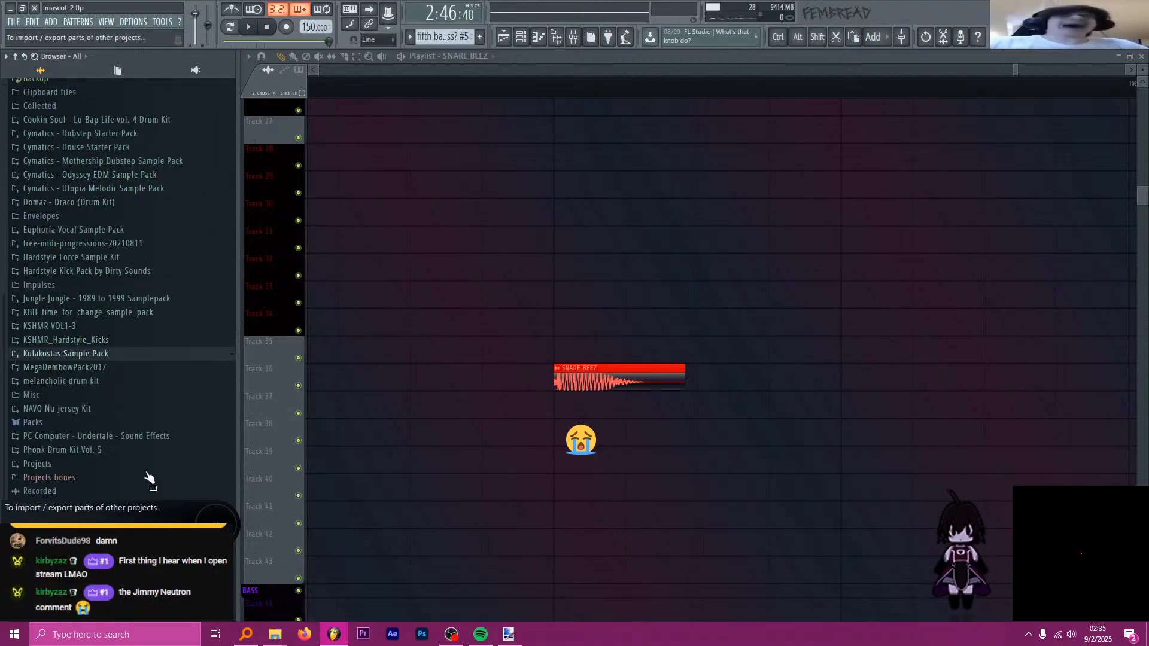
click(134, 352)
scroll(120, 620, down, 3)
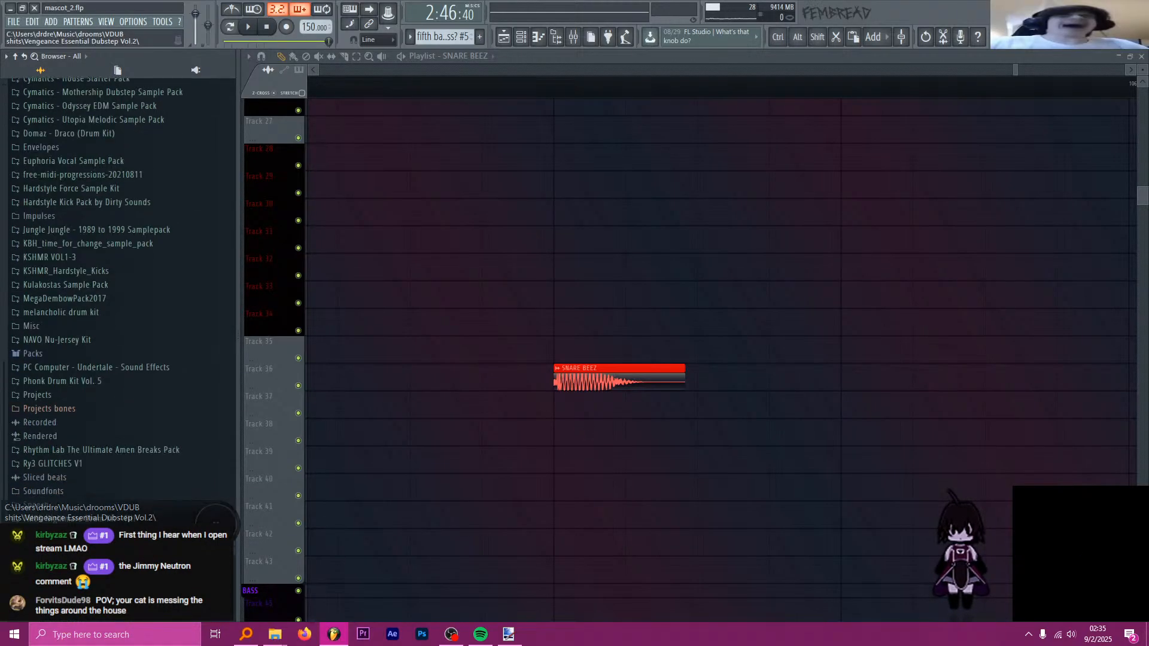
click(106, 618)
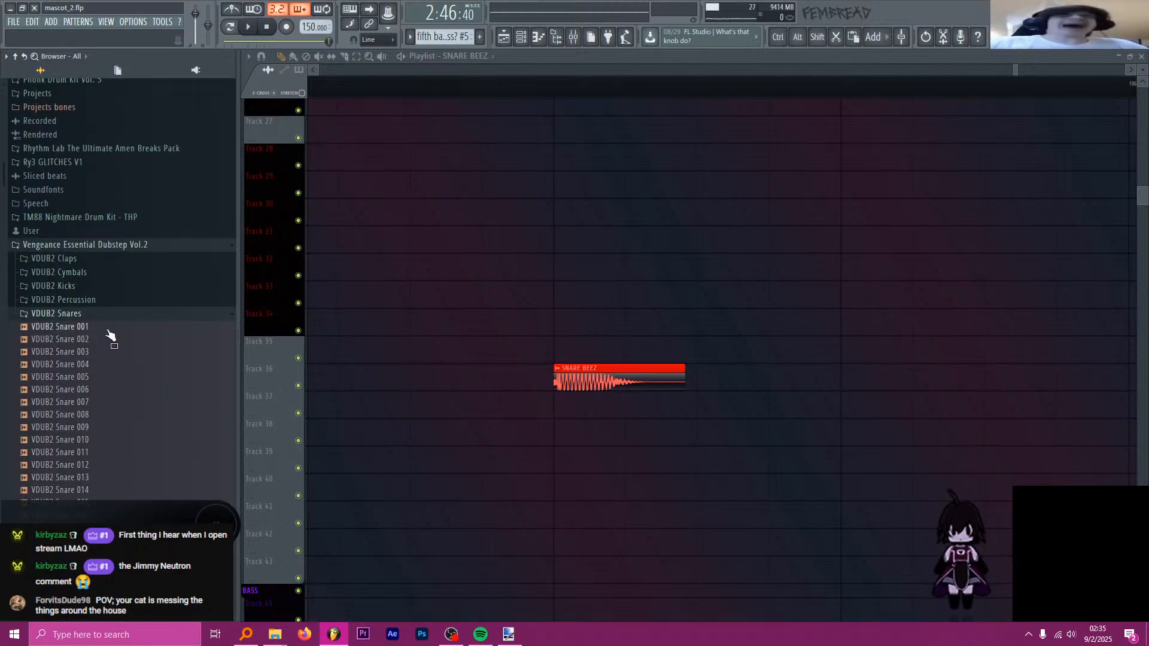
- Open the VDUB2 Claps folder and audition its samples one after another, starting with VDUB2 Clap 001
click(94, 272)
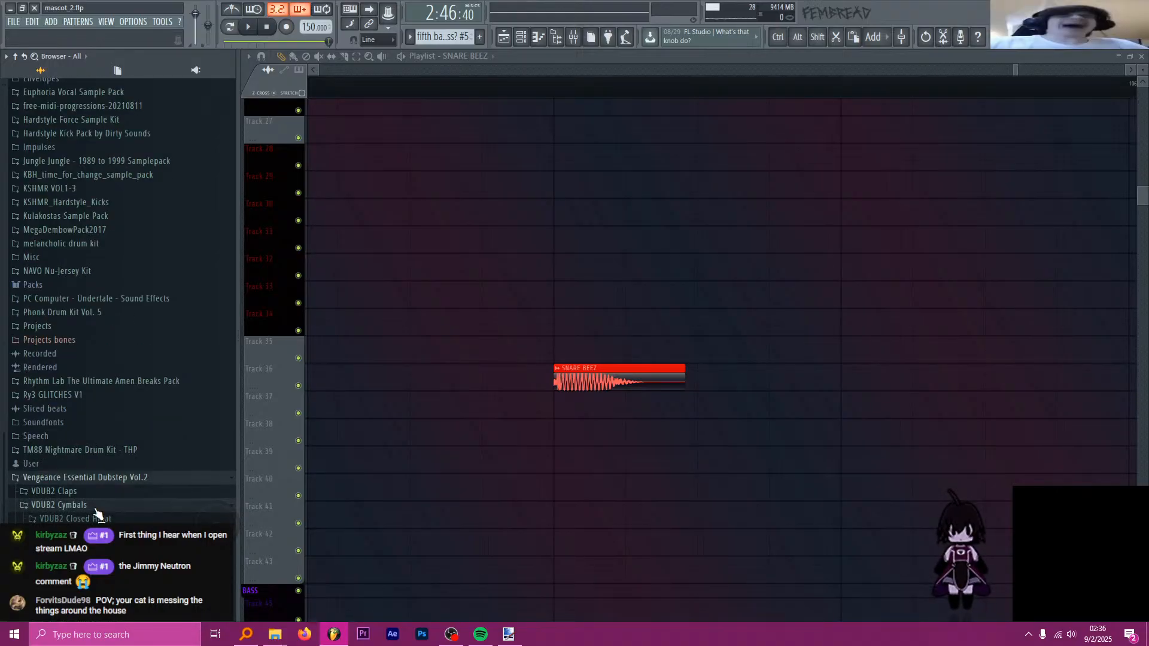
click(66, 492)
click(84, 347)
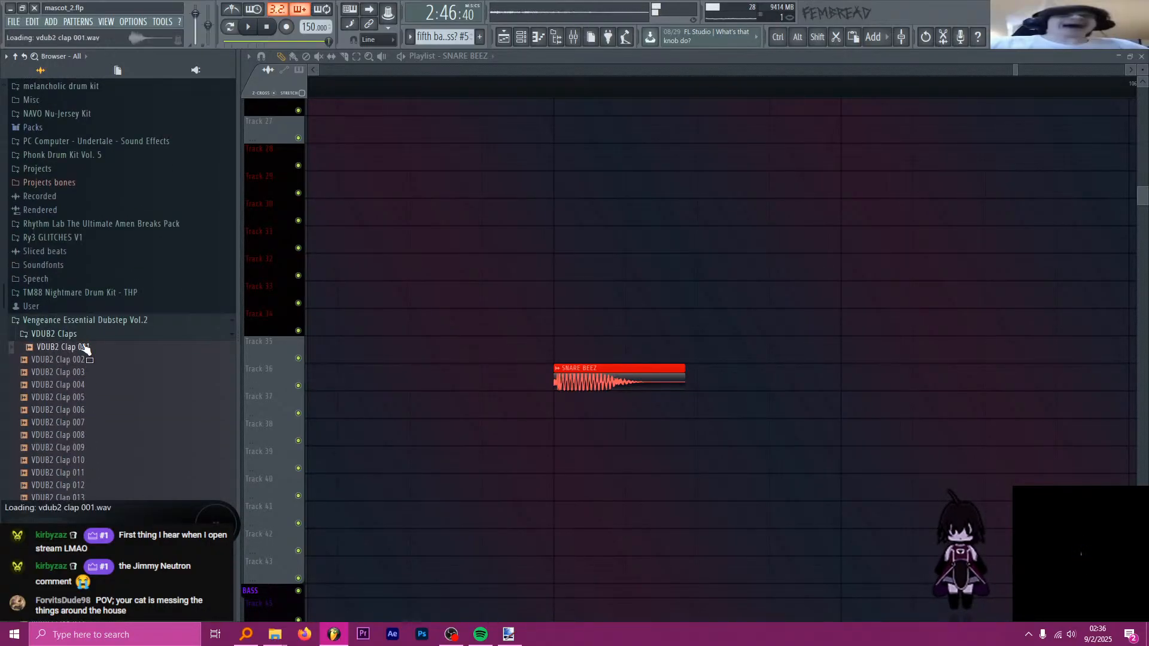
key(Down)
key(Down)
key(Down)
key(Down)
key(Down)
key(Down)
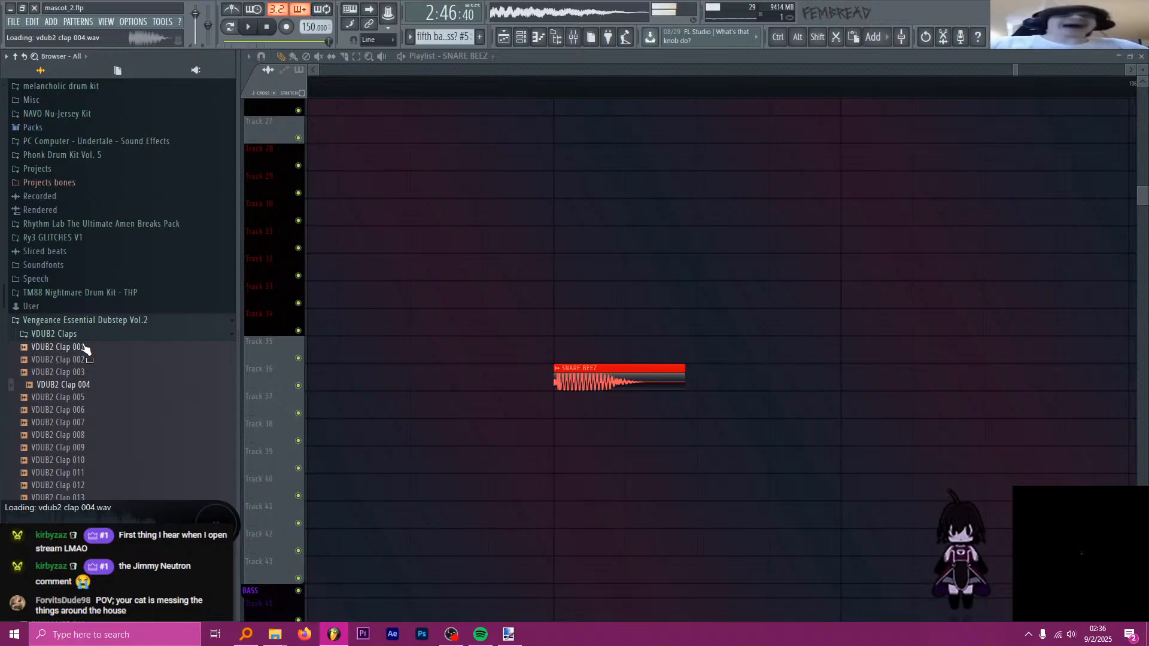
- Copy the SNARE BEEZ clip to Track 37, make it unique and replace its sample with VDUB2 Clap 004
drag(85, 348, 234, 370)
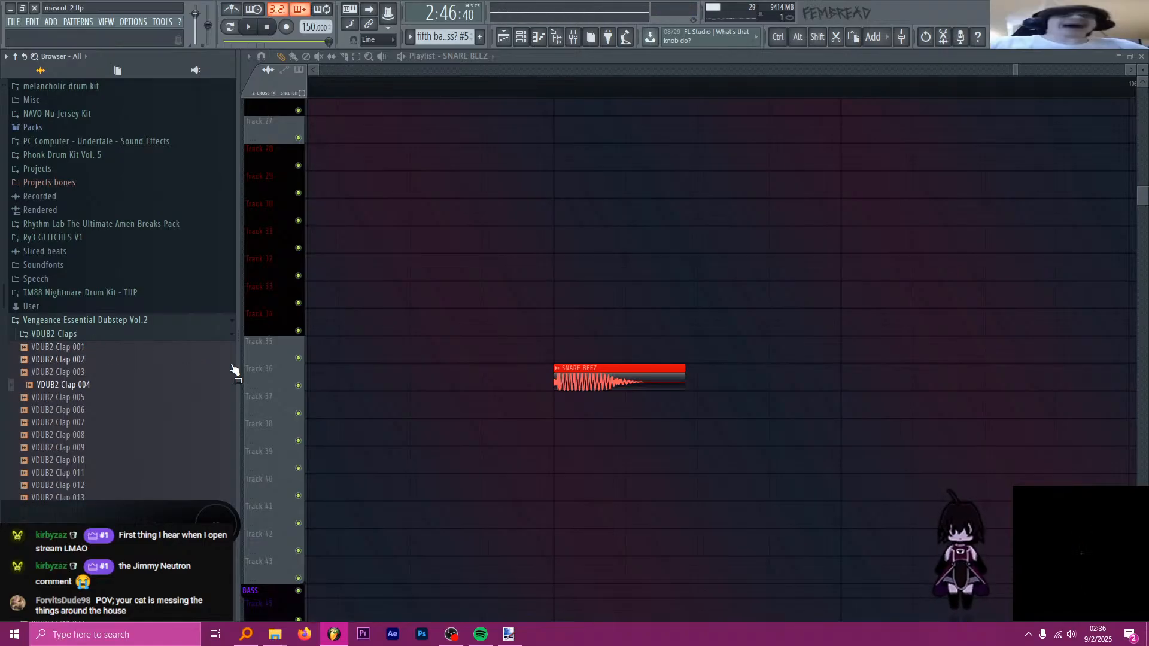
click(571, 396)
click(557, 396)
click(590, 486)
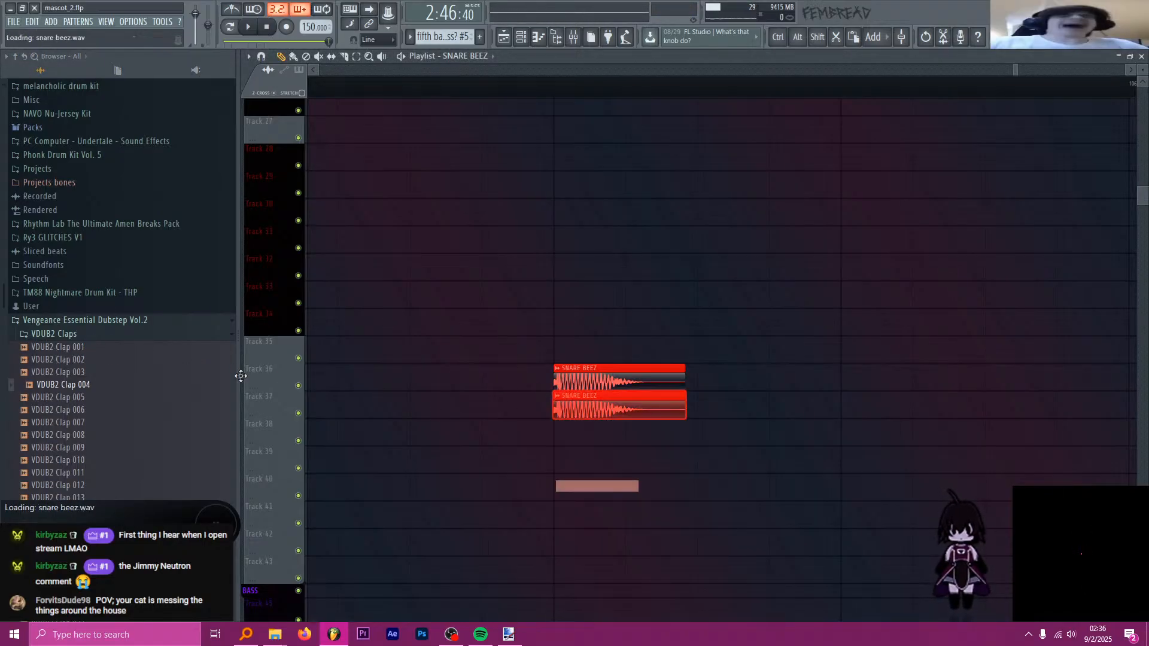
double_click(623, 415)
drag(375, 417, 444, 422)
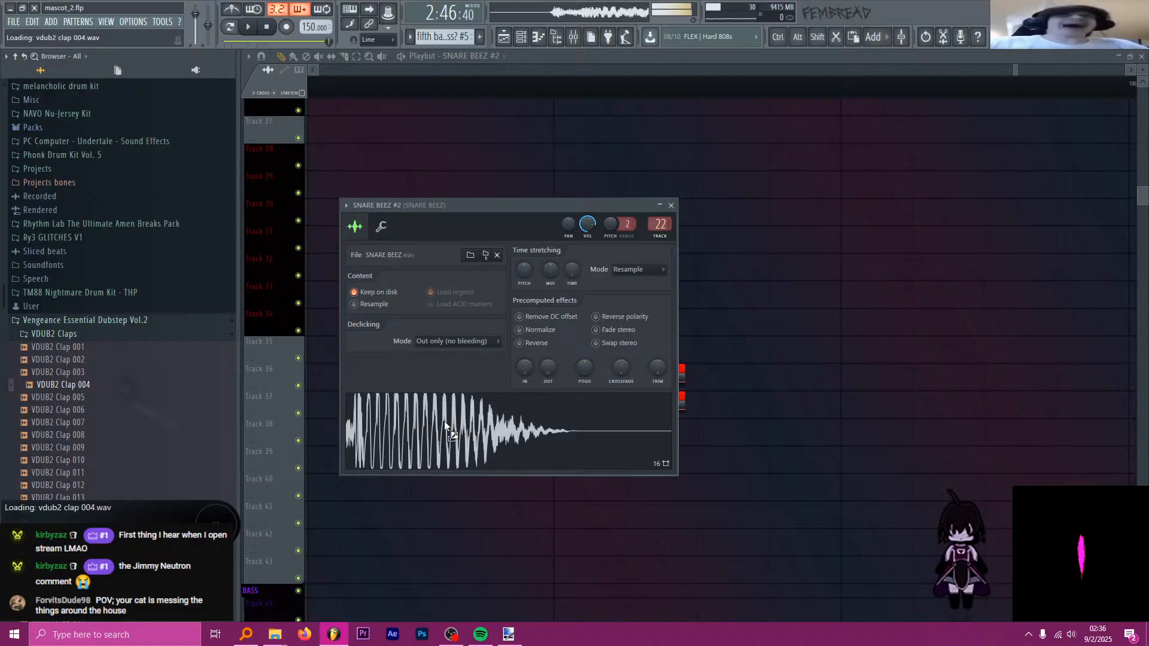
click(671, 205)
- Shift the VDUB2 Clap 004 clip to start just before the snare and cut away everything after 105.3:00
drag(586, 407, 562, 406)
key(shift)
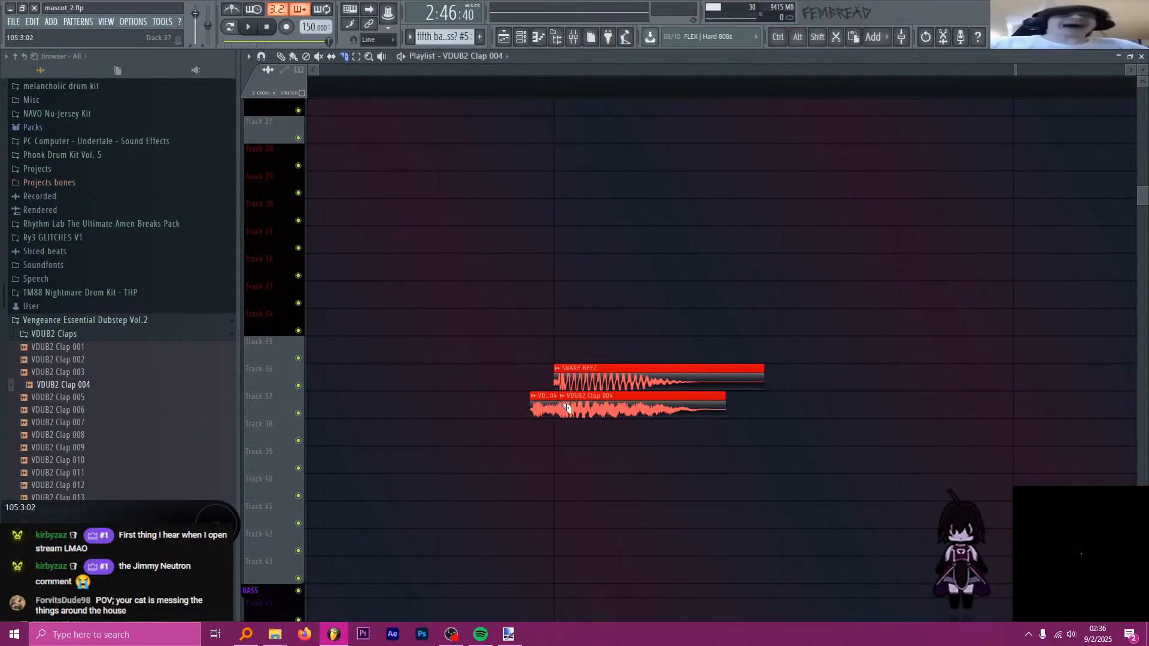
key(ctrl+z)
alt+shift+click(556, 410)
key(ctrl+z)
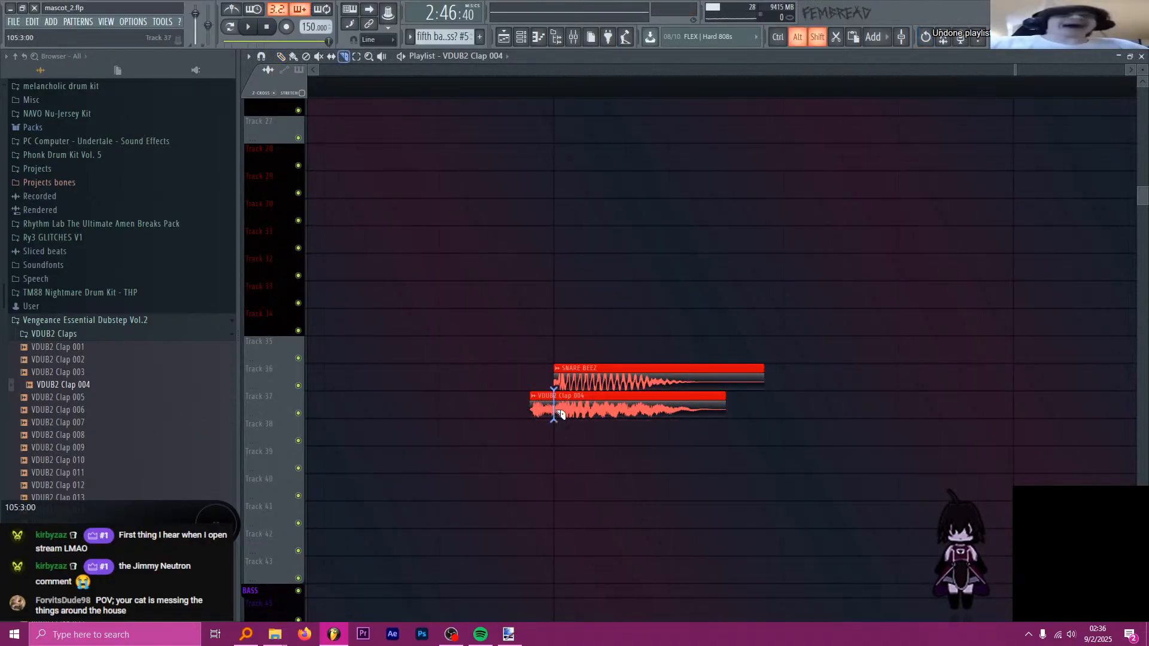
right_click(586, 412)
- Select bar 105 as the playback range and listen to the kick, clap and snare together
key(space)
scroll(592, 362, down, 5)
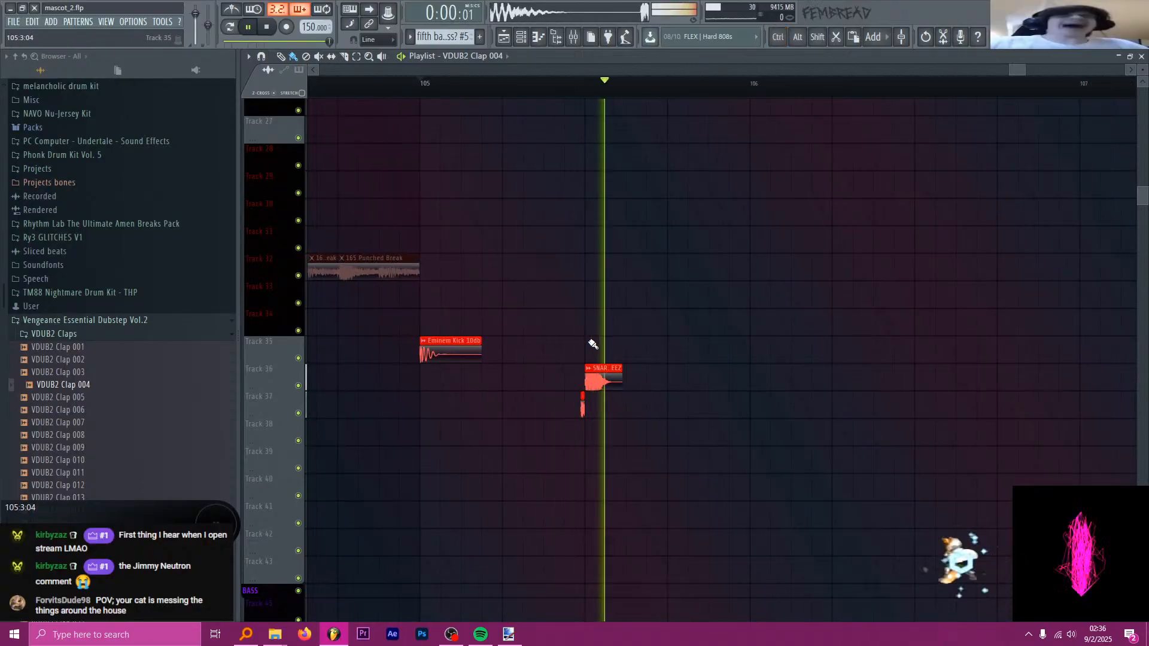
key(space)
scroll(588, 346, up, 1)
scroll(587, 347, up, 2)
scroll(589, 326, down, 3)
drag(740, 88, 404, 77)
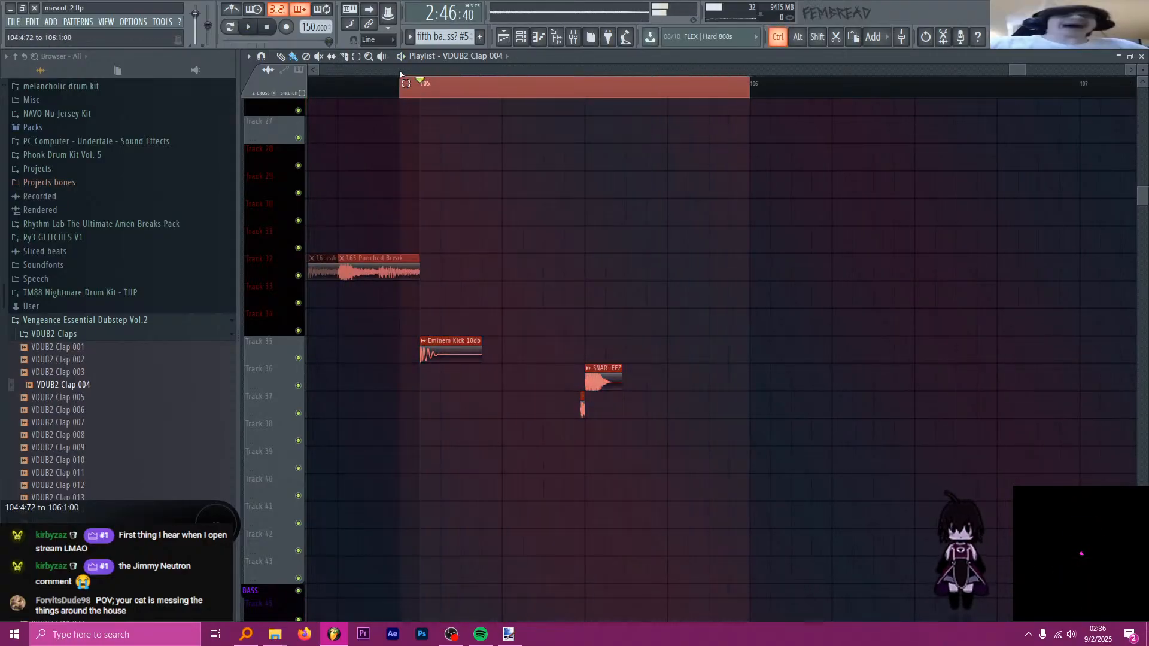
key(space)
scroll(625, 373, up, 3)
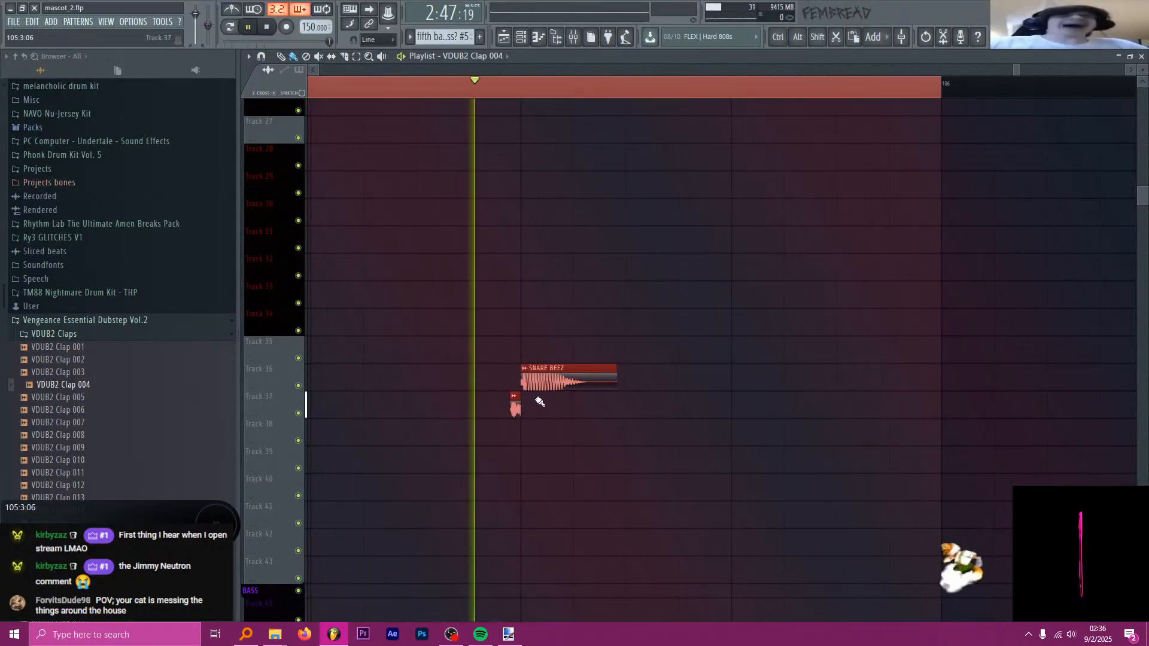
key(space)
key(space)
key(space)
scroll(577, 405, down, 4)
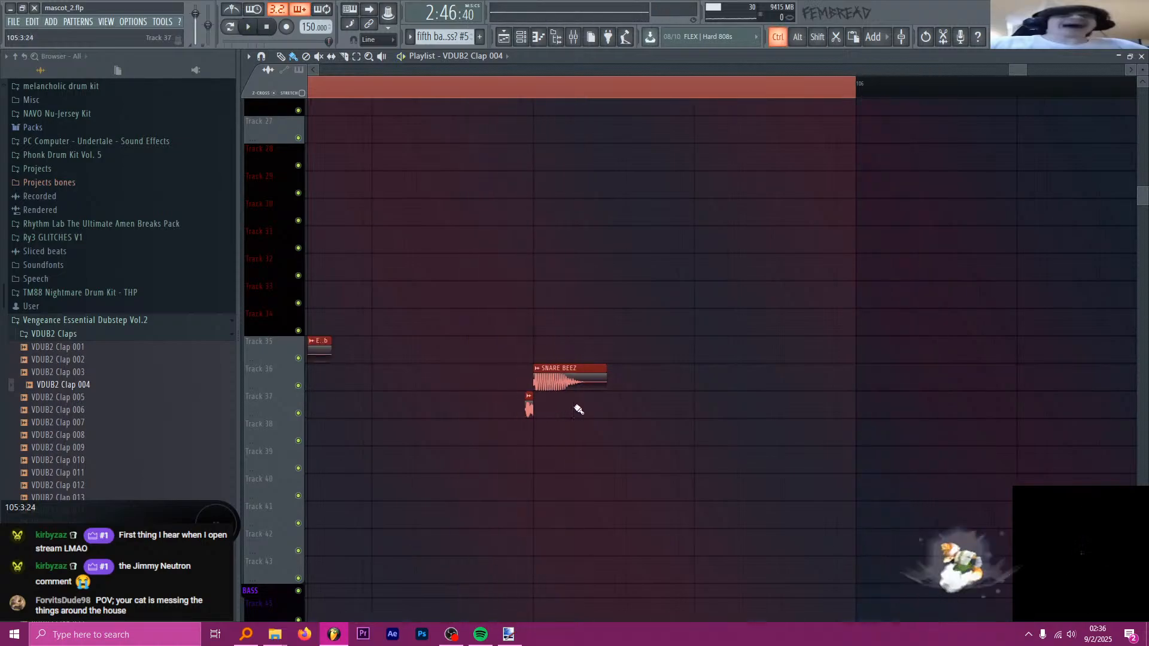
- Look up the Eminem Kick 10db clip's channel settings and show its mixer track
scroll(506, 363, up, 3)
double_click(513, 360)
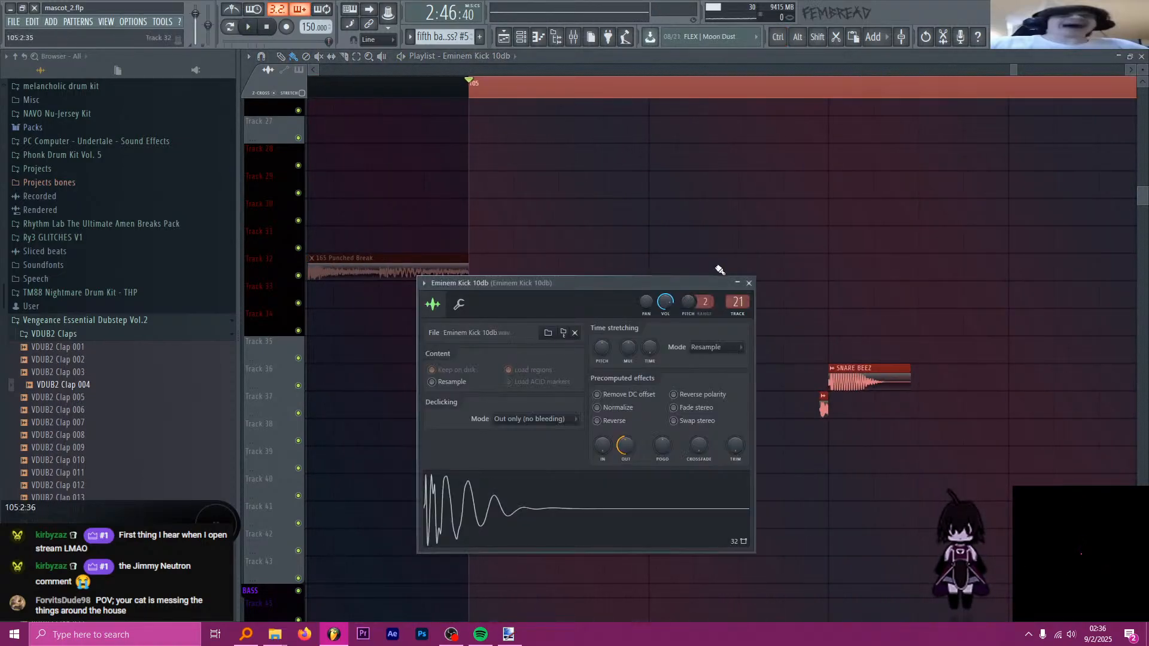
click(749, 283)
key(F9)
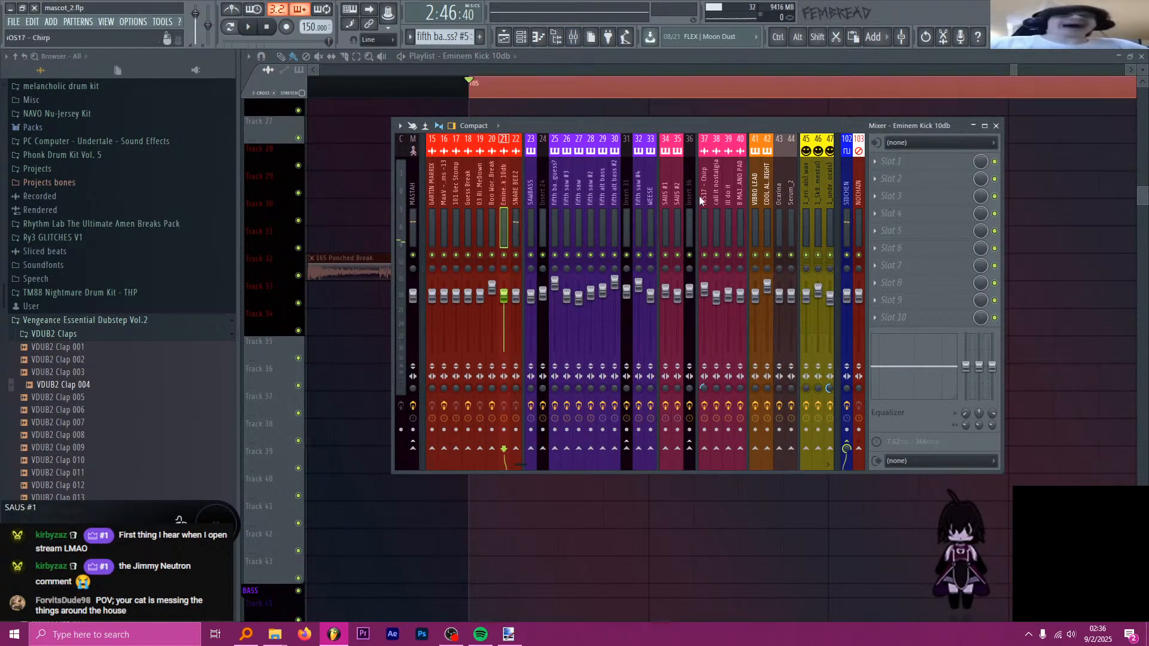
- Load the "if you wanna hard ahh kick (pause)" preset from #TWERKNATION28 DRUM KIT onto the Eminem Kick 10db mixer track
scroll(114, 239, up, 15)
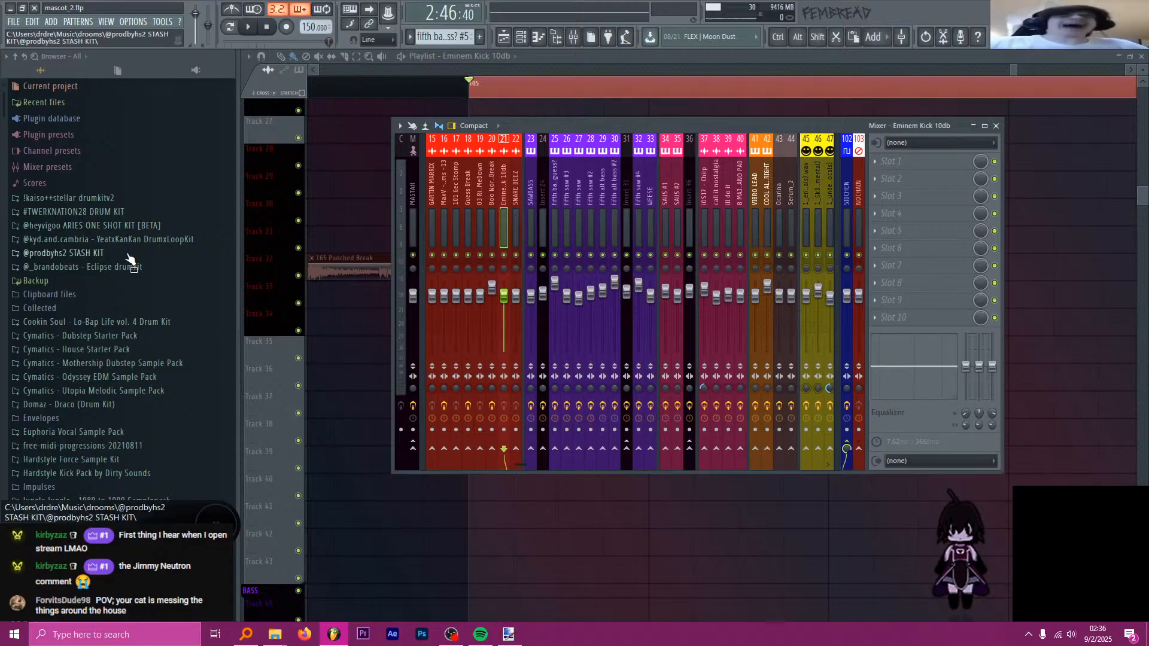
click(128, 264)
click(128, 265)
click(95, 202)
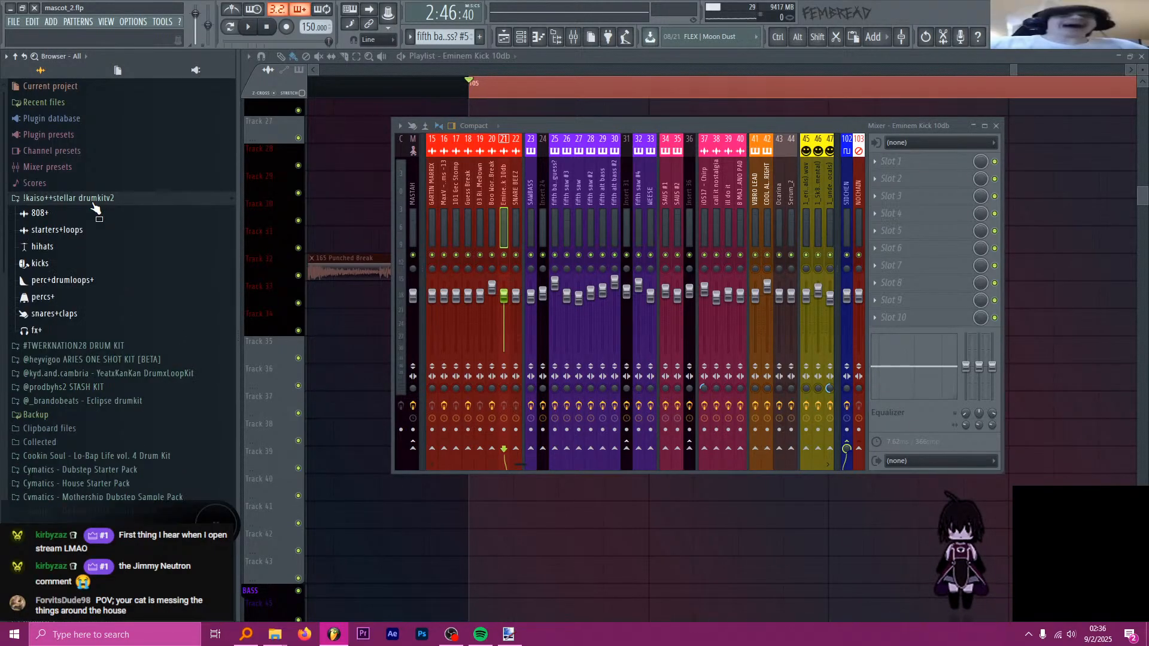
click(94, 200)
click(198, 211)
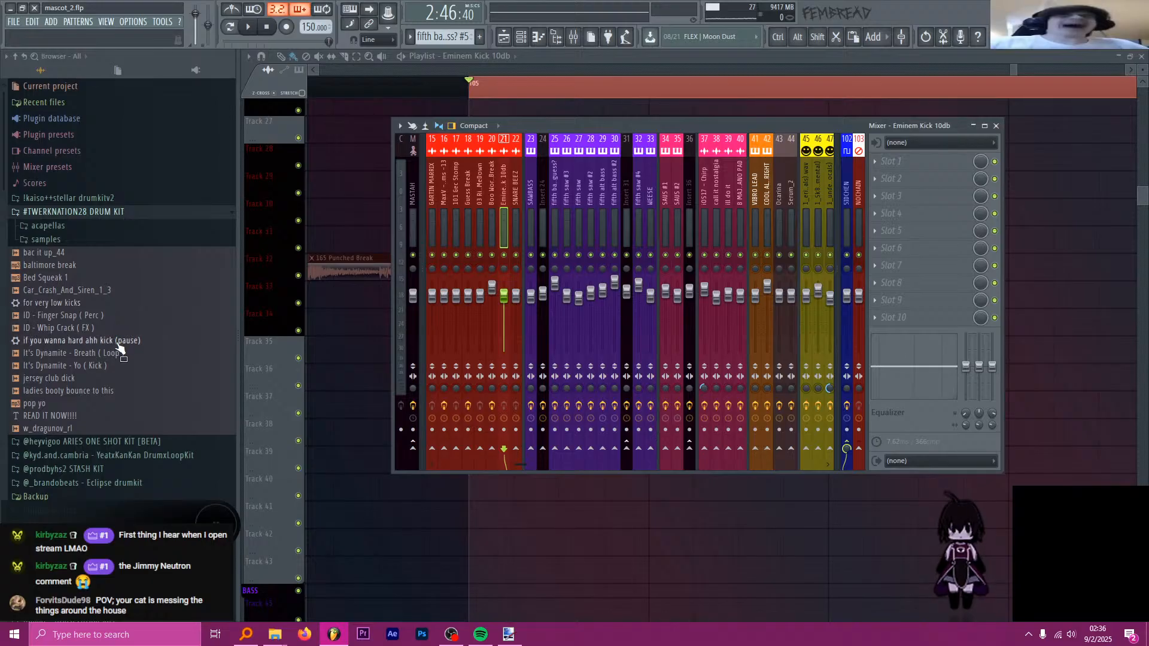
drag(118, 344, 504, 193)
- Rename mixer track 21 to Eminem Kick 10db and color it red like the other drum tracks
key(F2)
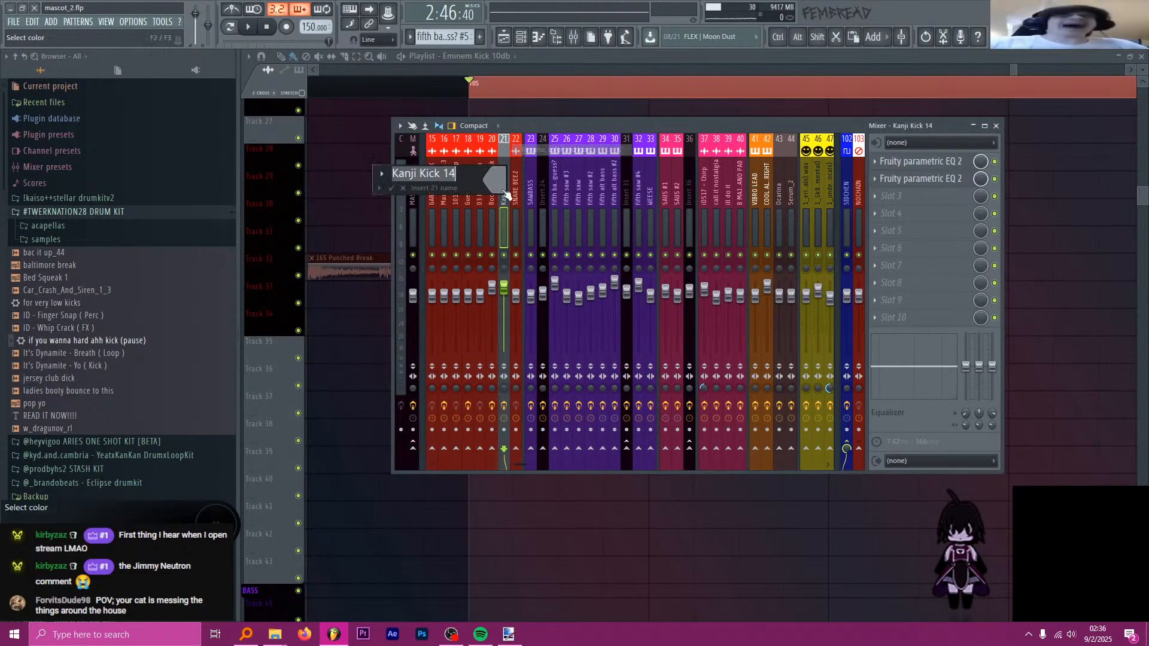
click(380, 188)
click(422, 200)
- Inspect both Fruity parametric EQ 2 effects on the kick track and lower its fader level with the neighboring drum tracks
click(944, 167)
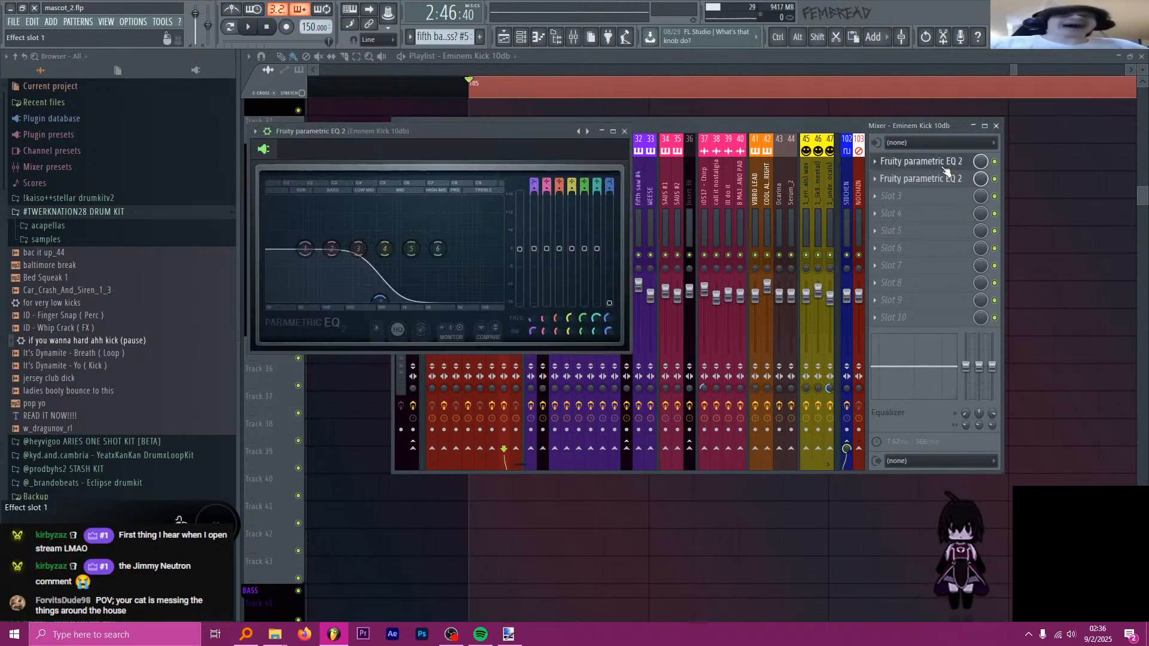
click(943, 168)
click(944, 179)
click(943, 182)
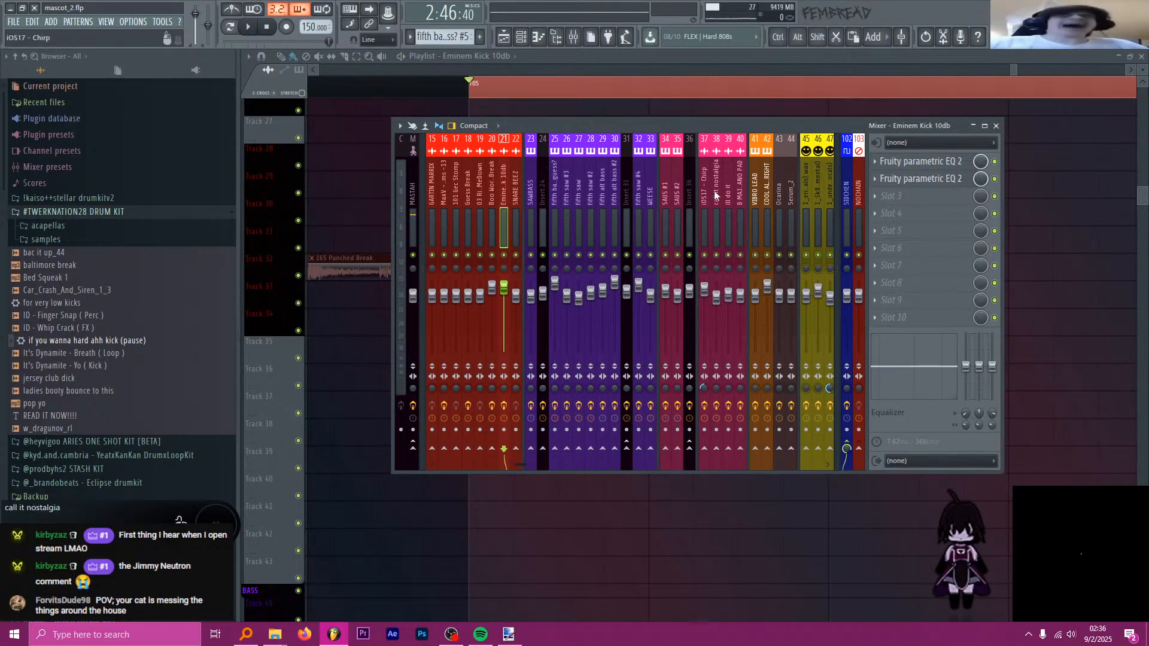
drag(508, 291, 520, 295)
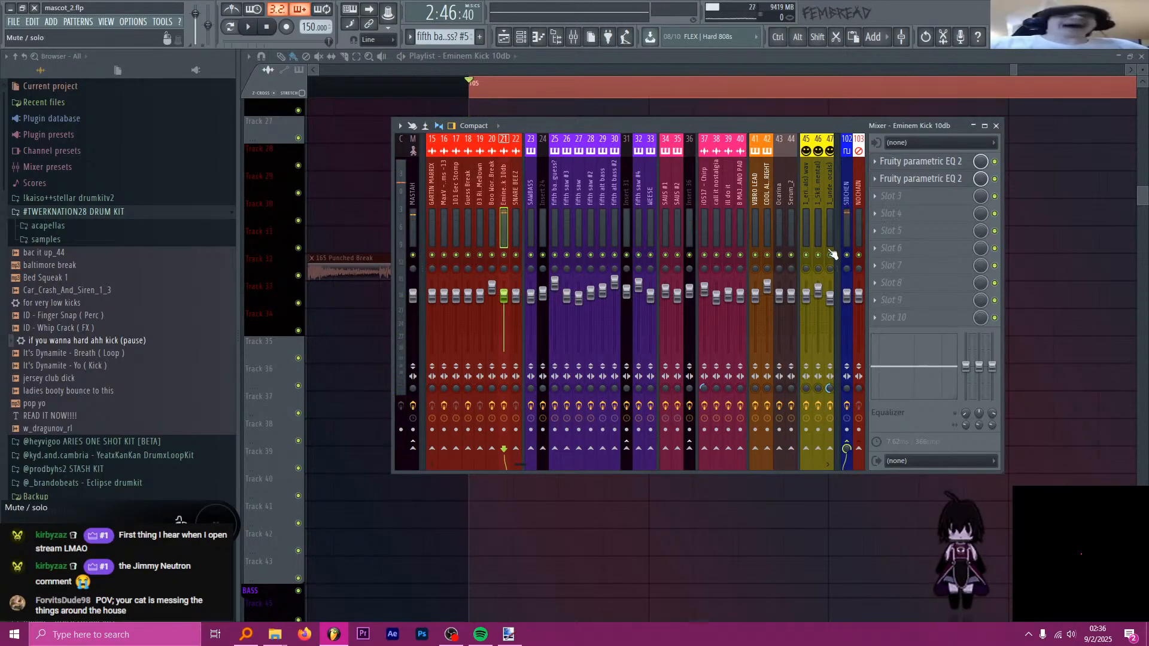
scroll(919, 202, up, 2)
click(918, 162)
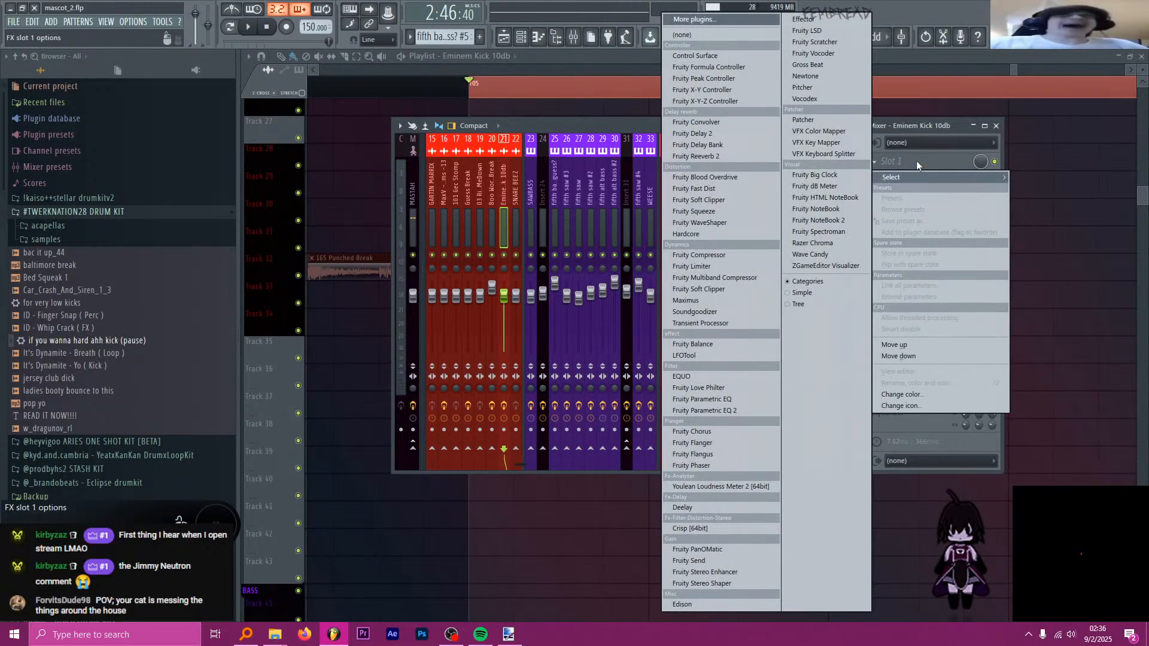
click(918, 161)
scroll(919, 162, down, 2)
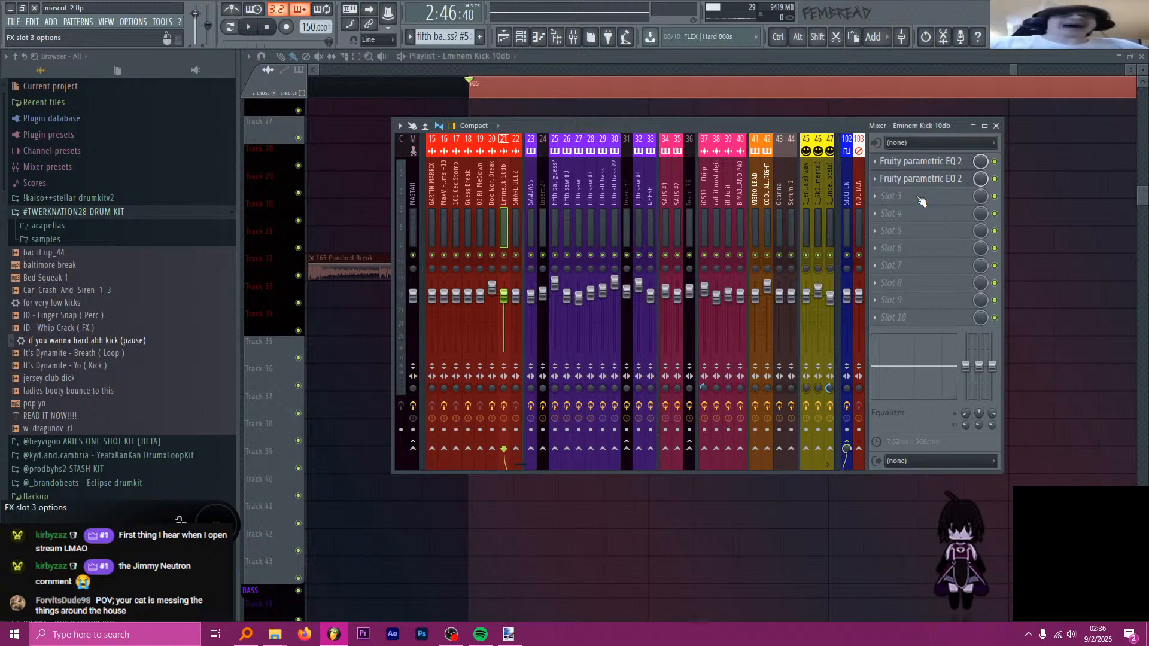
- Inspect the effects on the MASTAH track, including Fruity parametric EQ 2
click(413, 191)
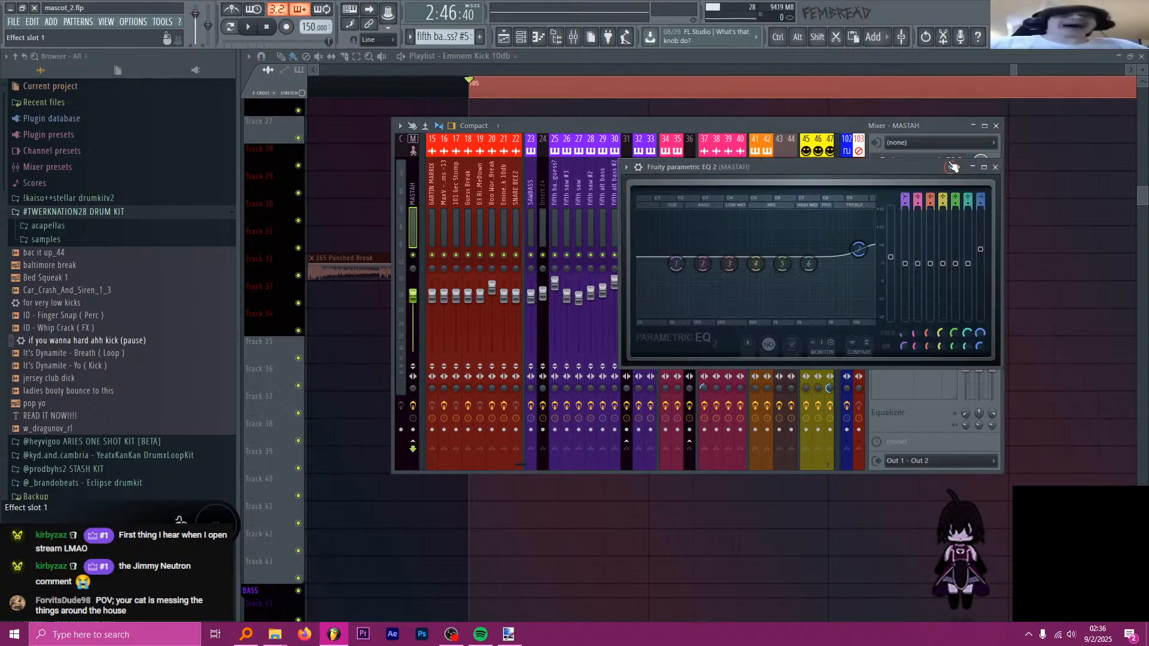
click(921, 161)
click(996, 167)
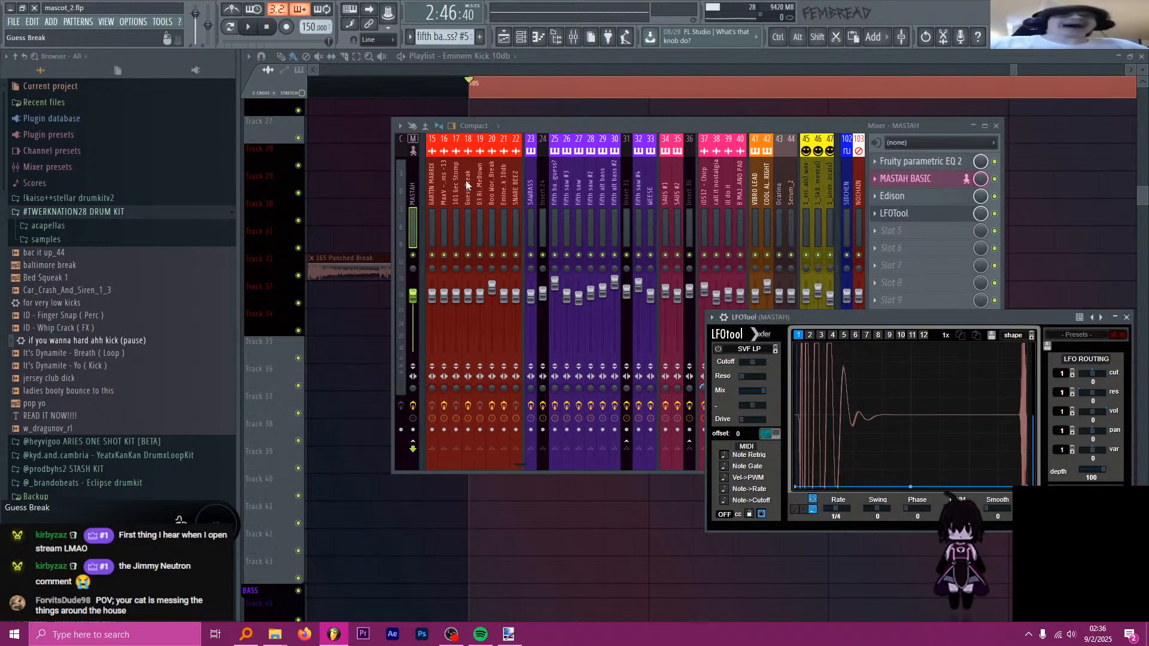
- Add kHs Transient Shaper to slot 3 of the Eminem Kick 10db track, set Attack to 33% and raise Speed fully
click(503, 189)
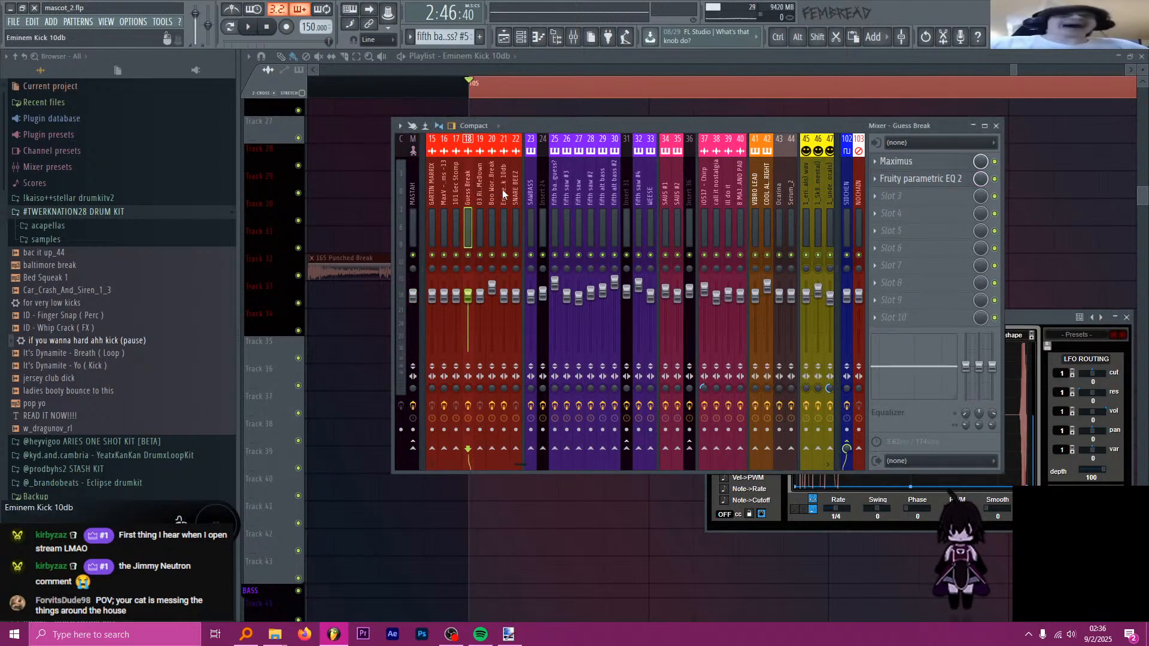
click(905, 197)
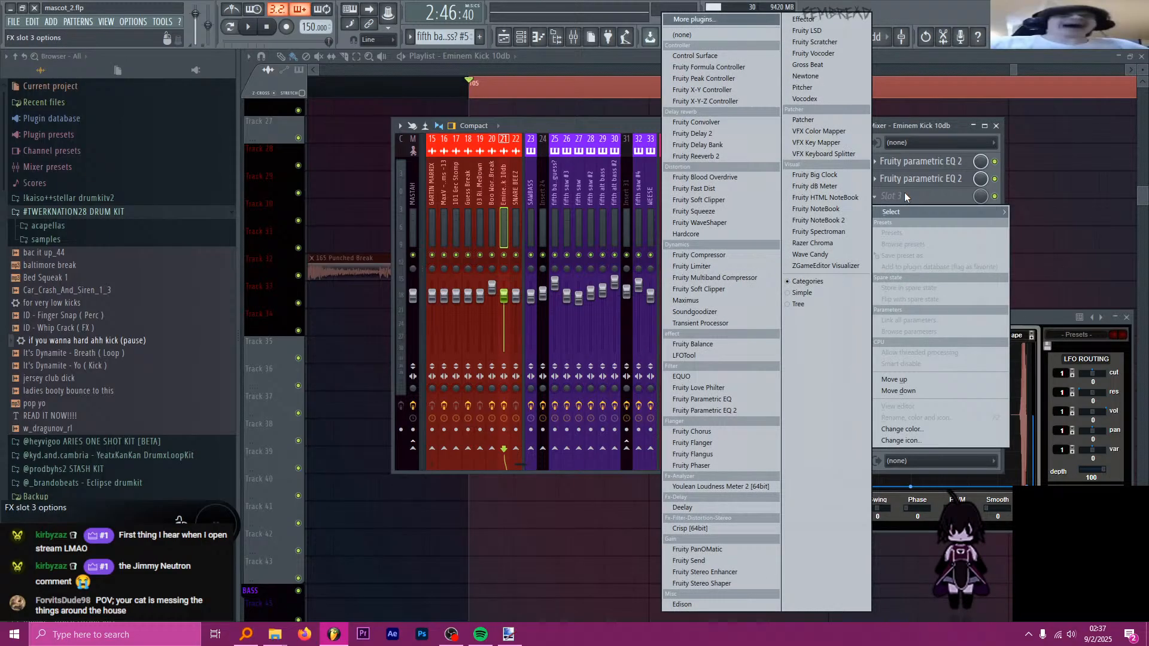
click(739, 21)
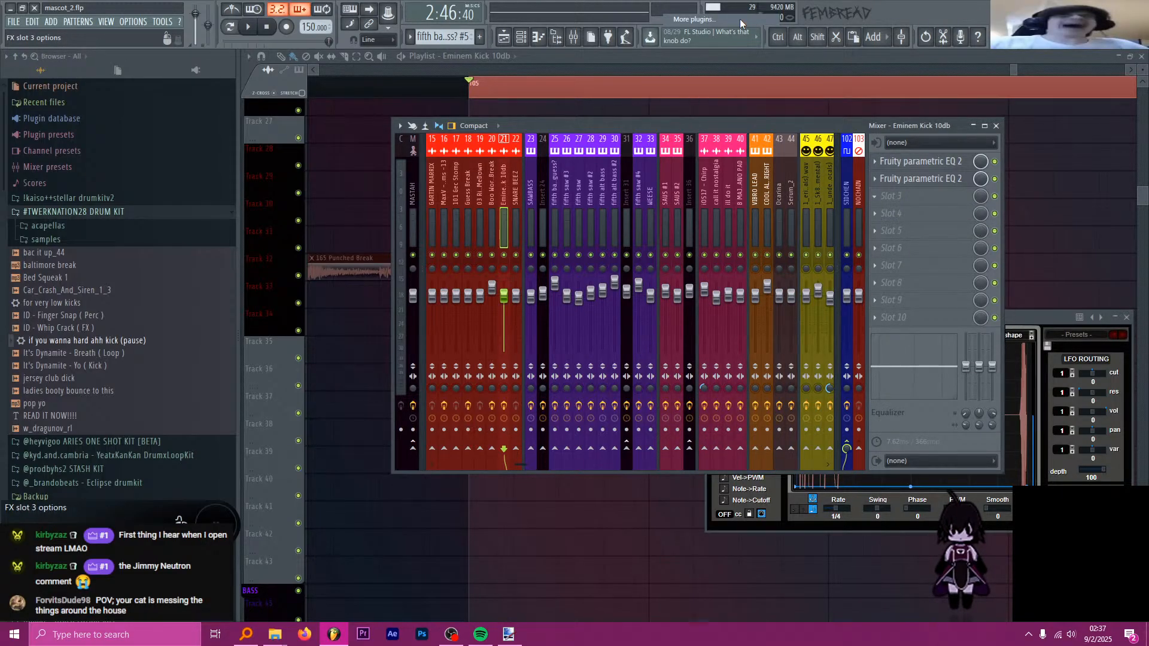
text(tran)
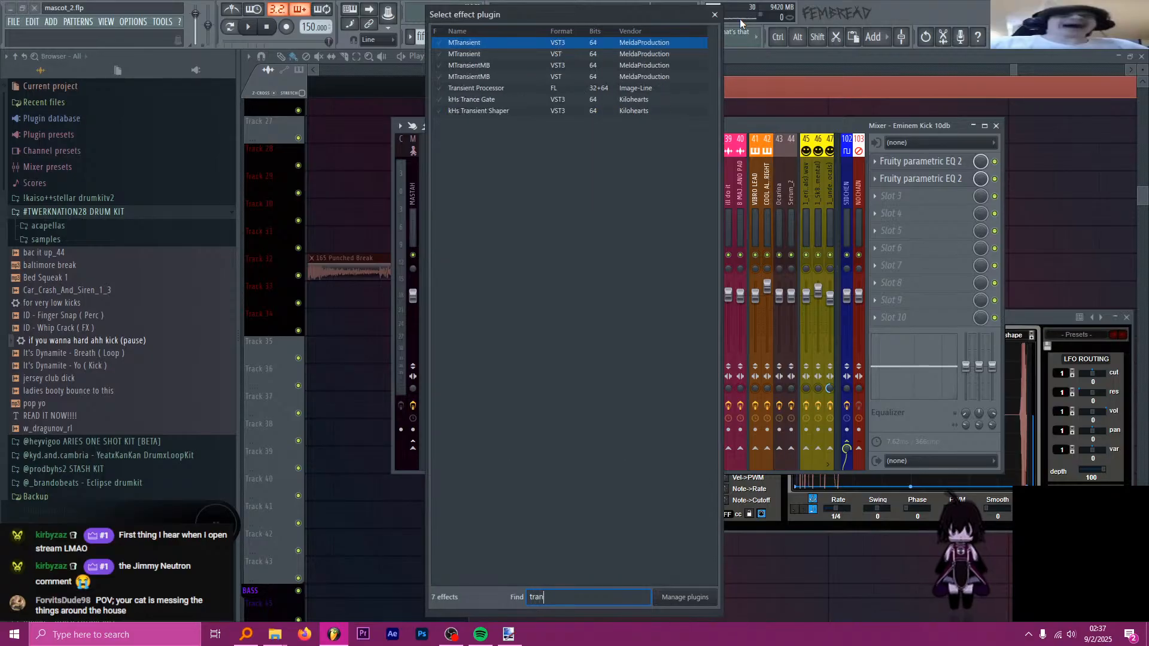
double_click(467, 111)
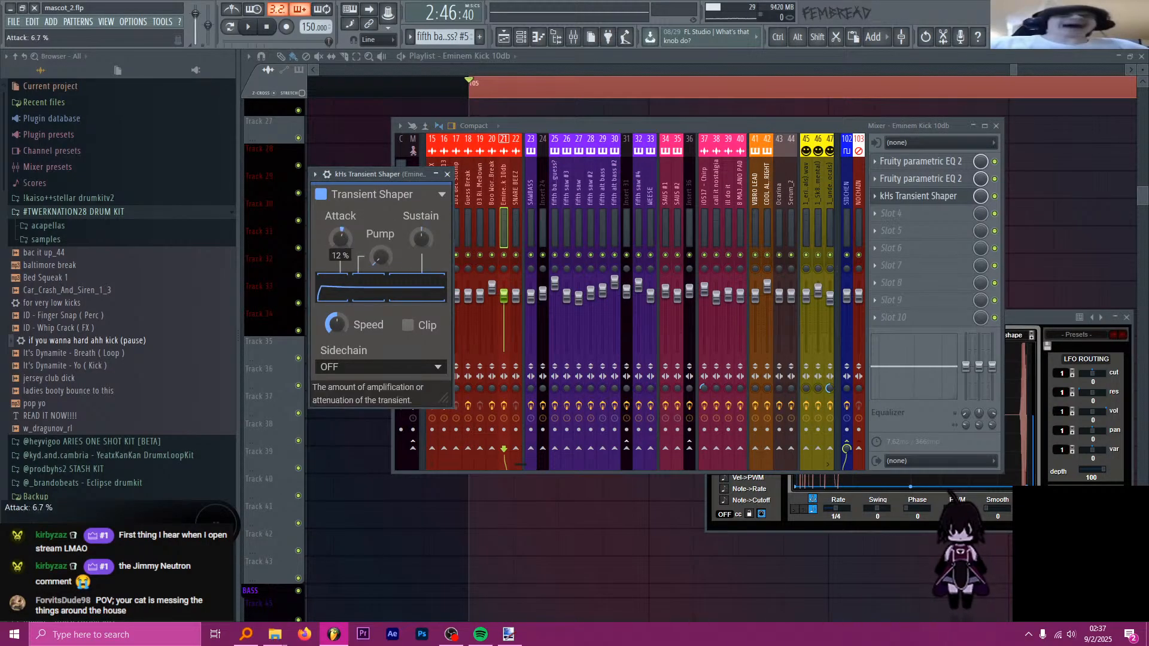
drag(387, 172, 394, 174)
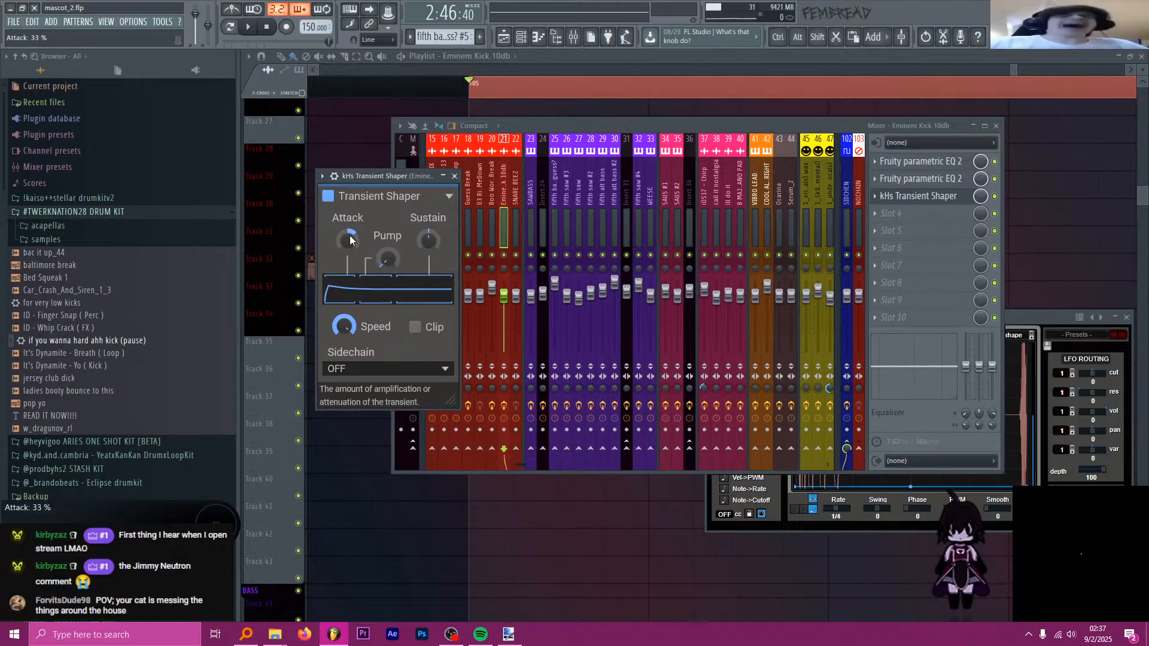
drag(386, 175, 398, 175)
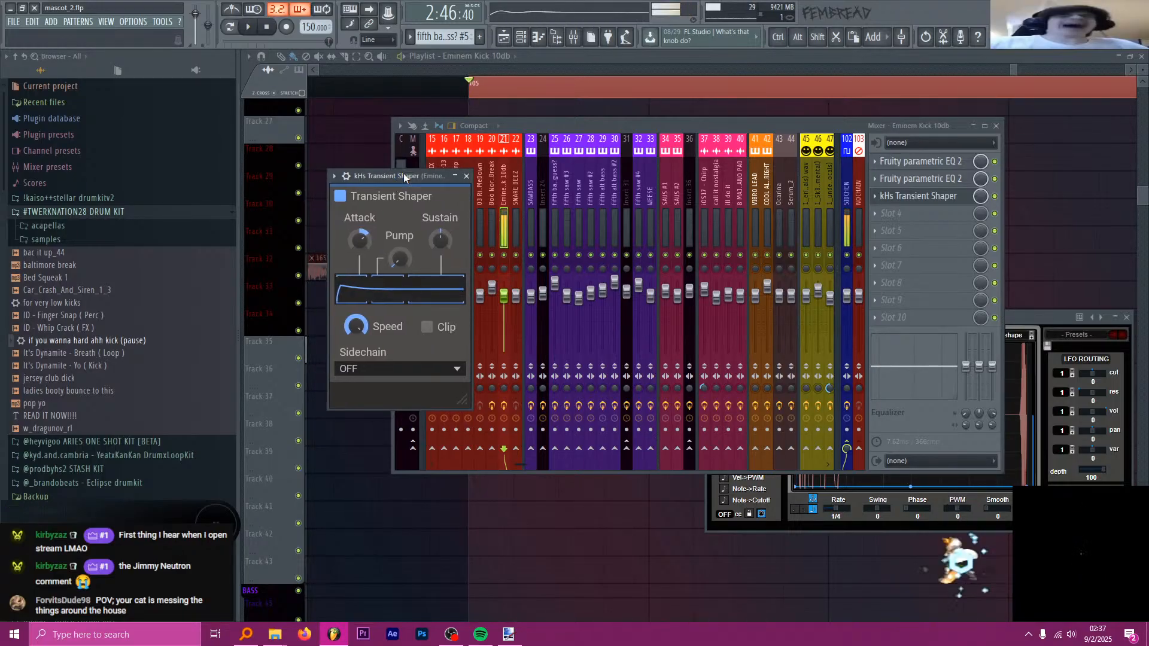
- Compare the kick with the Transient Shaper toggled during playback, and close the mixer
click(995, 197)
key(space)
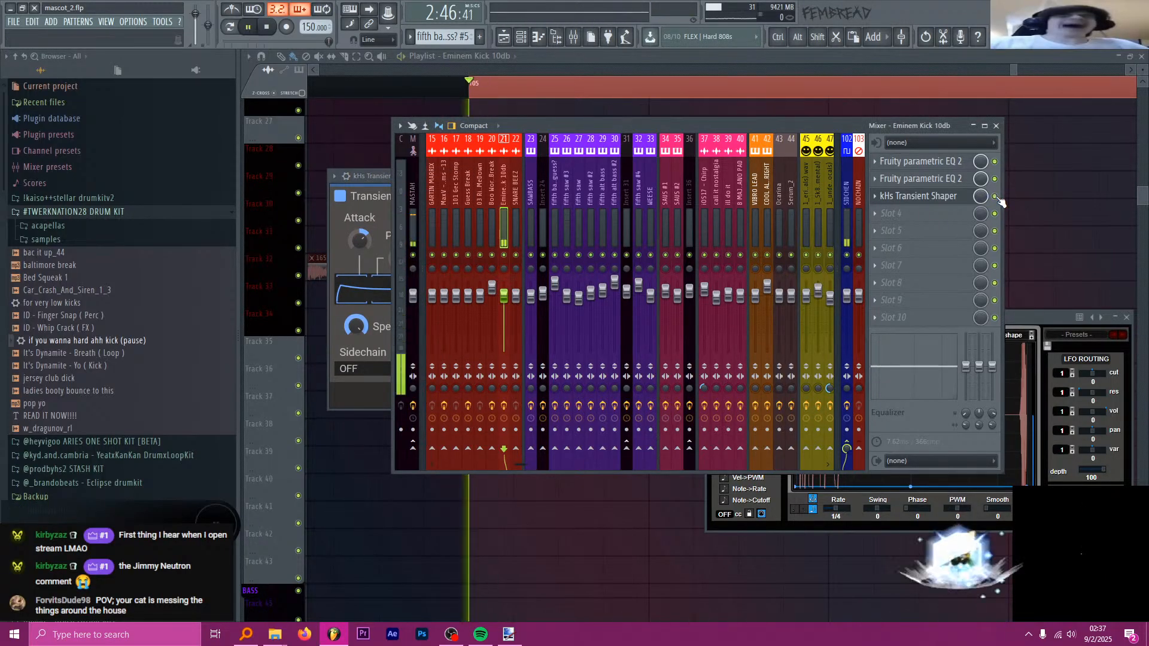
key(space)
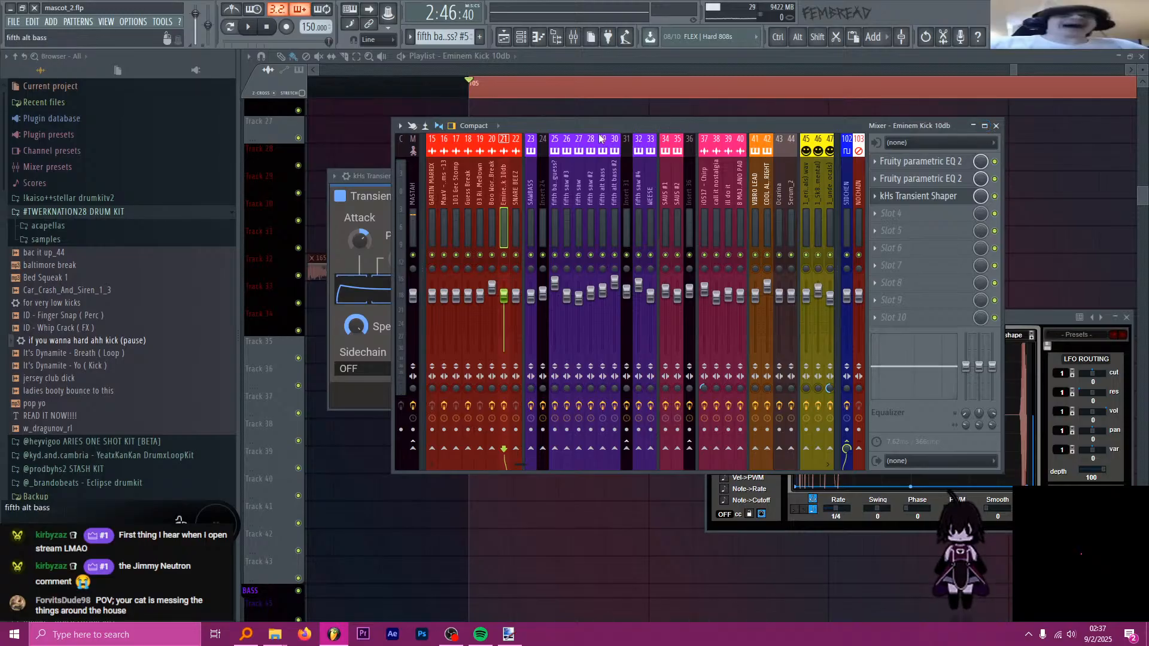
click(997, 125)
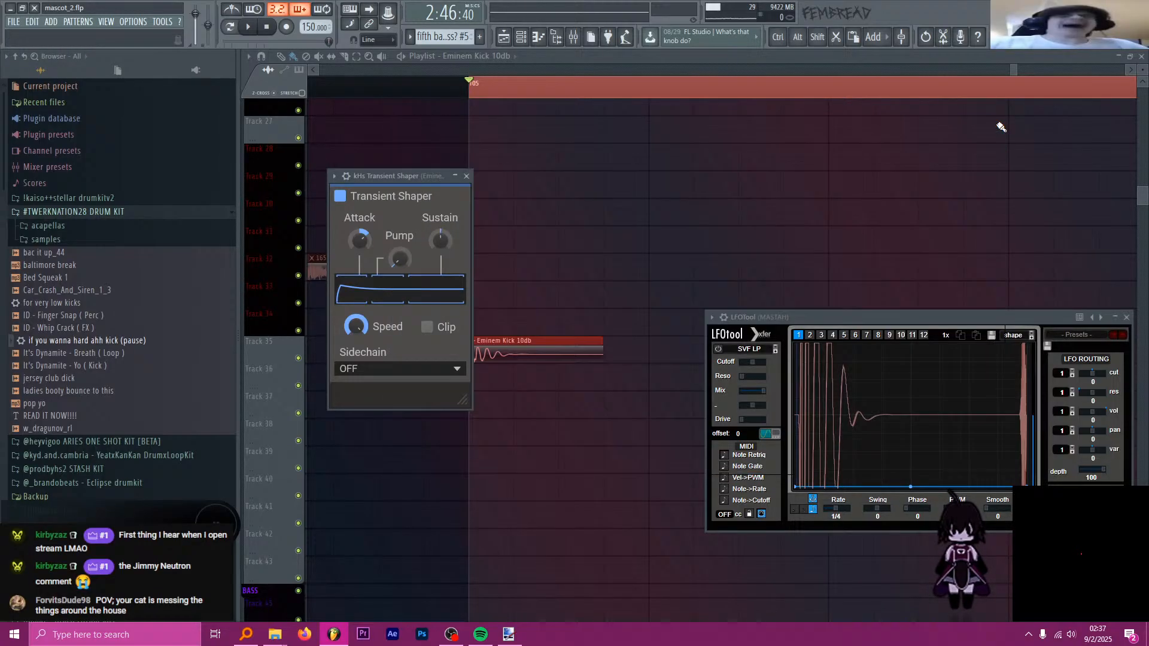
- Close the Transient Shaper and examine the LFOTool waveform on the MASTAH track during playback, closing it when finished
click(466, 176)
scroll(477, 231, down, 2)
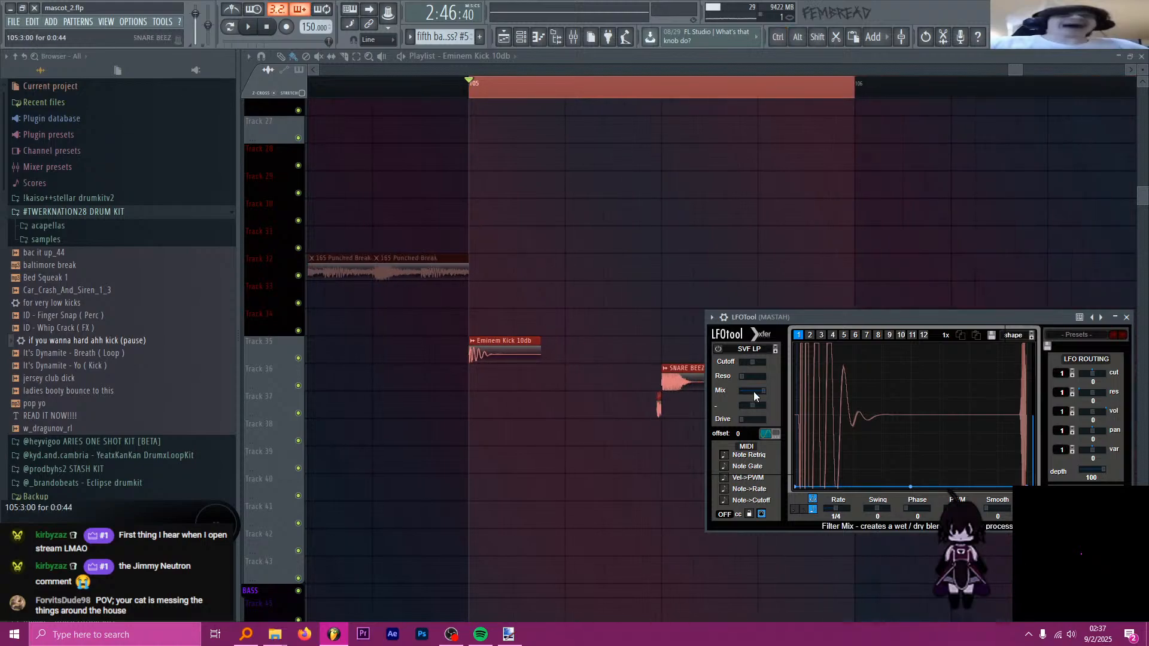
drag(806, 312, 630, 298)
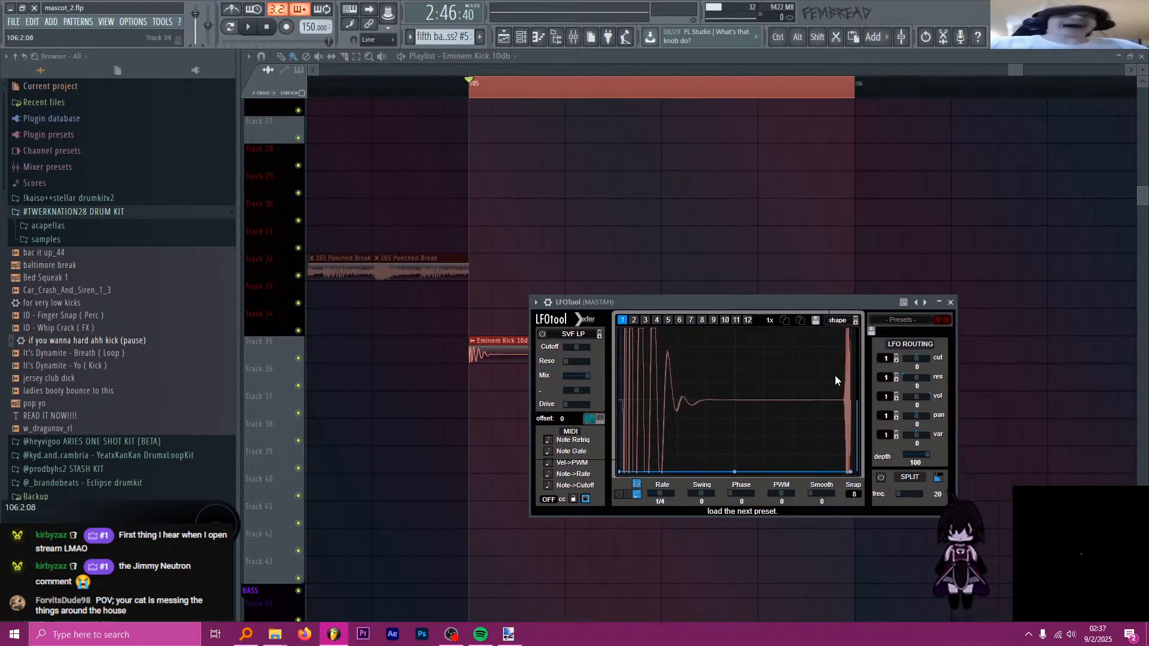
drag(825, 305, 664, 270)
key(space)
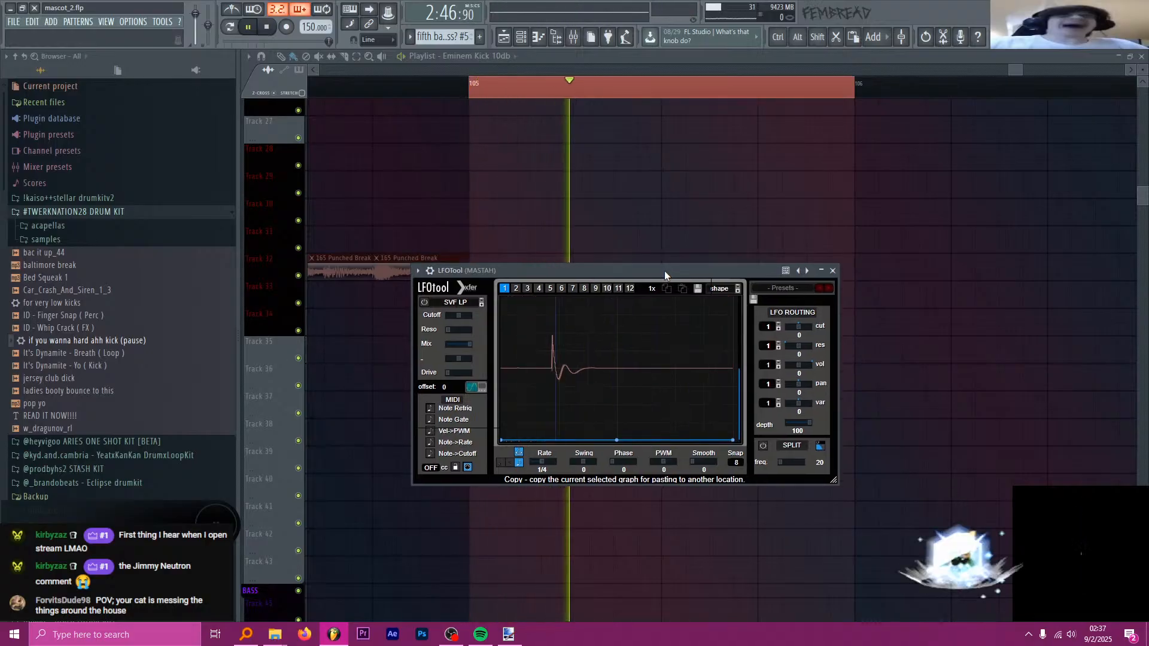
key(space)
click(832, 270)
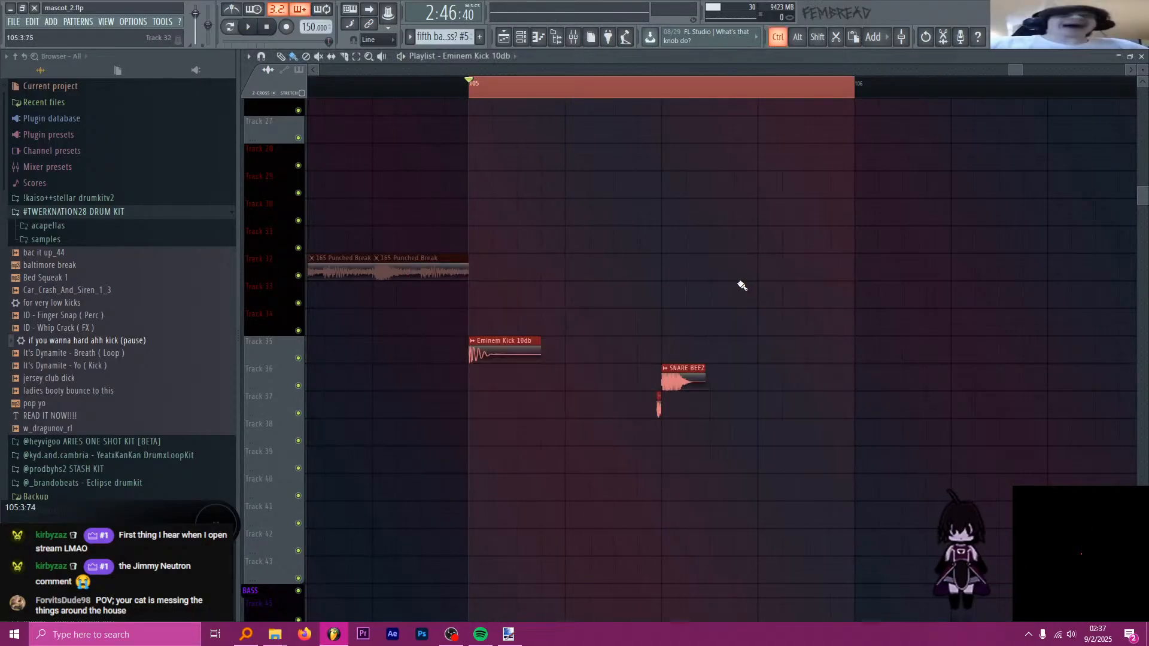
- Clear the one-bar time selection at bar 105 and select the kick, snare and clap clips there
scroll(710, 289, down, 2)
scroll(710, 289, up, 1)
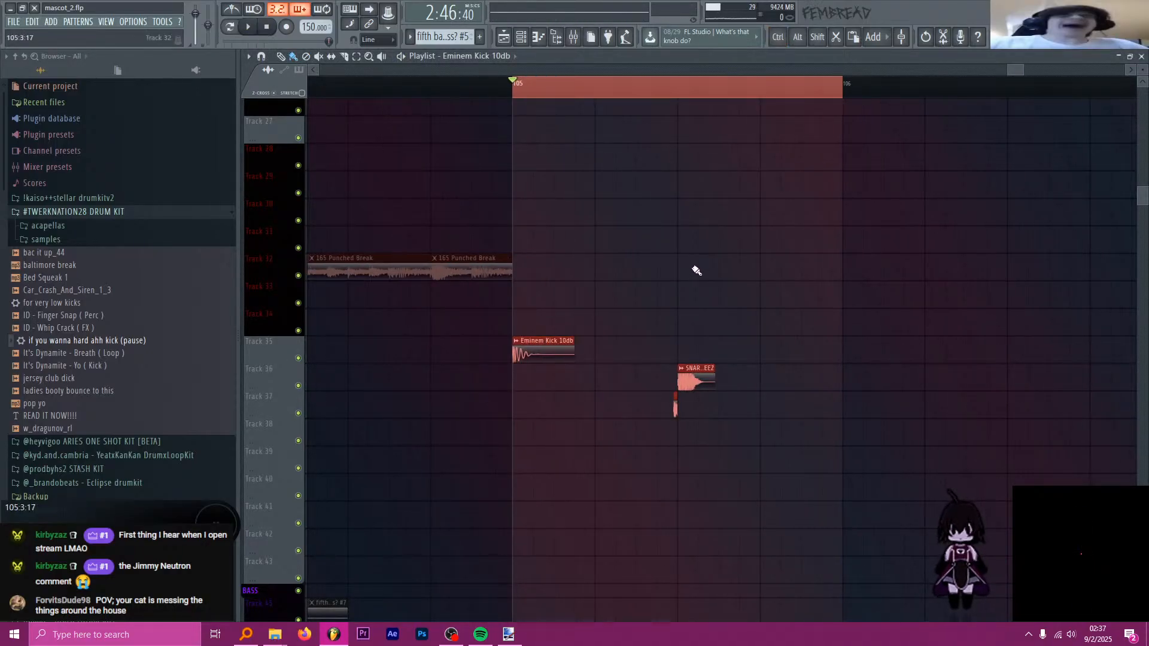
ctrl+click(554, 90)
scroll(589, 145, down, 3)
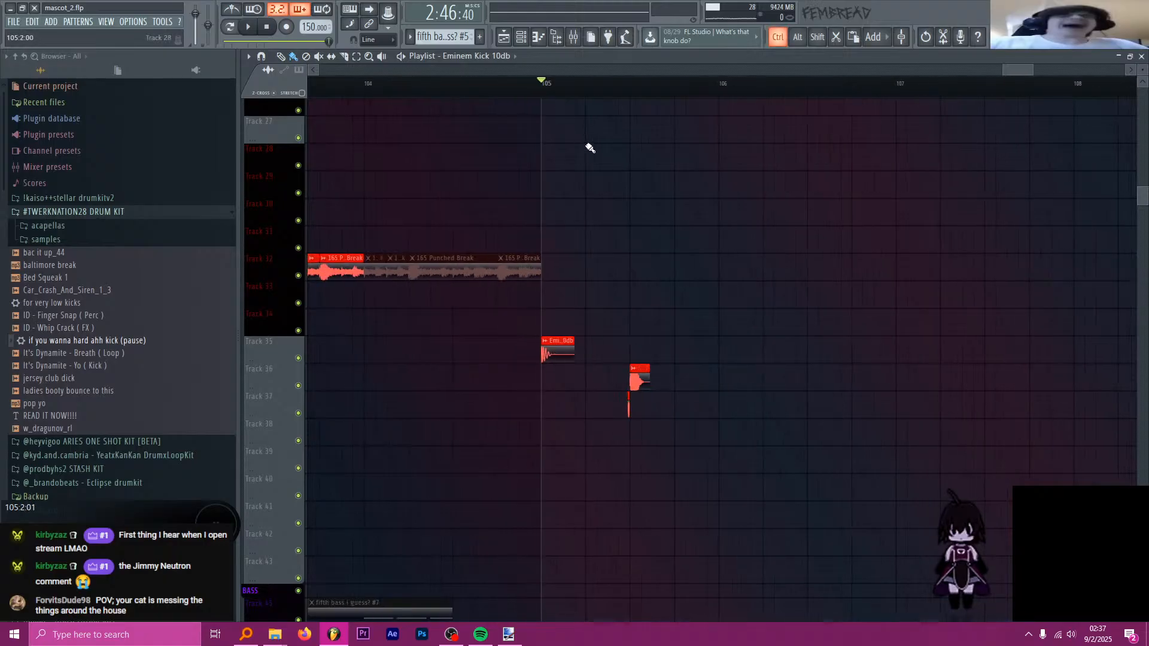
scroll(652, 278, up, 1)
drag(695, 446, 506, 337)
scroll(590, 304, down, 2)
scroll(613, 188, up, 2)
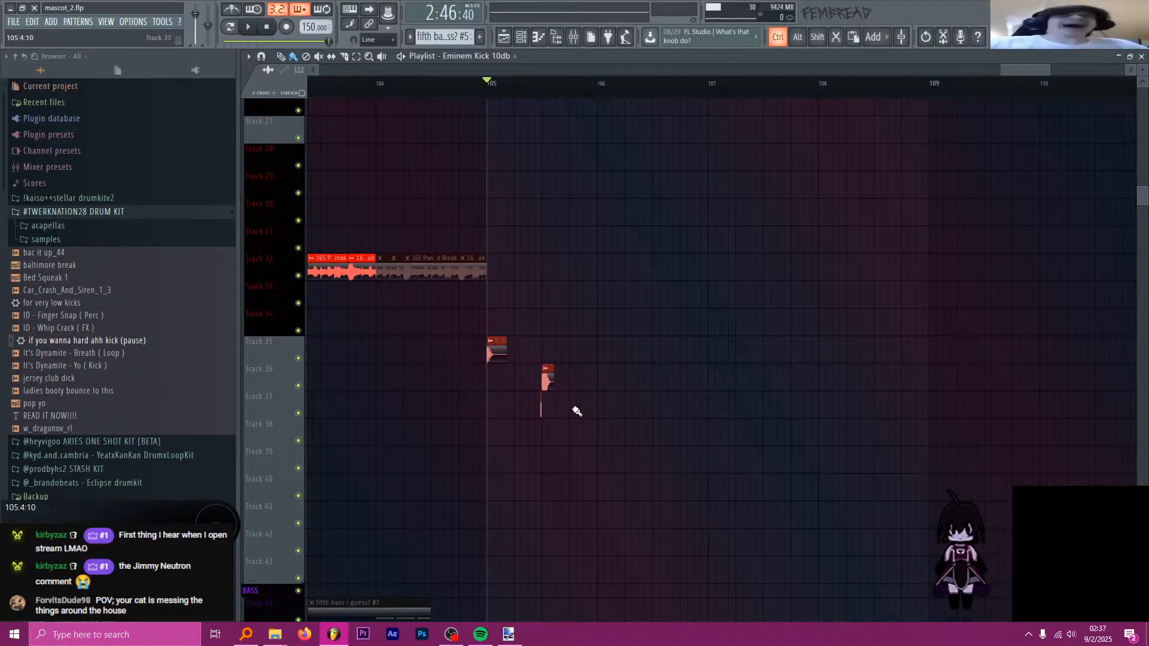
scroll(578, 362, up, 2)
- Try F5 and D#5 as the root note of the SNARE BEEZ sample and play the drums from bar 105
double_click(559, 382)
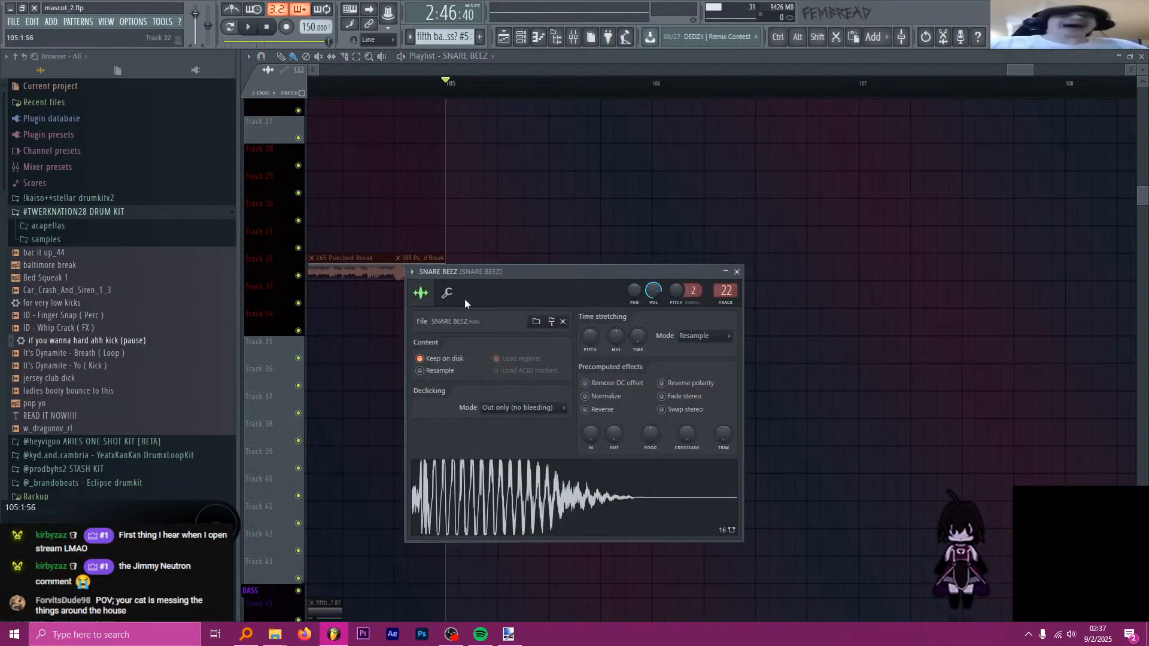
click(600, 509)
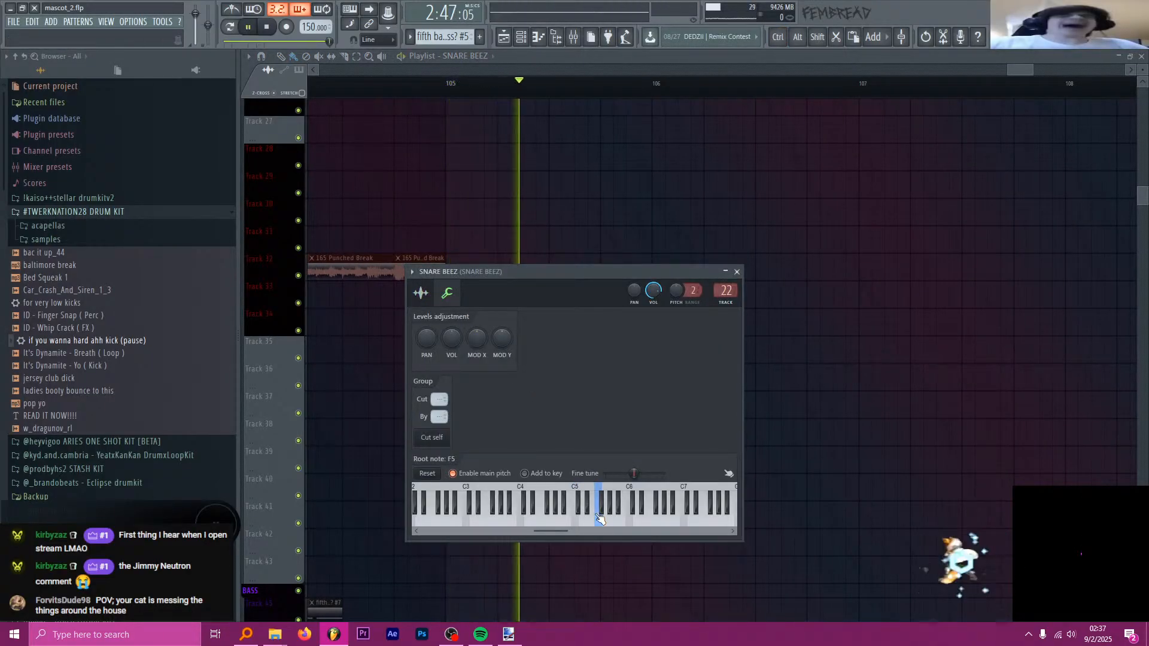
key(space)
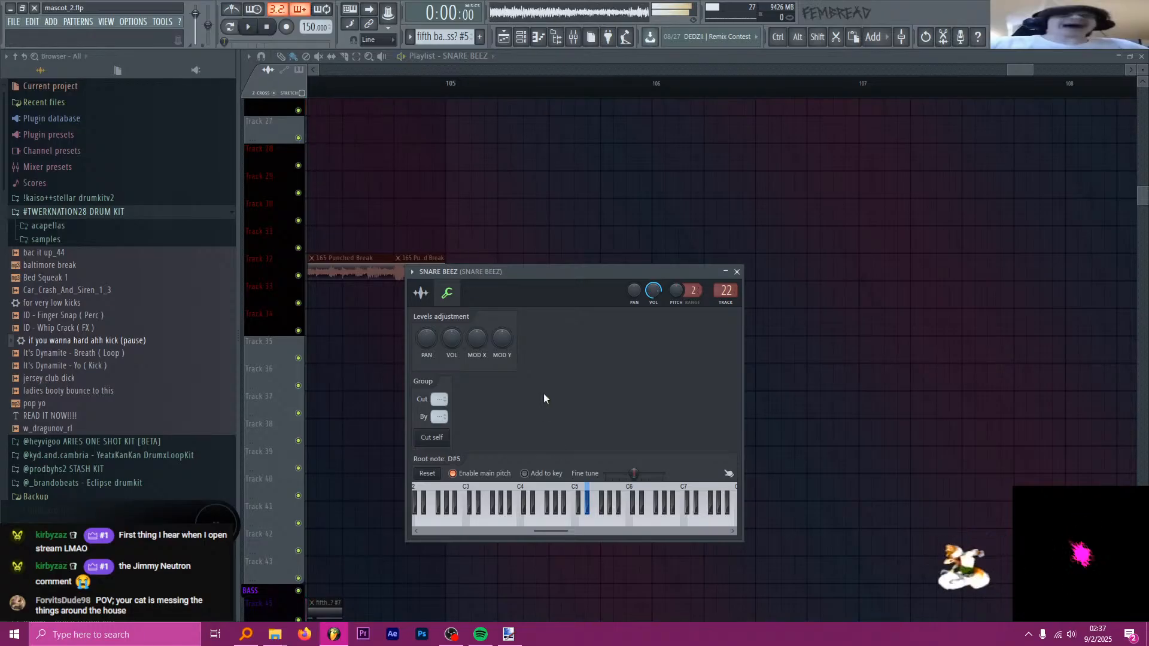
click(451, 88)
key(space)
key(space)
key(space)
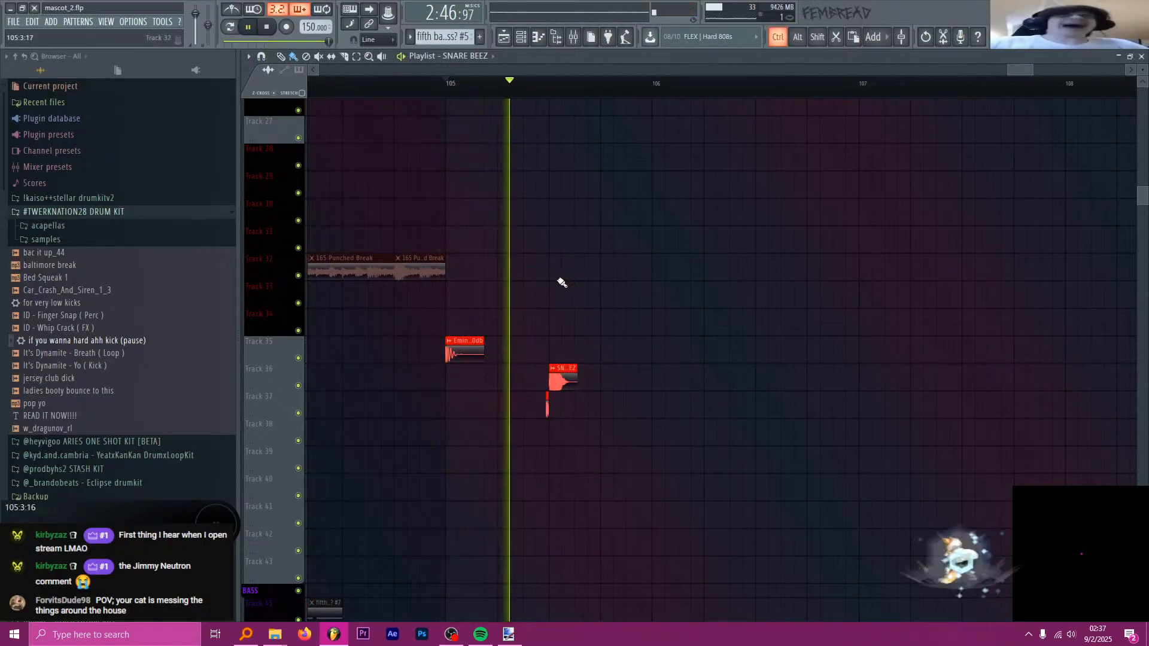
scroll(559, 280, up, 2)
key(space)
- Try B4 as the SNARE BEEZ root note, set it to C5, and close the sample settings after listening
scroll(534, 303, down, 2)
scroll(535, 303, up, 1)
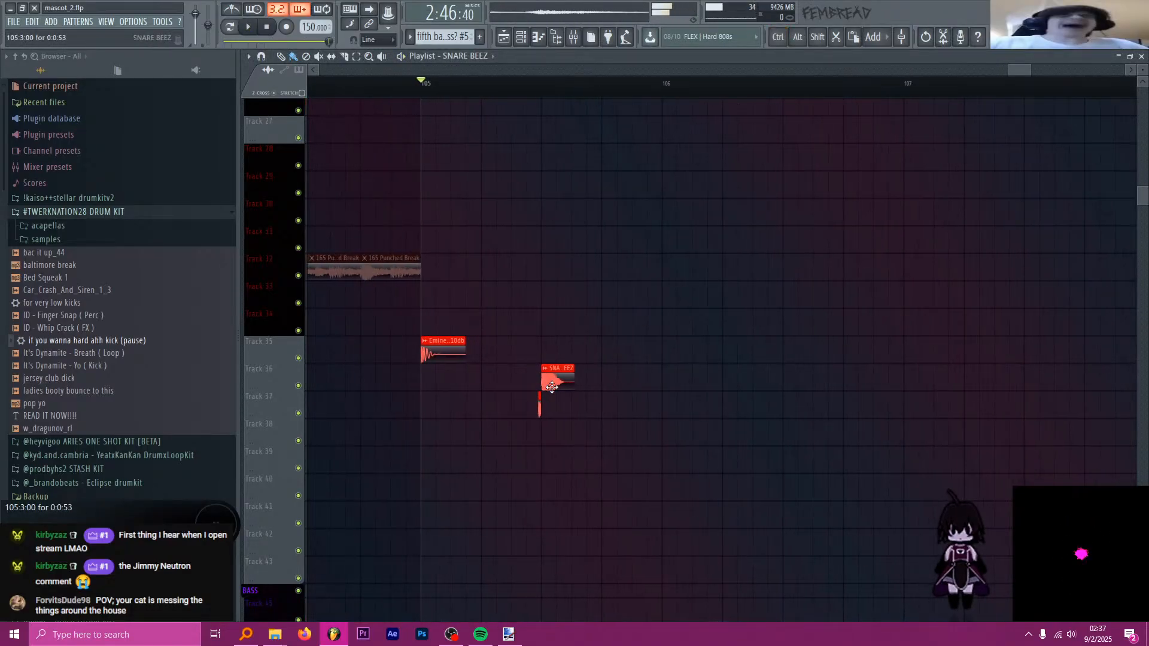
double_click(550, 376)
right_click(566, 514)
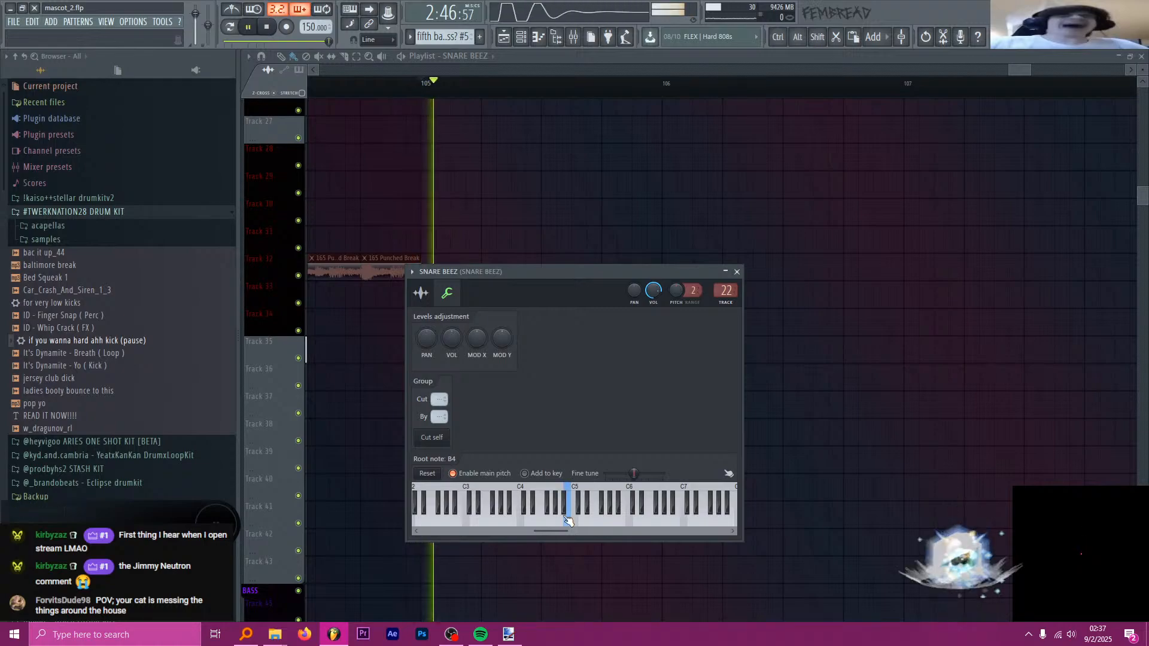
right_click(556, 508)
key(space)
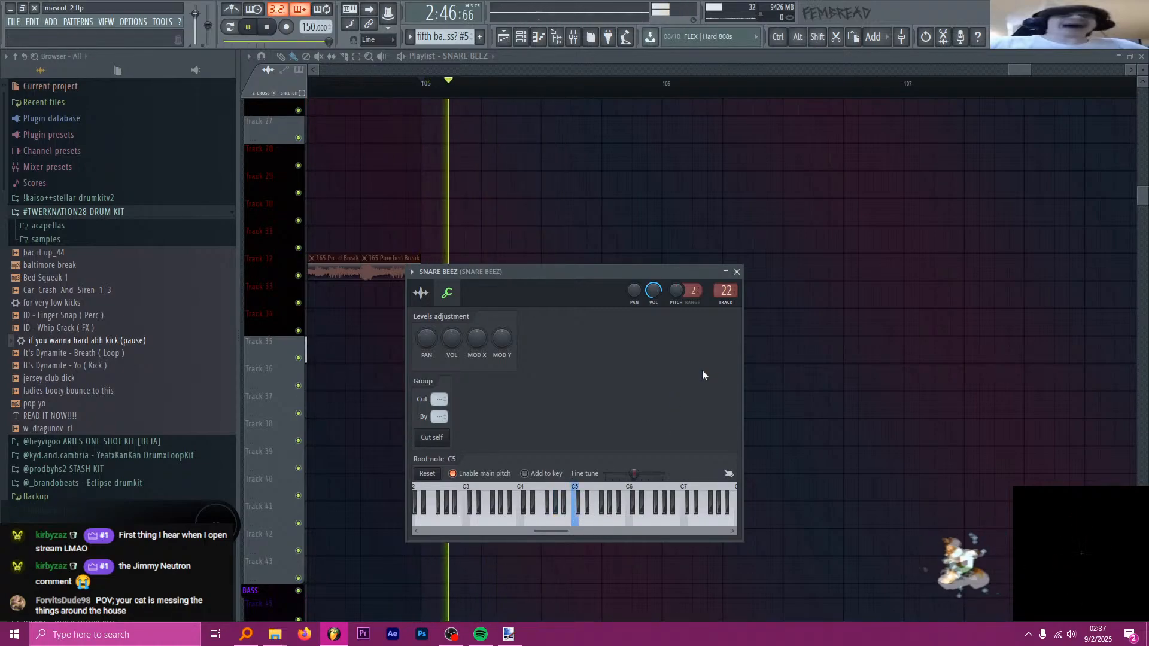
click(736, 272)
key(space)
- Place the playhead at bar 105 and look over the drum, bass and synth tracks around it
scroll(607, 304, down, 2)
scroll(607, 303, down, 4)
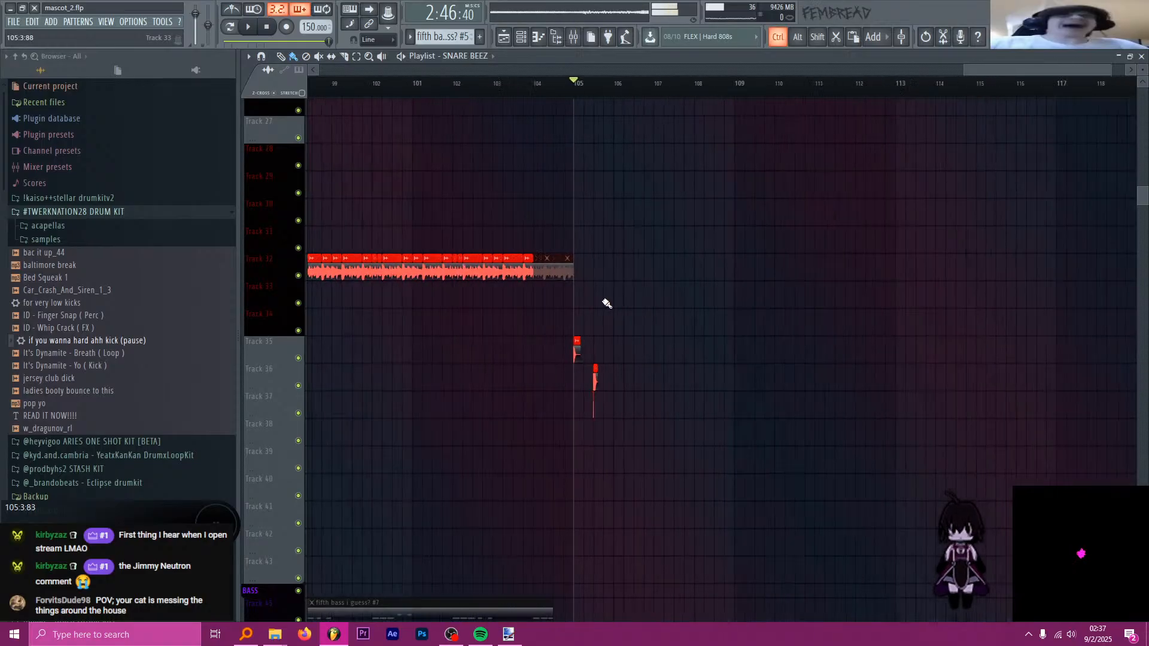
scroll(820, 274, down, 3)
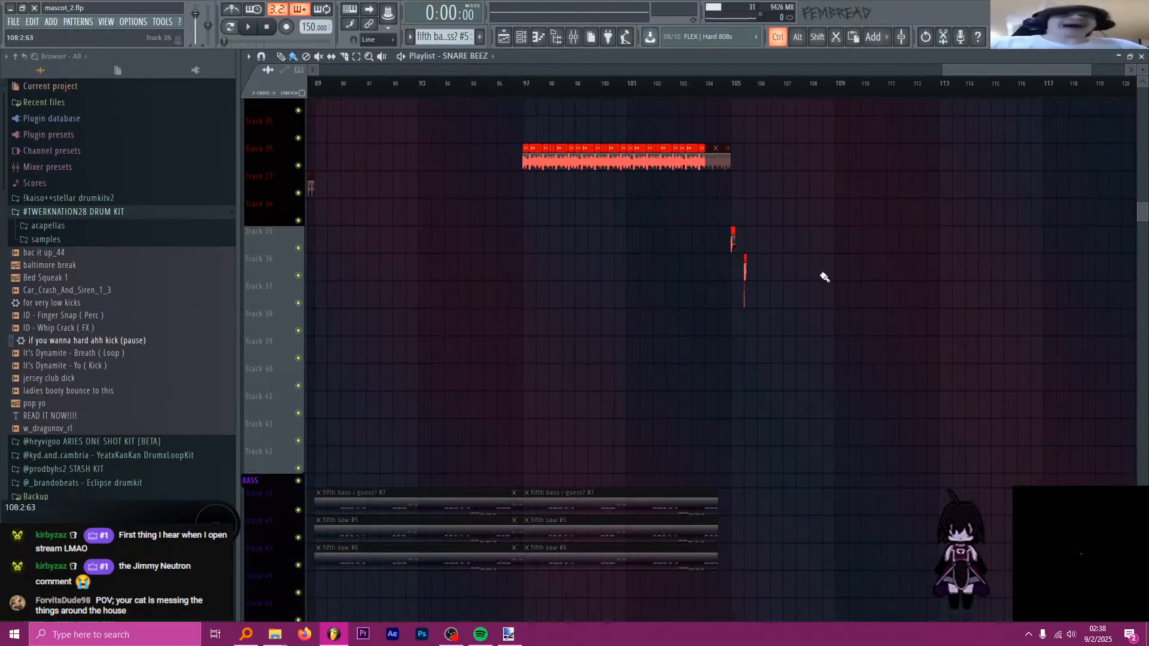
scroll(687, 200, up, 5)
click(569, 92)
scroll(609, 139, up, 3)
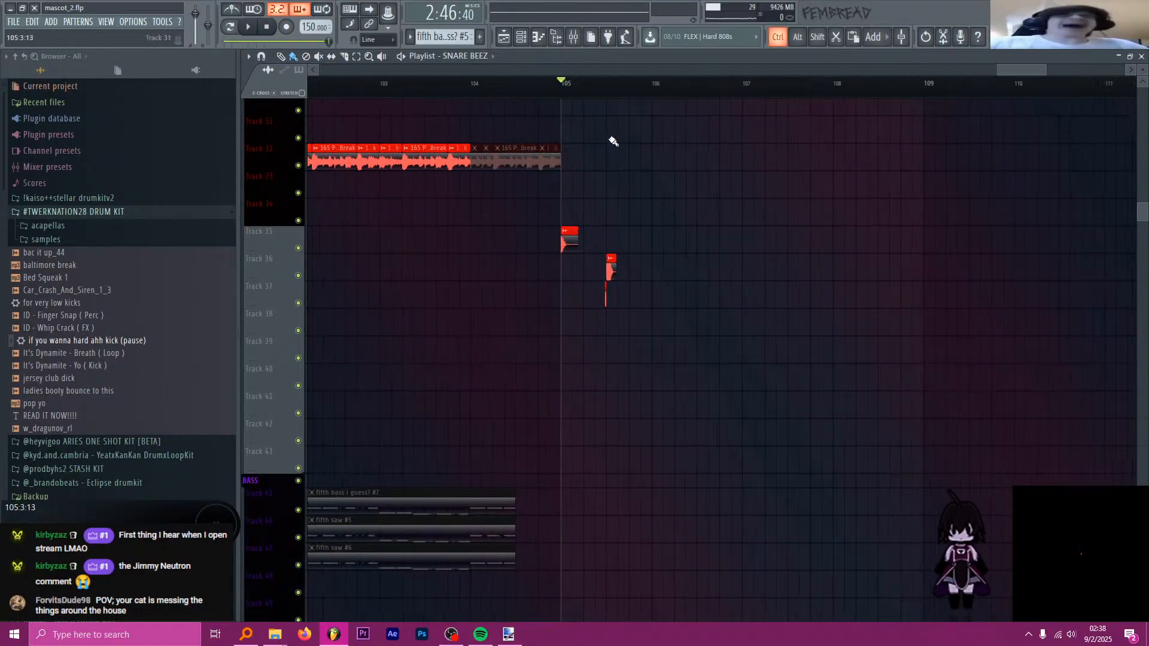
scroll(544, 186, up, 5)
scroll(560, 225, up, 3)
scroll(565, 234, down, 3)
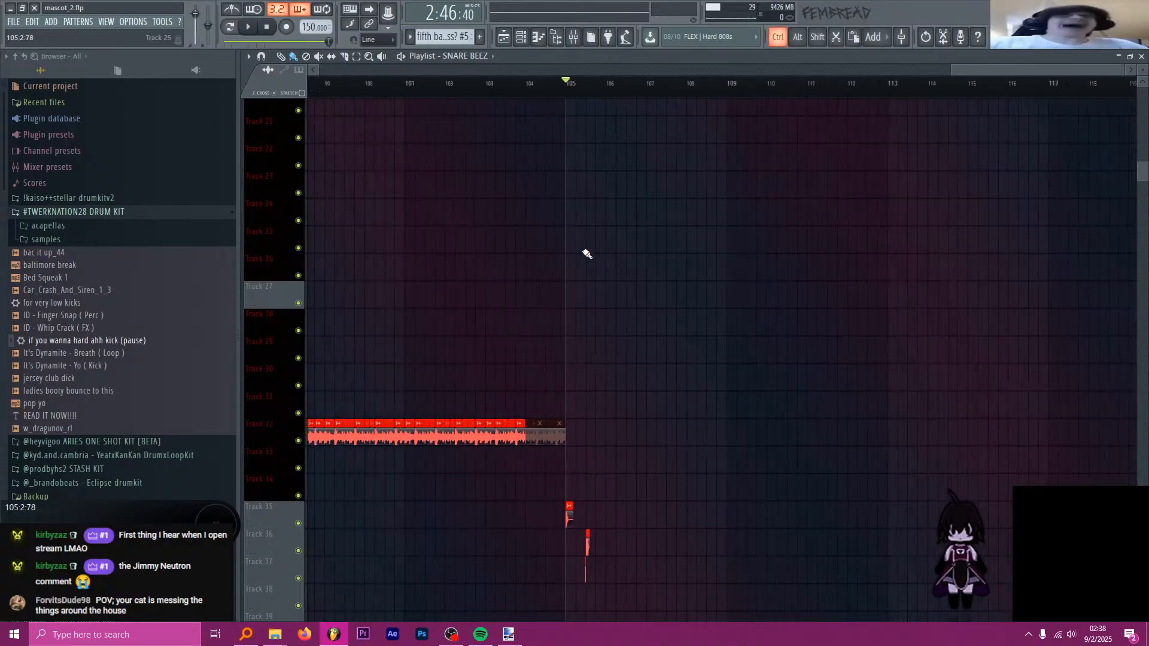
scroll(585, 251, down, 10)
scroll(562, 231, down, 3)
scroll(562, 231, down, 1)
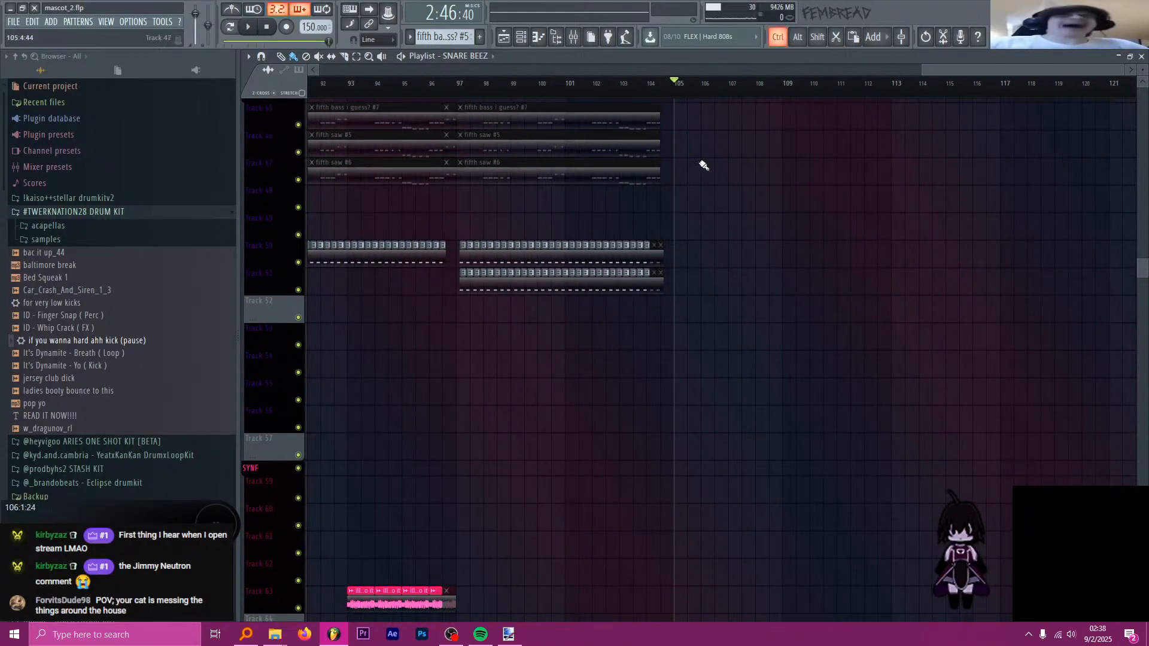
scroll(708, 233, up, 5)
scroll(542, 278, up, 3)
scroll(542, 278, up, 5)
- Duplicate the bar 105 kick, snare and clap clips into bars 106 and 107
mouse_move(656, 353)
mouse_down()
mouse_move(537, 277)
mouse_move(455, 242)
mouse_move(723, 249)
mouse_move(706, 248)
mouse_up()
scroll(459, 246, down, 1)
scroll(603, 267, down, 1)
scroll(784, 272, up, 2)
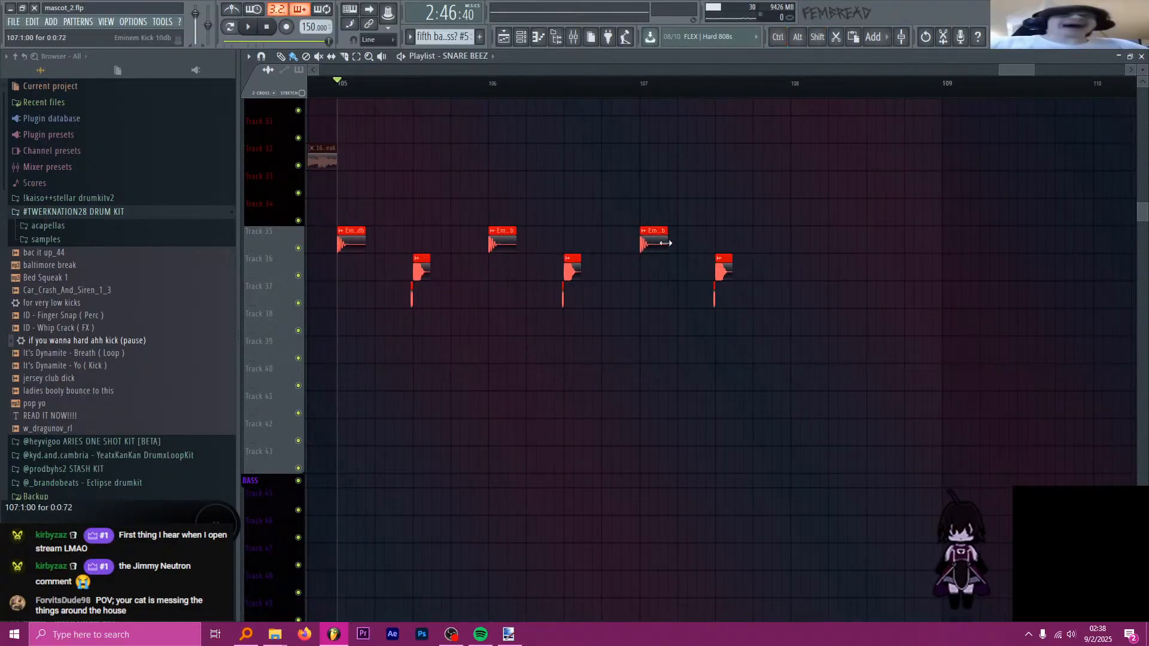
- Place Eminem Kick 10db clips just before bar 108 and on its second beat, and copy the snare and clap to its third beat
scroll(784, 257, up, 1)
click(781, 247)
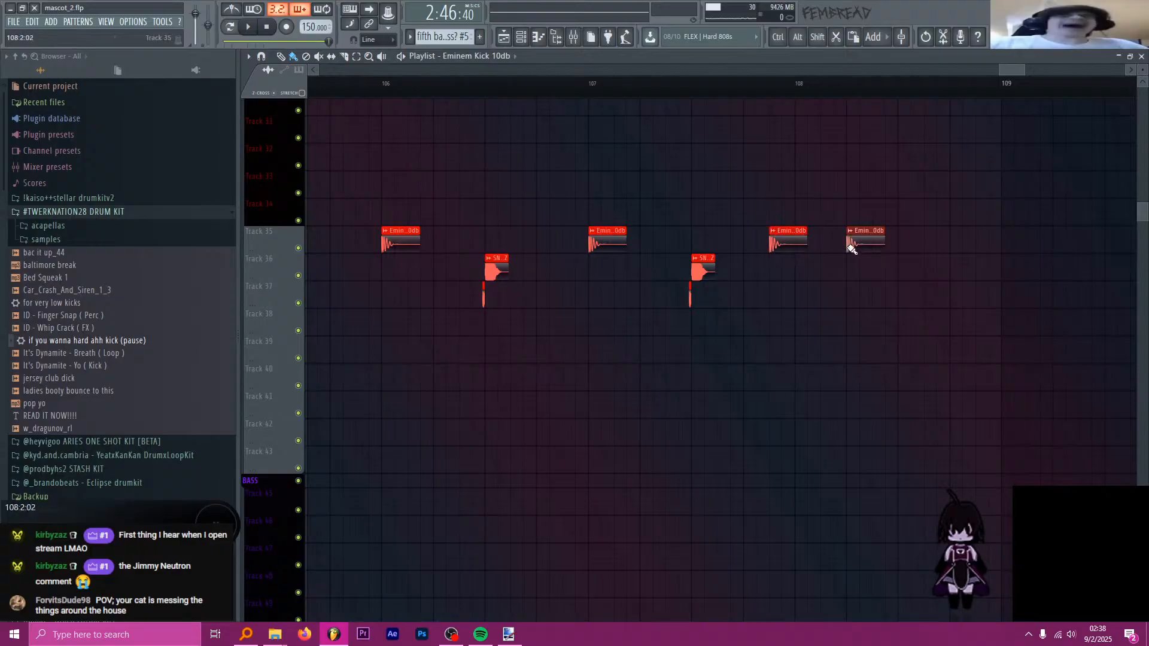
drag(780, 319, 686, 270)
scroll(905, 277, down, 4)
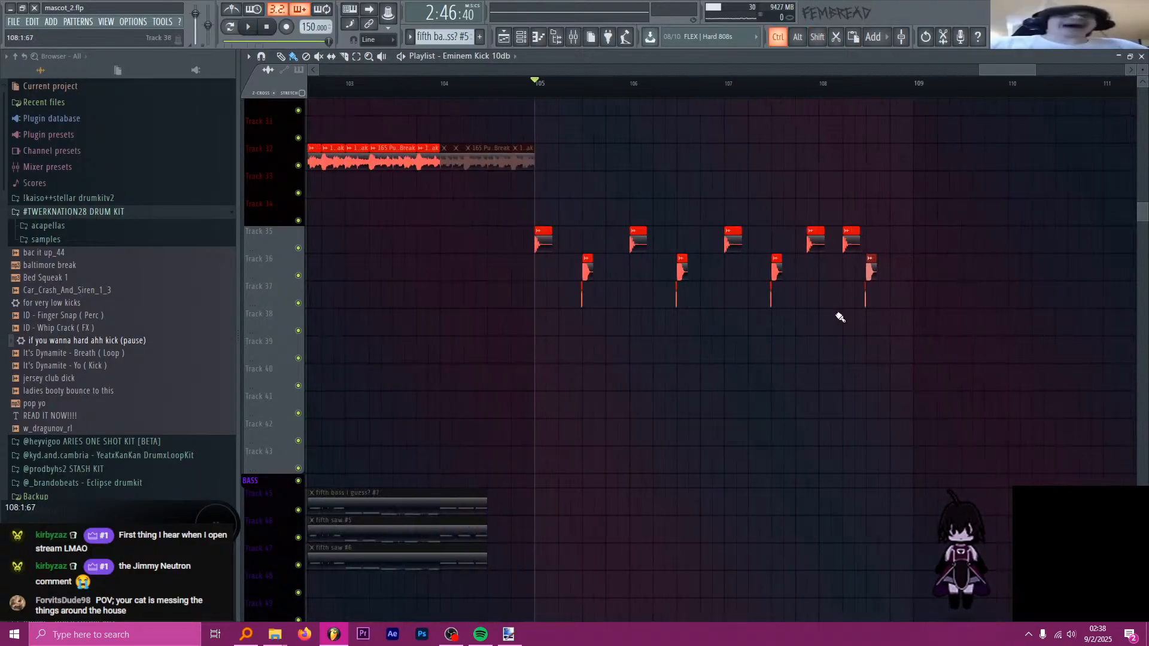
- Pick up the SIDCHEN pattern from the section at bar 65 and place a clip of it at bar 105
scroll(838, 318, up, 10)
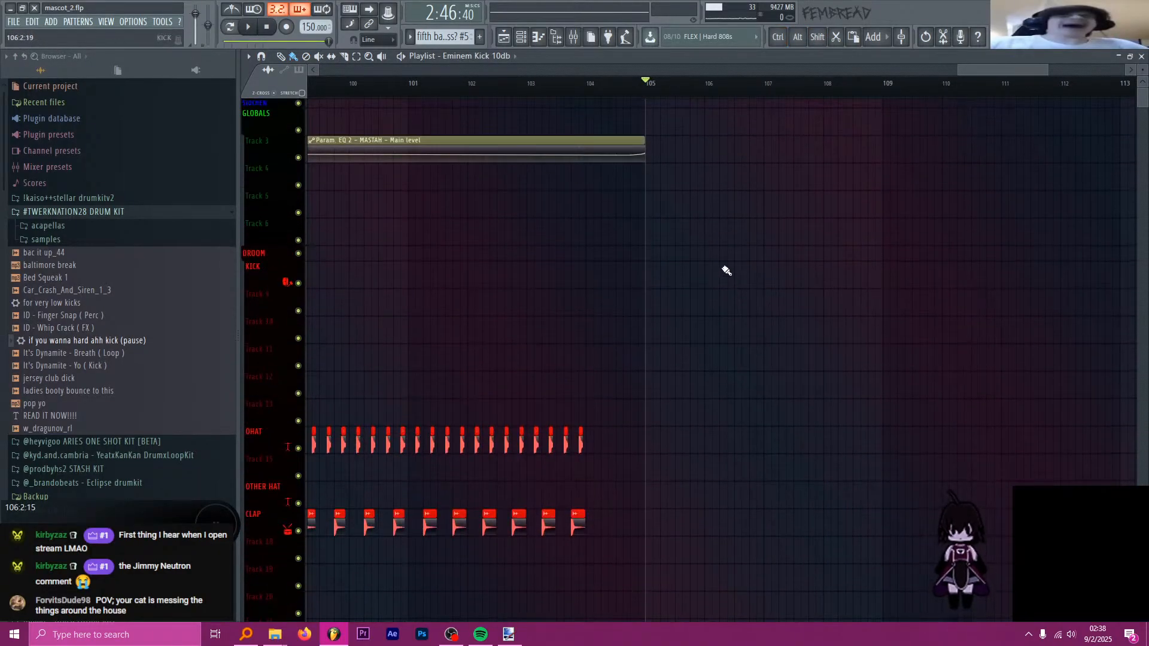
scroll(723, 269, down, 5)
scroll(615, 131, up, 4)
scroll(618, 130, down, 6)
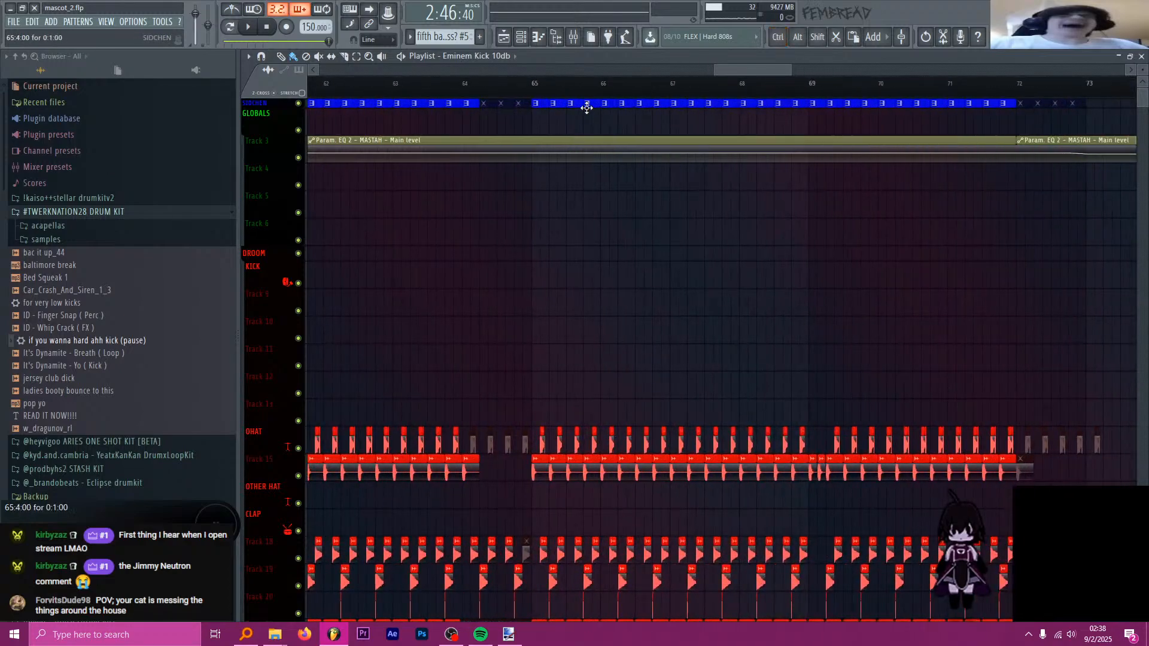
scroll(1020, 154, up, 8)
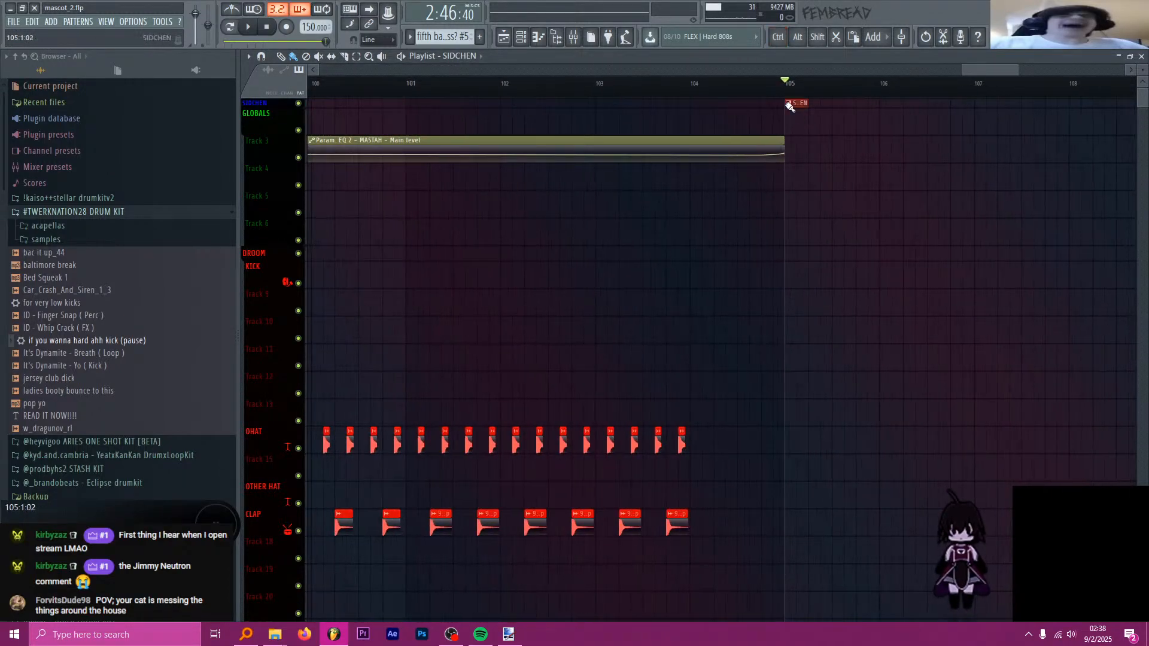
- Add SIDCHEN clips on beat 3 of bar 105 and beats 1 and 3 of bar 106, matching the kick and snare hits
scroll(828, 151, down, 5)
scroll(931, 215, down, 6)
scroll(927, 216, up, 9)
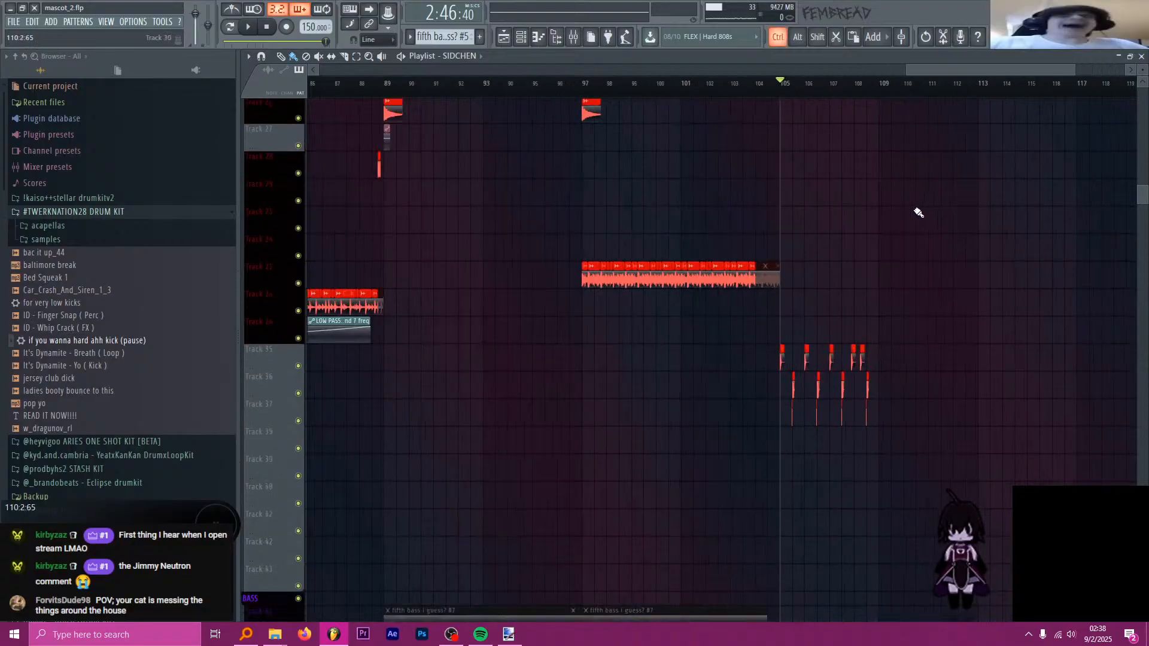
scroll(616, 202, up, 6)
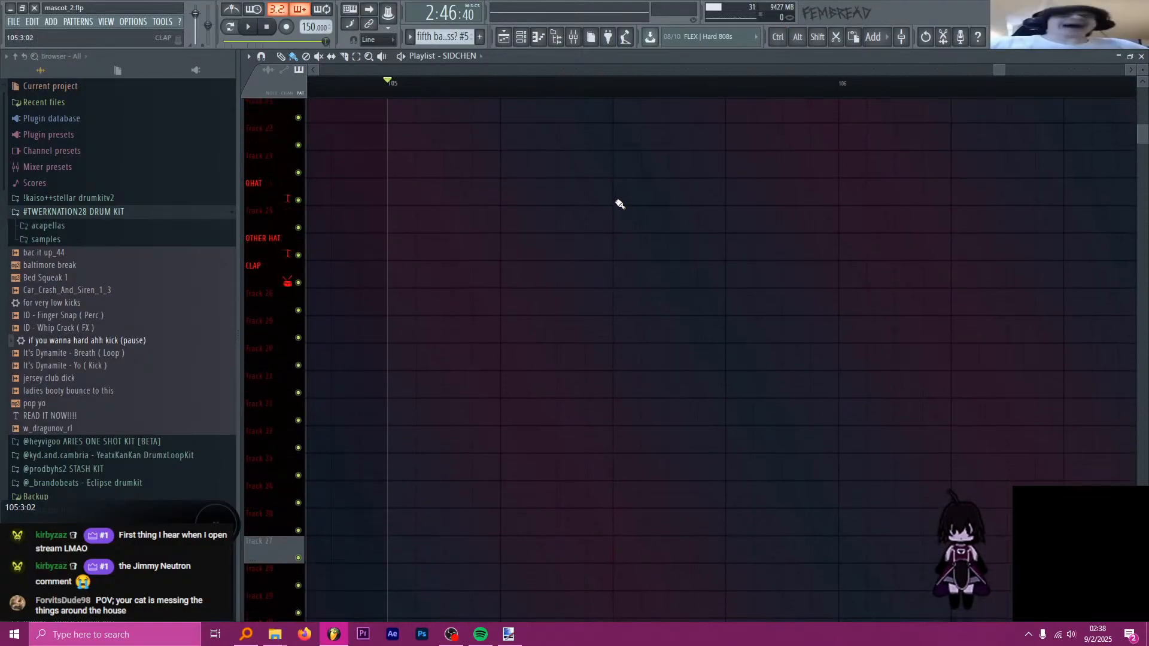
scroll(670, 198, down, 2)
scroll(712, 114, up, 1)
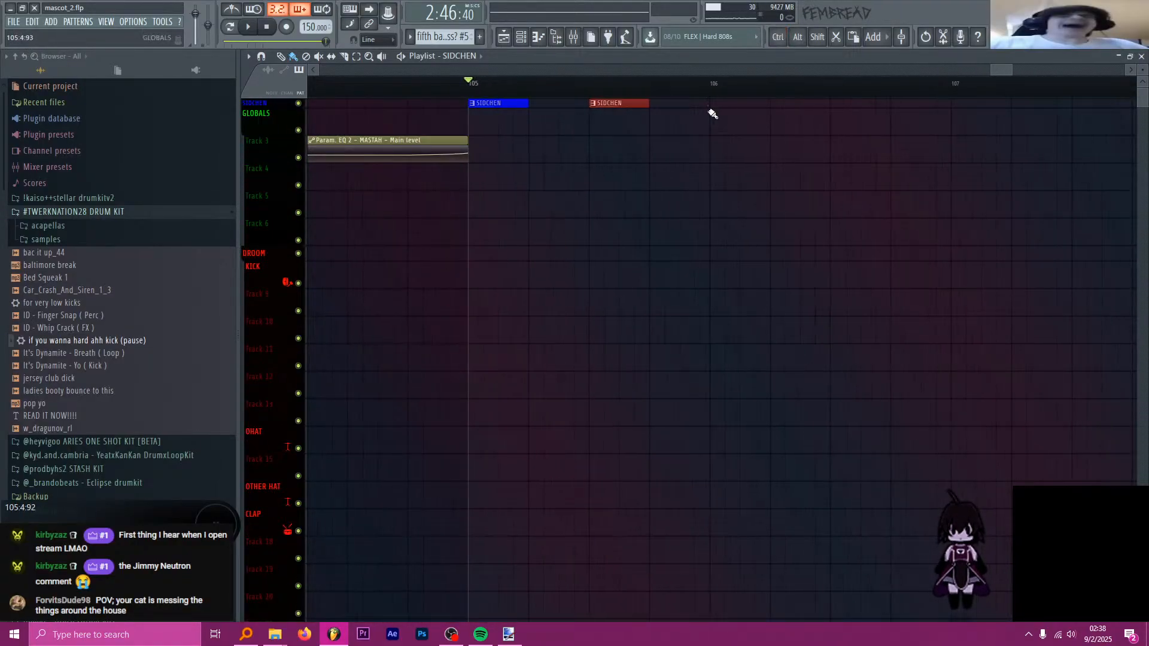
scroll(836, 106, down, 2)
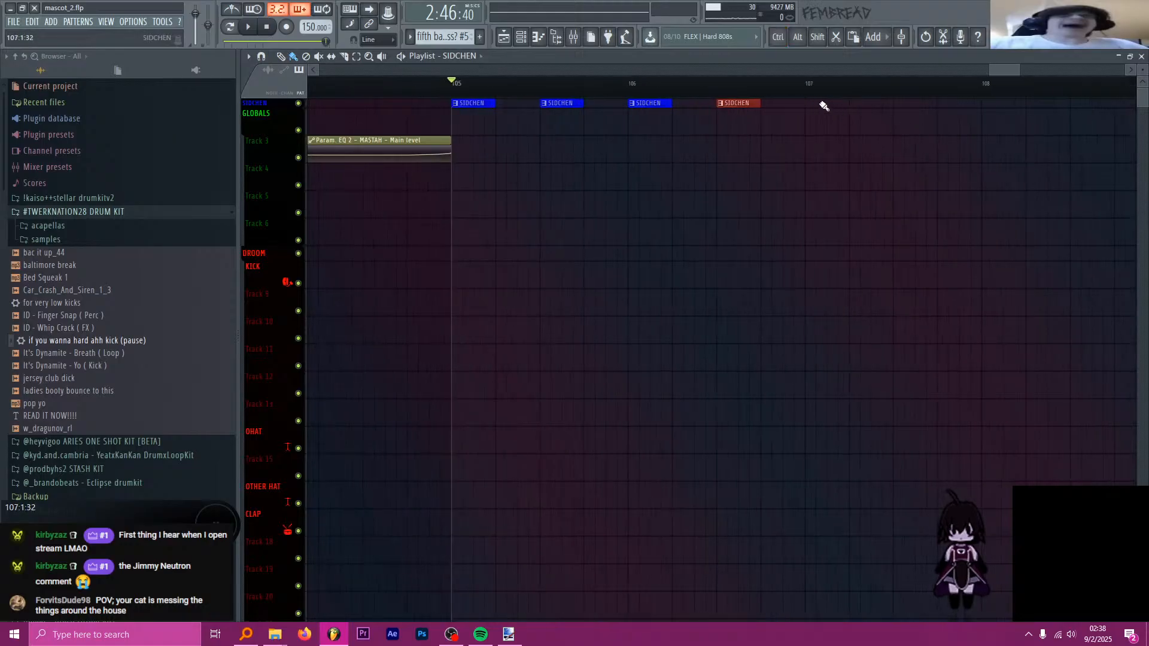
- Place SIDCHEN clips on beats 1 and 3 of bar 107, just before bar 108, and on beats 2 and 3 of bar 108
click(892, 82)
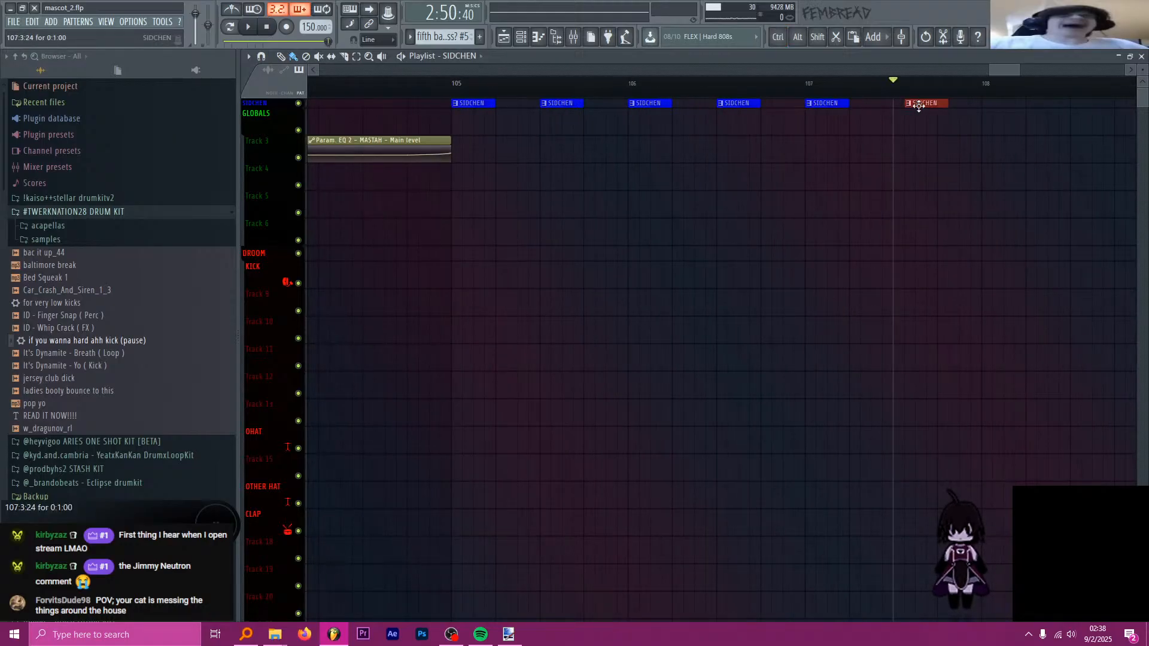
drag(919, 106, 906, 106)
scroll(838, 103, down, 6)
scroll(875, 135, up, 10)
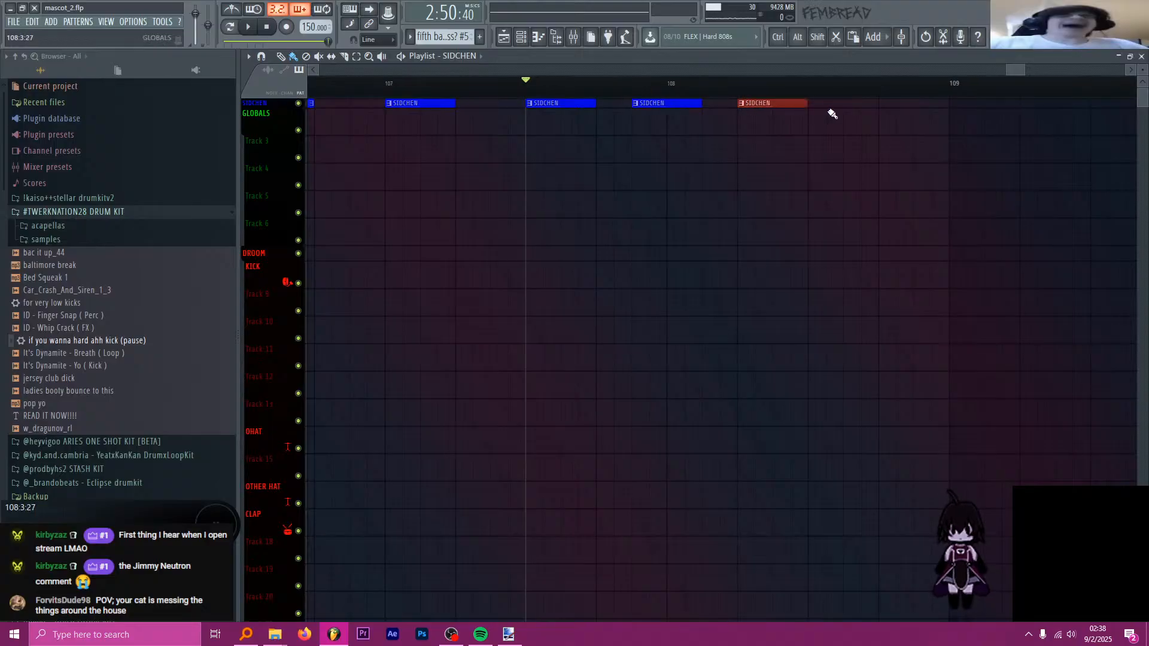
scroll(800, 148, down, 5)
- Return the playhead to bar 105 and review the bass tracks and the new drum pattern
click(693, 82)
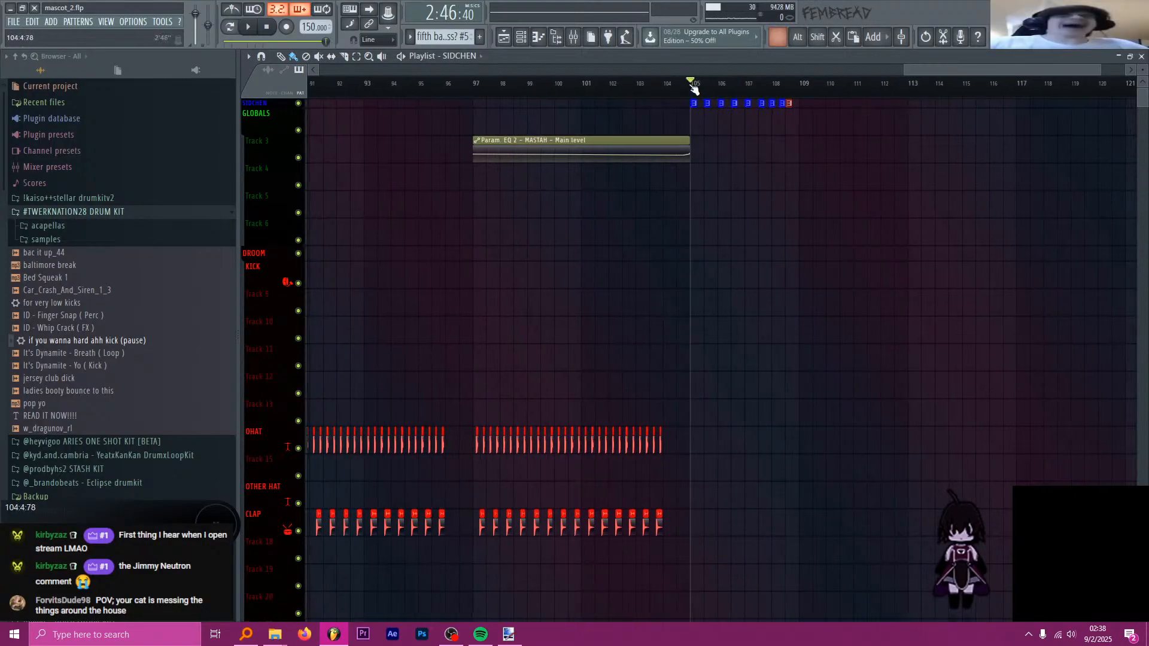
scroll(729, 186, down, 15)
scroll(851, 210, up, 6)
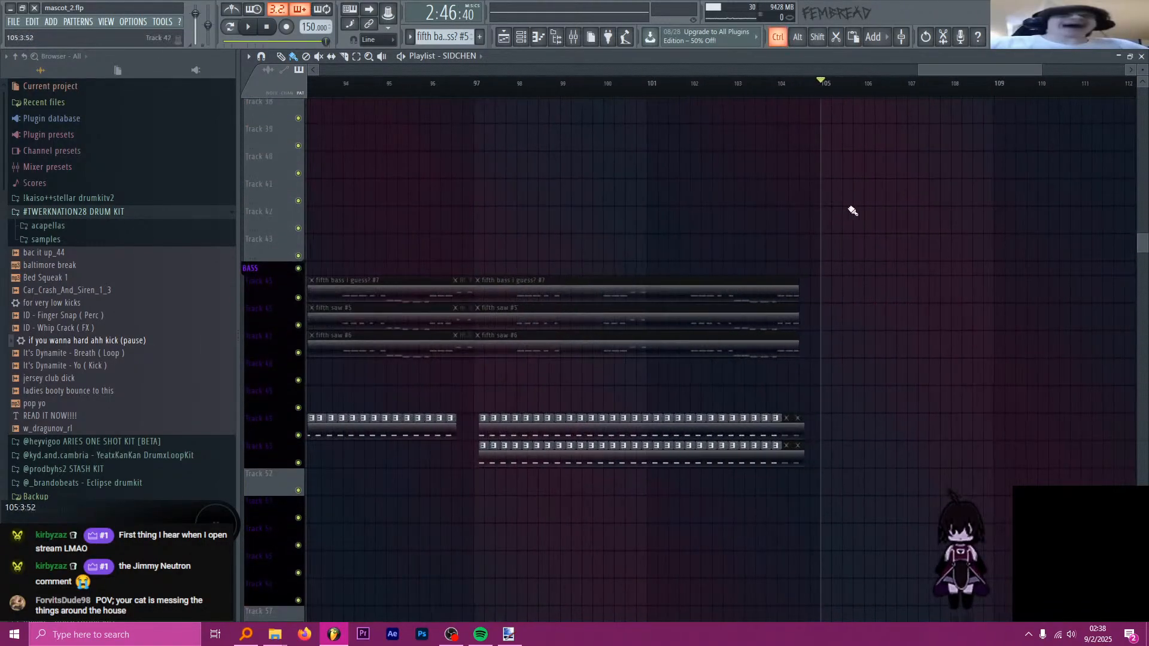
scroll(1046, 243, up, 8)
scroll(958, 245, up, 3)
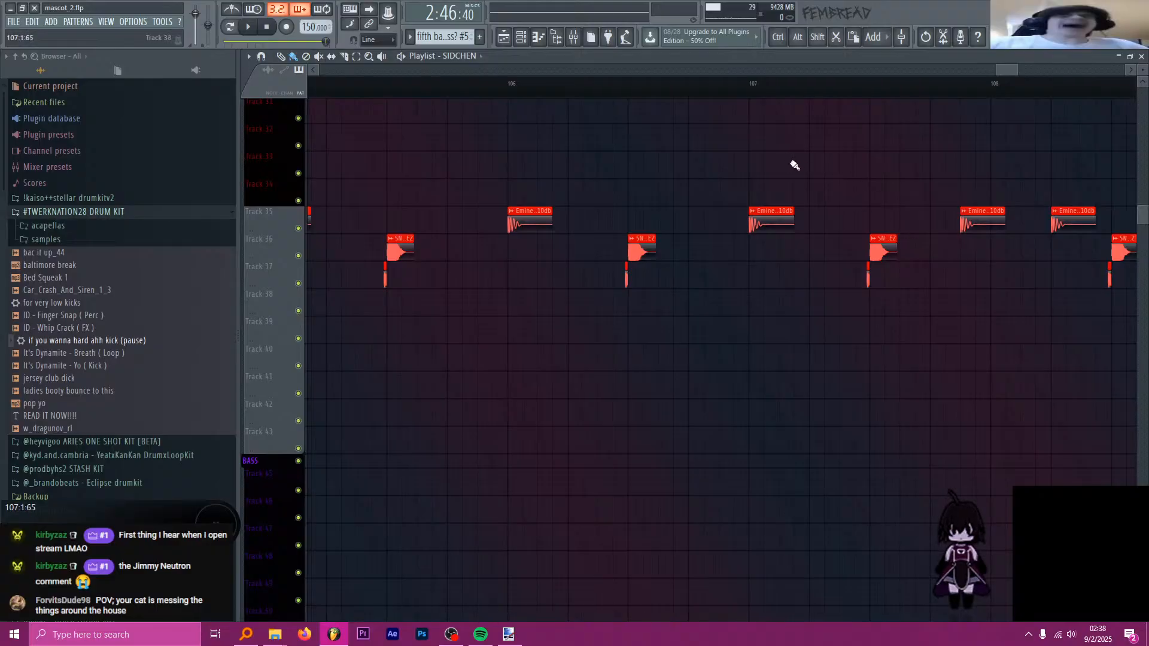
scroll(792, 164, down, 2)
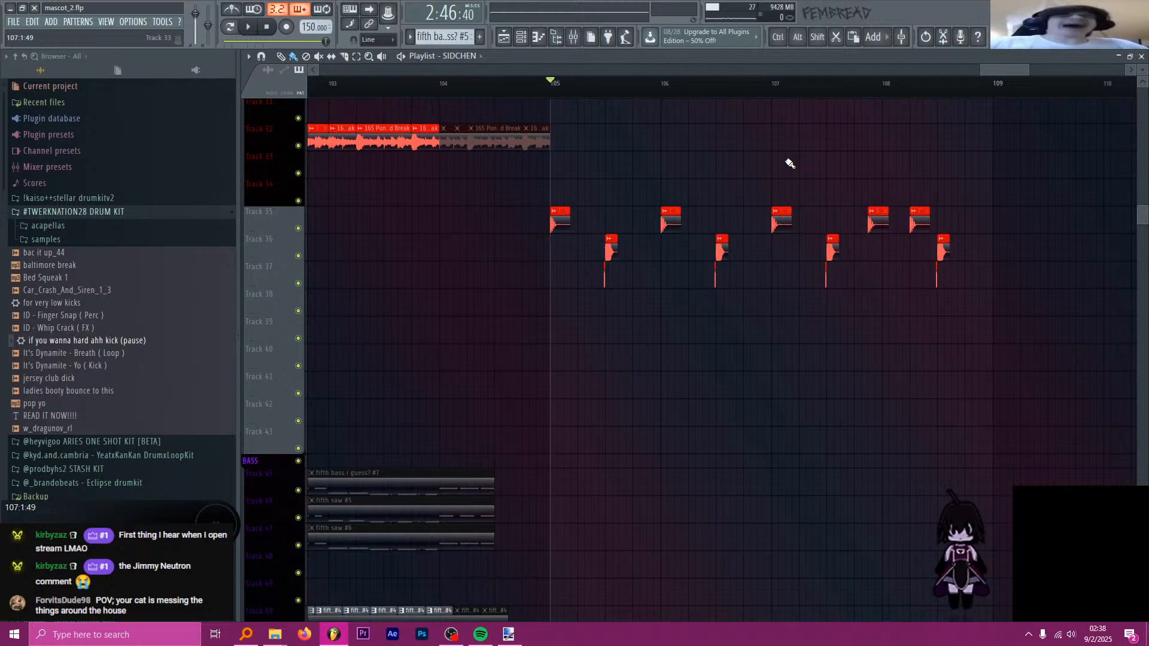
- Collapse the #TWERKNATION28 DRUM KIT folder and review the bass and synth clips of the earlier sections in the playlist
scroll(788, 163, down, 2)
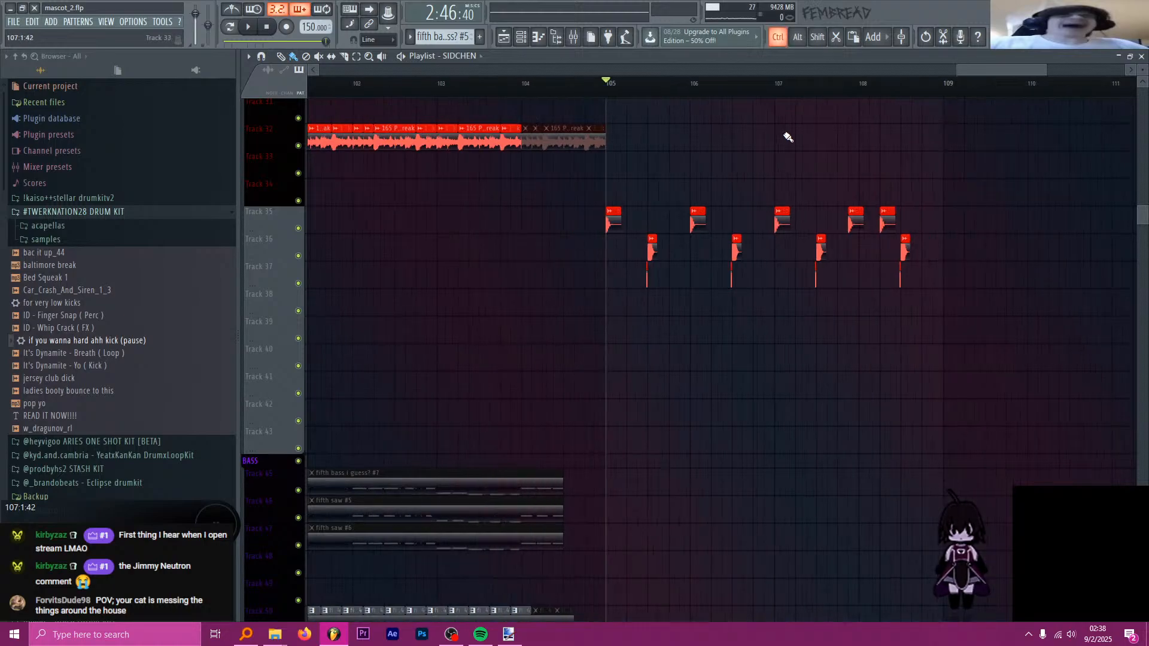
click(174, 213)
scroll(537, 298, down, 2)
scroll(523, 296, down, 5)
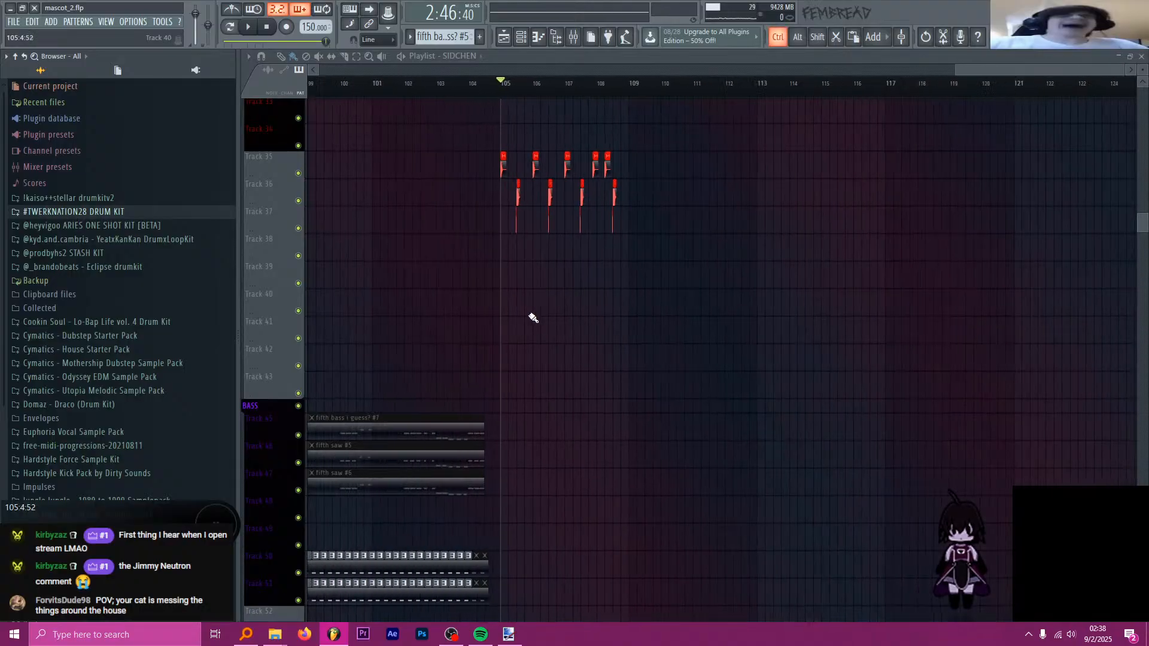
scroll(781, 338, down, 2)
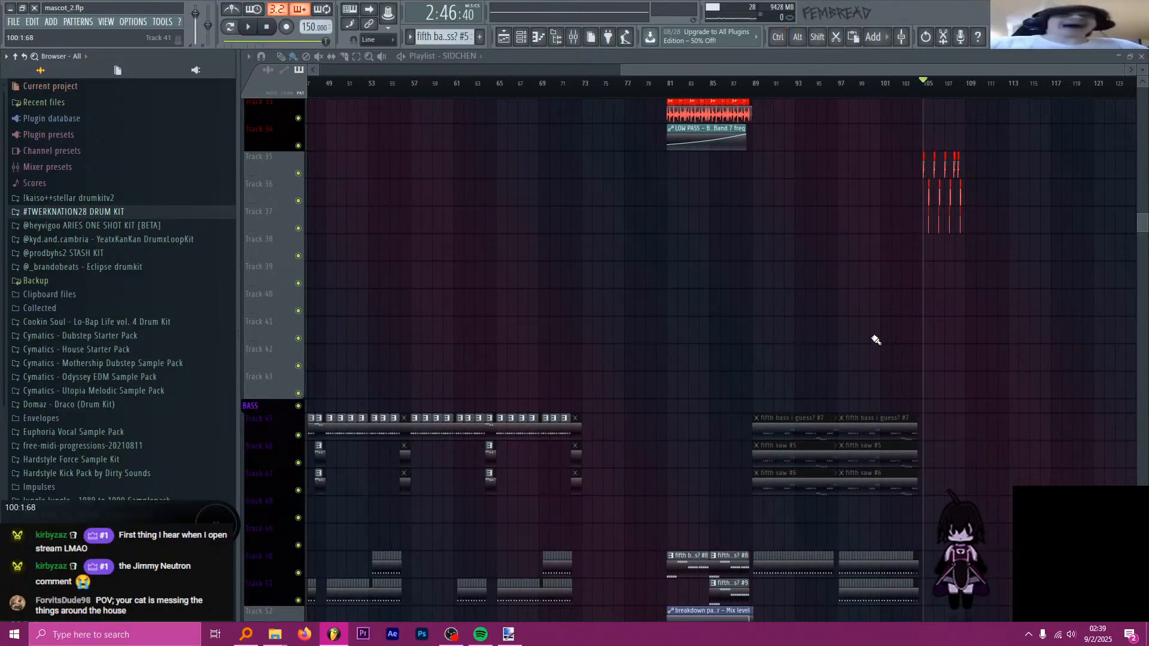
scroll(875, 340, down, 10)
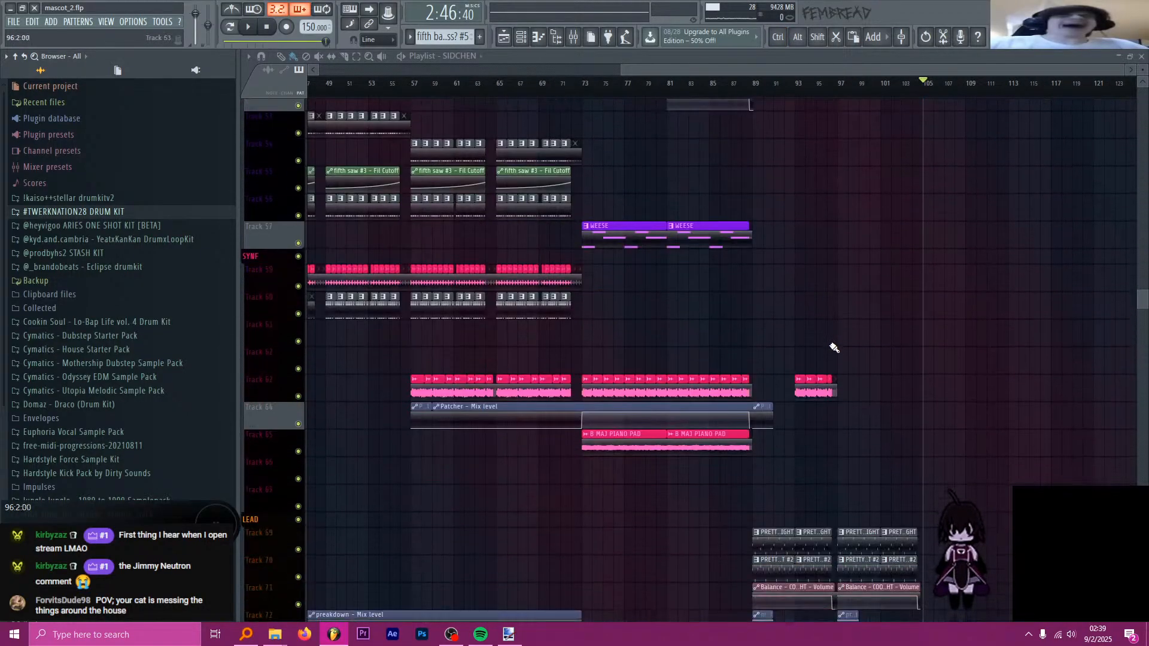
scroll(834, 348, up, 2)
scroll(430, 214, up, 6)
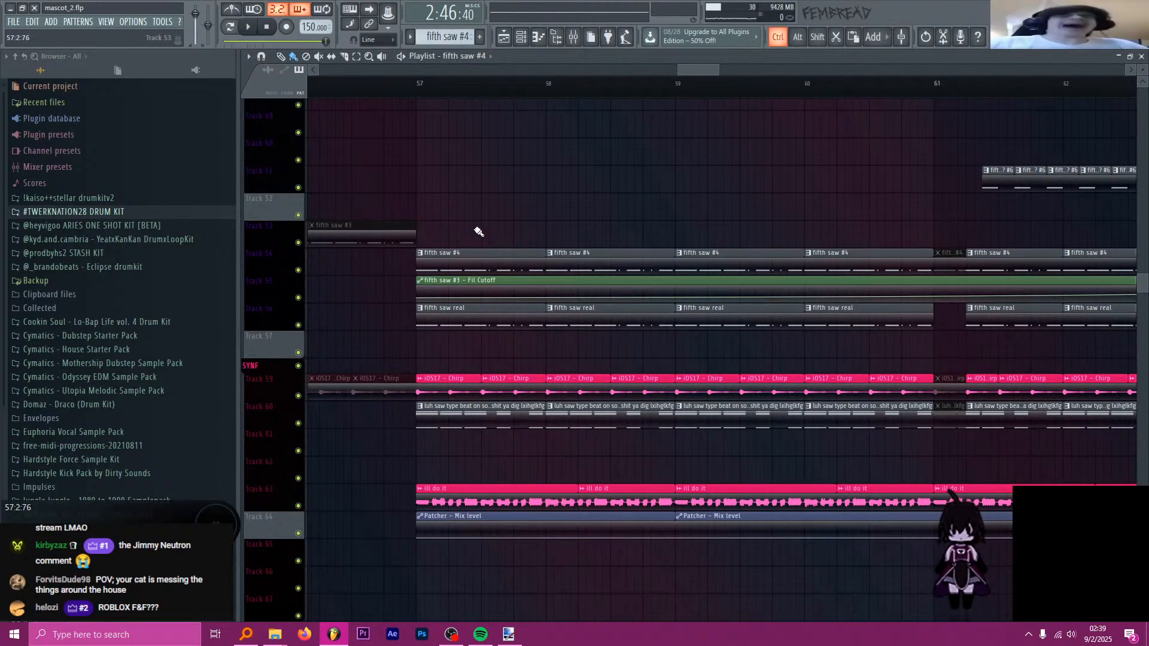
scroll(480, 233, down, 8)
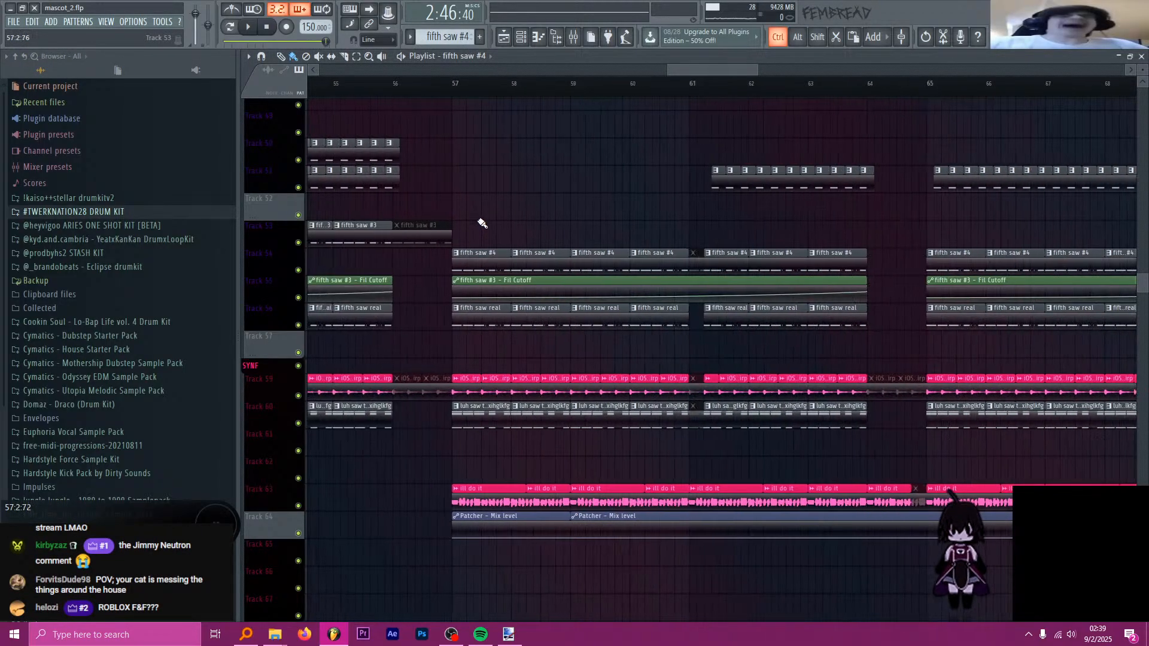
scroll(521, 222, up, 3)
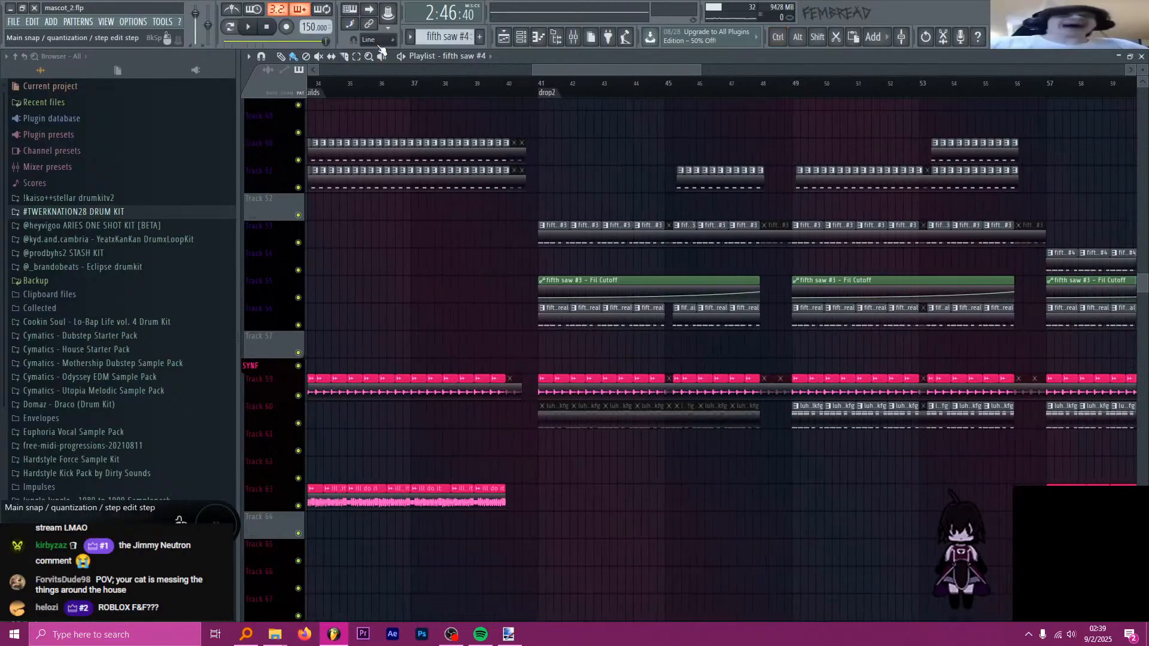
- Enable the typing keyboard, play a few notes on the current instrument, and switch it off again
click(354, 11)
key(c)
key(c)
key(c)
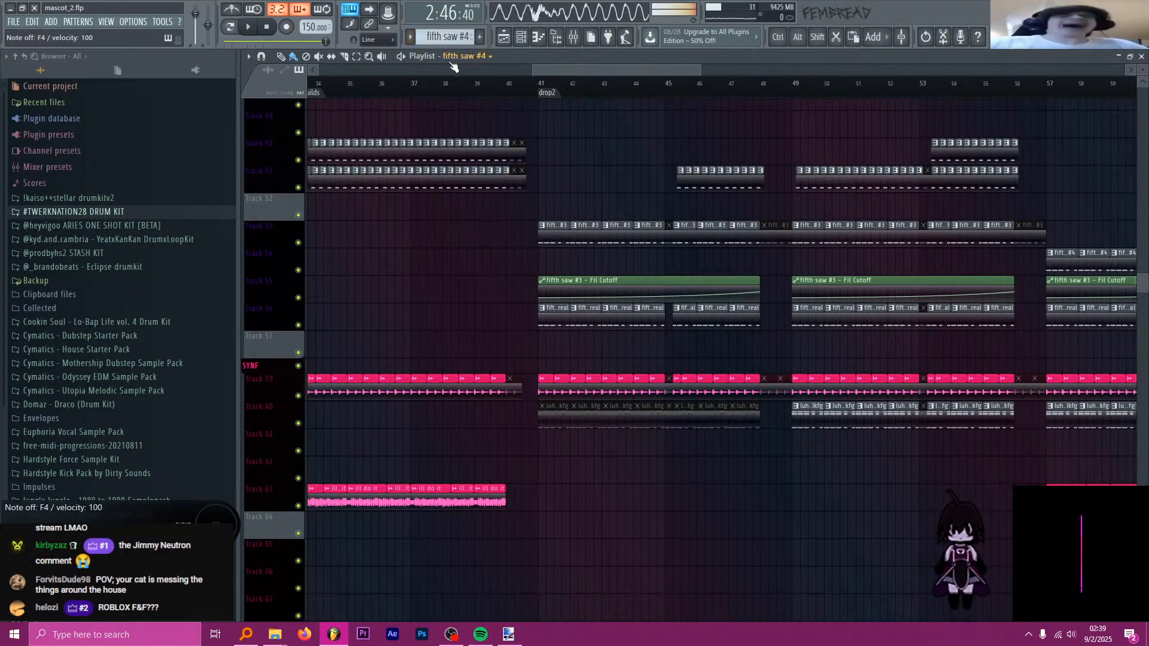
right_click(351, 11)
click(362, 24)
key(z)
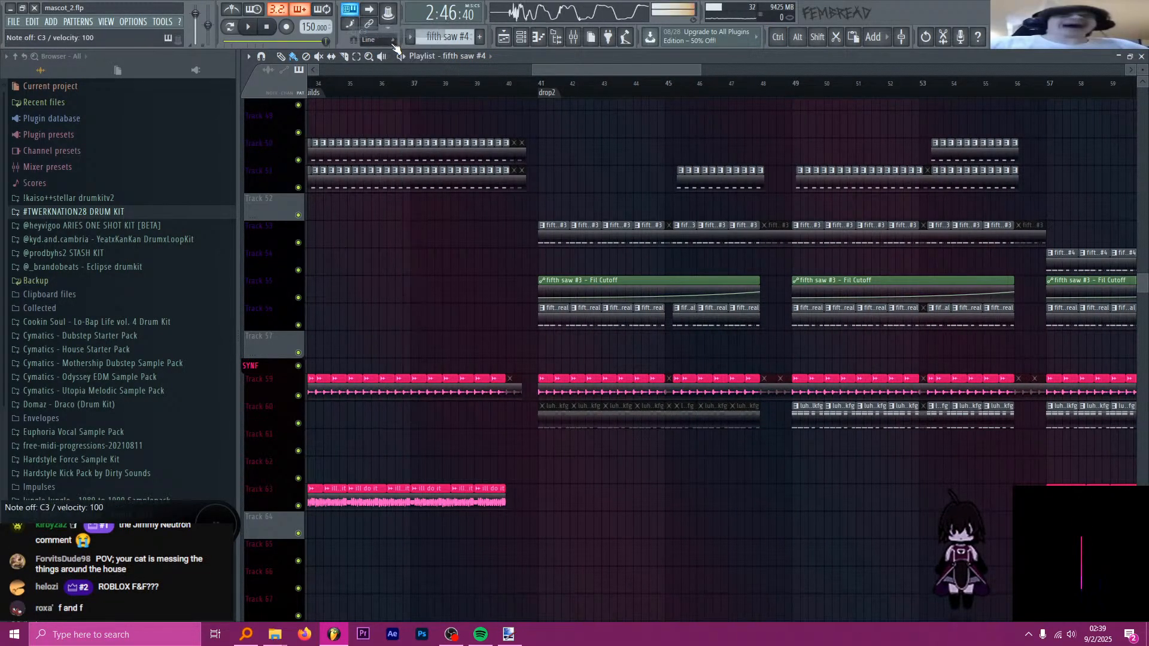
scroll(584, 154, down, 5)
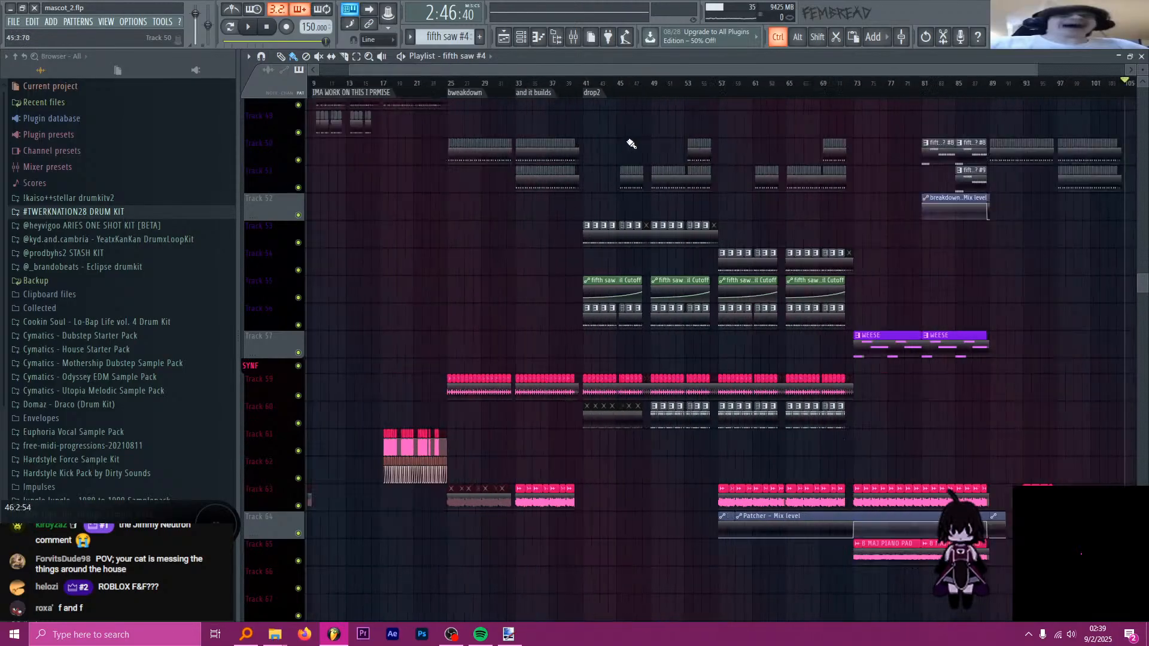
scroll(1030, 222, up, 4)
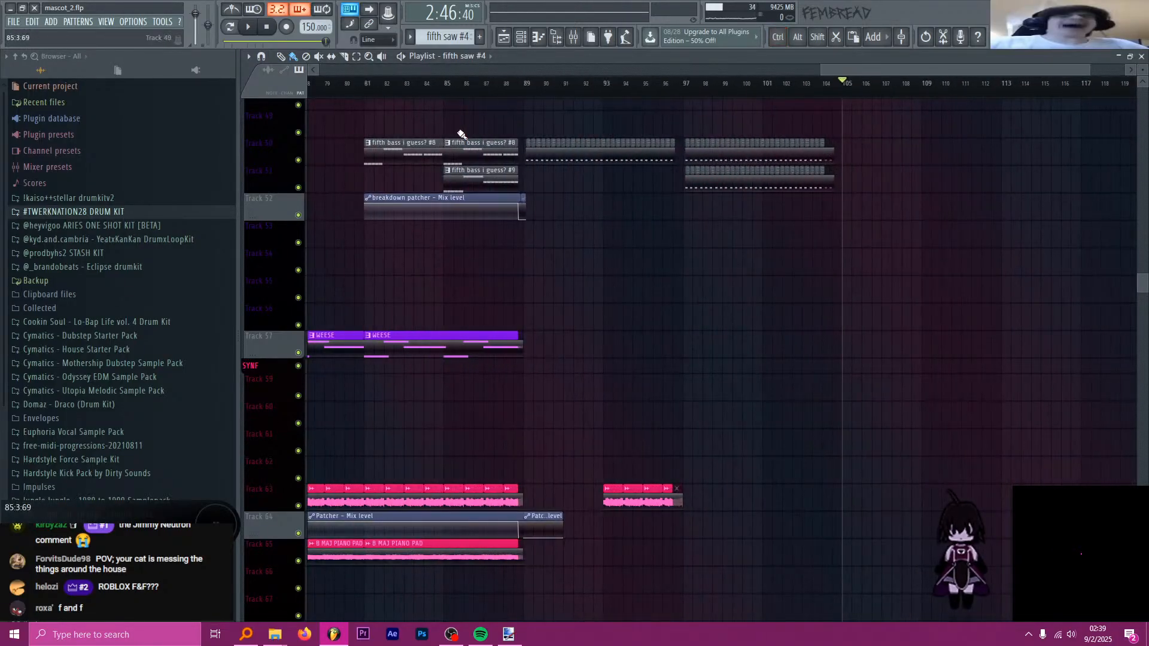
click(350, 8)
- Examine the drum, bass and synth tracks around bar 105 to find where a new bass part fits
scroll(857, 187, up, 3)
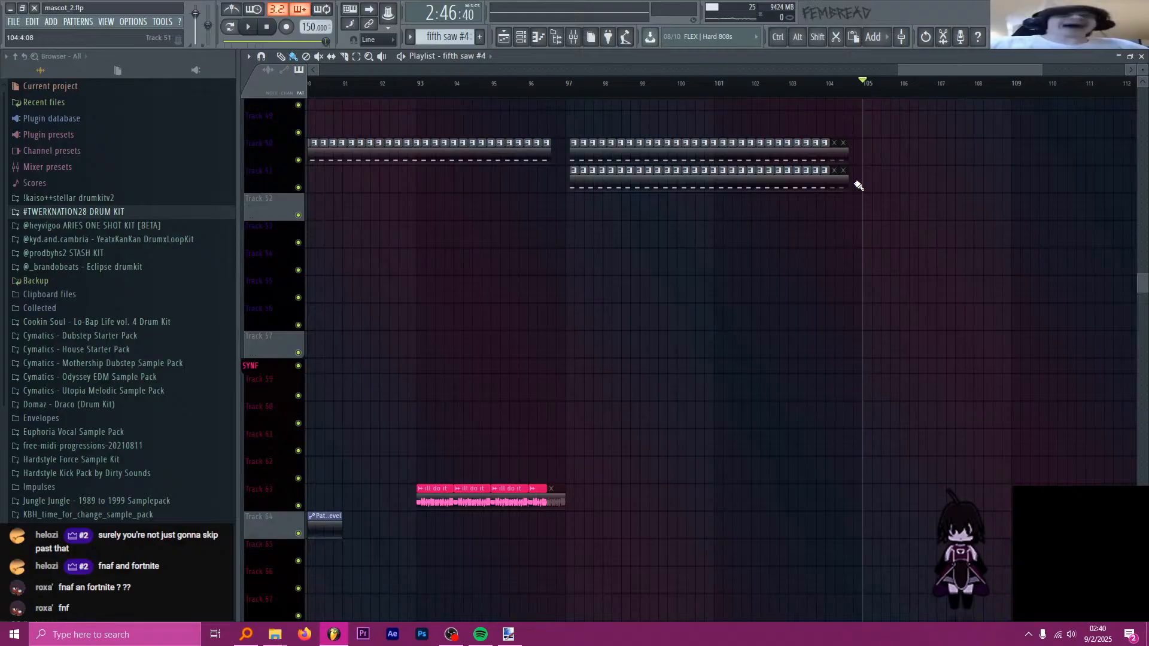
scroll(890, 145, up, 10)
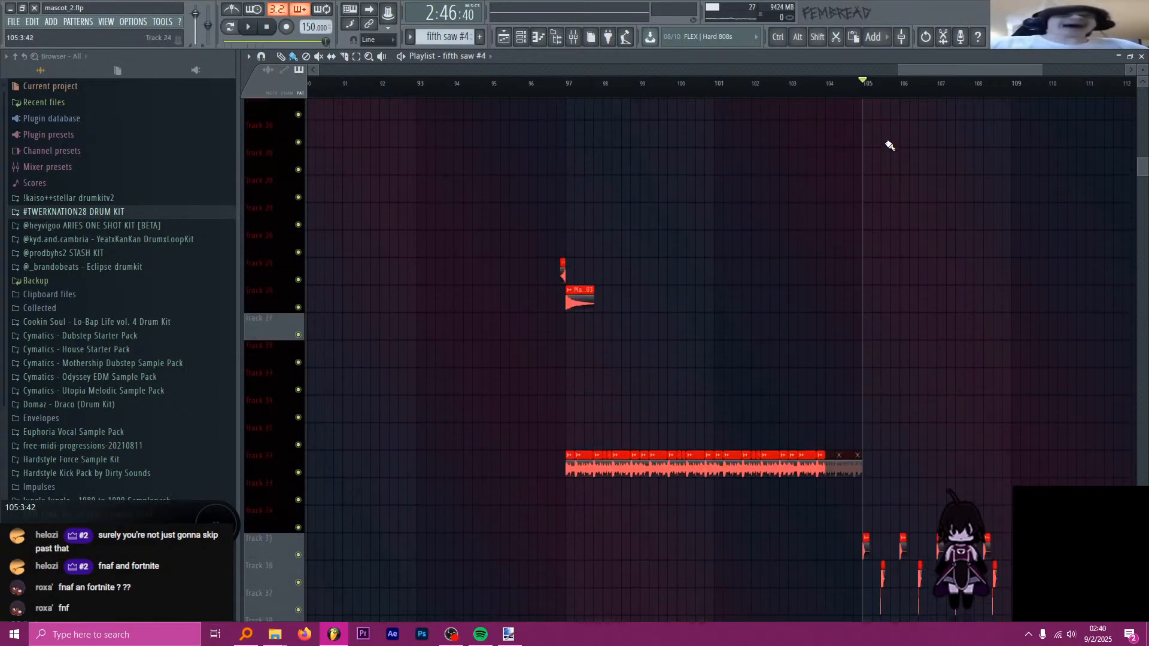
scroll(873, 173, up, 3)
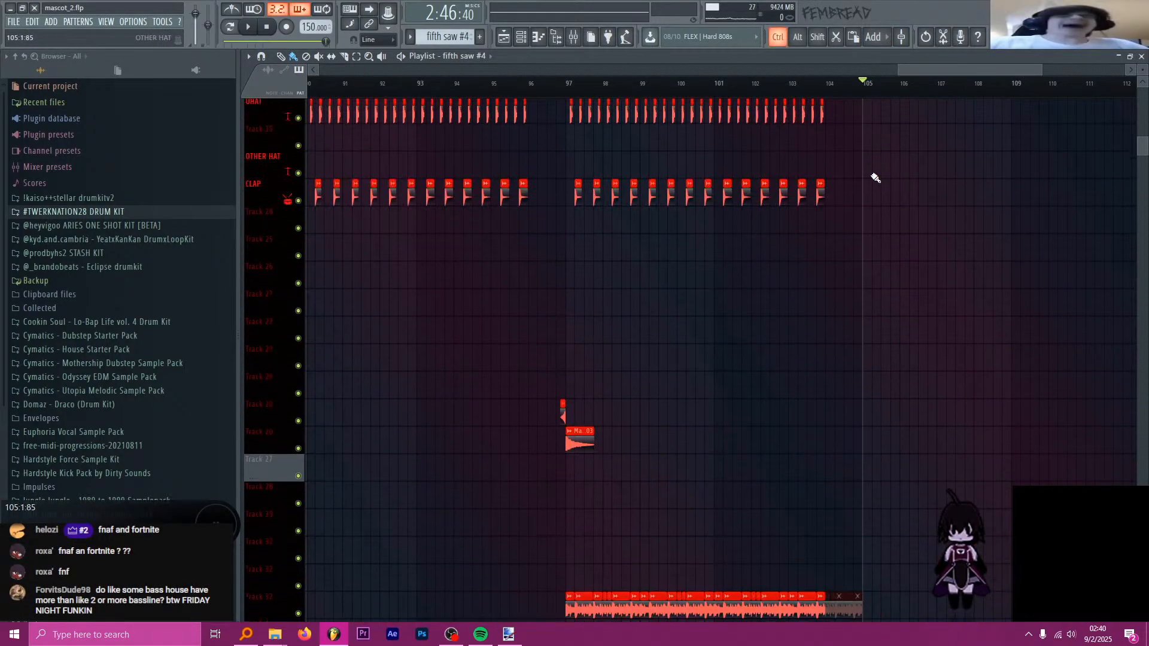
scroll(1011, 215, up, 2)
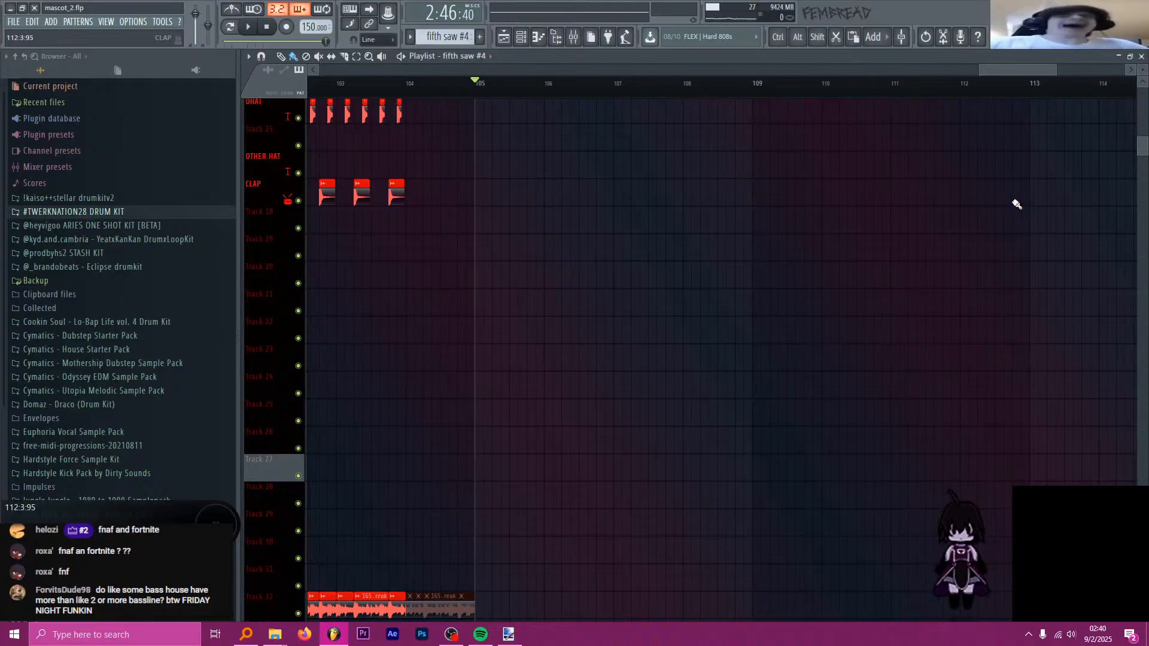
scroll(988, 174, down, 4)
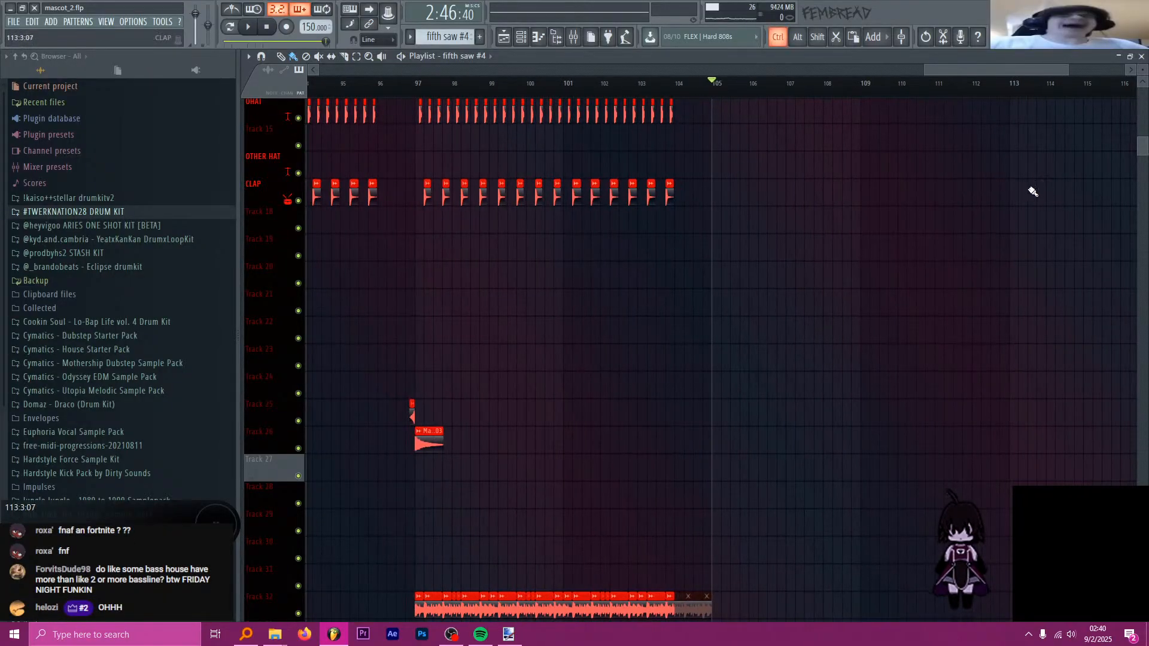
scroll(1090, 210, down, 3)
scroll(1096, 209, down, 5)
scroll(1093, 207, down, 4)
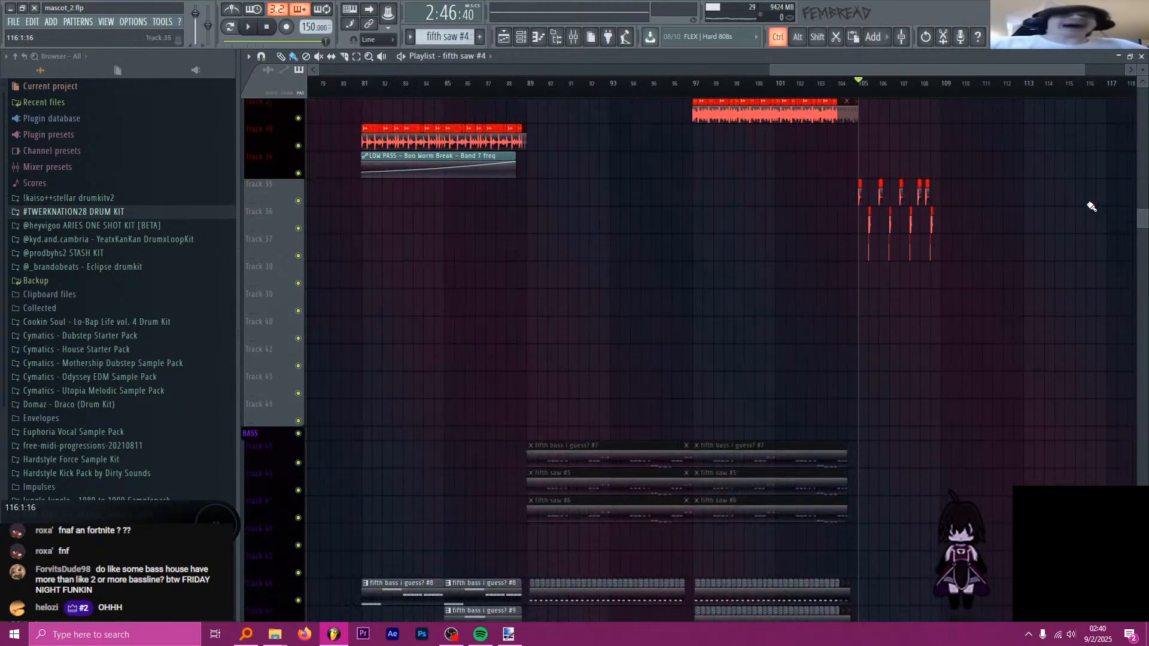
scroll(1092, 207, down, 2)
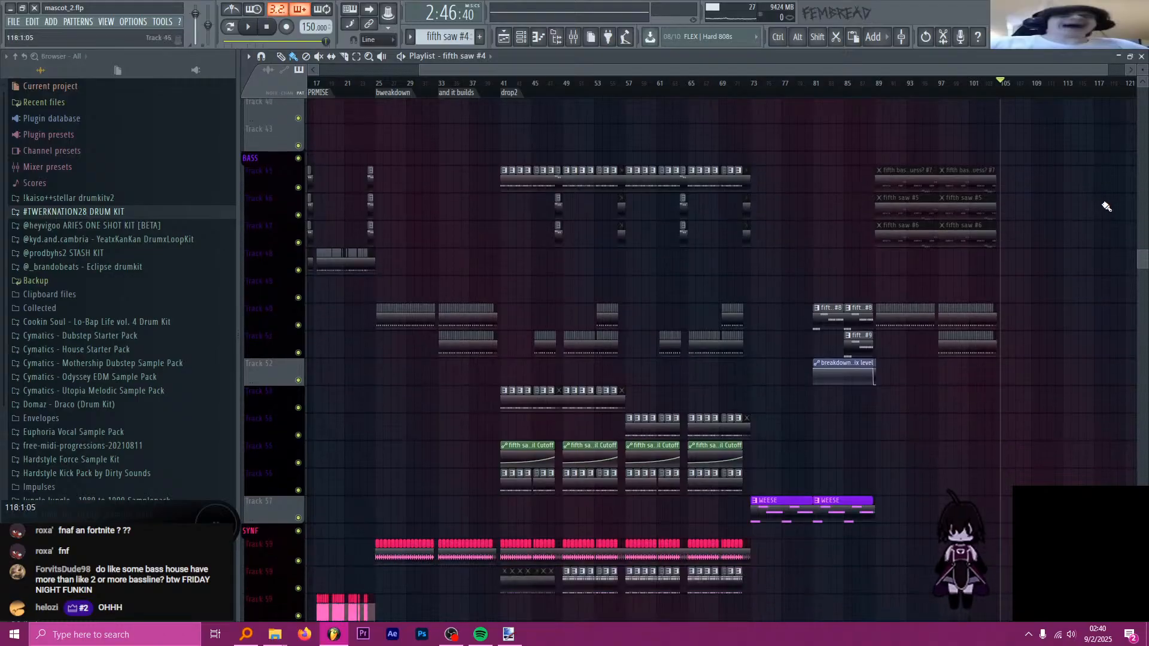
scroll(1108, 206, down, 3)
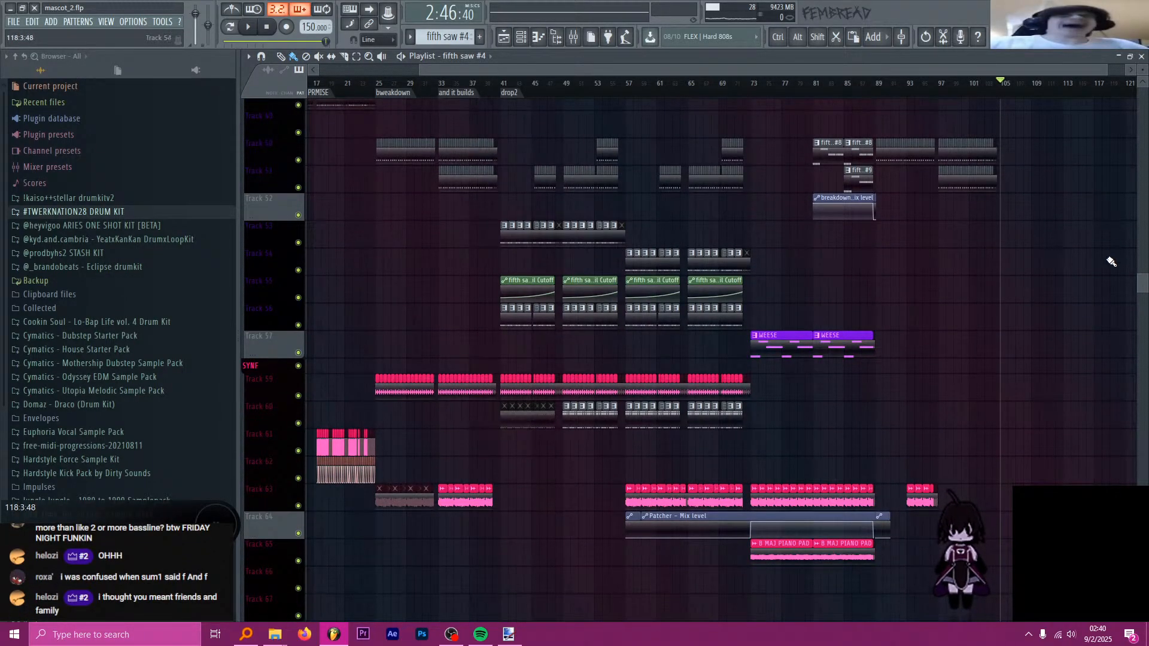
scroll(1138, 285, up, 3)
scroll(1107, 311, down, 4)
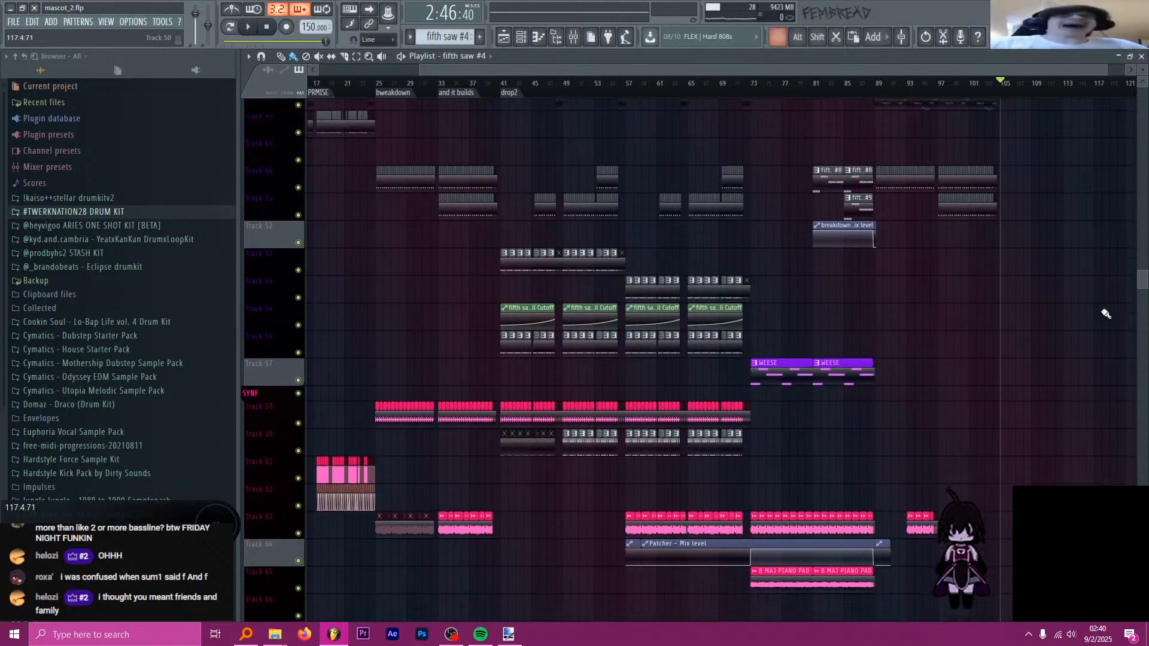
scroll(1100, 342, up, 5)
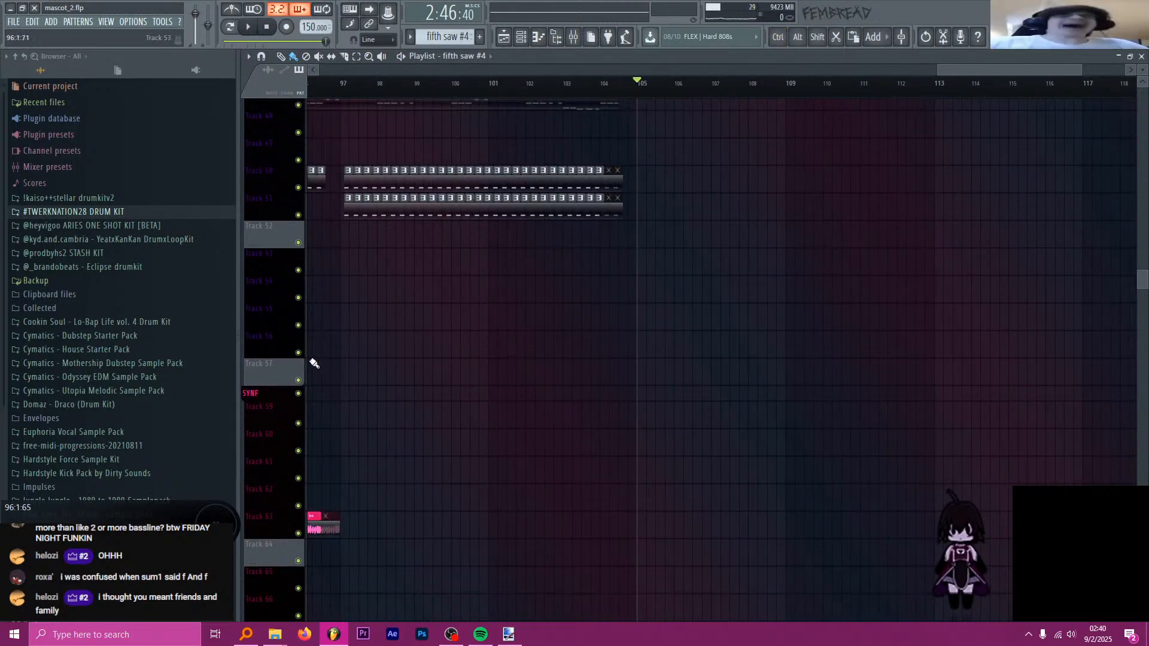
- Insert three empty tracks directly below Track 57, above the SYNF group
scroll(283, 395, down, 1)
scroll(582, 396, down, 4)
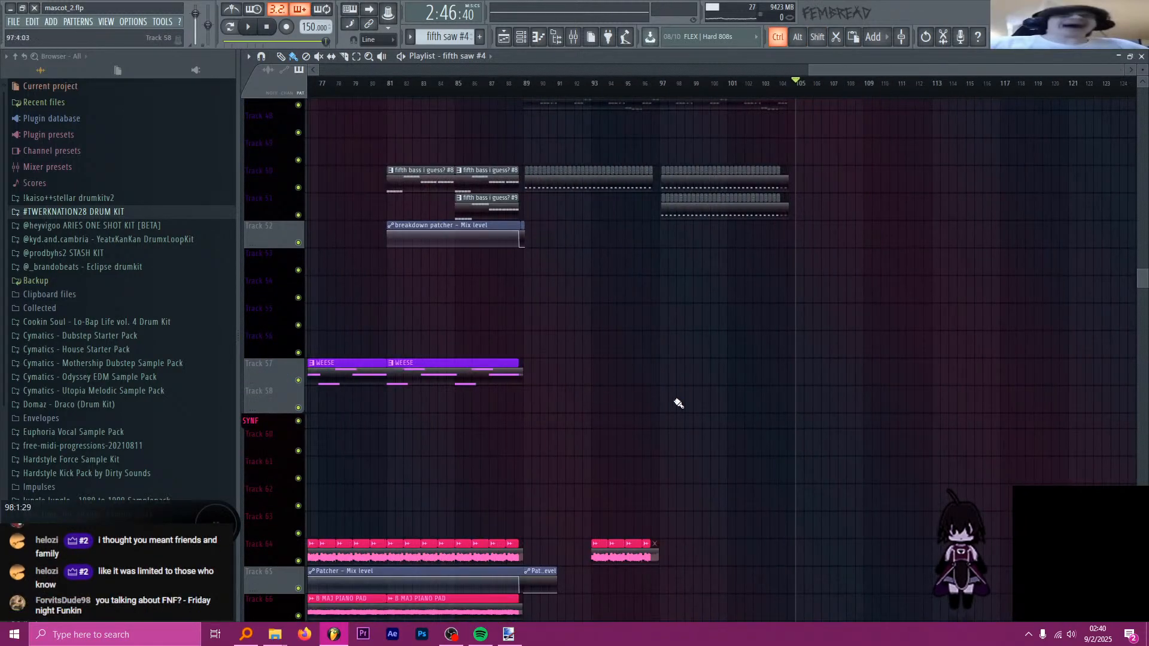
scroll(911, 396, up, 5)
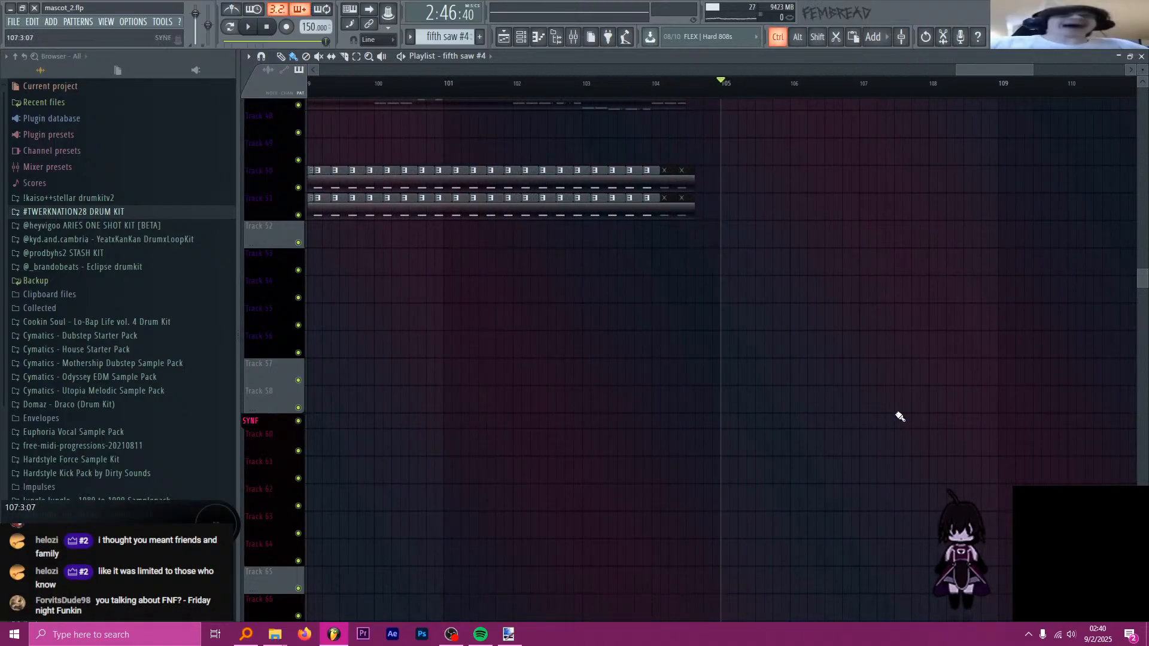
scroll(901, 414, up, 2)
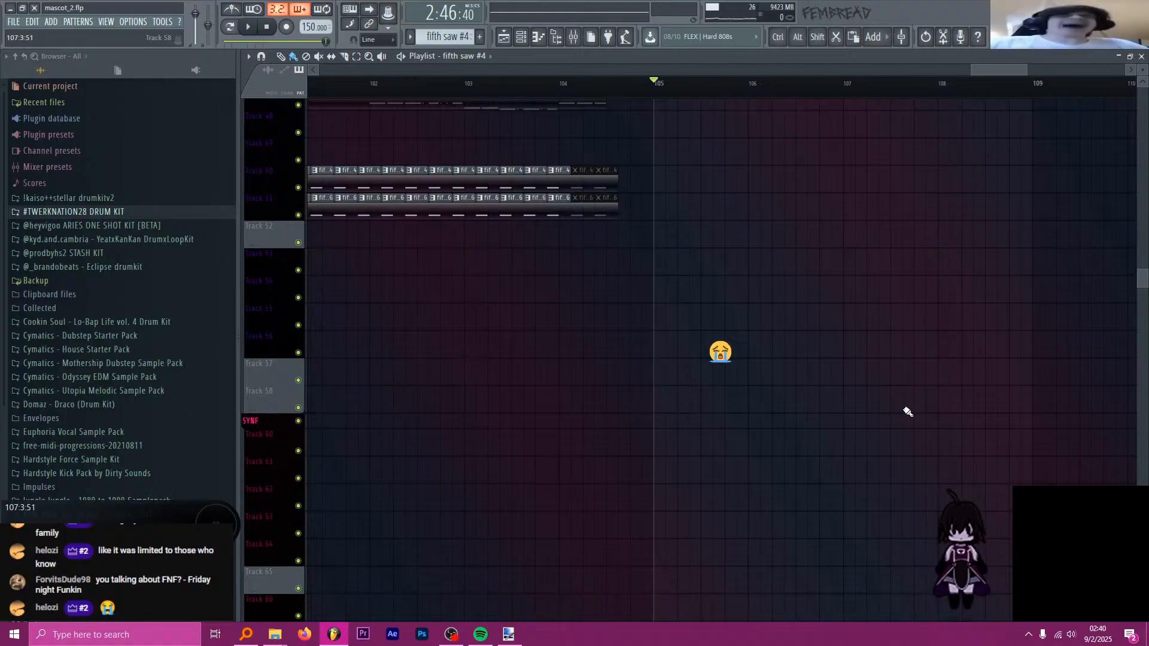
right_click(272, 402)
key(i)
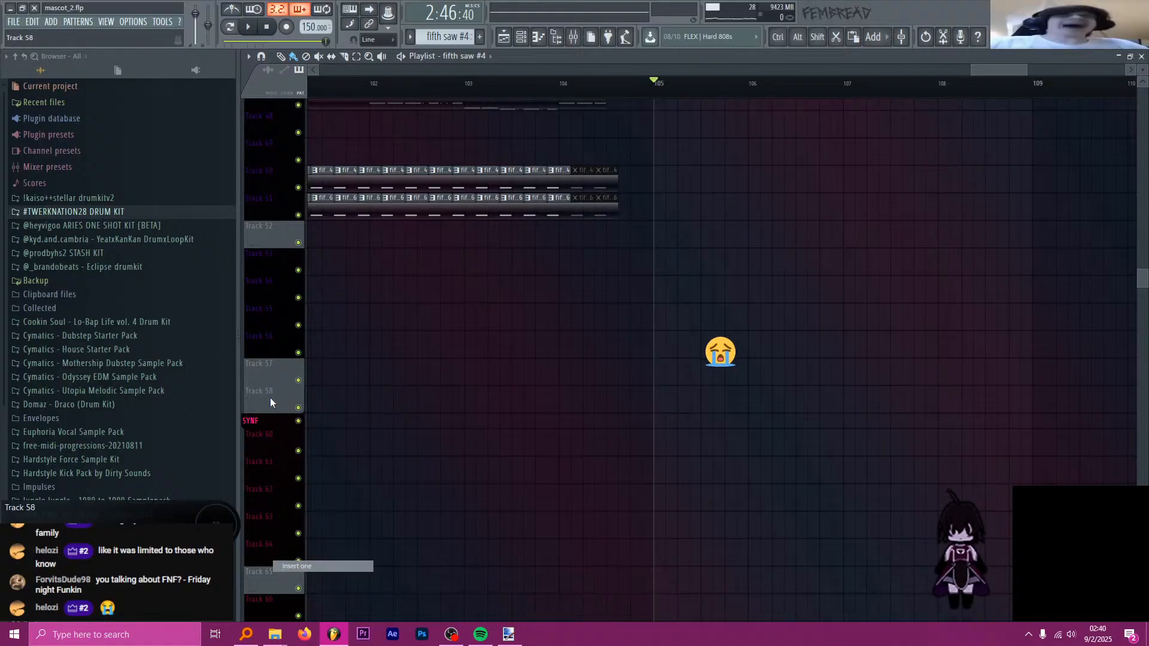
right_click(272, 402)
key(i)
- Create a new pattern named nubass and give it a purple colour
scroll(774, 432, up, 2)
key(F4)
text(nubass)
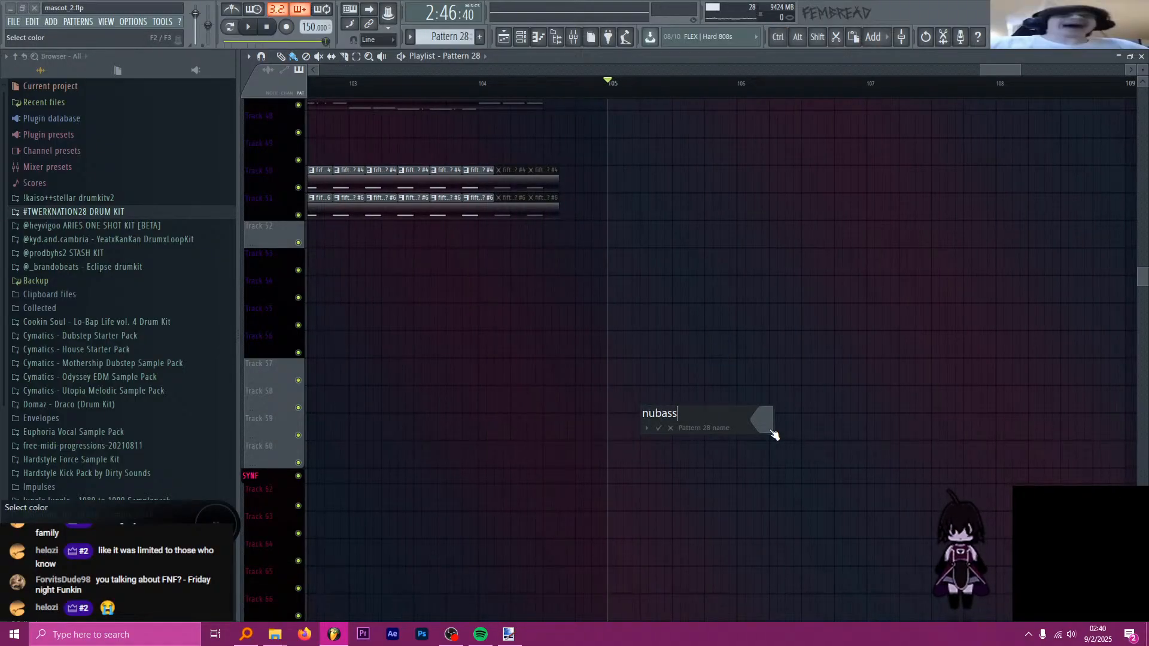
click(766, 434)
click(778, 422)
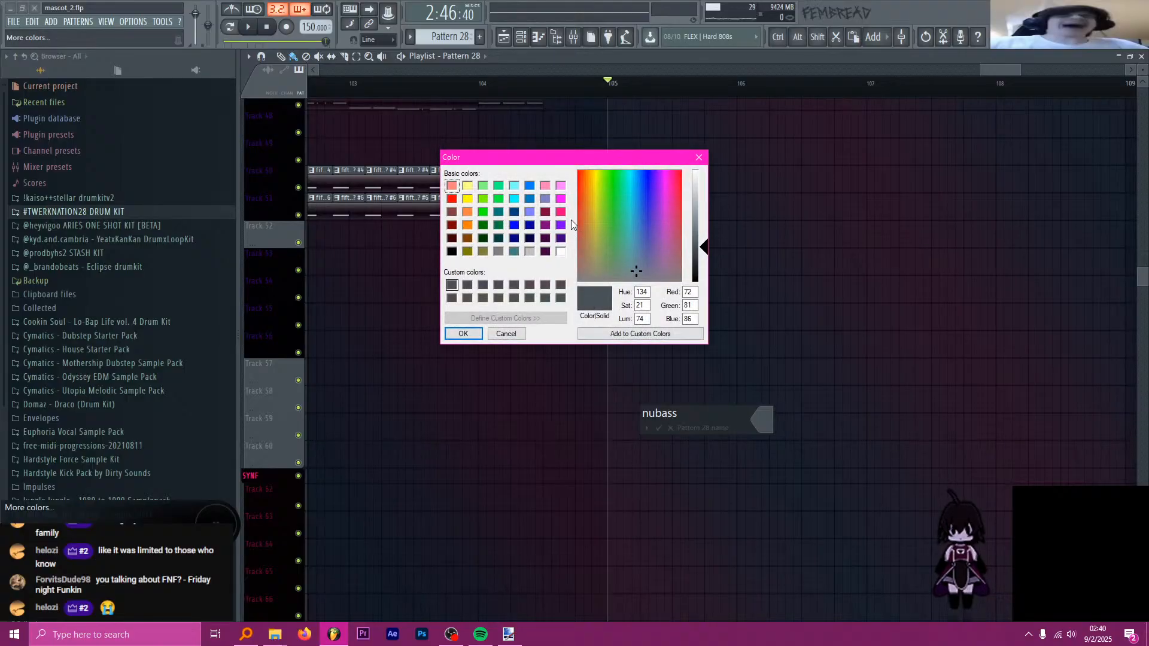
click(564, 234)
key(Return)
key(Return)
- Place a four-bar nubass clip on Track 59 from bar 105 up to bar 109
mouse_move(619, 436)
mouse_down()
mouse_move(1144, 453)
mouse_move(1100, 445)
mouse_up()
scroll(706, 354, down, 3)
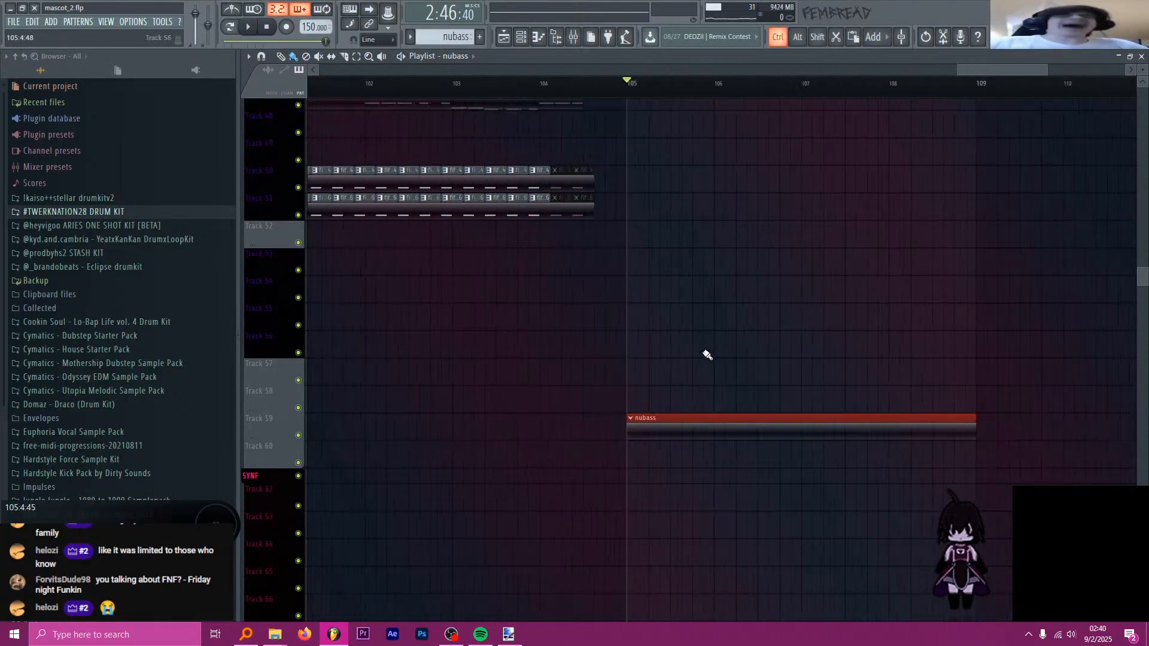
scroll(900, 350, up, 2)
scroll(737, 329, up, 3)
scroll(737, 329, up, 4)
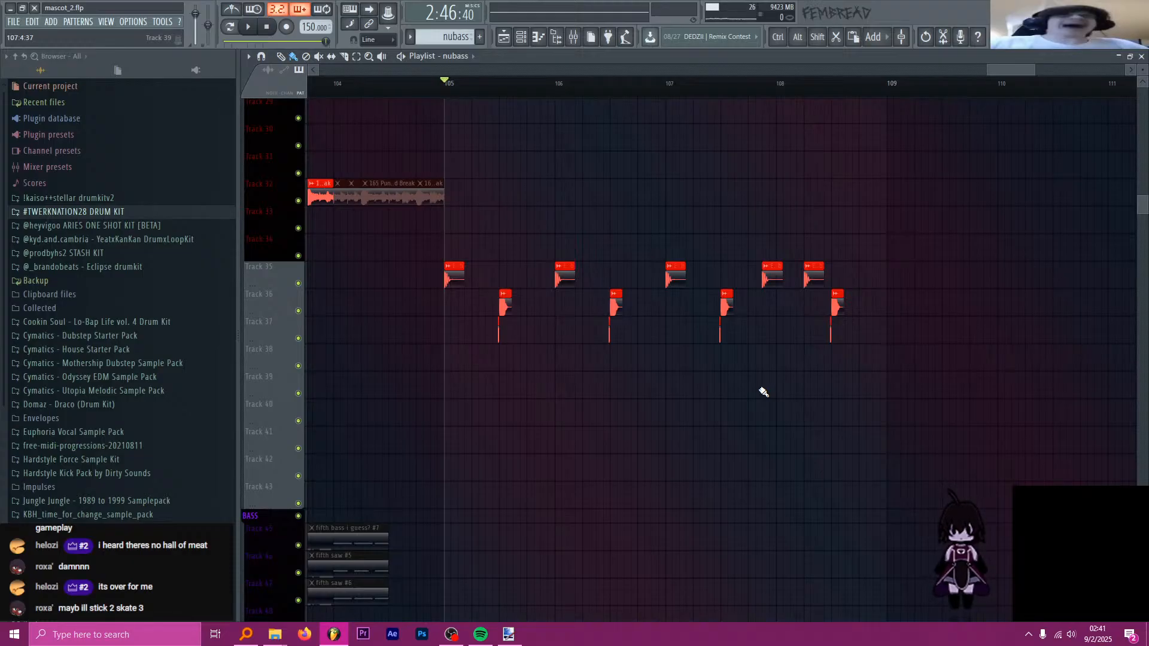
- Switch to File Explorer and play the trimmed skate-2025-09-01_21-32-17 clip from the Skate Videos folder
click(256, 635)
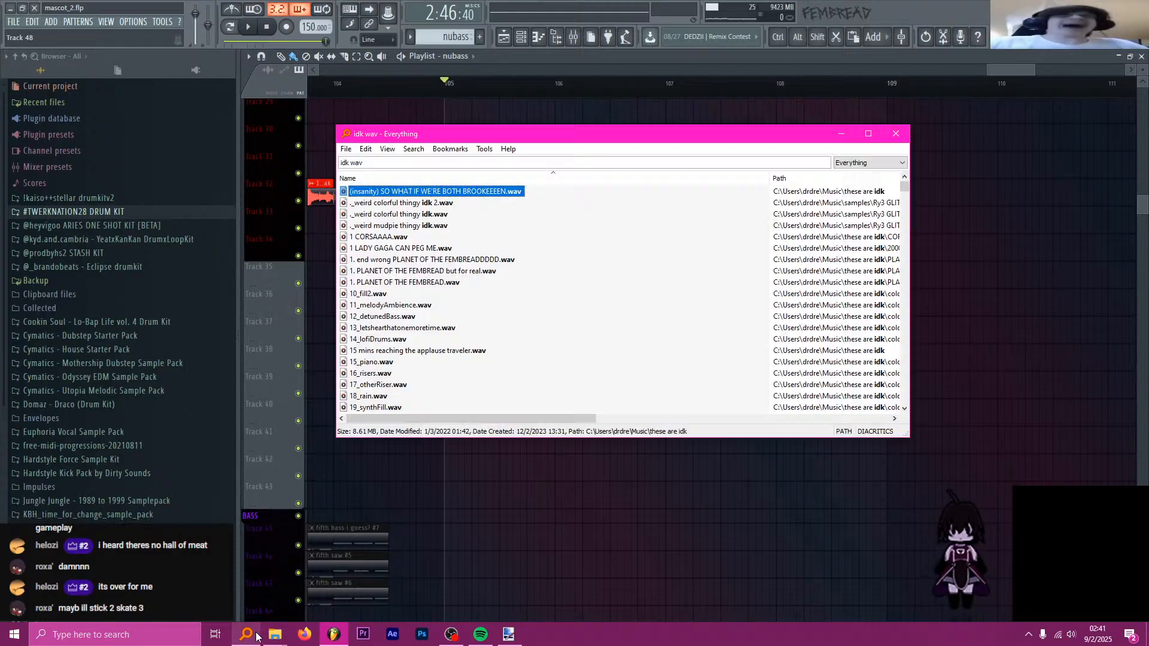
click(256, 635)
click(274, 635)
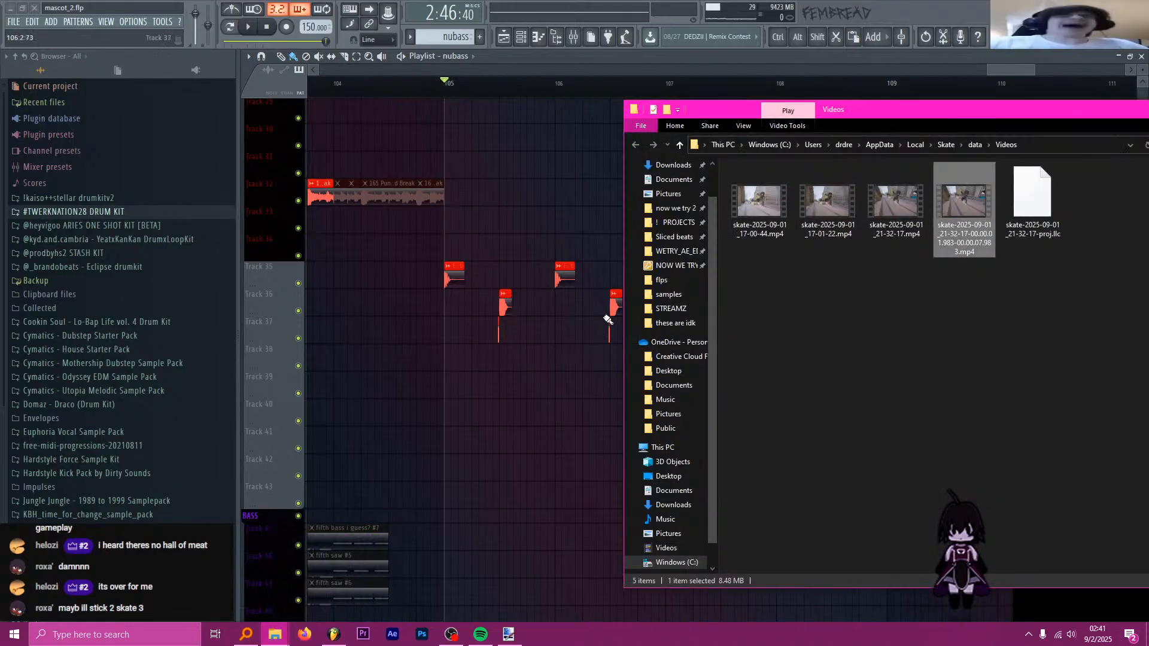
double_click(950, 219)
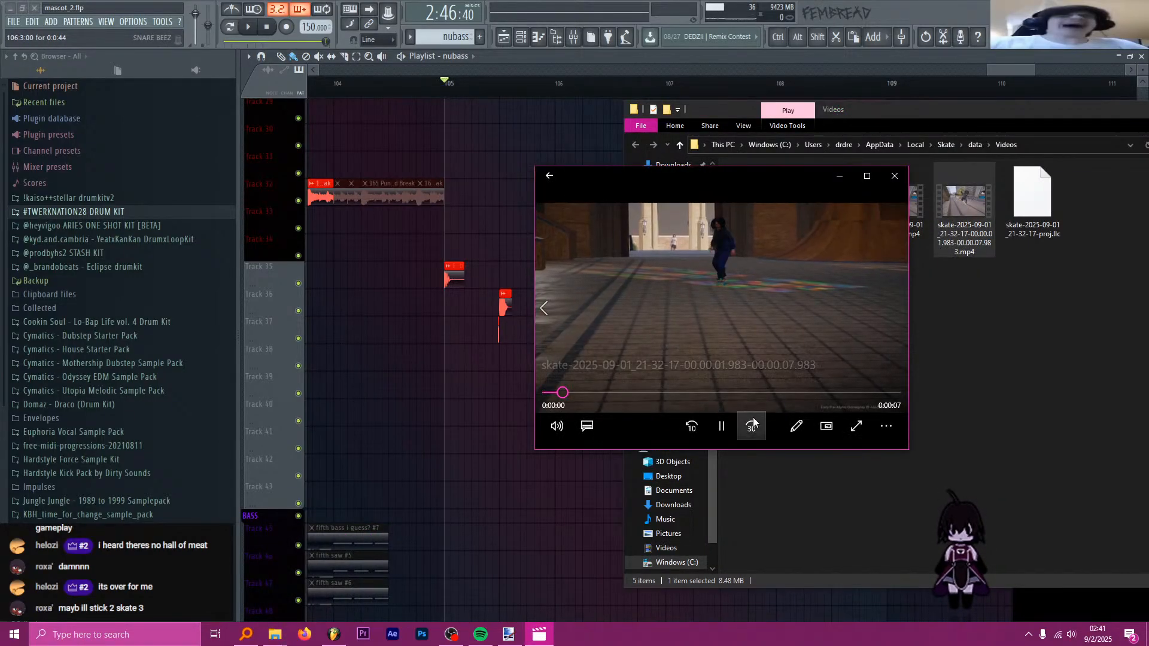
- Watch the skate clip full screen, replaying it from near the start and pausing it during the jump
click(722, 426)
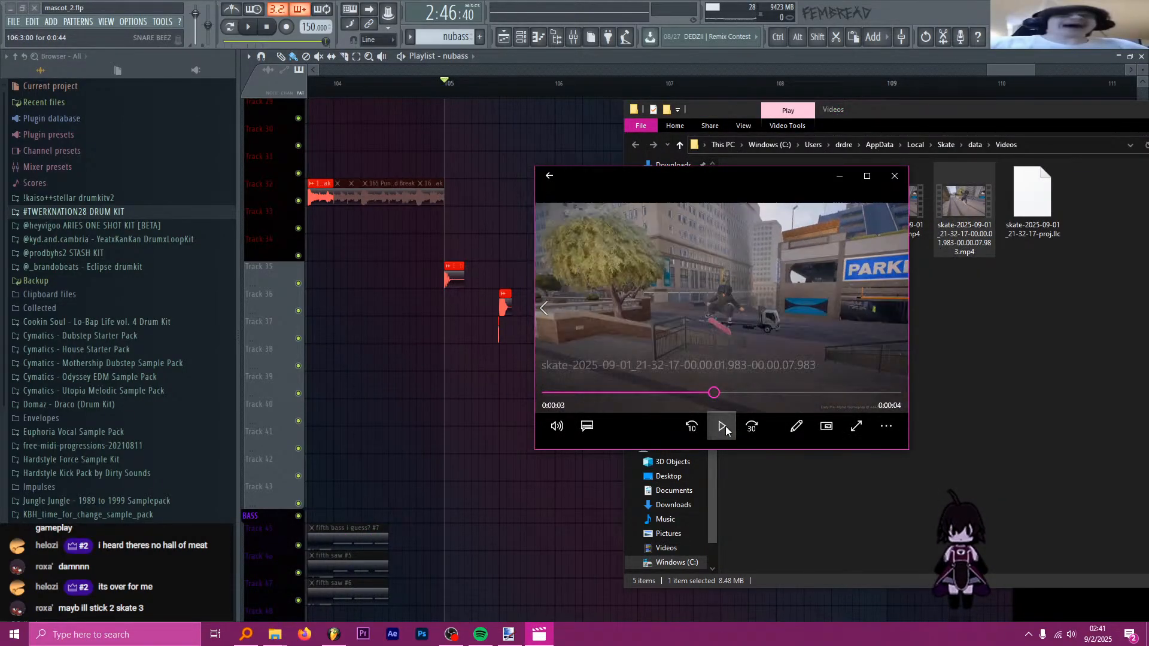
click(856, 426)
click(260, 580)
click(574, 613)
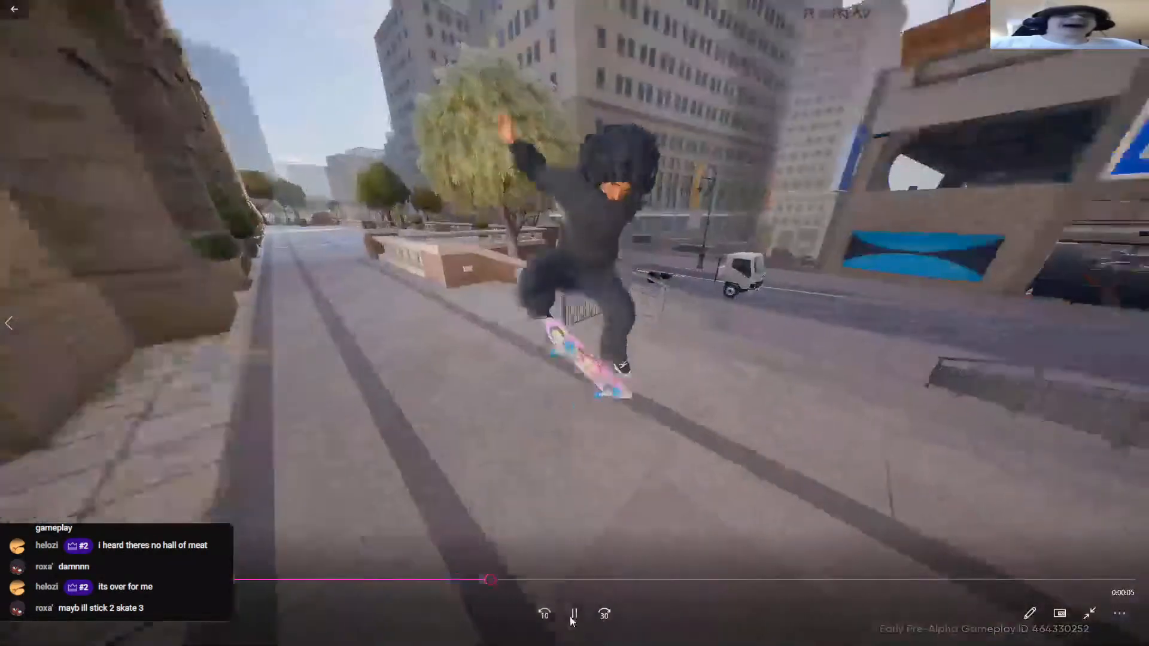
click(575, 615)
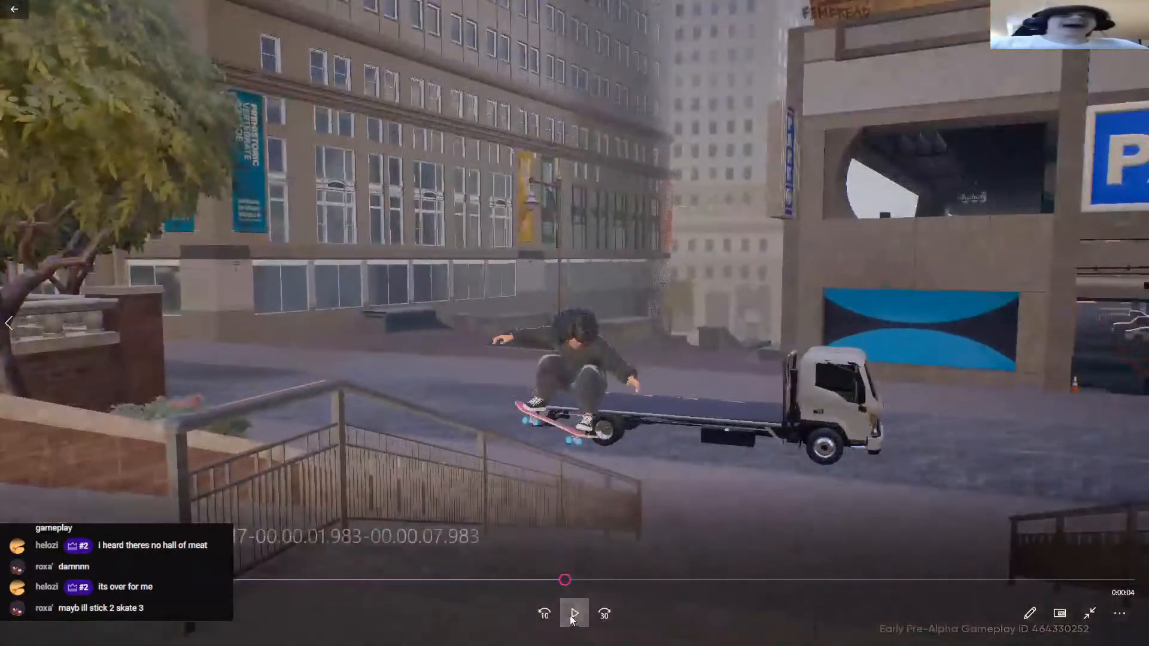
- Resume the skate clip, pause it after the landing, close the player and return to the FL Studio playlist
click(575, 614)
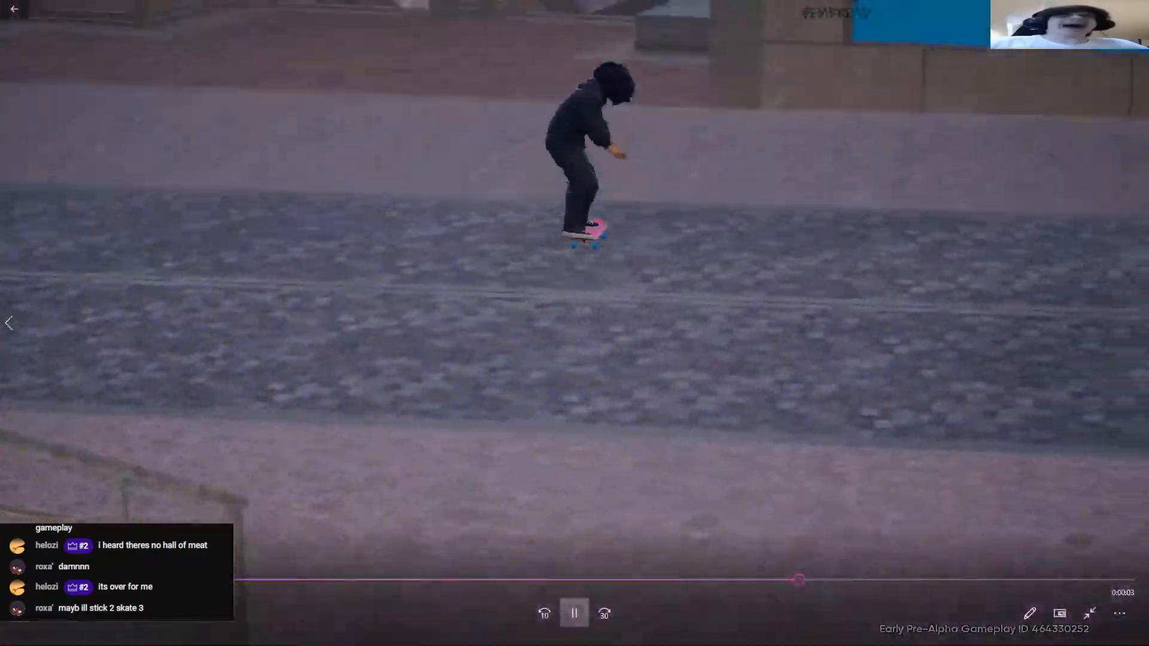
click(575, 613)
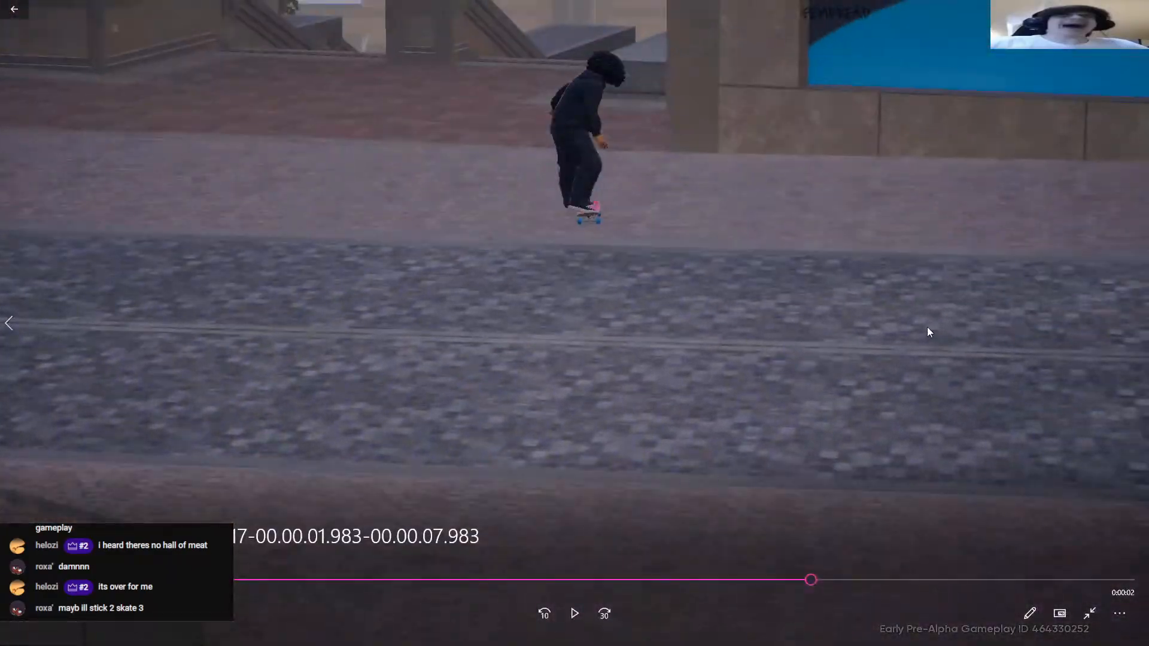
click(1134, 9)
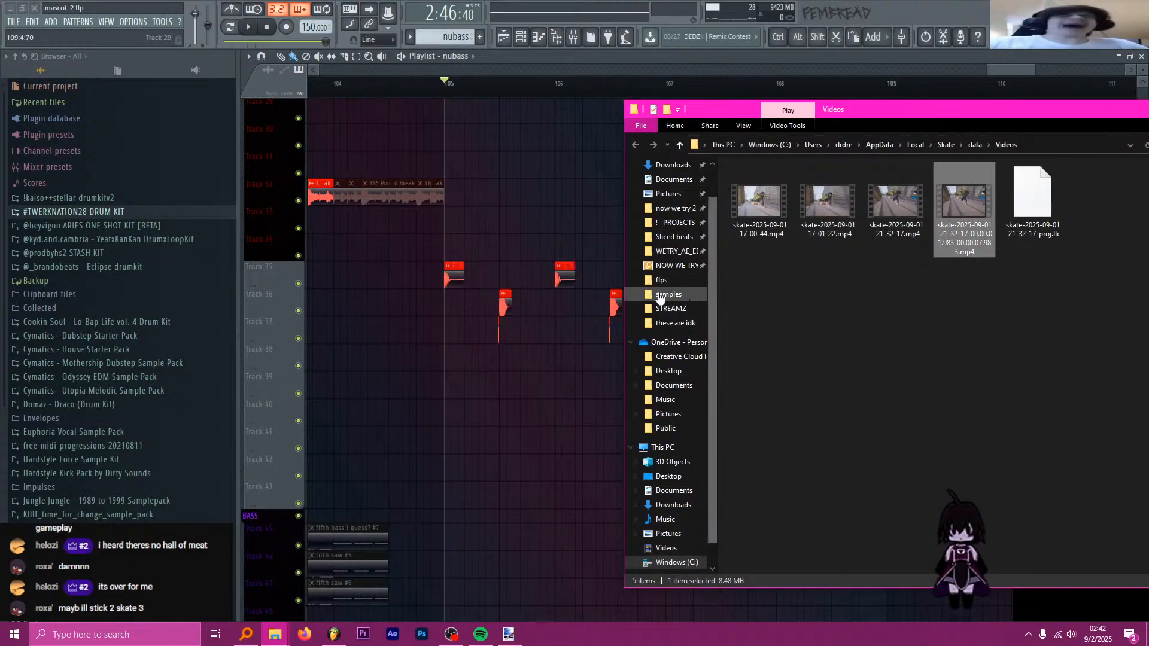
click(572, 61)
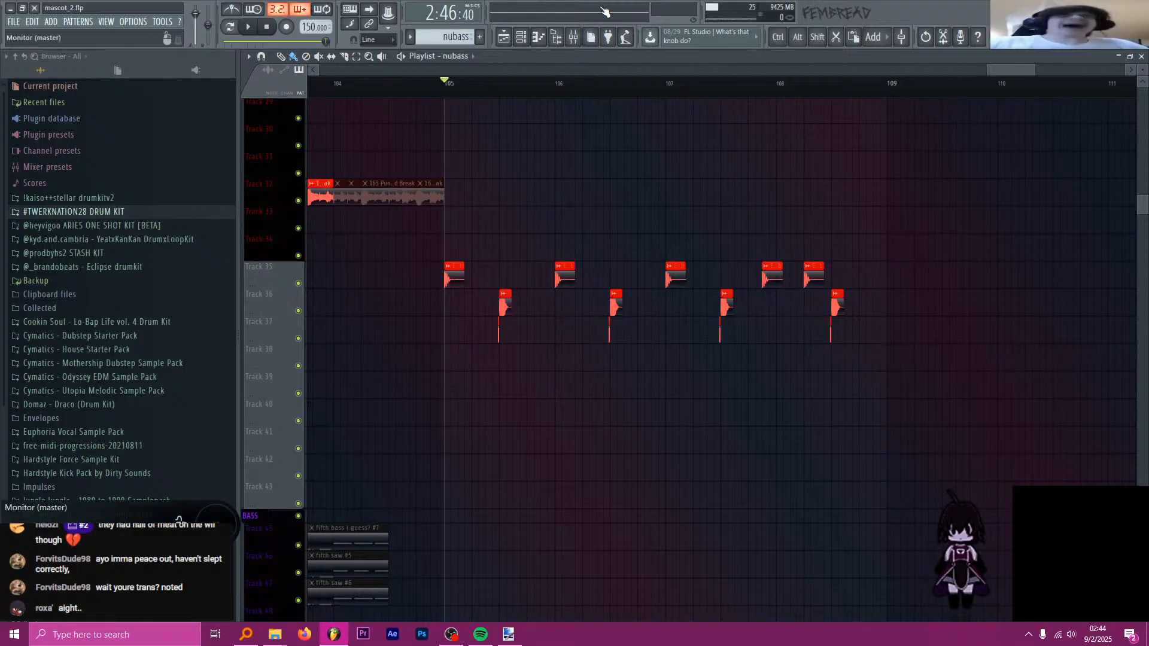
- Switch to File Explorer and look through the Pictures folder for the Skate Jam screenshot
click(240, 630)
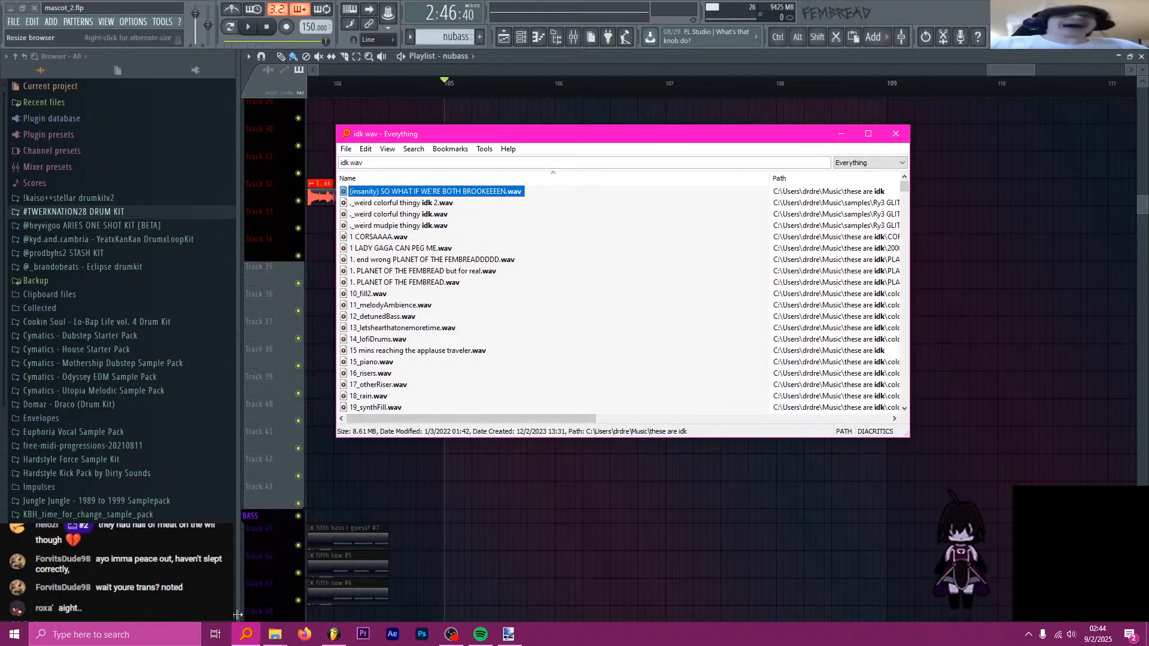
click(242, 632)
mouse_move(275, 633)
click(250, 608)
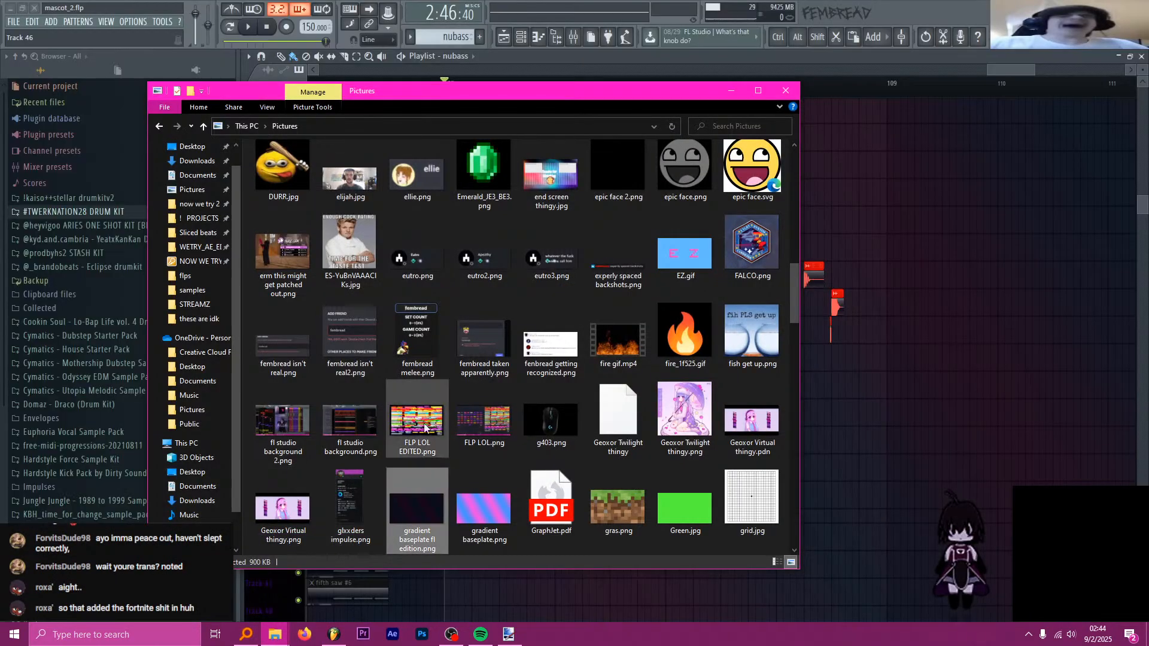
scroll(419, 398, up, 10)
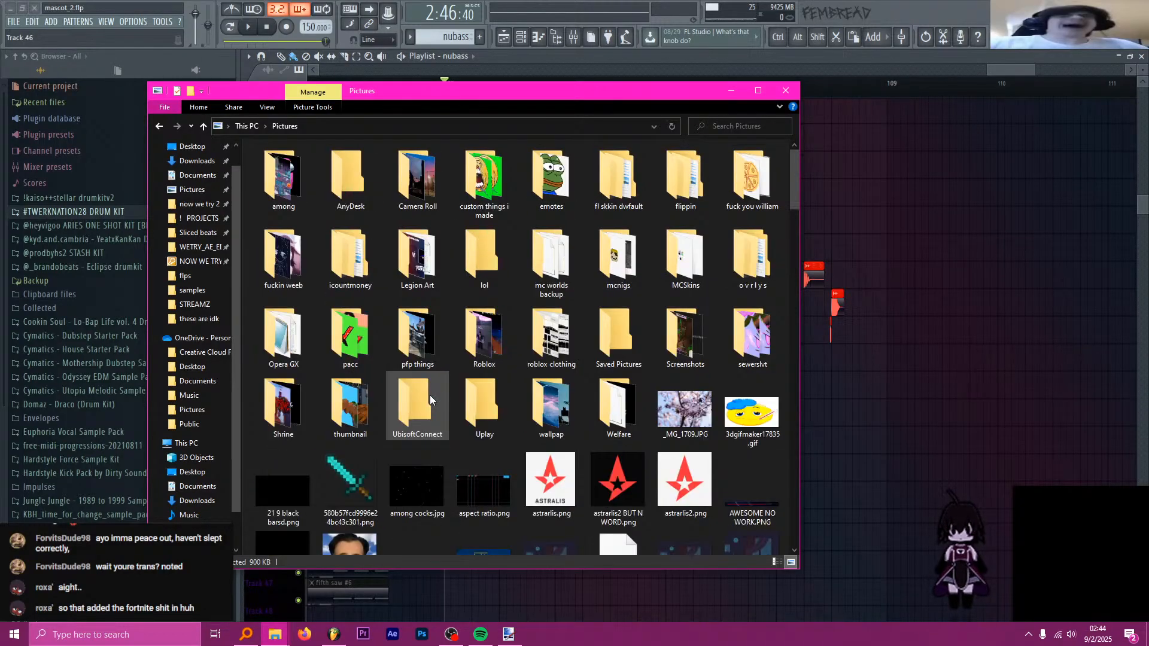
scroll(475, 409, down, 10)
scroll(476, 410, down, 5)
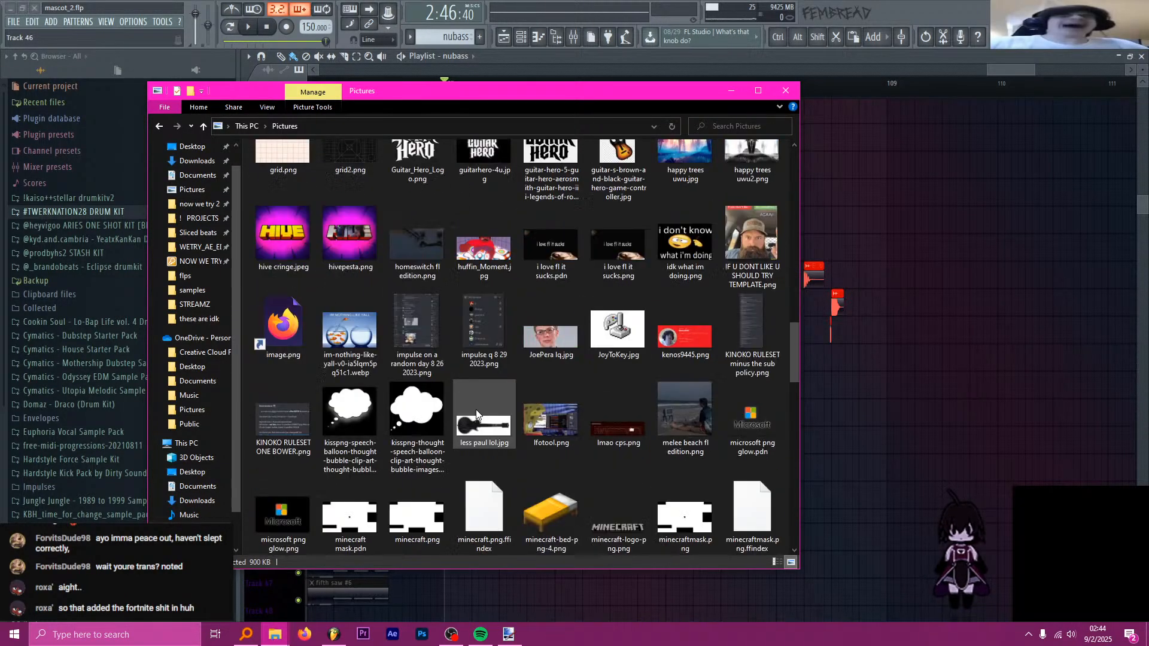
scroll(488, 417, down, 3)
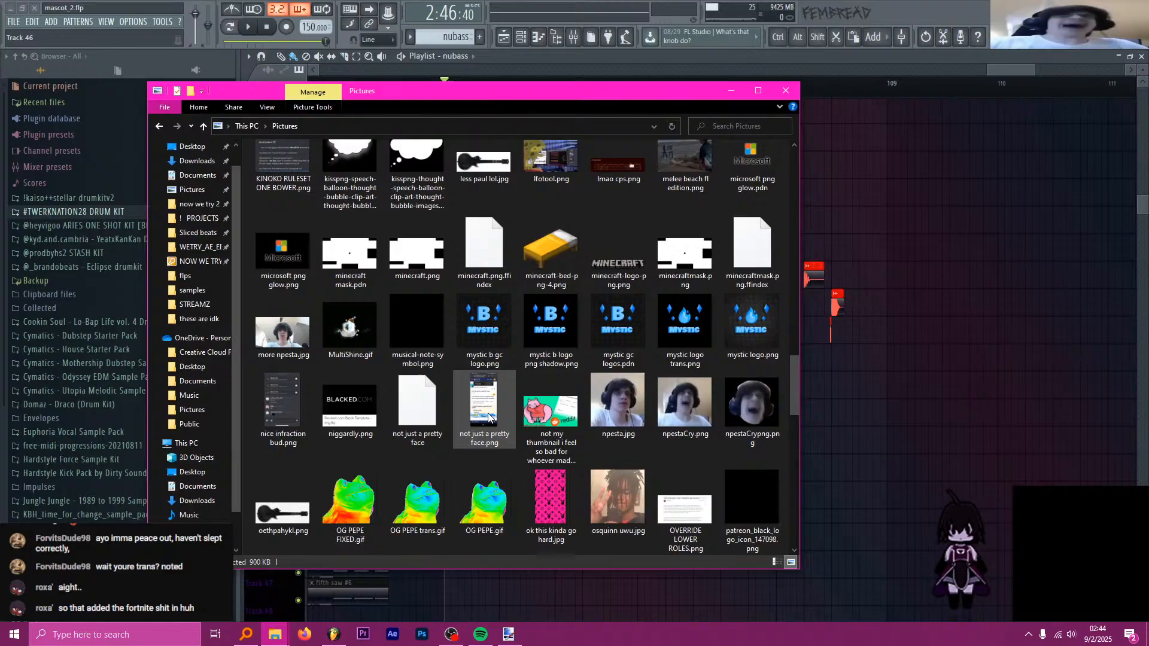
scroll(488, 415, down, 3)
scroll(497, 371, down, 10)
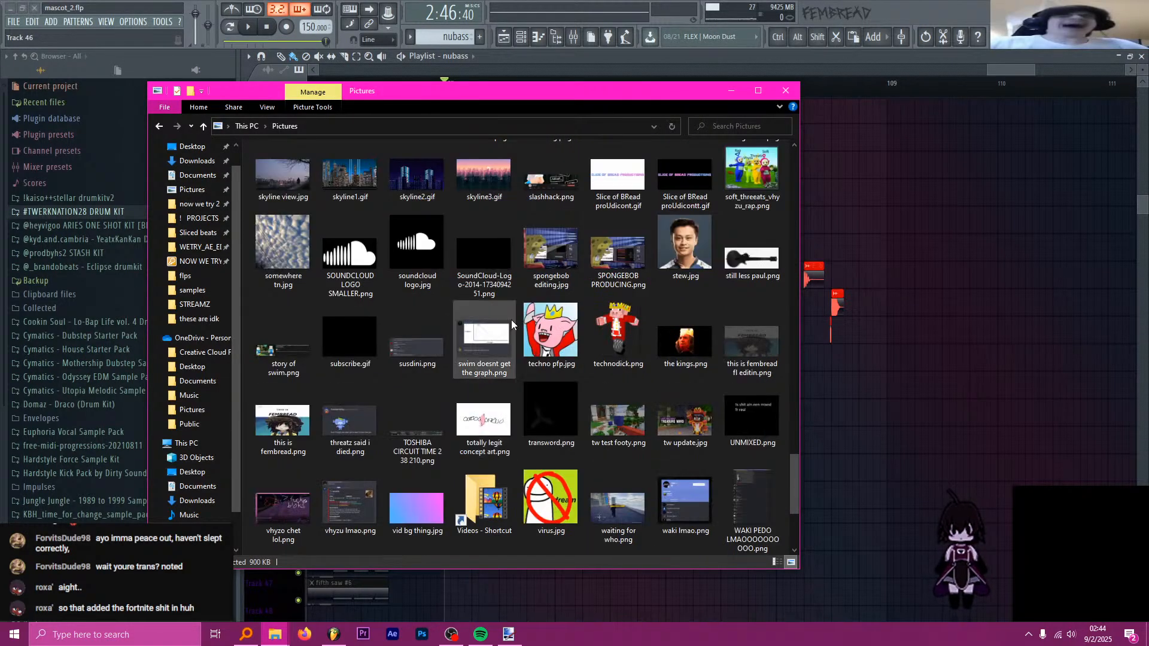
scroll(511, 324, up, 12)
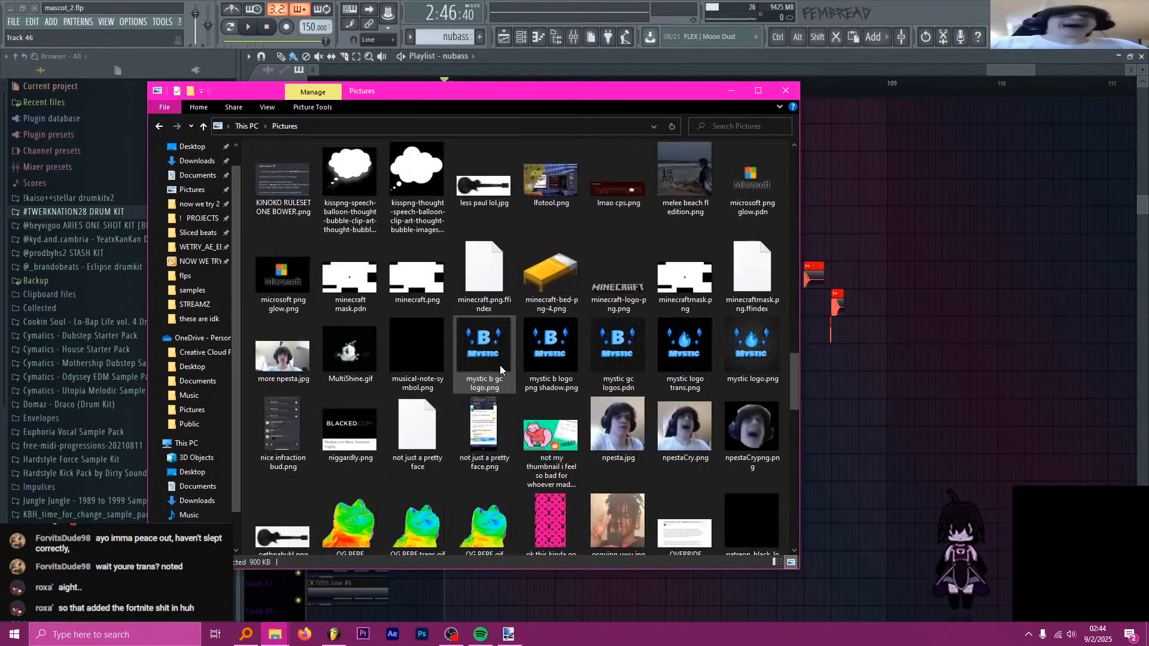
scroll(500, 365, up, 12)
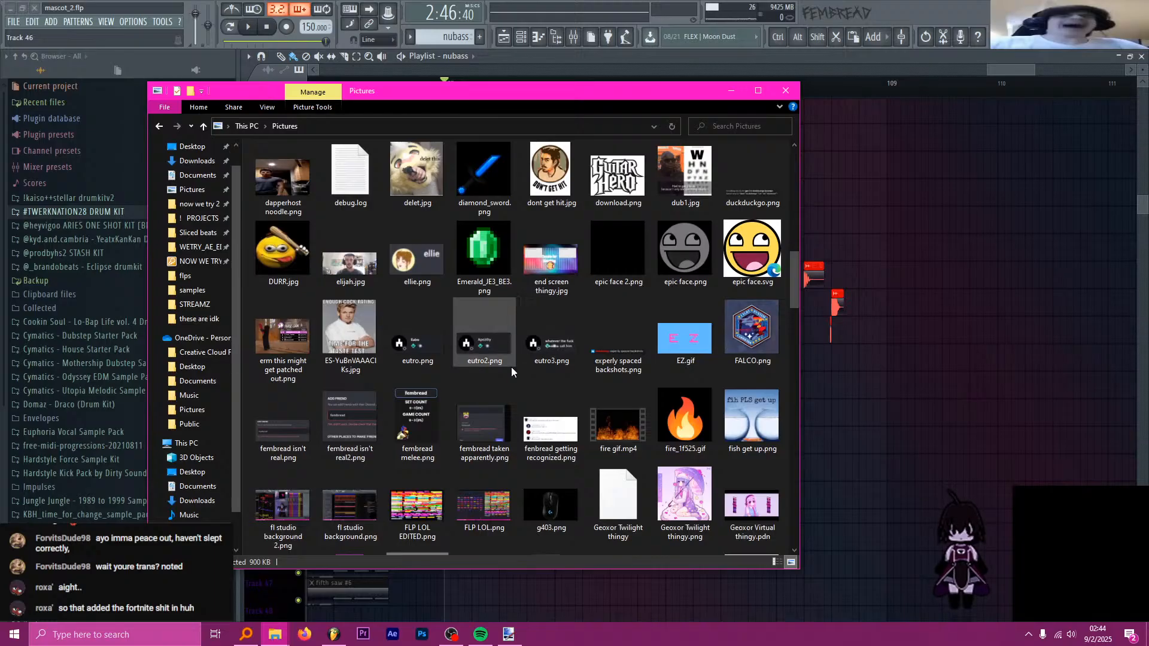
scroll(448, 424, up, 4)
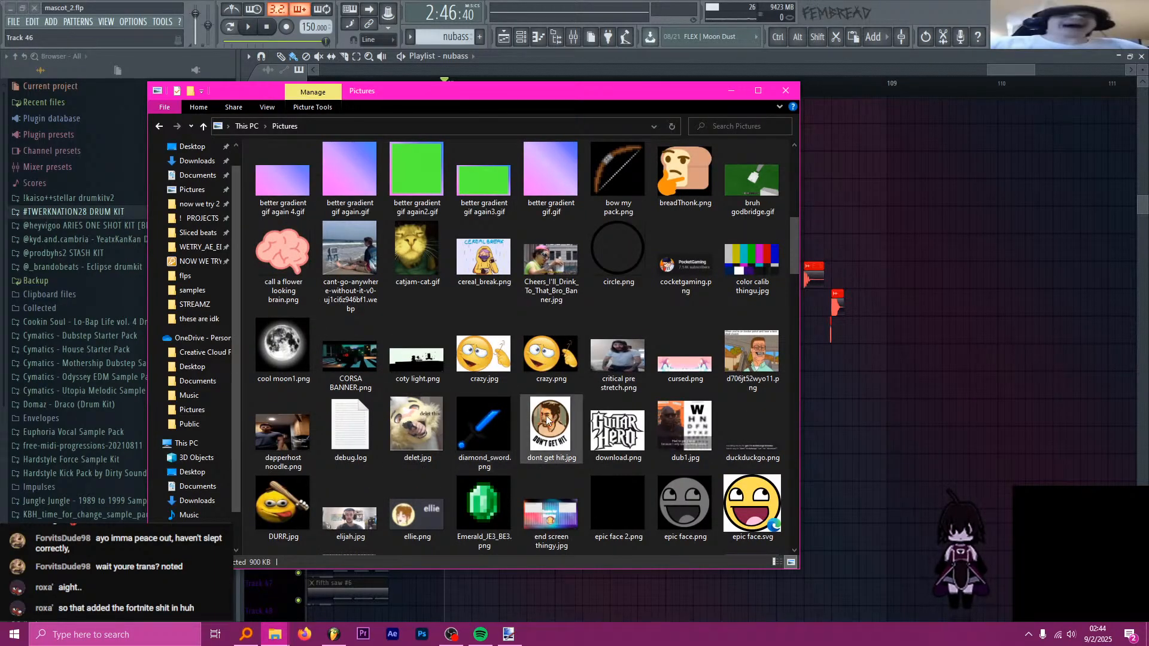
scroll(547, 421, up, 3)
scroll(553, 418, down, 3)
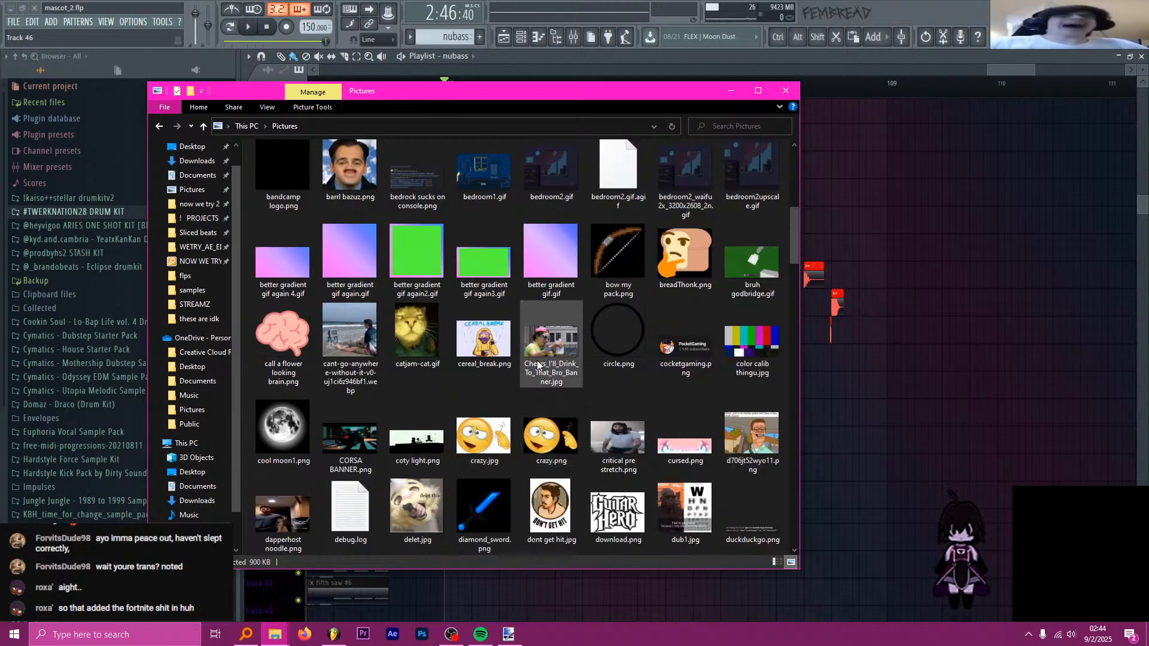
scroll(536, 360, down, 3)
scroll(537, 360, down, 10)
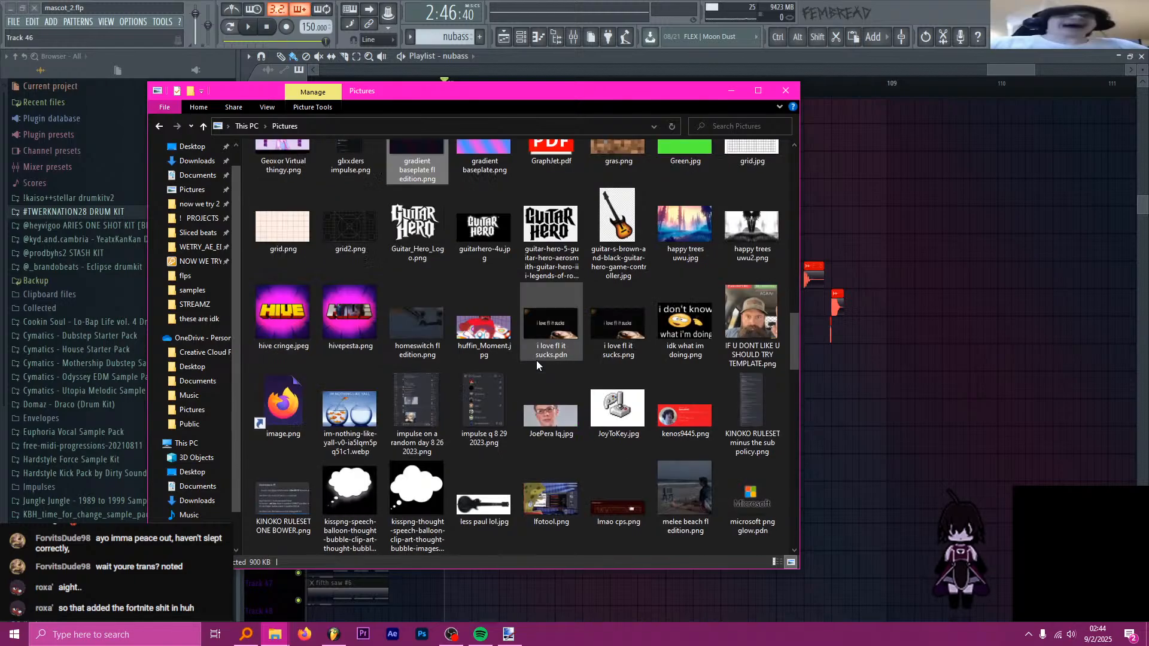
scroll(537, 360, down, 3)
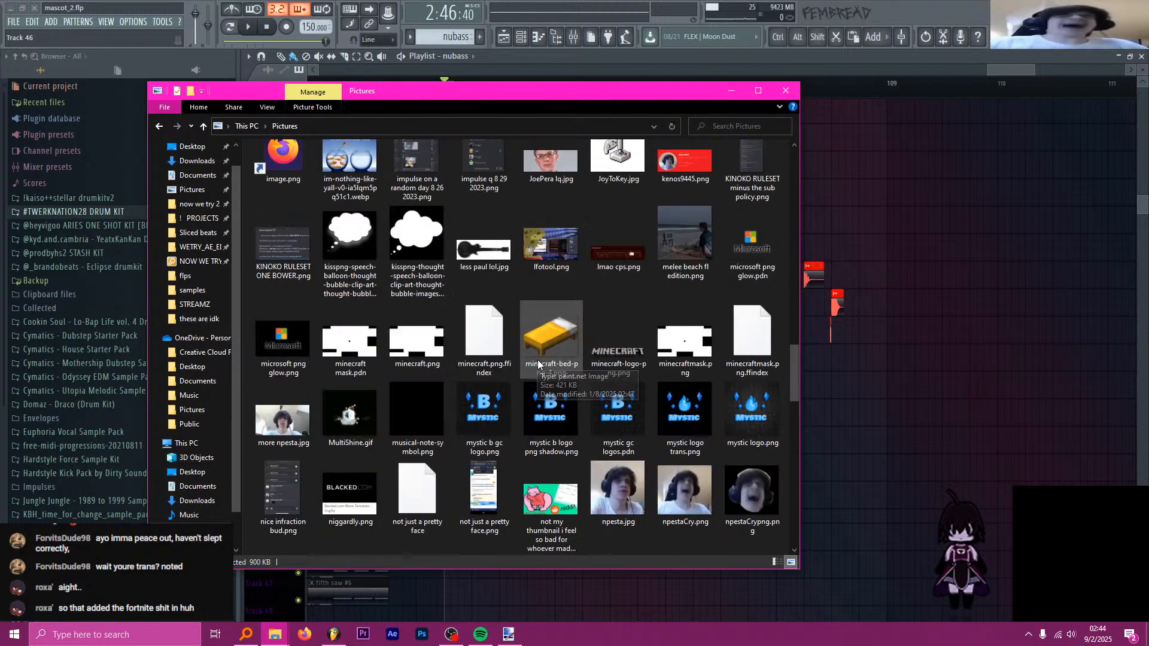
scroll(541, 359, down, 5)
scroll(541, 359, down, 3)
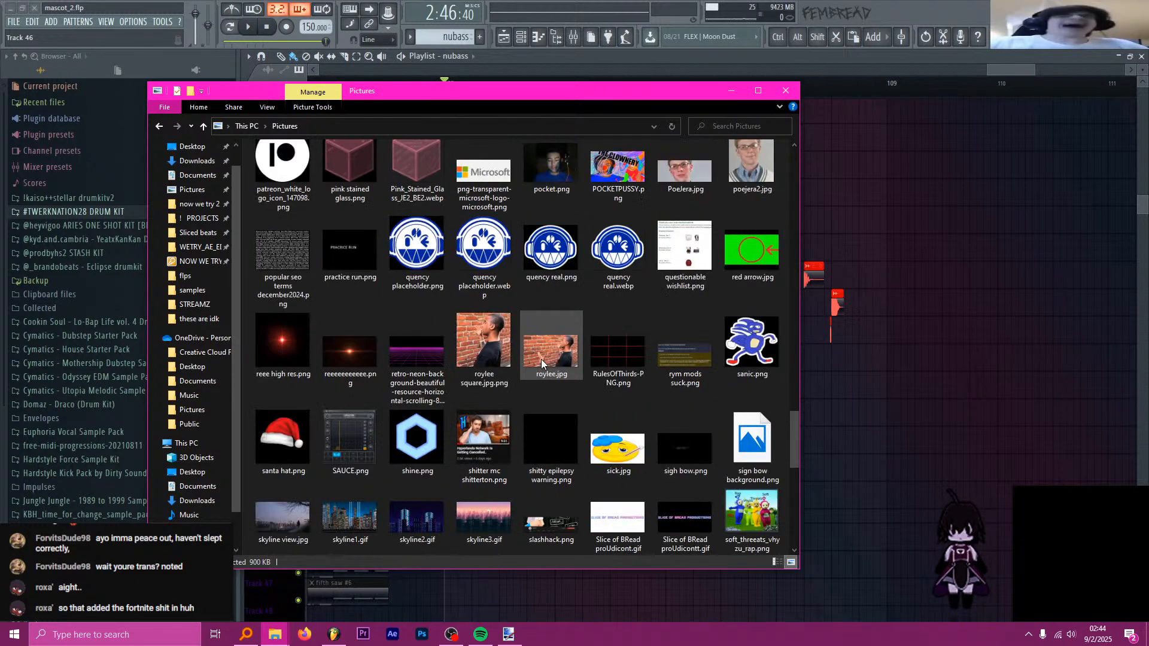
scroll(541, 359, down, 4)
scroll(541, 359, down, 4)
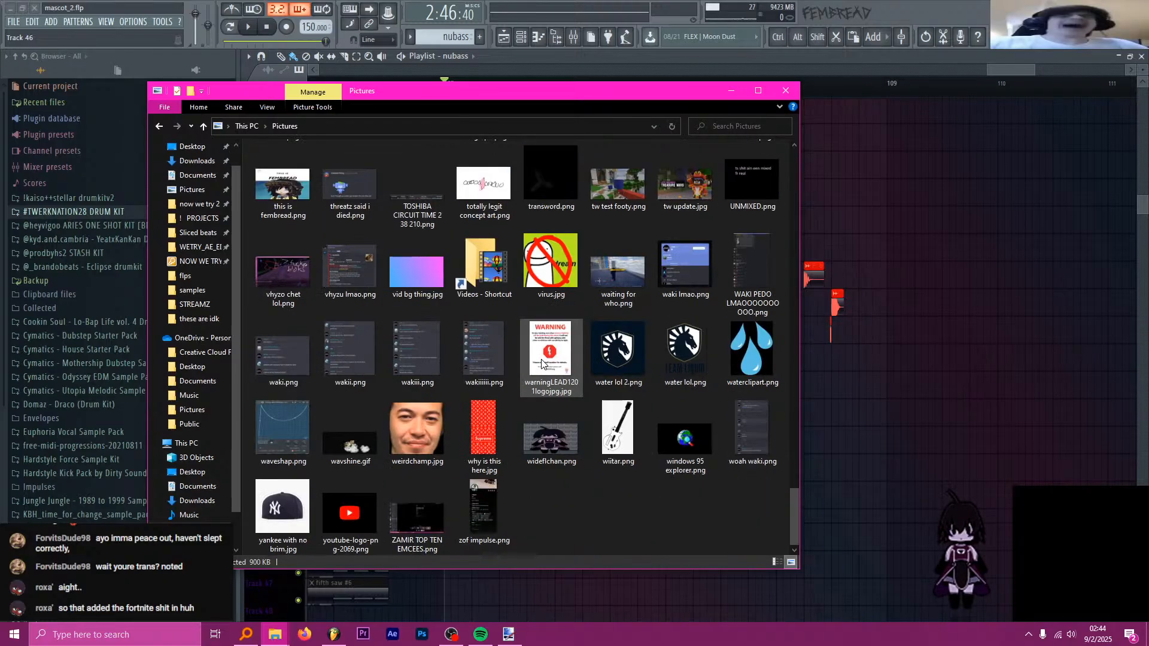
scroll(619, 385, up, 20)
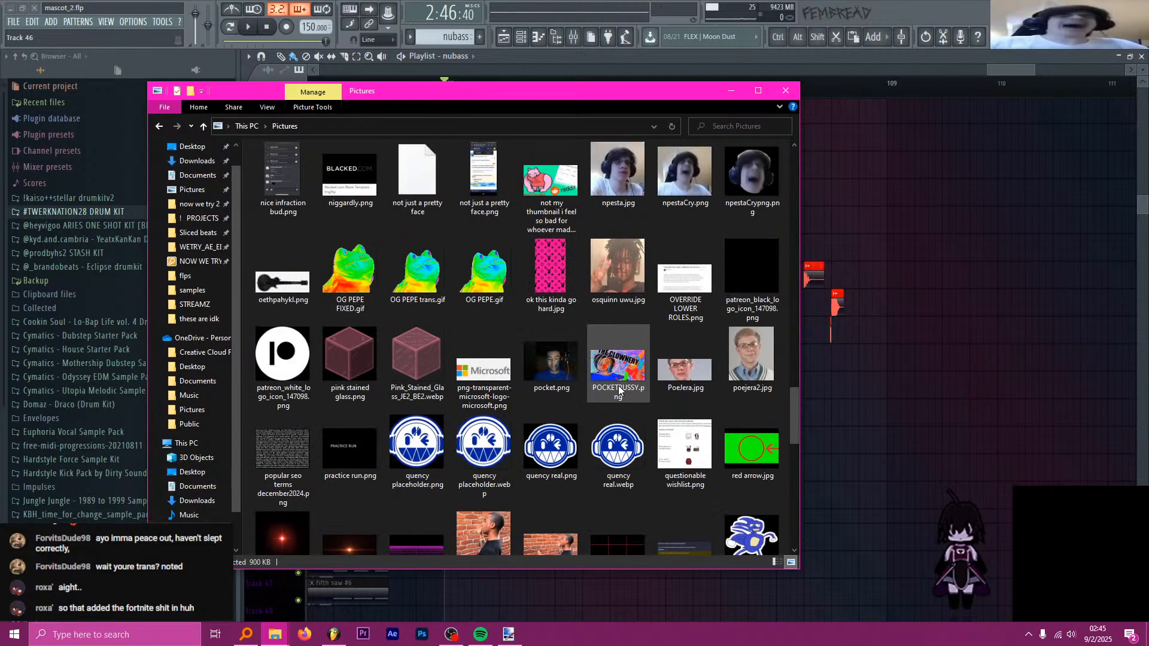
scroll(618, 387, down, 5)
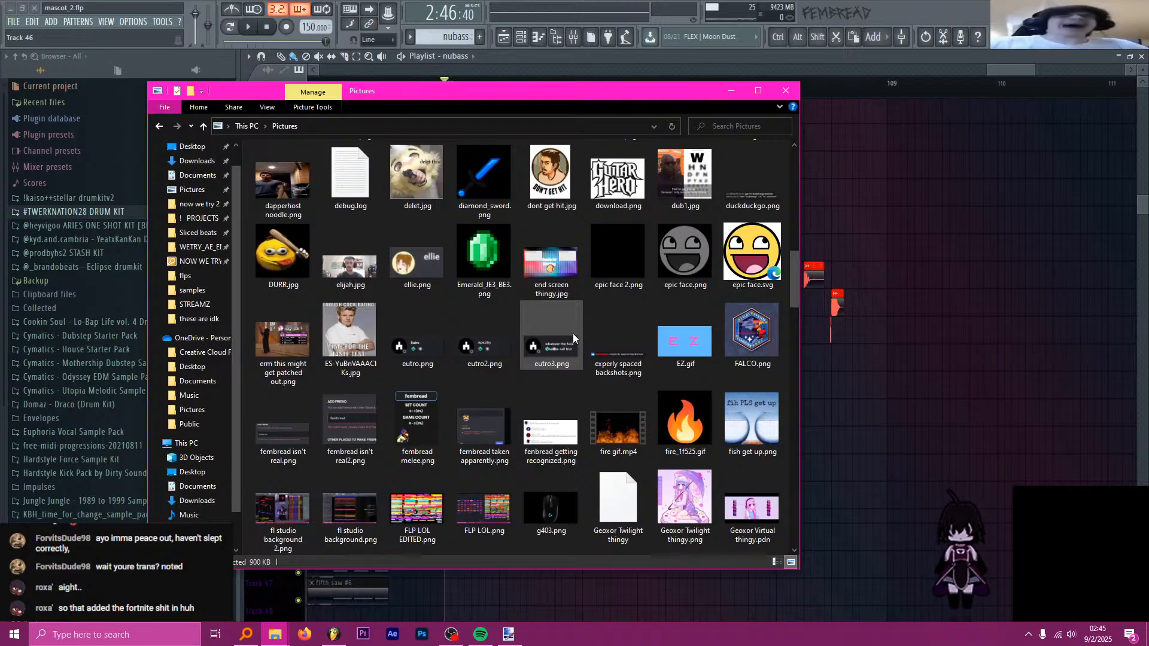
scroll(575, 347, up, 5)
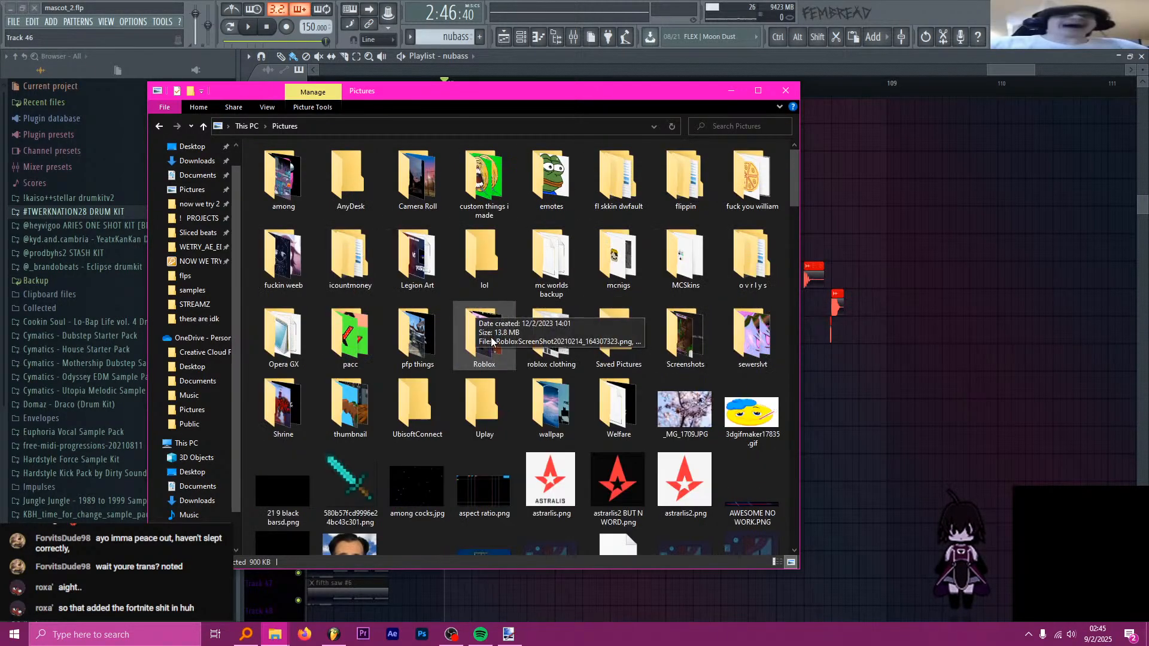
scroll(620, 383, down, 5)
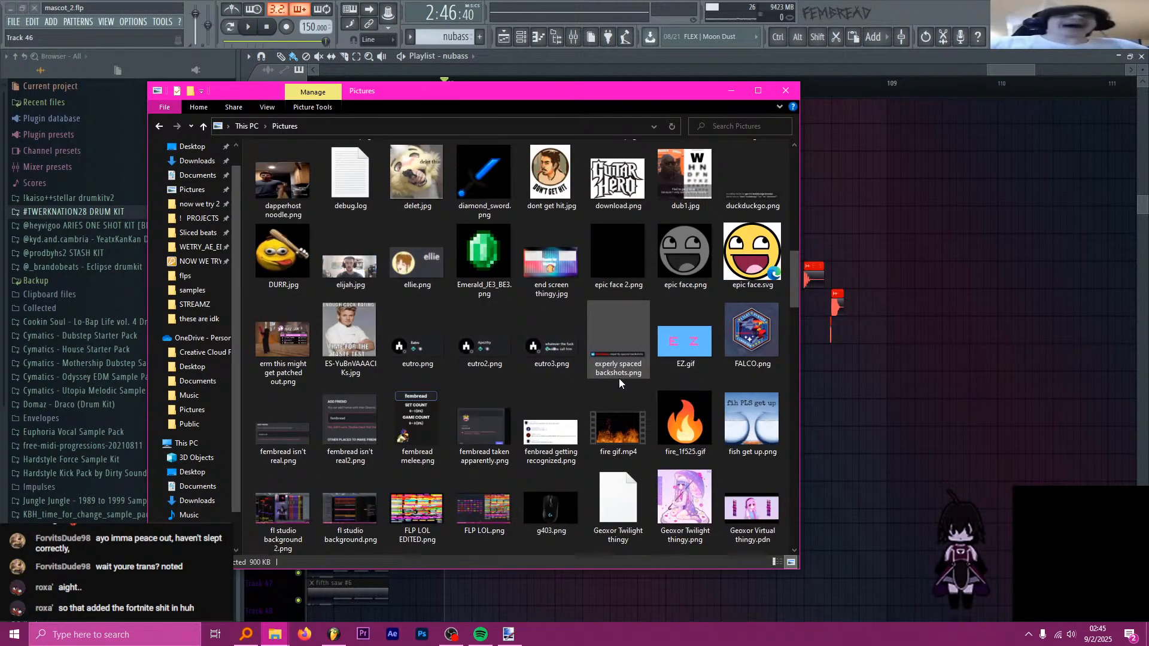
- View the image "erm this might get patched out.png", and close both it and the Pictures folder
double_click(285, 361)
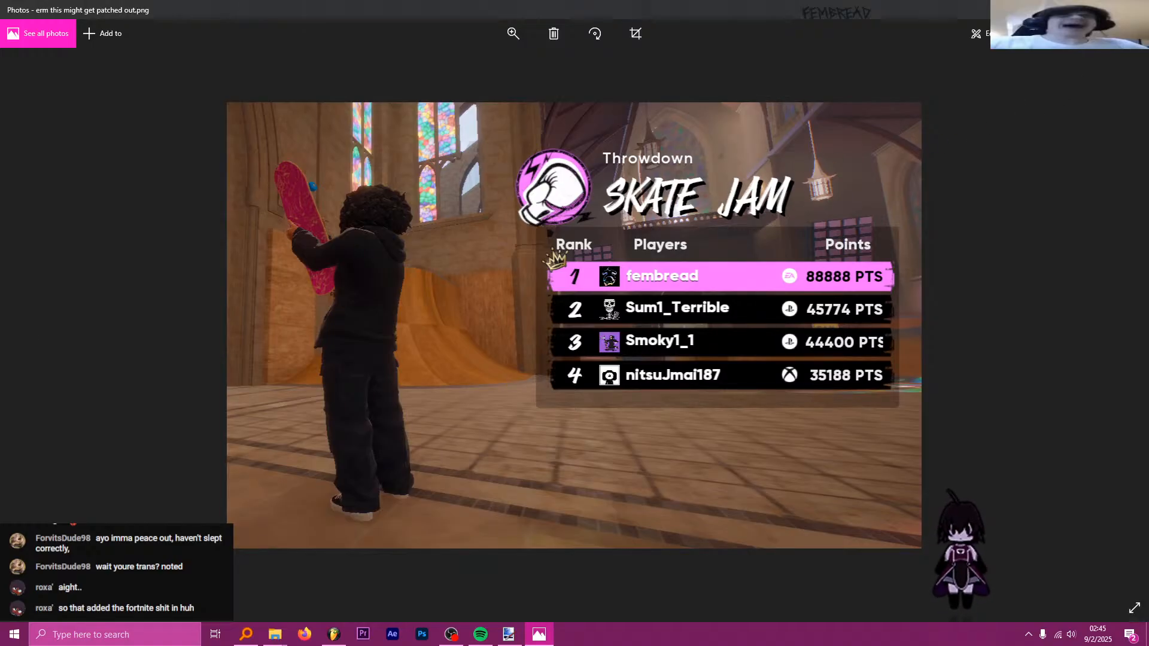
click(1135, 10)
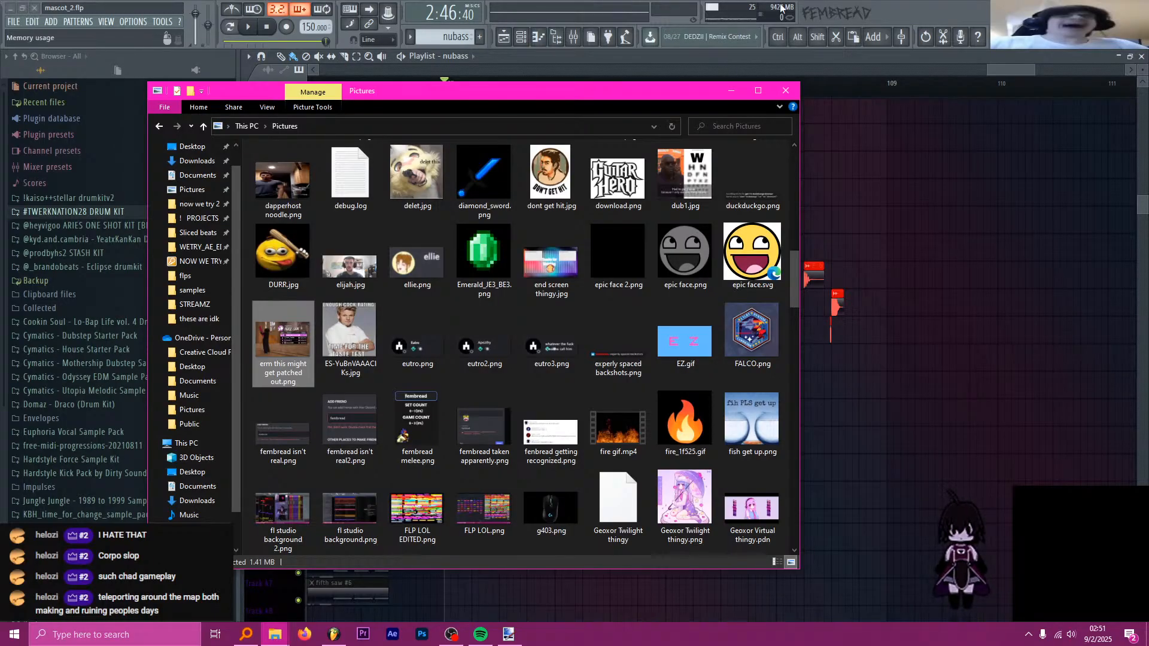
click(785, 90)
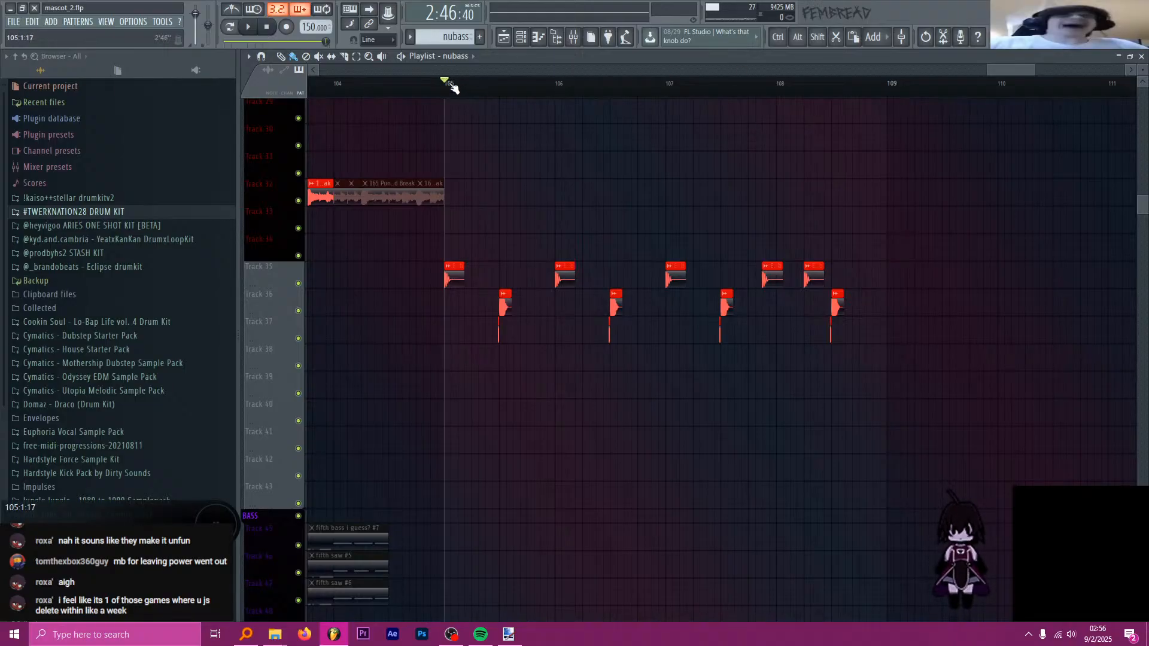
- Play the arrangement from bar 104 in the lead-up to the nubass section and stop playback
mouse_move(449, 84)
mouse_down()
mouse_move(520, 87)
mouse_move(335, 90)
mouse_move(462, 92)
mouse_move(426, 109)
mouse_up()
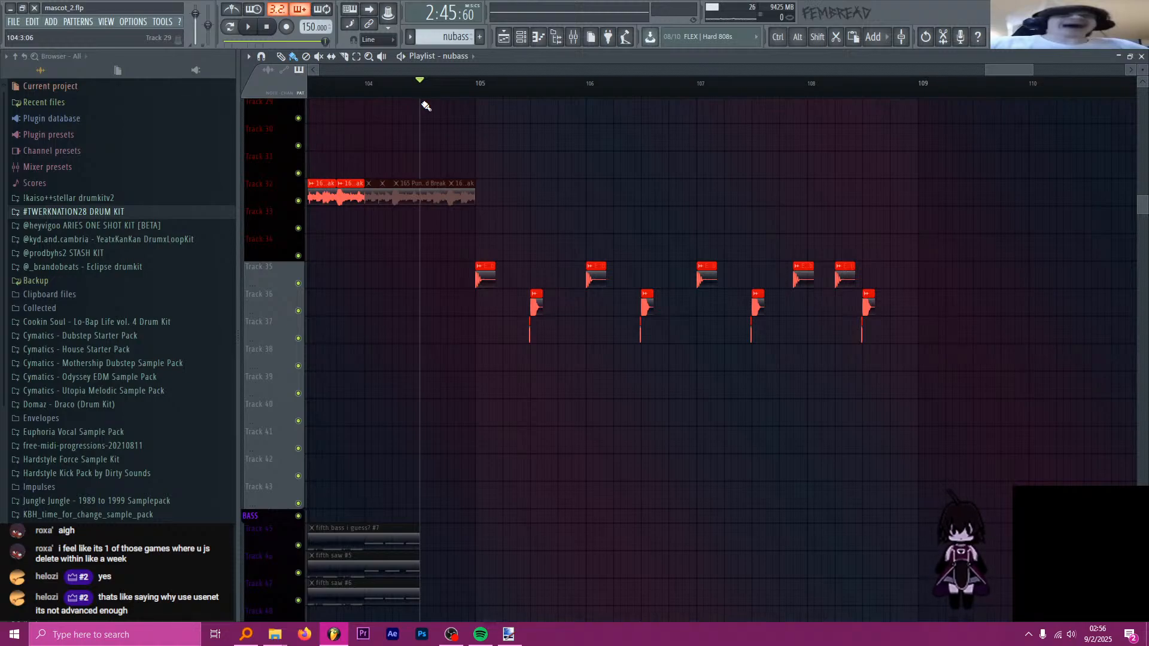
click(477, 84)
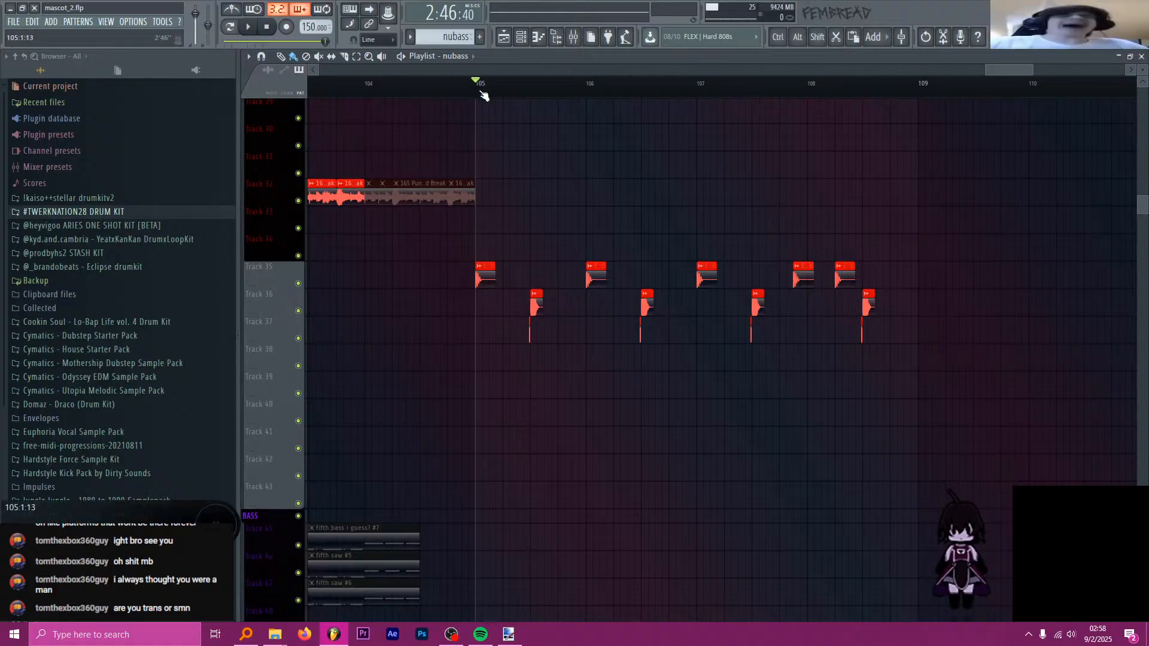
scroll(587, 133, up, 8)
scroll(578, 193, down, 14)
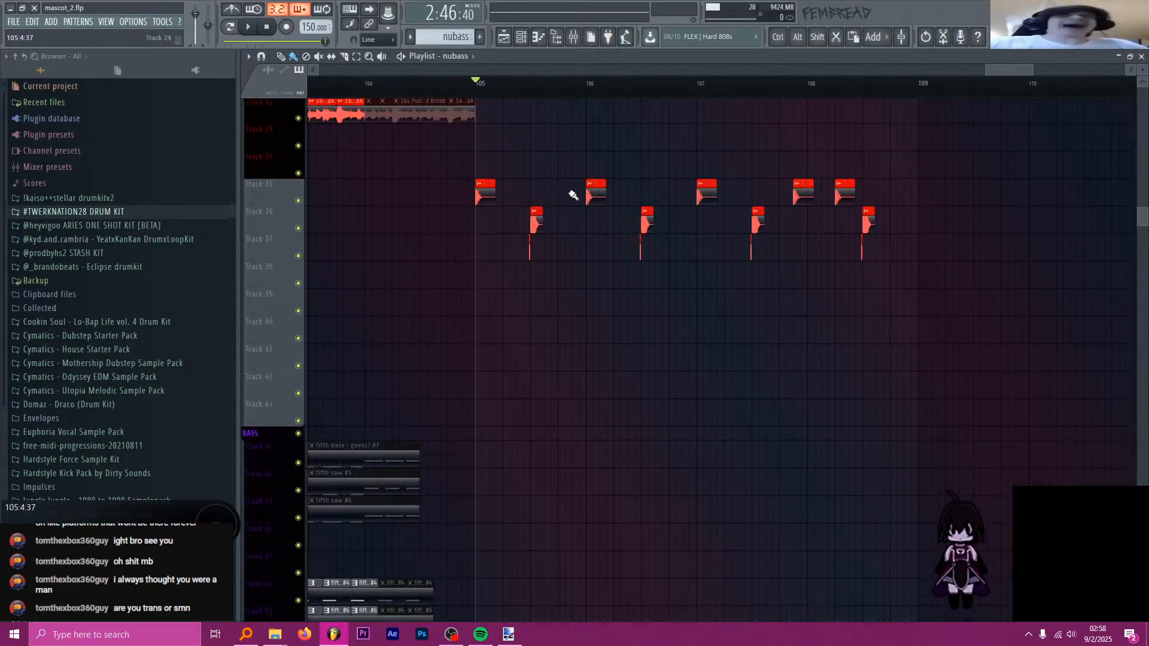
drag(392, 82, 366, 87)
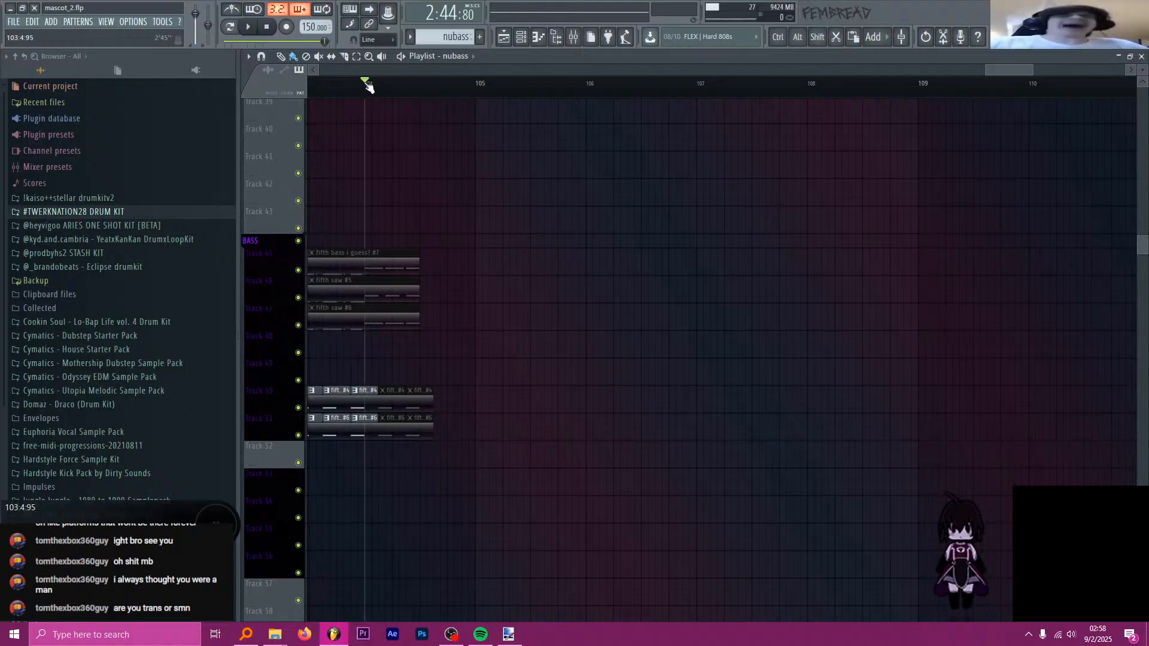
scroll(498, 203, down, 6)
key(space)
scroll(503, 204, down, 6)
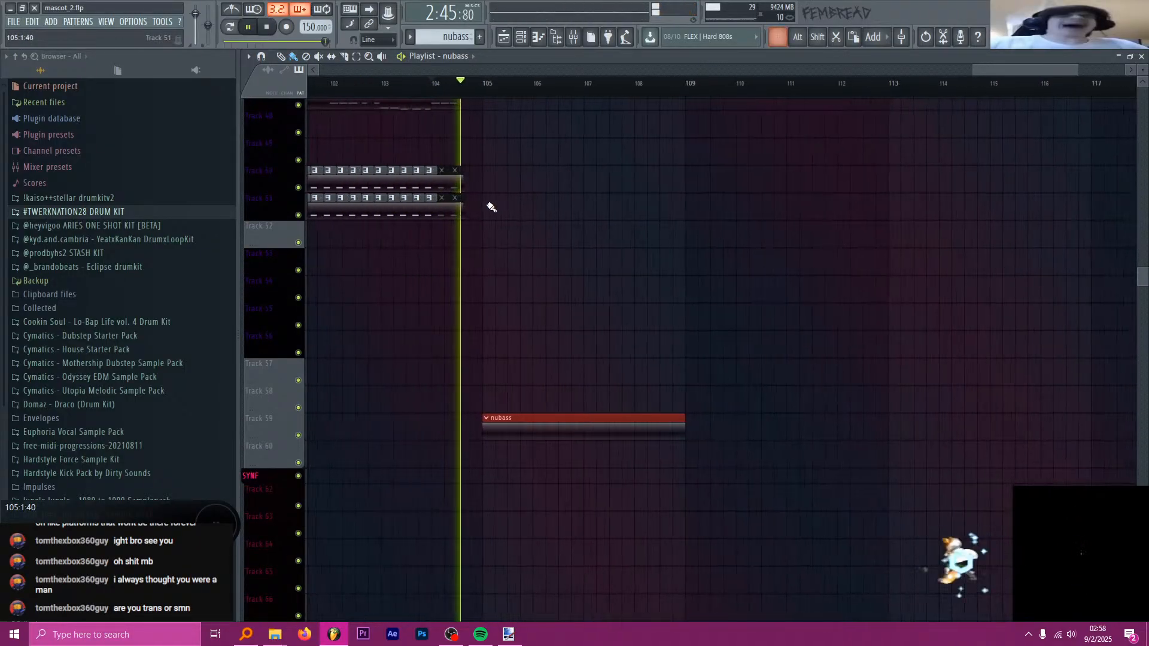
key(space)
- Examine the arrangement leading up to bar 105 across the drum, bass, synth and lead tracks
scroll(740, 330, down, 2)
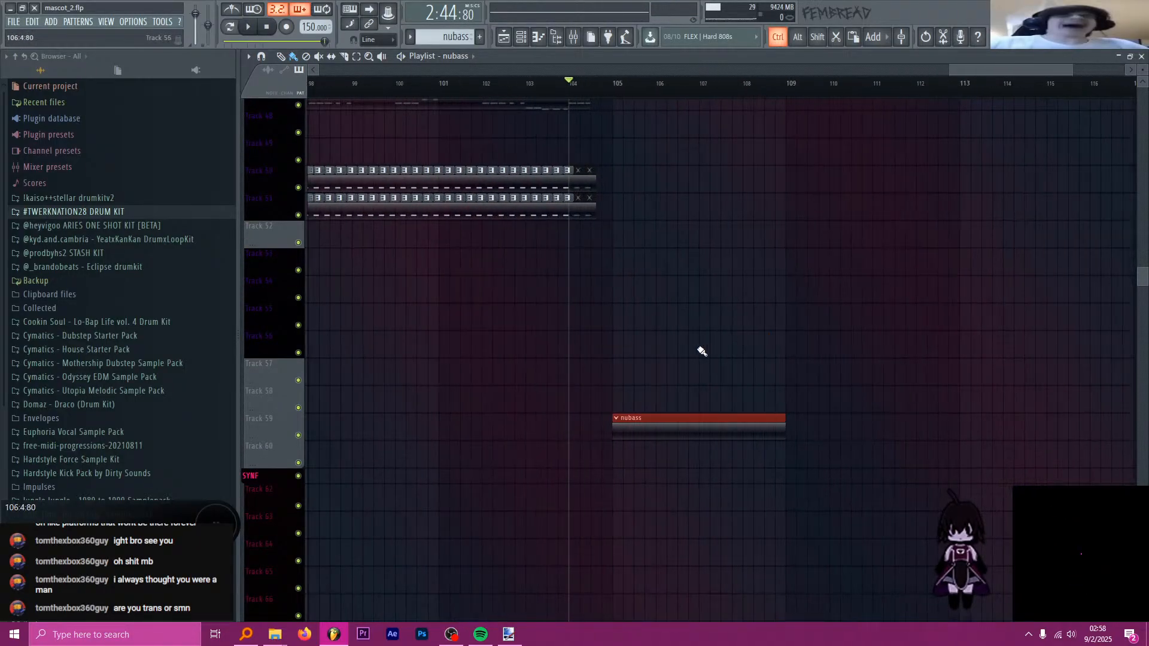
scroll(648, 349, up, 6)
scroll(628, 337, up, 12)
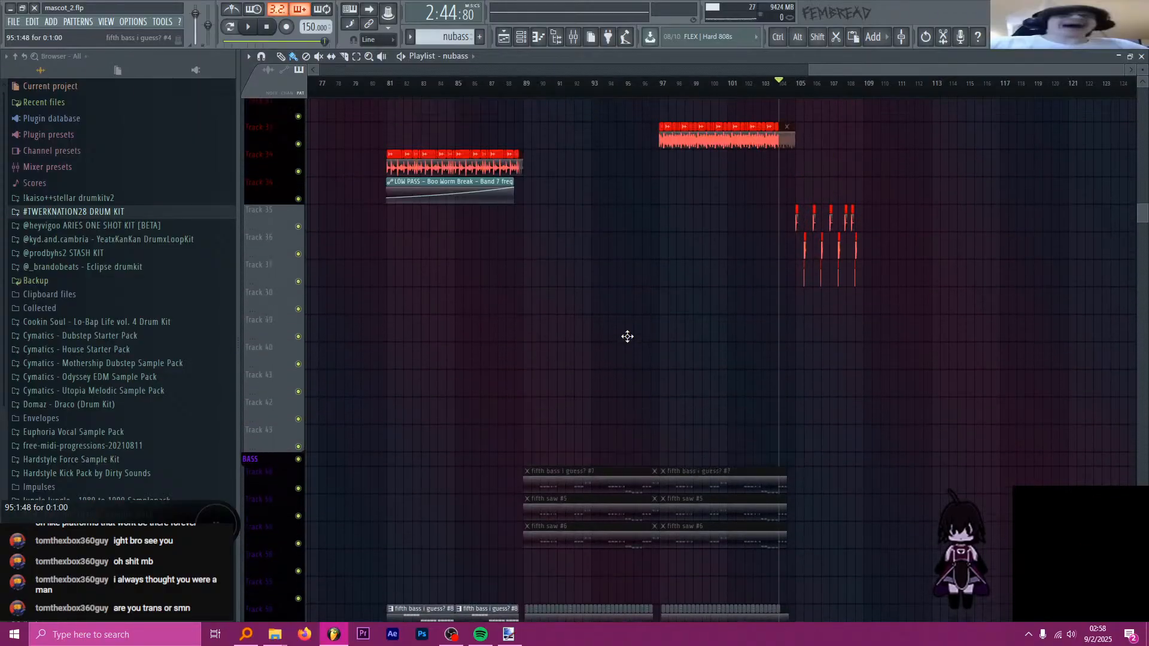
scroll(1023, 386, down, 1)
scroll(1024, 386, up, 8)
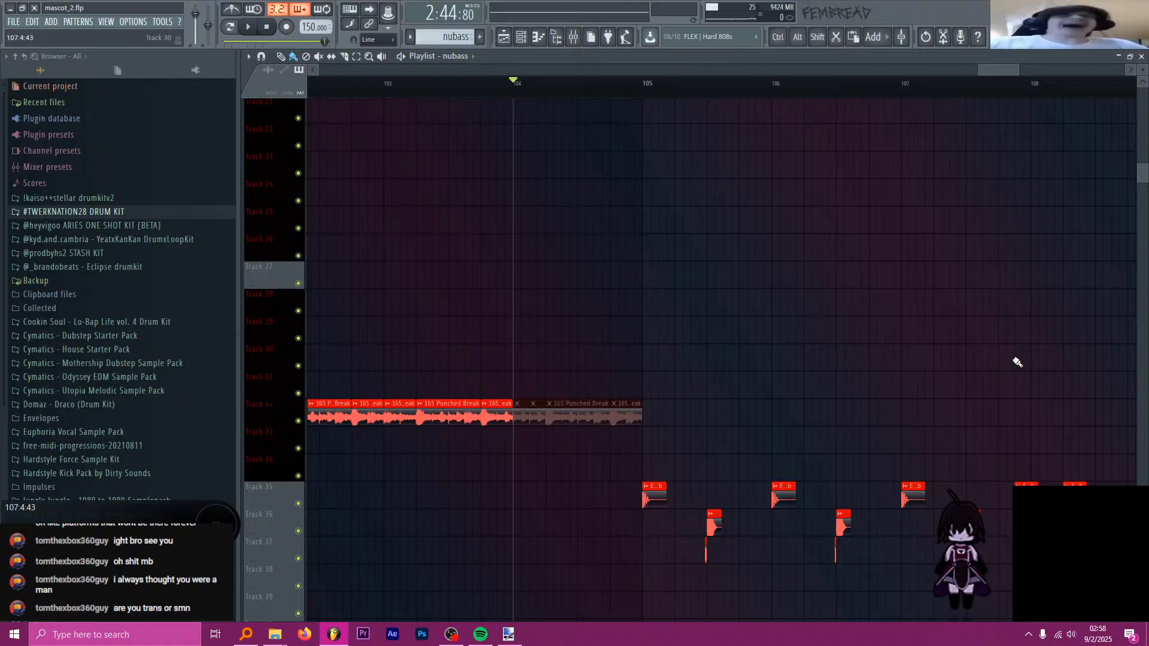
scroll(1017, 359, up, 7)
scroll(964, 344, down, 4)
scroll(954, 333, down, 20)
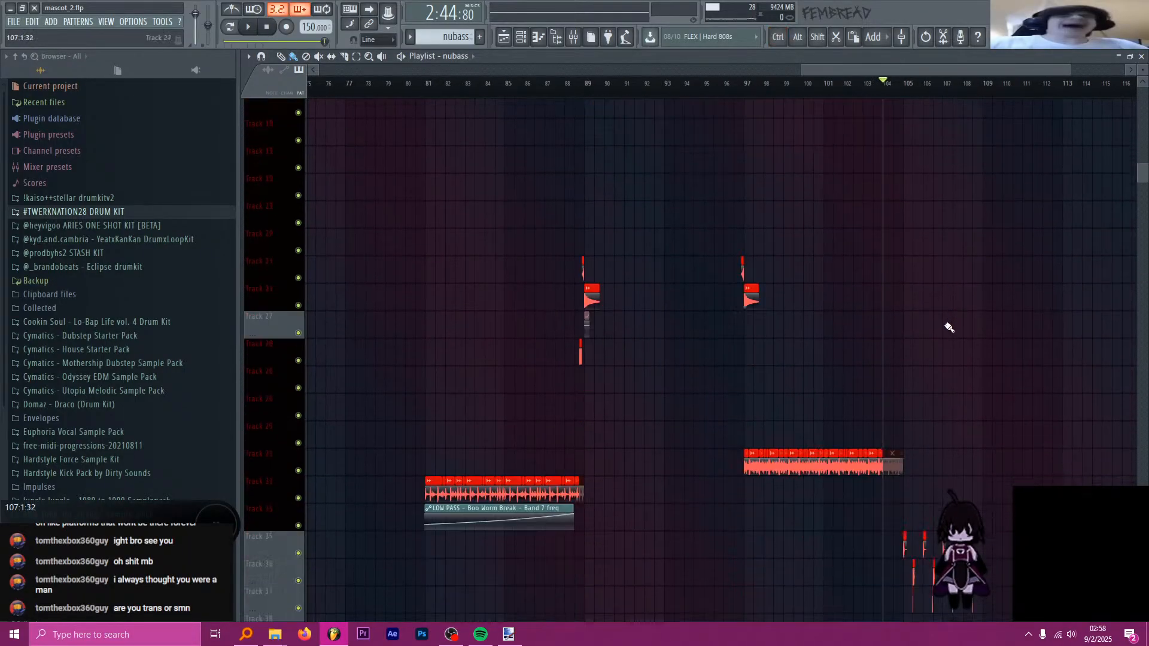
scroll(891, 314, down, 15)
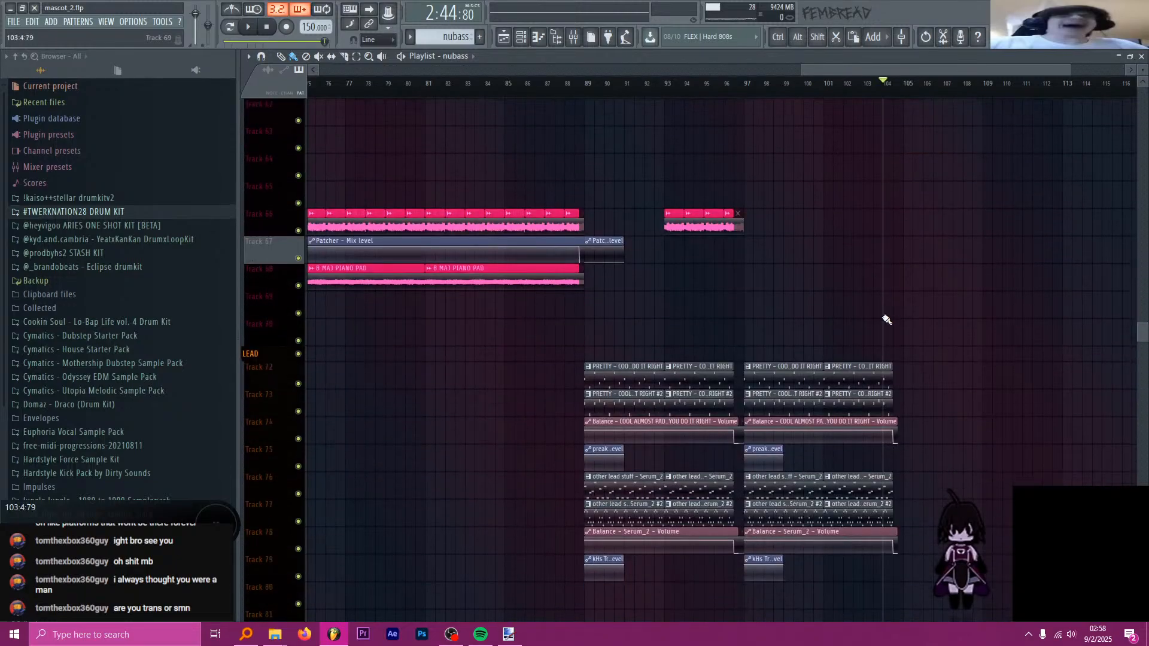
- Play the vocal transition from bar 88 in the playlist, stop playback, and reset the song position to the start
scroll(681, 207, up, 3)
scroll(681, 207, down, 4)
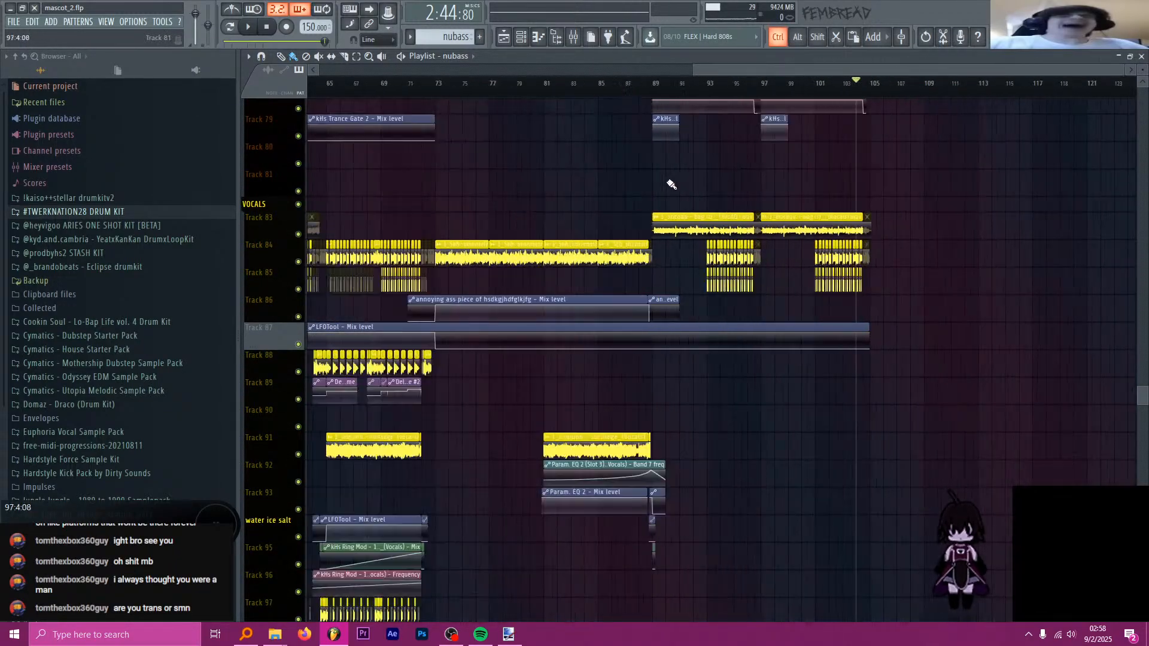
click(624, 84)
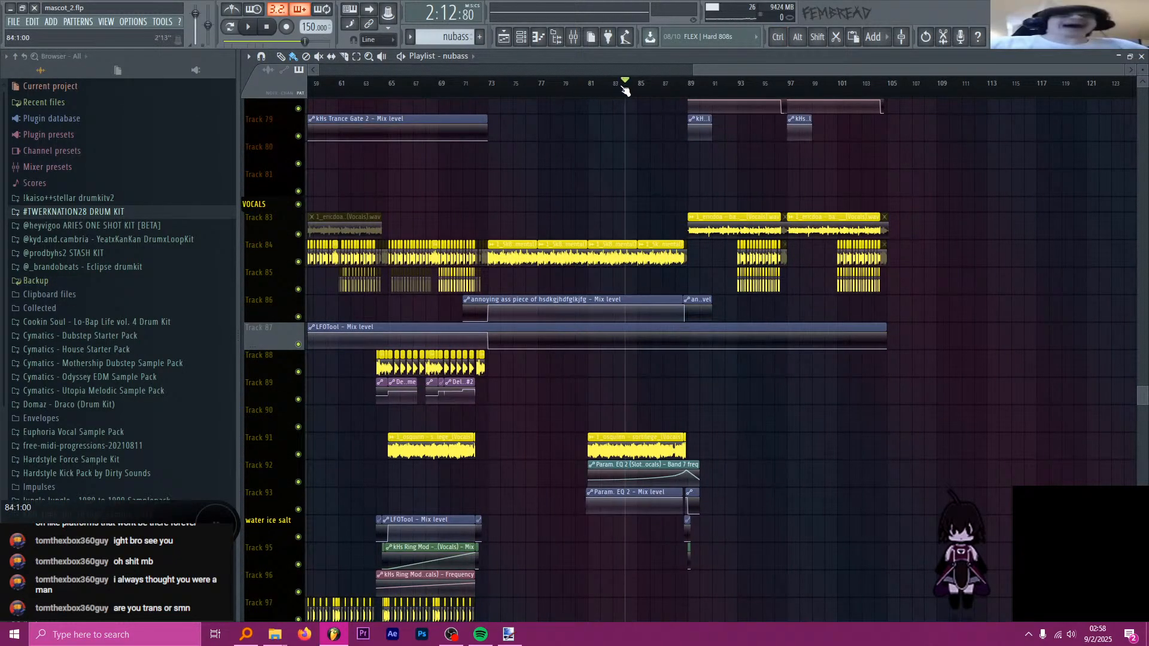
drag(624, 84, 681, 85)
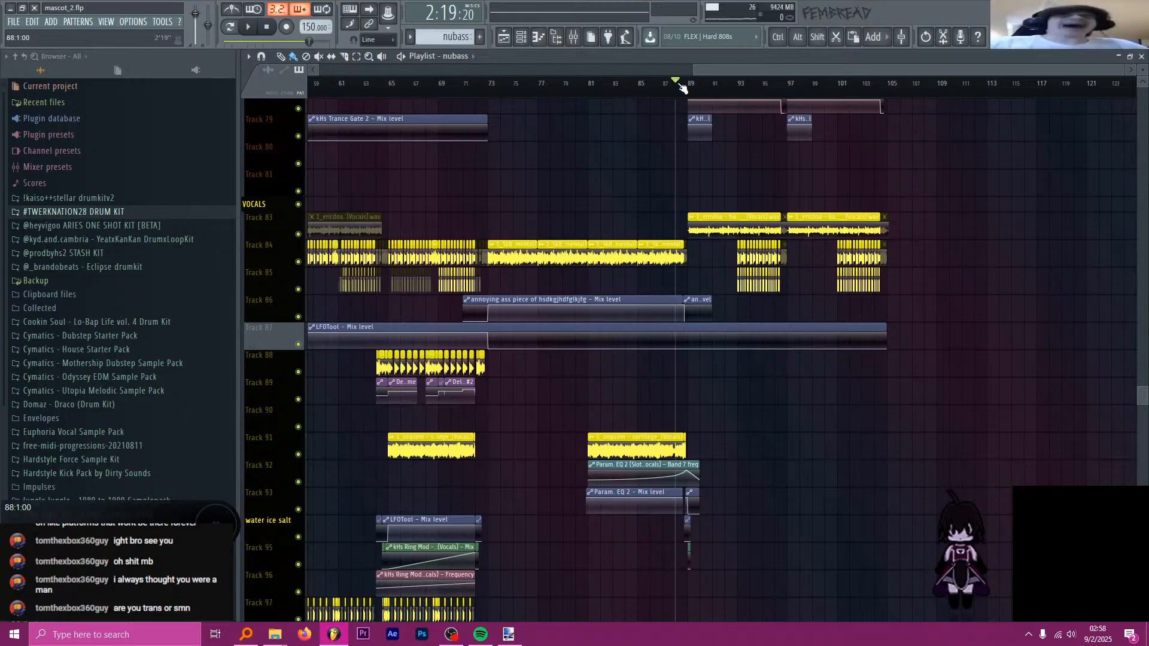
key(space)
scroll(687, 164, up, 5)
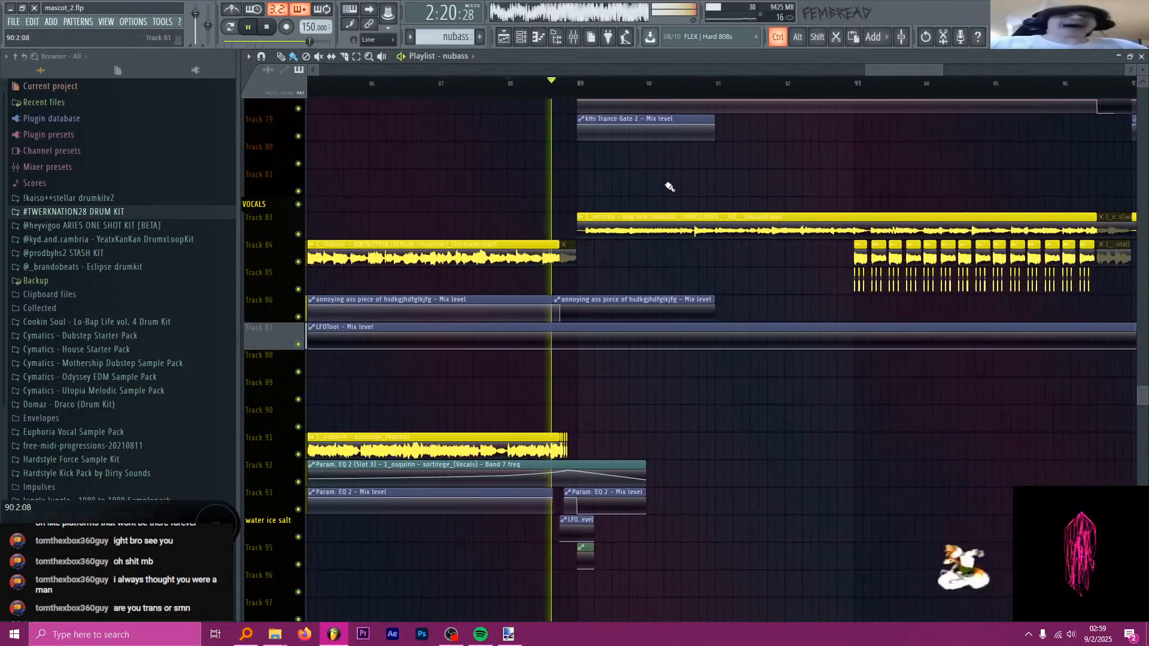
scroll(670, 186, down, 5)
key(space)
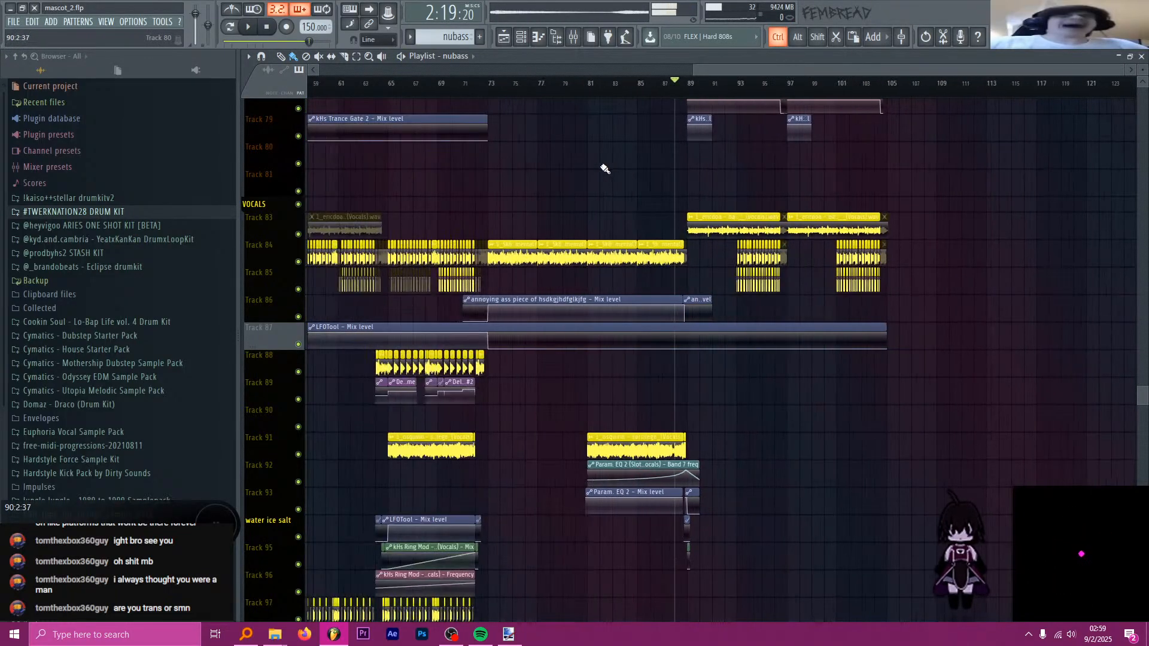
scroll(628, 170, down, 2)
scroll(885, 120, up, 2)
click(914, 84)
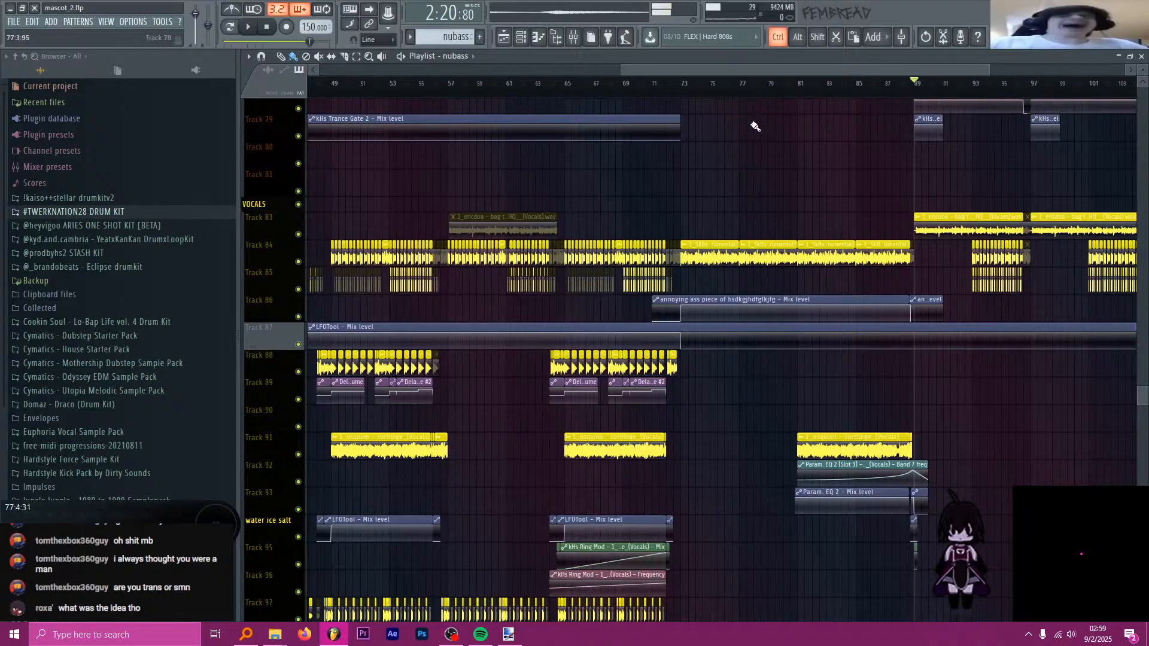
click(267, 27)
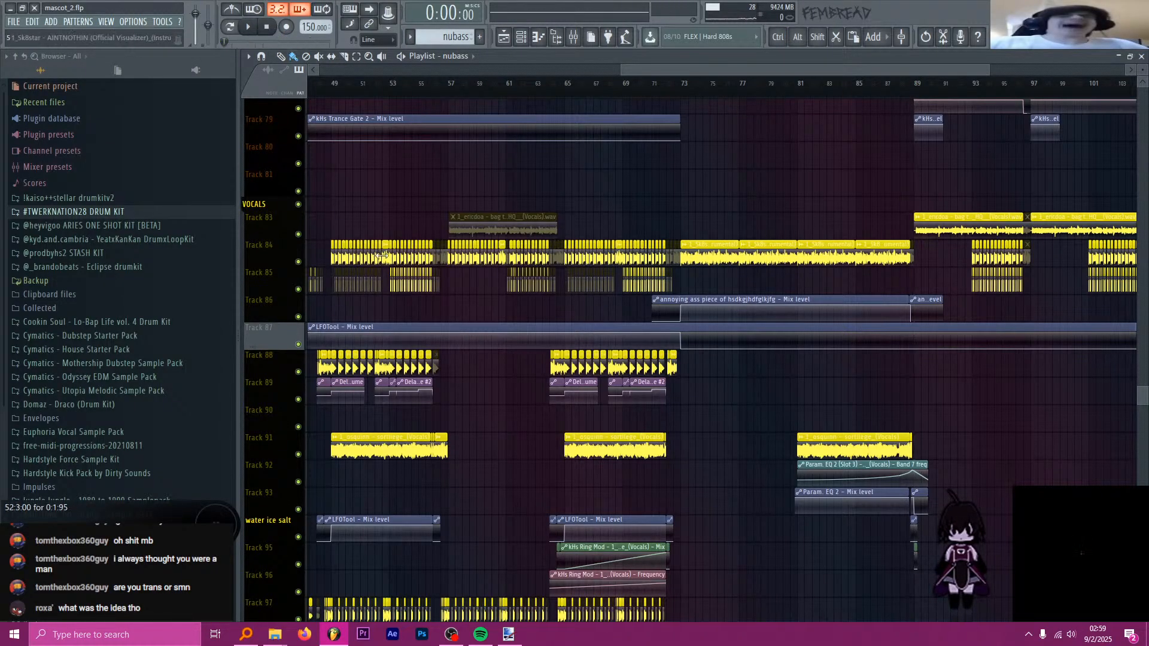
- Switch to Everything and search the computer's files for "electroboom"
click(246, 634)
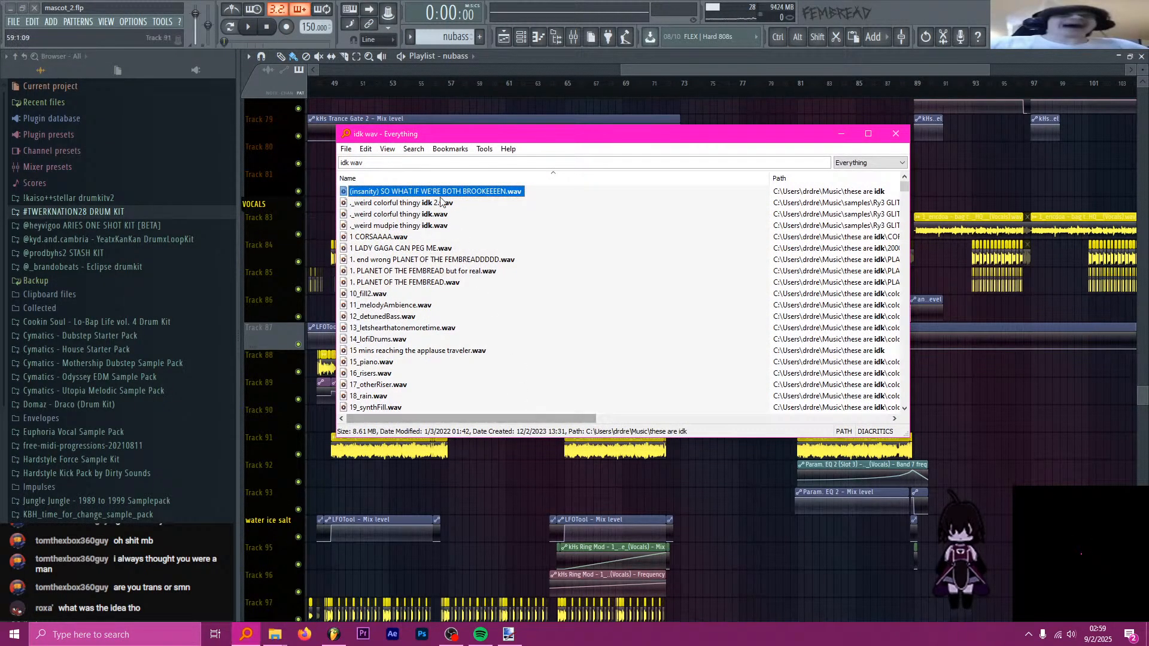
click(399, 162)
key(ctrl+a)
text(electro)
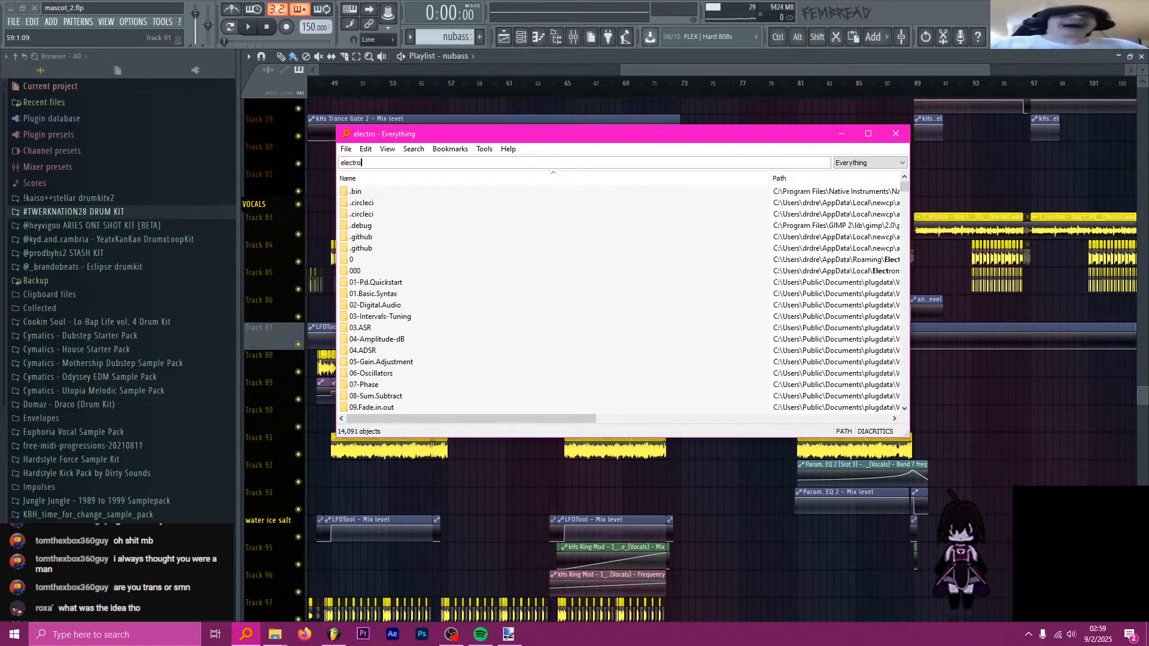
text(boom)
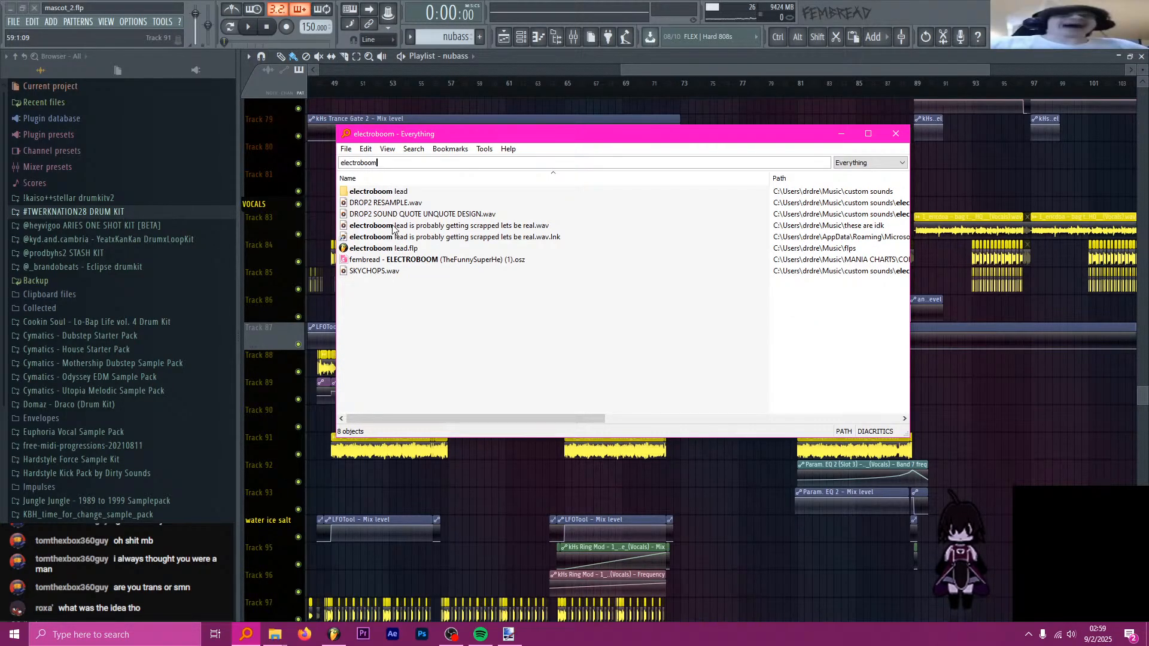
- Open "electroboom lead is probably getting scrapped lets be real.wav" in Media Player, audition it from about 1:15 onward, and return to the FL Studio playlist
double_click(393, 227)
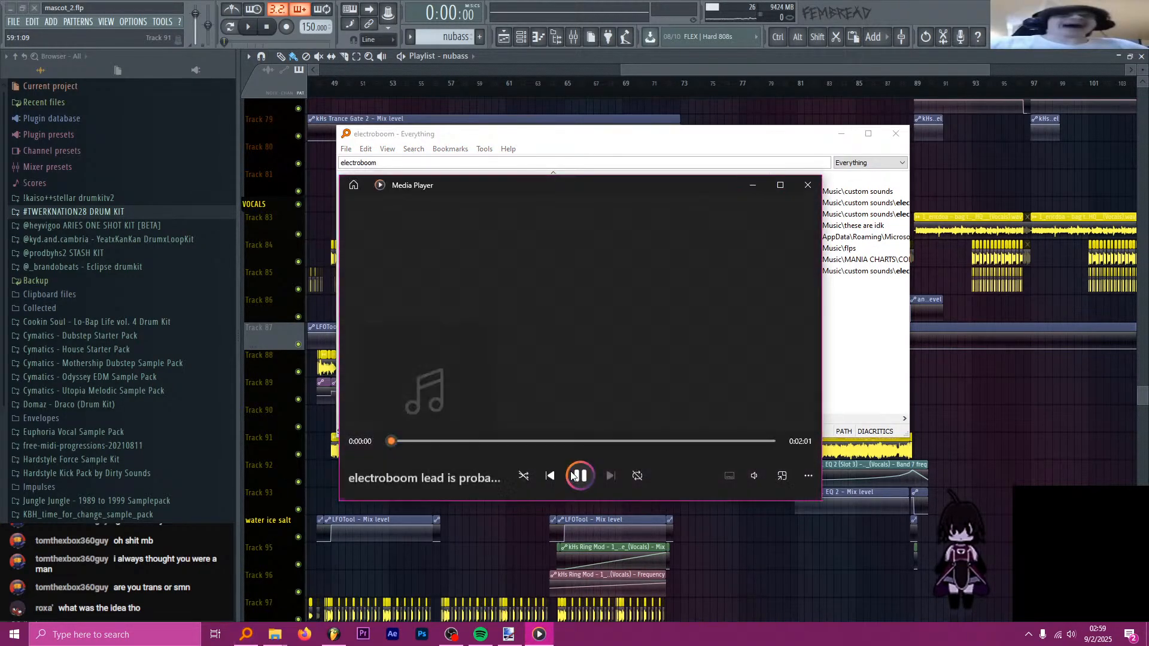
click(756, 476)
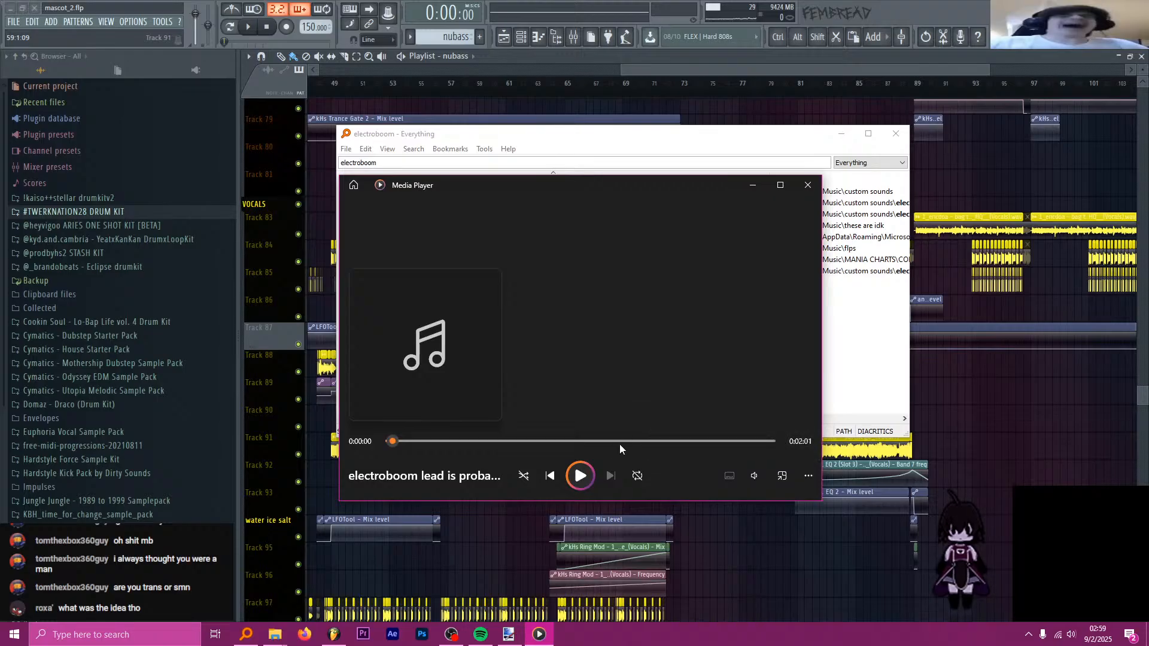
click(621, 442)
click(591, 476)
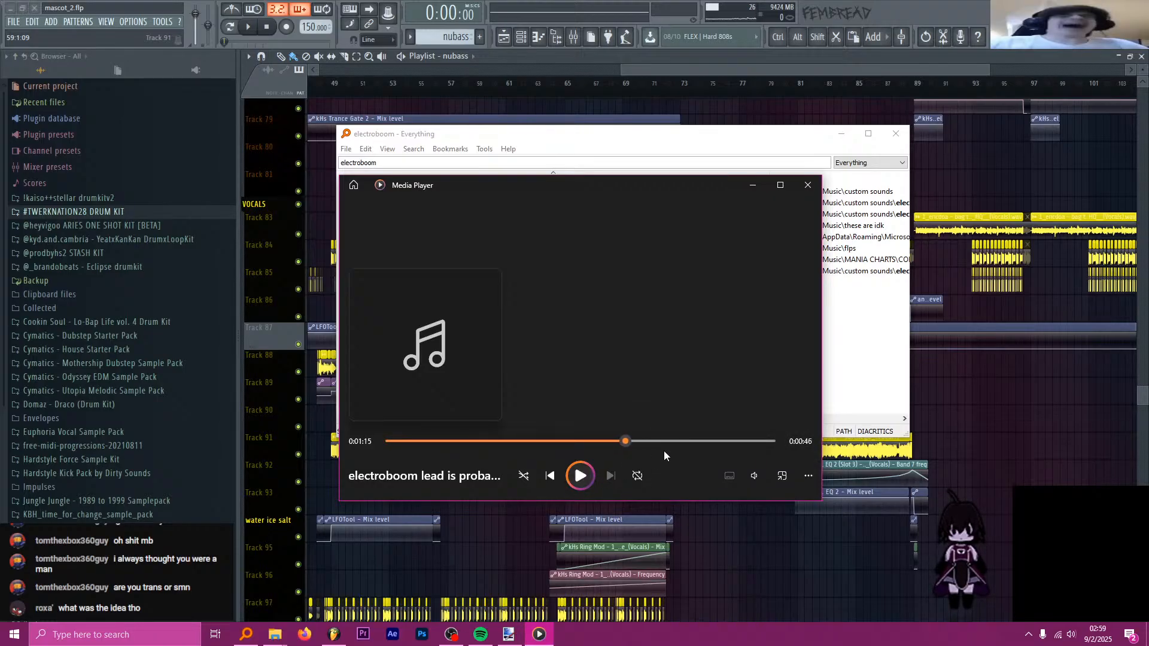
click(647, 439)
click(584, 477)
click(753, 476)
click(683, 65)
scroll(886, 174, down, 2)
scroll(963, 186, up, 1)
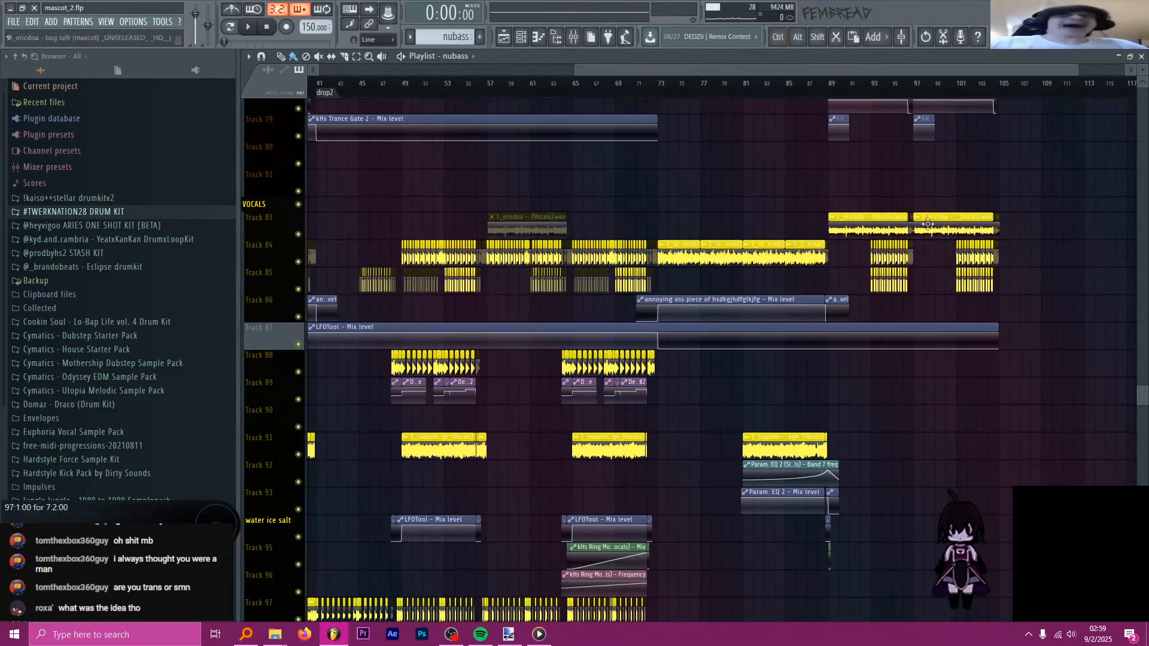
- Play a short stretch of the song from bar 89 to hear the current mix
scroll(892, 240, up, 5)
scroll(880, 251, up, 10)
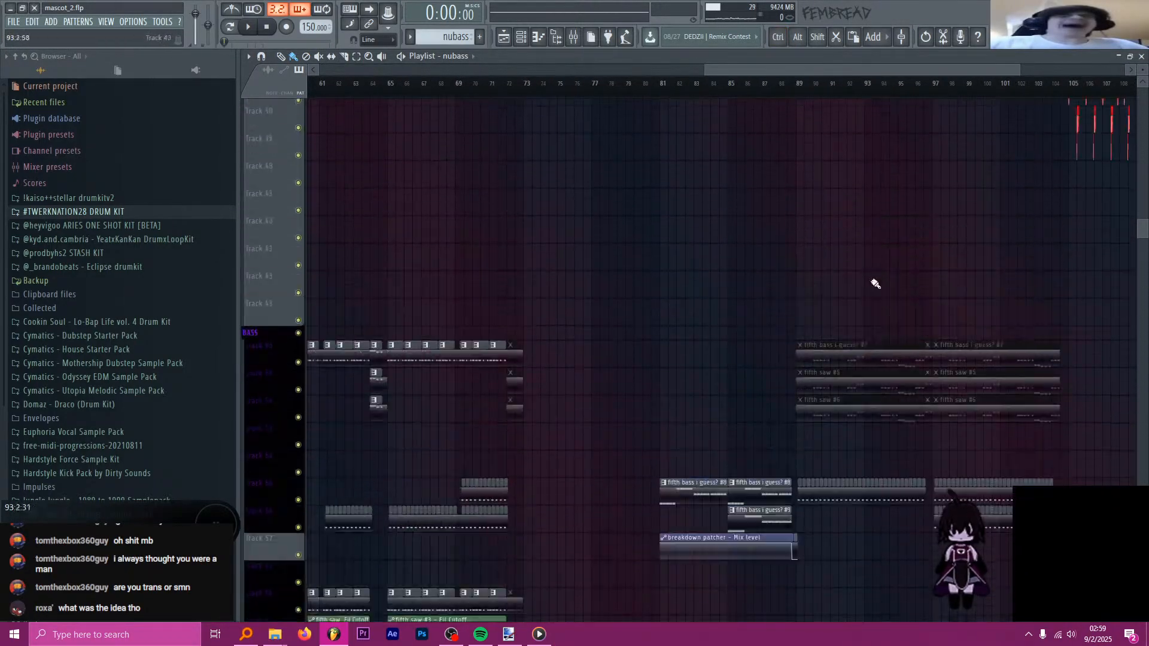
scroll(861, 269, up, 2)
scroll(854, 270, up, 2)
click(645, 85)
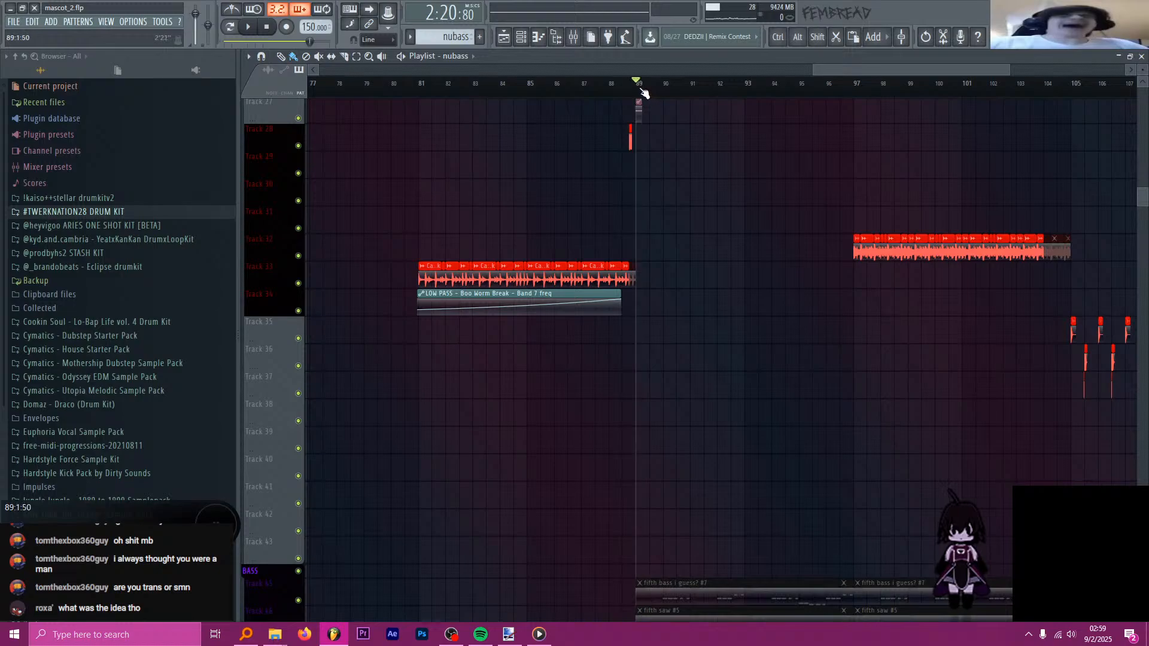
key(space)
scroll(820, 251, down, 4)
scroll(888, 251, down, 12)
key(space)
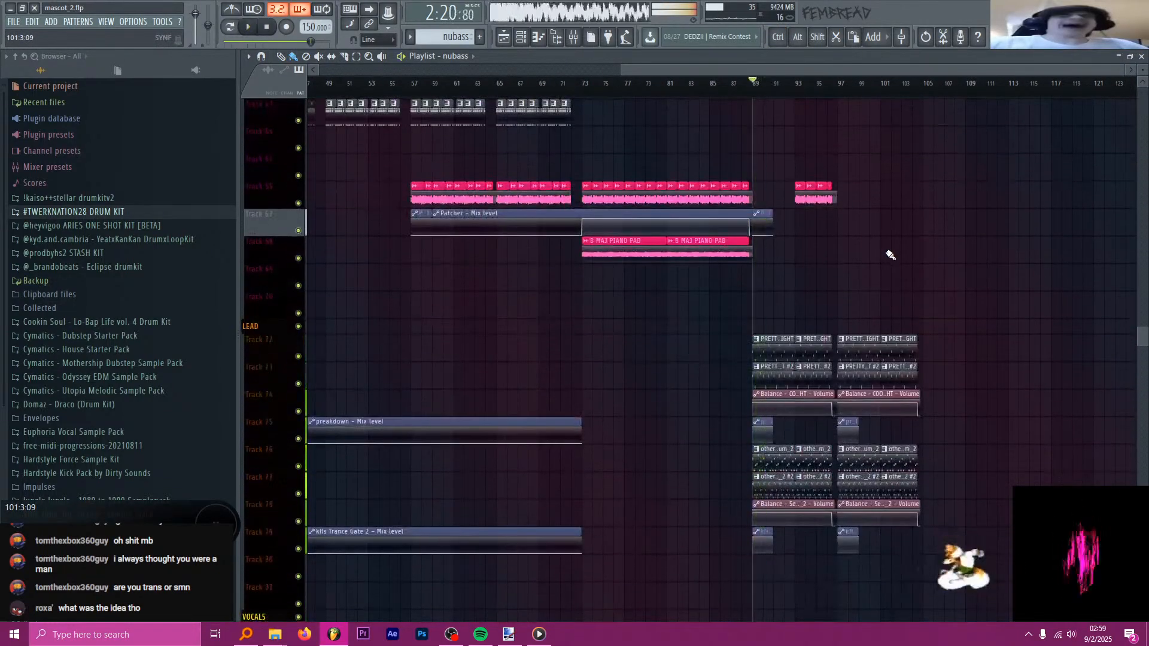
scroll(927, 256, up, 13)
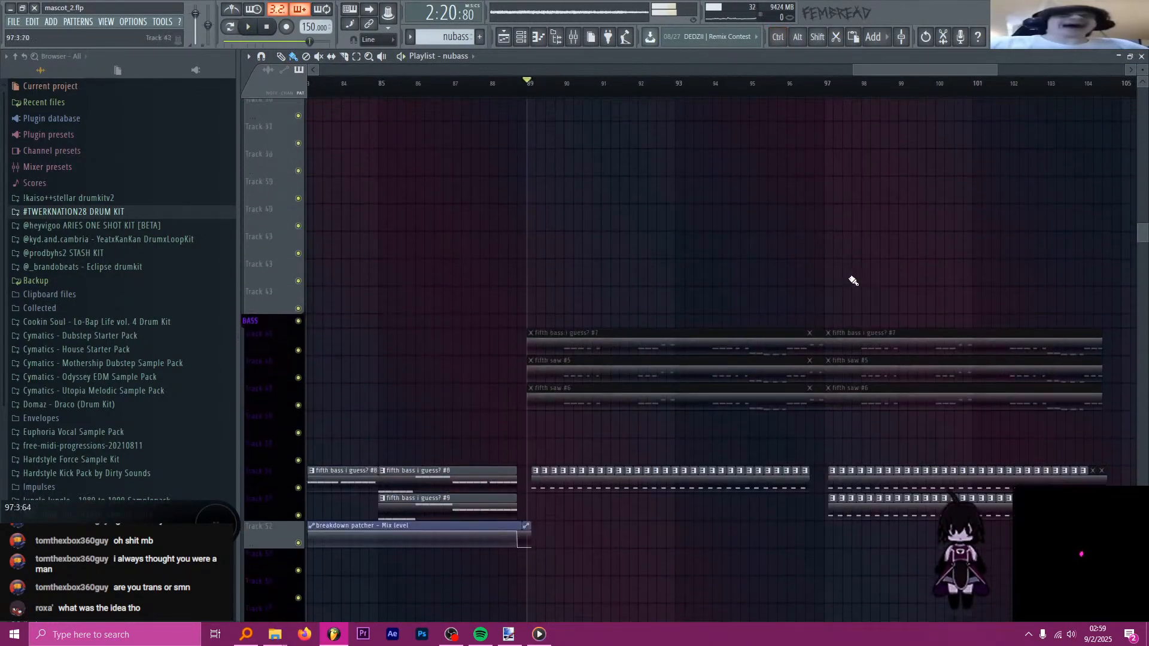
scroll(824, 275, up, 10)
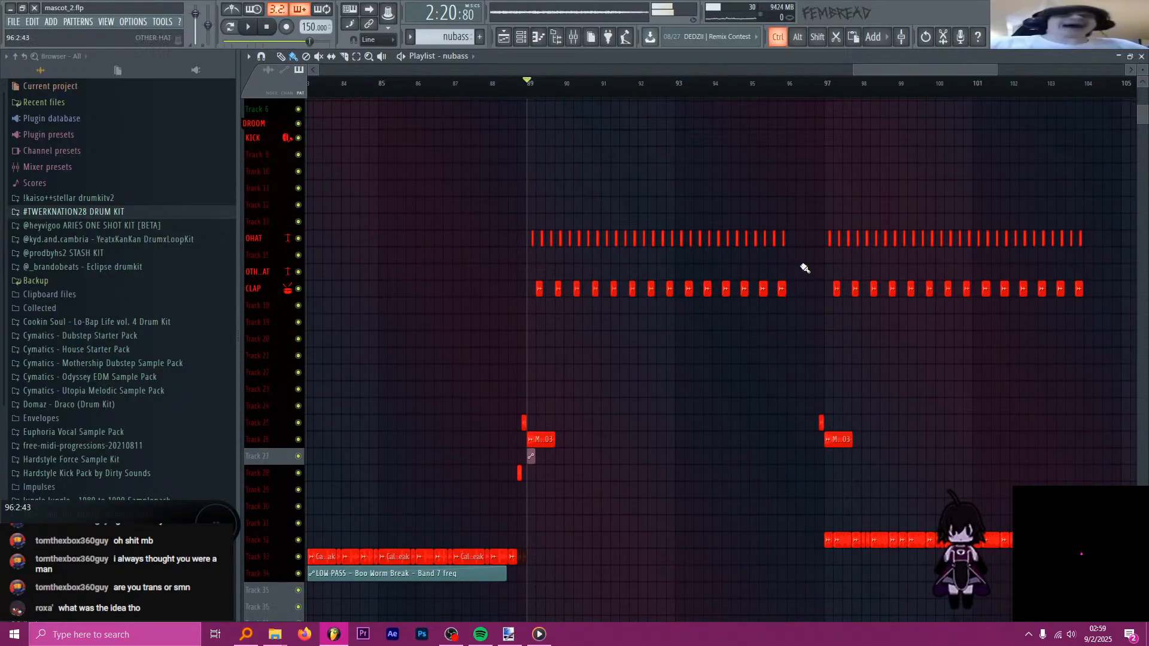
scroll(807, 263, down, 3)
scroll(904, 266, up, 2)
drag(973, 329, 549, 190)
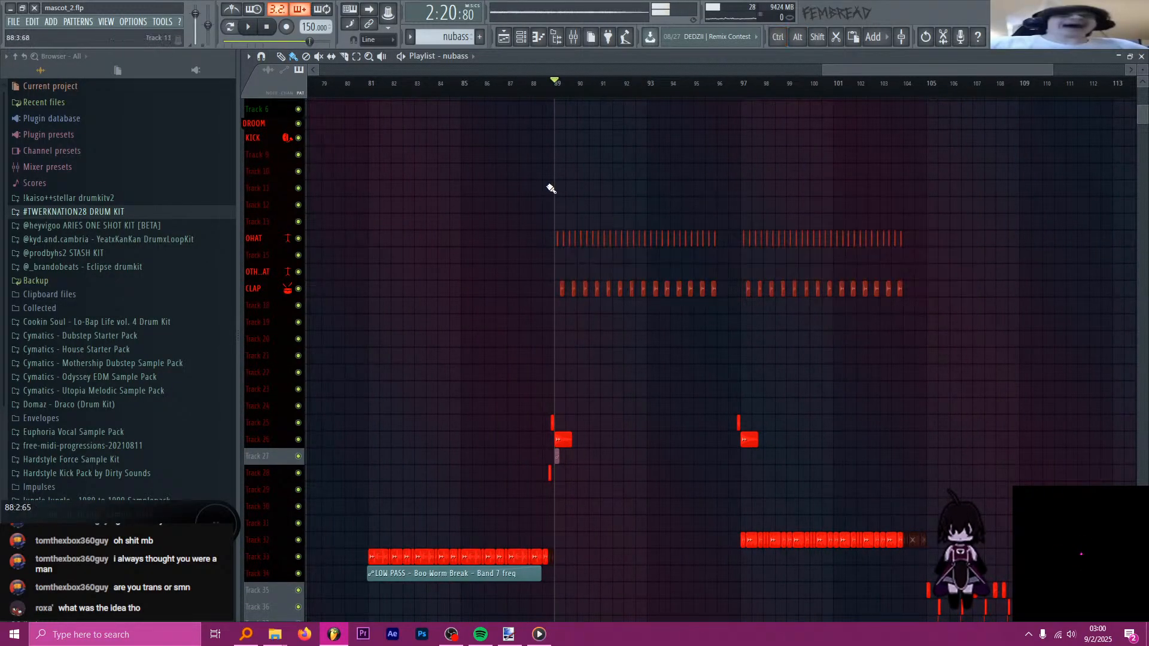
click(248, 56)
click(561, 225)
click(816, 322)
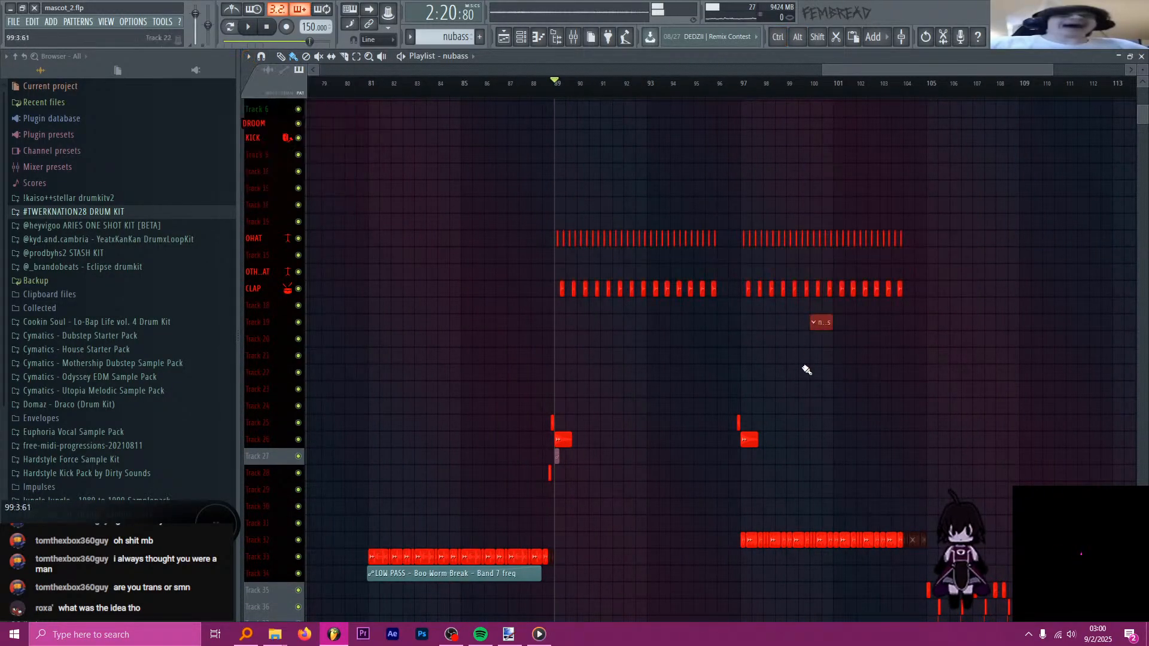
drag(982, 347, 456, 164)
- Delete the leftover muted clips at the end of the break loop on Track 32, just before bar 105
scroll(711, 383, down, 3)
drag(676, 416, 932, 452)
scroll(927, 412, up, 4)
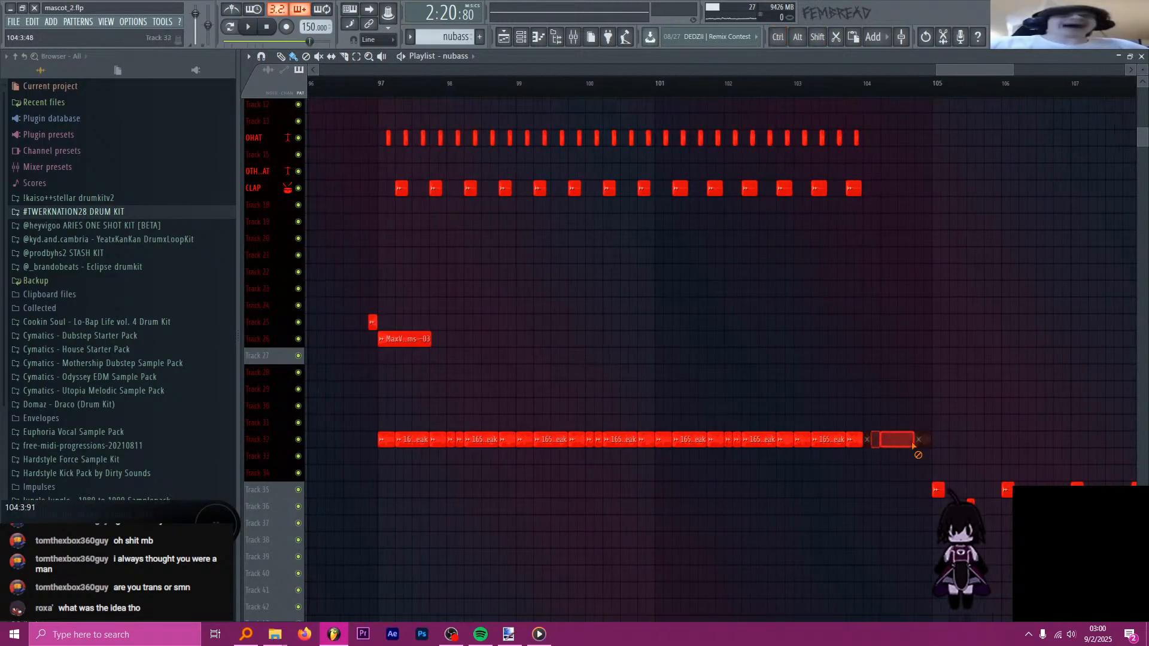
key(ctrl+z)
- Mute the break clips on Track 32 from bar 97 together with the open hat and clap clips from bar 89 onward
drag(908, 445, 383, 428)
scroll(769, 358, down, 3)
scroll(778, 359, down, 3)
scroll(779, 360, up, 3)
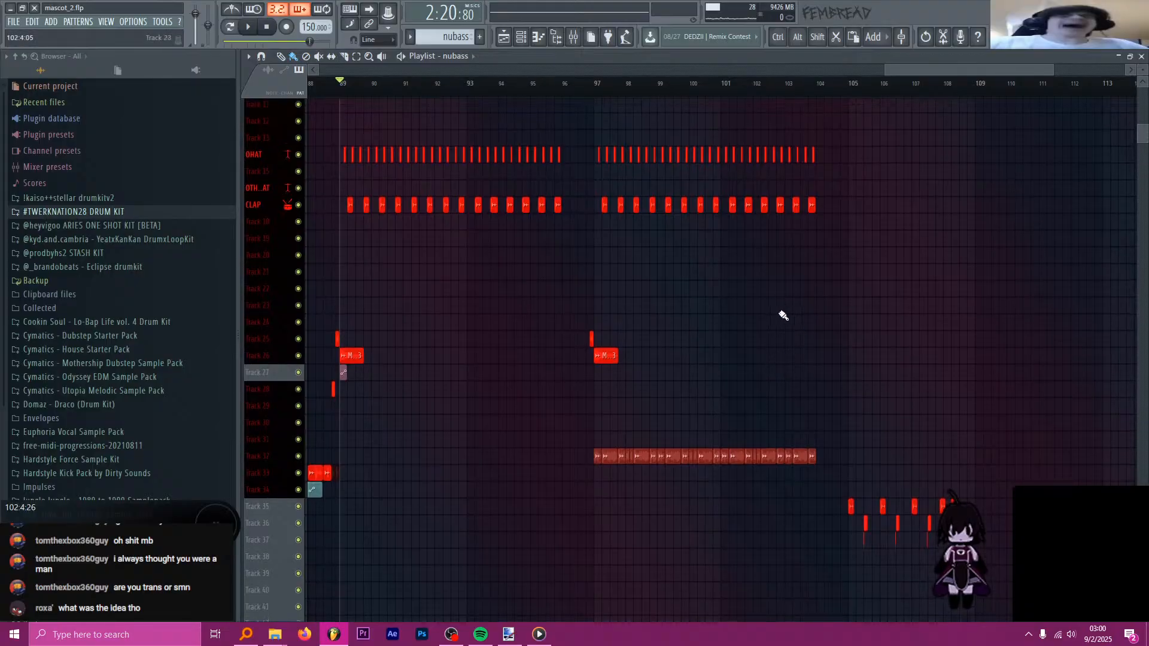
drag(854, 294, 367, 130)
click(249, 56)
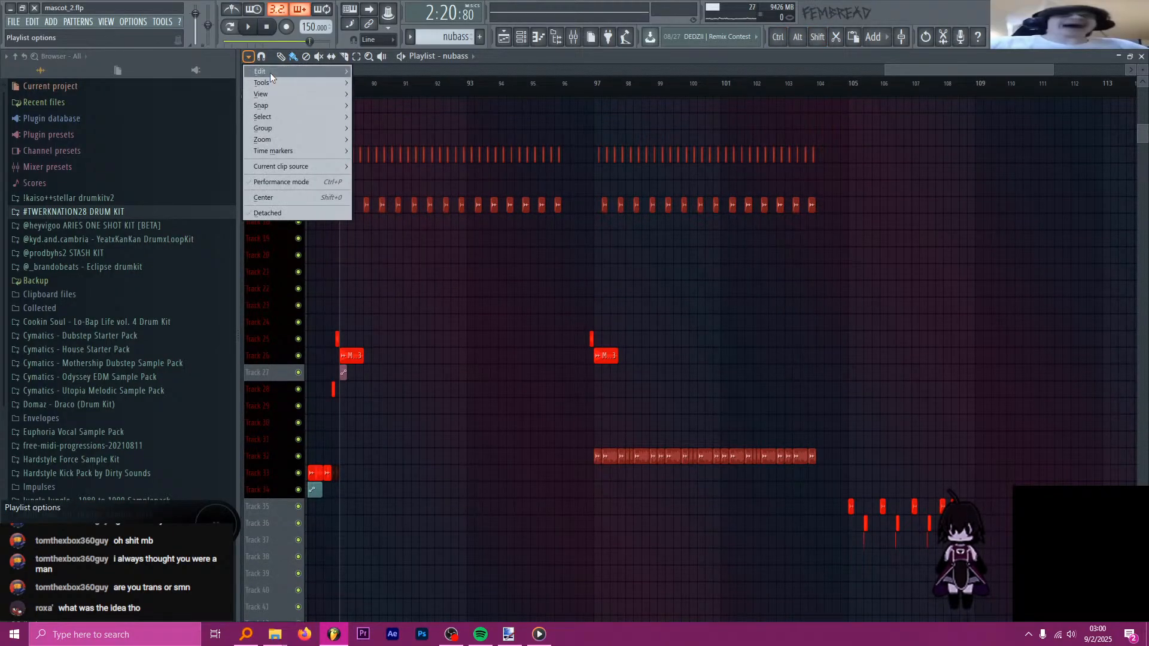
mouse_move(270, 73)
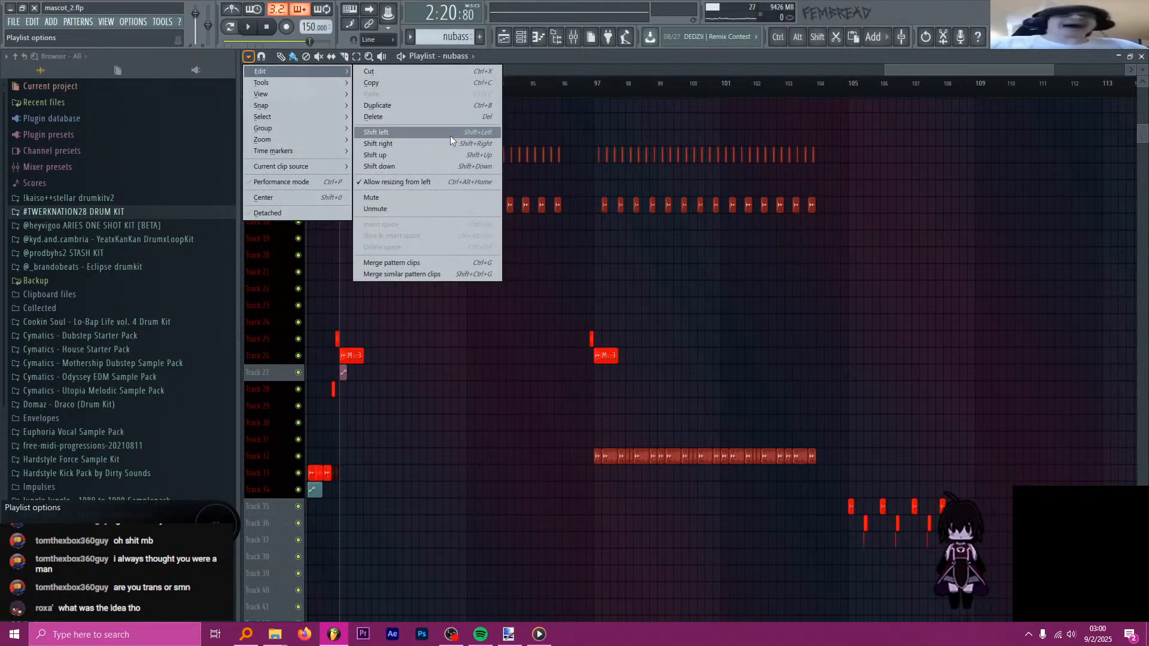
click(393, 197)
- Delete the leftover muted bass clips at the end of Tracks 50 and 51, just before bar 105
scroll(484, 263, down, 5)
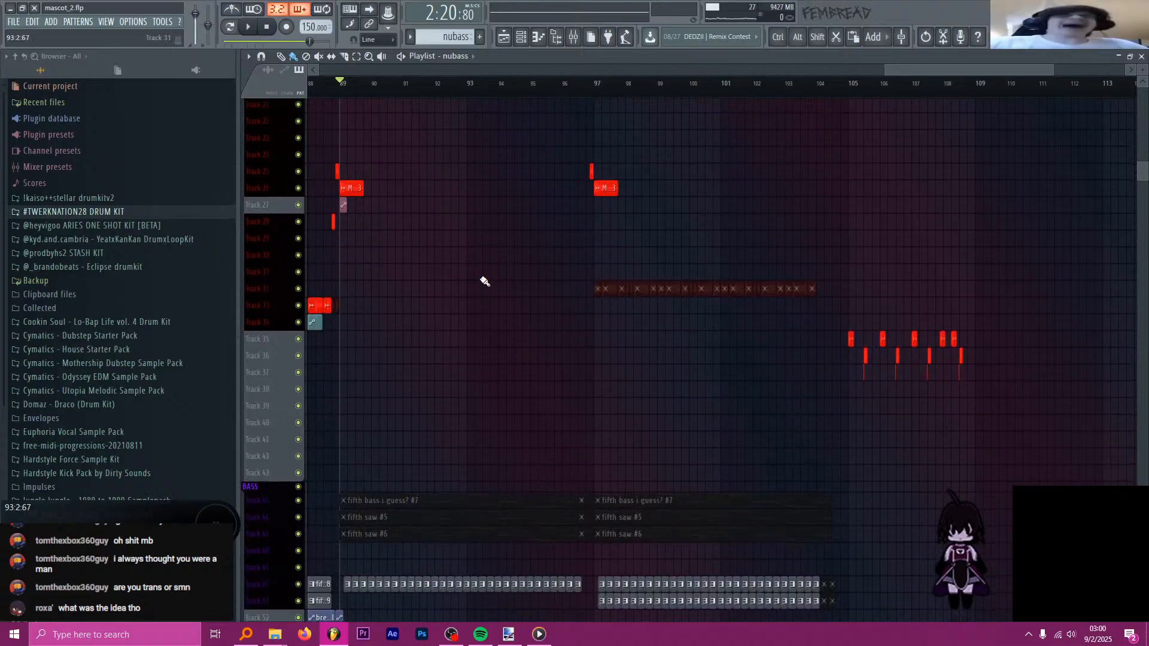
scroll(486, 280, down, 2)
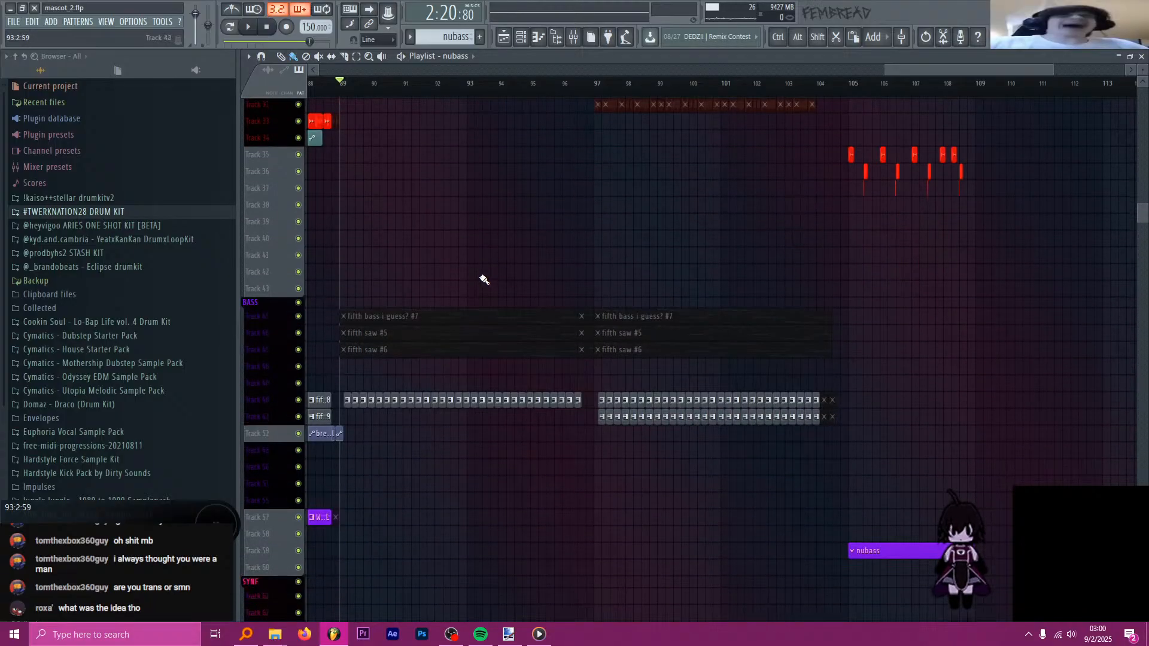
scroll(483, 279, down, 2)
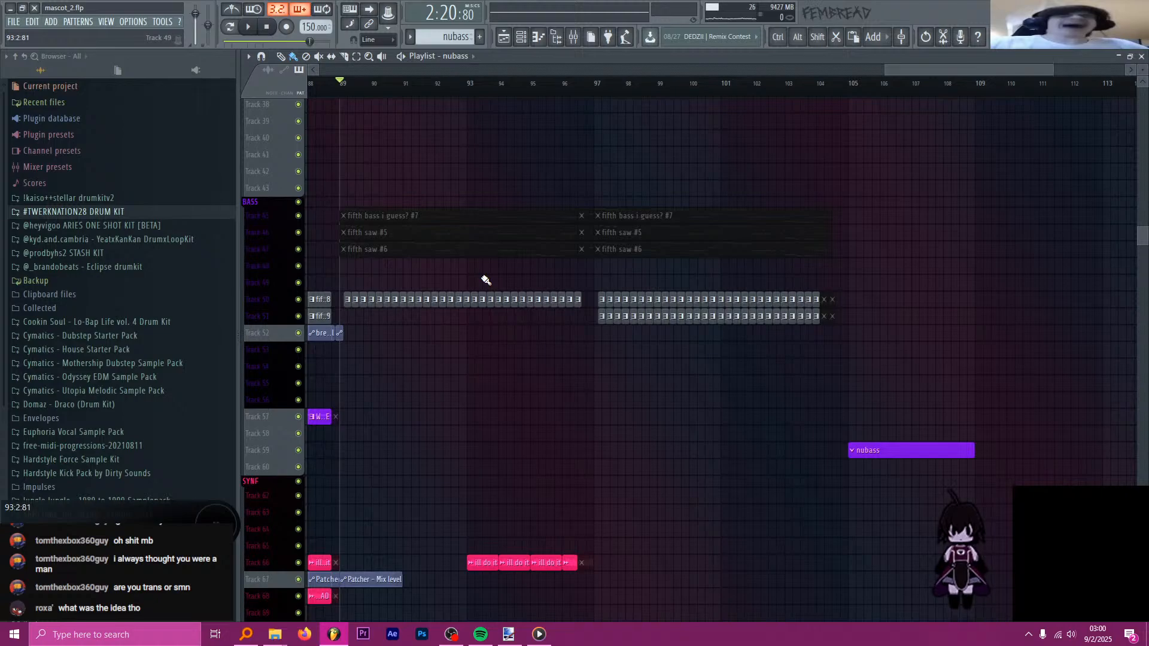
ctrl+scroll(847, 325, up, 5)
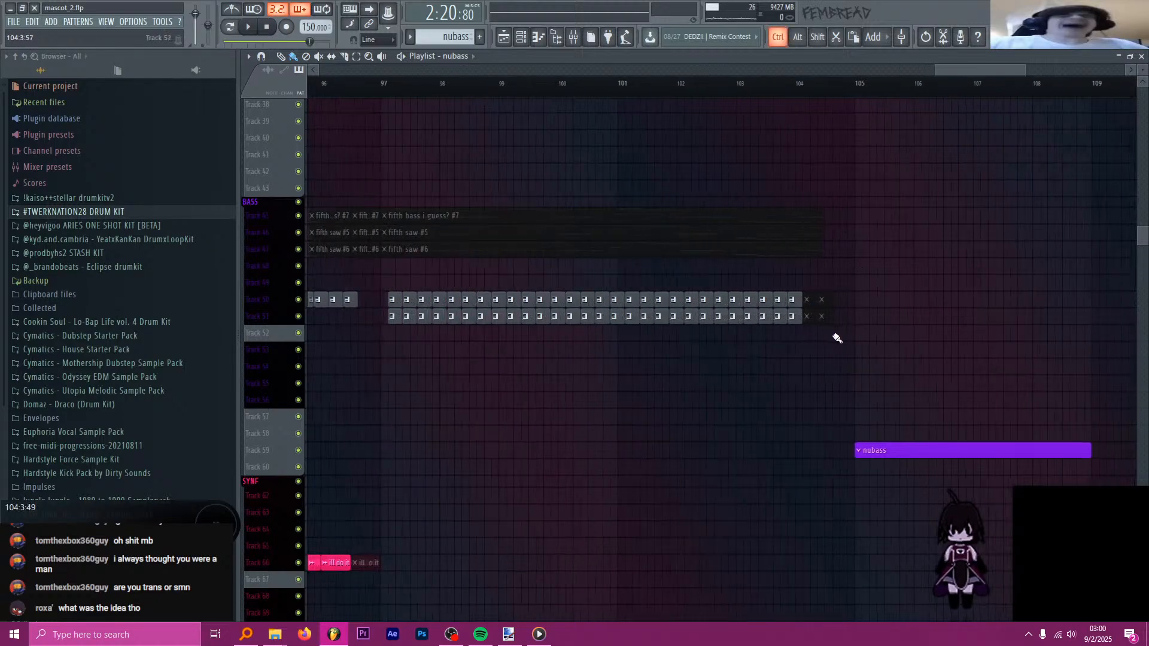
ctrl+scroll(802, 295, down, 5)
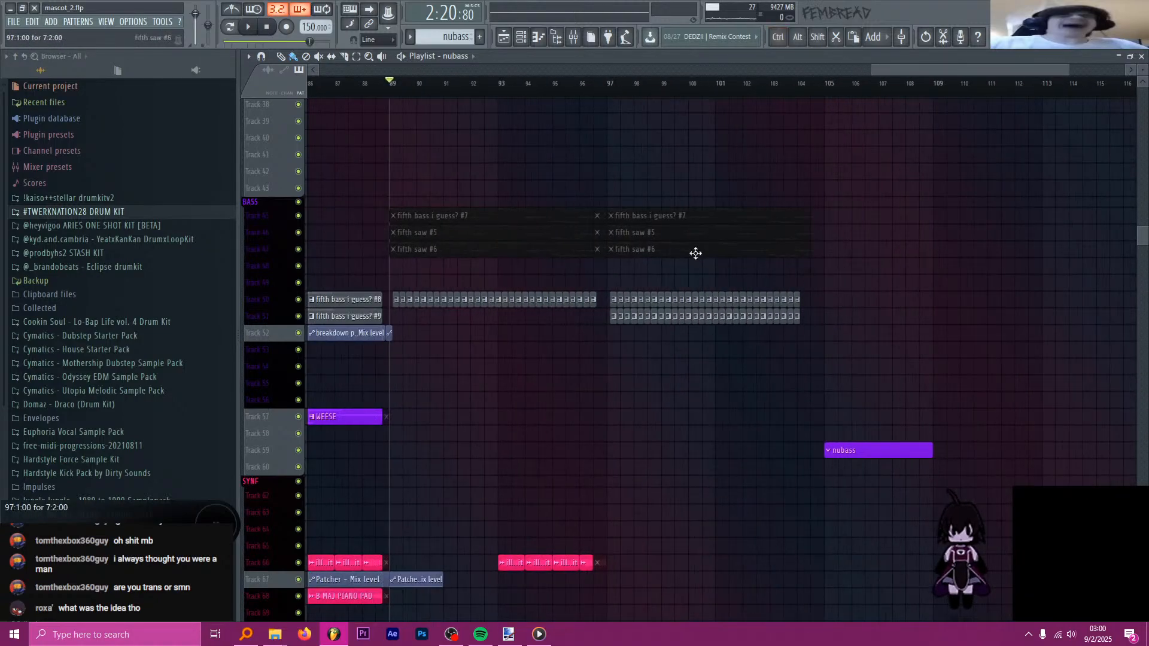
- Mute the short repeated bass clips on Tracks 50 and 51 from bar 89 to bar 104
key(ctrl)
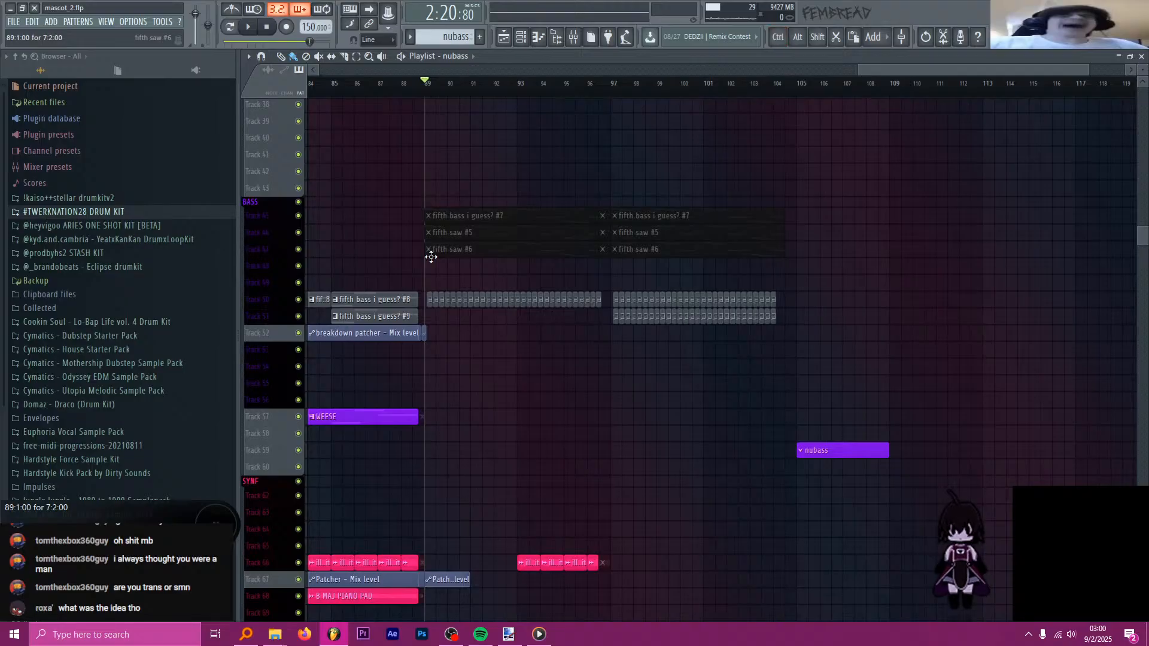
ctrl+scroll(443, 269, down, 3)
ctrl+scroll(645, 312, up, 4)
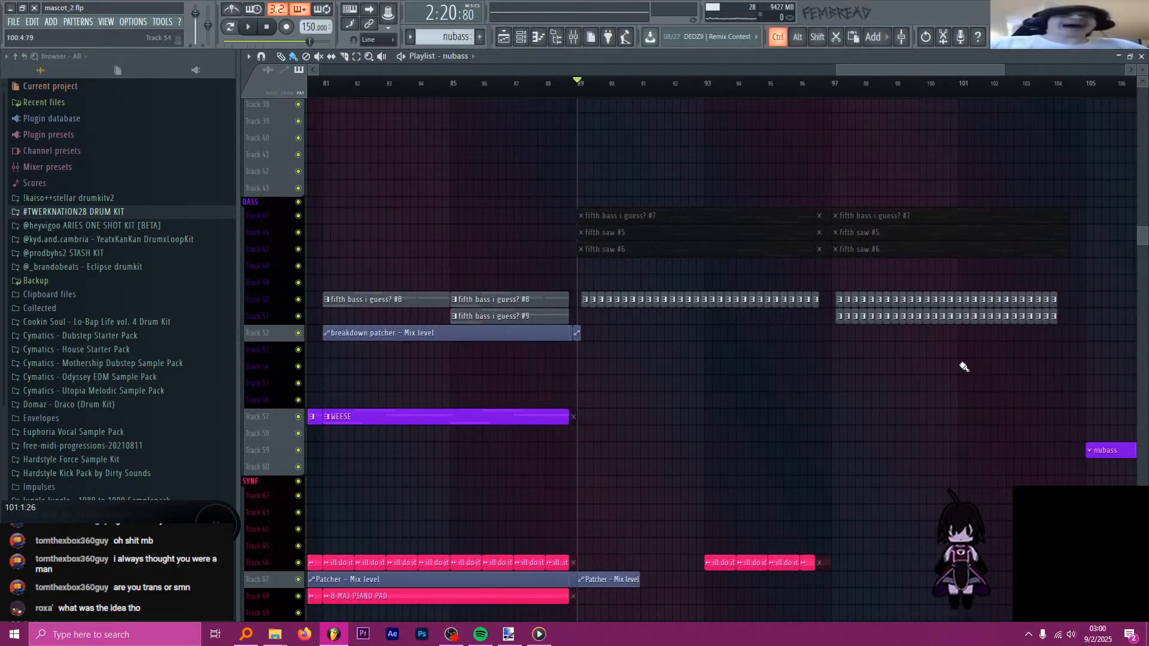
ctrl+drag(1072, 371, 581, 259)
ctrl+click(874, 359)
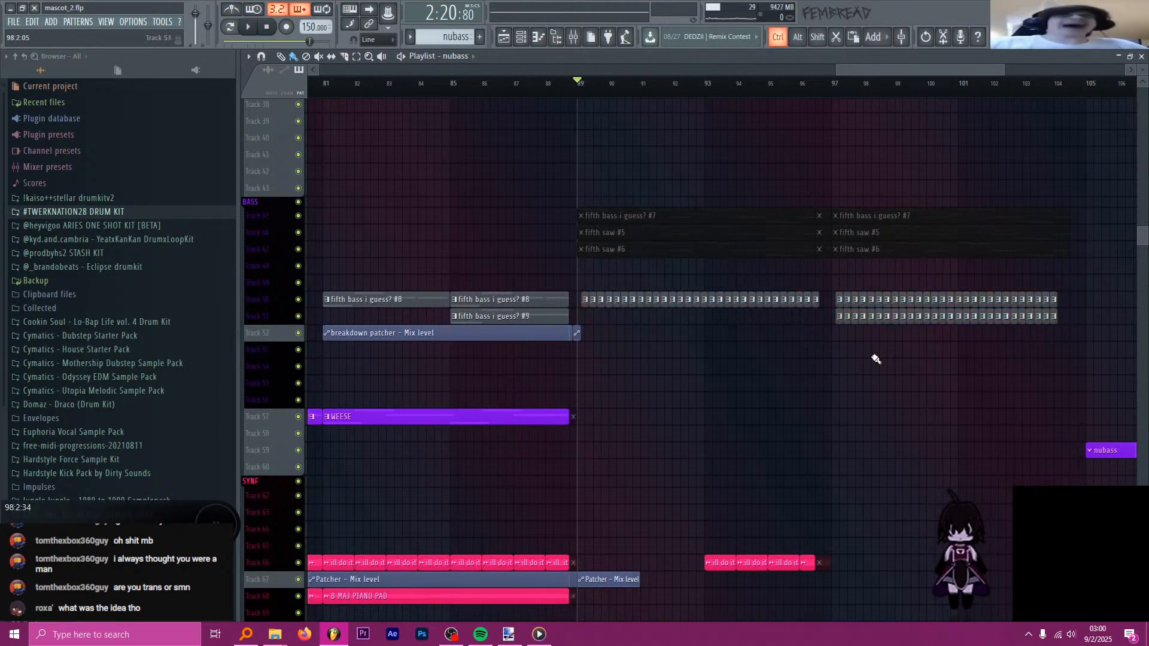
ctrl+drag(1081, 340, 584, 275)
ctrl+scroll(622, 230, up, 3)
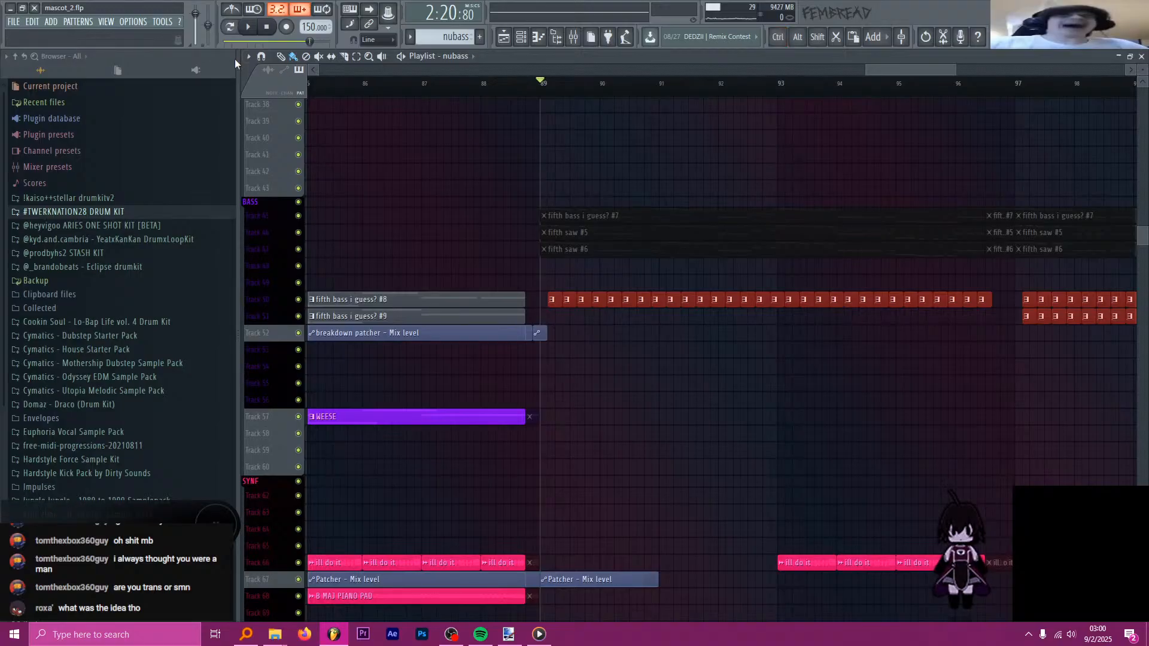
click(247, 56)
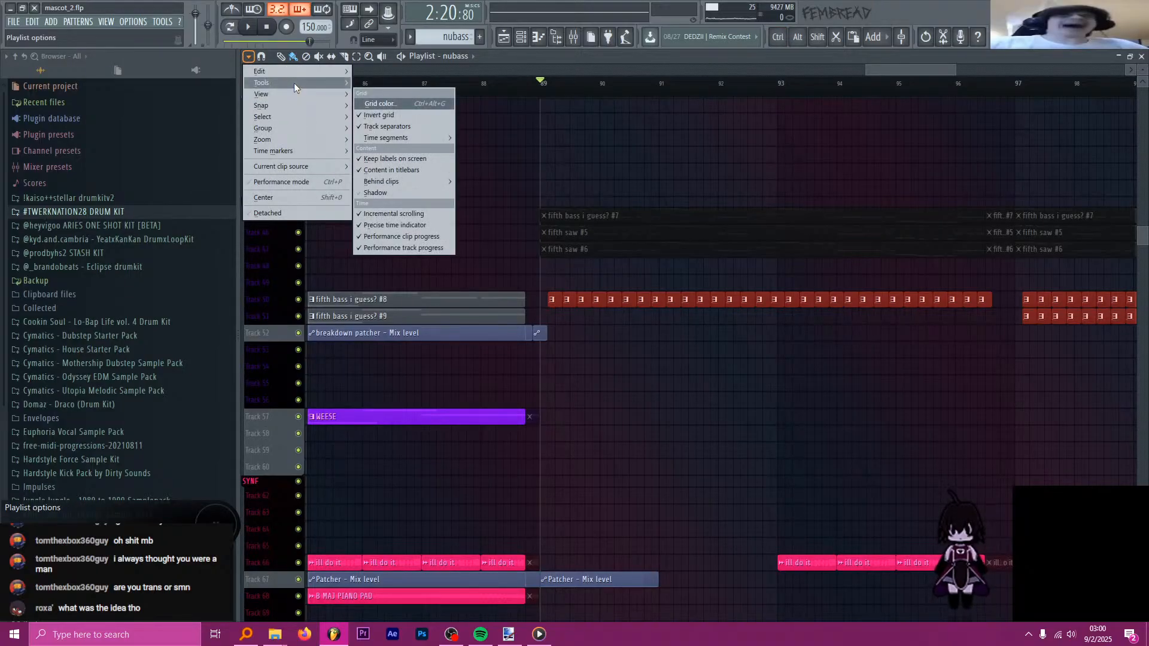
mouse_move(293, 73)
click(386, 199)
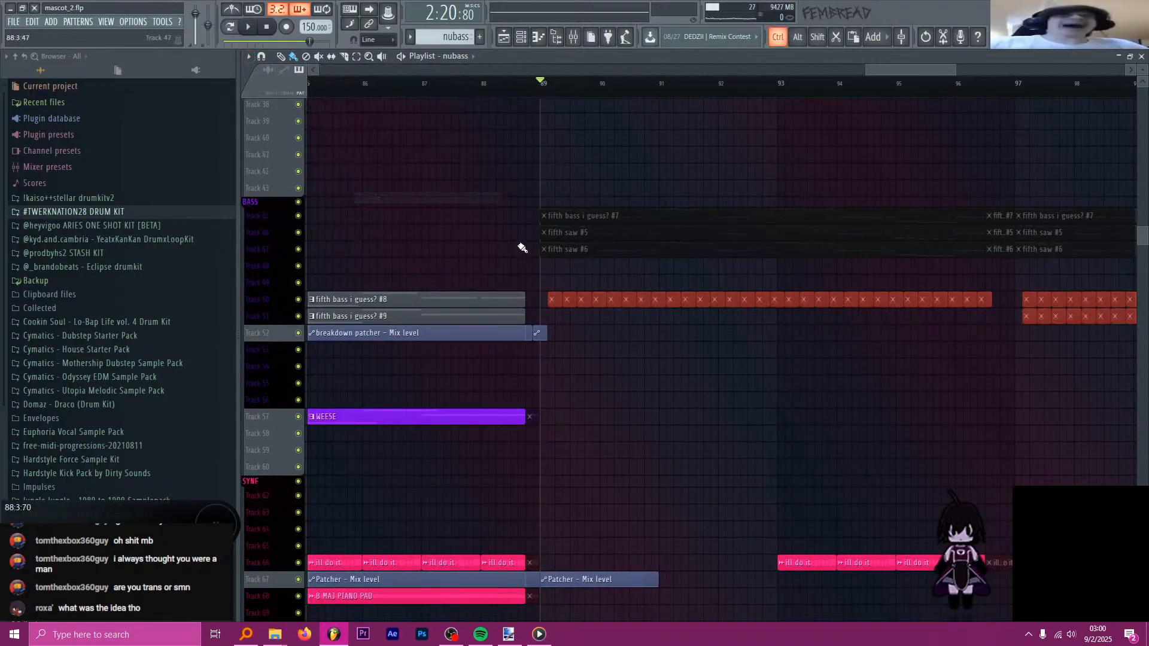
- Play the song from bar 89 and review how the bass, synth, lead and vocal tracks work with the muted parts
ctrl+scroll(522, 248, down, 3)
scroll(742, 333, down, 5)
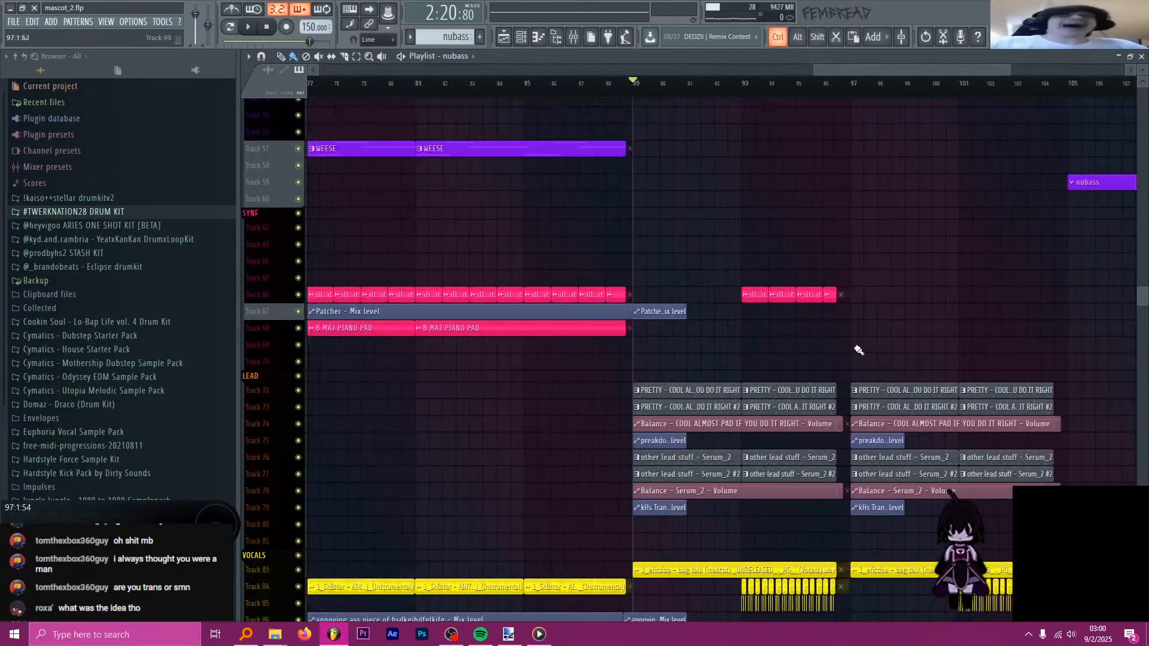
key(space)
scroll(778, 275, up, 7)
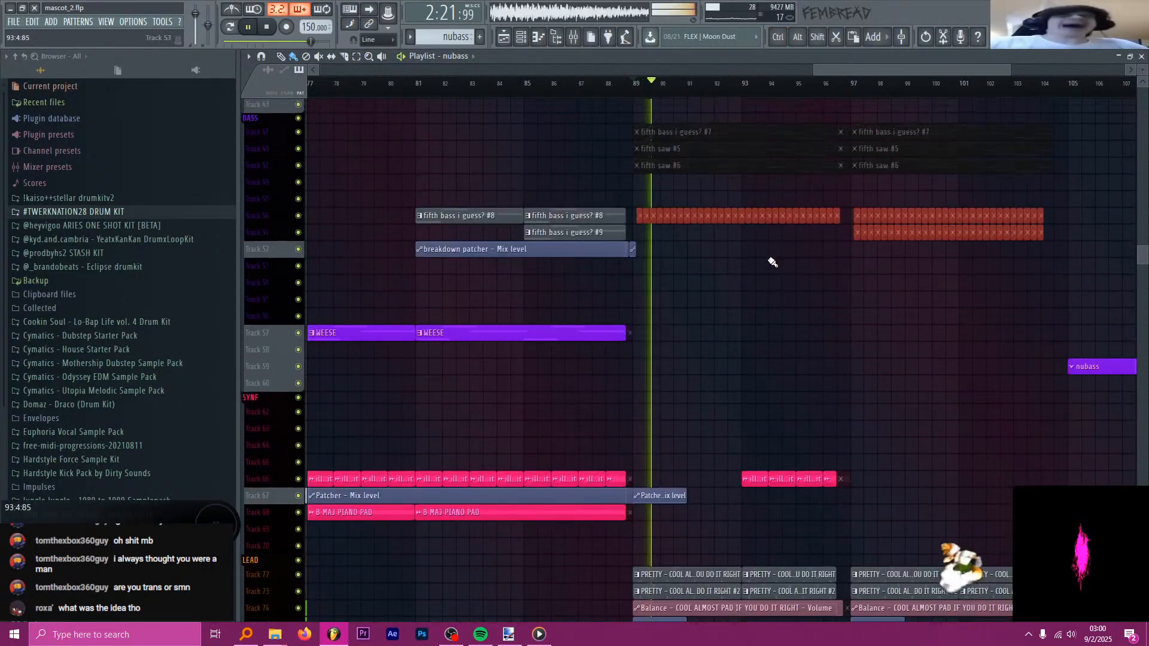
ctrl+scroll(778, 264, down, 4)
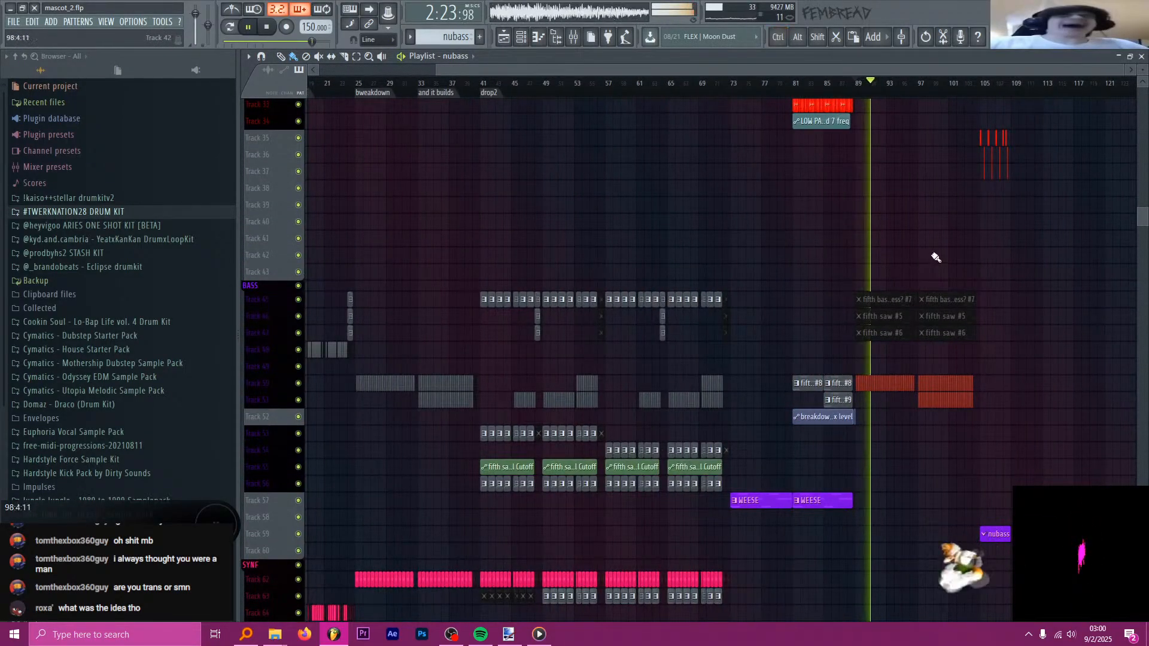
ctrl+scroll(748, 257, down, 1)
scroll(731, 333, down, 3)
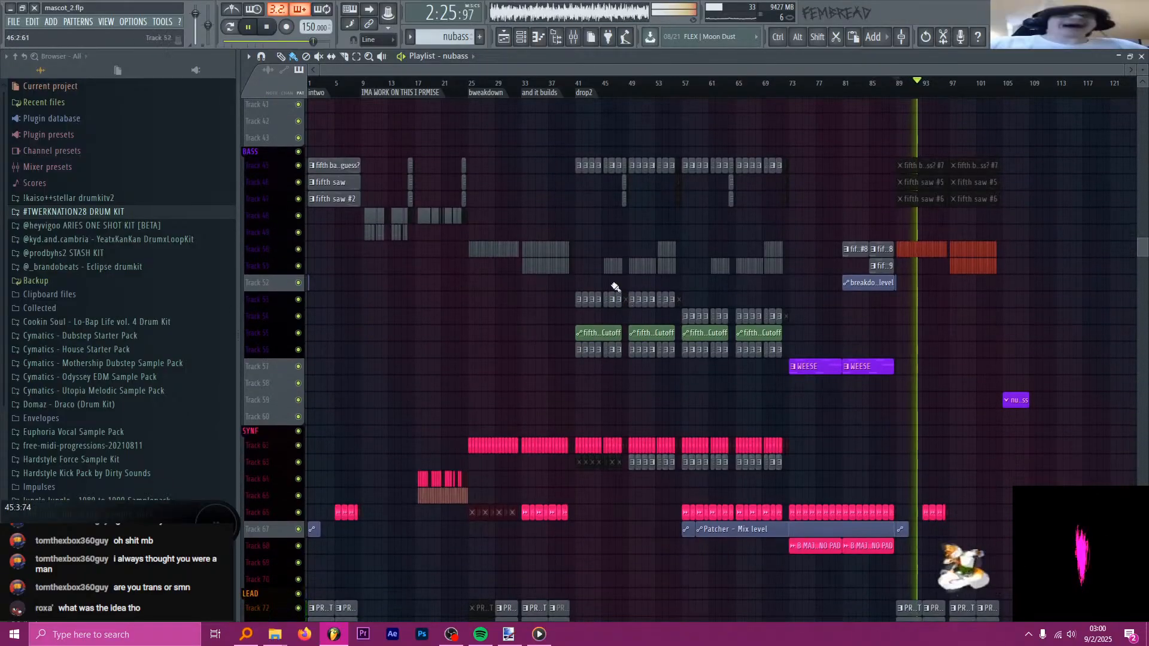
ctrl+scroll(963, 341, up, 5)
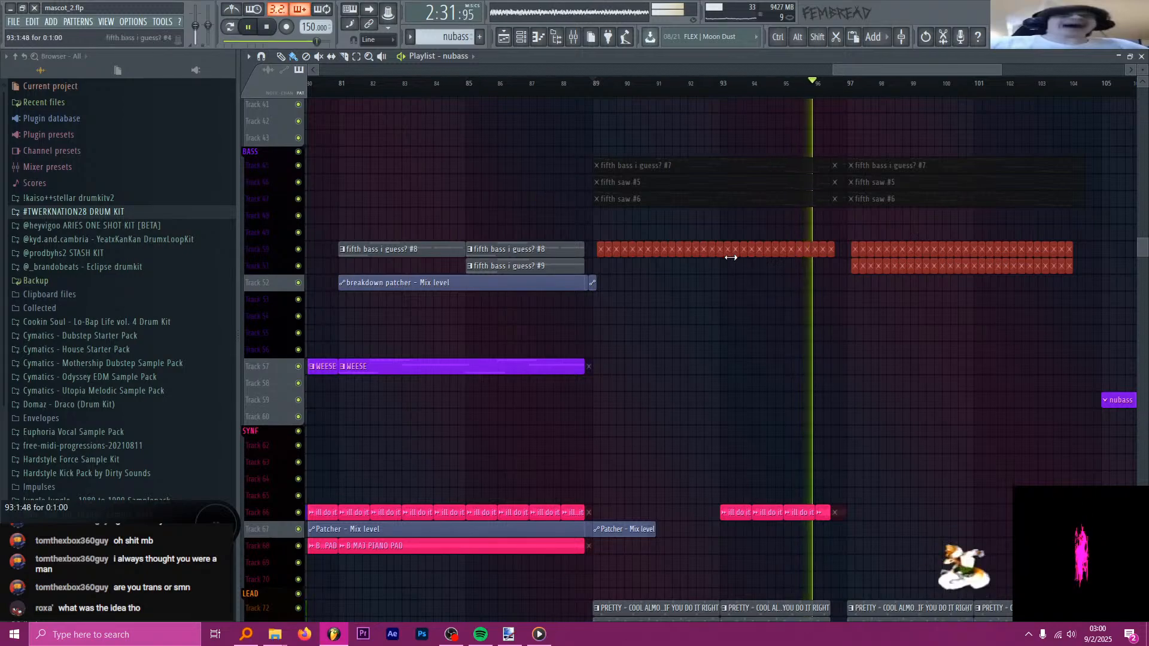
ctrl+scroll(855, 307, down, 2)
ctrl+scroll(677, 323, up, 4)
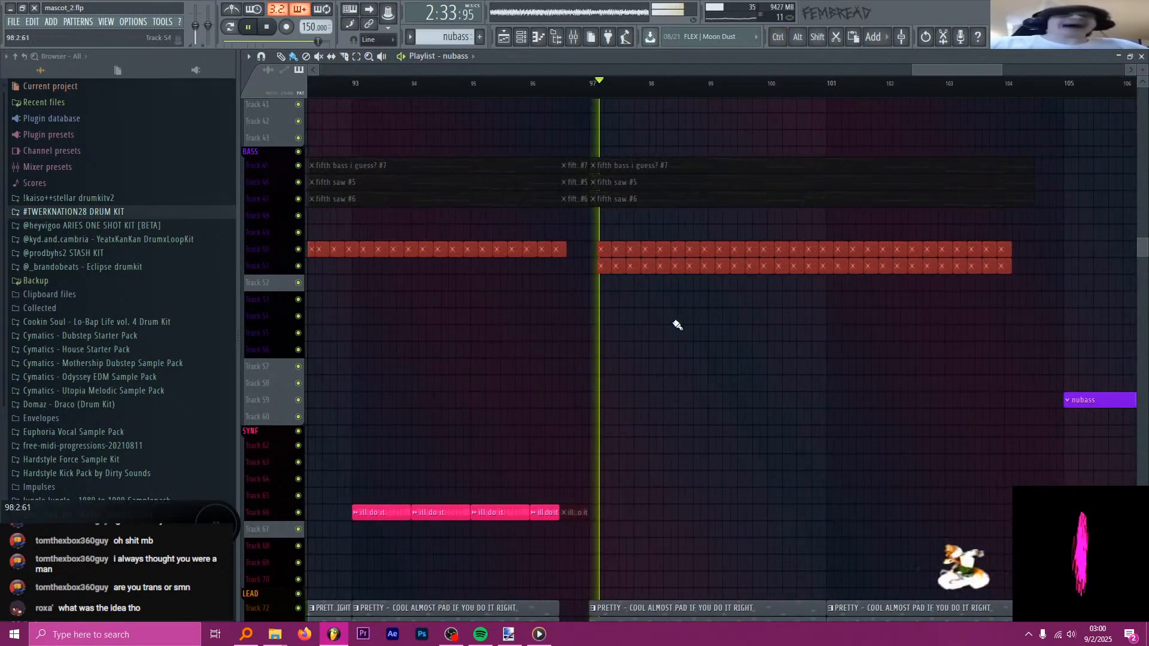
scroll(671, 320, down, 4)
scroll(669, 319, down, 4)
ctrl+scroll(666, 299, down, 7)
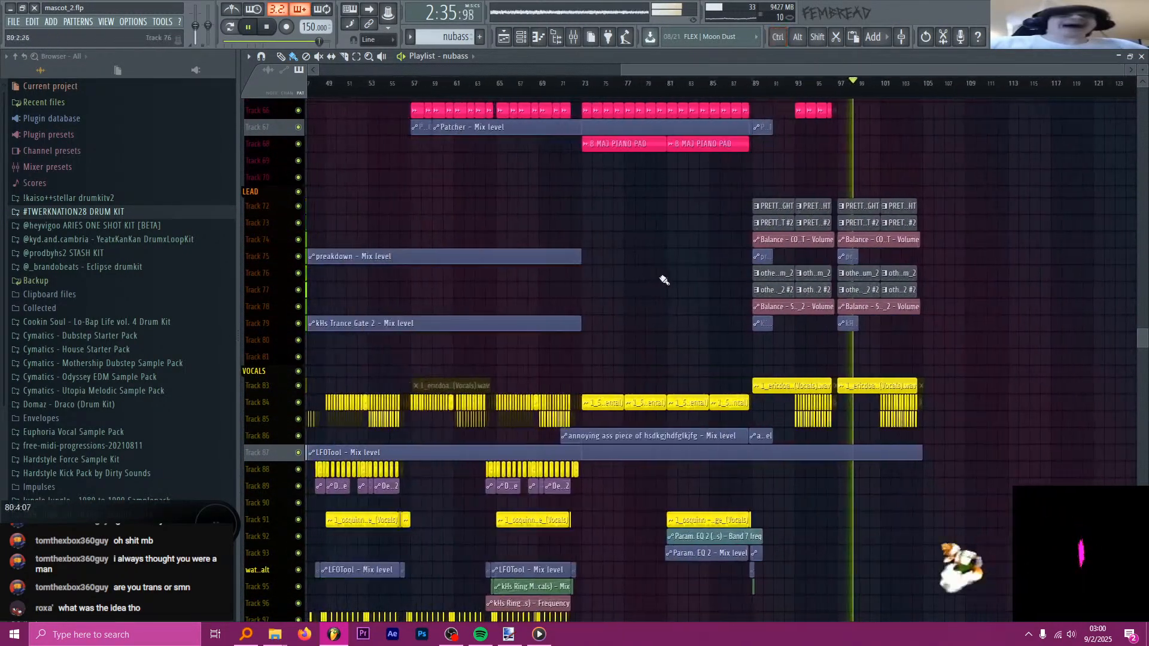
- Examine the bass clips in the intro and earlier sections for comparison with the section after bar 89
scroll(676, 286, up, 3)
ctrl+scroll(697, 294, down, 1)
ctrl+scroll(694, 292, down, 1)
scroll(479, 239, up, 6)
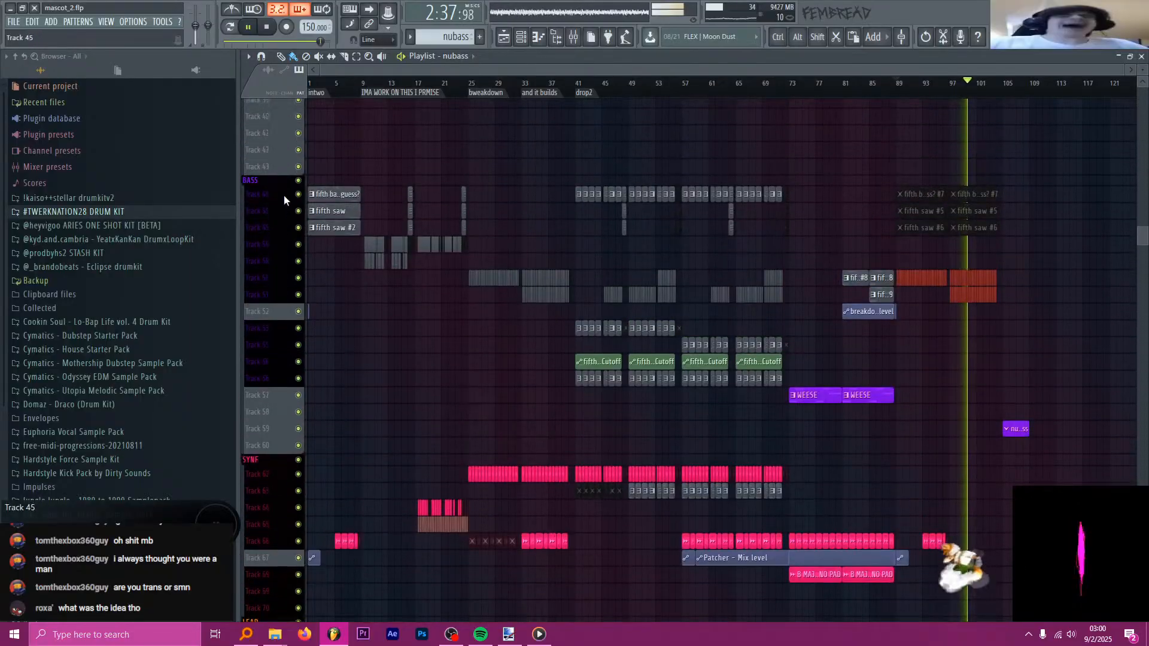
ctrl+scroll(282, 194, up, 5)
ctrl+scroll(274, 190, up, 2)
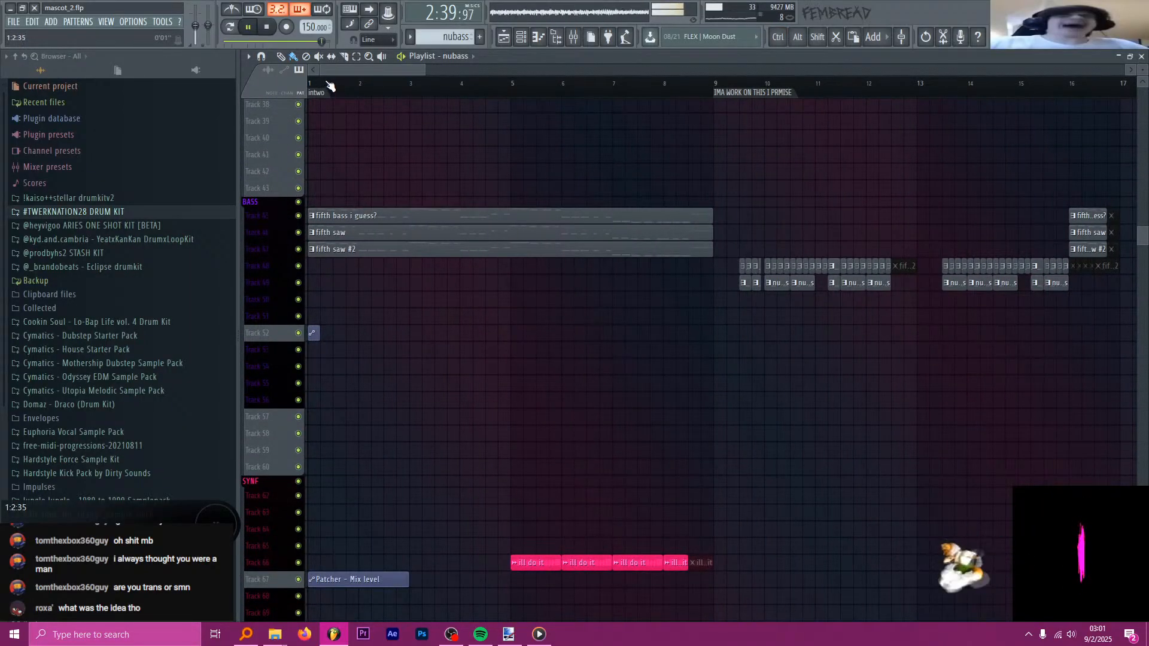
ctrl+scroll(423, 213, down, 5)
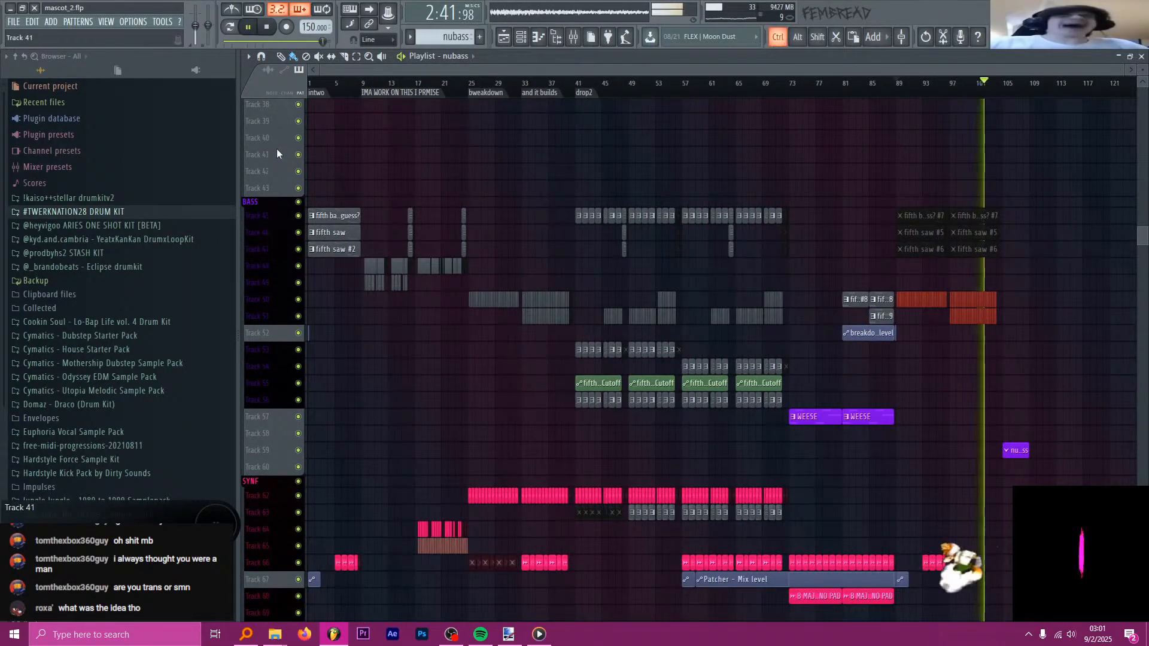
ctrl+scroll(339, 86, up, 2)
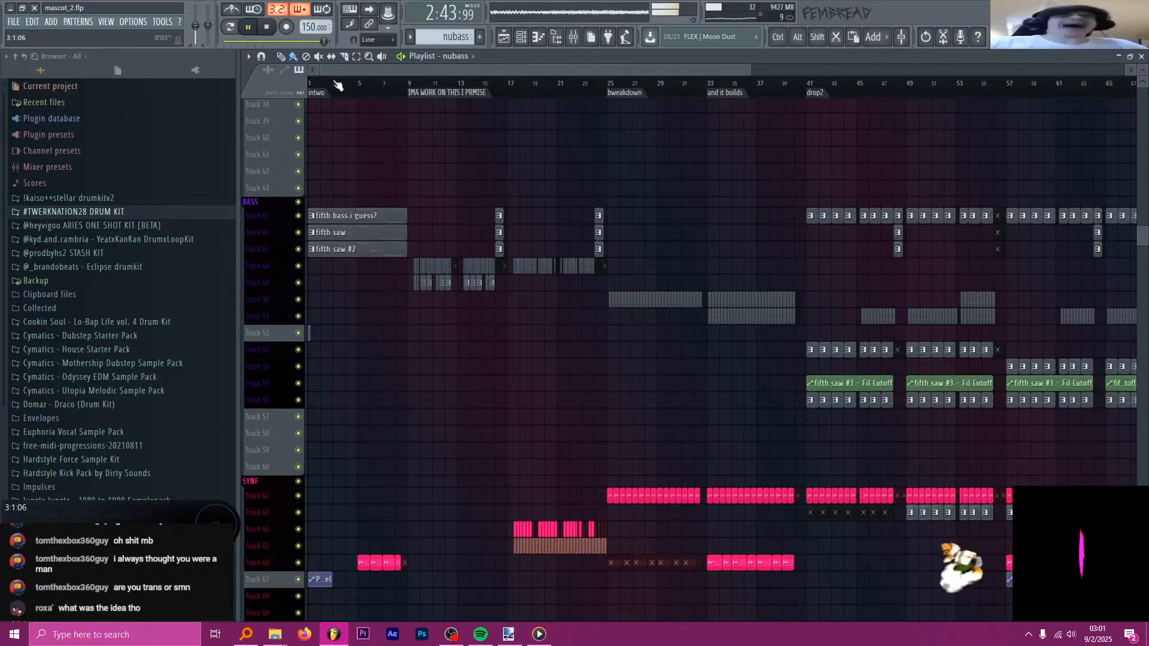
ctrl+scroll(385, 205, down, 2)
- Stop playback and play the song from the beginning at bar 1
key(space)
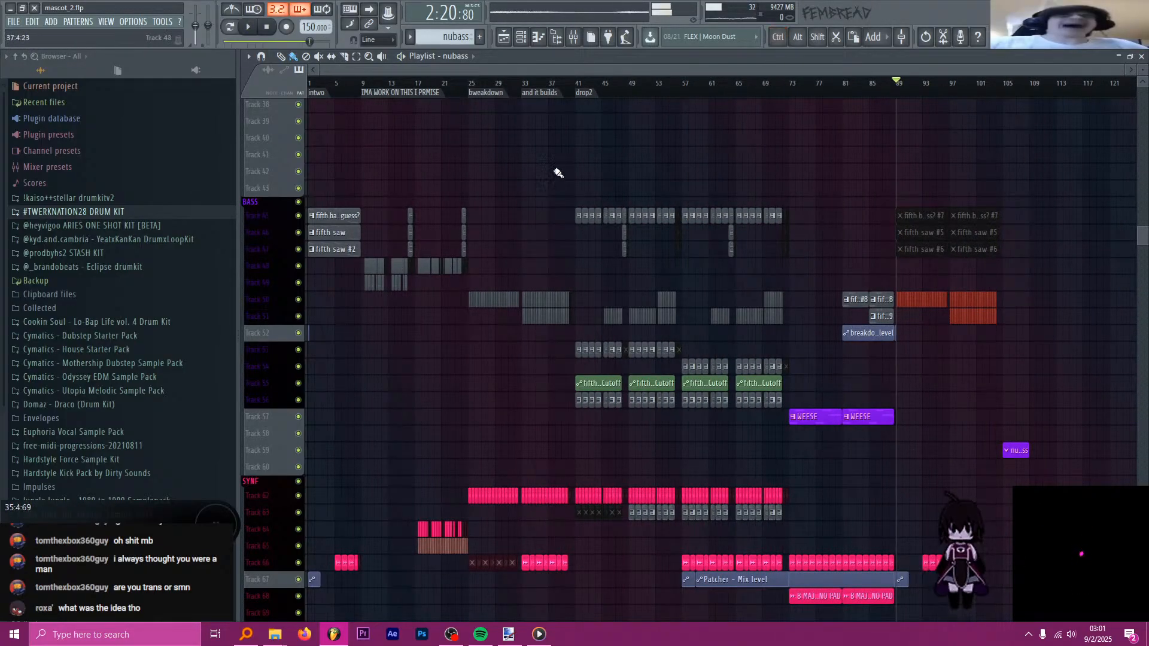
click(311, 85)
key(space)
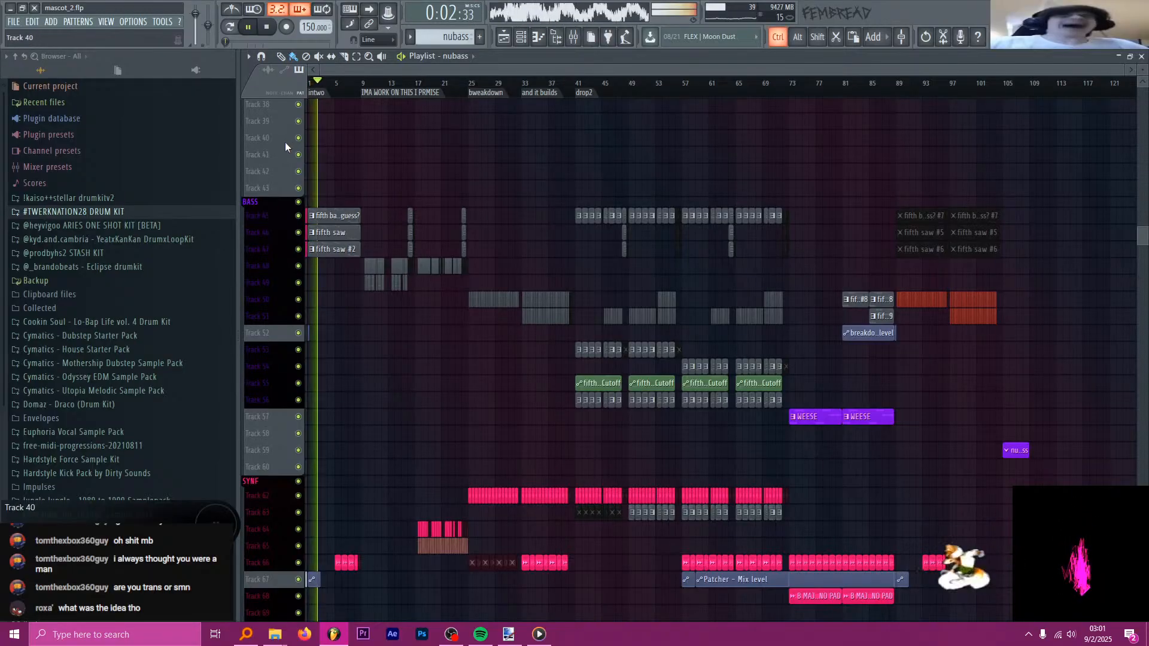
- Stop playback and listen to the lead-in to bar 89 by playing the song from bar 81
key(space)
click(897, 87)
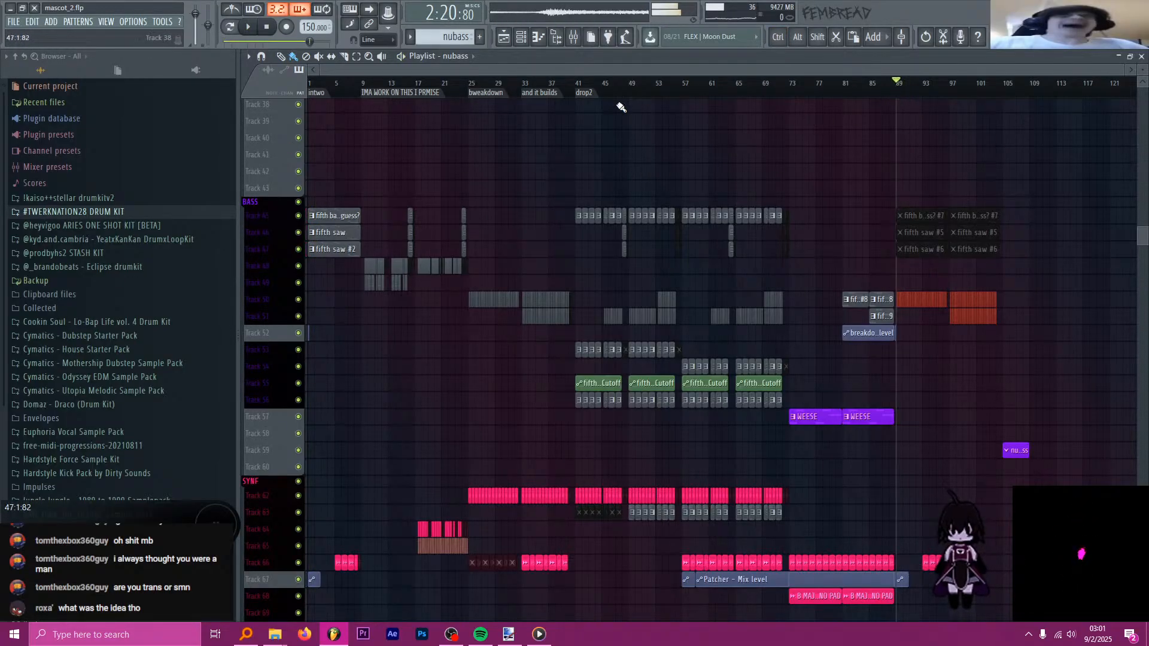
click(884, 88)
click(846, 87)
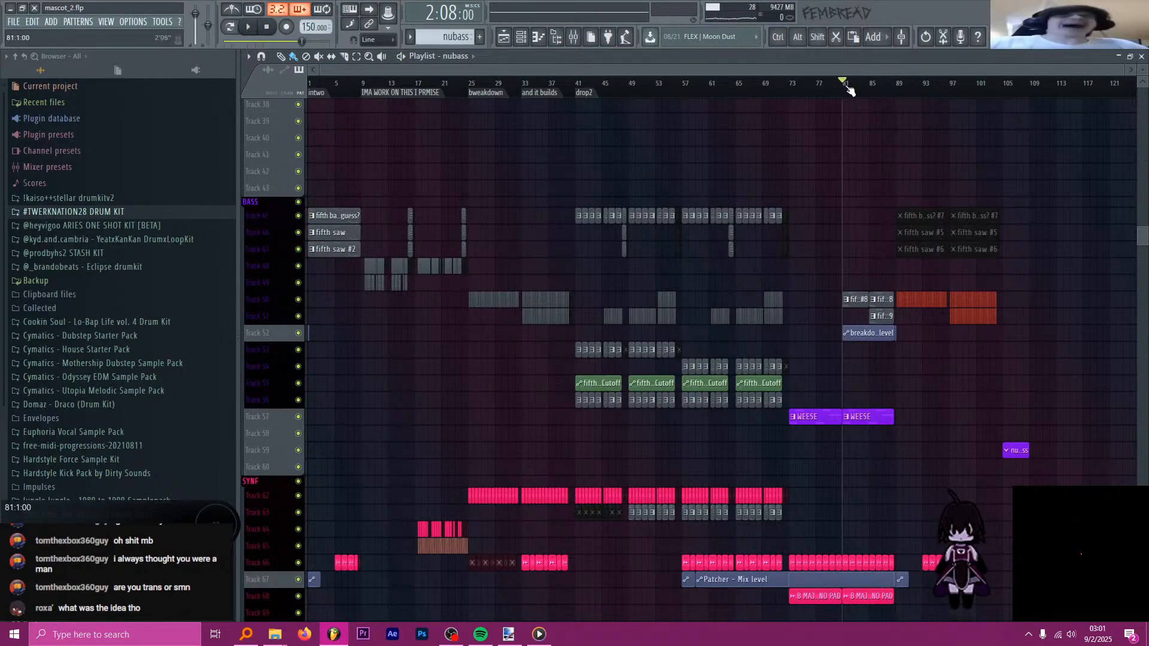
scroll(829, 146, up, 3)
key(space)
scroll(773, 157, up, 5)
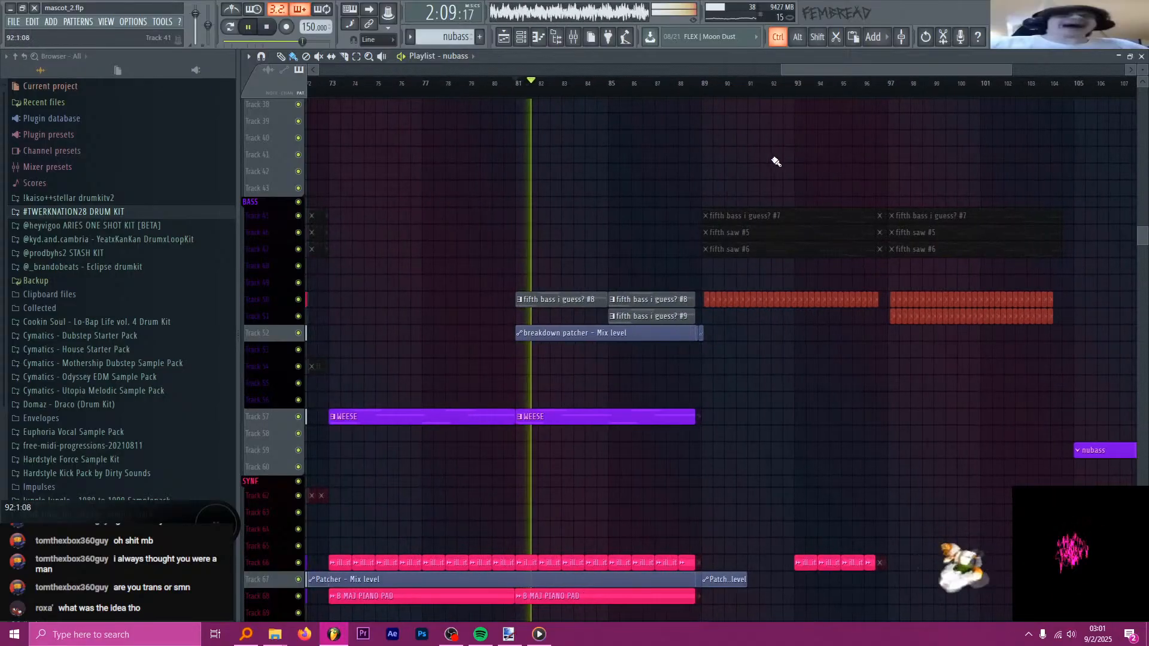
scroll(698, 144, down, 5)
scroll(784, 154, up, 2)
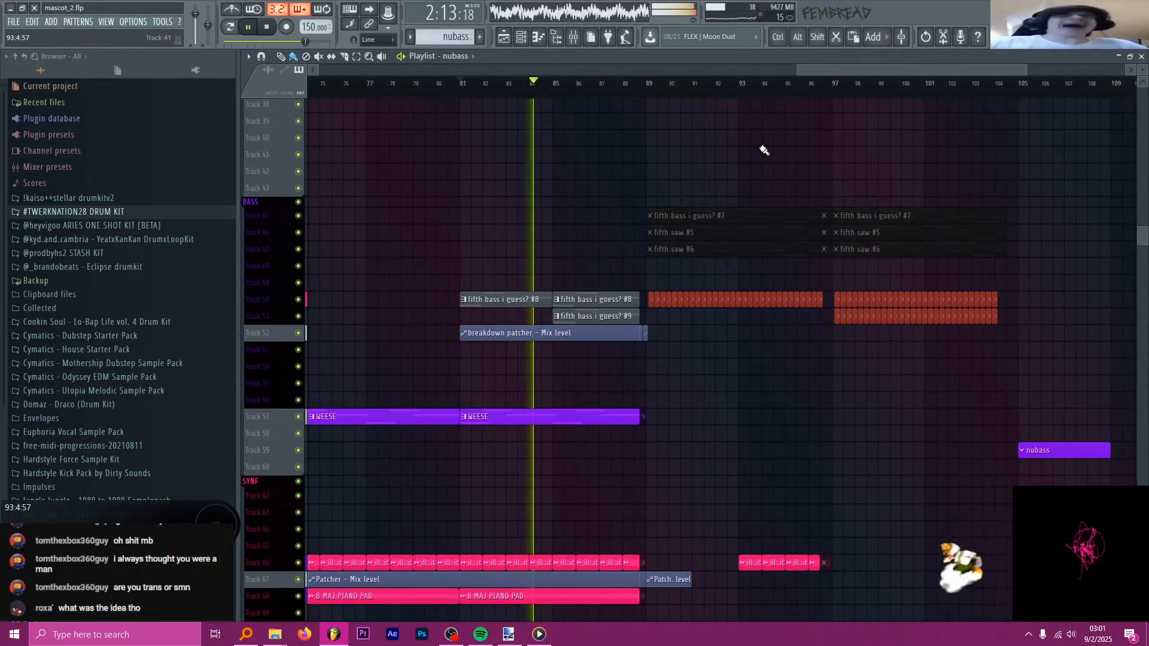
key(space)
- Place the playhead at bar 89 and examine the muted bass, synth, lead and vocal clips that follow it
click(651, 84)
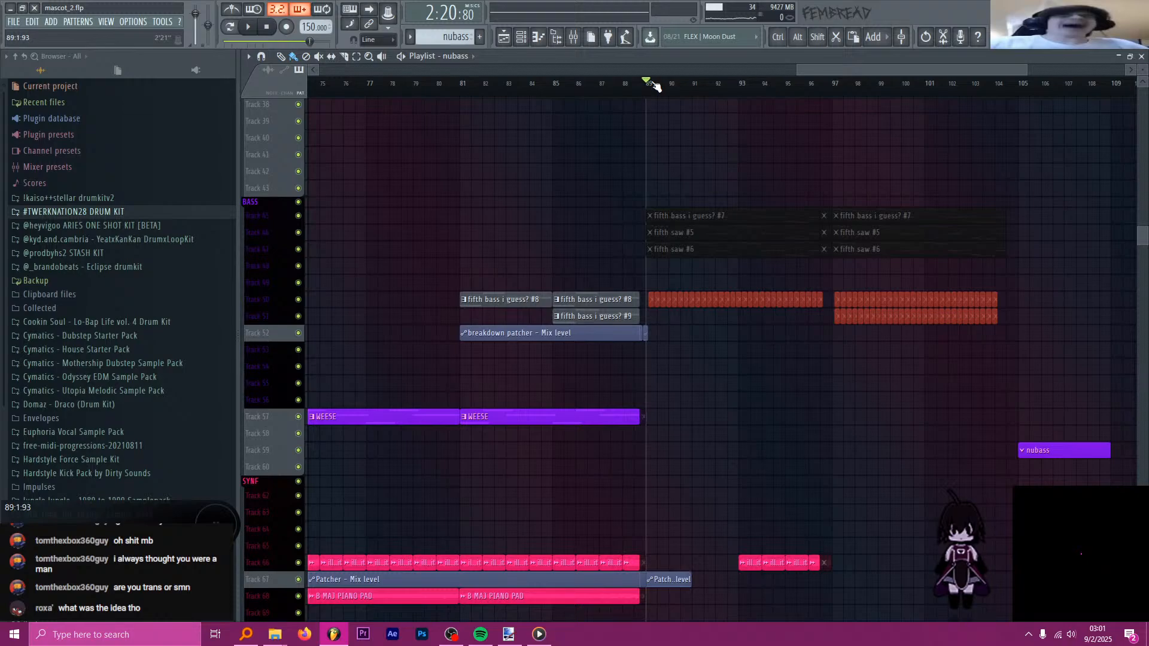
scroll(782, 166, up, 3)
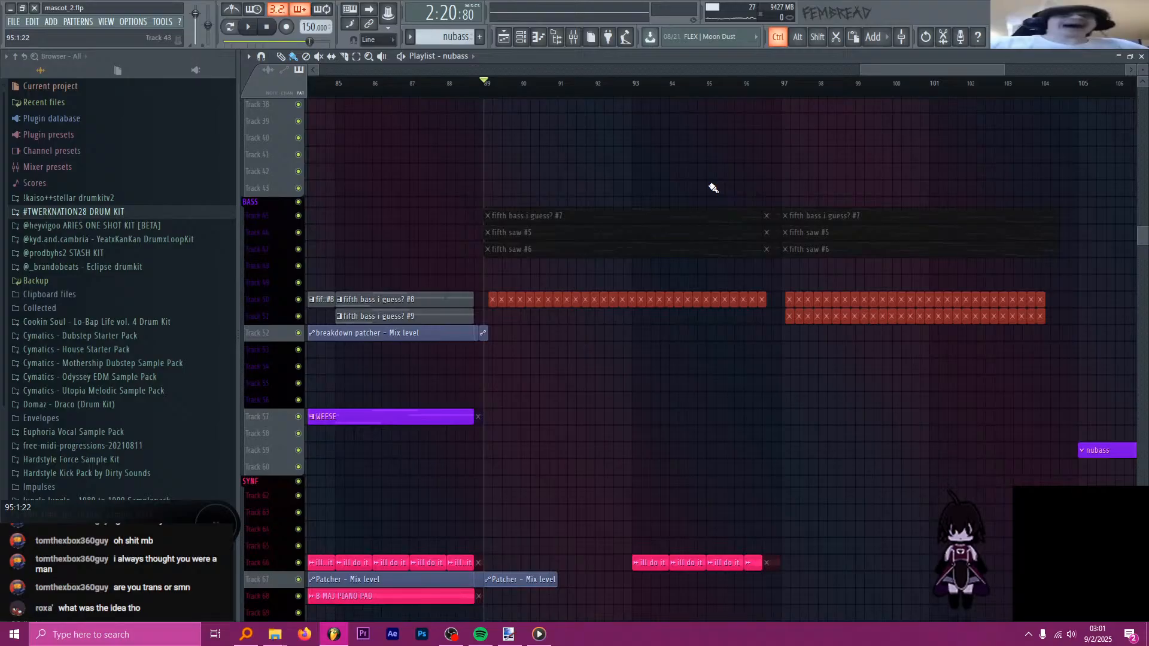
scroll(713, 188, down, 1)
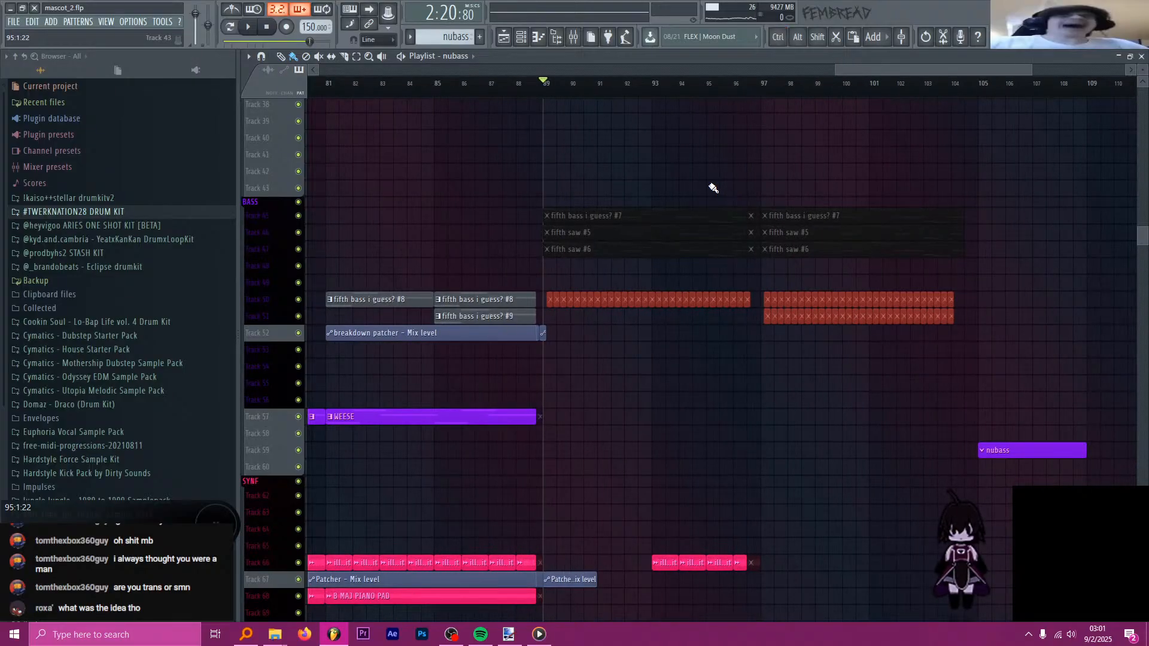
scroll(693, 193, up, 2)
scroll(575, 185, up, 3)
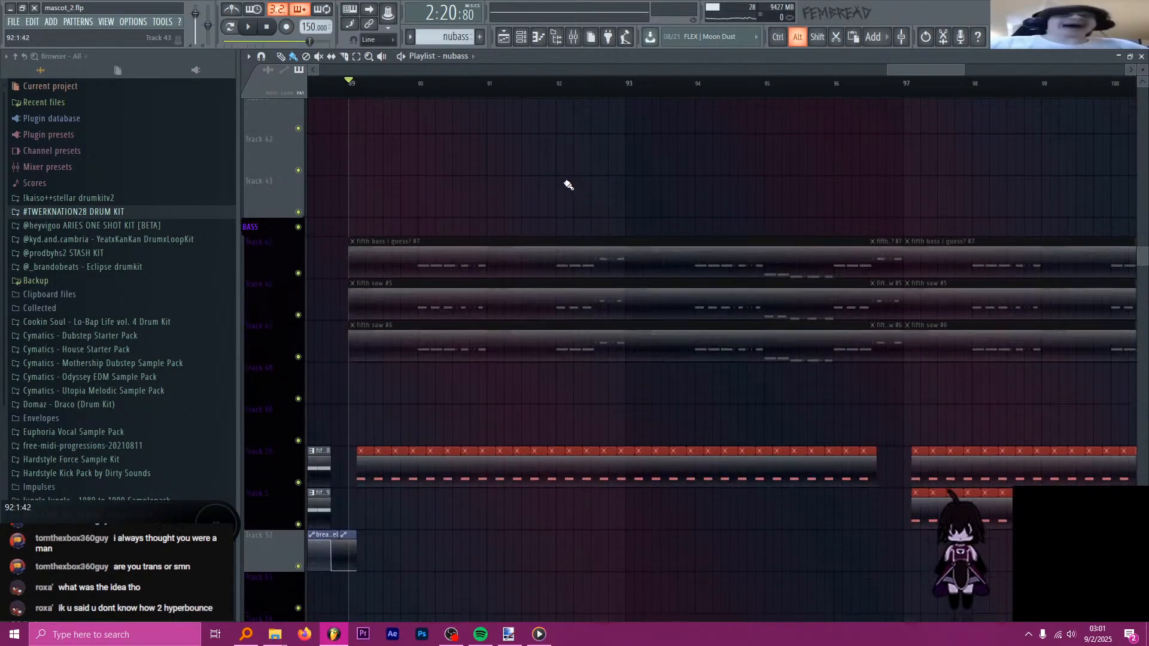
scroll(556, 191, down, 4)
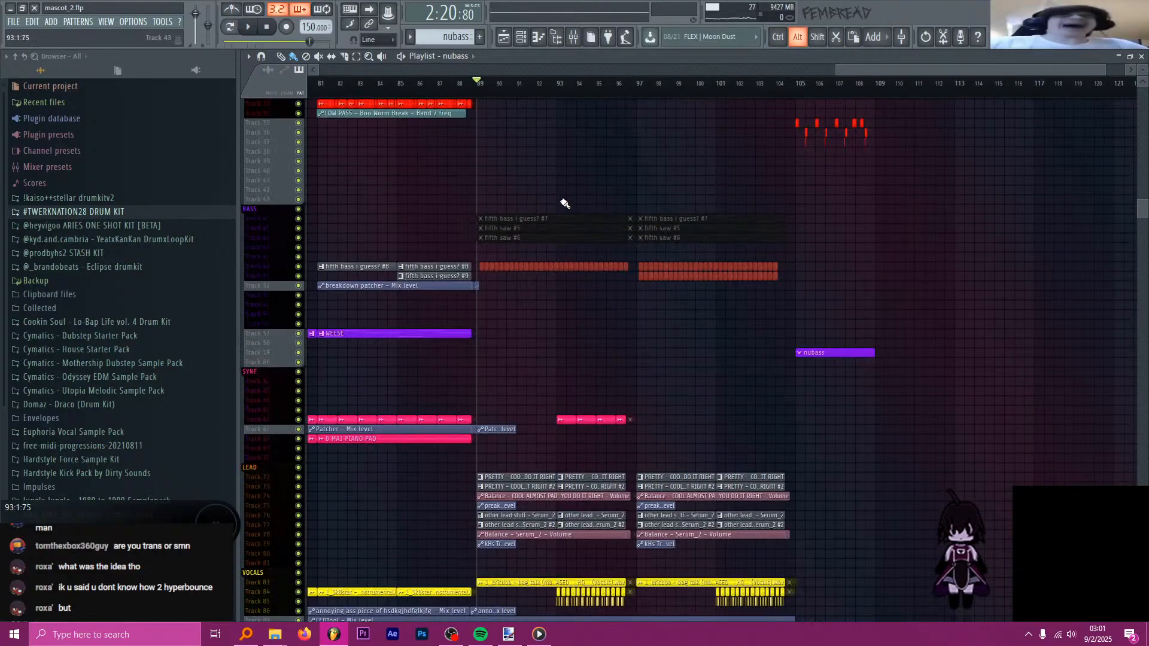
scroll(605, 203, down, 4)
scroll(922, 242, up, 1)
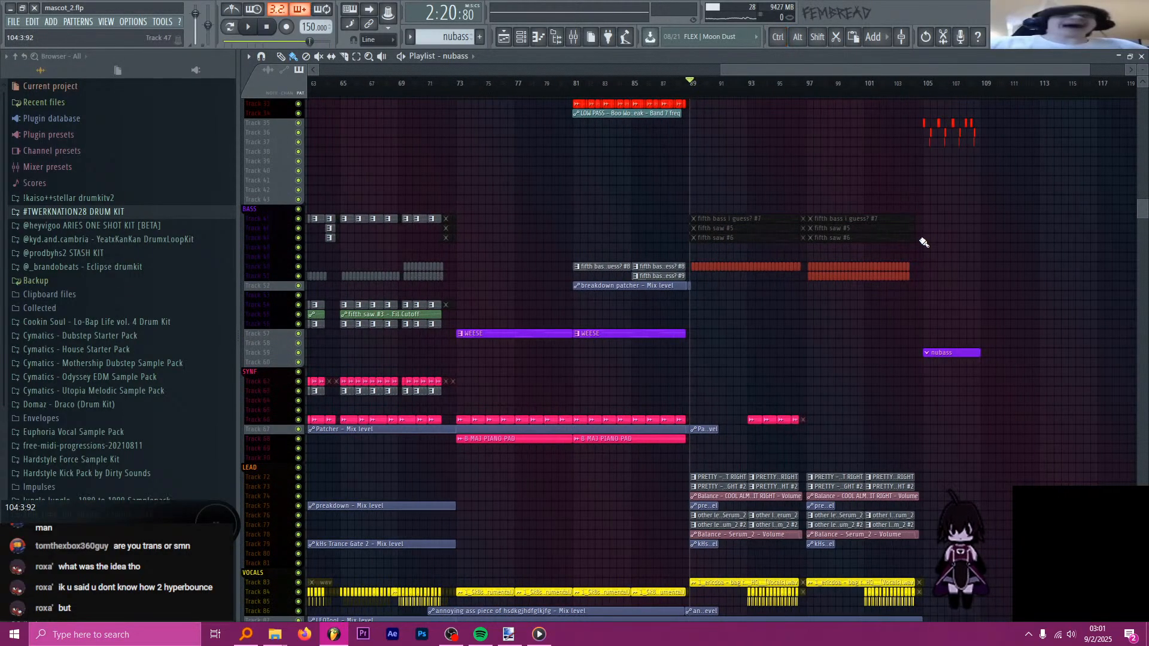
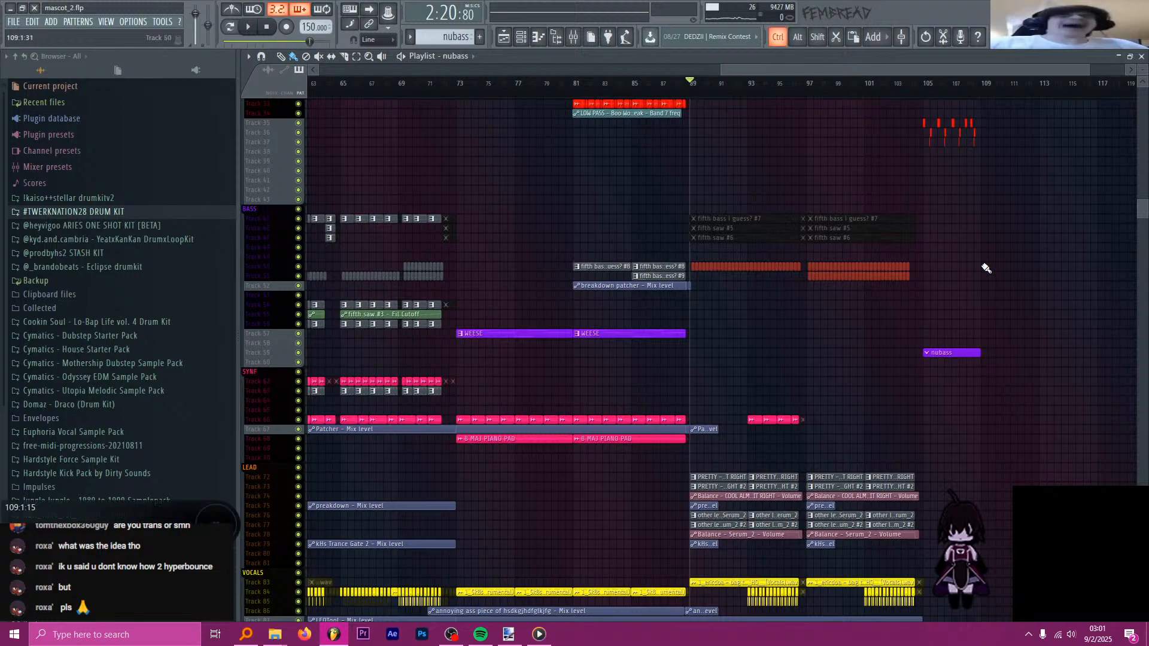
- Mute the snare clips on Track 36 and the short clips on Track 37 between bars 105 and 109
scroll(875, 313, up, 5)
scroll(837, 332, up, 4)
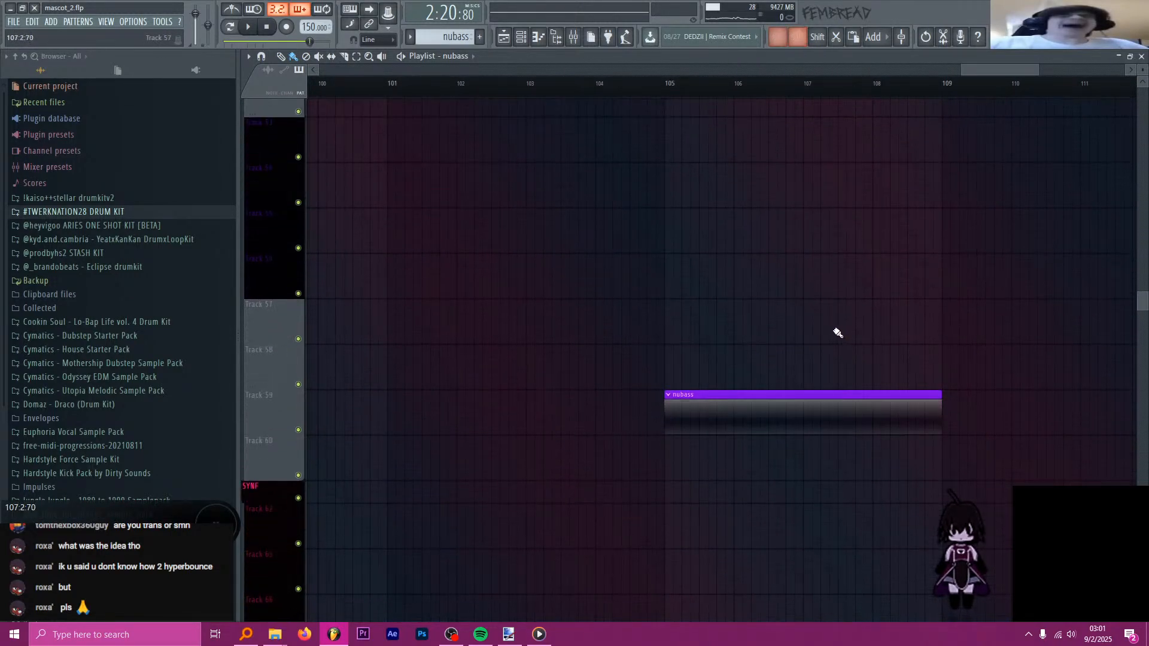
scroll(838, 330, down, 4)
scroll(832, 312, up, 9)
scroll(870, 320, up, 3)
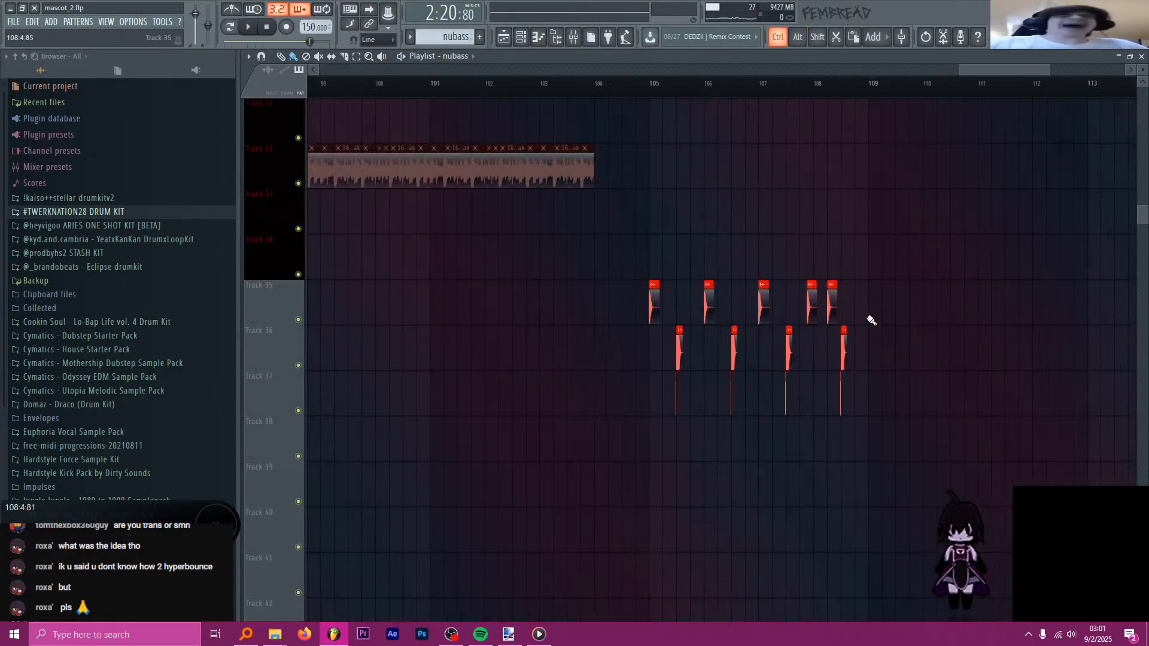
scroll(872, 321, up, 3)
scroll(736, 246, down, 4)
scroll(598, 300, up, 6)
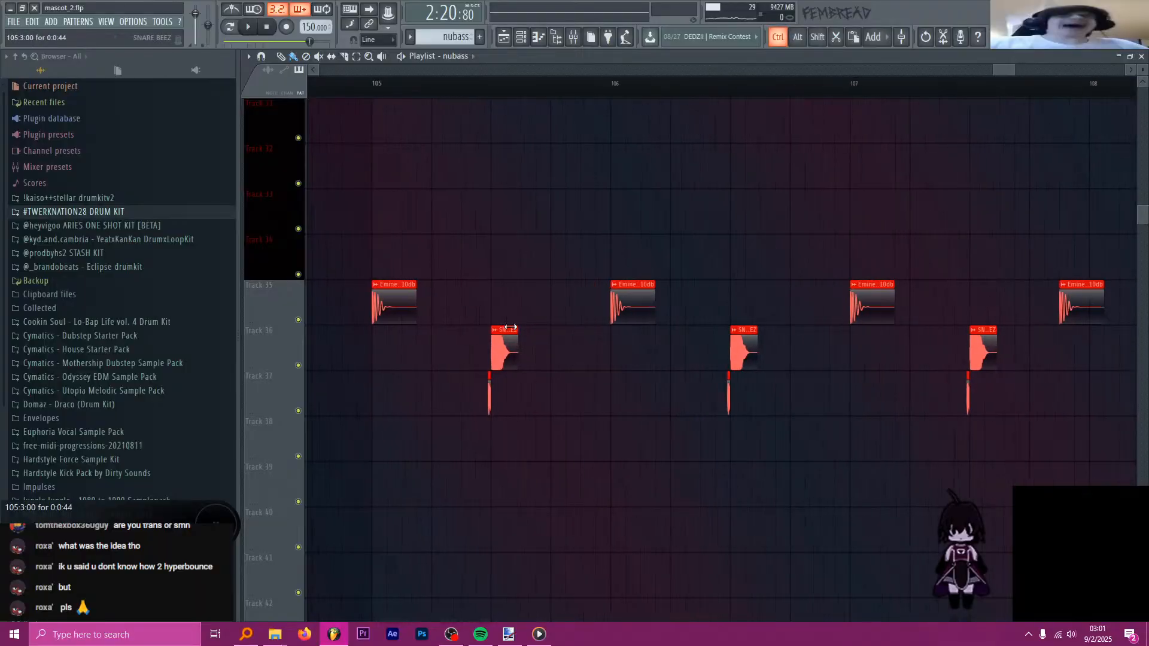
scroll(509, 328, up, 2)
scroll(538, 359, down, 5)
scroll(467, 370, up, 4)
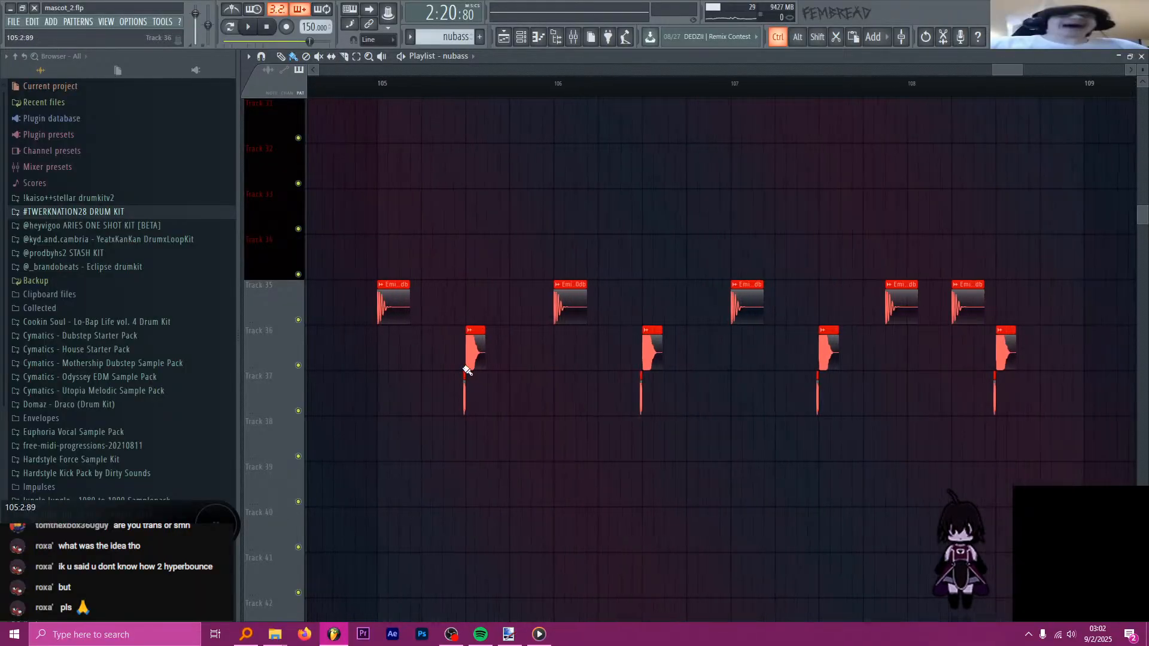
scroll(467, 370, down, 2)
key(t)
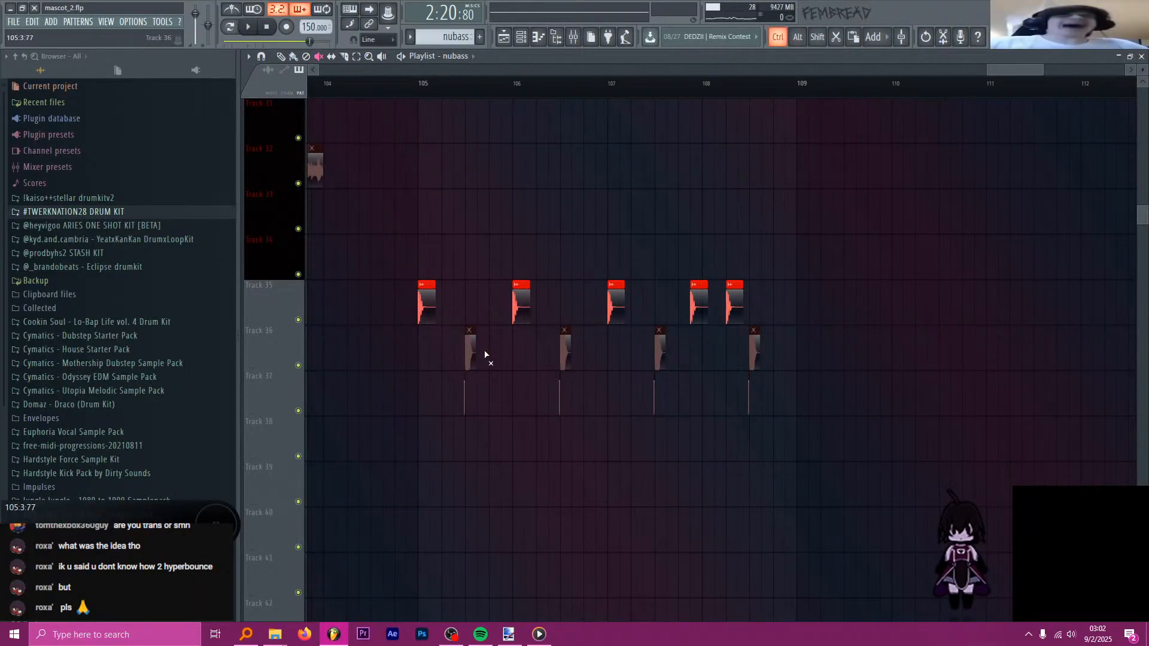
- Play from bar 89 and unmute the long fifth bass and fifth saw clips on the top three bass tracks in both eight-bar halves
scroll(484, 354, down, 5)
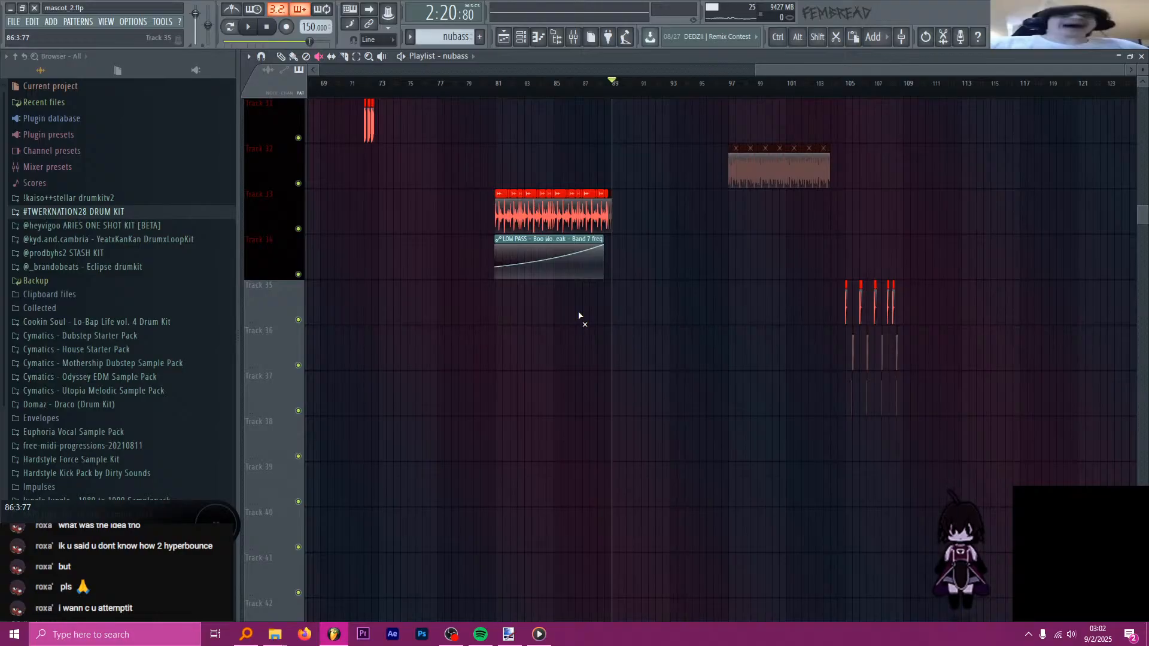
scroll(681, 292, down, 6)
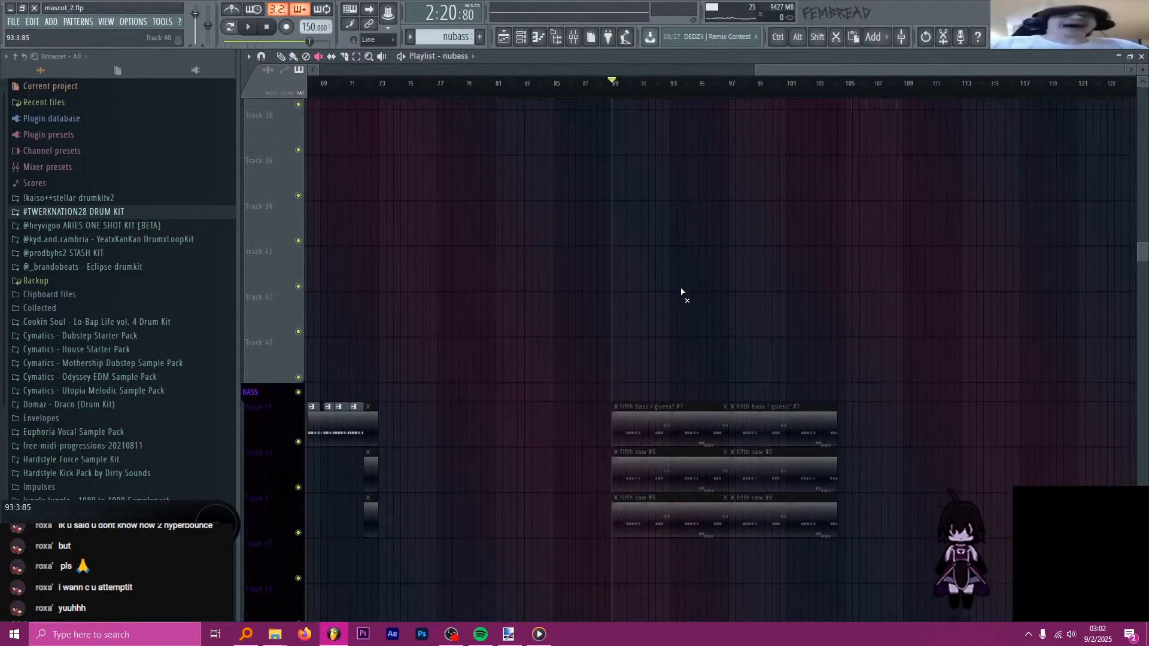
scroll(697, 295, up, 3)
scroll(608, 318, down, 2)
scroll(749, 324, up, 3)
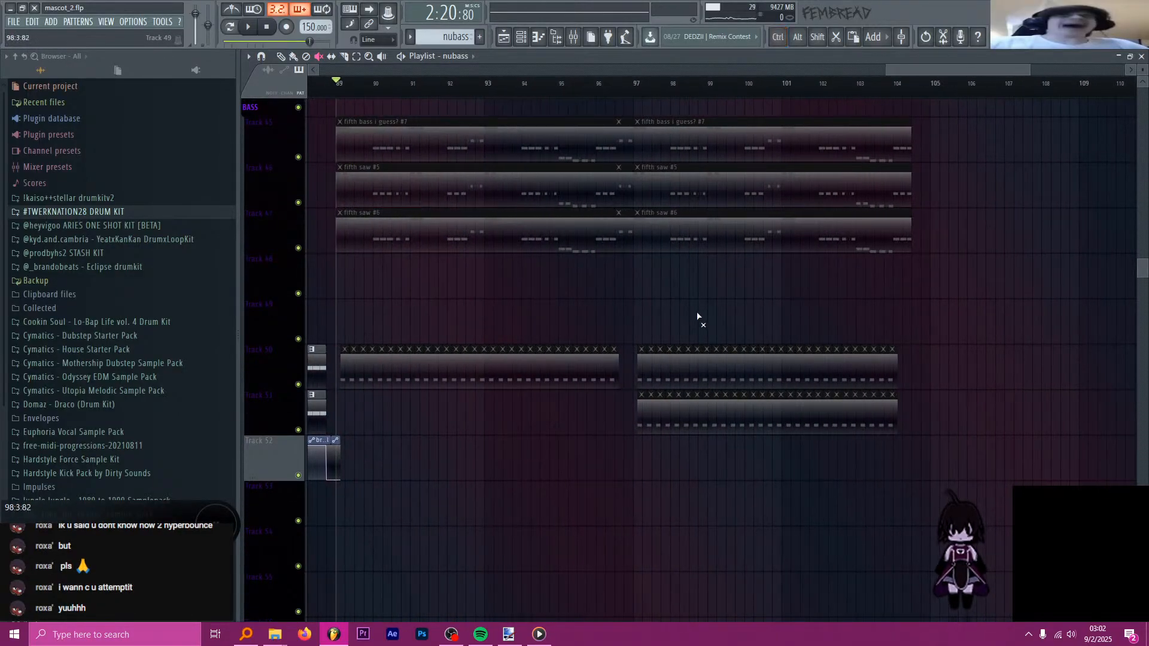
key(space)
scroll(544, 275, up, 1)
click(462, 232)
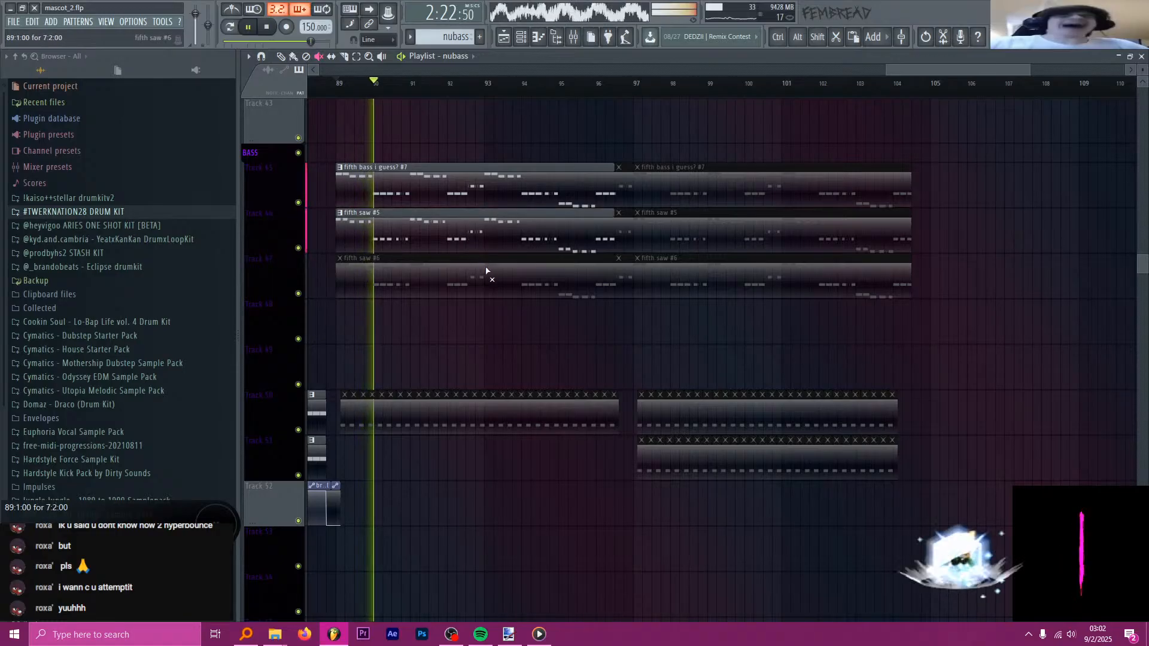
click(489, 279)
drag(660, 297, 661, 186)
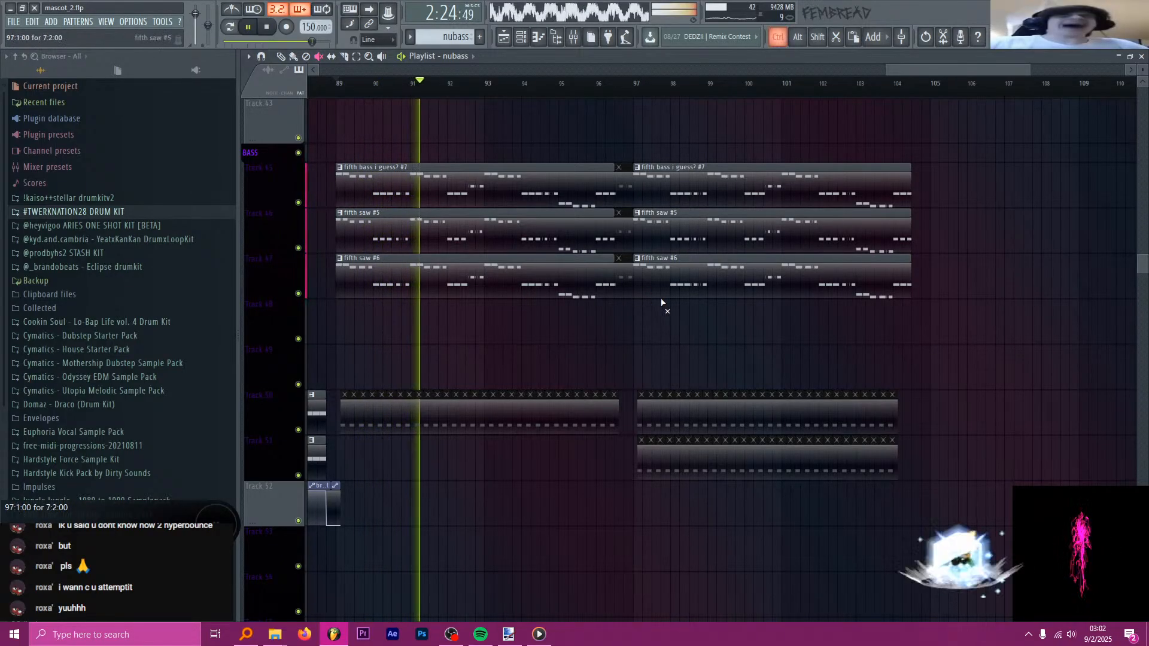
- Examine the muted hat and clap clips after bar 89 while the song plays, and stop playback
scroll(662, 305, up, 13)
scroll(664, 314, down, 5)
scroll(718, 320, up, 14)
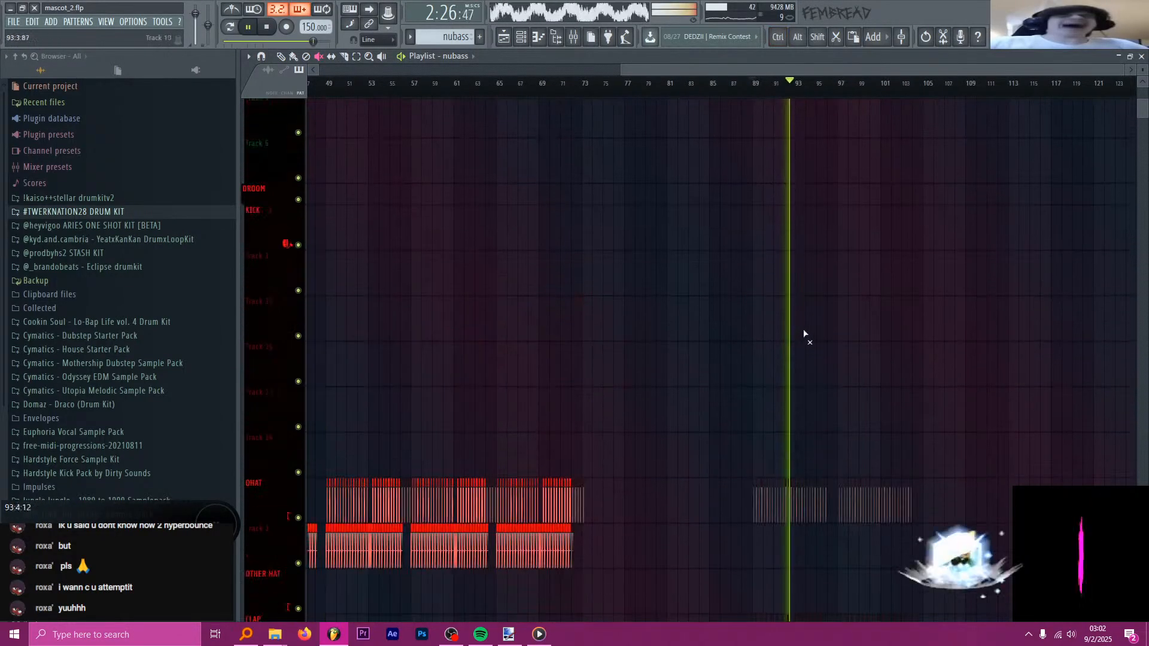
scroll(897, 377, up, 4)
scroll(838, 400, down, 8)
scroll(800, 307, up, 8)
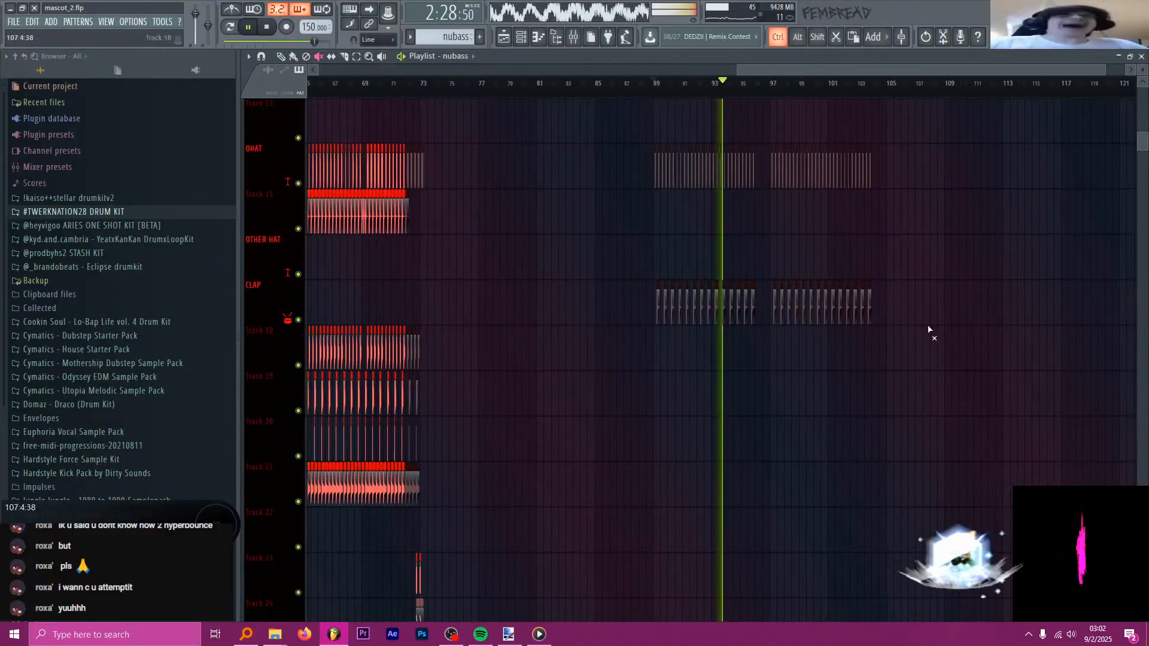
scroll(576, 248, down, 6)
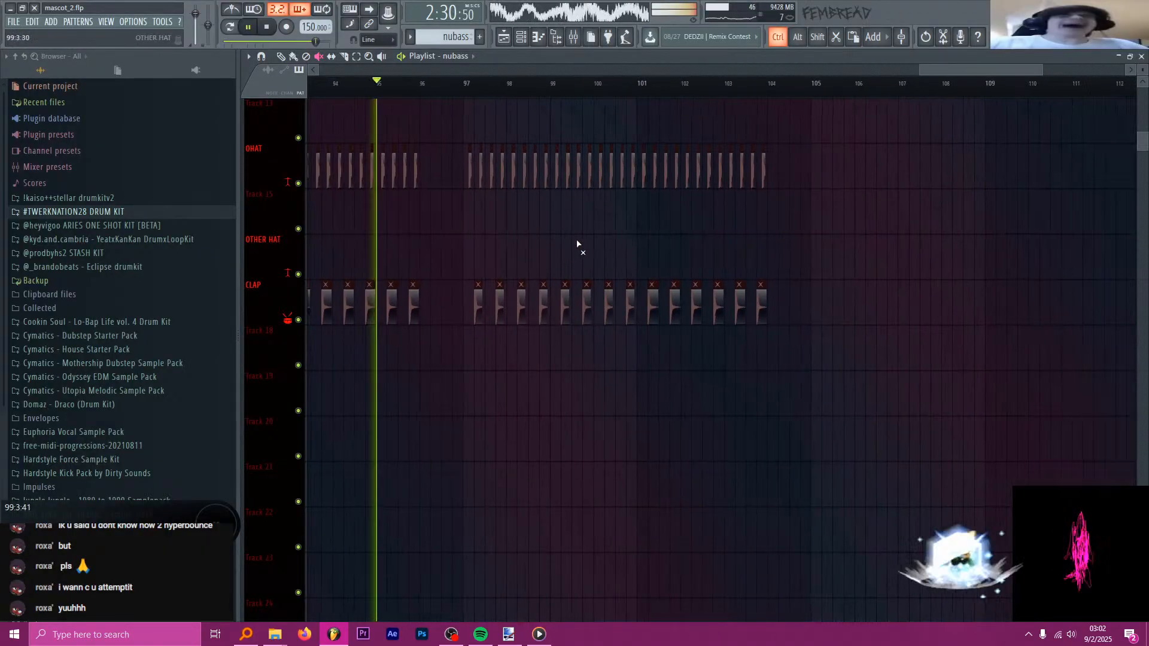
scroll(735, 267, up, 3)
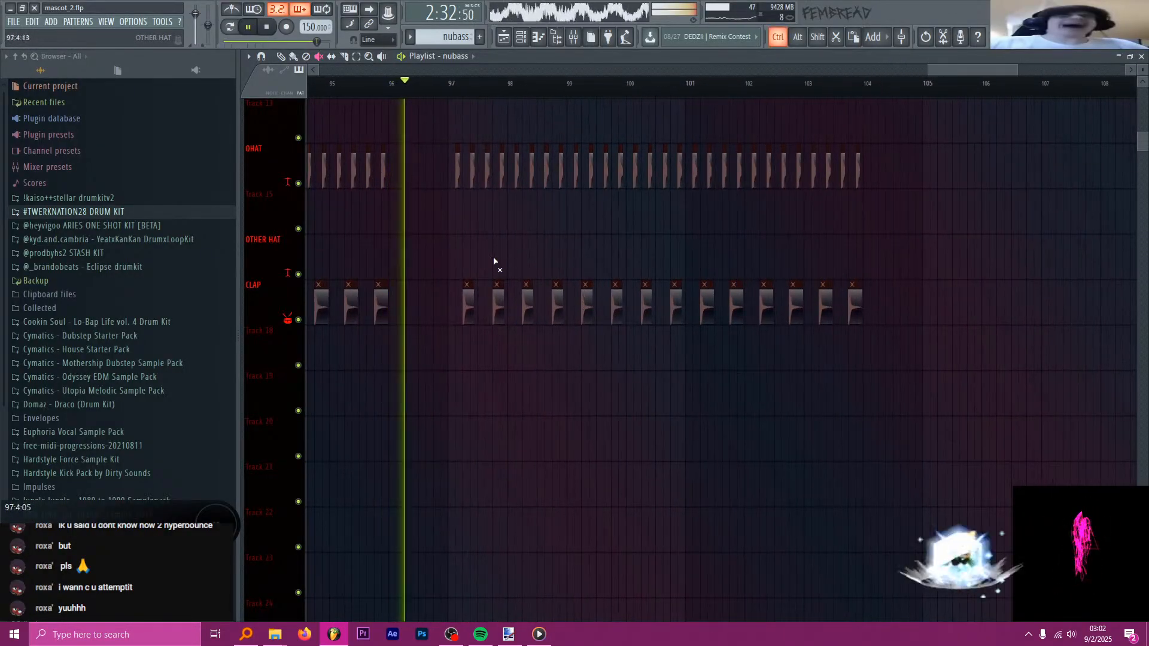
key(space)
- Slice the first fifth bass and fifth saw clips at bar 96 and mute the cut-off pieces before bar 97
scroll(487, 270, down, 8)
scroll(471, 282, down, 3)
scroll(391, 203, up, 3)
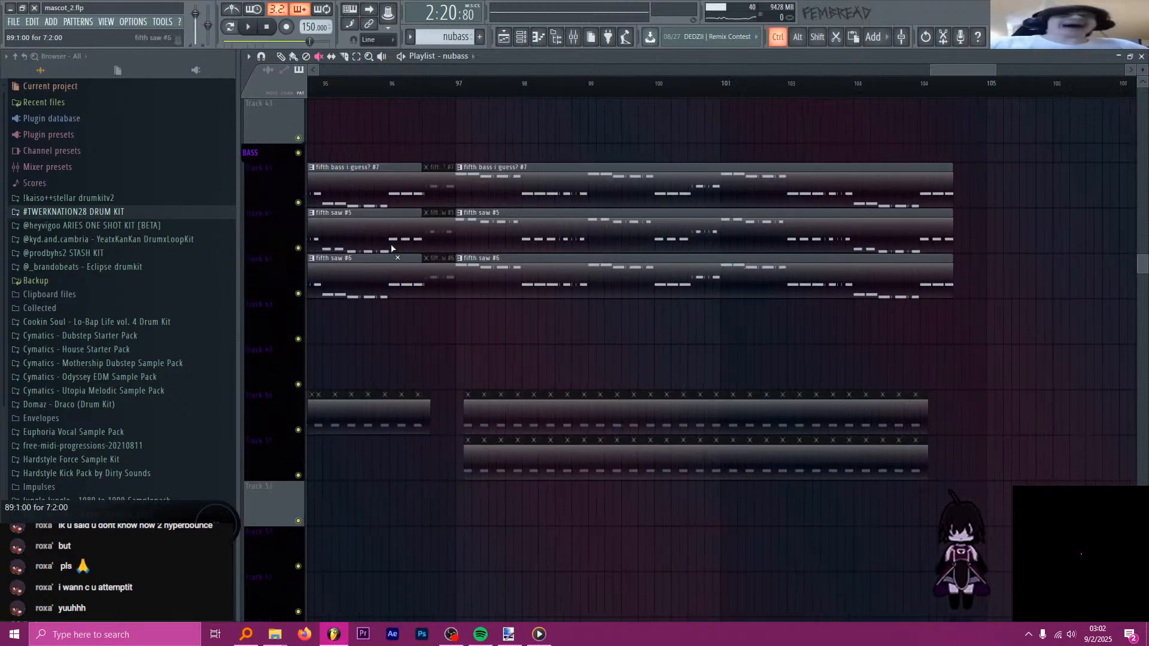
key(c)
drag(390, 142, 395, 201)
drag(419, 290, 420, 186)
scroll(478, 271, down, 3)
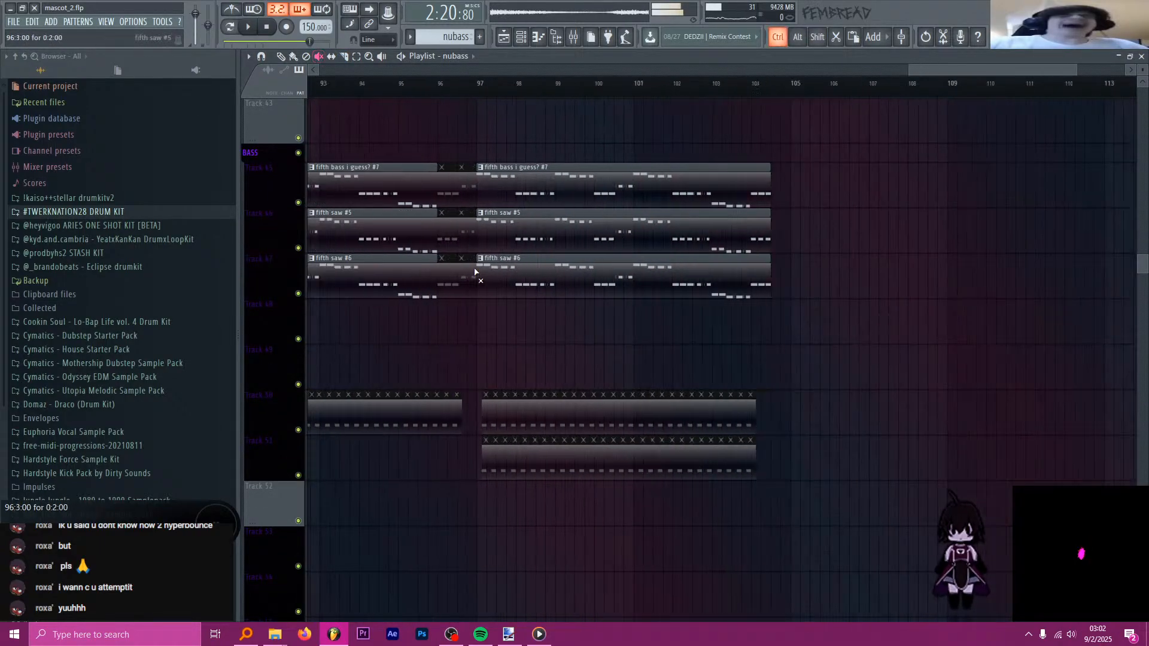
- Unmute all the open hat clips on the OHAT track from bar 97 to bar 104
scroll(516, 250, up, 12)
scroll(493, 346, up, 5)
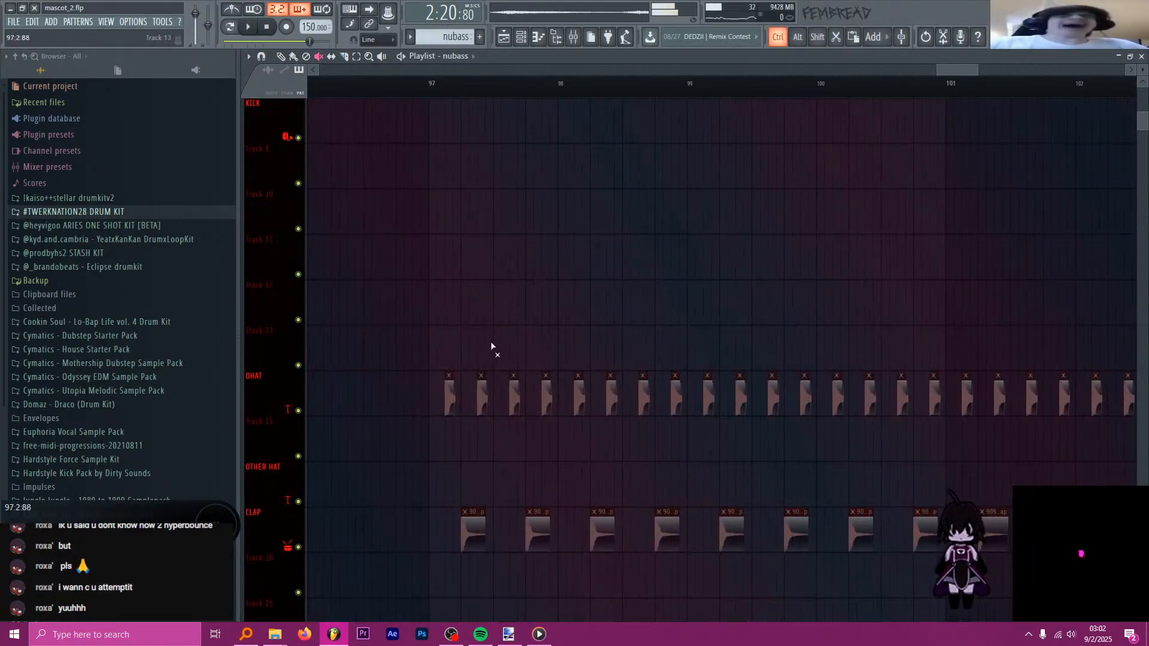
scroll(456, 402, down, 2)
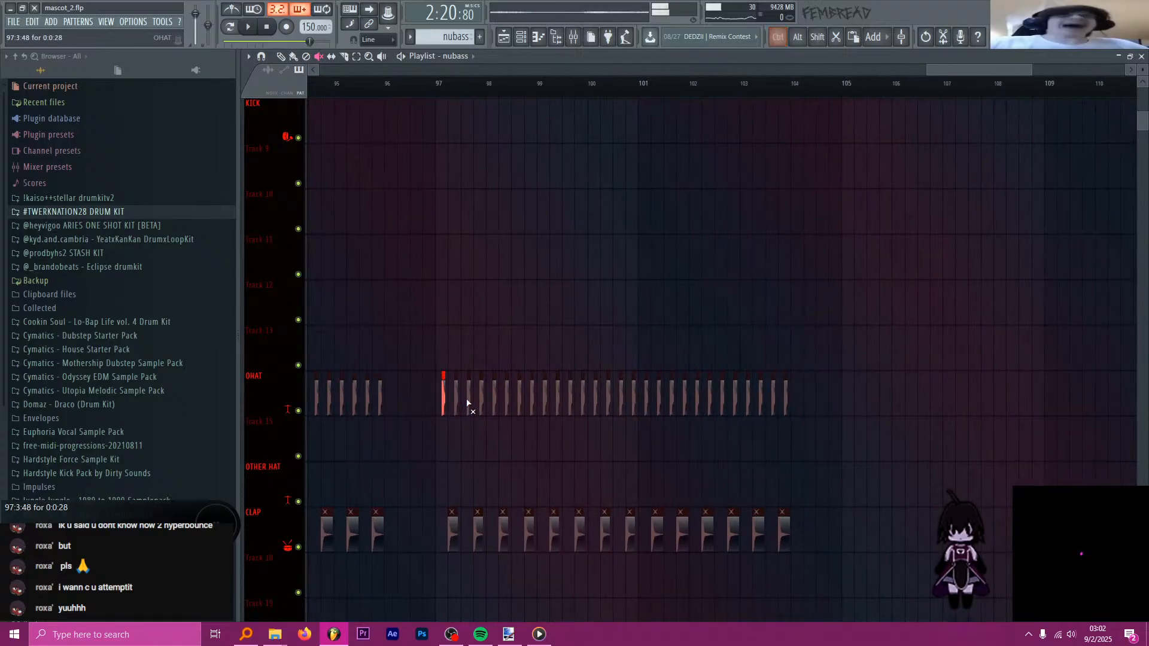
drag(589, 409, 788, 410)
scroll(735, 411, down, 3)
scroll(721, 426, down, 3)
scroll(656, 434, up, 6)
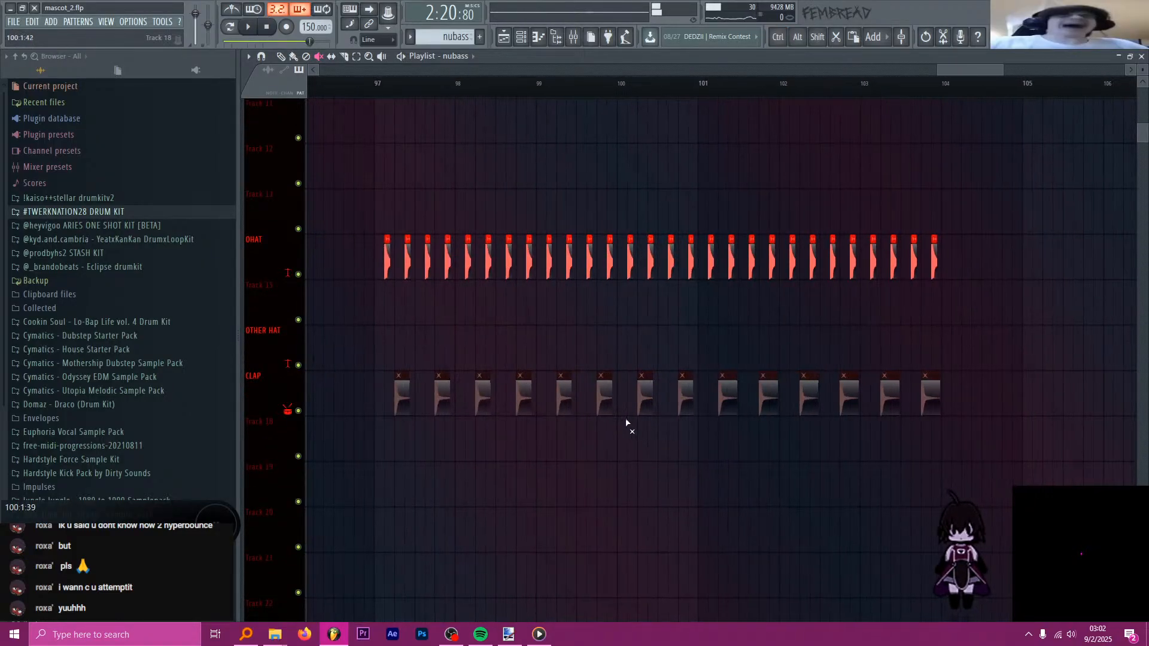
- Replace the muted claps from bar 97 with 909 Clap clips on the third beat of every bar through bar 104
key(p)
scroll(551, 412, down, 1)
scroll(507, 397, down, 2)
scroll(454, 403, up, 3)
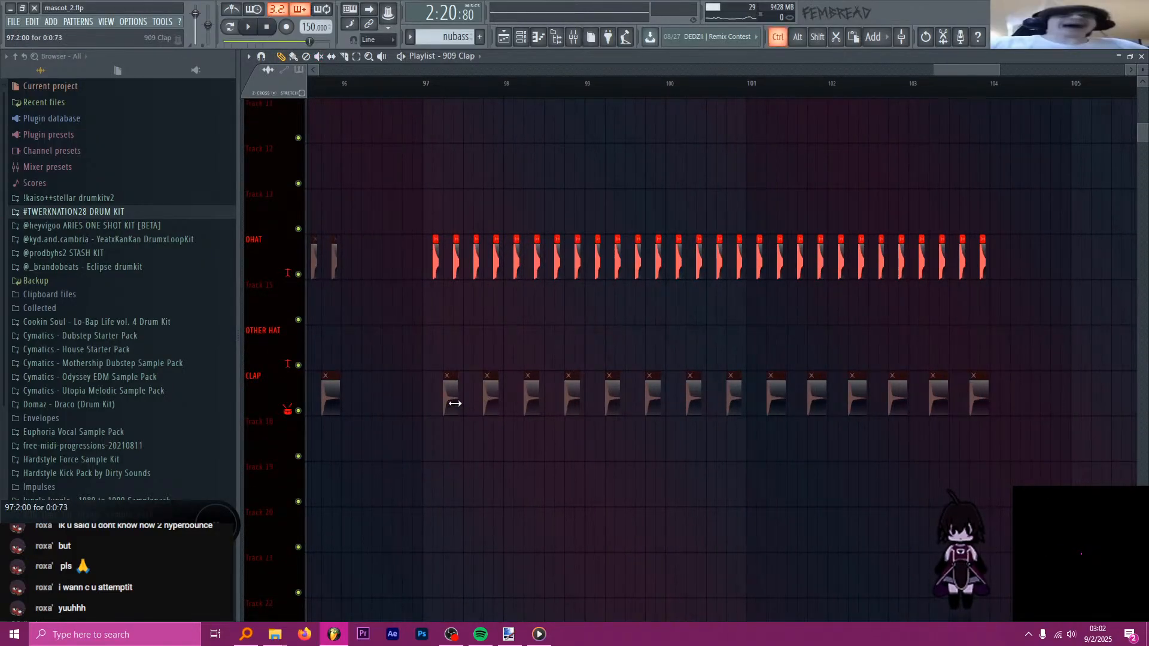
drag(498, 406, 981, 404)
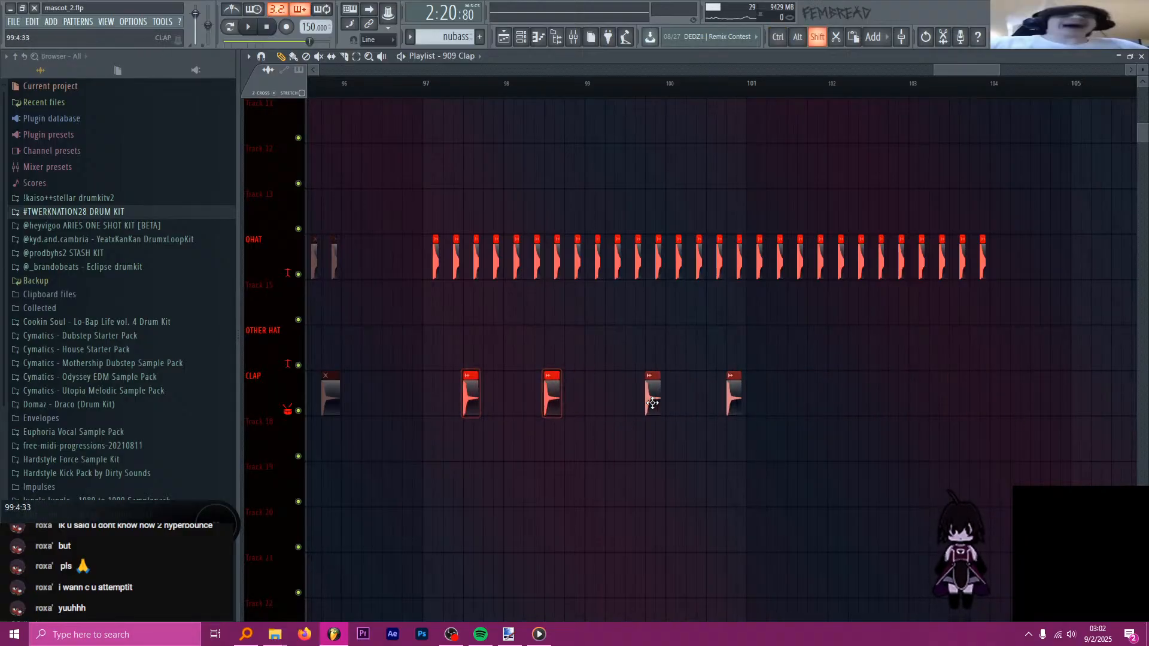
drag(653, 403, 632, 401)
drag(382, 393, 739, 397)
drag(471, 392, 794, 397)
- Play the song from bar 97 and review the drum tracks with the new clap pattern
key(space)
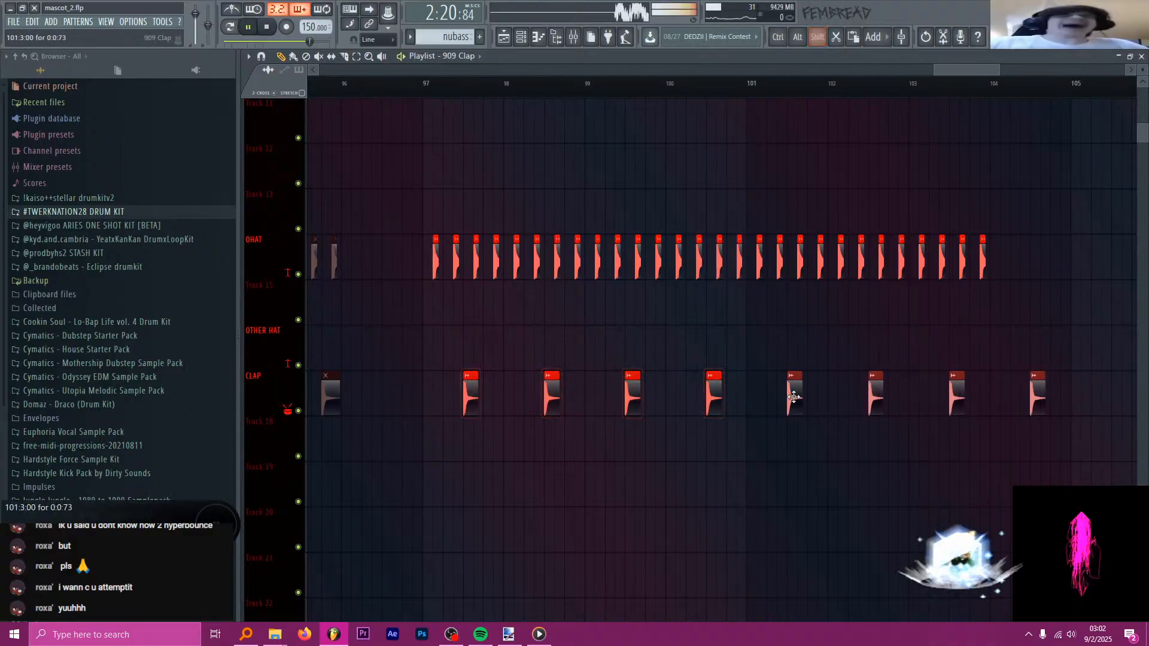
scroll(541, 197, down, 2)
click(486, 84)
scroll(527, 185, down, 2)
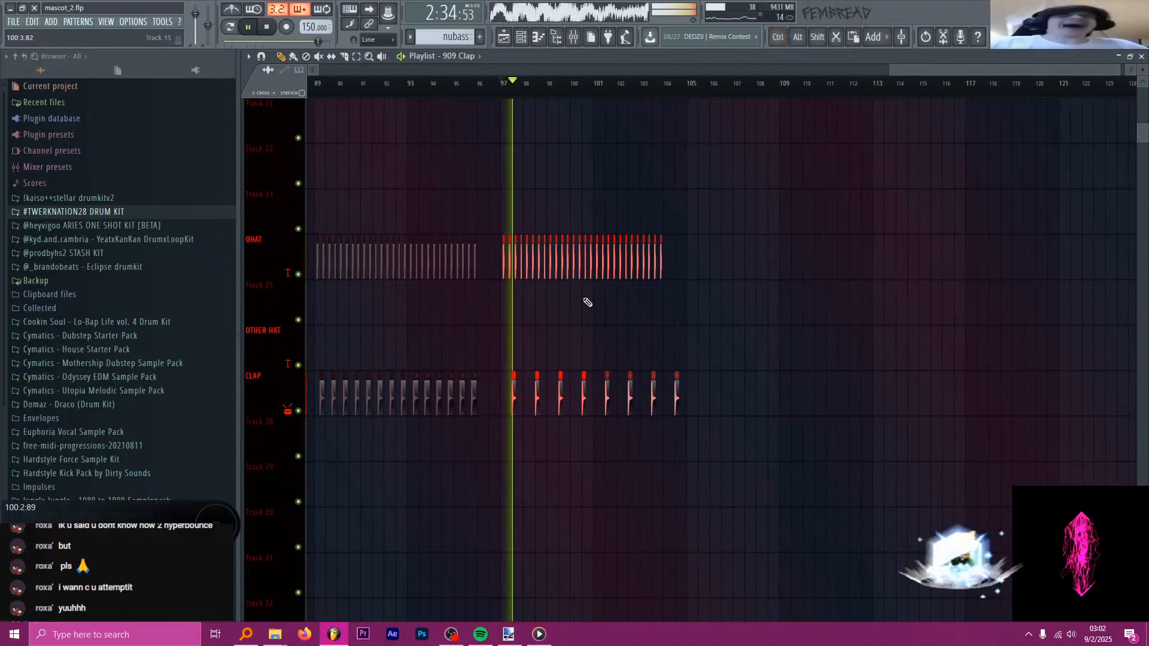
scroll(588, 302, down, 6)
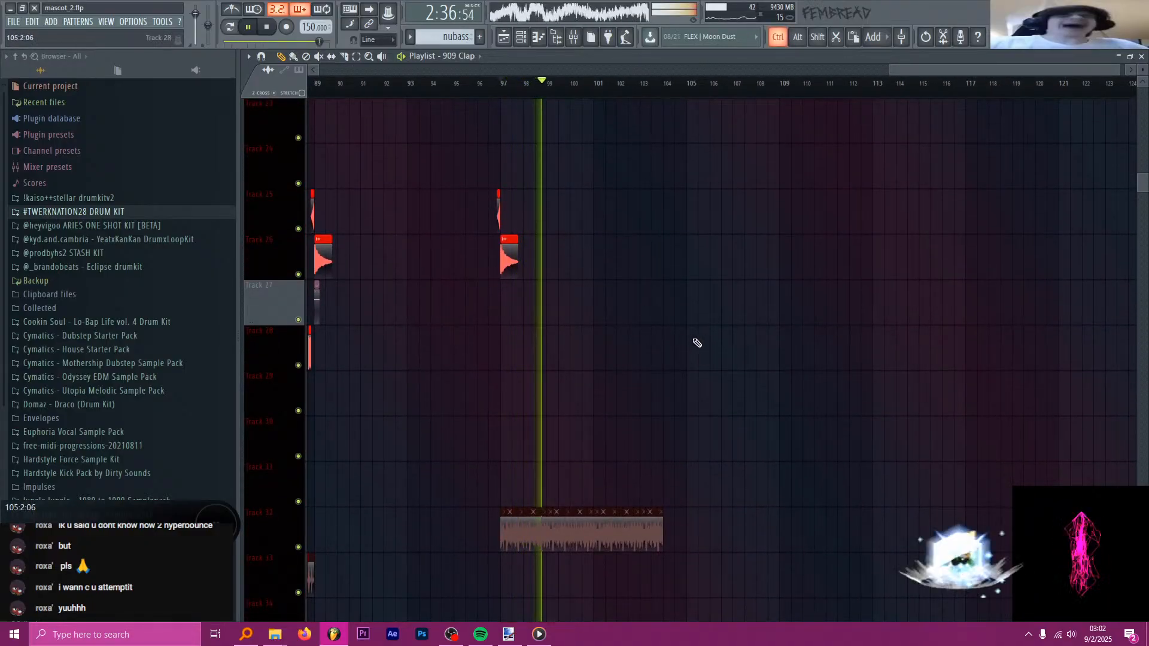
- Delete the last 909 Clap on the CLAP track in bar 104
scroll(636, 337, up, 2)
scroll(638, 359, up, 3)
scroll(652, 387, up, 4)
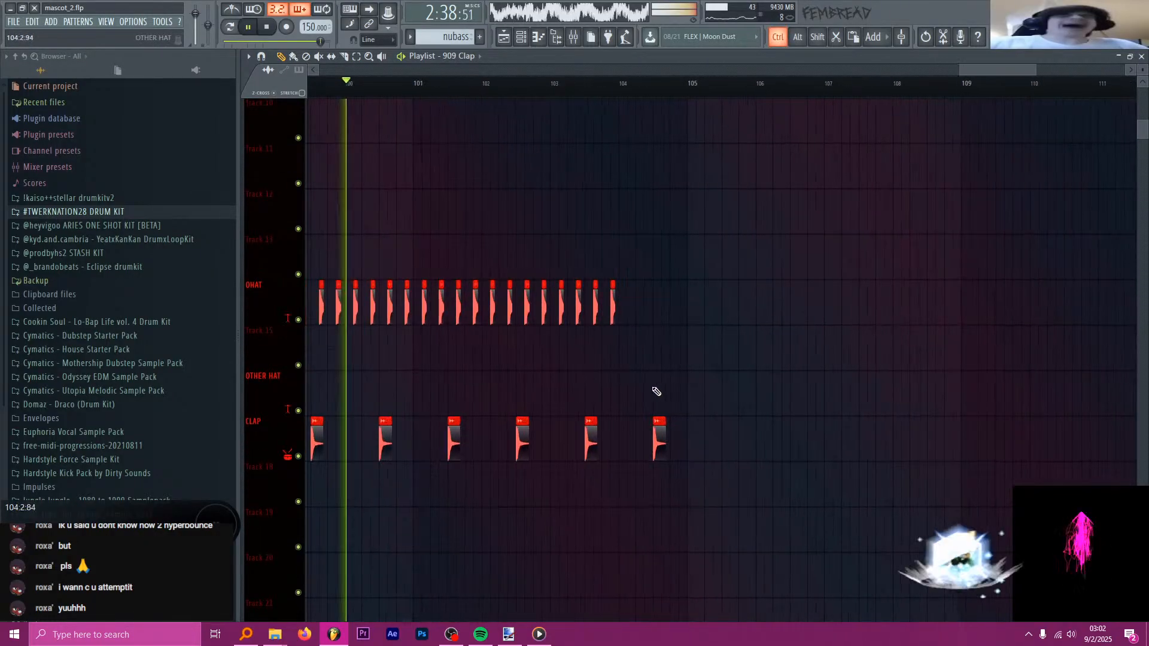
right_click(672, 439)
- Slice the fifth bass clip and both fifth saw clips on the BASS tracks at bar 104
scroll(736, 416, down, 5)
scroll(679, 443, down, 6)
scroll(670, 453, down, 8)
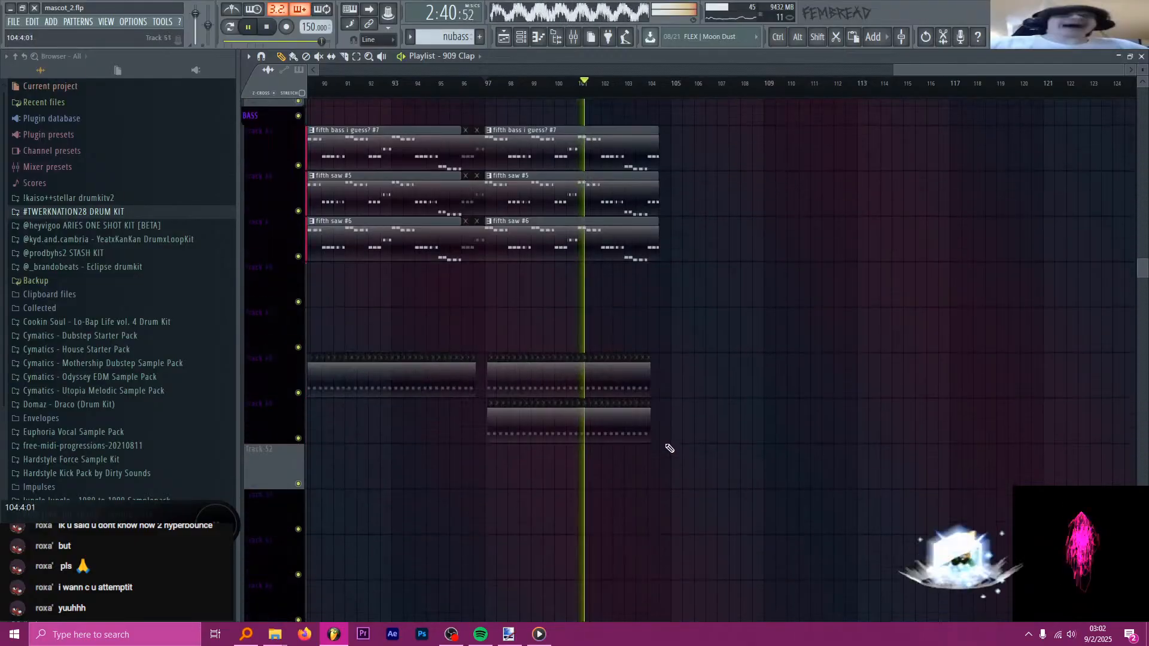
ctrl+scroll(736, 384, up, 4)
ctrl+scroll(616, 378, down, 3)
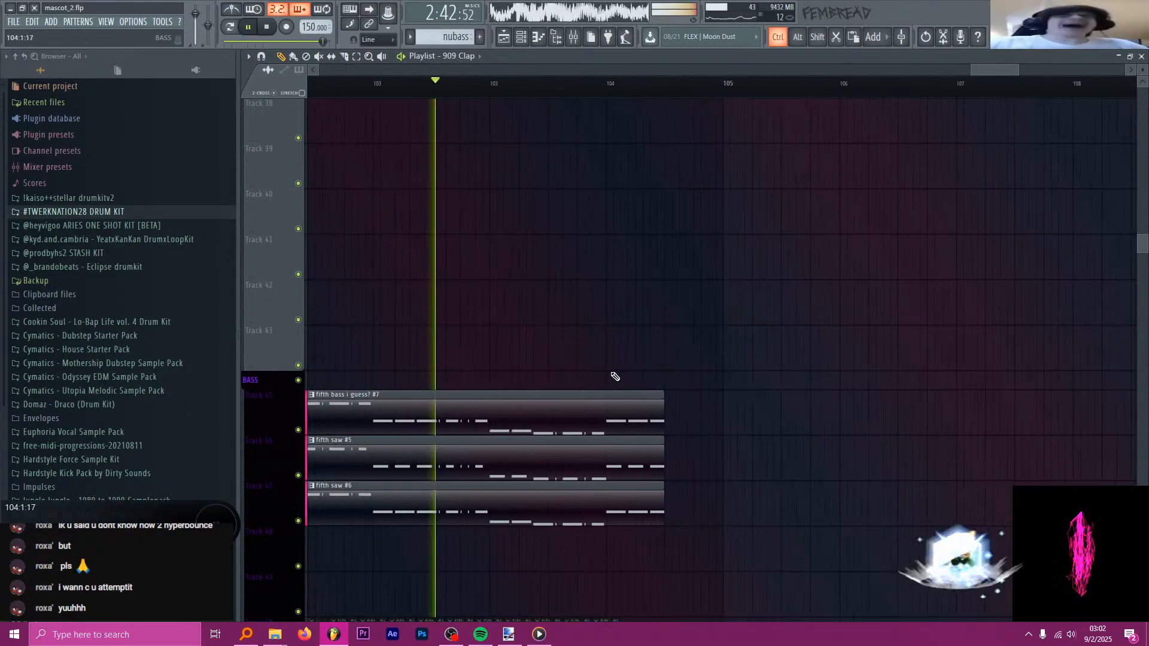
ctrl+scroll(647, 376, up, 2)
key(c)
drag(591, 369, 595, 522)
- Cut off the PRETTY and other lead stuff clips at bar 104 and remove the pieces past it
scroll(617, 416, up, 15)
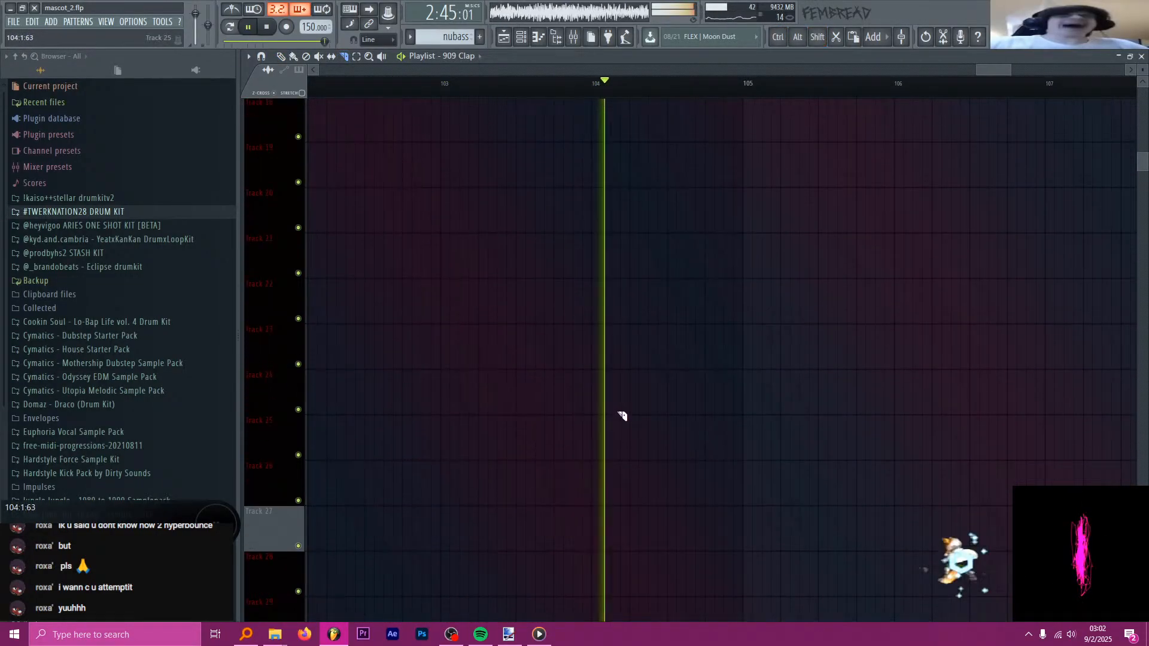
key(space)
click(579, 84)
scroll(616, 338, down, 20)
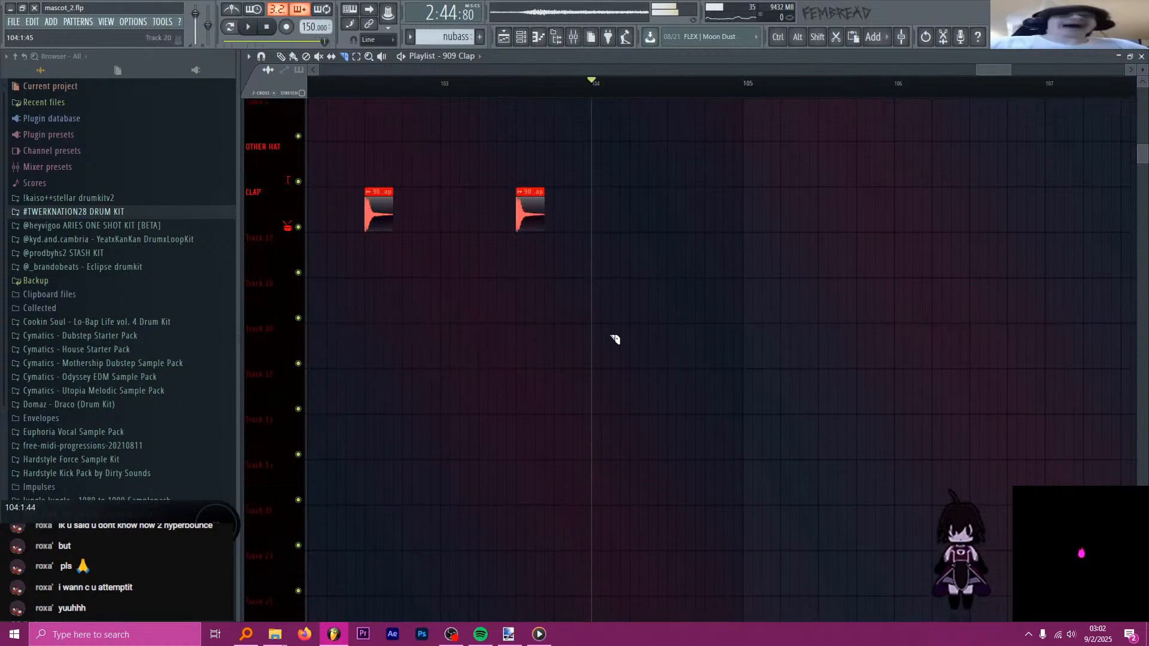
scroll(623, 269, up, 4)
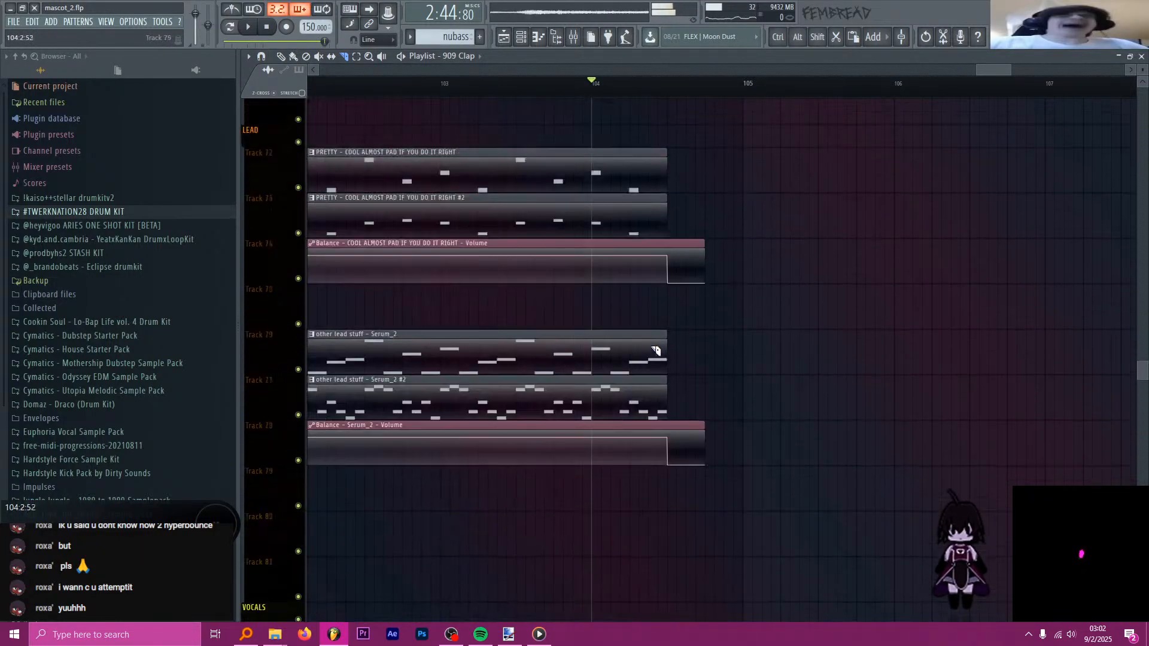
ctrl+scroll(581, 172, up, 2)
shift+drag(572, 229, 573, 235)
shift+drag(576, 360, 576, 410)
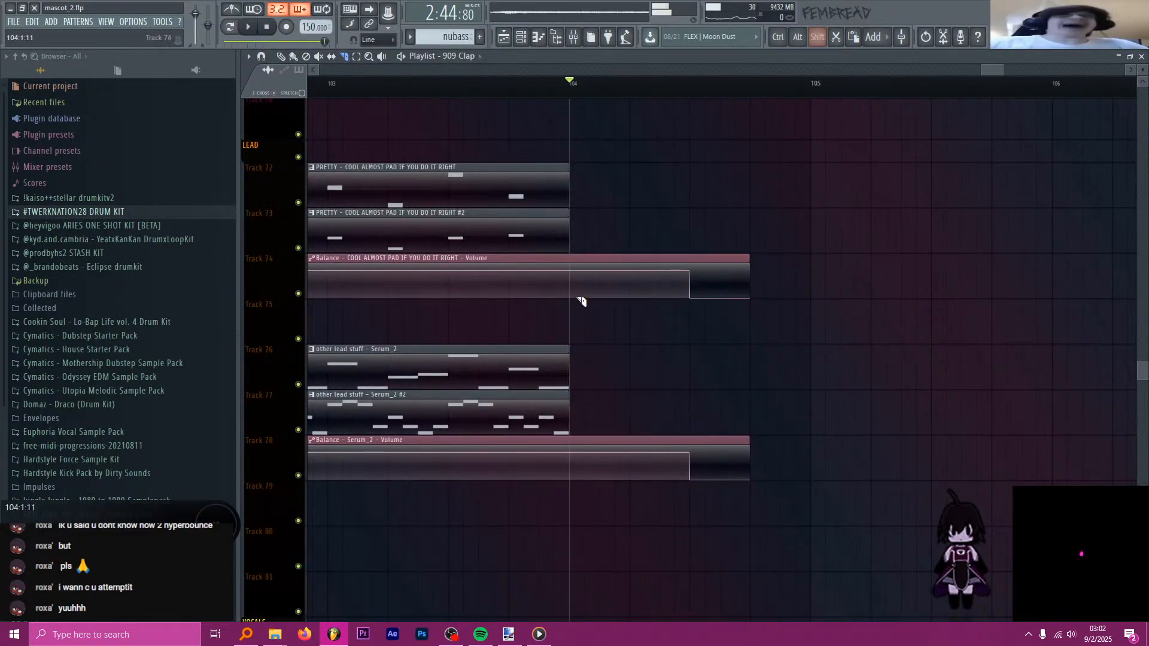
- Slice both Balance volume automation clips at bar 104 and slip their contents so the volume drops at that bar
shift+click(578, 296)
shift+click(575, 471)
key(s)
drag(664, 472, 563, 459)
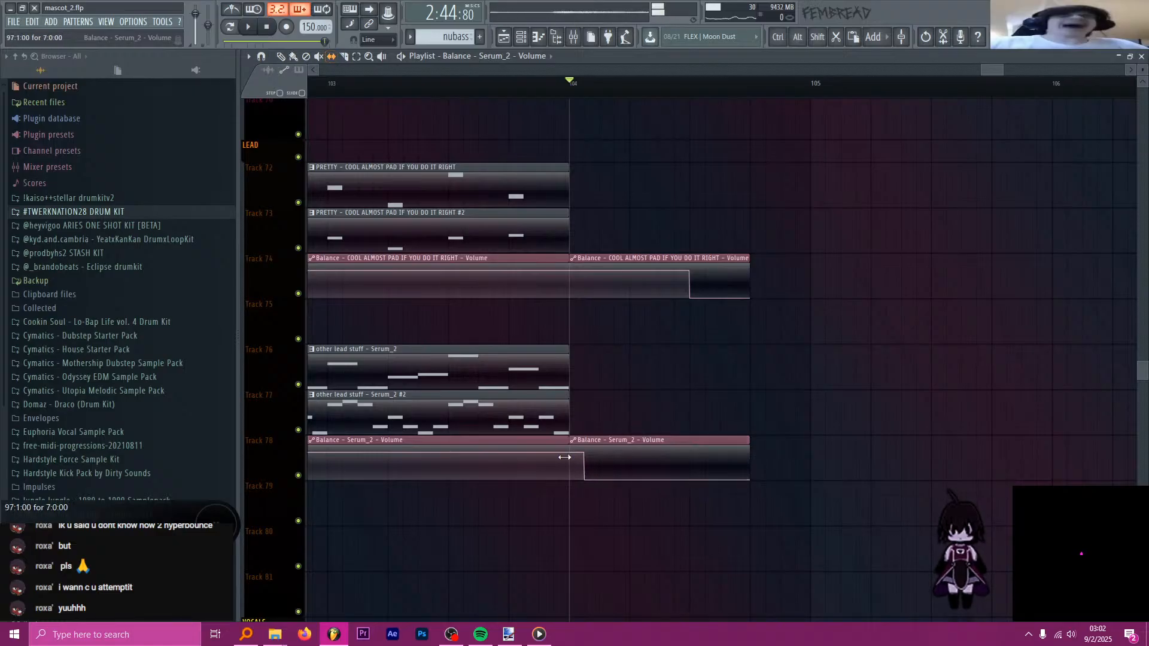
drag(631, 477, 613, 471)
drag(664, 290, 544, 287)
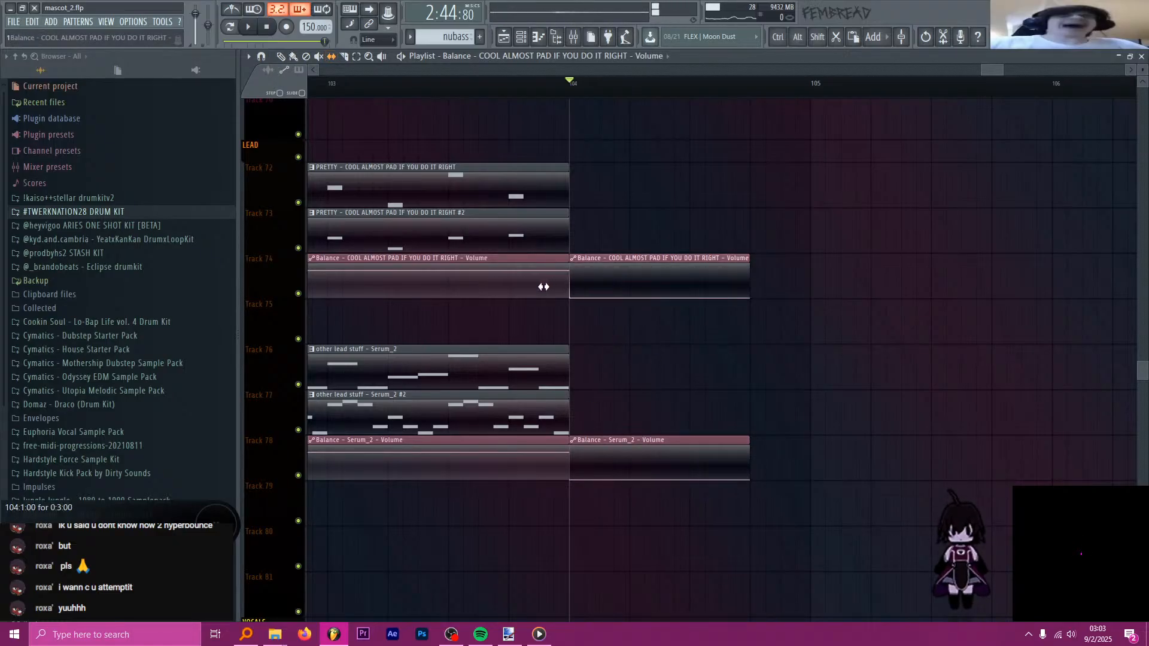
- Play the ending at bar 104 and look over the drum, bass and synth tracks around bar 105
key(space)
scroll(561, 285, down, 5)
key(space)
scroll(626, 281, up, 6)
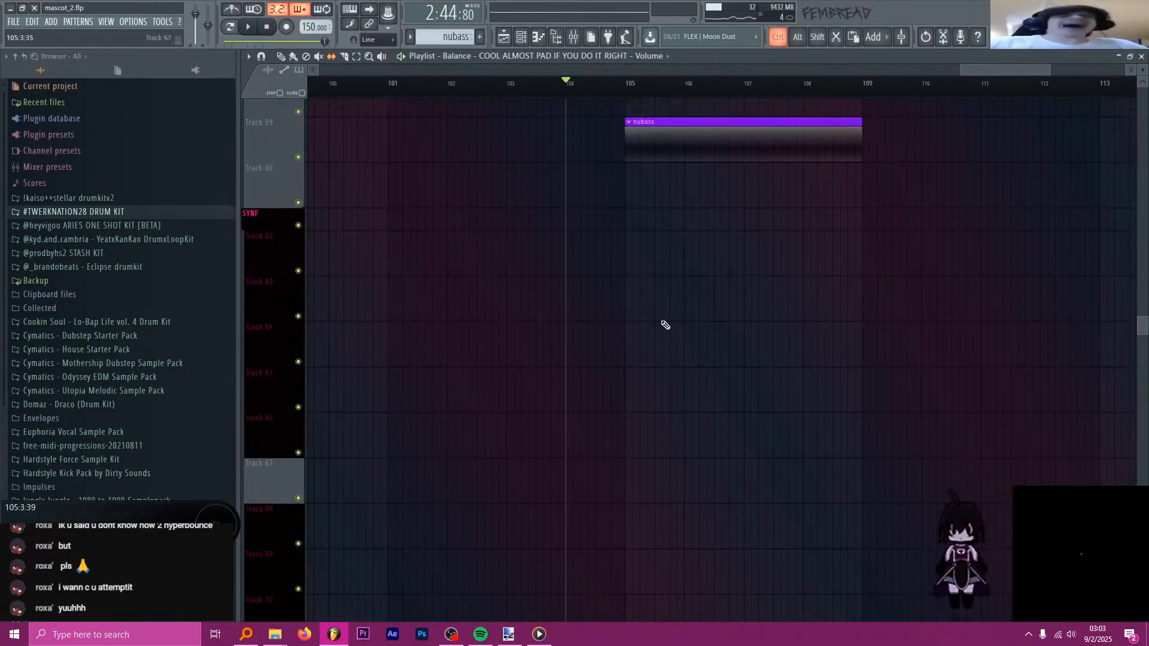
scroll(663, 324, up, 3)
scroll(633, 188, up, 10)
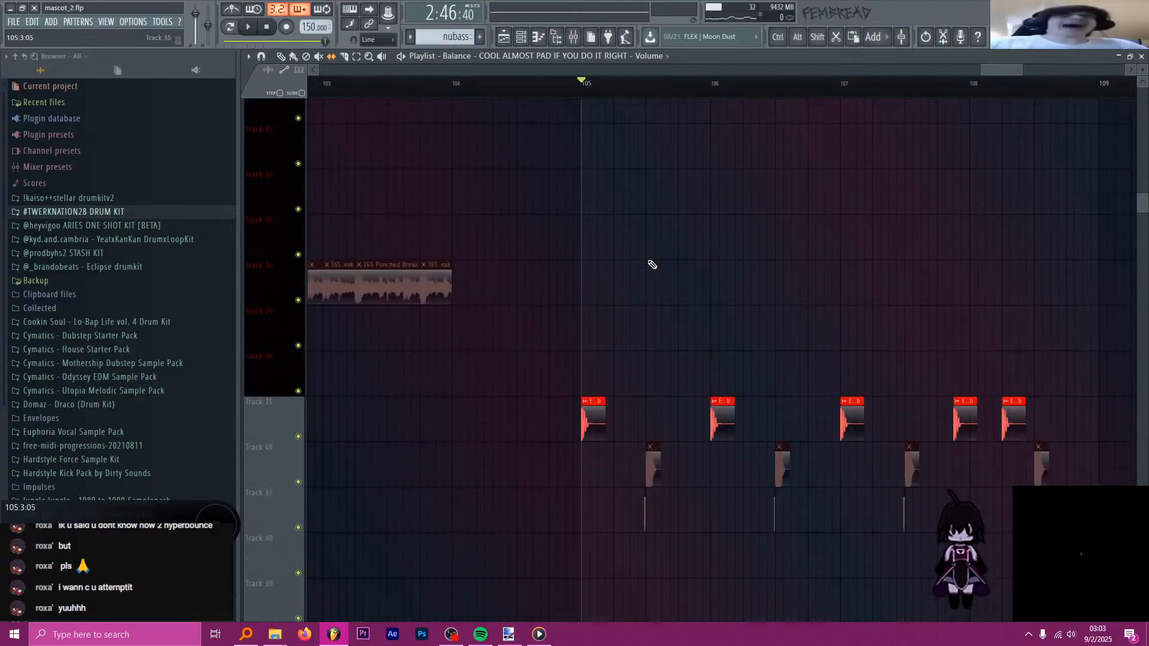
scroll(649, 264, down, 4)
scroll(733, 299, down, 10)
scroll(724, 281, down, 5)
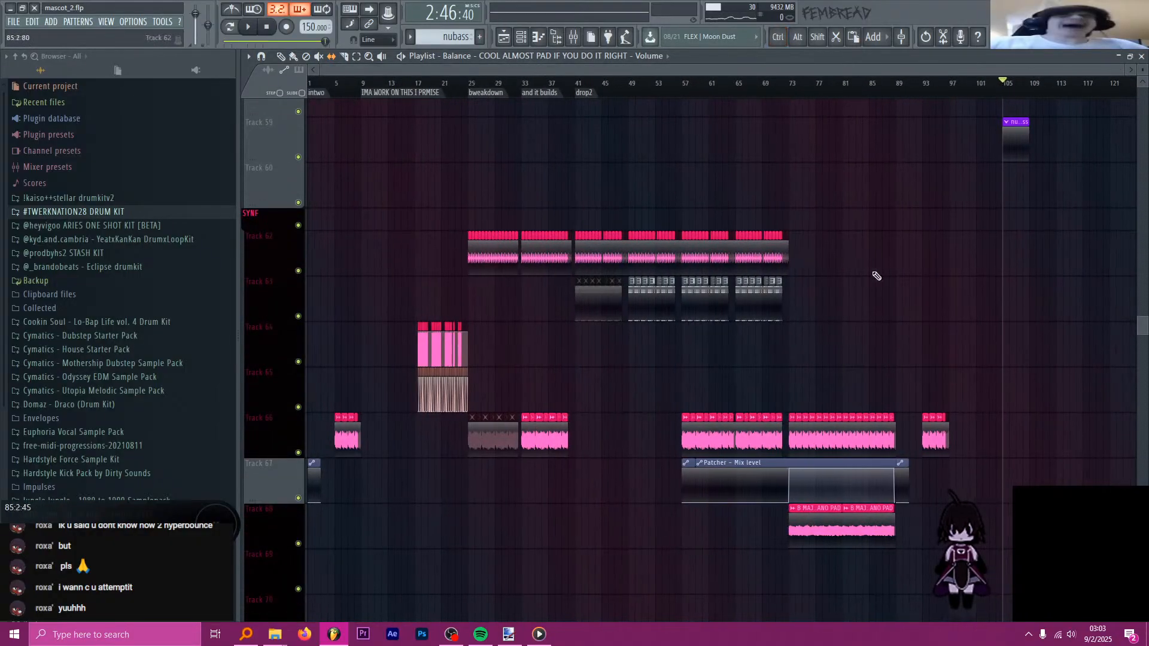
scroll(897, 284, up, 2)
scroll(1017, 354, up, 1)
scroll(1100, 389, up, 5)
scroll(934, 347, down, 4)
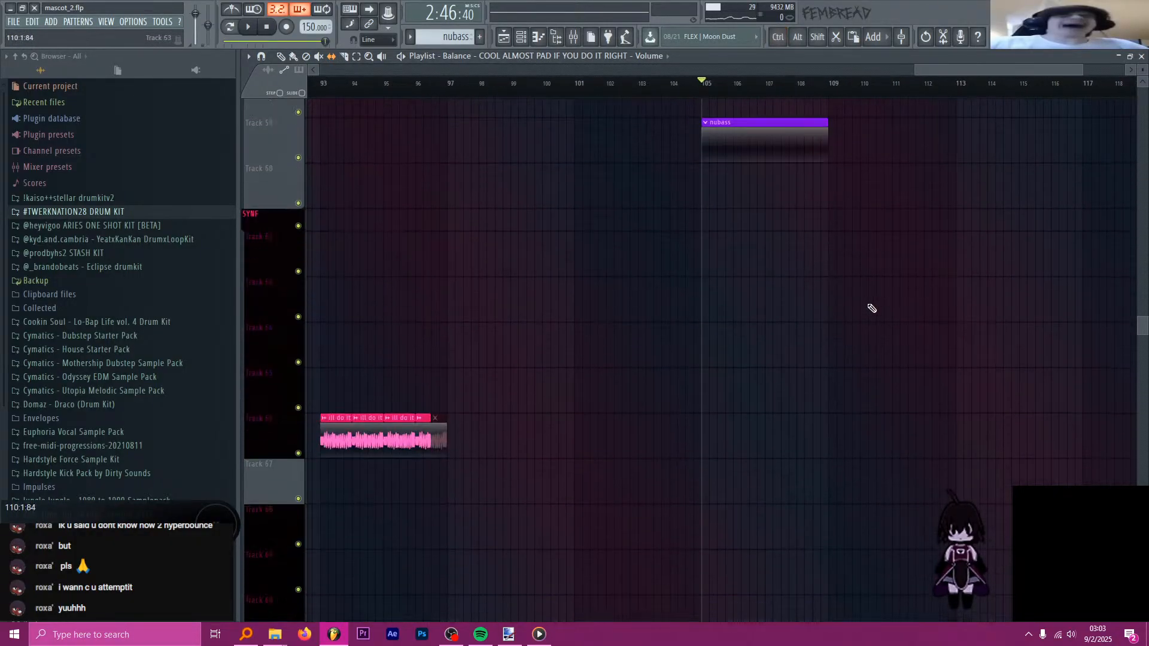
- Show the SAUS channel group in the channel rack and look through the sample folders
click(532, 47)
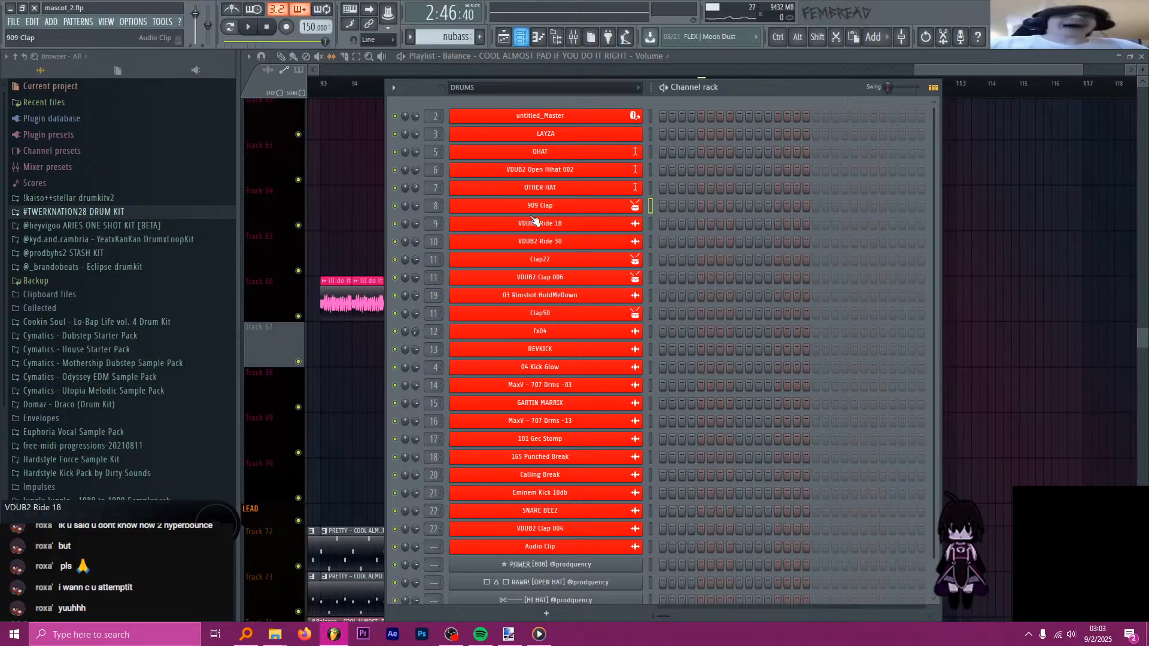
click(502, 90)
click(493, 174)
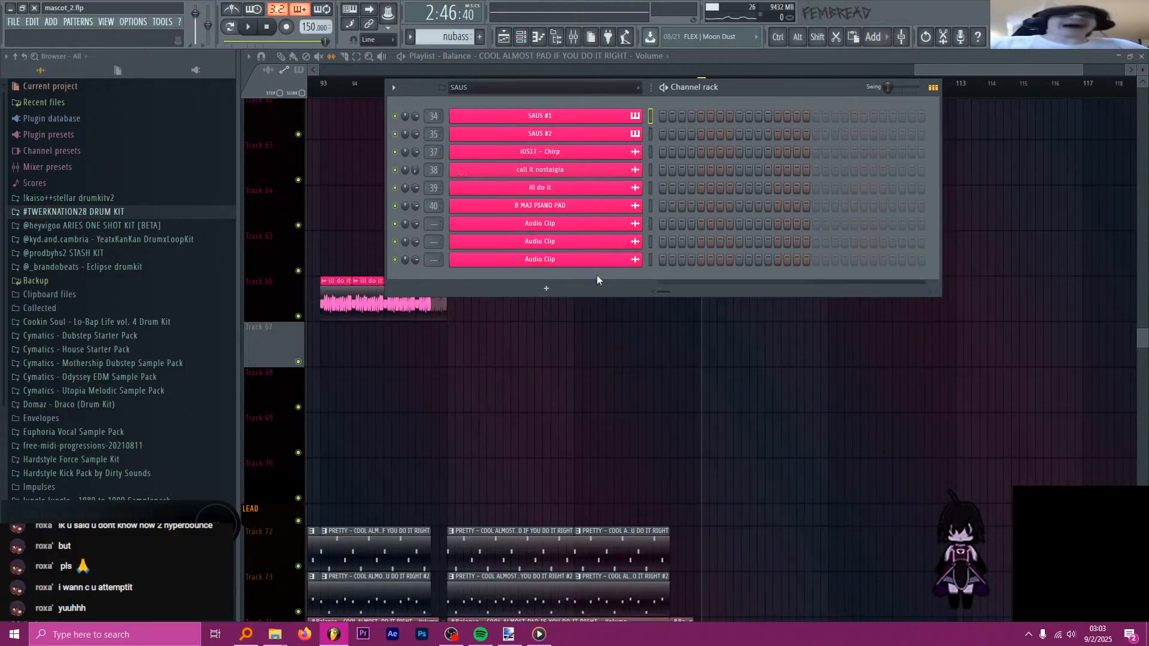
scroll(96, 419, down, 5)
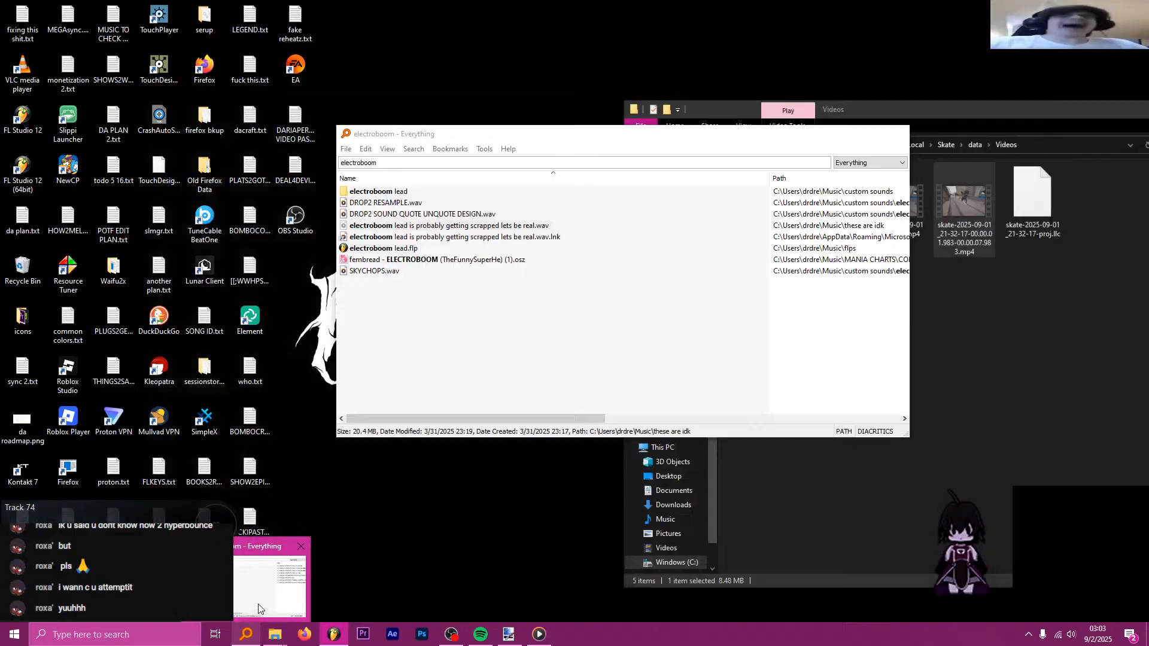
click(272, 578)
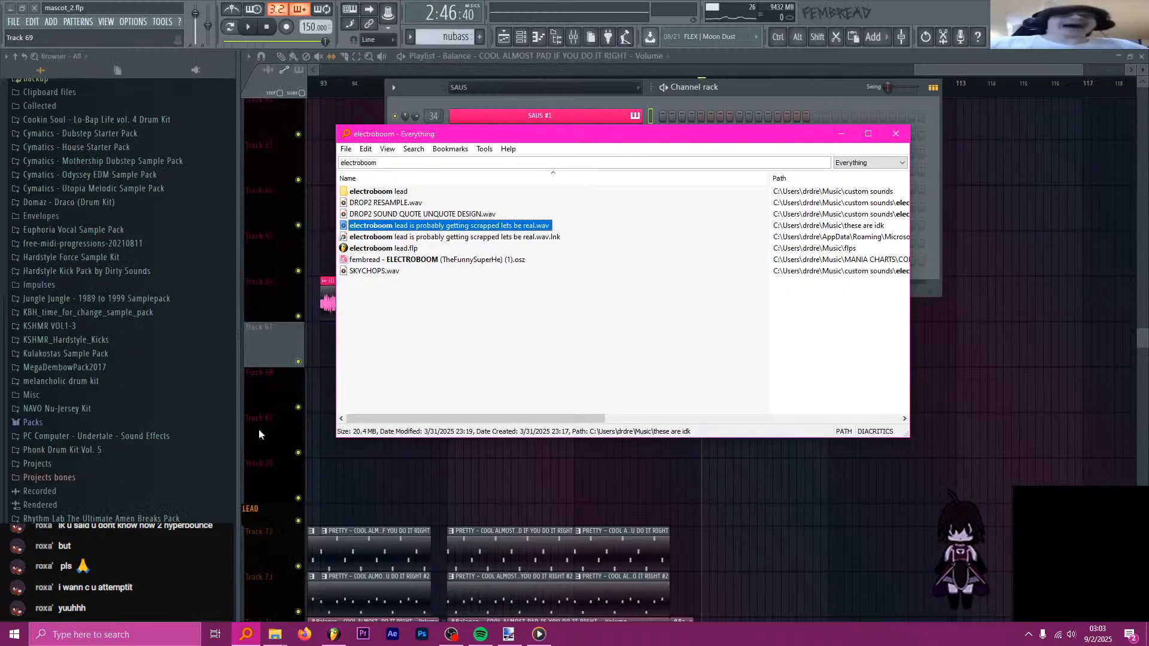
click(392, 163)
click(695, 63)
- Examine the chirp, saw and ill do it clips on the synth tracks between bars 65 and 97
scroll(601, 318, up, 10)
scroll(621, 331, down, 5)
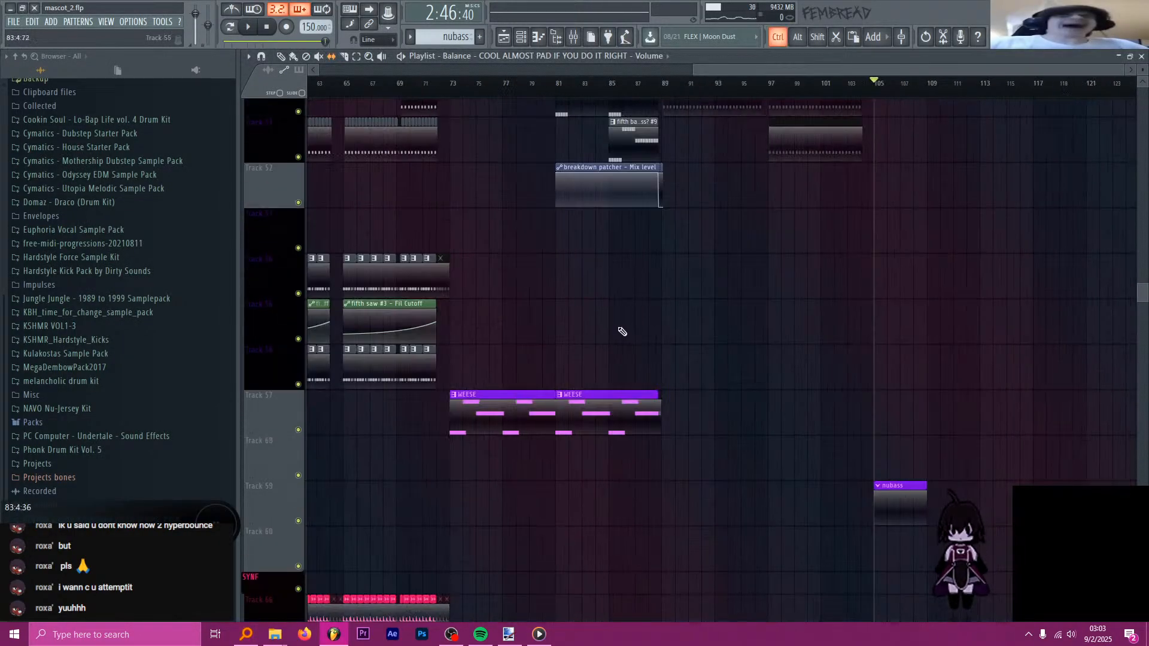
scroll(599, 357, down, 8)
scroll(485, 440, up, 6)
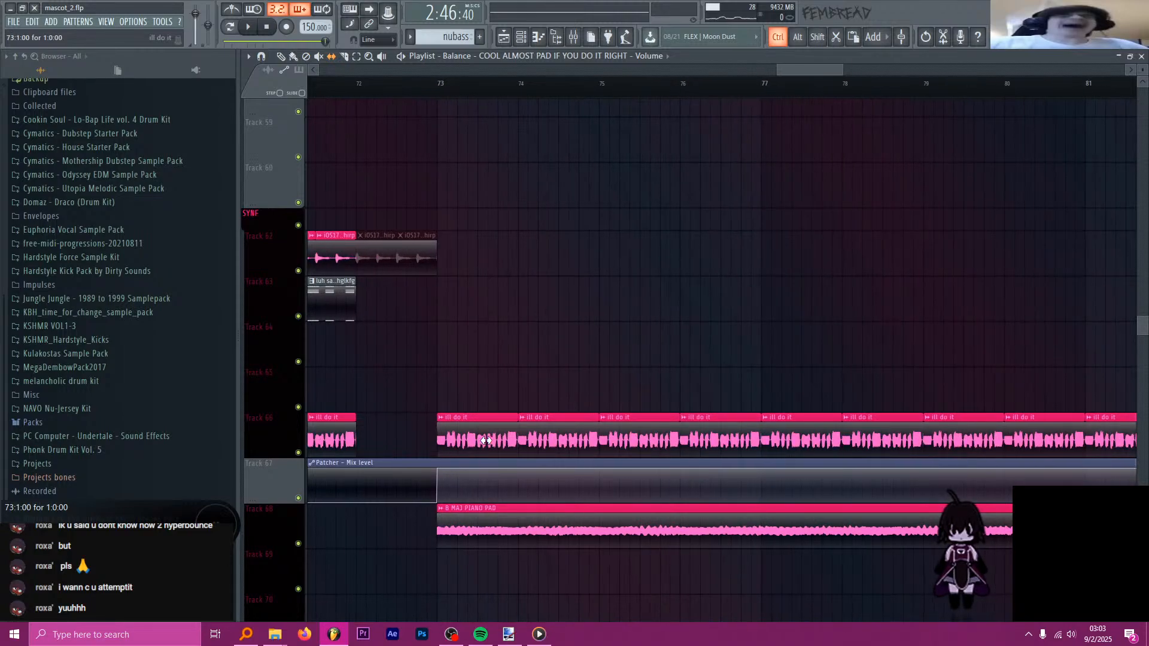
scroll(483, 438, down, 4)
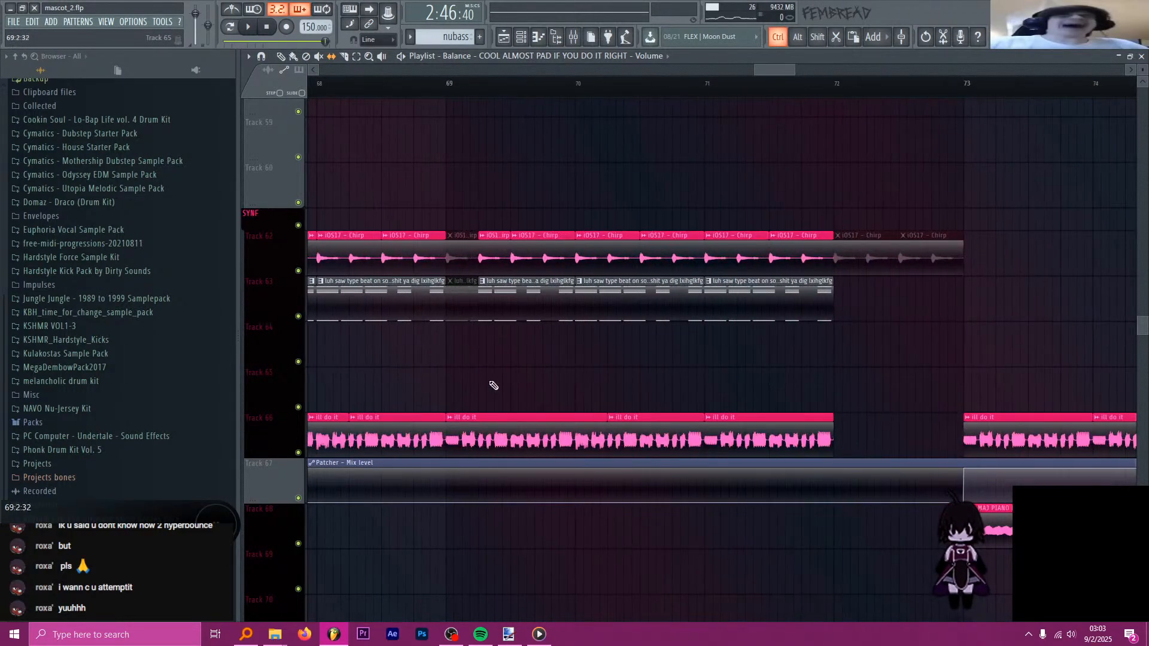
scroll(846, 384, down, 6)
- Search the browser for "ios" and step through the matches
text(ios)
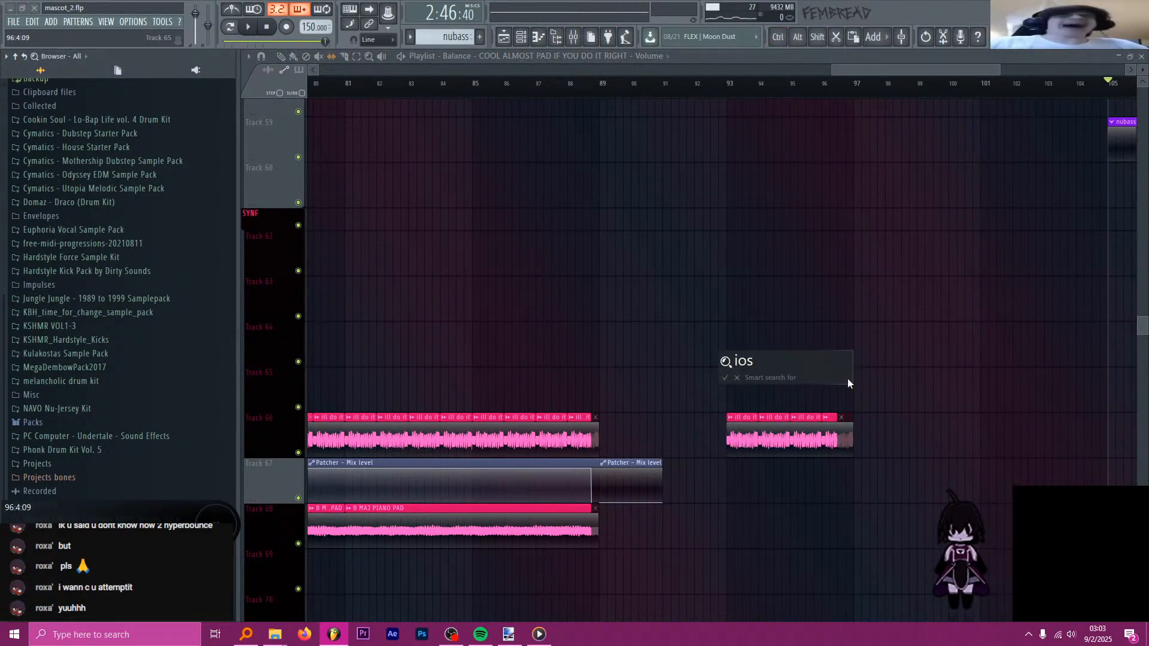
key(Return)
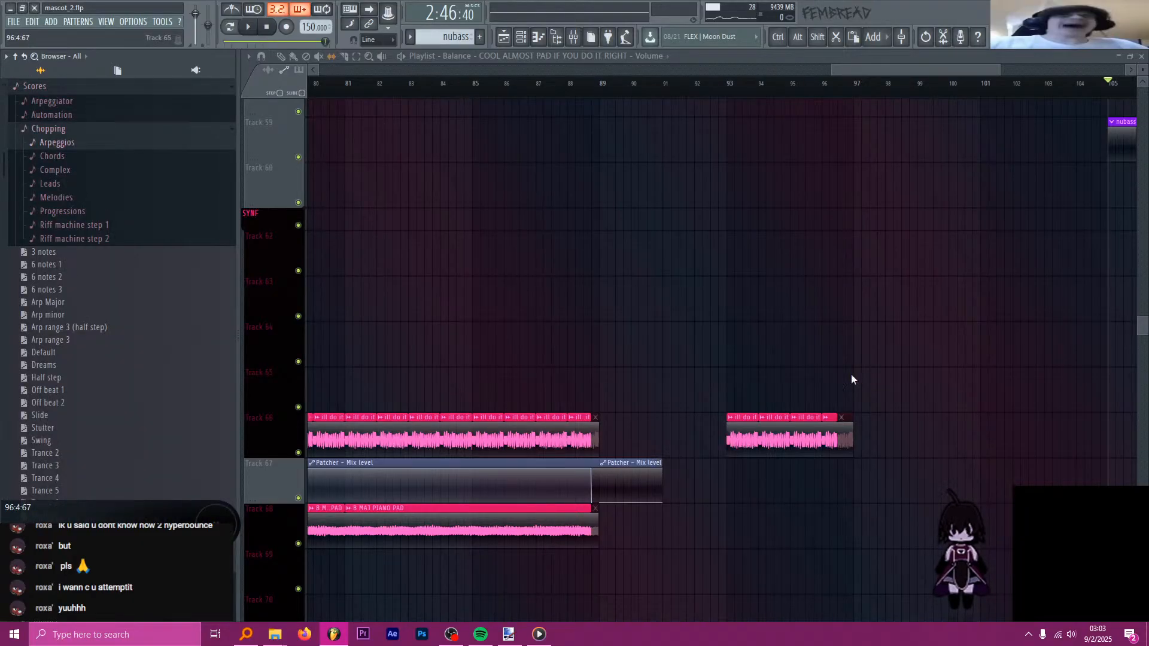
key(F3)
key(F3)
key(F3)
key(F3)
key(F3)
key(F3)
key(F3)
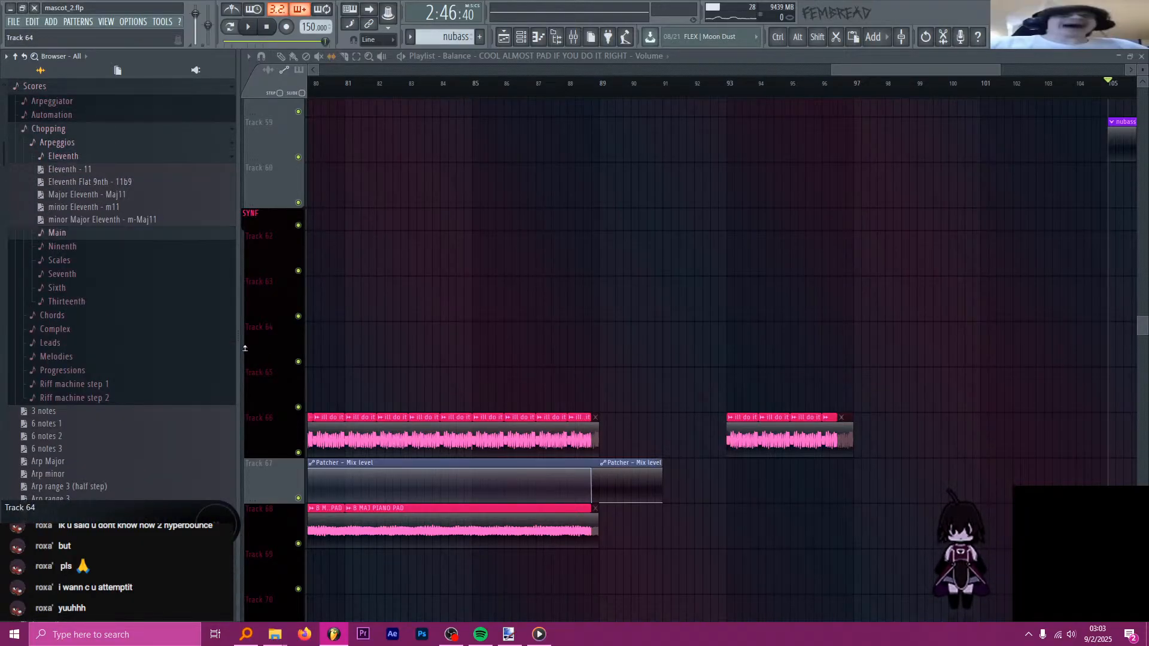
key(F3)
key(F3)
key(F3)
key(F3)
key(F3)
key(F3)
key(F3)
key(F3)
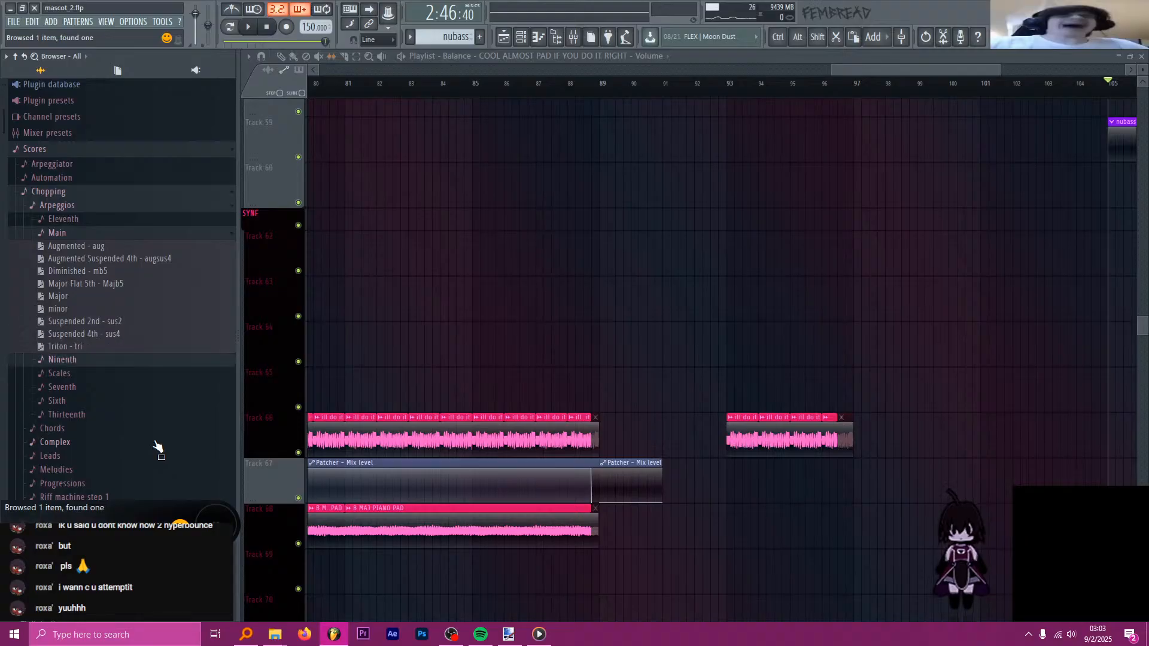
- Search the browser for "ios sliced beats" and preview the iOS17 - Arpeggio sample
key(ctrl+f)
text(ios sli)
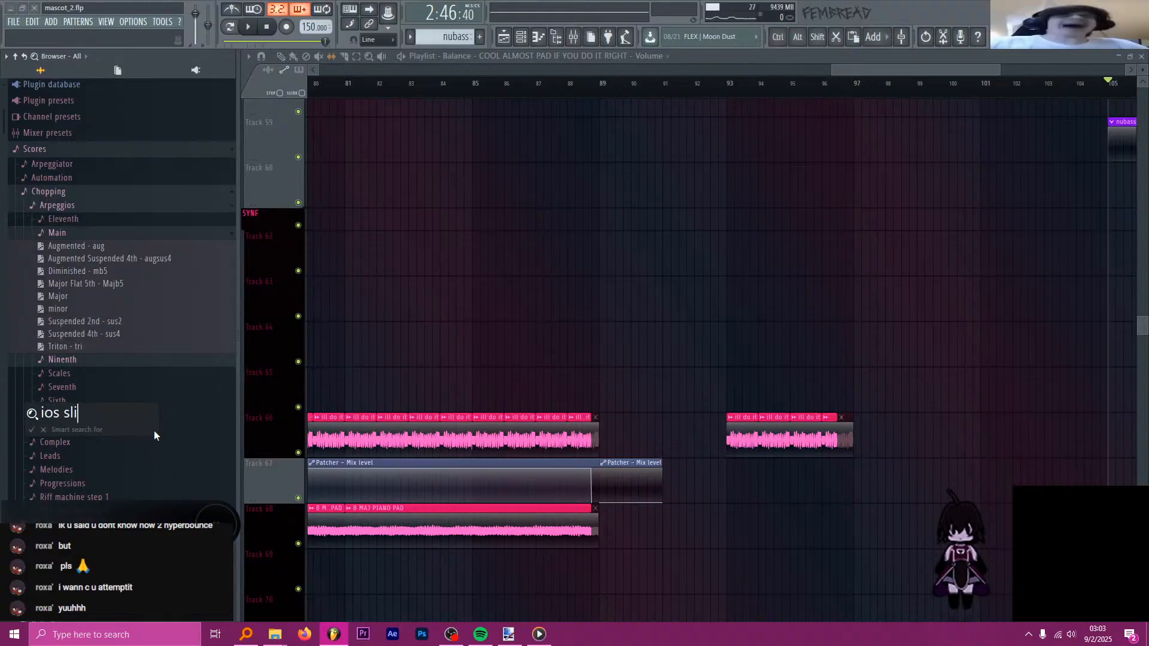
text(ced beats)
key(Return)
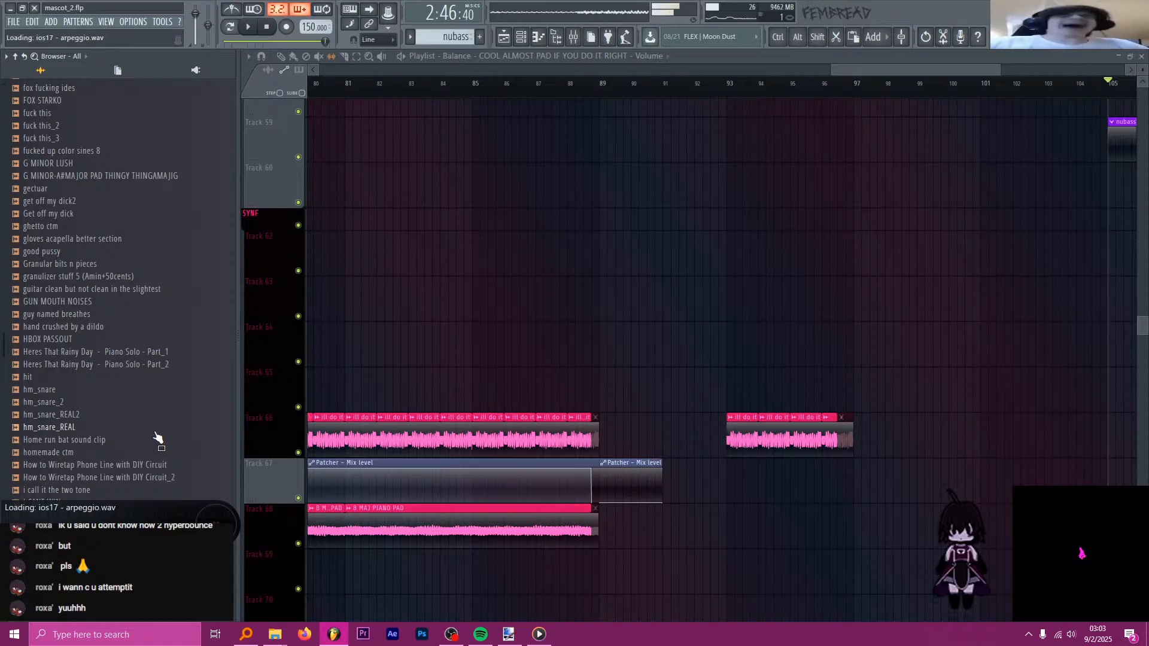
- Load the iOS17 - Arpeggio sample into the first Audio Clip channel of the SAUS group and open its settings
scroll(592, 326, down, 3)
scroll(598, 316, down, 4)
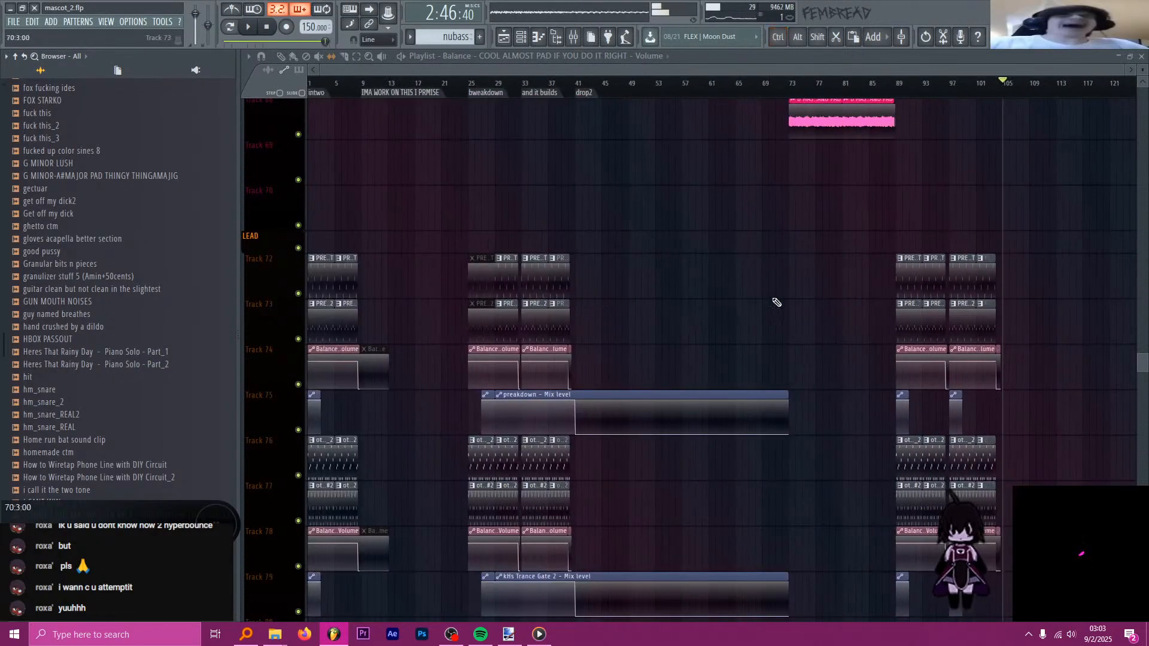
scroll(777, 303, up, 7)
scroll(1011, 334, down, 6)
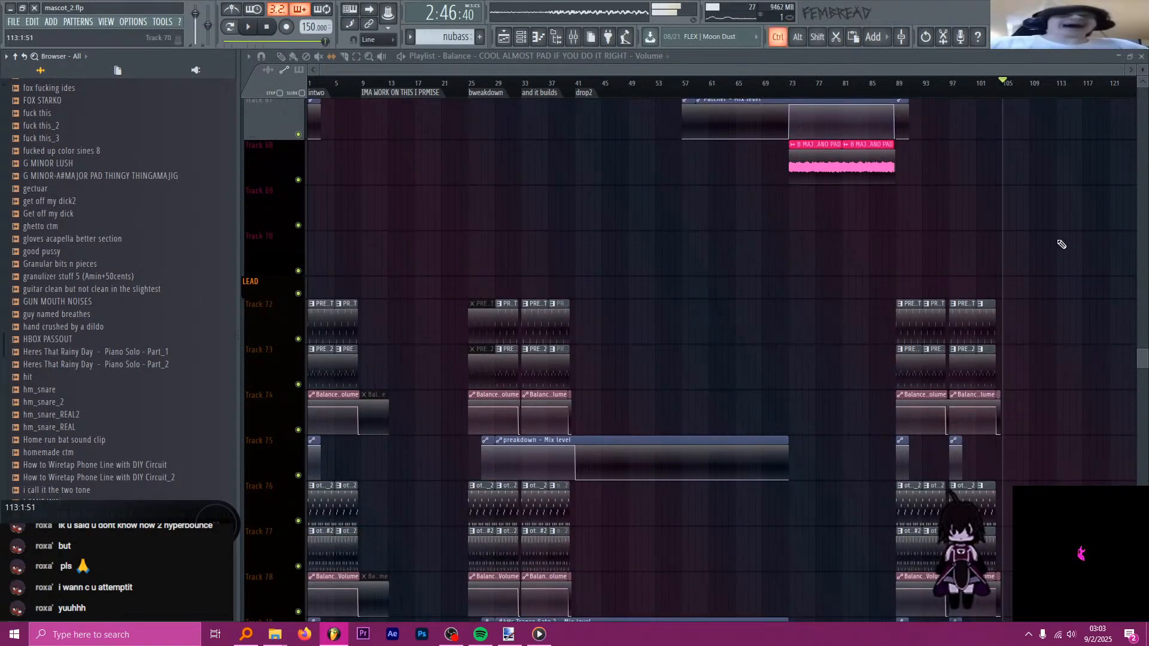
scroll(1061, 245, up, 4)
click(521, 37)
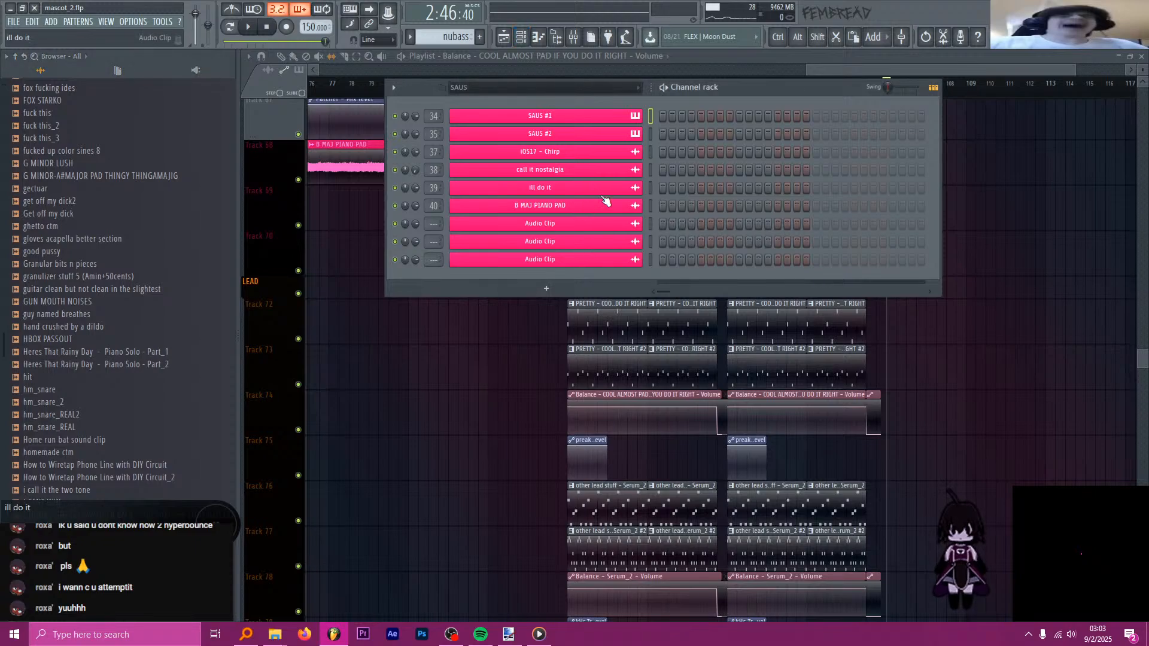
drag(87, 622, 547, 229)
click(545, 226)
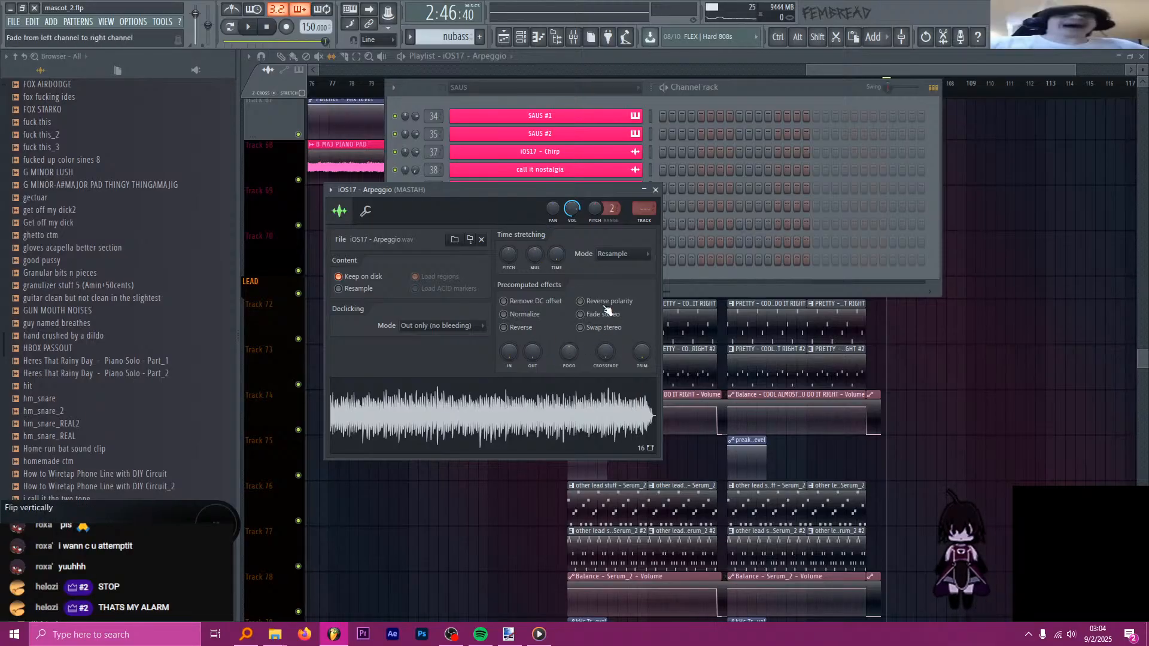
- Review the iOS17 - Arpeggio channel's sampler settings and waveform, and close its window
click(365, 210)
click(339, 211)
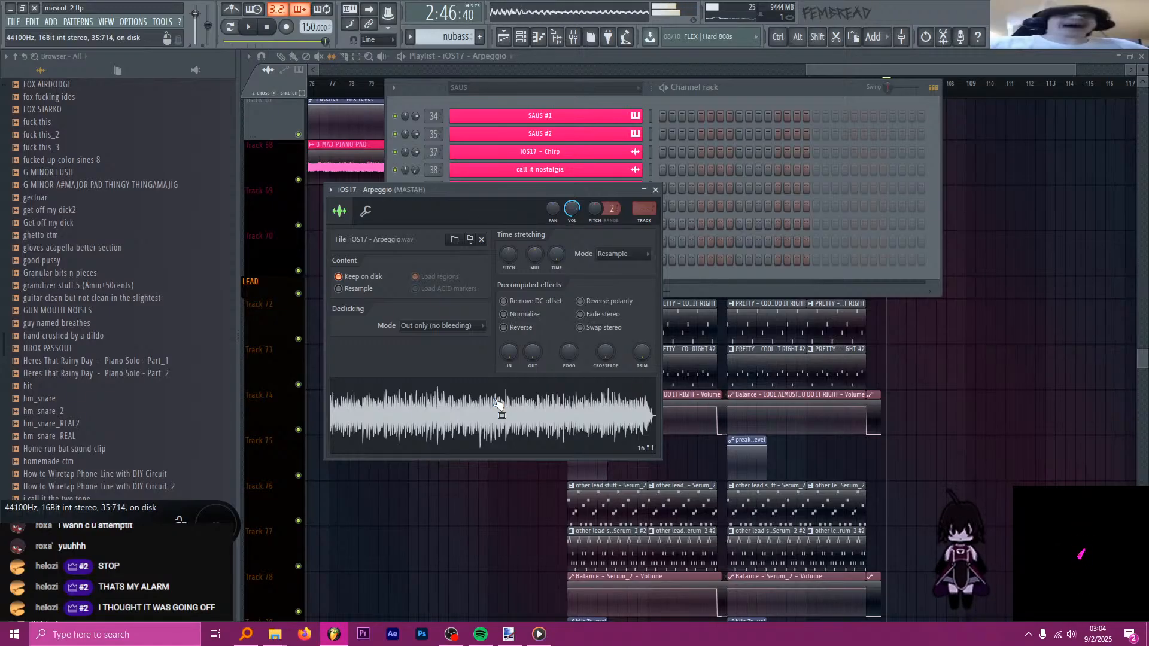
key(space)
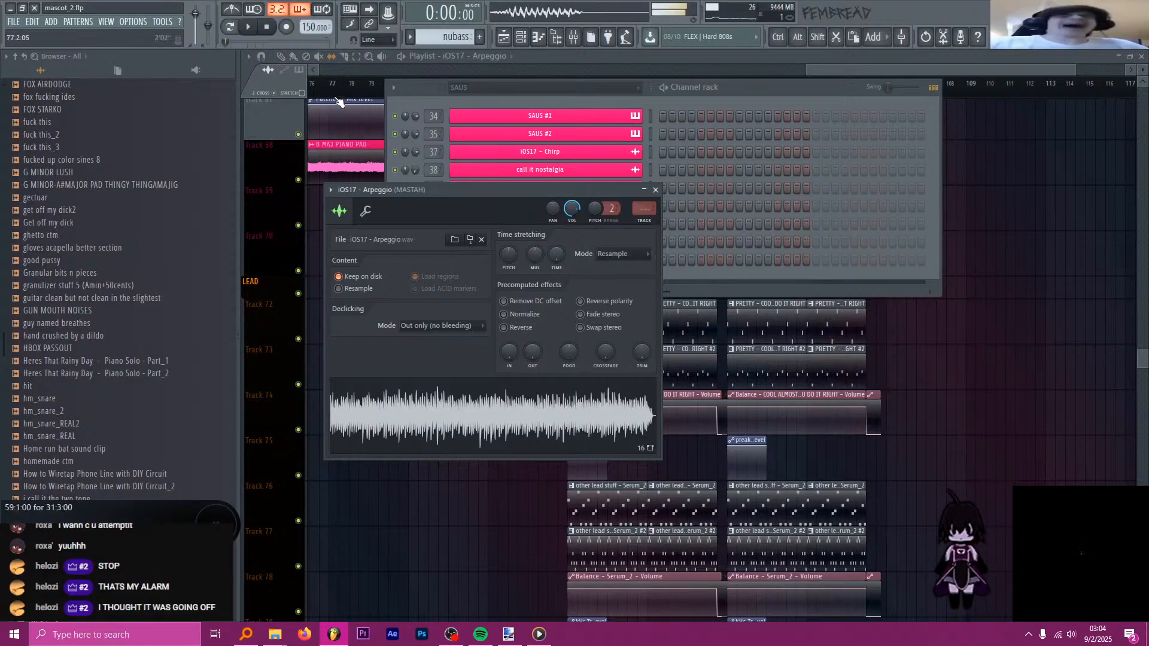
click(655, 190)
- Add a Serum_2 channel to the SAUS group and load the AMBER ALERT preset
click(562, 283)
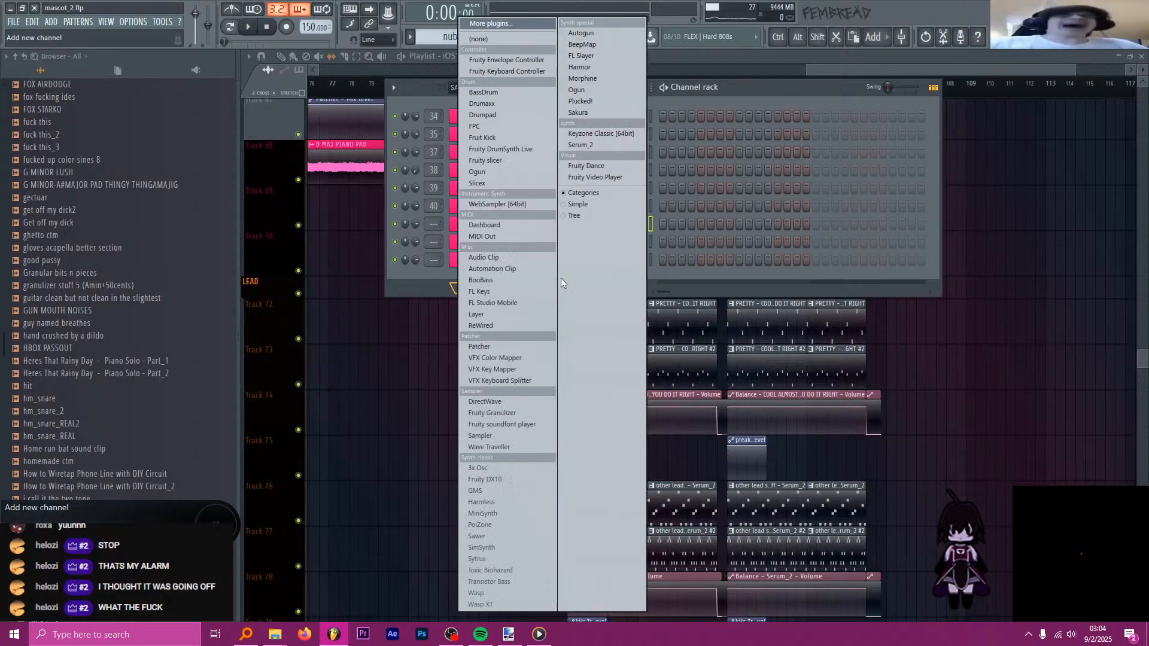
click(582, 145)
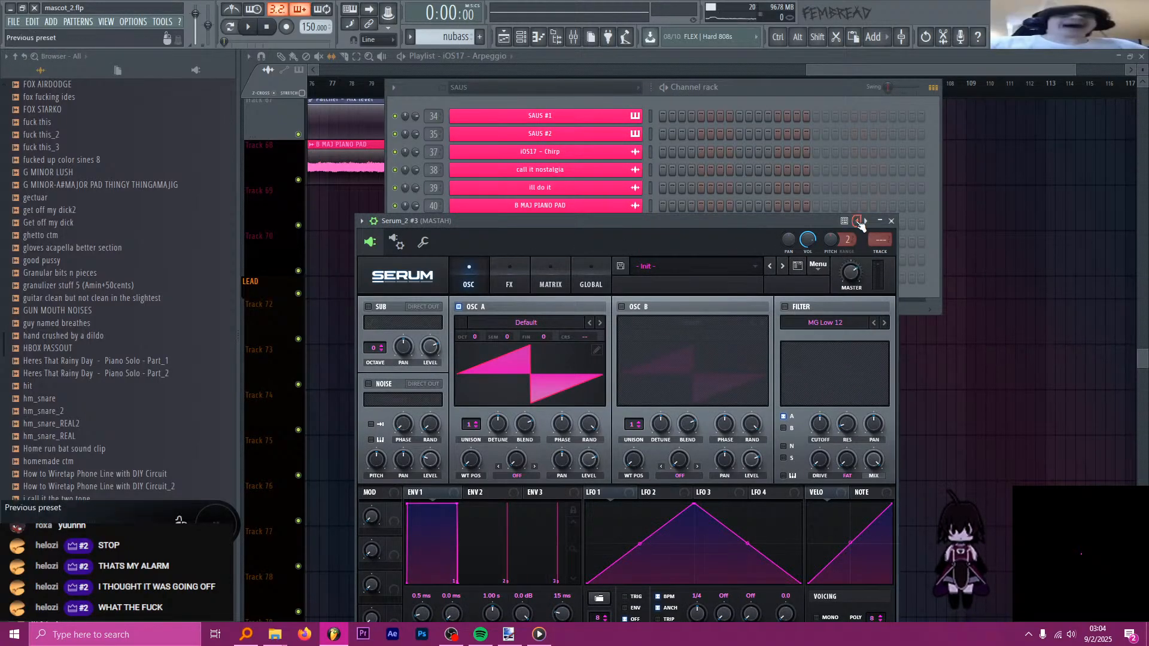
click(860, 221)
click(924, 154)
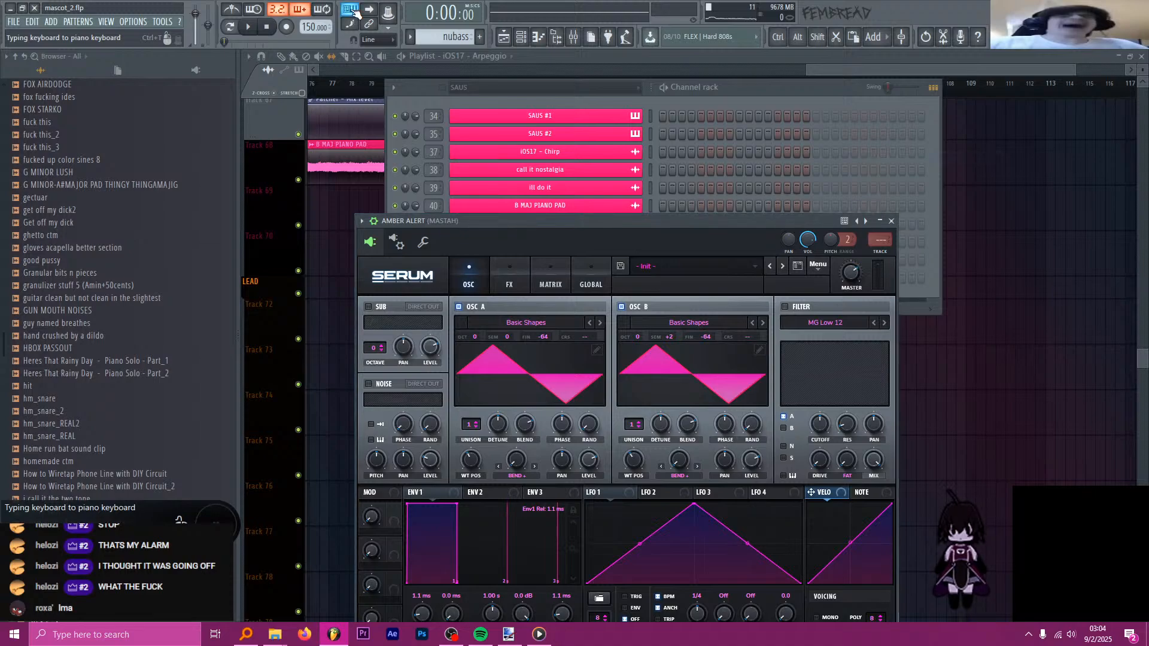
- Turn on typing-keyboard-to-piano input and audition the AMBER ALERT sound with a few high notes
right_click(349, 10)
click(375, 48)
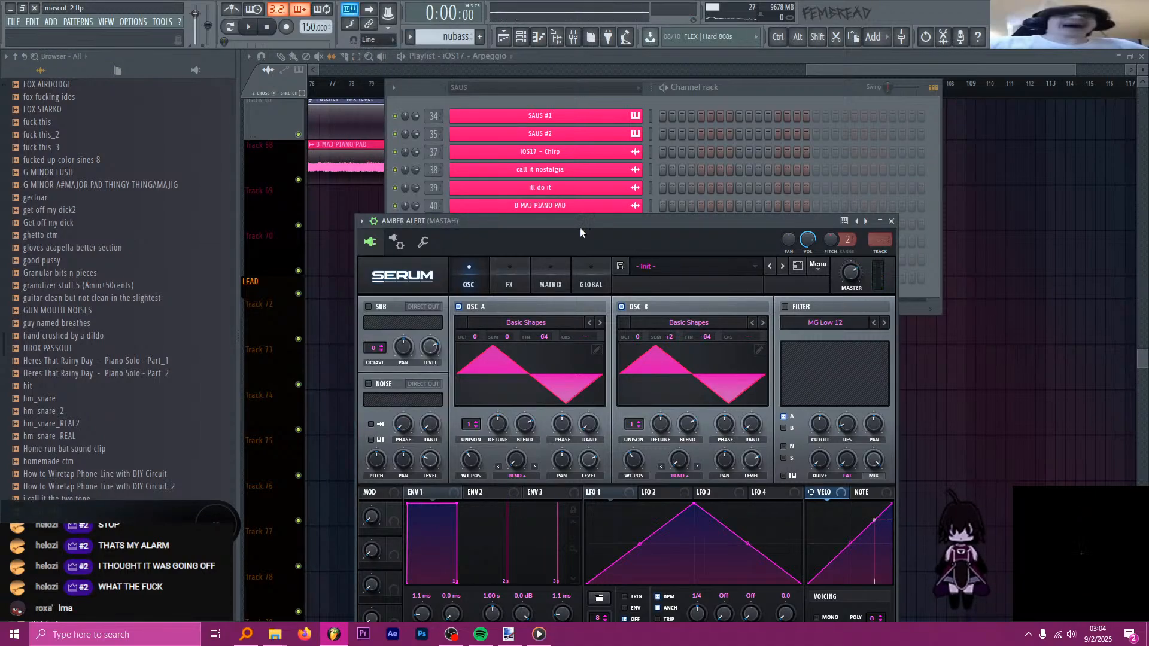
key(h)
key(h)
key(h)
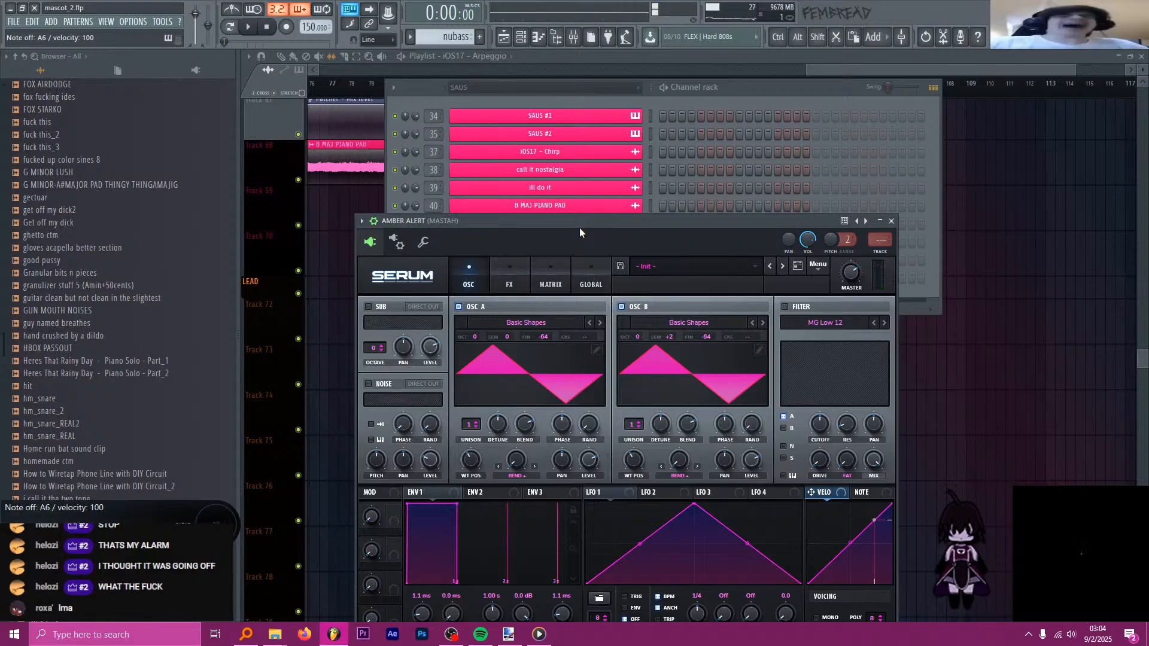
key(y)
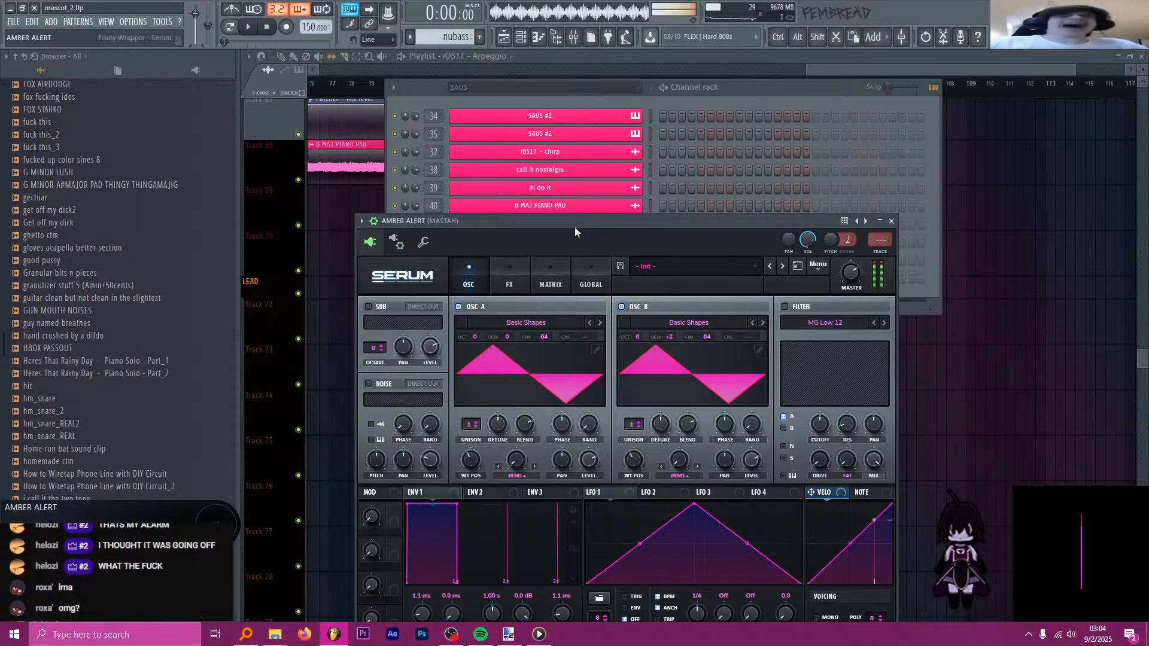
drag(574, 227, 551, 204)
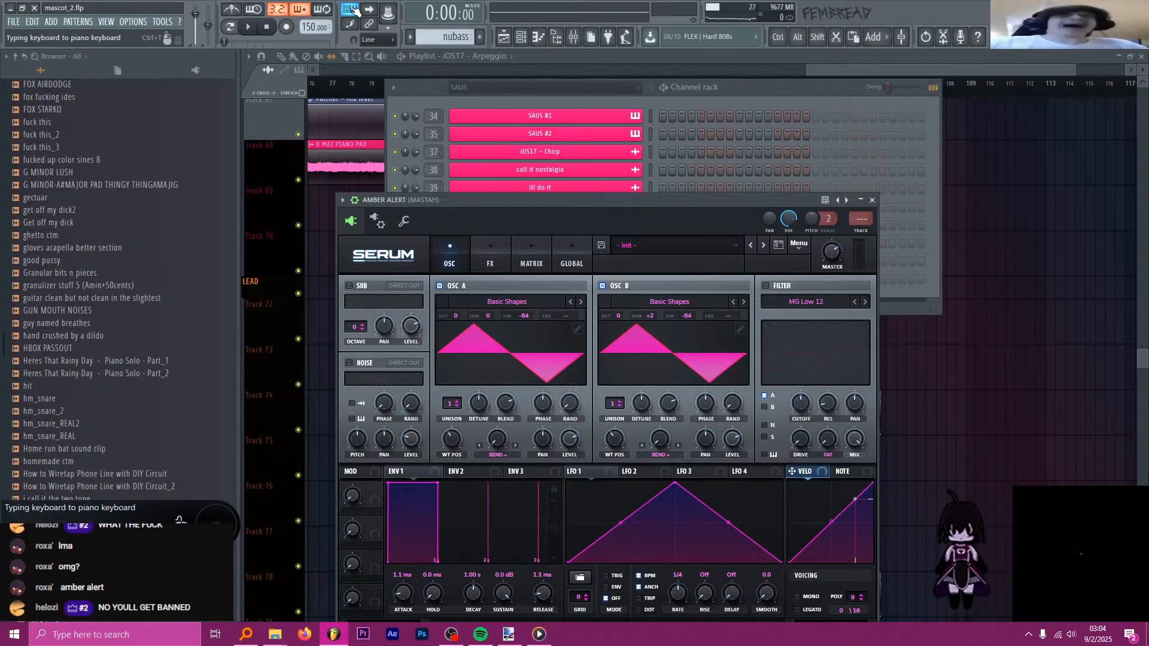
- Close the AMBER ALERT synth, delete its channel from the SAUS group, and clone the last Audio Clip channel
right_click(851, 203)
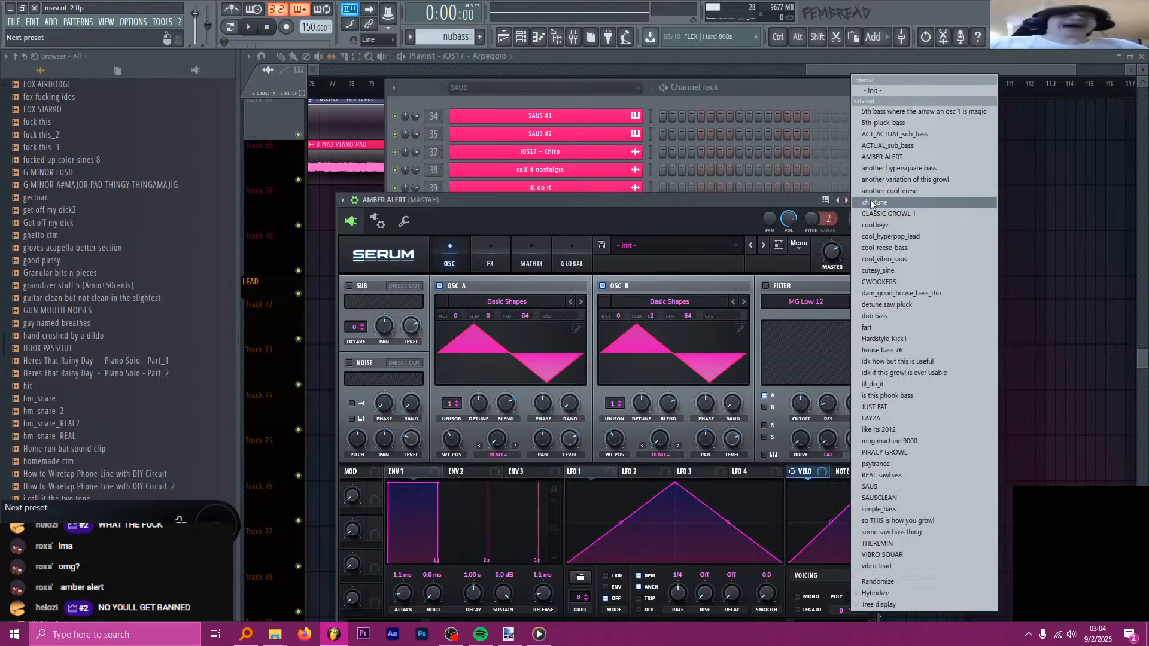
click(753, 185)
click(873, 201)
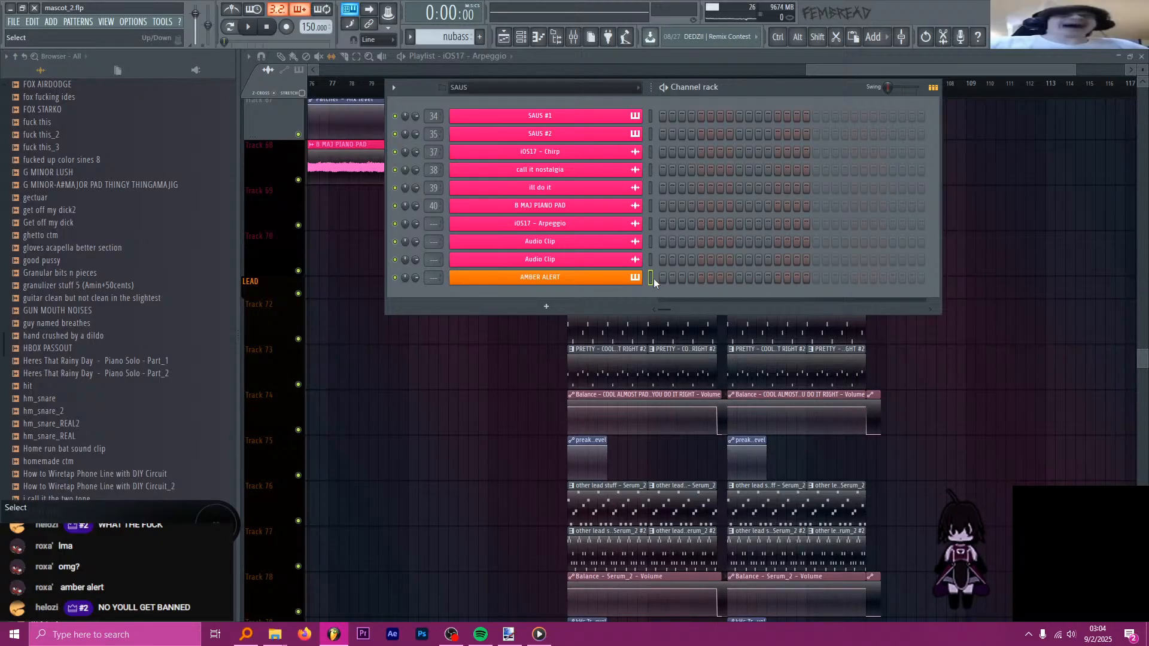
key(alt+Delete)
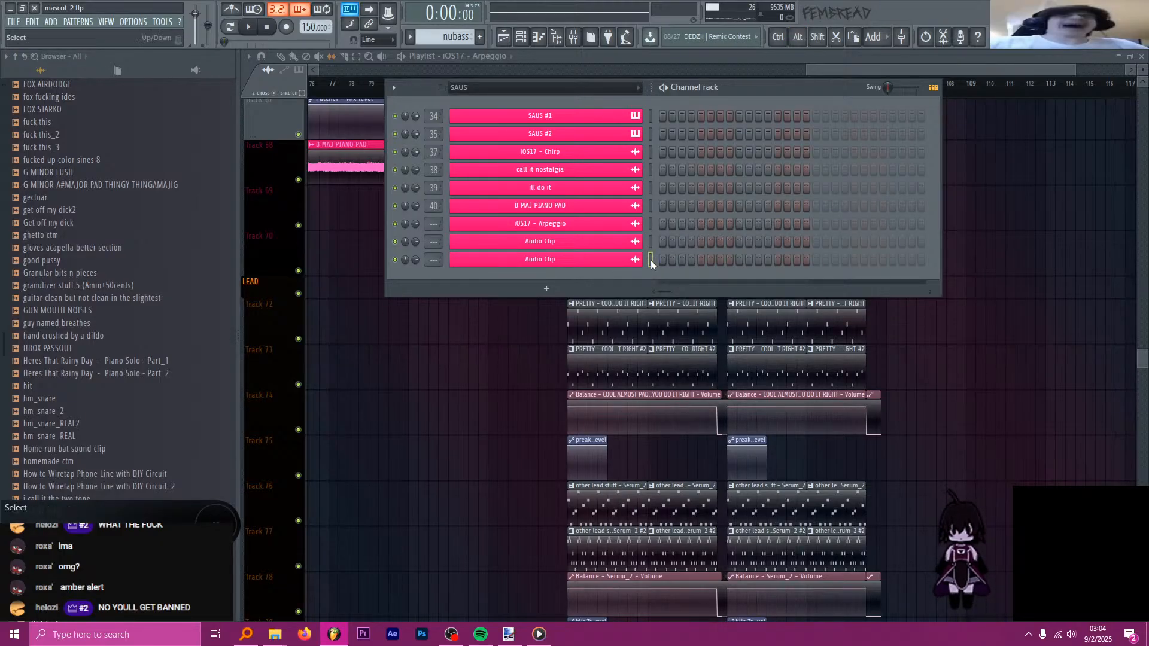
key(alt+c)
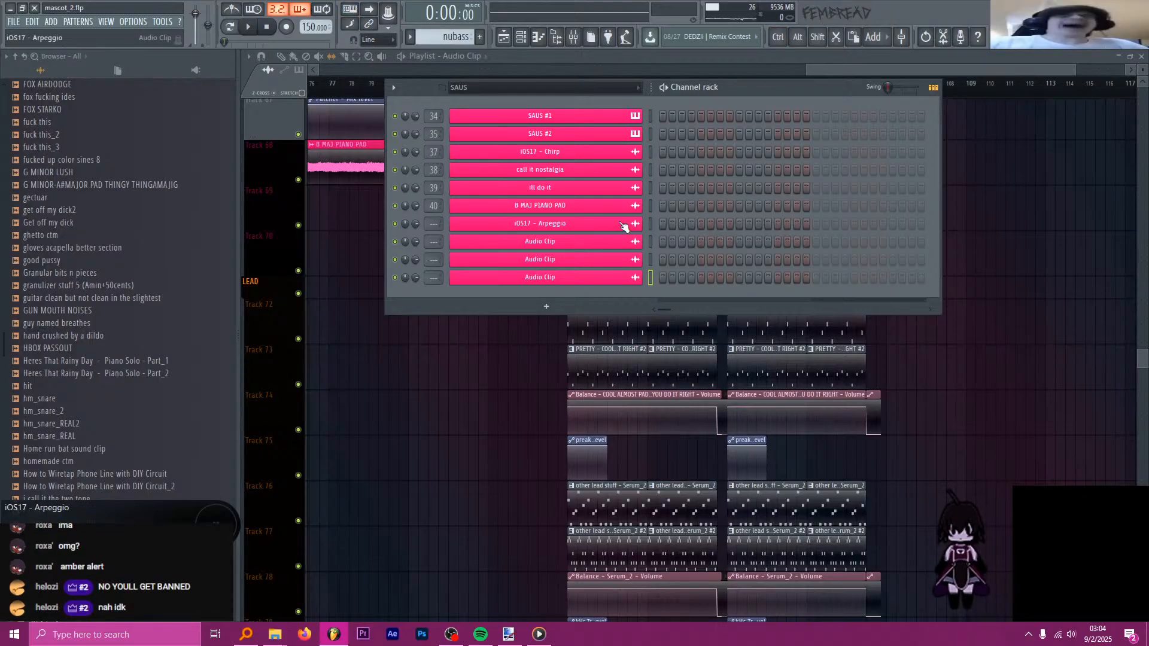
- Route the iOS17 - Arpeggio channel to a free mixer track and move that track right after B MAJ PIANO PAD
click(521, 231)
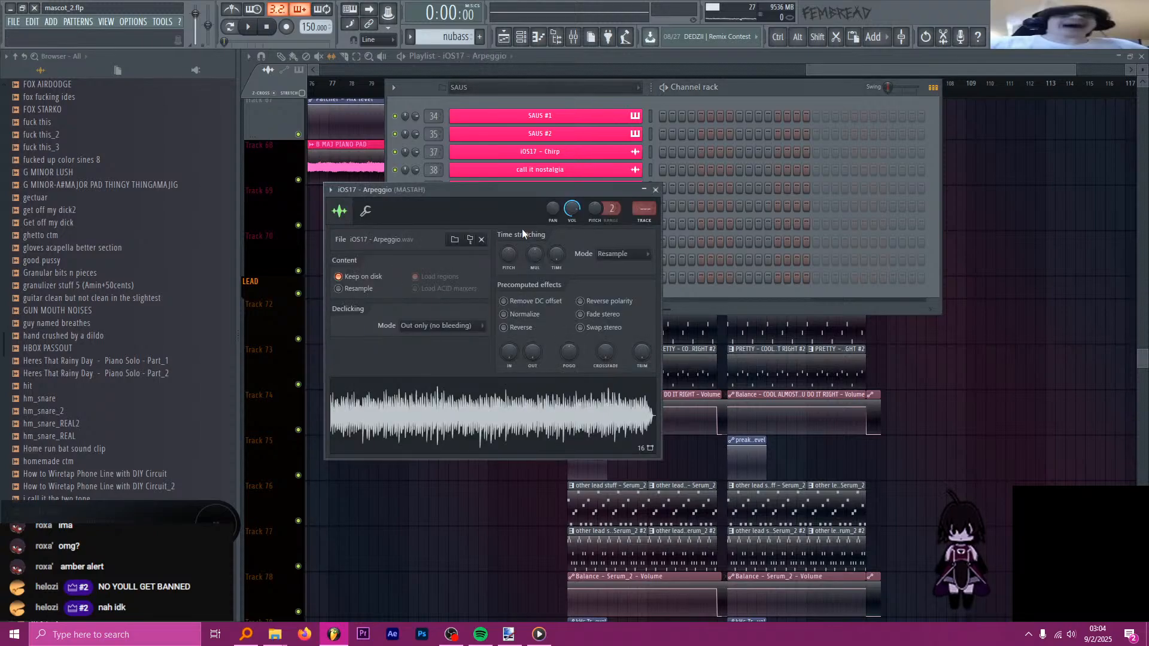
key(ctrl+l)
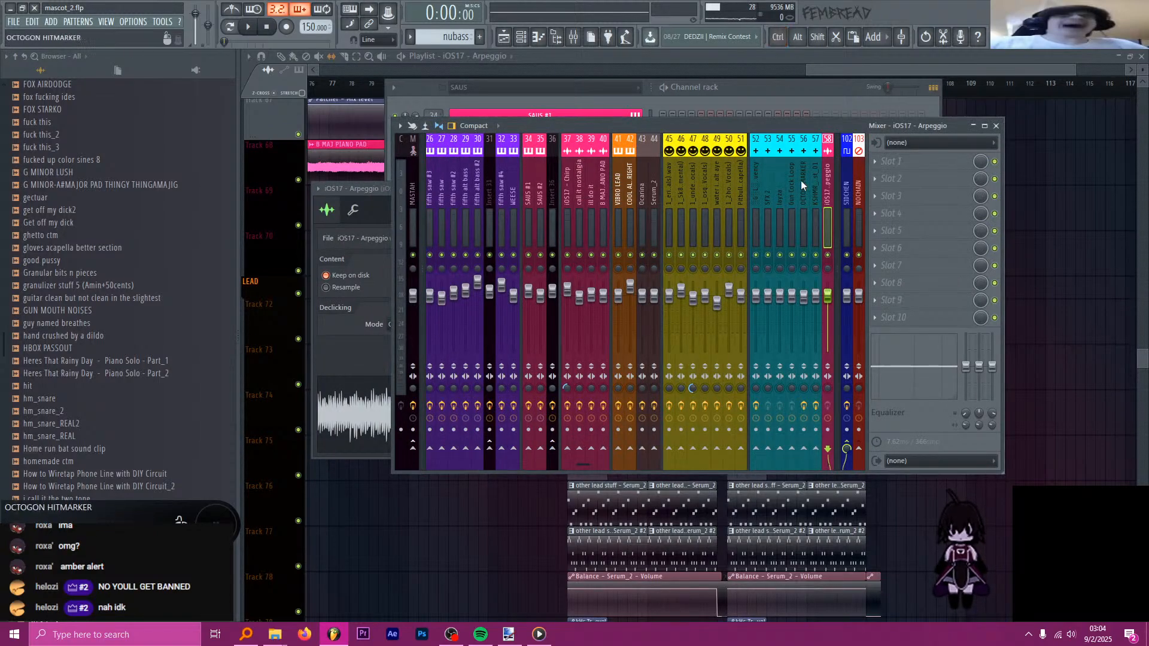
scroll(742, 190, up, 5)
scroll(742, 190, up, 12)
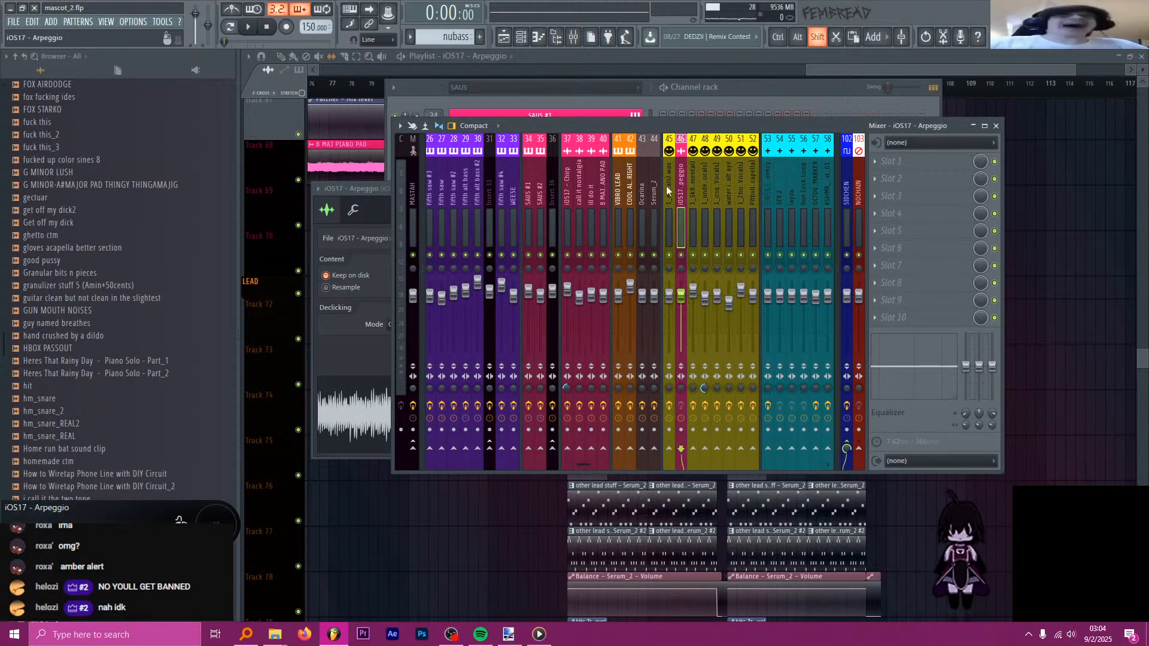
- Insert Fruity Parametric EQ 2 in slot 1 of the iOS17 - Arpeggio mixer track with a steep band 1 high-pass at about 119 Hz
click(904, 163)
click(704, 411)
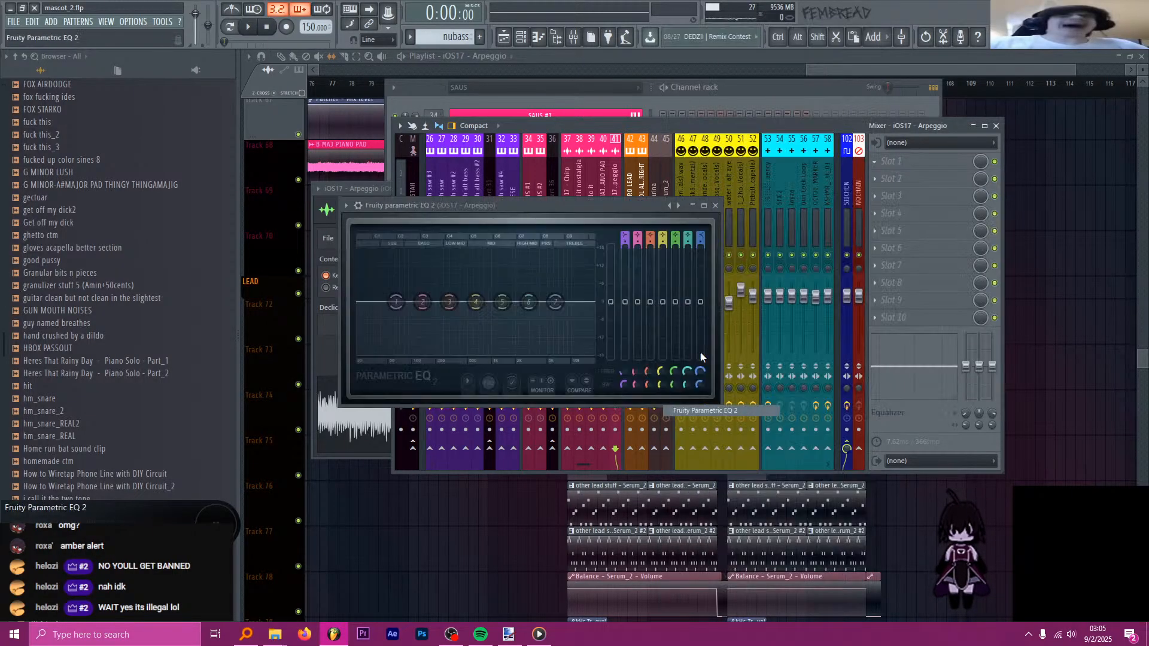
scroll(624, 236, up, 2)
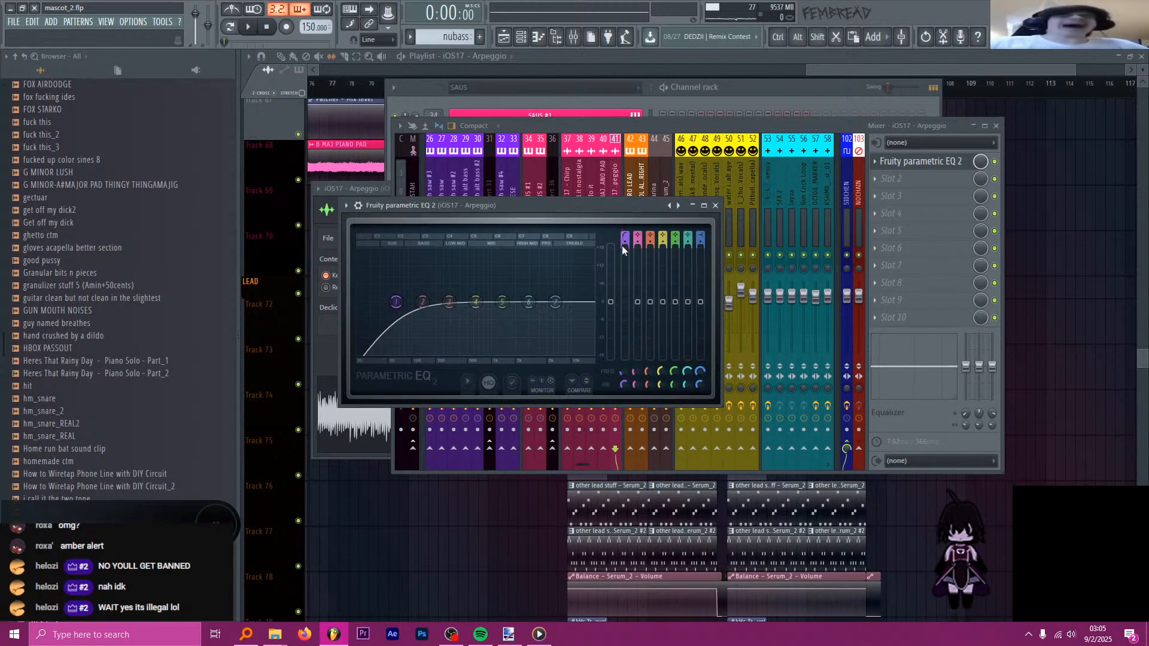
scroll(624, 240, up, 2)
drag(396, 301, 419, 301)
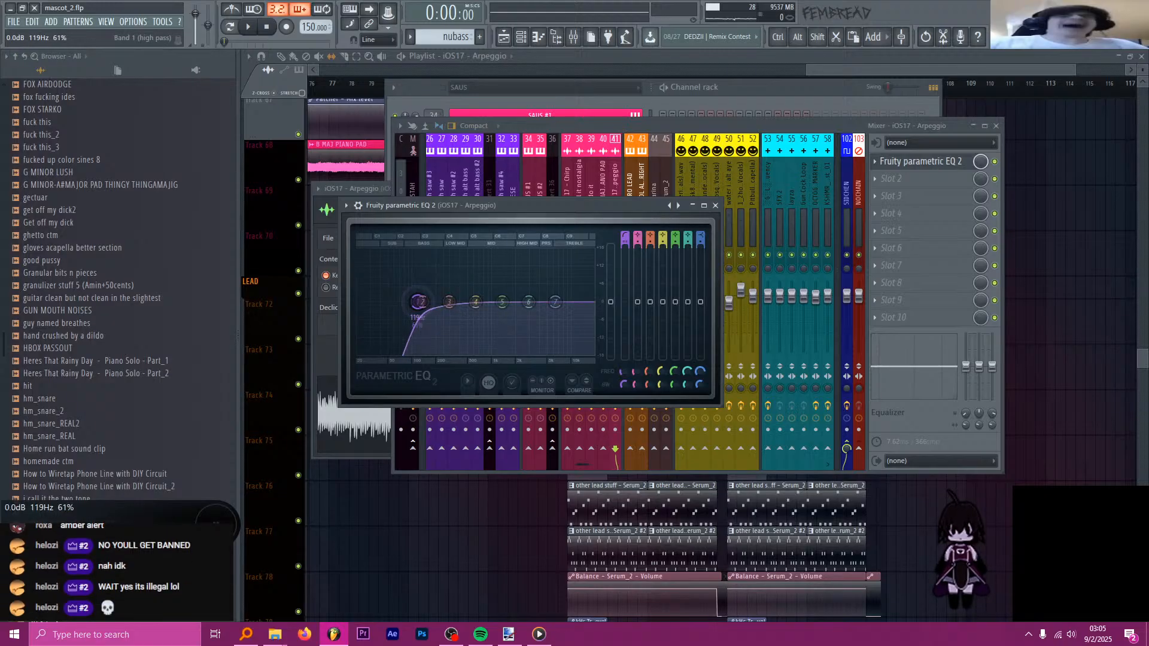
- Place the iOS17 - Arpeggio clip on Track 69 at bar 105 and set the song position to its start
click(632, 60)
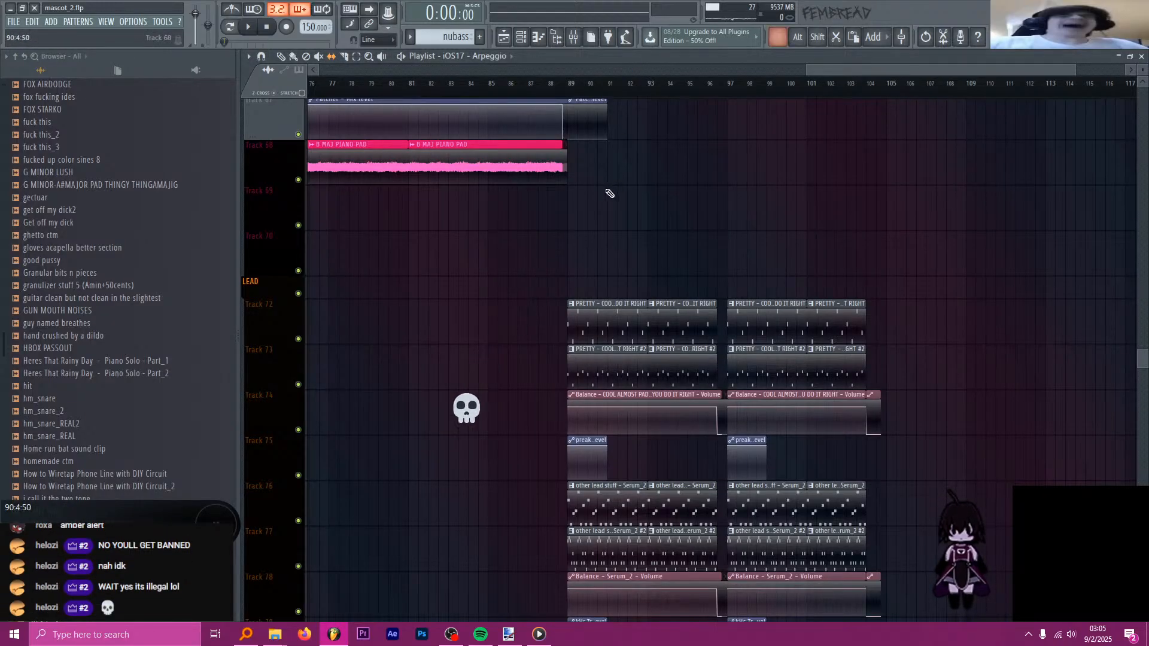
scroll(634, 199, down, 4)
scroll(1073, 247, up, 7)
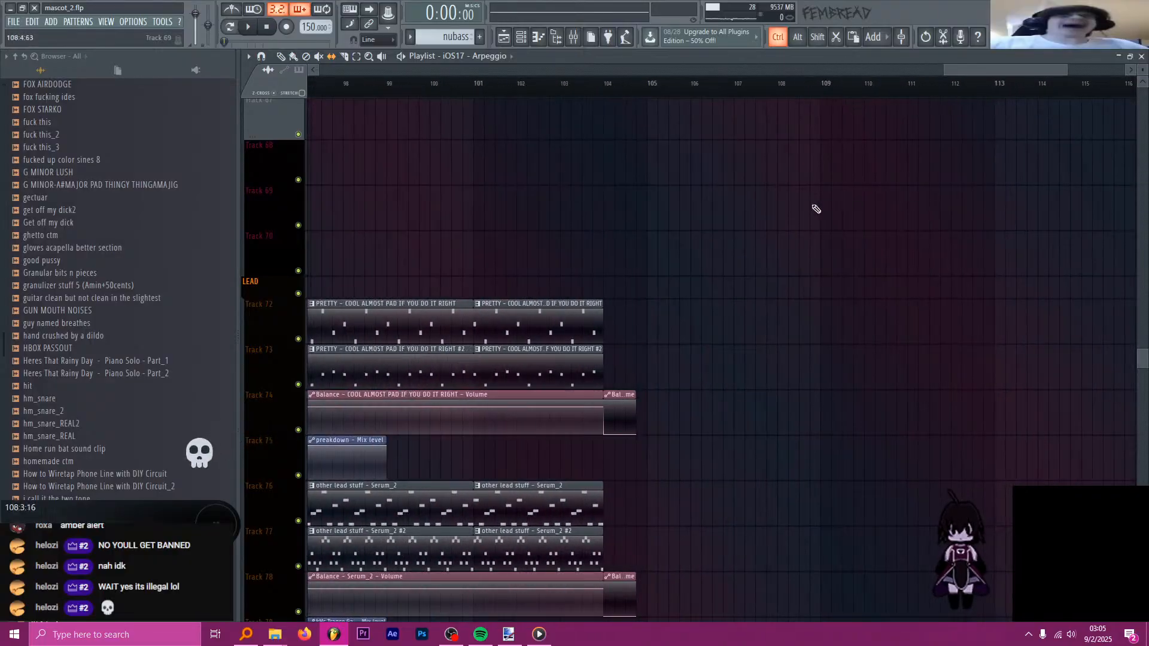
click(650, 201)
scroll(685, 236, down, 4)
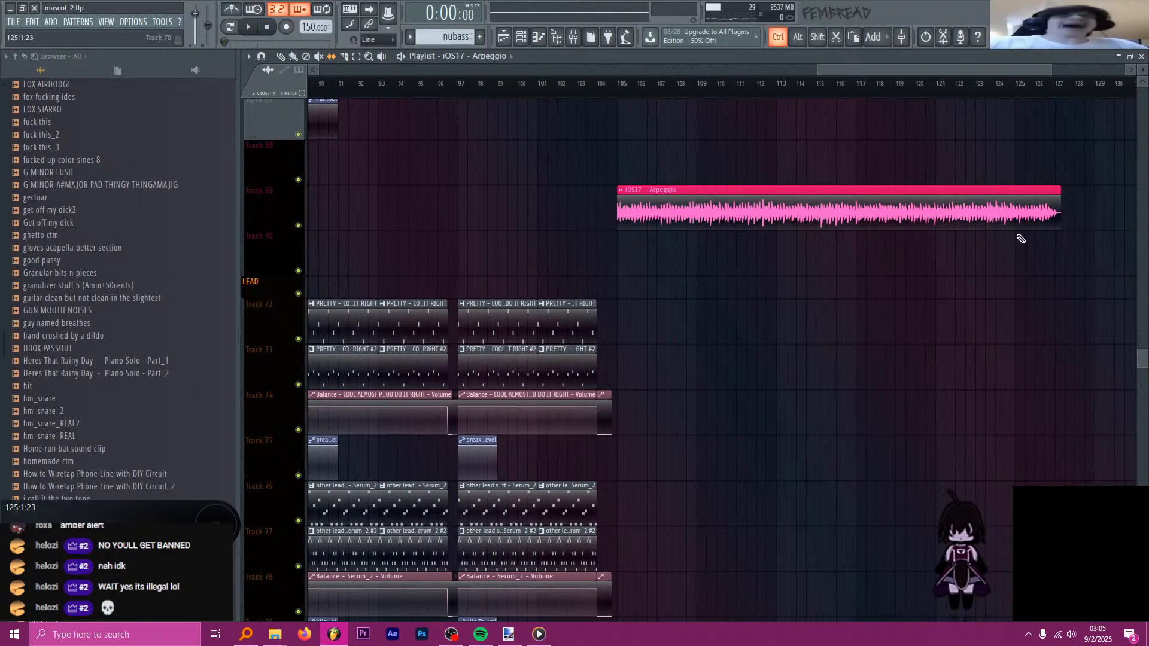
scroll(1012, 235, up, 3)
scroll(589, 162, down, 3)
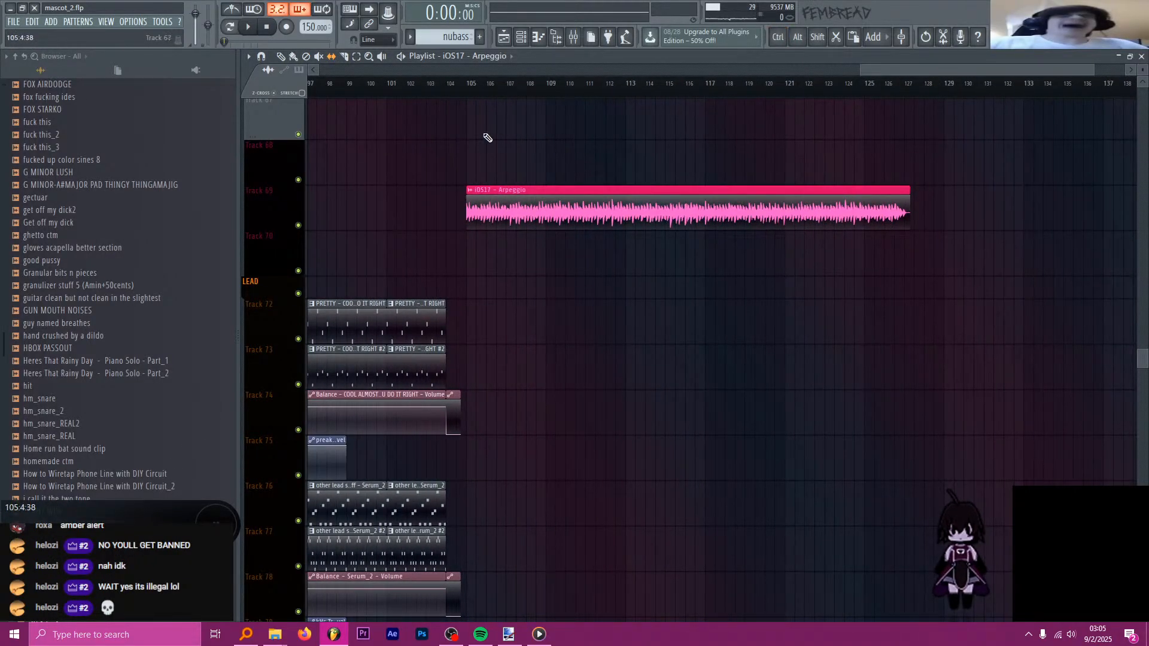
scroll(487, 138, up, 2)
click(461, 88)
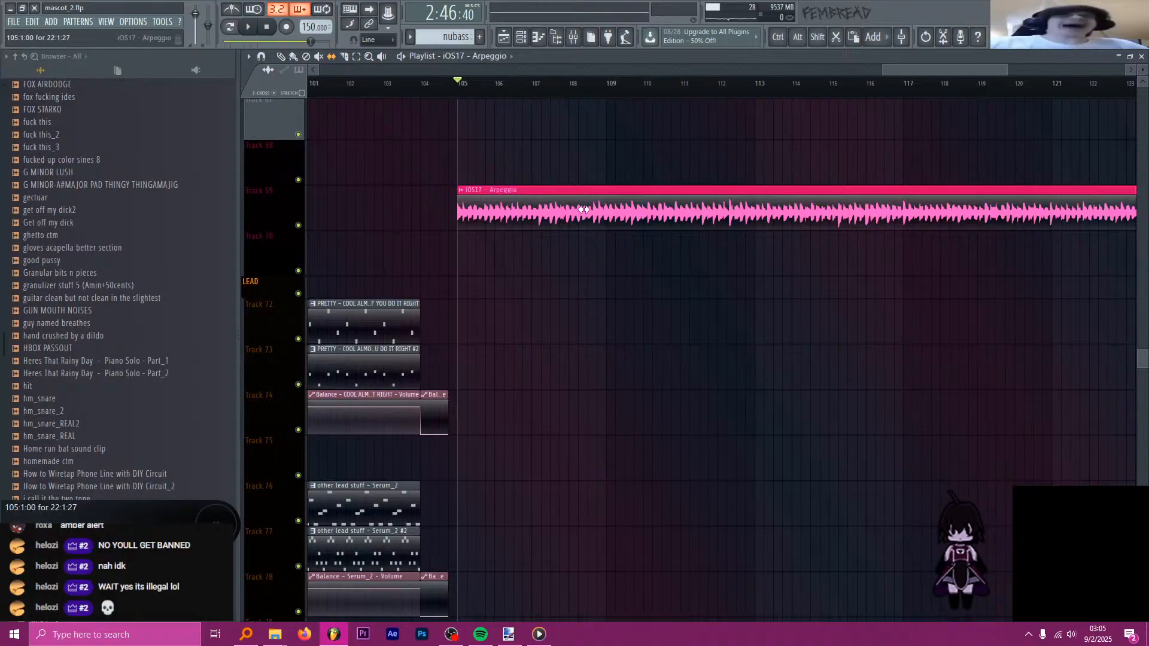
- Insert Gross Beat in slot 2 of the iOS17 - Arpeggio mixer track and open its preset list
click(576, 38)
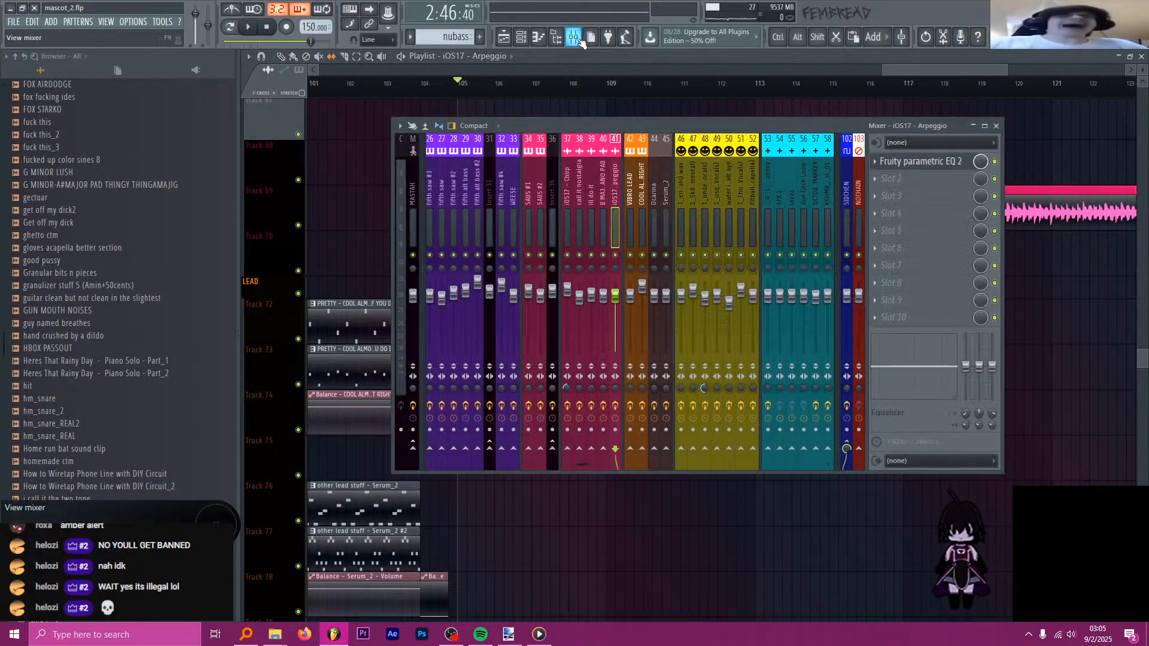
click(905, 183)
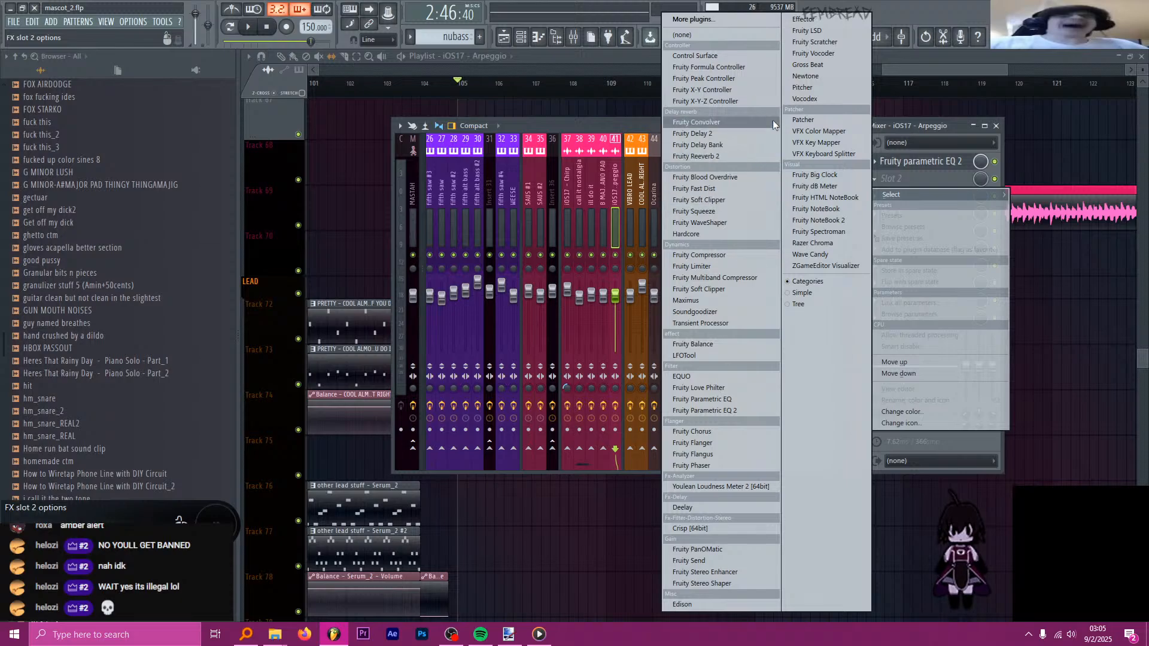
click(734, 19)
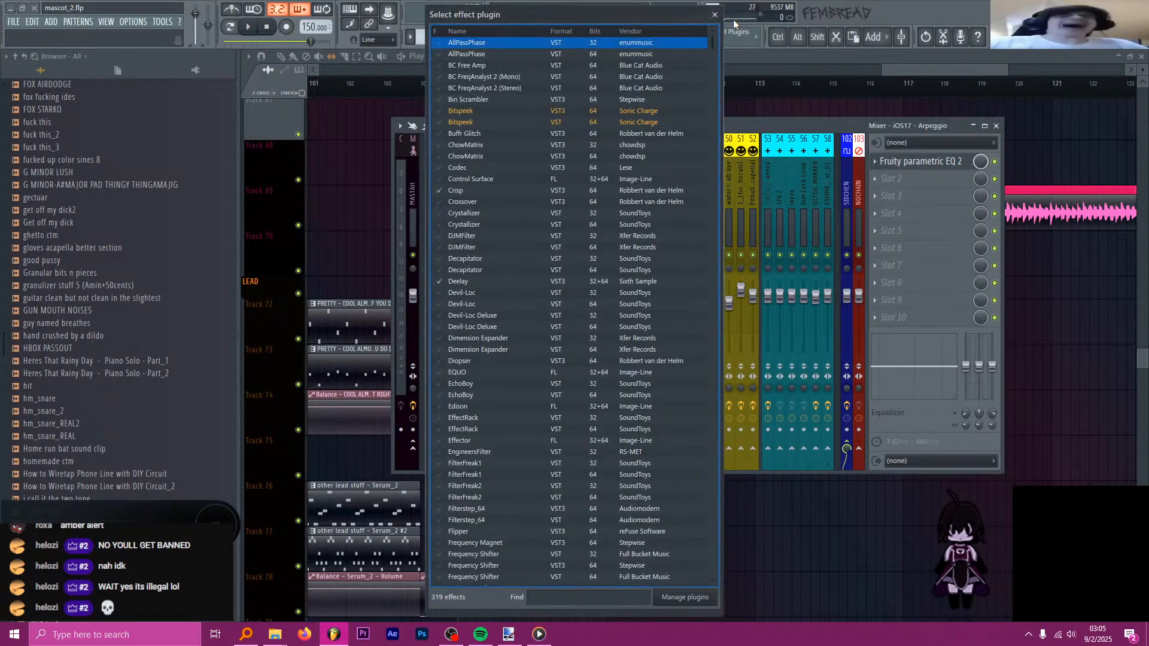
text(gros)
double_click(499, 42)
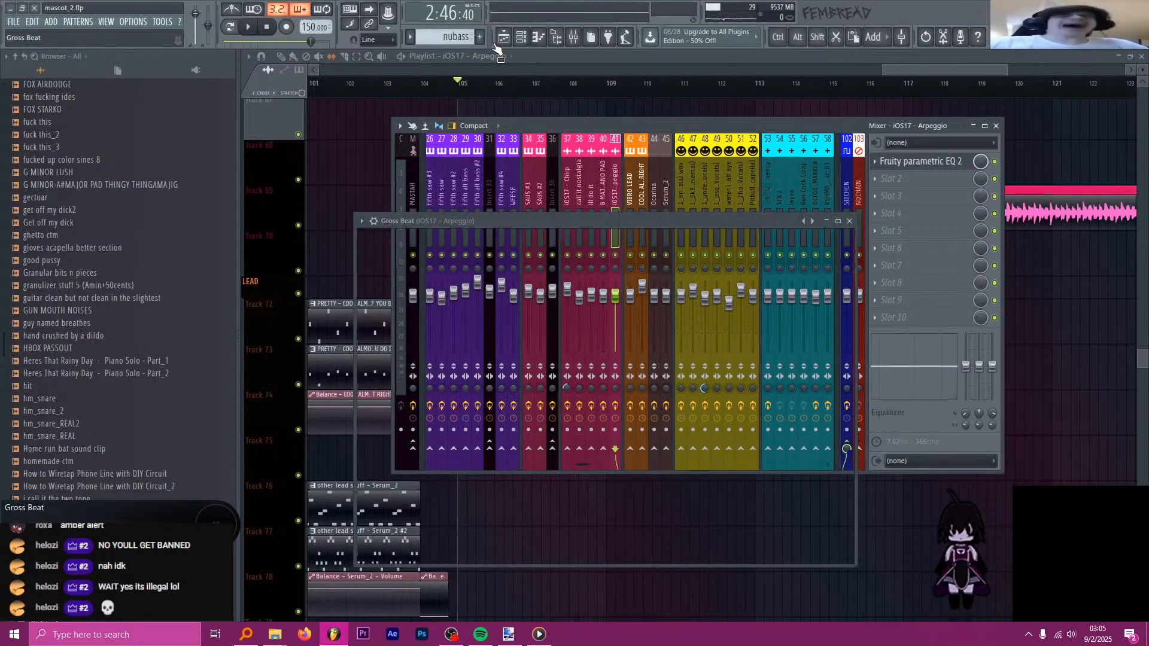
drag(533, 221, 529, 200)
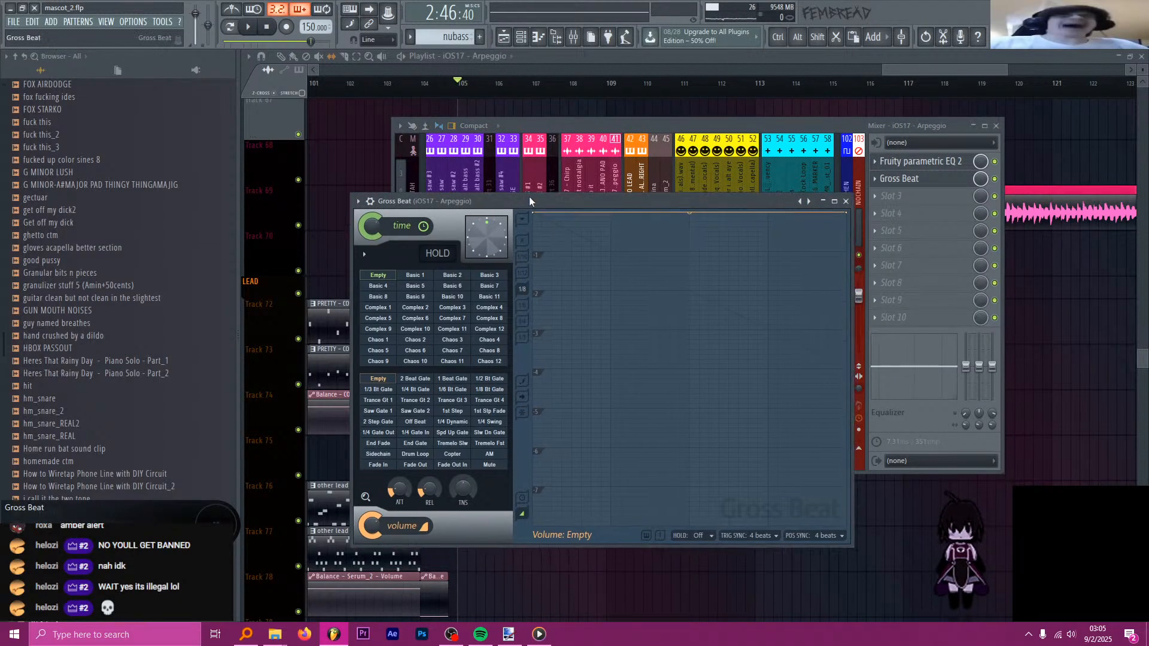
click(811, 201)
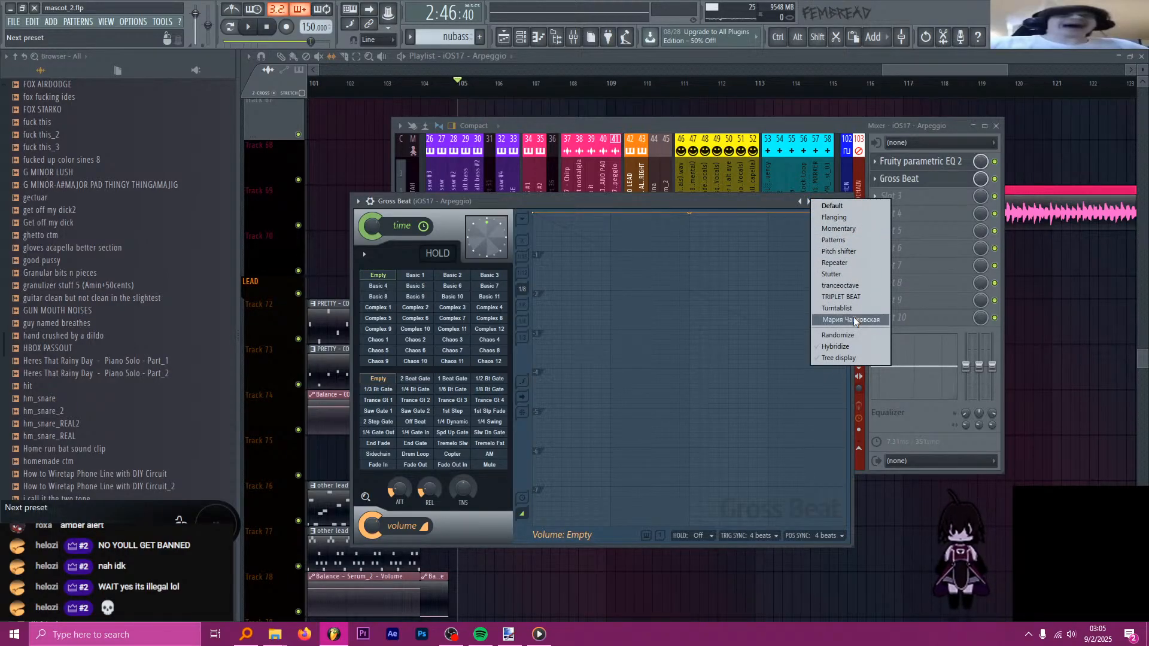
- Return to the playlist and play the iOS17 - Arpeggio clip from bar 105 to locate where its opening phrase ends
key(F5)
scroll(727, 213, down, 4)
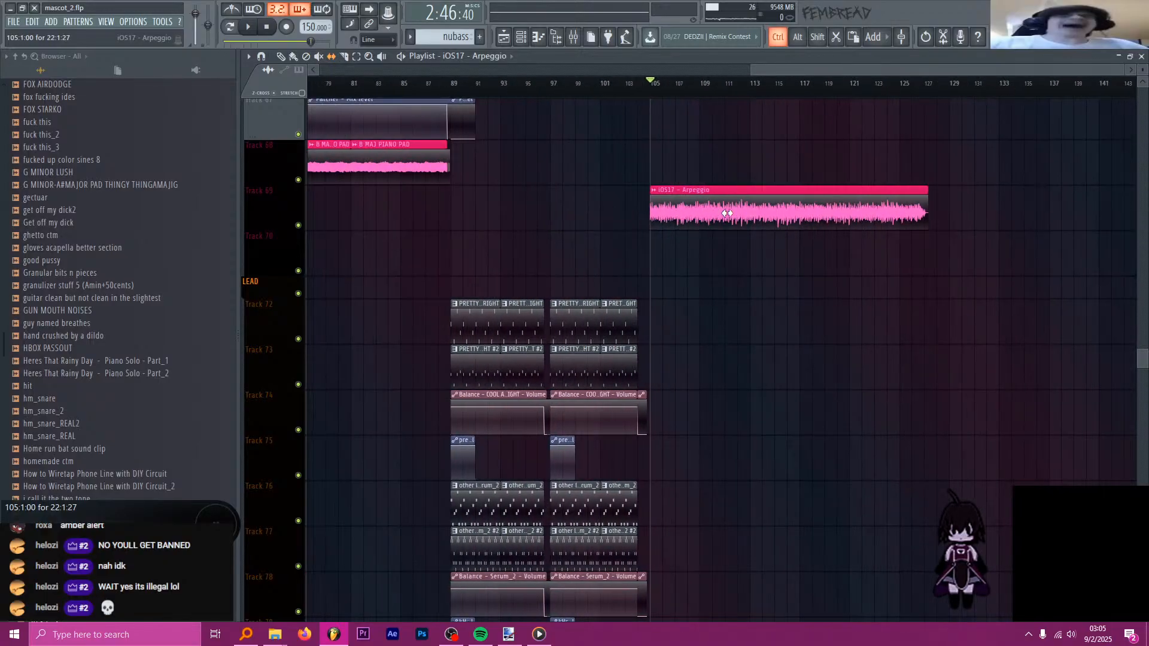
scroll(867, 221, down, 2)
scroll(935, 226, up, 2)
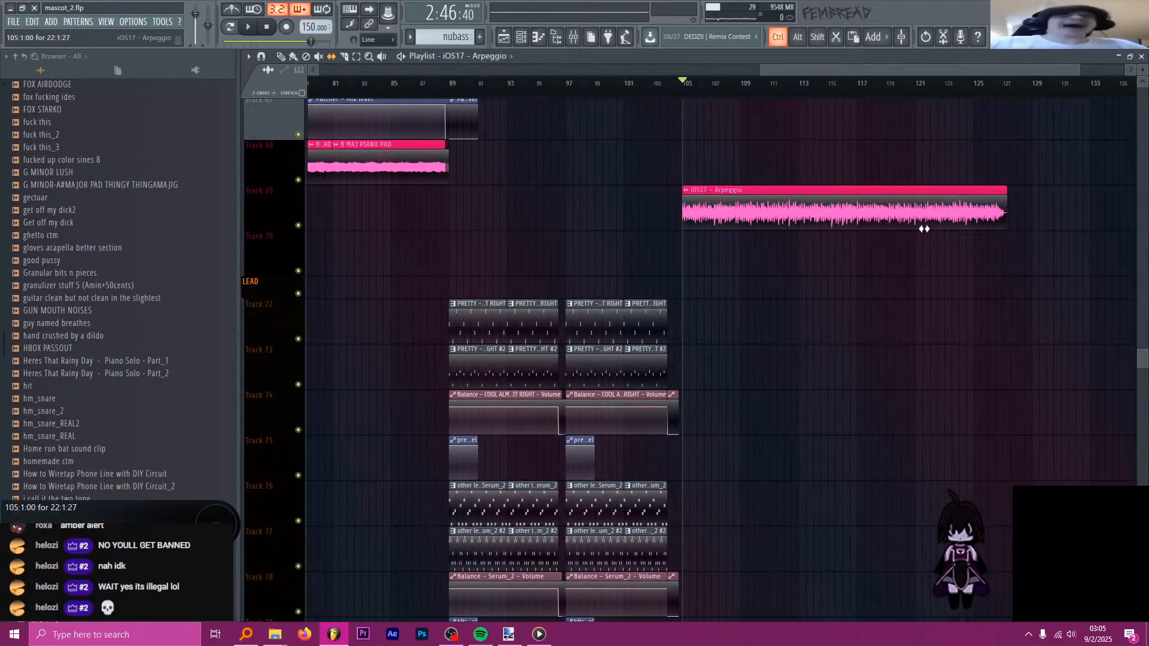
click(847, 244)
right_click(863, 254)
scroll(925, 264, up, 2)
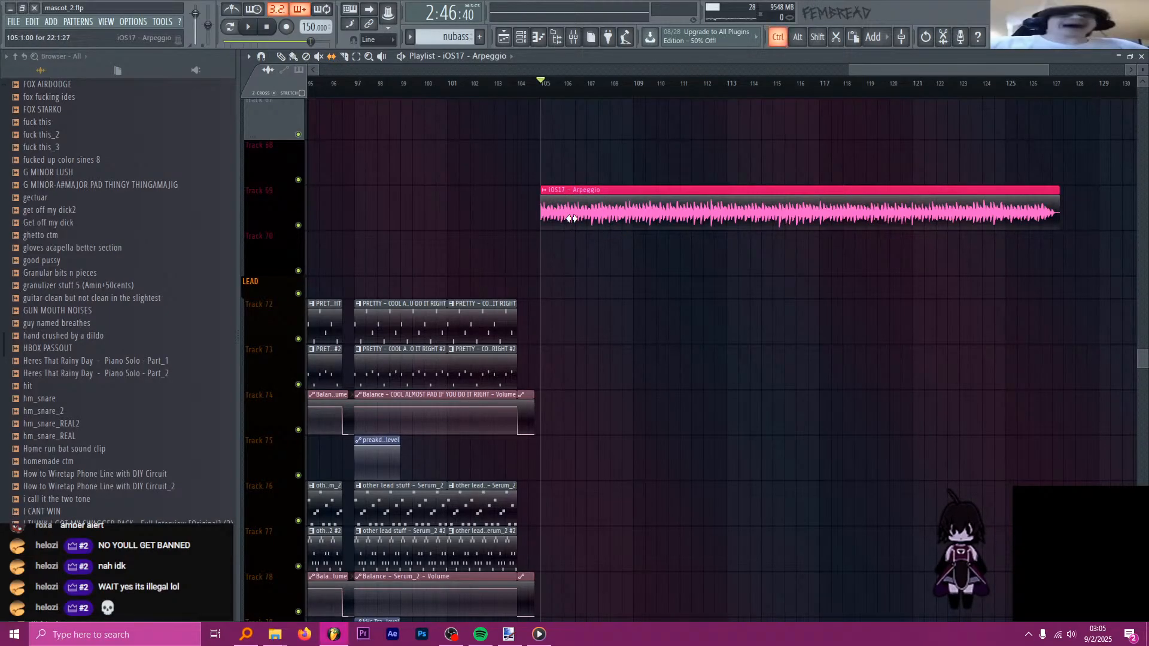
scroll(572, 219, up, 8)
key(space)
scroll(460, 197, up, 2)
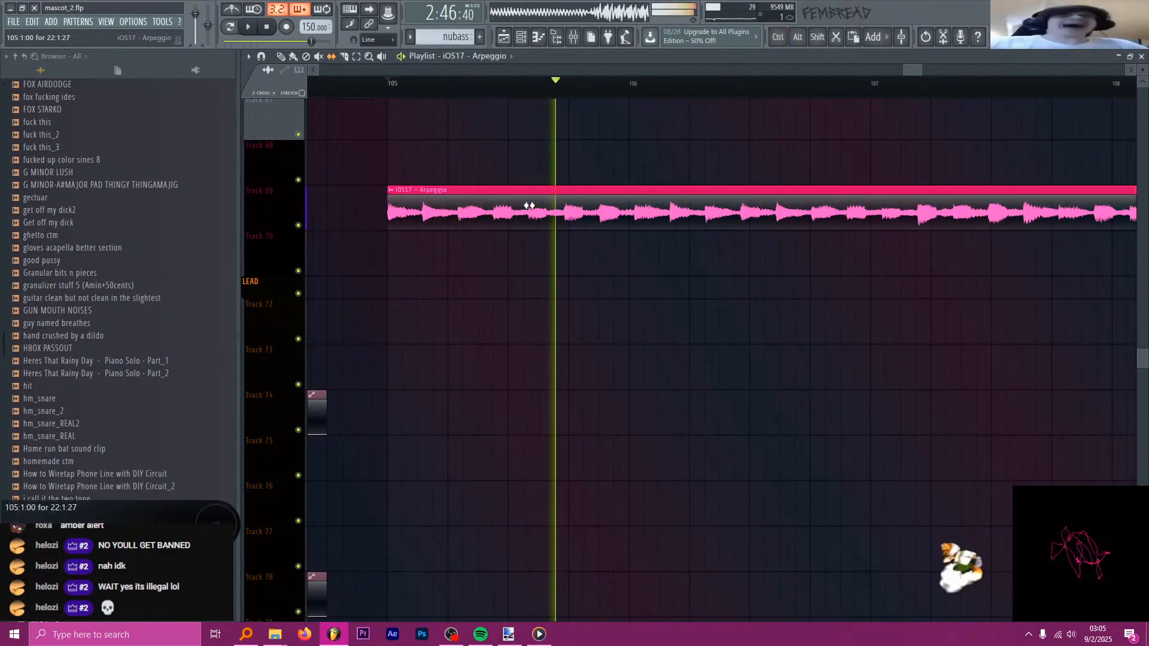
key(space)
- Slice the iOS17 - Arpeggio clip on Track 69 at about 105:3:88 and delete the part after the cut
key(c)
scroll(560, 214, up, 6)
shift+click(550, 219)
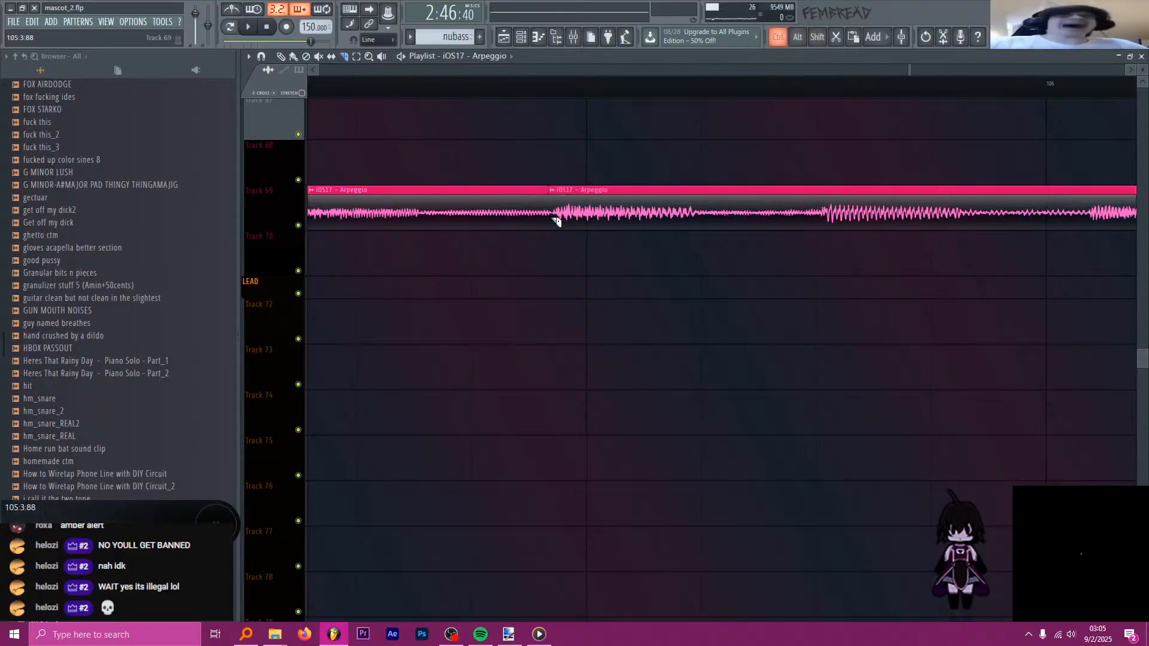
right_click(575, 217)
scroll(616, 249, down, 3)
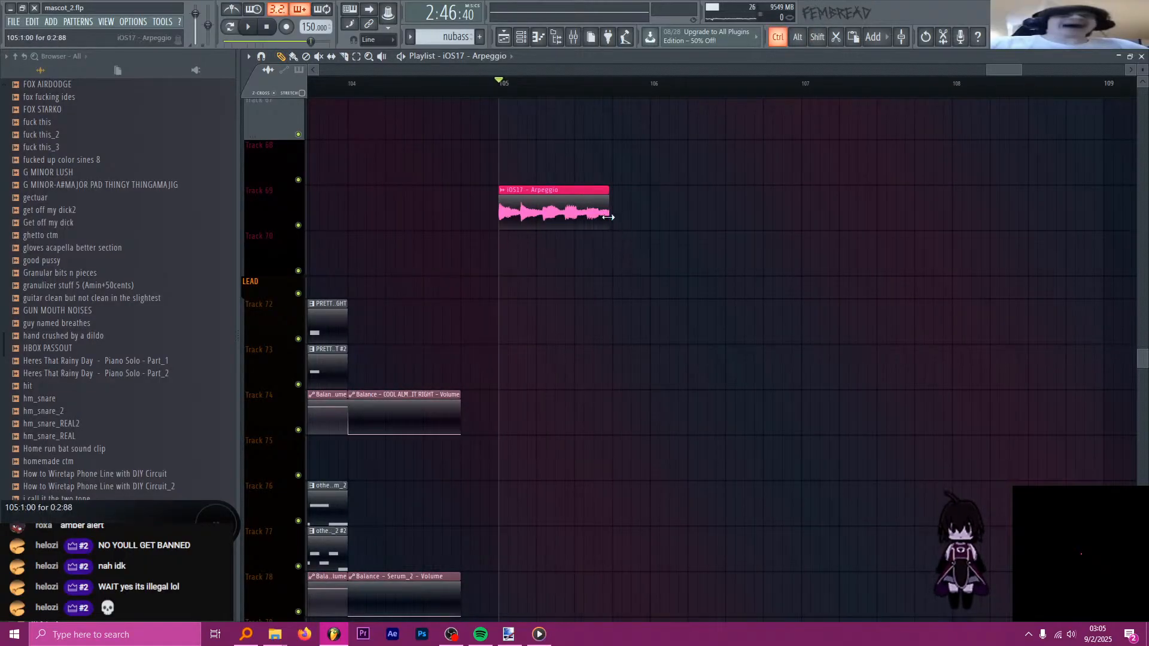
scroll(525, 199, up, 2)
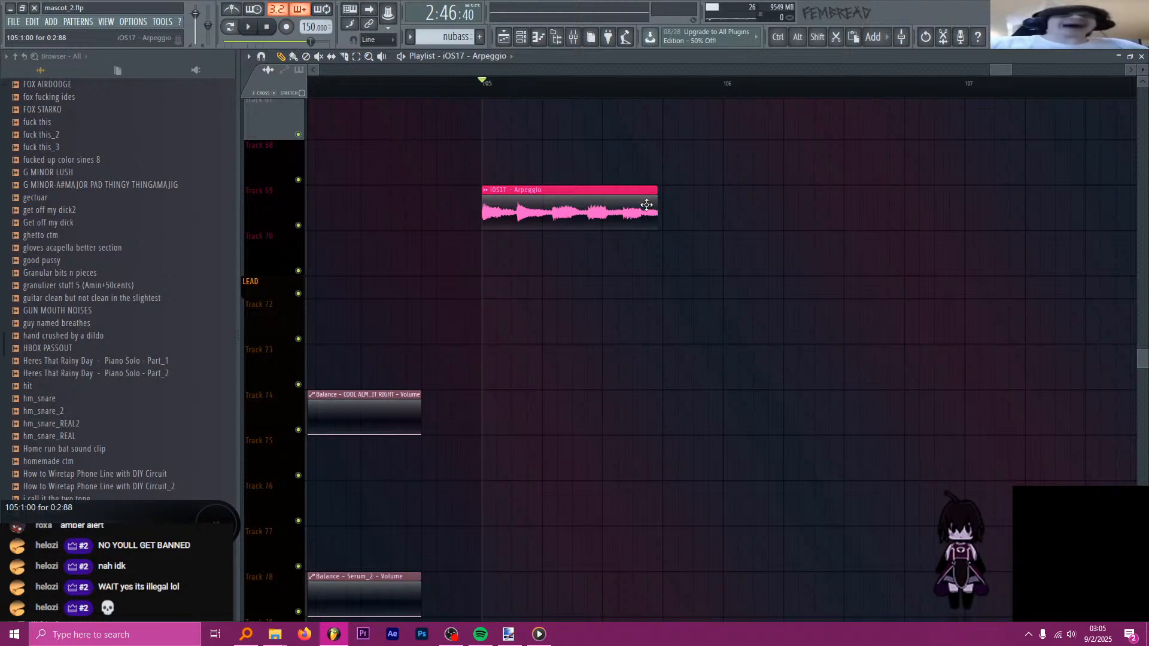
scroll(651, 205, down, 1)
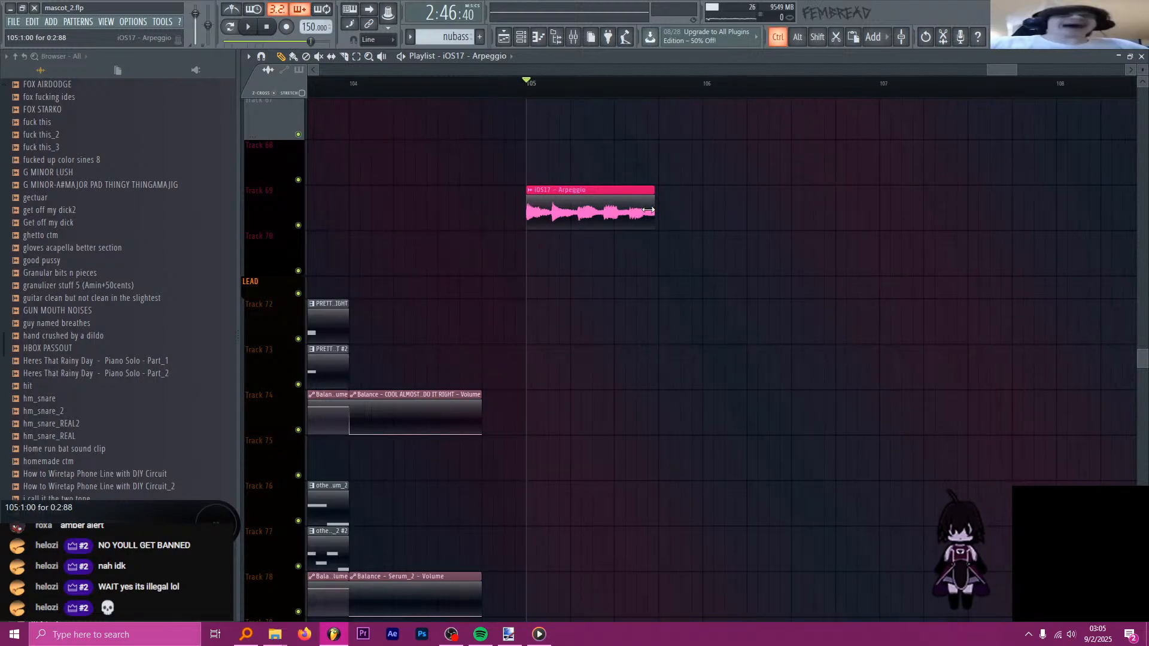
scroll(605, 203, up, 1)
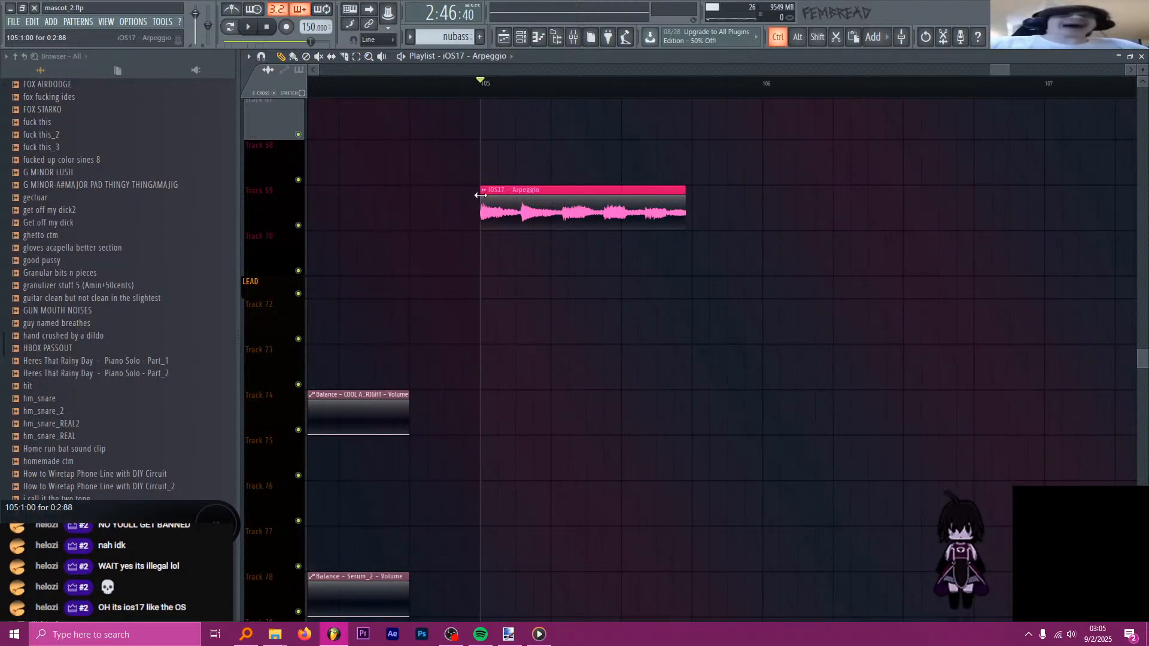
scroll(481, 196, up, 1)
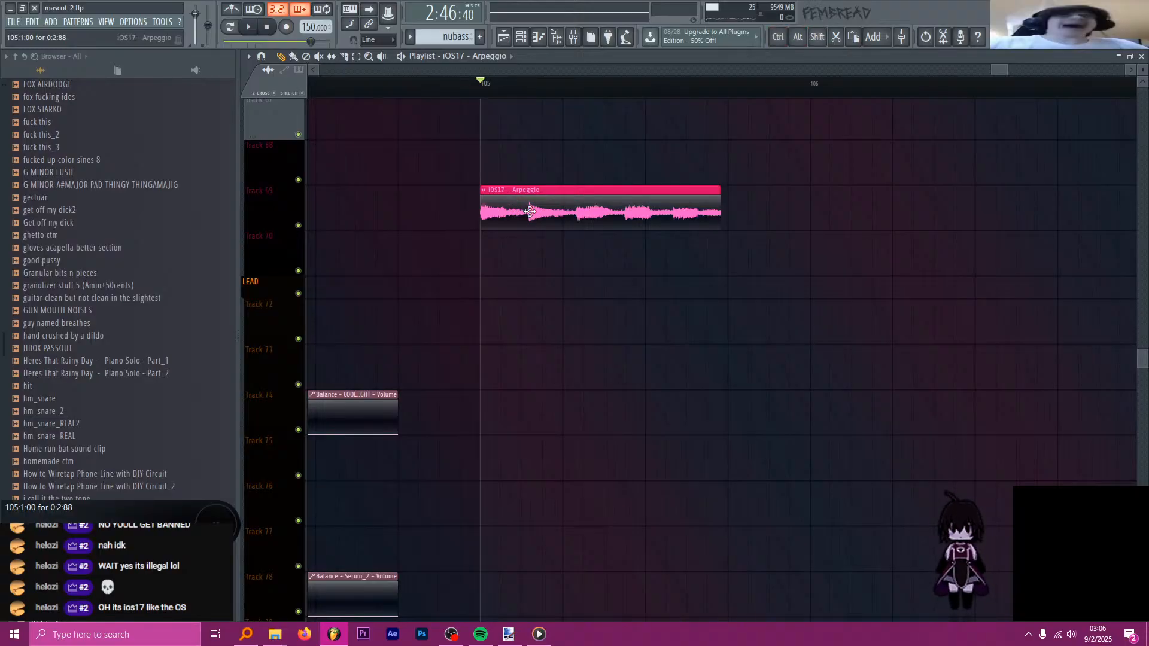
- Time-stretch the sliced iOS17 - Arpeggio clip on Track 69 to end at 105:3, and extend its end to about bar 106
drag(719, 198, 643, 196)
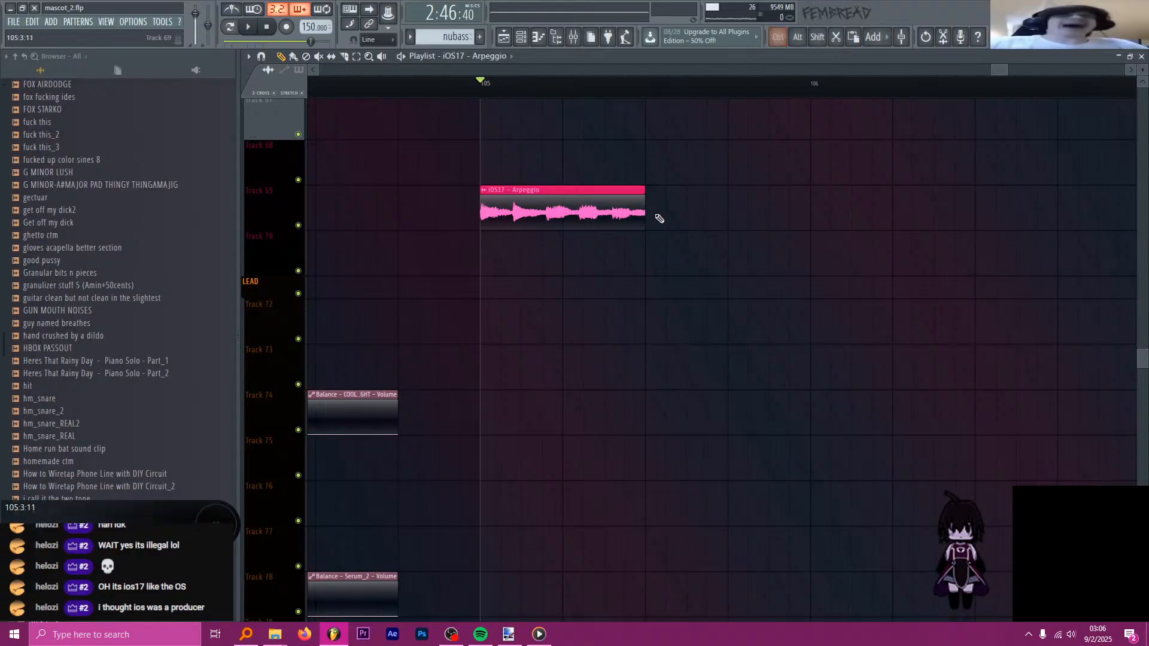
scroll(656, 215, up, 6)
drag(569, 212, 988, 224)
scroll(709, 227, down, 5)
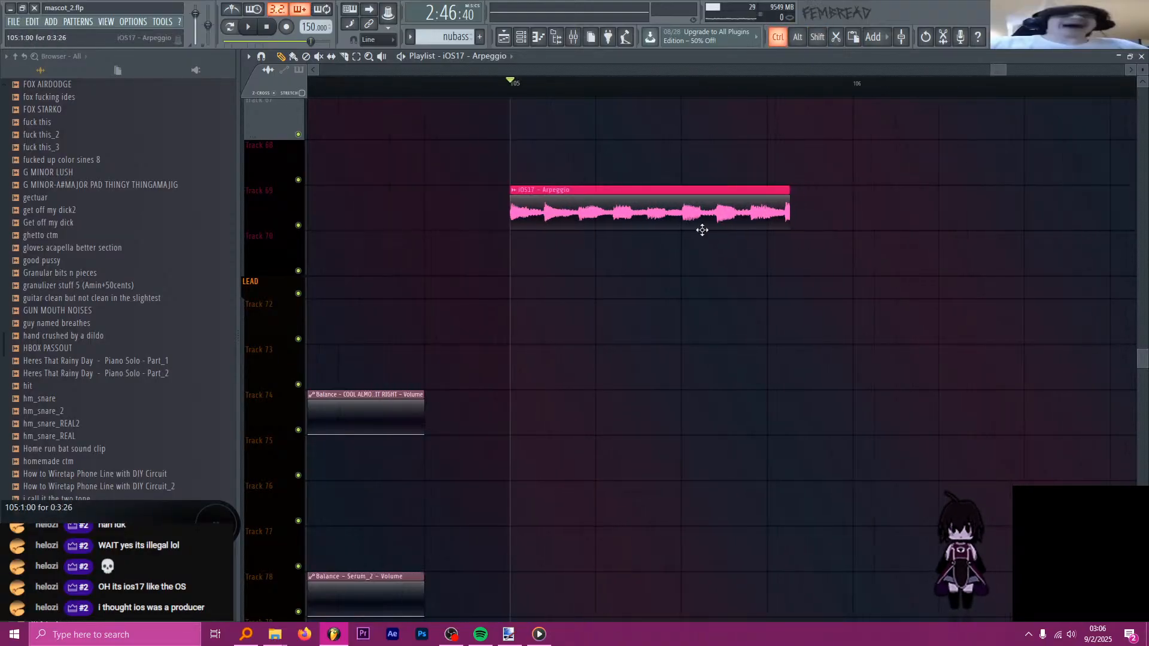
scroll(718, 225, up, 1)
drag(712, 210, 803, 228)
scroll(803, 230, up, 4)
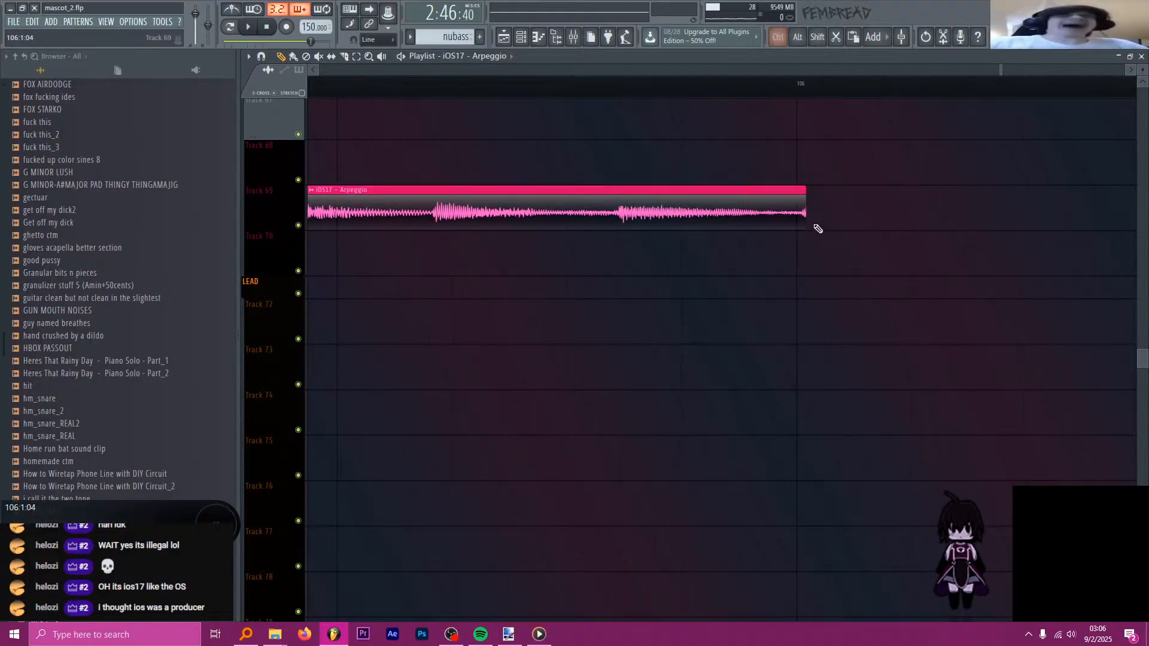
scroll(712, 277, down, 3)
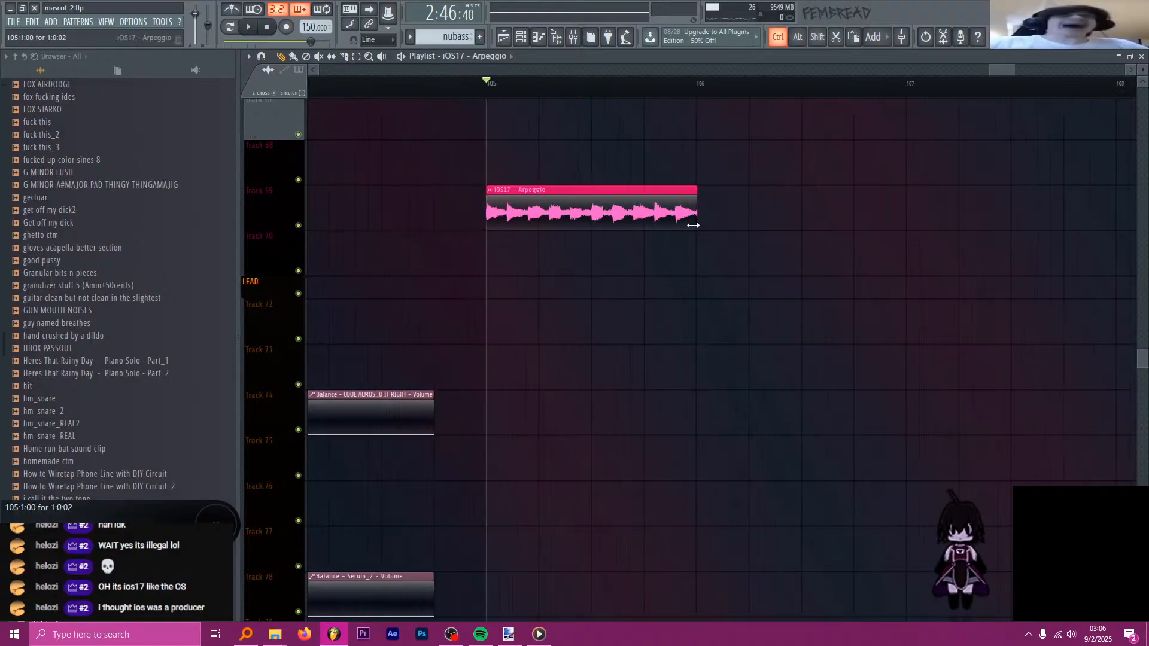
- Extend the iOS17 - Arpeggio clip past bar 110, trim it near that bar and stretch its end to 110:1:00
drag(698, 213, 1118, 215)
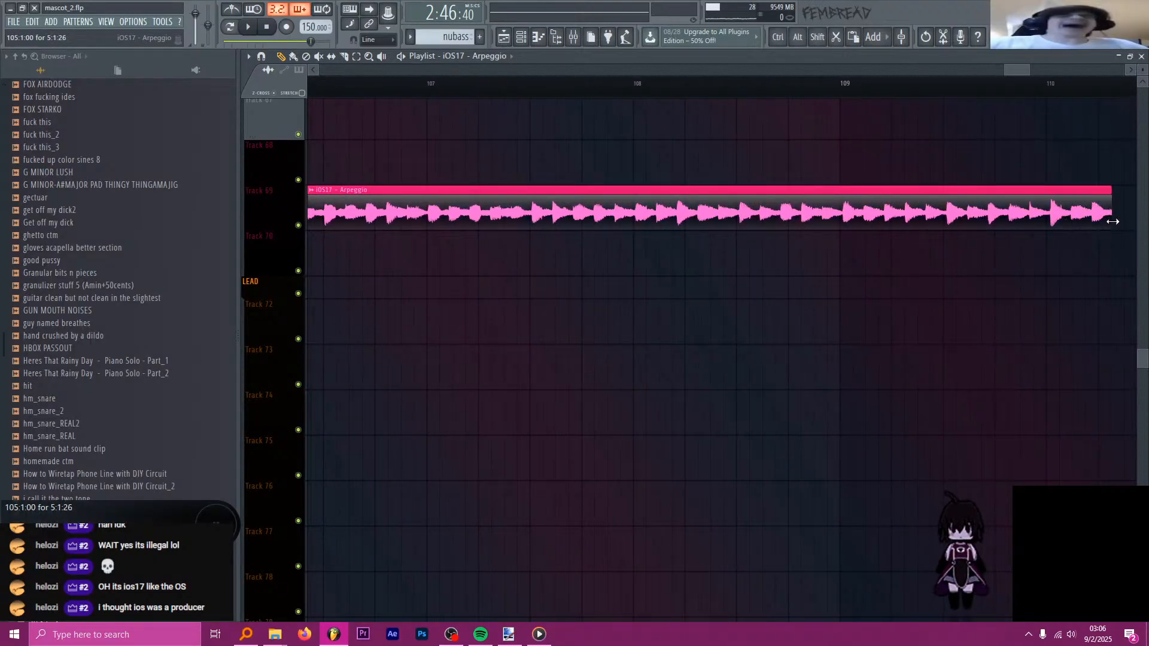
scroll(1054, 223, up, 4)
scroll(879, 222, down, 2)
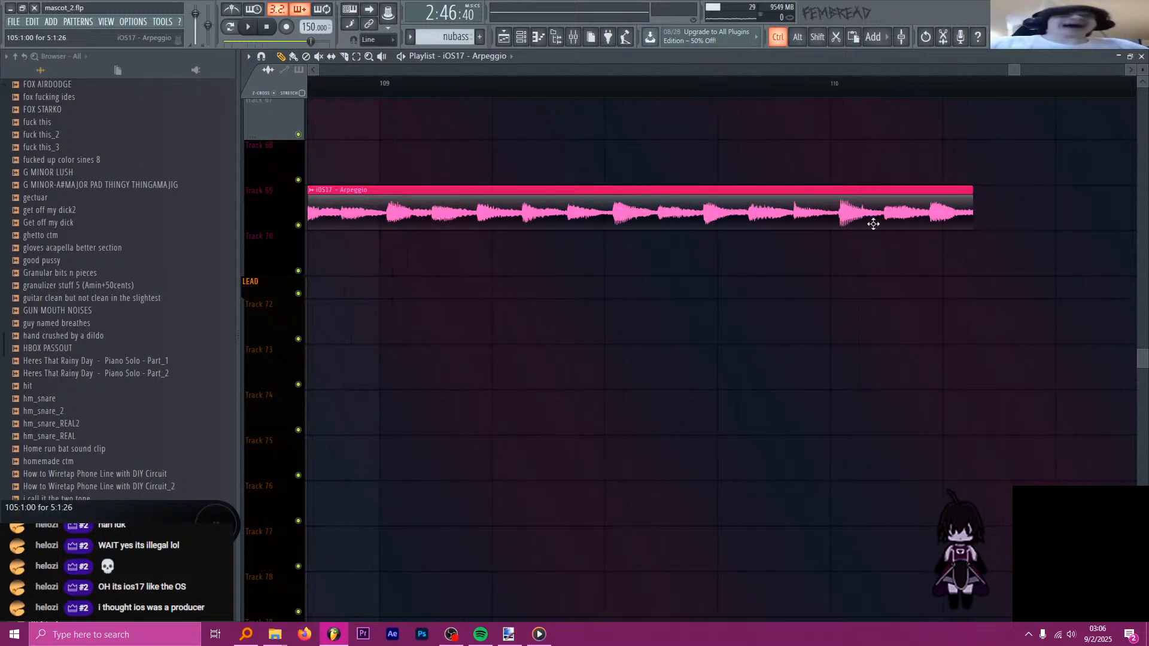
scroll(904, 218, down, 2)
scroll(928, 212, up, 4)
drag(1010, 218, 766, 219)
scroll(778, 222, down, 2)
mouse_move(694, 219)
mouse_down()
mouse_move(730, 225)
mouse_move(715, 211)
mouse_move(682, 211)
mouse_up()
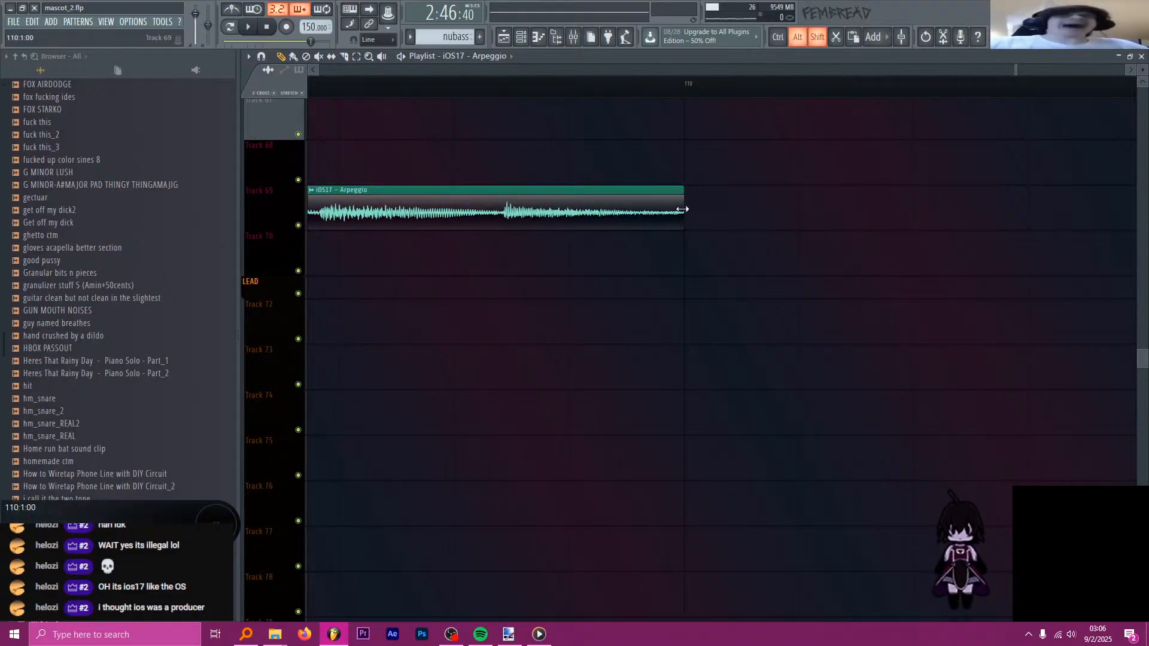
- Extend the iOS17 - Arpeggio clip on Track 69 to about the middle of bar 112 and check its alignment with the grid
scroll(630, 261, up, 2)
scroll(633, 227, down, 1)
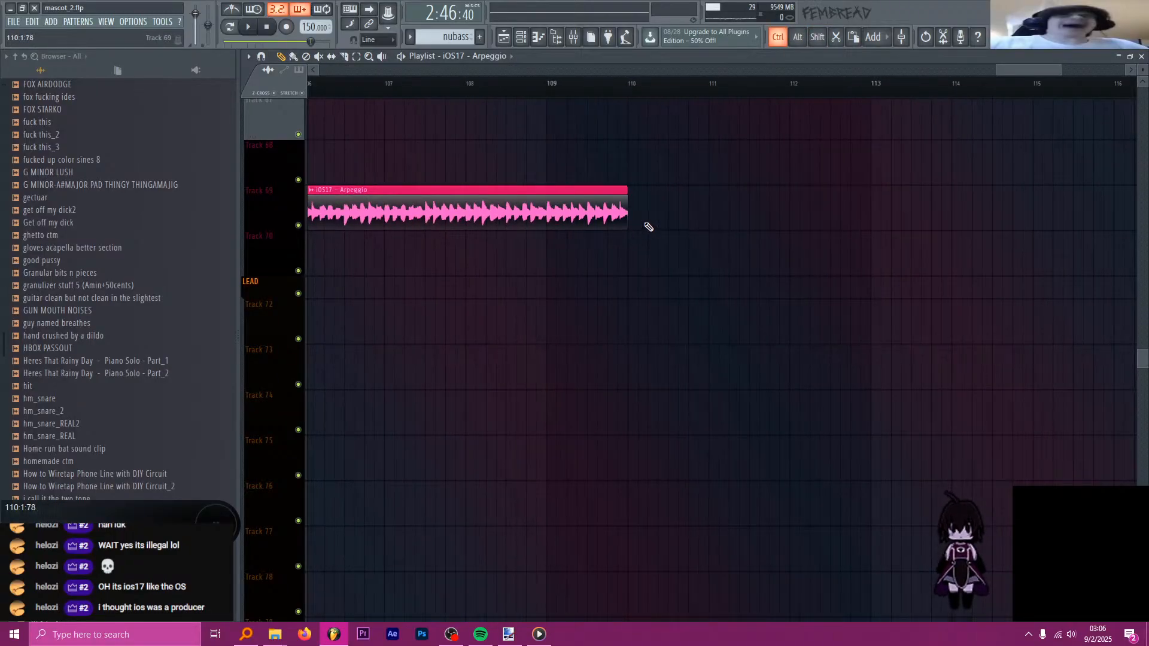
scroll(644, 226, down, 2)
drag(616, 198, 942, 216)
scroll(627, 221, up, 4)
scroll(582, 229, down, 5)
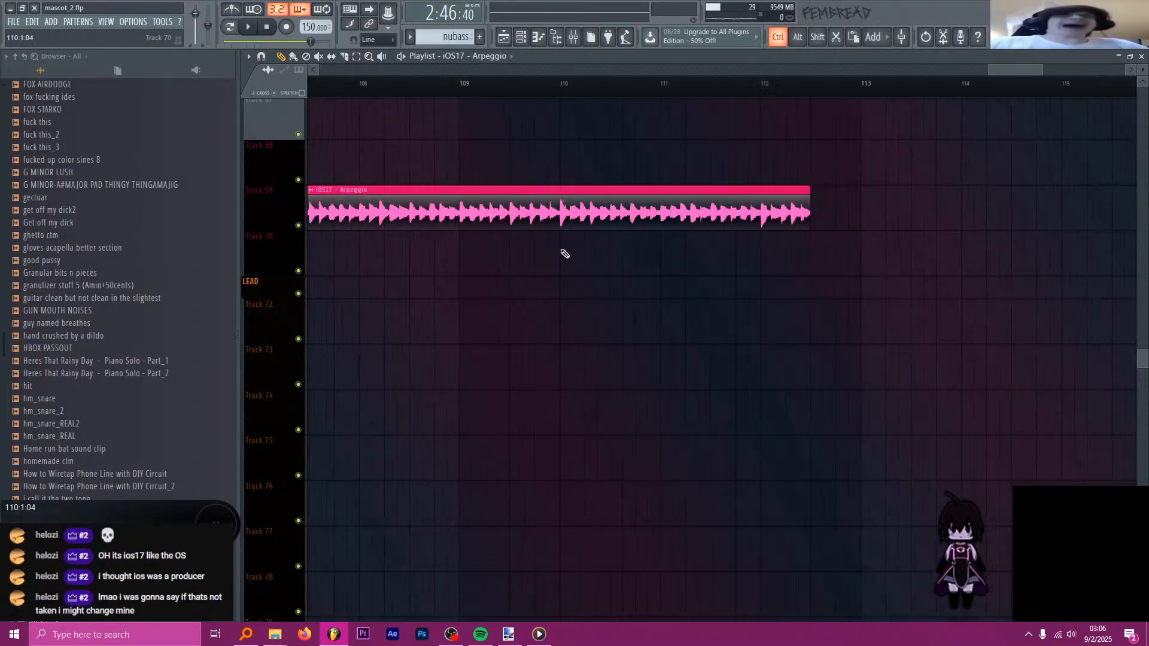
scroll(746, 242, up, 3)
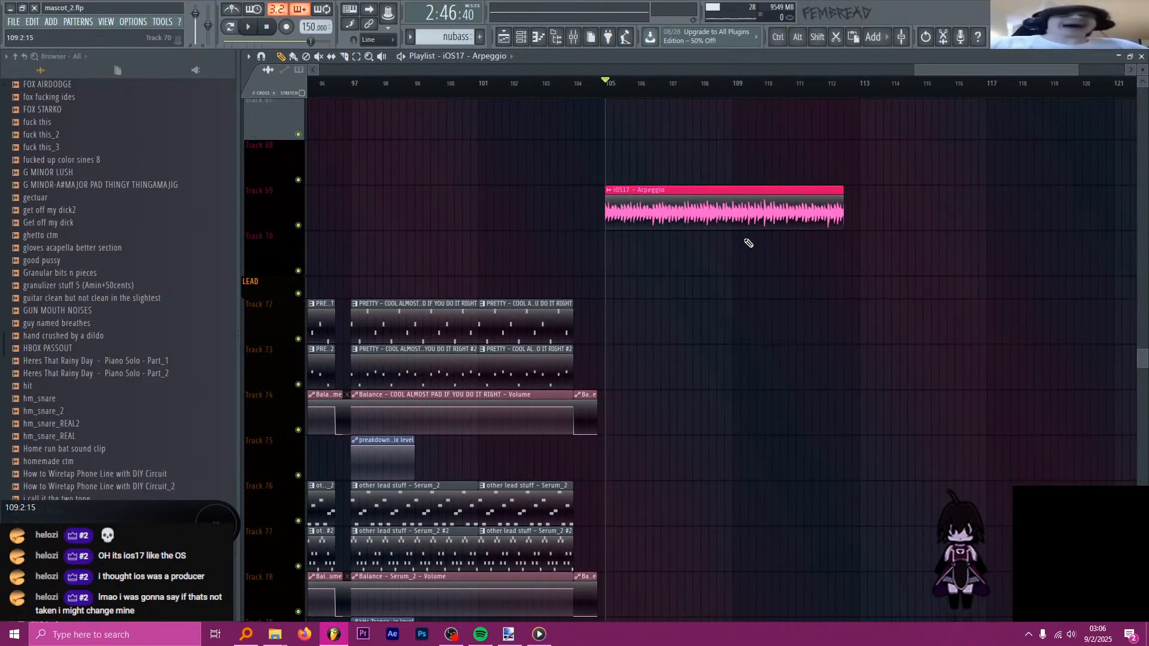
scroll(748, 243, up, 1)
scroll(747, 244, up, 1)
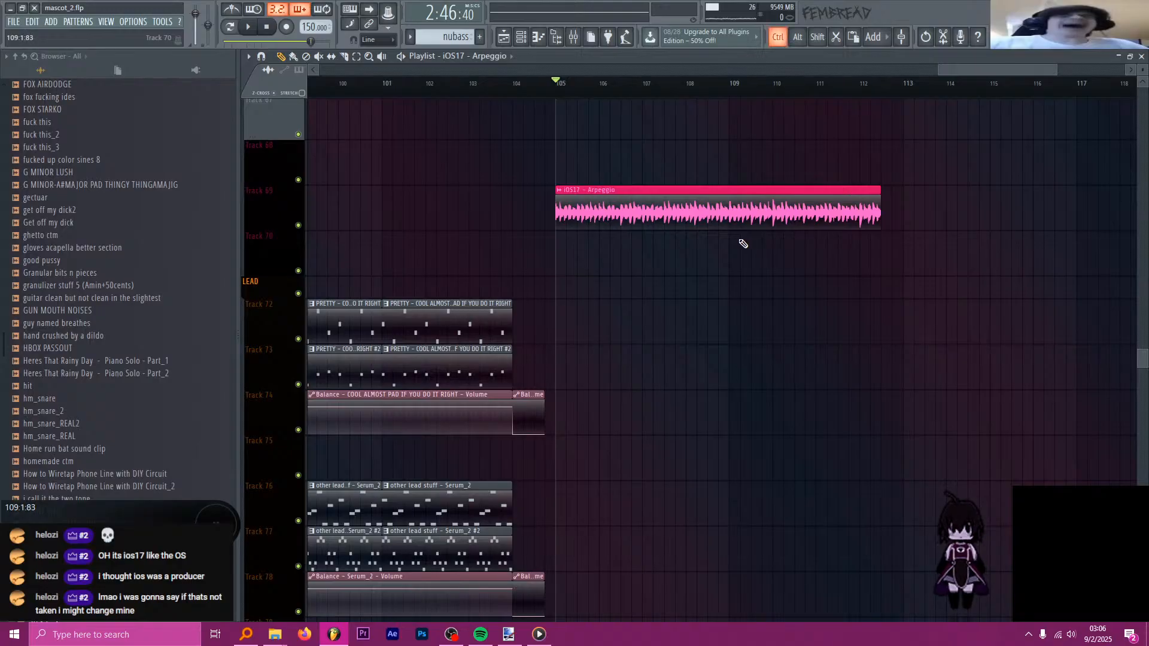
scroll(705, 244, up, 2)
shift+click(744, 218)
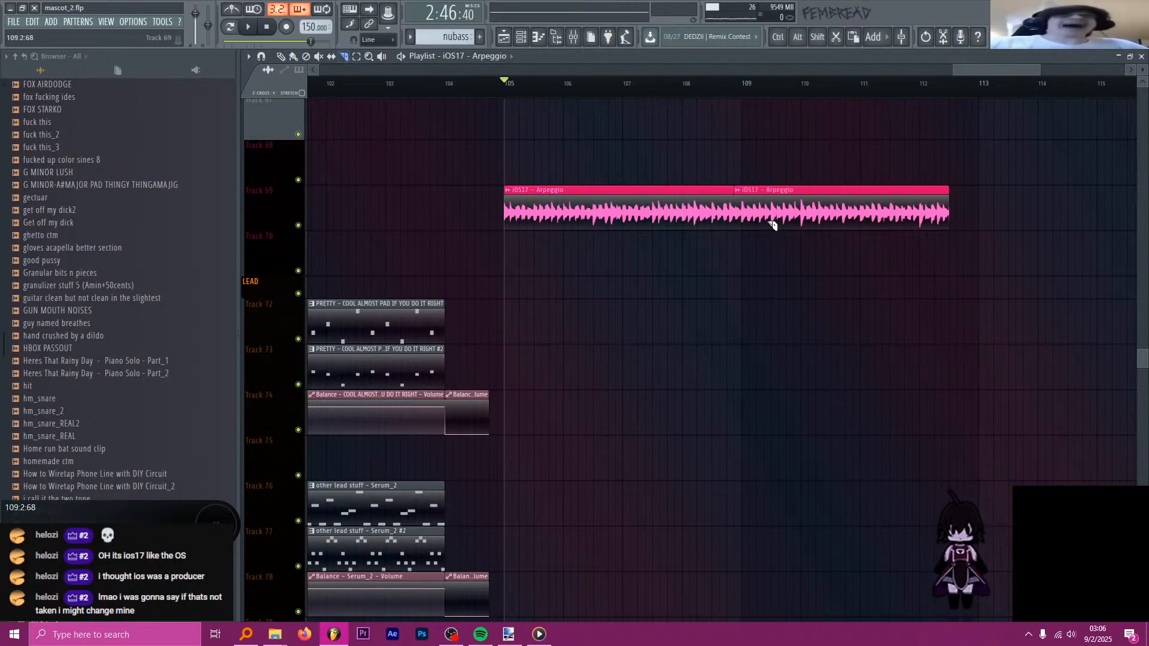
key(ctrl+z)
shift+click(747, 218)
key(ctrl+z)
- Slice the iOS17 - Arpeggio clip on Track 69 at bar 109 and delete the part after the cut
shift+right_click(748, 218)
right_click(752, 217)
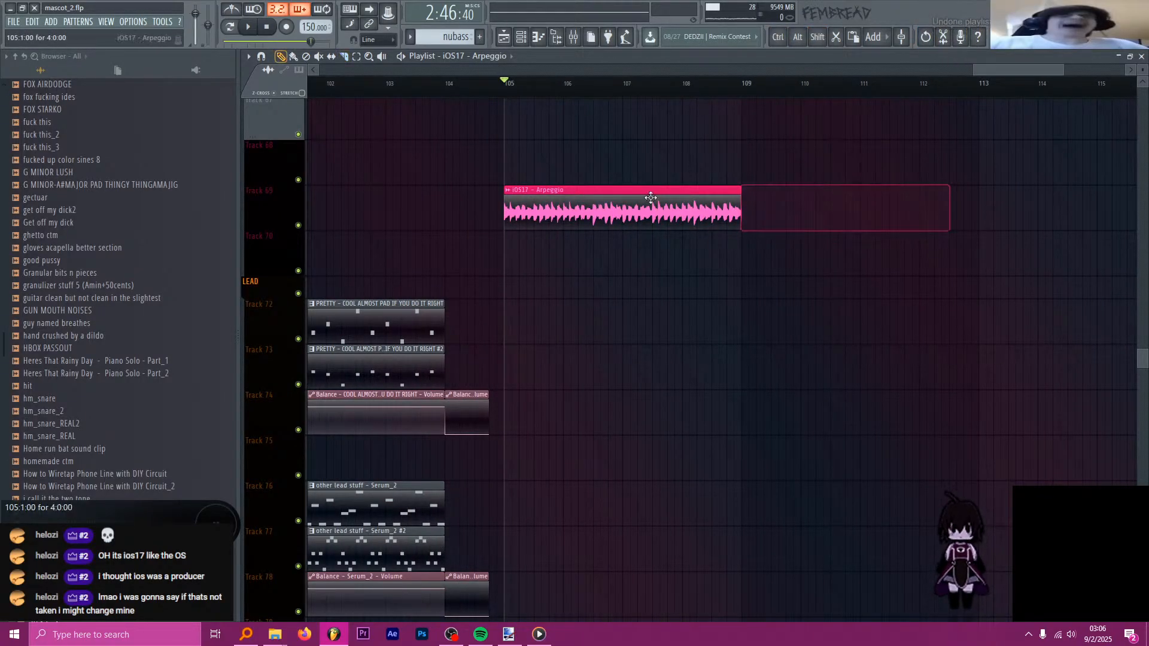
scroll(537, 179, up, 2)
scroll(543, 182, down, 6)
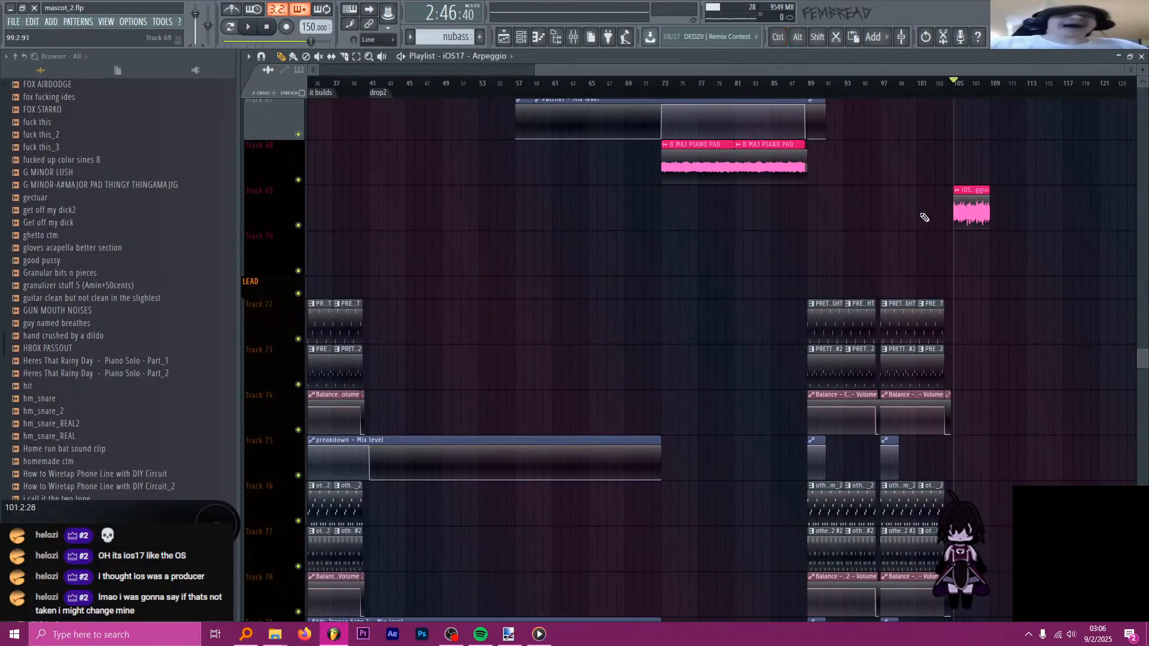
scroll(983, 223, up, 4)
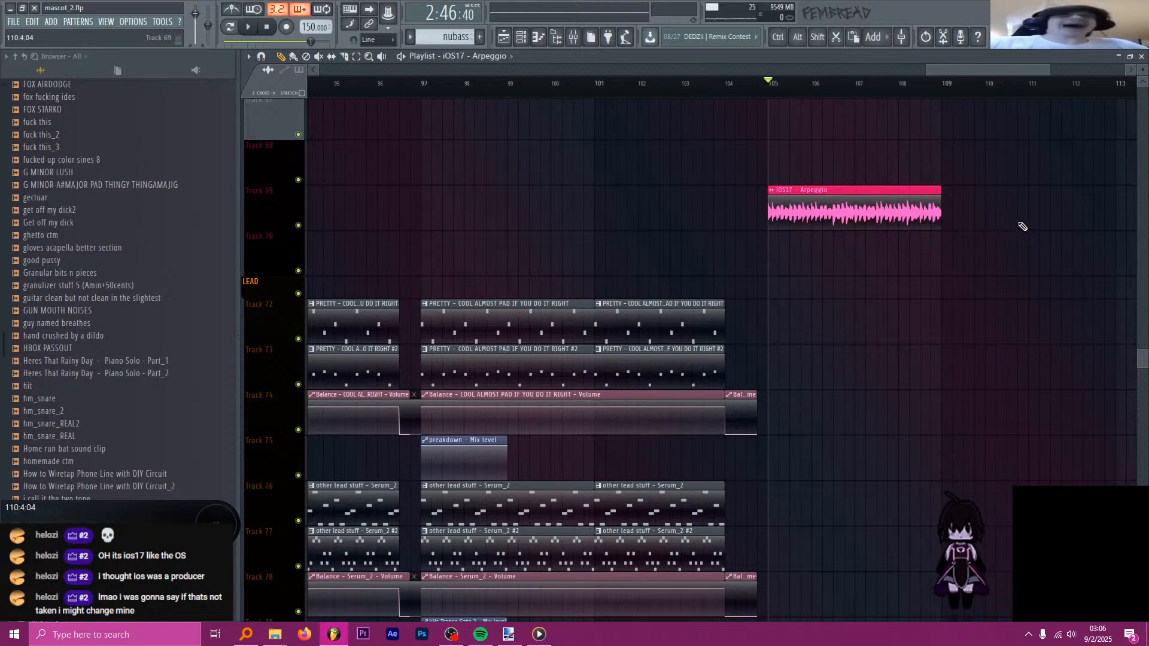
scroll(1073, 233, up, 3)
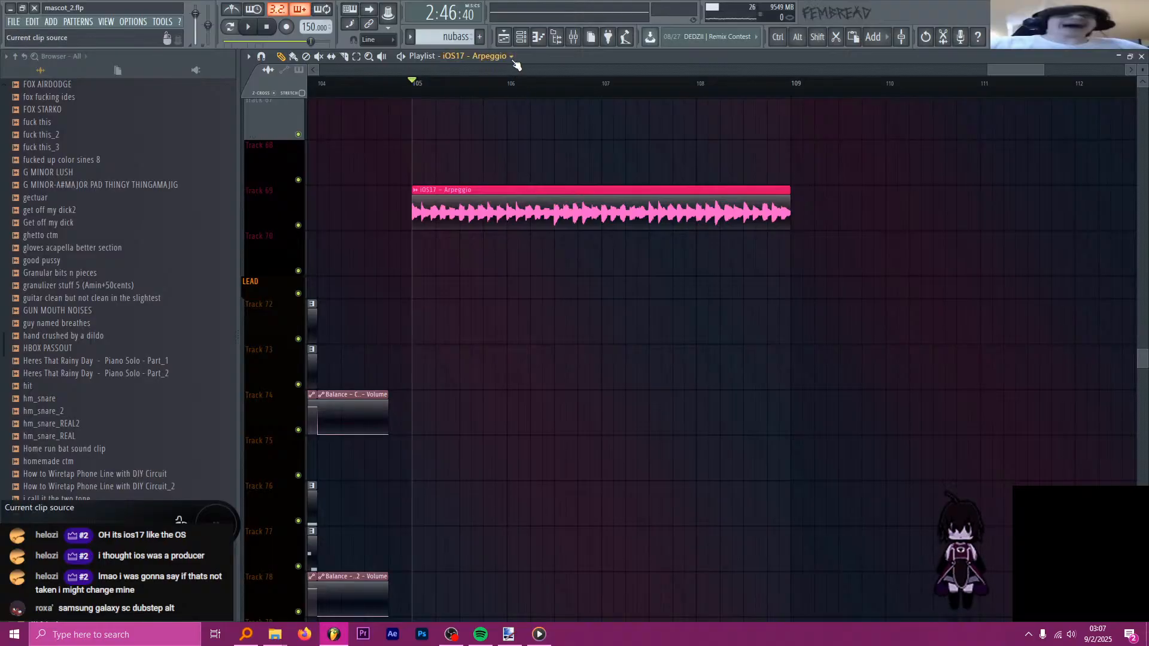
- Open Gross Beat from the iOS17 - Arpeggio mixer track, try the Basic 1 time slot and return to Empty
click(573, 36)
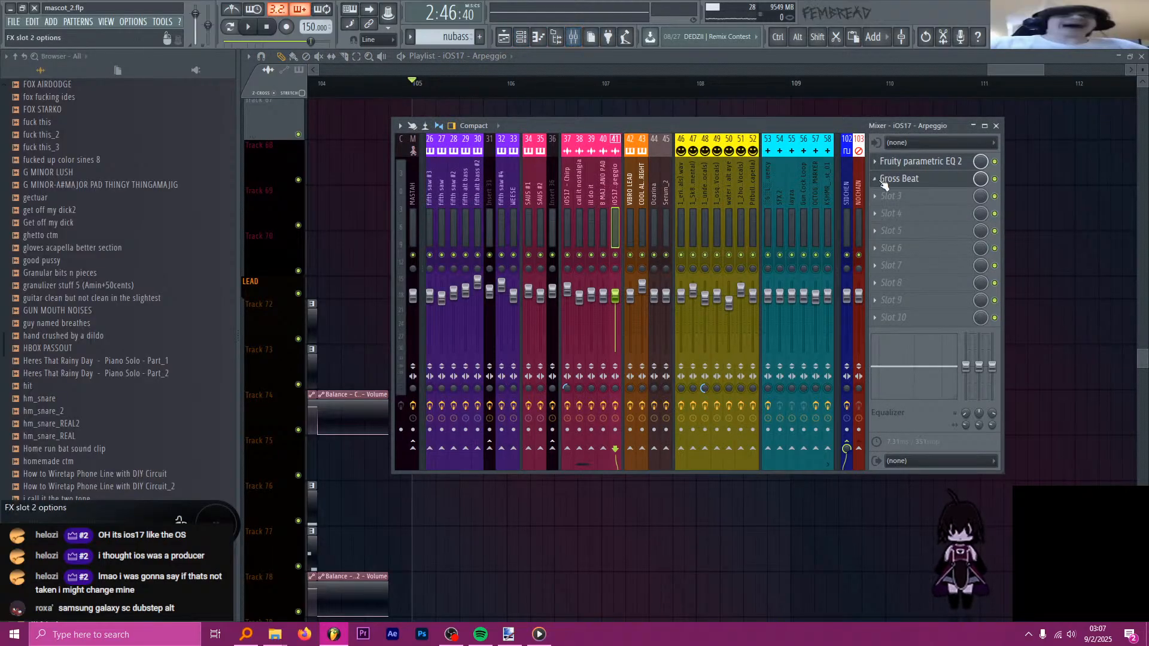
click(910, 178)
click(916, 178)
click(916, 178)
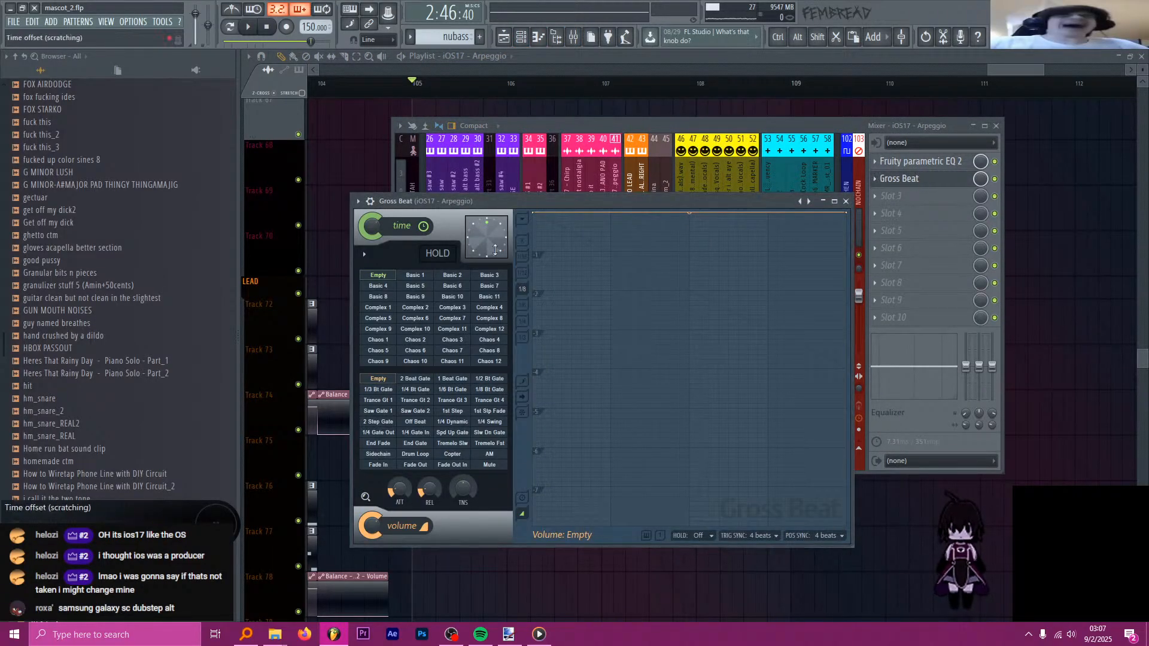
click(416, 274)
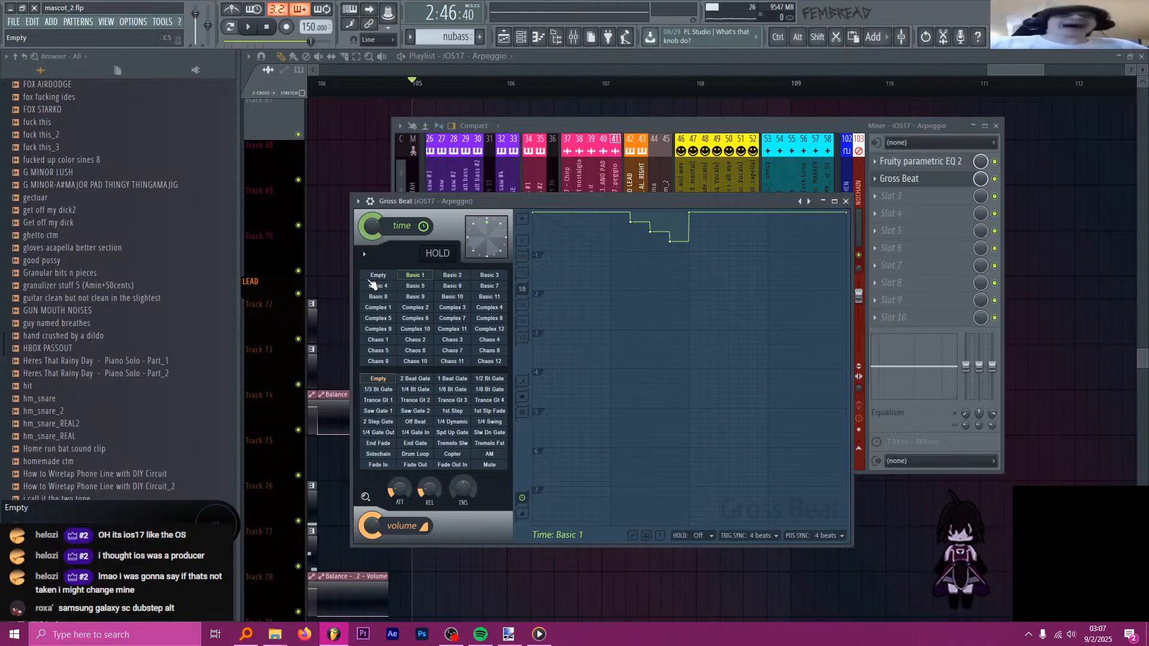
click(378, 274)
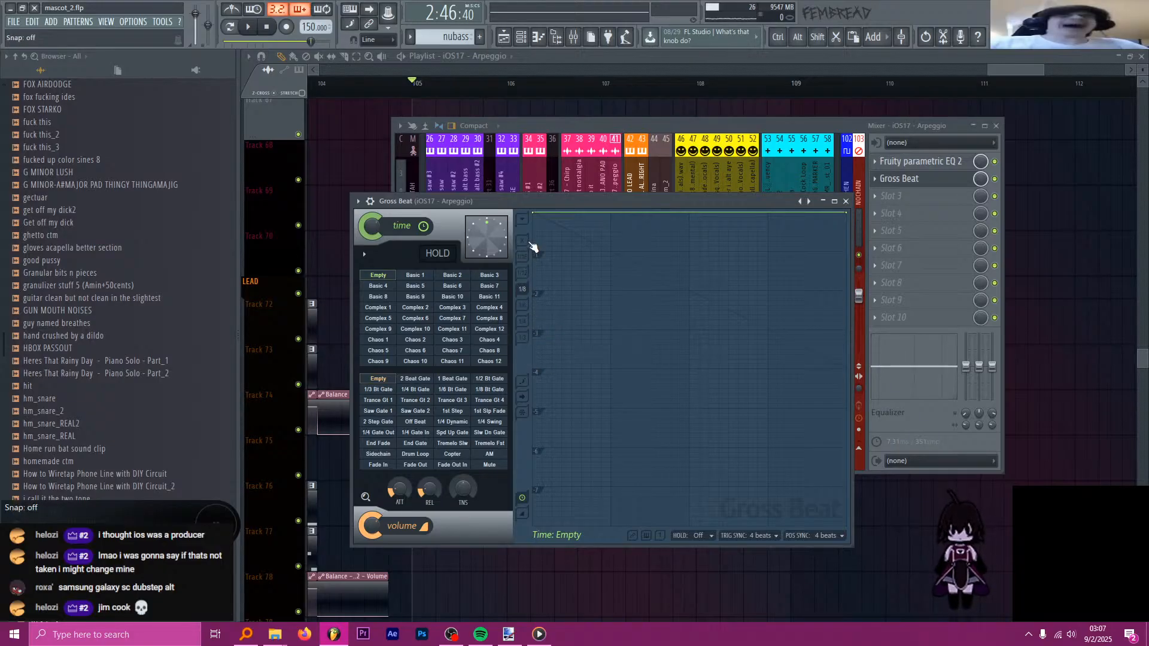
click(523, 220)
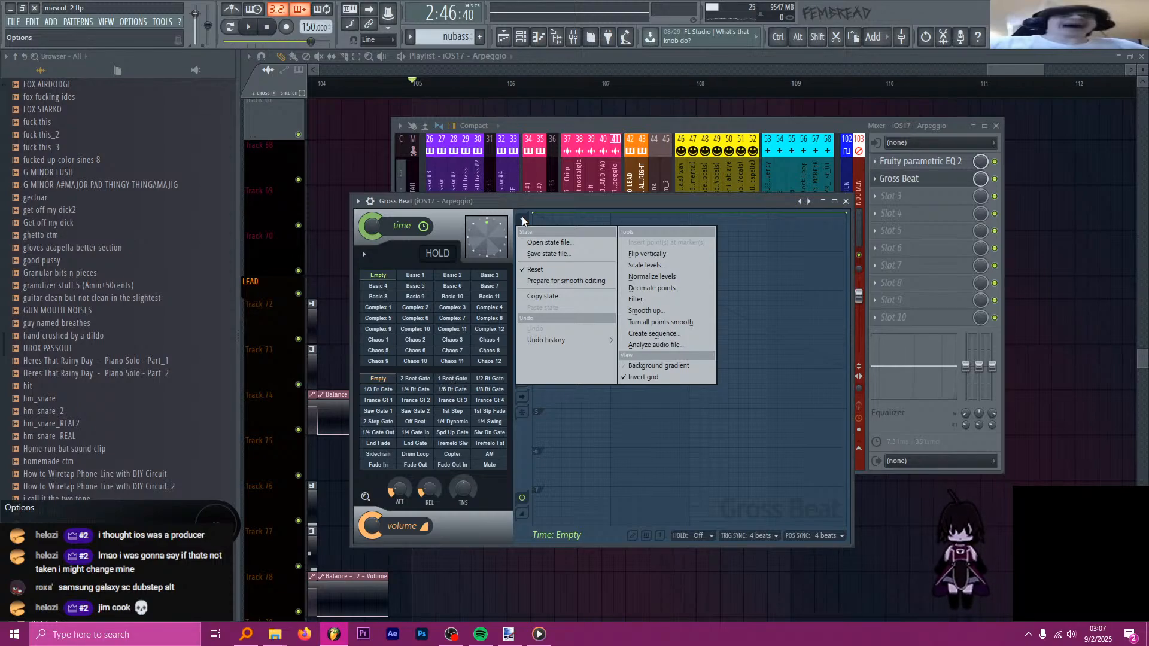
click(523, 219)
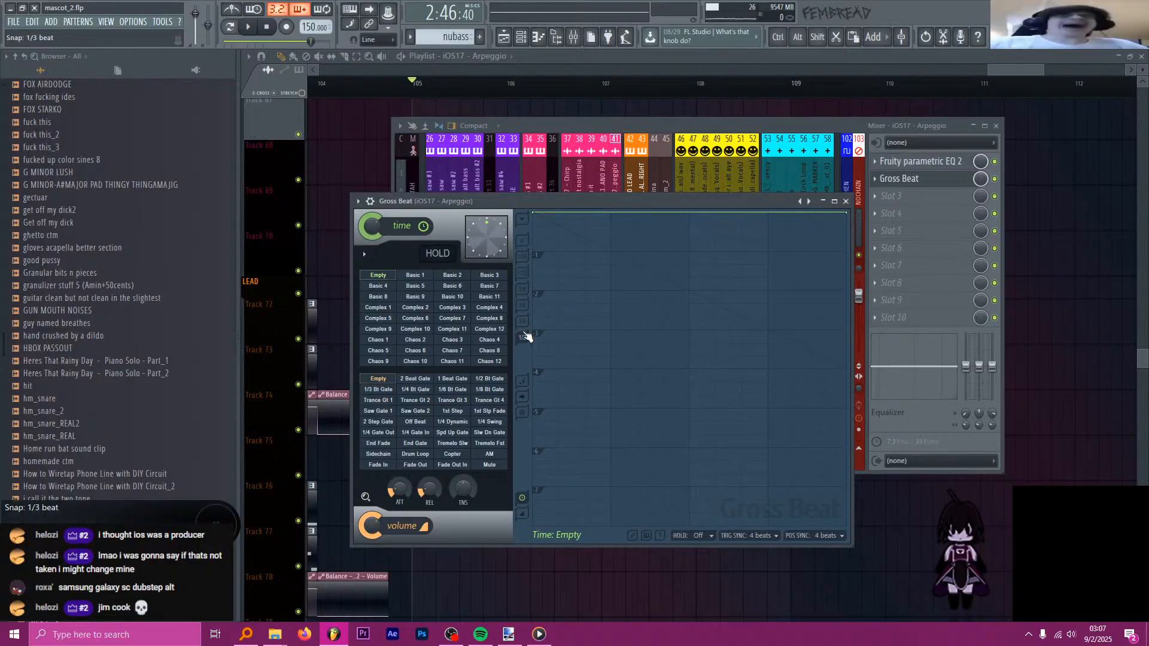
- Shape Gross Beat's Empty time envelope with 1/3 beat snap into two downward Single curve ramps, resetting to the top at 001:03:000
click(688, 226)
right_click(692, 225)
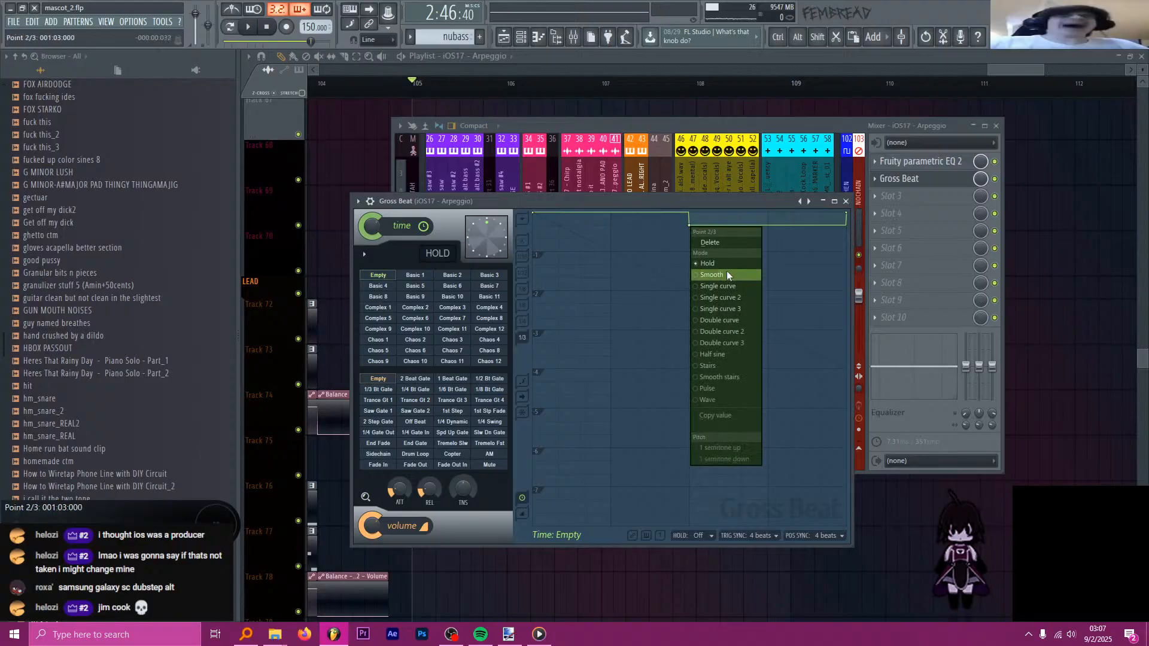
click(737, 297)
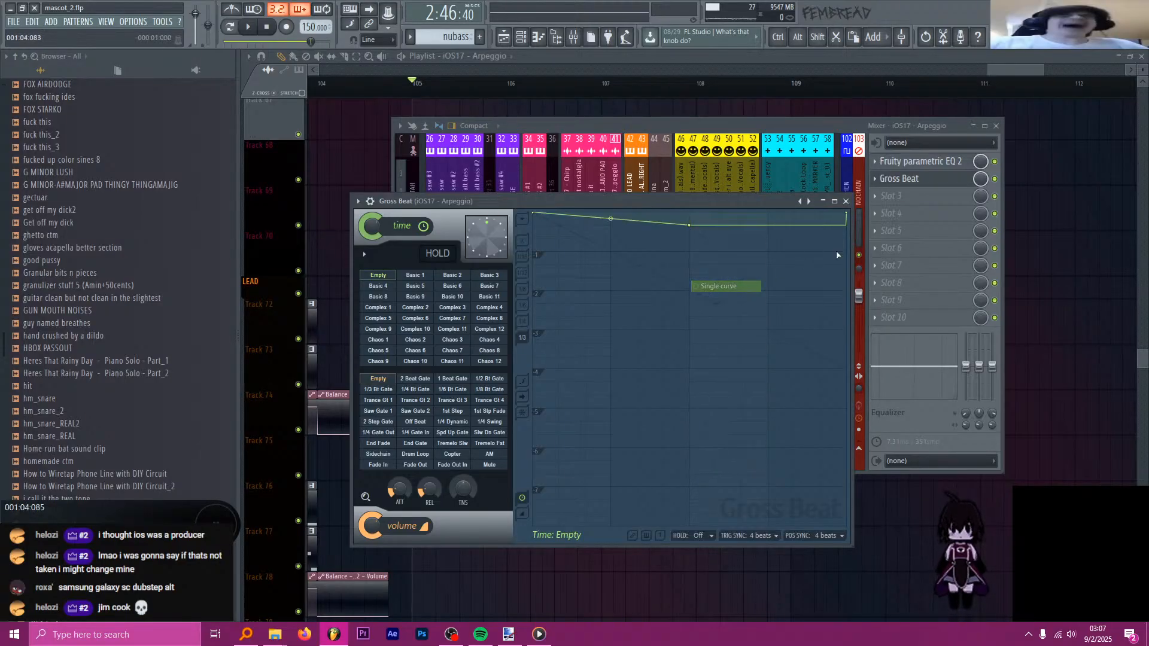
click(690, 213)
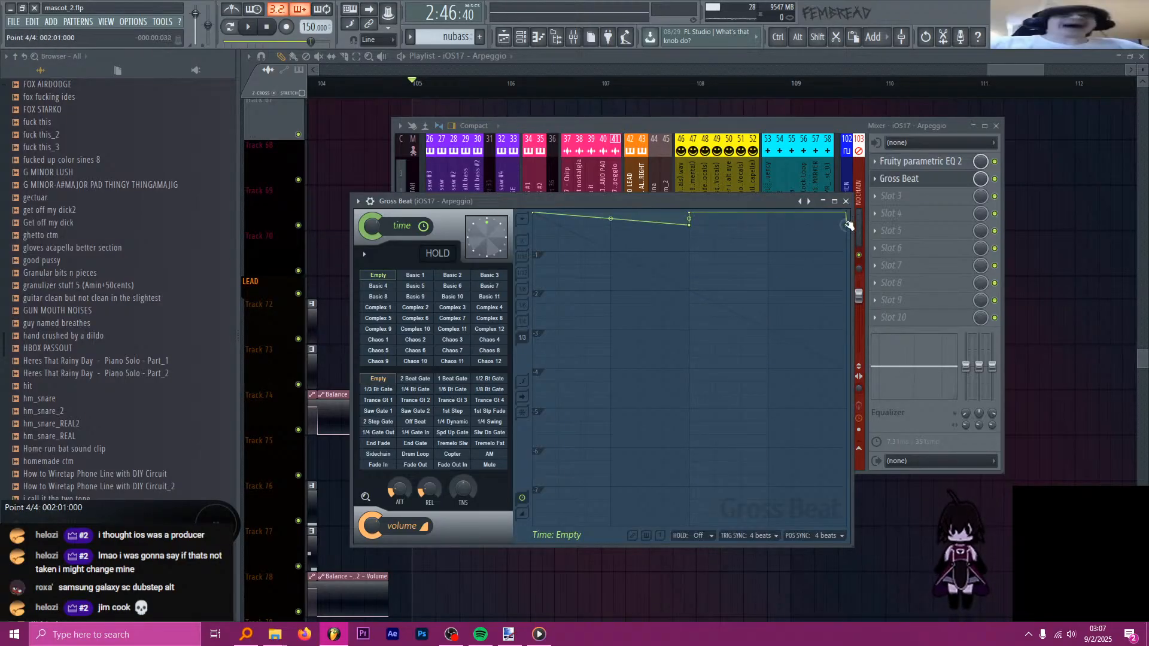
right_click(848, 225)
click(874, 283)
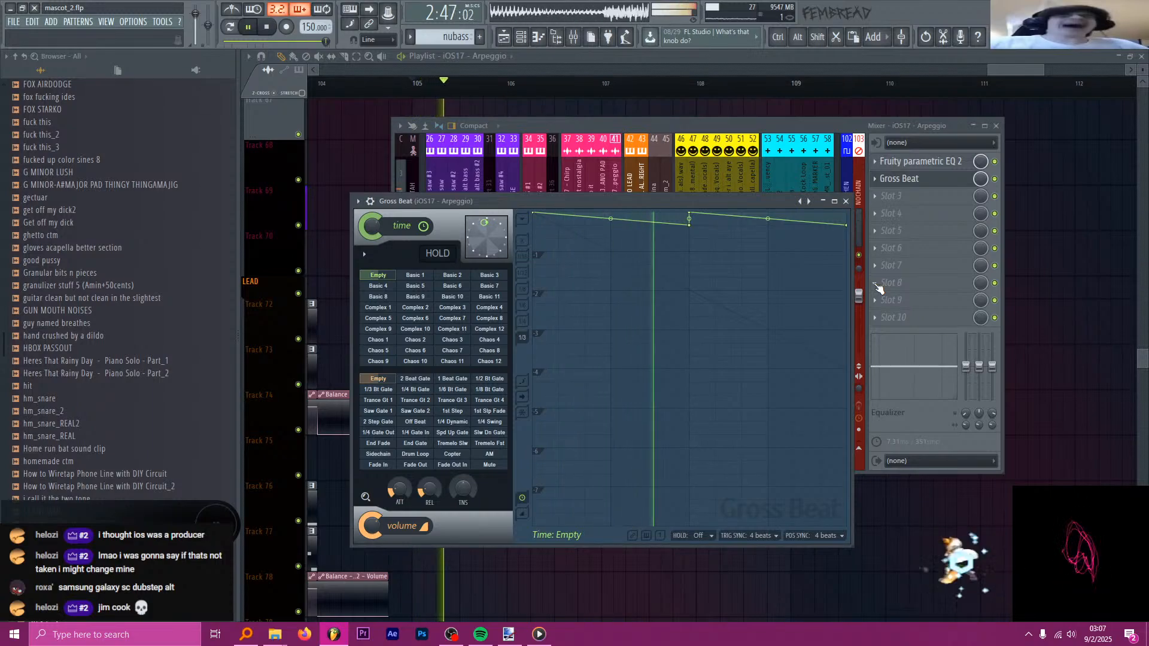
- Inspect the iOS17 - Arpeggio clip from bar 105 in the playlist and play it with the Gross Beat time envelope open
key(F12)
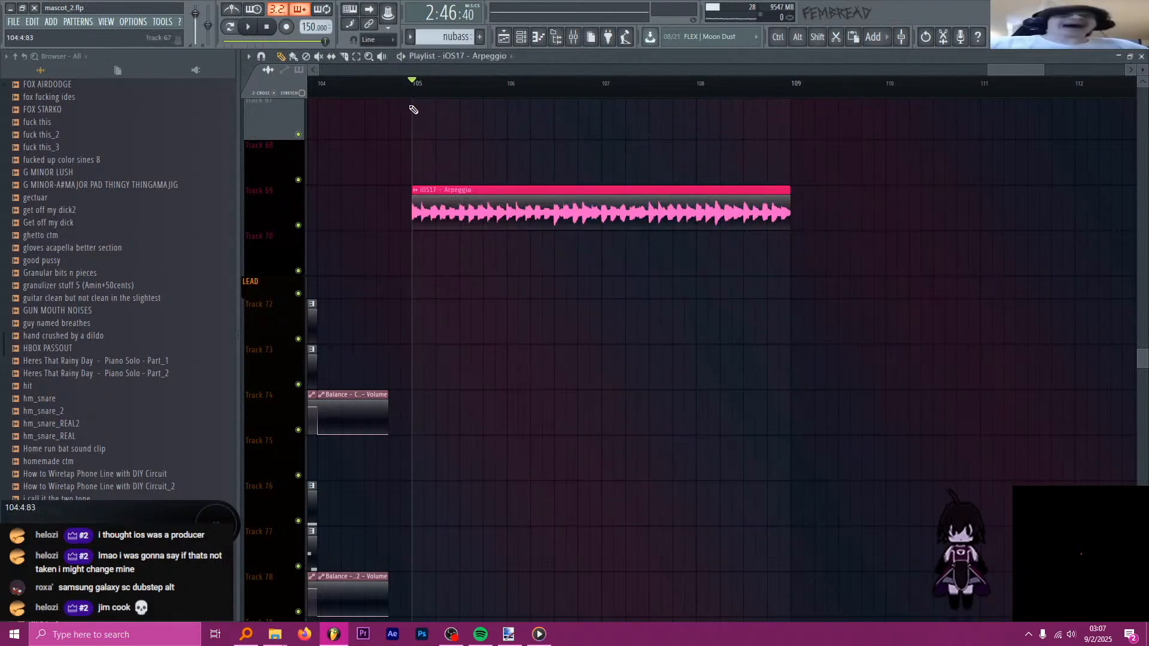
ctrl+scroll(410, 156, up, 5)
ctrl+scroll(410, 156, up, 2)
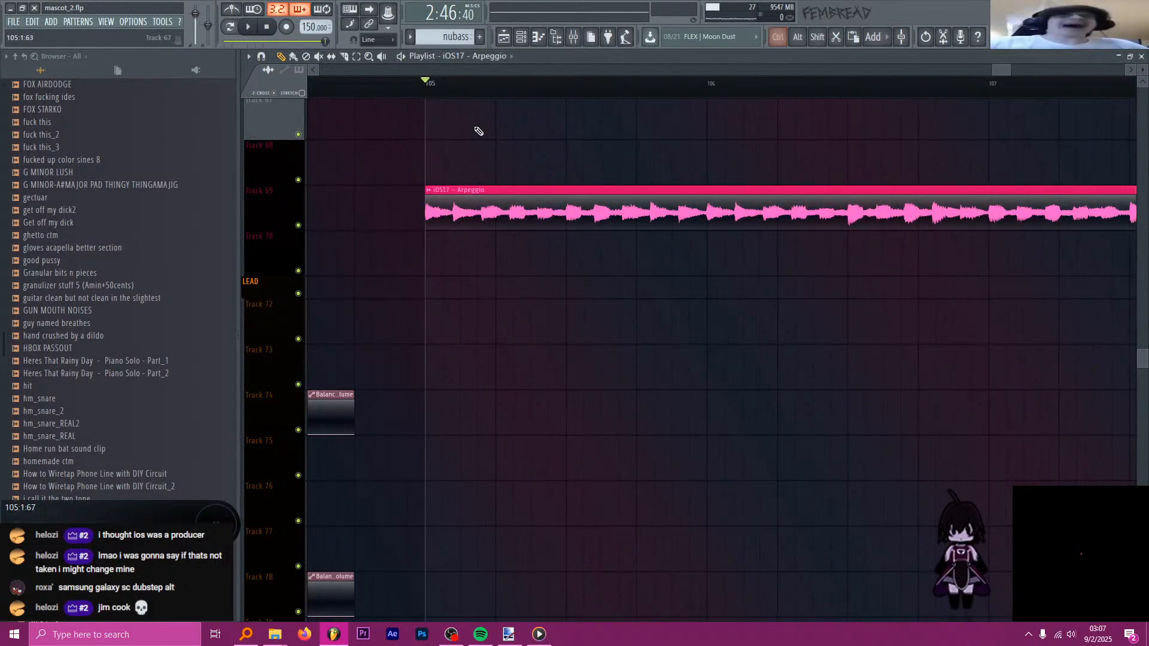
click(573, 38)
click(894, 195)
click(905, 184)
click(905, 182)
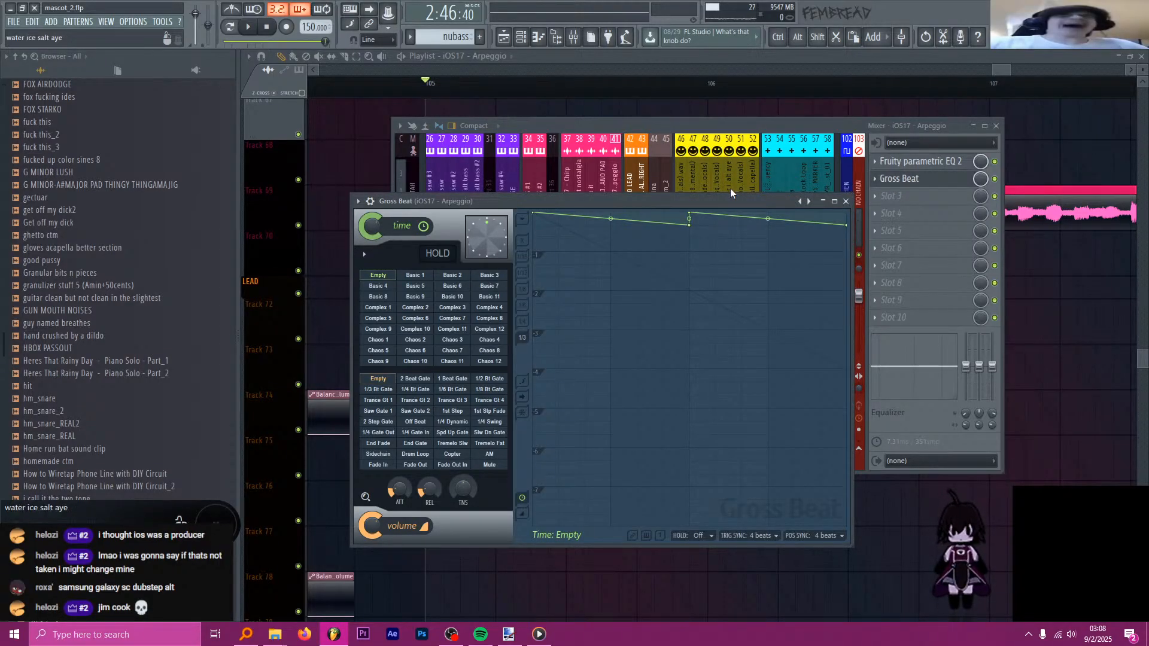
key(space)
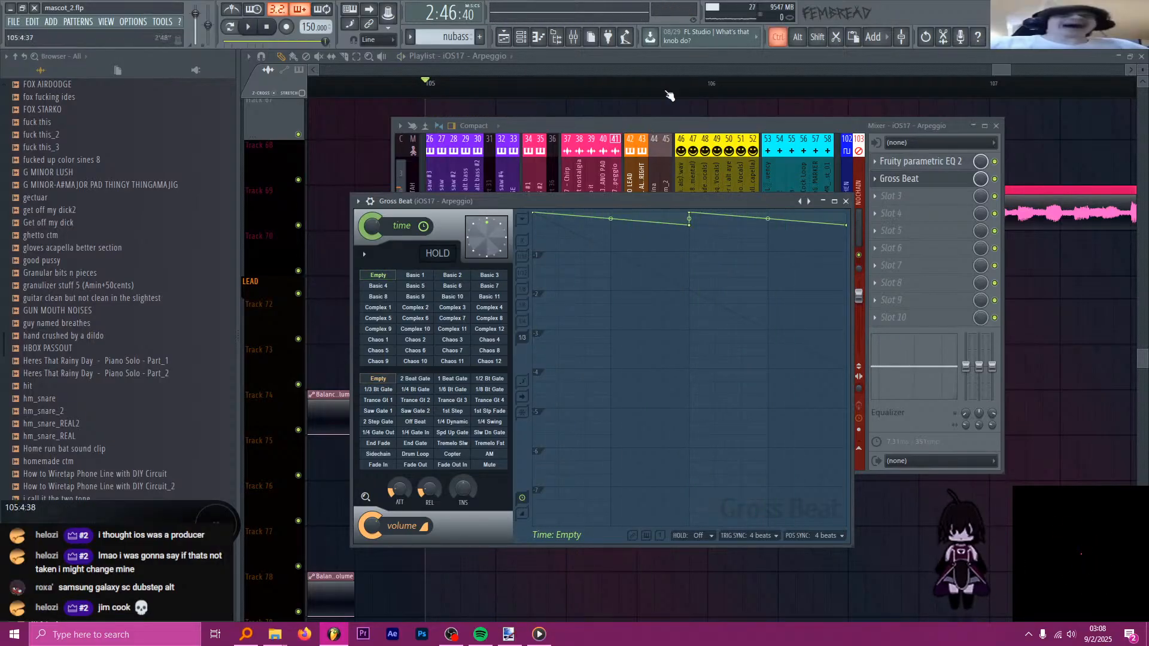
key(F12)
scroll(632, 121, down, 3)
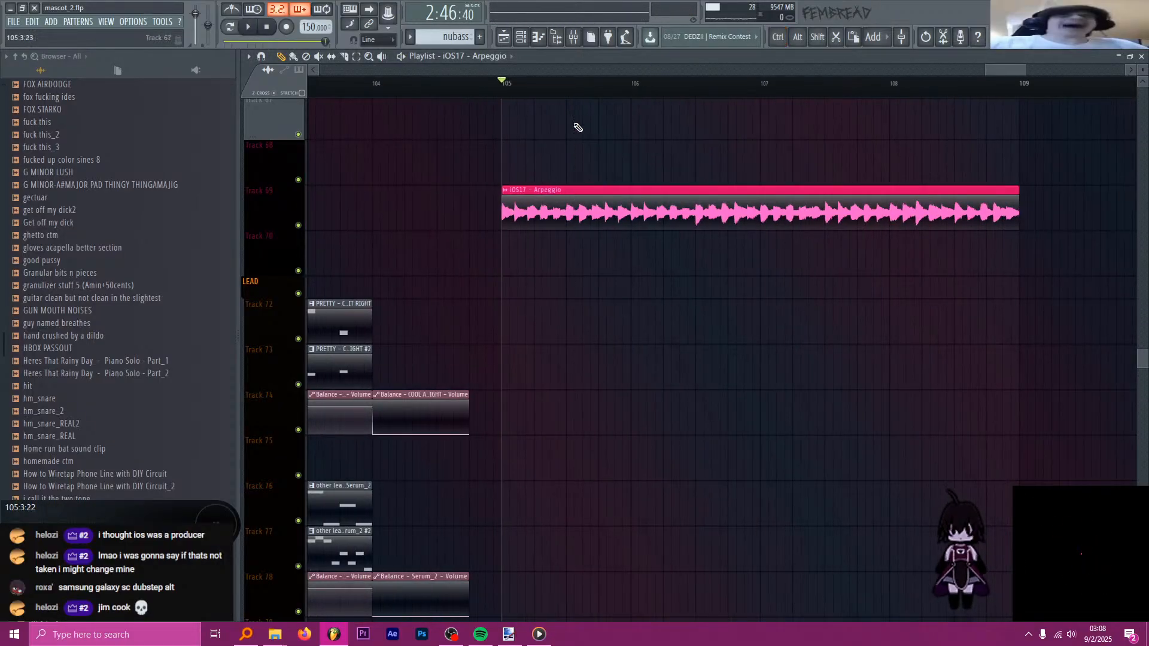
- Play the iOS17 - Arpeggio clip from bar 105 with Gross Beat bypassed for comparison, and reopen Gross Beat's time envelope
key(F9)
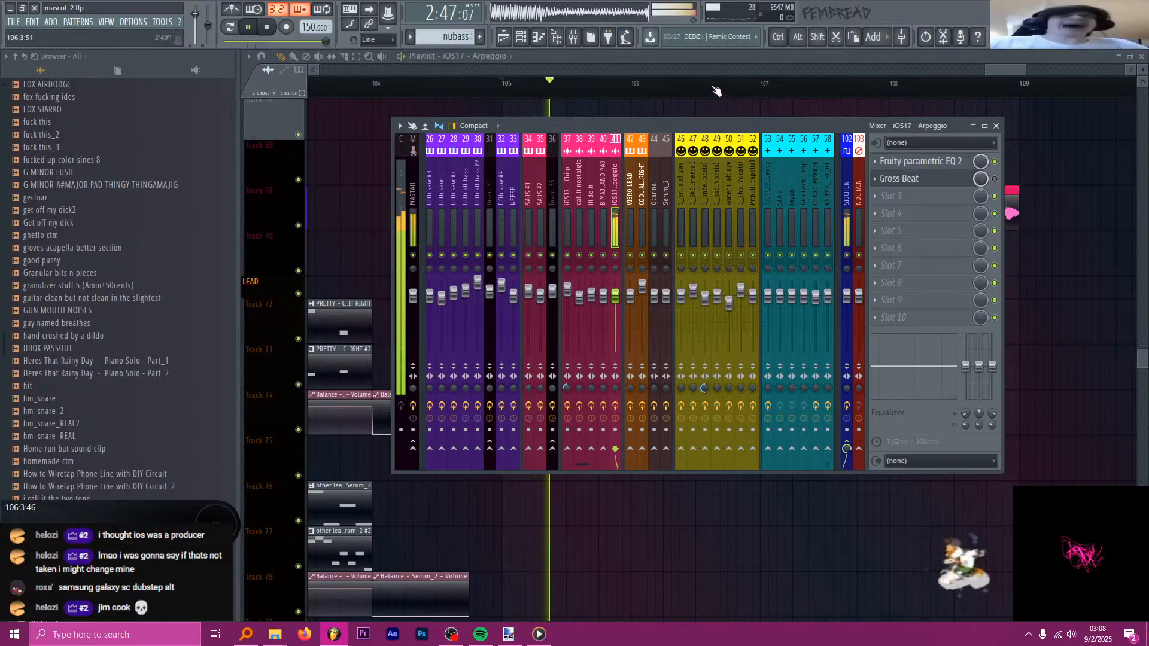
key(F9)
scroll(682, 187, up, 3)
key(space)
scroll(592, 206, down, 4)
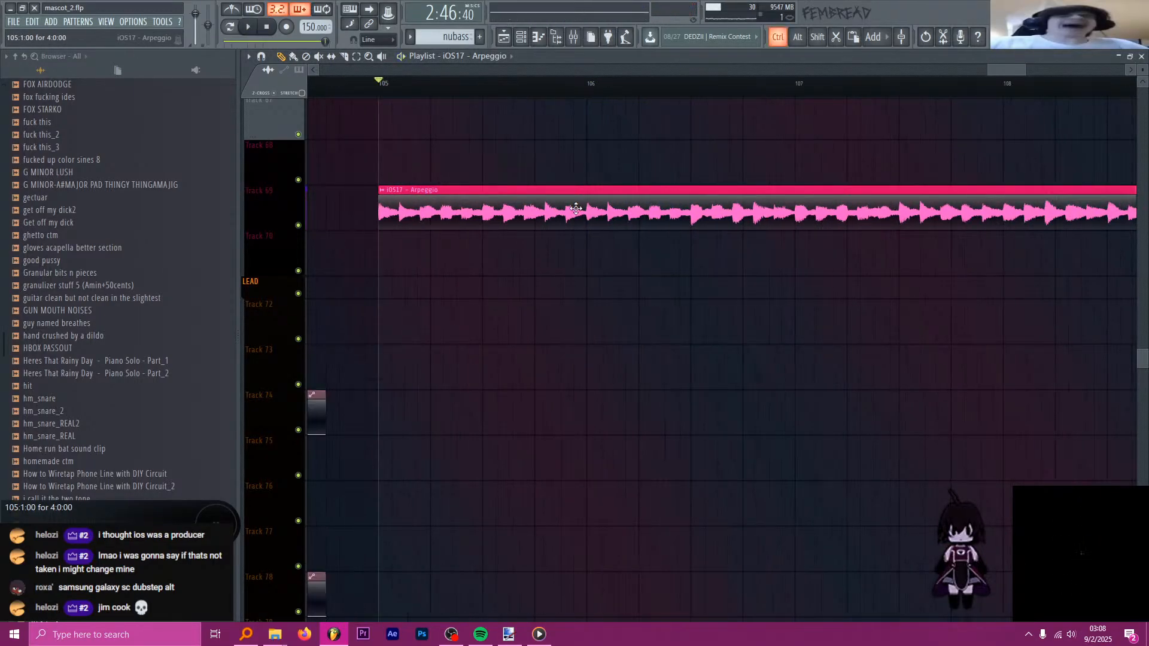
scroll(539, 207, up, 2)
scroll(460, 207, up, 2)
key(F9)
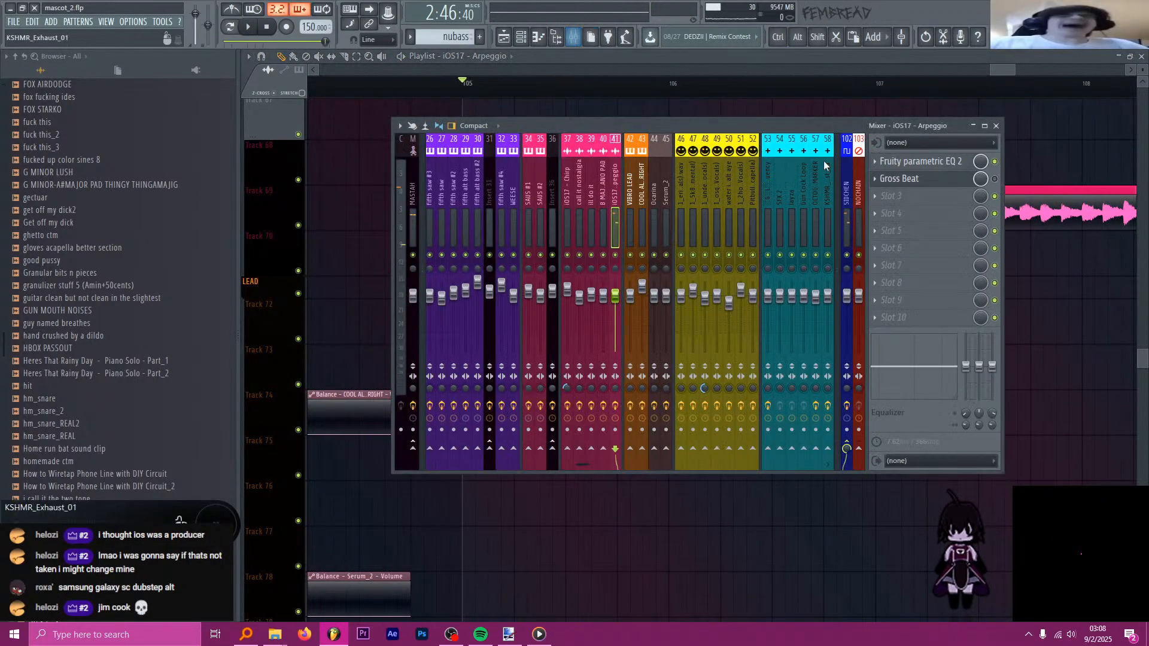
click(927, 180)
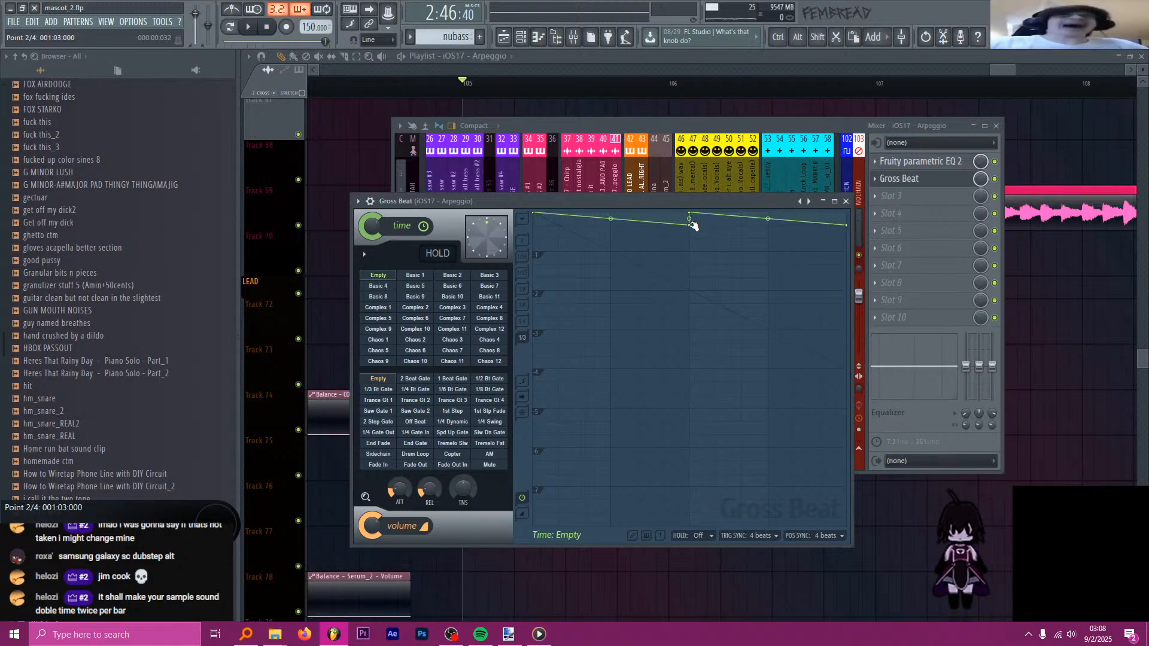
- Lower the end points of both time envelope ramps in Gross Beat to make them steeper, and play the result
drag(693, 230, 728, 241)
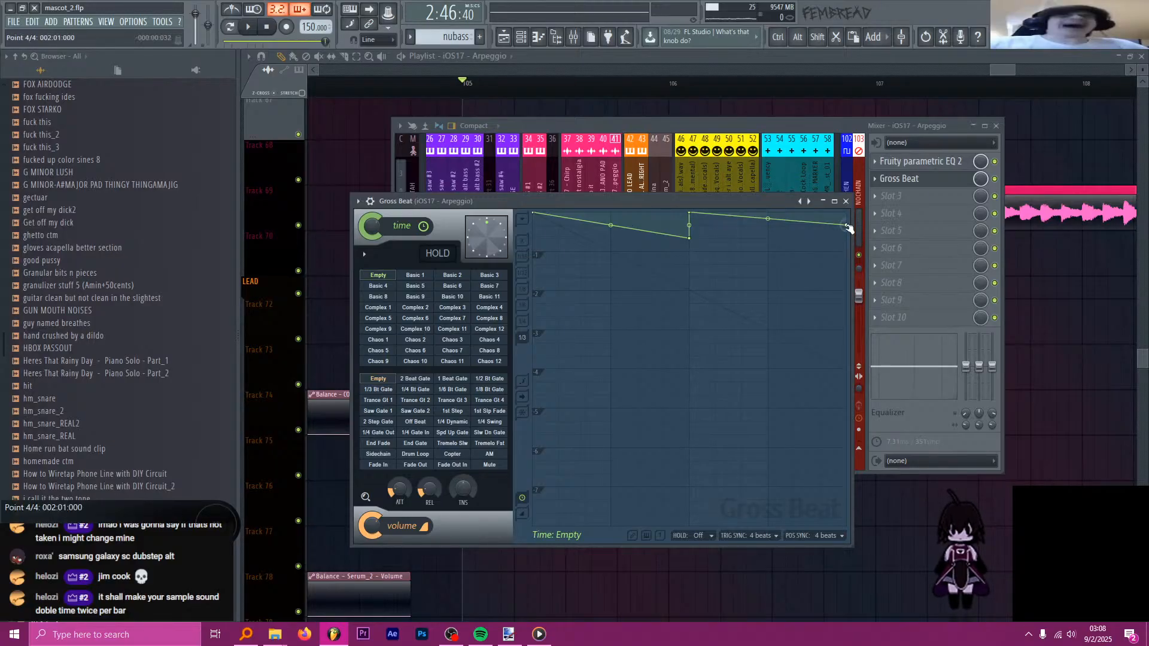
drag(846, 225, 848, 236)
key(space)
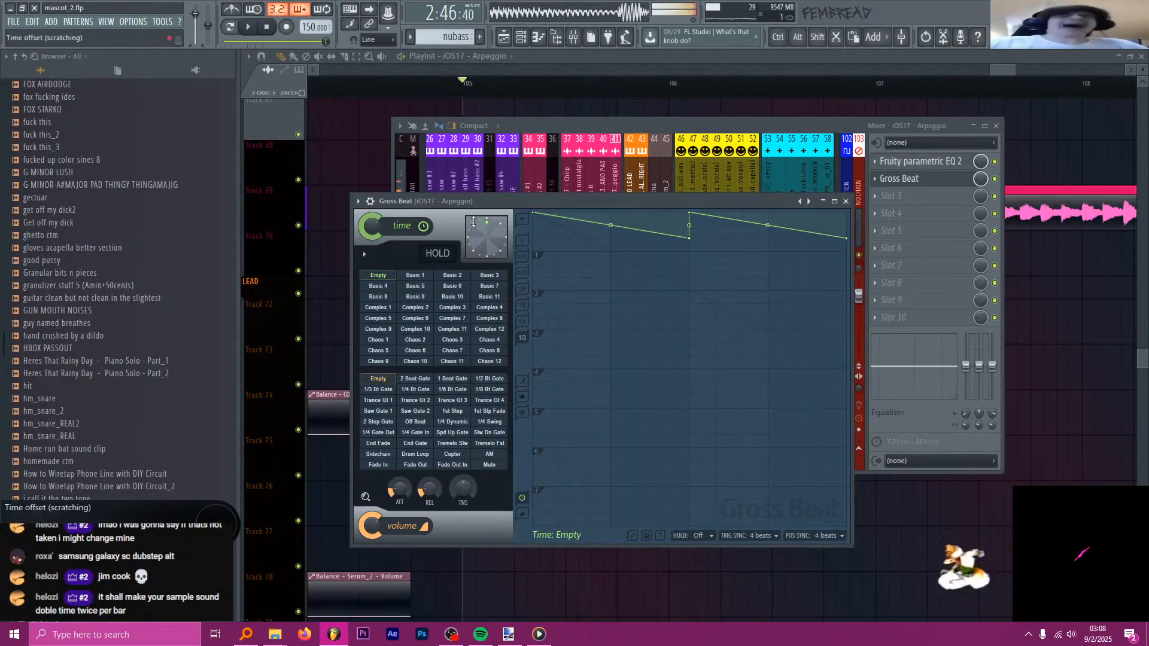
key(space)
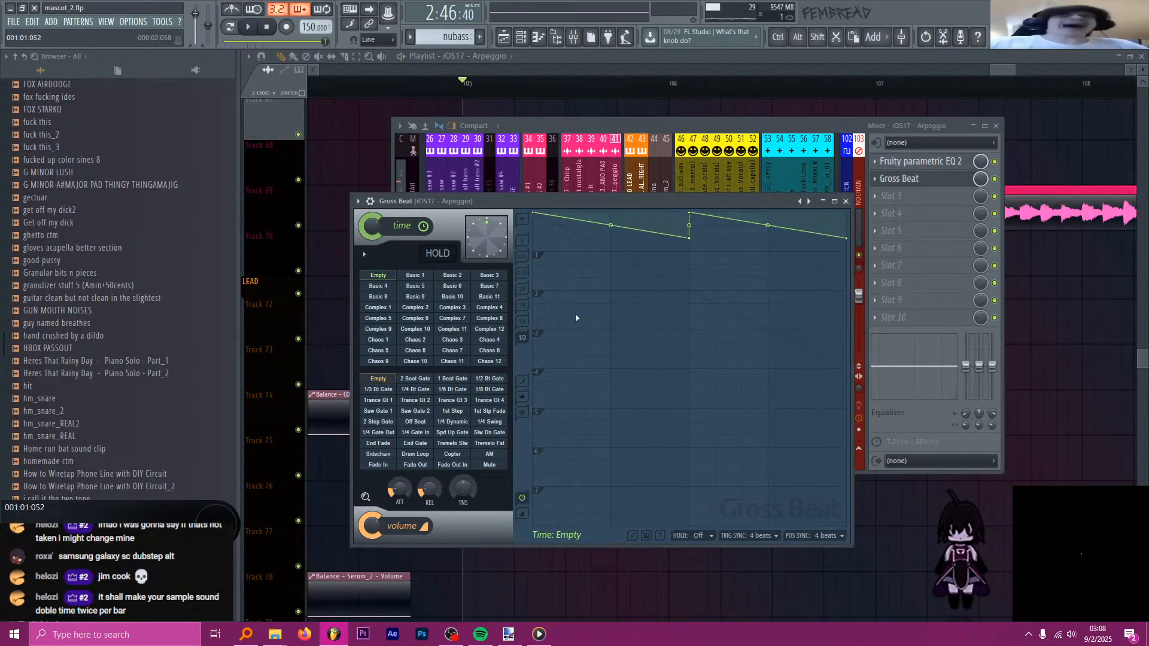
- Split Gross Beat's time envelope into four equal one-beat downward ramps that reset to the top on every beat, and close the plugin
click(523, 338)
click(613, 213)
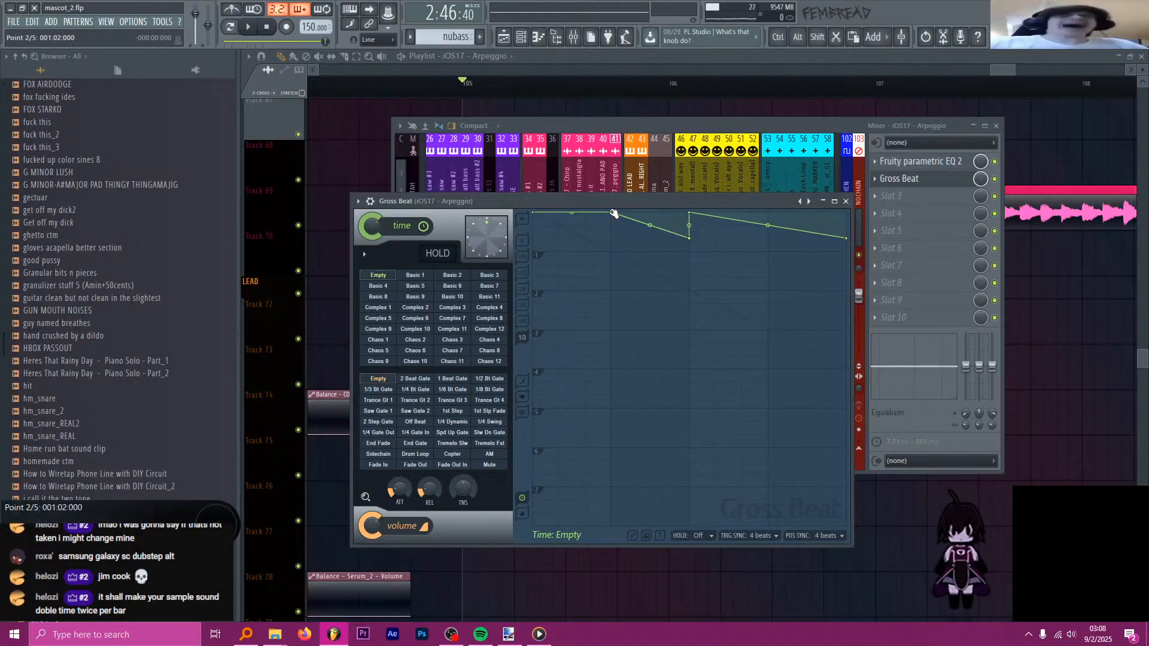
mouse_move(612, 213)
mouse_down()
mouse_move(611, 226)
mouse_move(612, 213)
mouse_up()
right_click(636, 224)
drag(688, 239, 690, 227)
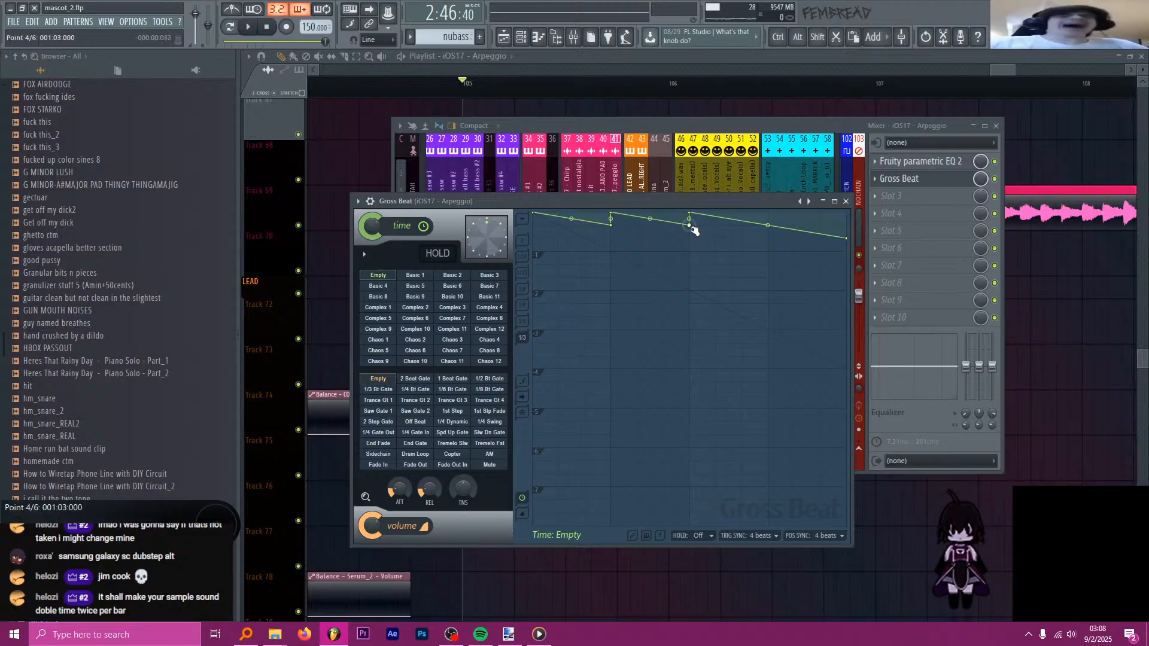
click(770, 225)
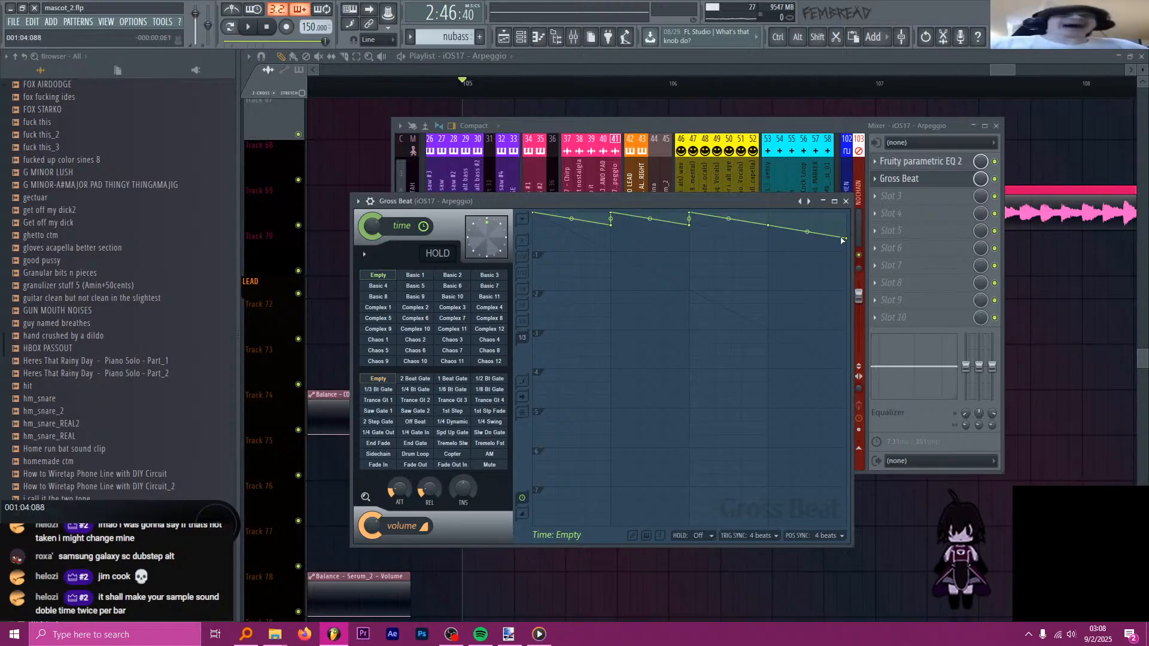
right_click(770, 217)
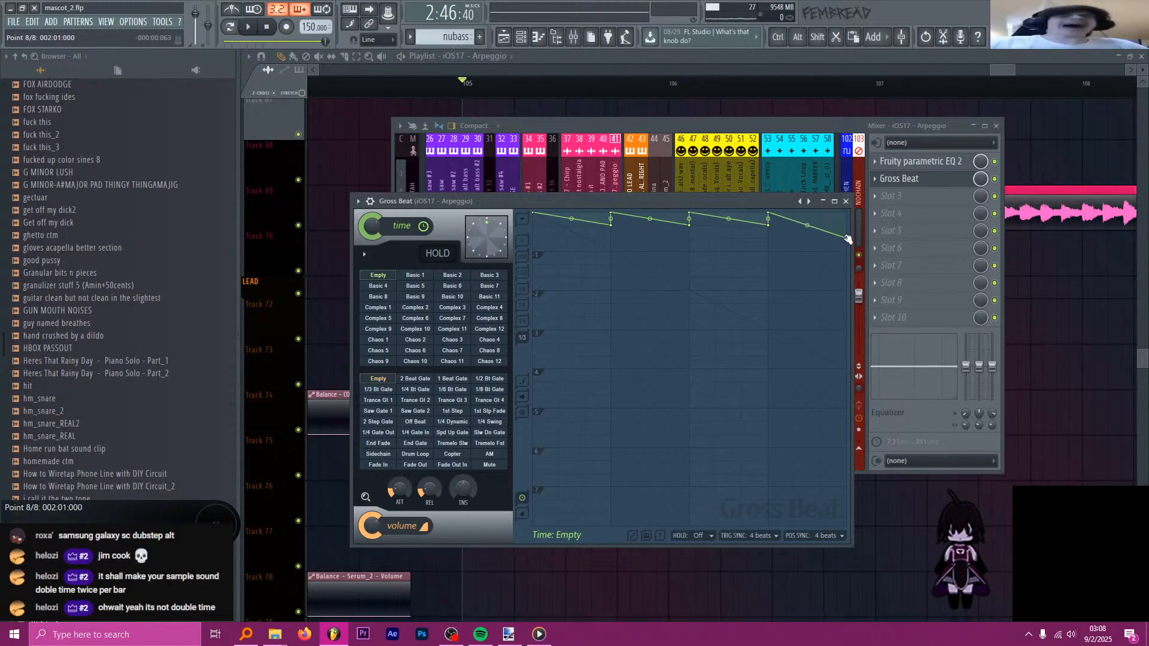
drag(846, 238, 846, 231)
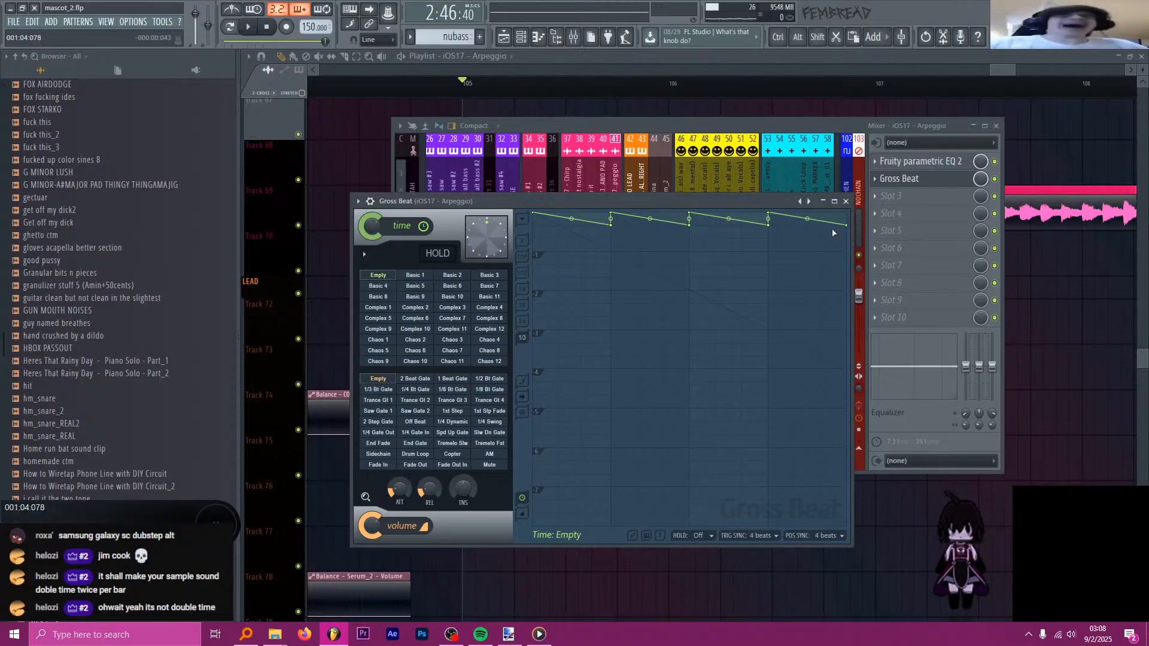
click(846, 202)
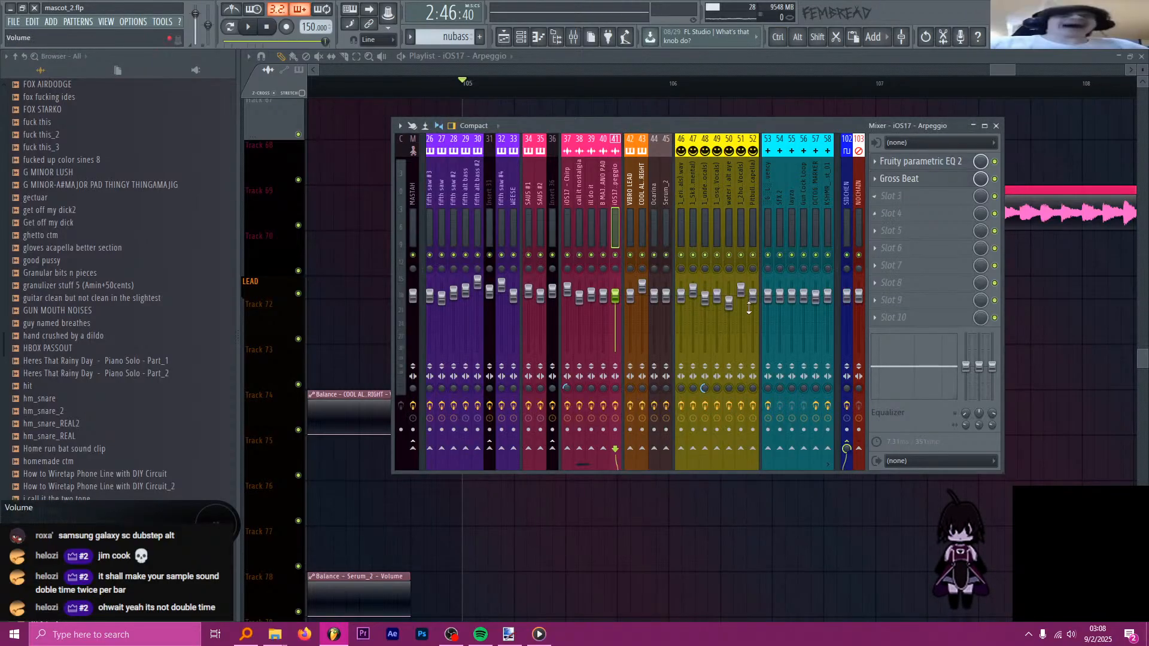
- Switch to Everything, search for "apple gotta stop" and open apple gotta stop.flp
right_click(334, 638)
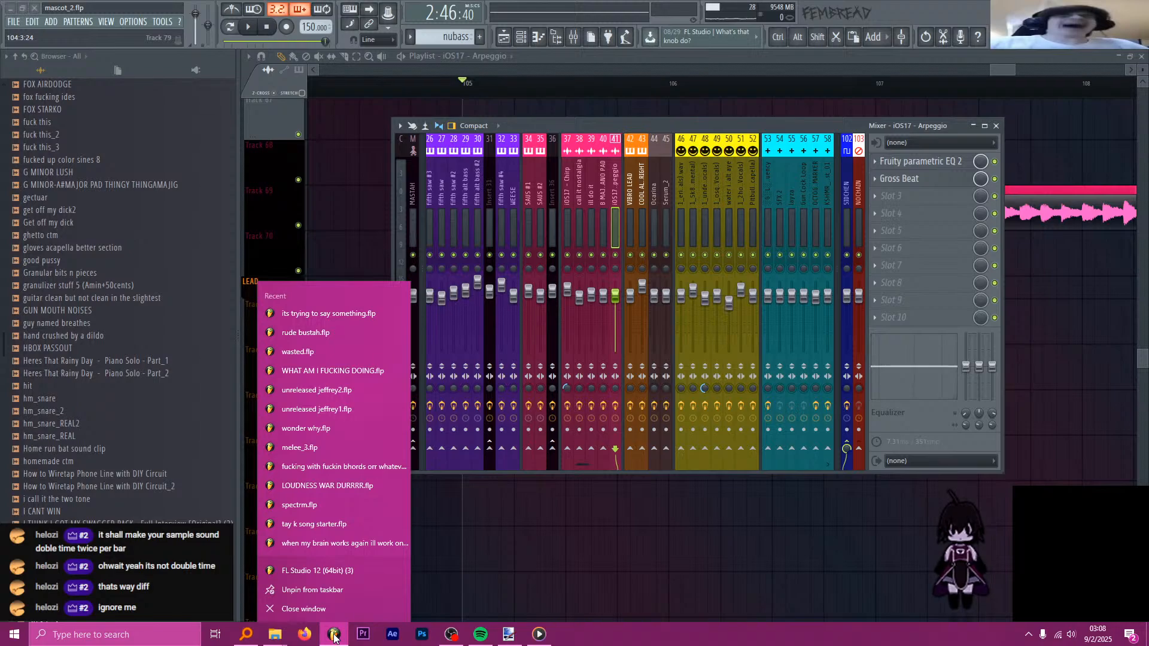
mouse_move(237, 637)
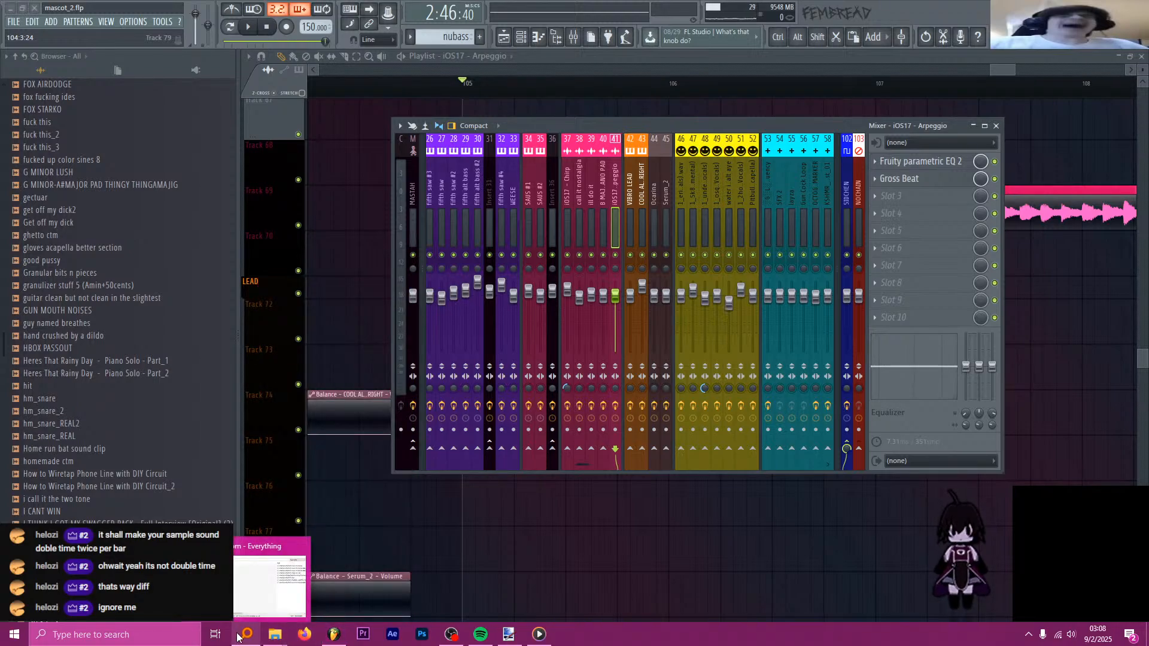
click(237, 637)
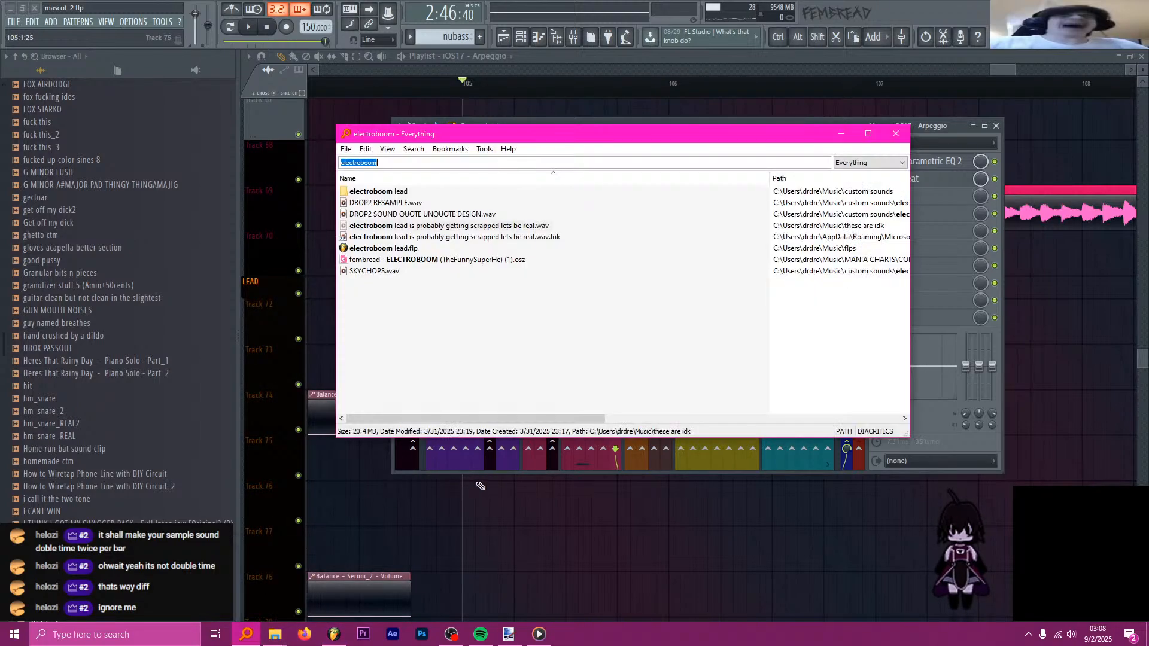
text(apple gotta stop)
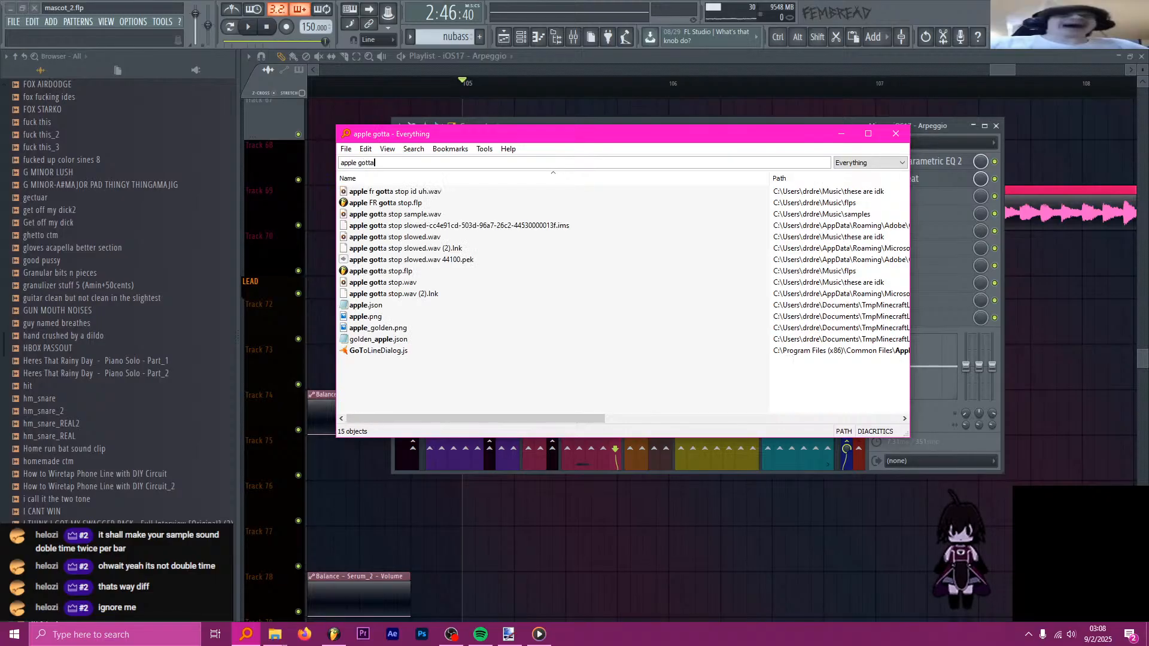
right_click(404, 269)
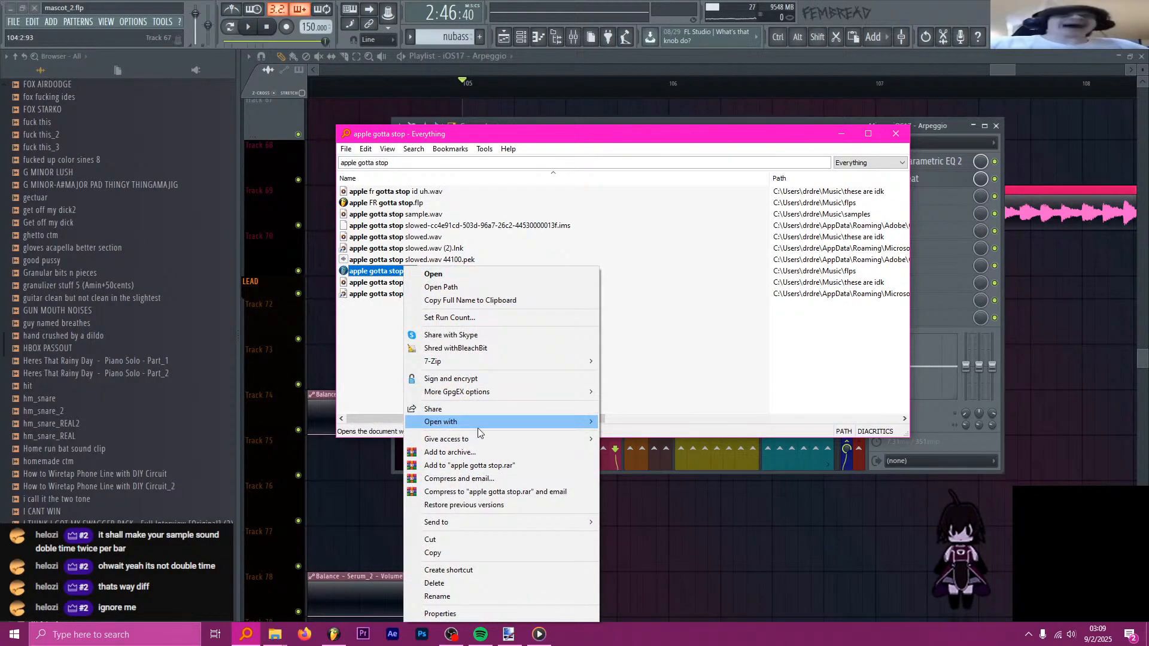
click(375, 324)
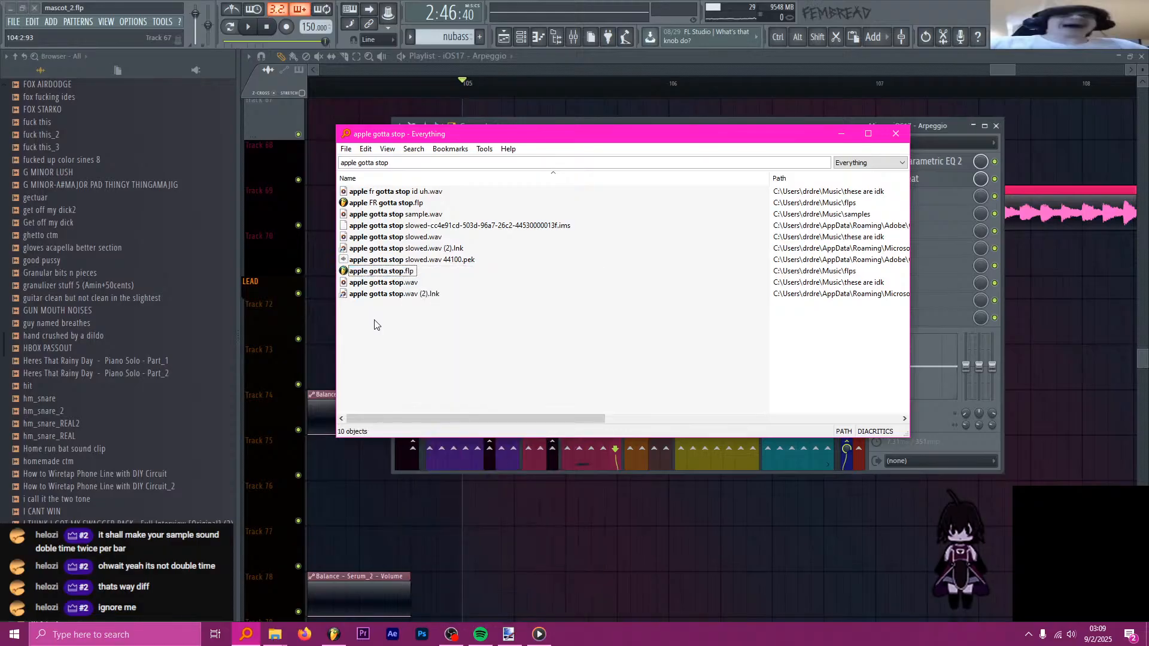
click(385, 273)
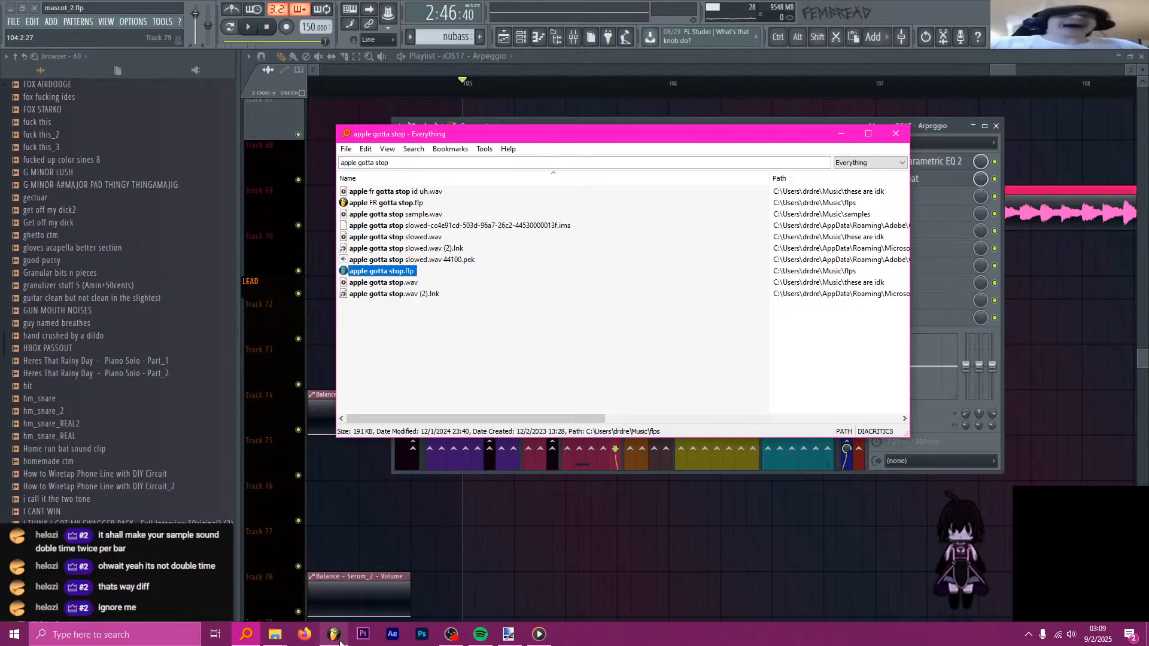
- Switch to OBS, toggle the visibility of a source in the disp scene, and briefly enable the preview before disabling it again
click(451, 635)
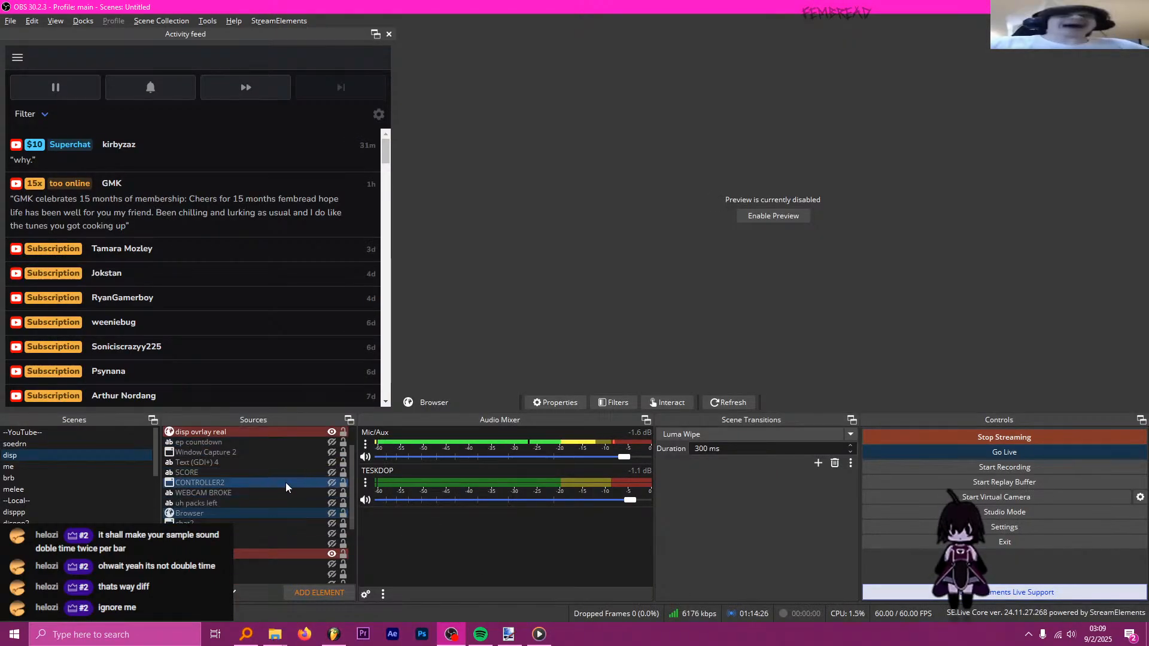
scroll(286, 484, up, 1)
scroll(289, 472, down, 3)
click(333, 554)
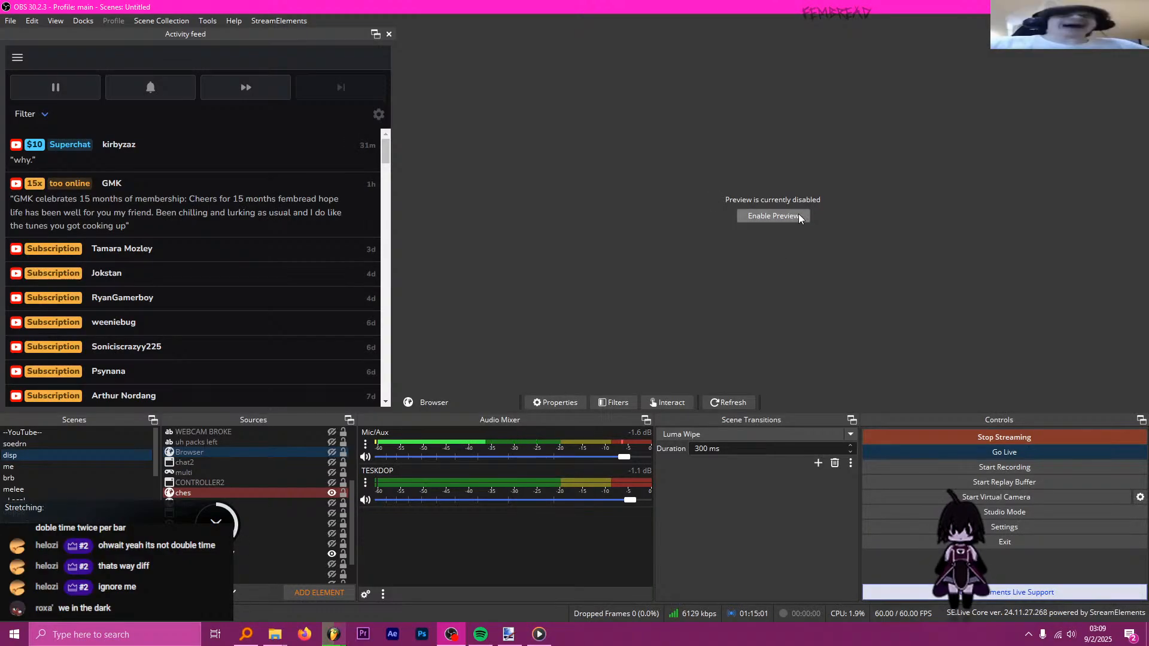
click(798, 214)
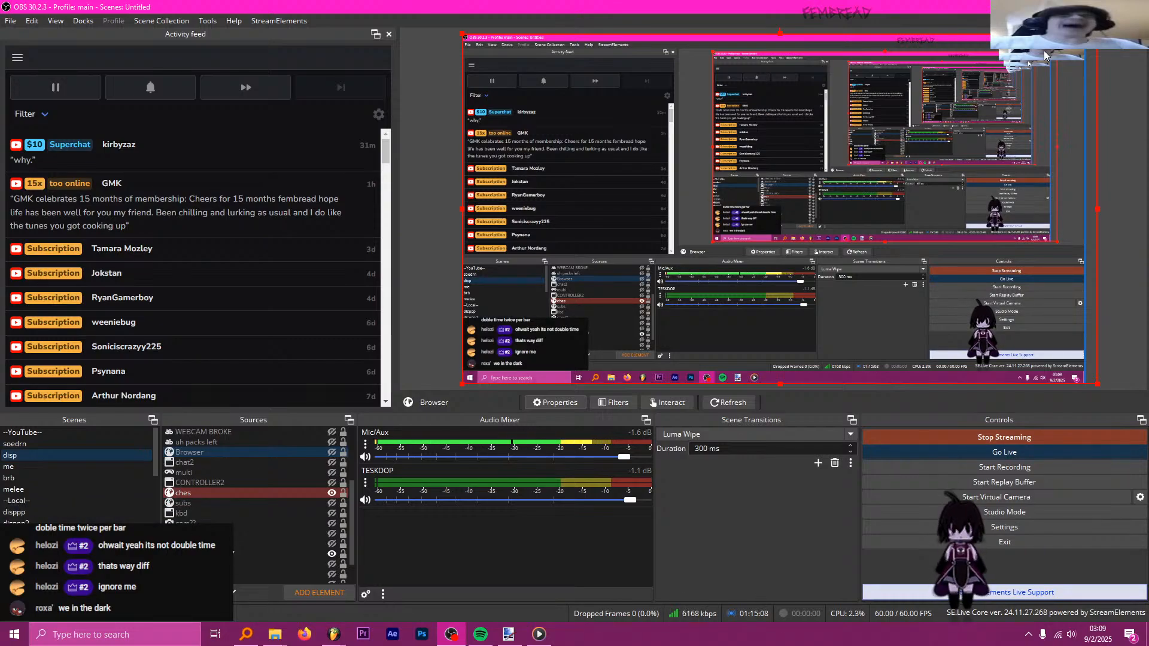
right_click(819, 113)
click(851, 122)
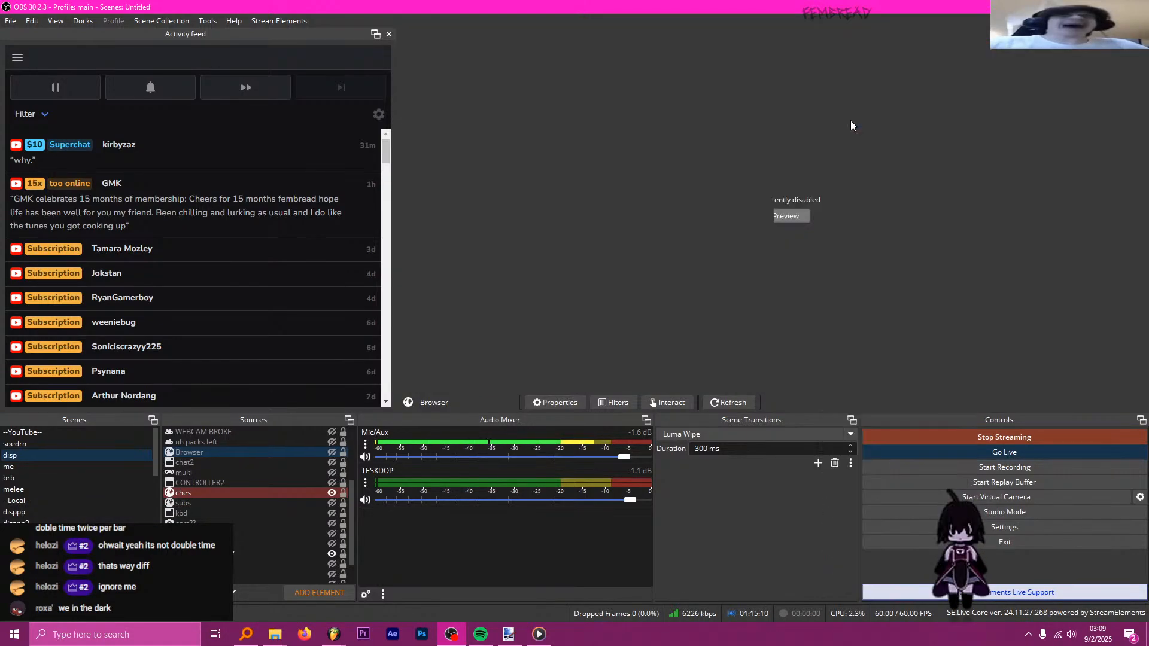
- Switch to the apple gotta stop project in FL Studio and play its playlist from bar 9
key(alt+Tab)
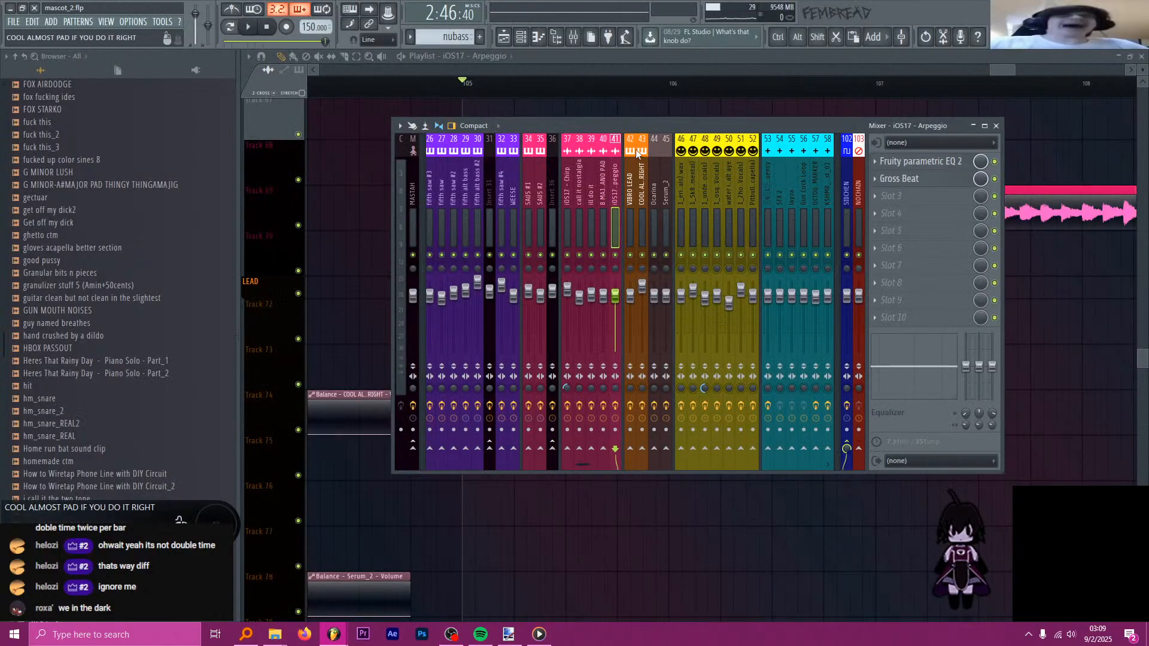
key(alt+Tab)
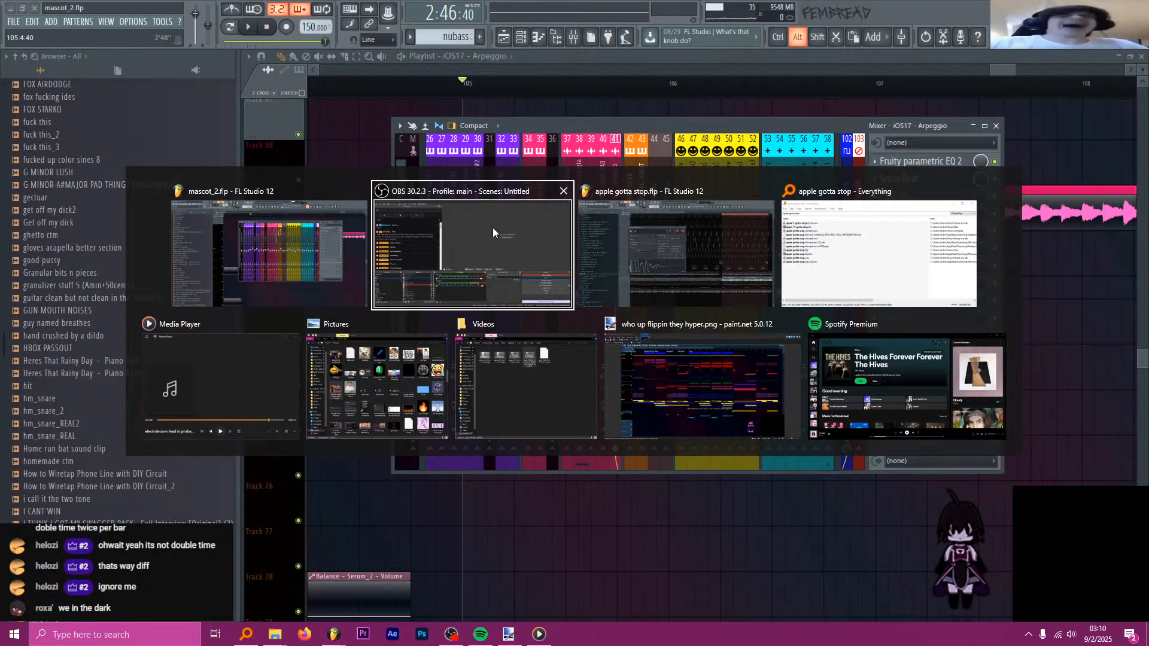
key(Tab)
click(582, 73)
key(space)
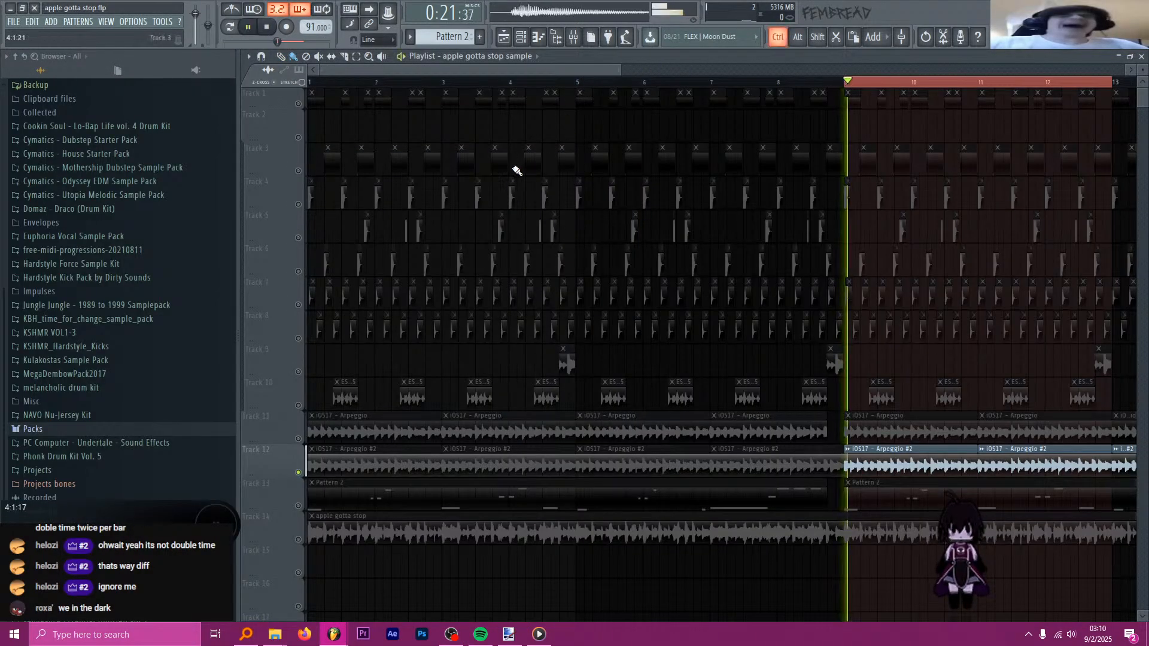
scroll(518, 169, down, 3)
key(space)
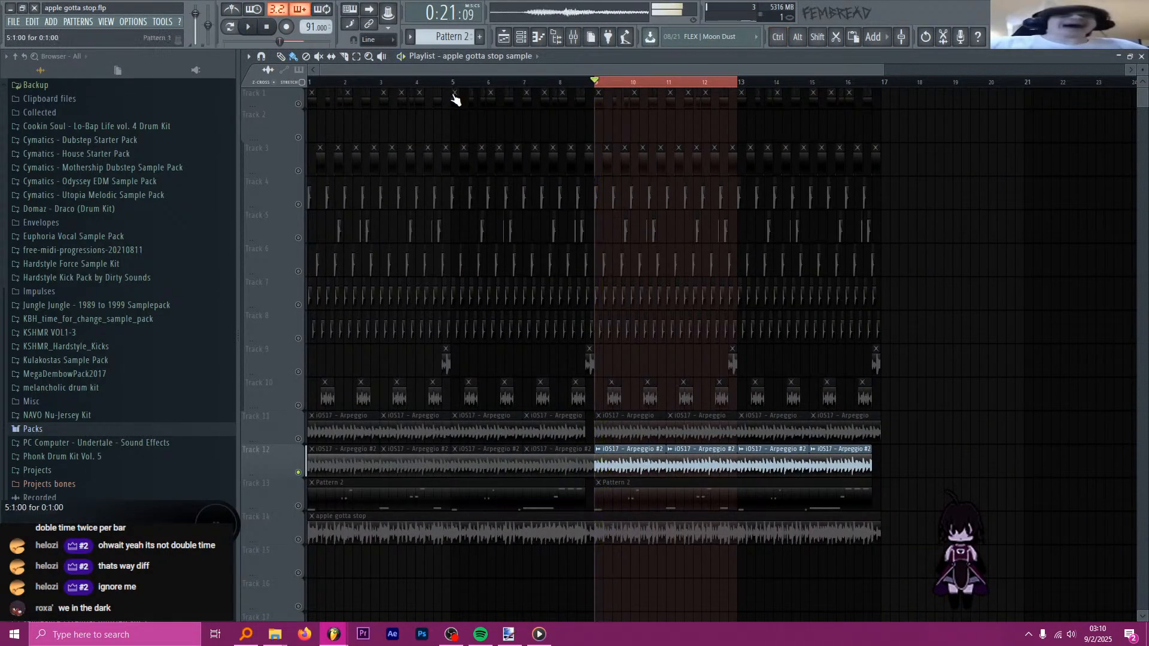
- Solo the iOS17 - Arpeggio clips on Track 11 and play them from bar 1
ctrl+click(298, 439)
ctrl+click(323, 84)
key(space)
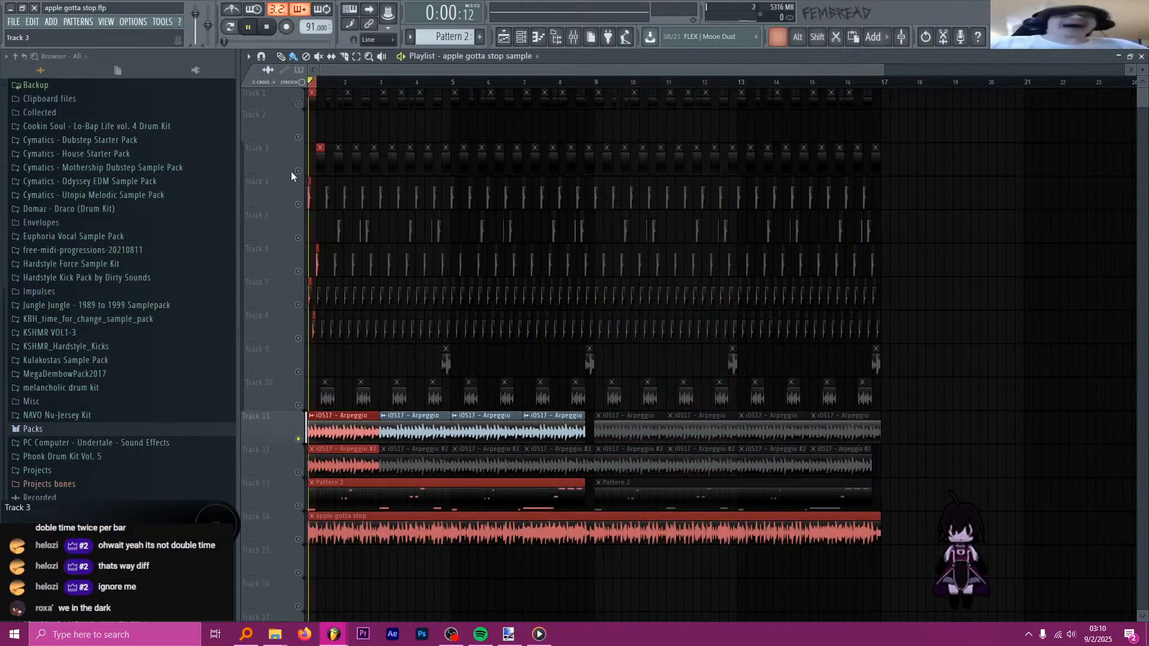
ctrl+click(321, 84)
key(space)
key(space)
scroll(275, 225, up, 5)
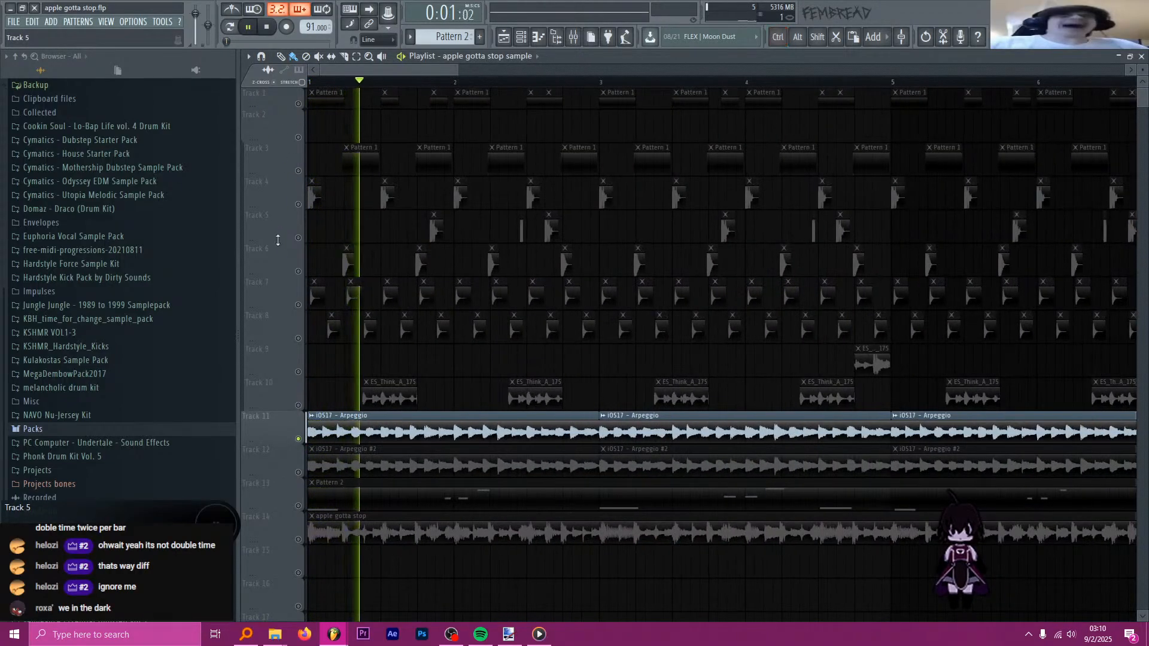
- Open Gross Beat from the Every New iPhone Ringtone in iOS 17 mixer track and examine its time envelope during playback
key(F9)
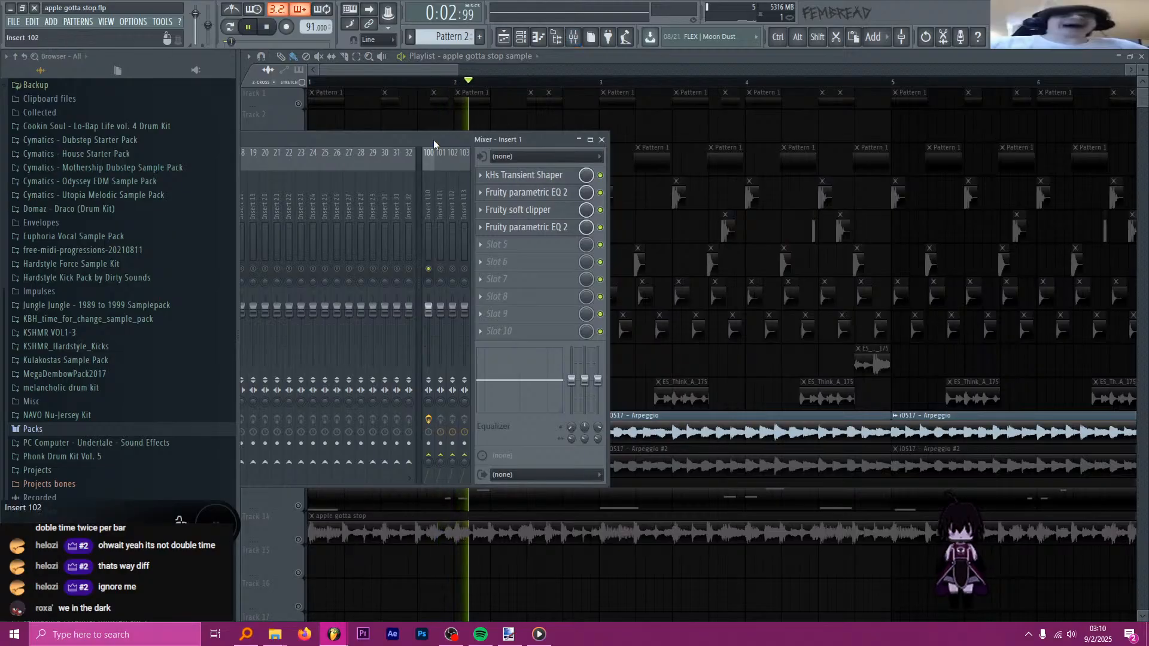
click(483, 209)
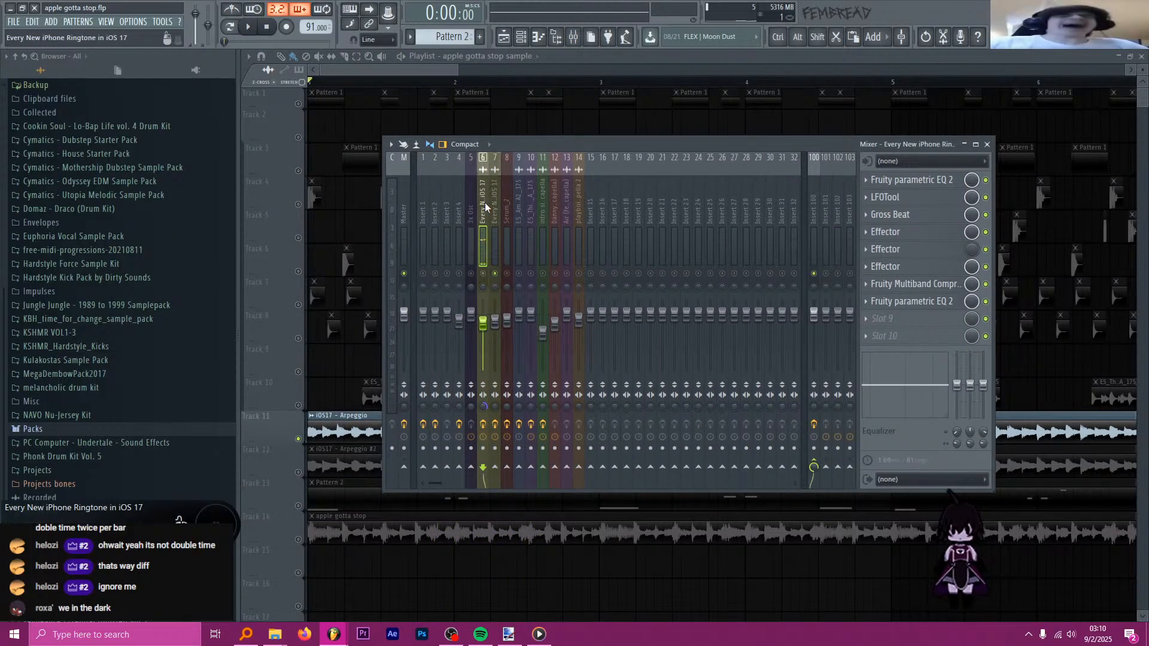
key(space)
key(space)
click(897, 216)
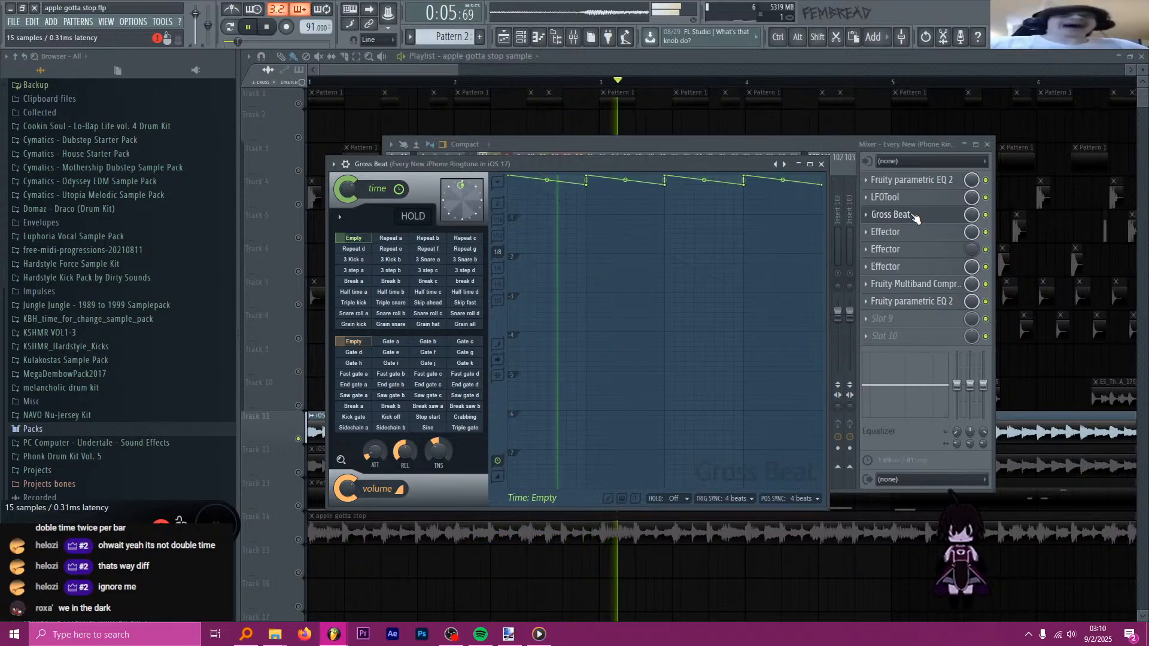
key(space)
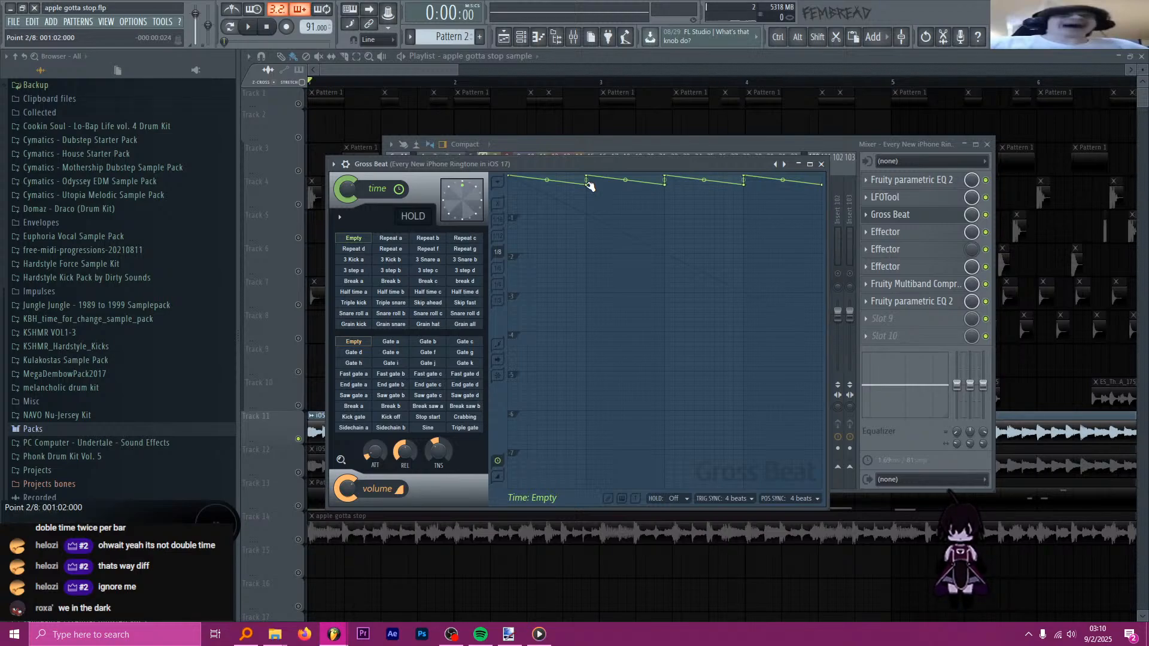
- Inspect the iOS17 - Arpeggio clips in the apple gotta stop playlist, then close that project and return to mascot_2
click(573, 61)
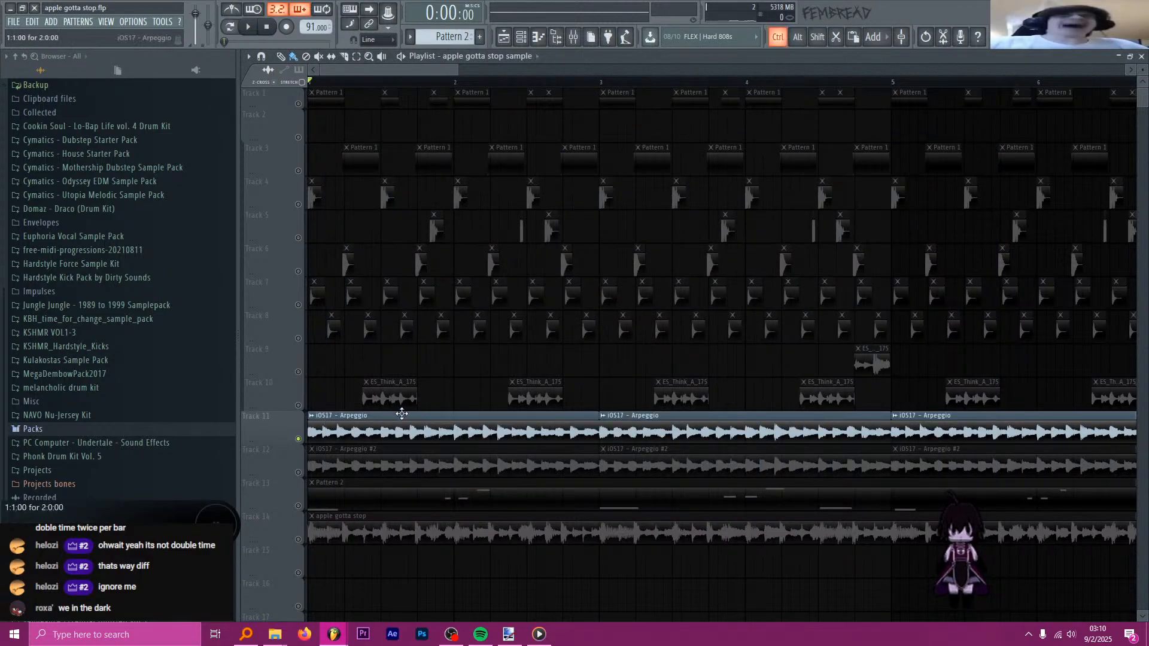
scroll(402, 414, down, 3)
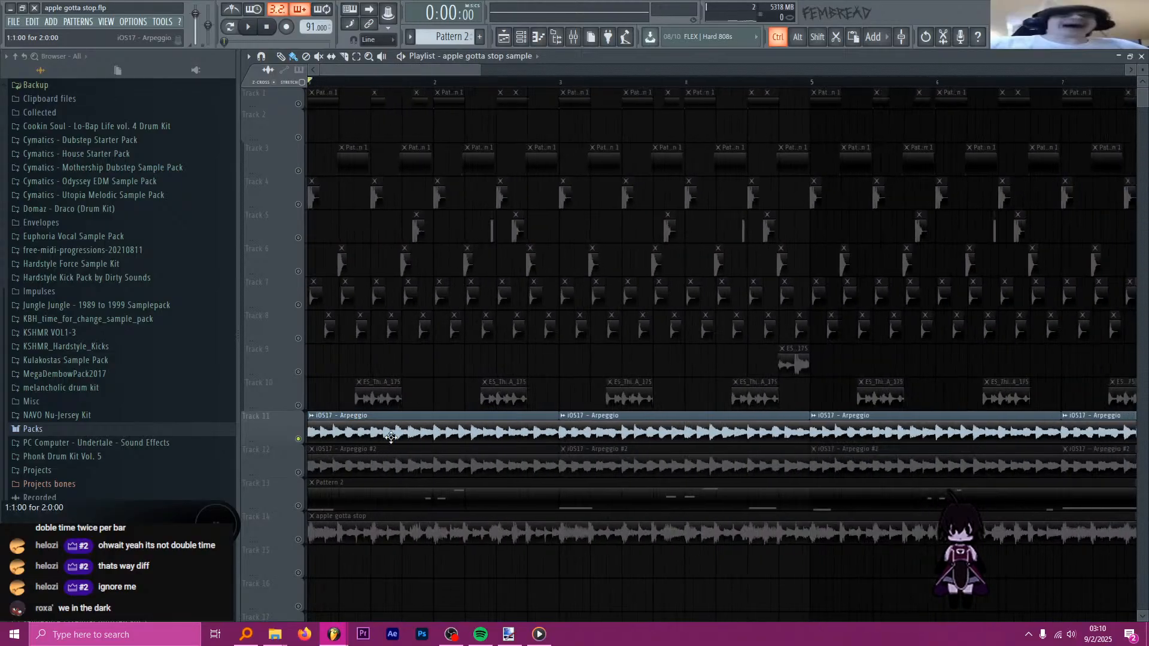
scroll(390, 437, up, 3)
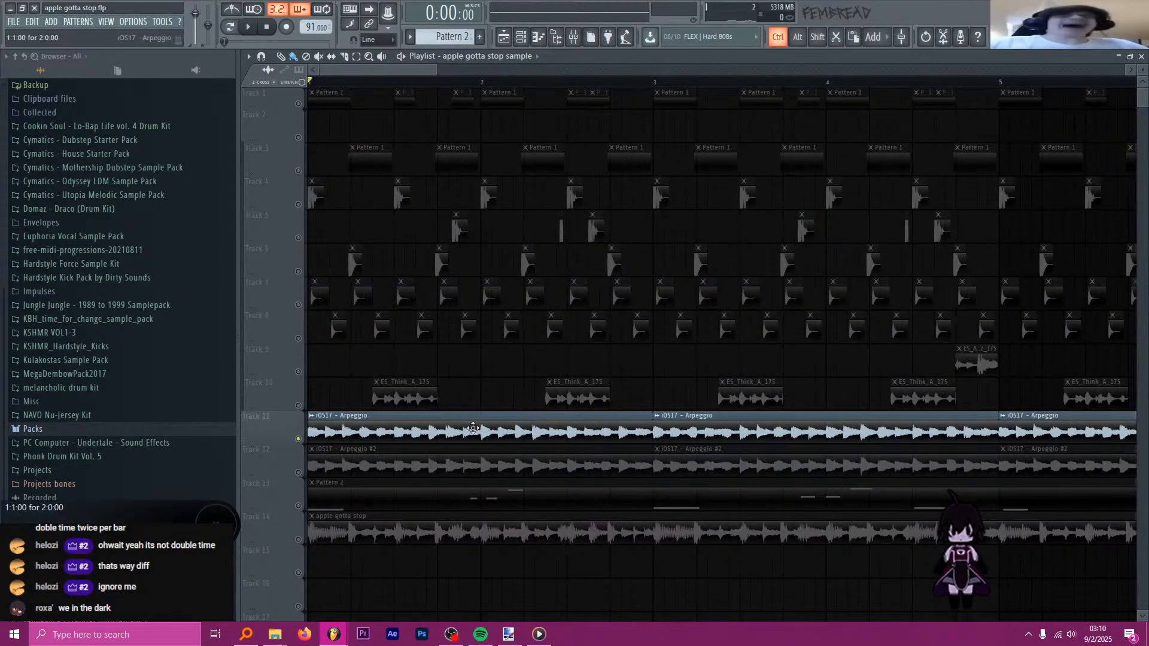
scroll(473, 428, down, 5)
click(14, 22)
click(29, 22)
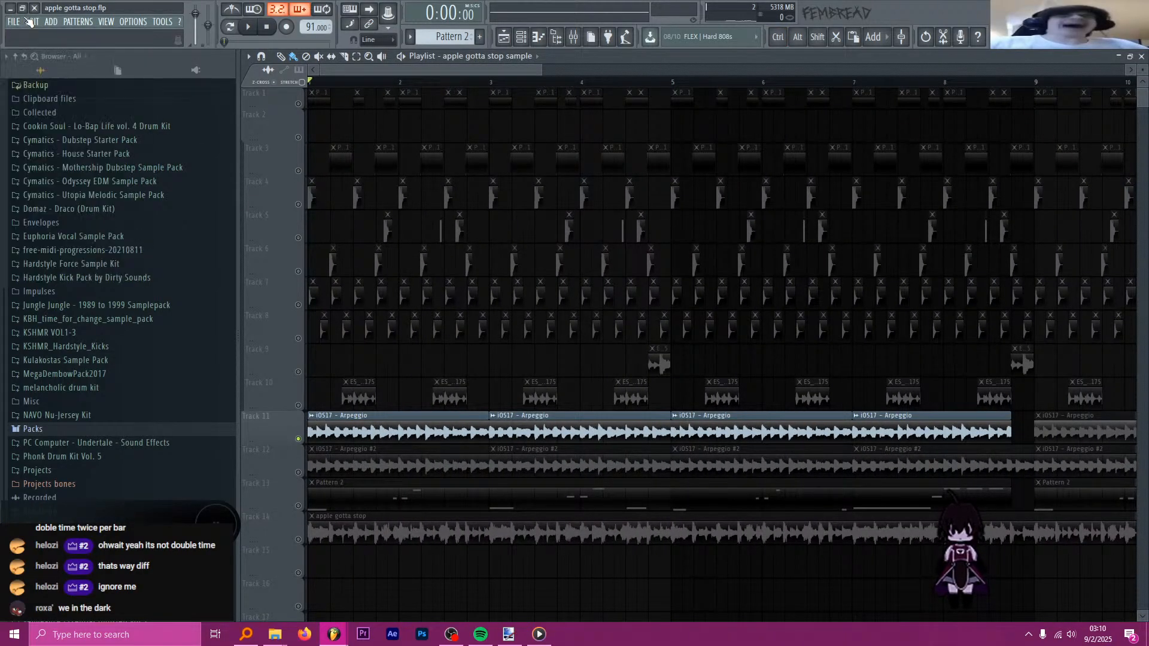
click(34, 8)
click(605, 347)
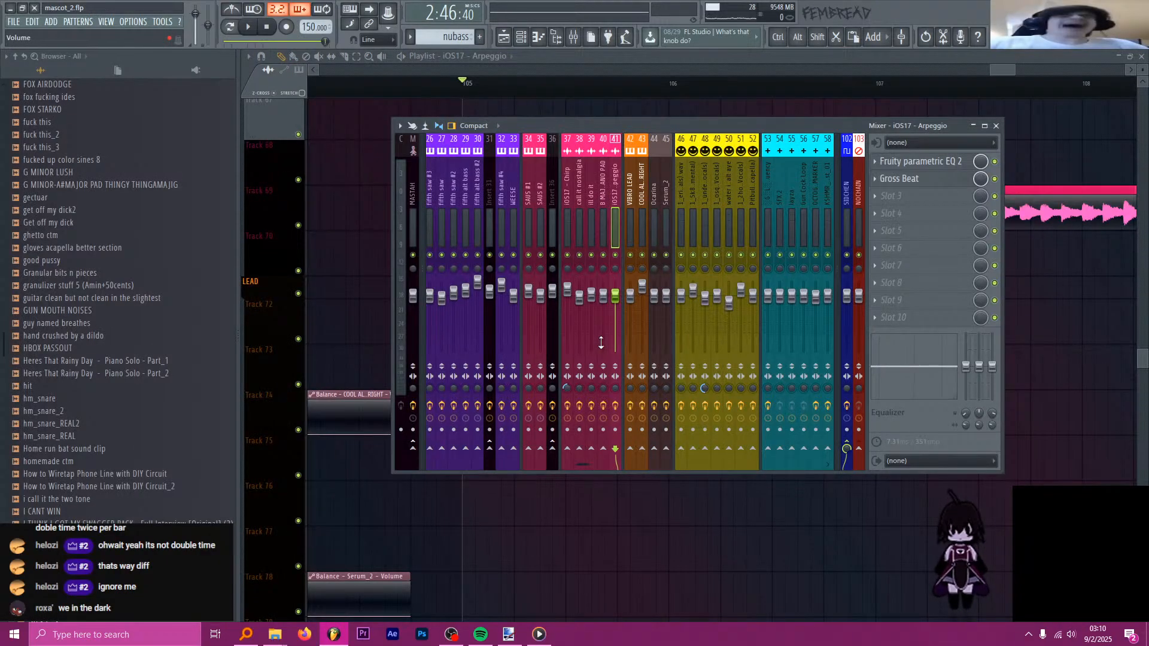
- Reopen Gross Beat on the iOS17 - Arpeggio mixer track and raise the three sawtooth low points in its time envelope to about -000:00:024
key(F9)
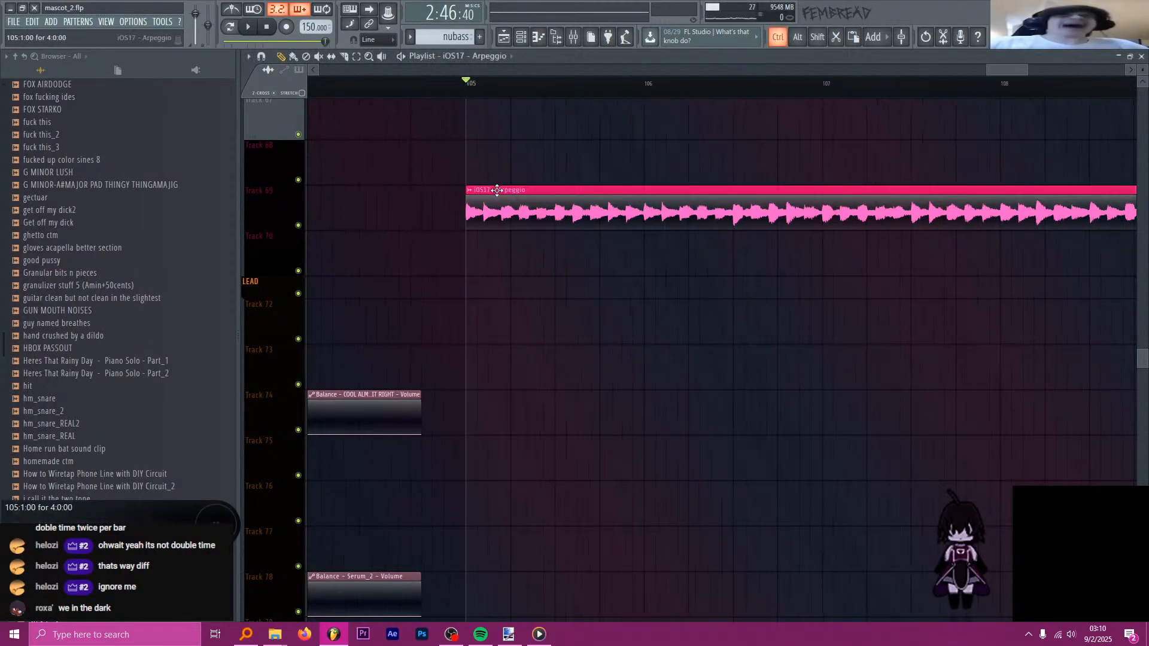
scroll(515, 191, down, 5)
scroll(549, 241, down, 5)
scroll(572, 257, up, 7)
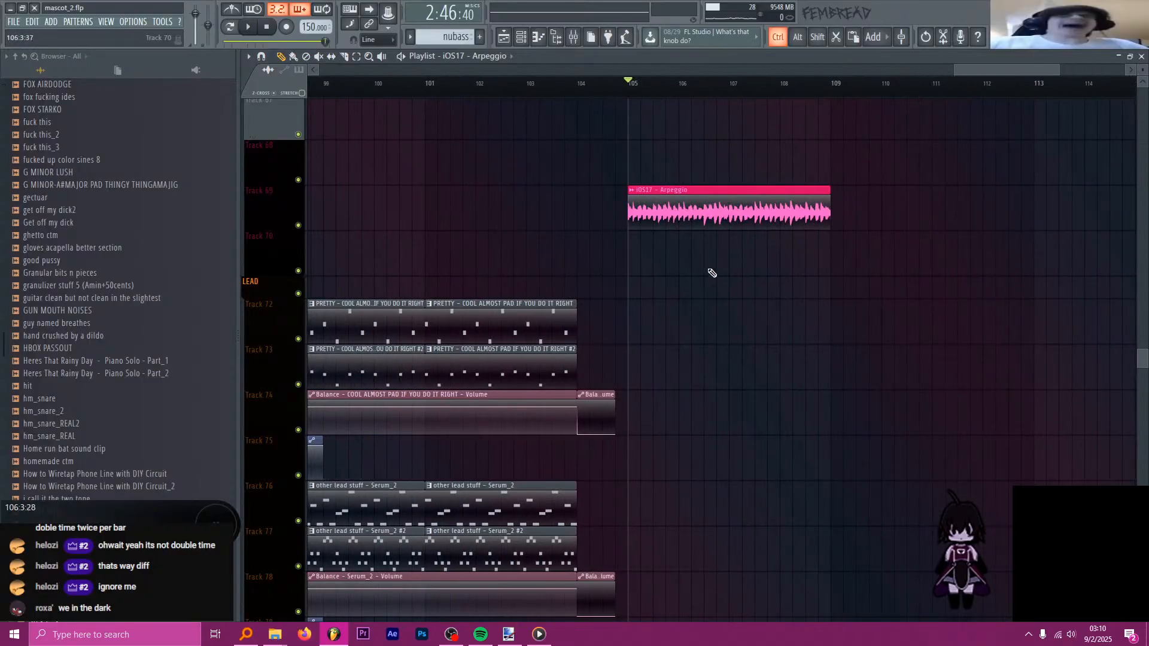
scroll(661, 257, up, 3)
click(573, 36)
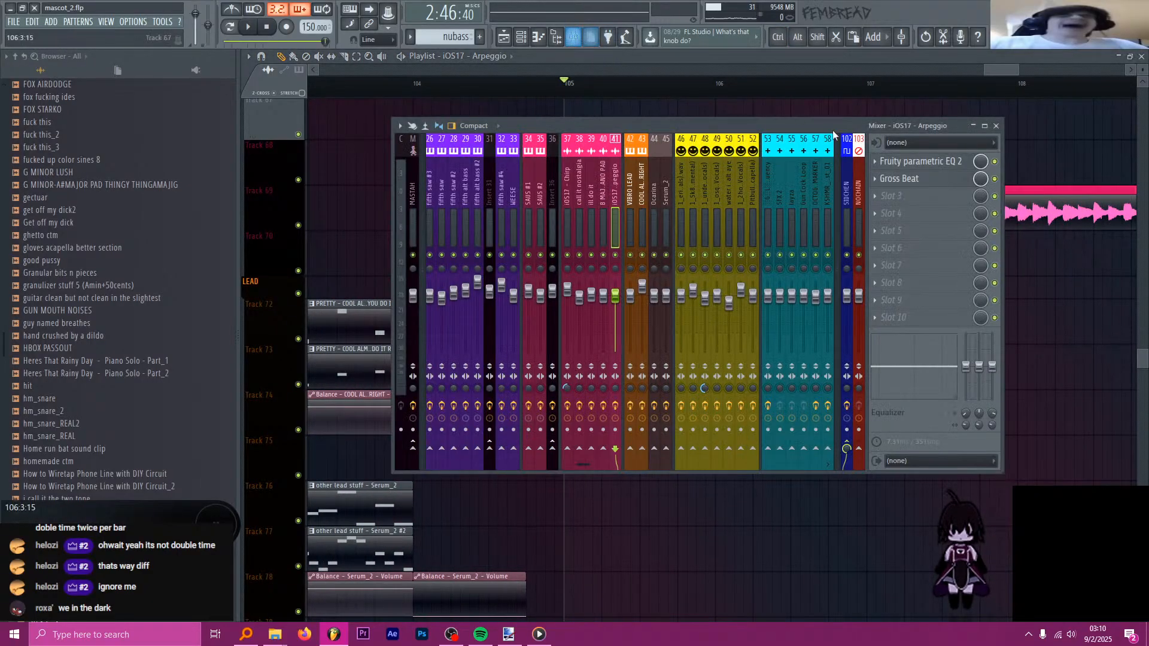
click(916, 183)
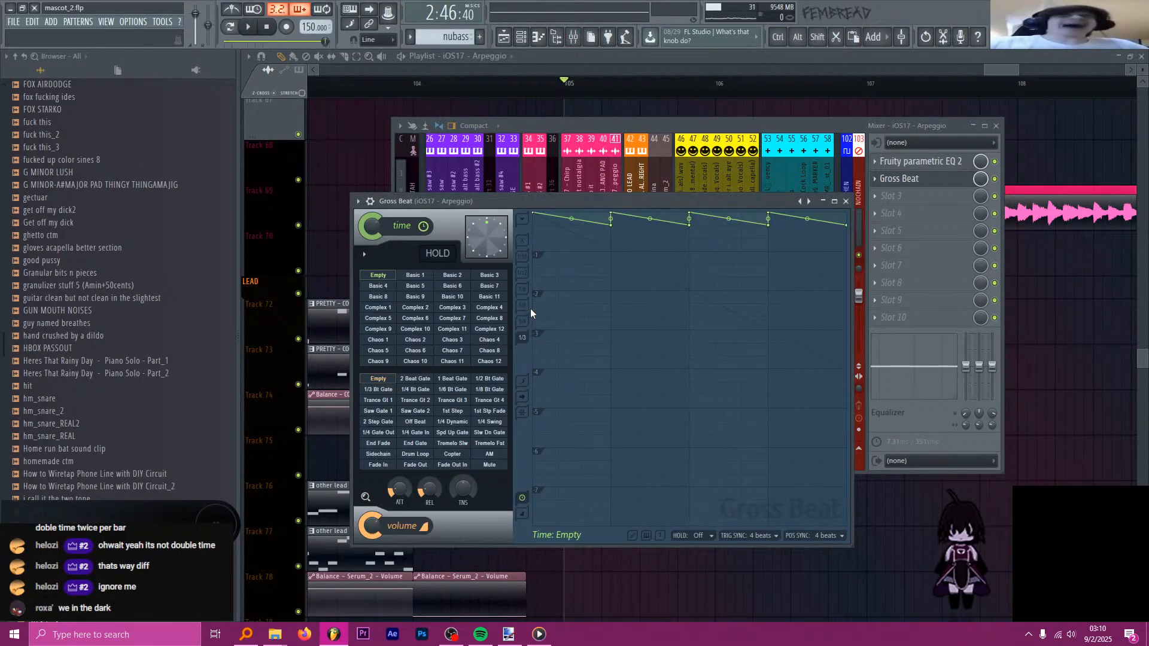
drag(611, 225, 612, 222)
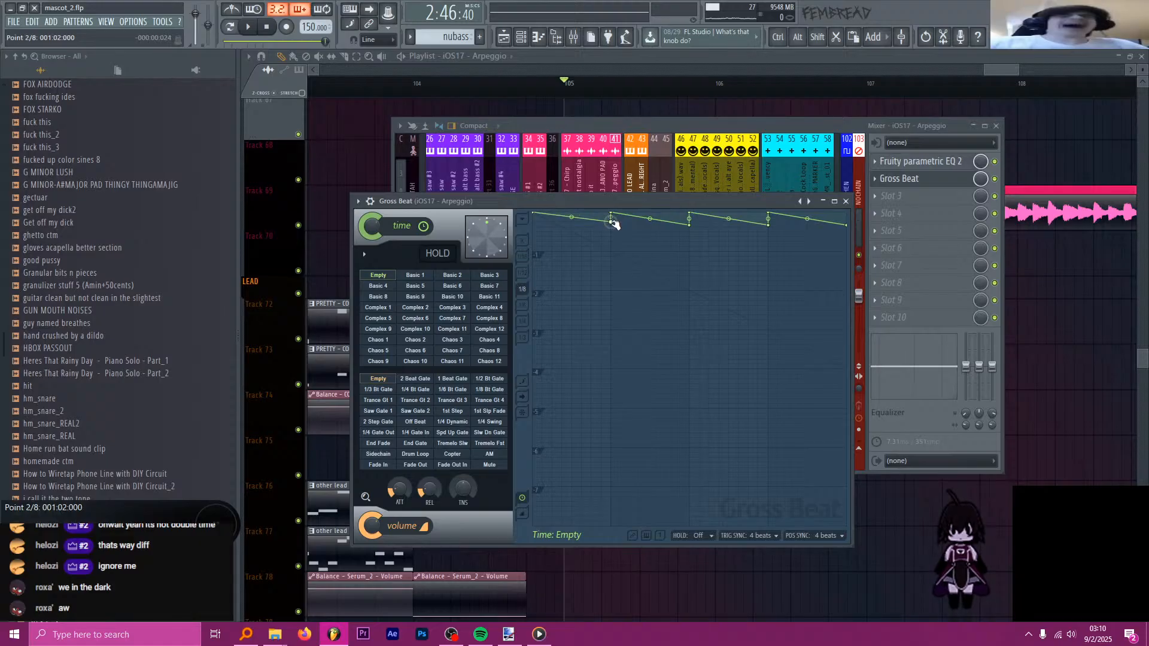
drag(689, 226, 690, 221)
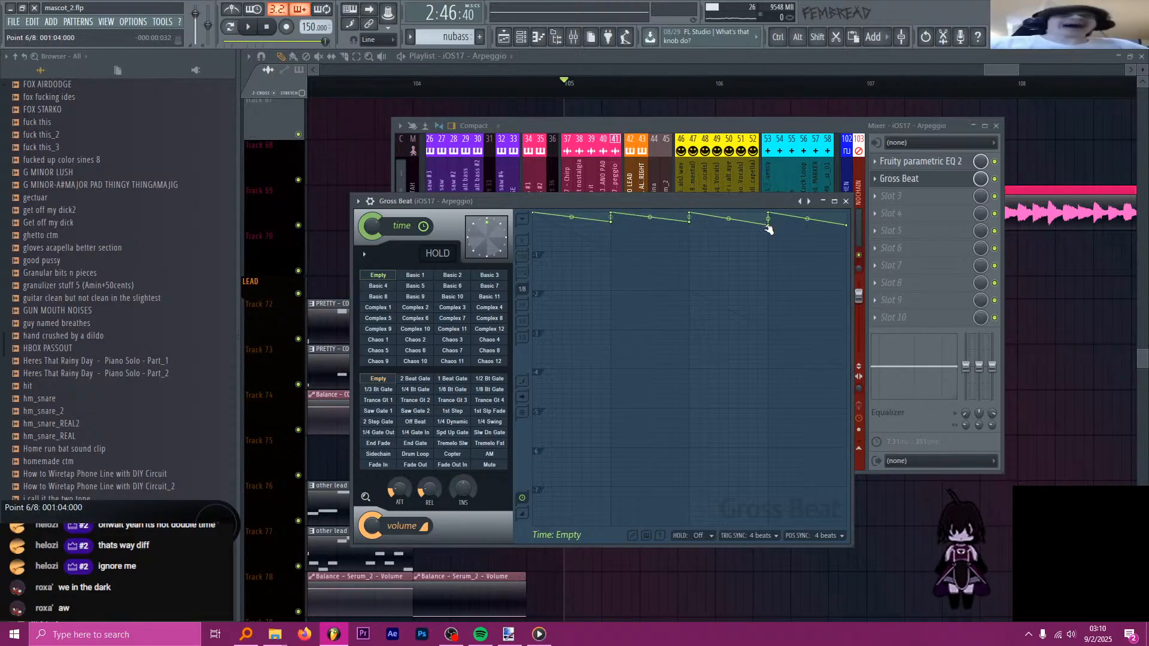
drag(768, 226, 771, 221)
click(845, 201)
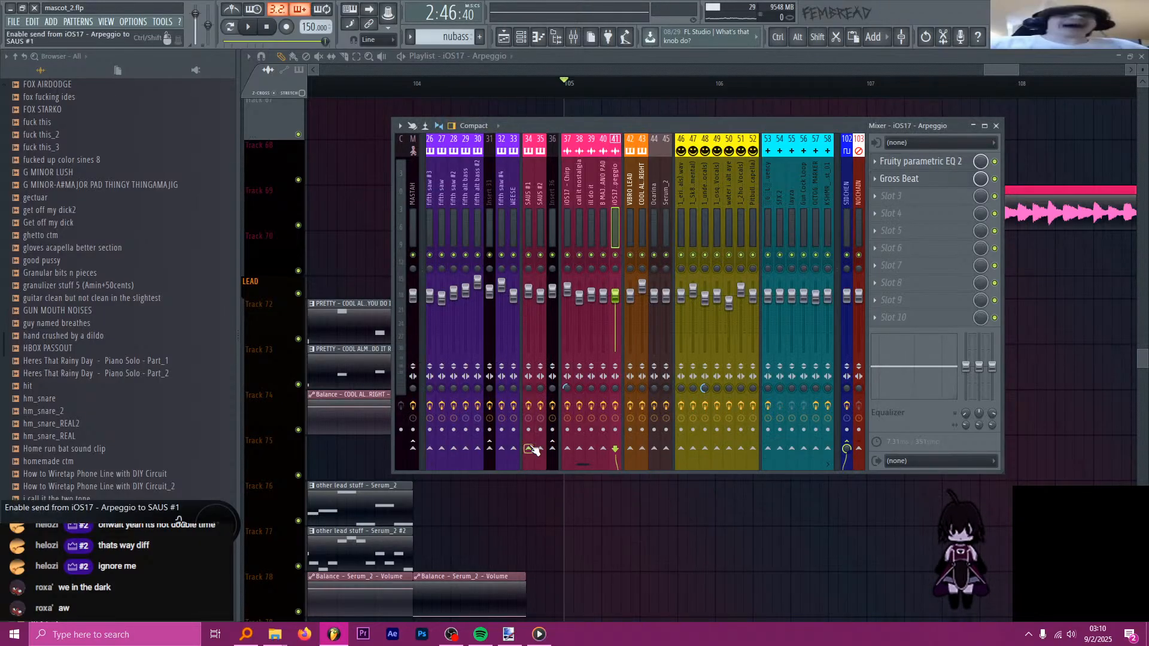
- Play apple gotta stop.wav from the Everything search results with the Media Player volume at 43, and close the player
click(245, 634)
double_click(420, 302)
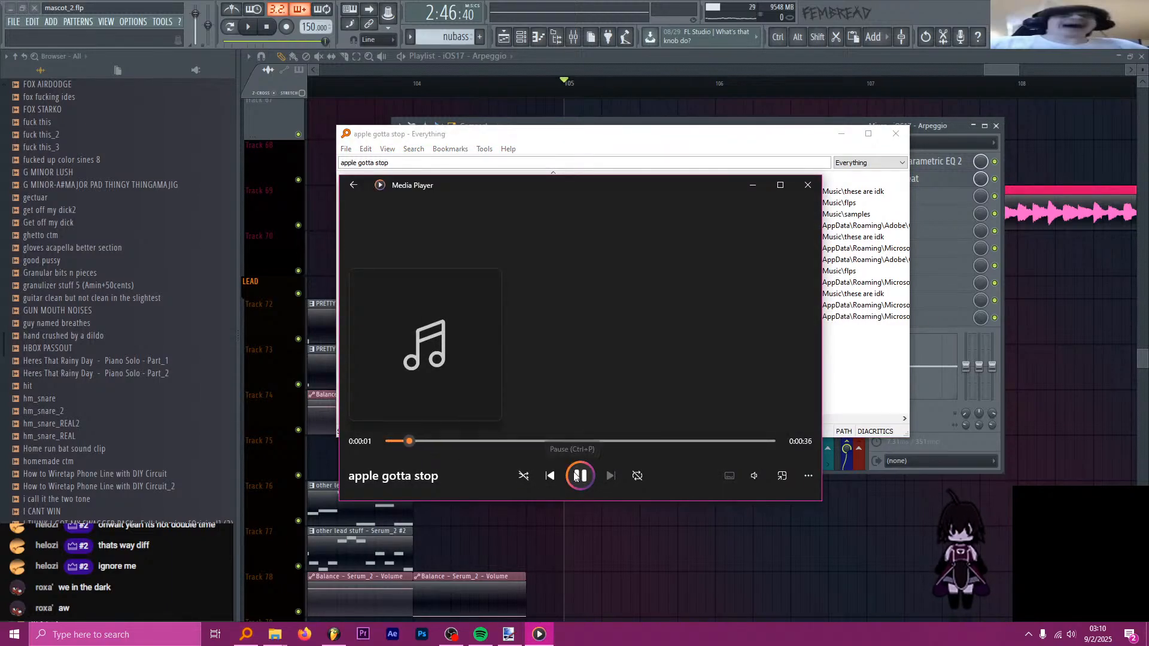
click(754, 476)
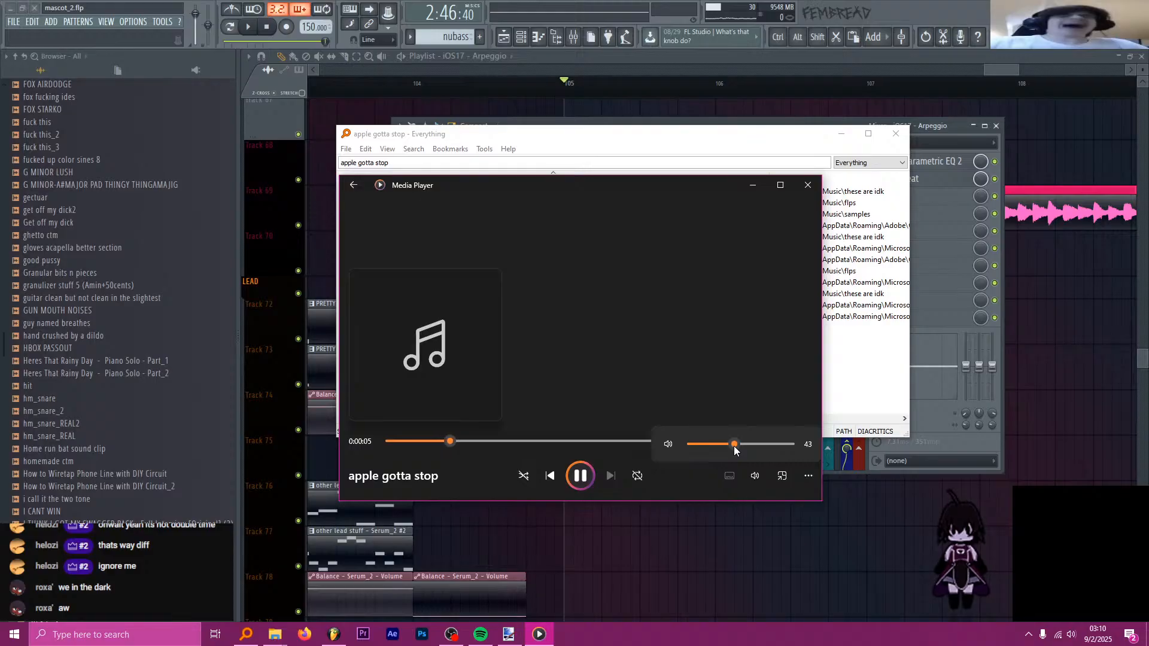
click(806, 190)
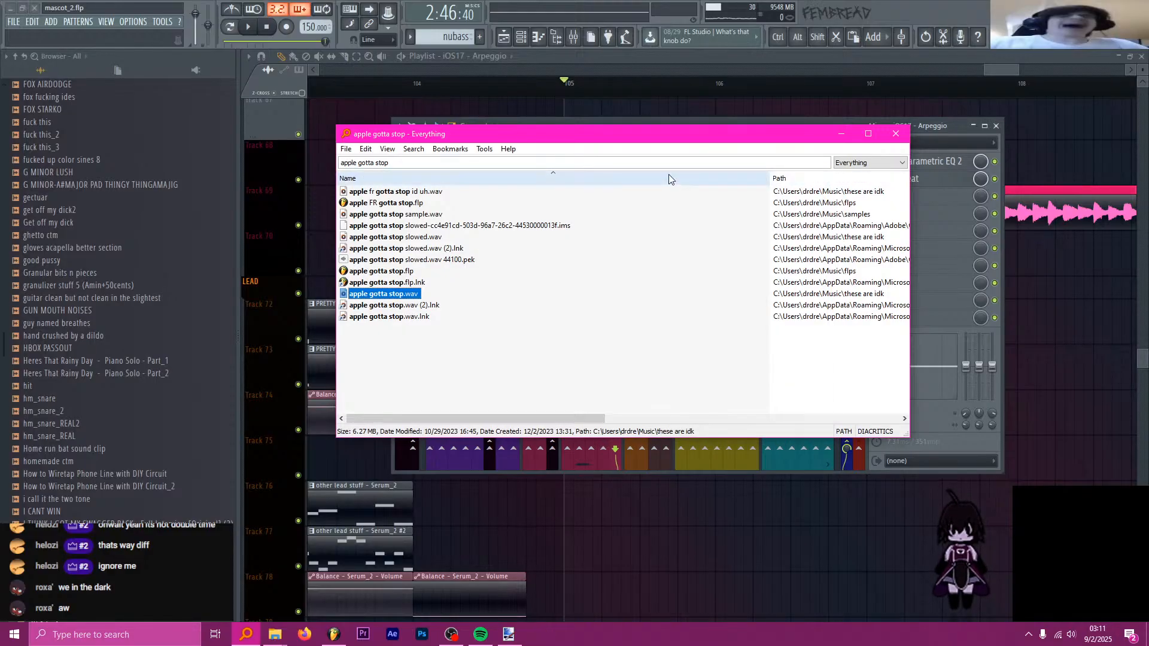
- Listen to apple fr gotta stop id uh.wav up to about 13 seconds, pause it and close the player
click(407, 192)
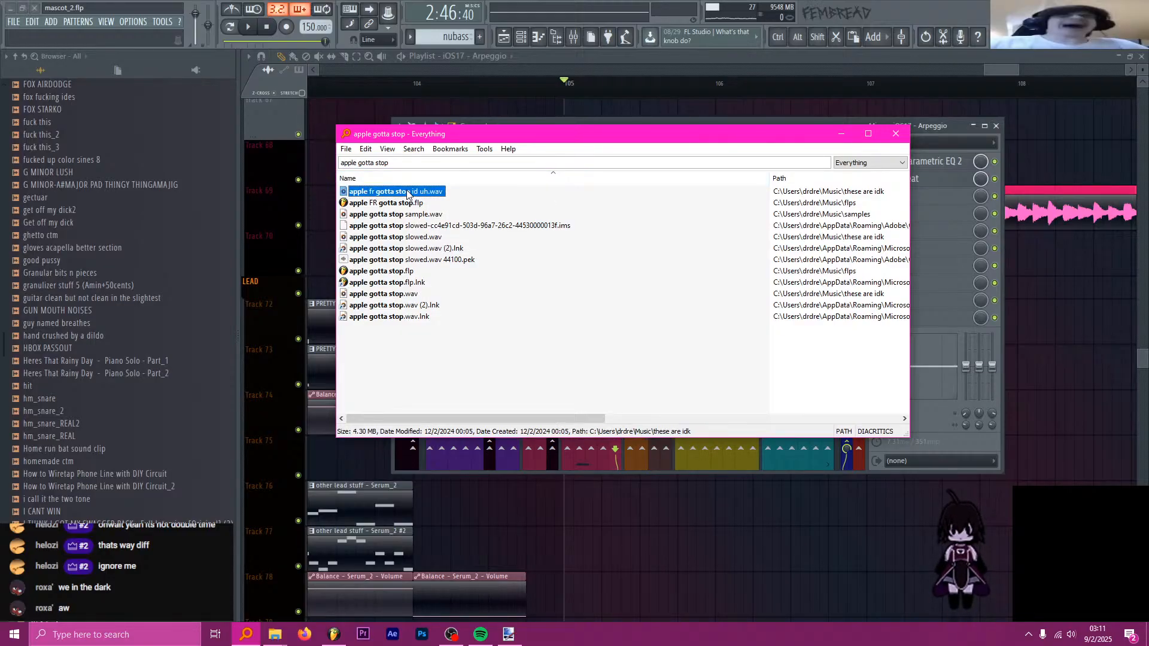
double_click(407, 192)
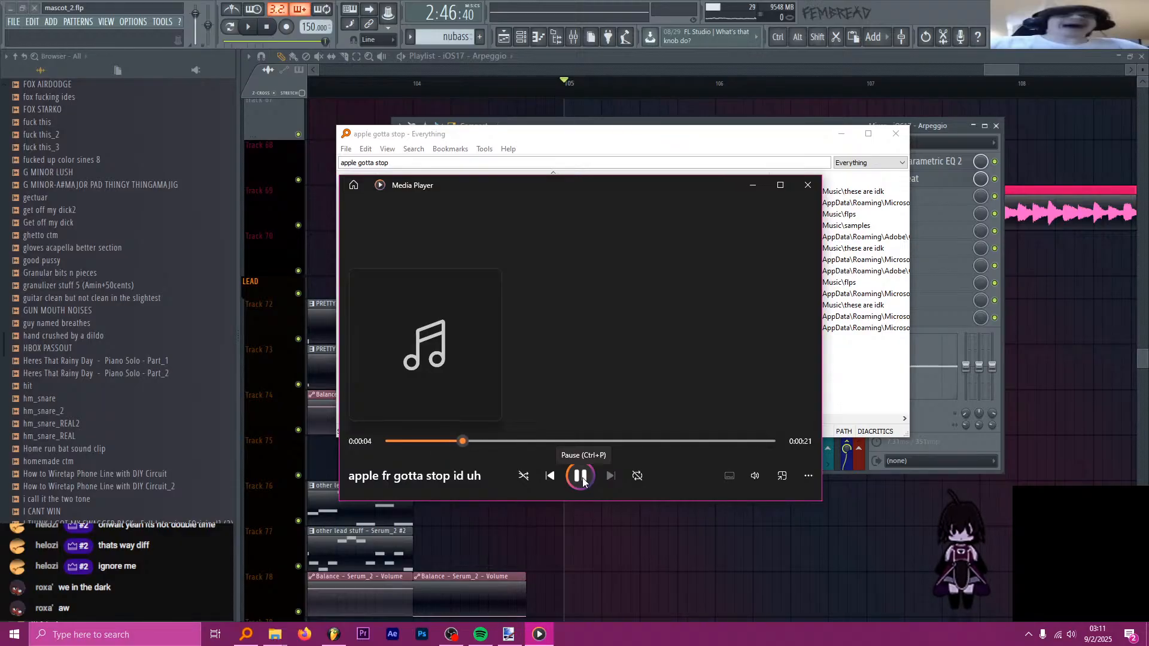
click(580, 479)
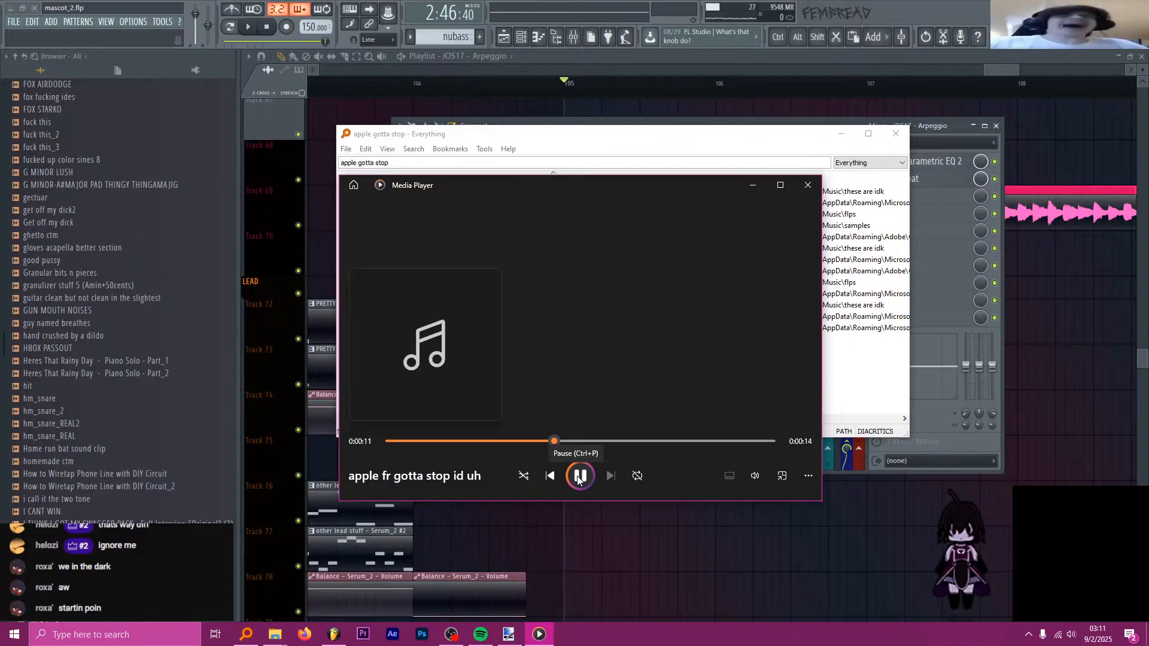
click(580, 477)
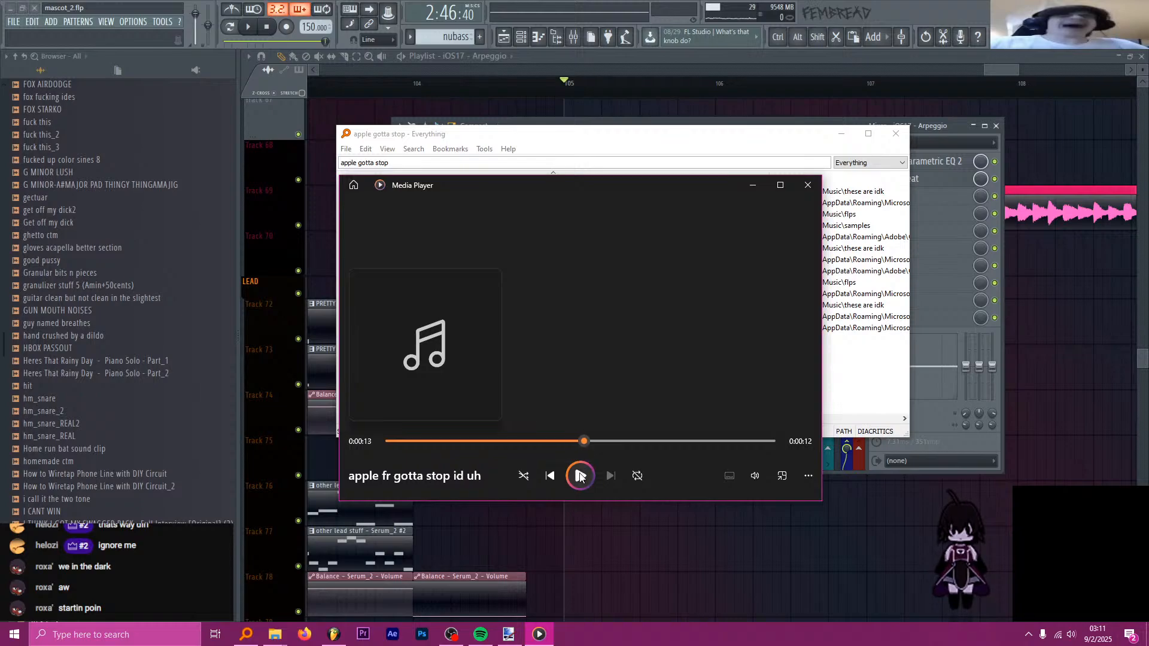
click(808, 186)
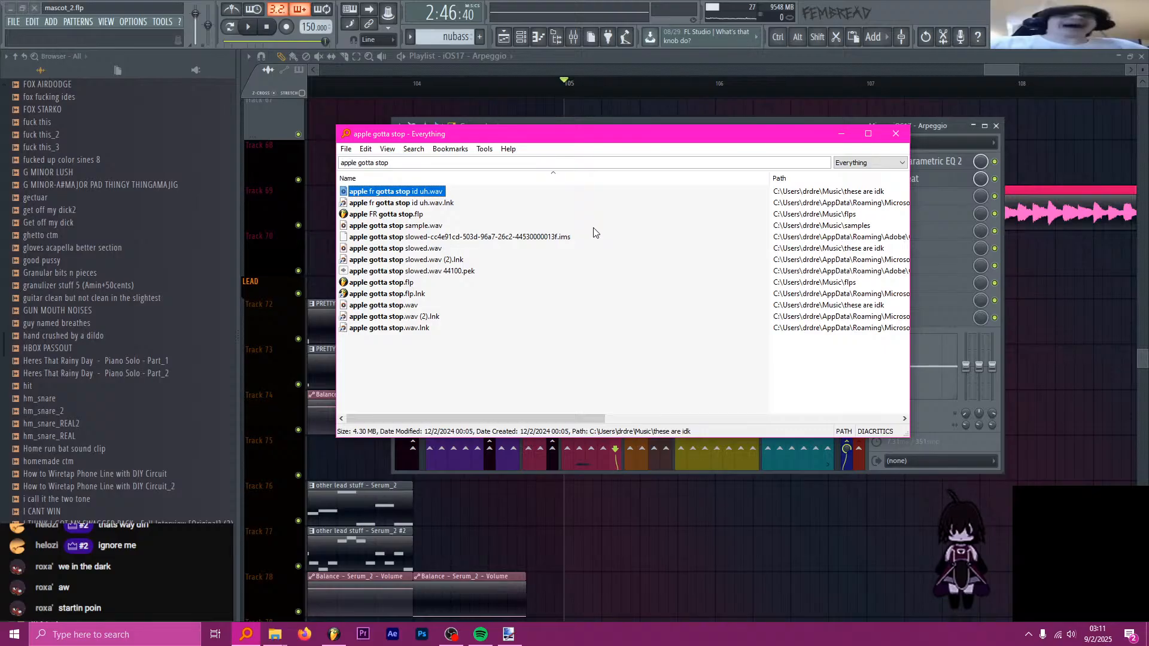
- Switch to OBS, toggle the visibility of the lower enabled source in the disp scene, and return to FL Studio
click(450, 634)
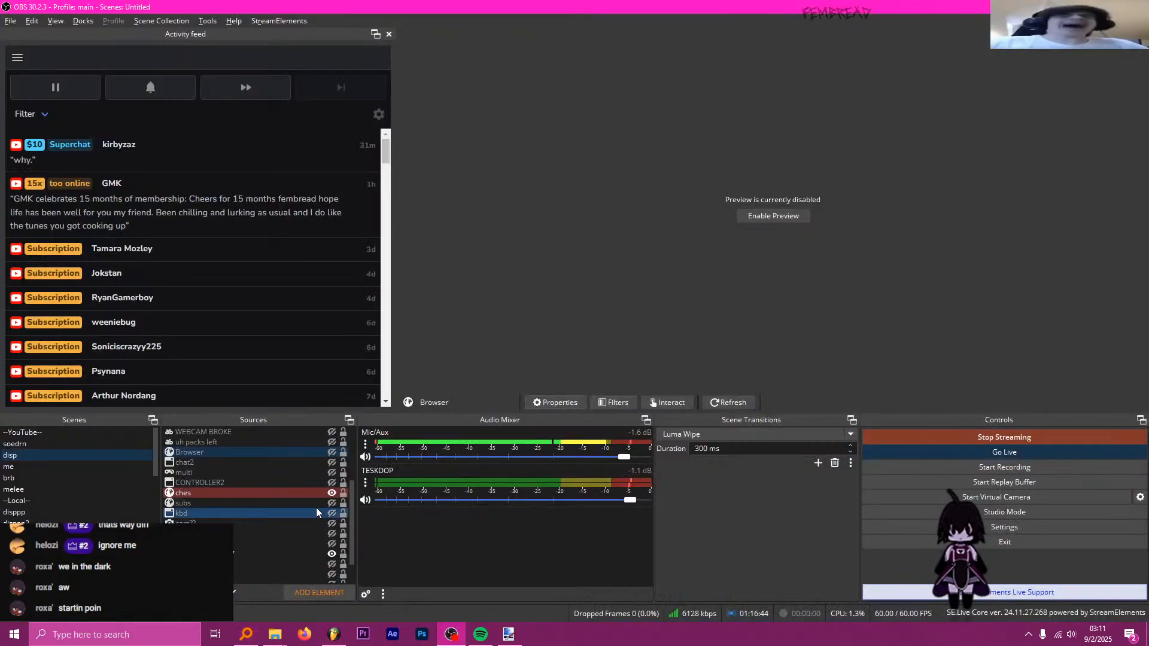
click(333, 555)
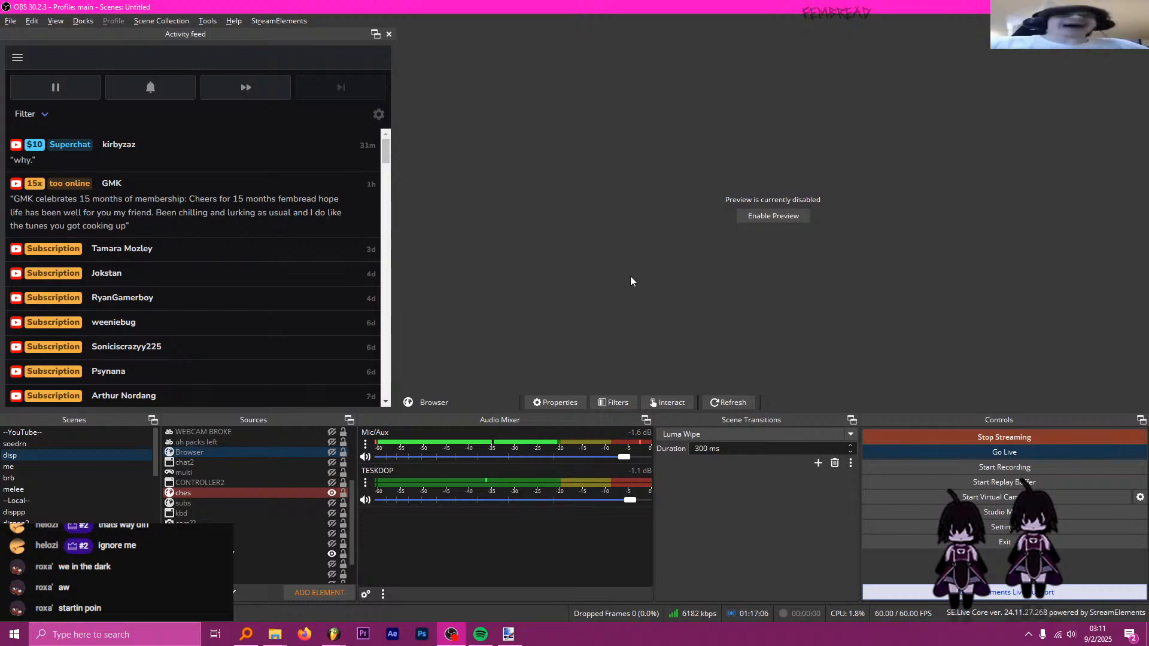
key(alt+Tab)
- Play the apple FR gotta stop playlist from bar 1 and view the effects on the apple gotta stop sample mixer track
click(476, 79)
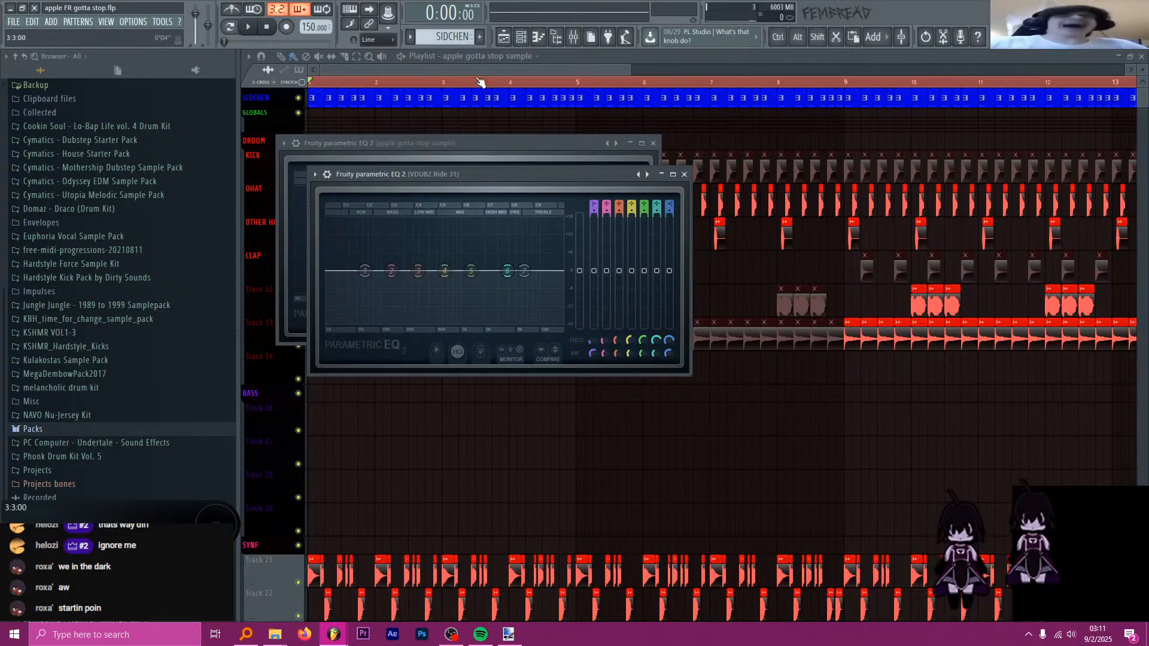
click(312, 84)
scroll(290, 191, down, 5)
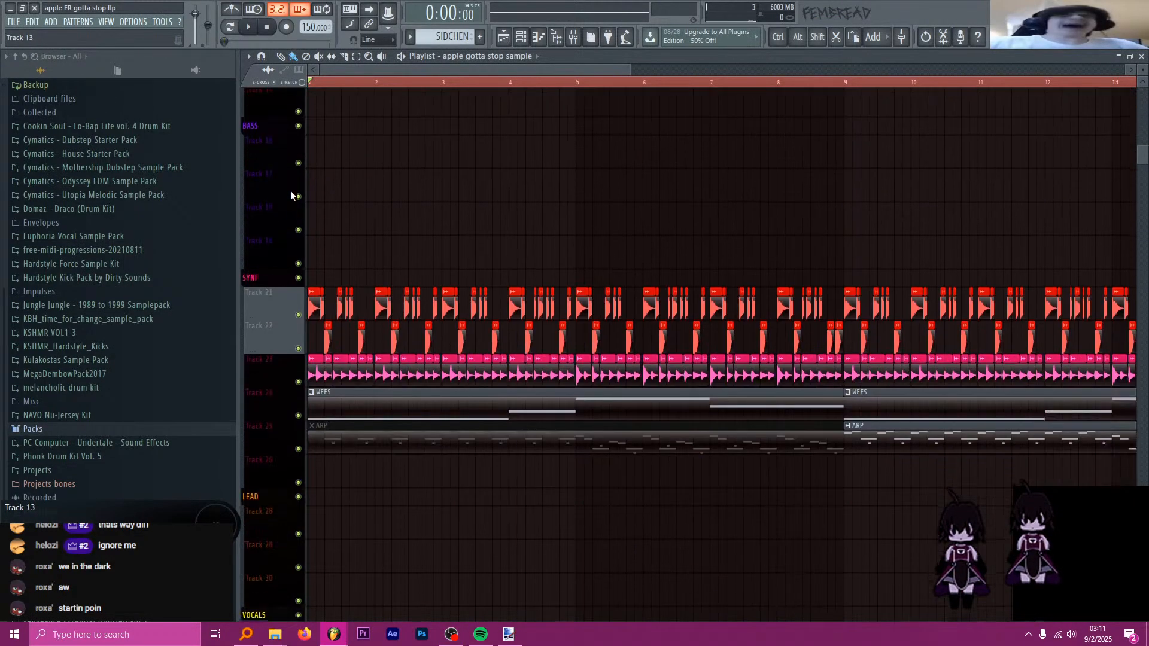
key(space)
scroll(547, 130, up, 3)
click(584, 37)
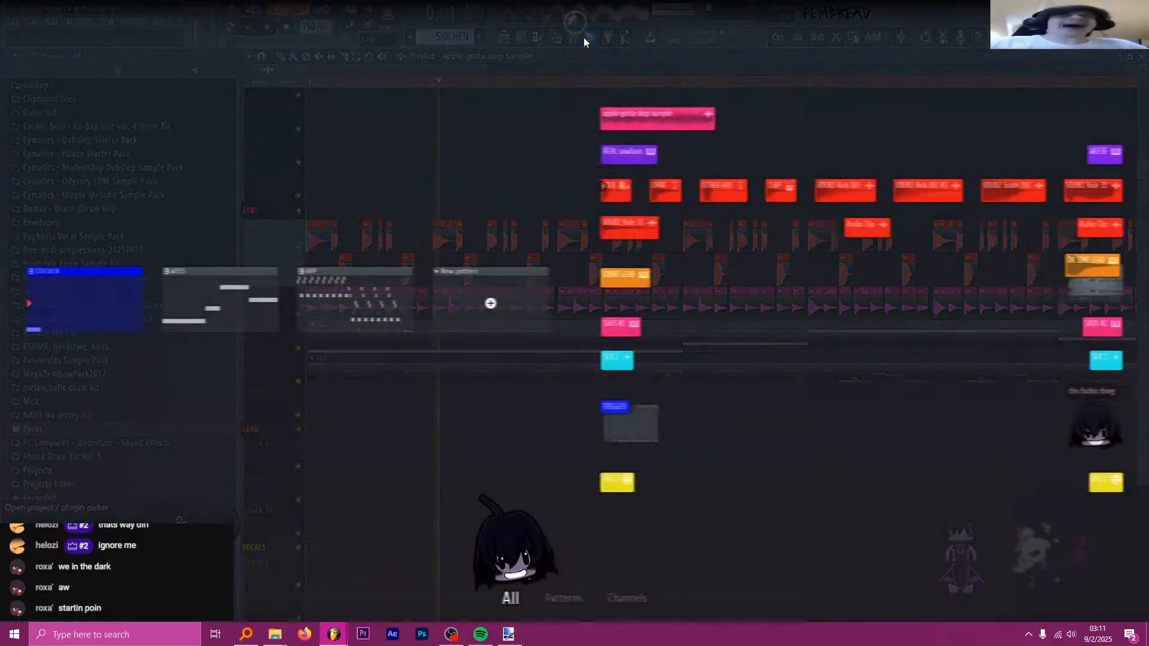
click(583, 37)
click(575, 37)
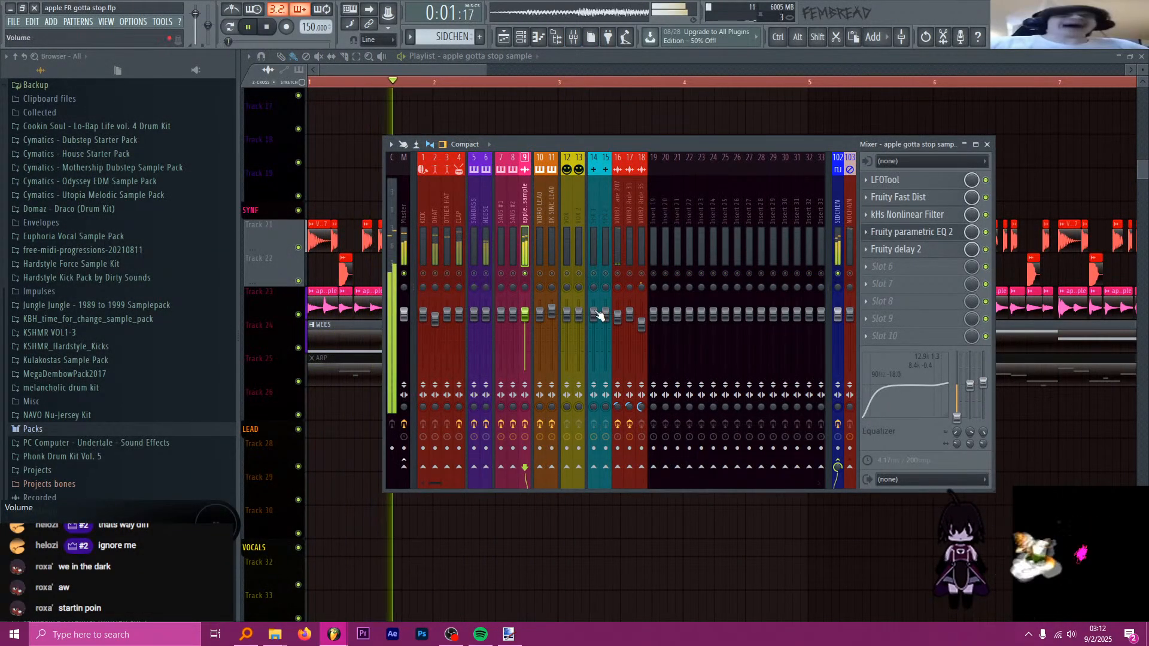
key(space)
- Check the channel settings of the first apple gotta stop sample clip on Track 23 and reopen the mixer
scroll(289, 294, up, 5)
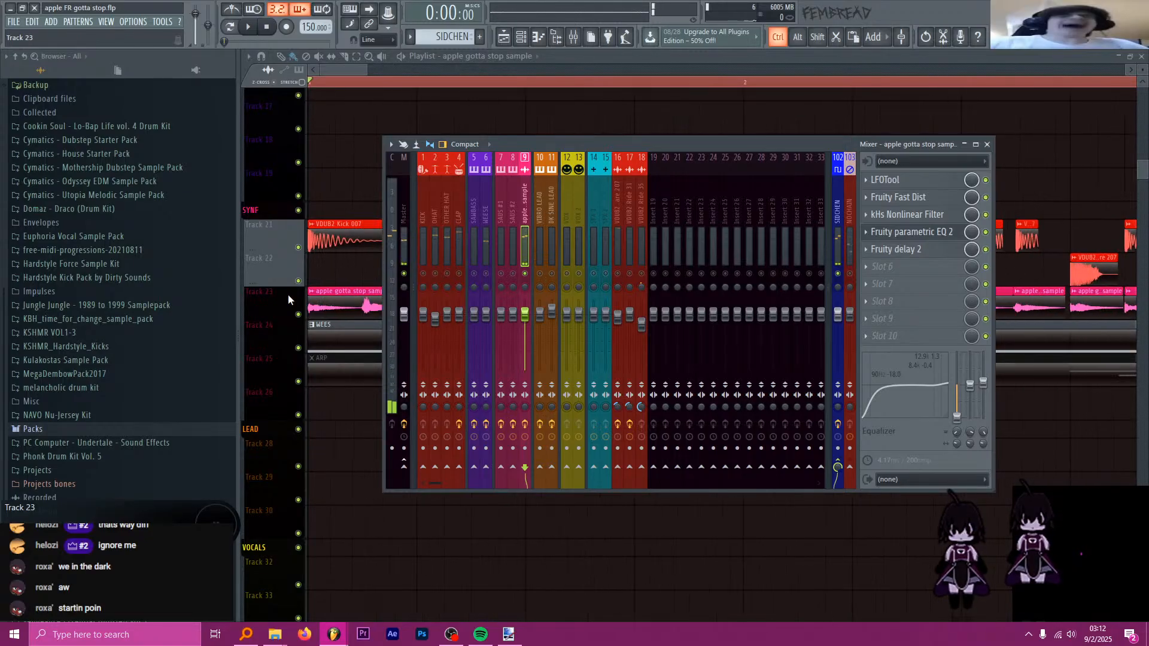
click(326, 297)
double_click(326, 298)
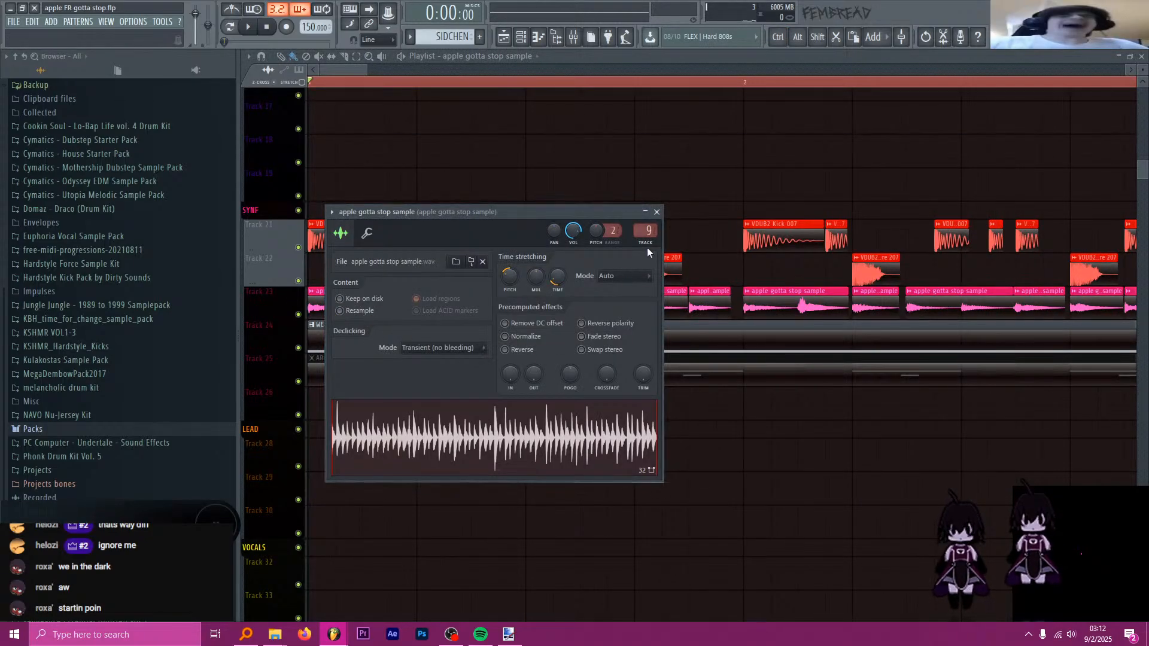
click(657, 212)
click(572, 37)
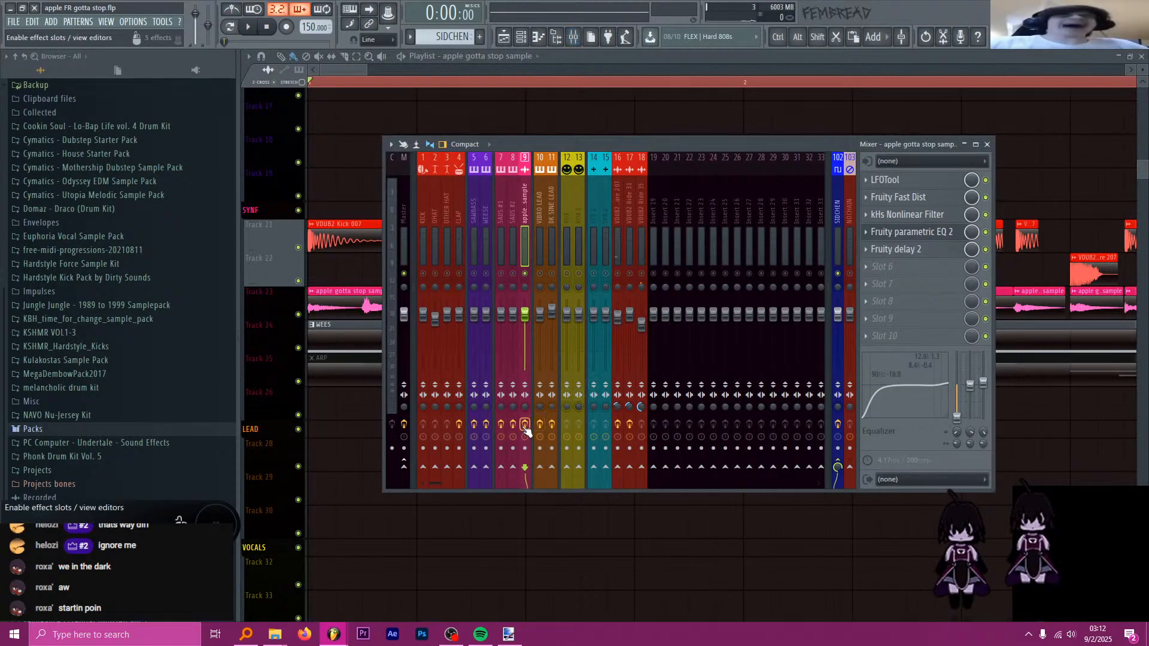
- Play the sample clips from bar 1 again and recheck the channel settings of the first Track 23 clip
key(space)
click(325, 303)
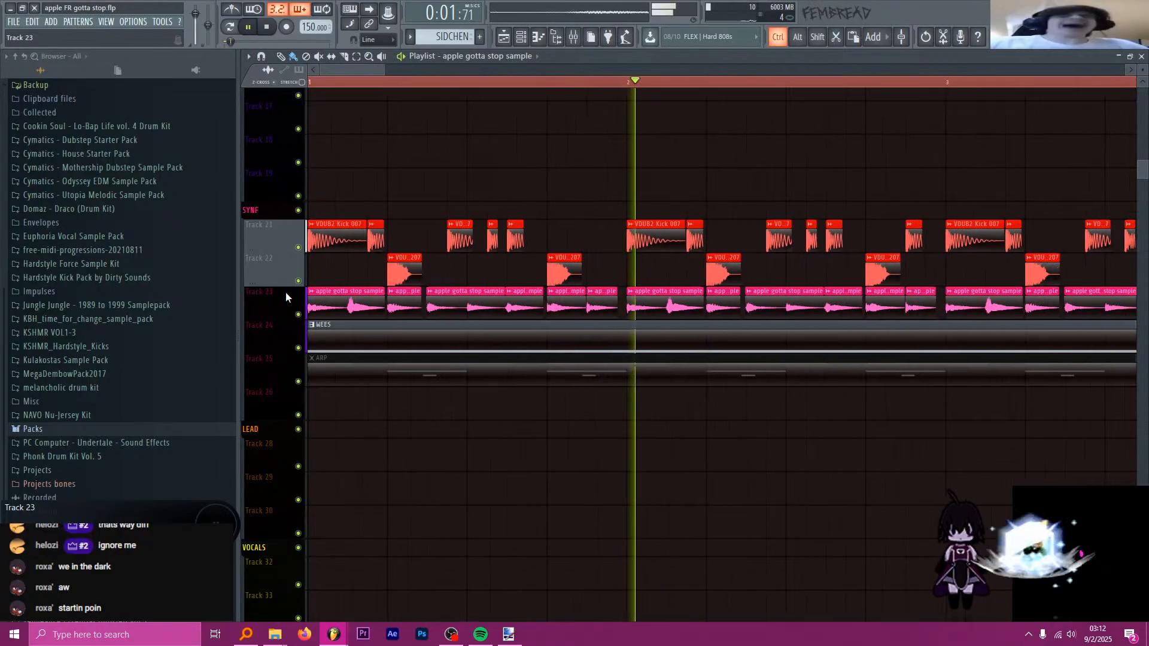
key(space)
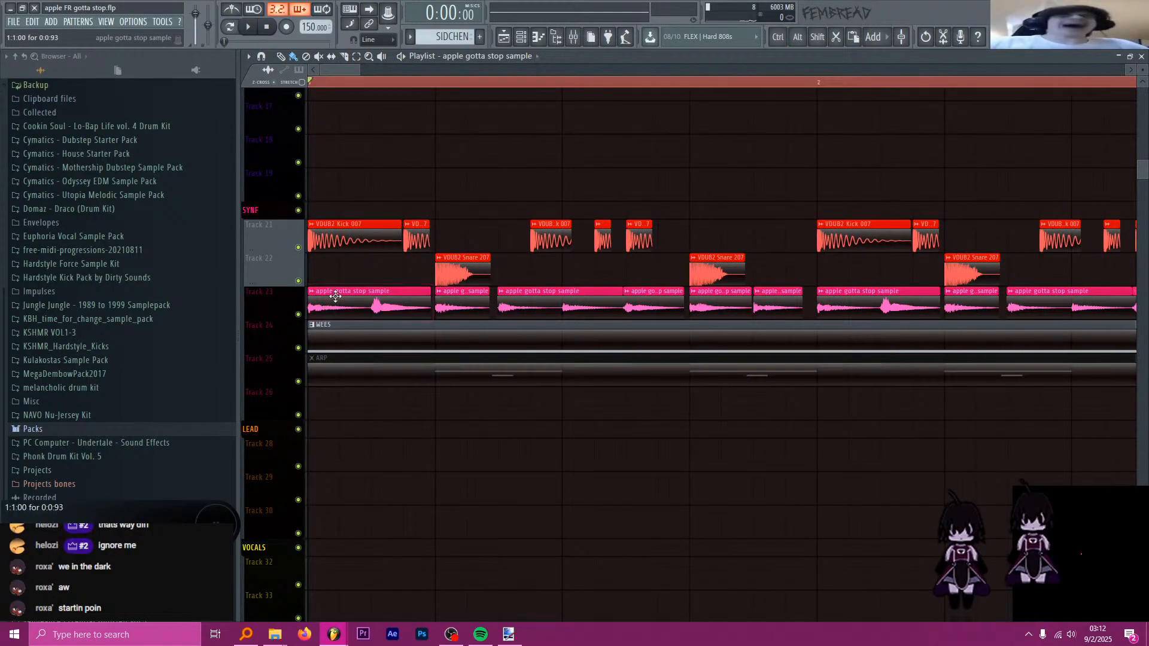
double_click(335, 296)
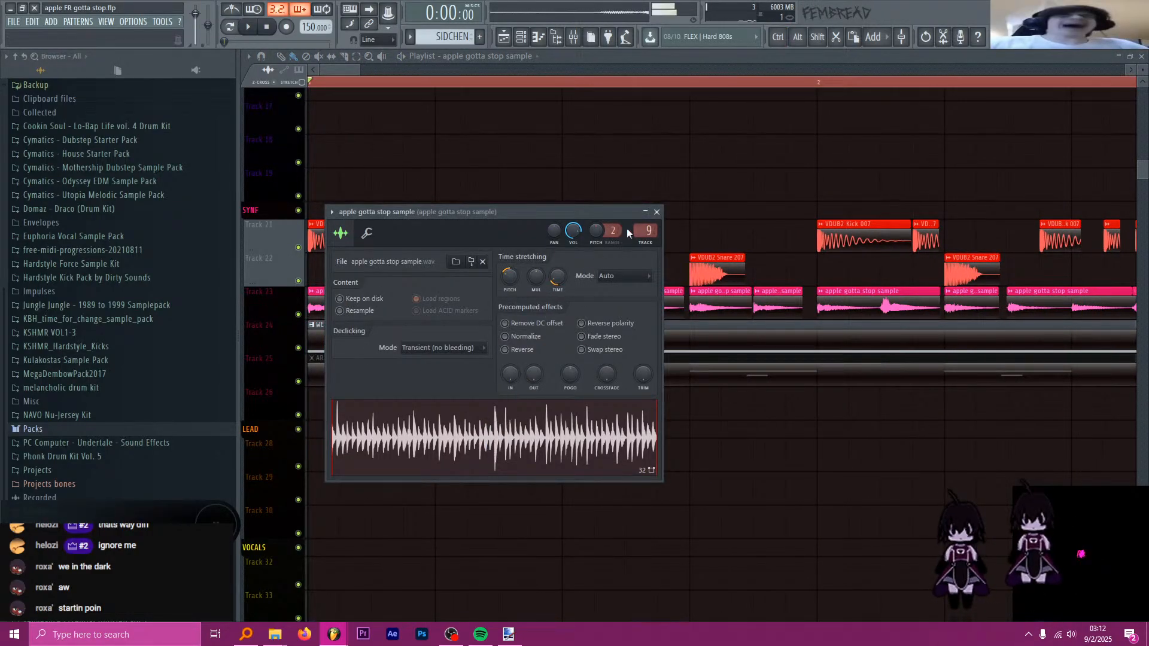
click(656, 212)
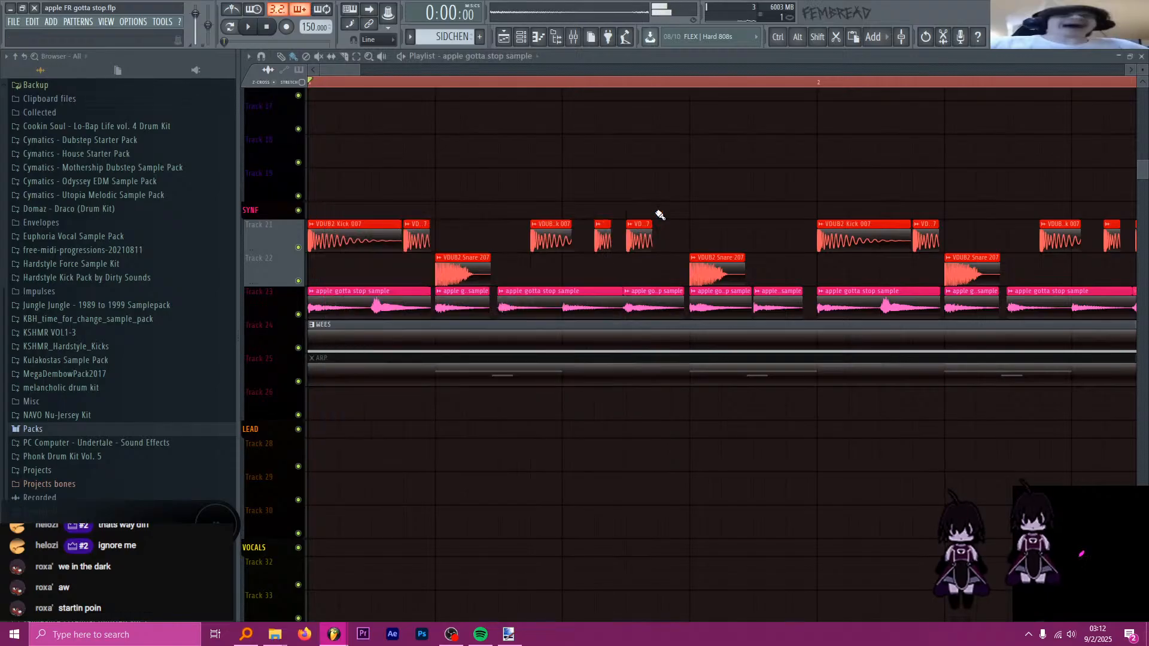
- During playback, compare the effect chains of the SIDCHEN and apple gotta stop sample mixer tracks
click(574, 36)
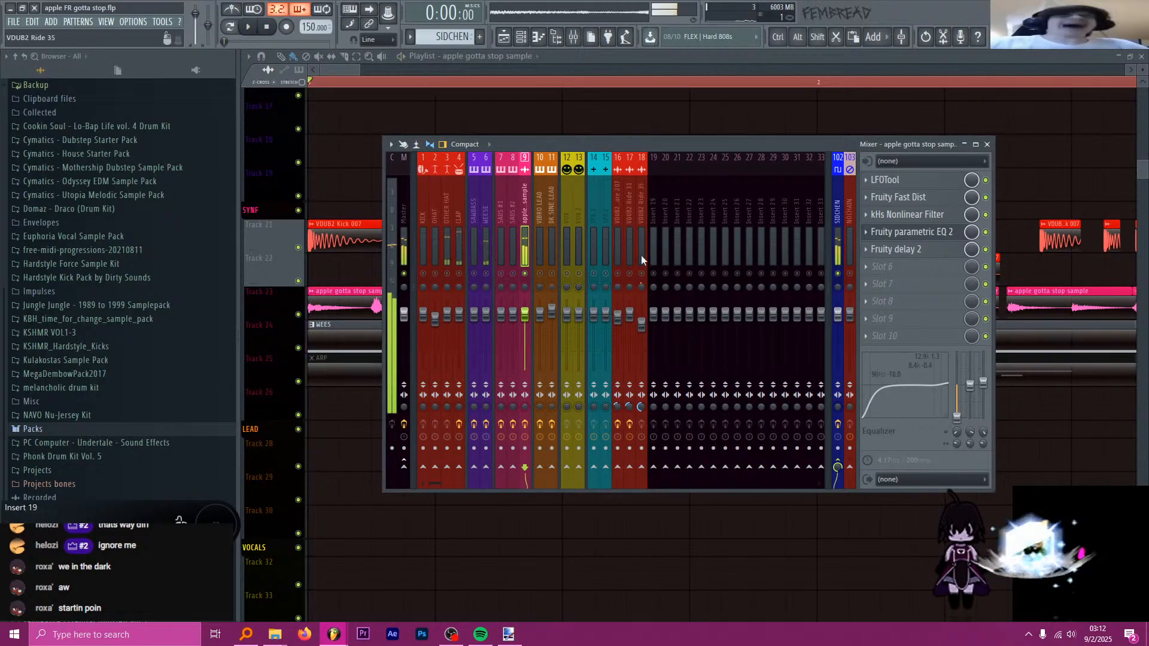
key(space)
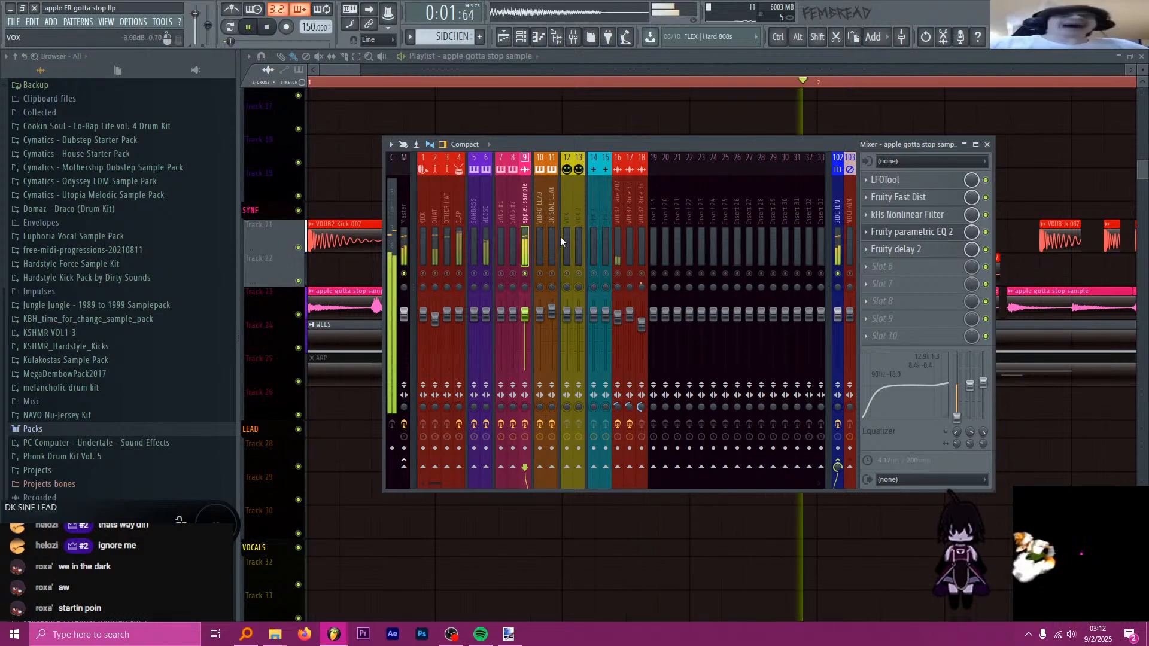
click(838, 215)
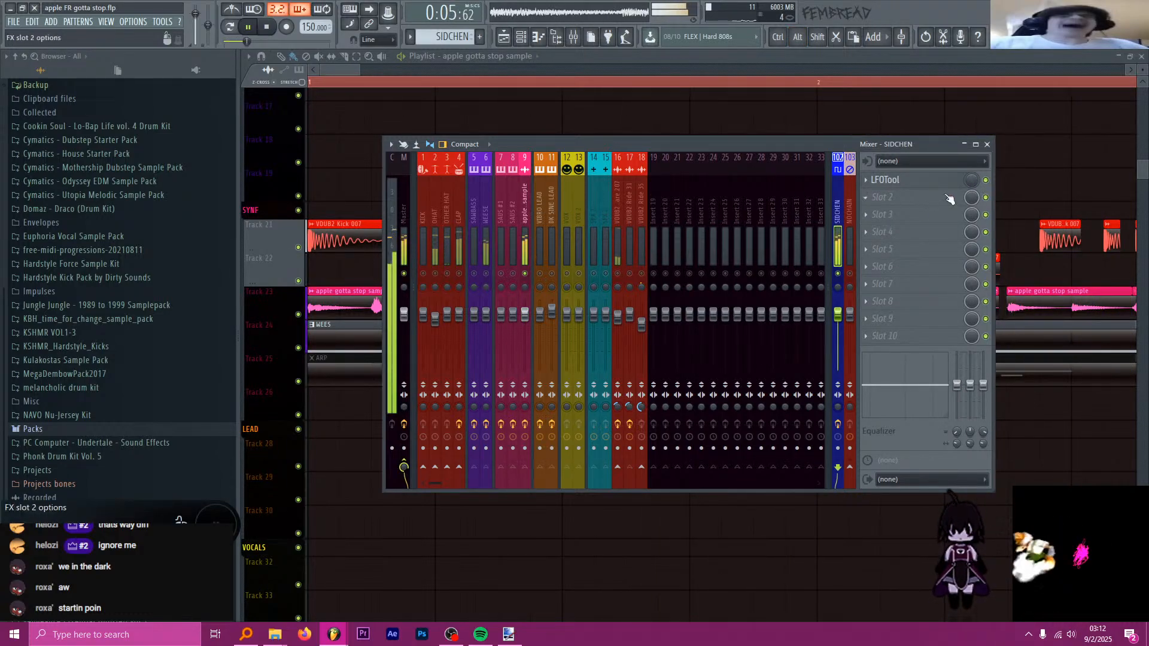
click(525, 197)
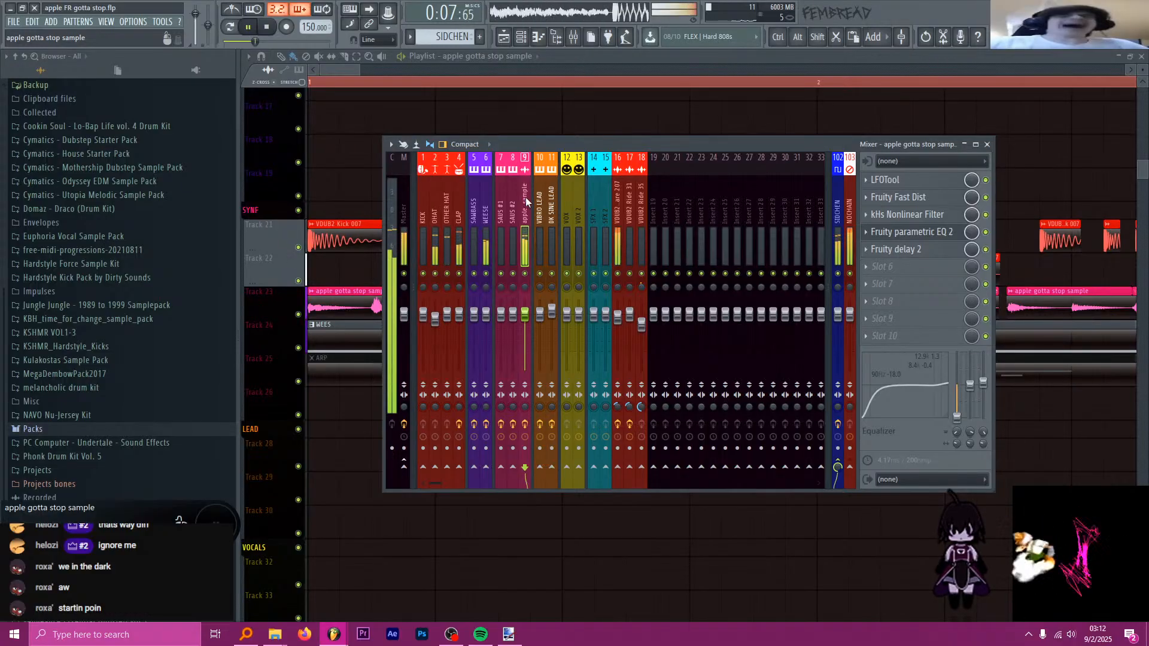
click(620, 54)
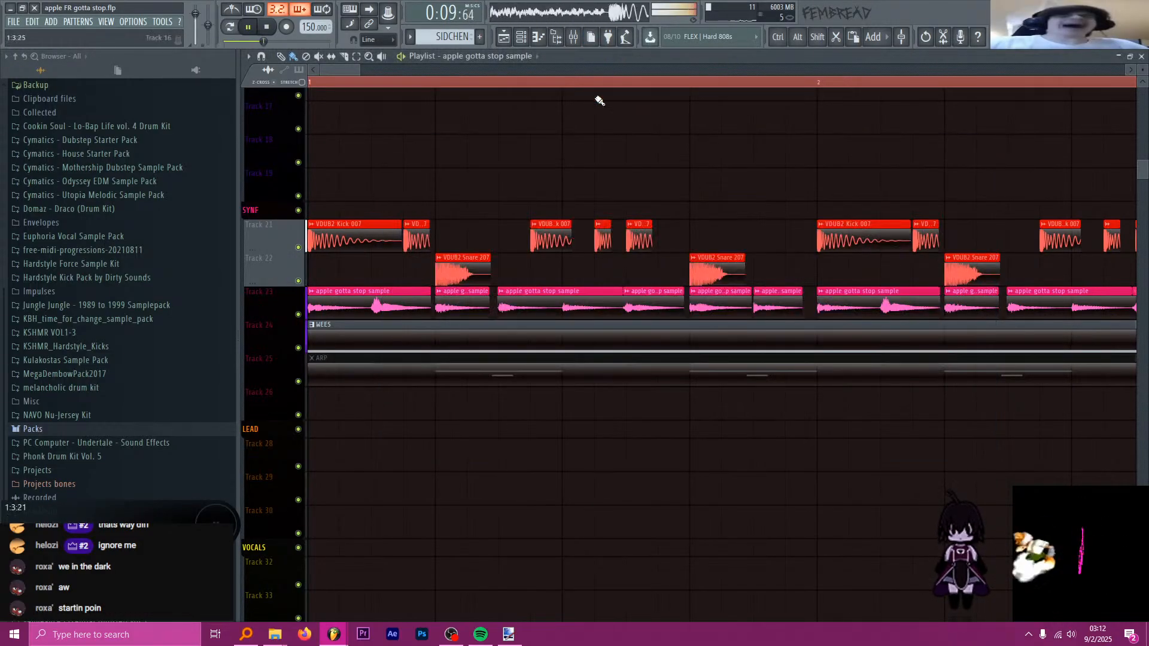
- Stop playback and look over the drum and sample tracks in the apple FR gotta stop playlist
scroll(514, 150, down, 10)
scroll(135, 151, up, 4)
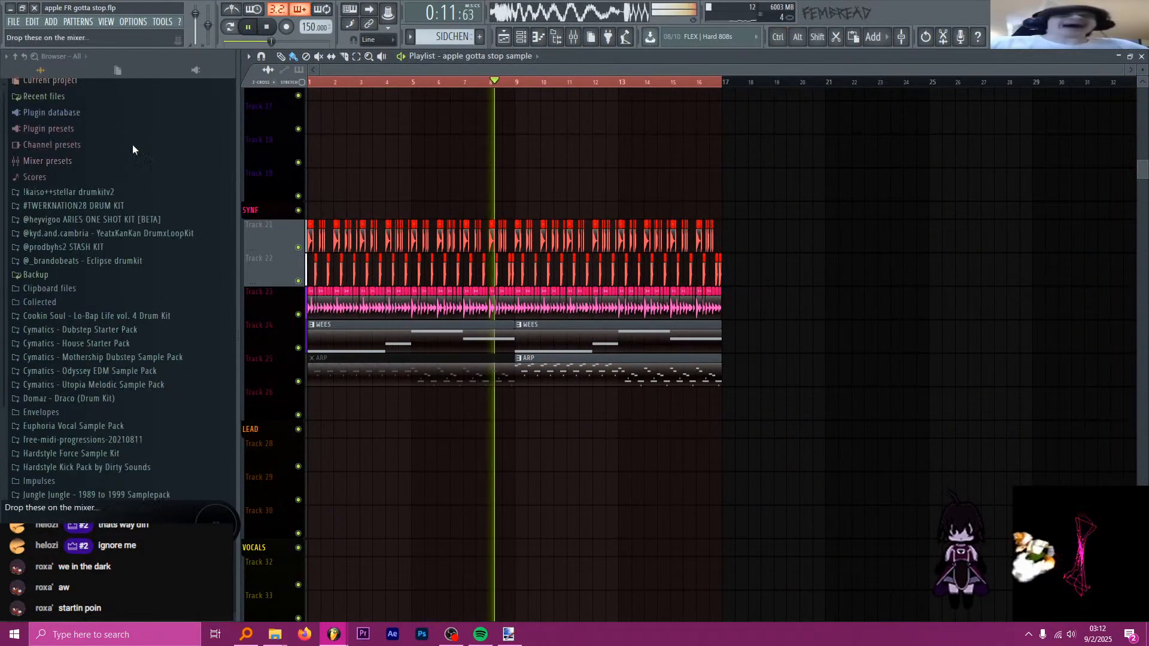
scroll(257, 180, up, 5)
key(space)
click(12, 22)
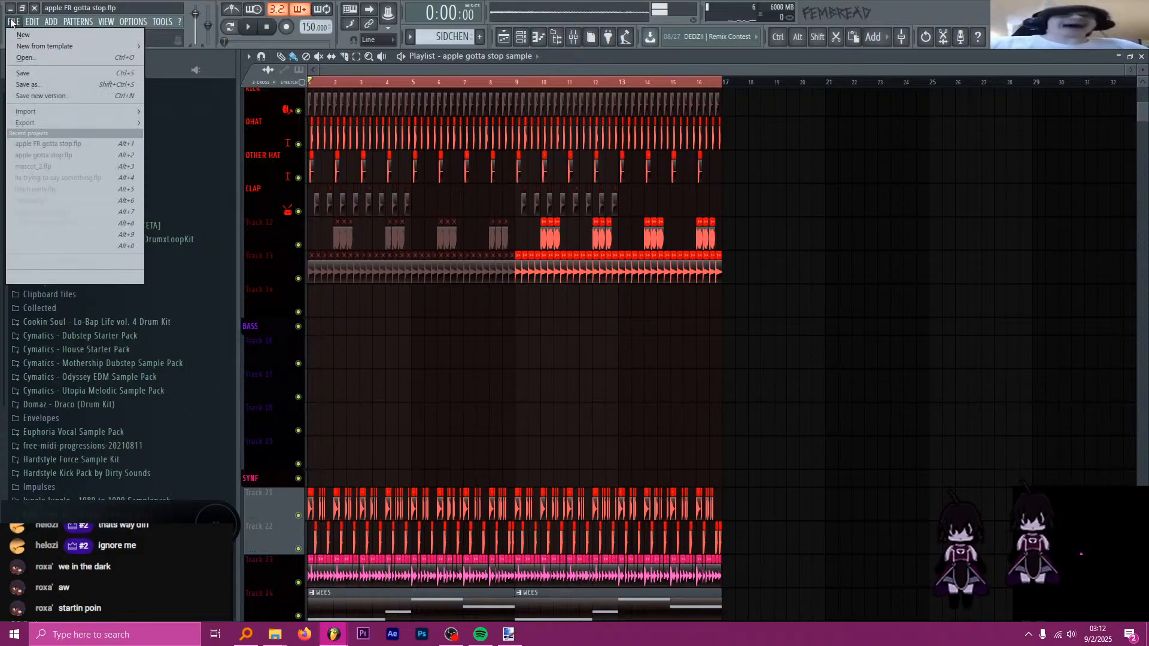
click(12, 21)
scroll(288, 188, up, 8)
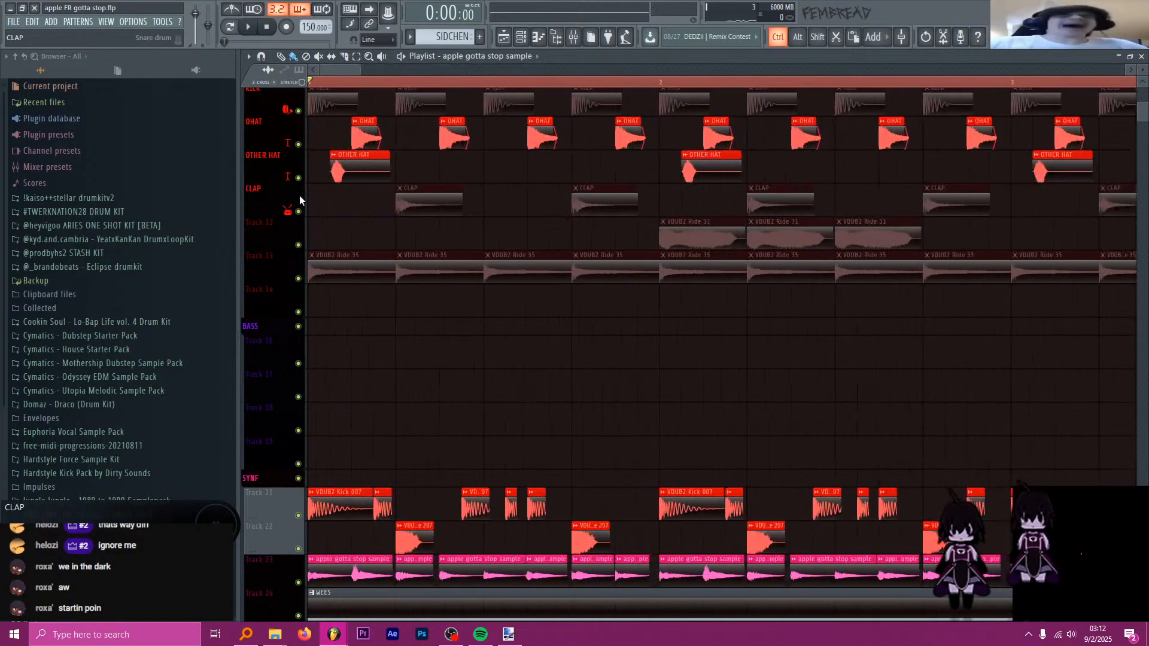
scroll(433, 162, down, 1)
scroll(413, 180, up, 2)
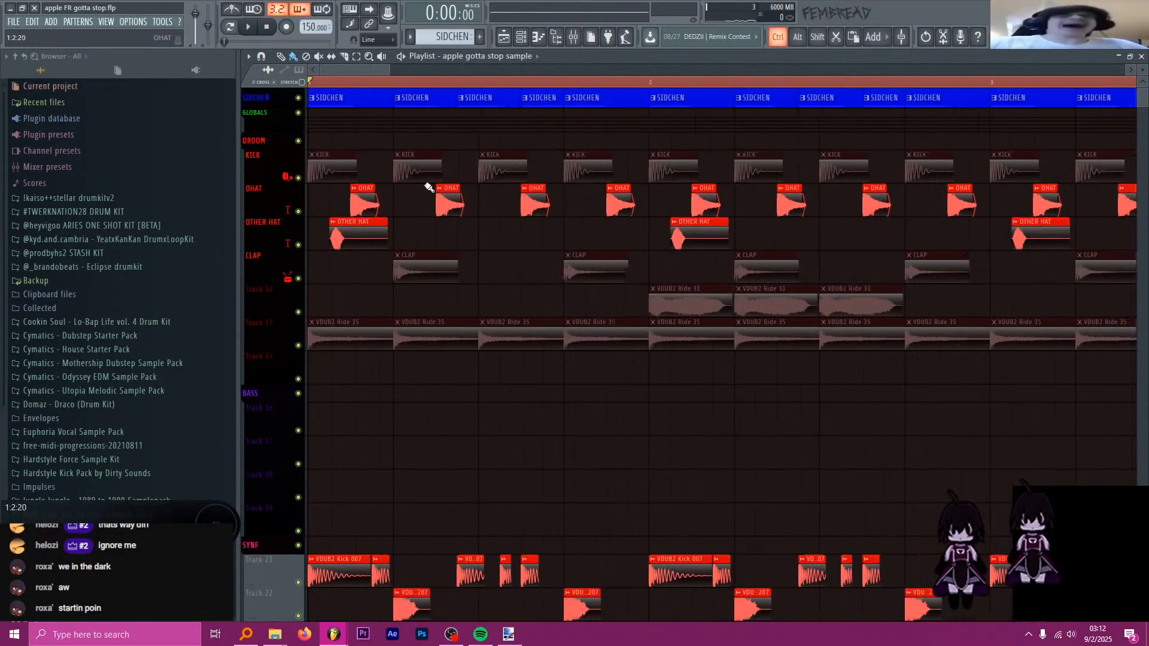
scroll(426, 185, down, 2)
key(space)
key(space)
- Check the channel settings of the VDUB2 Snare 207 clip on Track 22
scroll(418, 198, down, 4)
scroll(370, 236, up, 7)
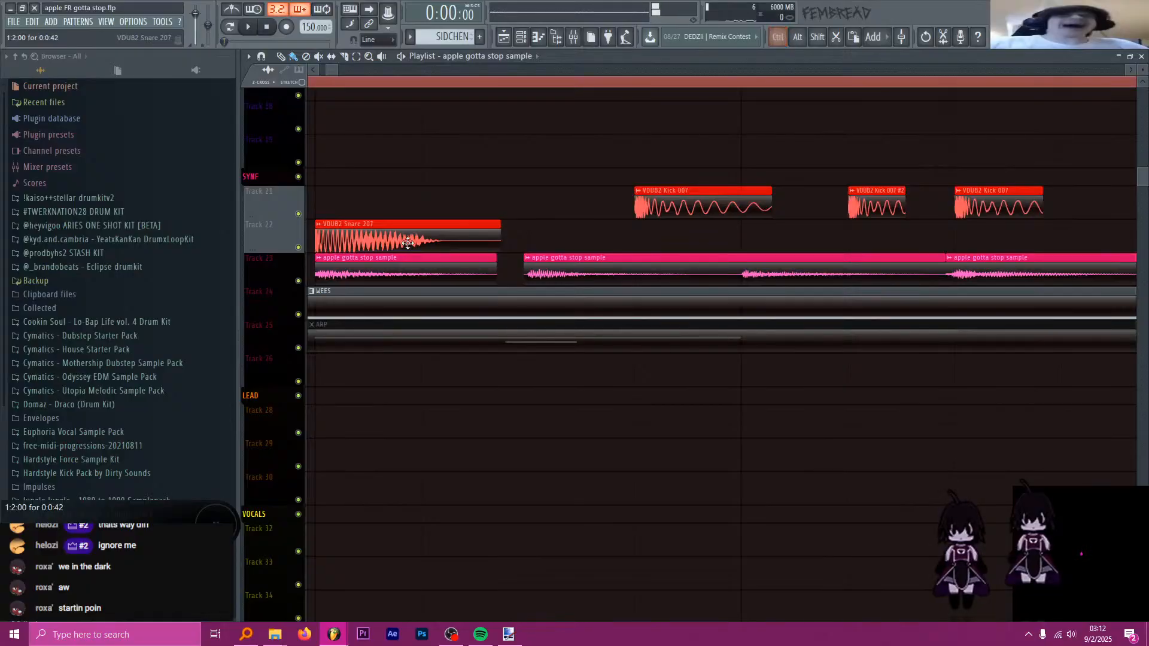
scroll(408, 241, down, 2)
double_click(407, 240)
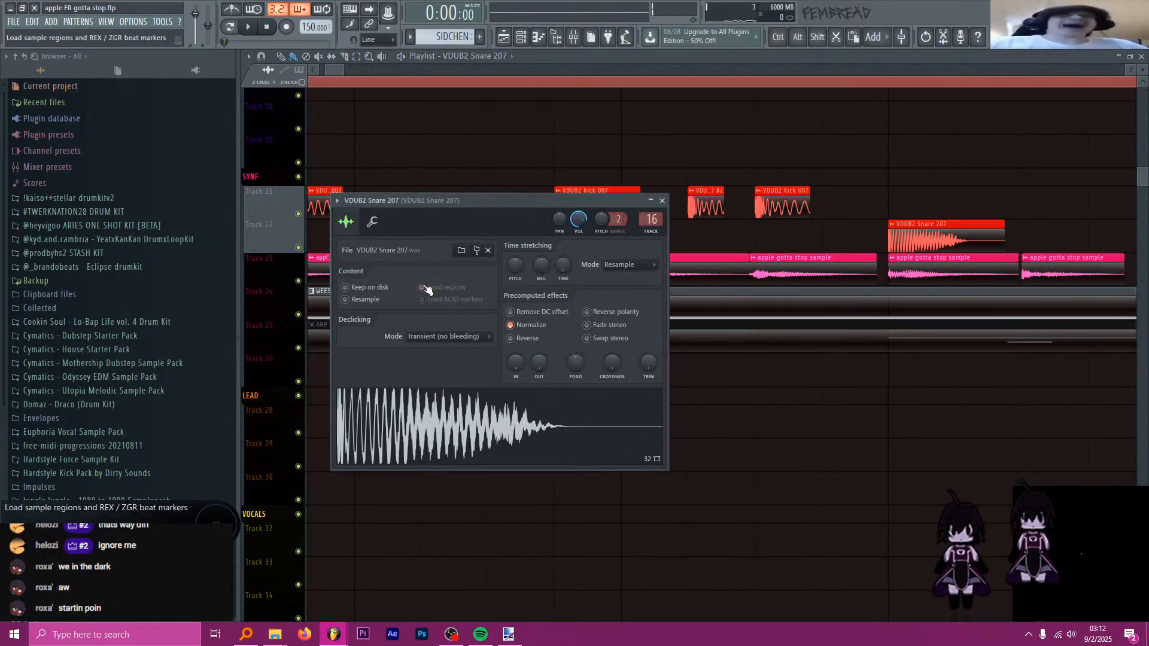
click(662, 200)
scroll(604, 236, down, 3)
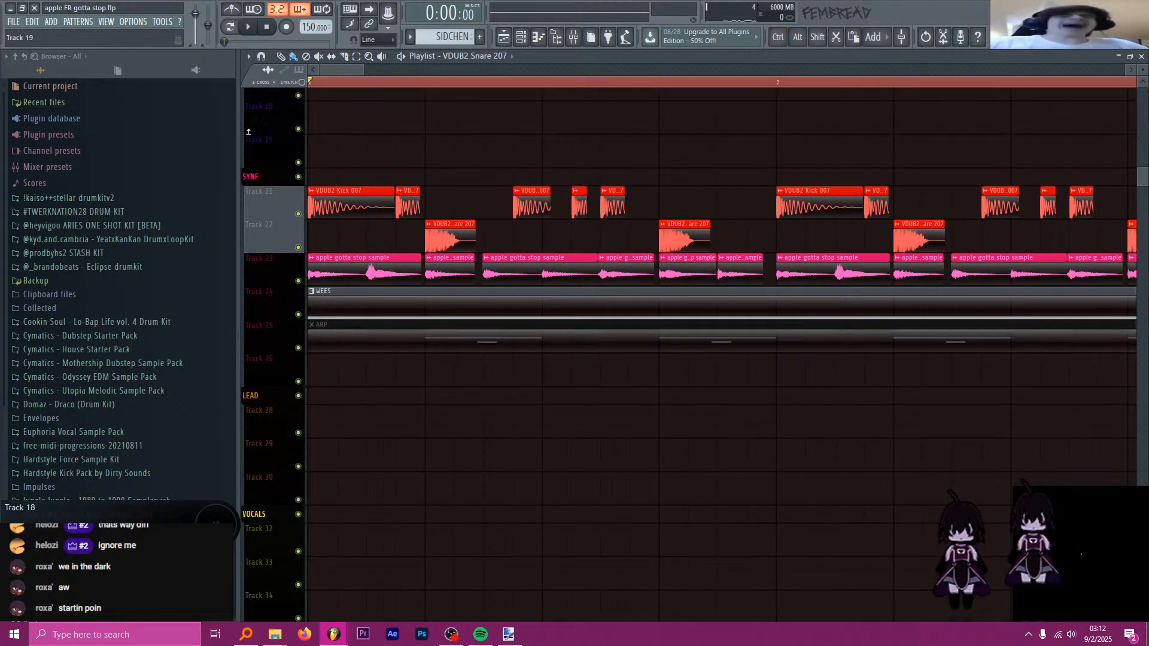
- Switch to the mascot_2 project window and return to the iOS17 - Arpeggio clip at bar 105
click(13, 21)
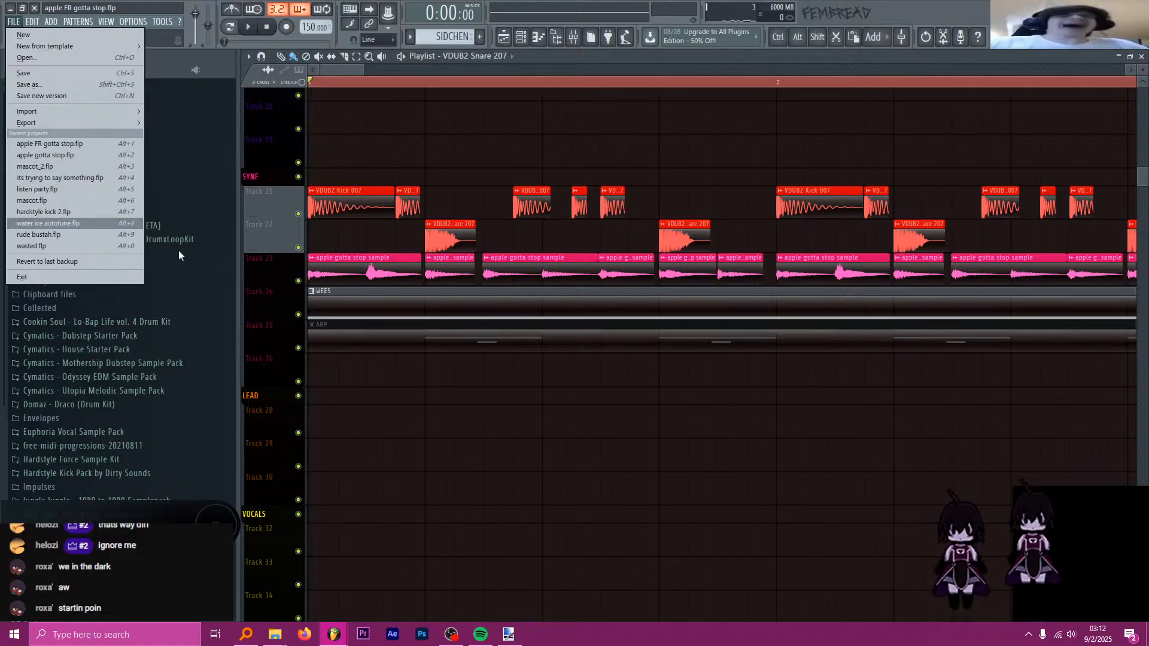
click(48, 223)
click(602, 350)
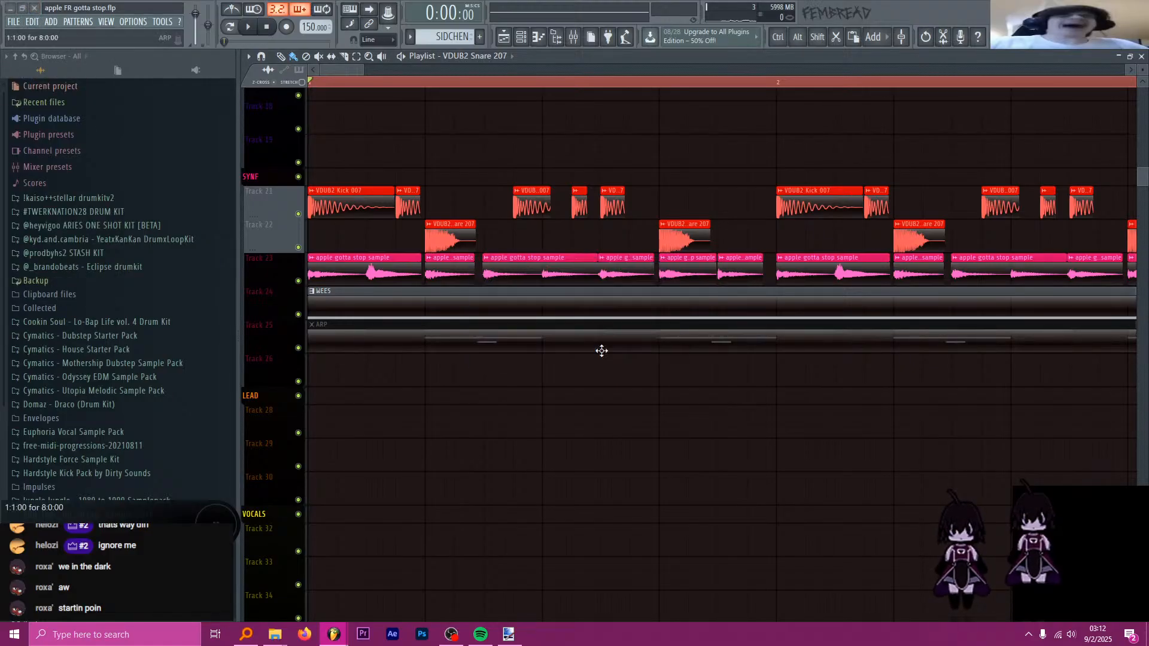
key(alt+Tab)
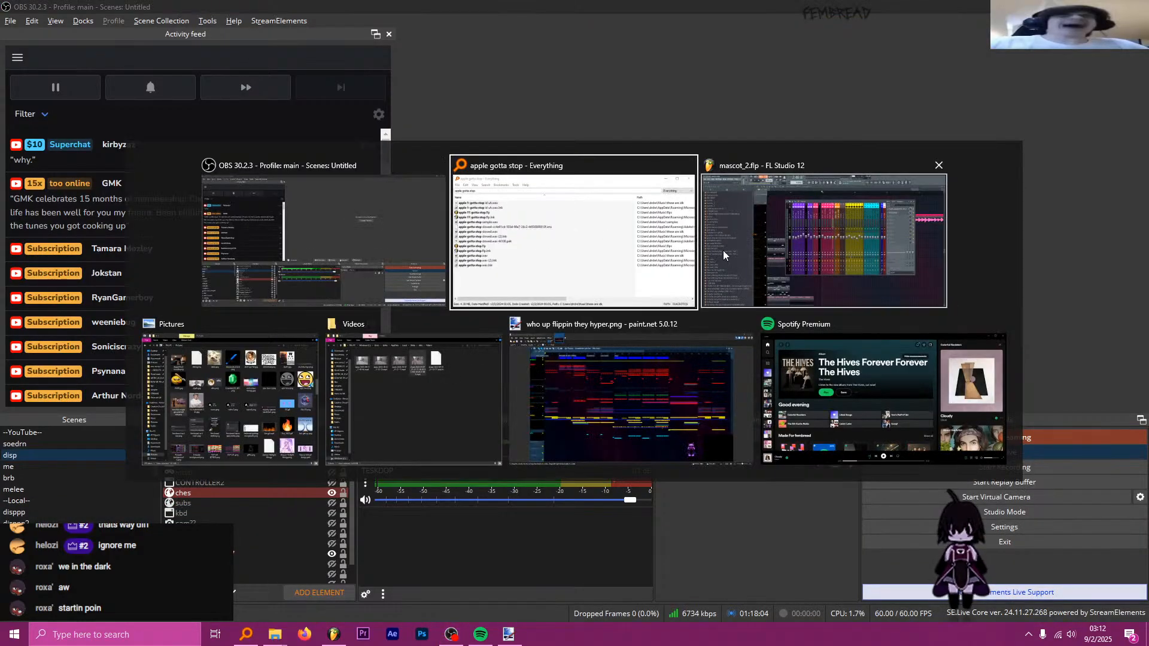
click(723, 250)
click(657, 55)
scroll(593, 224, down, 3)
scroll(594, 224, up, 2)
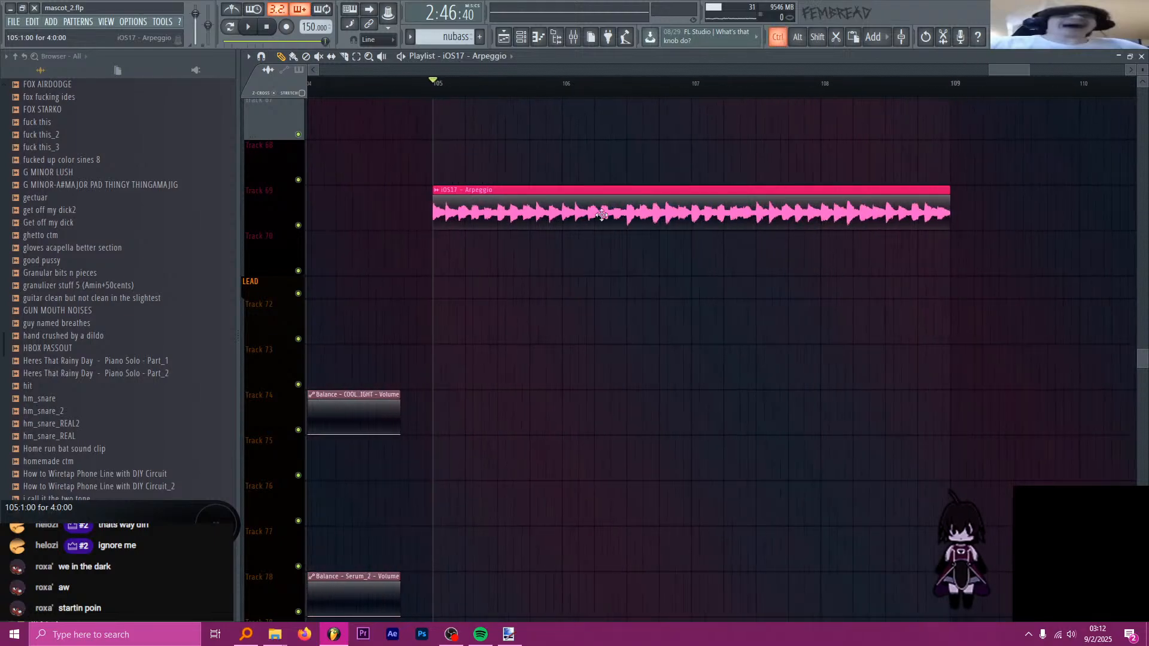
- Look through the browser's sample list for the apple gotta stop sample
scroll(93, 331, up, 15)
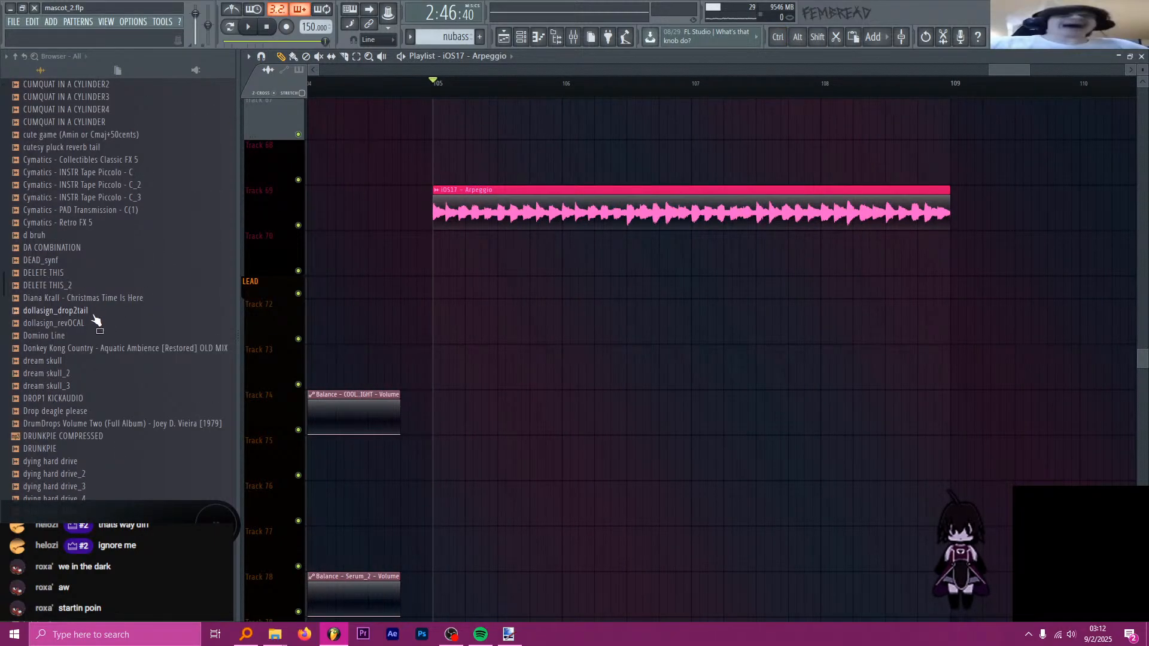
scroll(92, 331, up, 15)
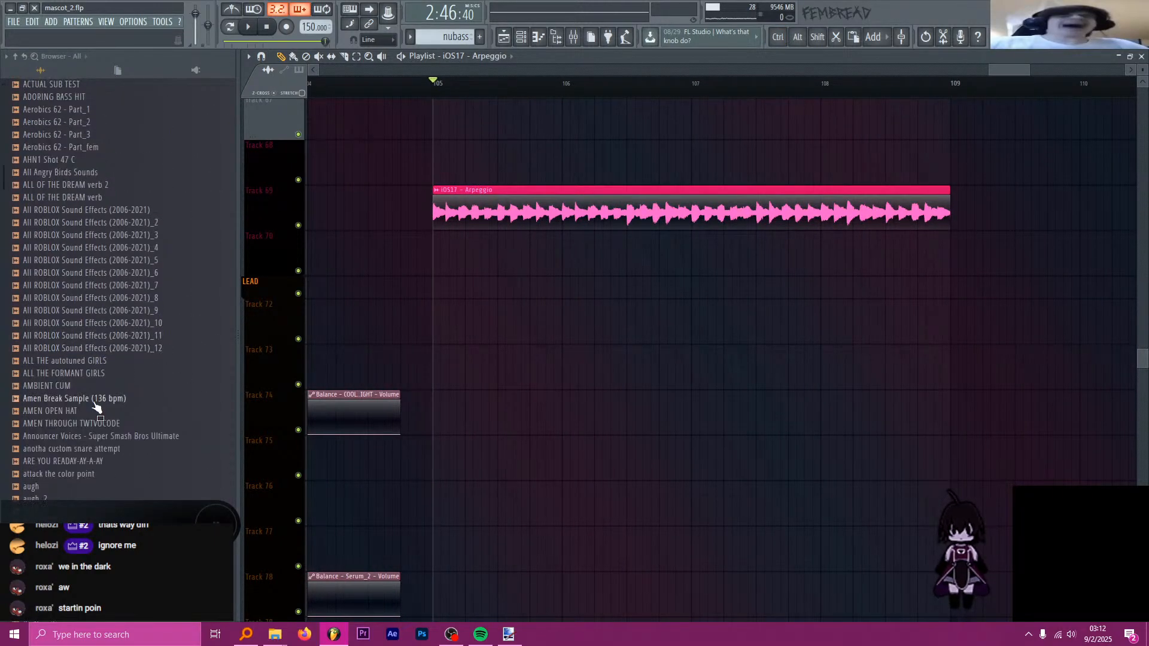
scroll(117, 274, up, 4)
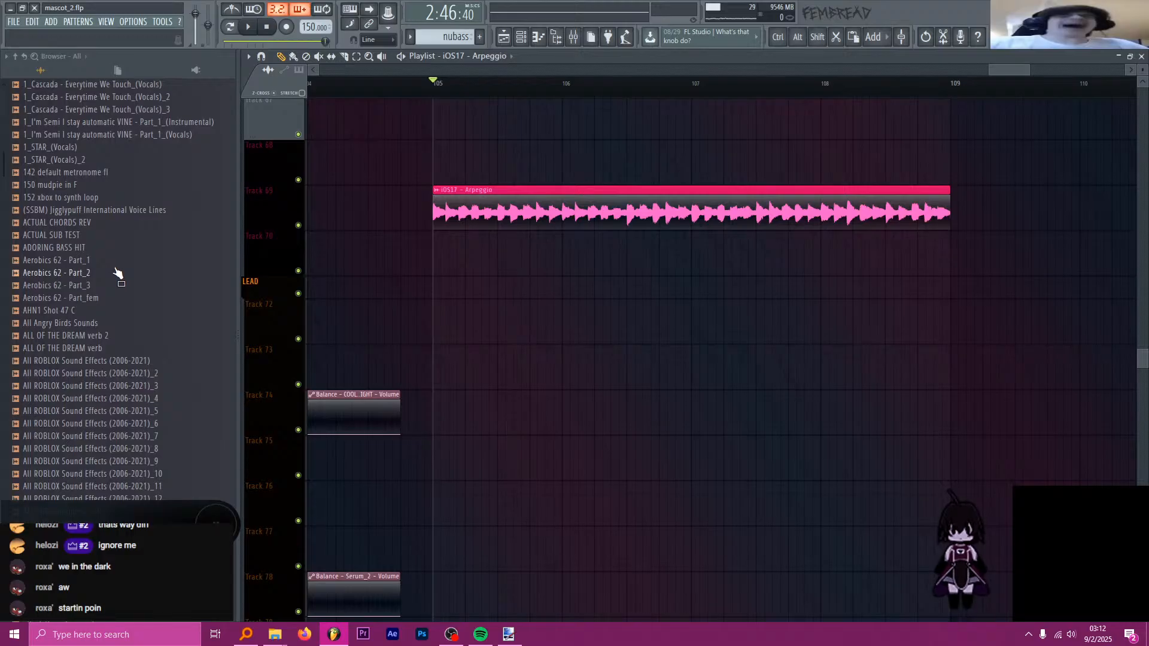
scroll(118, 273, up, 5)
scroll(110, 300, down, 11)
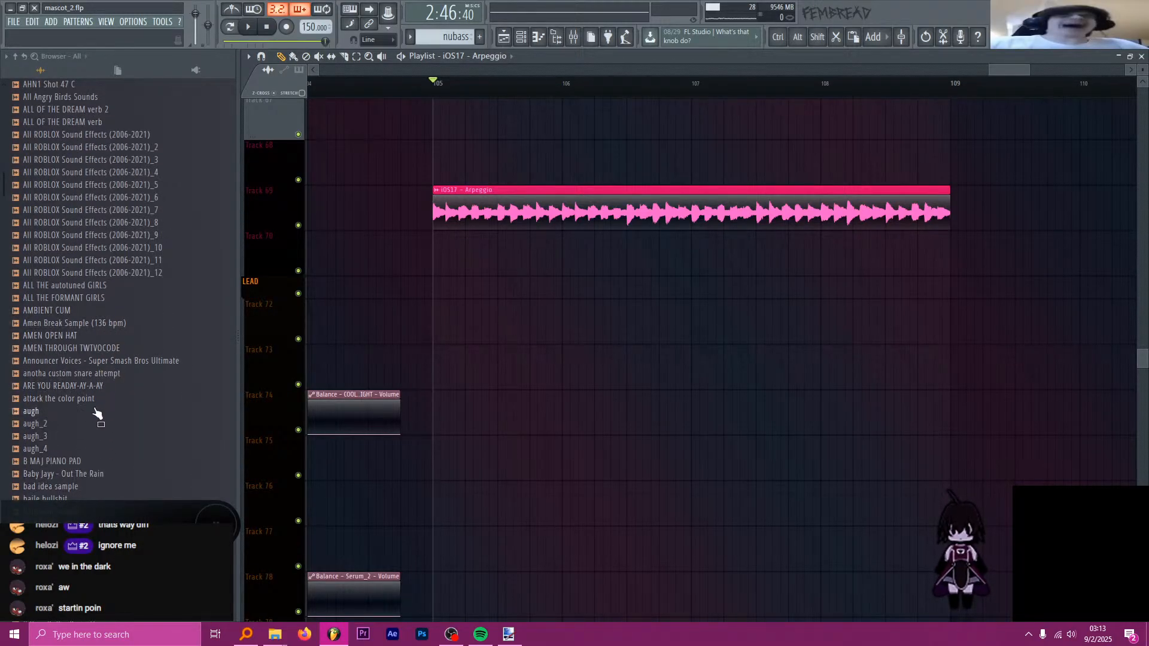
scroll(97, 413, down, 2)
- Replace the audio in the iOS17 - Arpeggio channel with apple gotta stop sample.wav from the Everything search results
click(245, 634)
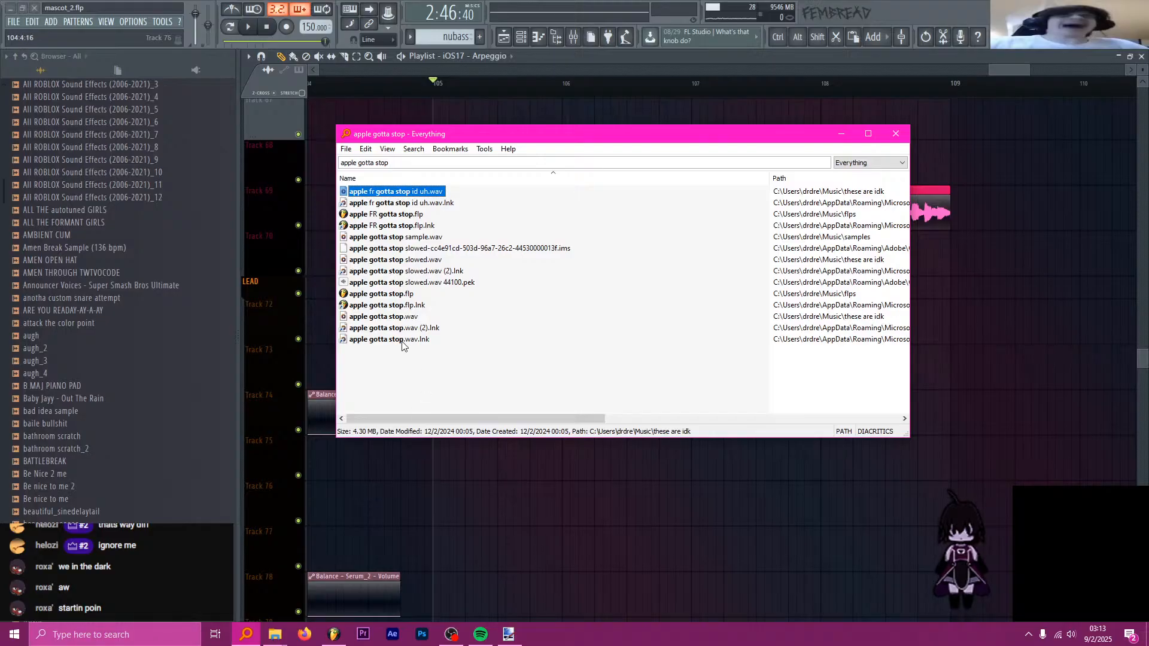
click(417, 238)
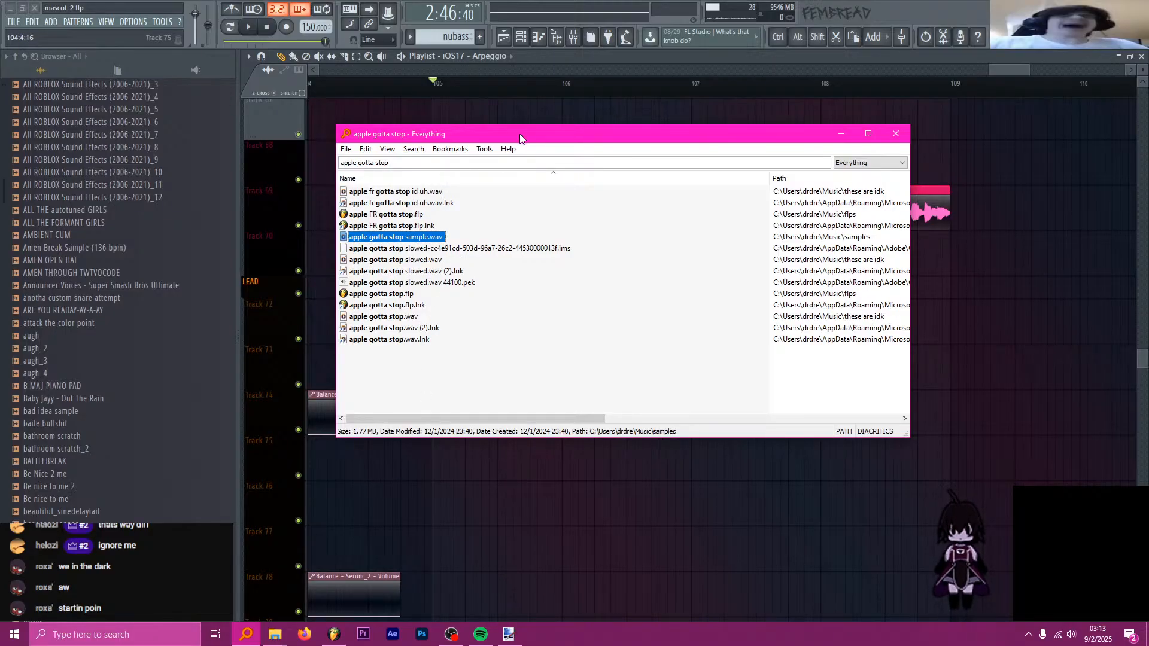
drag(520, 138, 829, 143)
double_click(532, 191)
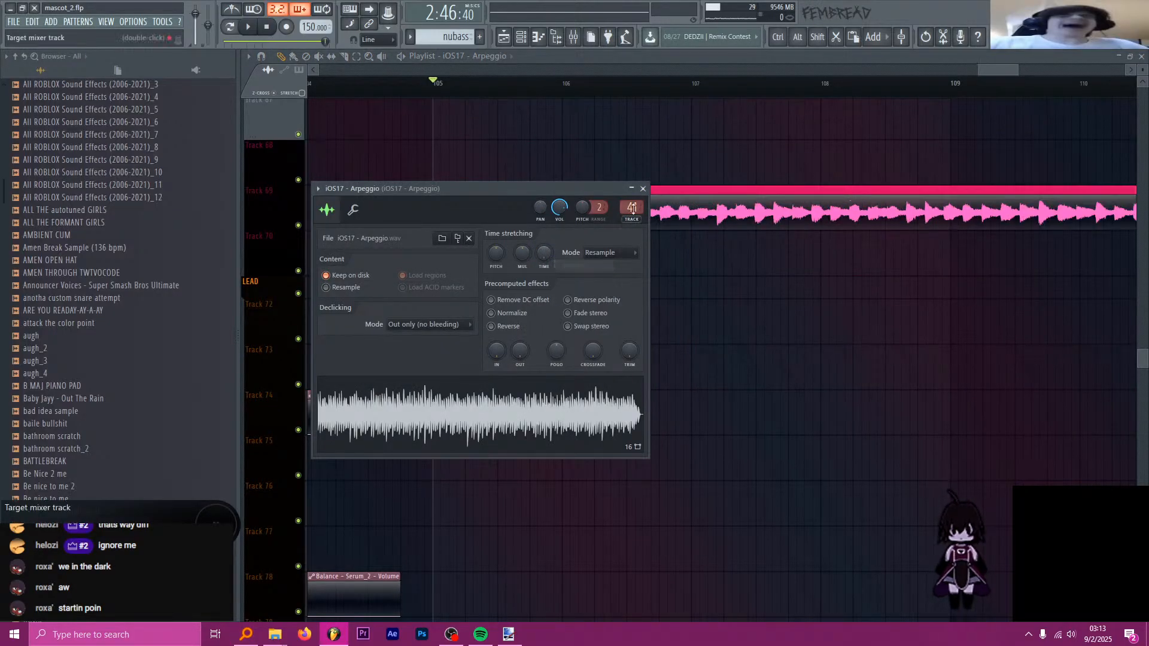
key(alt+Tab)
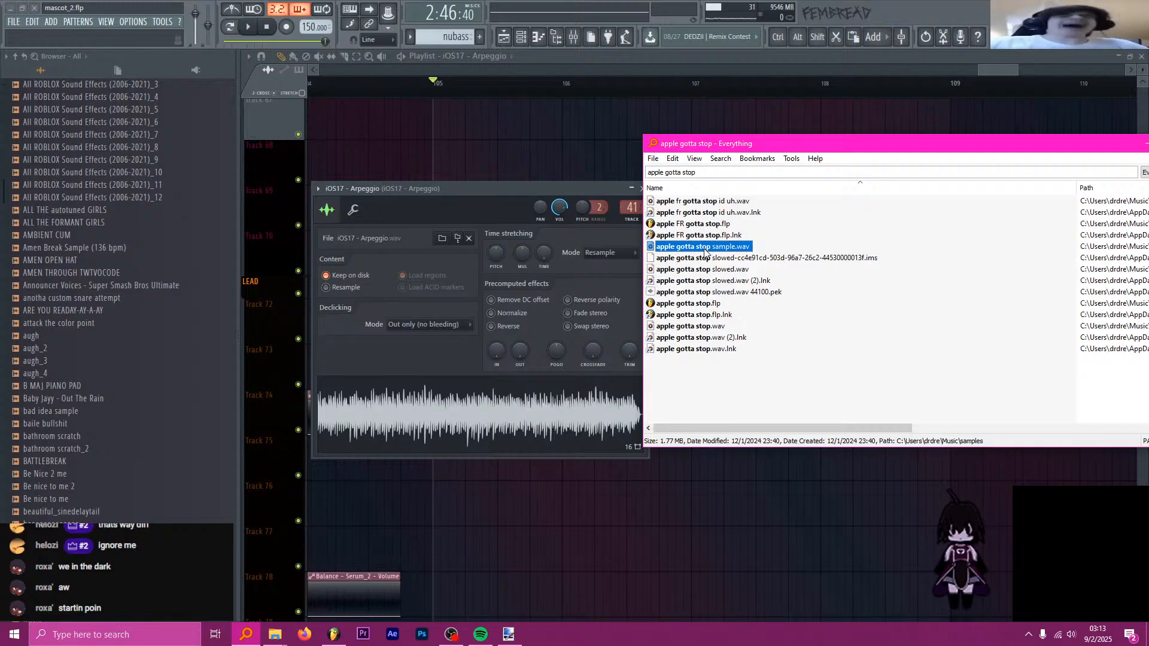
drag(705, 253, 539, 416)
click(441, 88)
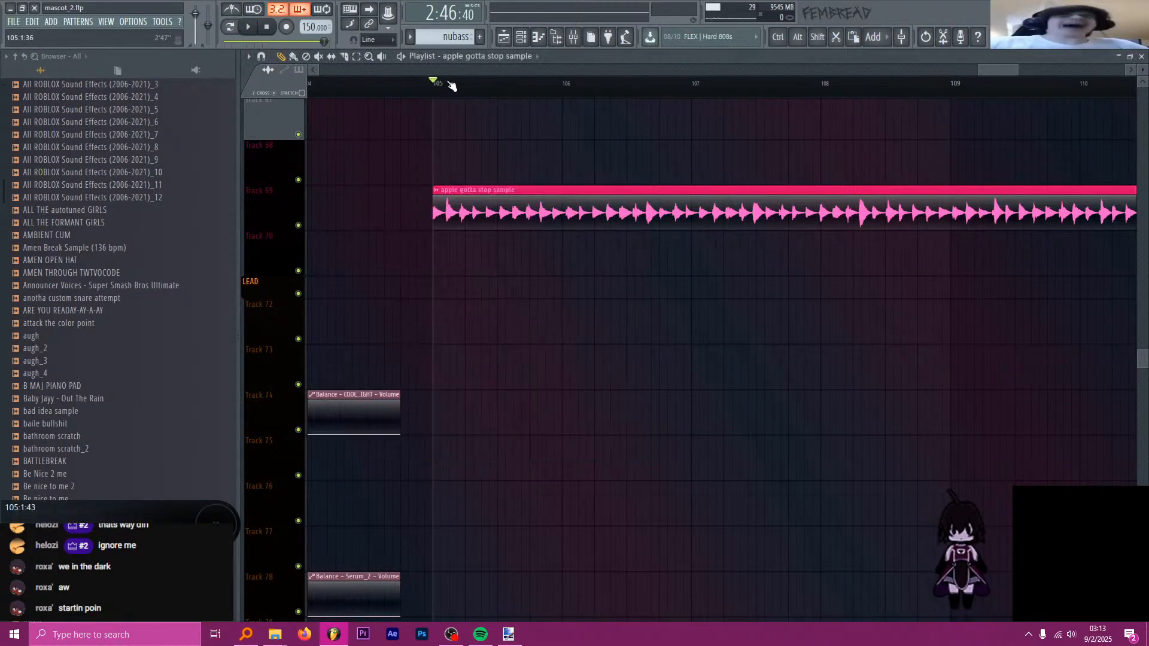
- Remove Gross Beat from the iOS17 - Arpeggio mixer track and play the replaced sample from bar 105
key(space)
click(575, 40)
key(space)
click(882, 179)
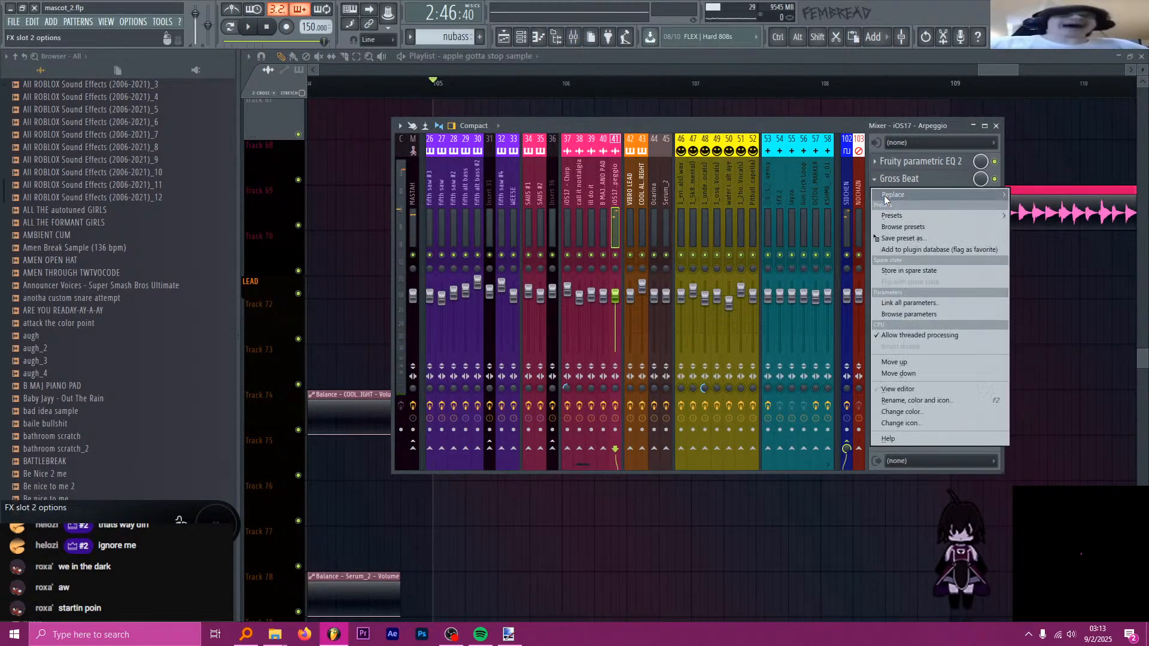
click(713, 38)
key(space)
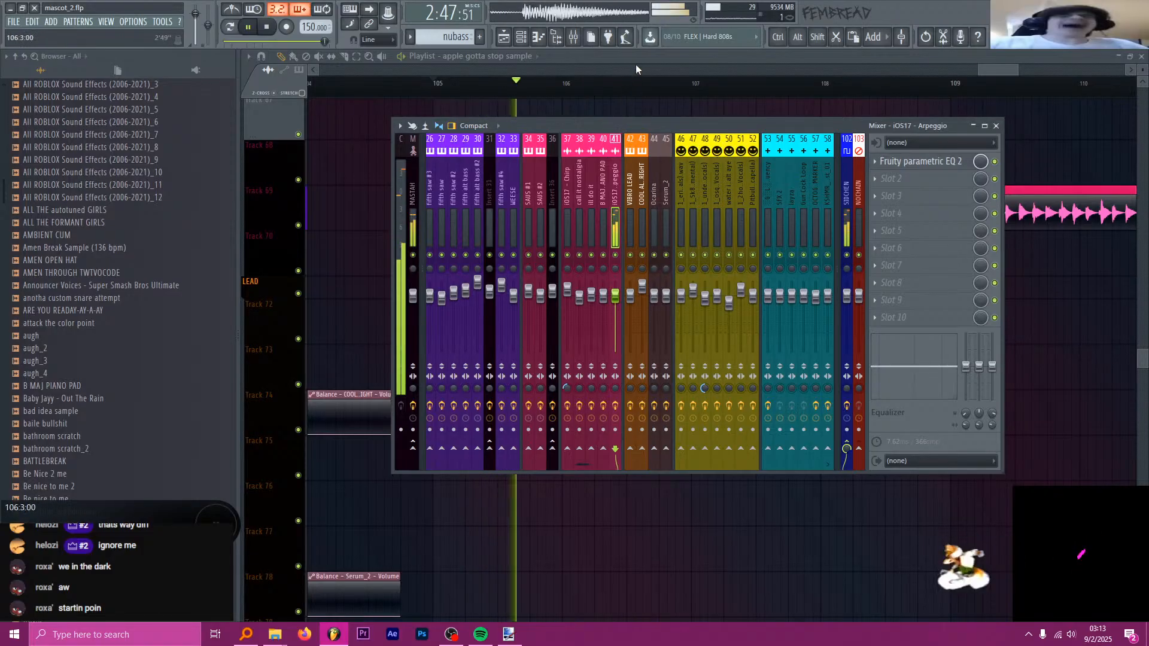
key(F9)
key(space)
- Set the time stretching of the apple gotta stop sample channel to 9:0:00, lengthening the clip to about eight bars
ctrl+scroll(597, 206, down, 3)
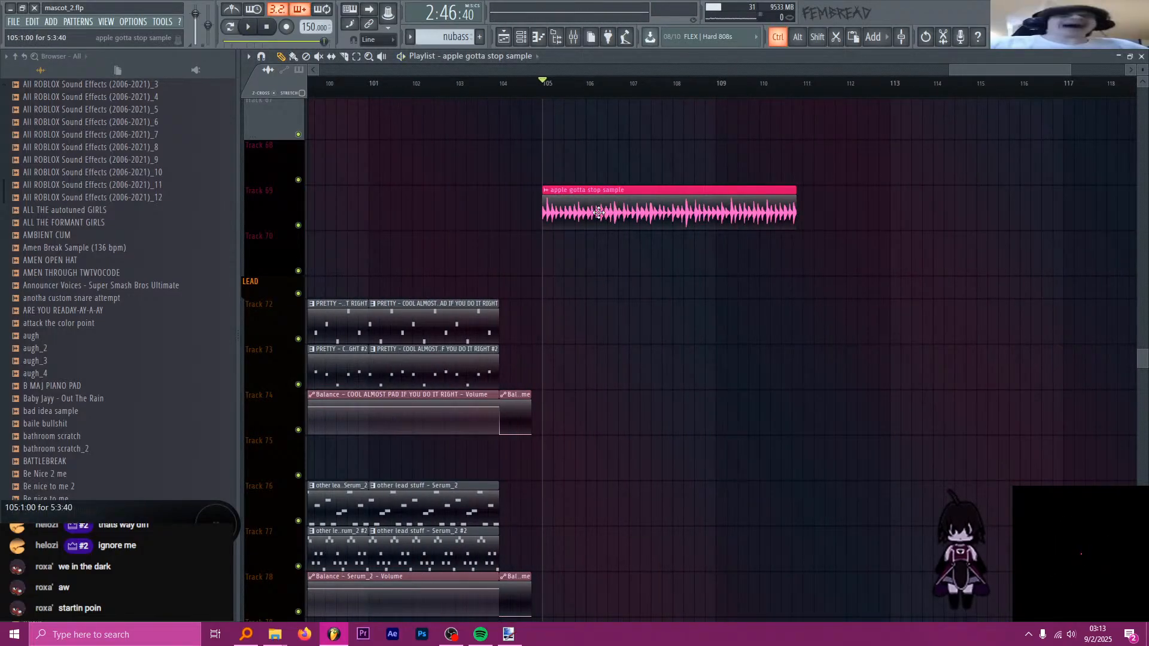
ctrl+scroll(599, 213, up, 2)
double_click(649, 212)
drag(543, 254, 543, 221)
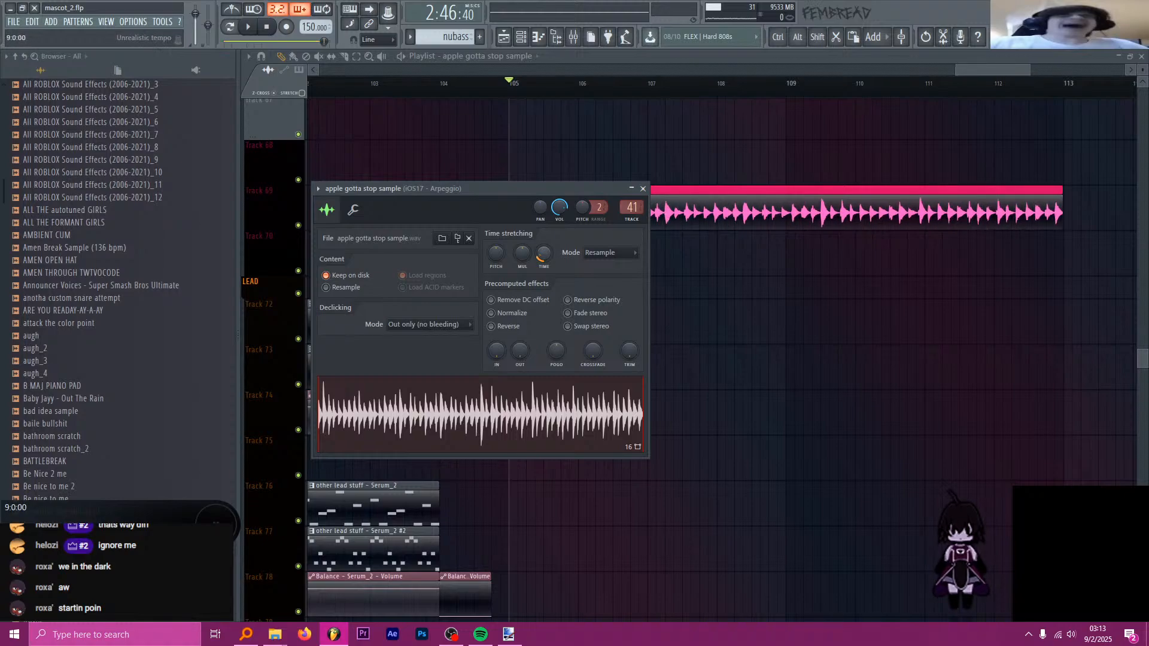
click(631, 190)
- Inspect how the stretched apple gotta stop sample clip lines up with the bar grid, from bar 105 to its end near bar 113
ctrl+scroll(787, 253, up, 3)
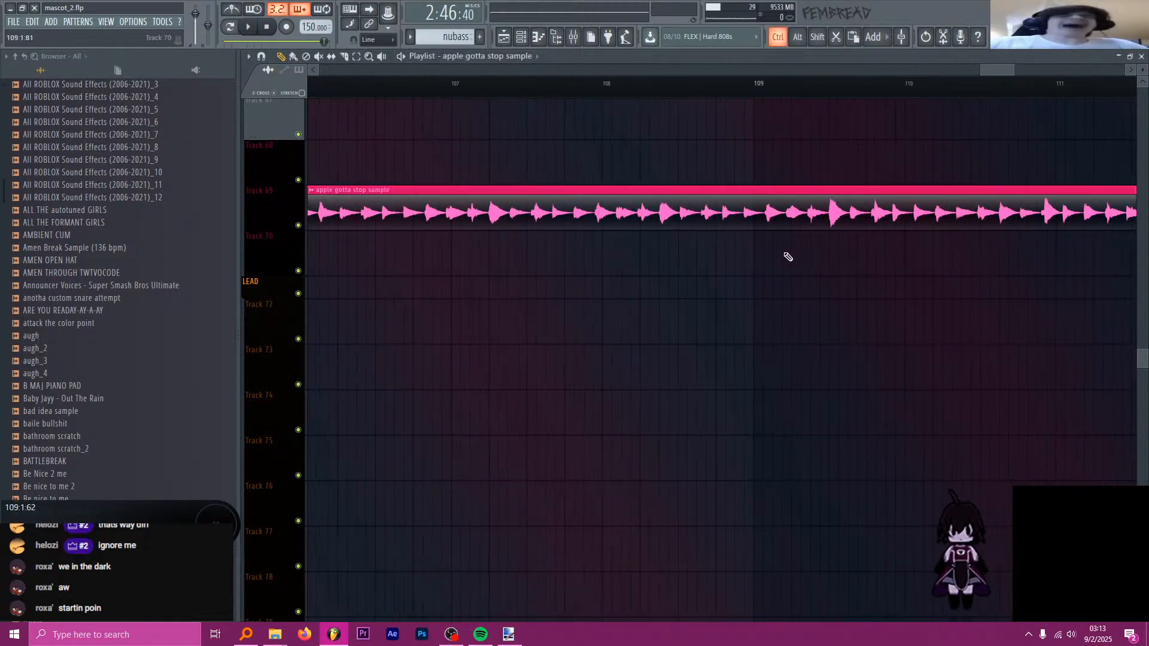
ctrl+scroll(668, 287, down, 2)
ctrl+scroll(503, 231, up, 4)
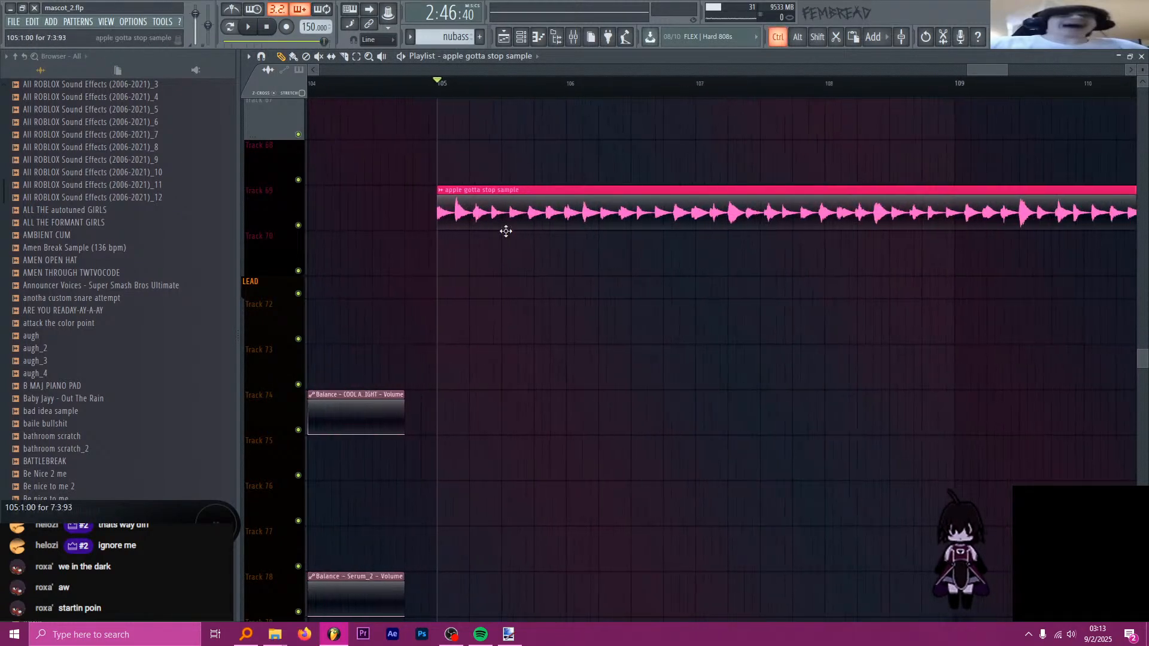
ctrl+scroll(519, 264, down, 2)
ctrl+scroll(539, 261, down, 2)
ctrl+scroll(838, 242, up, 6)
alt+scroll(928, 239, up, 3)
ctrl+scroll(942, 245, down, 8)
alt+scroll(958, 250, down, 5)
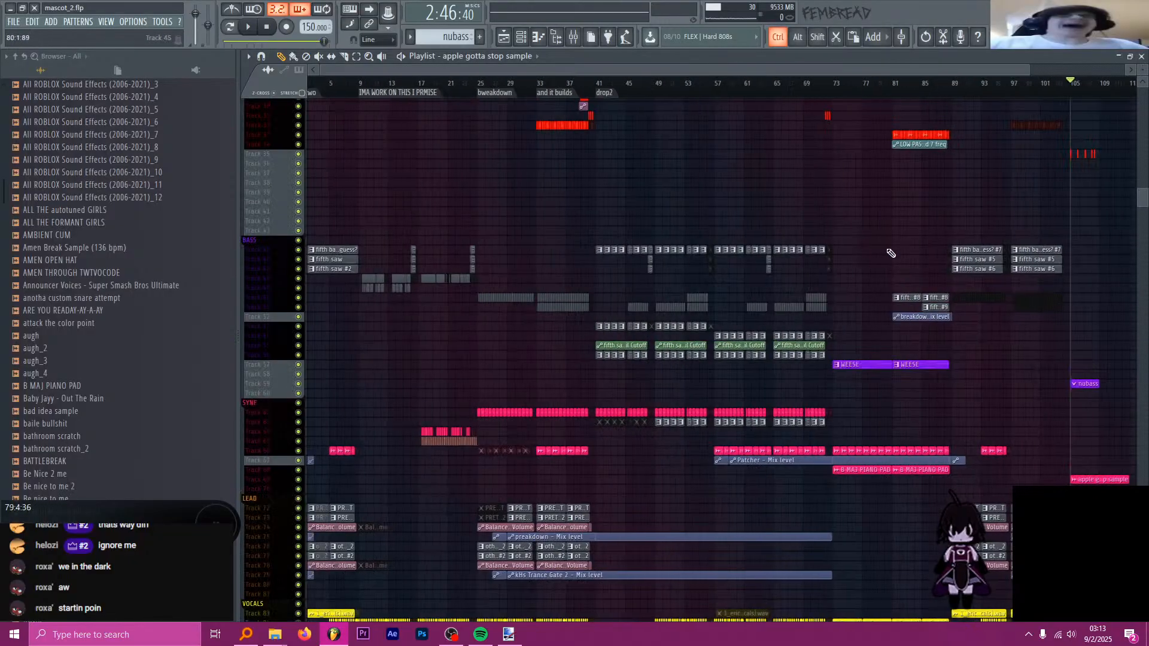
ctrl+scroll(994, 298, up, 3)
alt+scroll(1024, 331, up, 4)
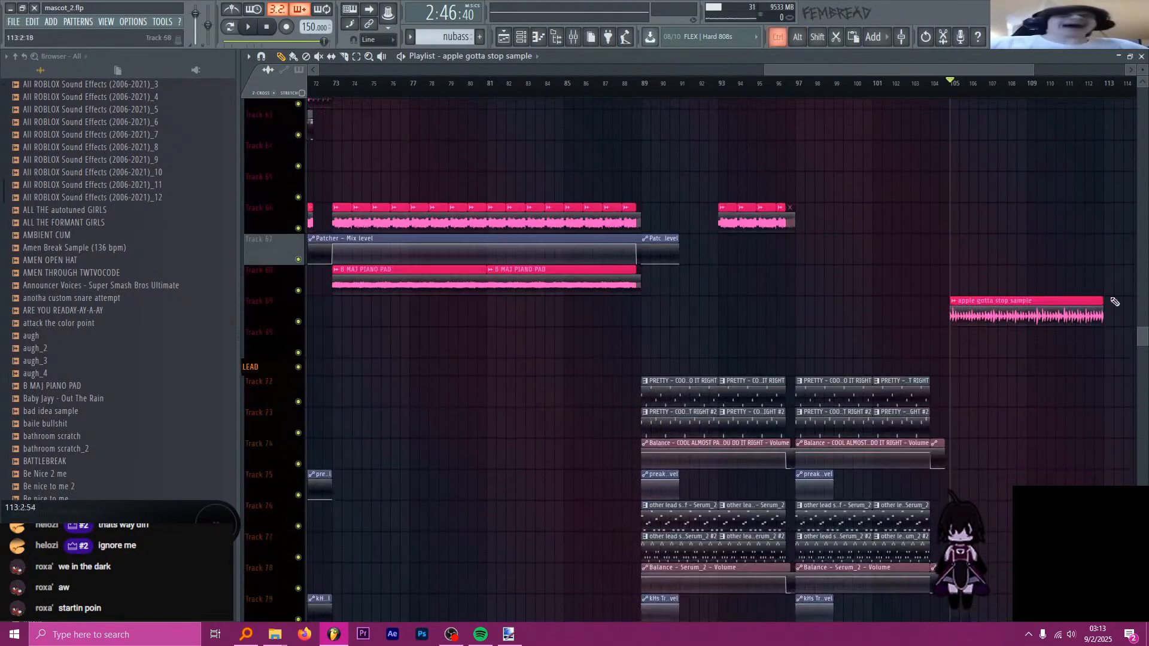
ctrl+scroll(1057, 318, up, 6)
ctrl+scroll(988, 327, up, 2)
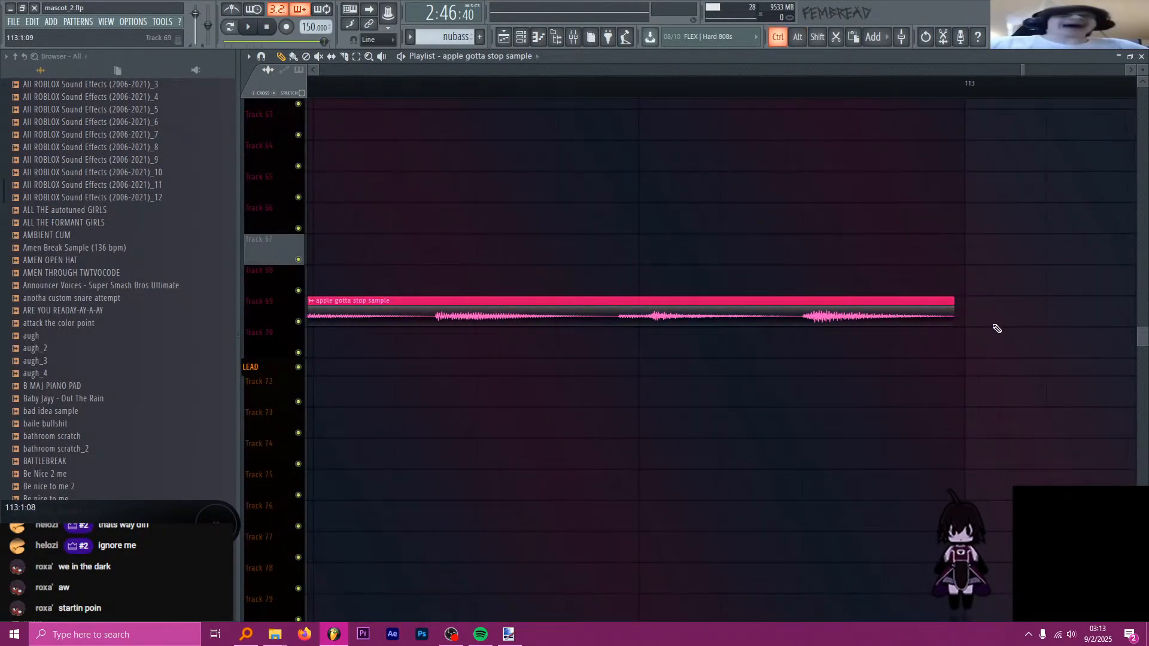
ctrl+scroll(996, 328, down, 2)
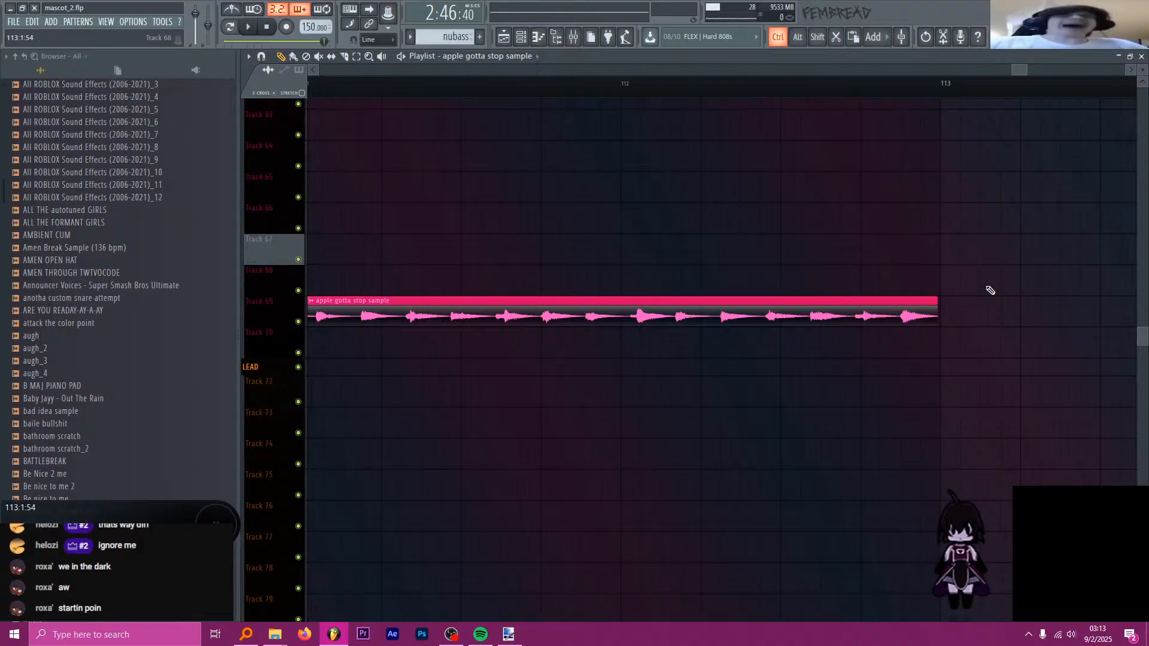
- Move the playhead to bar 112 and audition the end of the stretched sample clip
click(672, 85)
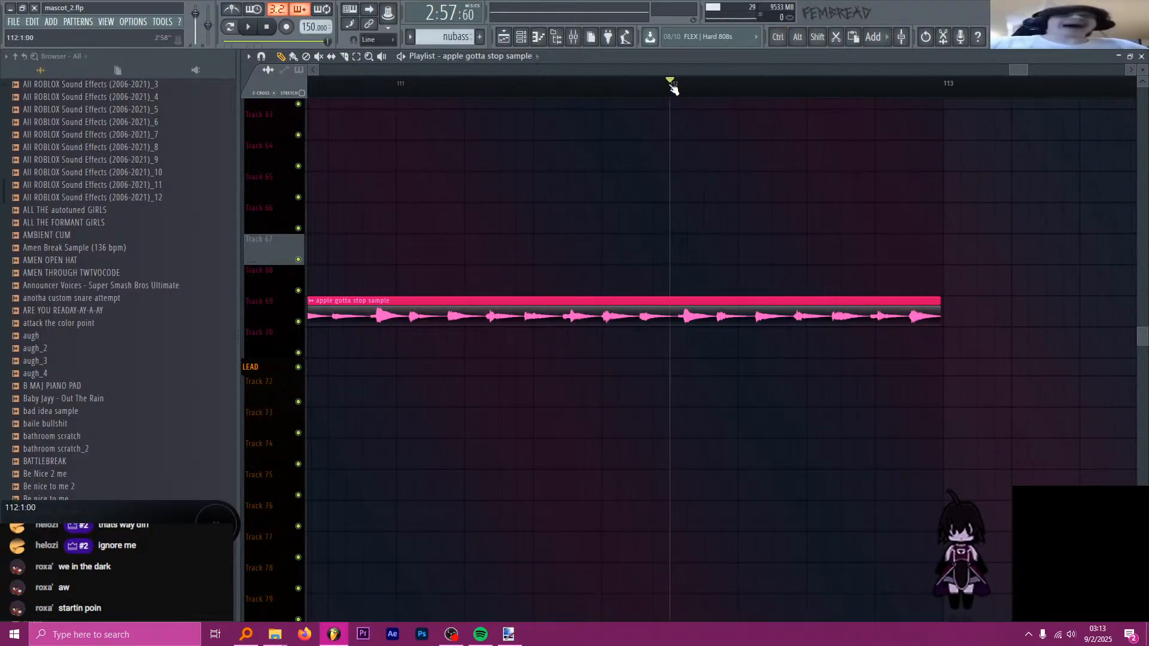
ctrl+scroll(756, 208, down, 3)
key(space)
ctrl+scroll(757, 208, down, 3)
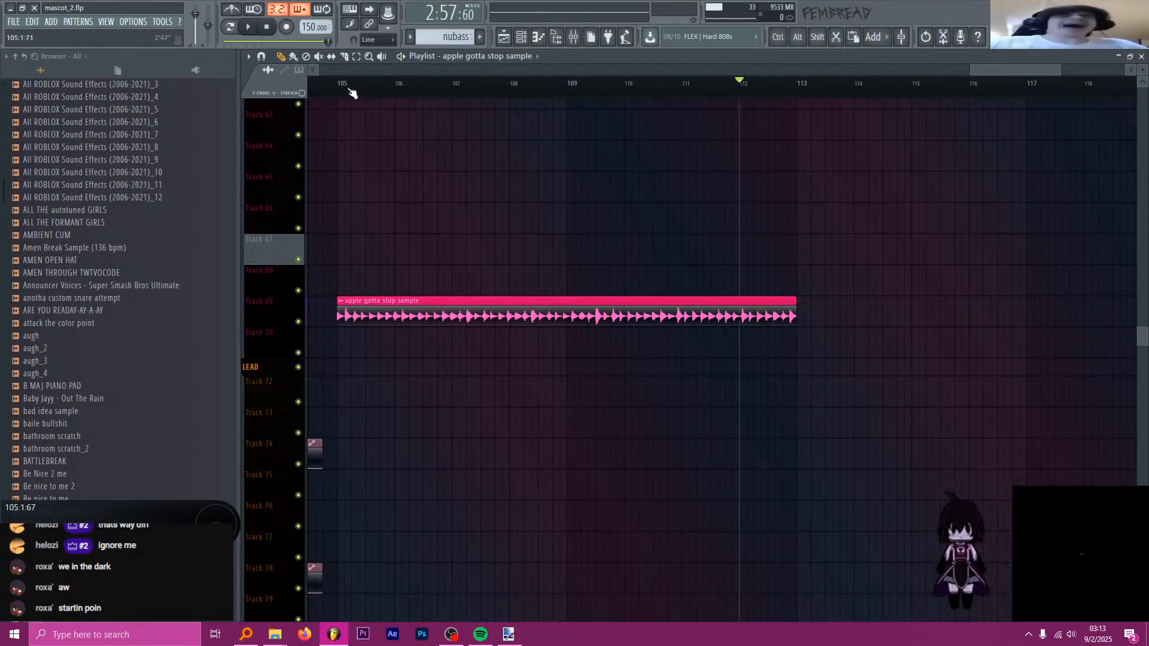
- Play the stretched apple gotta stop sample clip from bar 105, restart it once, and stop playback
ctrl+scroll(385, 151, down, 2)
ctrl+scroll(365, 149, up, 4)
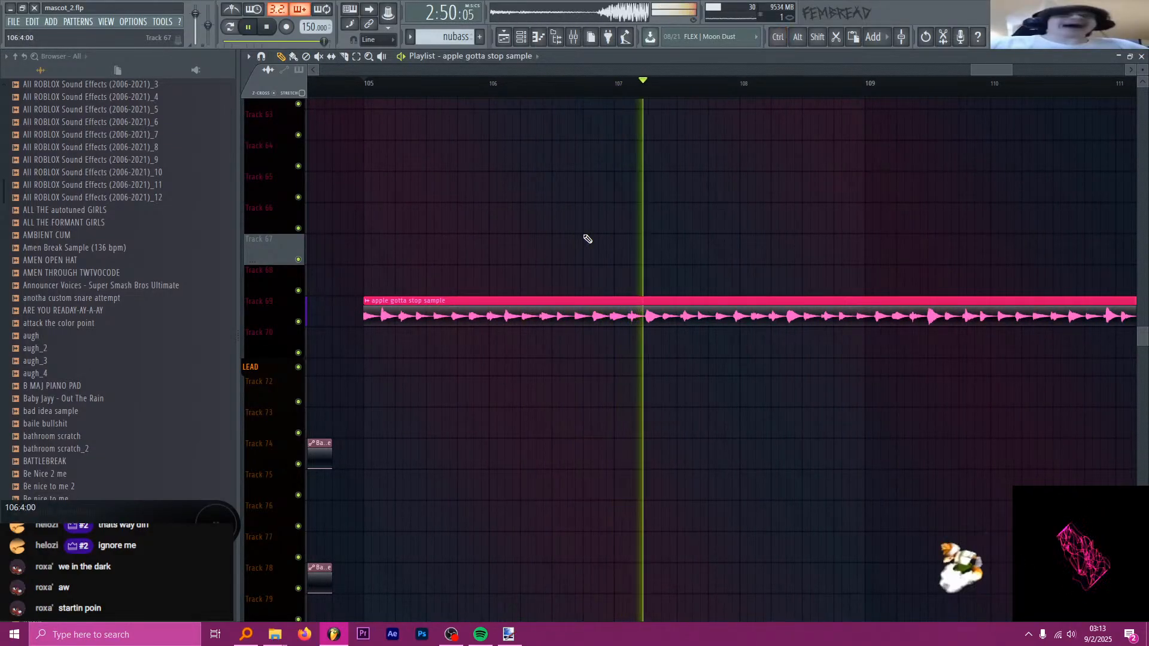
key(space)
key(space)
ctrl+scroll(398, 247, up, 2)
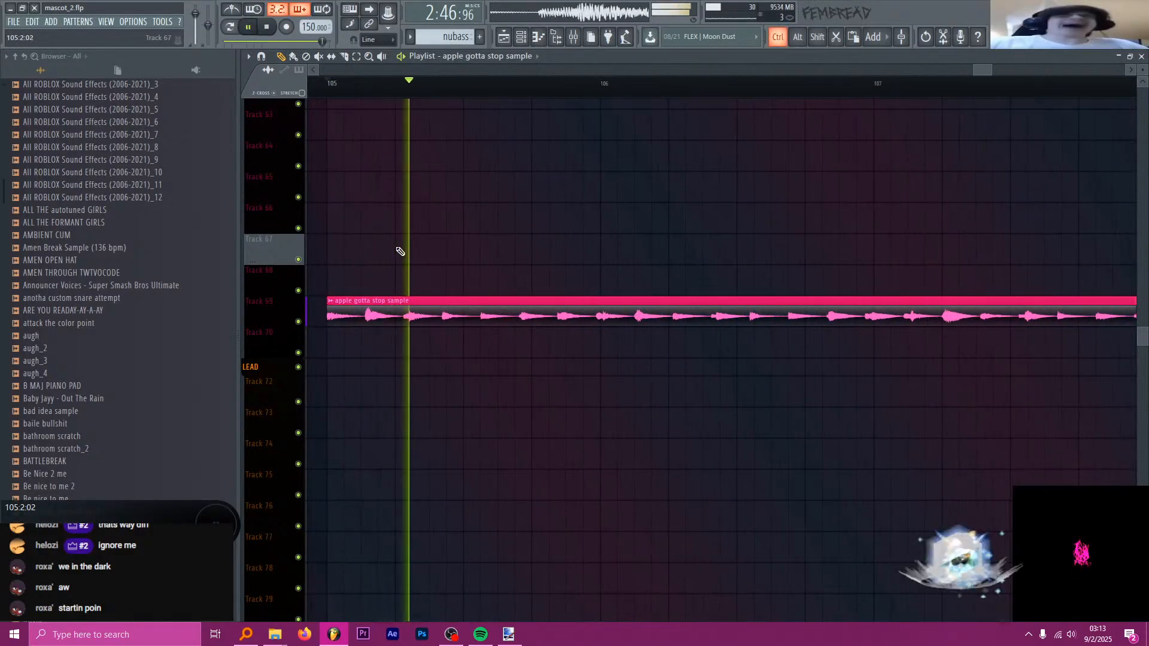
key(space)
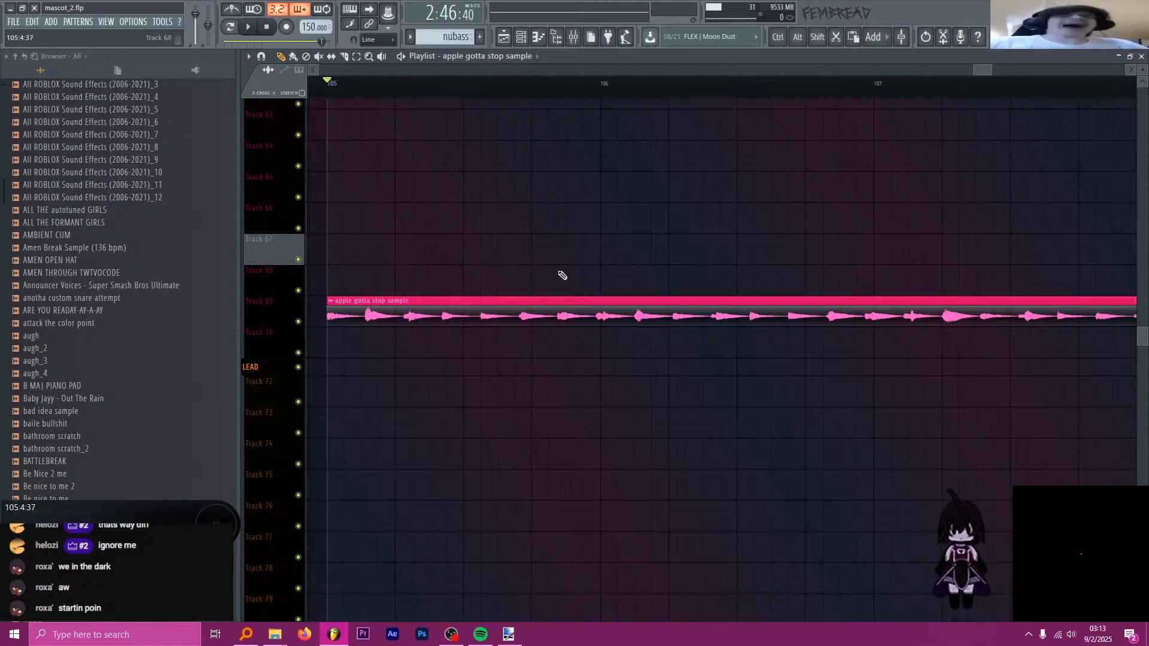
ctrl+scroll(562, 275, down, 4)
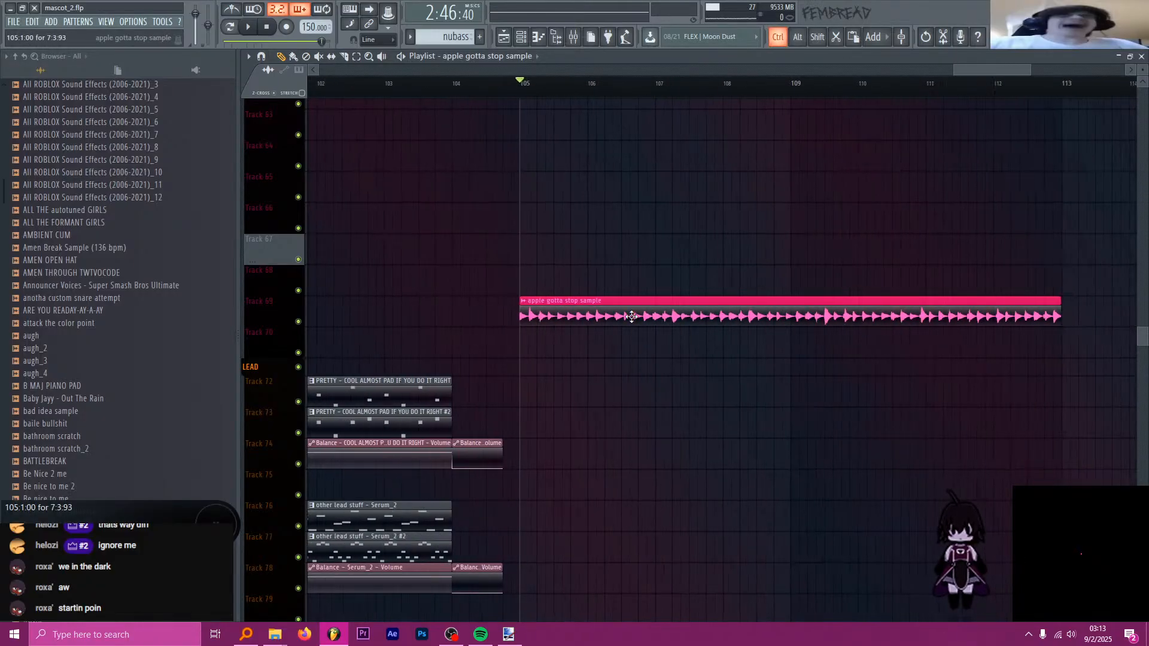
double_click(746, 319)
right_click(589, 394)
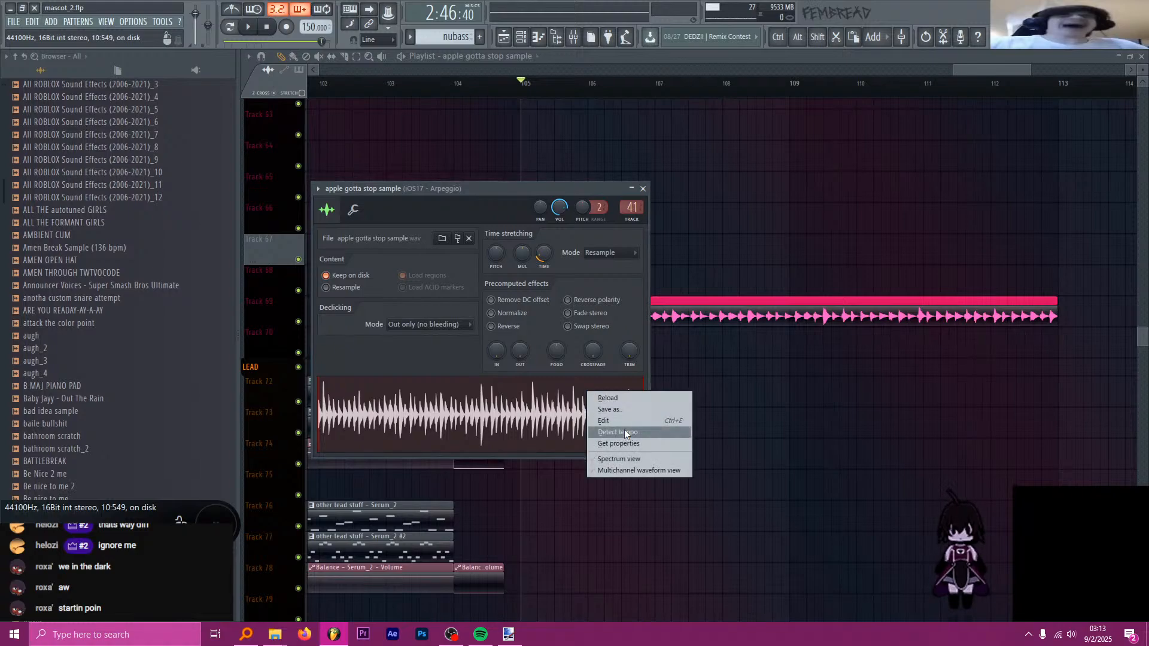
click(646, 188)
- Try fitting the apple gotta stop sample clip to the project tempo with the 75 to 150 BPM range and audition it briefly
click(525, 301)
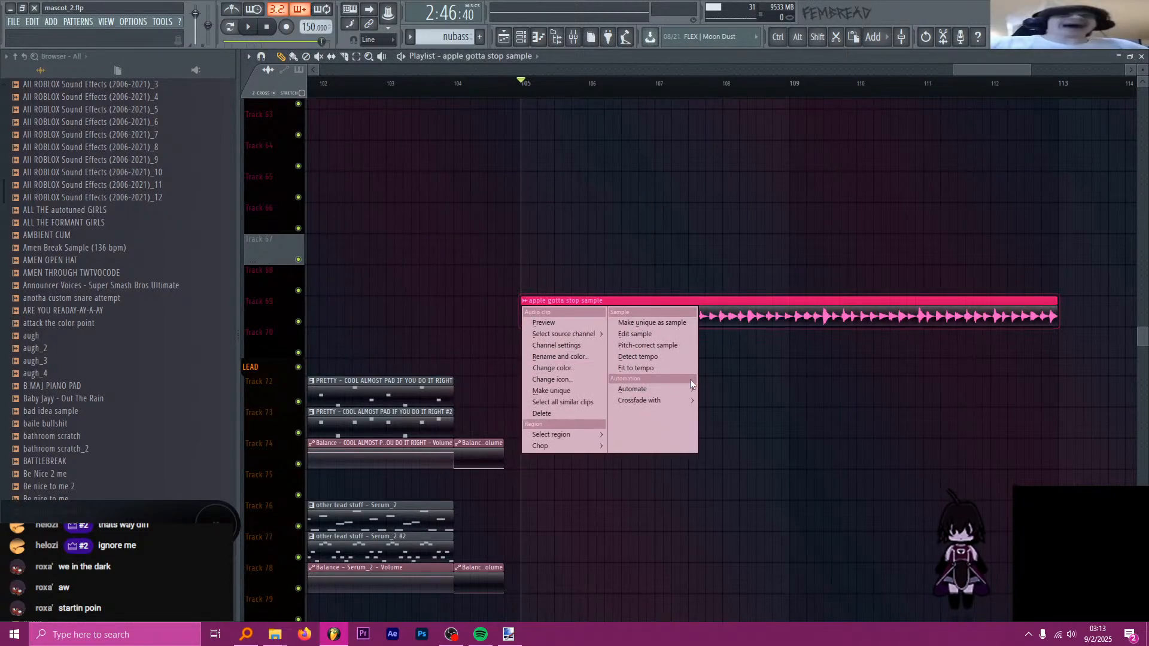
click(656, 367)
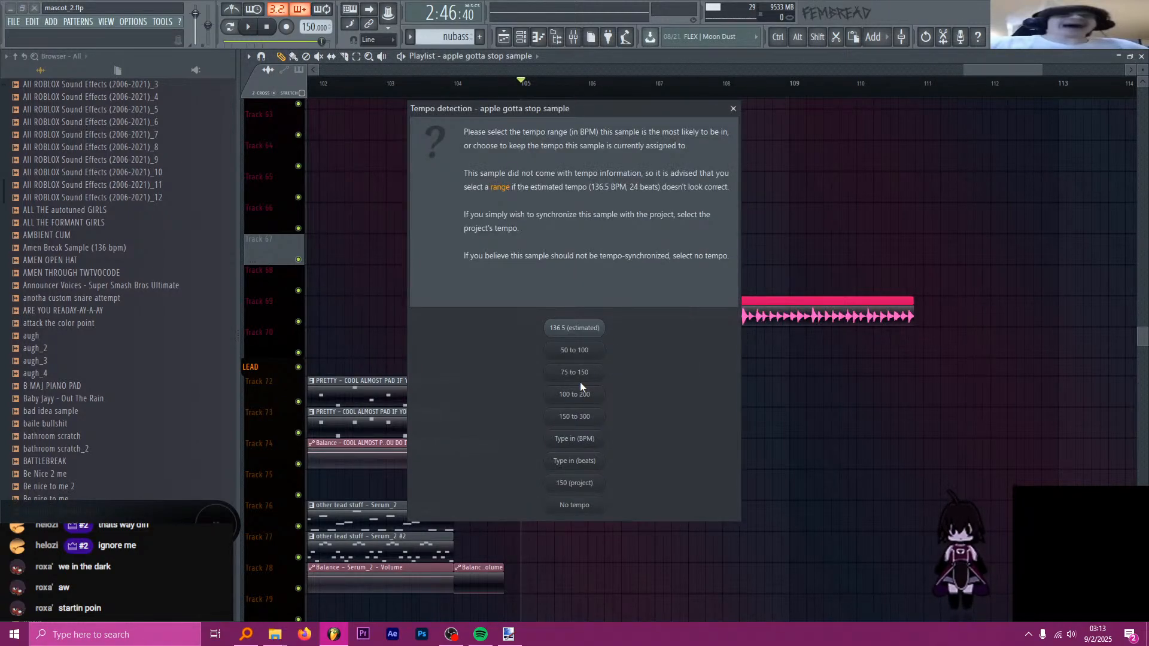
click(588, 373)
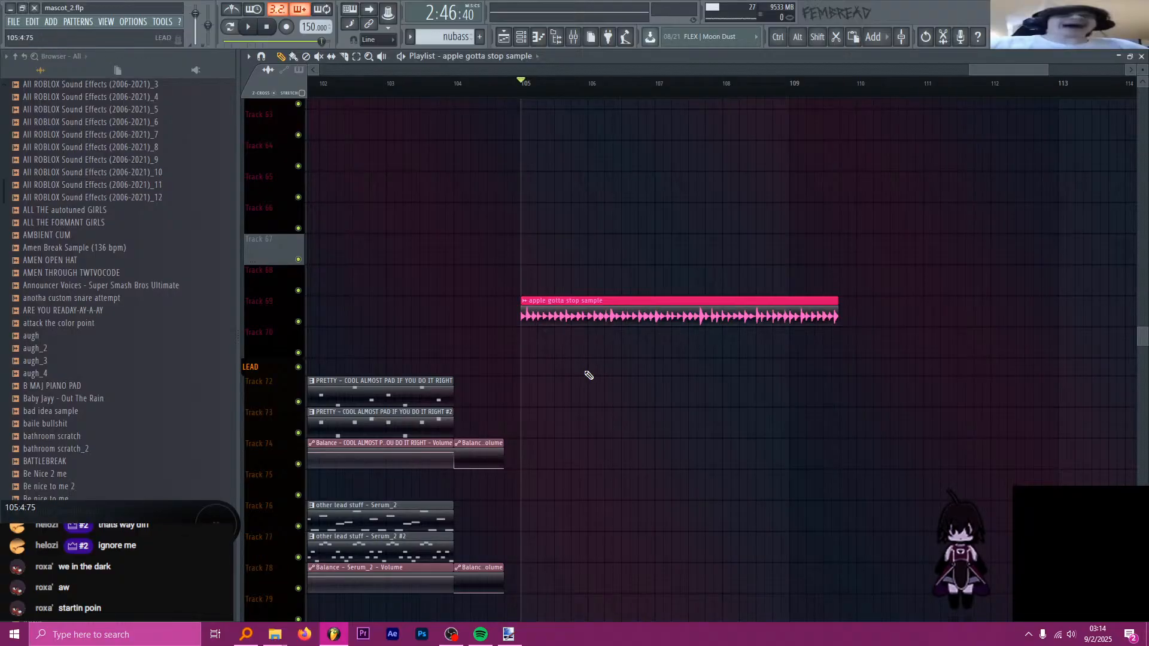
key(space)
key(space)
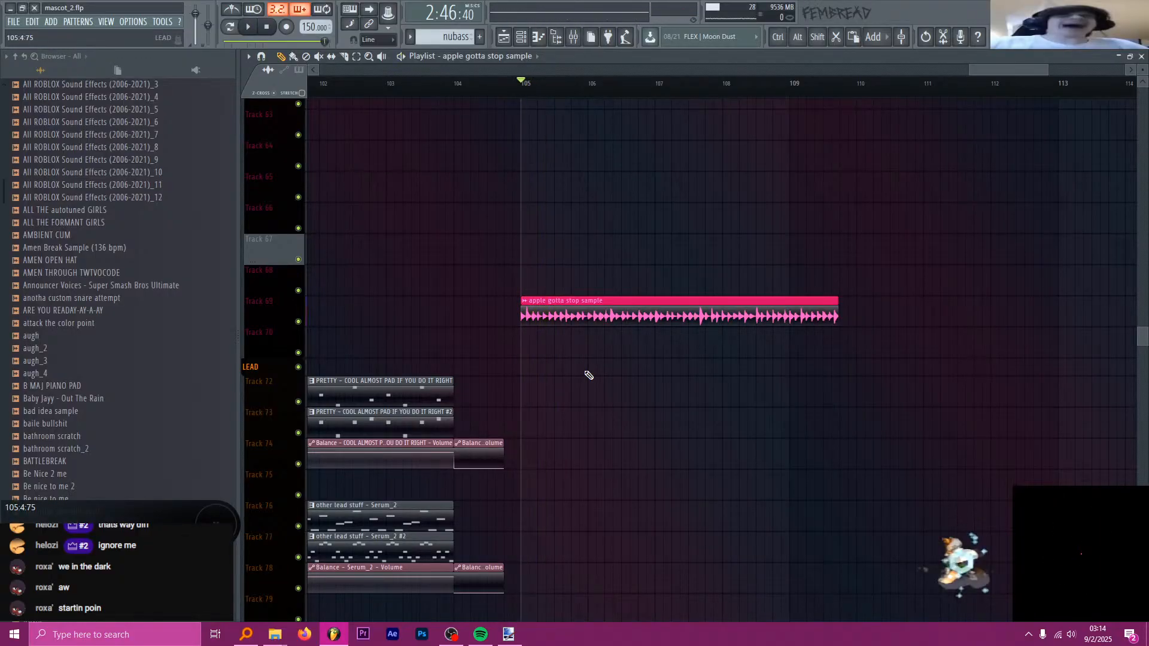
double_click(610, 300)
click(645, 187)
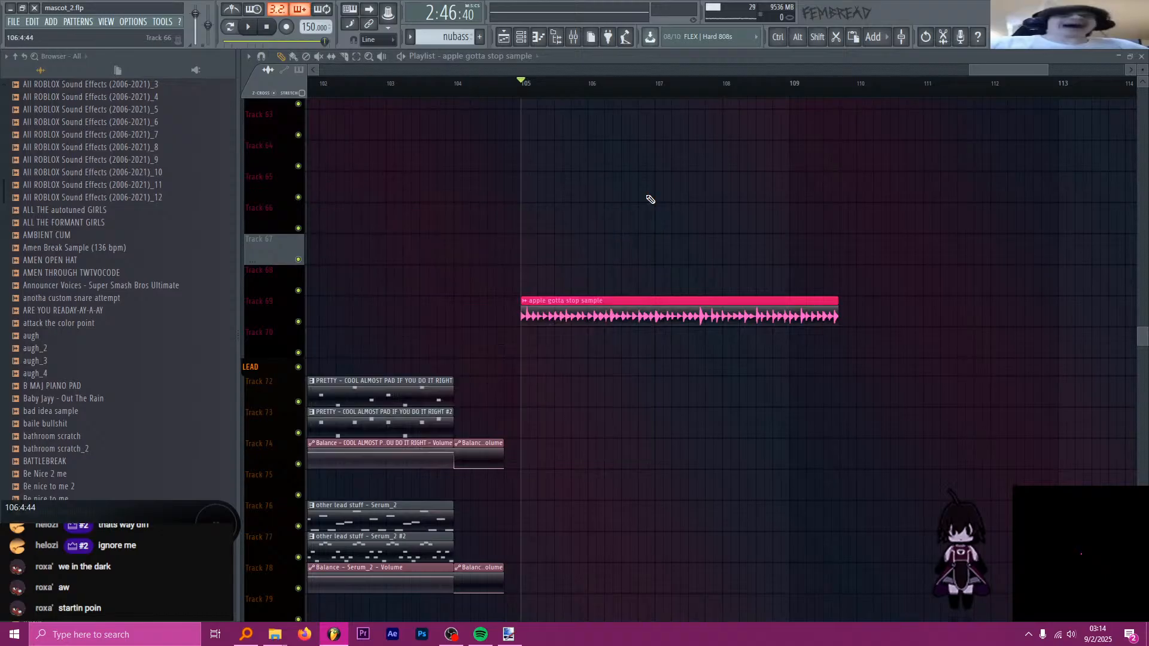
- Refit the apple gotta stop sample clip to the project tempo with a different tempo range and audition its start
click(525, 301)
click(634, 368)
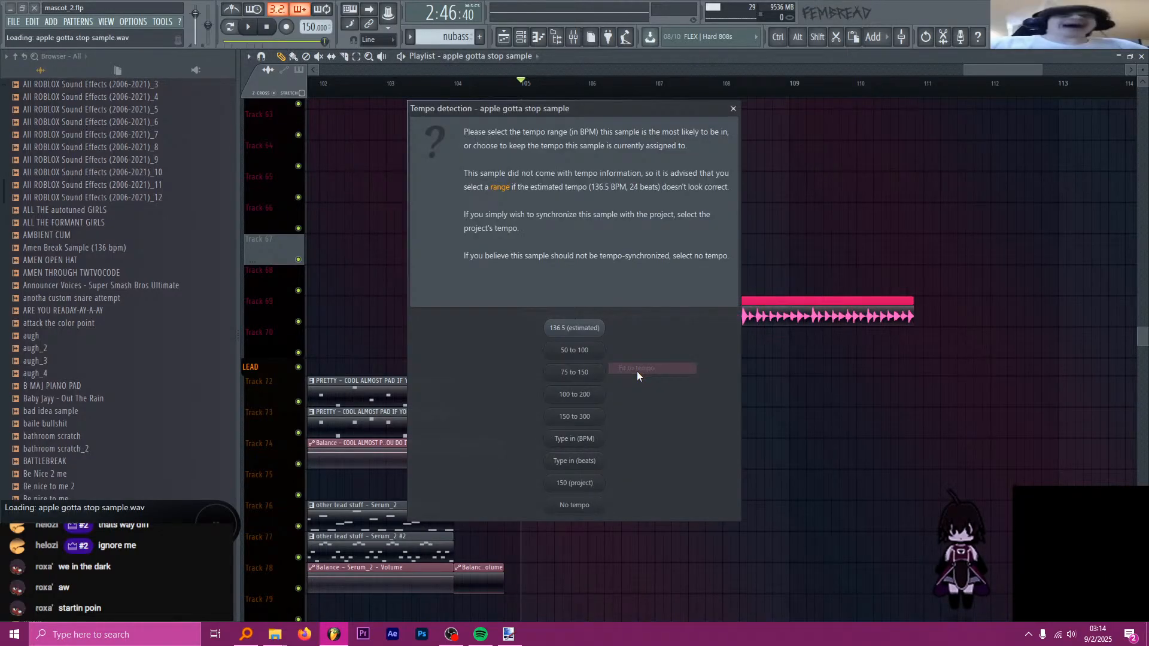
click(577, 367)
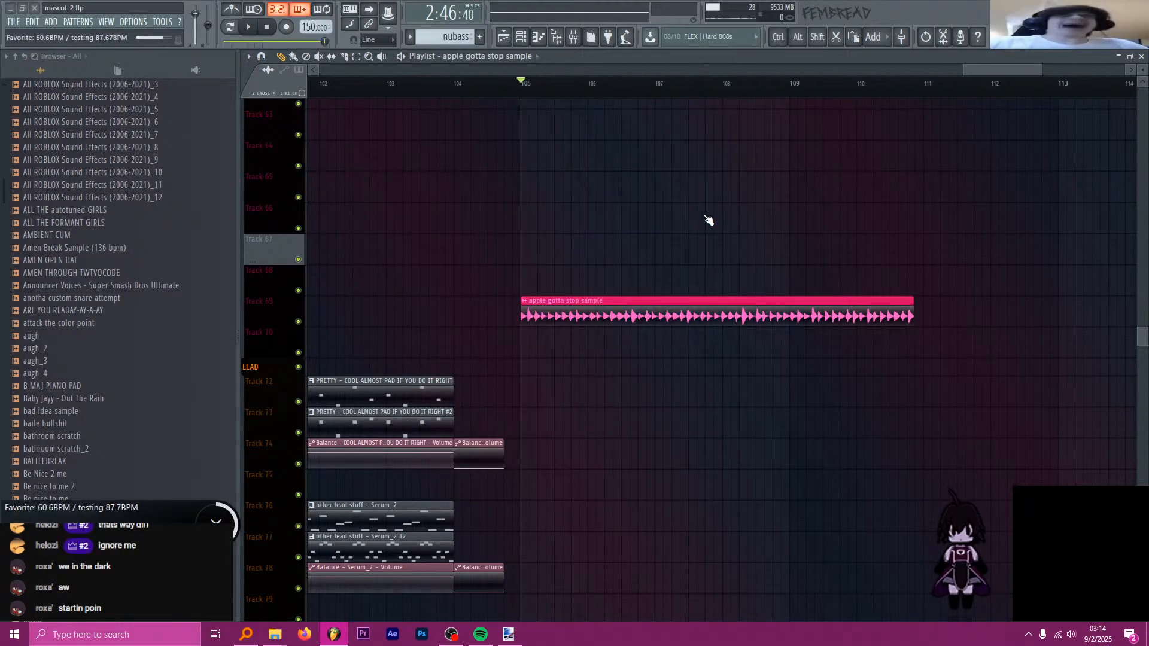
key(space)
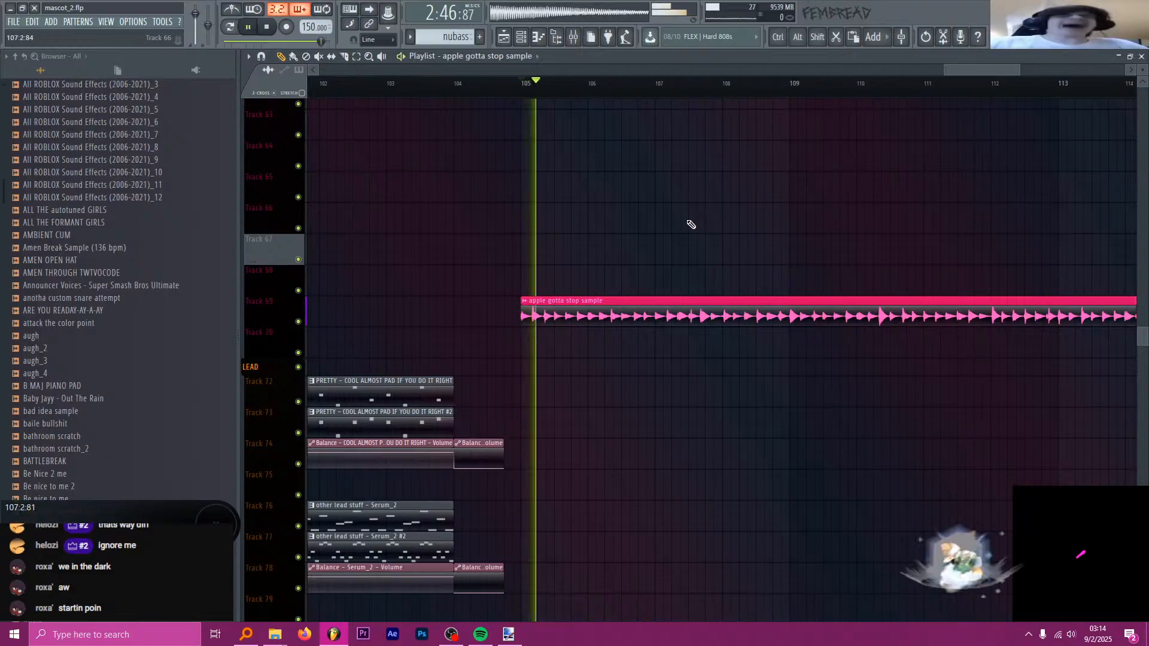
scroll(590, 275, up, 5)
key(space)
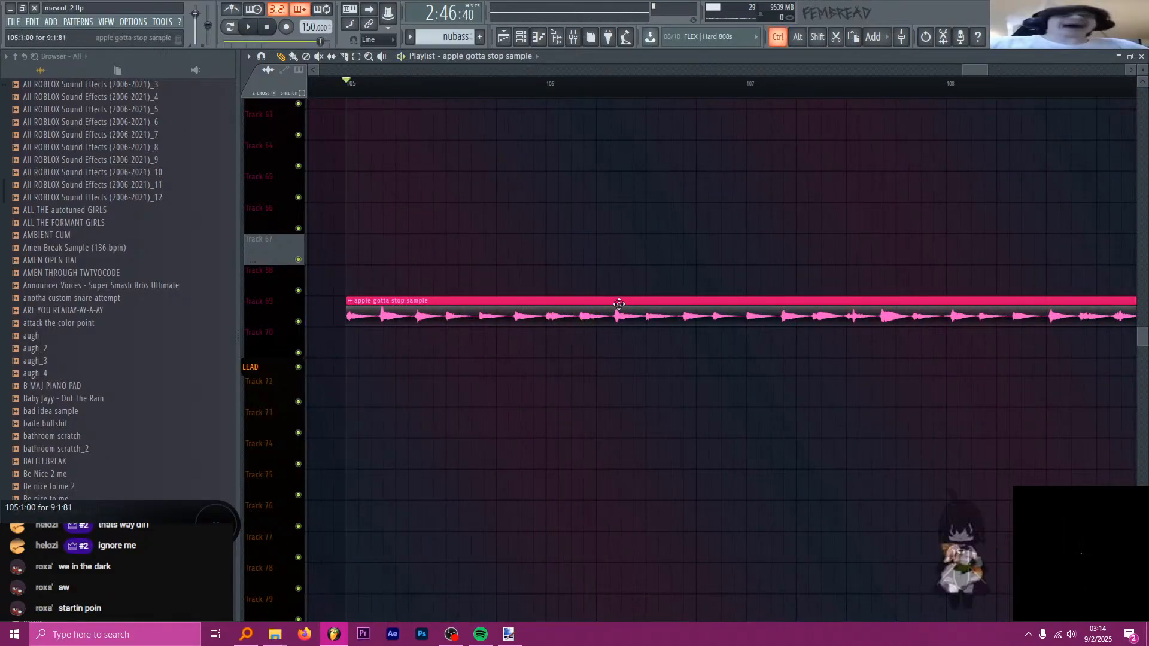
- Slice the apple gotta stop sample clip shortly after bar 106 and delete the part after the cut
drag(601, 85, 614, 96)
scroll(617, 304, up, 7)
key(c)
drag(639, 315, 635, 321)
key(p)
right_click(703, 310)
scroll(723, 321, down, 2)
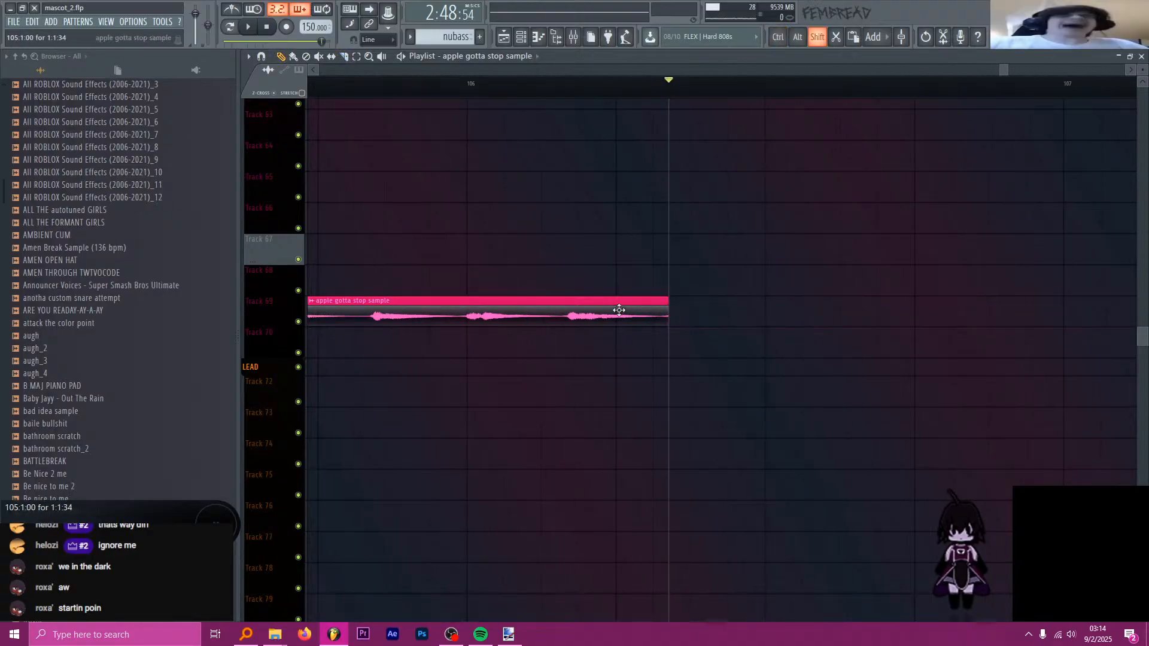
- Stretch the remaining one-bar section to end exactly at bar 106 and extend the clip's end to bar 109
drag(663, 308, 473, 312)
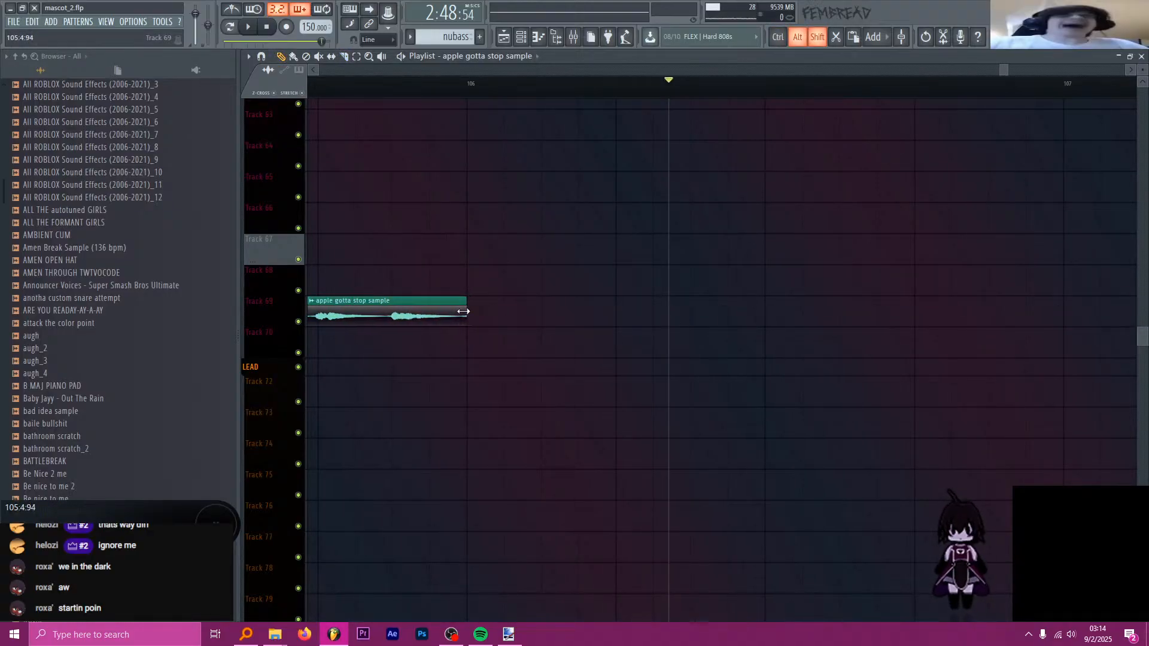
scroll(590, 322, down, 3)
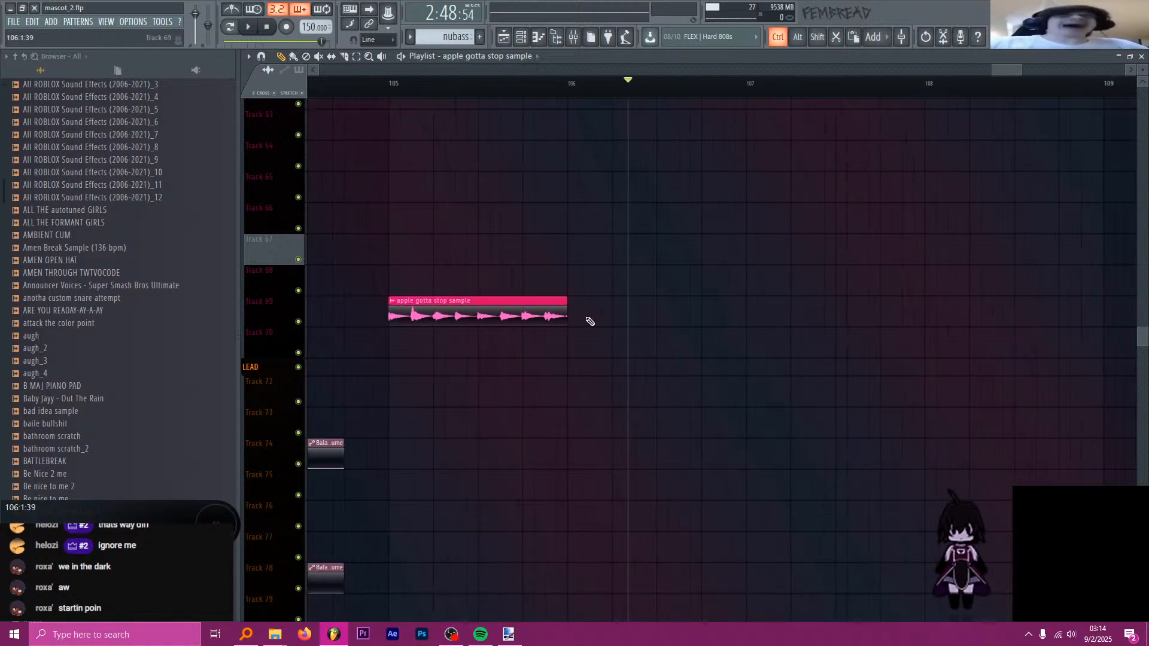
drag(567, 323, 1096, 324)
- Check playback briefly and extend the apple gotta stop sample clip to its full end just past bar 111
key(space)
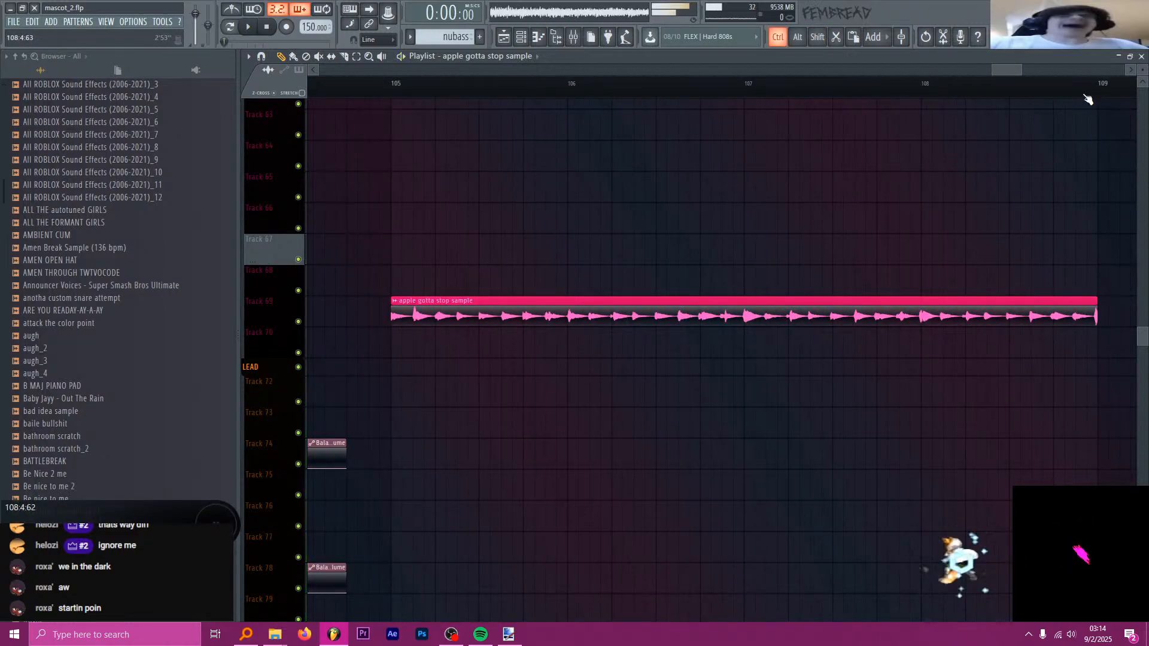
key(space)
scroll(934, 264, down, 4)
scroll(849, 310, up, 4)
drag(721, 315, 1087, 315)
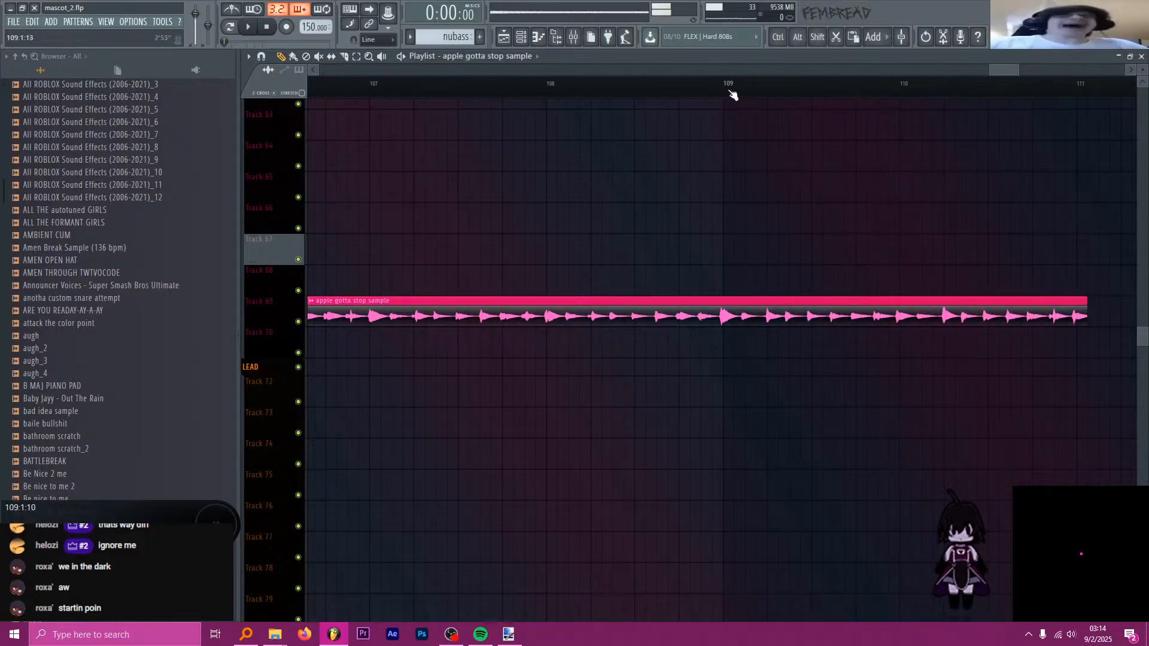
- Place the playhead at bar 109, slice the sample clip at beat 3 of that bar, and delete the remainder
click(724, 84)
scroll(748, 317, down, 3)
scroll(714, 346, up, 2)
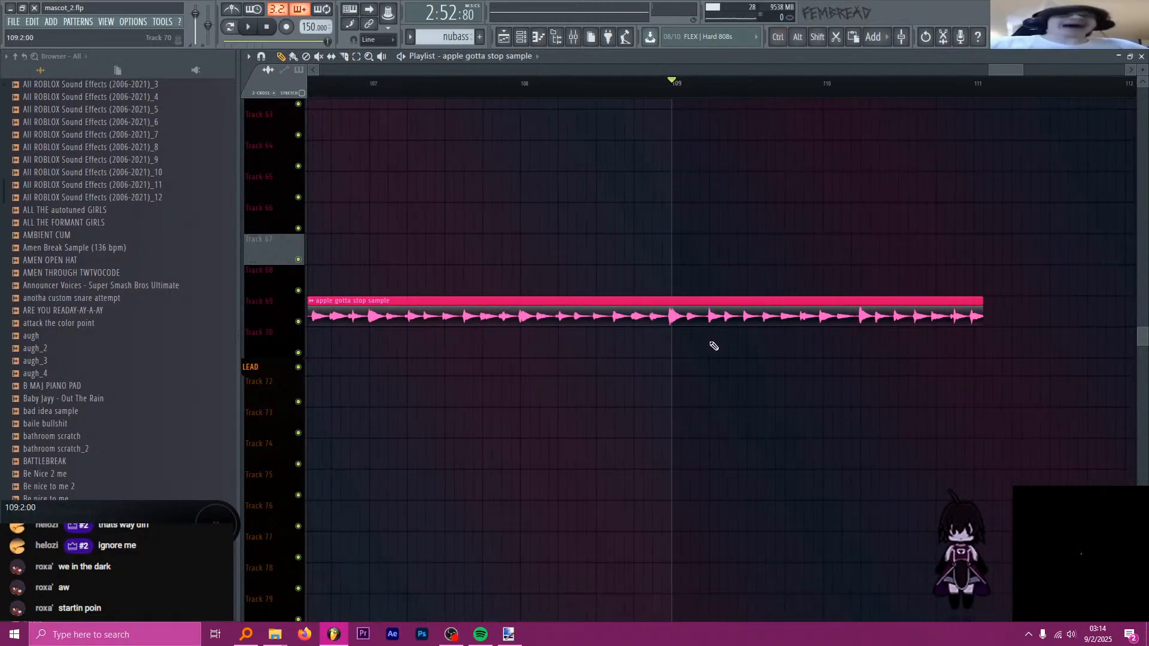
key(ctrl)
scroll(846, 325, up, 2)
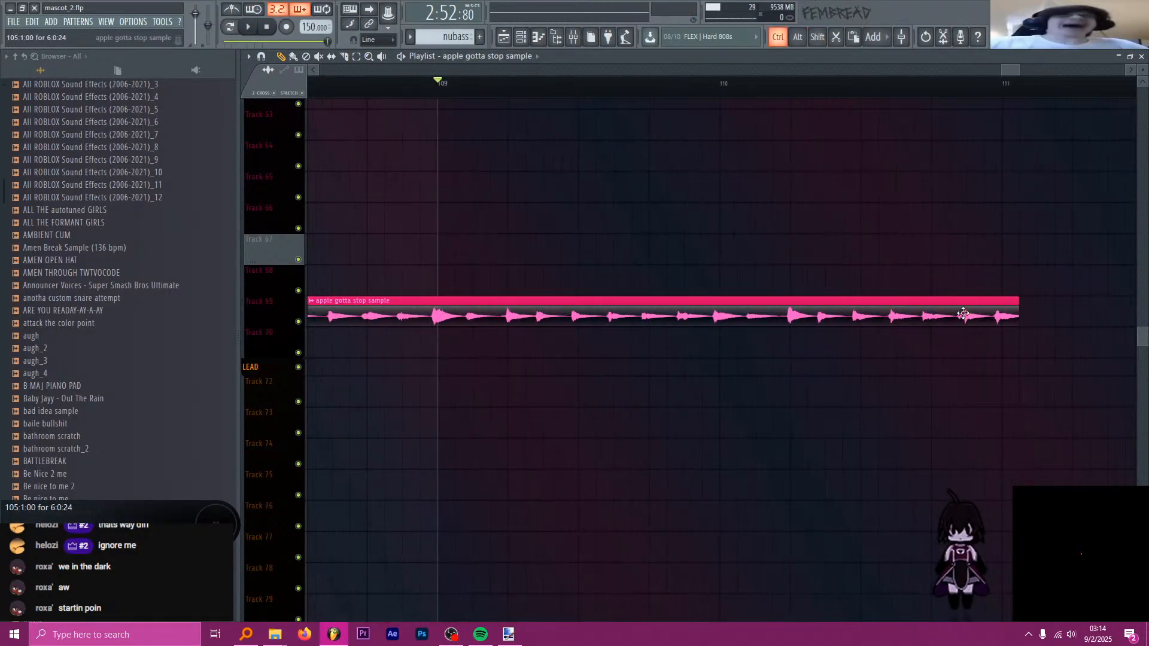
shift+right_click(585, 311)
right_click(633, 323)
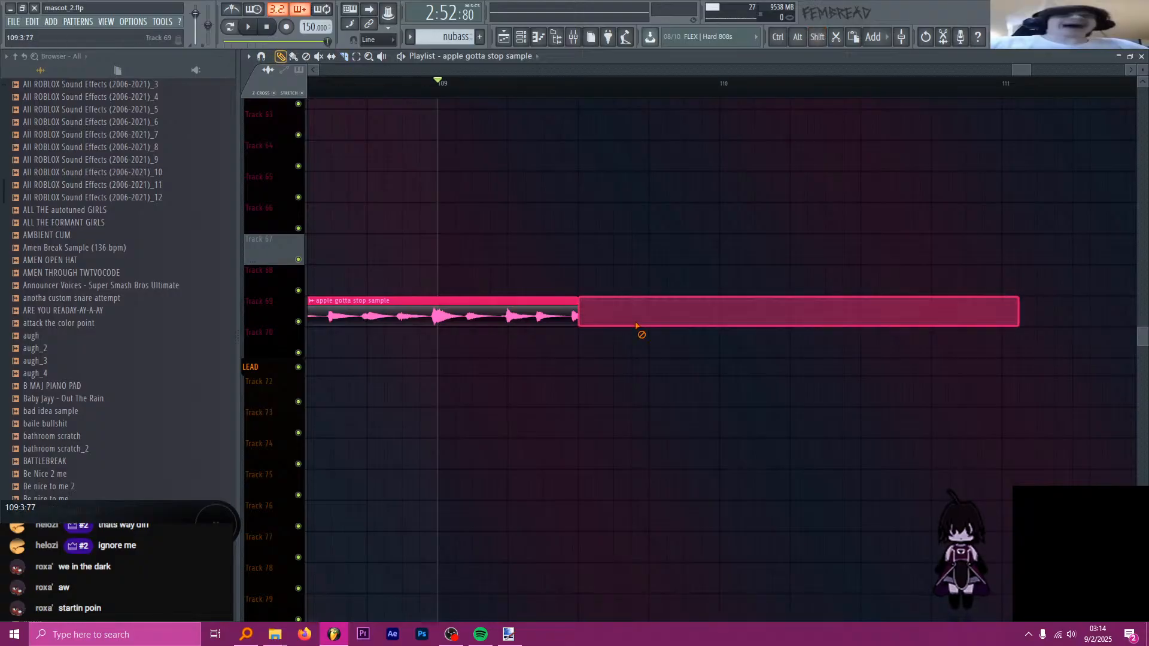
- Stretch the trimmed sample clip slightly to a length of 4:2:09 so its accent lines up with bar 109
scroll(430, 325, up, 3)
scroll(439, 333, up, 2)
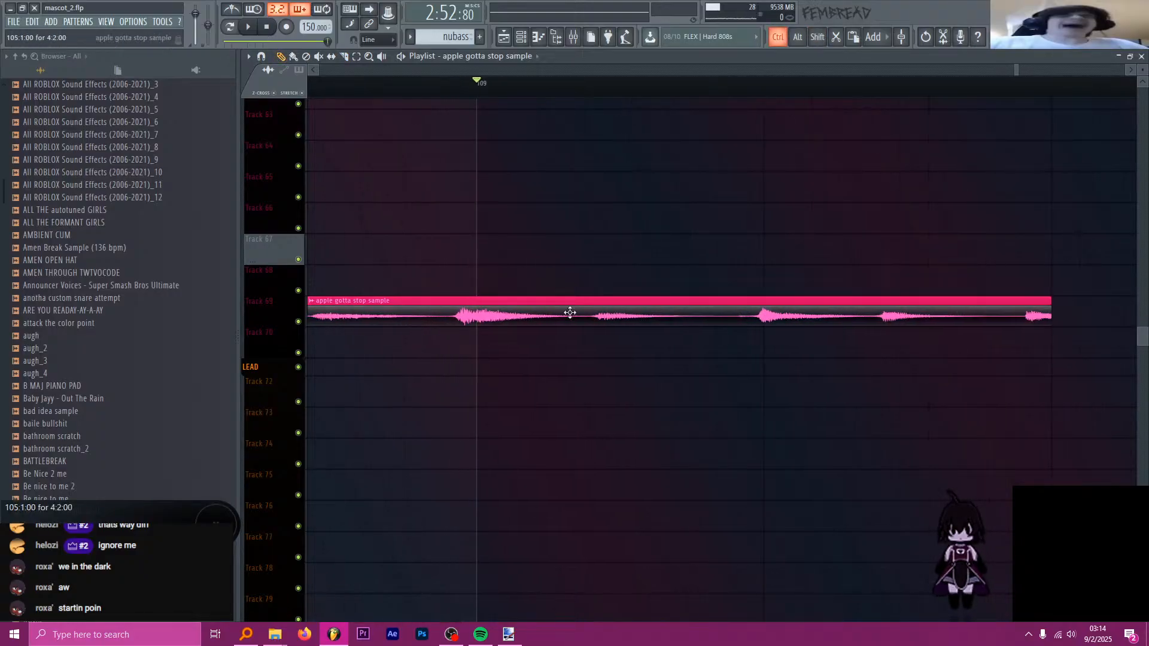
alt+shift+drag(1050, 316, 1077, 313)
scroll(605, 302, down, 4)
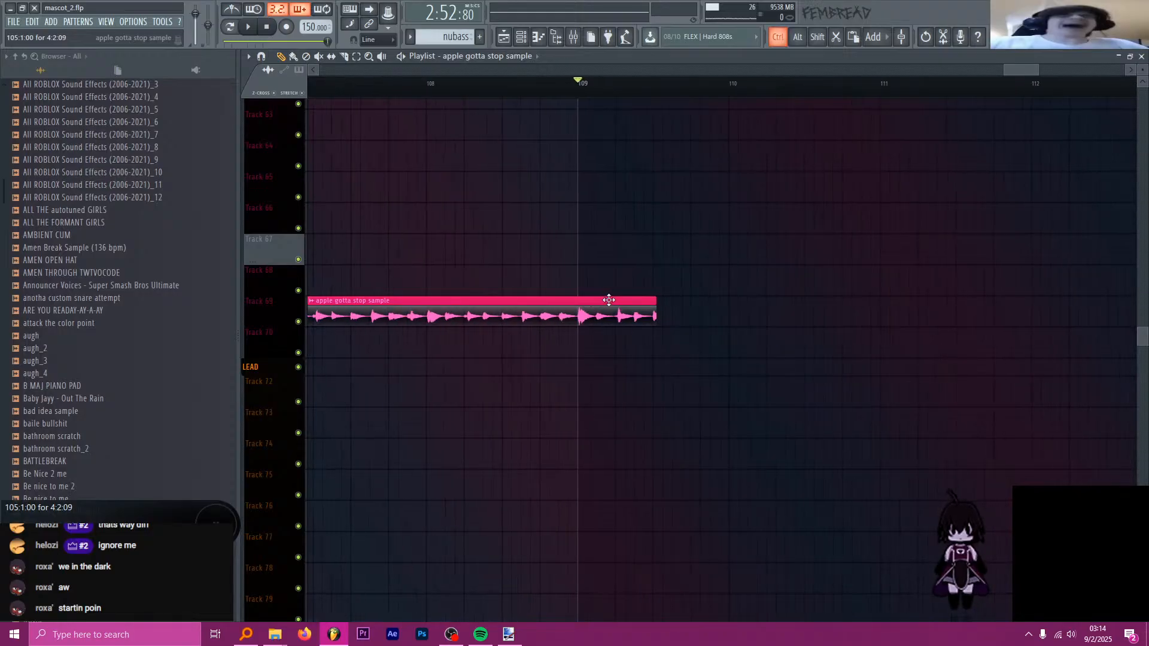
scroll(641, 317, up, 3)
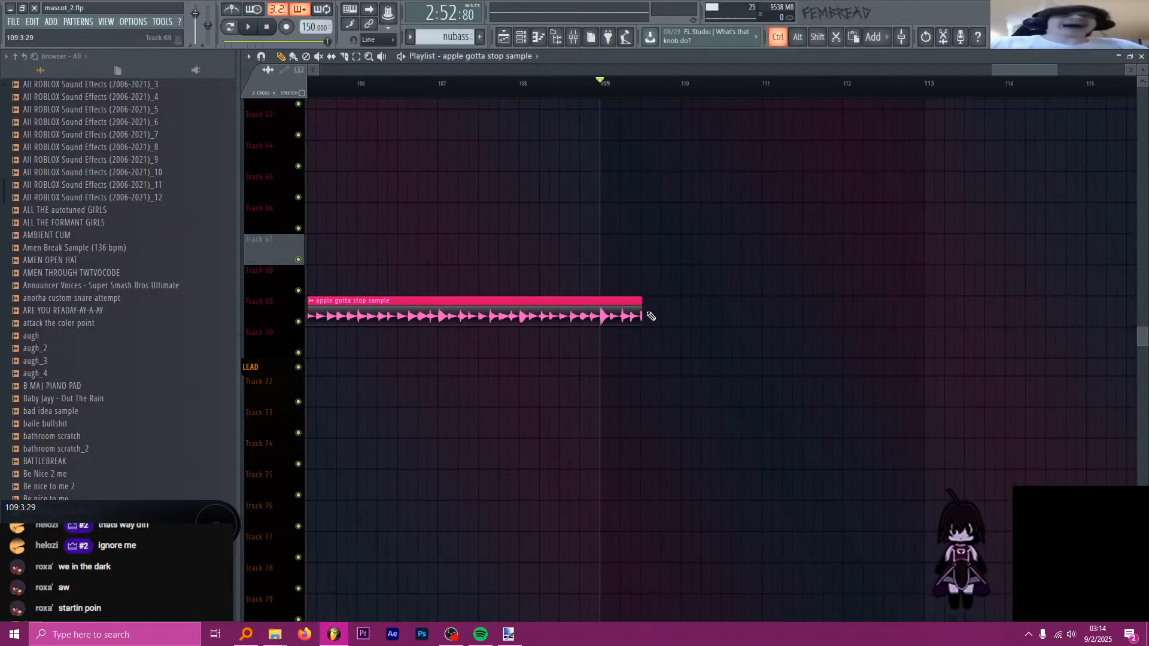
- Slice the apple gotta stop sample clip at bar 109 and delete the leftover, keeping four bars
scroll(636, 326, up, 4)
key(c)
shift+drag(641, 324, 645, 315)
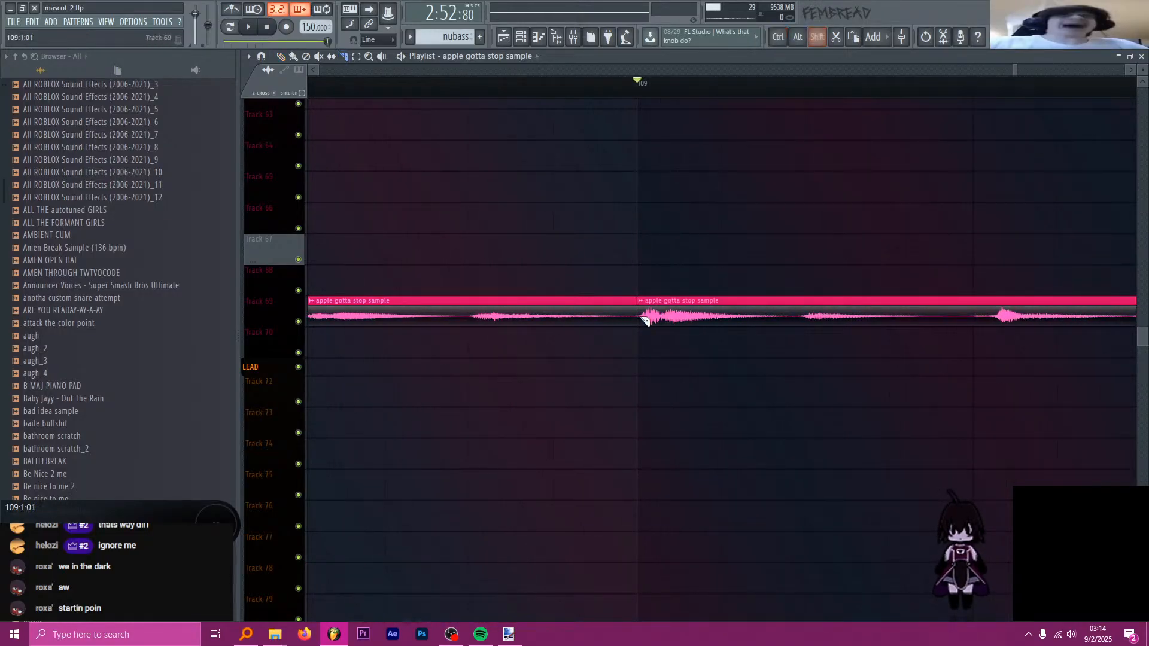
scroll(652, 317, down, 4)
key(p)
right_click(664, 321)
scroll(684, 260, down, 3)
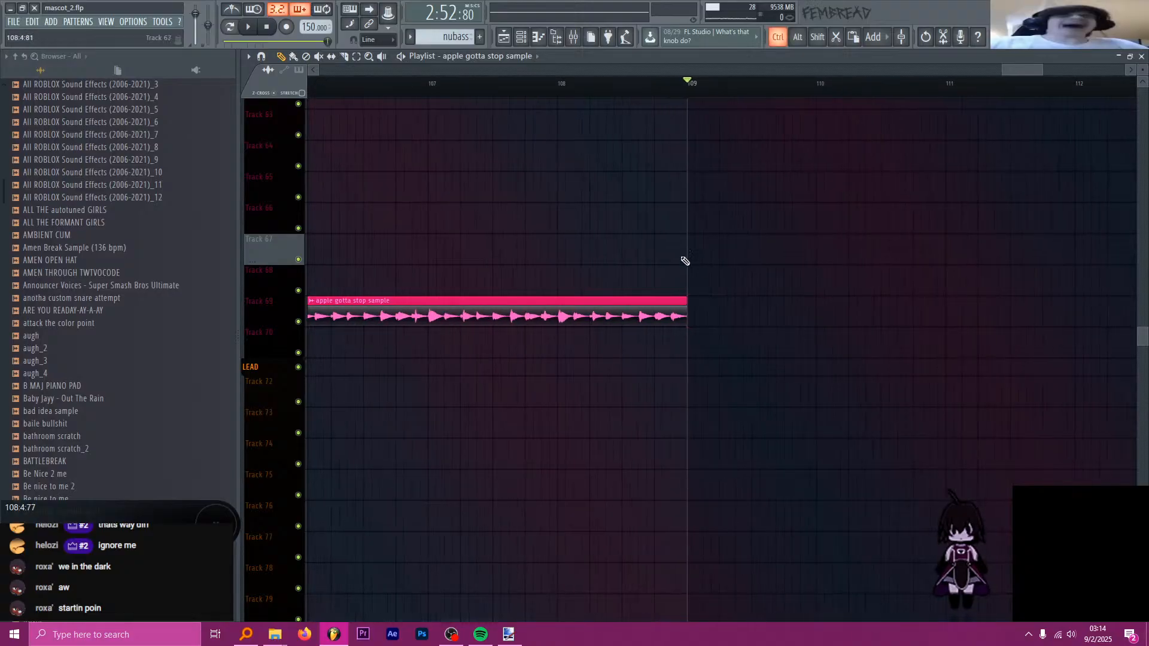
- Save the project and return the playhead to bar 105
key(ctrl+s)
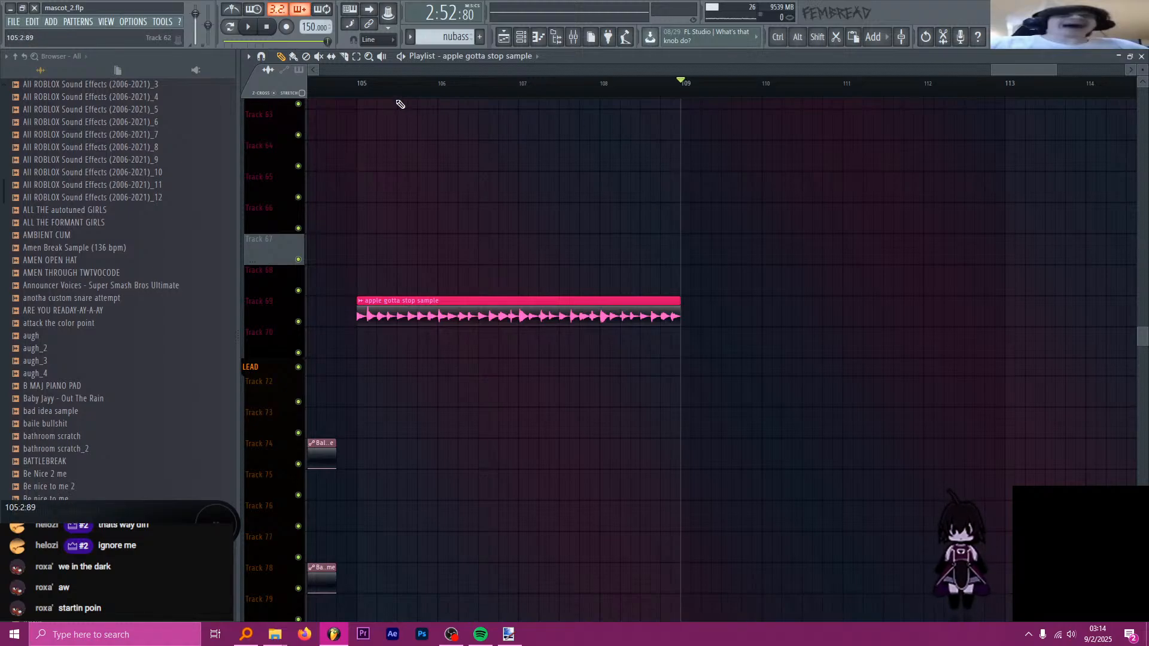
click(361, 85)
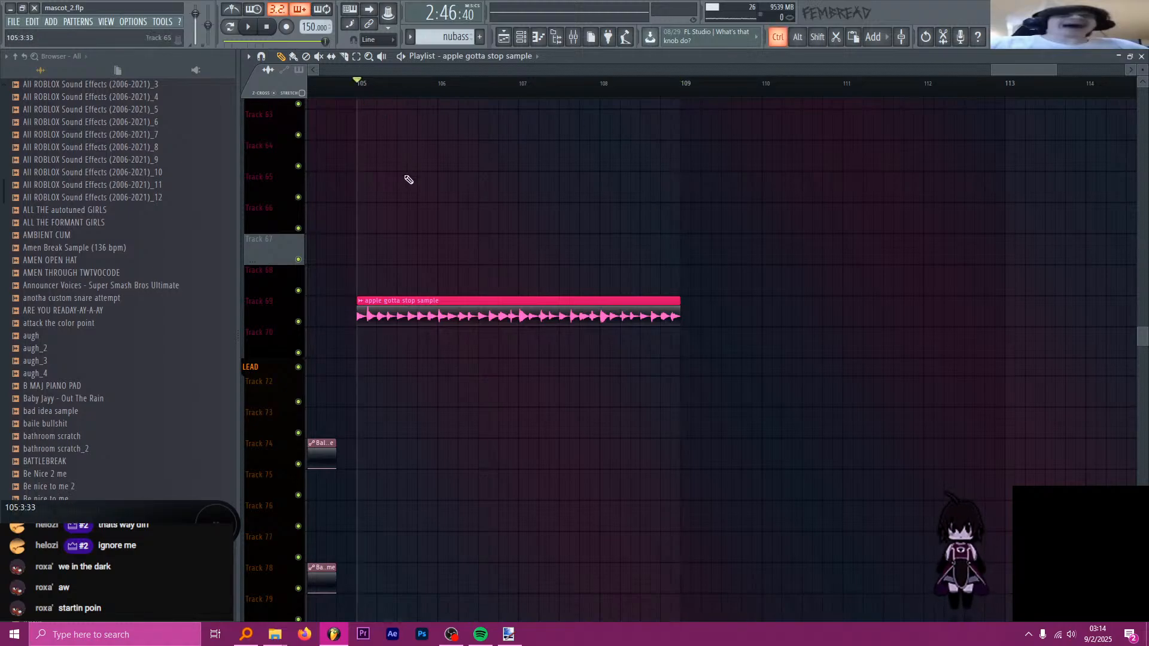
- Look over the arrangement around and before bar 105, placing the playhead at bar 97 to compare the earlier sections
scroll(455, 191, down, 3)
scroll(515, 258, up, 5)
scroll(541, 293, up, 5)
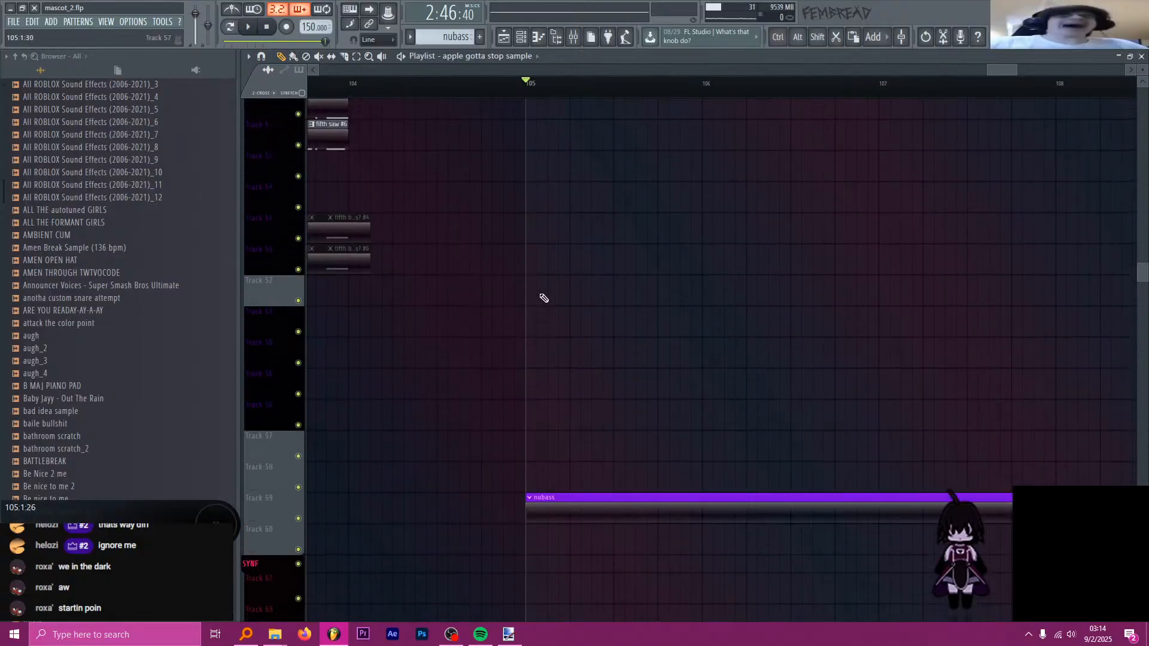
scroll(536, 318, down, 6)
scroll(598, 318, down, 2)
scroll(616, 317, down, 2)
scroll(744, 290, down, 3)
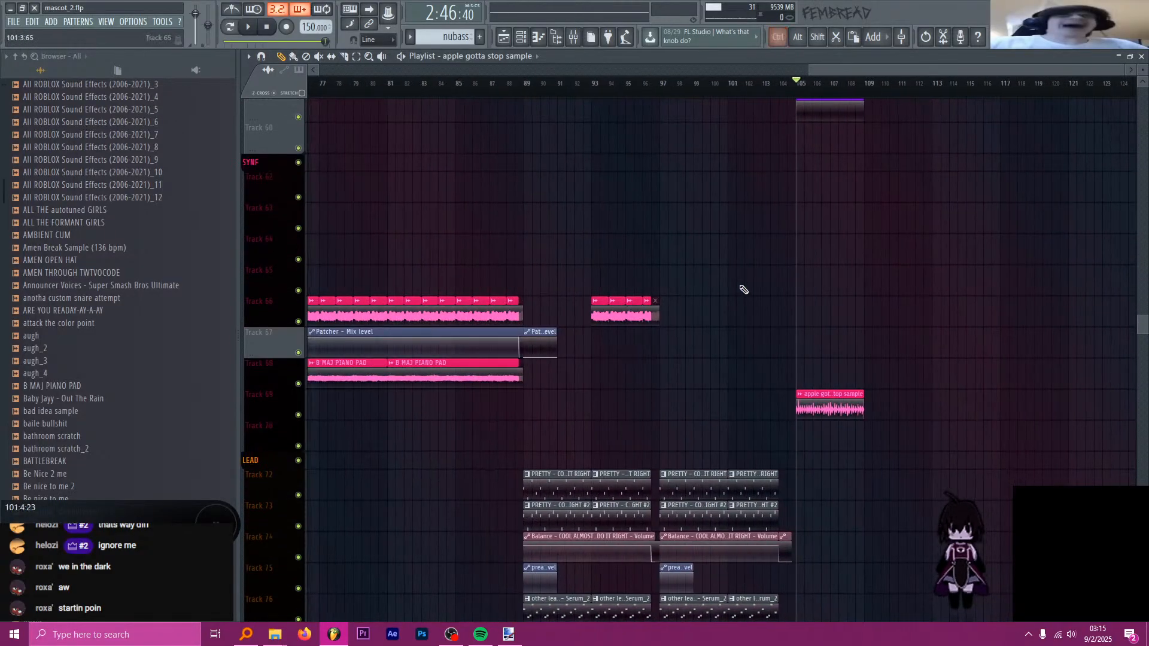
scroll(710, 218, up, 3)
click(547, 85)
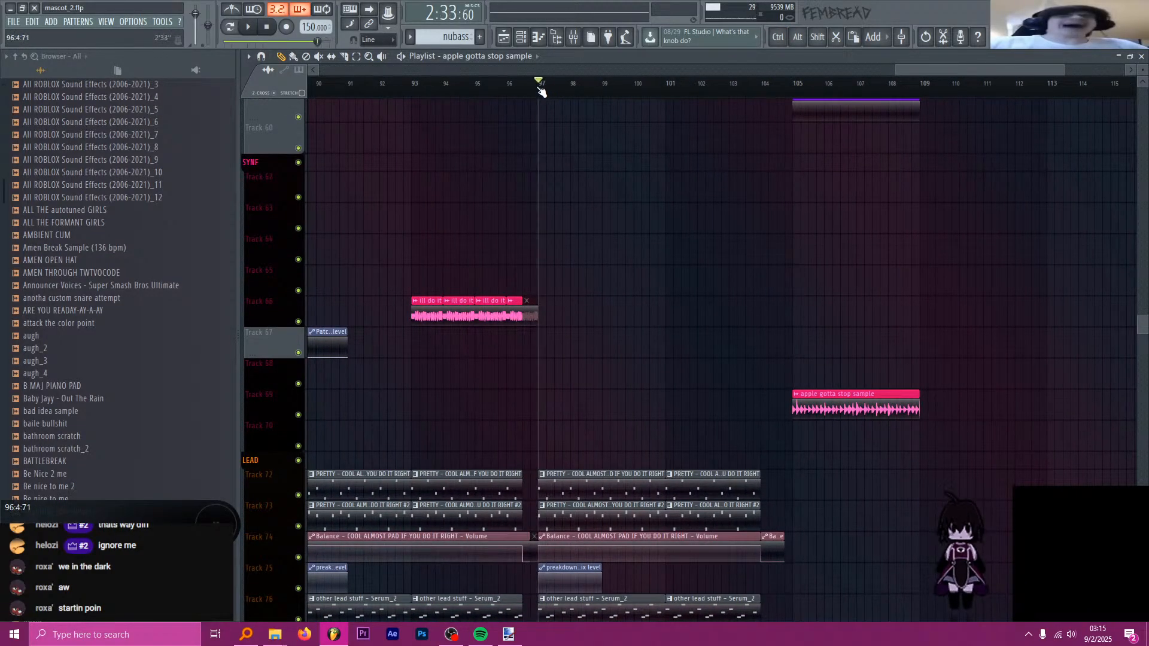
scroll(606, 180, down, 3)
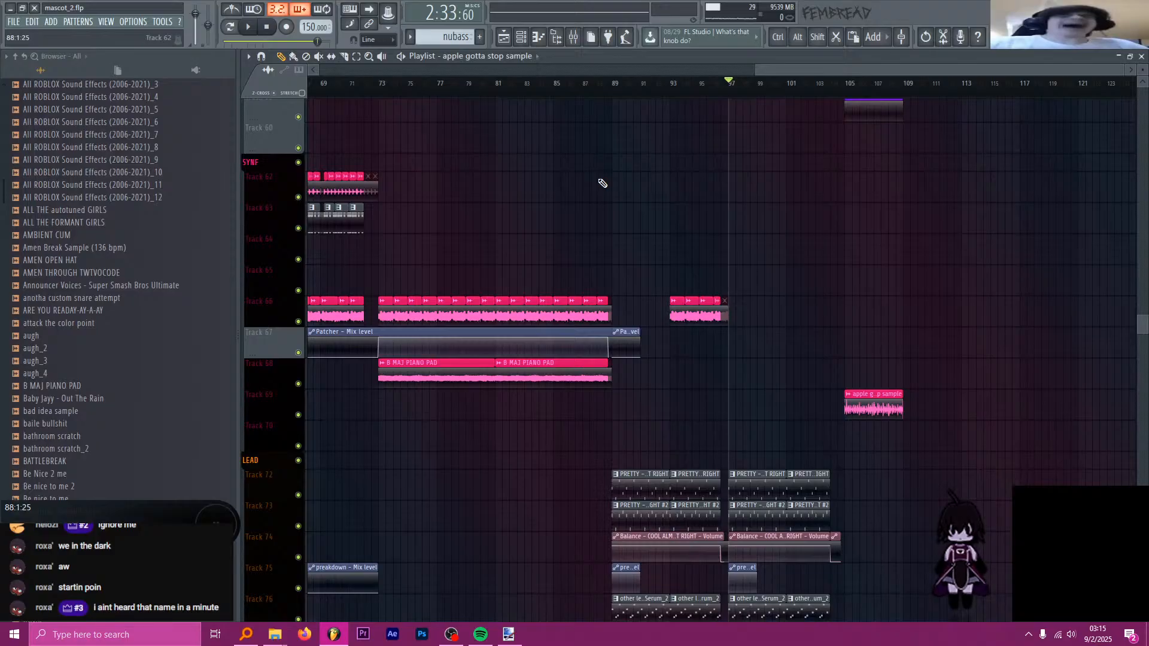
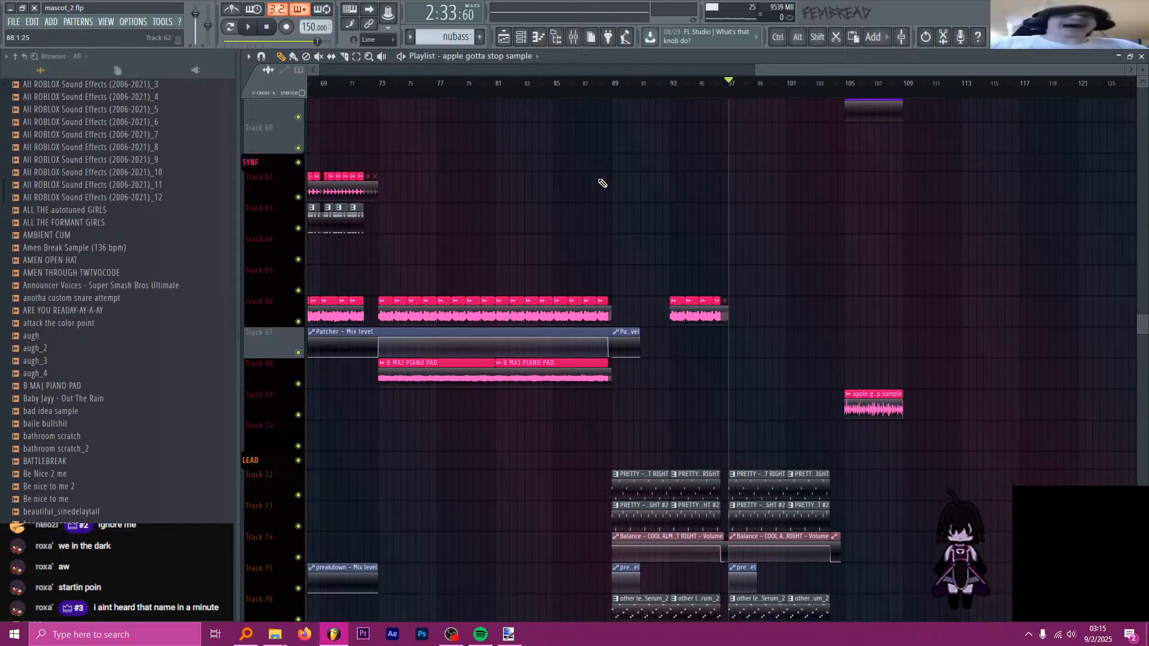
scroll(902, 293, up, 6)
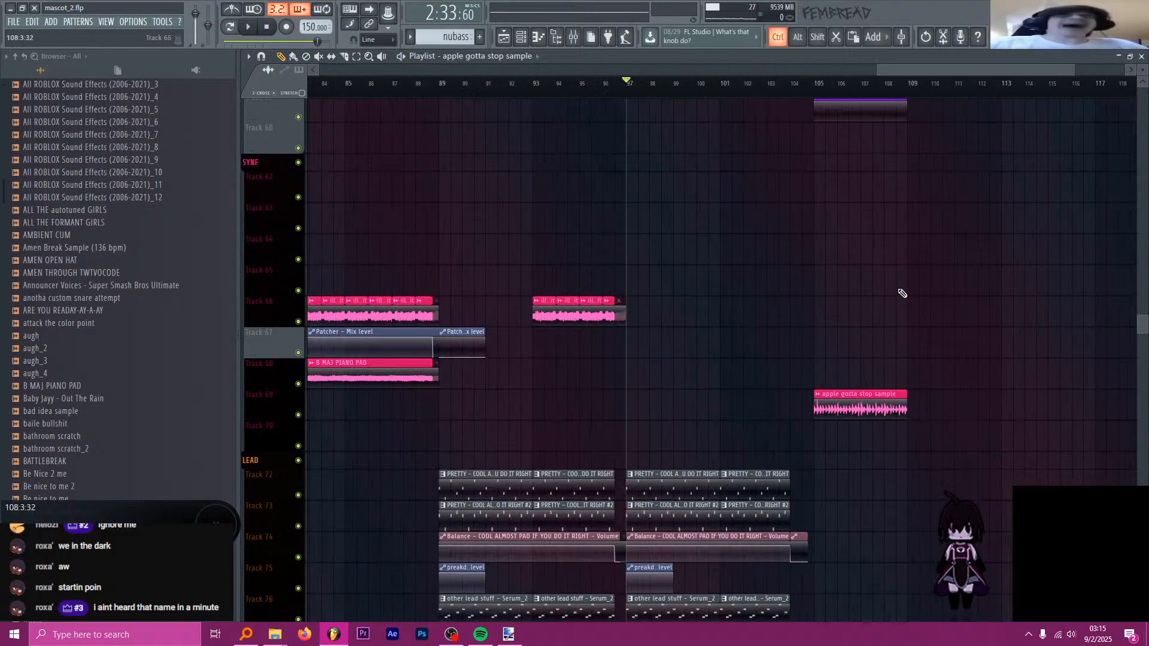
- Set the playhead back to bar 105 and review the nubass and apple gotta stop sample clips starting there
click(655, 84)
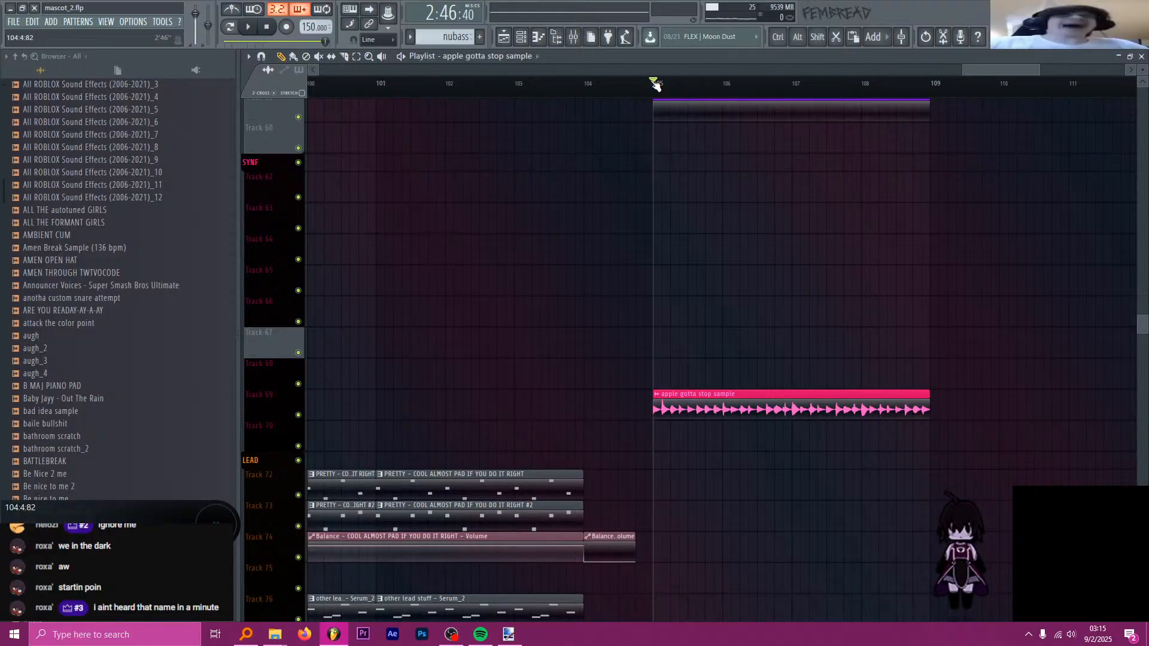
mouse_move(664, 87)
mouse_down()
mouse_move(784, 87)
mouse_move(660, 114)
mouse_up()
scroll(687, 220, up, 4)
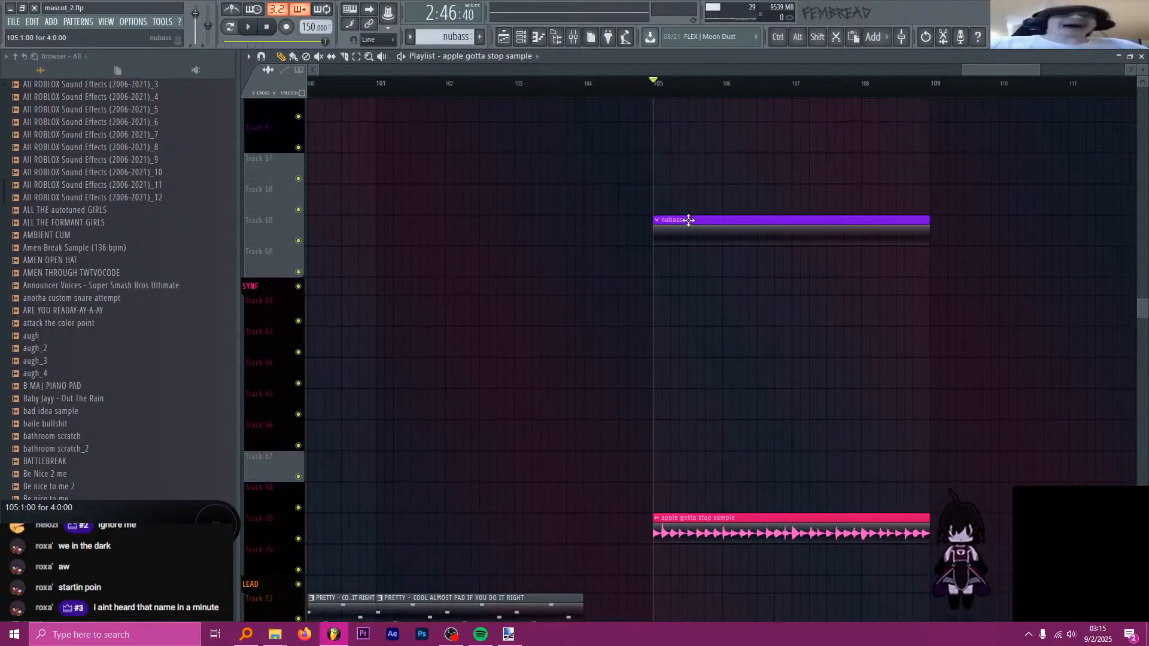
scroll(693, 231, down, 7)
scroll(694, 231, up, 4)
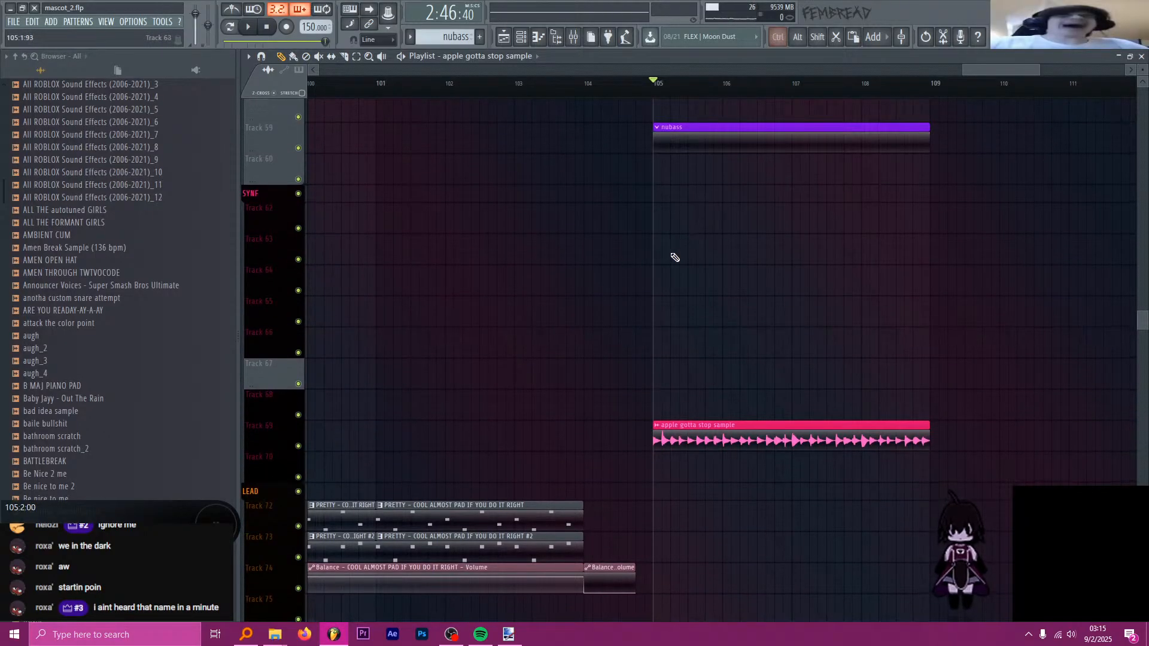
- Play the lead-in from bar 101, then return the playhead to bar 105 and play from there
scroll(778, 298, down, 1)
scroll(789, 303, up, 3)
scroll(577, 215, down, 3)
drag(440, 83, 403, 84)
key(space)
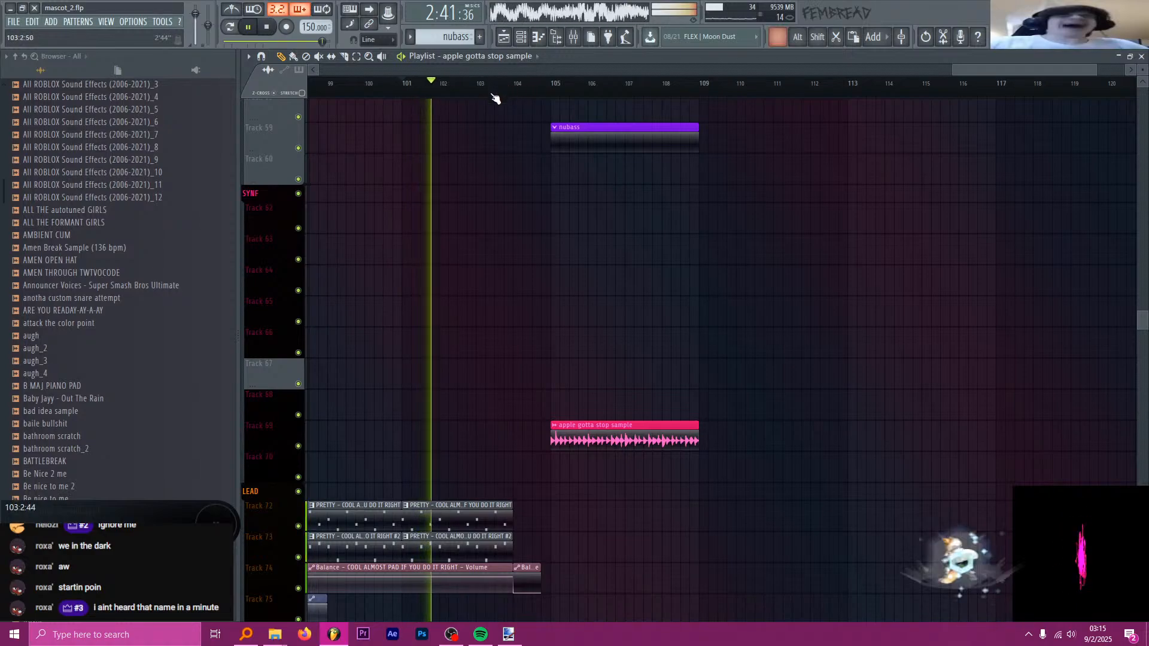
scroll(467, 128, up, 2)
scroll(626, 171, up, 2)
key(space)
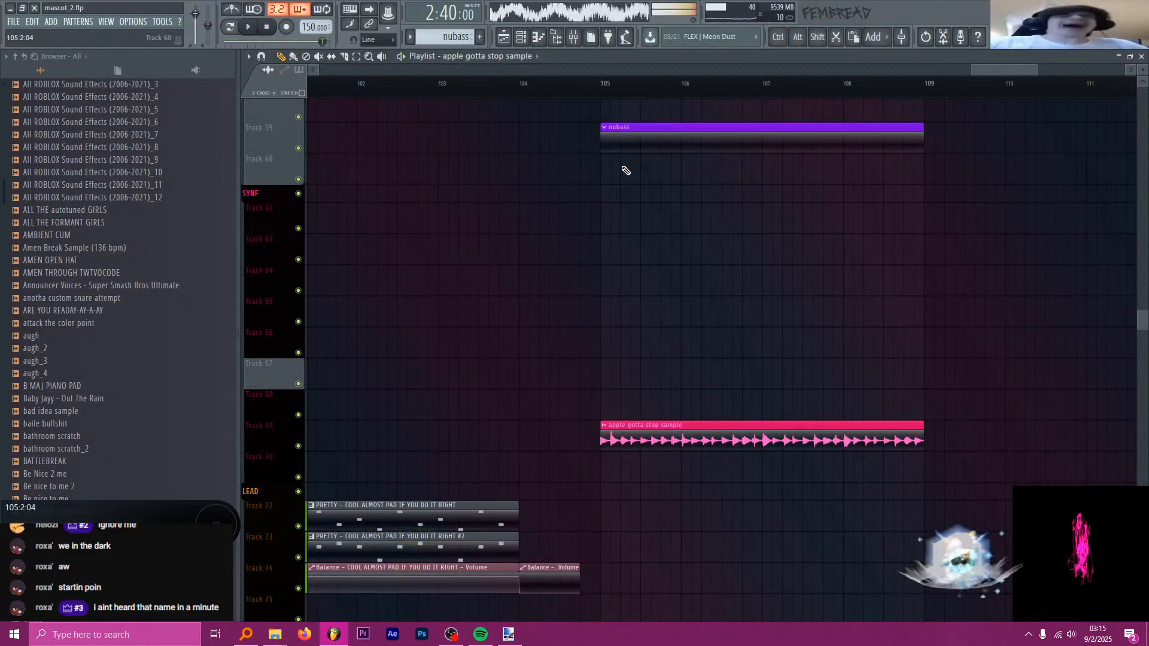
click(605, 84)
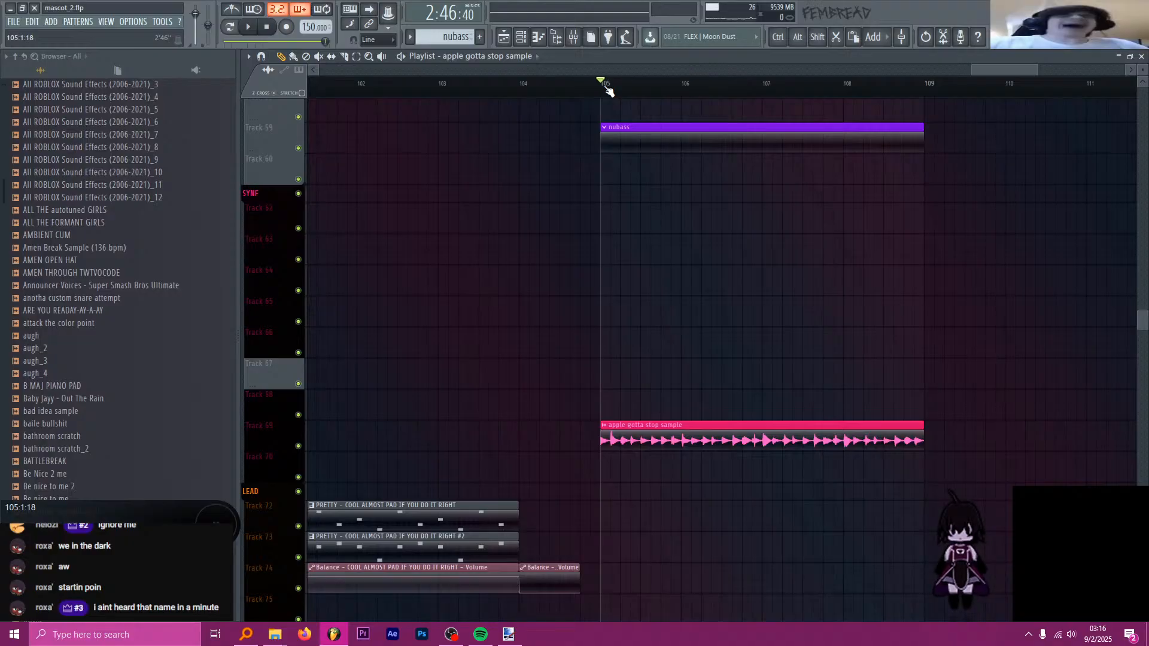
key(space)
key(space)
- Raise the time-stretching pitch in the apple gotta stop sample's channel settings and close them
scroll(660, 350, up, 3)
double_click(641, 428)
drag(496, 253, 496, 233)
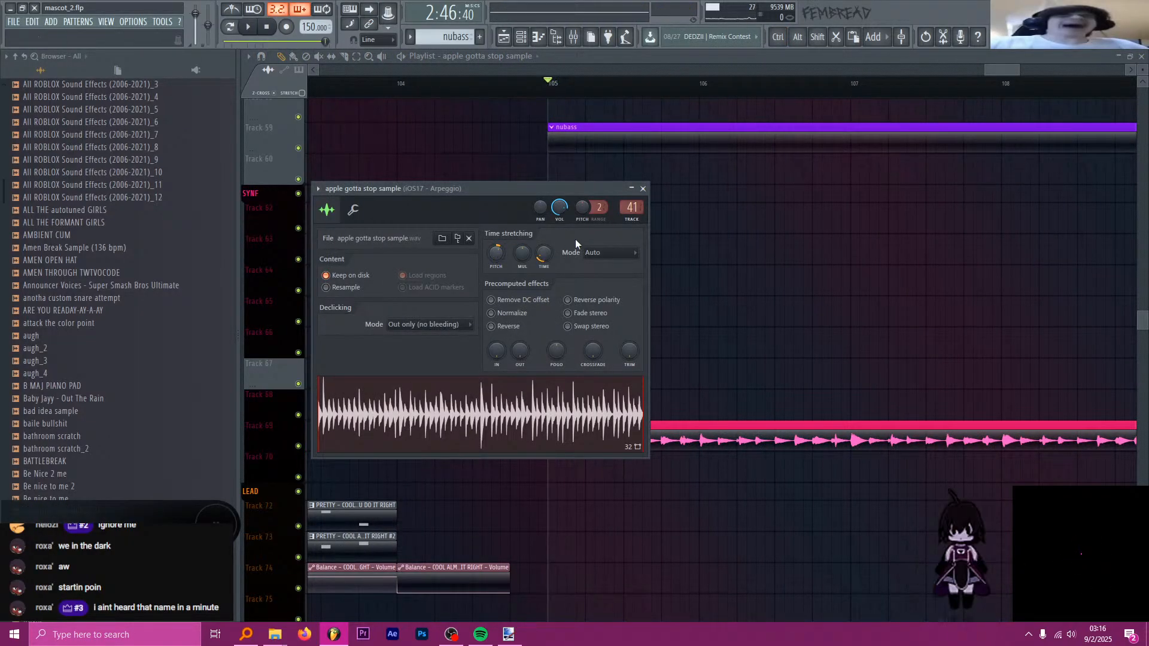
click(644, 189)
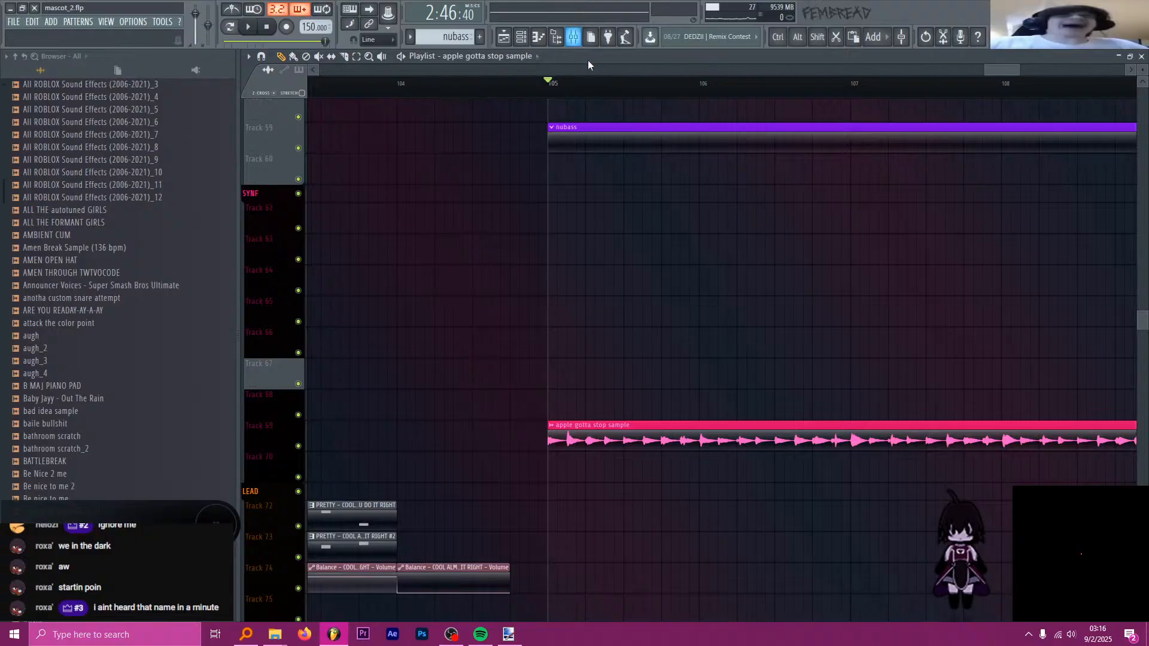
- Slice the apple gotta stop sample clip at 105:3:00 and 105:4:50
scroll(587, 299, up, 4)
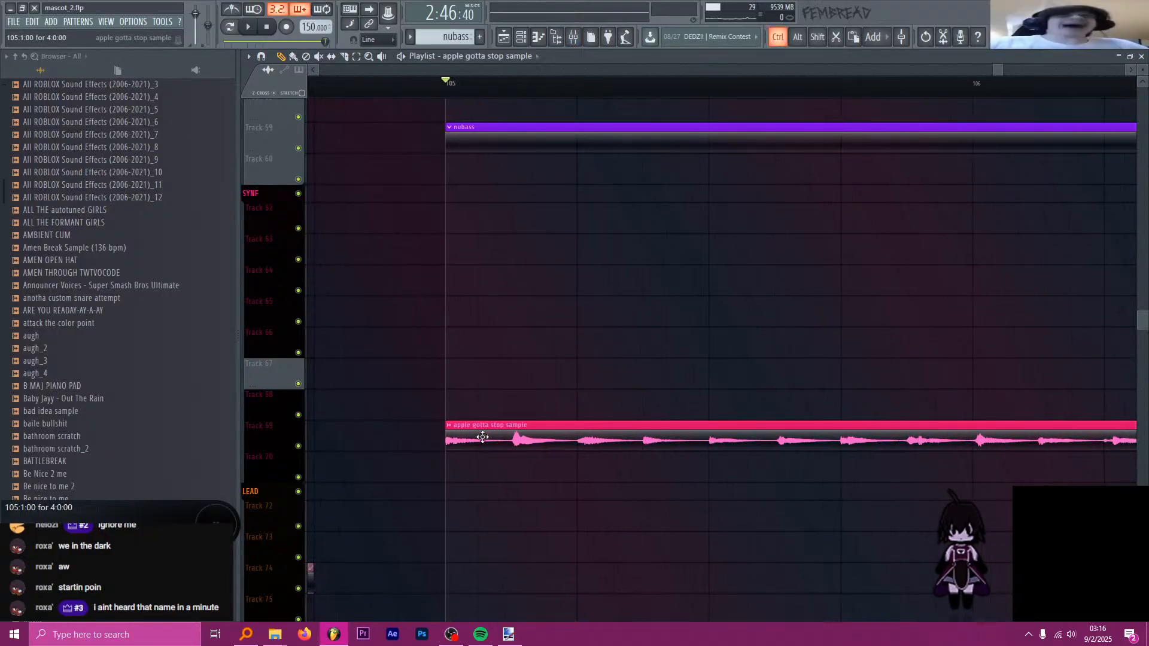
scroll(482, 438, down, 3)
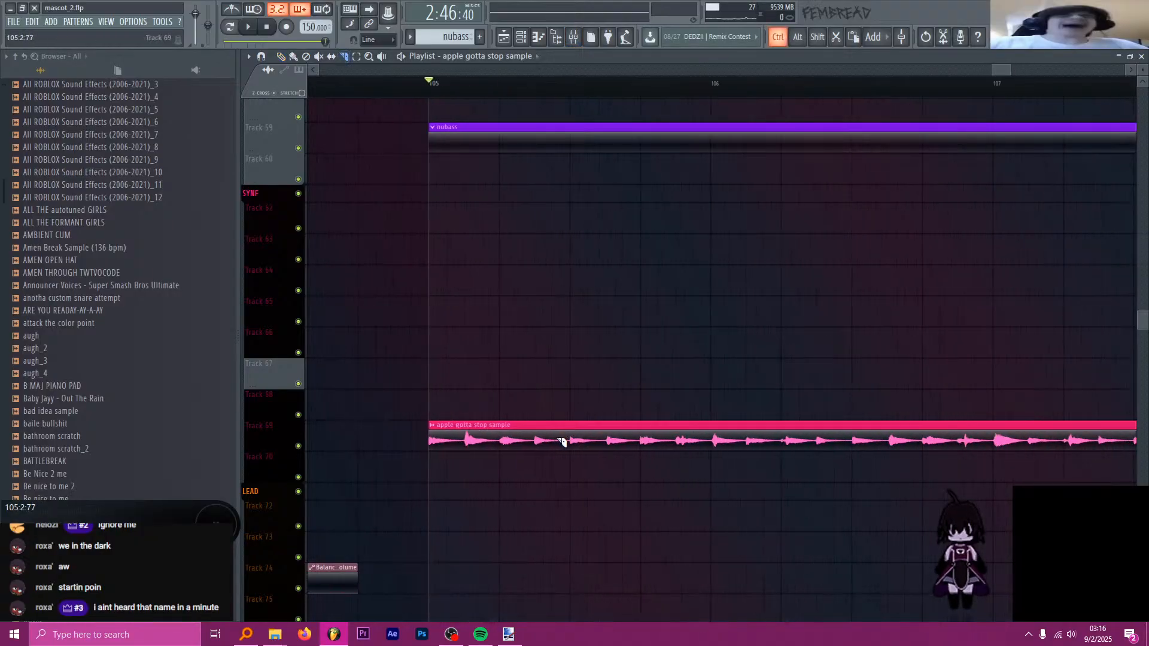
scroll(563, 441, up, 2)
key(ctrl+z)
scroll(584, 441, down, 3)
scroll(699, 455, up, 3)
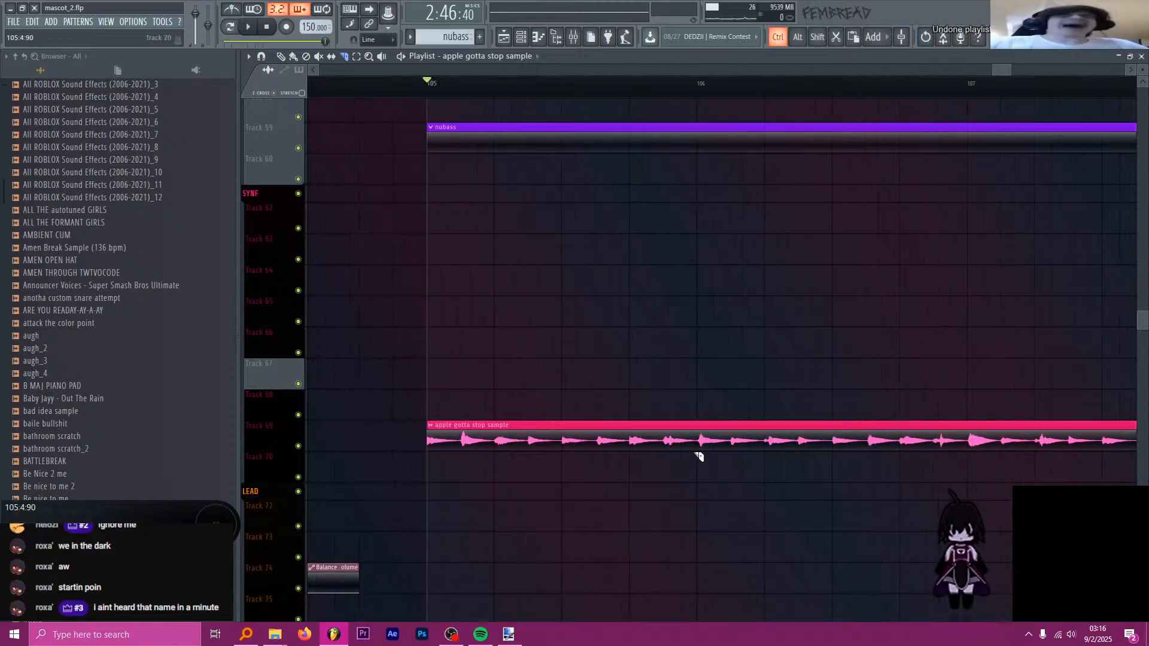
scroll(538, 440, down, 3)
scroll(534, 447, up, 2)
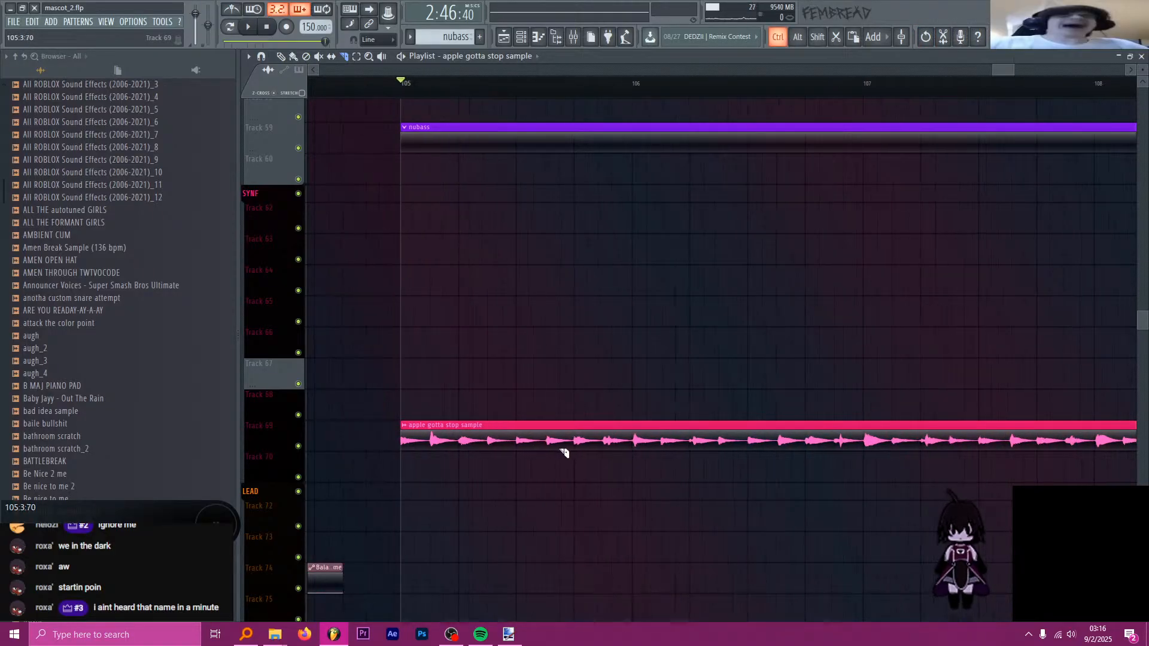
shift+click(614, 440)
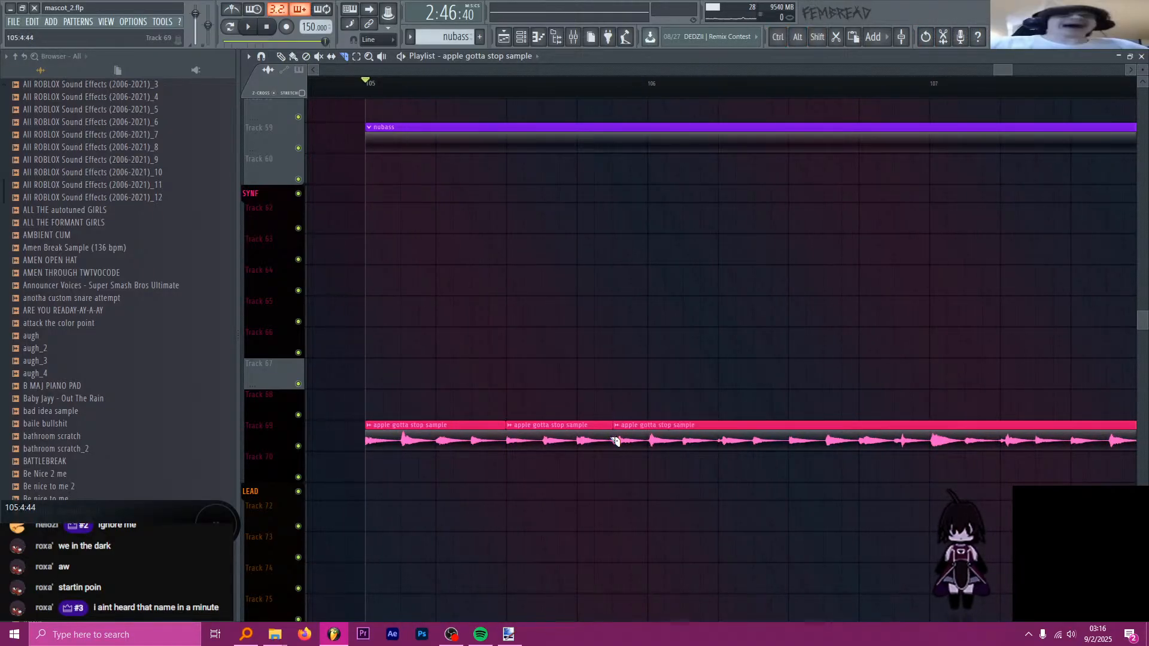
- Delete the remainder of the sample after the second slice and place copies of that slice at 106:1:00 and 106:3:00
key(p)
right_click(618, 441)
click(558, 441)
click(649, 442)
scroll(652, 443, down, 3)
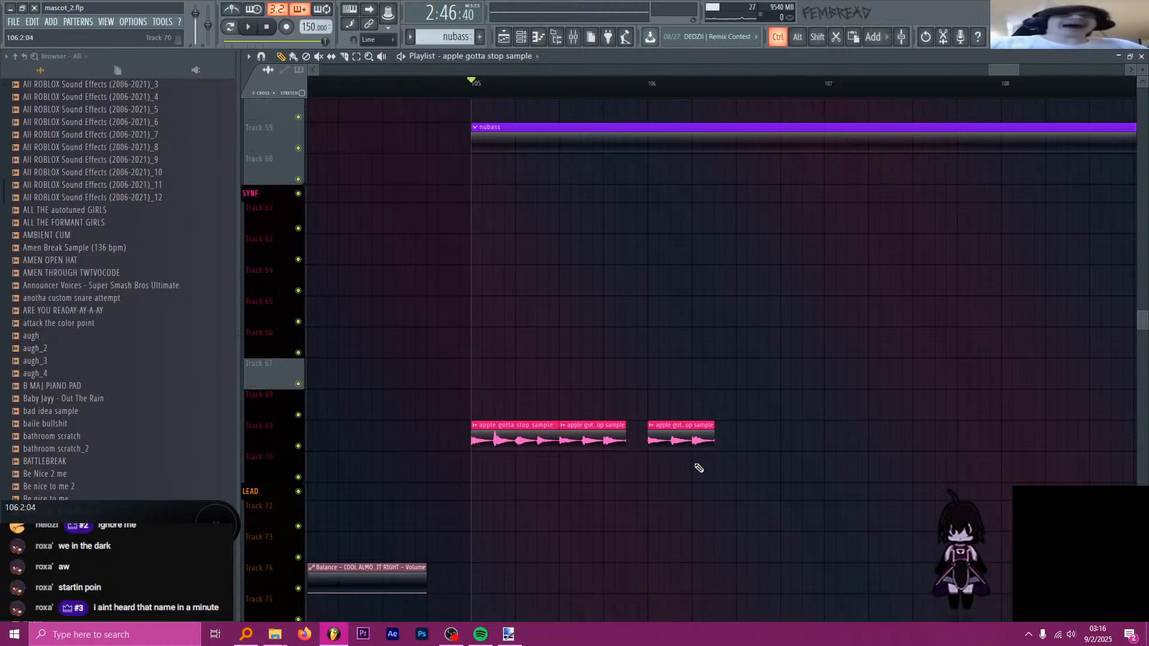
click(742, 441)
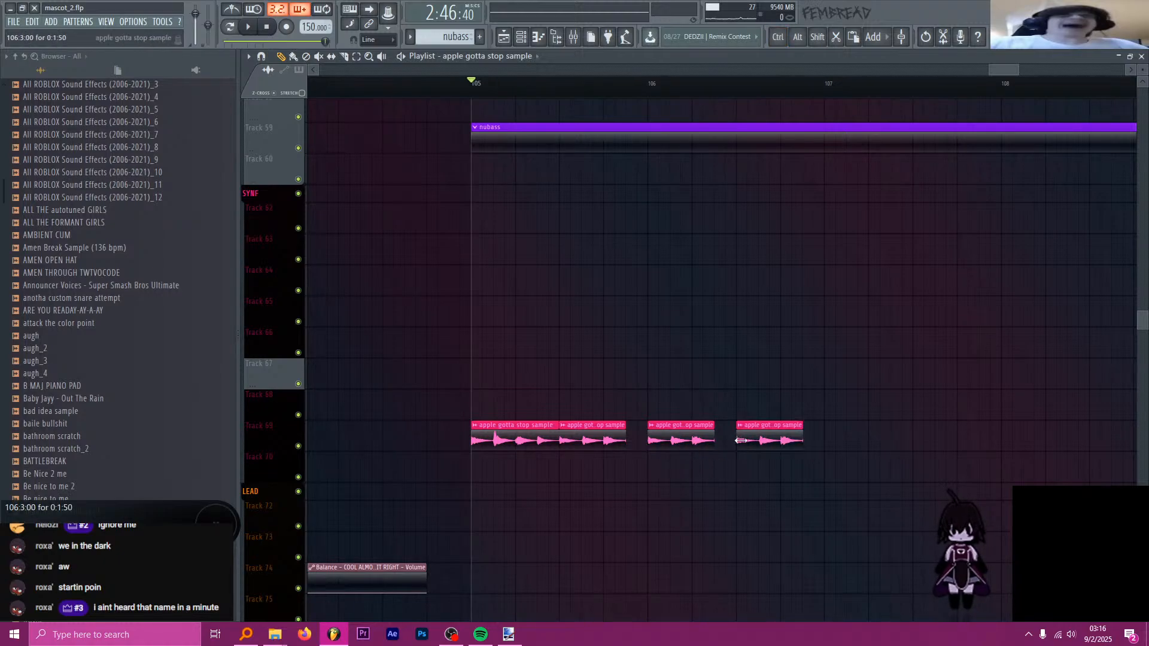
scroll(725, 442, down, 3)
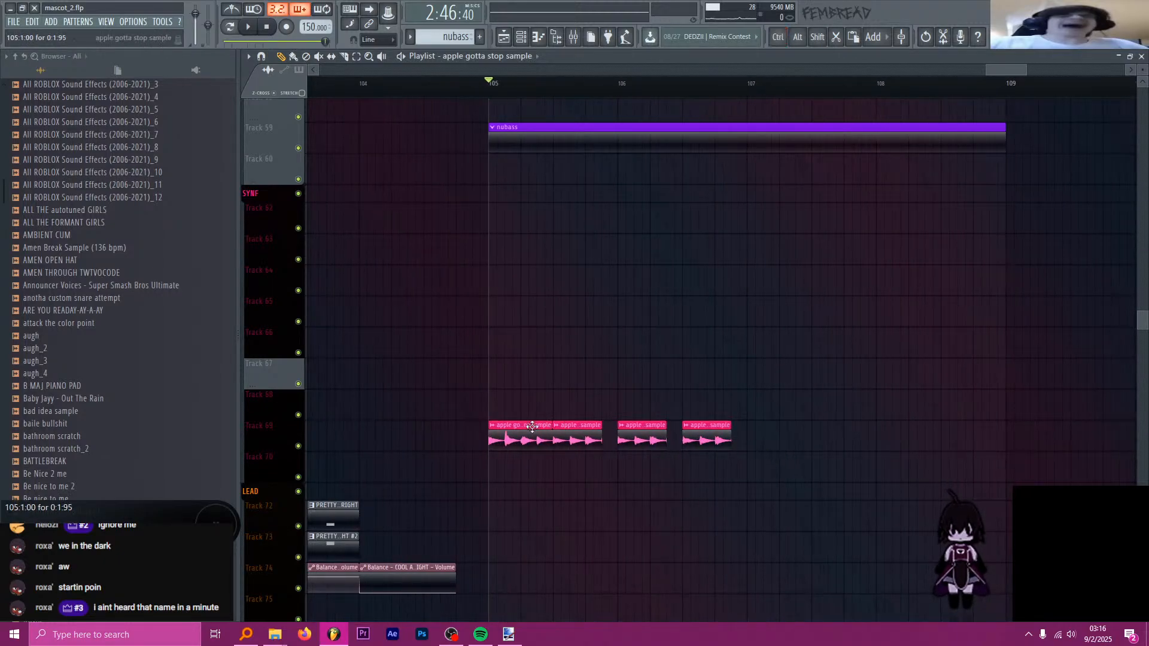
- Place a copy of the first sample slice on Track 69 directly after the 106:3:00 slice and play the chops from bar 105
scroll(698, 465, up, 3)
click(763, 471)
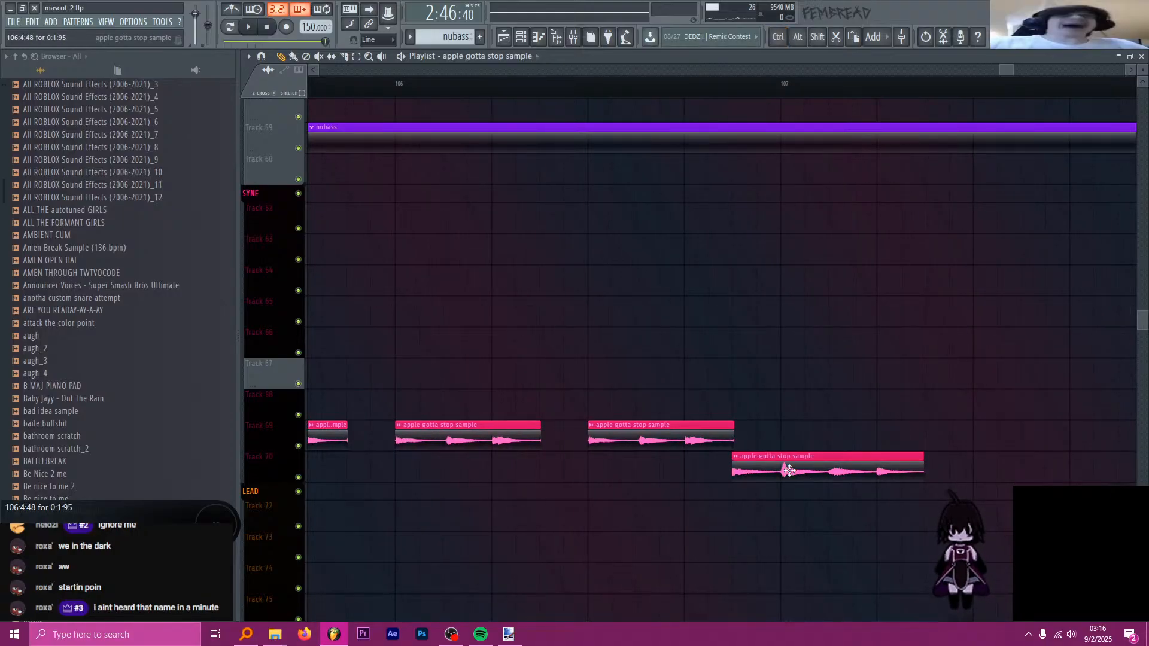
drag(787, 464, 778, 443)
scroll(664, 445, down, 4)
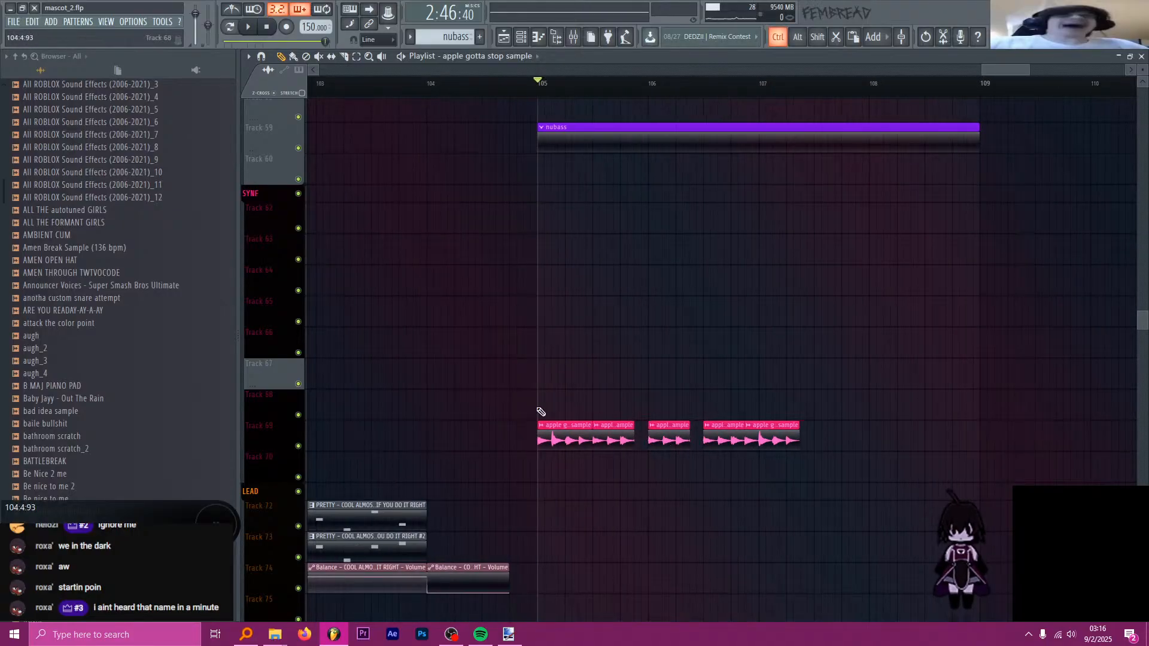
key(space)
scroll(613, 415, up, 3)
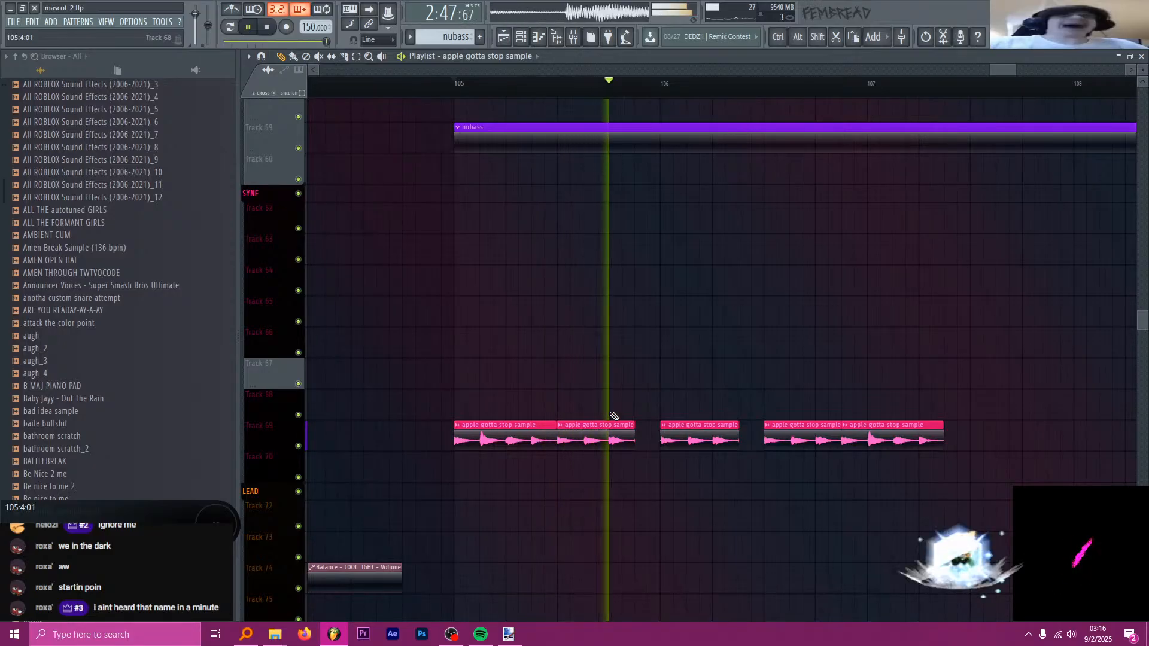
key(space)
- Examine the drum, bass and global tracks around bar 105 to review the existing kick, snare and hat clips
scroll(622, 410, up, 1)
scroll(624, 409, up, 10)
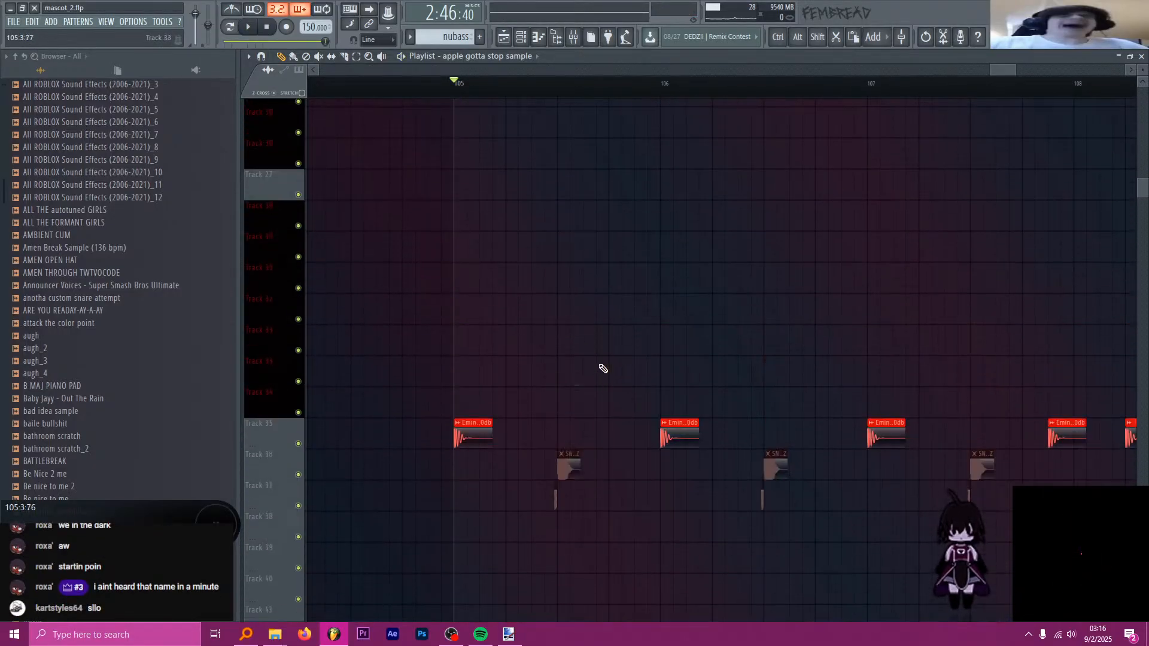
scroll(594, 341, down, 2)
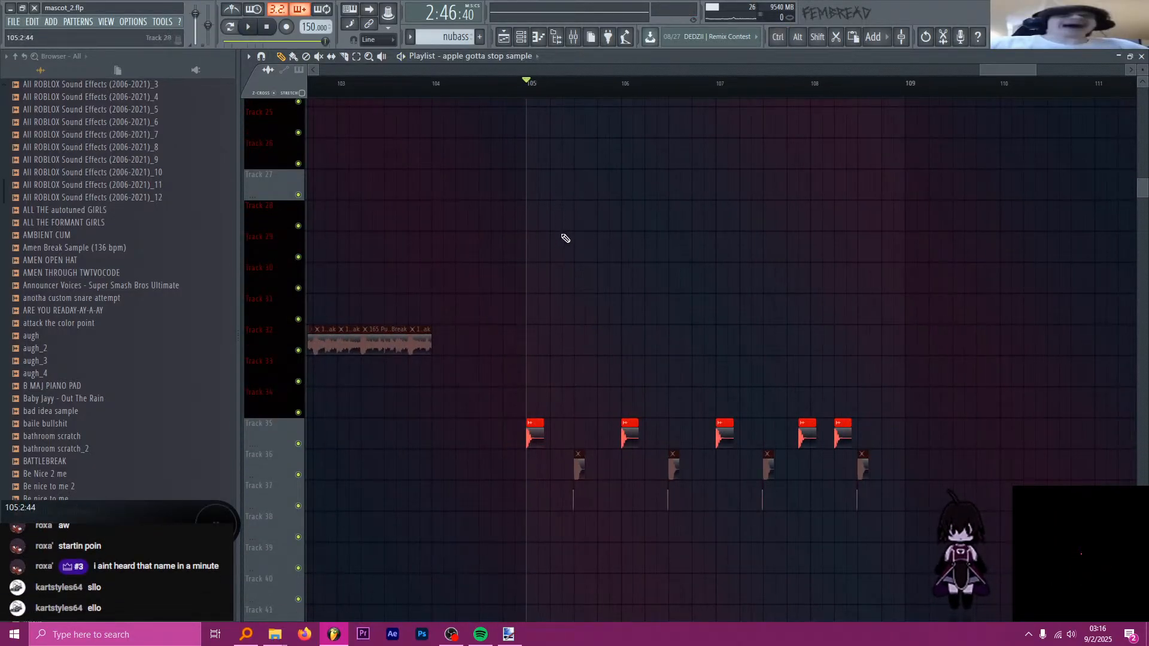
scroll(566, 238, up, 6)
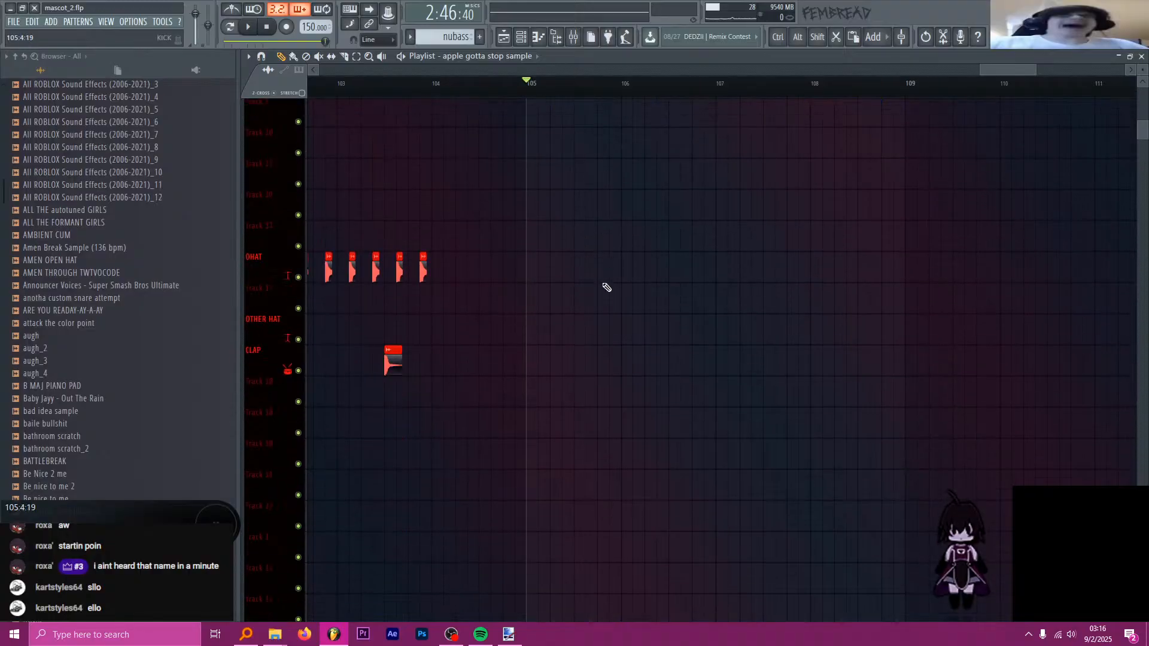
scroll(606, 288, down, 6)
scroll(607, 287, up, 4)
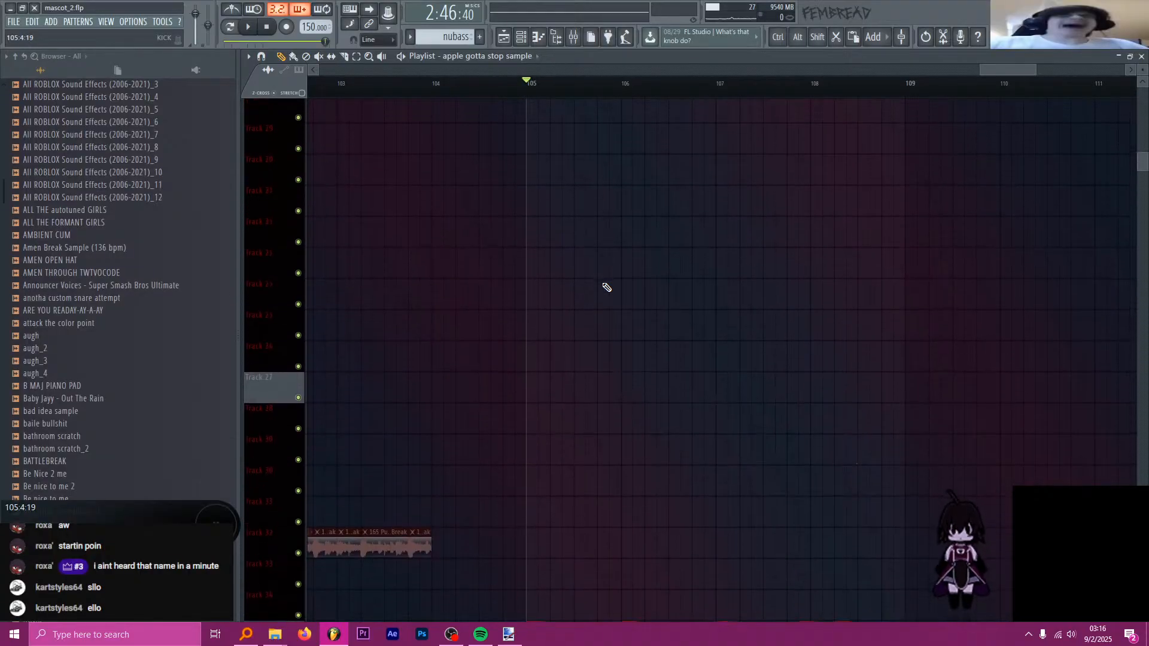
scroll(606, 287, down, 5)
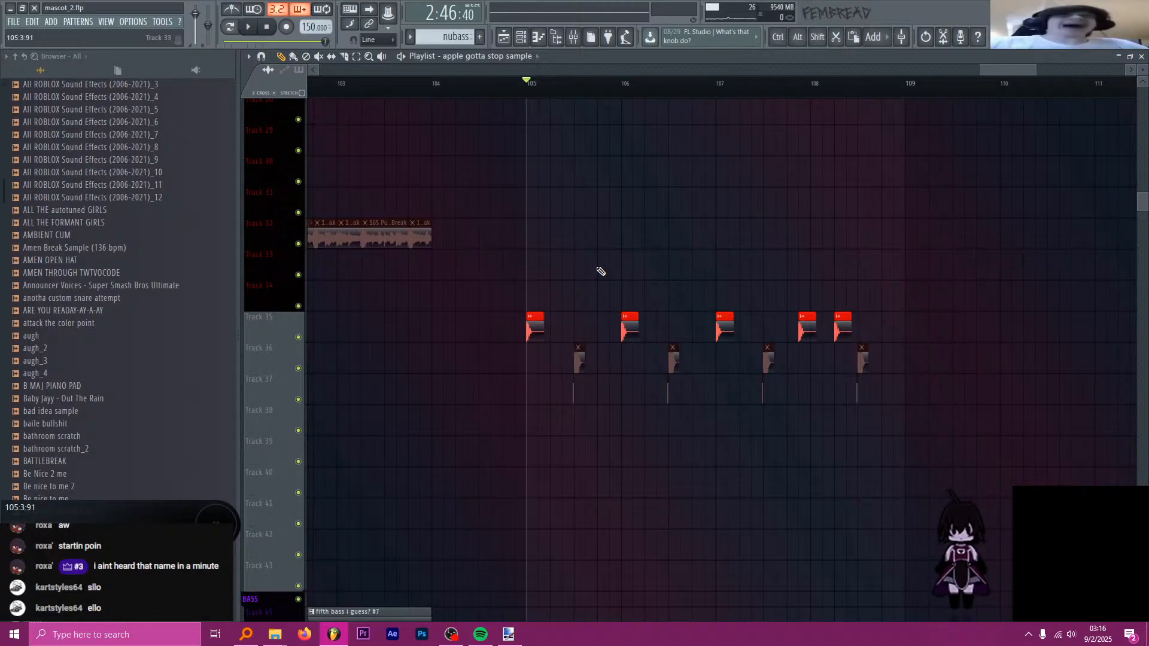
scroll(722, 216, down, 3)
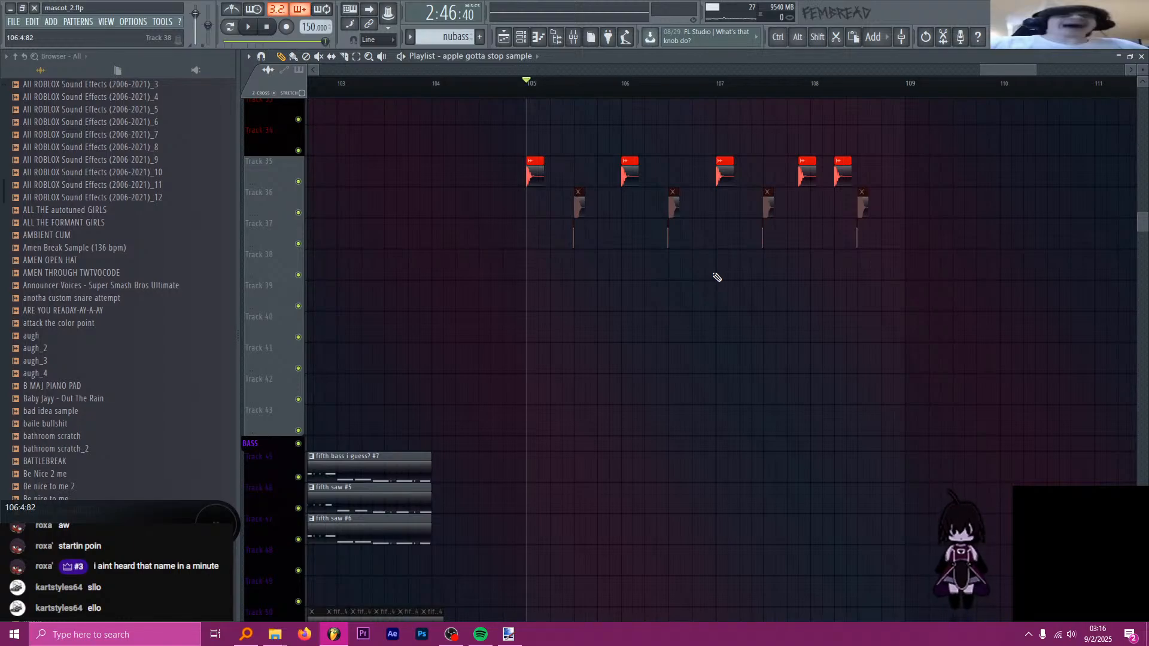
scroll(697, 216, up, 2)
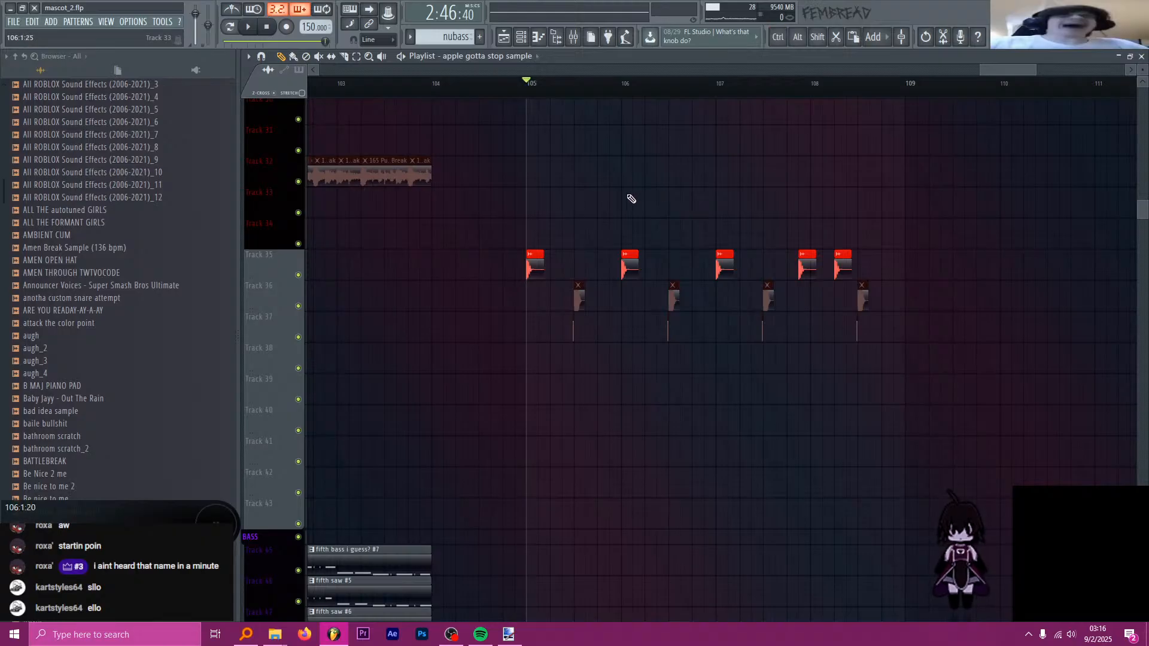
scroll(605, 243, up, 15)
scroll(680, 217, down, 2)
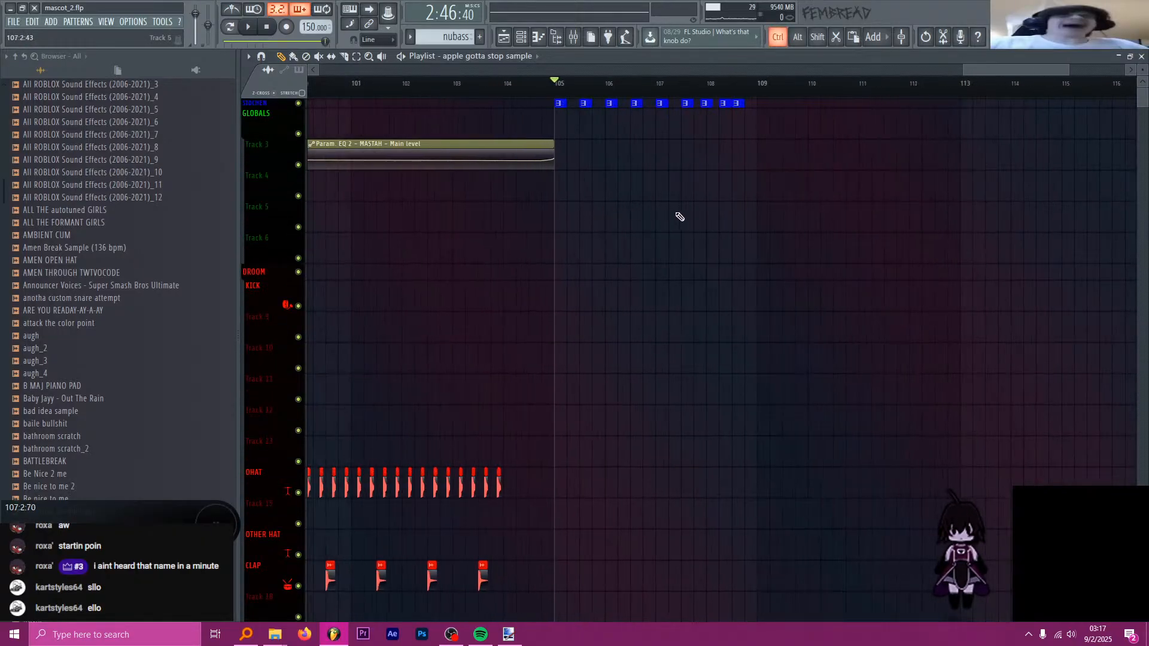
scroll(676, 212, up, 2)
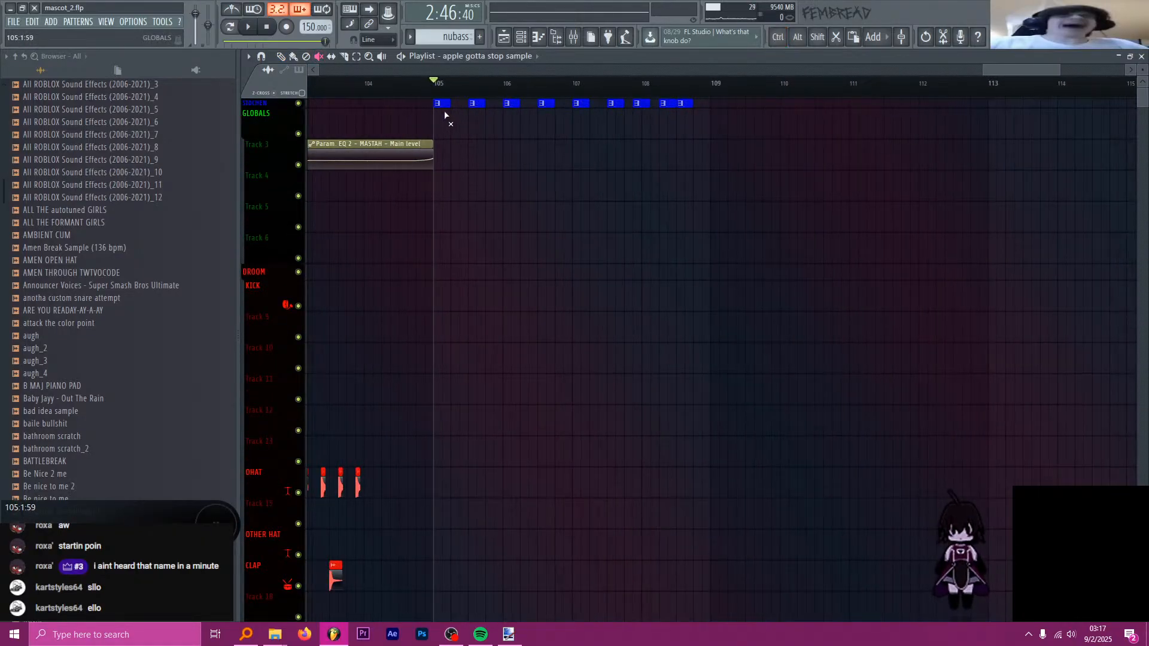
- Unmute the snare clips on Track 36 and delete the short clips on Track 37 from bar 105 to bar 108
scroll(615, 238, down, 15)
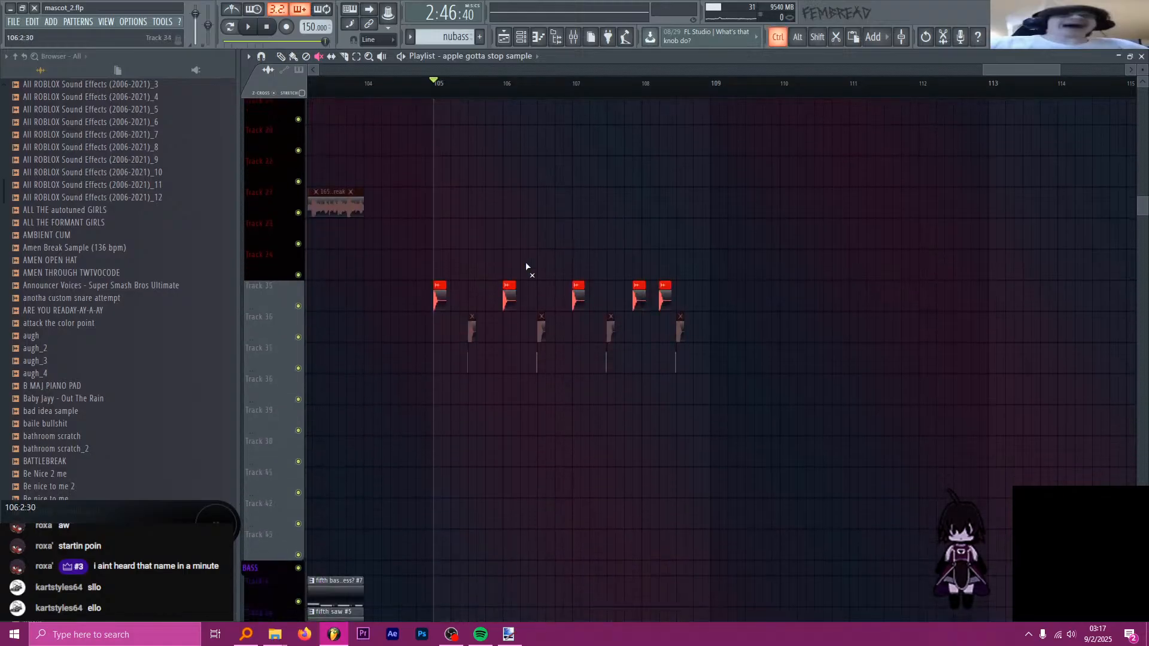
scroll(453, 340, up, 2)
drag(455, 339, 859, 363)
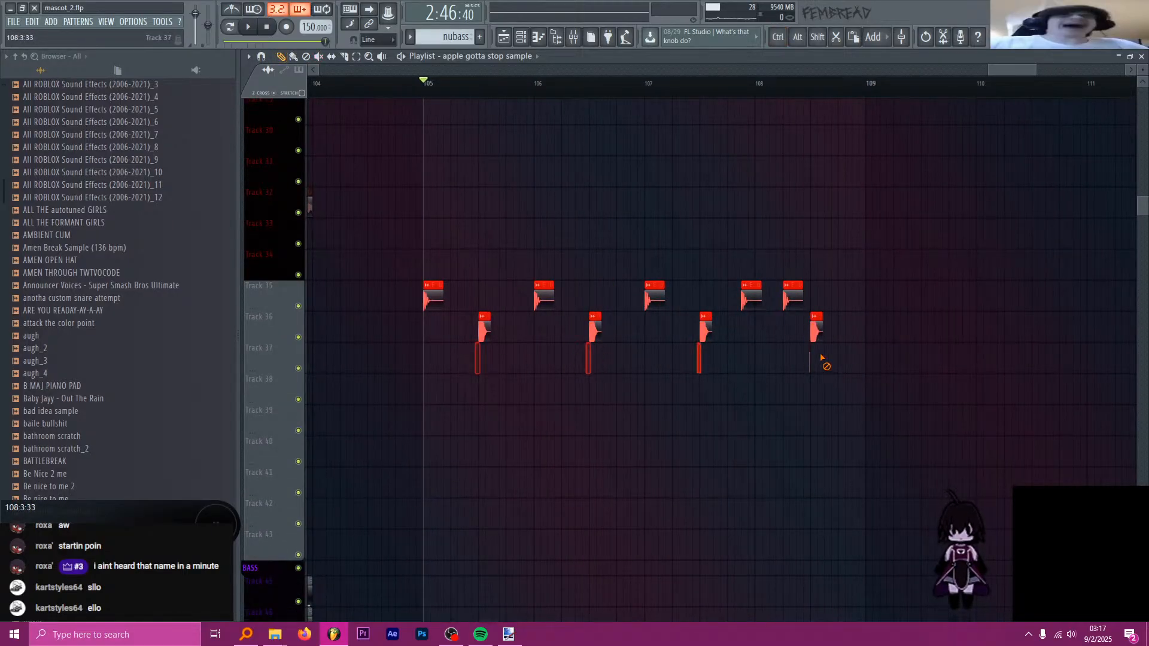
drag(821, 357, 862, 352)
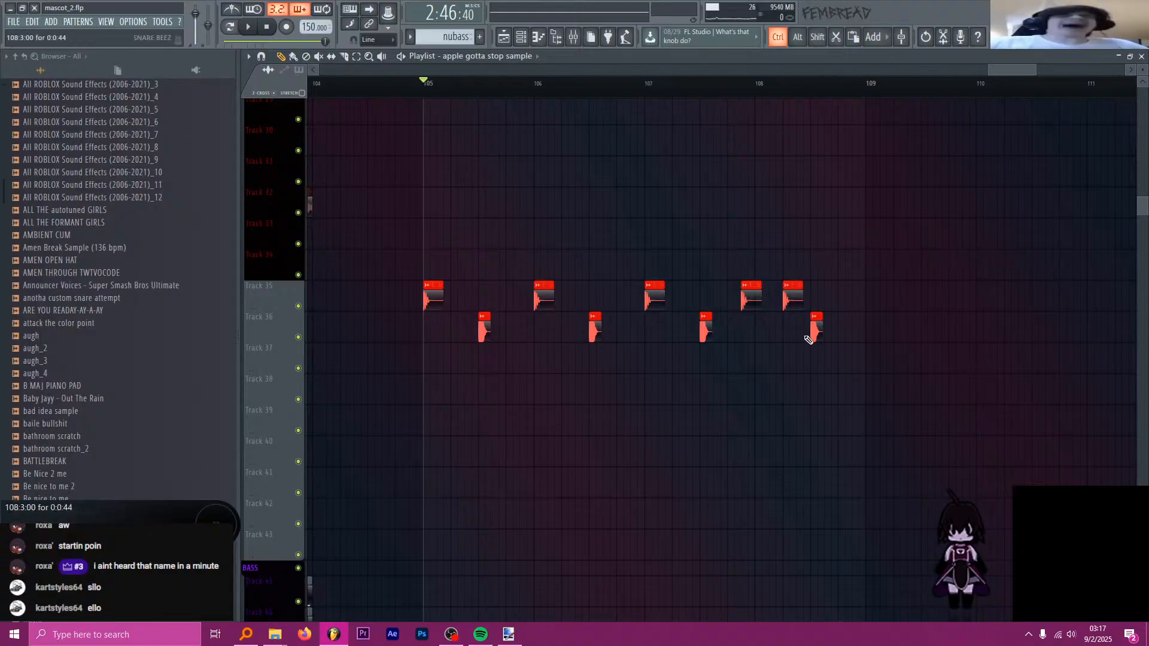
- Delete the kick at bar 105 and slice the first SNARE BEEZ clip, nudged just ahead of beat 3
scroll(417, 347, up, 3)
scroll(454, 375, up, 2)
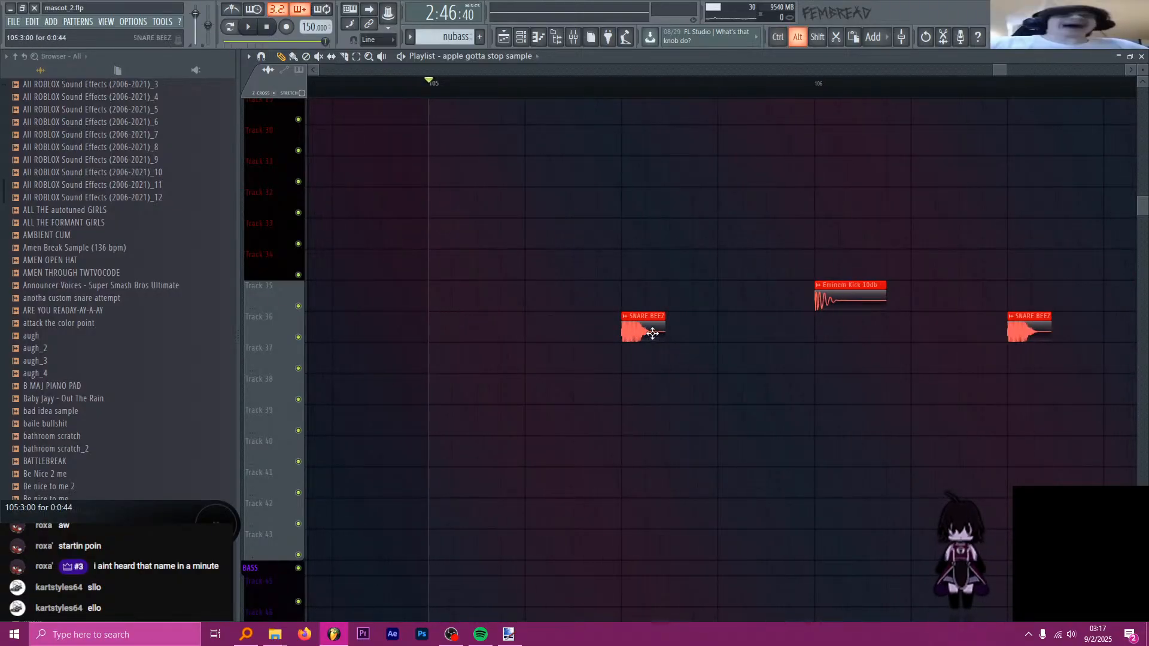
scroll(640, 331, up, 3)
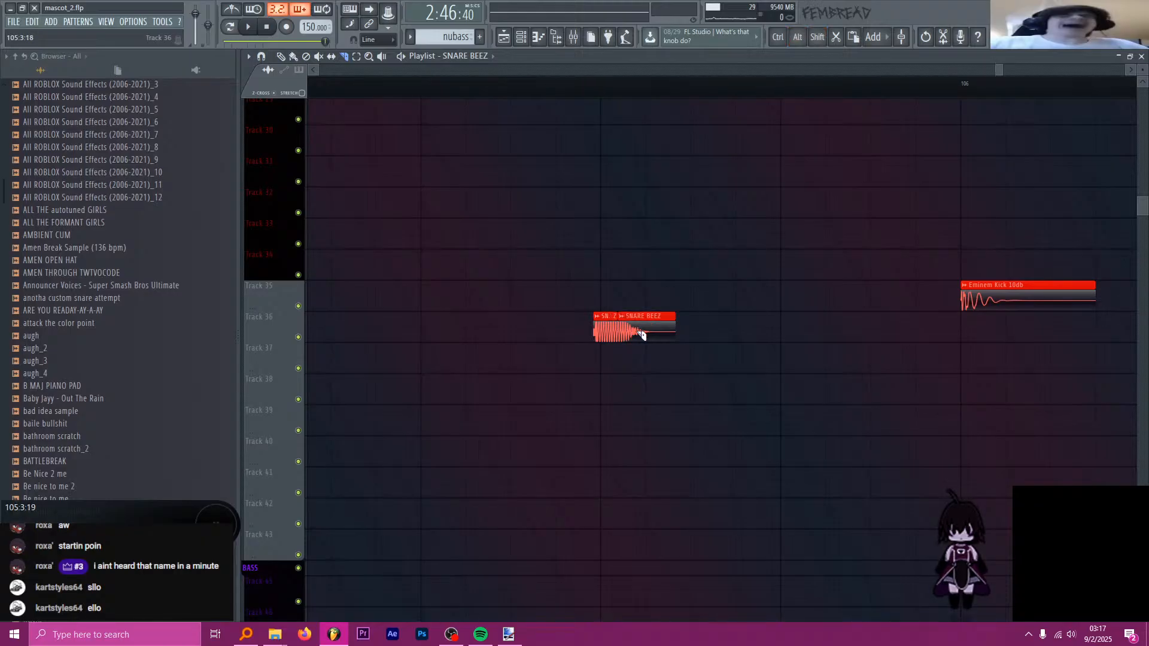
- Set the SNARE BEEZ declicking mode to Generic (bleeding), close its settings and delete the sliced-off snare tail
double_click(622, 333)
click(524, 408)
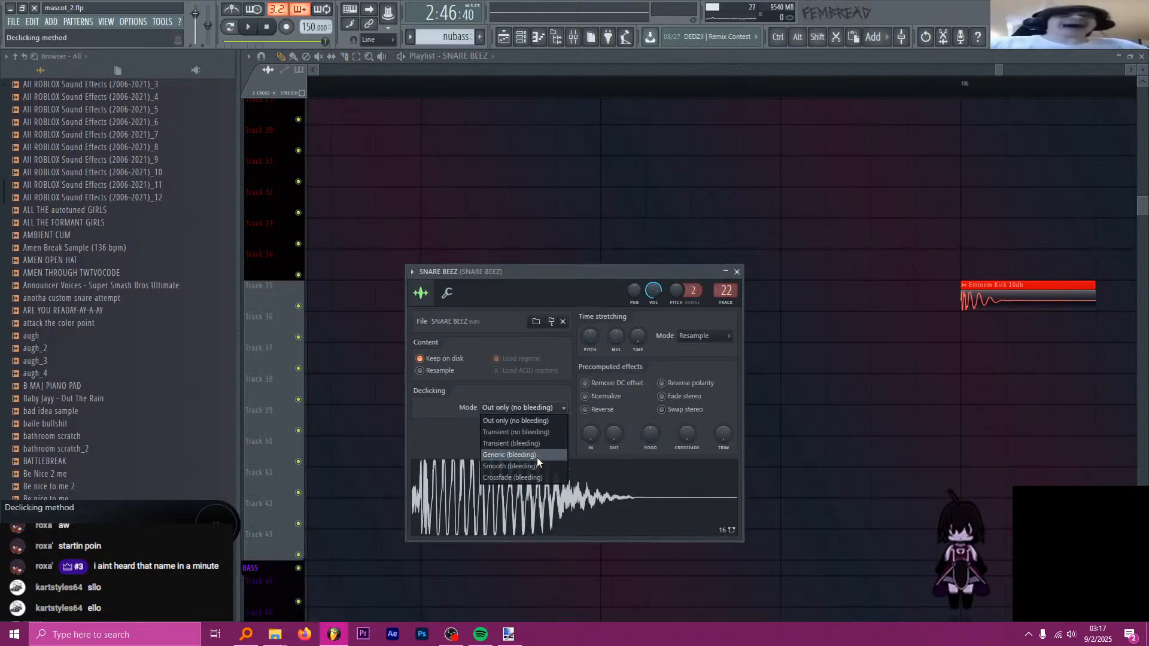
click(537, 458)
click(737, 272)
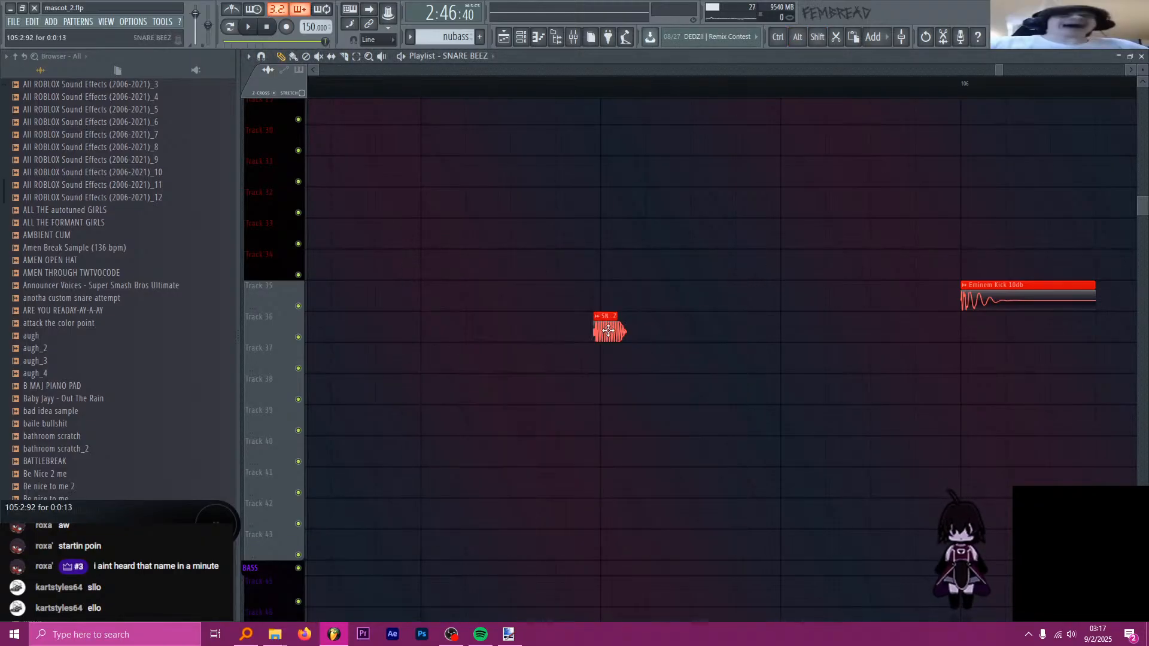
- Place a copy of the shortened SNARE BEEZ clip on Track 36 shortly after the first one
alt+click(652, 333)
scroll(628, 347, down, 3)
scroll(706, 364, up, 2)
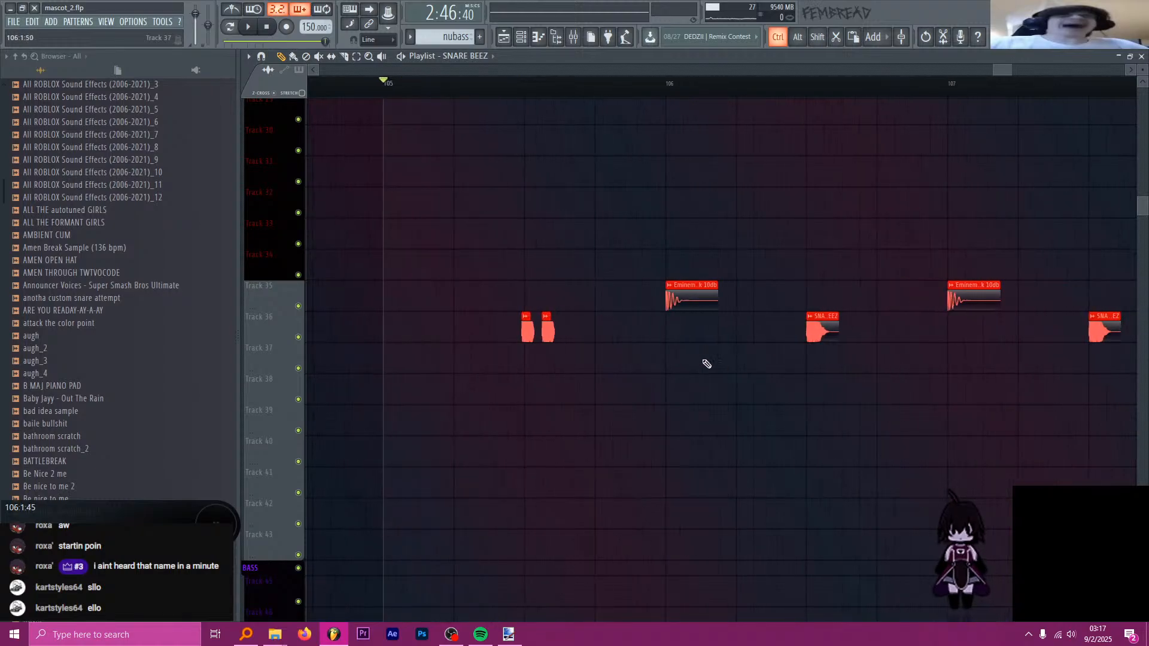
- Move the Eminem Kick 10db clip at bar 106 earlier to 105:4:09 on Track 35
drag(709, 297, 600, 301)
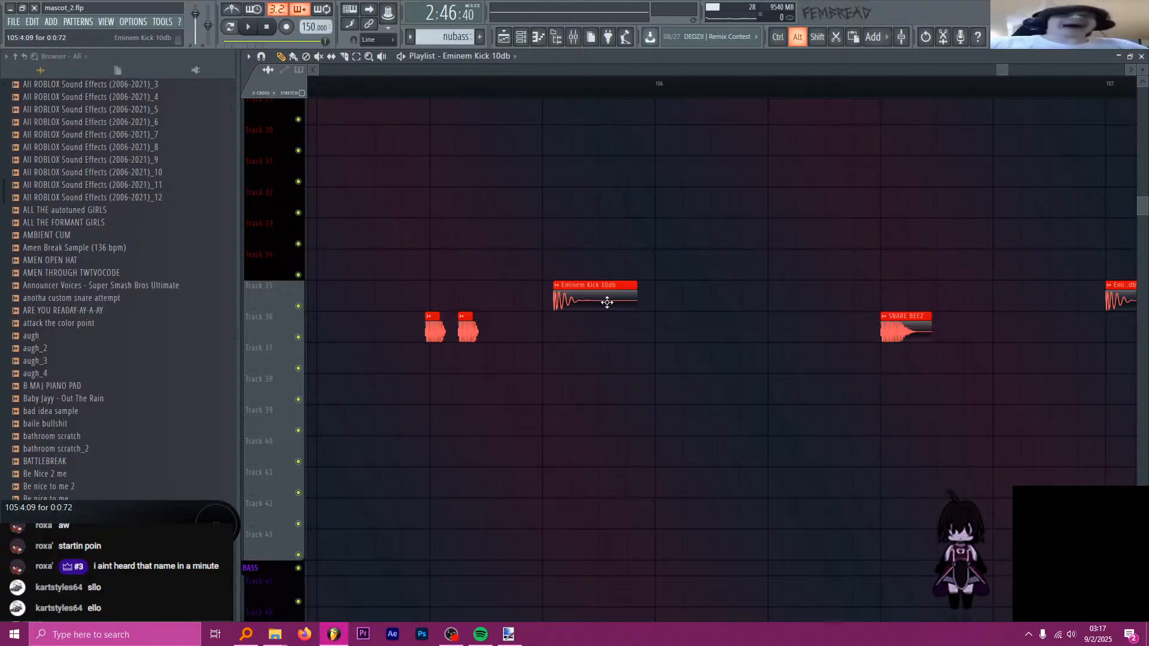
scroll(605, 302, down, 3)
scroll(720, 316, up, 4)
scroll(659, 306, up, 1)
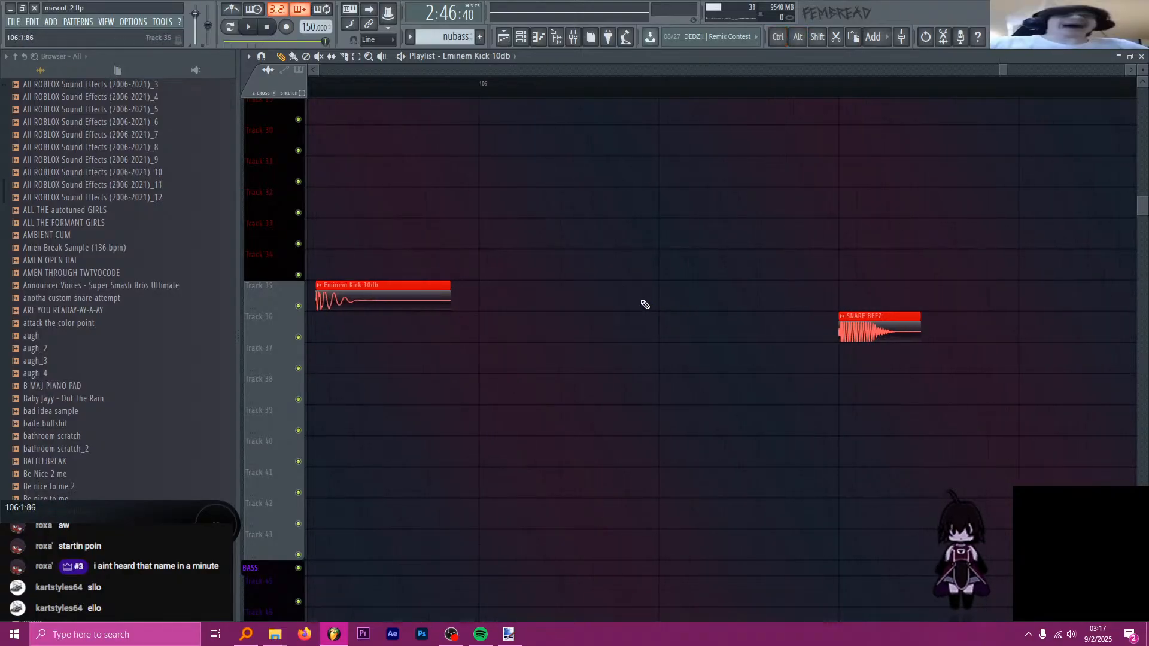
- Place an Eminem Kick 10db clip on Track 35 at 106:1:85, between the existing kick and the bar 106 snare
scroll(645, 305, down, 3)
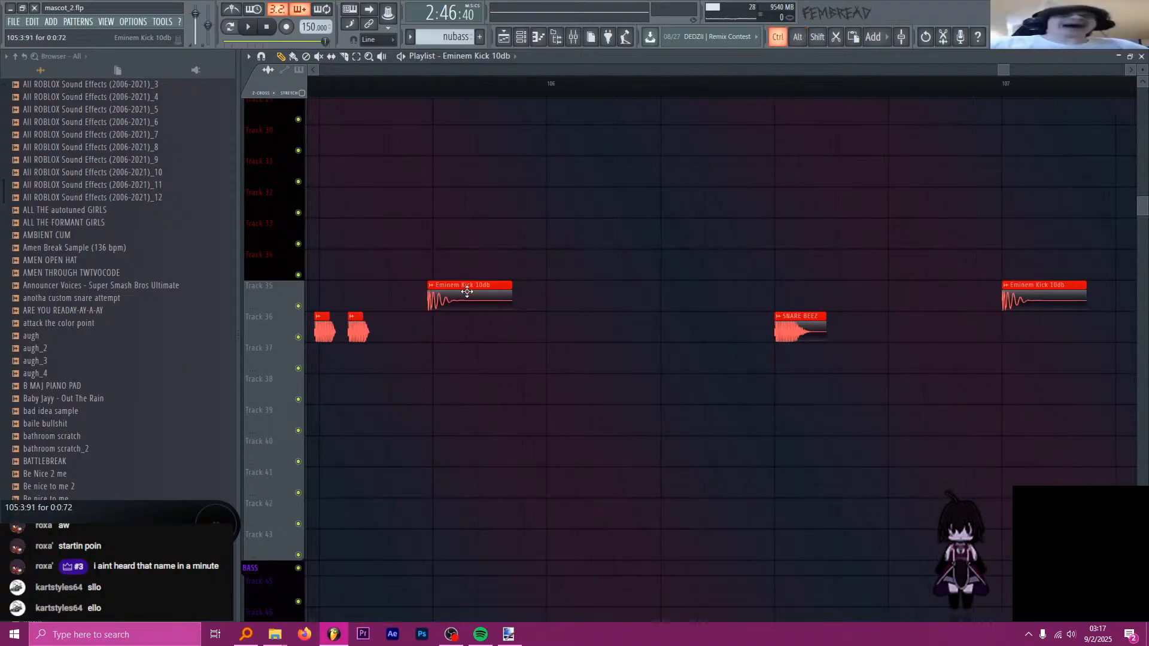
scroll(665, 304, up, 2)
click(706, 298)
scroll(714, 300, down, 2)
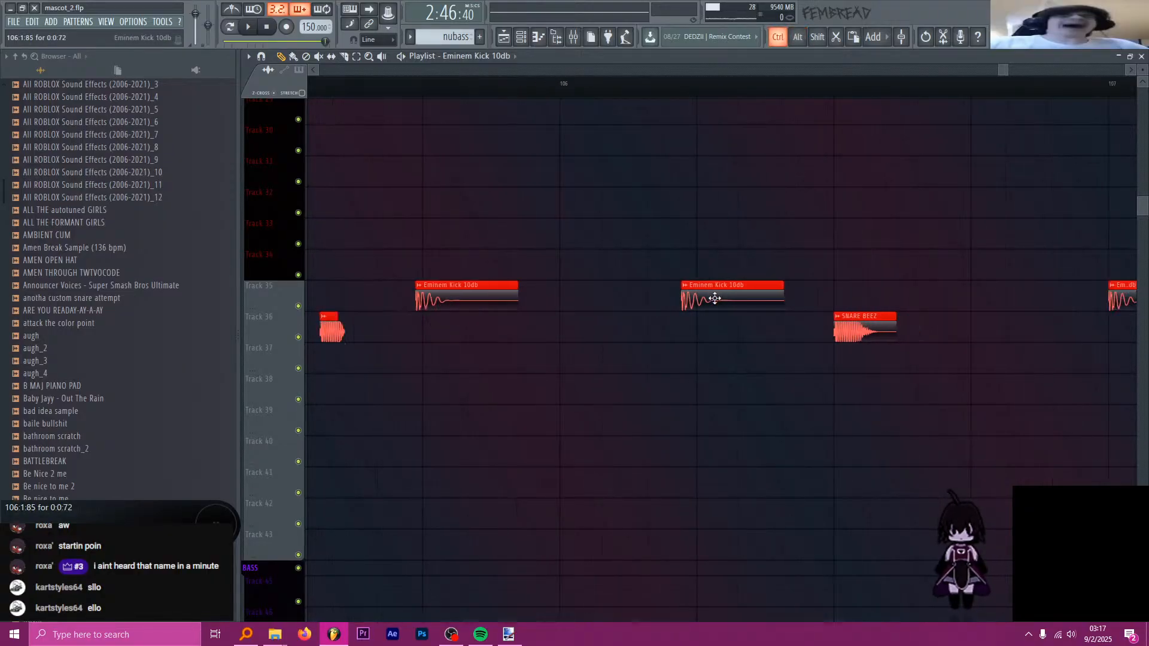
- Nudge the SNARE BEEZ clip in bar 106 on Track 36 slightly earlier, just ahead of beat 3
click(772, 328)
scroll(718, 344, down, 3)
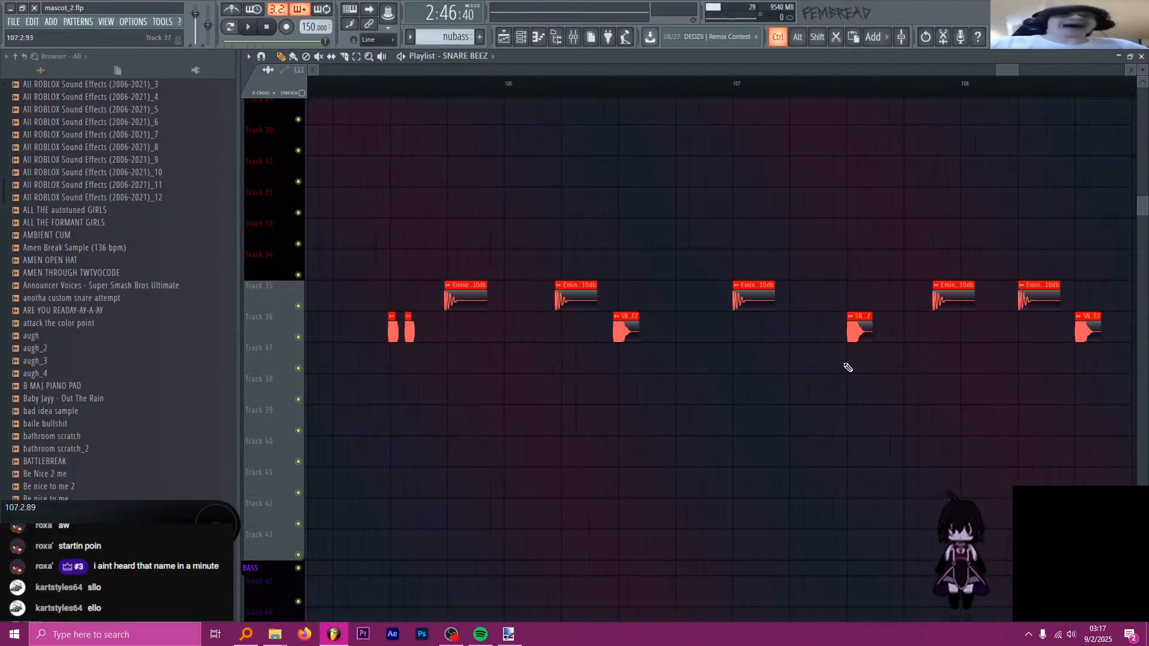
scroll(730, 352, up, 2)
scroll(655, 329, down, 2)
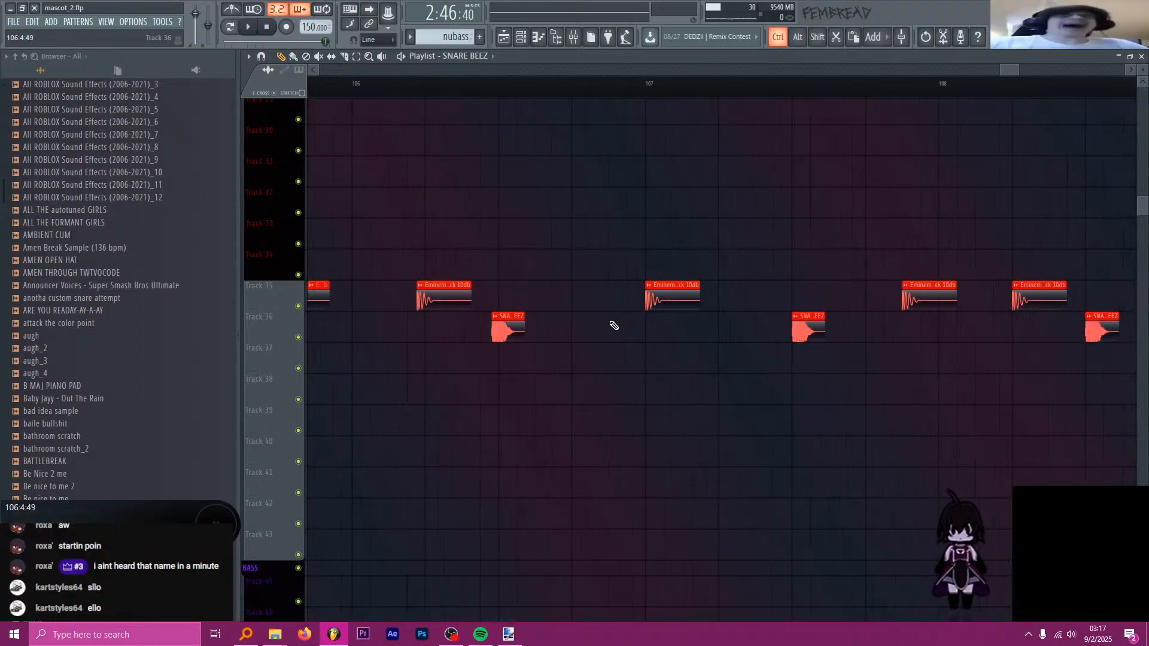
- Replace the kick at bar 107 on Track 35 with a new Eminem Kick 10db clip, nudged slightly ahead of the bar line
right_click(643, 306)
scroll(640, 308, up, 2)
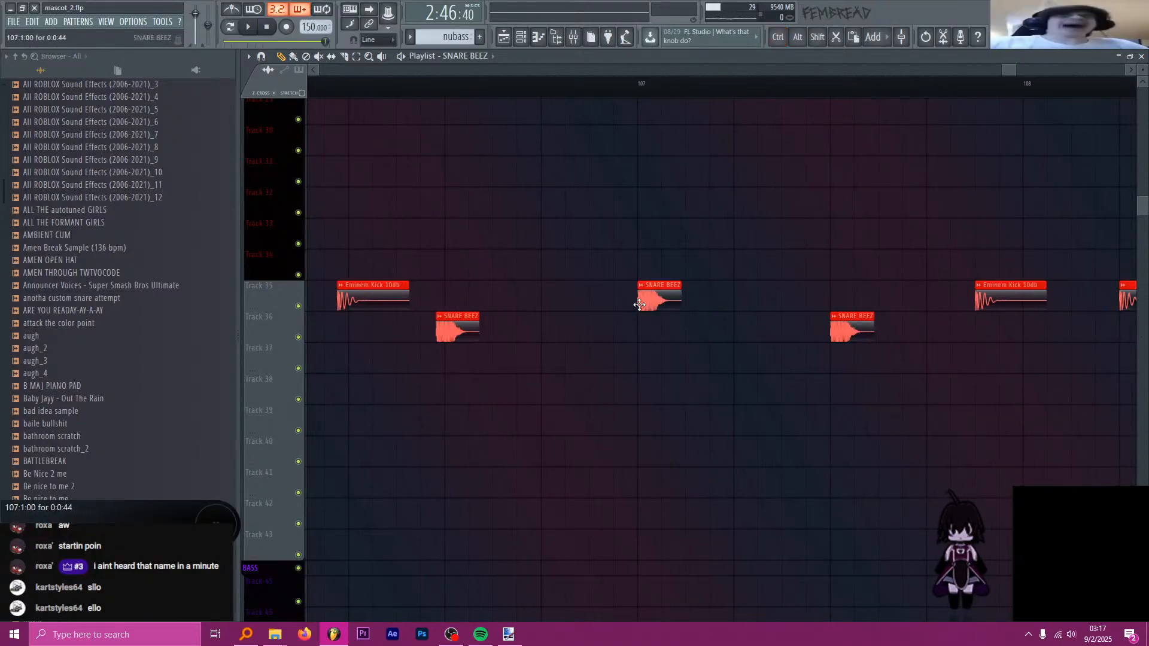
scroll(622, 308, down, 2)
click(413, 294)
scroll(604, 321, up, 2)
click(657, 301)
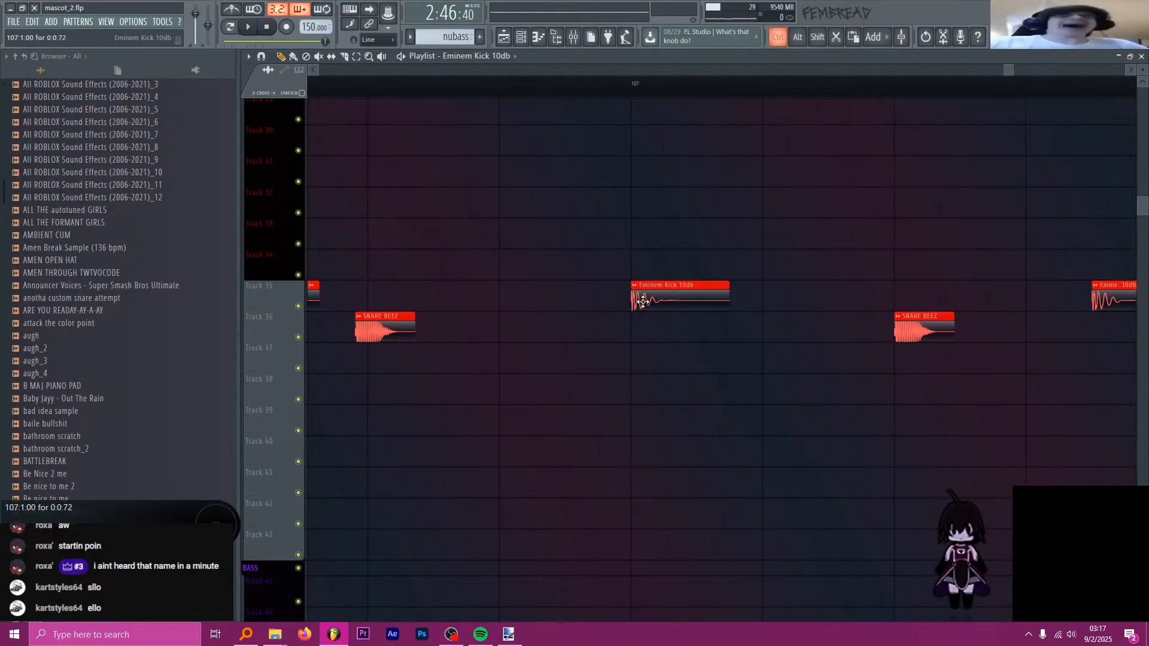
scroll(660, 301, up, 2)
drag(660, 301, 648, 301)
scroll(649, 301, down, 4)
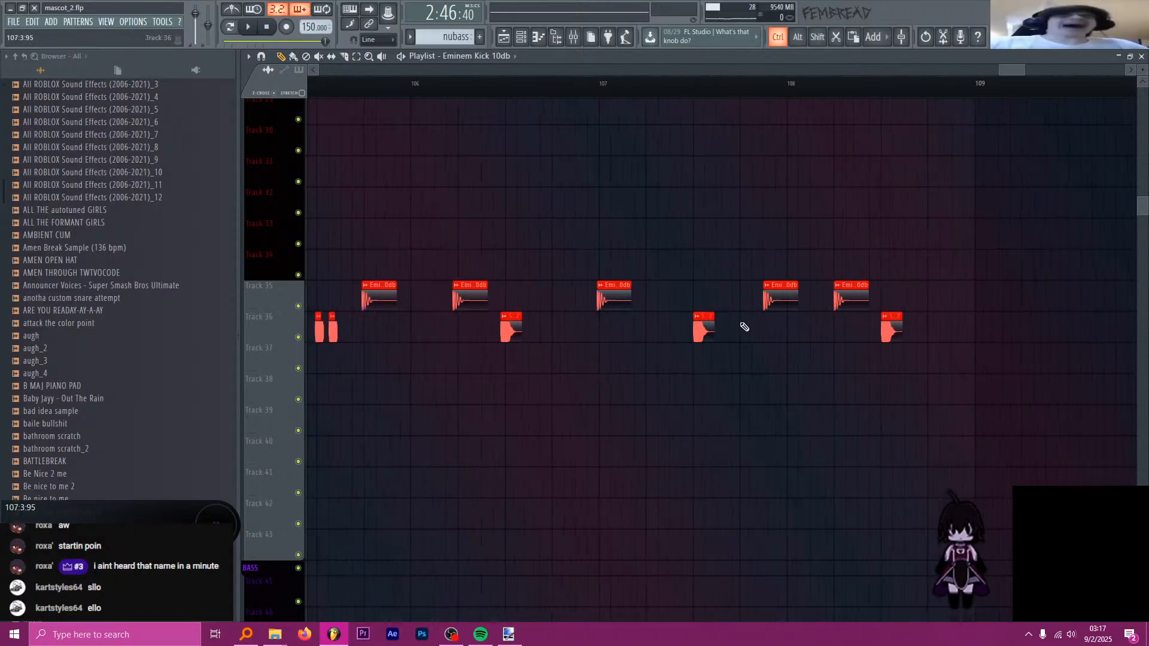
- Delete the bar 107 snare and place an Eminem Kick 10db clip on Track 35 just ahead of beat 2
scroll(744, 325, up, 1)
right_click(698, 326)
scroll(682, 320, up, 3)
click(583, 297)
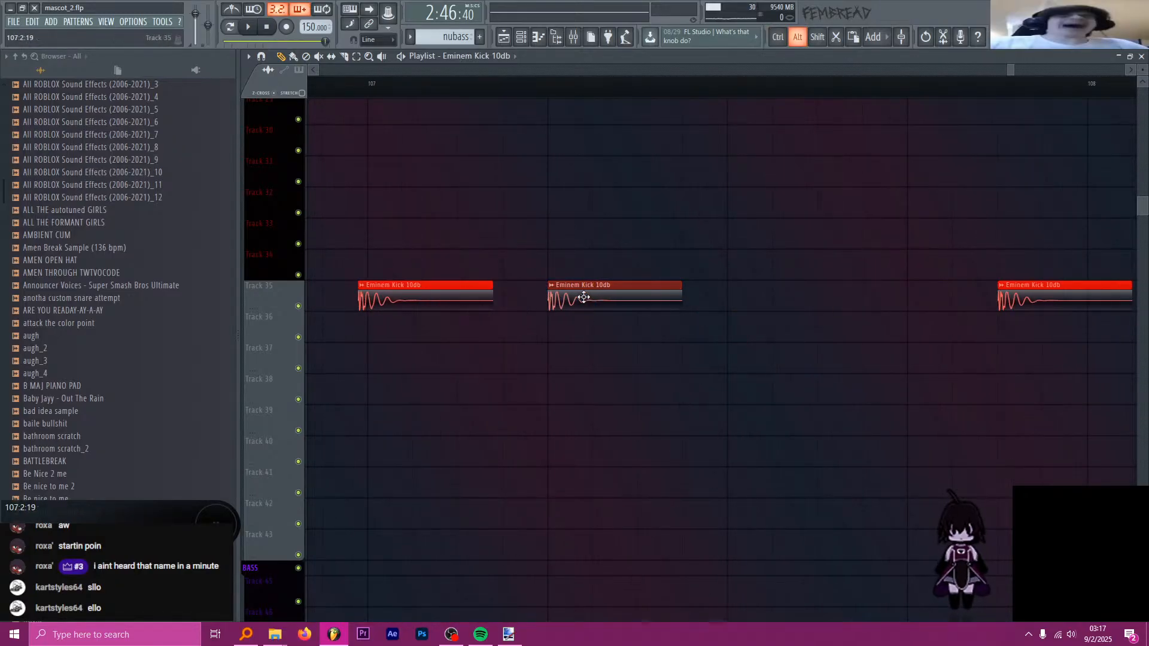
drag(579, 299, 562, 301)
- Slice off the new kick's tail and set the Eminem Kick 10db declicking mode to Transient (bleeding), closing its settings
alt+click(556, 299)
right_click(576, 301)
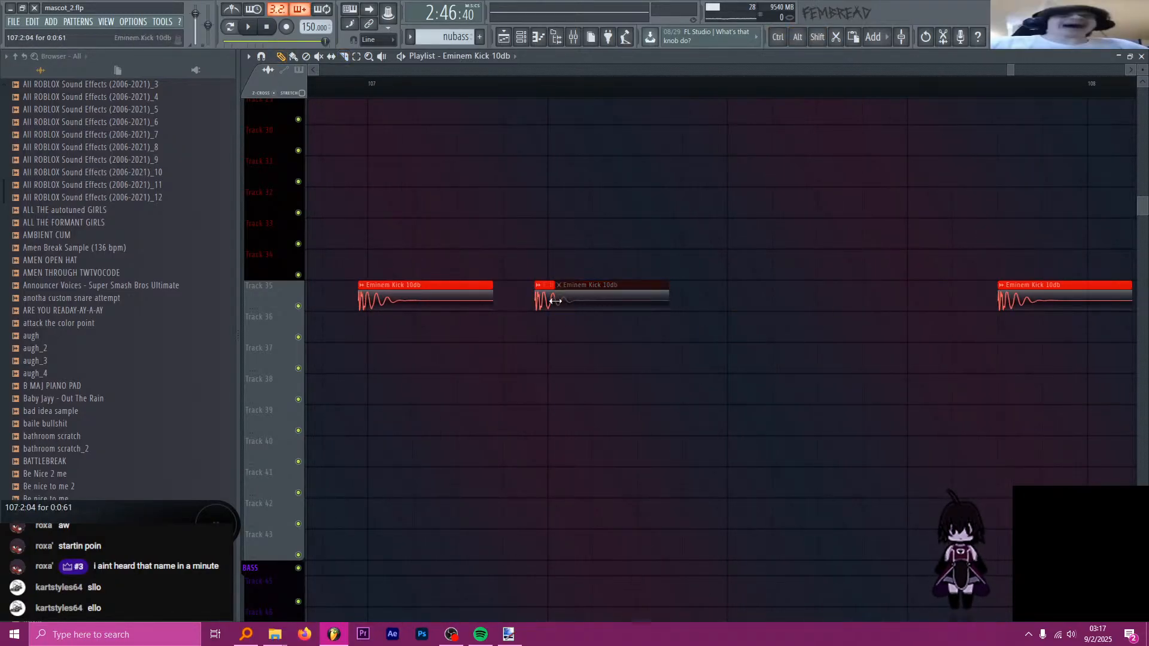
double_click(548, 298)
click(559, 419)
click(551, 466)
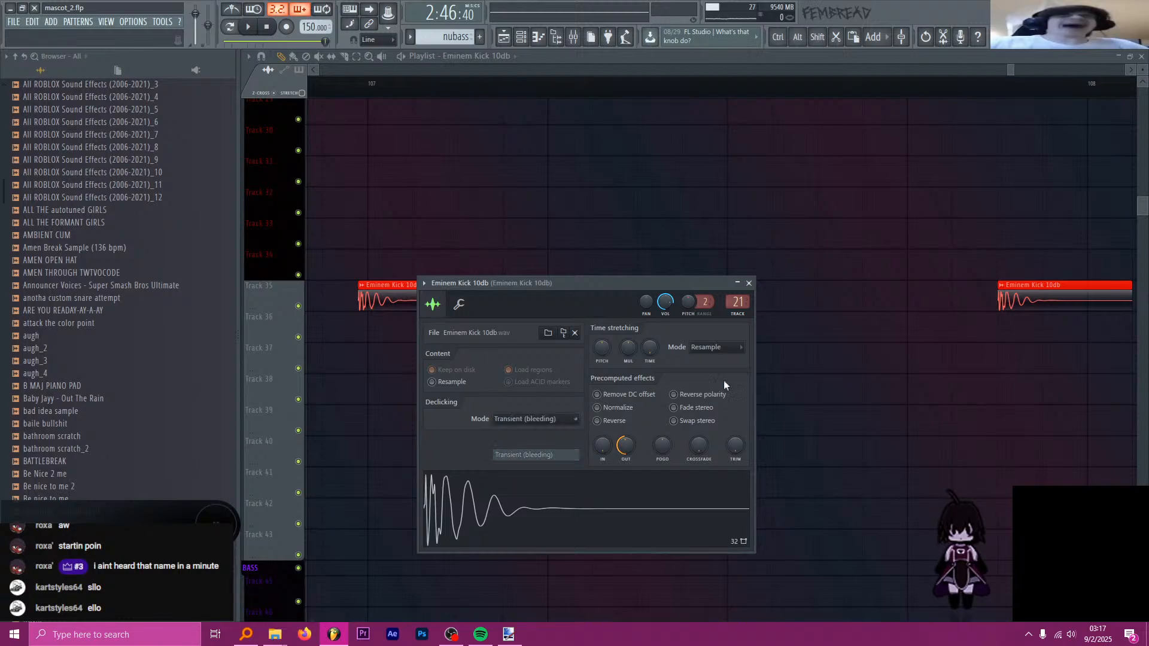
click(749, 283)
- Copy the shortened kick right after itself, and copy the two short SNARE BEEZ clips to just ahead of beat 3 in bar 107
drag(561, 304, 579, 304)
scroll(640, 370, down, 5)
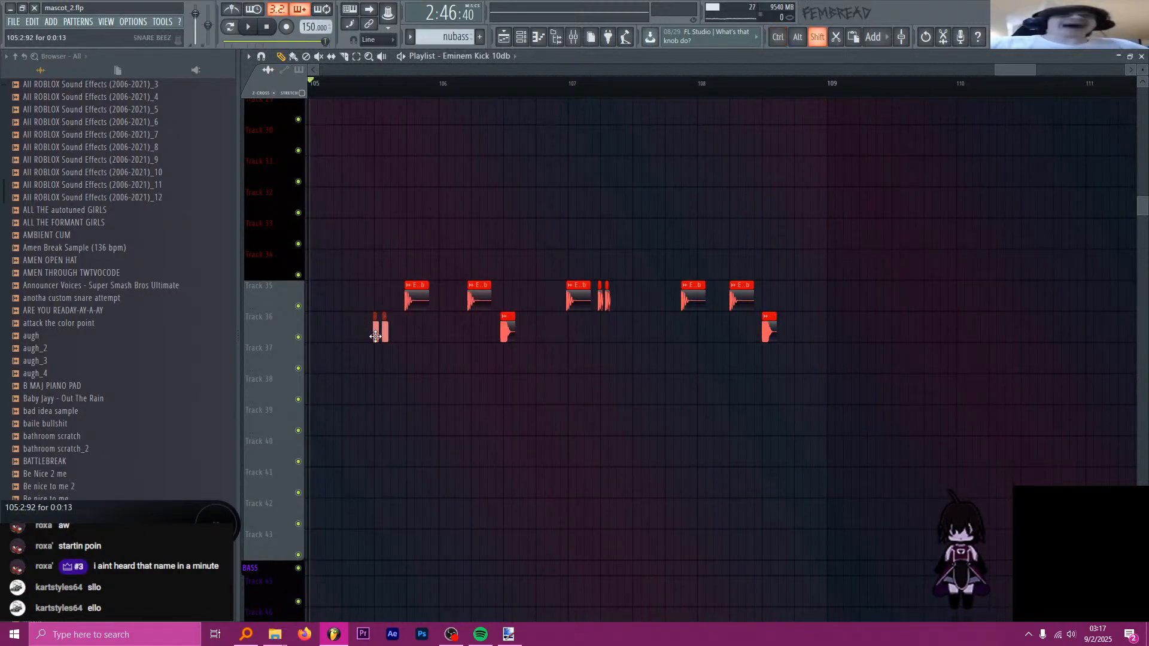
drag(380, 329, 628, 333)
scroll(636, 341, up, 5)
scroll(583, 371, down, 5)
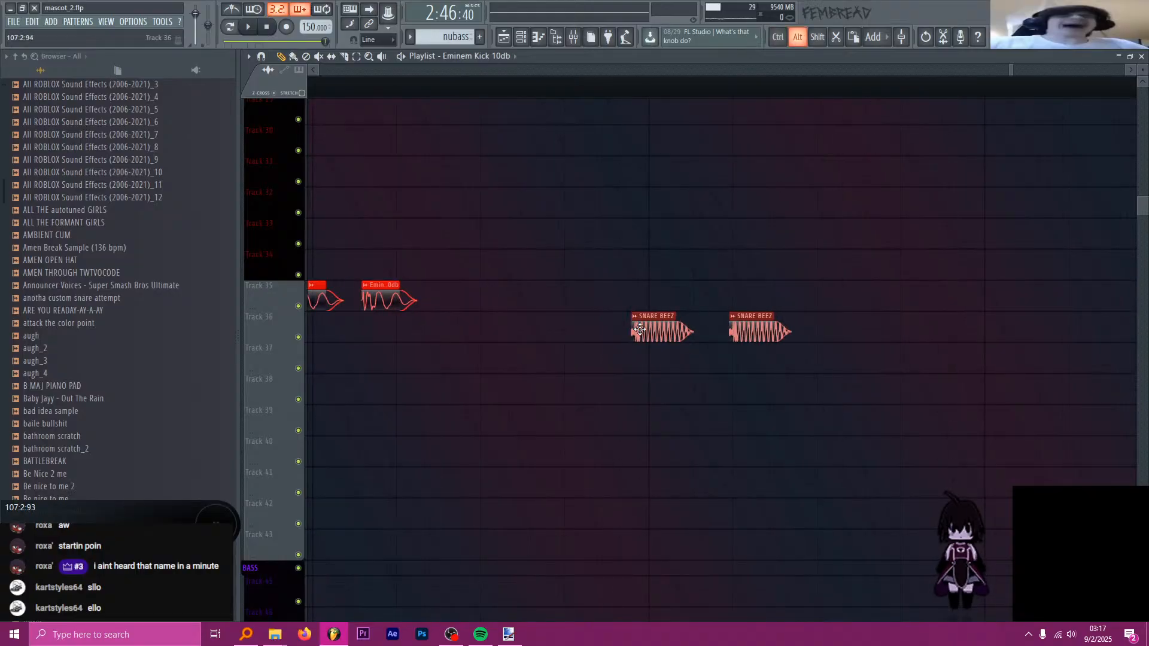
- Delete the two full-length kicks just before and after the start of bar 108 on Track 35
right_click(619, 299)
right_click(697, 299)
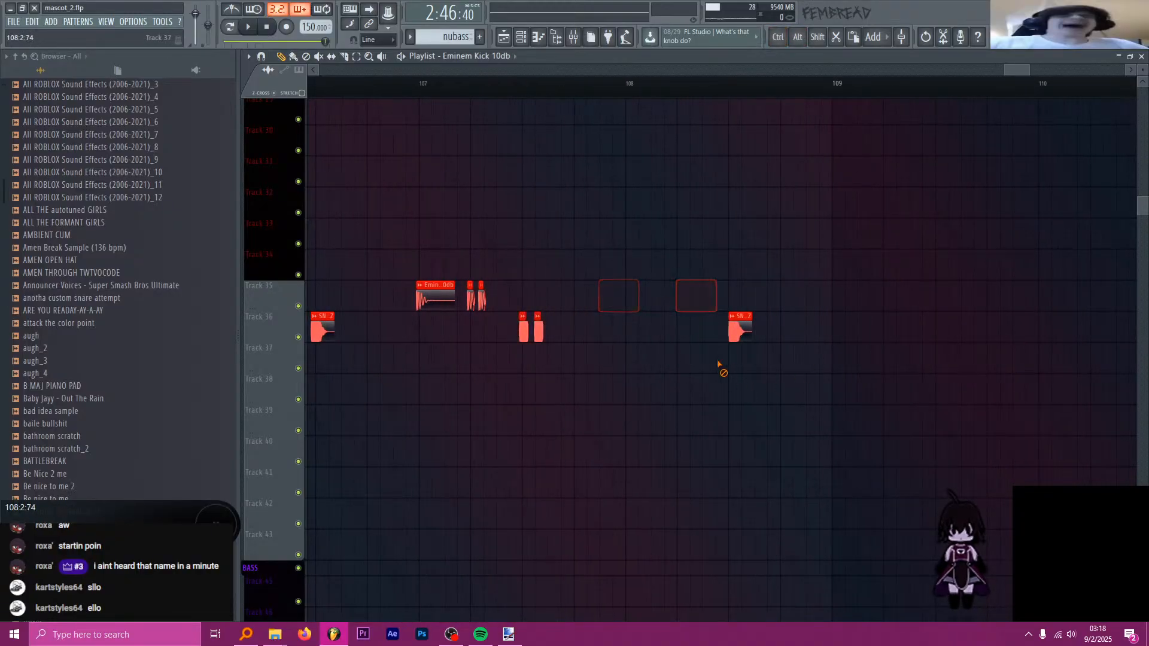
- Delete the last snare clip in bar 108 of the drum pattern
right_click(740, 330)
scroll(623, 349, down, 3)
scroll(623, 349, up, 3)
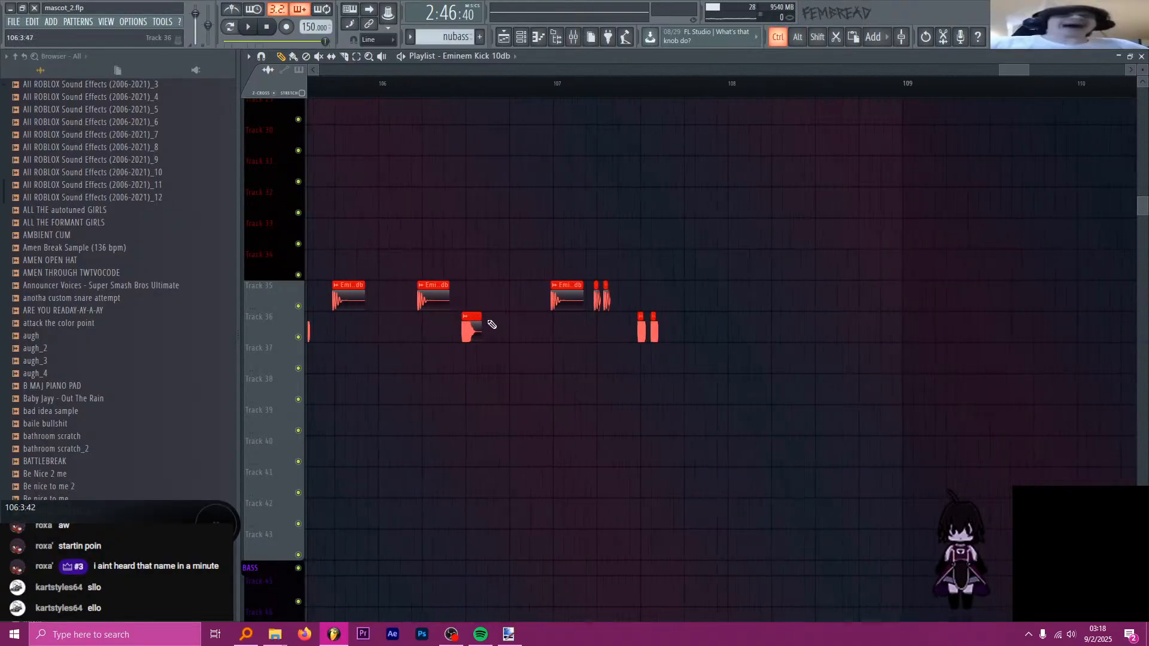
- Place Eminem Kick 10db clips late in bar 107 and early in bar 108, and copy the SNARE BEEZ clip after them
click(688, 298)
scroll(764, 326, up, 2)
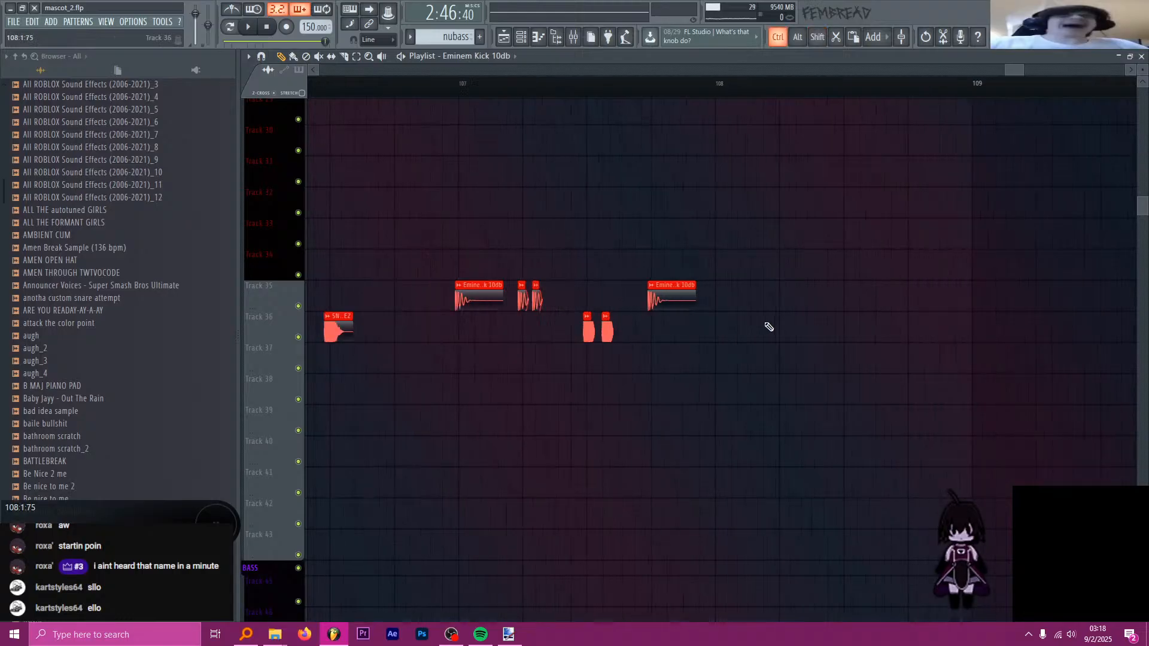
scroll(726, 318, down, 2)
click(462, 302)
drag(461, 303, 772, 310)
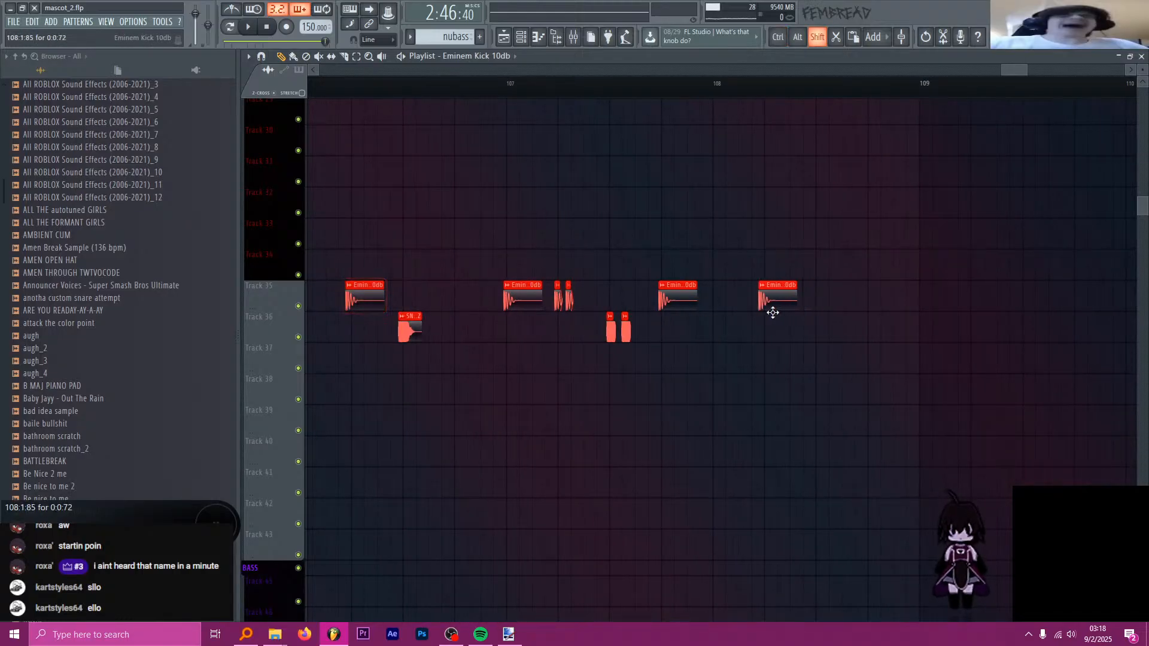
scroll(720, 341, down, 1)
shift+drag(504, 333, 856, 328)
scroll(628, 277, down, 3)
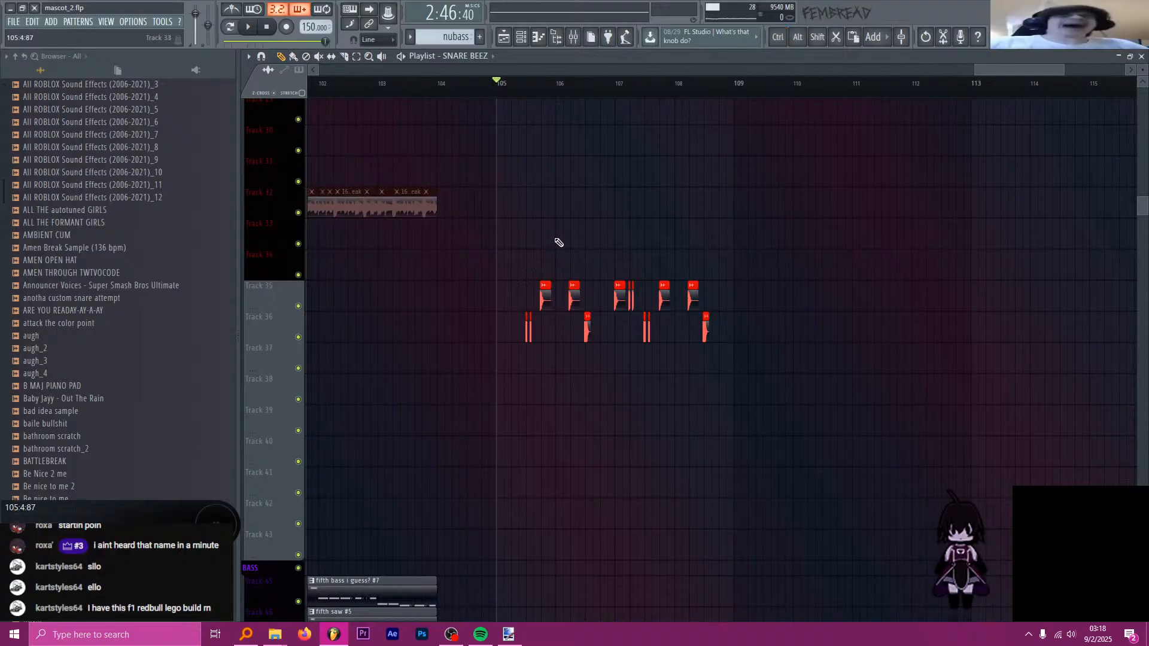
- Move the muted SIDCHEN clip to start on bar 105's first snare hit and cut it to a short length
alt+scroll(559, 243, down, 4)
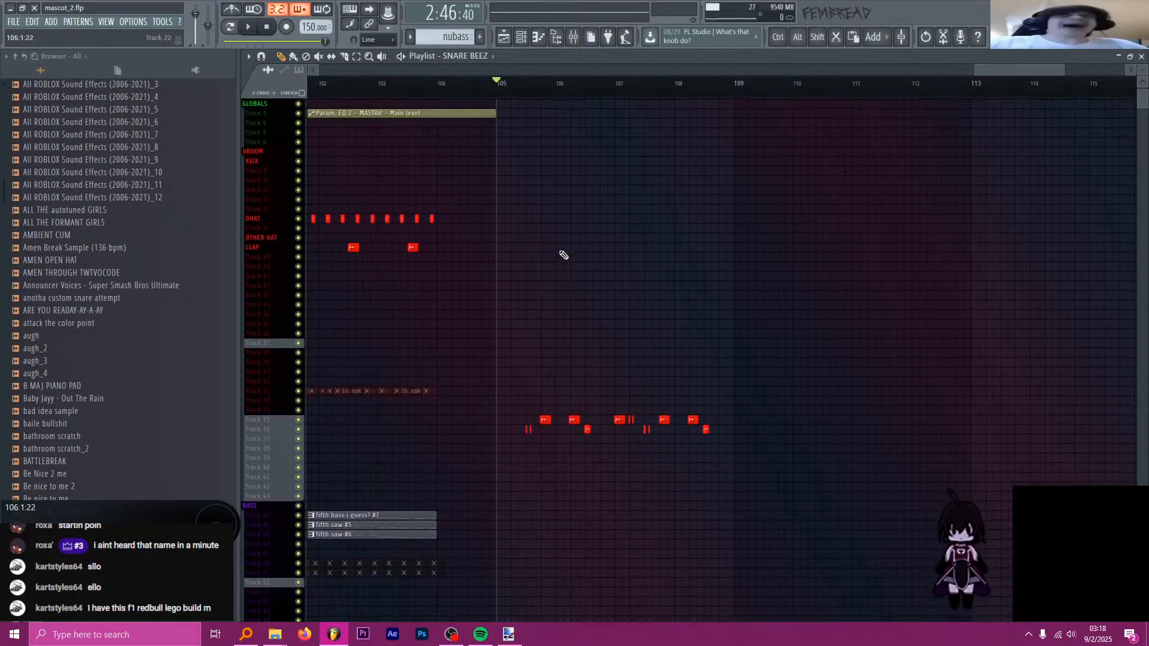
scroll(561, 263, up, 1)
ctrl+scroll(530, 275, up, 5)
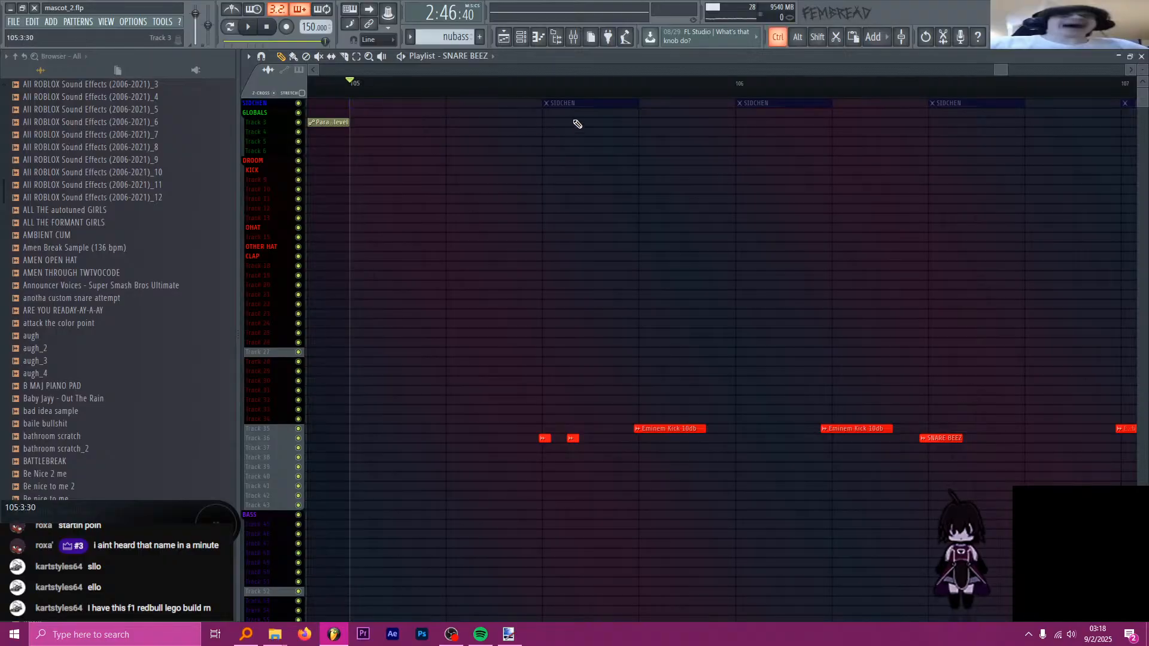
ctrl+scroll(546, 161, up, 3)
alt+drag(526, 108, 469, 93)
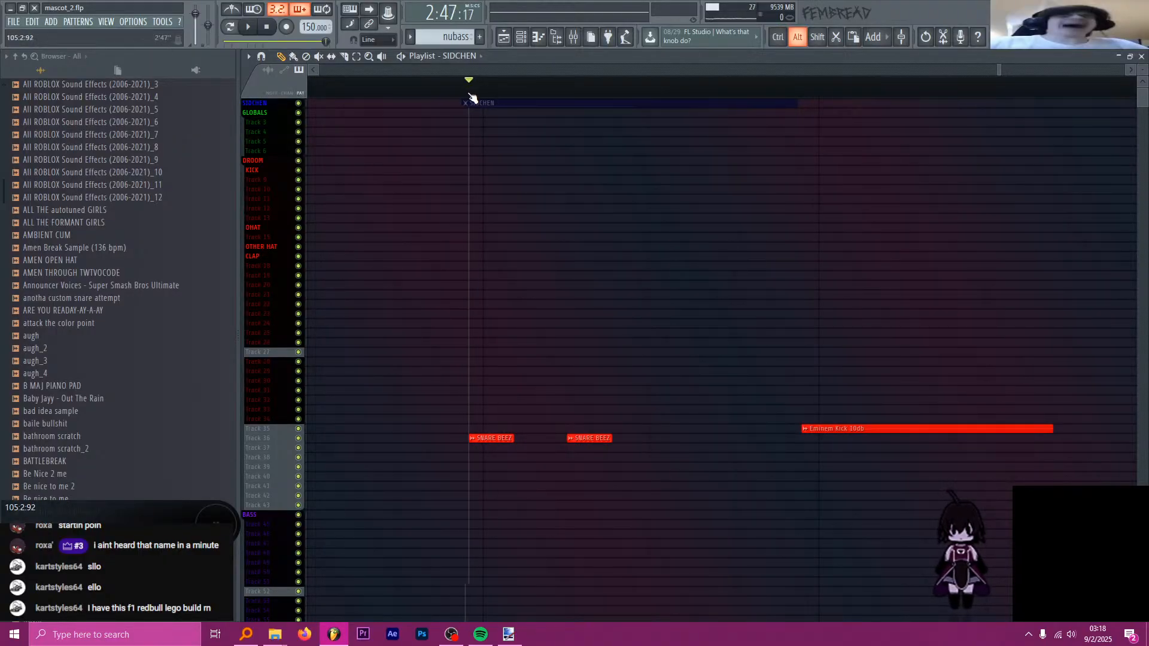
alt+shift+click(507, 106)
key(p)
right_click(513, 107)
- Add a short SIDCHEN clip on bar 105's second snare hit and unmute both SIDCHEN clips
alt+drag(559, 95, 570, 96)
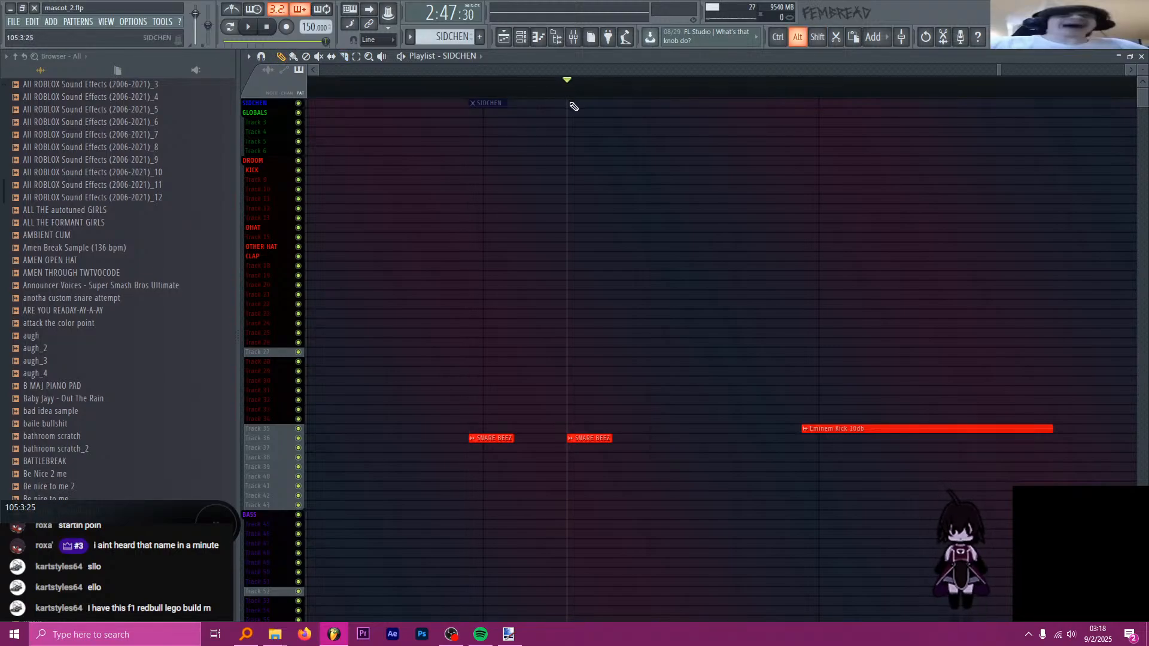
scroll(519, 157, down, 4)
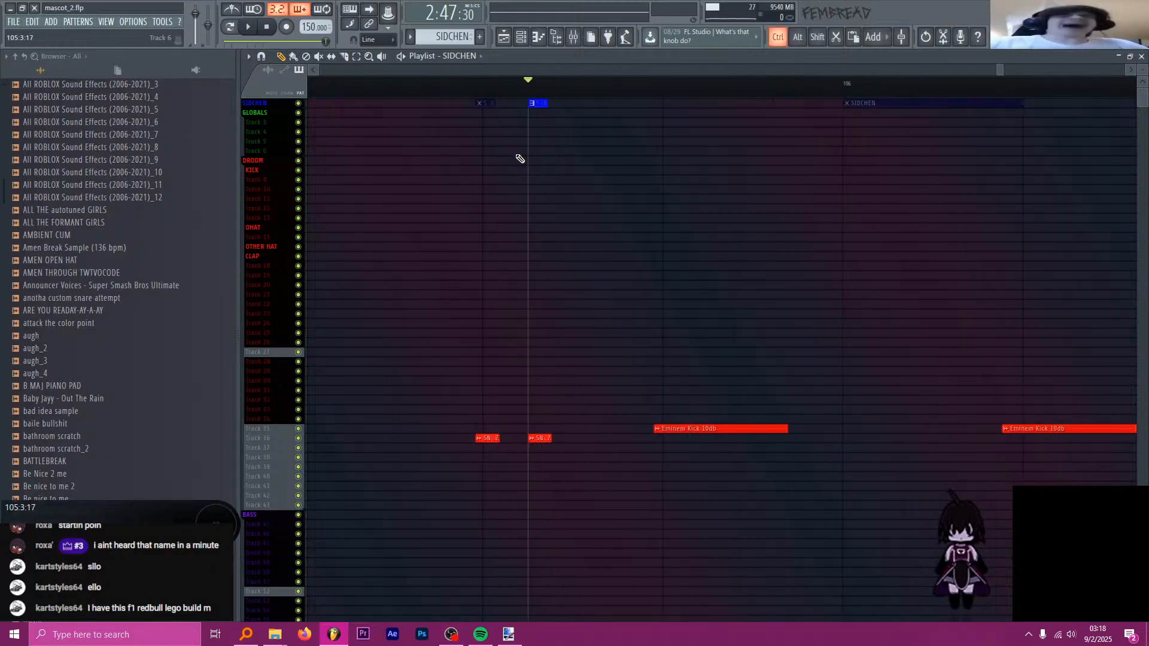
scroll(575, 155, up, 2)
key(t)
click(400, 104)
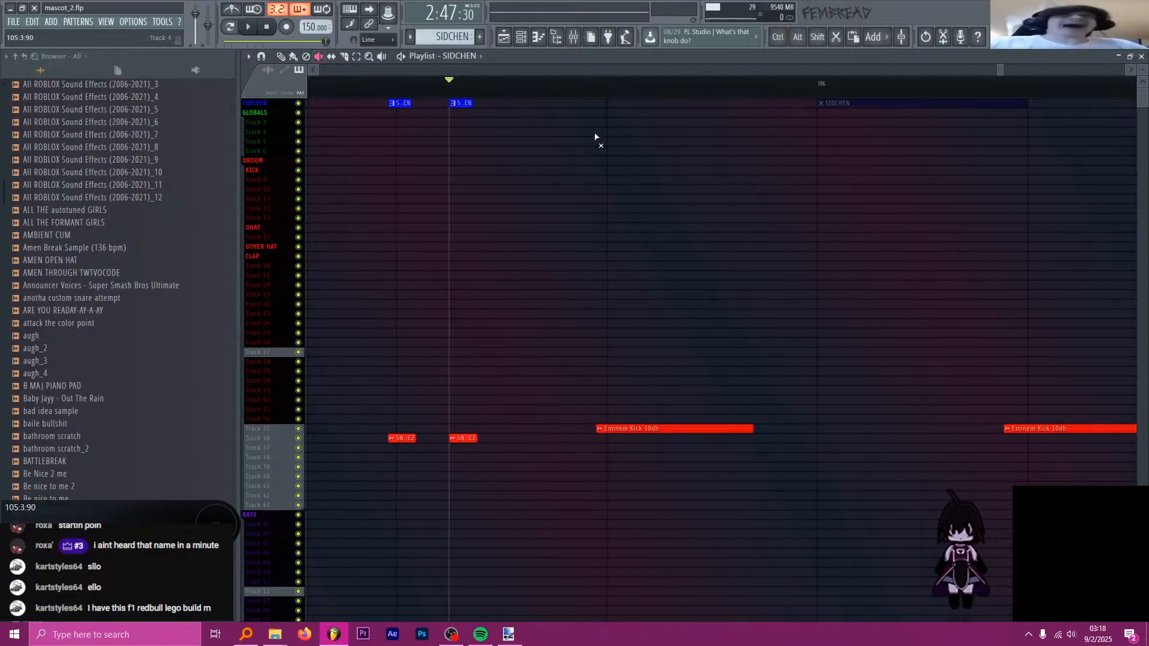
- Place short SIDCHEN clips at the starts of the Eminem Kick clips in bars 105 and 106
scroll(605, 108, up, 3)
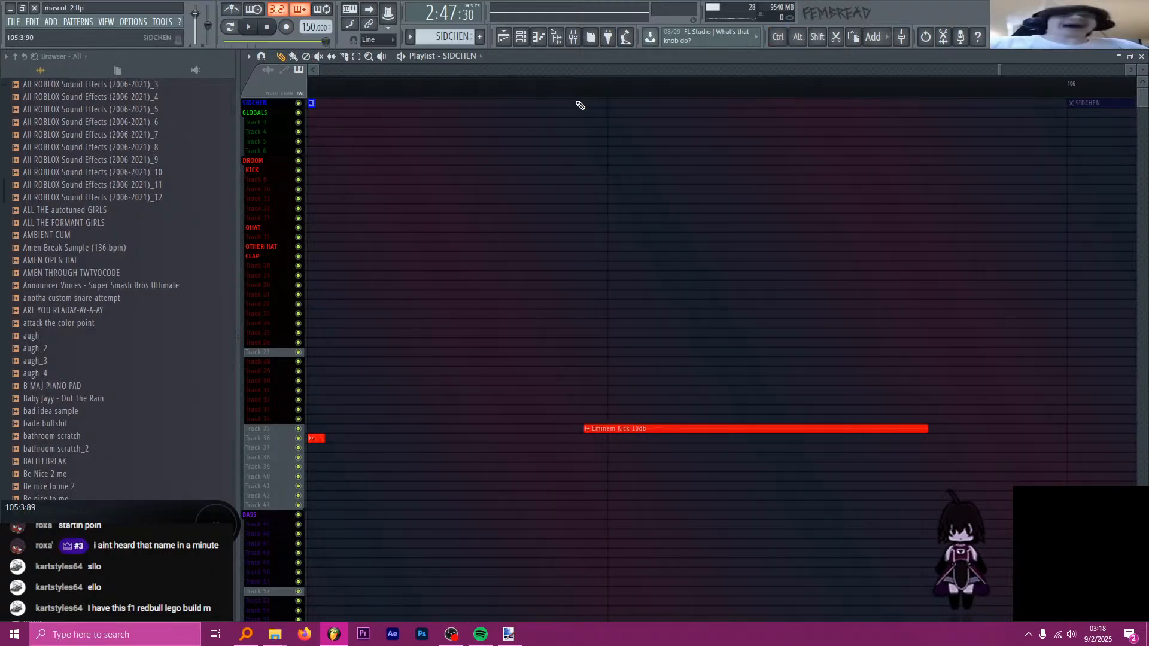
alt+drag(579, 95, 585, 100)
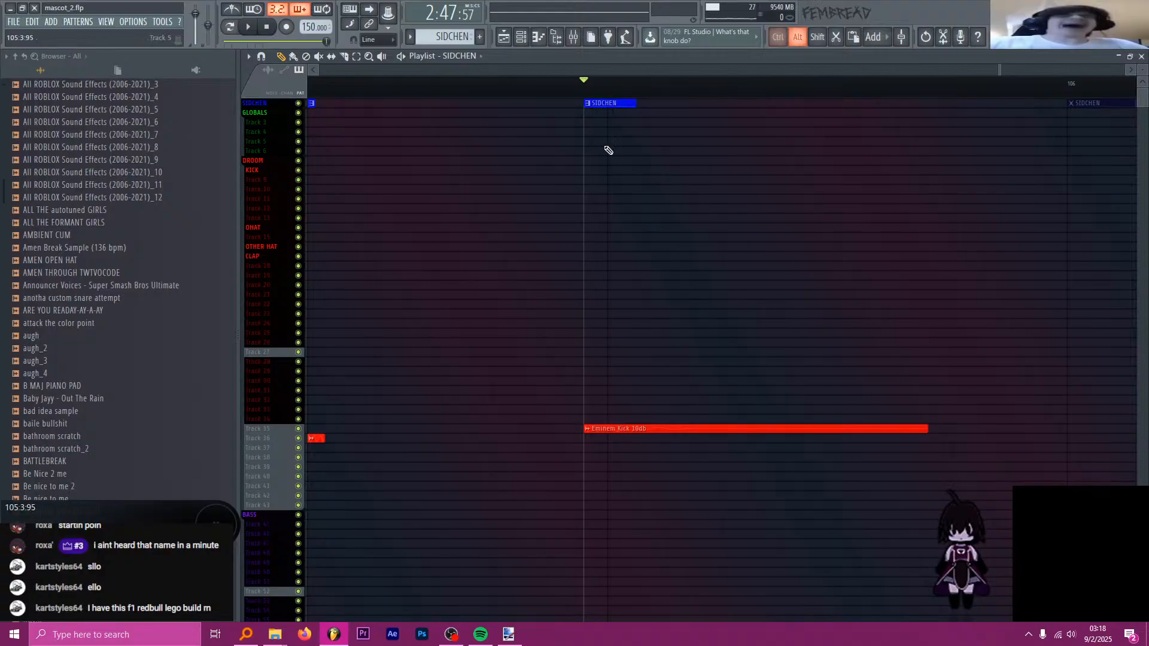
scroll(854, 200, down, 3)
scroll(726, 172, up, 4)
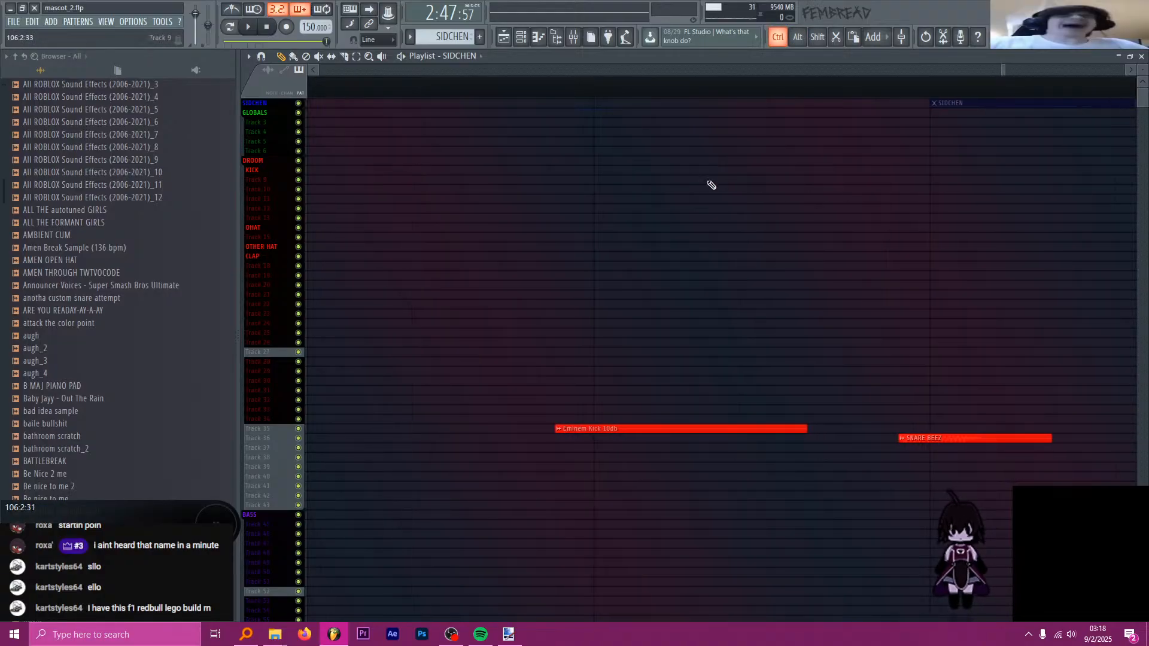
mouse_move(556, 85)
alt+mouse_down()
mouse_move(543, 89)
mouse_move(562, 106)
alt+mouse_up()
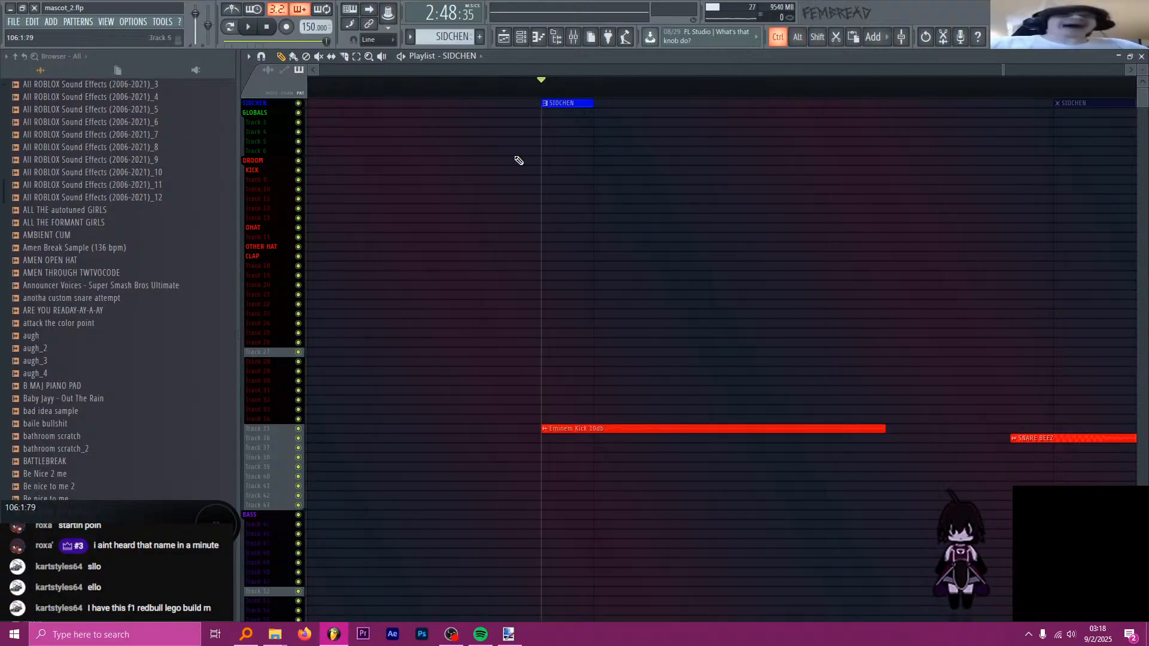
- Delete the muted SIDCHEN clip at 106:3:00, near the bar 106 snare
scroll(513, 160, down, 4)
scroll(698, 180, up, 2)
scroll(591, 171, up, 1)
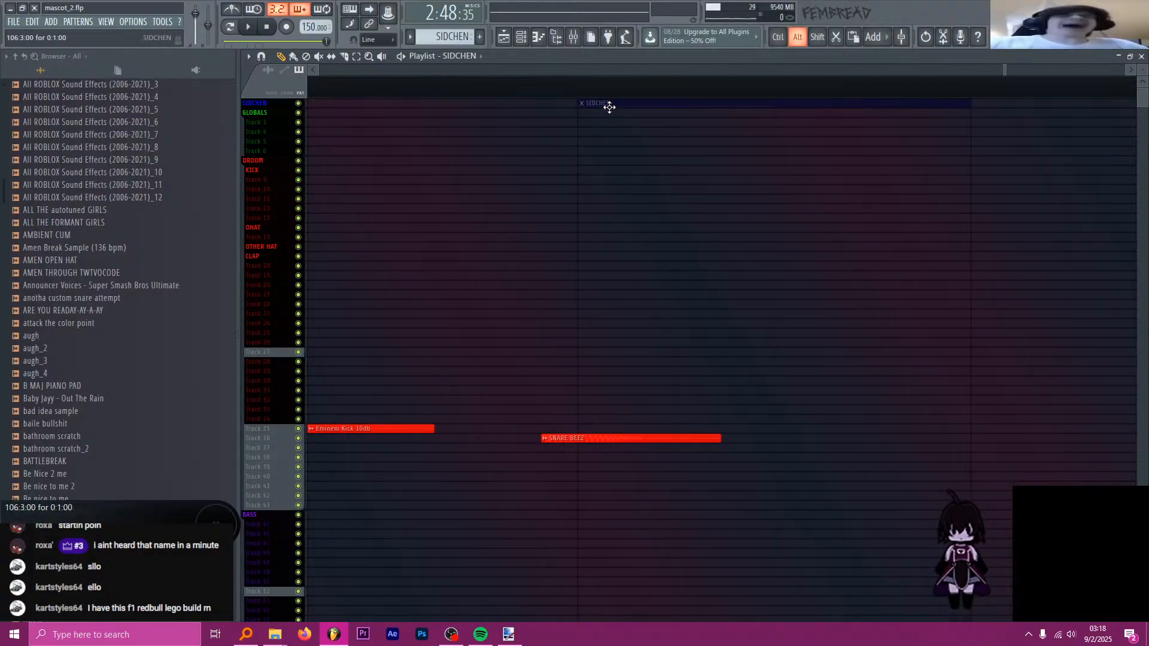
click(582, 105)
alt+right_click(550, 106)
scroll(743, 150, up, 1)
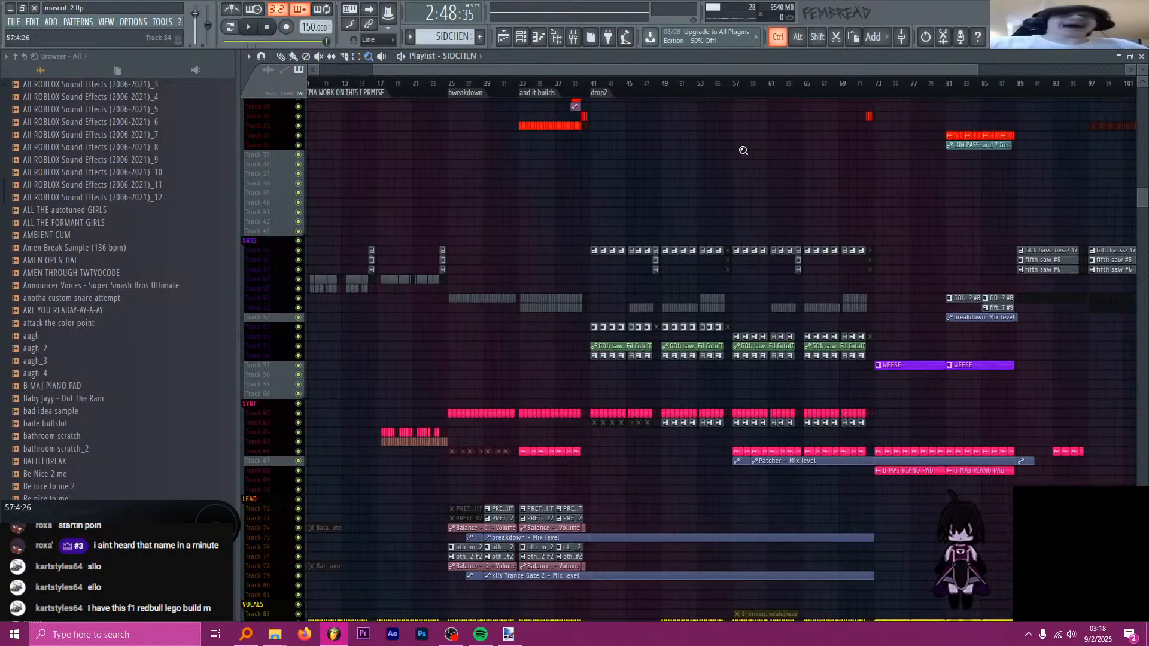
scroll(900, 195, up, 2)
scroll(1043, 239, up, 2)
scroll(1054, 241, up, 2)
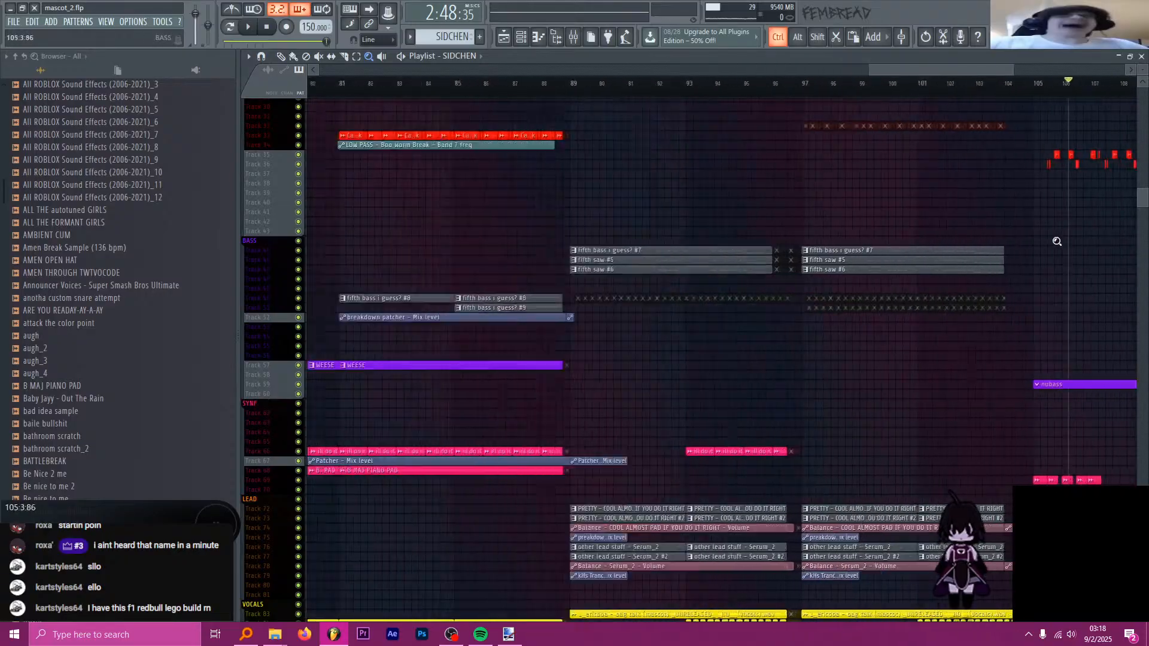
scroll(1069, 252, up, 1)
scroll(922, 240, up, 4)
scroll(862, 236, up, 5)
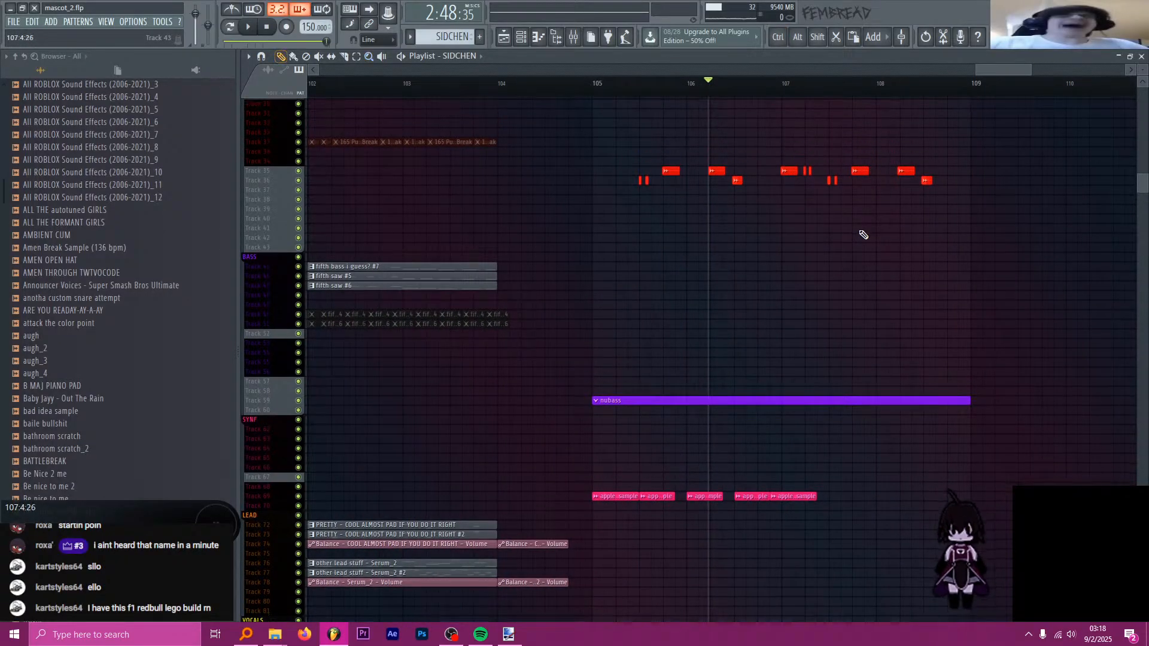
scroll(778, 239, up, 4)
scroll(643, 263, up, 3)
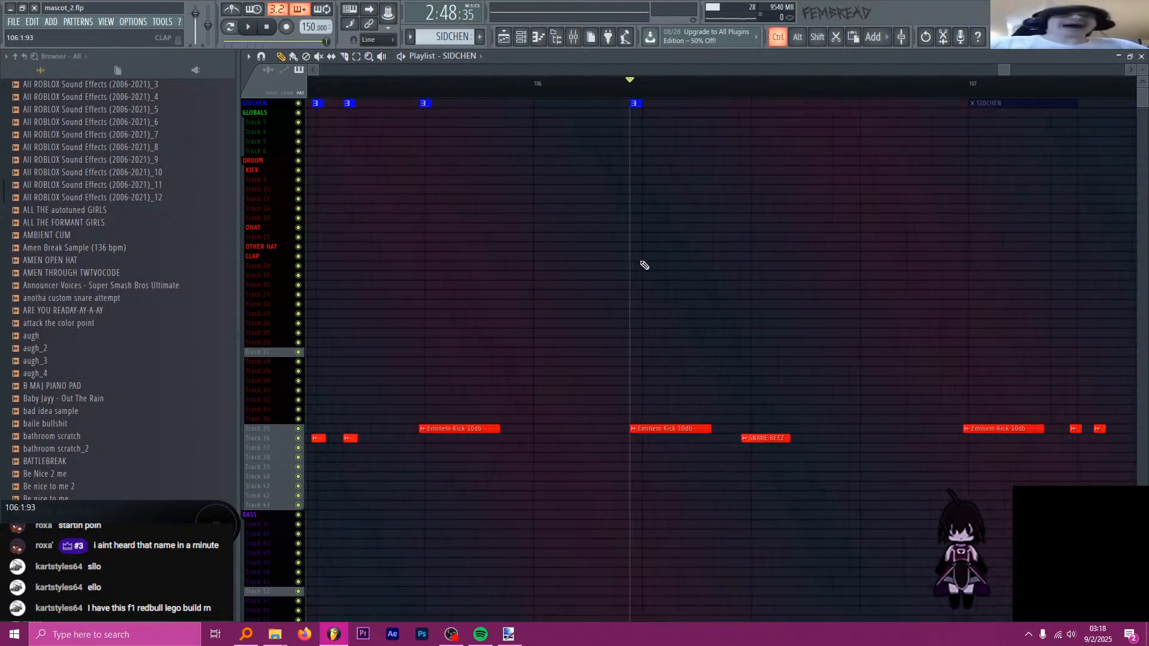
- Place a short SIDCHEN clip at the start of the SNARE BEEZ clip in bar 106
scroll(731, 281, up, 3)
scroll(731, 282, down, 4)
scroll(748, 282, down, 2)
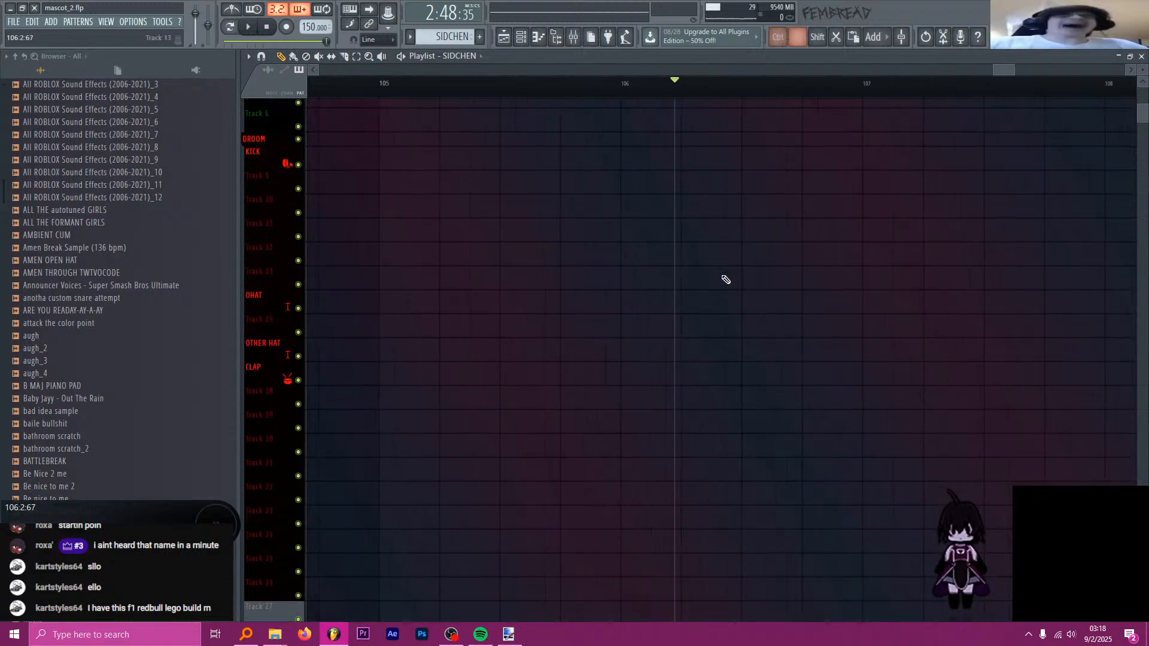
scroll(712, 258, up, 3)
scroll(469, 113, up, 3)
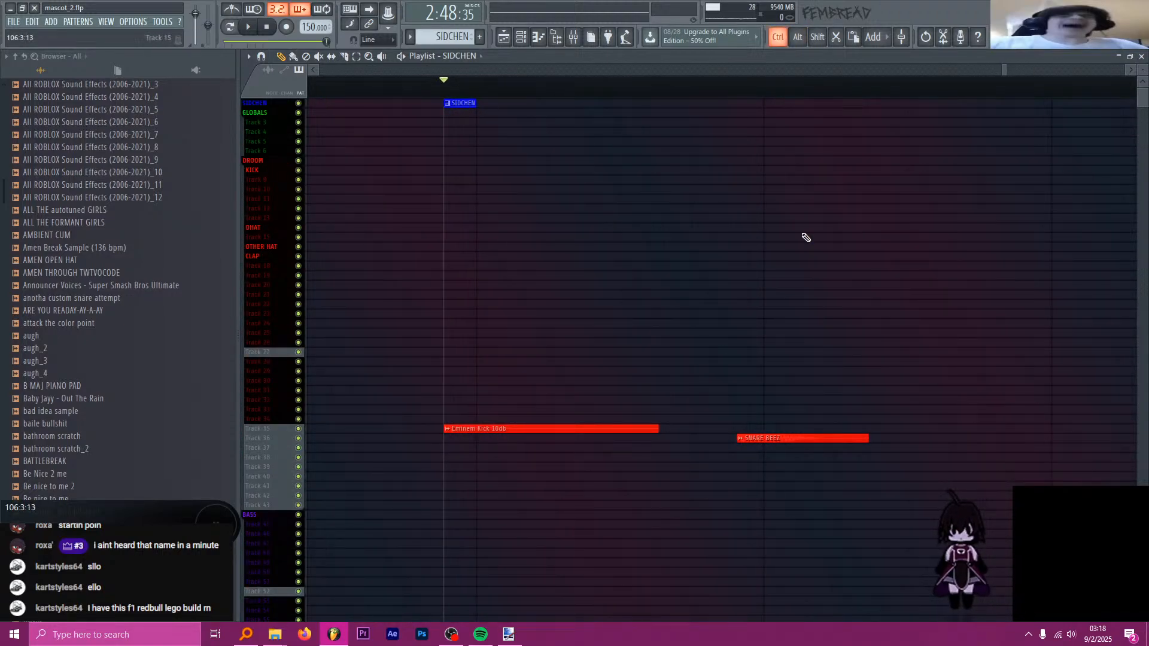
scroll(766, 180, up, 2)
click(724, 86)
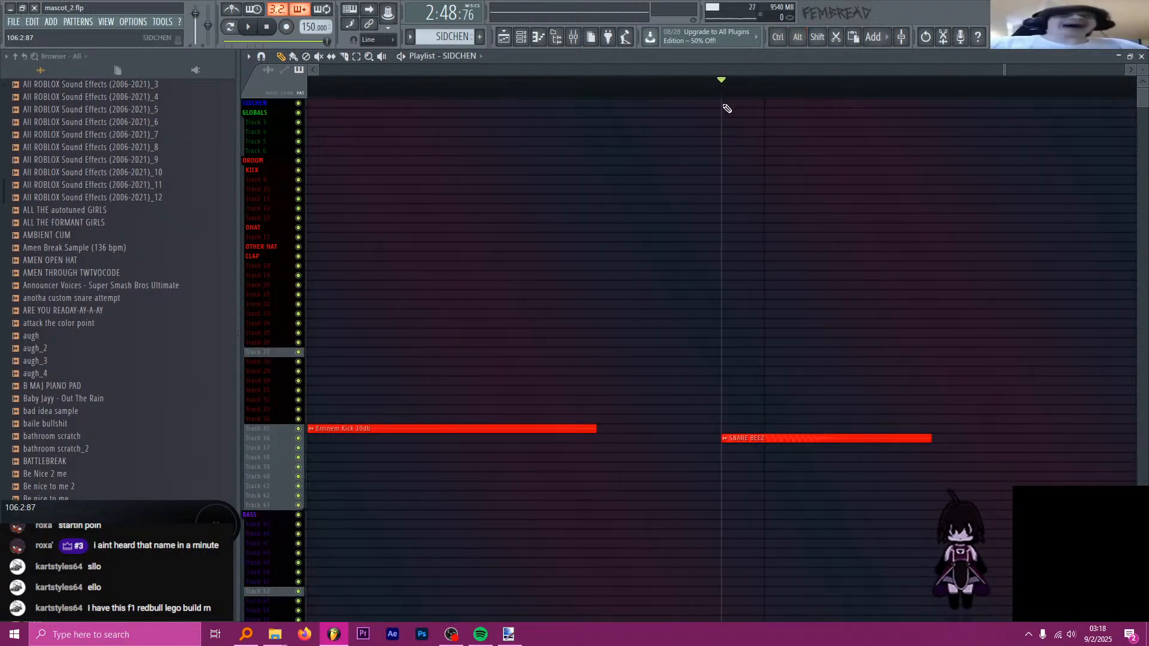
- Delete the remaining muted SIDCHEN clips across bars 107 and 108
scroll(637, 194, down, 5)
scroll(807, 248, up, 3)
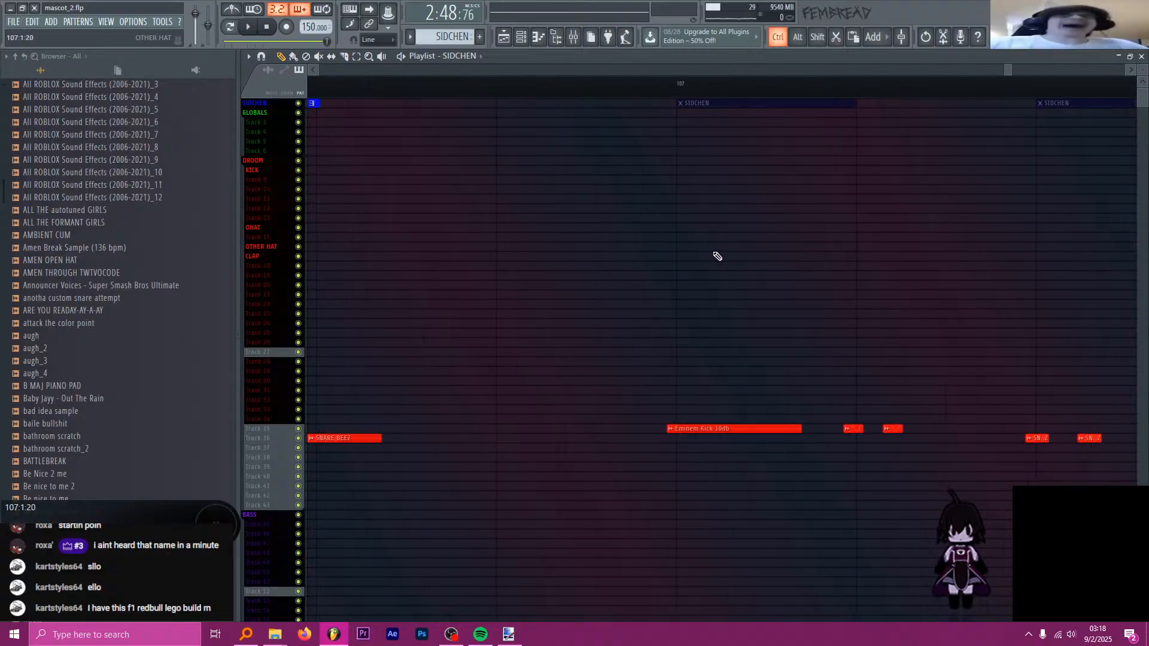
scroll(630, 256, up, 1)
scroll(558, 254, down, 2)
scroll(586, 258, down, 4)
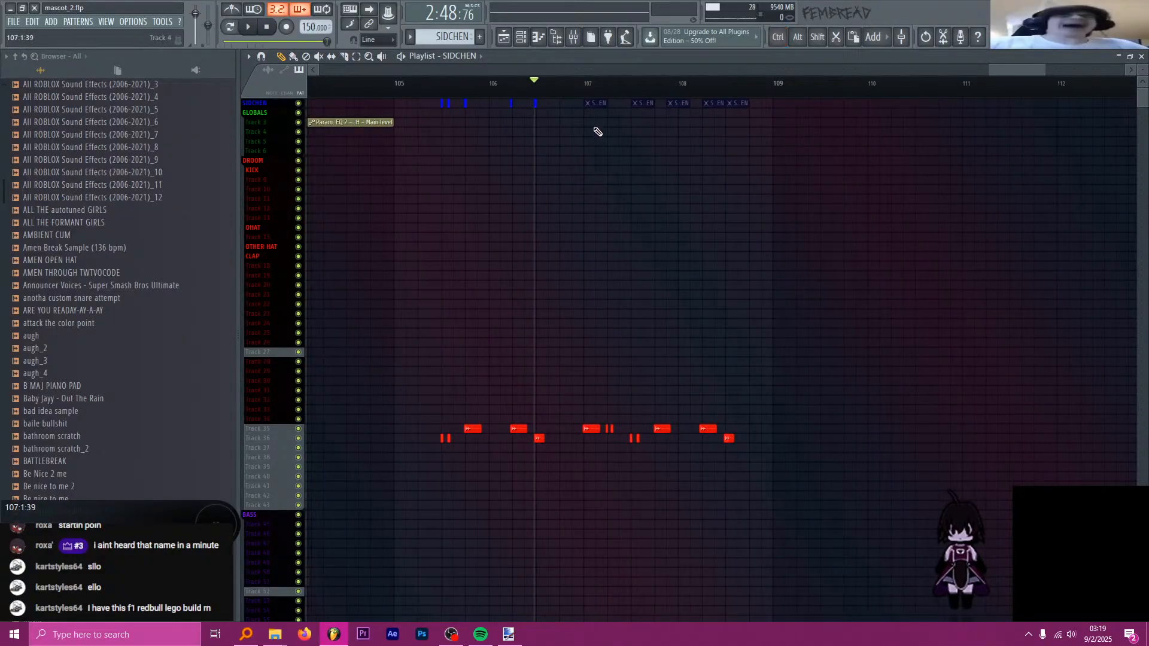
right_click(597, 104)
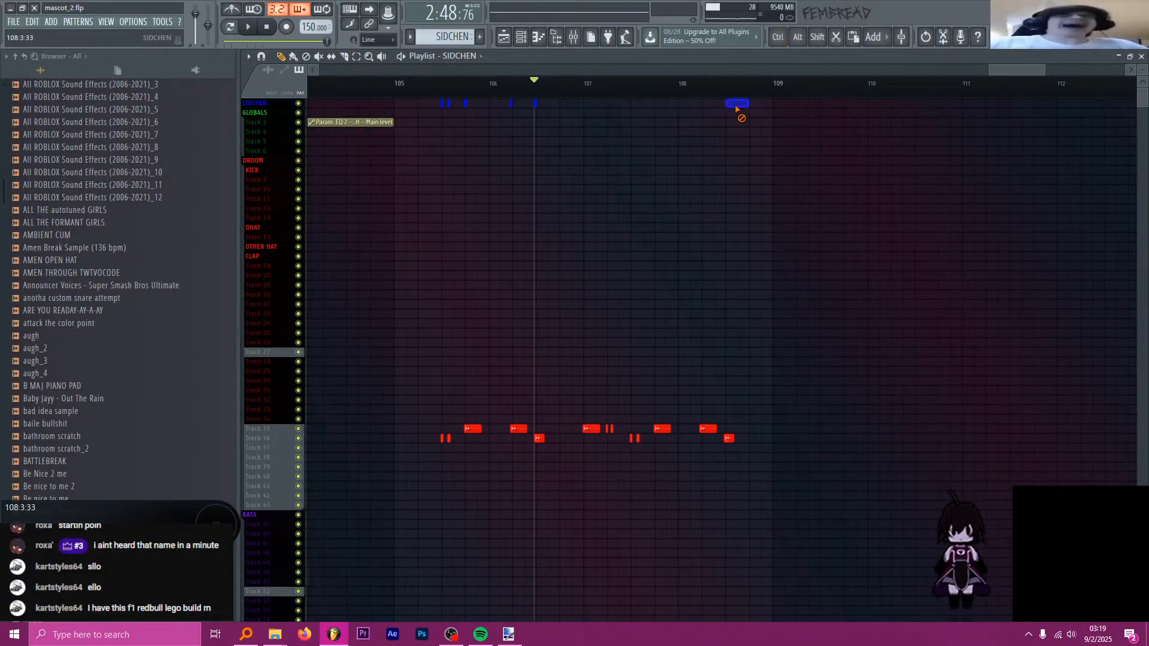
- Place short SIDCHEN clips on the long Eminem Kick at bar 107 and on the two short kicks following it
scroll(585, 162, up, 6)
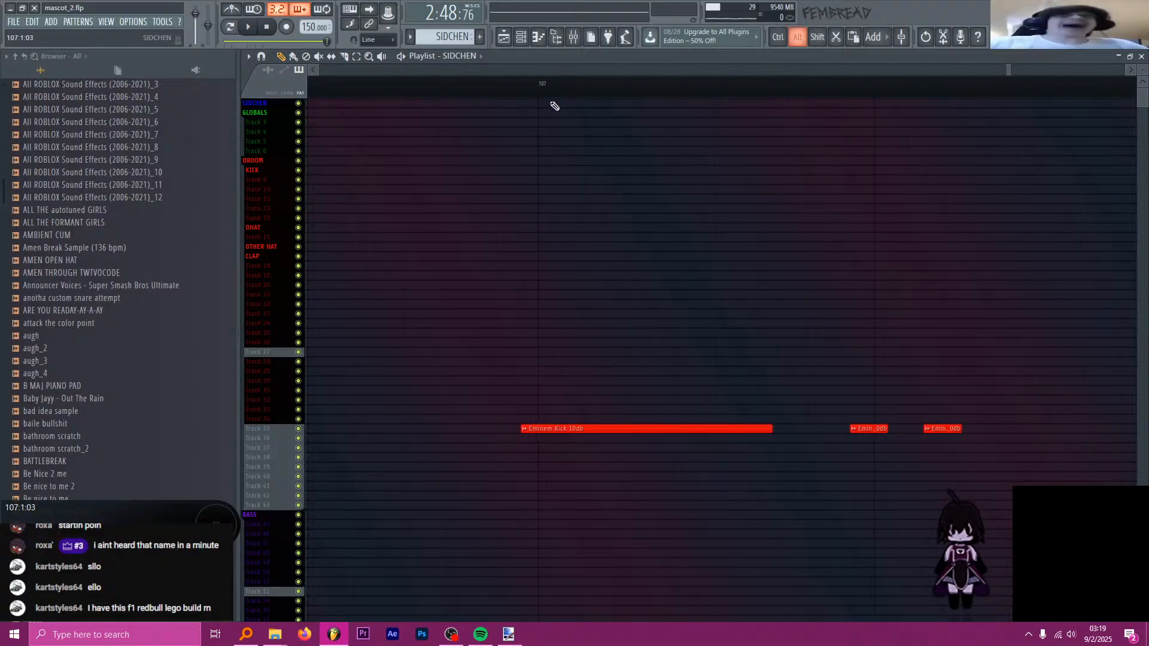
drag(529, 94, 521, 94)
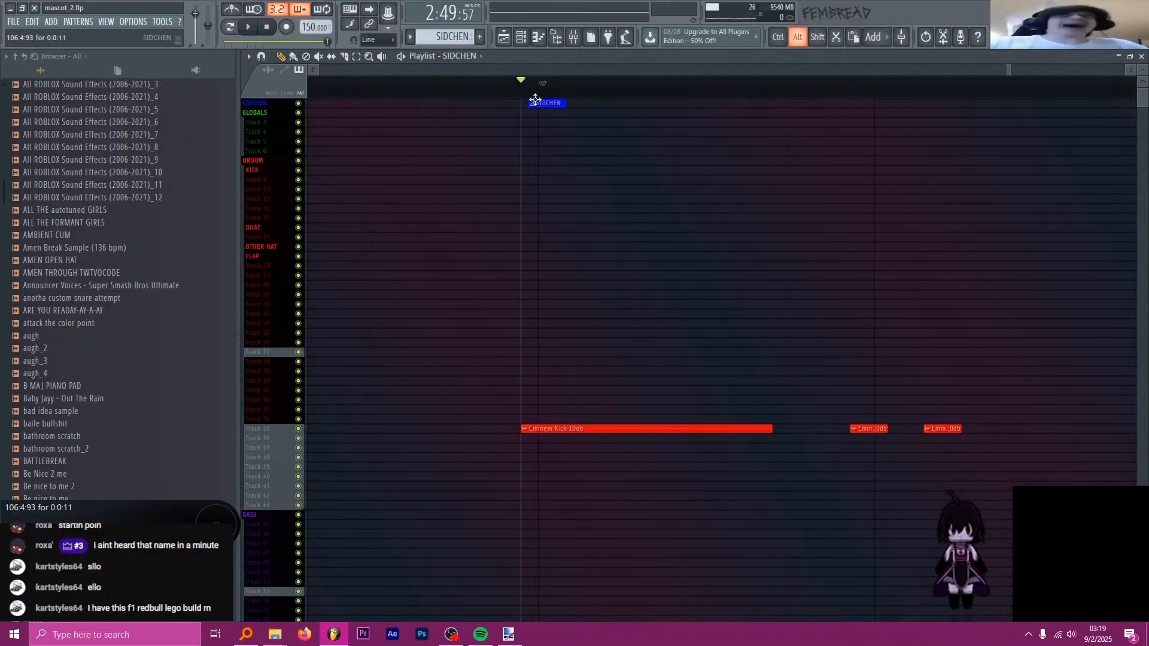
scroll(530, 108, down, 4)
scroll(762, 172, up, 5)
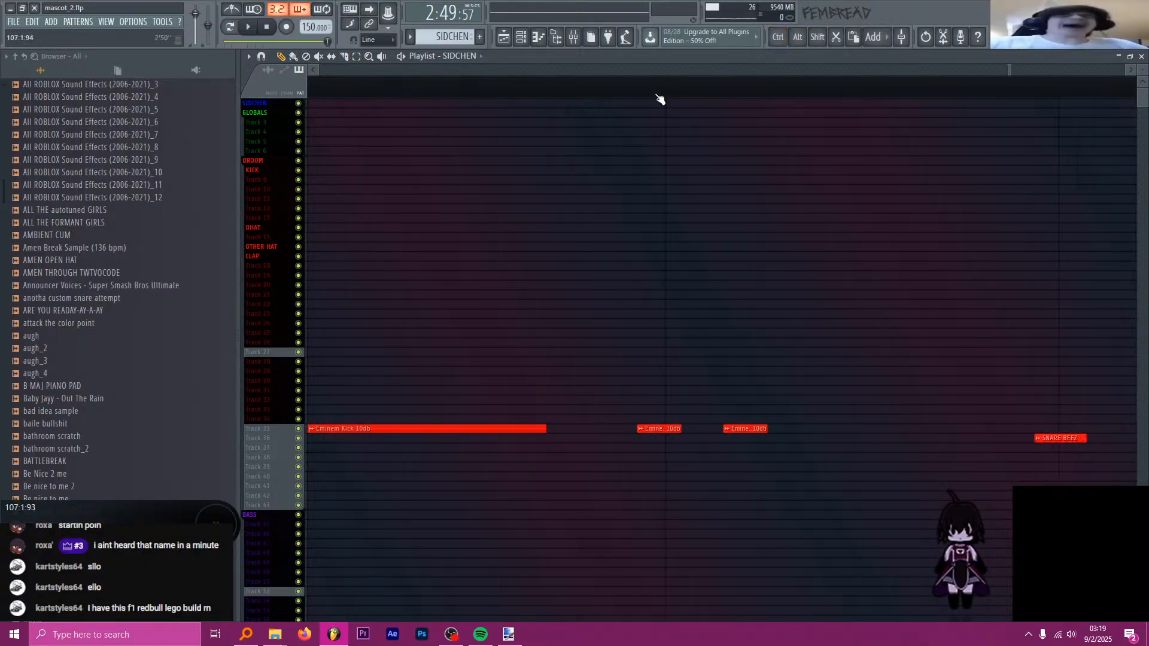
drag(644, 92, 639, 91)
drag(718, 84, 725, 89)
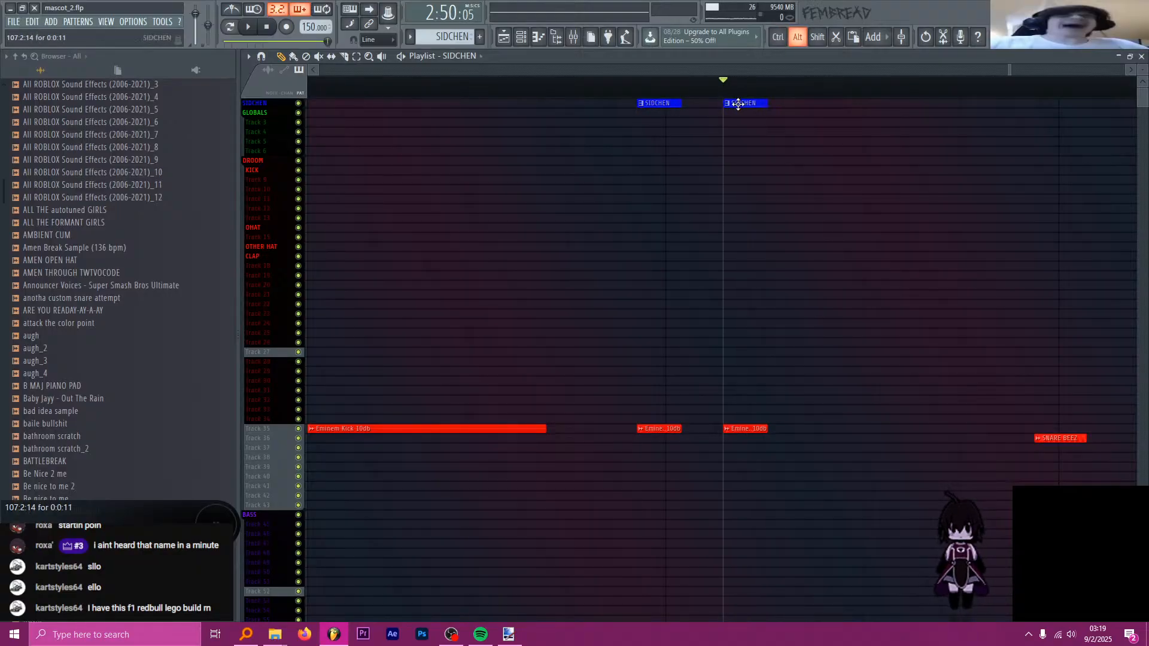
- Duplicate the group of SIDCHEN clips to line up with the hits in bars 107 and 108, deleting the copies past bar 109
scroll(646, 256, down, 5)
mouse_move(740, 157)
mouse_down()
mouse_move(450, 100)
mouse_move(688, 108)
mouse_up()
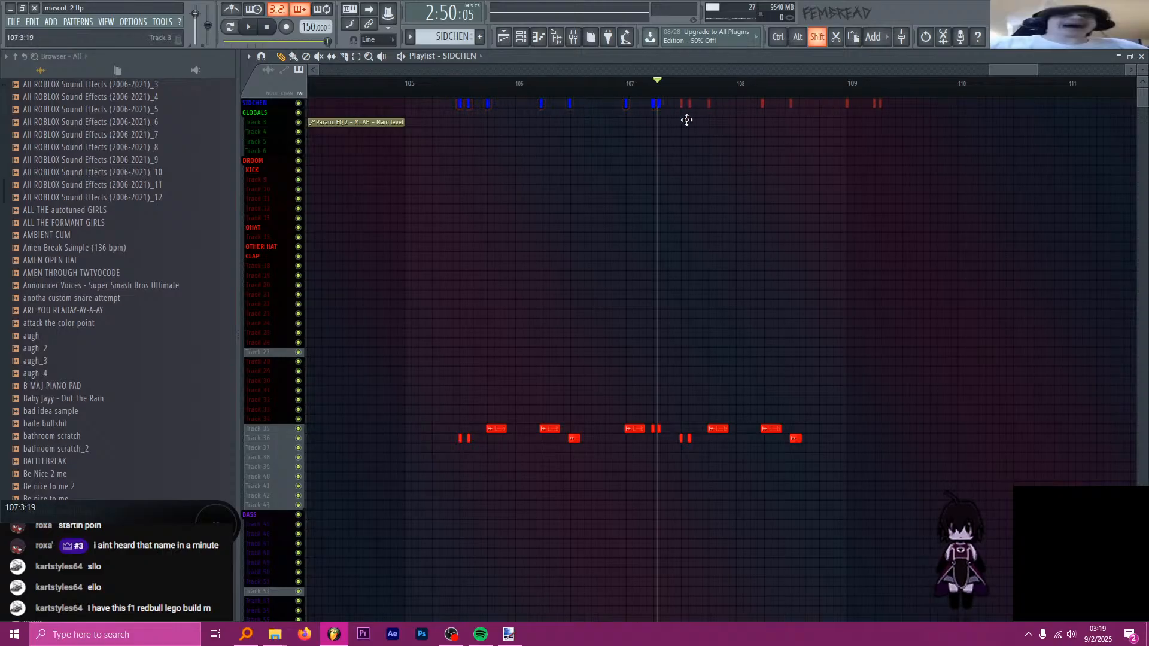
scroll(800, 188, up, 5)
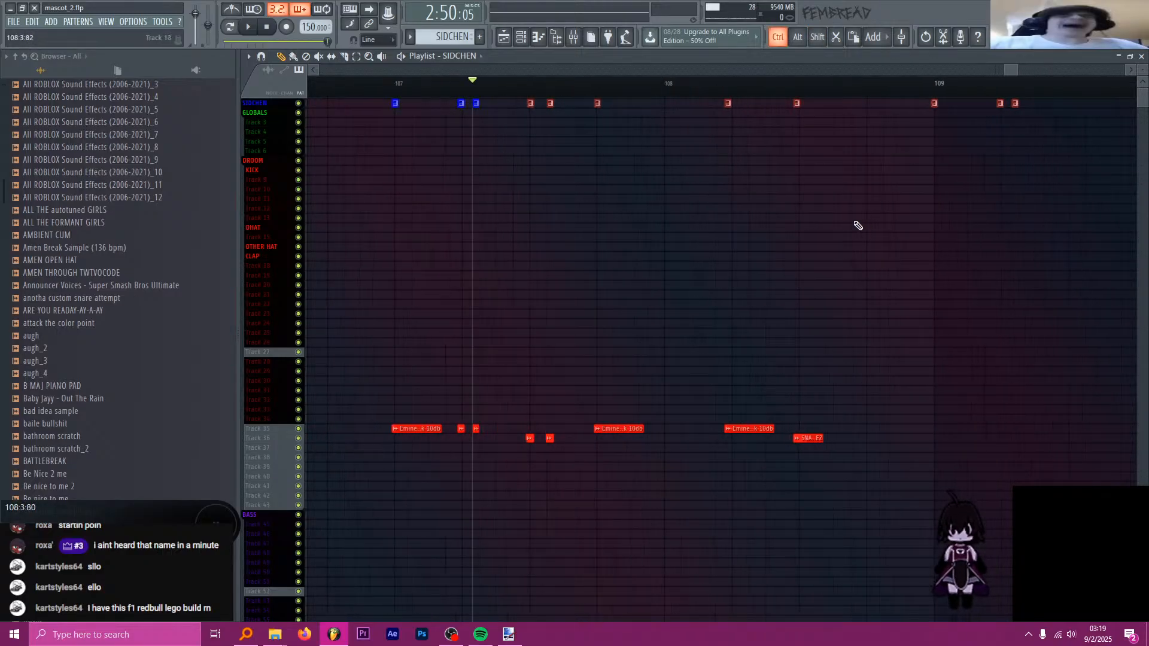
scroll(664, 225, down, 5)
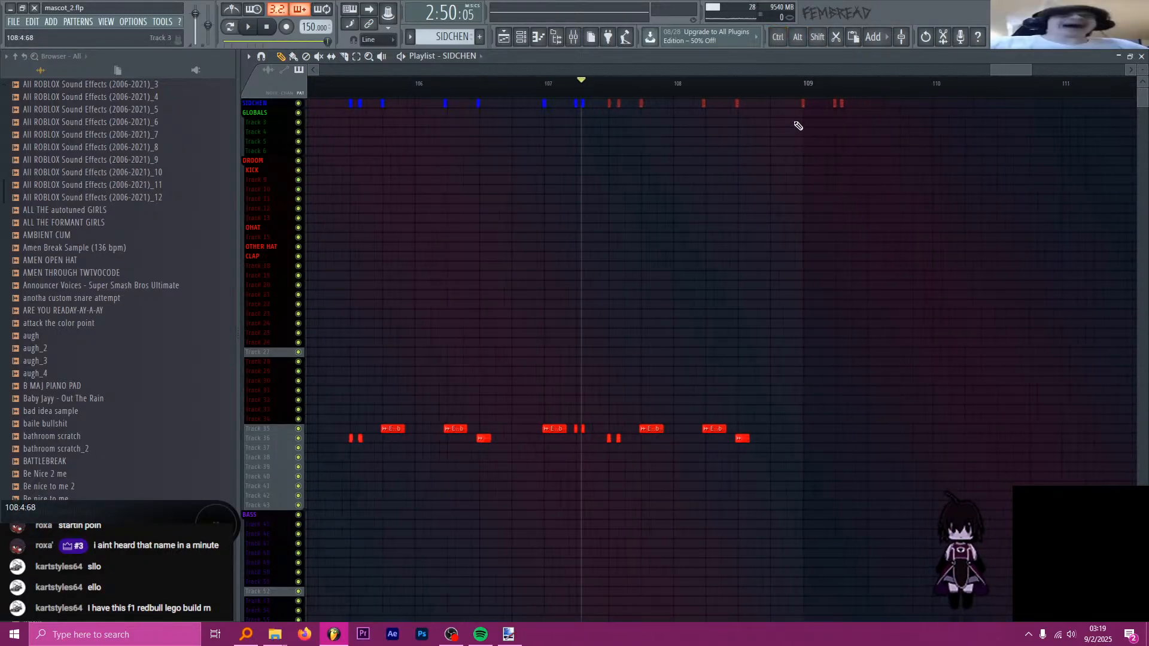
scroll(782, 136, down, 3)
- Play the drum section back from bar 105 and open the mixer
click(489, 87)
key(space)
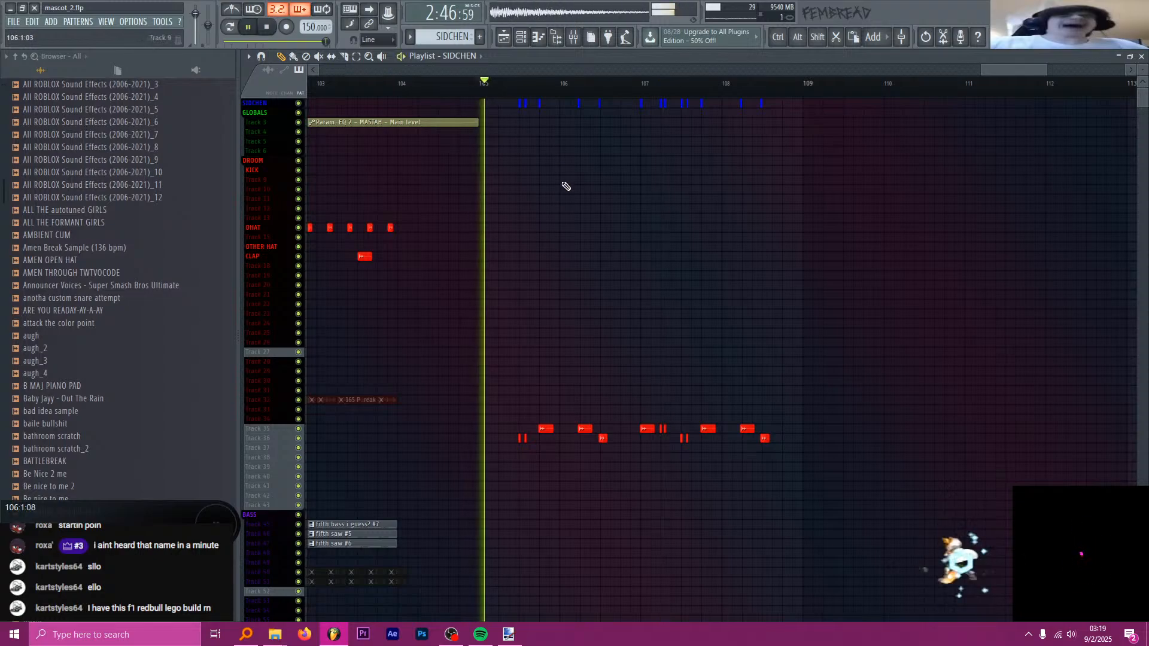
scroll(564, 188, down, 3)
scroll(557, 211, down, 3)
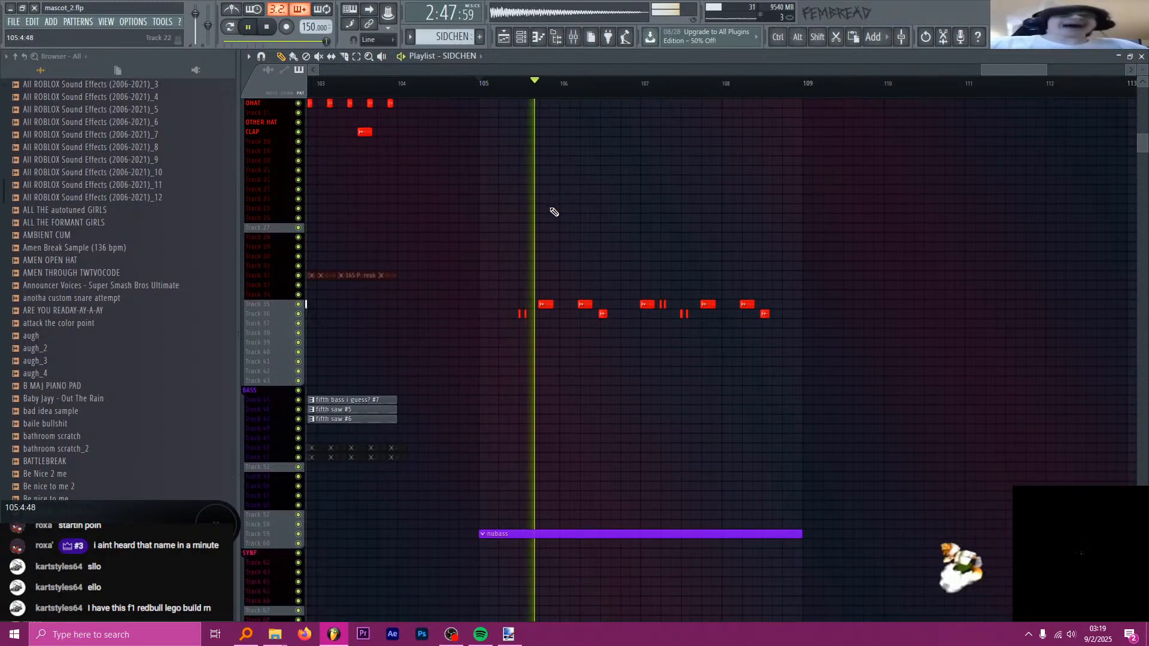
click(573, 37)
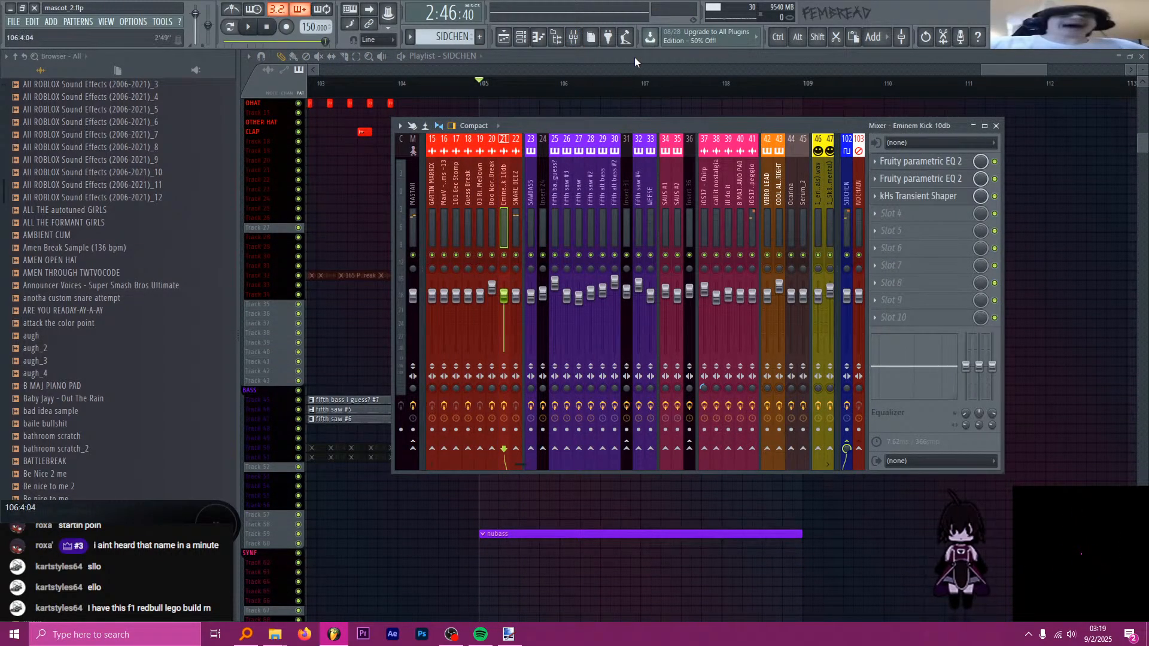
ctrl+shift+click(515, 199)
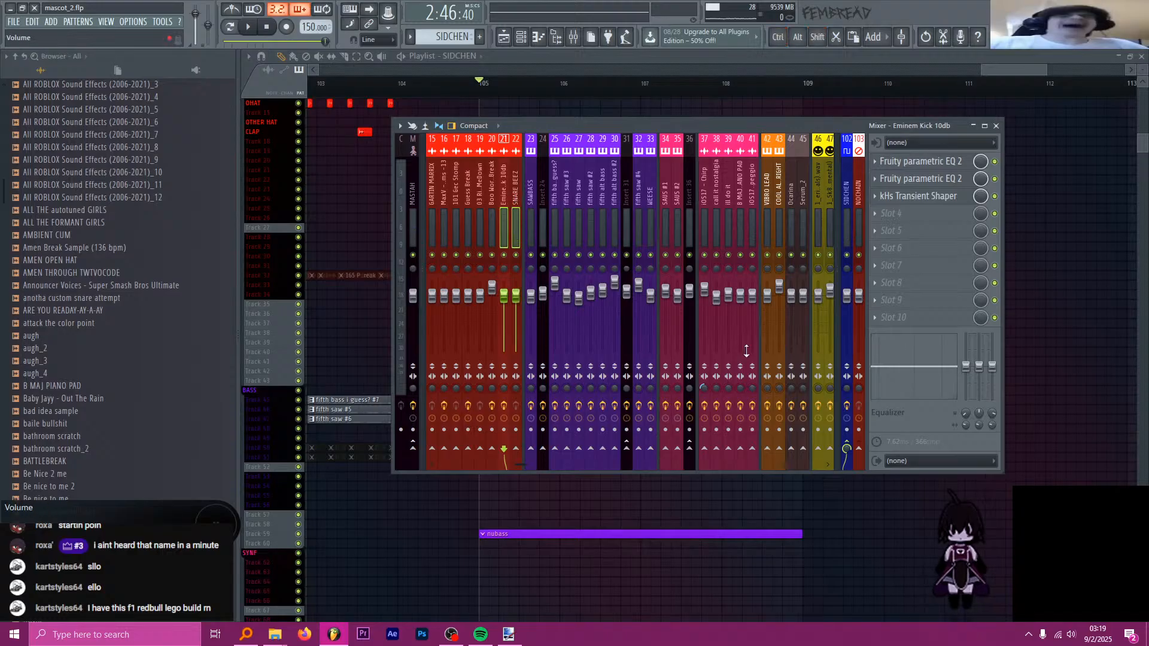
click(512, 201)
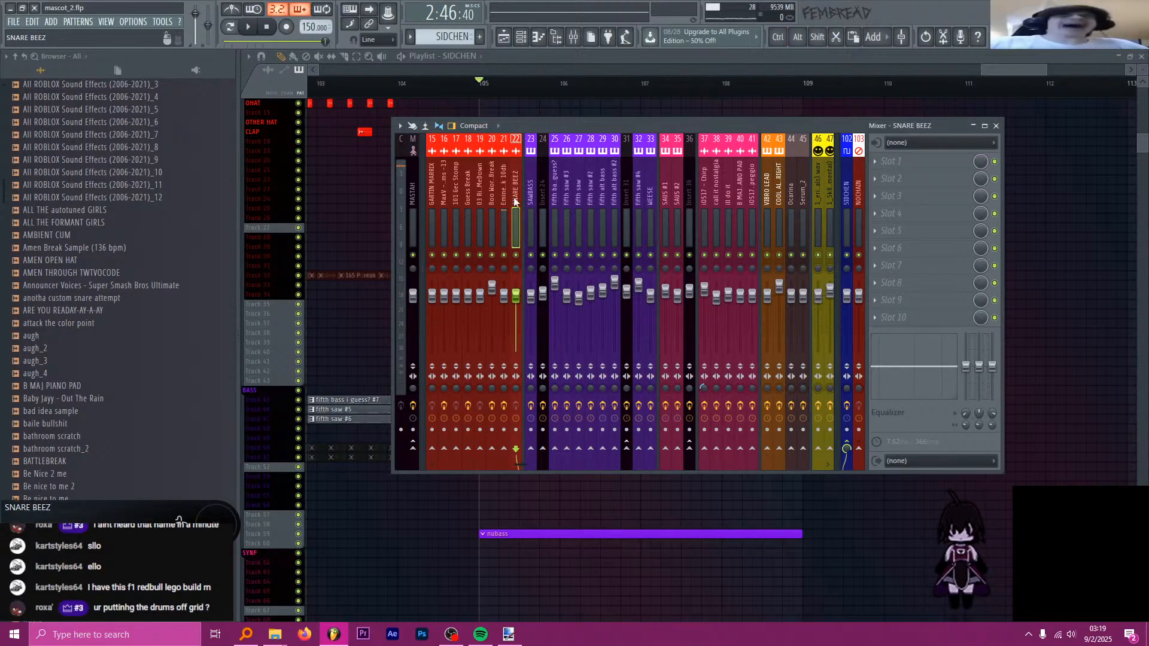
click(504, 201)
ctrl+shift+click(514, 200)
right_click(863, 456)
key(r)
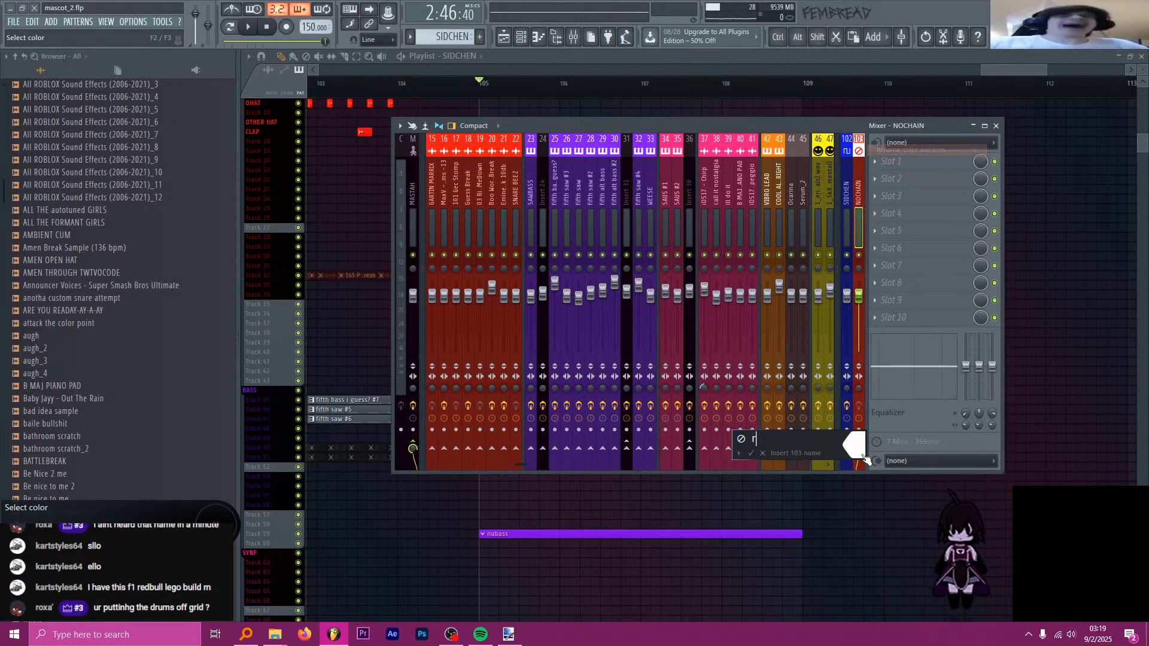
key(Escape)
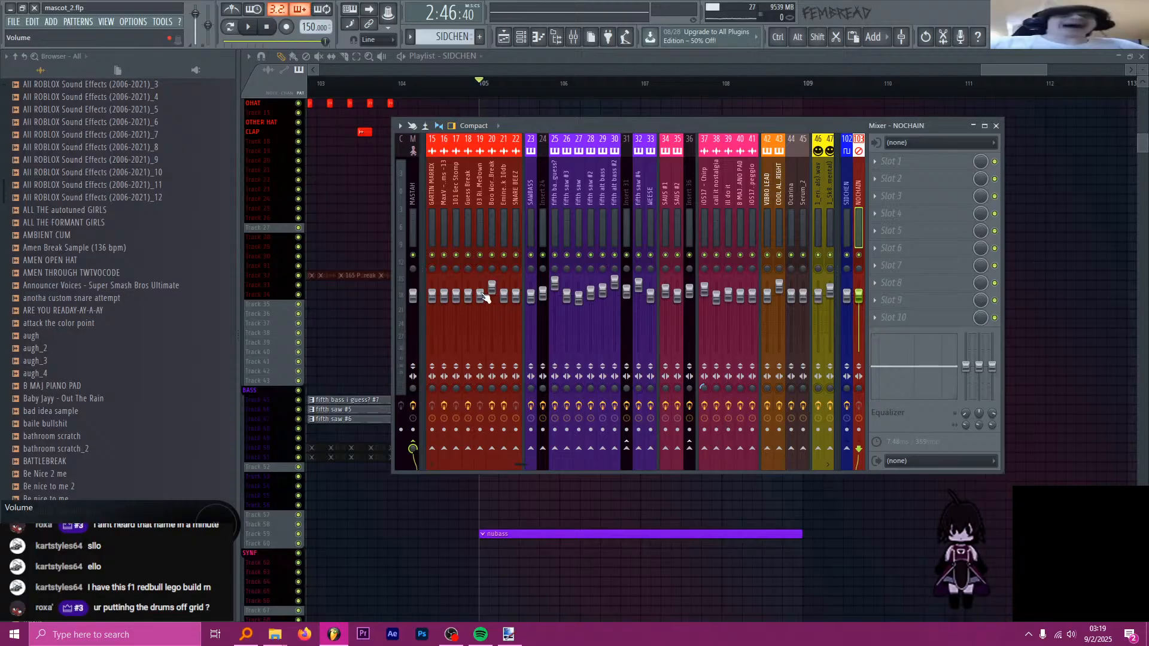
- Reroute the Eminem Kick and SNARE BEEZ mixer tracks to the NOCHAIN track and close the mixer
click(504, 200)
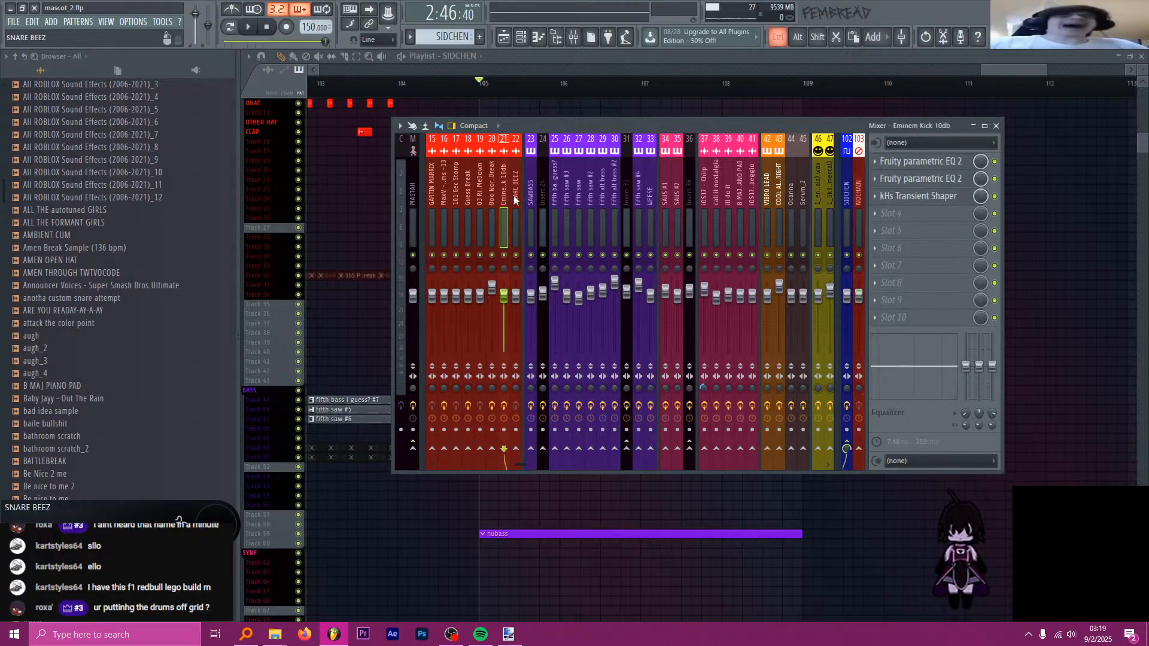
ctrl+shift+click(514, 195)
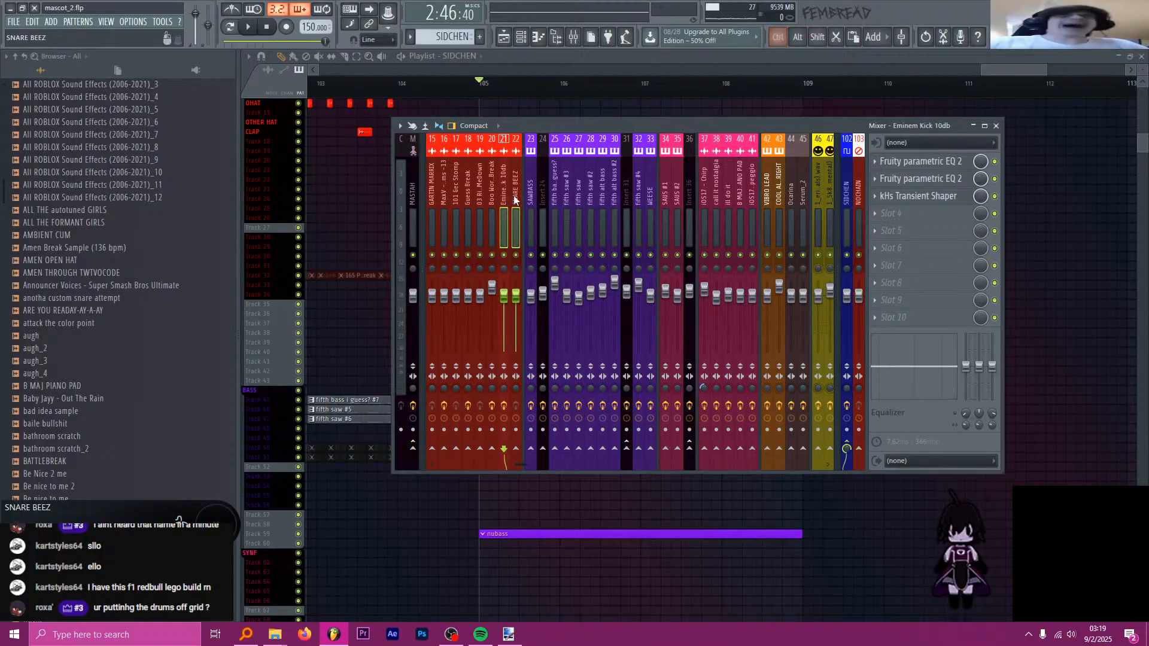
right_click(860, 455)
click(906, 471)
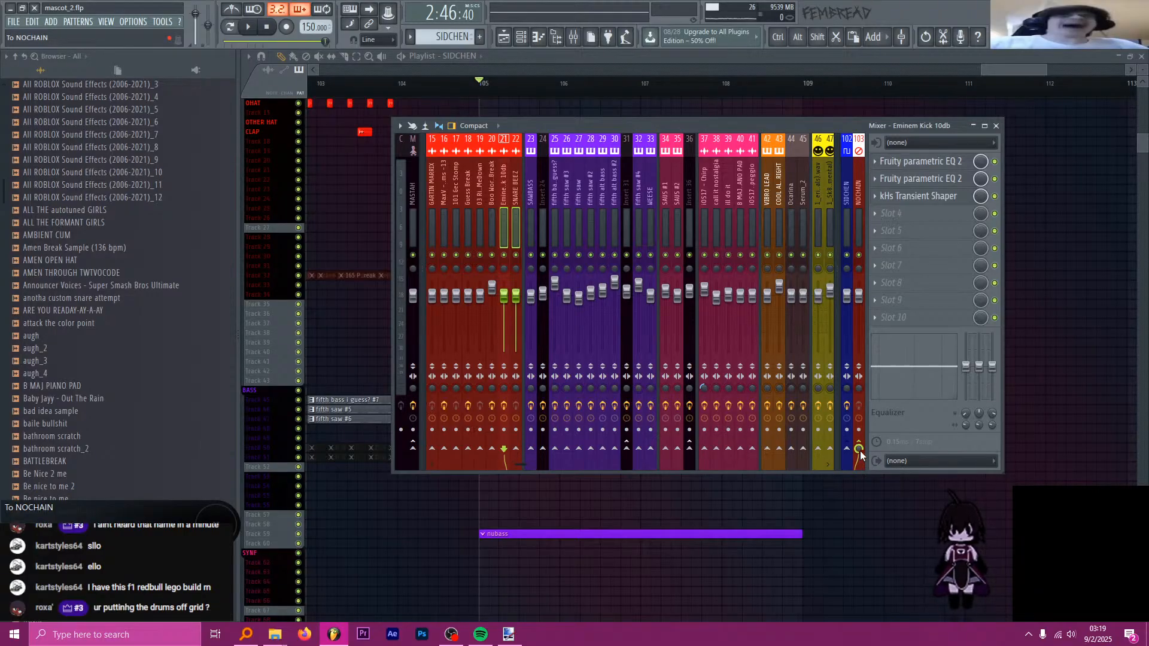
key(F9)
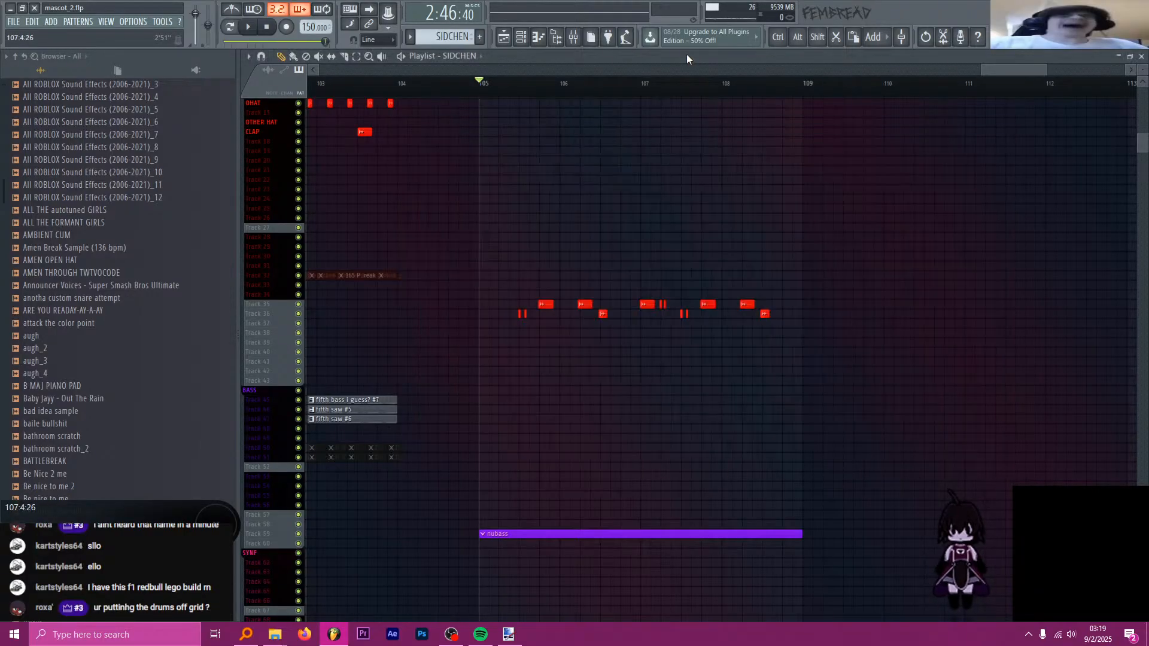
- Play the rerouted drums back from bar 105
key(space)
scroll(564, 173, up, 2)
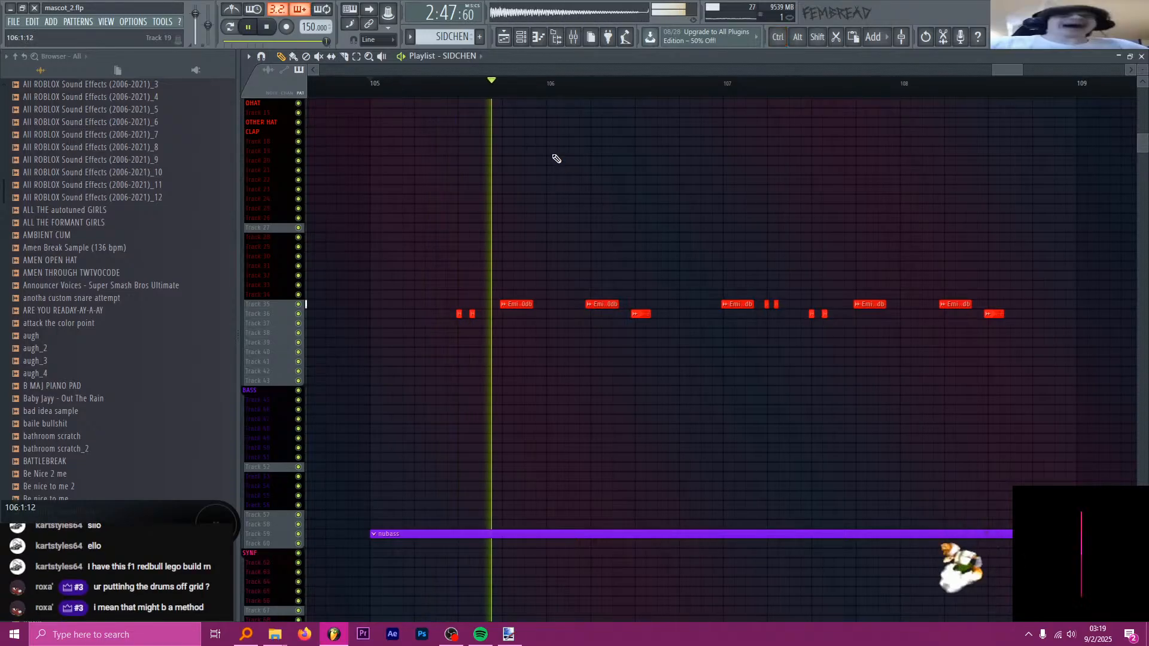
key(space)
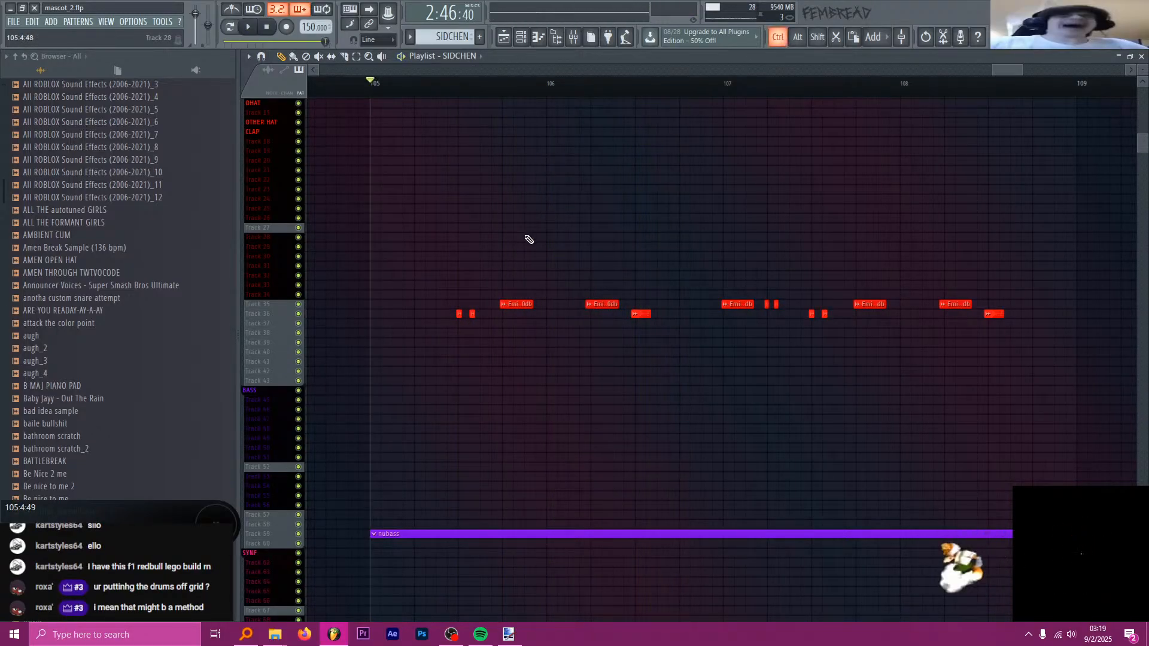
- Shift all apple gotta stop sample clips on Track 69 slightly later so the first one starts at 105:1:15
scroll(526, 239, up, 4)
scroll(523, 295, up, 1)
scroll(524, 293, down, 4)
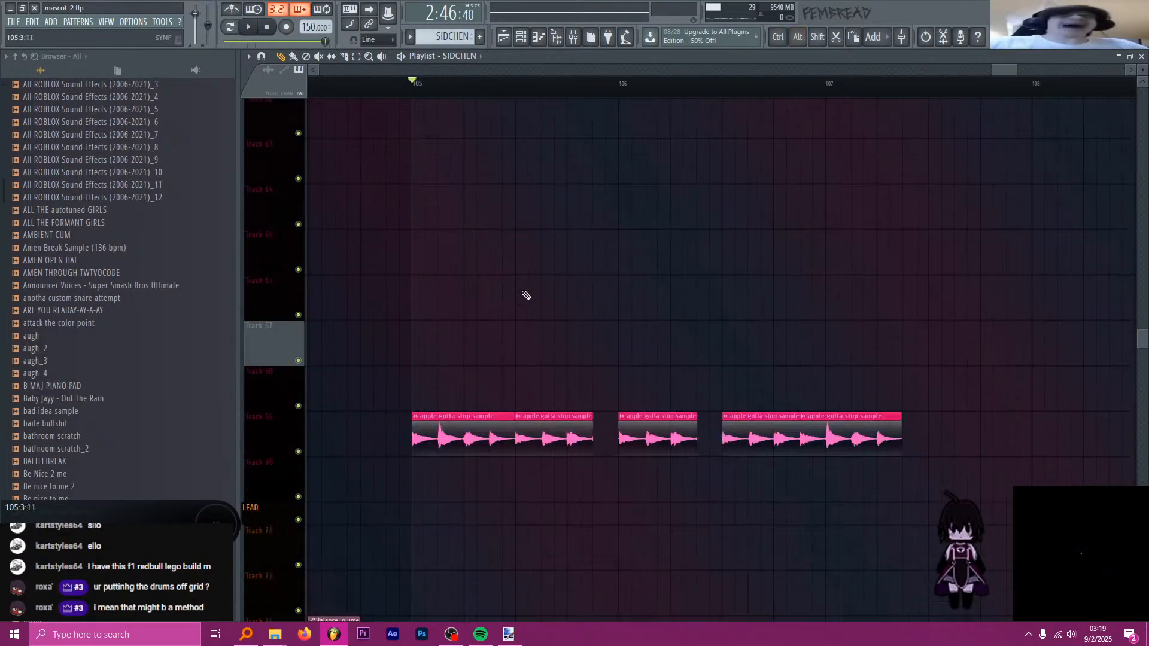
drag(431, 209, 929, 188)
drag(447, 182, 456, 182)
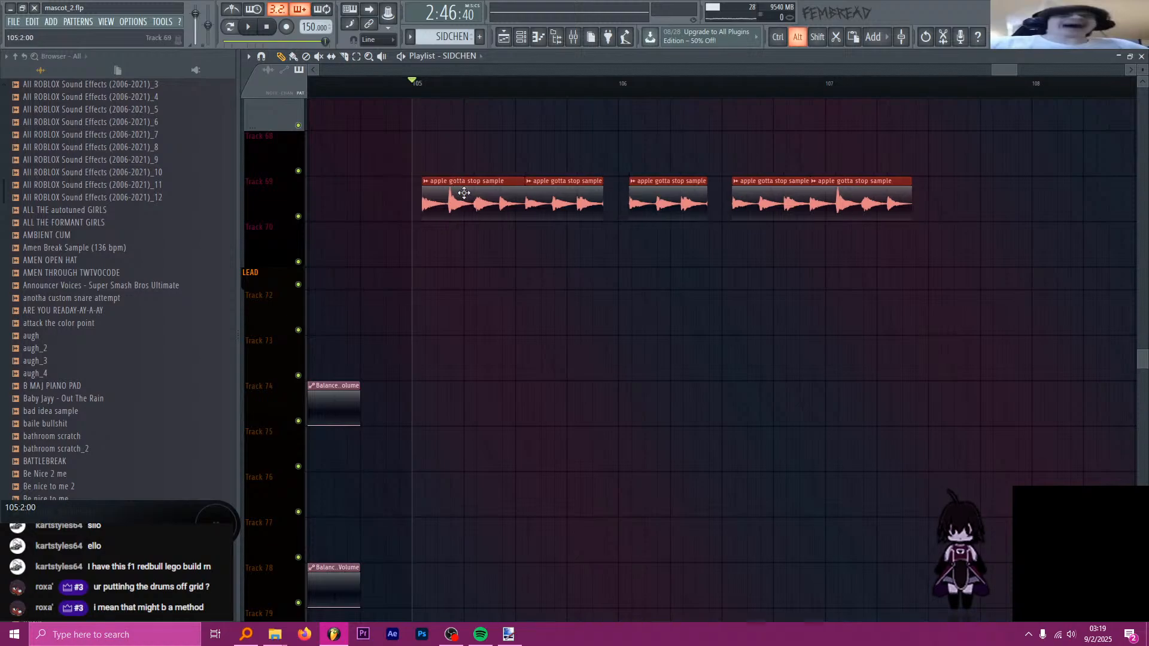
key(ctrl+d)
scroll(508, 244, up, 2)
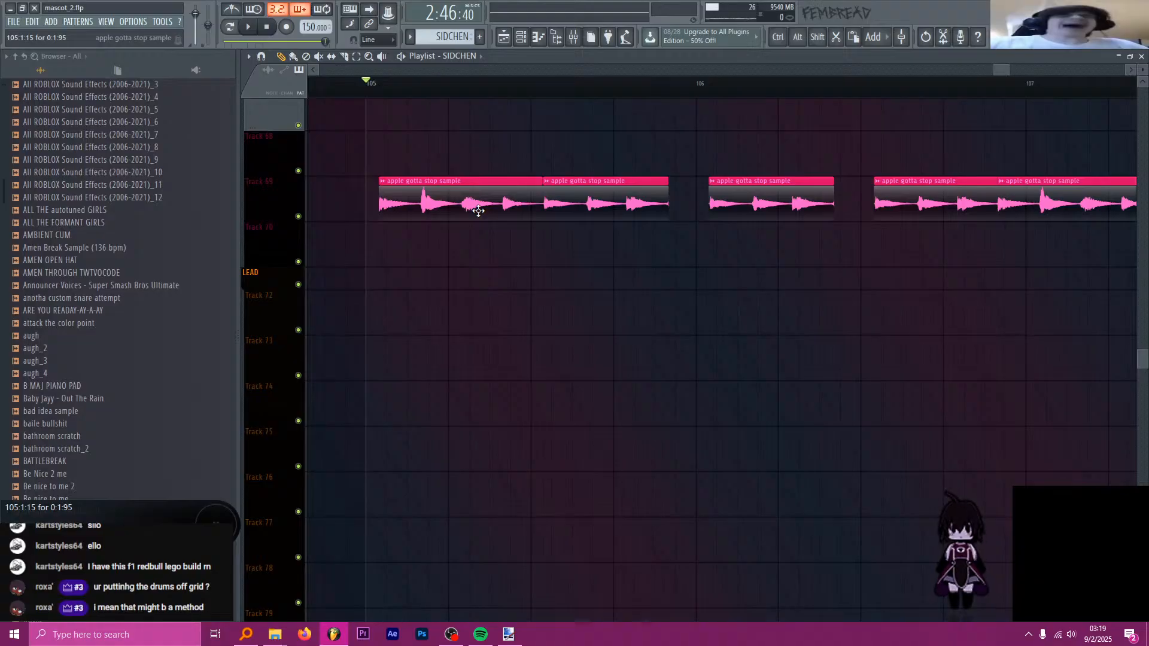
- In the apple gotta stop sample's channel settings, set the time stretching mode to Stretch and the pitch range to 12
double_click(468, 206)
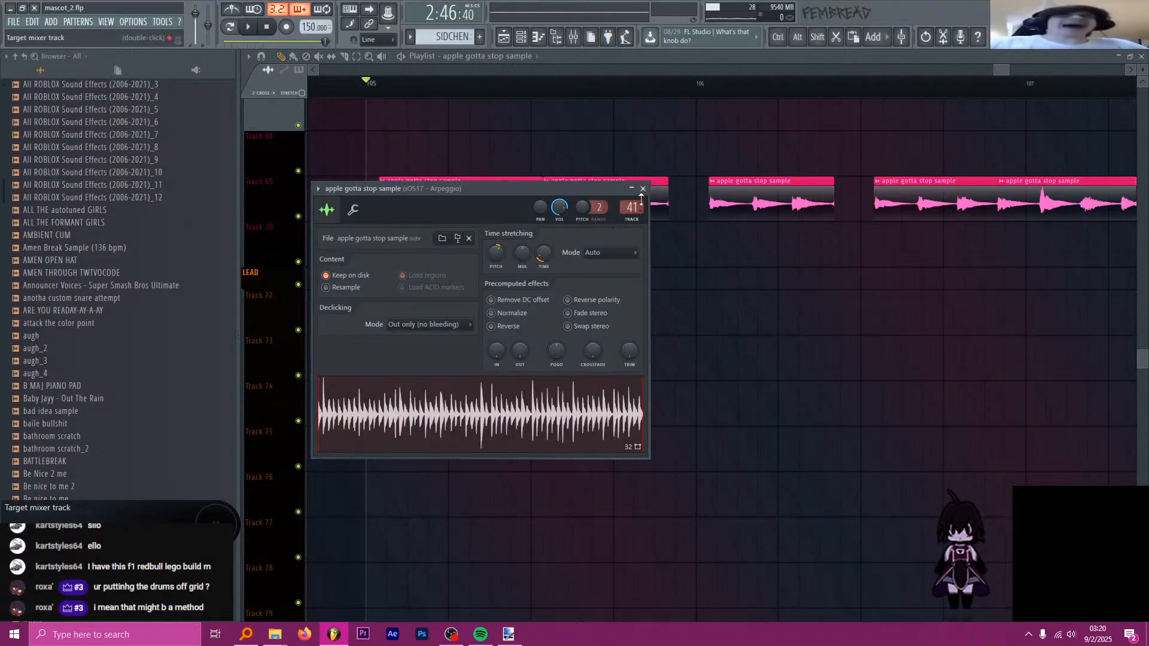
click(617, 258)
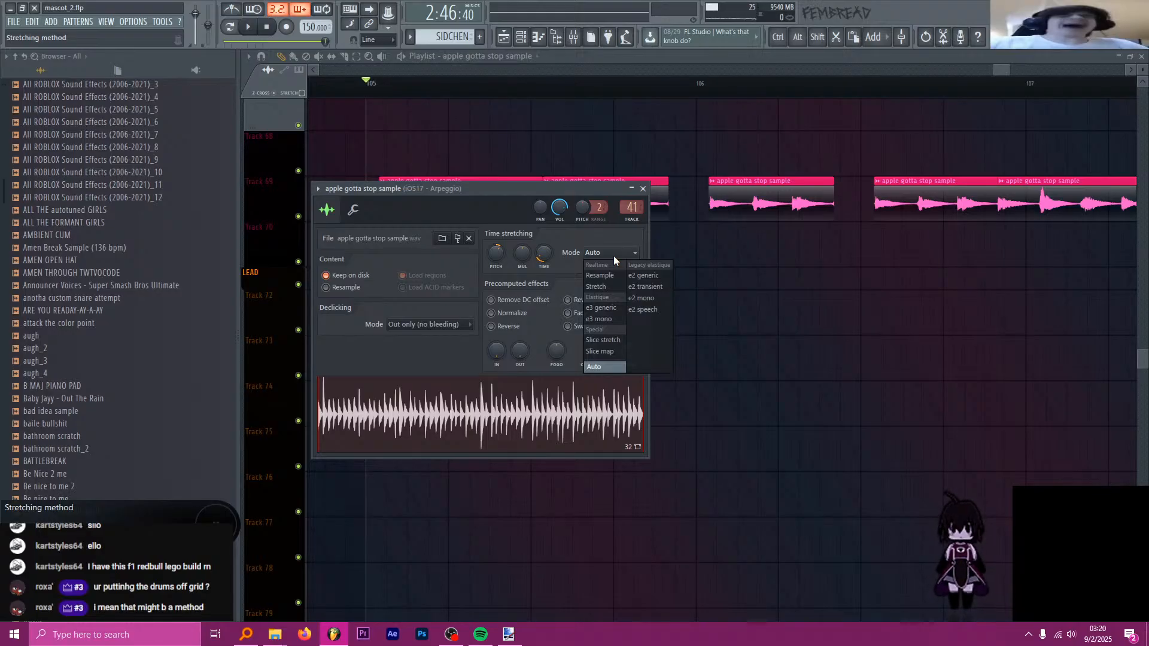
click(595, 286)
drag(598, 208, 597, 198)
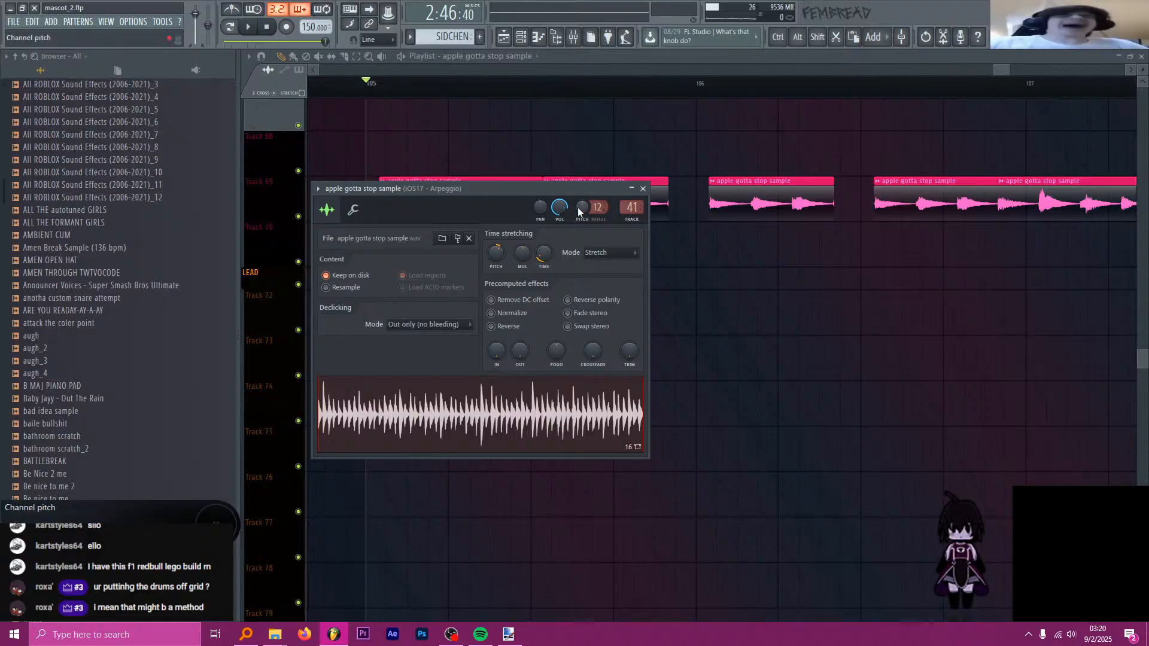
- Try out different channel pitches on the sample, including -332 cents, between short playbacks, and close its settings
key(space)
key(space)
key(space)
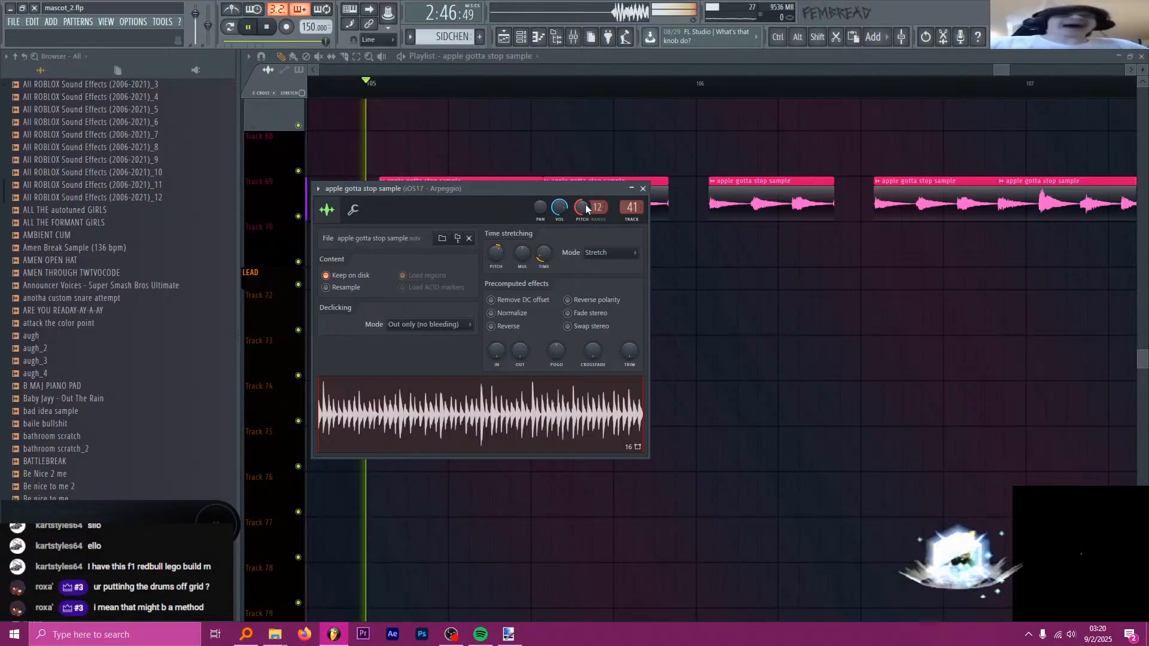
key(space)
right_click(585, 208)
click(589, 212)
drag(586, 209, 585, 220)
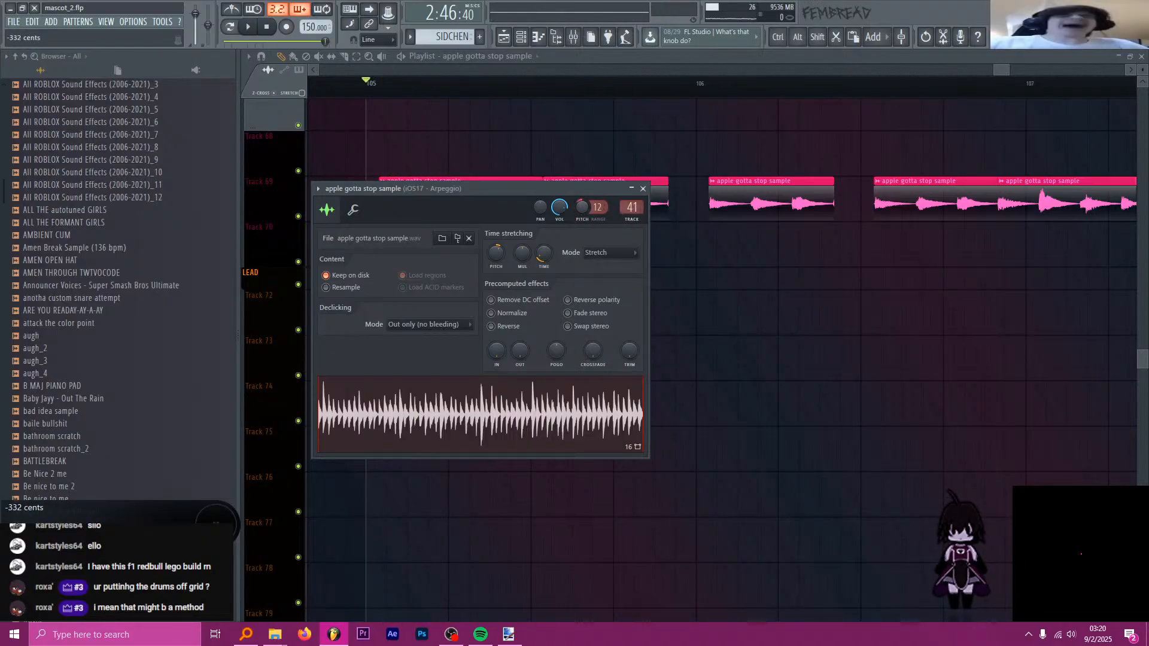
click(644, 188)
- Create a channel pitch automation clip spanning the first apple gotta stop sample clip and place it on Track 70
scroll(541, 198, down, 3)
scroll(502, 199, up, 2)
drag(531, 243, 508, 196)
key(ctrl+Return)
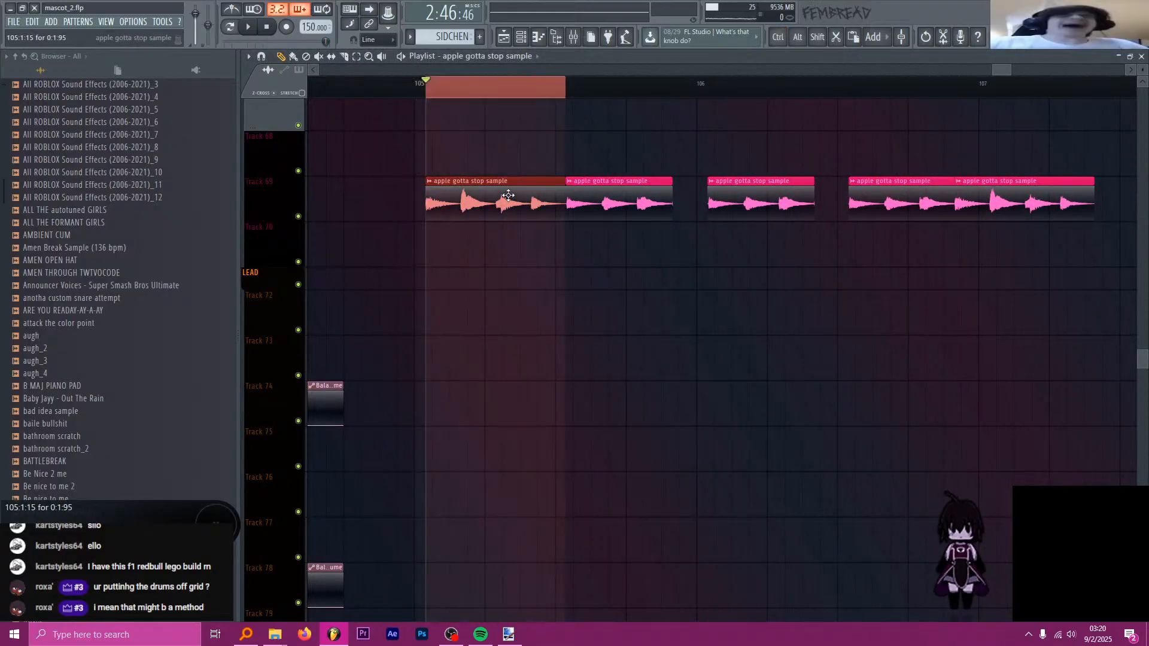
double_click(508, 196)
right_click(587, 205)
click(610, 284)
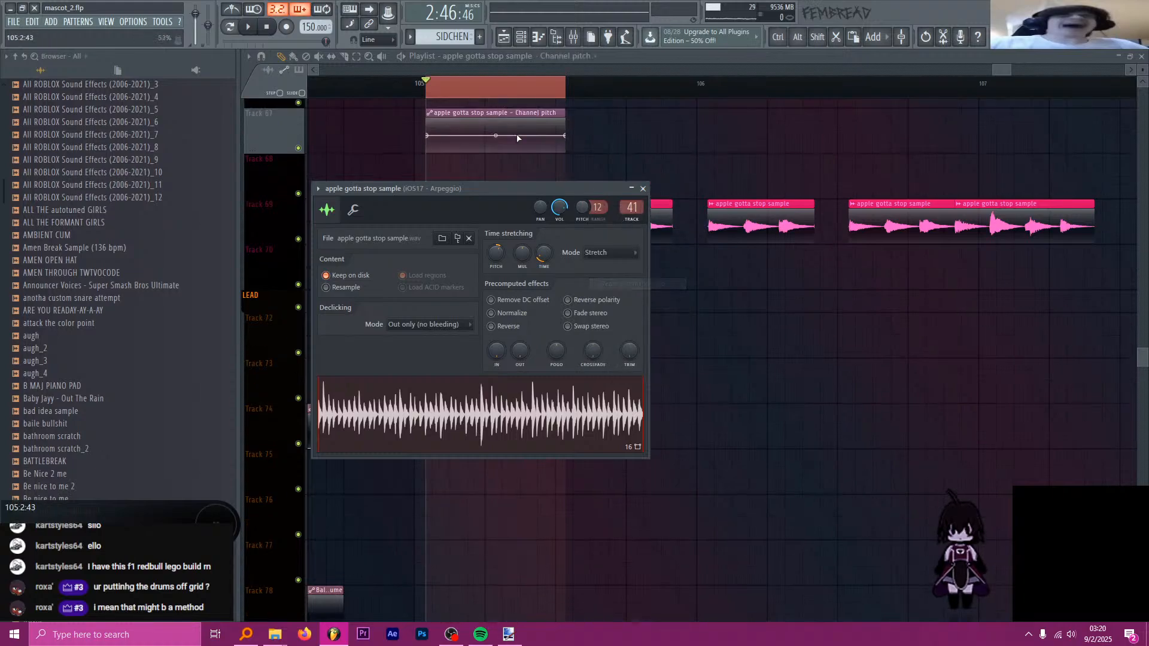
drag(544, 226, 528, 269)
- Lower the pitch automation's start point, bend the line into a rising curve, and play the result back
scroll(426, 270, up, 3)
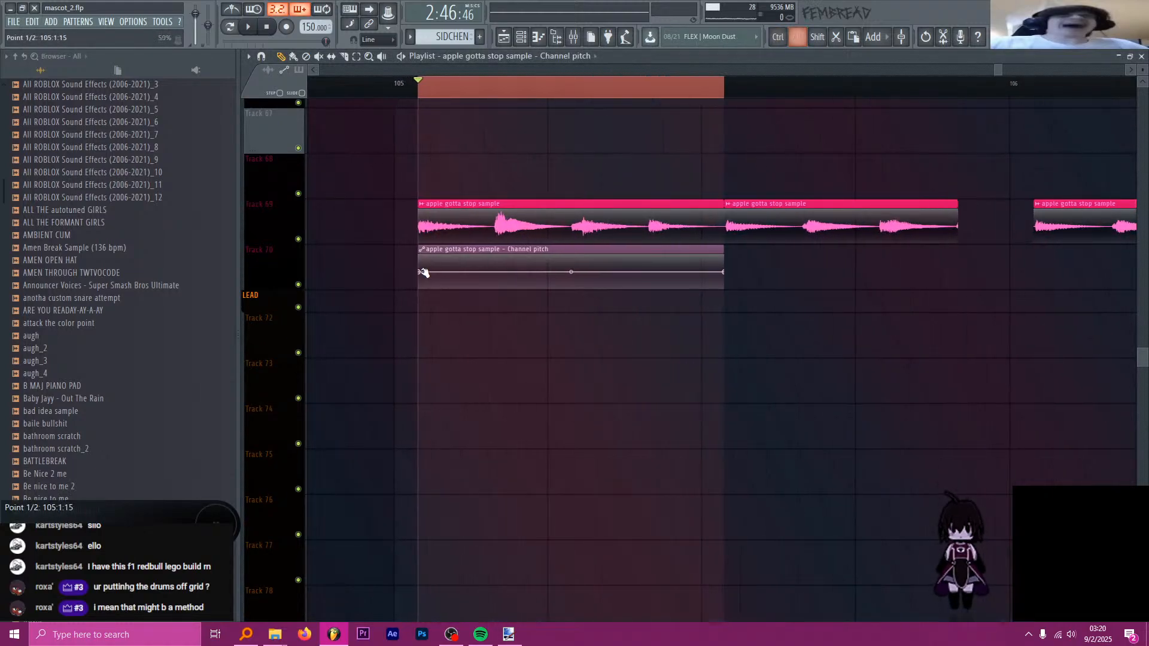
drag(423, 273, 422, 280)
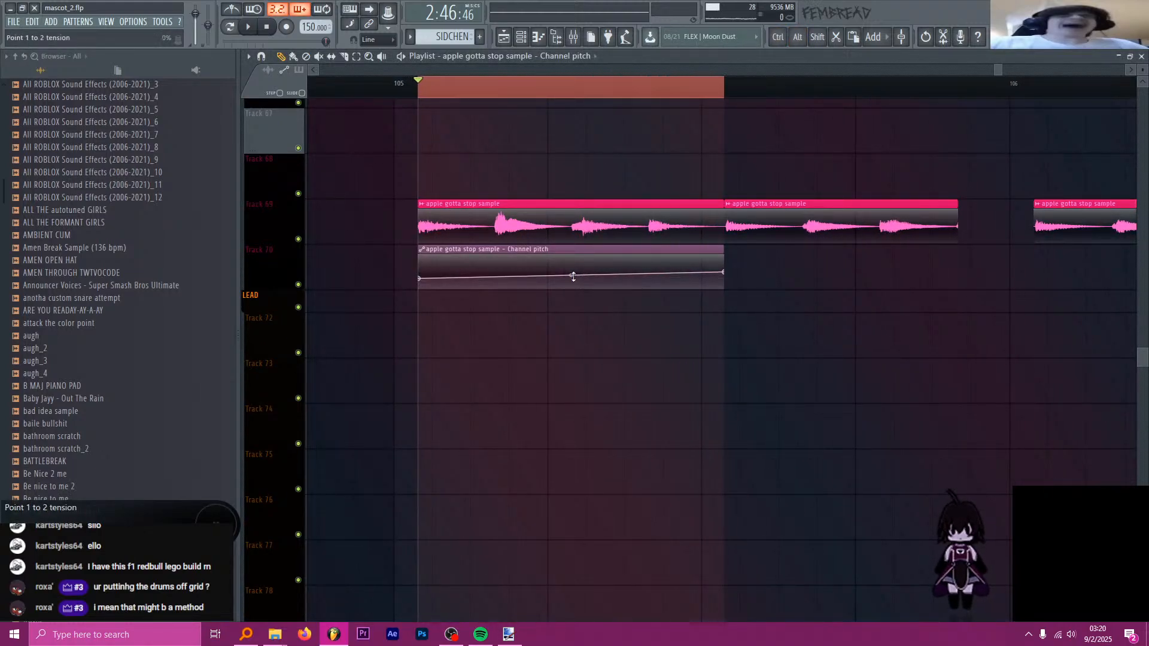
drag(573, 277, 570, 273)
key(space)
scroll(462, 174, down, 3)
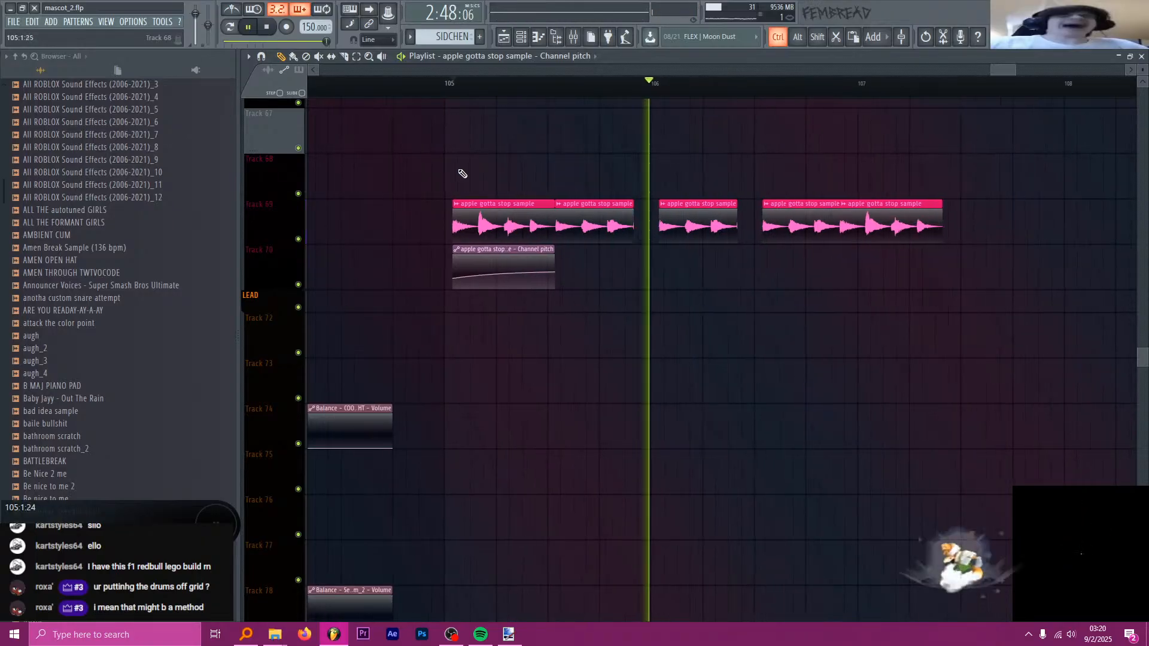
scroll(463, 173, down, 3)
scroll(646, 210, up, 3)
key(space)
- Select all apple gotta stop sample clips on Track 69 and play the transition back from bar 104
scroll(600, 202, down, 5)
scroll(544, 224, up, 3)
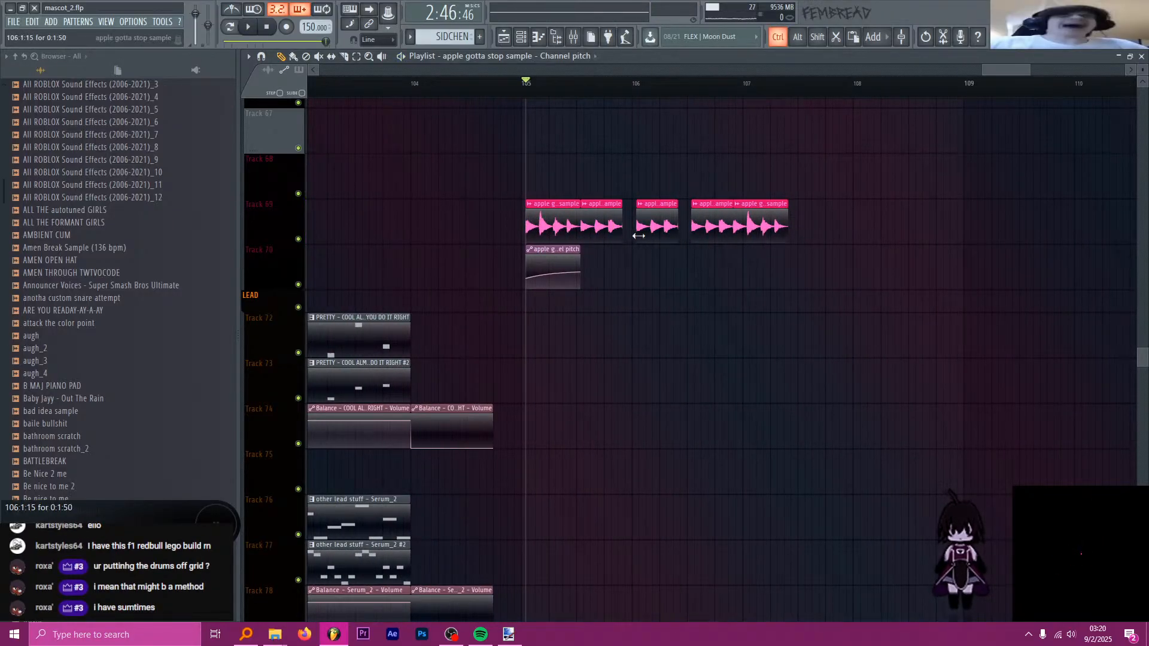
scroll(552, 228, up, 4)
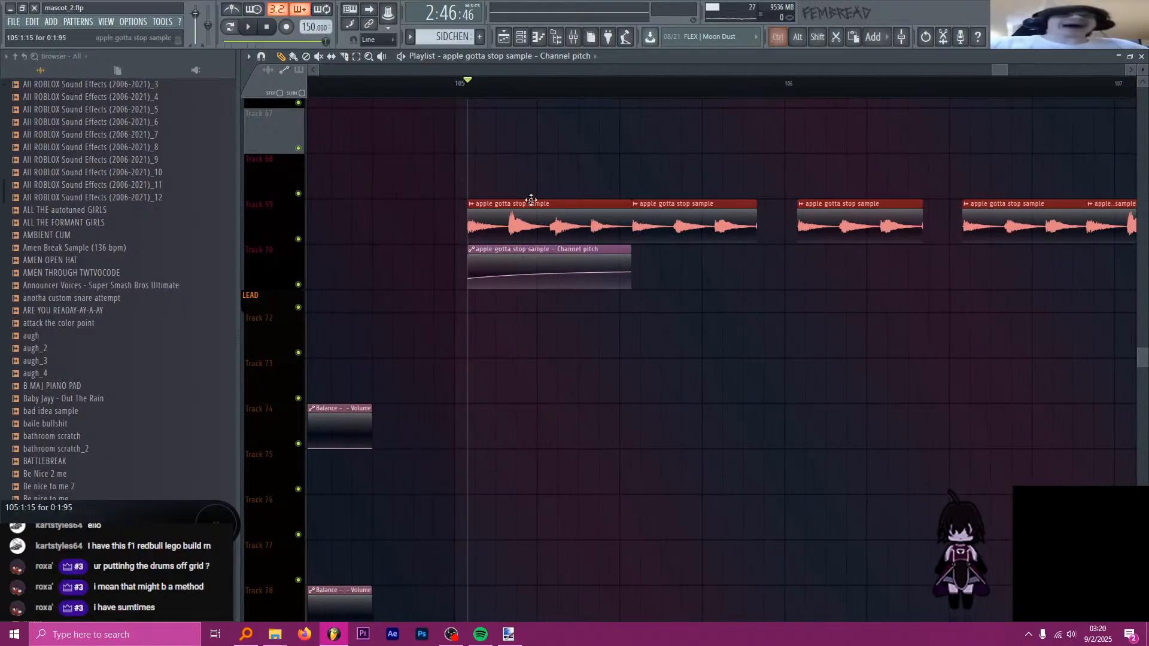
scroll(538, 221, down, 3)
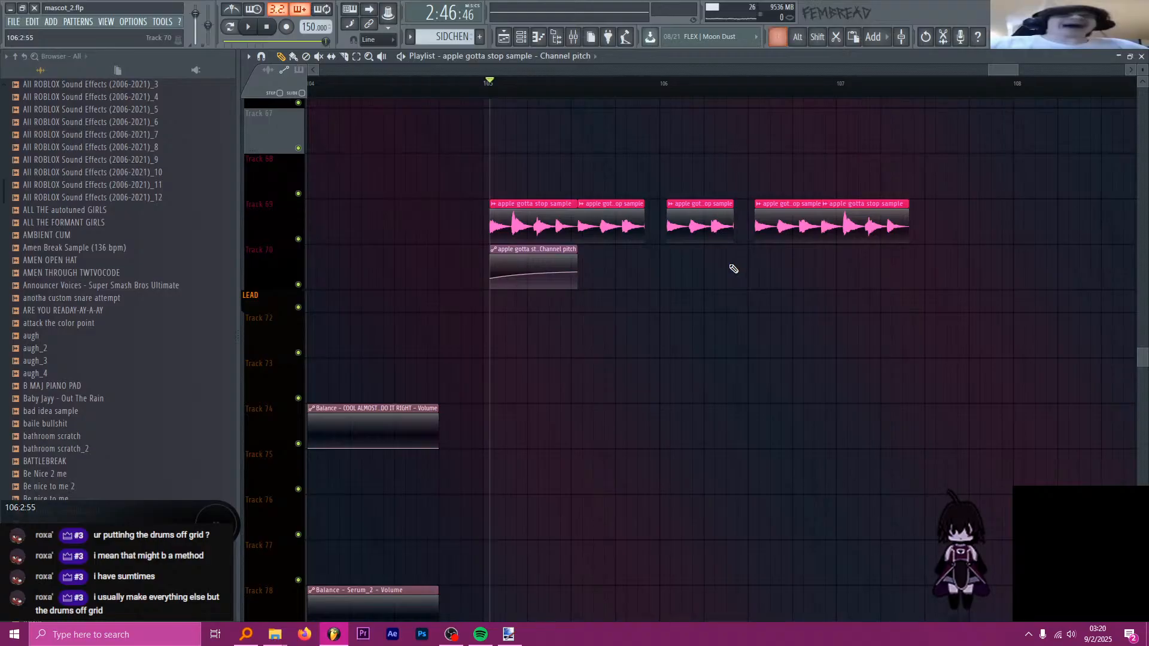
scroll(730, 267, down, 2)
drag(488, 201, 875, 209)
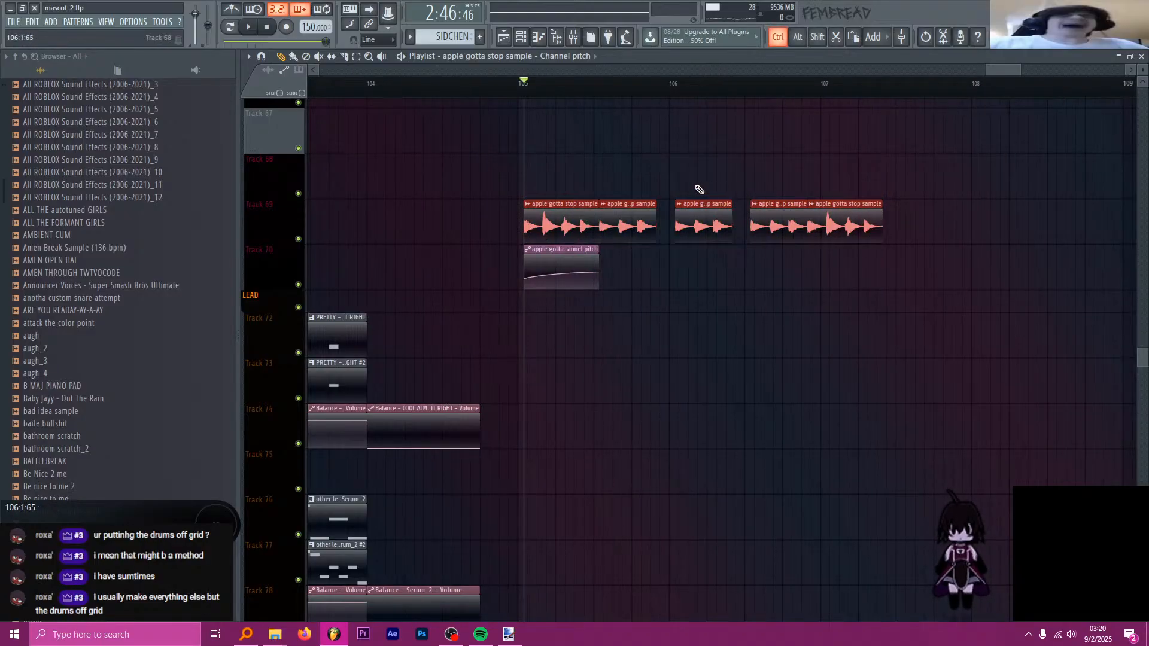
scroll(619, 156, down, 2)
click(464, 84)
key(space)
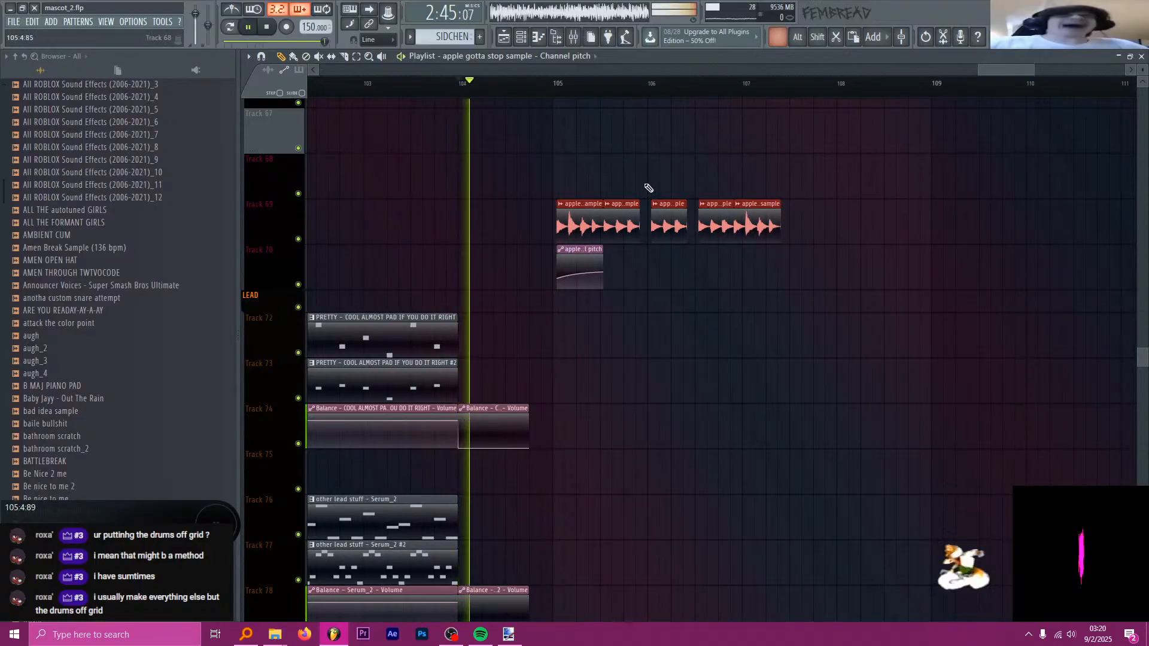
scroll(621, 179, up, 2)
key(space)
- Replay the section from just before bar 105 into the last group of sample clips
drag(432, 91, 468, 92)
key(space)
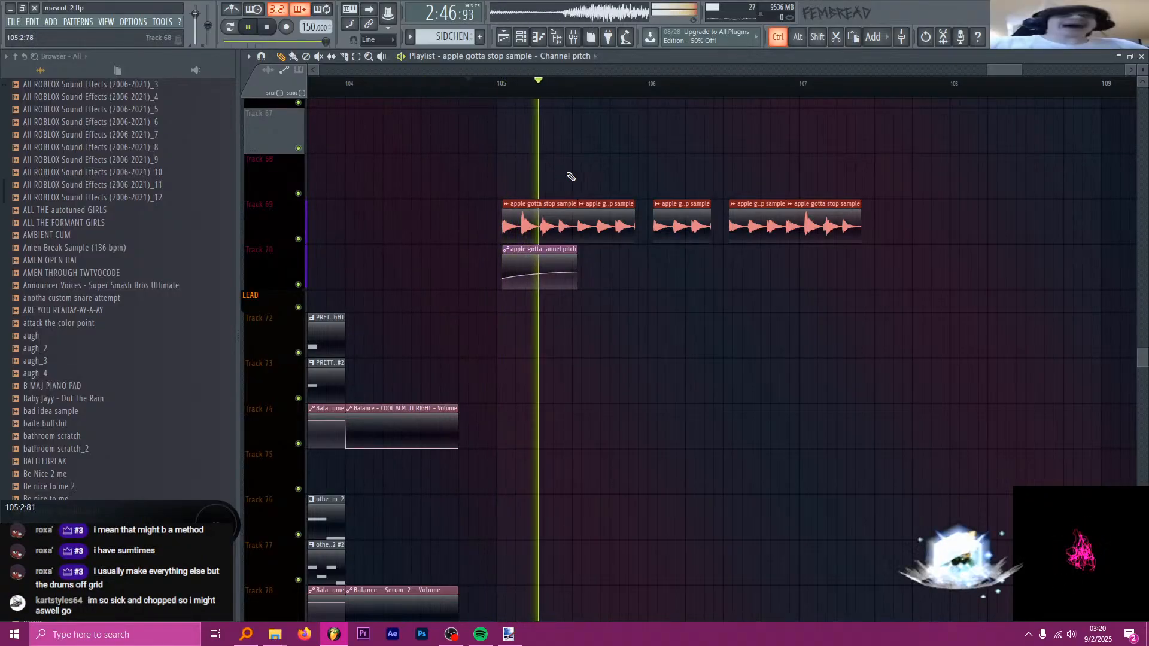
scroll(572, 177, up, 1)
scroll(689, 248, up, 5)
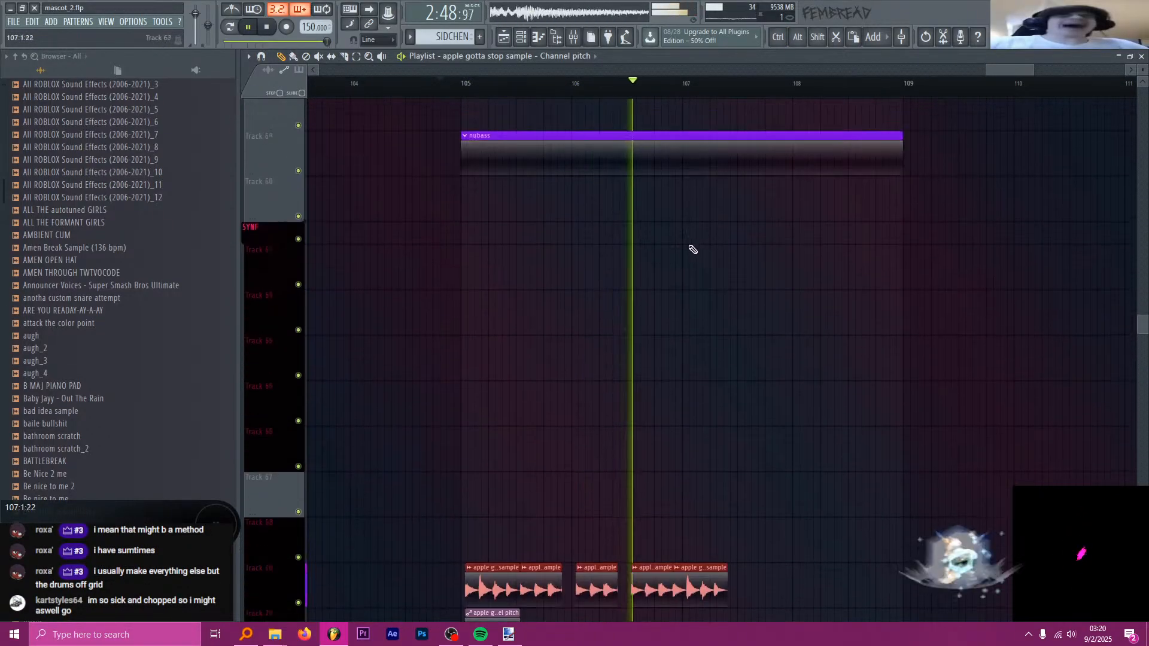
key(space)
- Set the playback start to the beginning of the last group of sample clips, midway through bar 106
scroll(652, 279, down, 2)
scroll(652, 279, down, 8)
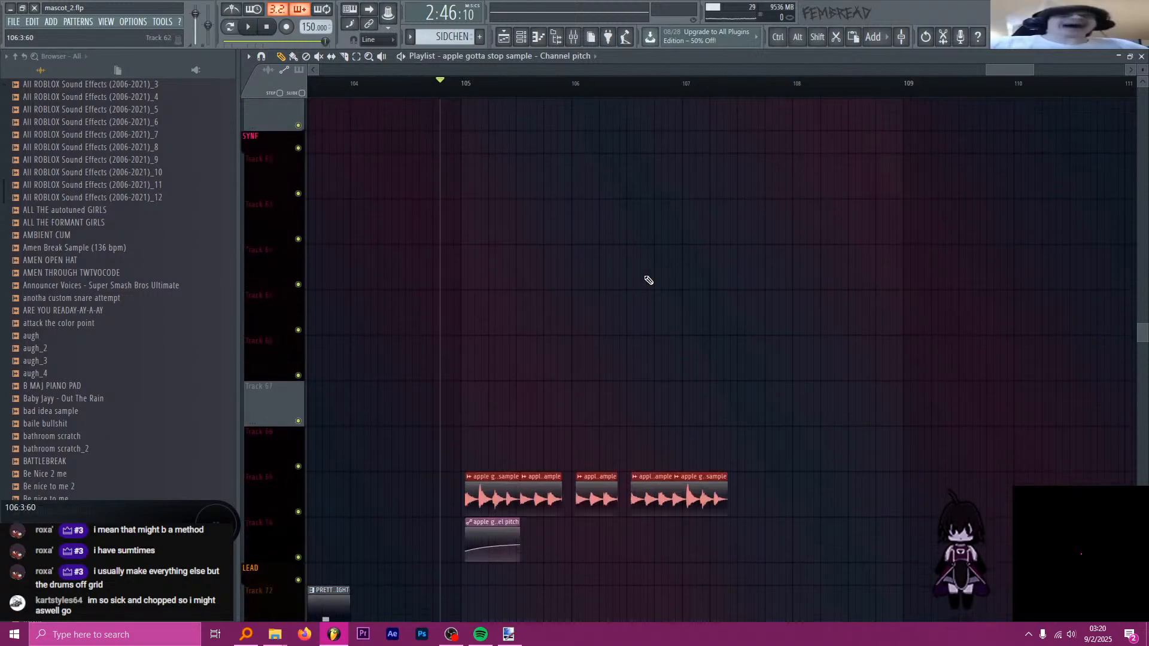
scroll(679, 271, up, 1)
scroll(679, 271, up, 2)
drag(524, 89, 529, 89)
scroll(604, 154, down, 1)
scroll(646, 192, up, 1)
- Slice the last apple gotta stop sample clip at 107:1:15 and delete the part after the cut
key(c)
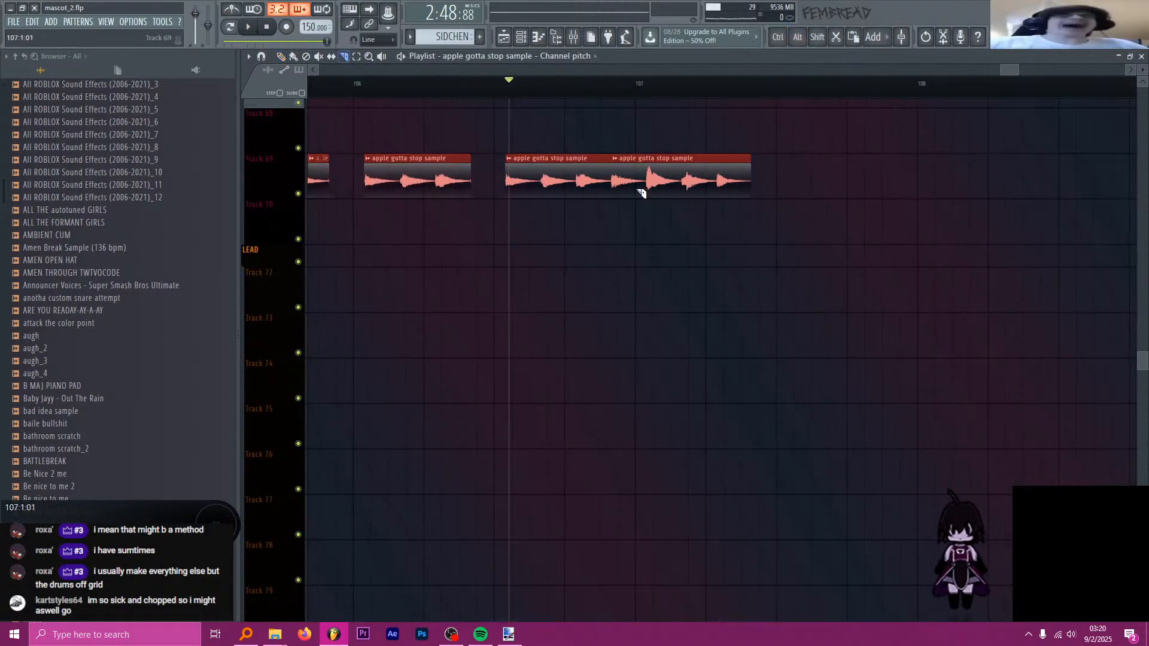
scroll(643, 193, up, 1)
scroll(645, 196, down, 2)
scroll(644, 197, up, 3)
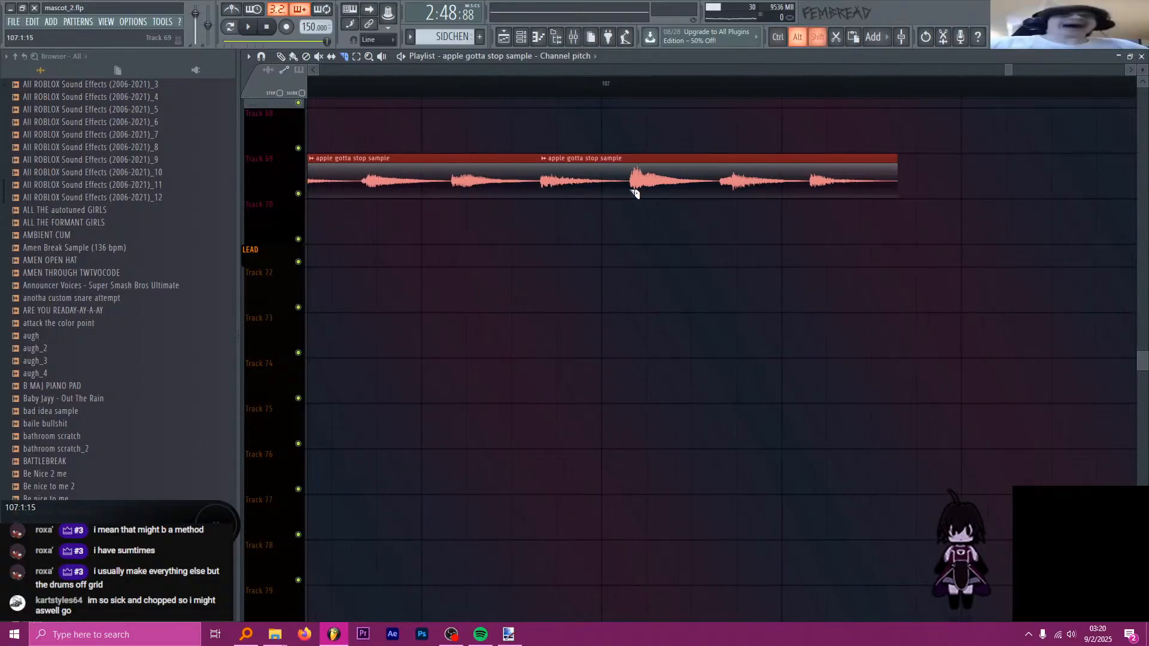
shift+click(632, 189)
scroll(636, 189, down, 3)
key(p)
right_click(647, 194)
scroll(652, 192, down, 2)
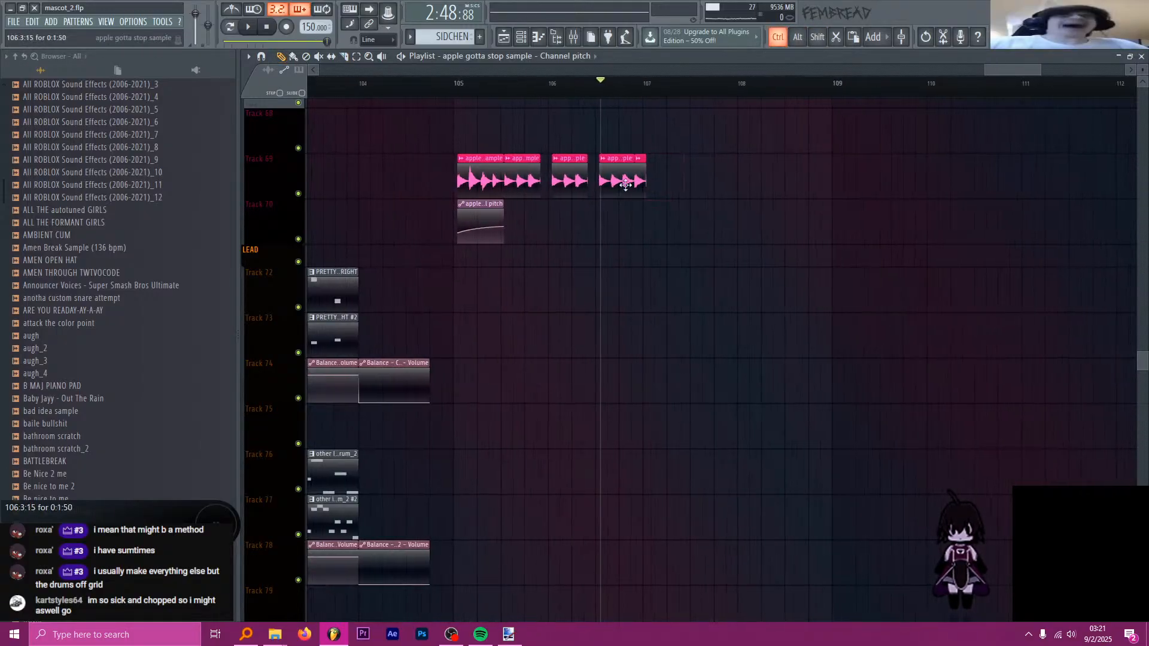
- Play the last group of apple gotta stop sample clips from midway through bar 106
drag(714, 291, 442, 187)
scroll(501, 189, up, 1)
ctrl+click(687, 220)
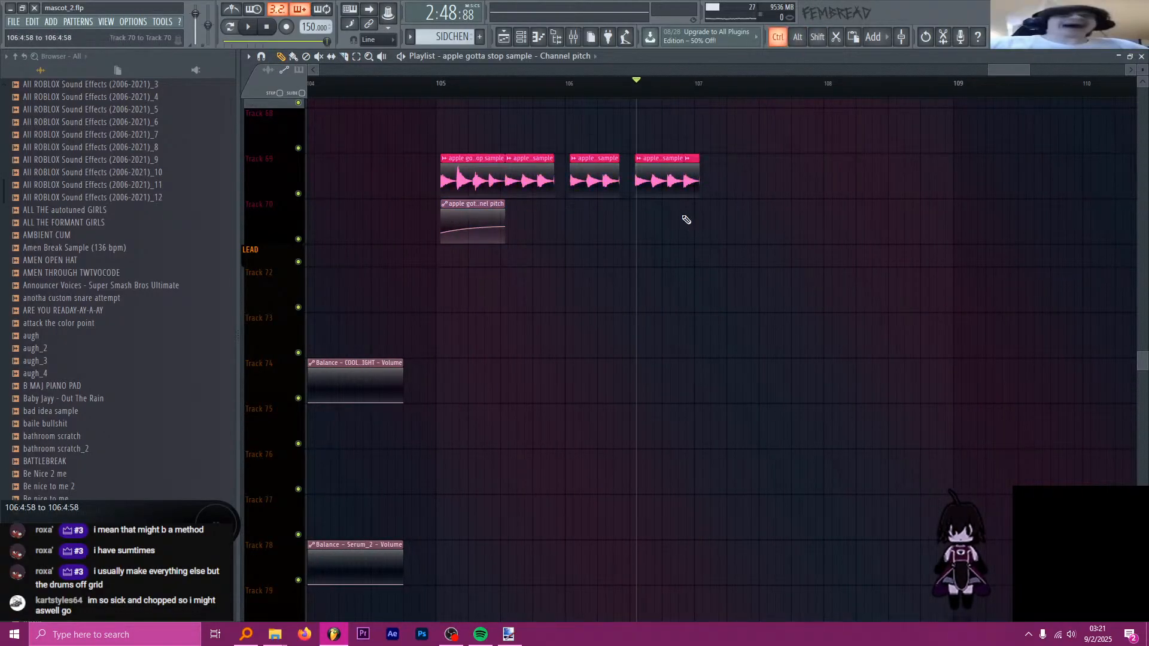
key(space)
scroll(703, 99, down, 3)
scroll(785, 127, up, 4)
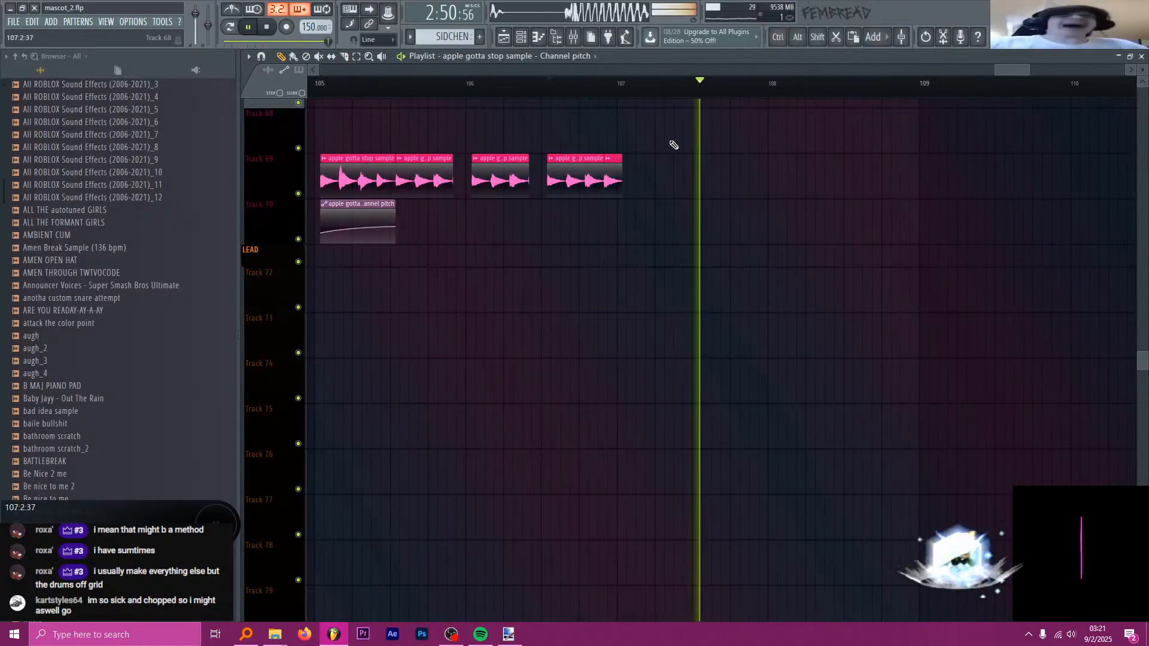
key(space)
scroll(693, 138, down, 3)
scroll(538, 144, up, 2)
scroll(527, 158, down, 3)
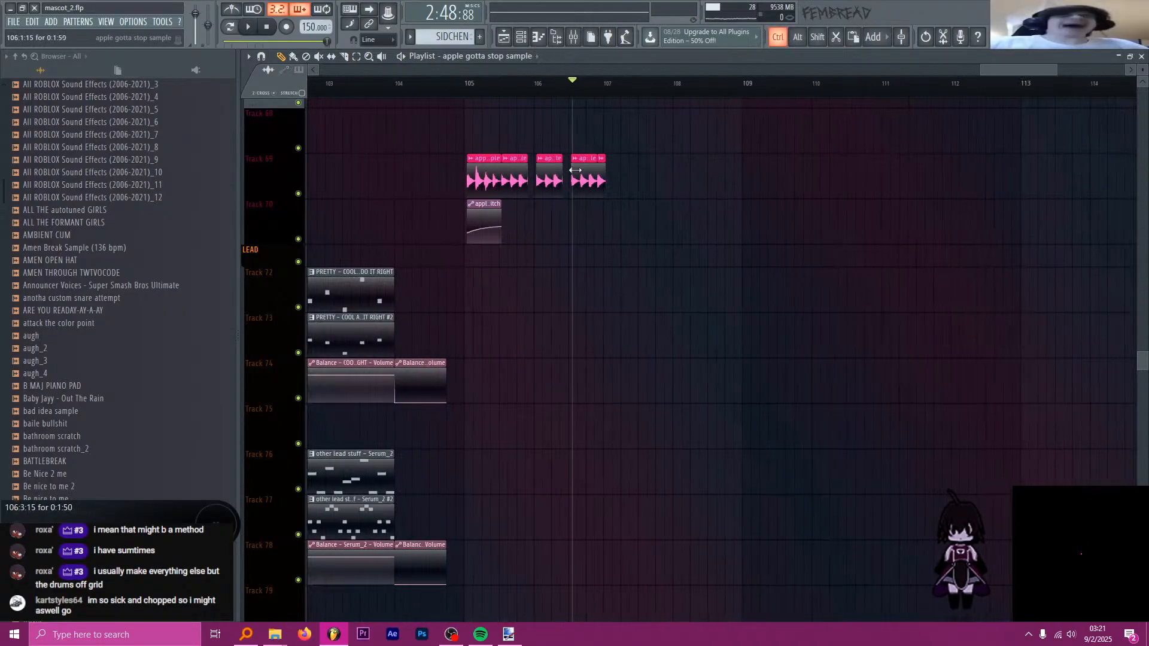
- Set the playback start to bar 106 and play the sample clips from there
scroll(525, 173, up, 3)
click(472, 87)
scroll(532, 158, down, 3)
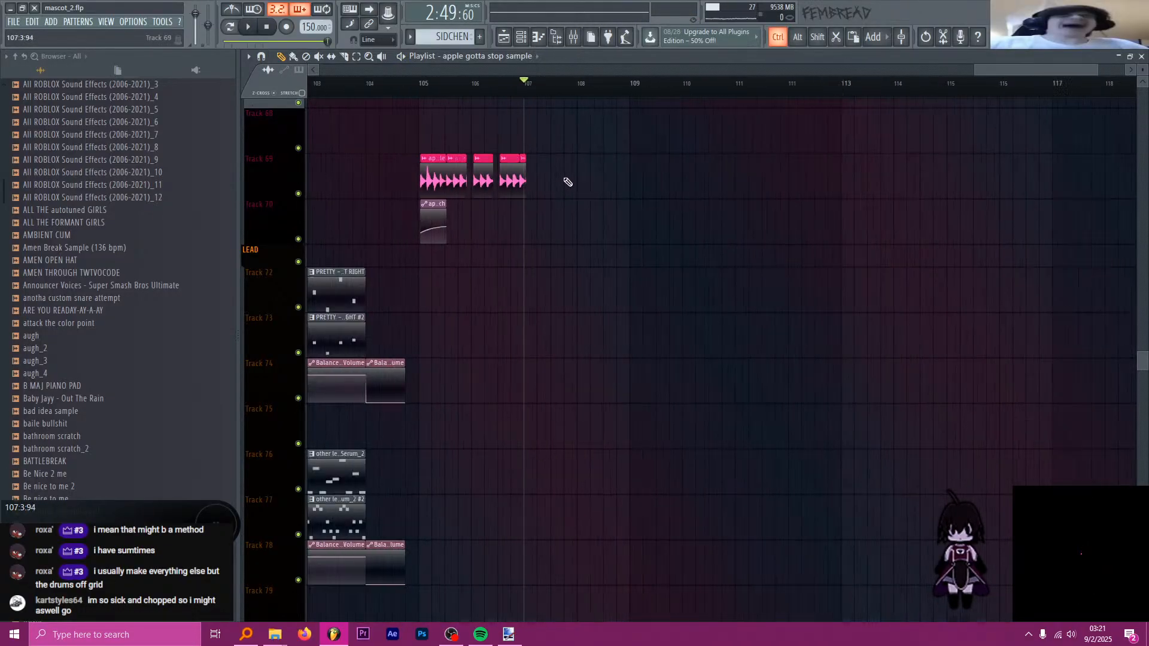
scroll(573, 176, up, 2)
scroll(503, 151, up, 2)
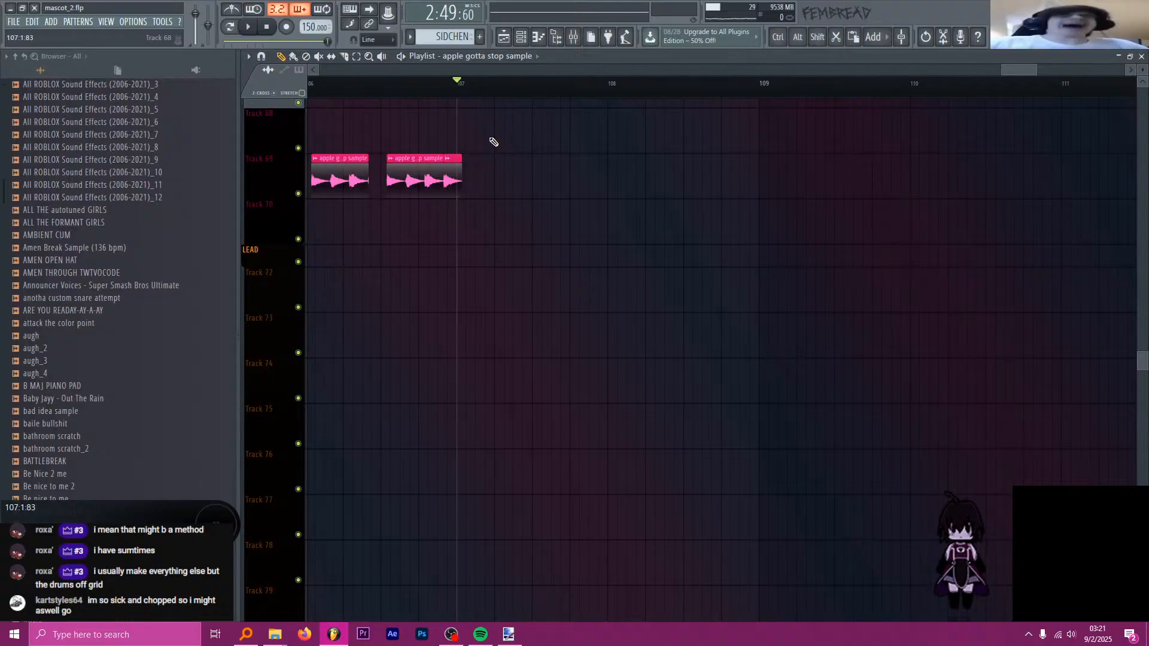
scroll(488, 150, down, 3)
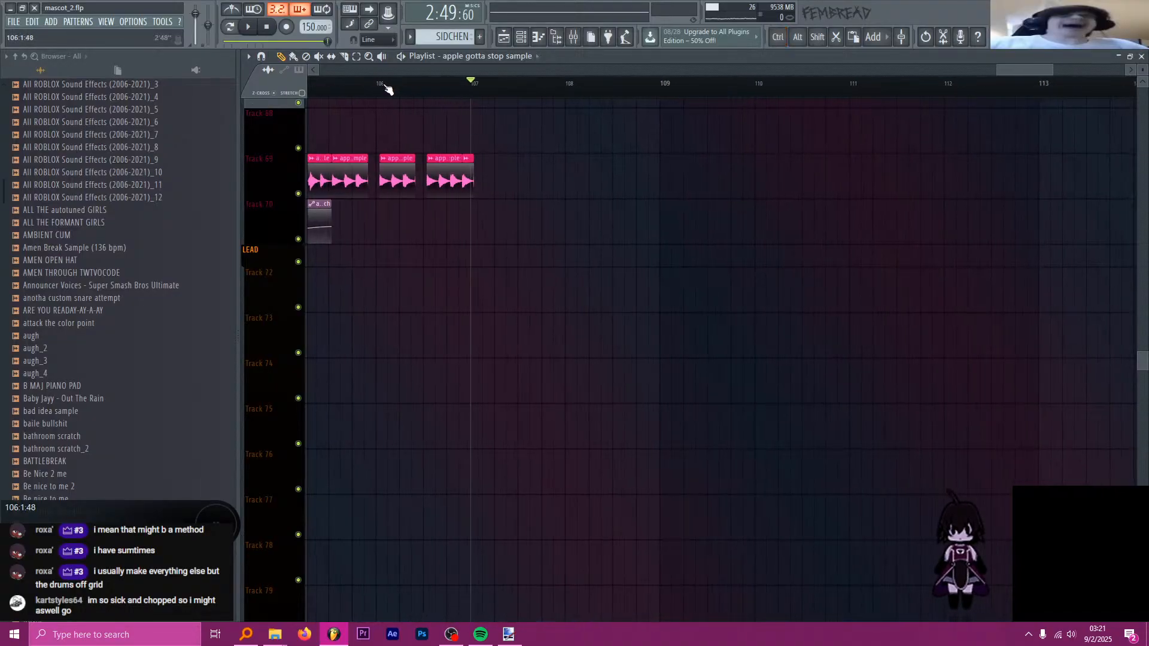
click(377, 87)
scroll(467, 114, up, 3)
scroll(347, 115, down, 4)
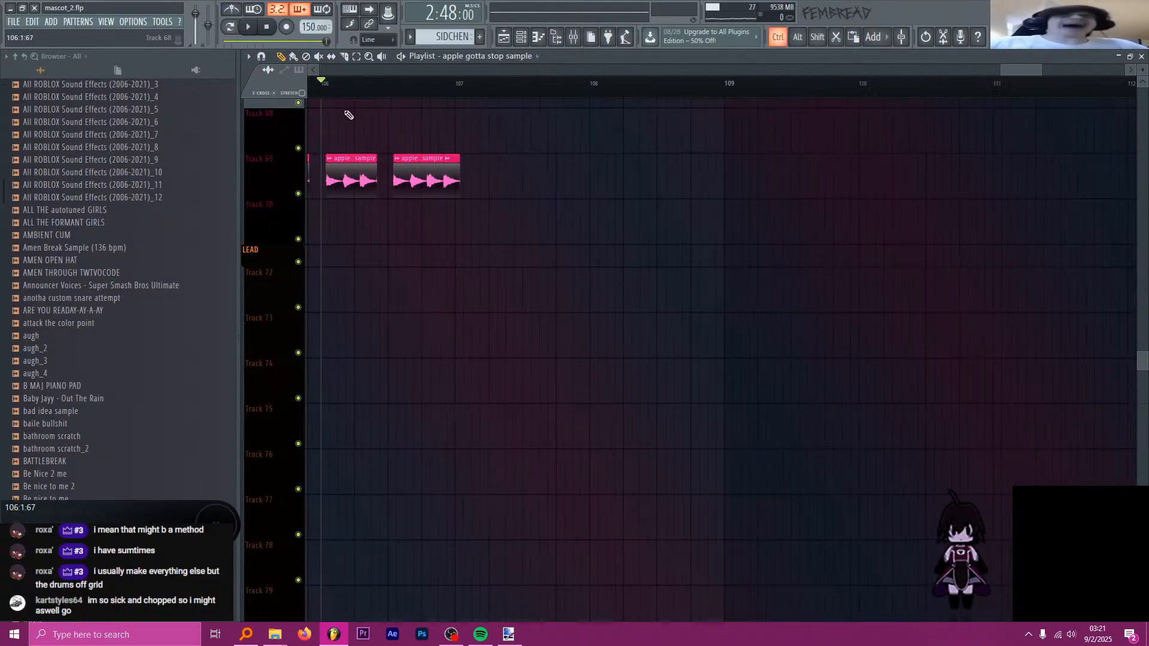
scroll(336, 141, up, 5)
scroll(441, 222, down, 4)
key(space)
scroll(484, 245, up, 4)
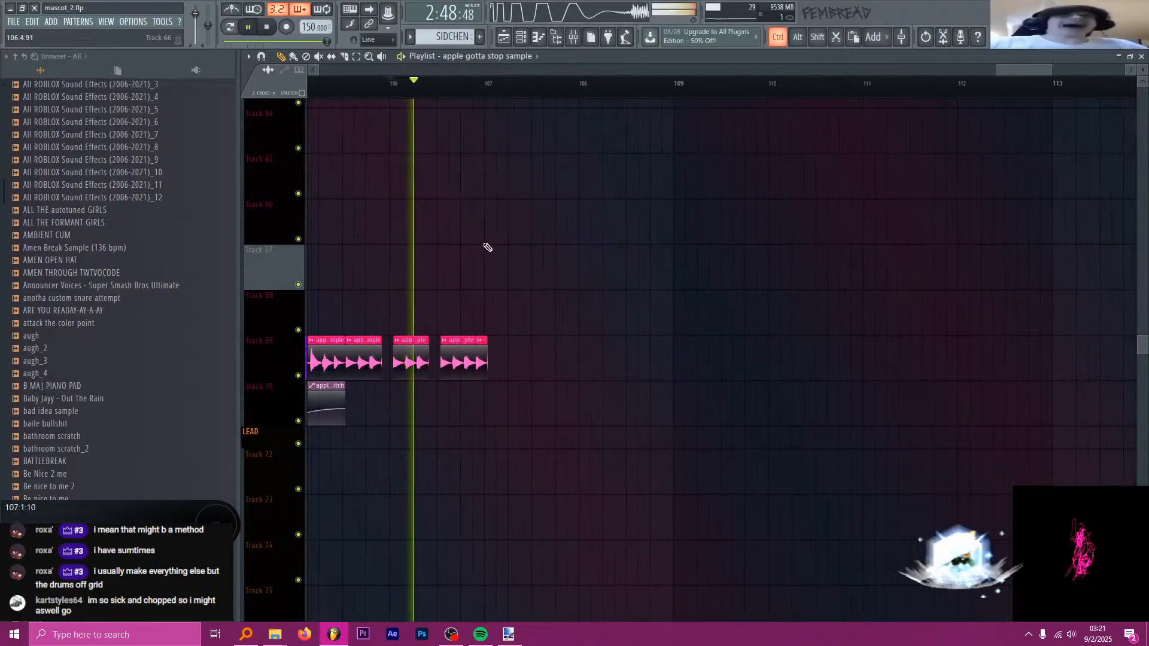
key(space)
- Slice the longer clip in the last group partway through its third hit and delete the section up to the chop at 106:4:63
scroll(490, 329, up, 3)
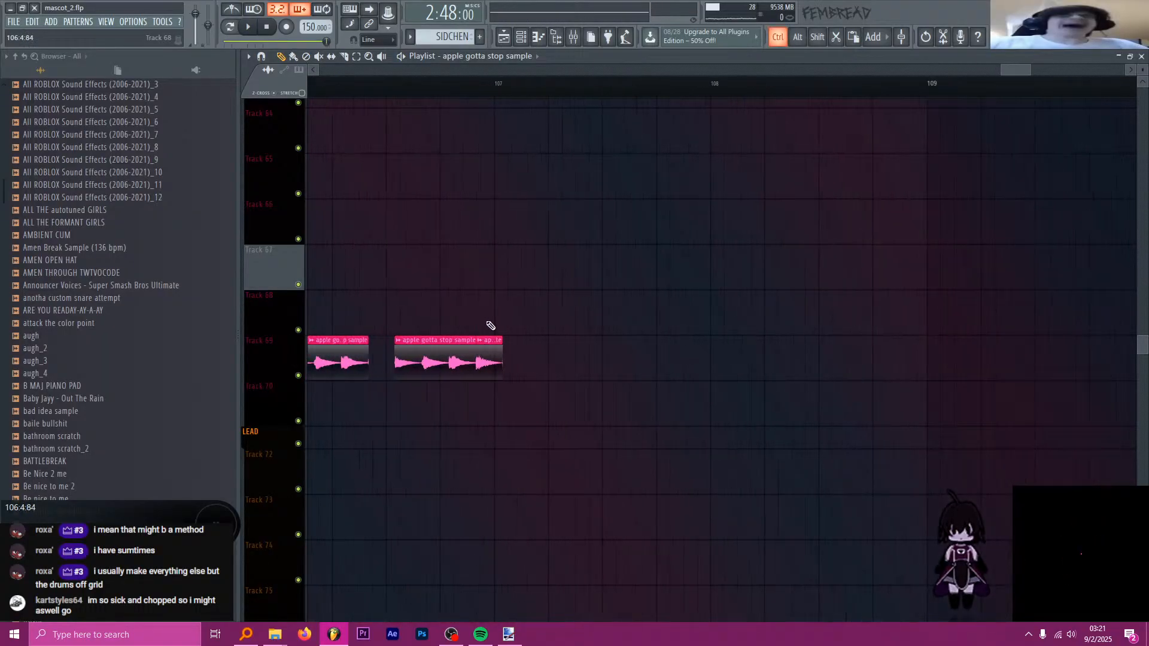
scroll(483, 353, up, 2)
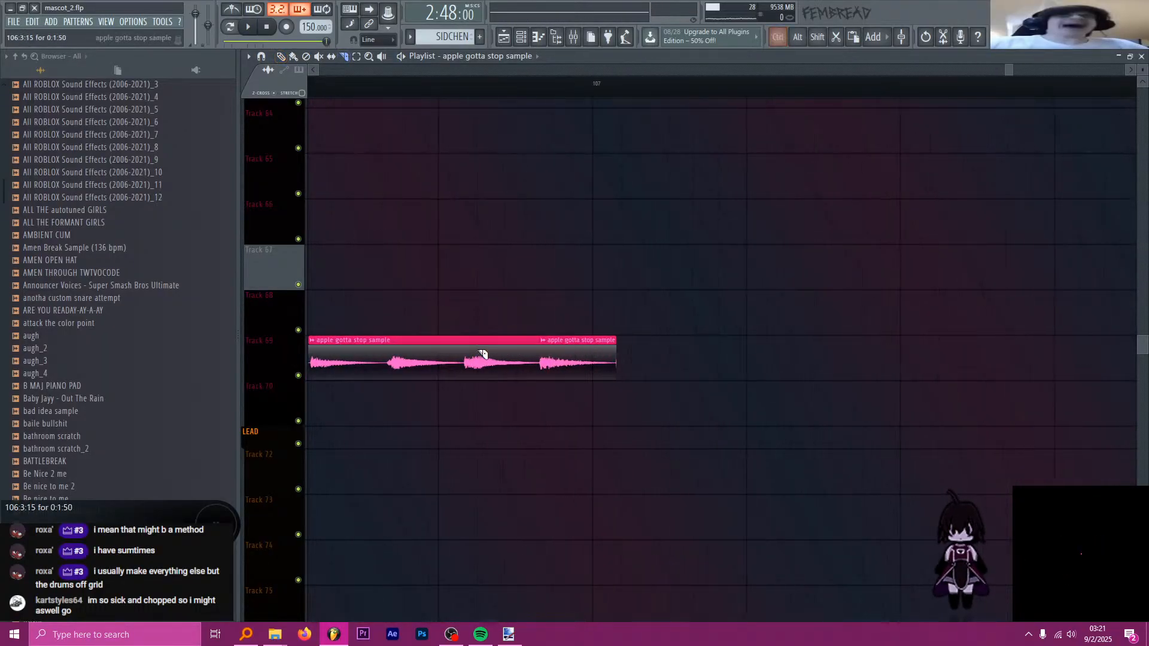
right_click(514, 365)
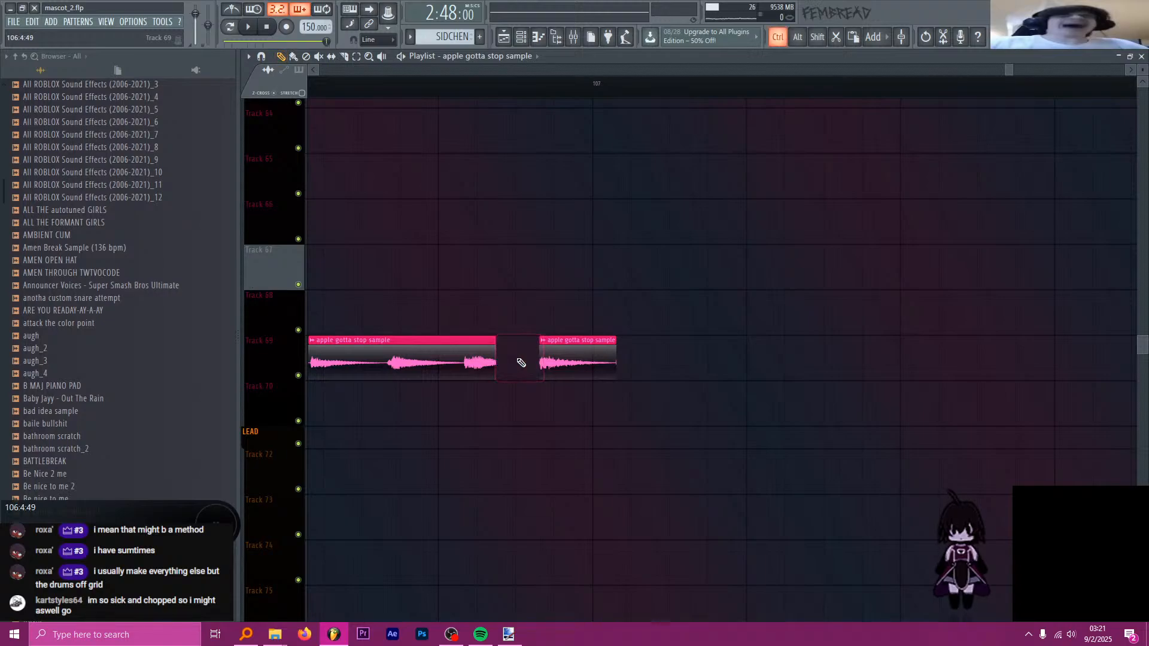
scroll(551, 363, right, 1)
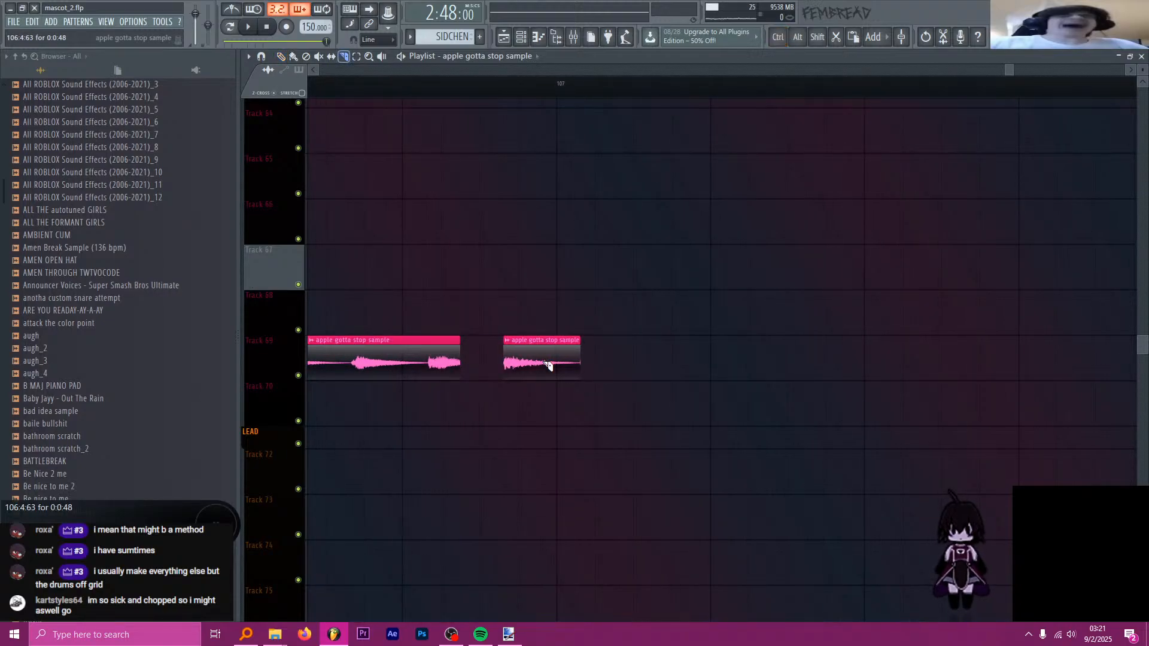
- Slice the last chop at 106:4:63 in half and delete its second half, leaving a length of 0:0:24
shift+right_click(544, 362)
right_click(555, 363)
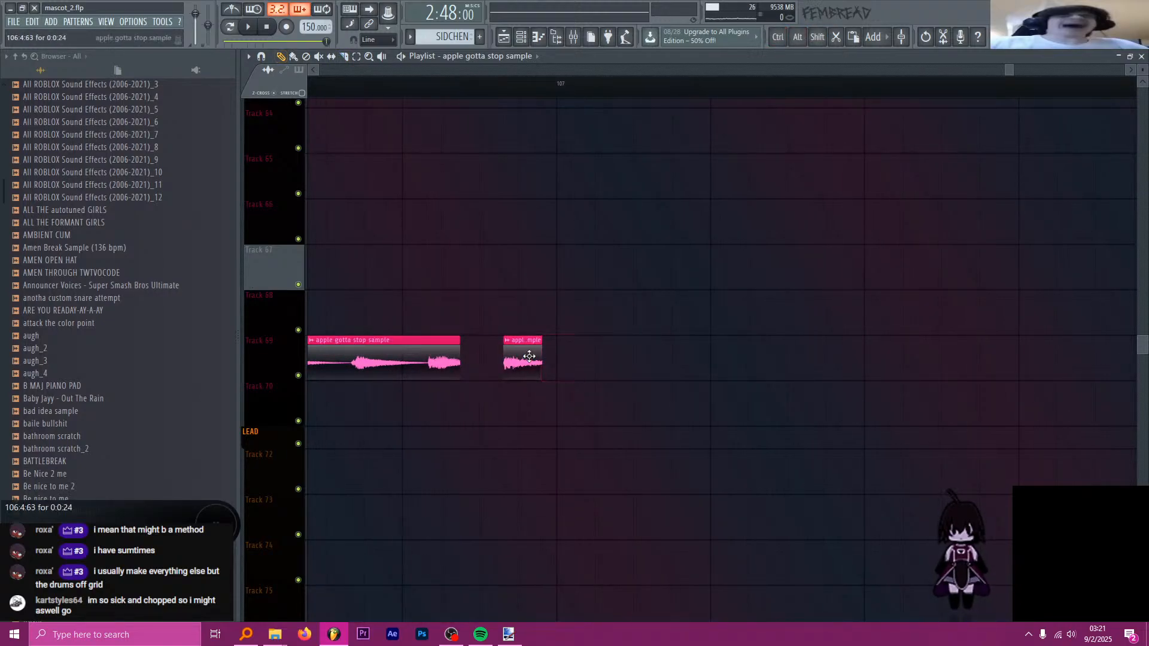
drag(557, 363, 563, 362)
right_click(562, 362)
scroll(563, 362, down, 5)
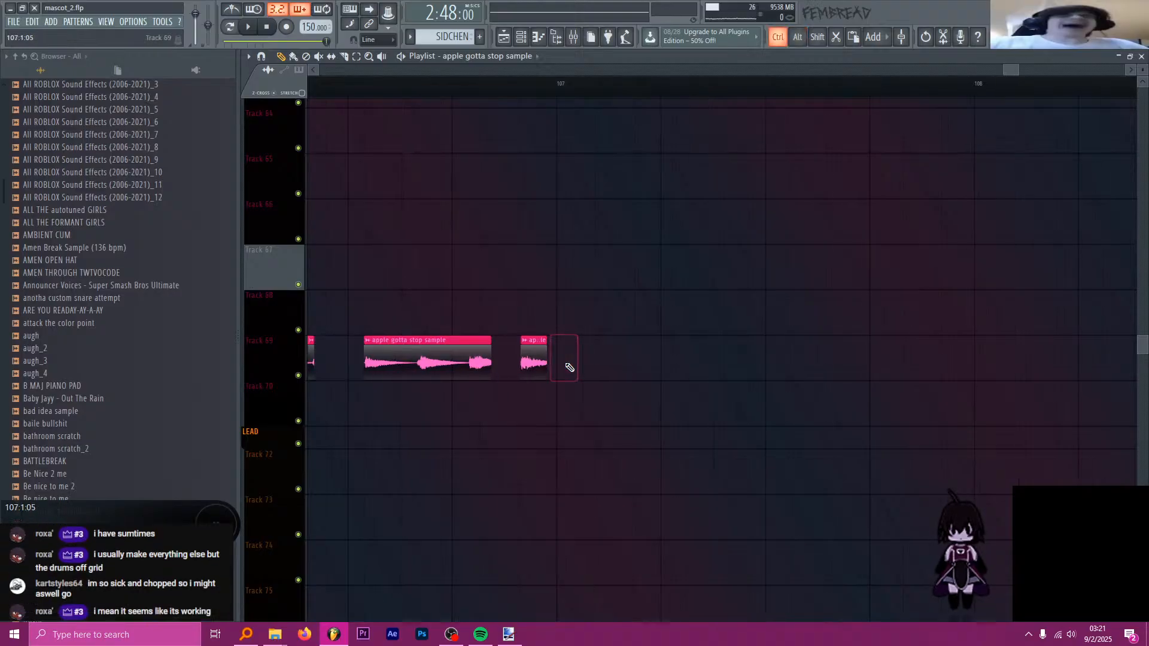
scroll(516, 345, up, 1)
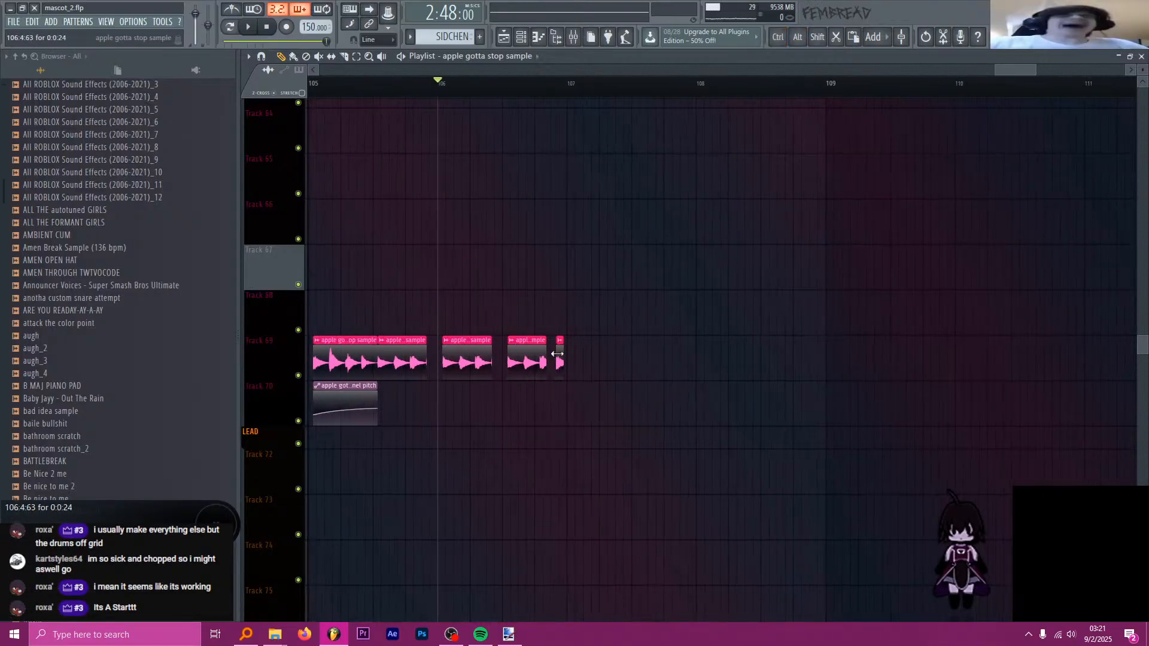
- Delete the short chop at 106:4:63 and duplicate all sample clips on Track 69 with the copies starting at 107:1:15
right_click(559, 352)
scroll(559, 351, down, 1)
drag(600, 352, 380, 354)
drag(381, 352, 595, 347)
- Play the shortened sample group from bar 106 to check its new ending
key(space)
scroll(584, 269, up, 3)
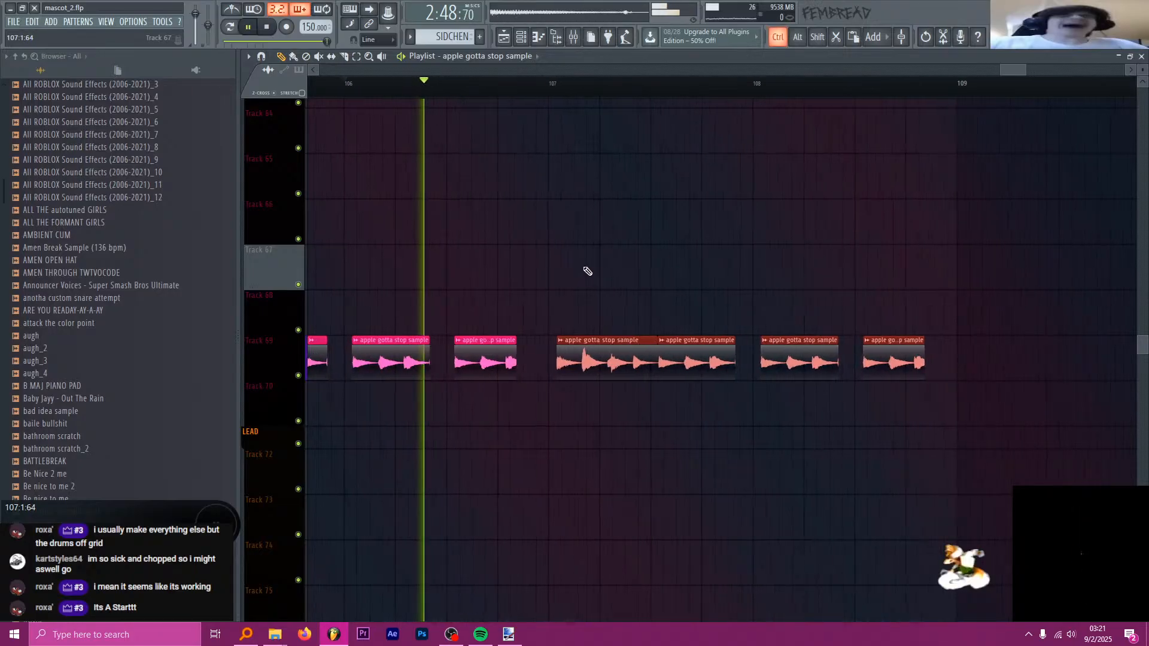
key(space)
- Slice the clip at 107:1:15 just before its second hit and copy the resulting first chop to 106:4:63
scroll(569, 307, up, 2)
scroll(615, 377, up, 1)
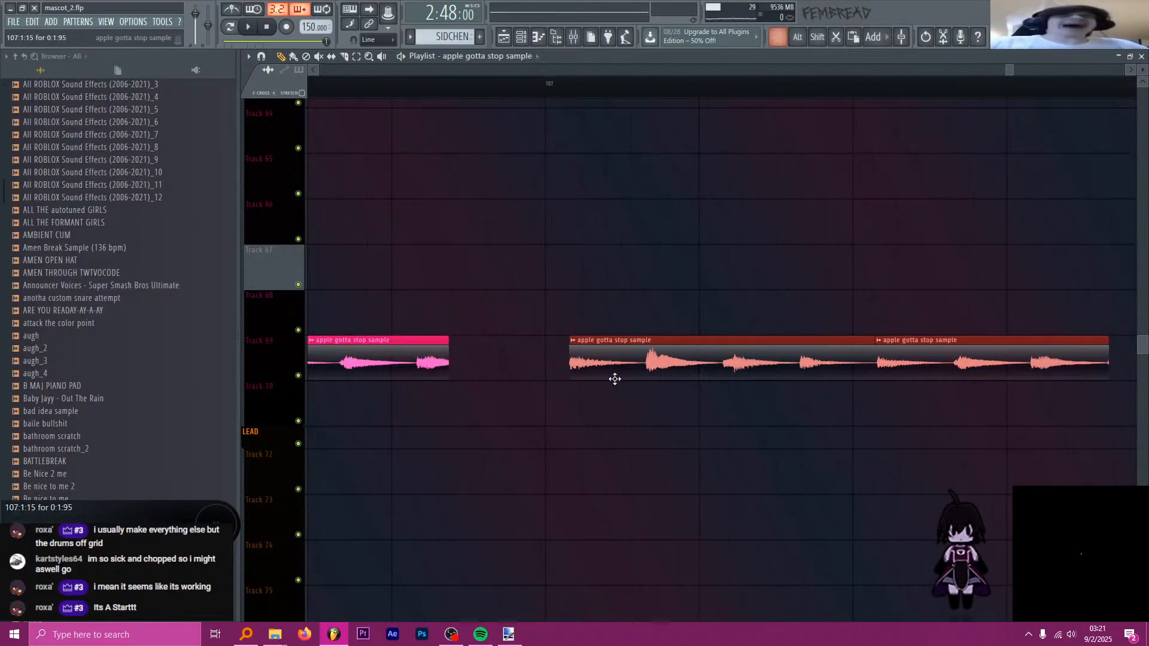
key(c)
alt+shift+click(646, 366)
key(p)
drag(604, 361, 524, 354)
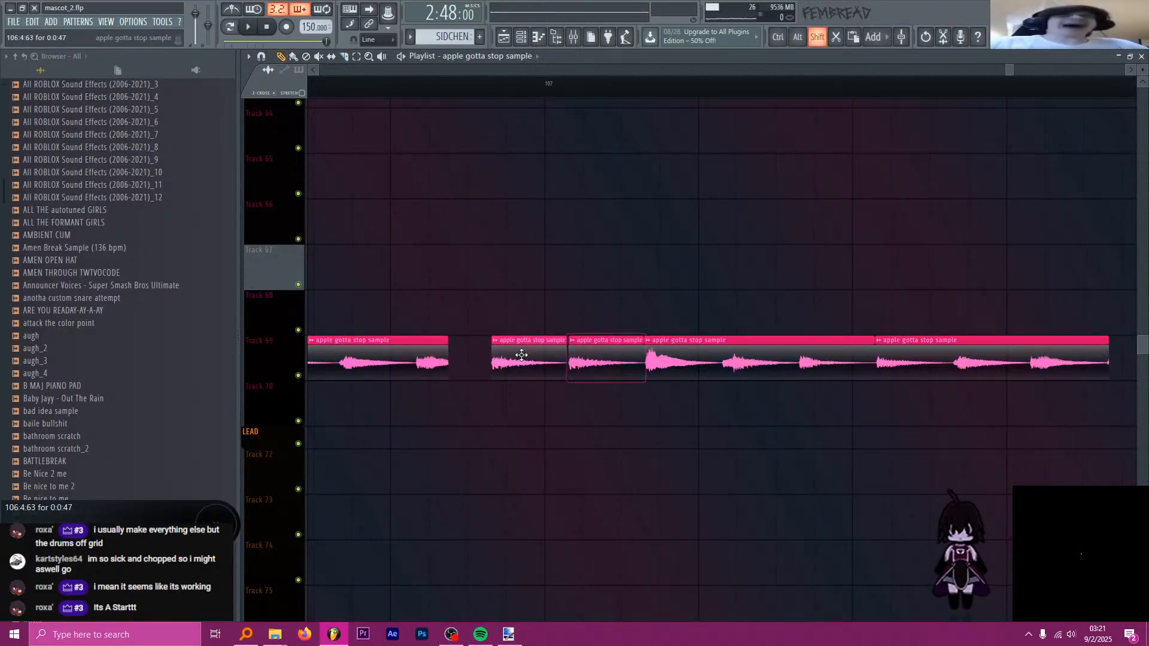
- Play the sample from bar 106 through the added pickup chop and into bar 108
key(space)
scroll(542, 294, down, 3)
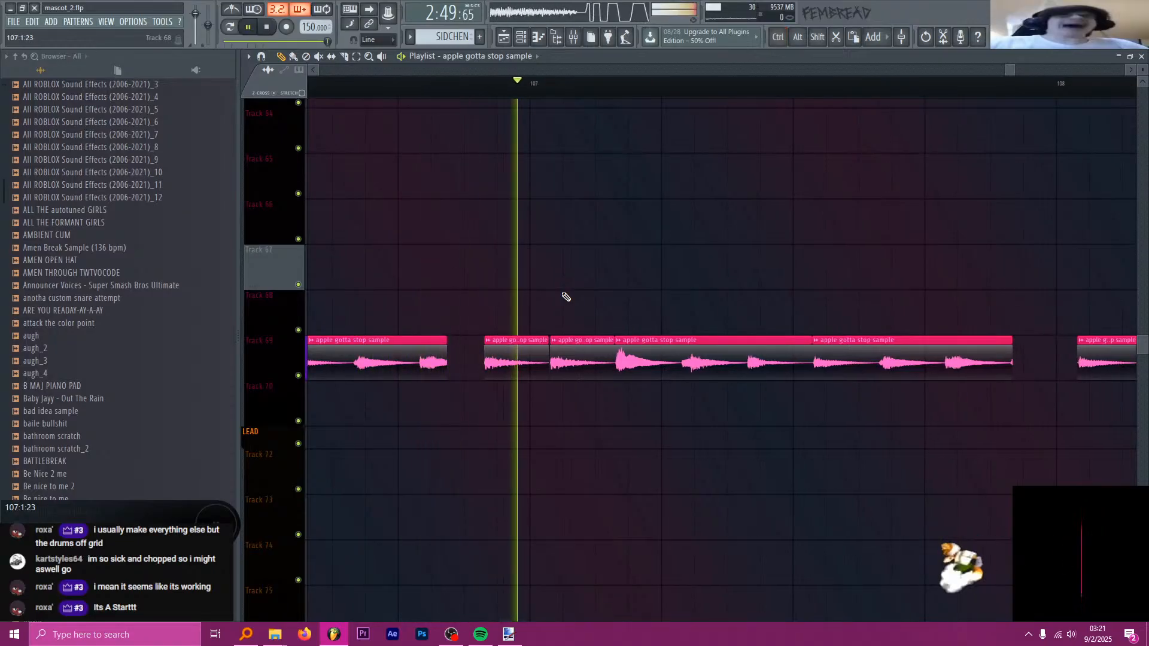
scroll(529, 276, down, 2)
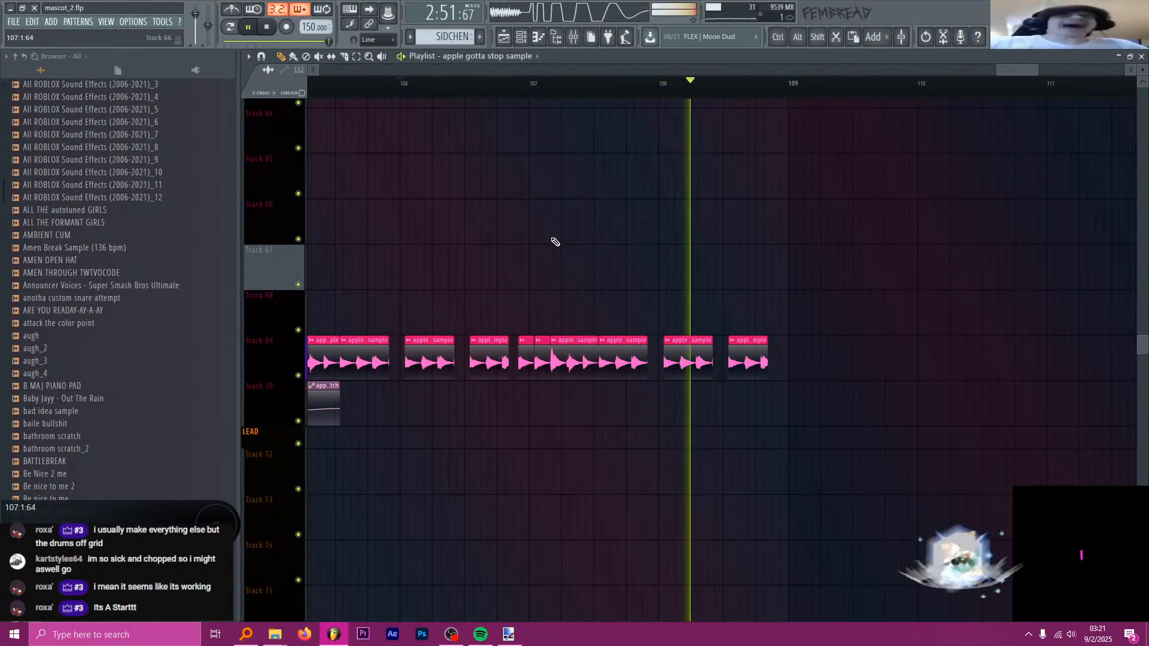
key(space)
scroll(569, 252, down, 3)
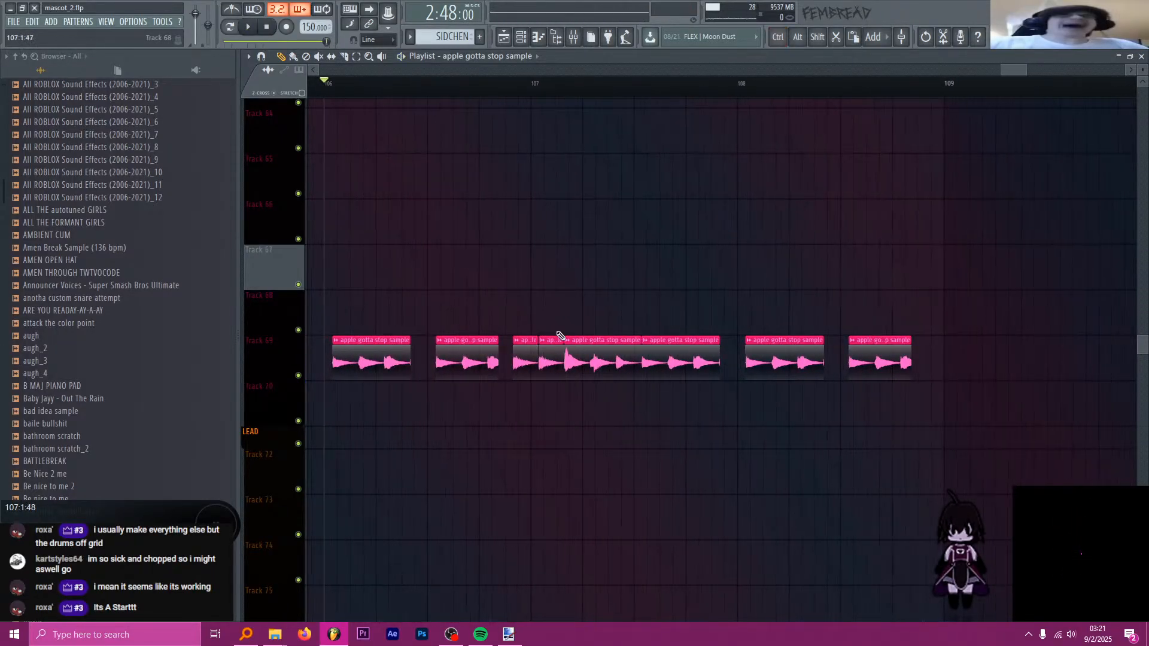
- Set the playback start to bar 107
scroll(594, 359, up, 4)
click(530, 90)
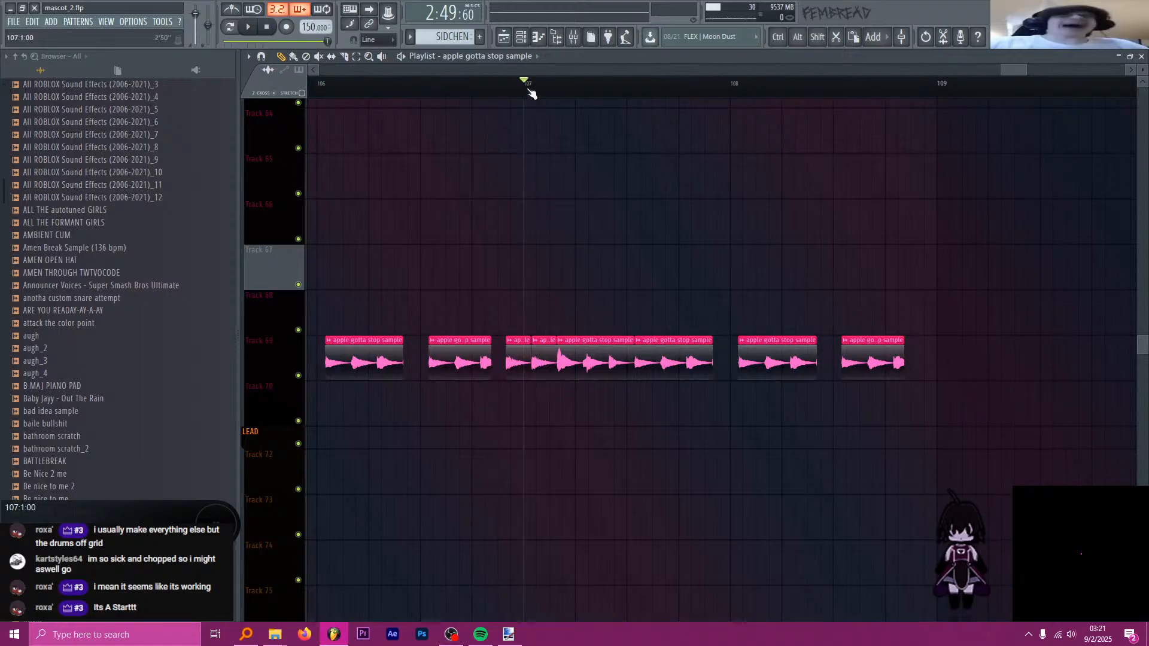
scroll(637, 311, down, 5)
scroll(605, 320, up, 3)
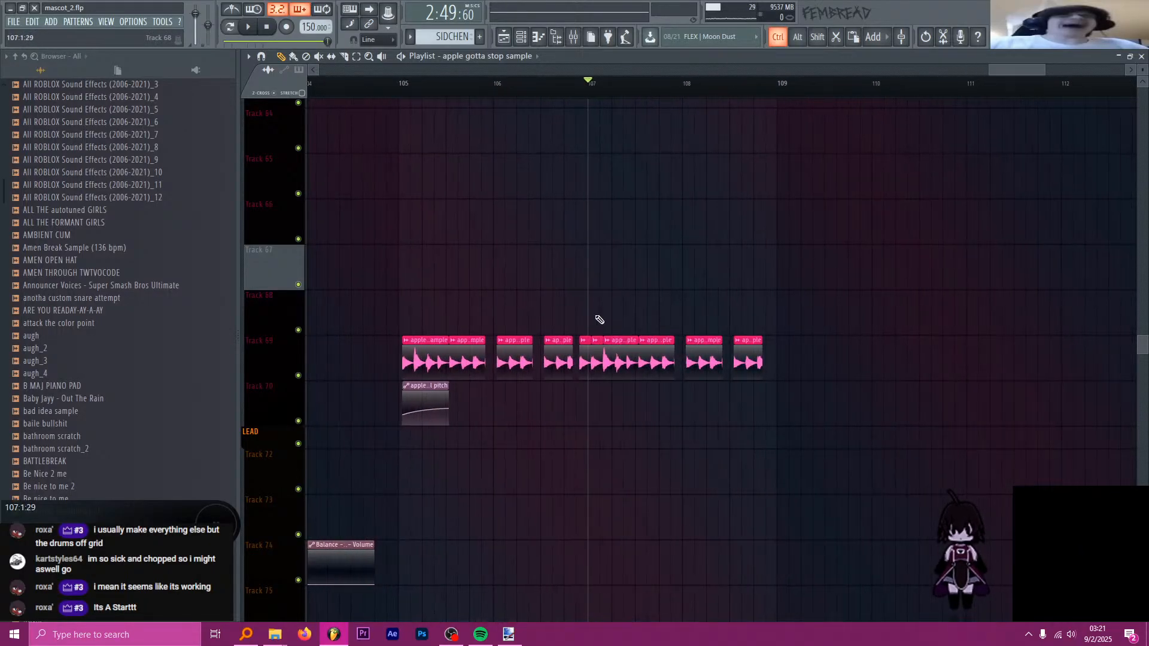
- Select all apple gotta stop sample clips on Track 69 and check the sample's channel settings
scroll(619, 335, down, 2)
drag(750, 360, 673, 362)
scroll(674, 362, up, 6)
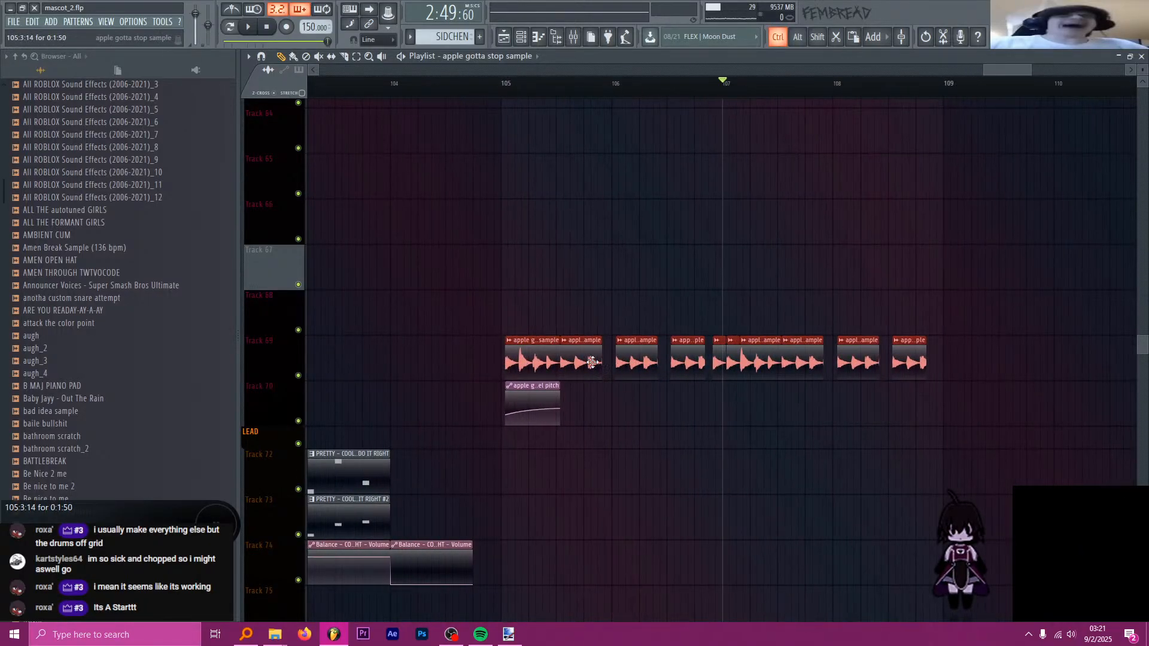
double_click(564, 356)
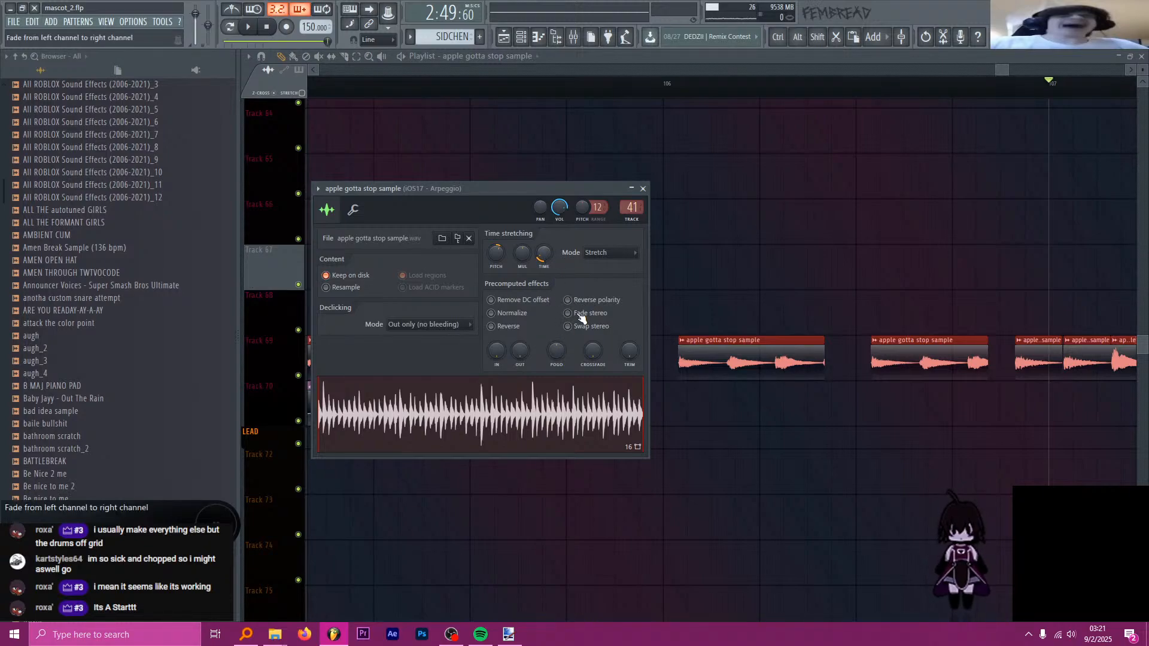
click(643, 188)
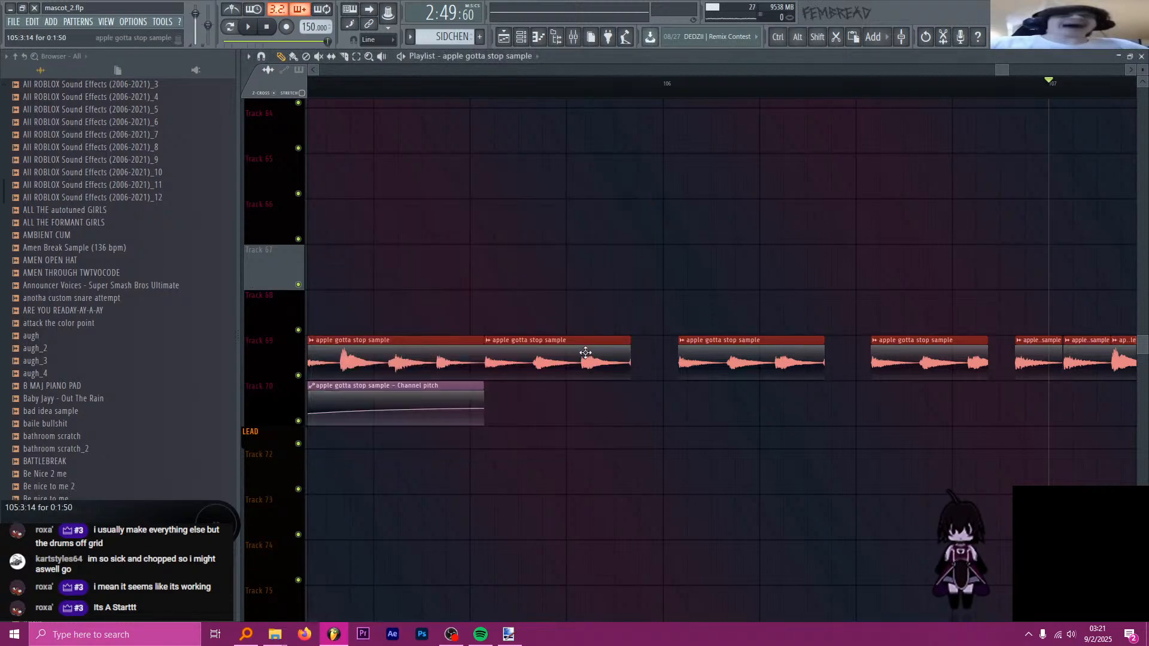
- Resize all selected sample clips together, giving the clip at 105:3:14 a length of 0:1:39
scroll(602, 363, down, 3)
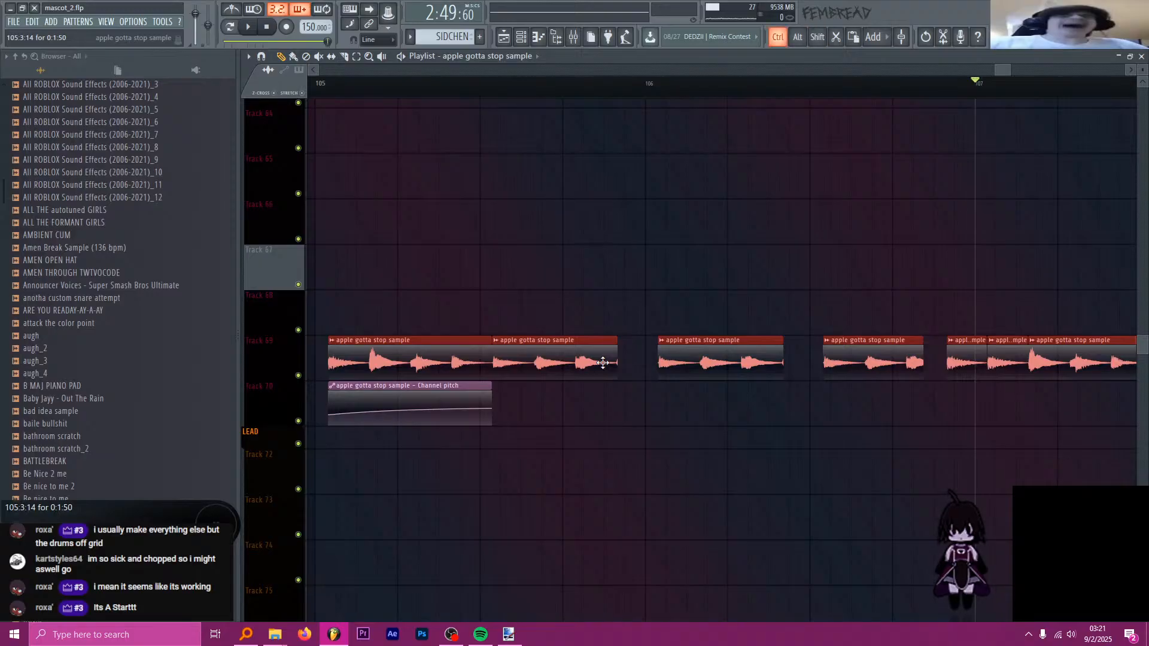
scroll(603, 363, up, 2)
drag(643, 355, 608, 358)
scroll(571, 293, down, 2)
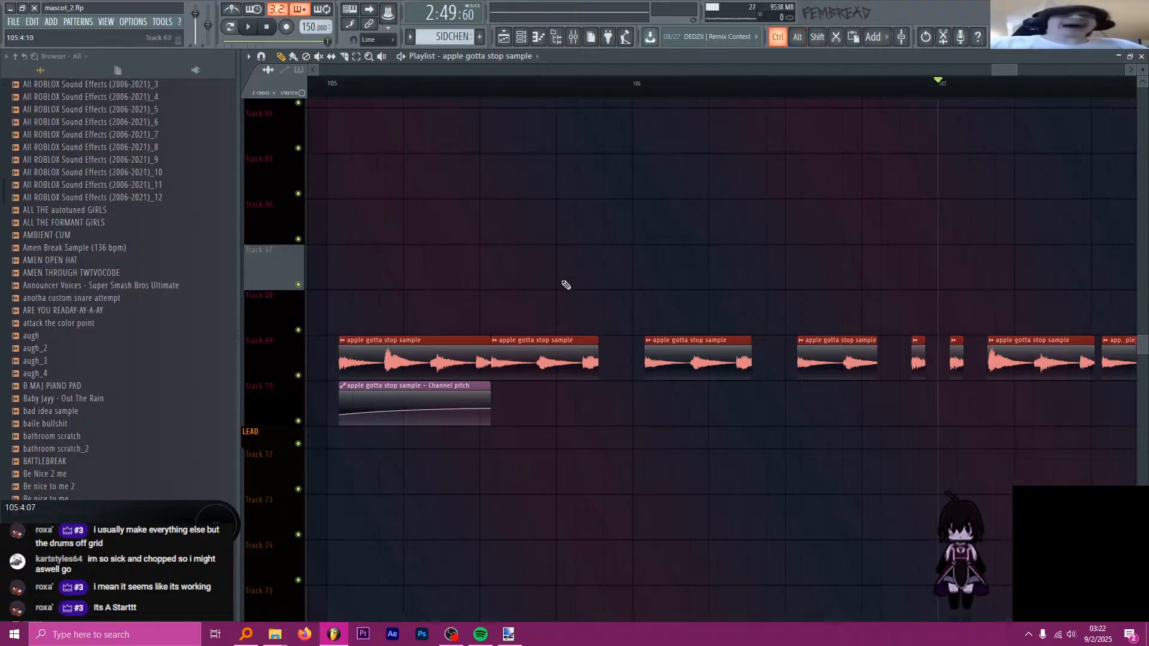
- Play the resized sample clips from the start of bar 105 into the group around bar 108
click(406, 83)
key(space)
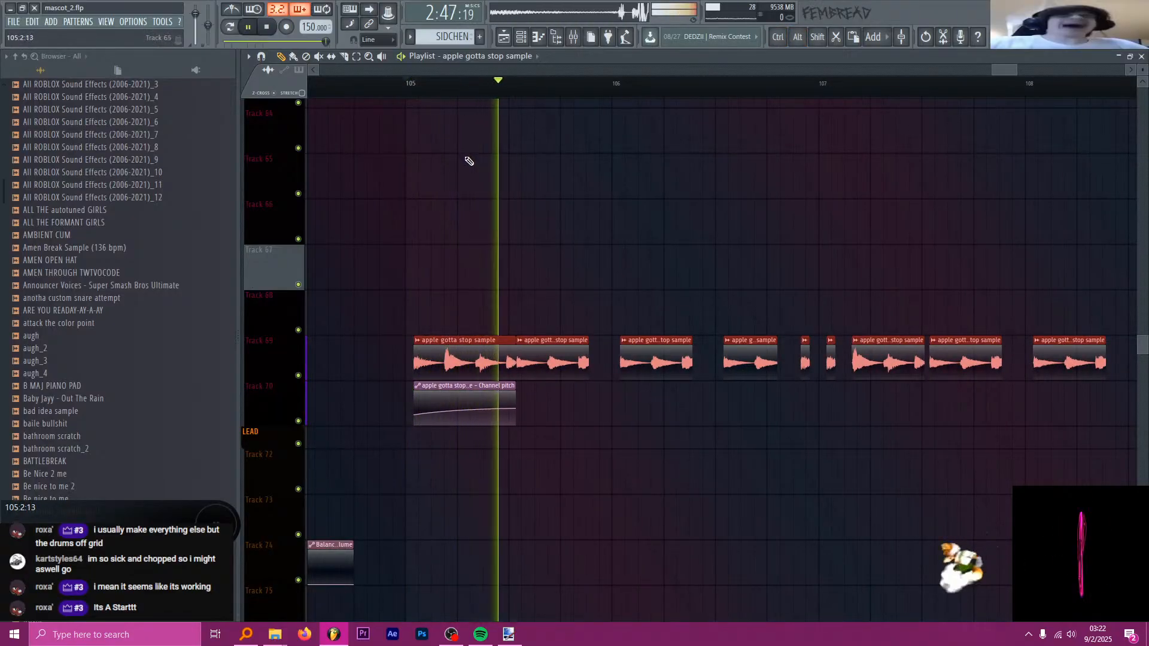
scroll(469, 231, down, 2)
scroll(683, 297, up, 2)
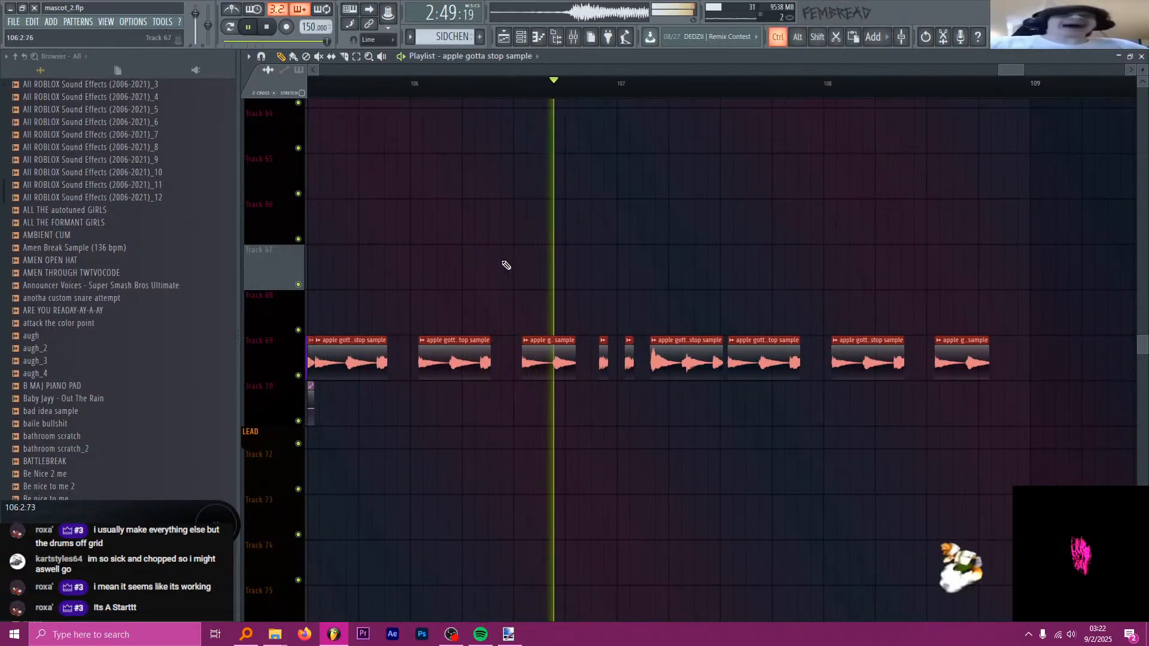
scroll(562, 283, down, 3)
scroll(627, 302, up, 2)
scroll(639, 300, down, 2)
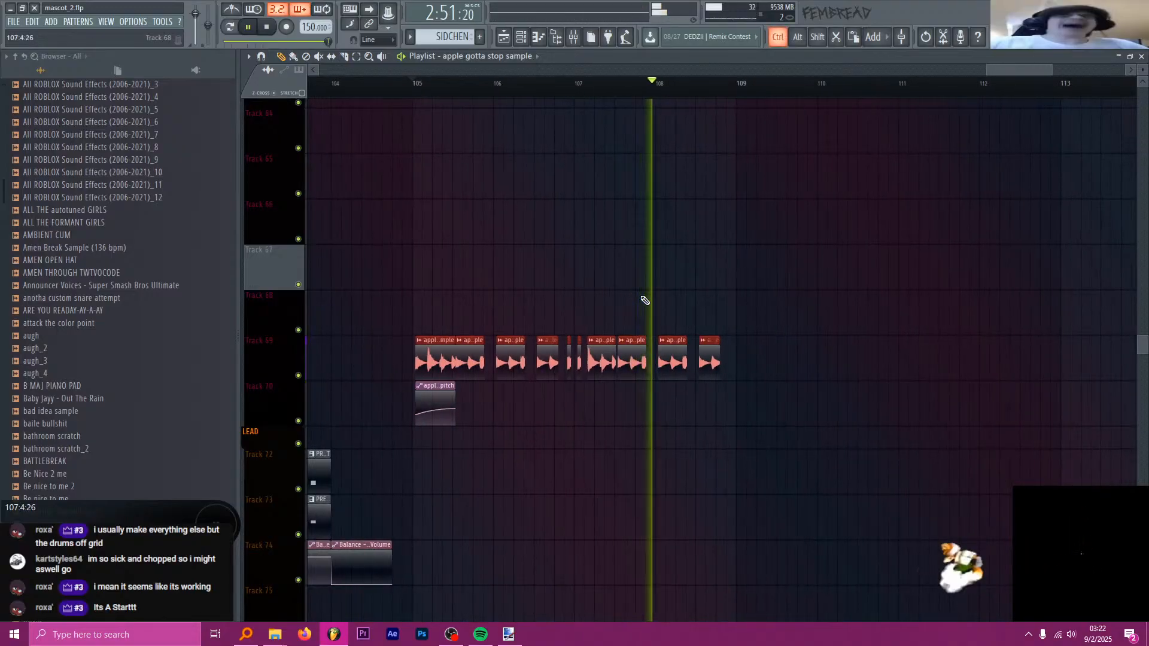
scroll(726, 307, up, 2)
scroll(751, 316, down, 2)
key(space)
scroll(533, 298, up, 5)
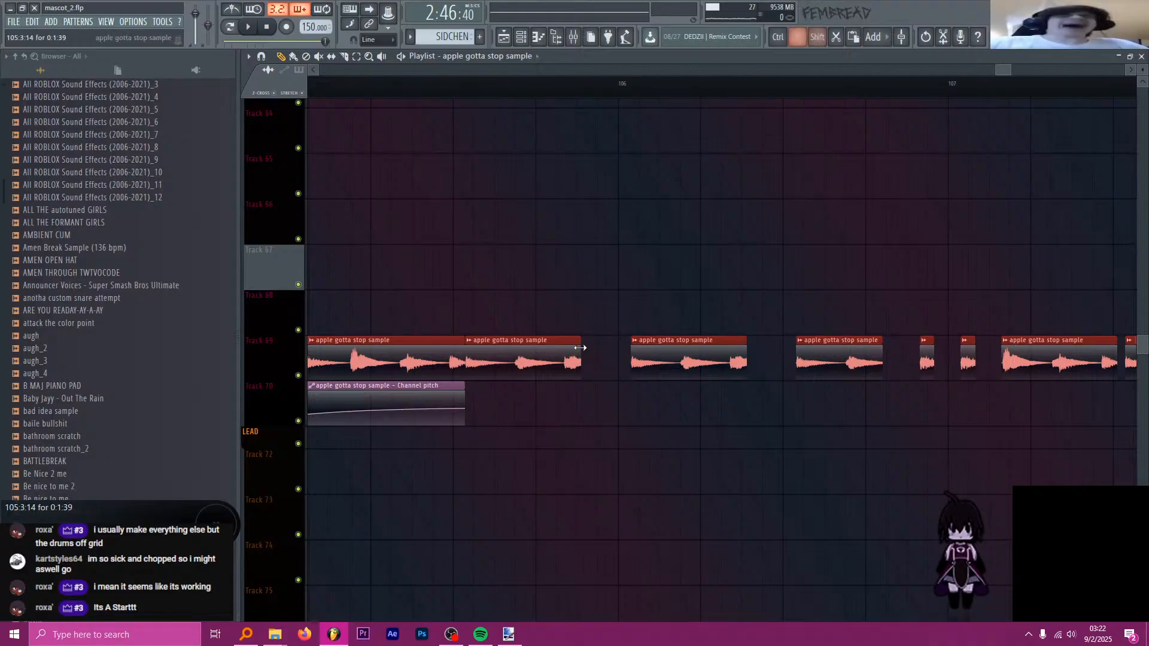
- Undo the last resize attempt and lengthen all selected sample clips together, giving the clip at 105:3:14 a length of 0:1:63
drag(588, 353, 571, 346)
key(ctrl+z)
scroll(560, 311, up, 2)
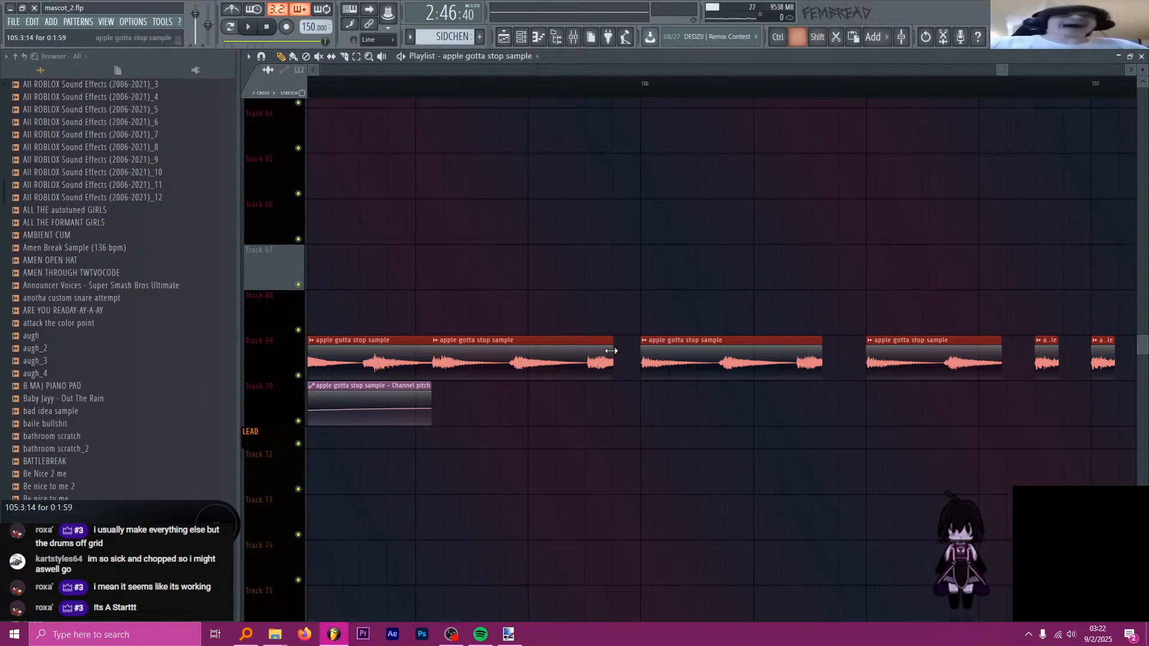
scroll(600, 323, down, 4)
scroll(600, 324, up, 2)
scroll(583, 342, up, 2)
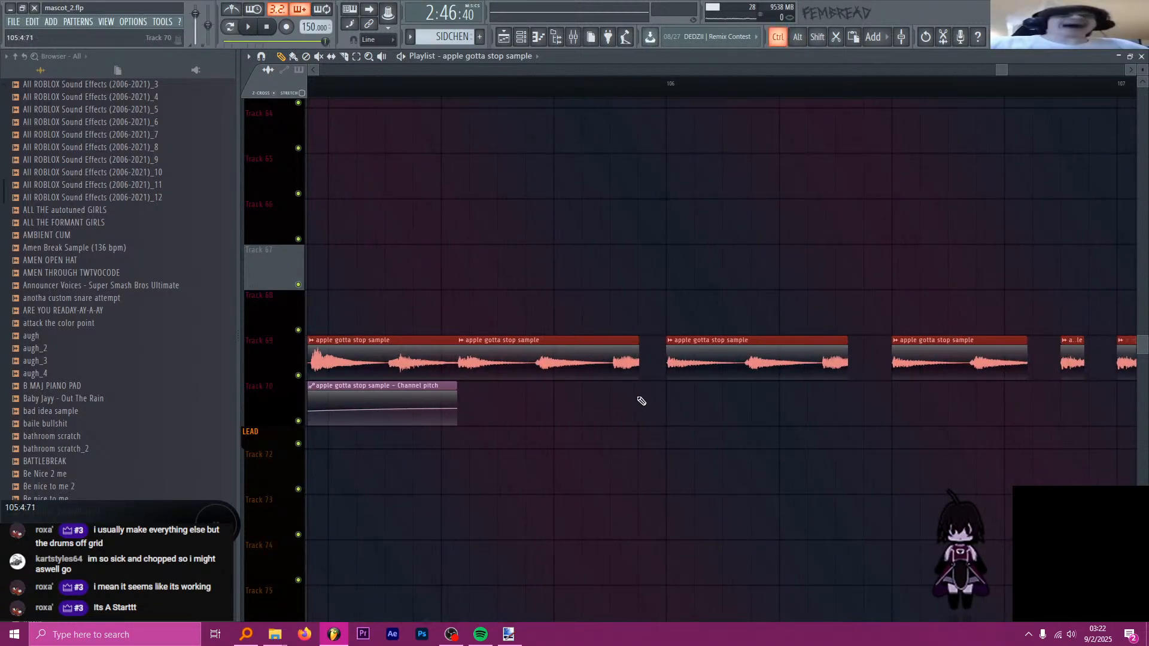
mouse_move(637, 365)
mouse_down()
mouse_move(672, 367)
mouse_move(578, 364)
mouse_move(643, 362)
mouse_up()
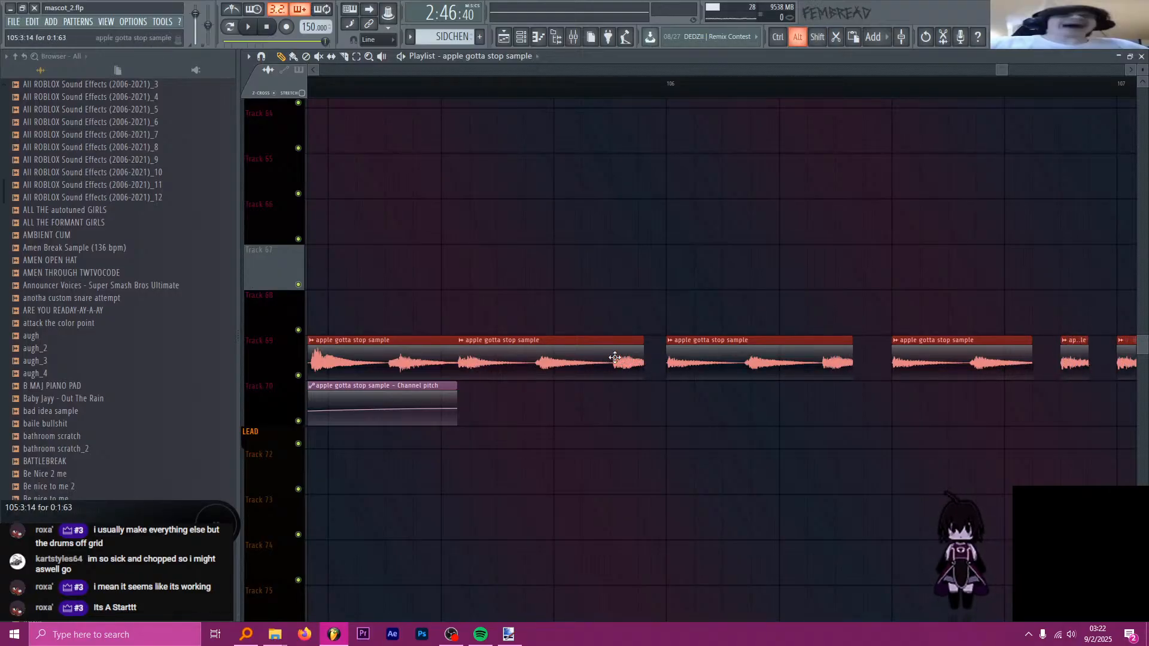
- Lengthen all selected sample clips, giving the clip at 105:3:14 a length of 0:1:73, and slice off the end of the bar 105 opening clip
scroll(573, 357, down, 4)
scroll(572, 357, up, 3)
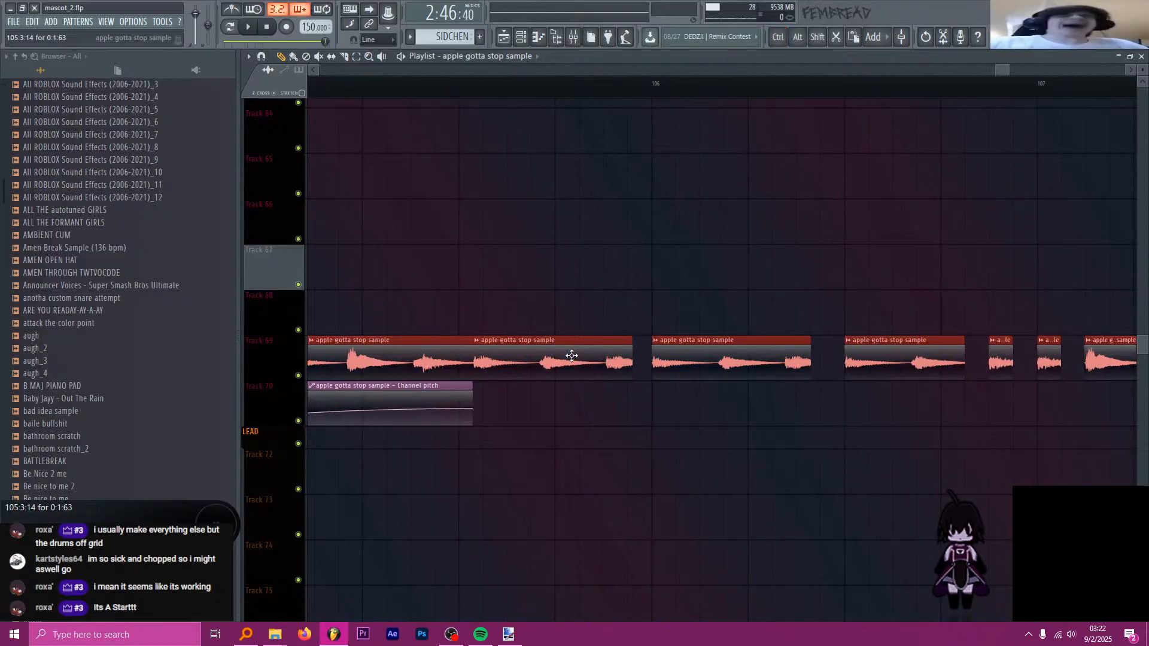
drag(633, 358, 625, 357)
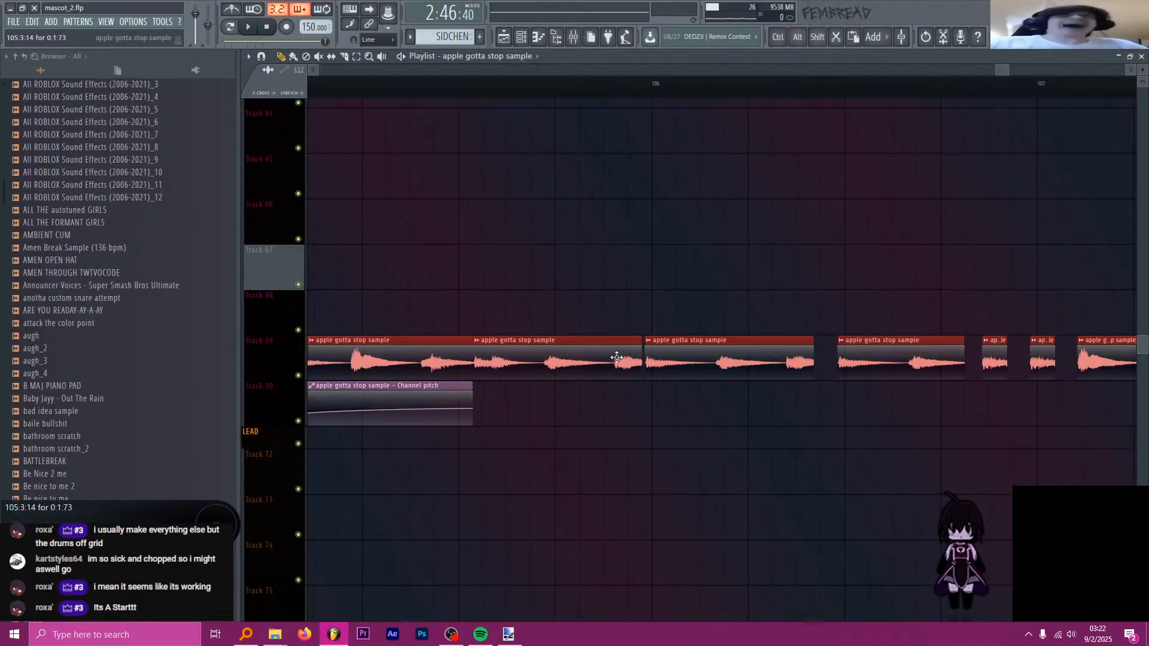
key(c)
alt+shift+right_click(466, 352)
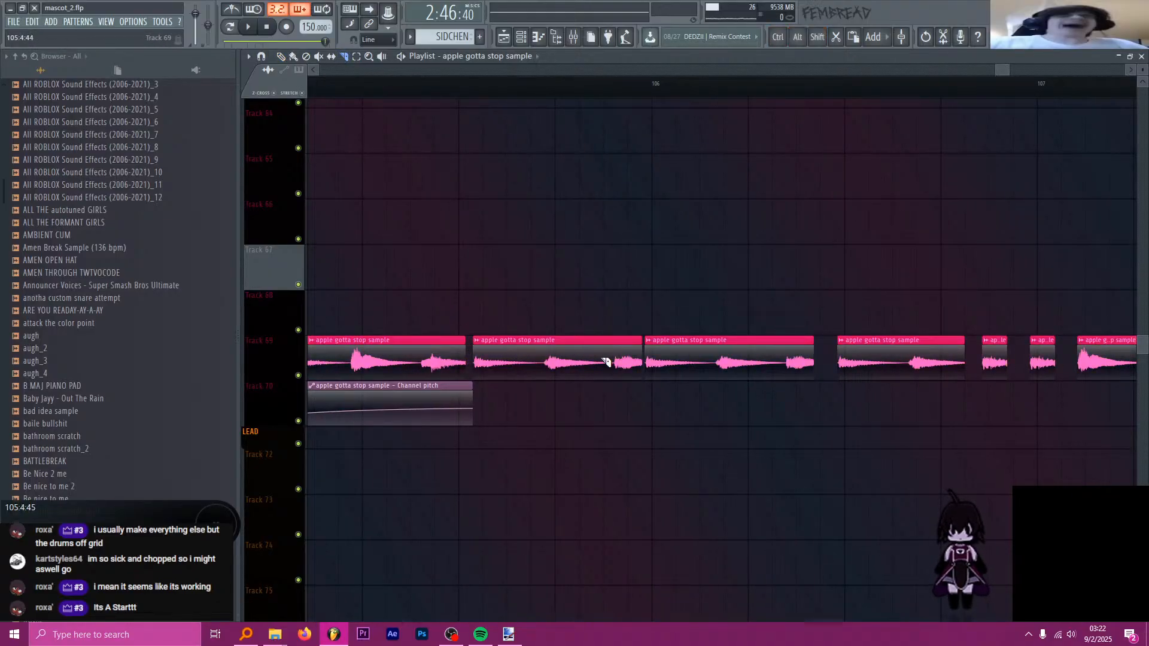
- Play the lengthened apple gotta stop sample clips from the start of bar 105
key(space)
scroll(678, 368, down, 4)
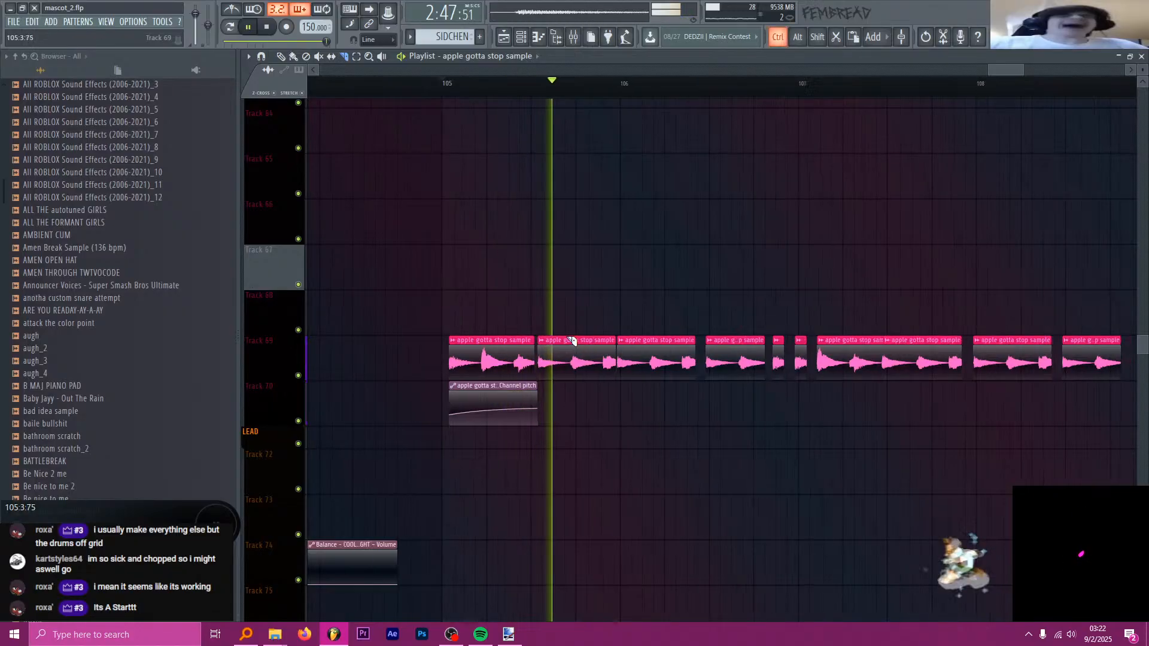
scroll(547, 366, up, 3)
key(space)
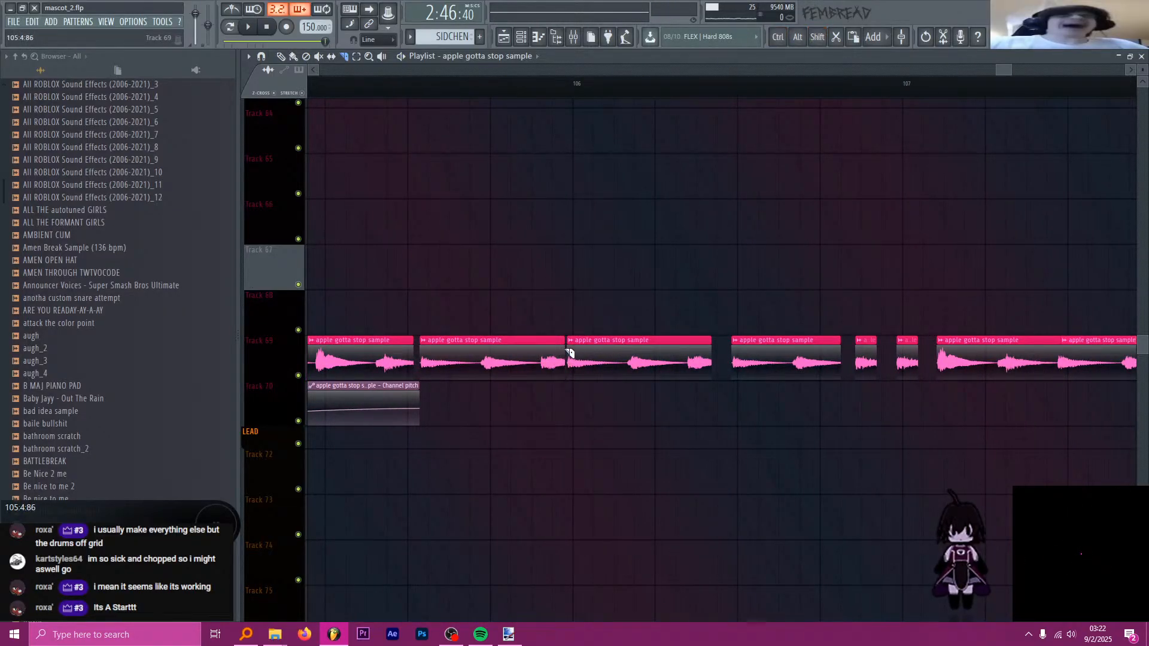
- Shorten the sample clips together, giving the clip at 105:3:14 a length of 0:1:38, and play them from bar 105
drag(562, 347, 535, 347)
key(ctrl+z)
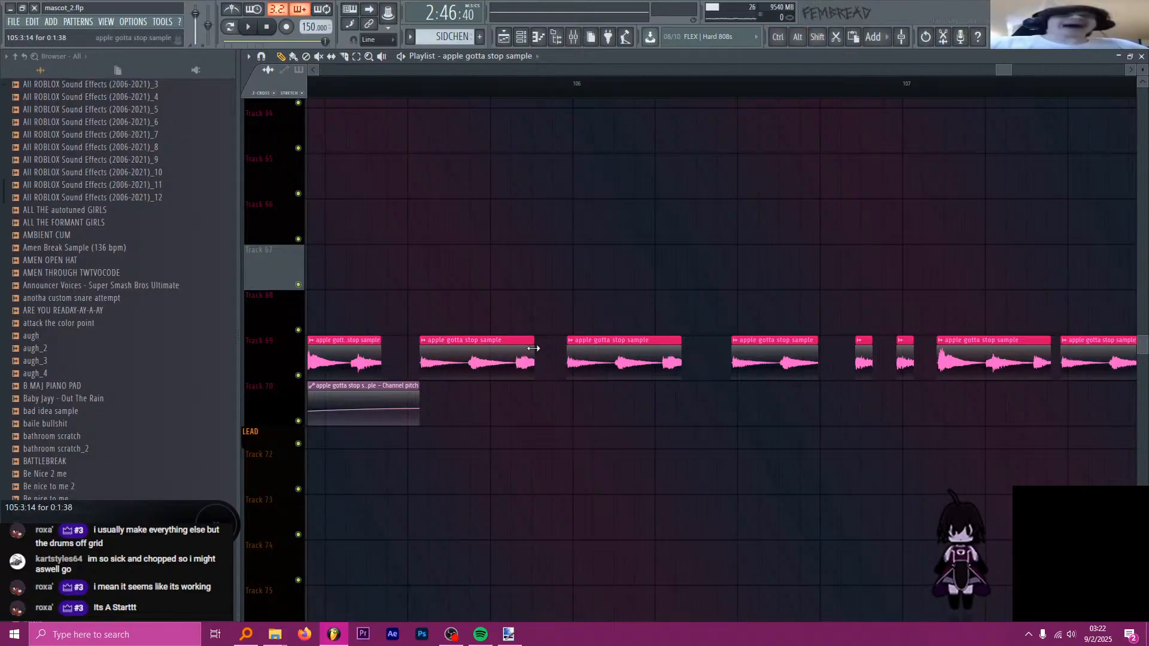
key(space)
ctrl+scroll(543, 351, down, 3)
ctrl+scroll(503, 314, up, 3)
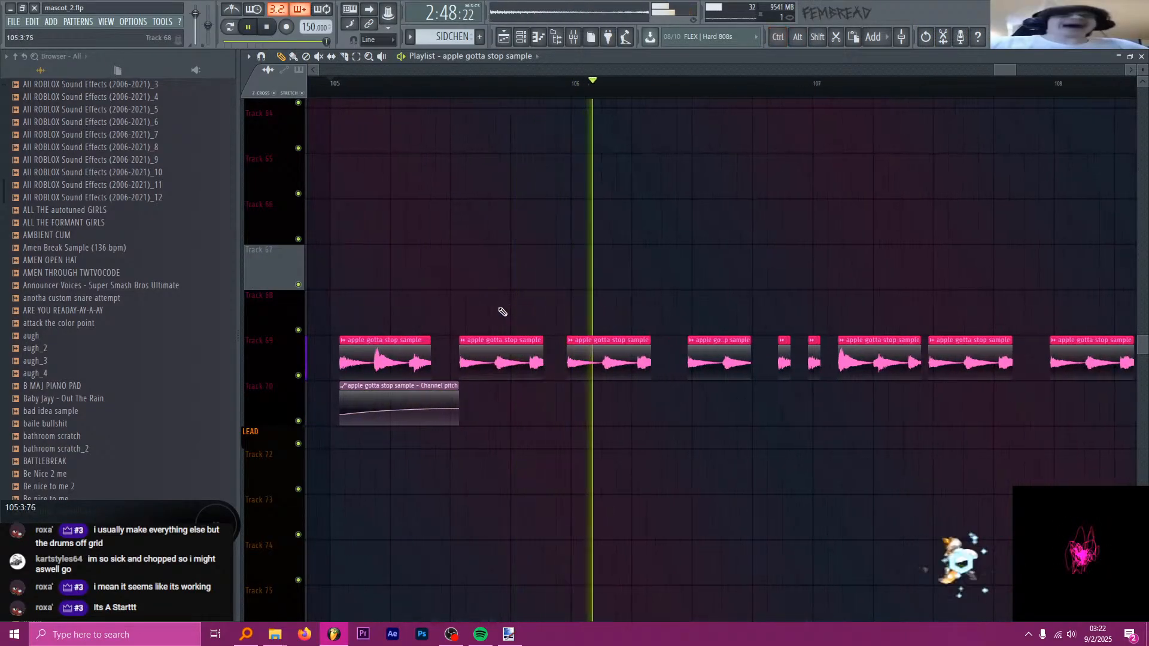
key(space)
- Lengthen the sample clips on Track 69 slightly together and play them from bar 105 into bar 107
mouse_move(578, 343)
mouse_down()
mouse_move(554, 342)
mouse_move(597, 340)
mouse_up()
key(space)
key(space)
key(space)
scroll(521, 322, down, 4)
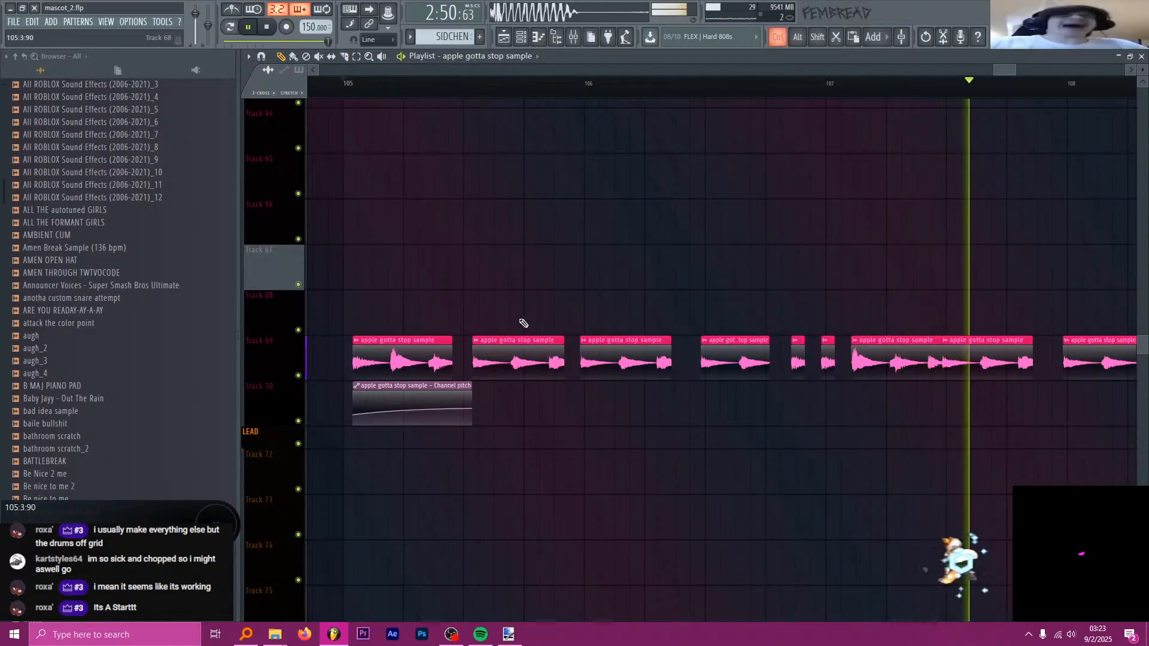
scroll(491, 304, up, 2)
key(space)
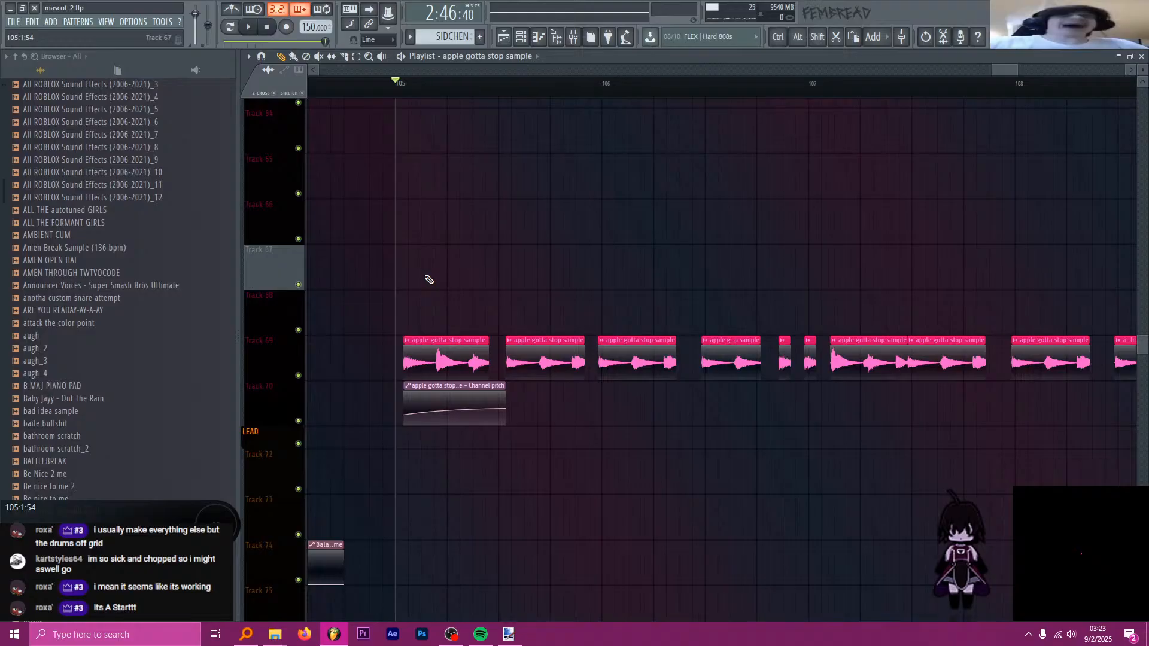
- Look through the playlist tracks around bar 105, from the sample clips on Track 69 down to the SFX+ tracks
scroll(443, 276, down, 3)
scroll(478, 293, up, 3)
scroll(506, 321, down, 4)
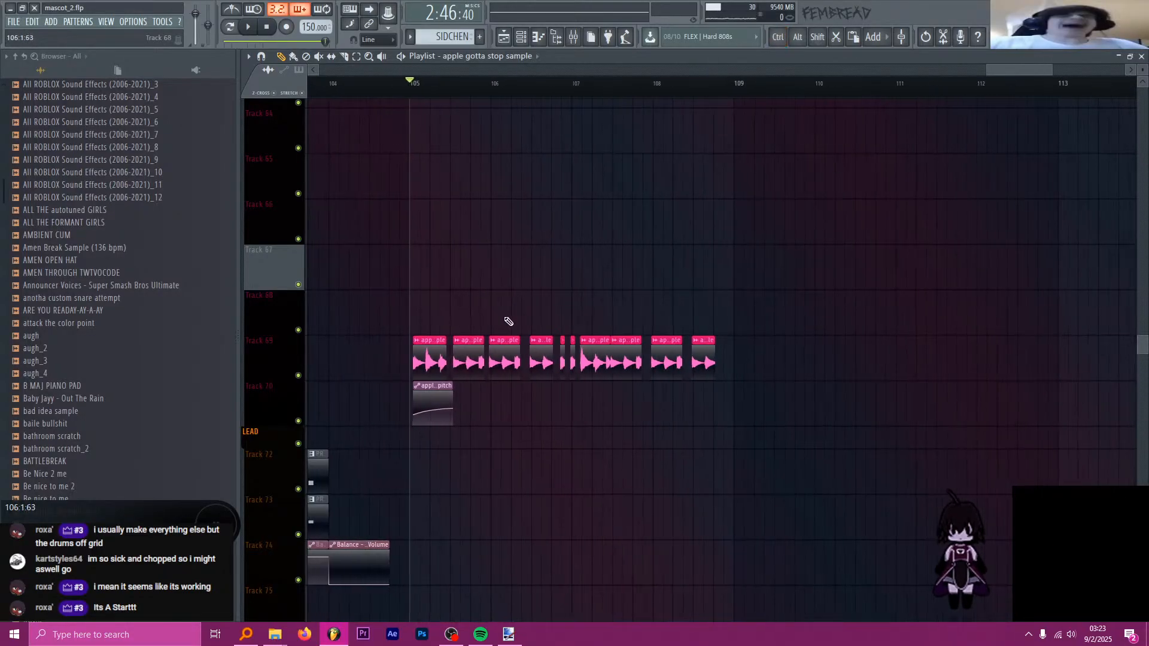
scroll(440, 324, down, 3)
scroll(452, 311, down, 5)
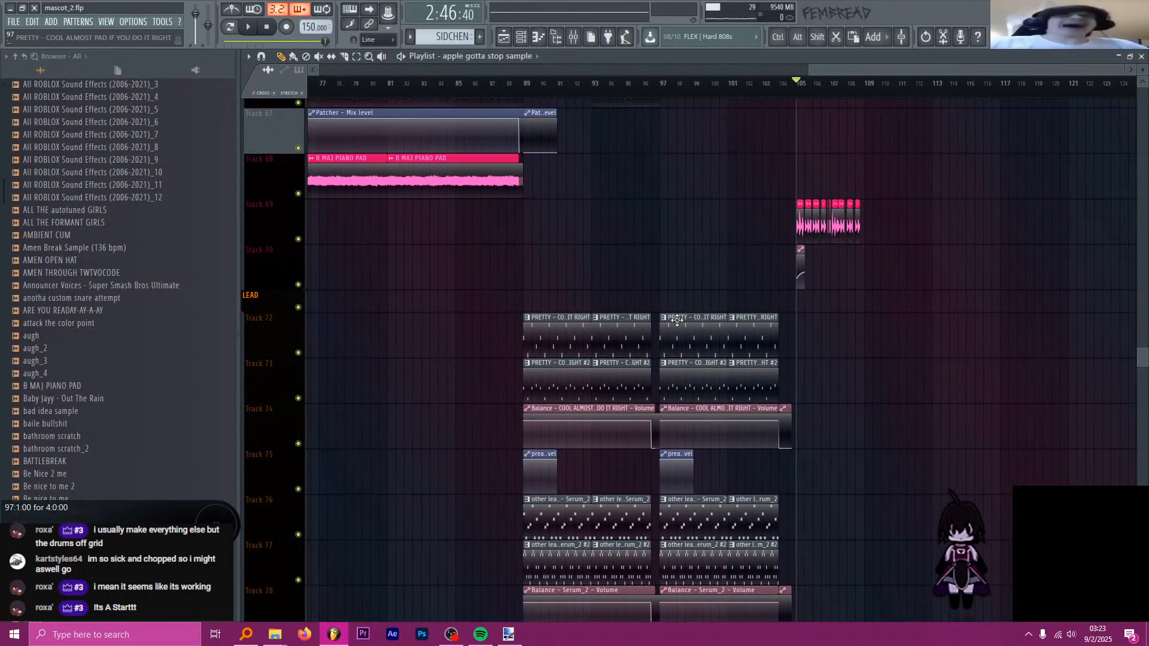
scroll(826, 377, down, 6)
scroll(841, 391, down, 20)
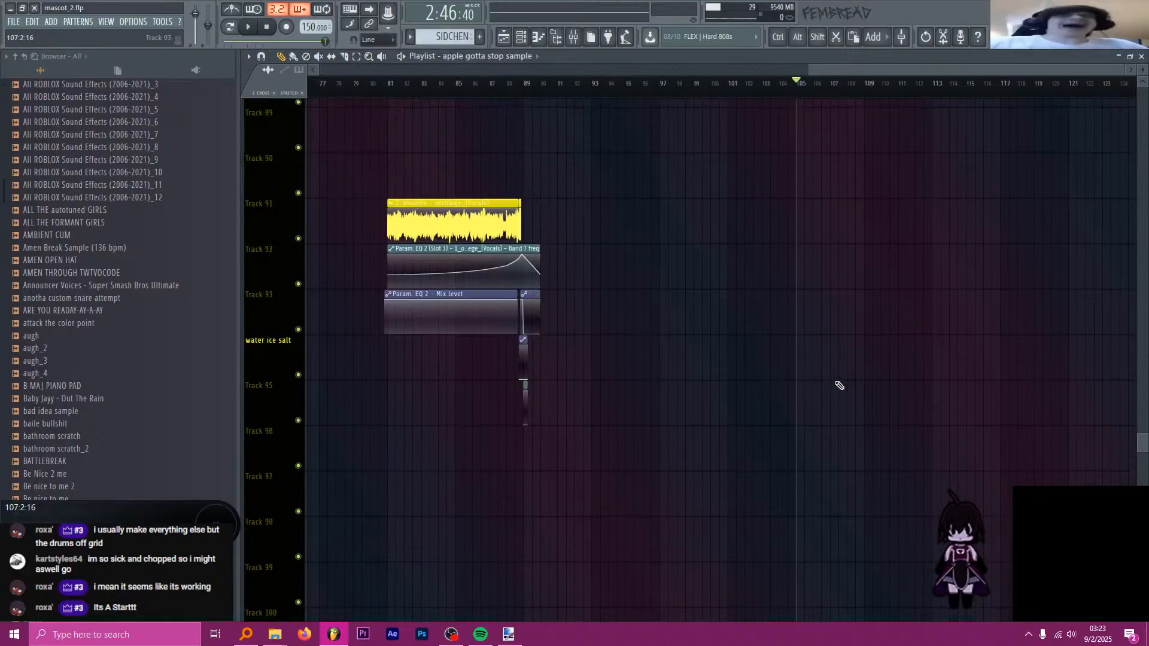
scroll(840, 385, down, 2)
scroll(861, 387, down, 3)
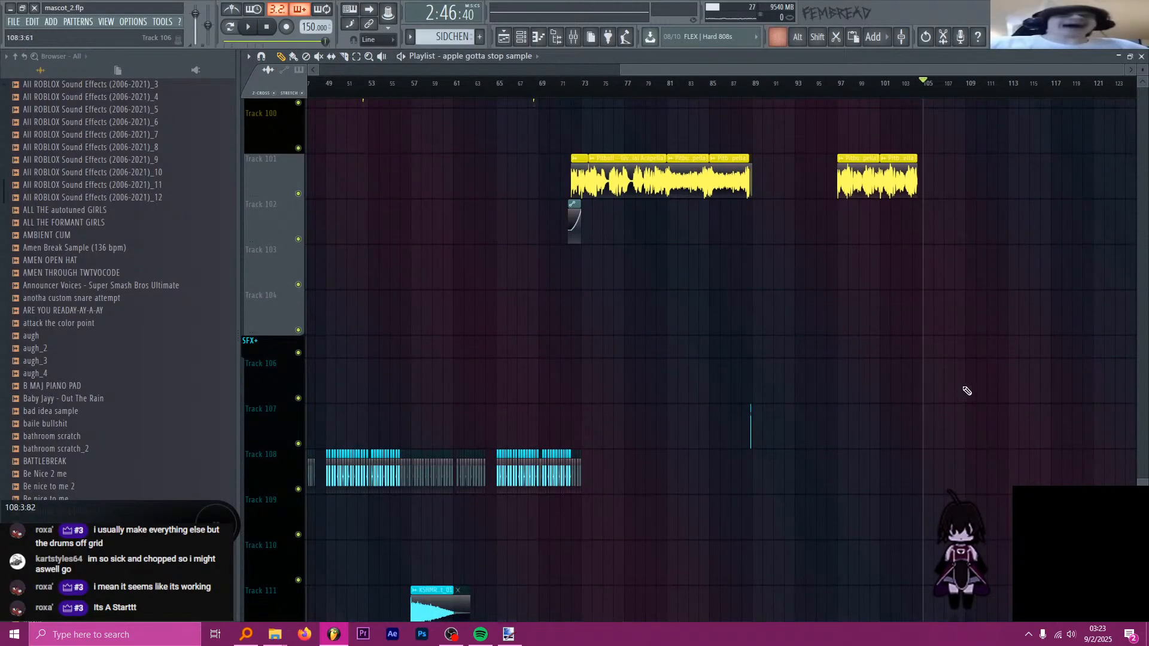
scroll(993, 386, up, 2)
scroll(987, 368, up, 6)
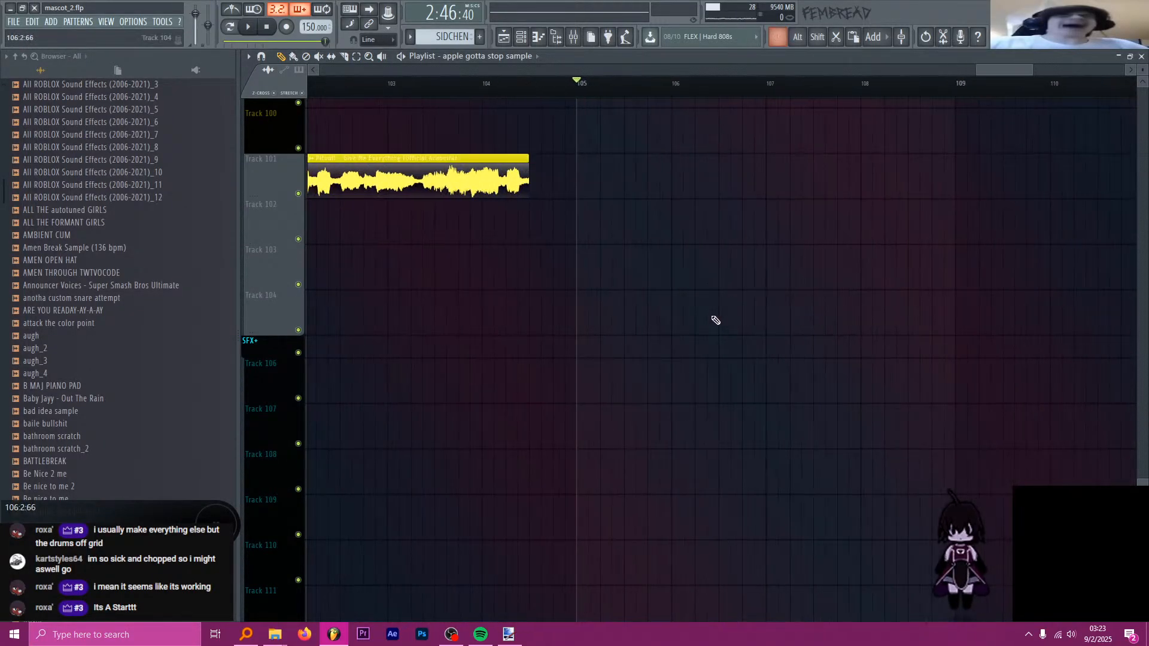
scroll(665, 358, up, 5)
scroll(666, 358, up, 20)
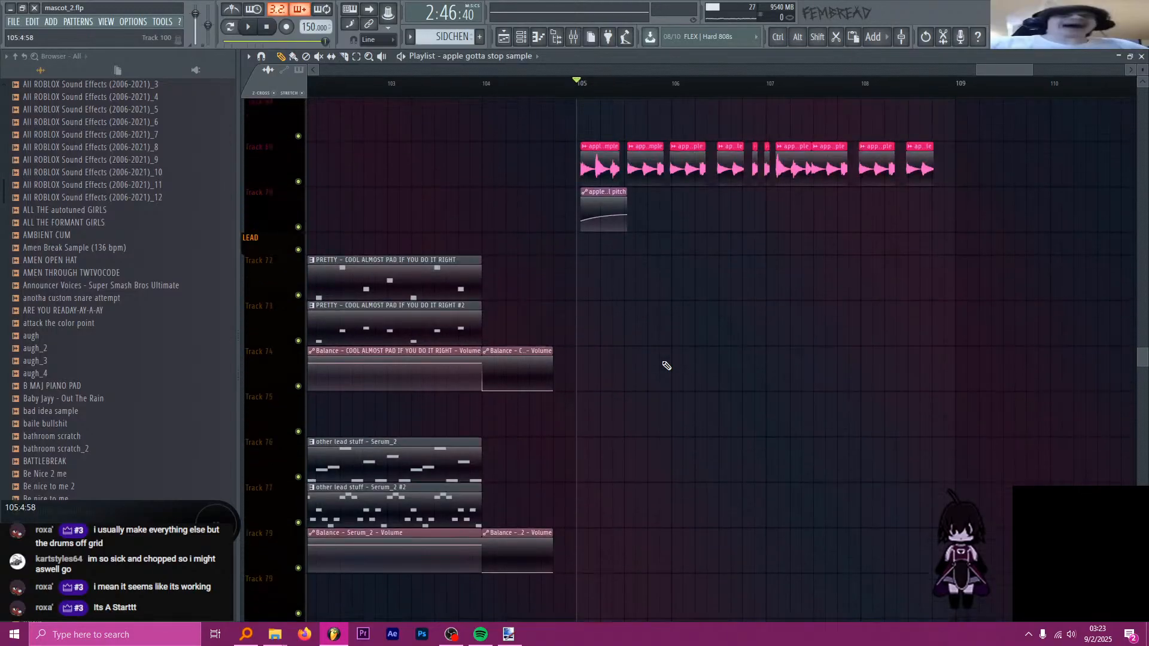
scroll(667, 366, down, 5)
scroll(793, 354, up, 2)
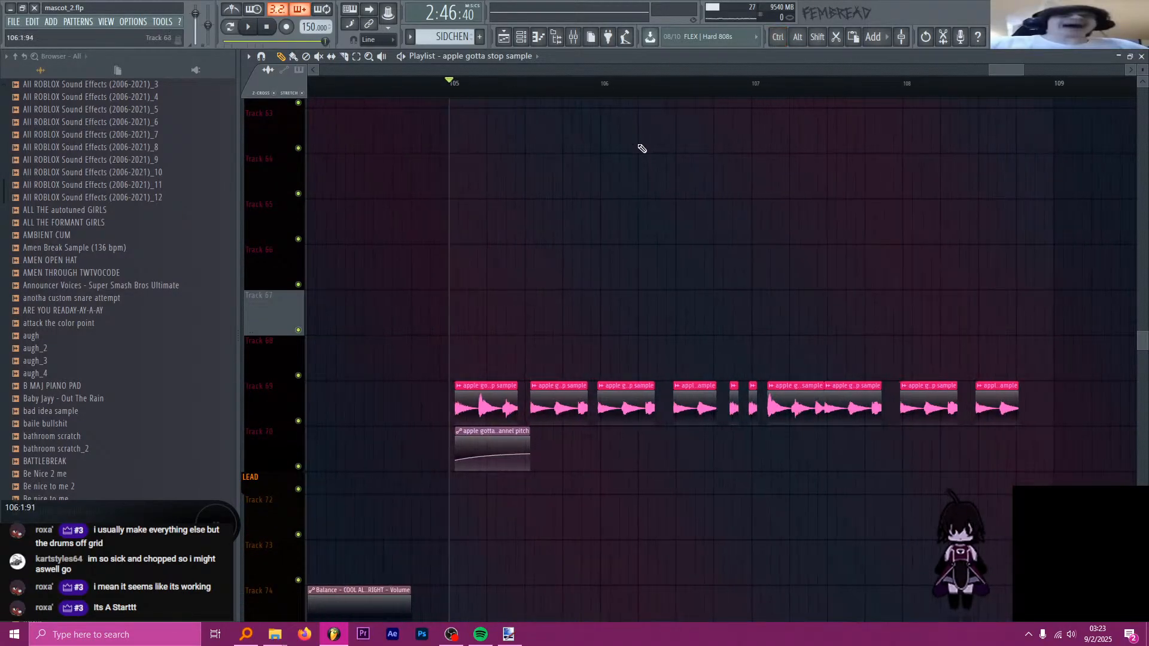
- Save the project and set the playback position to the start of bar 105
click(603, 85)
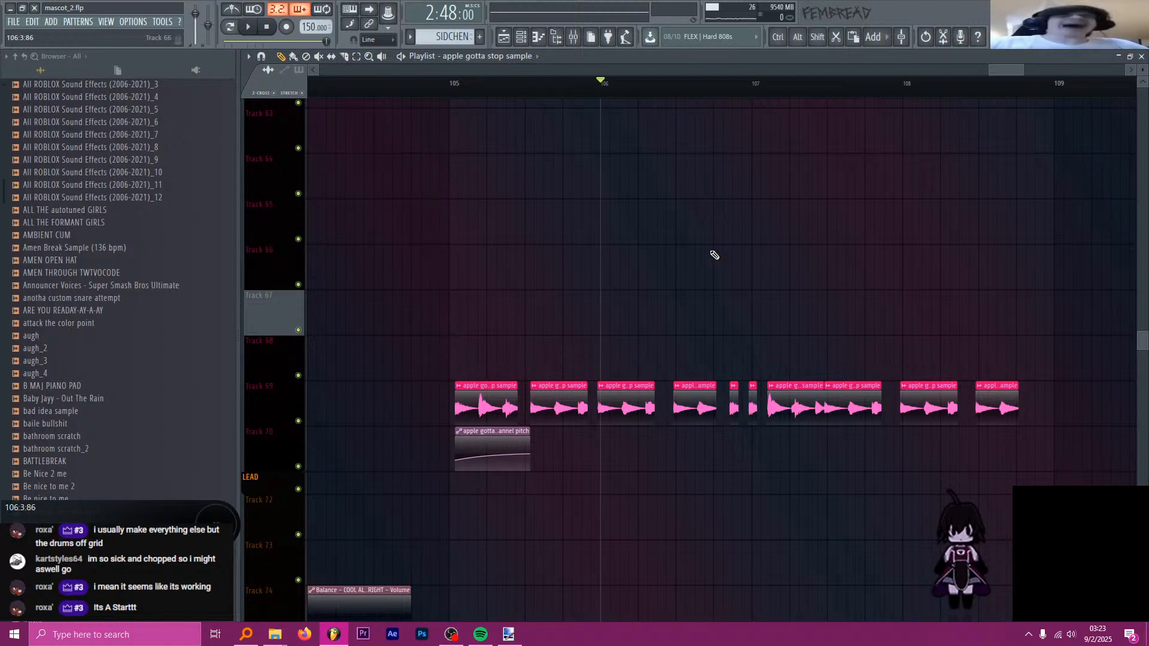
click(667, 85)
scroll(672, 103, up, 4)
scroll(706, 216, down, 16)
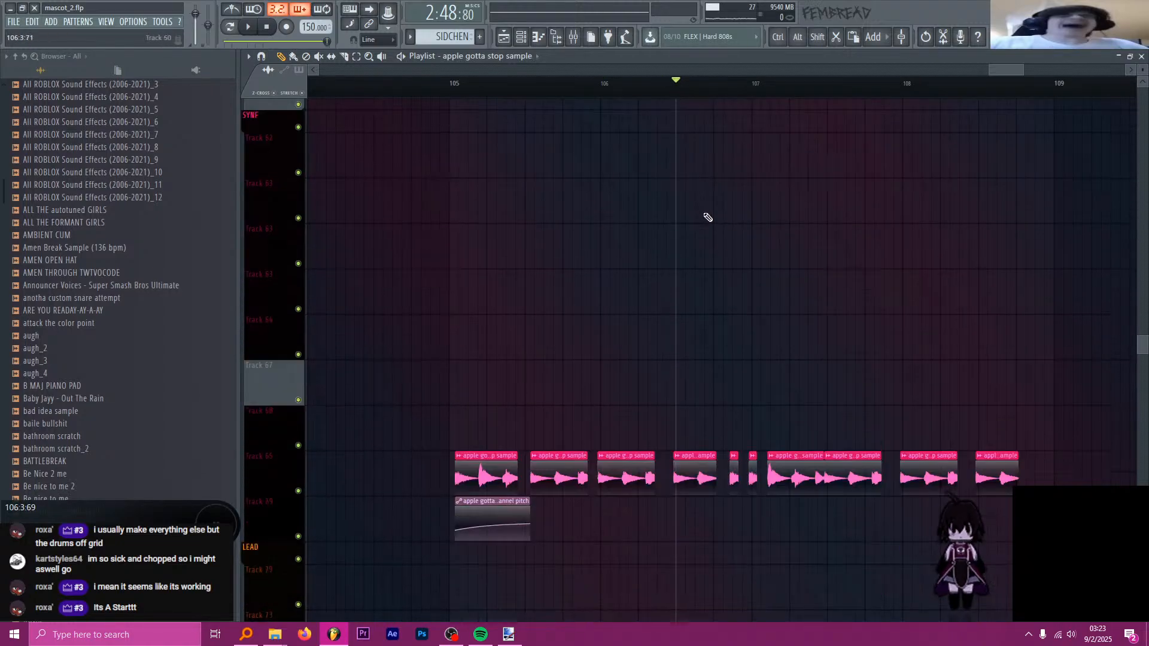
key(ctrl+s)
click(451, 86)
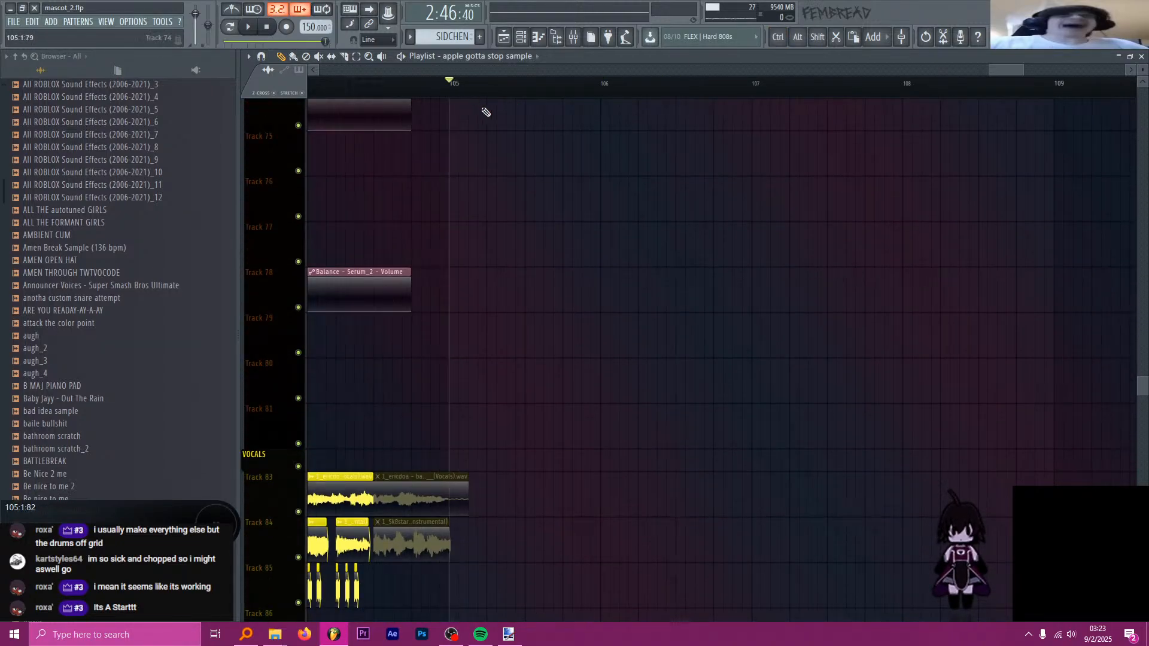
- Add the Effector plugin to slot 2 of the iOS17 - Arpeggio mixer track
scroll(688, 244, down, 3)
scroll(711, 311, down, 9)
scroll(712, 312, down, 5)
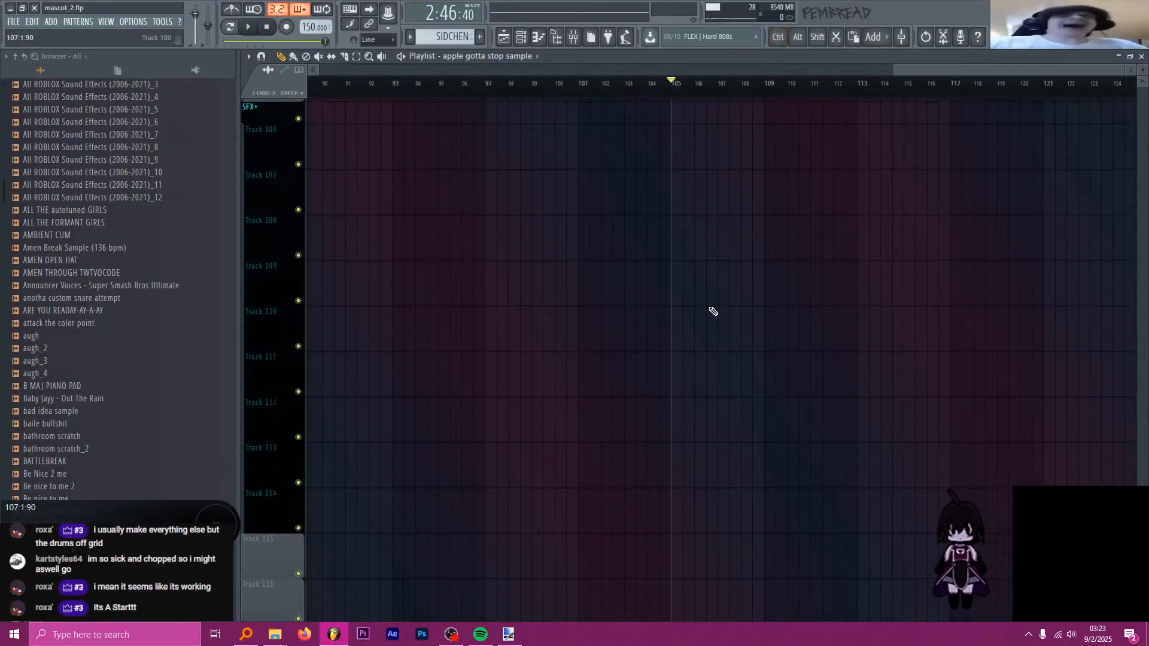
scroll(741, 302, down, 5)
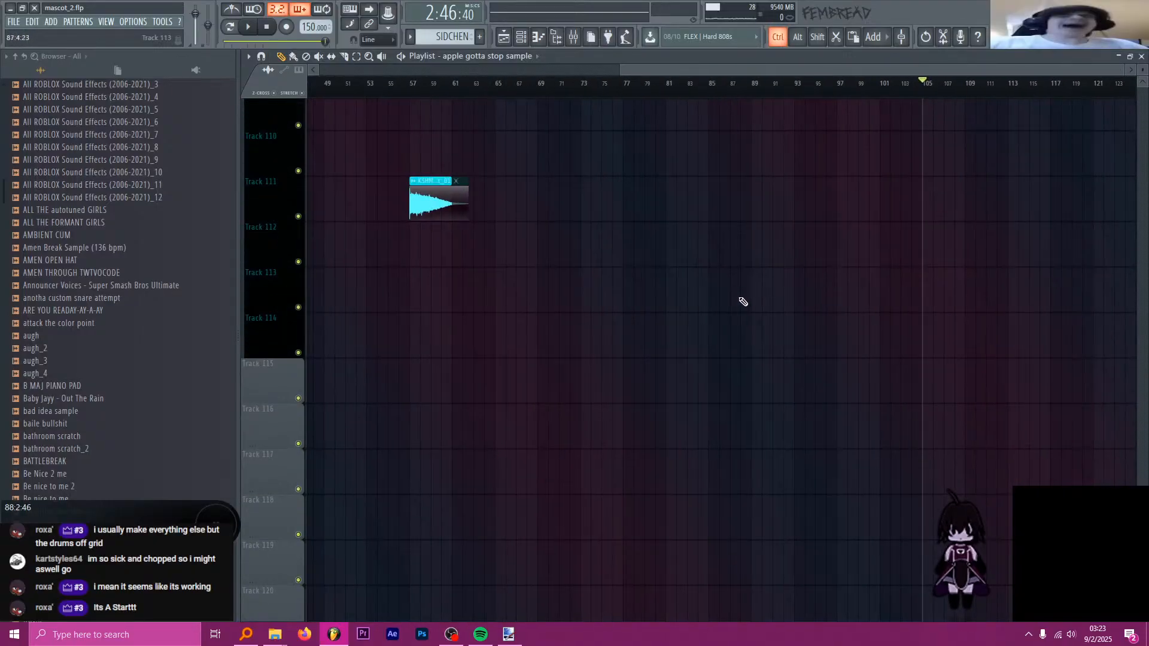
click(583, 38)
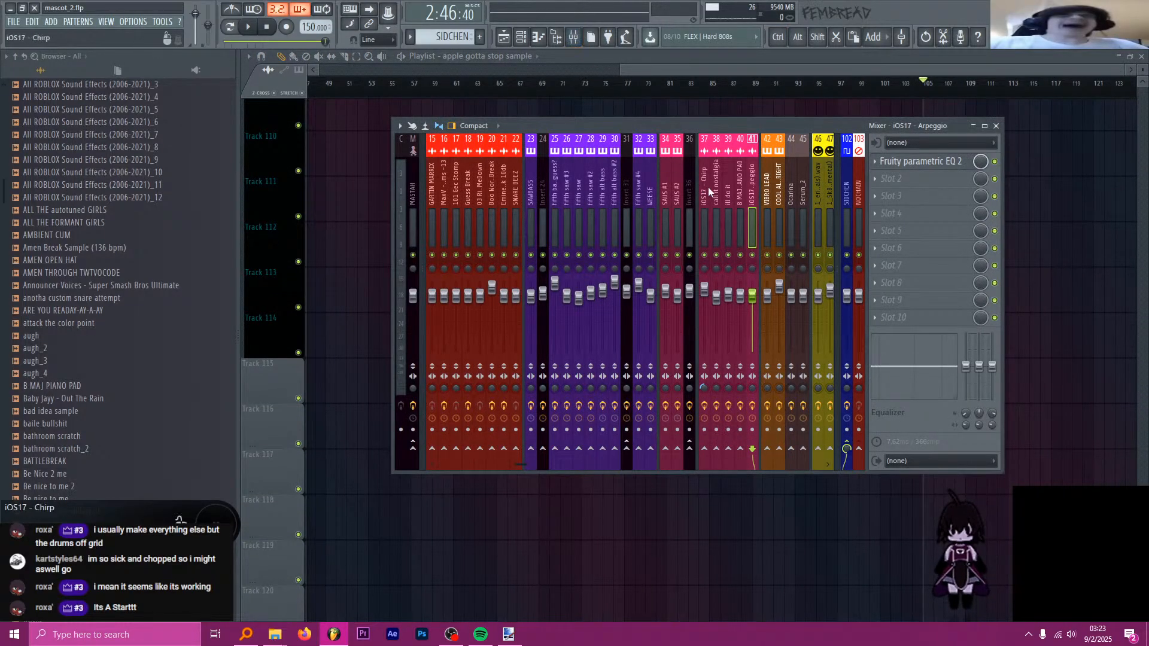
click(911, 179)
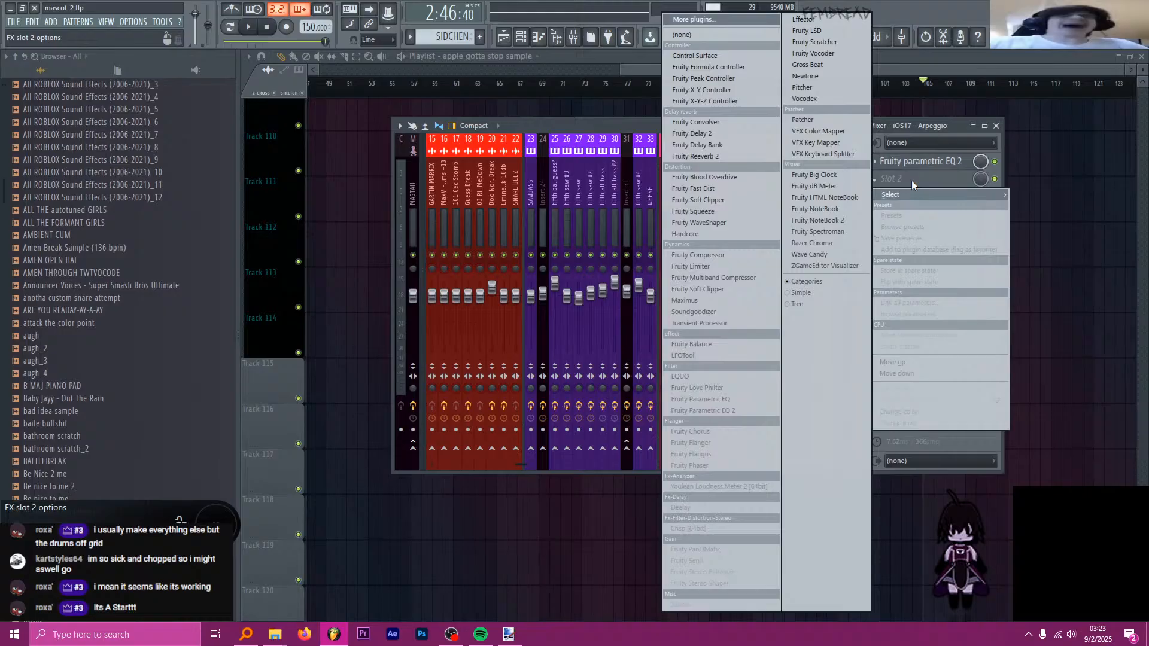
click(713, 19)
text(eff)
double_click(488, 68)
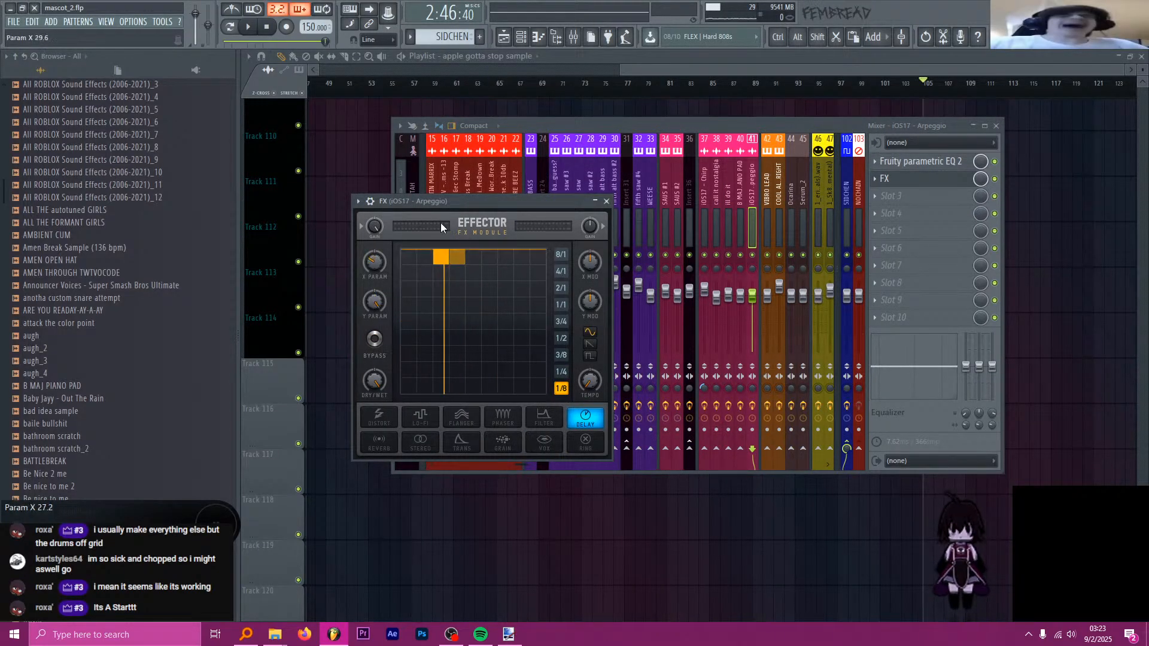
- Play the section from bar 105 while trying different X parameter positions for Effector's 1/8 delay
key(space)
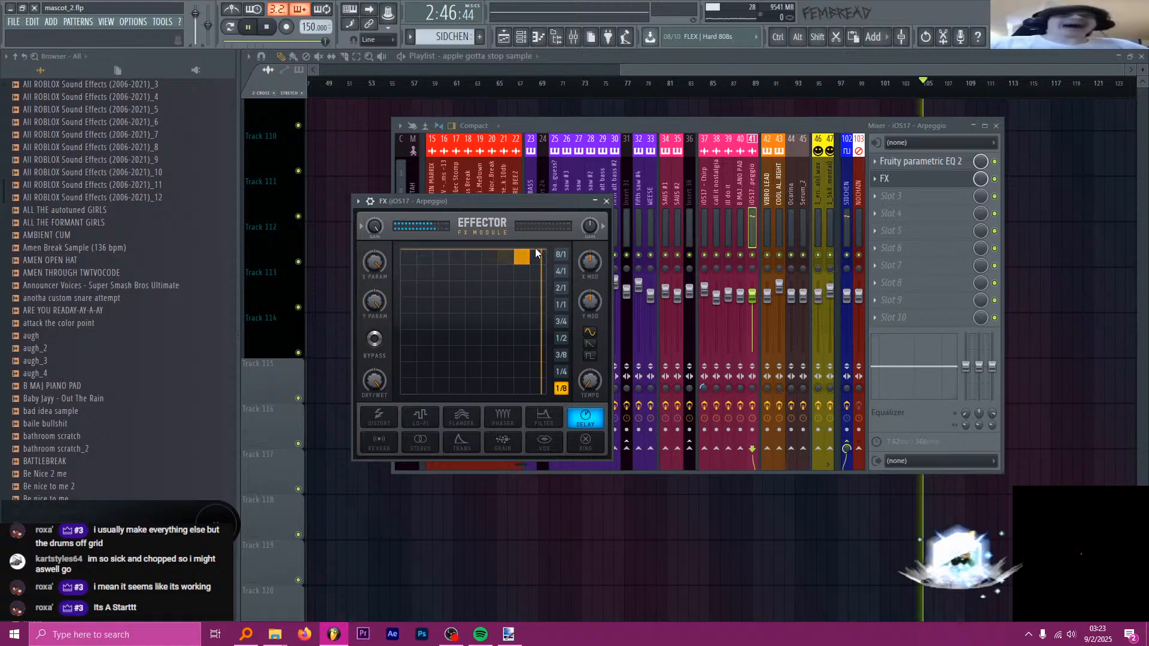
key(space)
drag(537, 253, 493, 259)
key(space)
drag(398, 256, 472, 274)
key(space)
- Insert an empty playlist track below Track 70, just above the LEAD group
click(760, 70)
scroll(935, 174, up, 5)
scroll(893, 216, up, 10)
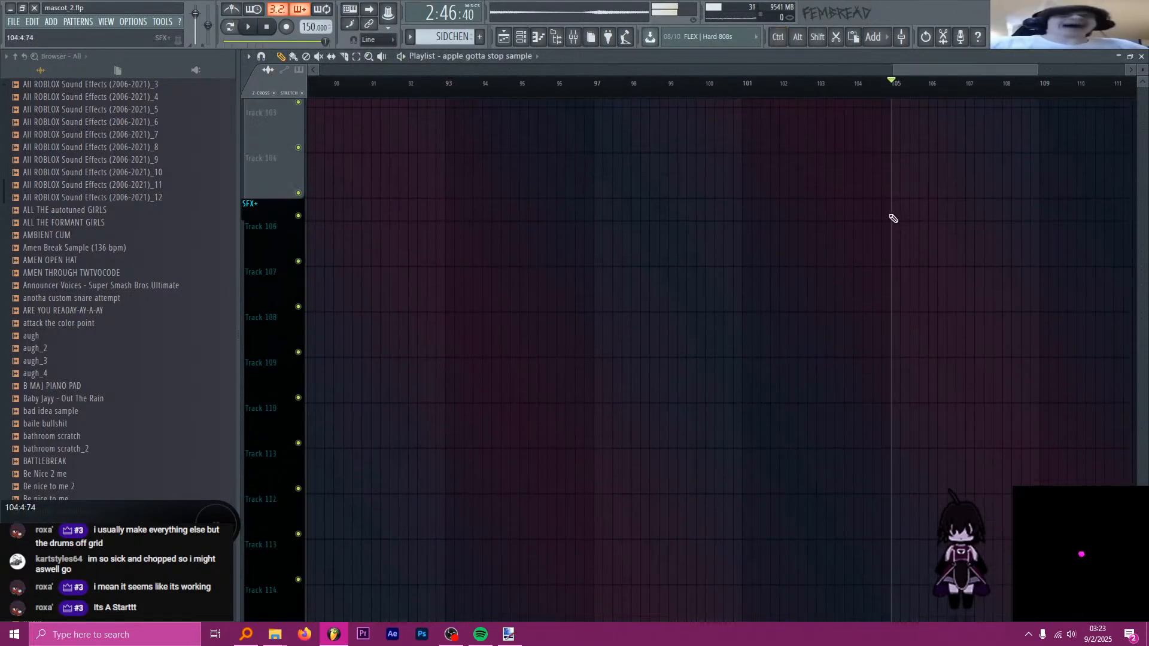
scroll(792, 287, up, 10)
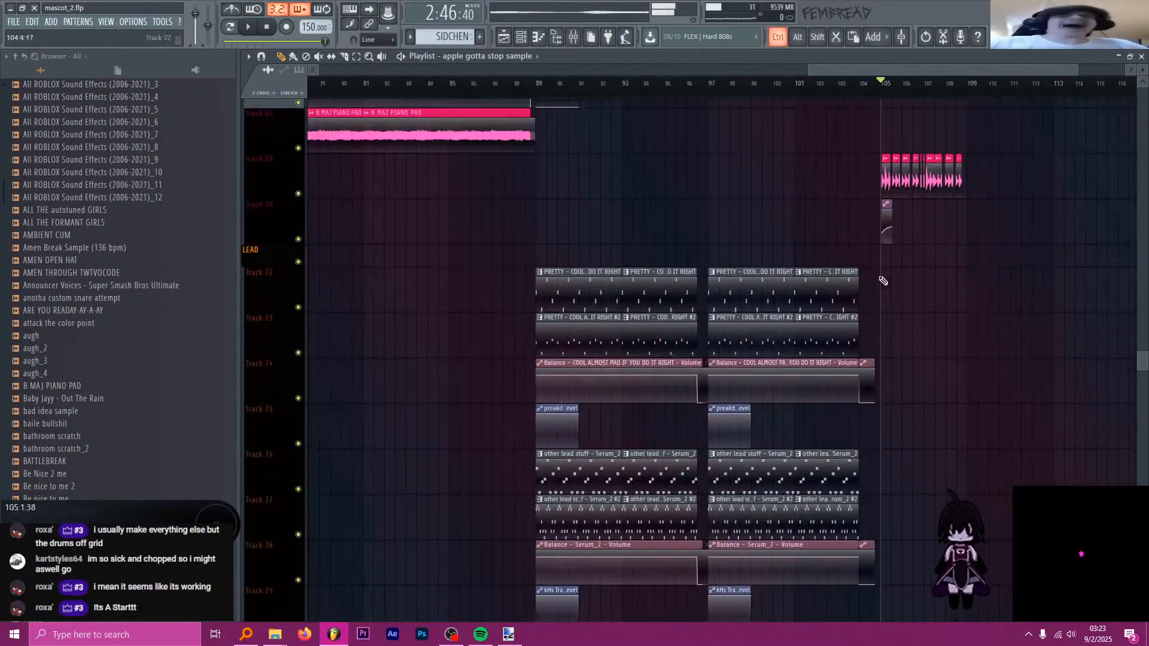
right_click(266, 225)
click(288, 386)
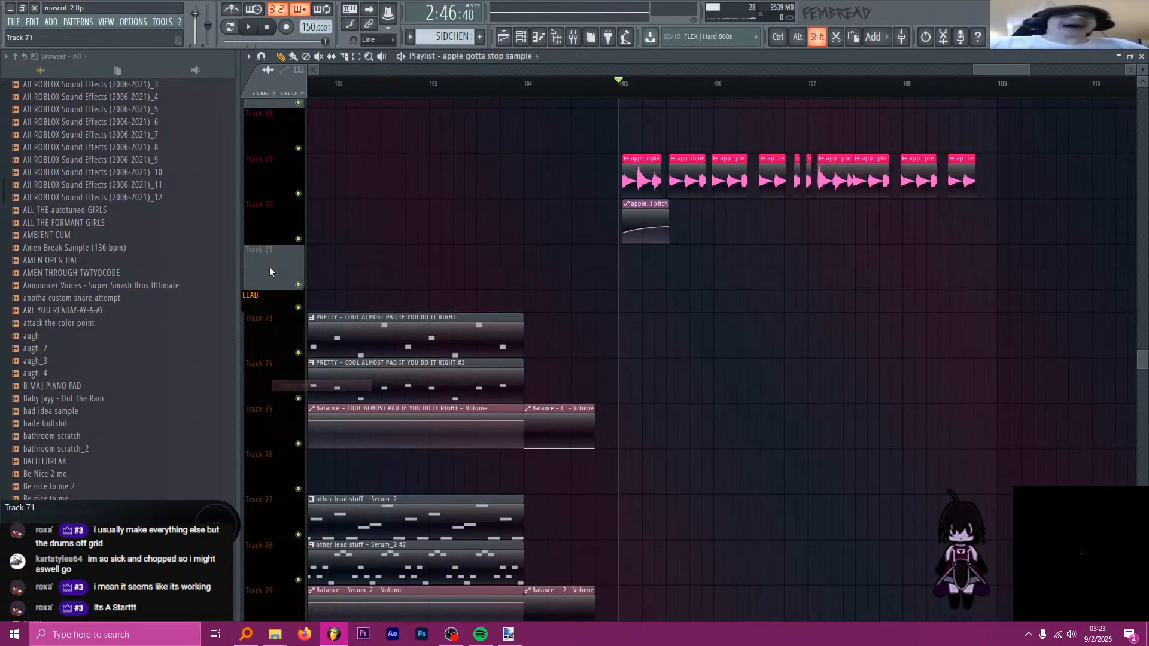
scroll(706, 287, up, 2)
- Check the Effector on the iOS17 - Arpeggio mixer track and select the playlist time range from bar 105 to bar 109
click(573, 37)
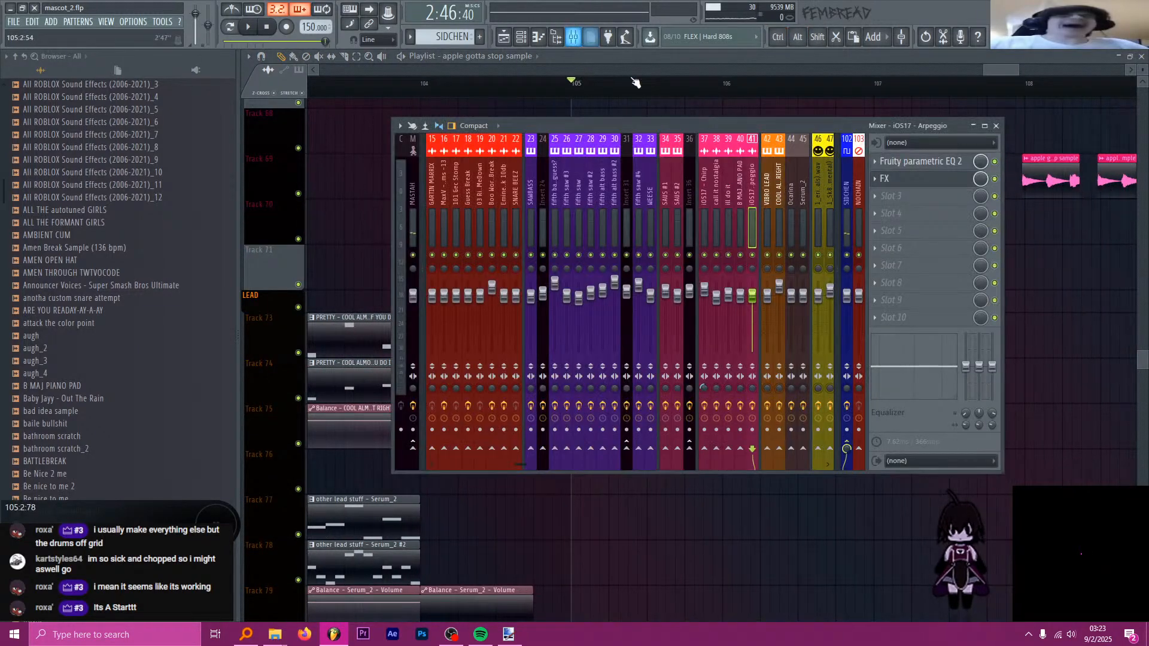
click(921, 181)
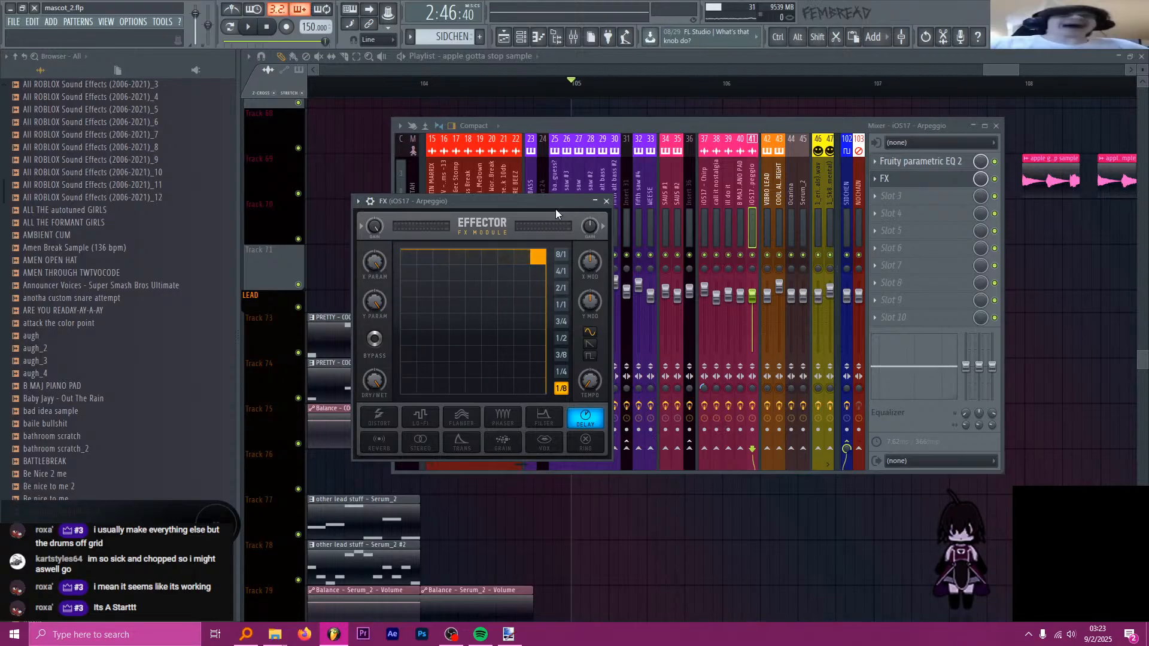
click(573, 86)
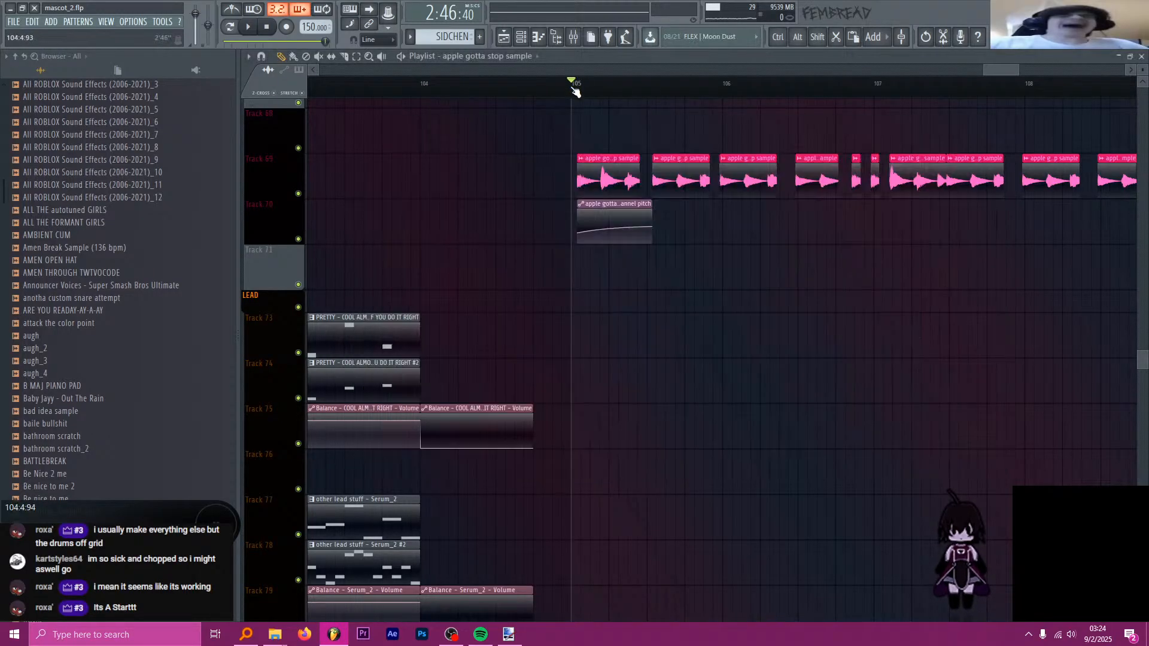
scroll(570, 86, down, 2)
drag(567, 86, 873, 114)
- Create an automation clip for Effector's Param X across the selected range, move it to Track 71 and start playback
key(F9)
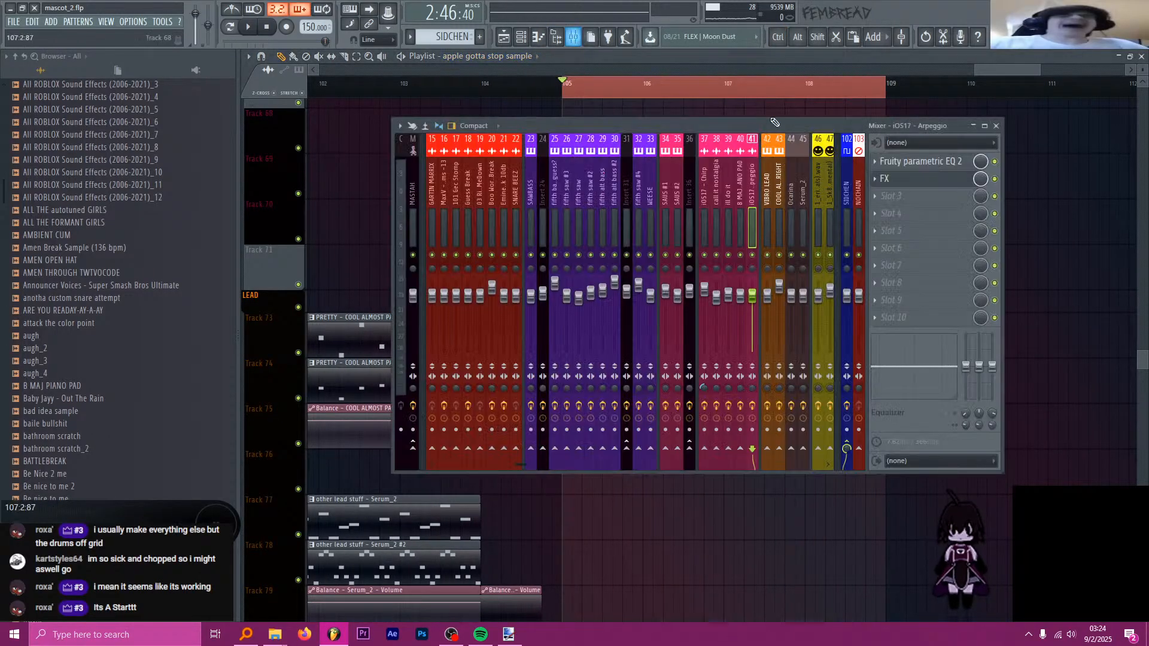
click(896, 181)
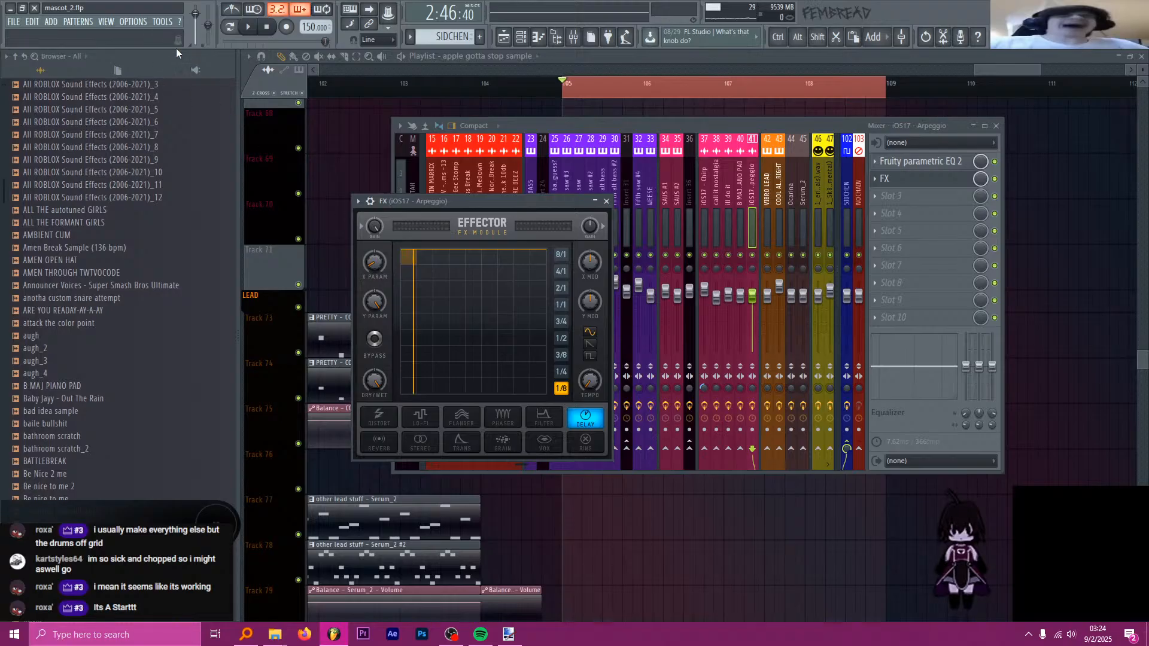
right_click(372, 261)
click(423, 337)
click(624, 74)
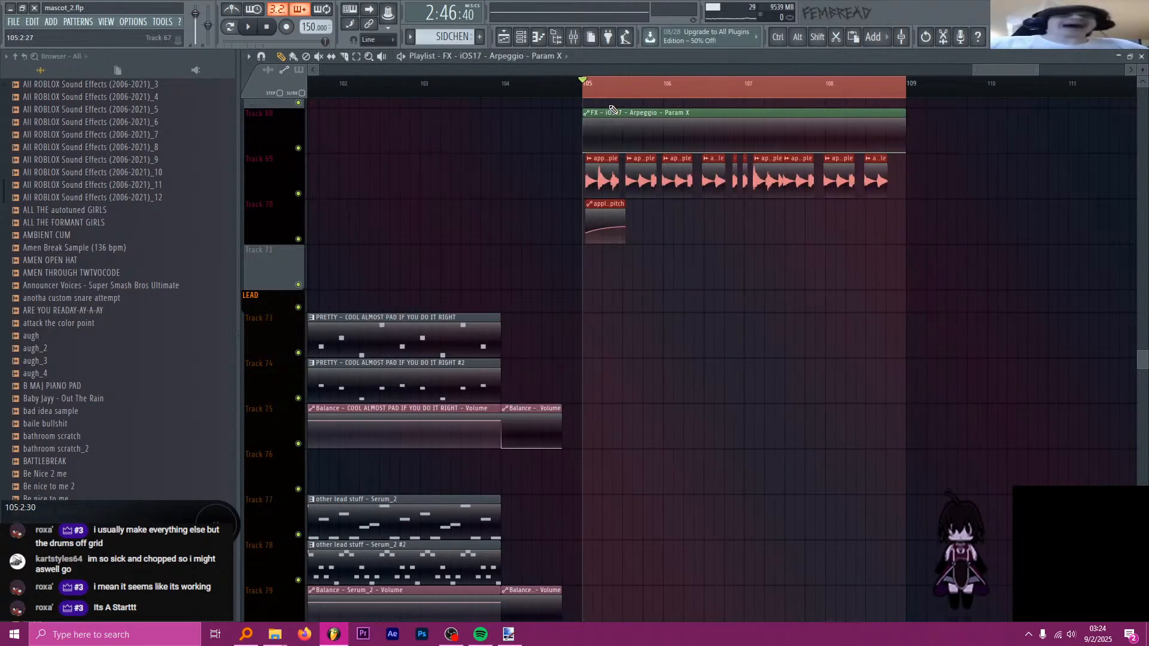
drag(624, 112, 617, 248)
key(space)
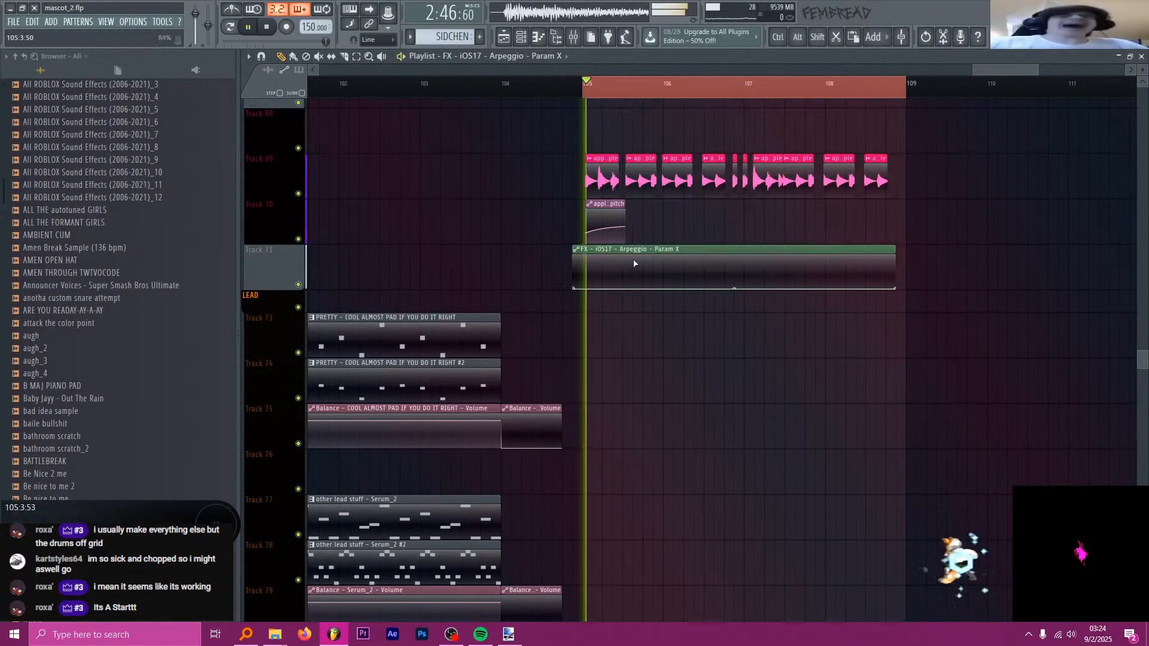
- Shape a first peak in the Param X automation clip between beats 2 and 3 of bar 106, falling back to the minimum
scroll(661, 293, up, 3)
scroll(640, 290, up, 3)
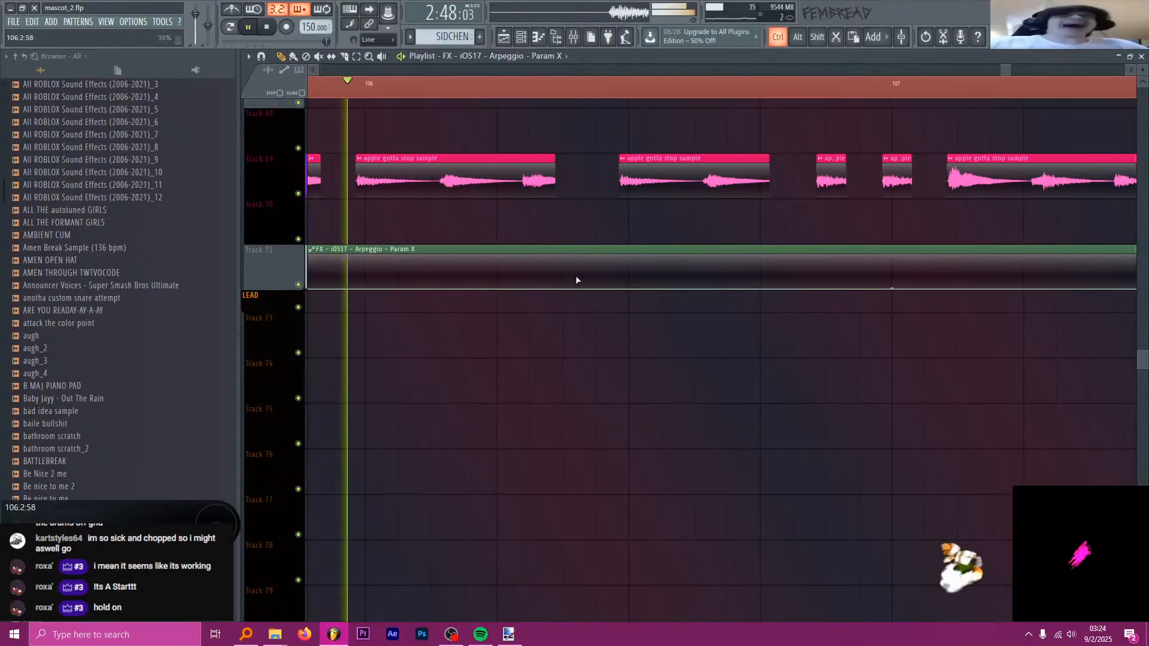
key(space)
scroll(515, 255, down, 3)
scroll(491, 221, up, 2)
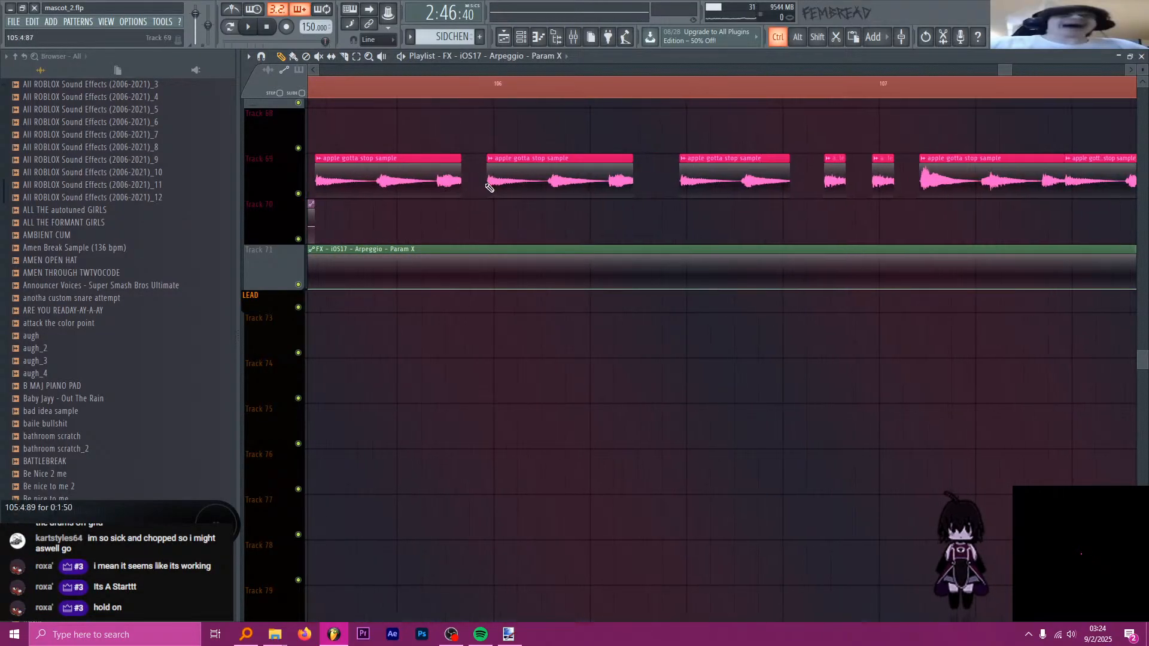
key(space)
scroll(617, 240, up, 2)
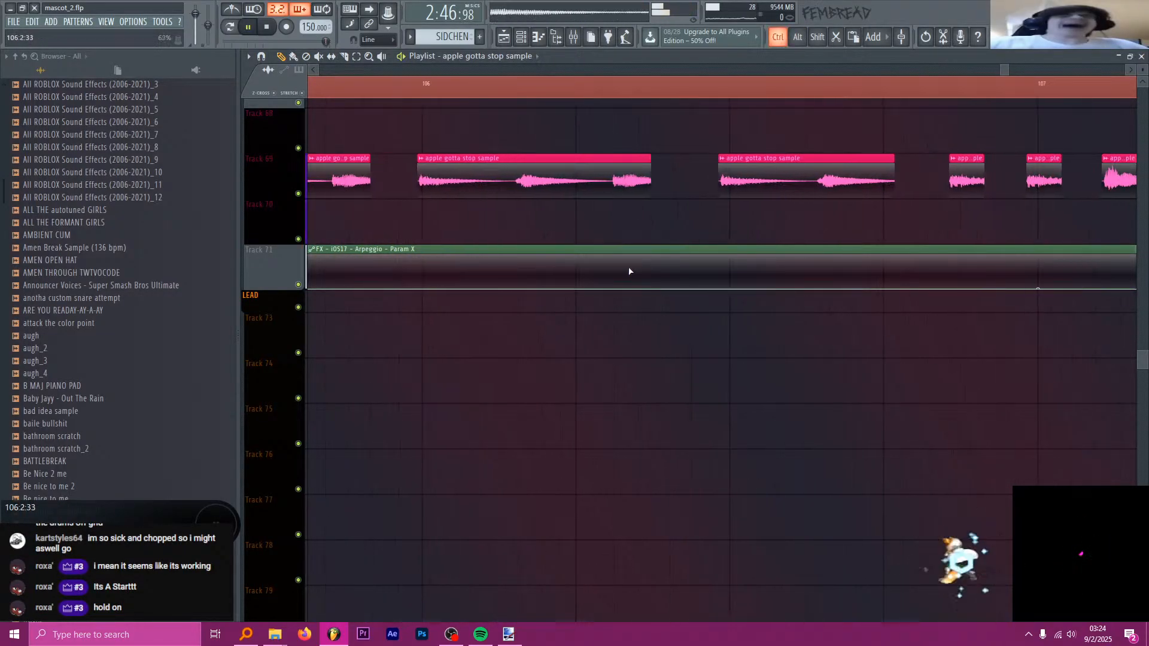
right_click(652, 257)
right_click(720, 286)
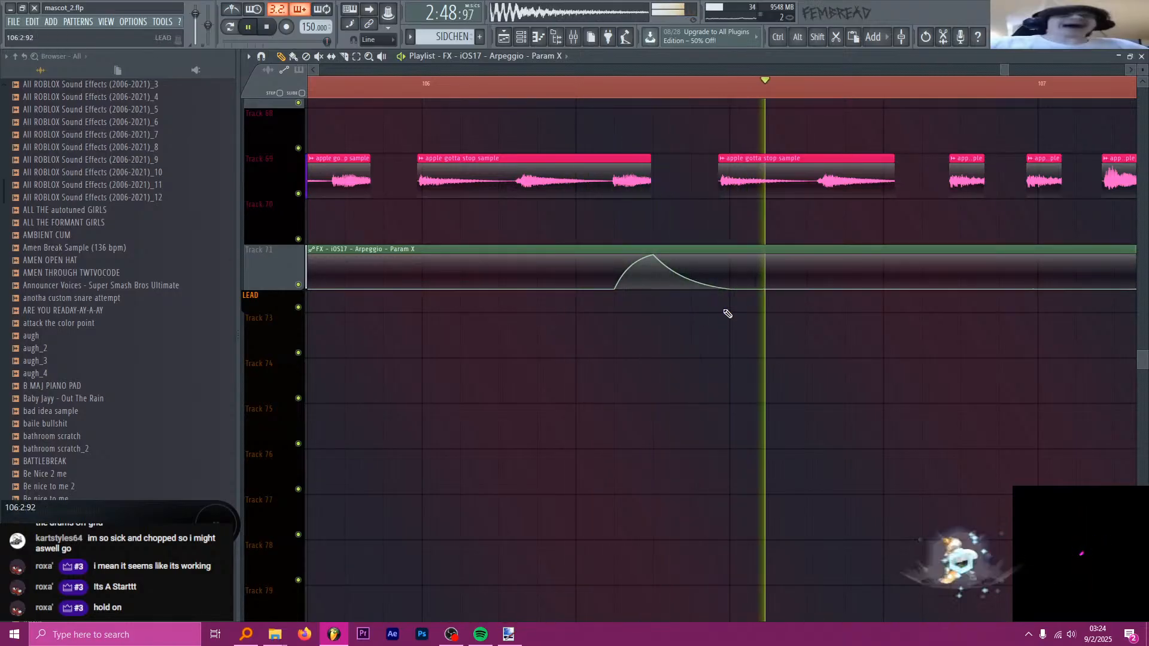
- Add a second peak to the Param X automation before bar 107, with its falling curve ending at the minimum at bar 107
scroll(533, 267, down, 4)
key(space)
scroll(652, 239, up, 3)
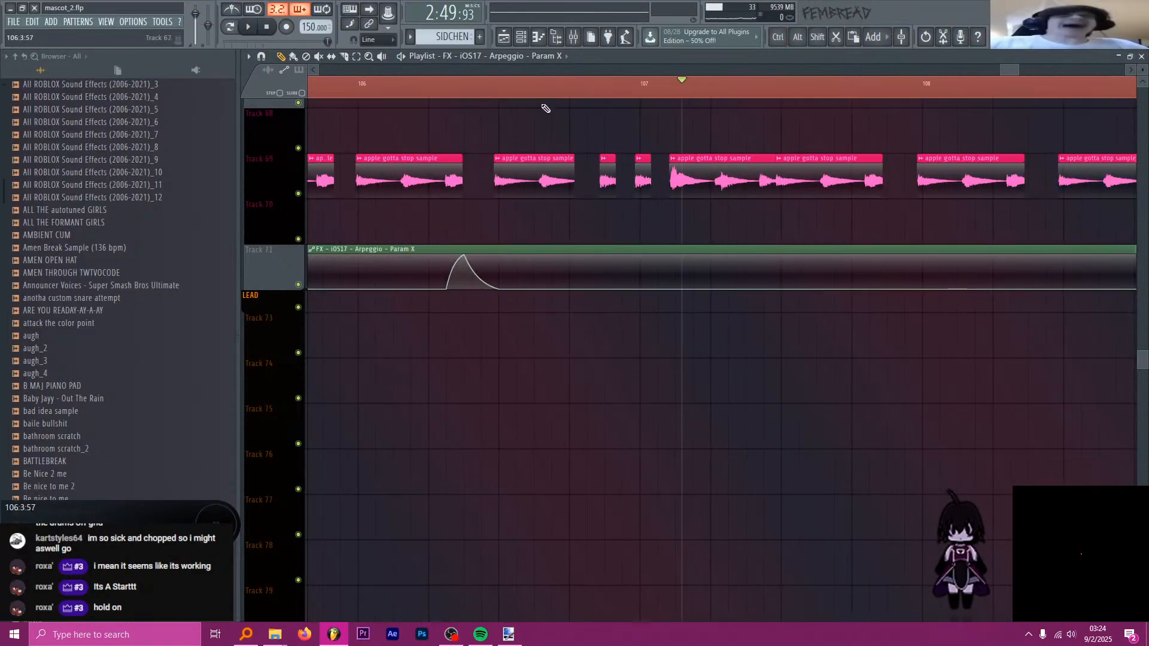
scroll(571, 257, up, 2)
right_click(569, 256)
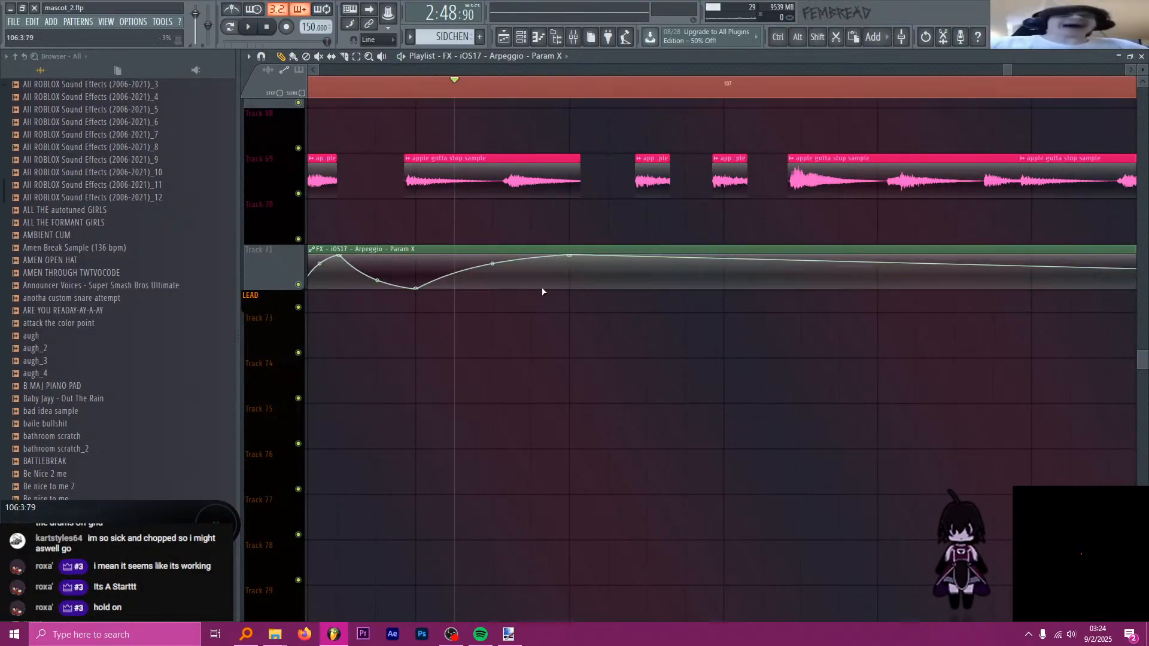
right_click(532, 289)
right_click(723, 288)
key(space)
scroll(539, 240, down, 3)
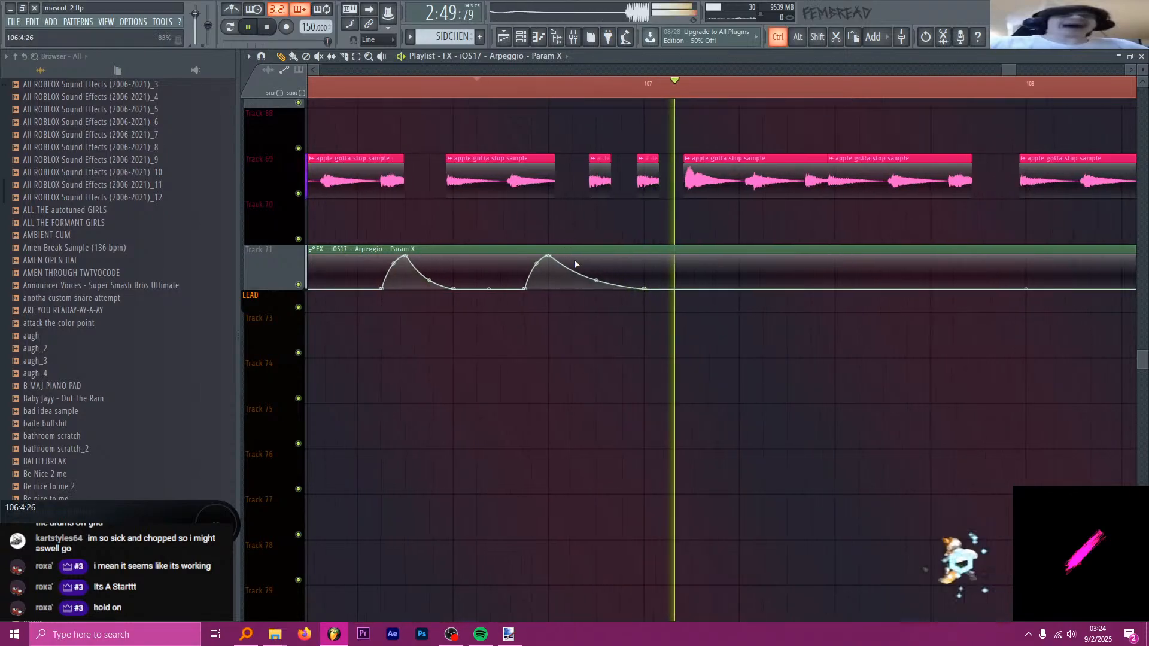
- Bend the second Param X peak's falling curve upward so it holds high before dropping, and play the result
scroll(577, 264, up, 1)
key(space)
drag(600, 280, 602, 257)
key(space)
scroll(616, 273, down, 3)
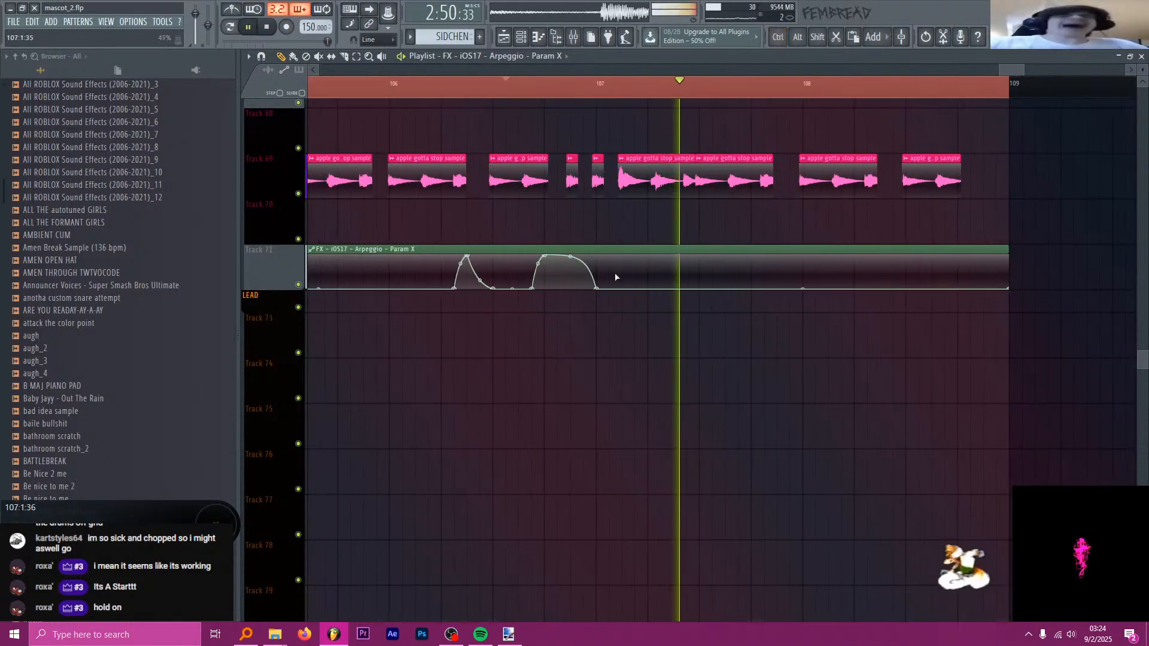
- Trim the Param X automation clip to end at bar 107 and duplicate it across bars 107 to 109
scroll(738, 270, up, 1)
key(space)
scroll(661, 263, up, 3)
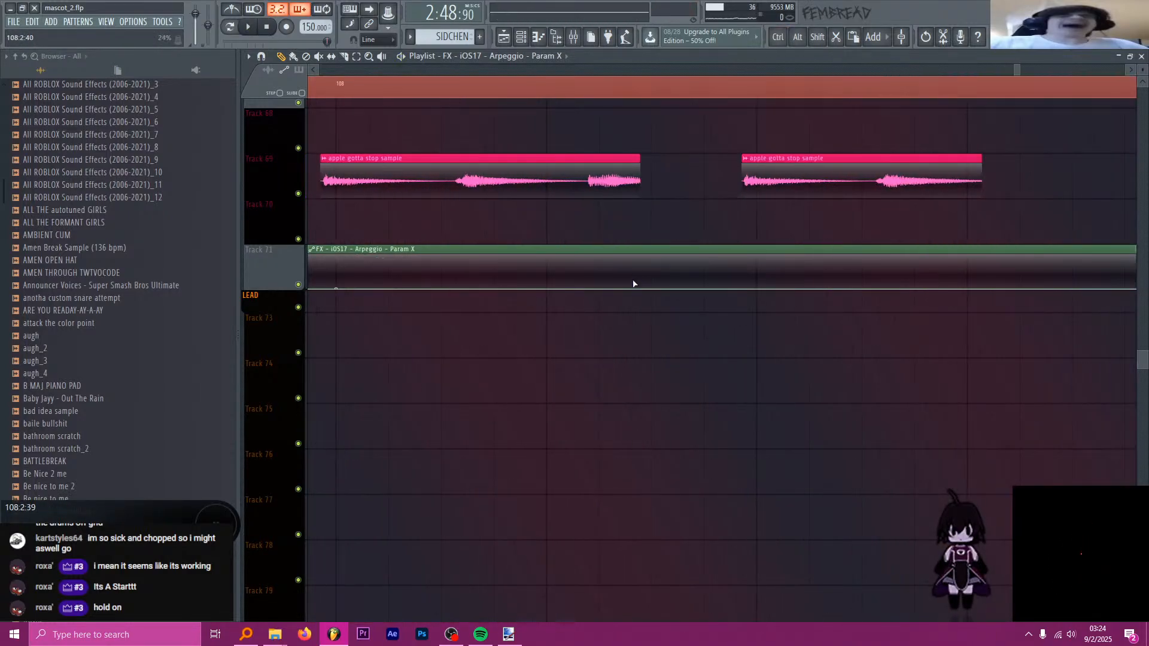
scroll(660, 298, down, 4)
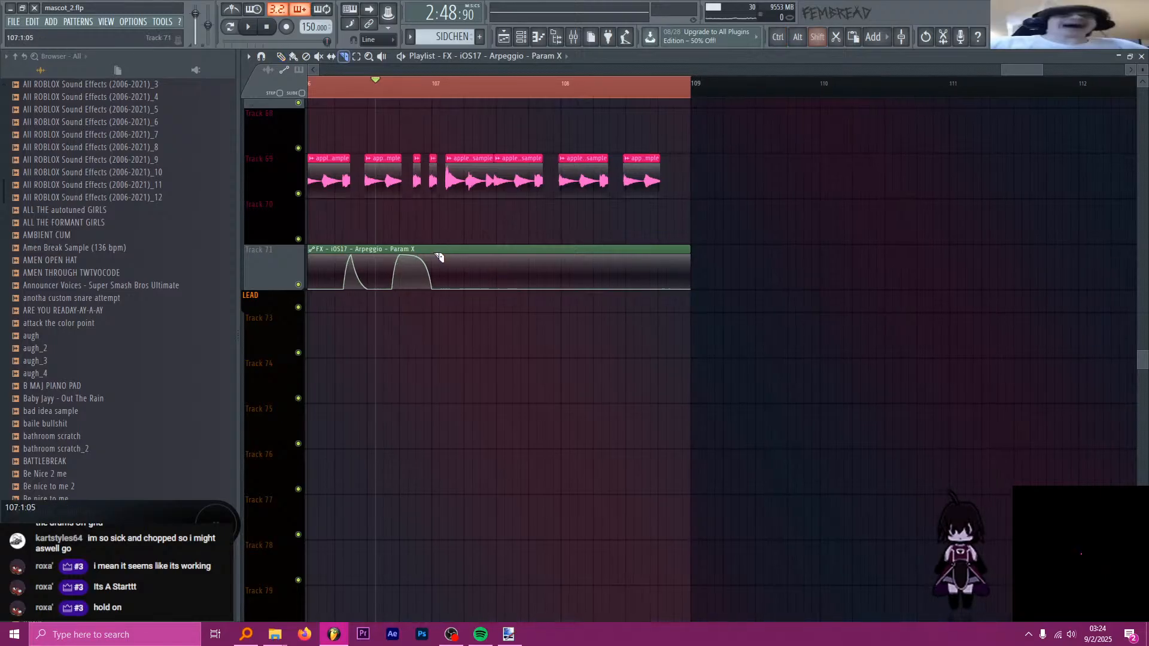
scroll(475, 302, down, 1)
key(p)
right_click(557, 250)
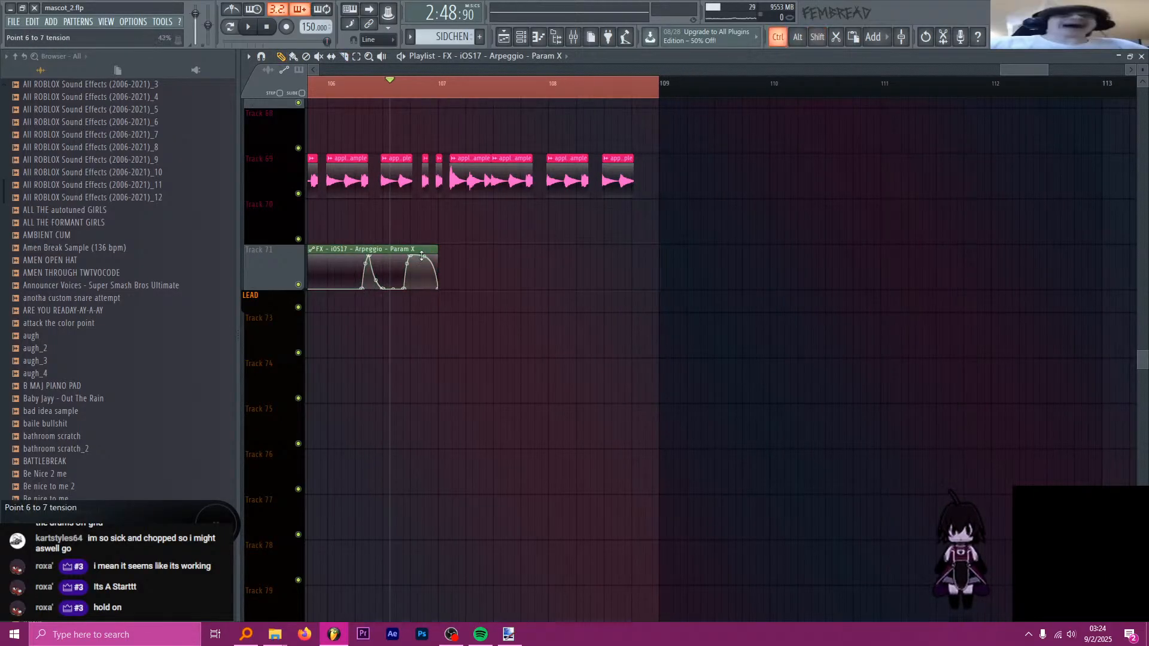
drag(376, 251, 591, 244)
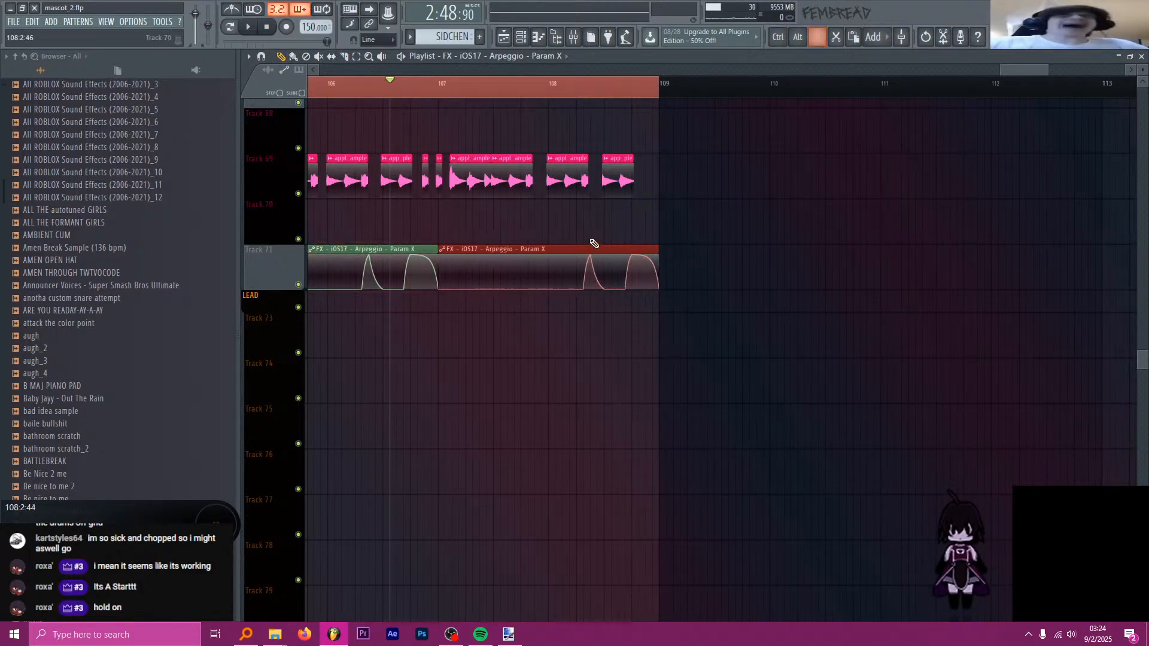
- Play the automation from bar 106 and bend the first Param X peak's falling curve upward so it holds high
key(space)
scroll(597, 166, down, 3)
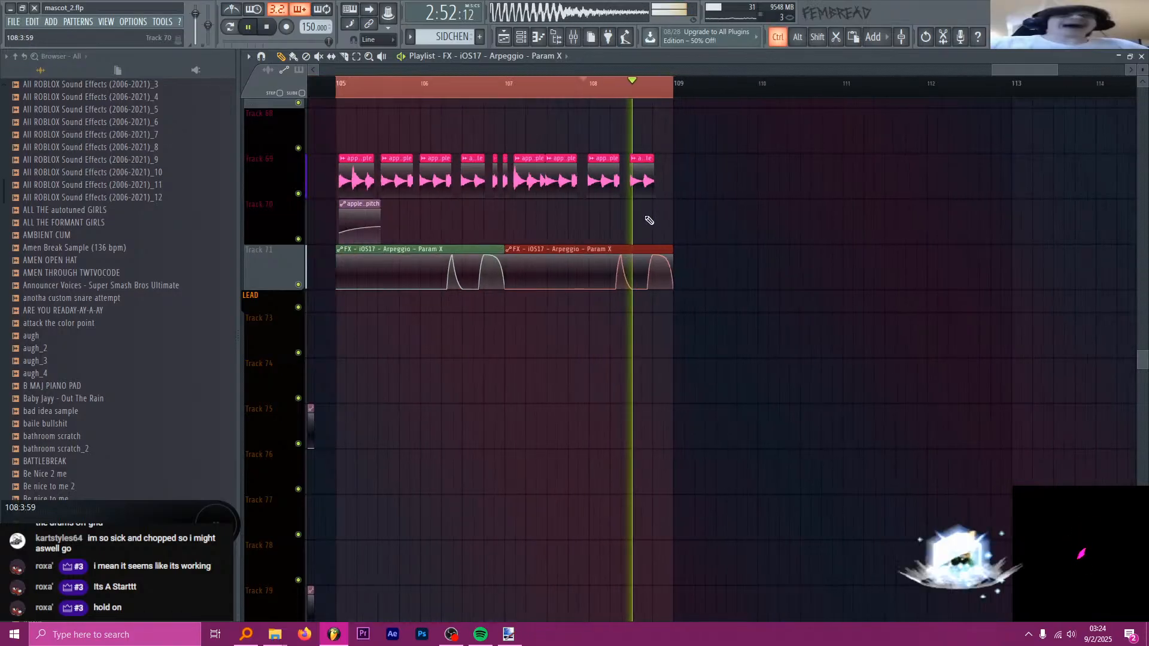
scroll(650, 237, up, 3)
scroll(560, 246, down, 2)
click(465, 88)
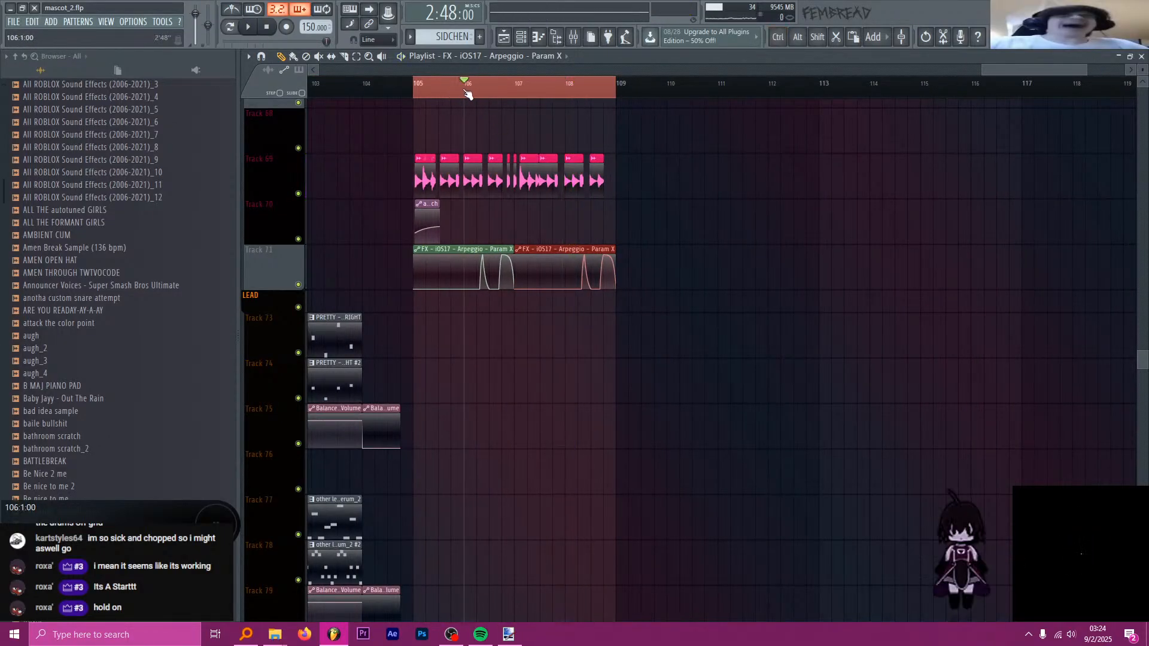
scroll(531, 218, up, 2)
scroll(515, 224, up, 3)
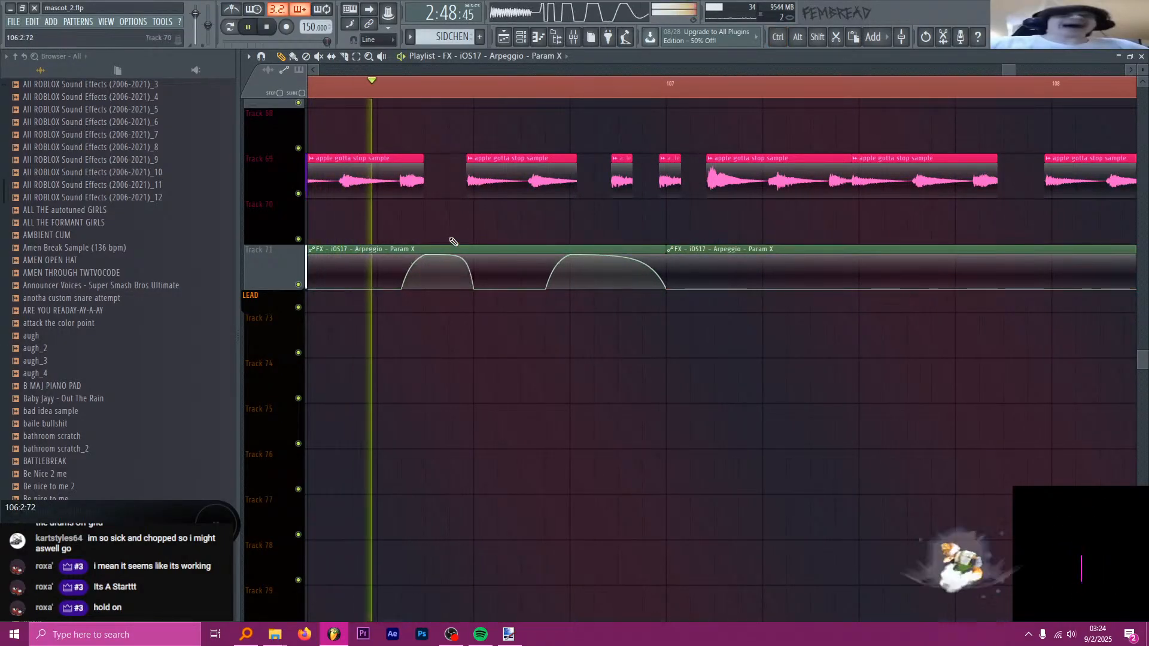
- Play the end of the section and check the duplicated Param X peaks against the last apple gotta stop sample chops before bar 109
scroll(453, 241, down, 4)
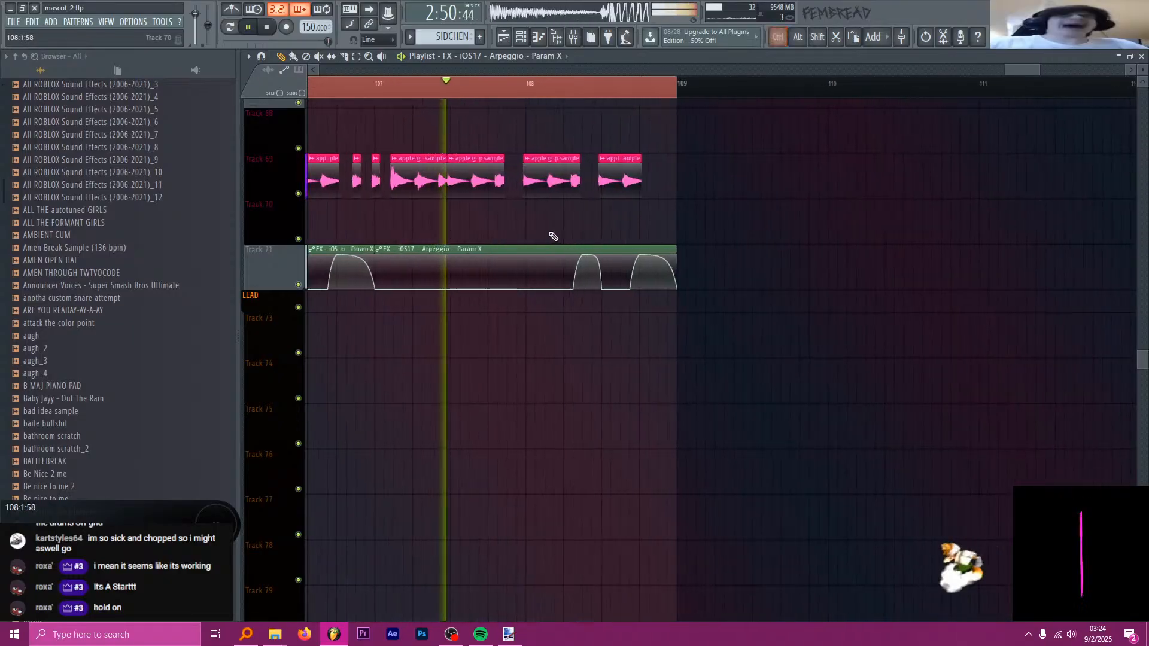
scroll(573, 242, up, 4)
scroll(589, 250, down, 3)
scroll(638, 274, down, 1)
scroll(645, 280, up, 2)
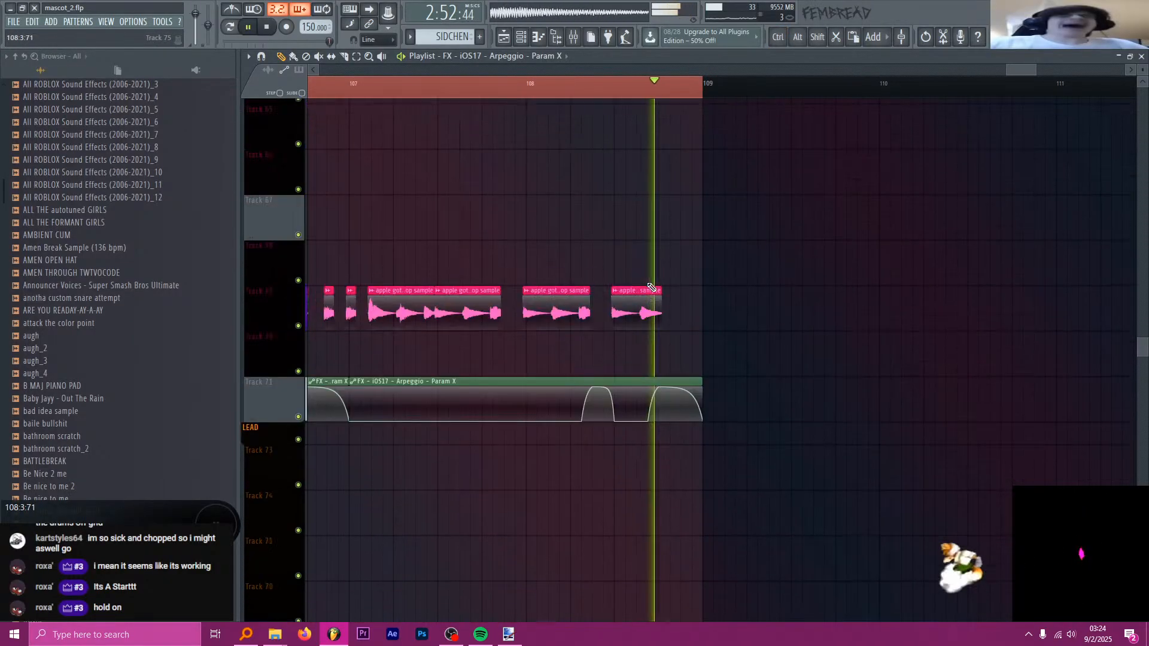
key(space)
scroll(677, 339, down, 4)
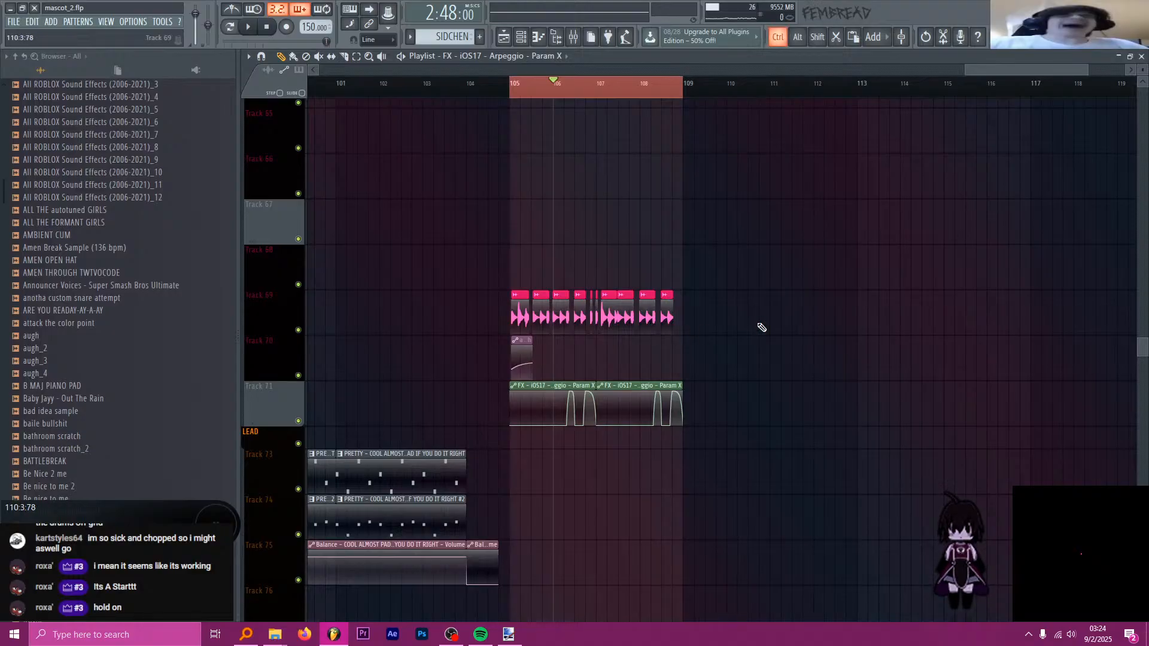
scroll(672, 288, up, 8)
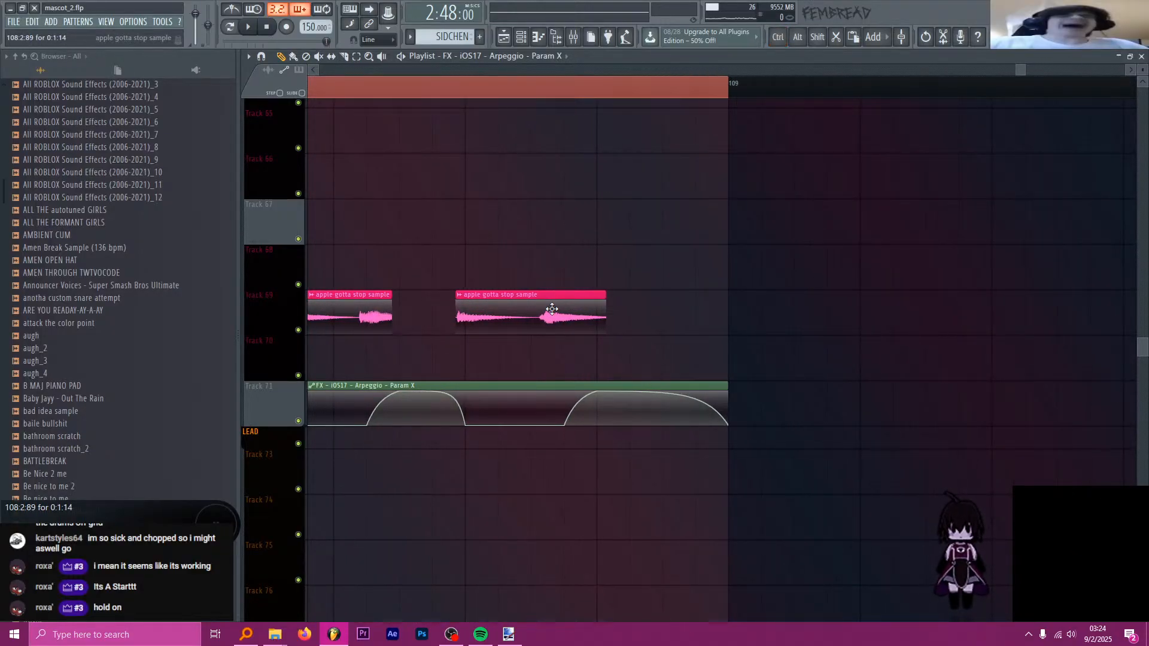
scroll(563, 281, up, 4)
scroll(563, 320, down, 6)
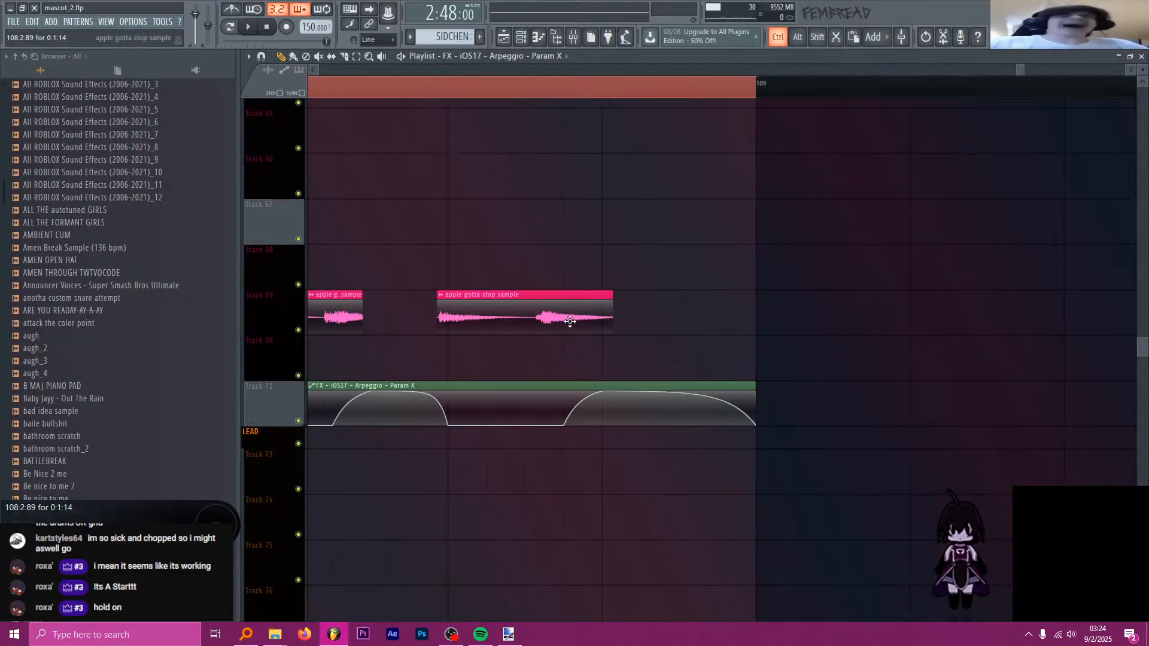
click(367, 89)
scroll(496, 269, up, 3)
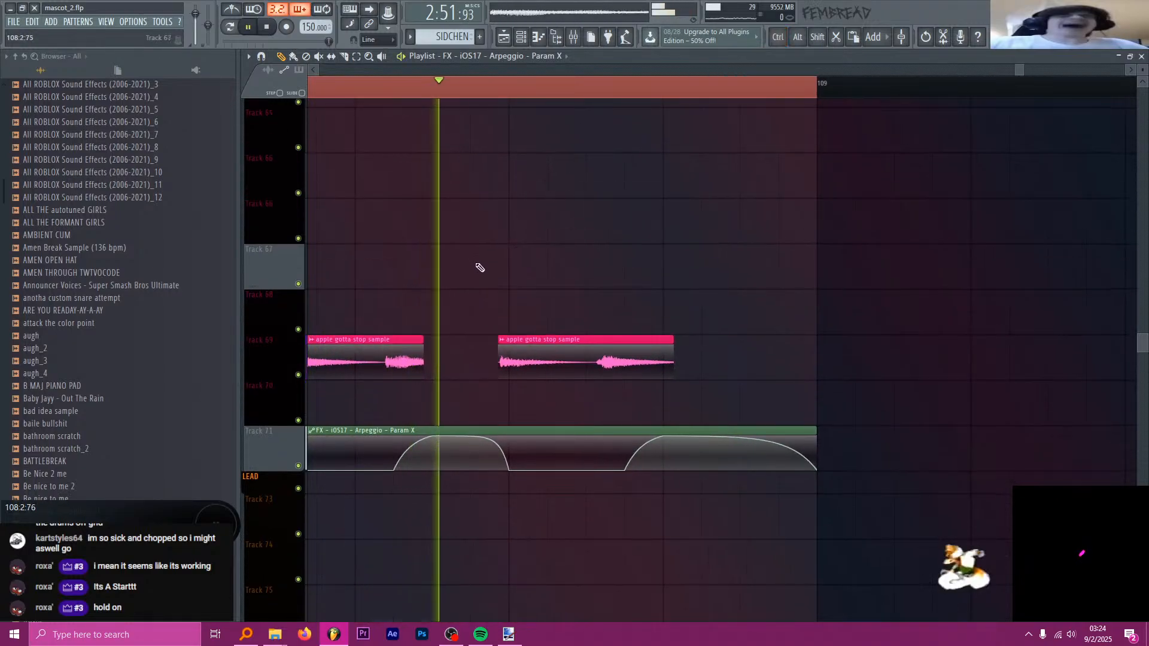
scroll(521, 340, up, 2)
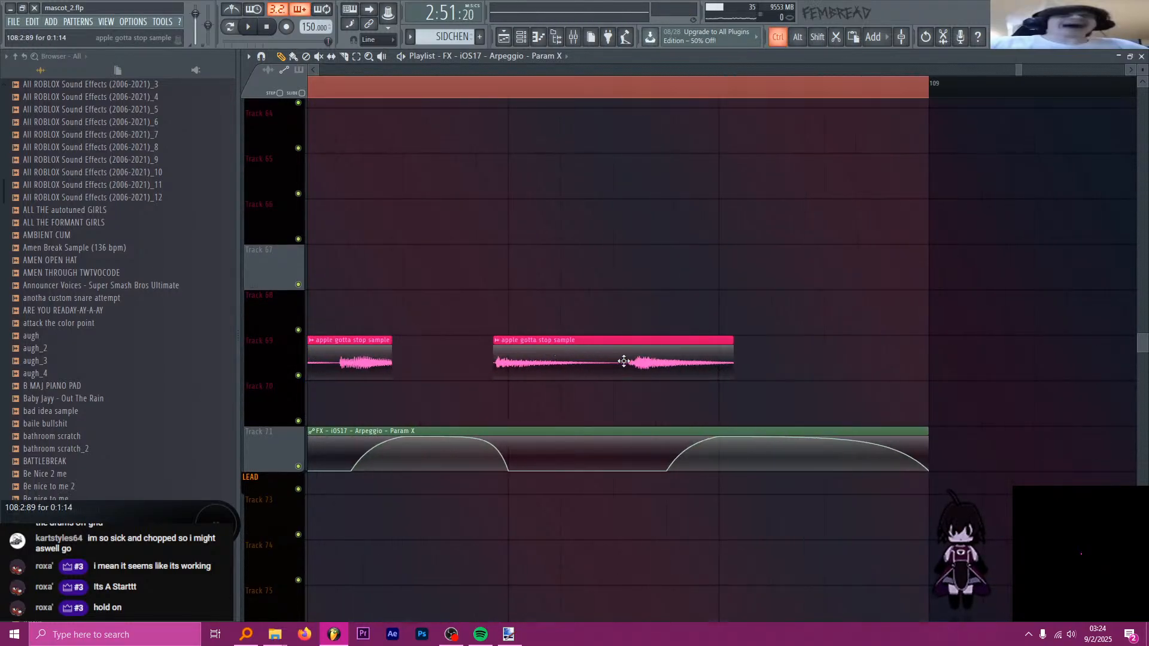
- Insert an empty playlist track below Track 71, just above the LEAD group
scroll(640, 359, down, 5)
scroll(652, 377, down, 3)
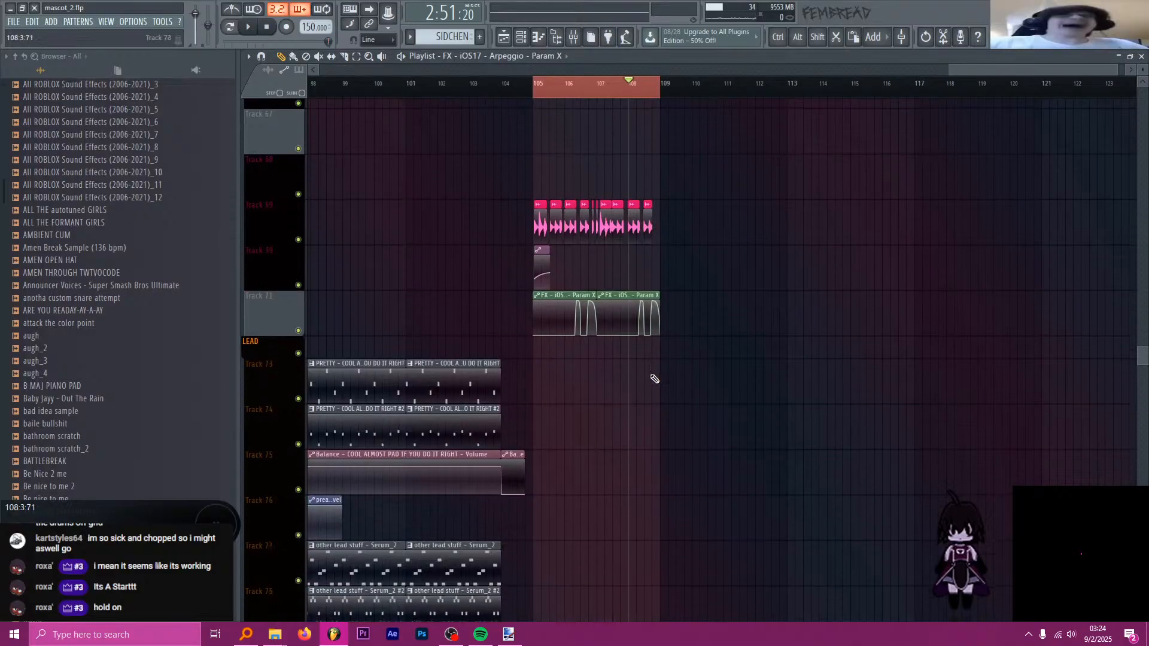
right_click(283, 309)
key(i)
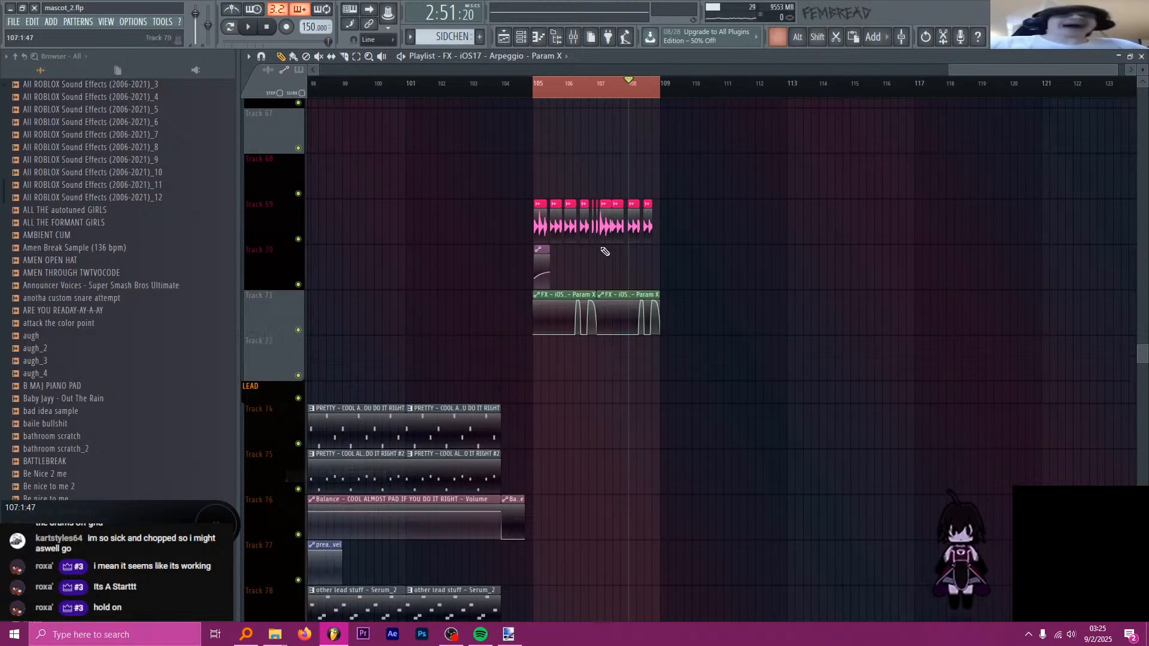
- Return the playhead to bar 105 and add a second Effector set to Reverb in slot 3 of the iOS17 - Arpeggio mixer track
click(535, 81)
click(574, 38)
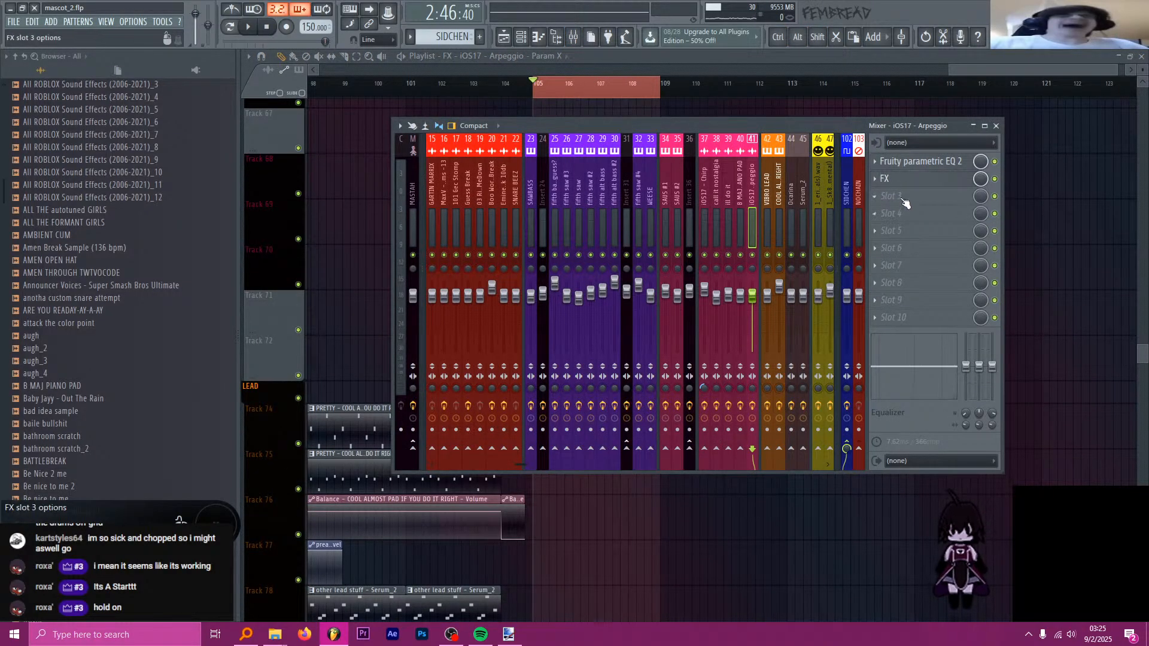
click(885, 178)
drag(897, 237, 901, 198)
click(346, 351)
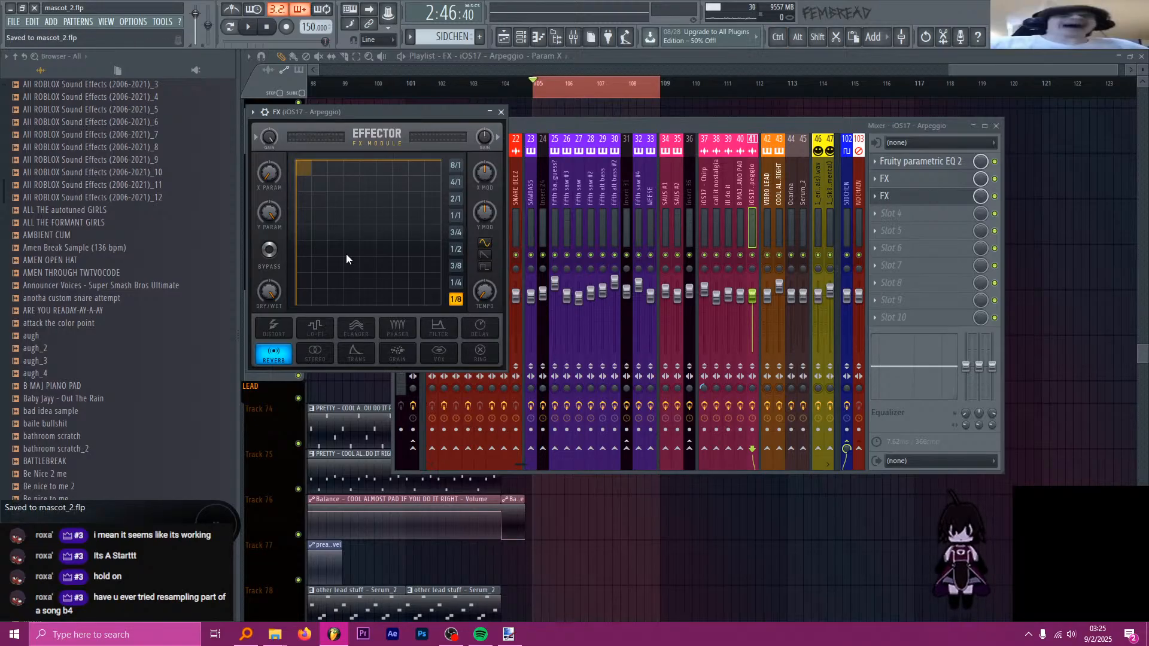
drag(367, 113, 475, 121)
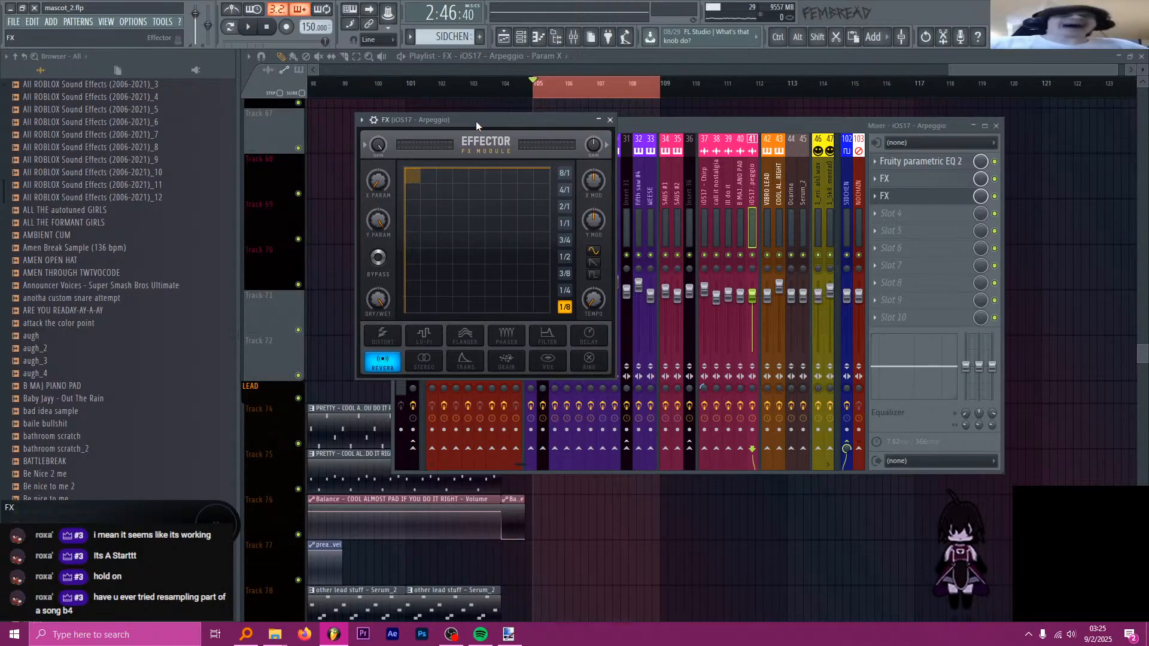
- Audition the section from bar 105 while moving the reverb Effector's X and Y parameters to their minimum
drag(486, 201, 391, 167)
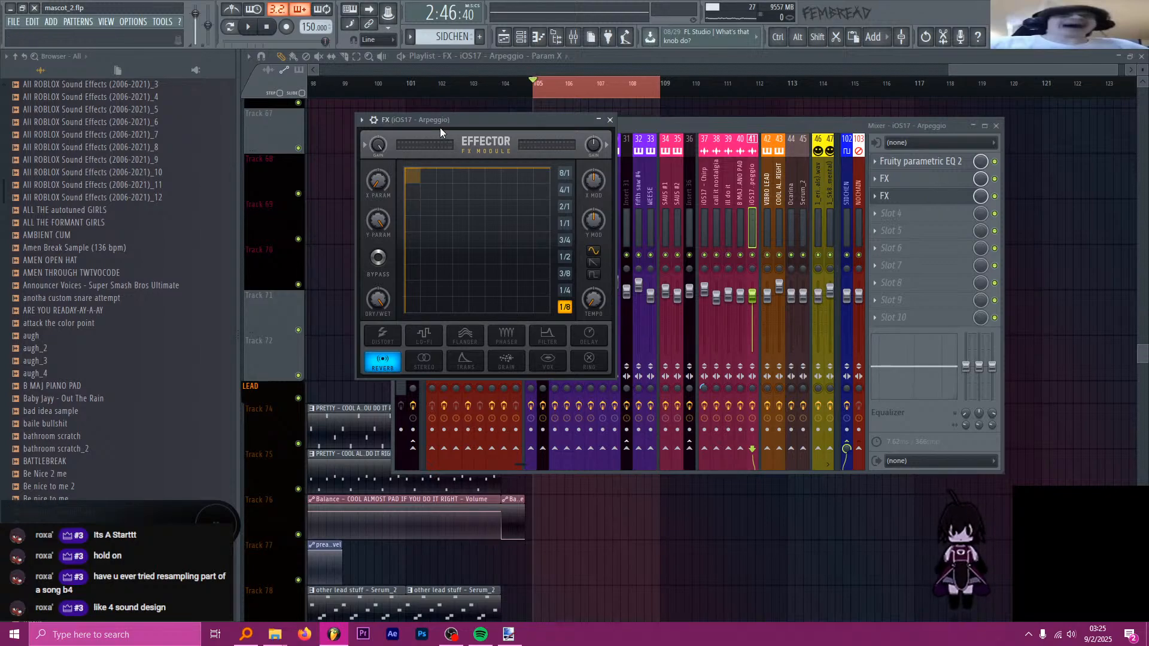
drag(449, 121, 486, 120)
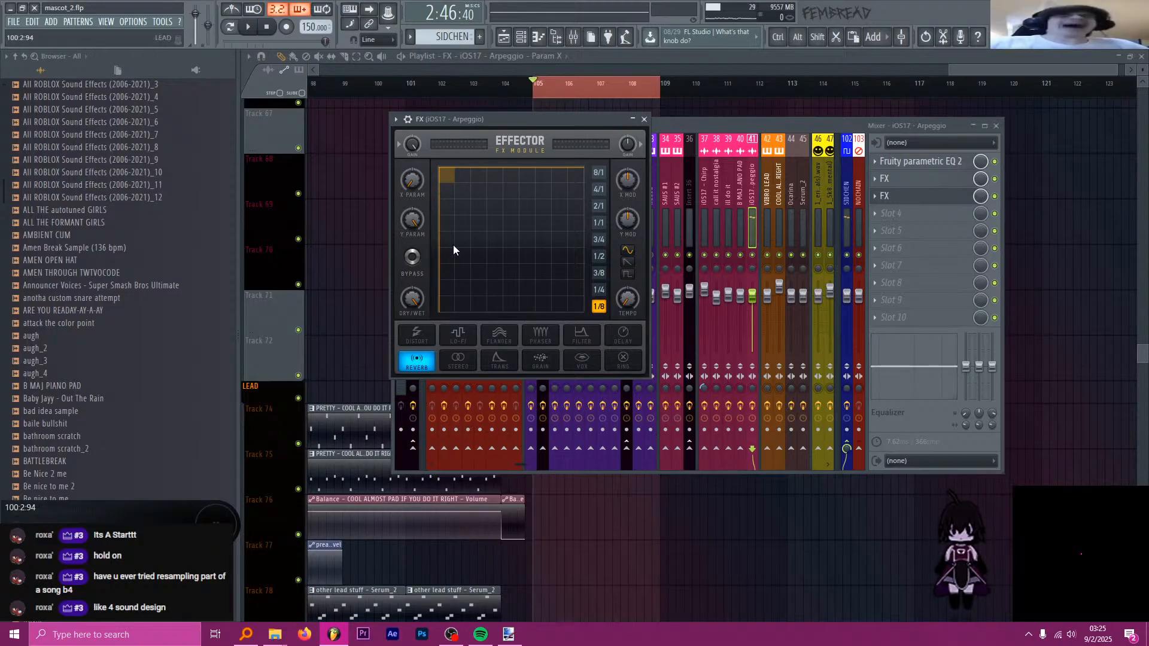
drag(453, 245, 456, 325)
key(space)
key(space)
mouse_move(501, 288)
mouse_down()
mouse_move(369, 329)
mouse_move(616, 262)
mouse_move(442, 228)
mouse_move(440, 164)
mouse_move(450, 175)
mouse_move(642, 164)
mouse_move(397, 354)
mouse_move(436, 347)
mouse_move(476, 268)
mouse_move(440, 304)
mouse_move(430, 323)
mouse_move(549, 184)
mouse_move(582, 166)
mouse_move(426, 339)
mouse_move(576, 197)
mouse_move(427, 343)
mouse_up()
key(space)
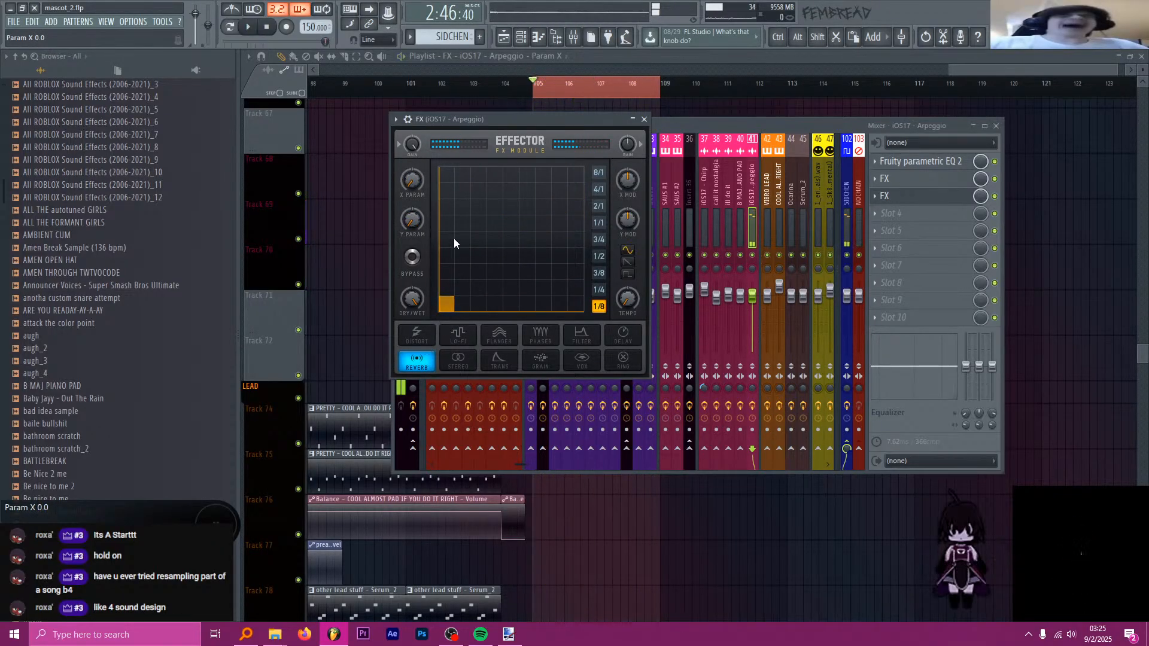
- Play the section from bar 105 while trying higher X and Y parameter positions for Effector's reverb
drag(485, 121, 497, 115)
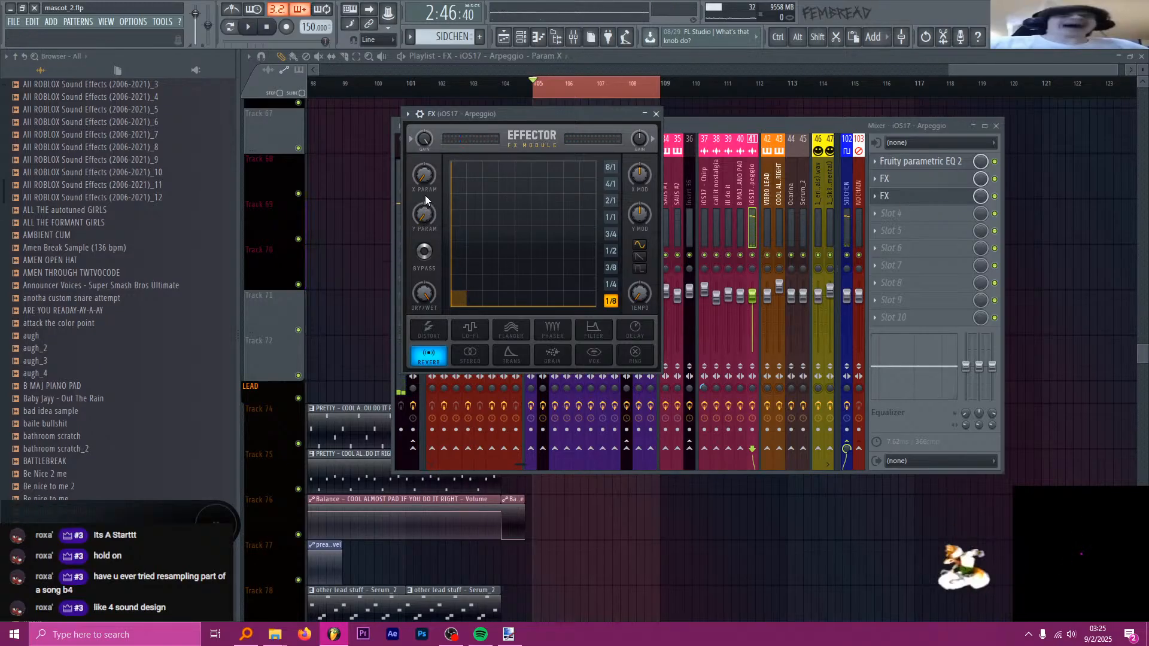
drag(443, 127, 601, 142)
key(space)
drag(425, 293, 426, 335)
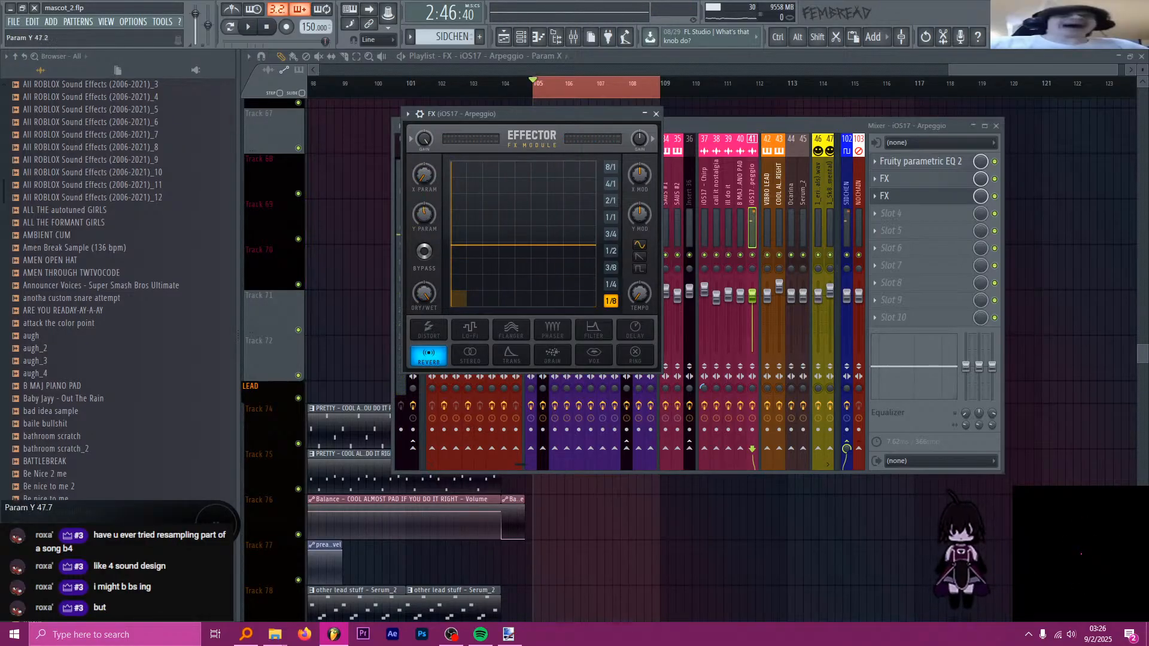
key(space)
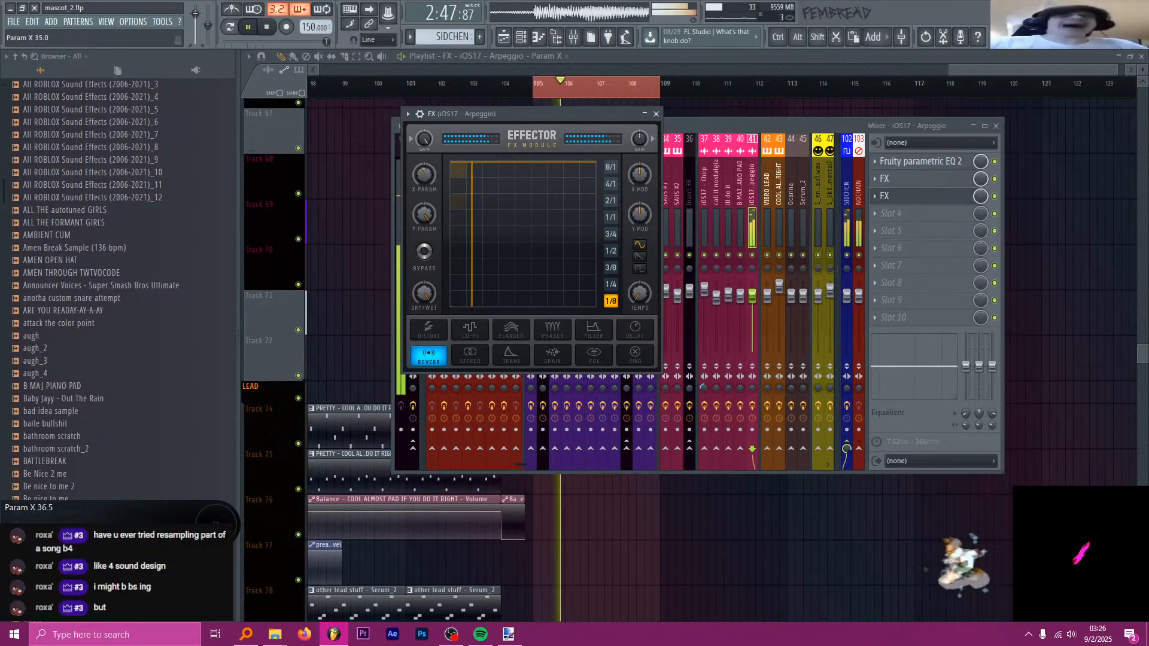
key(space)
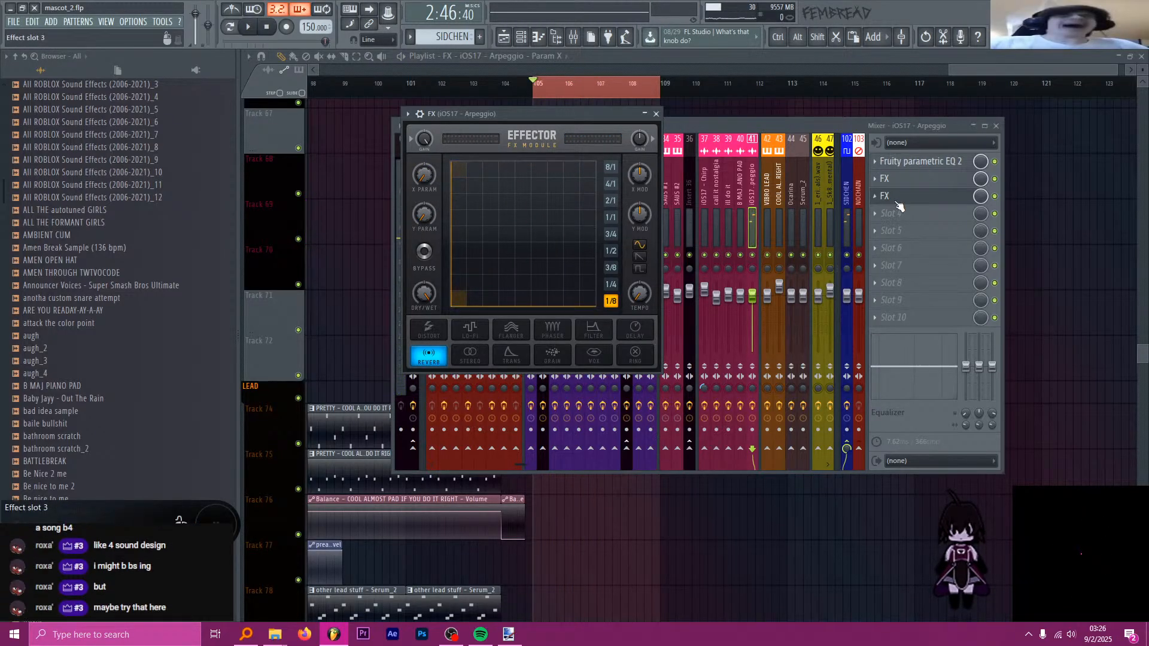
- Remove the second Effector from slot 3 of the iOS17 - Arpeggio mixer track
click(899, 206)
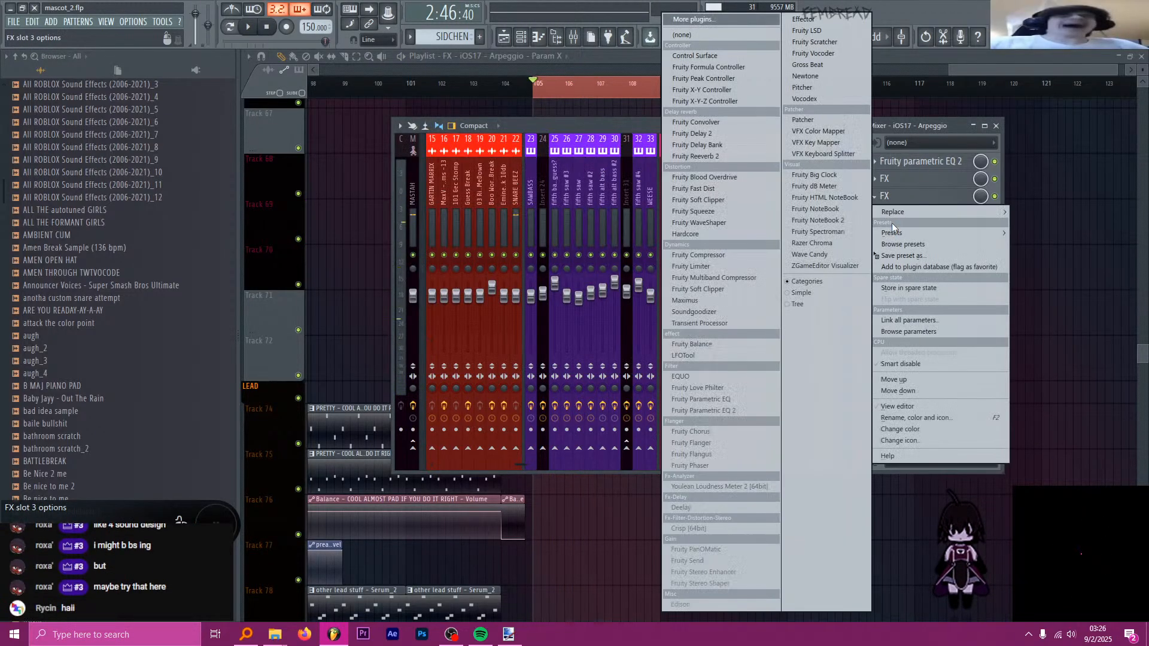
click(705, 37)
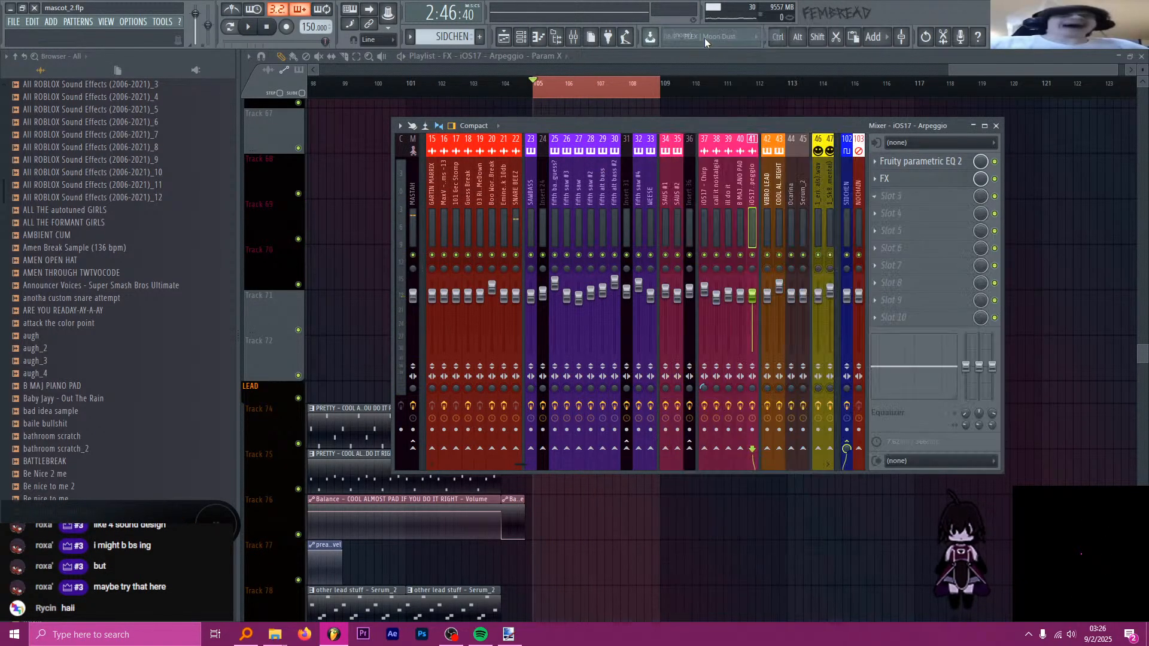
click(536, 81)
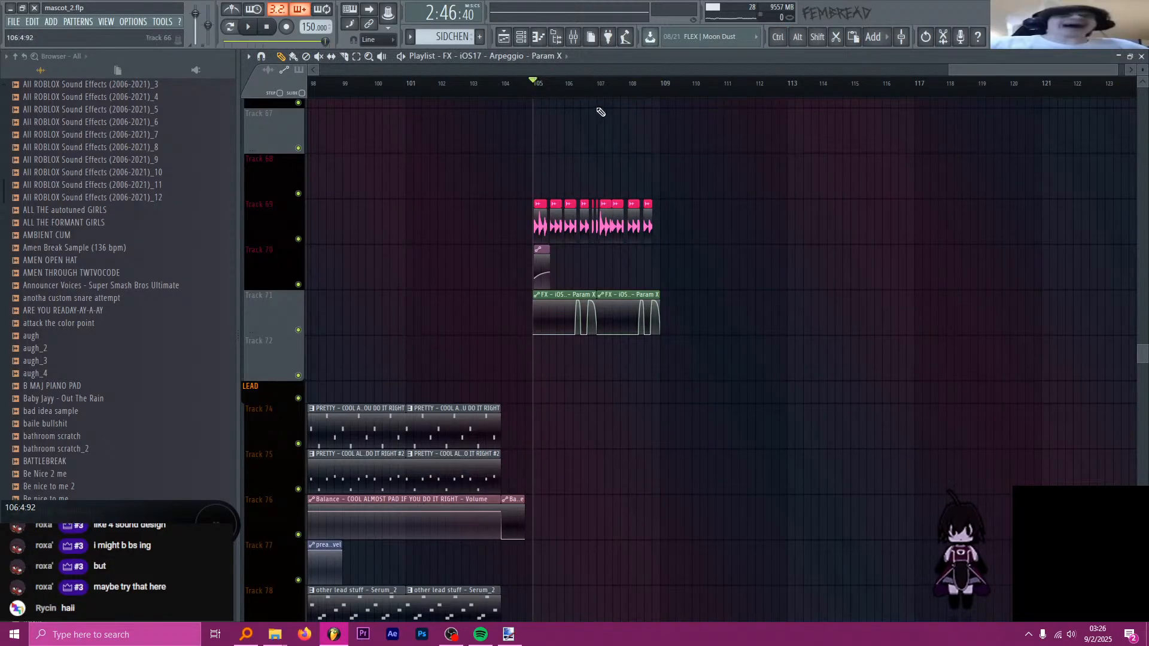
- Select the nubass pattern from its clip at bar 105 and filter the channel rack to the BASS group
scroll(594, 146, up, 5)
scroll(625, 243, down, 2)
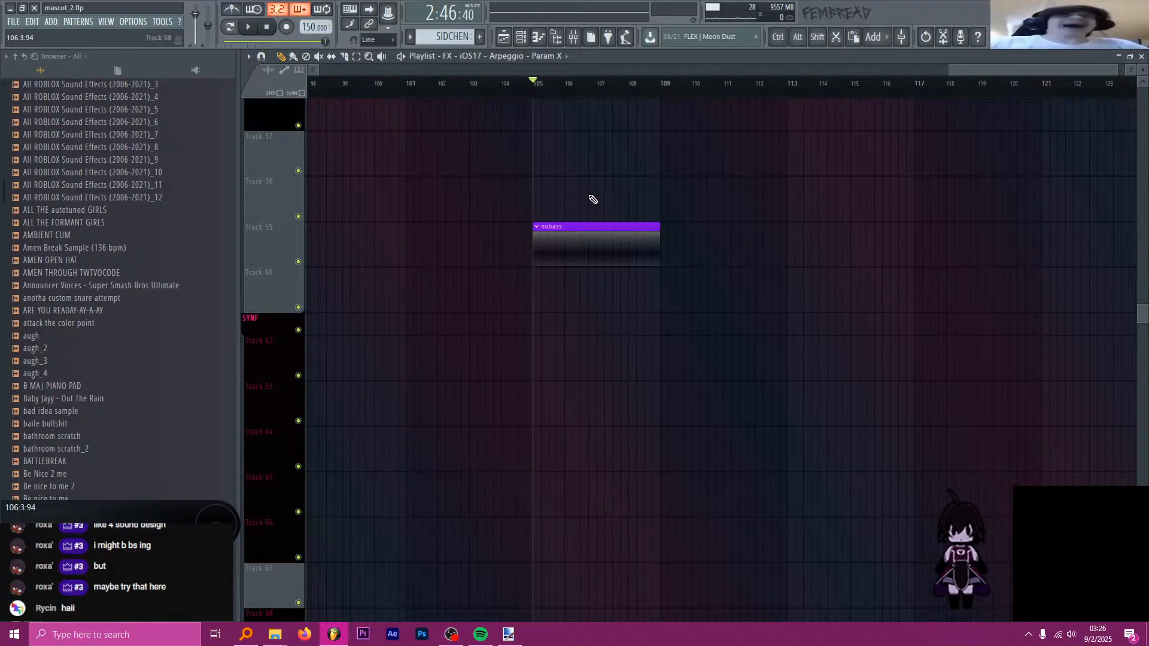
click(586, 238)
click(521, 37)
click(515, 88)
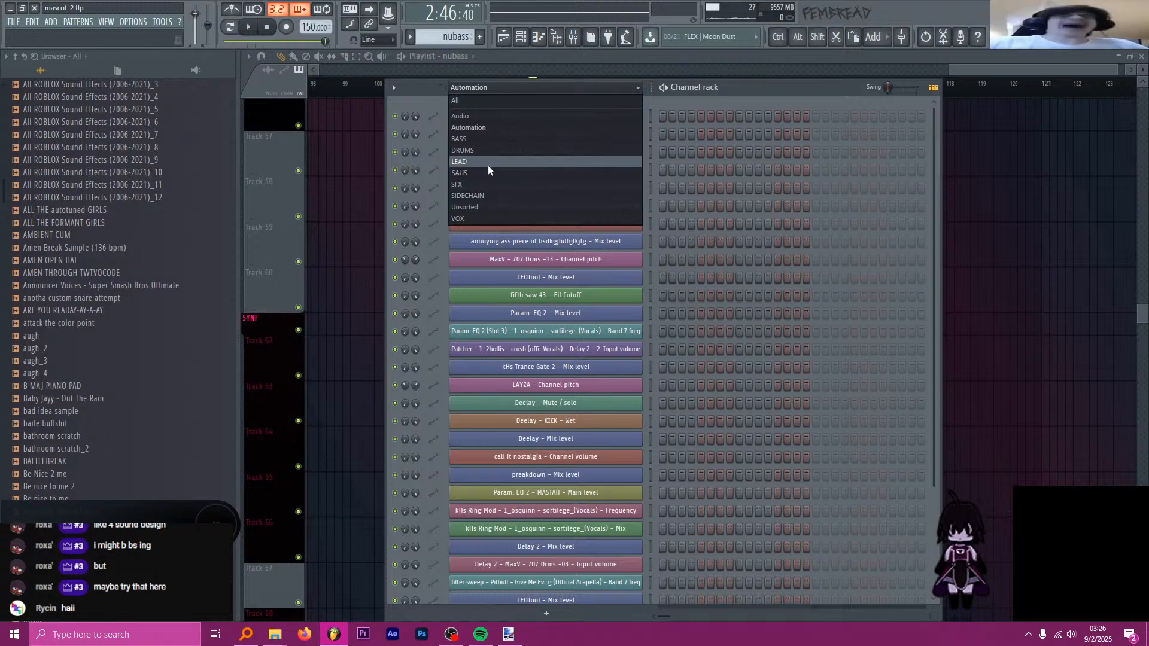
click(486, 140)
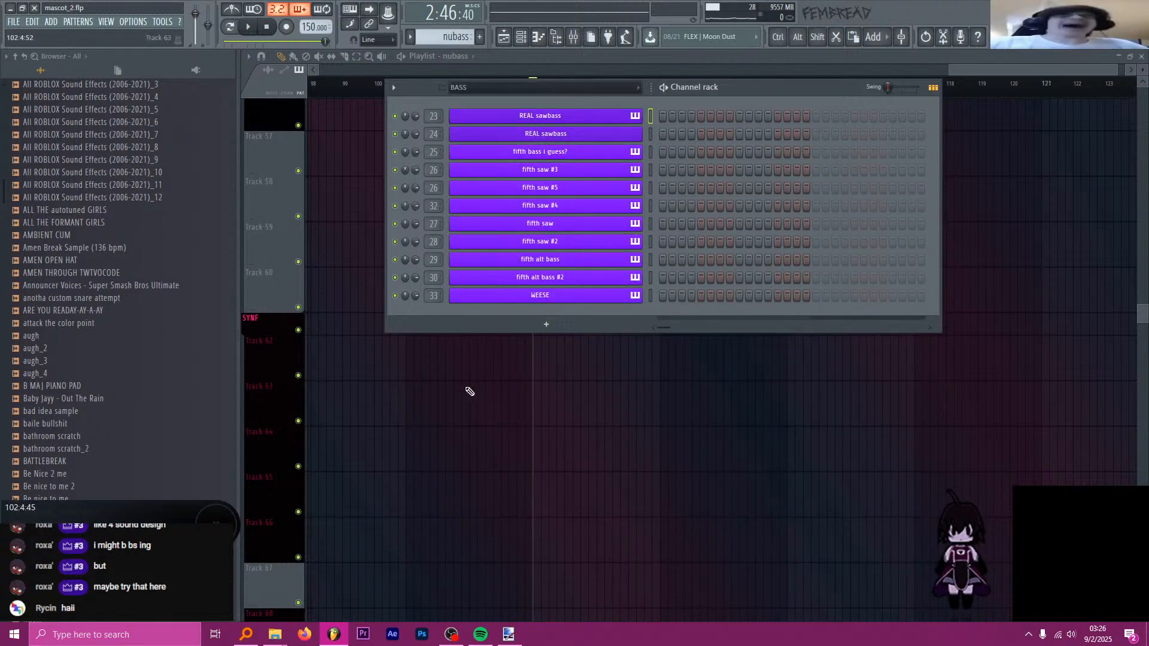
- Switch to Everything and search for files matching "stole this from"
key(alt+Tab)
click(698, 173)
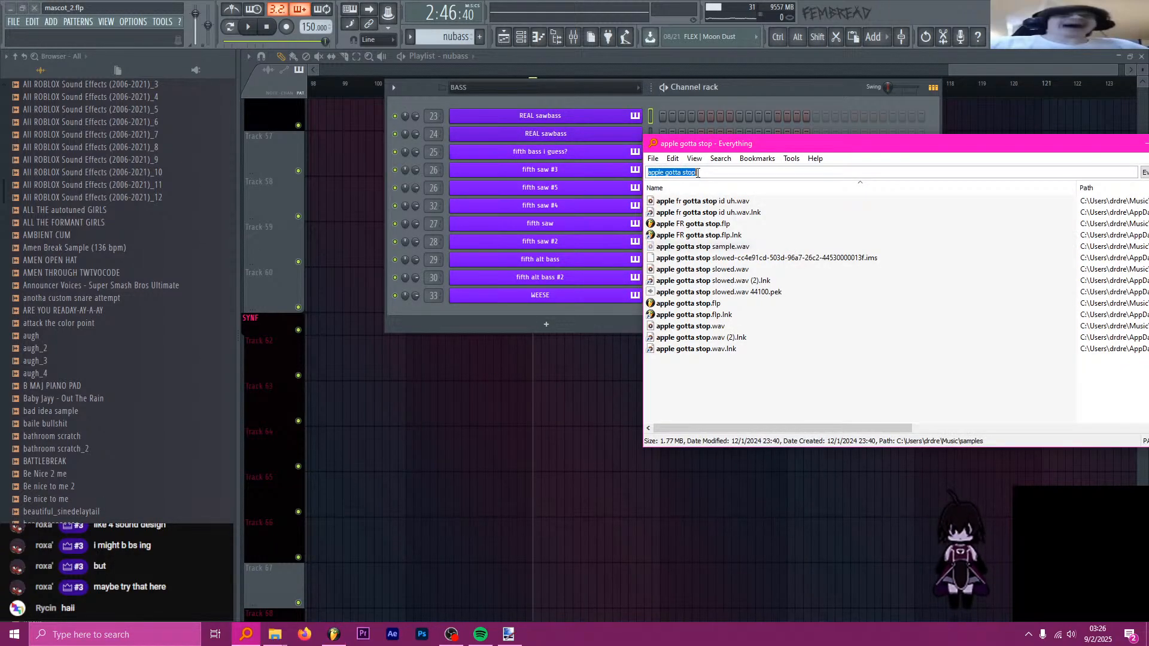
text(slote)
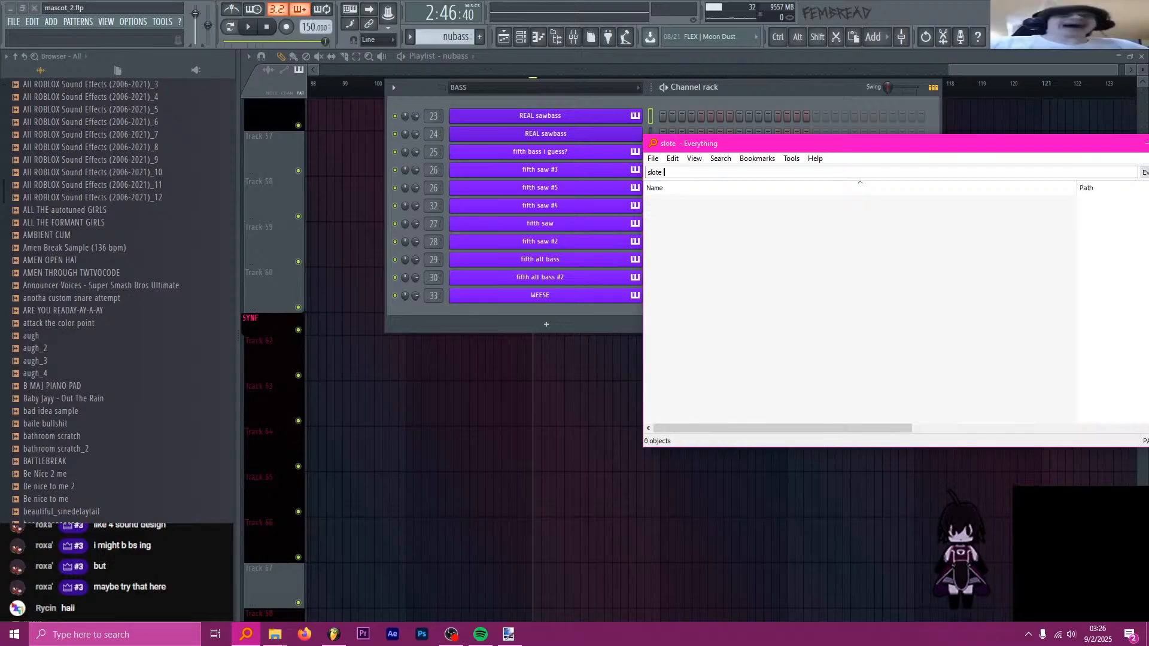
key(BackSpace)
key(BackSpace)
key(BackSpace)
text(tole this from)
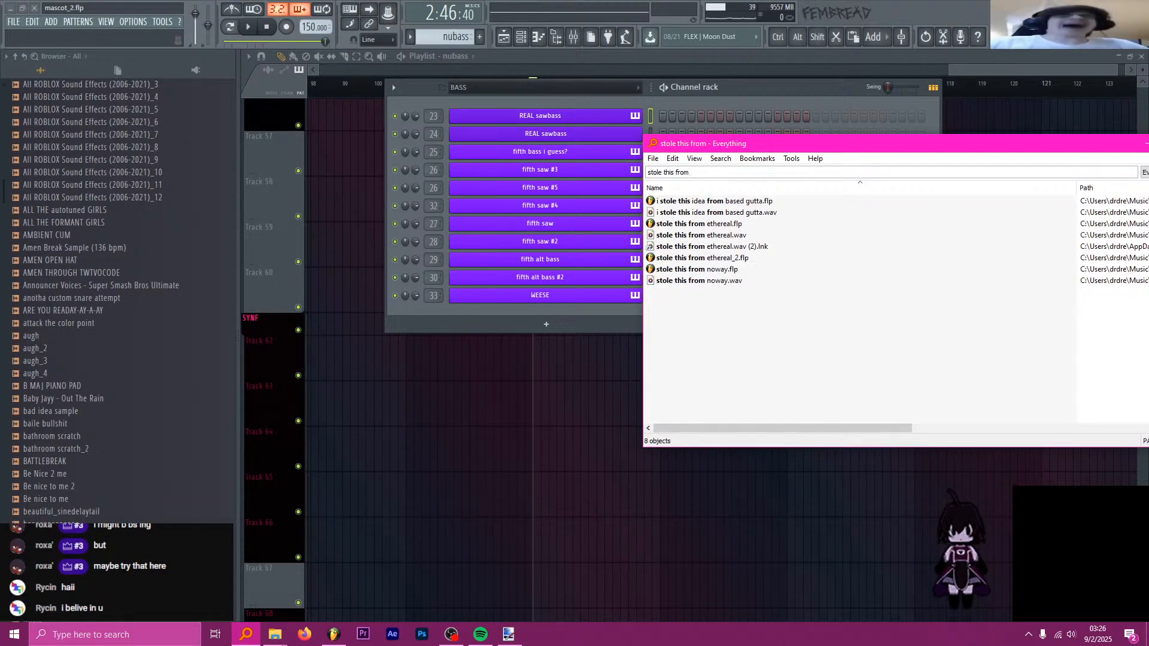
- Play "stole this from noway.wav" in the media player, listen to it and close the player
drag(753, 150, 500, 153)
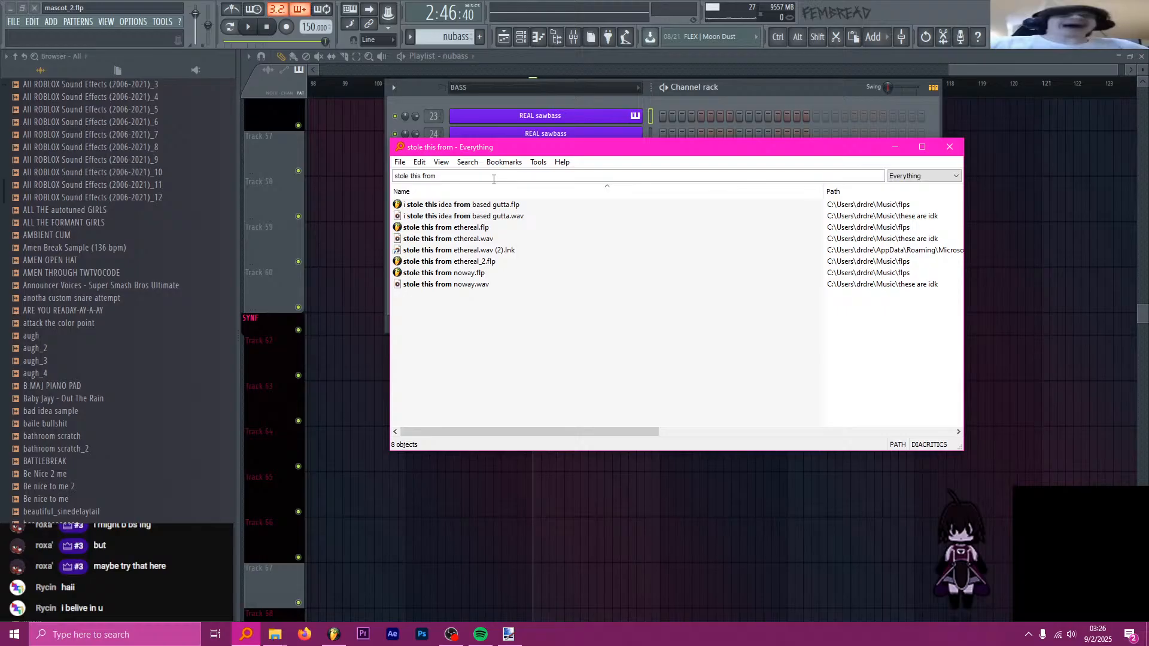
double_click(468, 284)
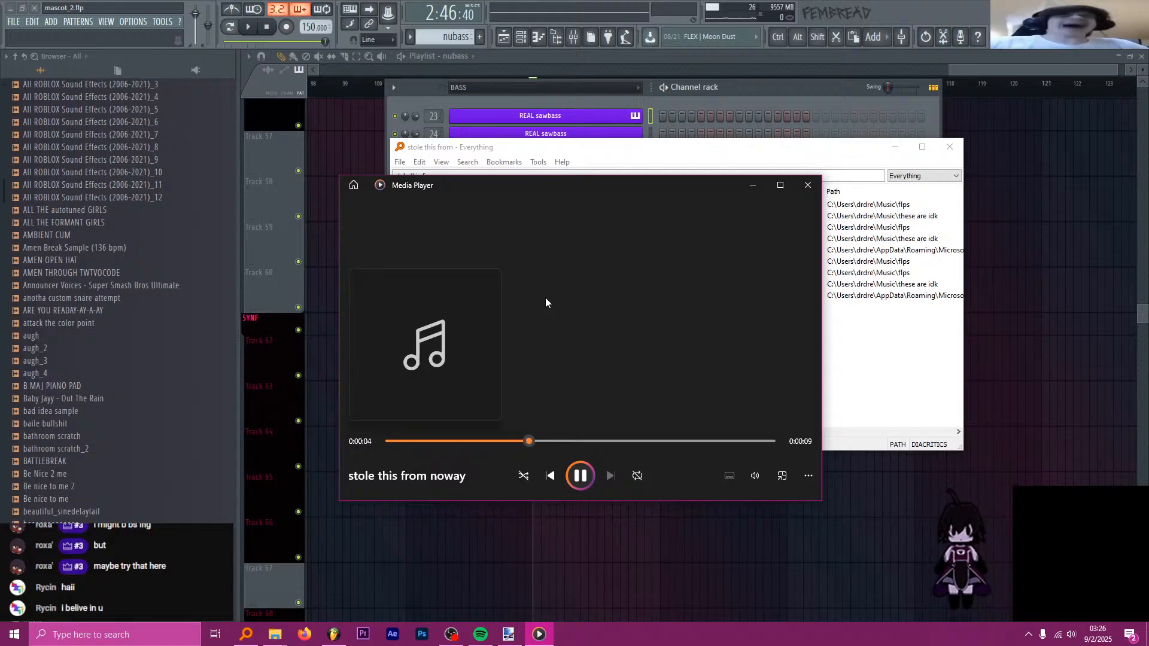
click(806, 188)
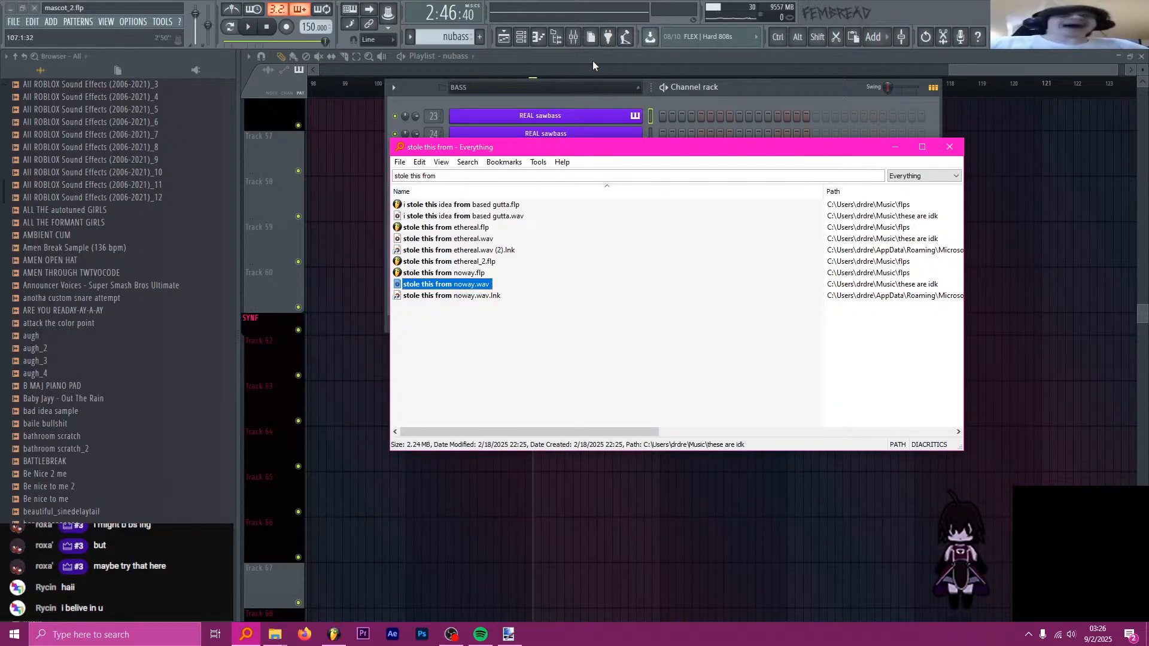
- Return to FL Studio, add a Serum_2 channel to the BASS group and look through its preset list
click(726, 85)
click(452, 324)
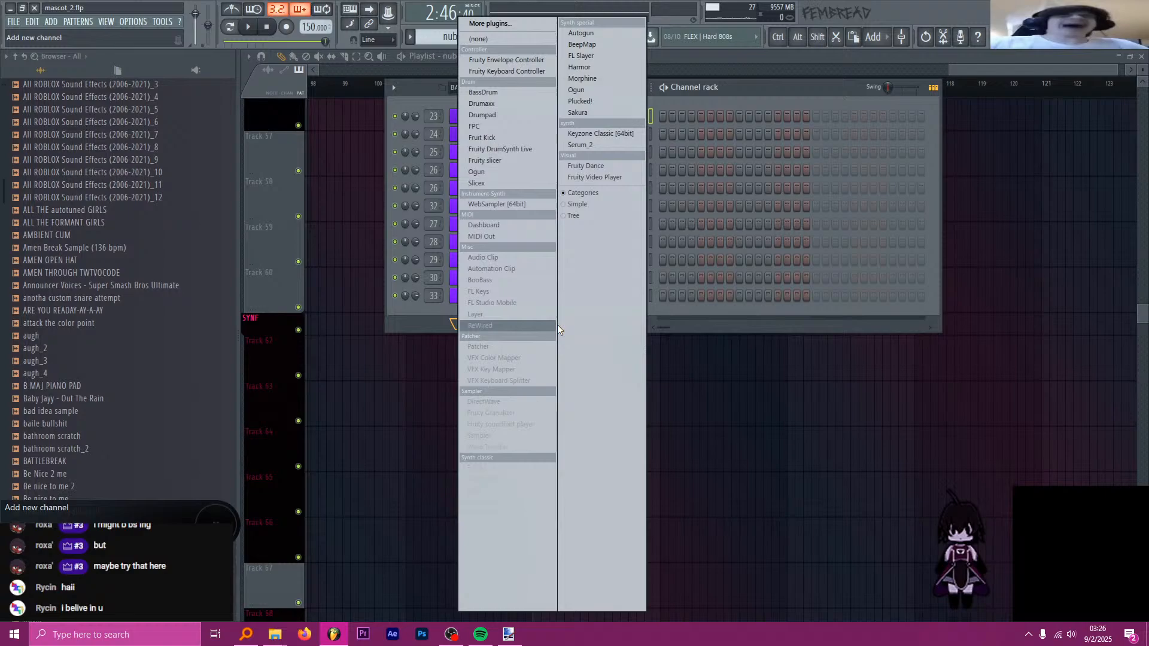
click(598, 146)
click(803, 159)
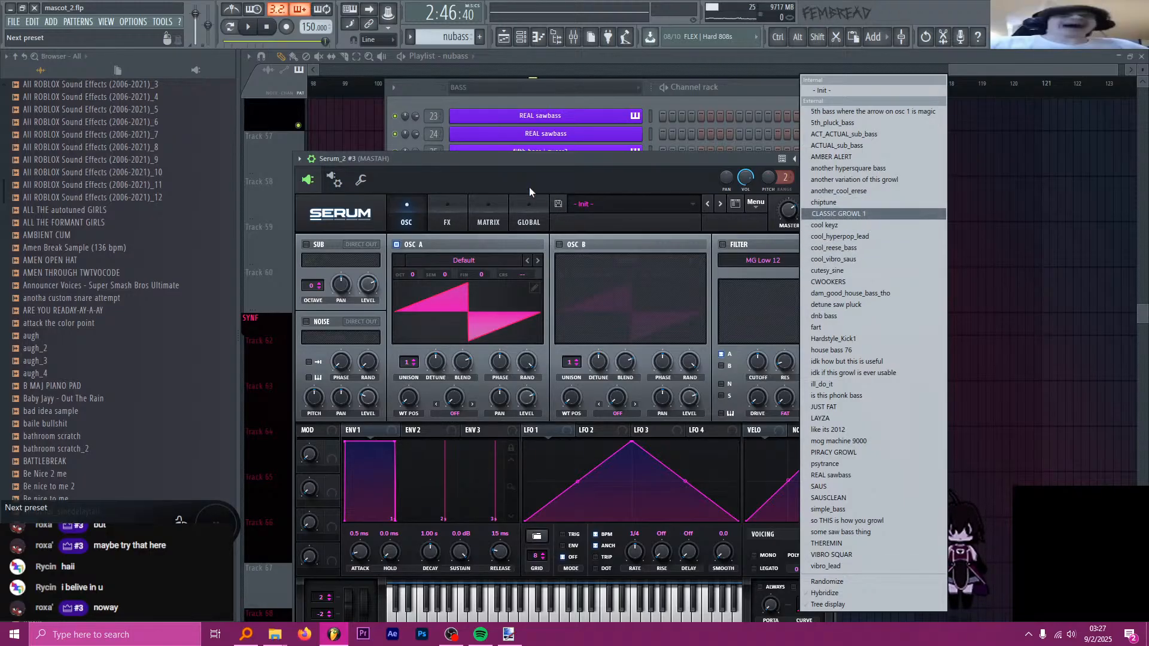
click(456, 175)
- Switch to OBS and hide the screen capture source in the current scene
click(450, 635)
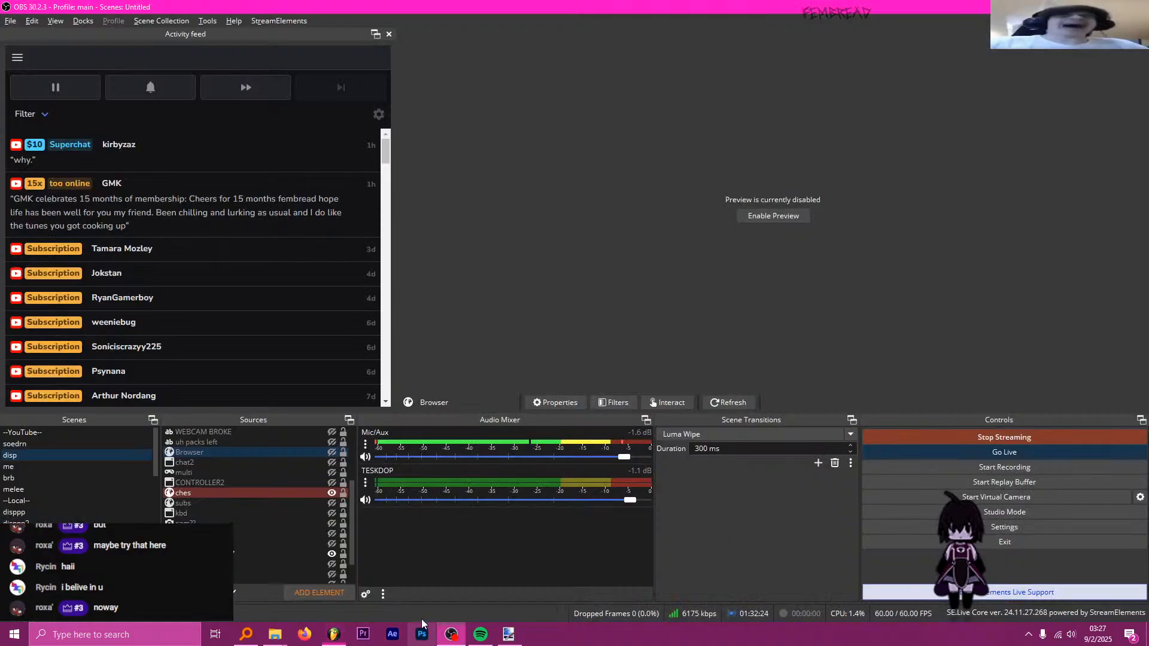
click(331, 554)
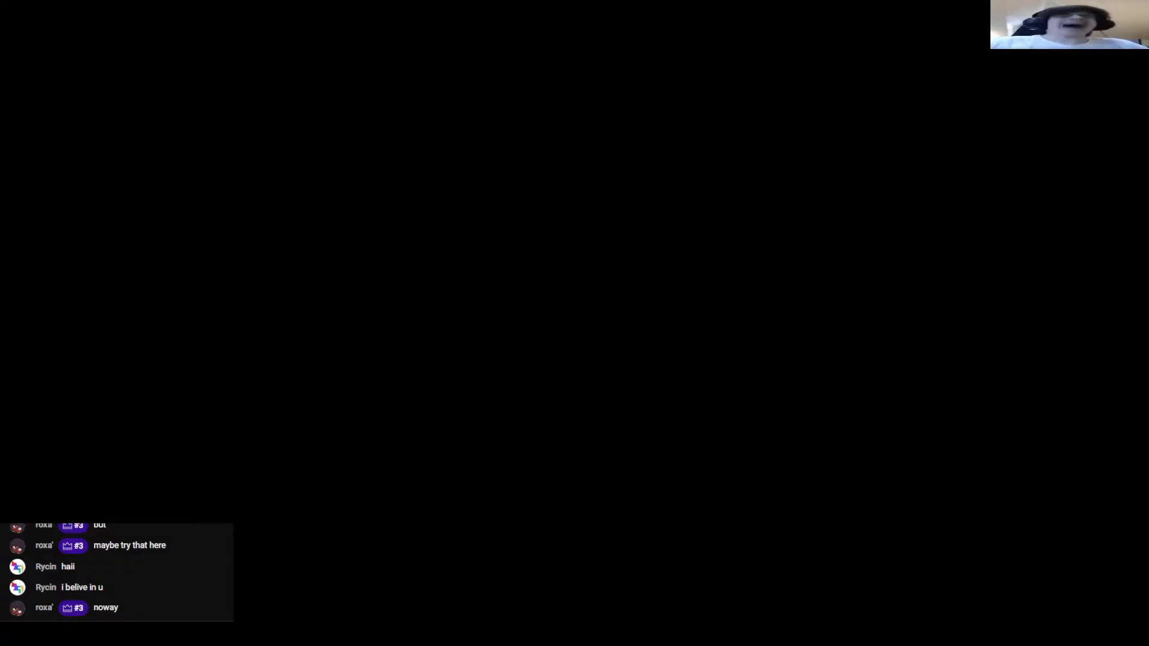
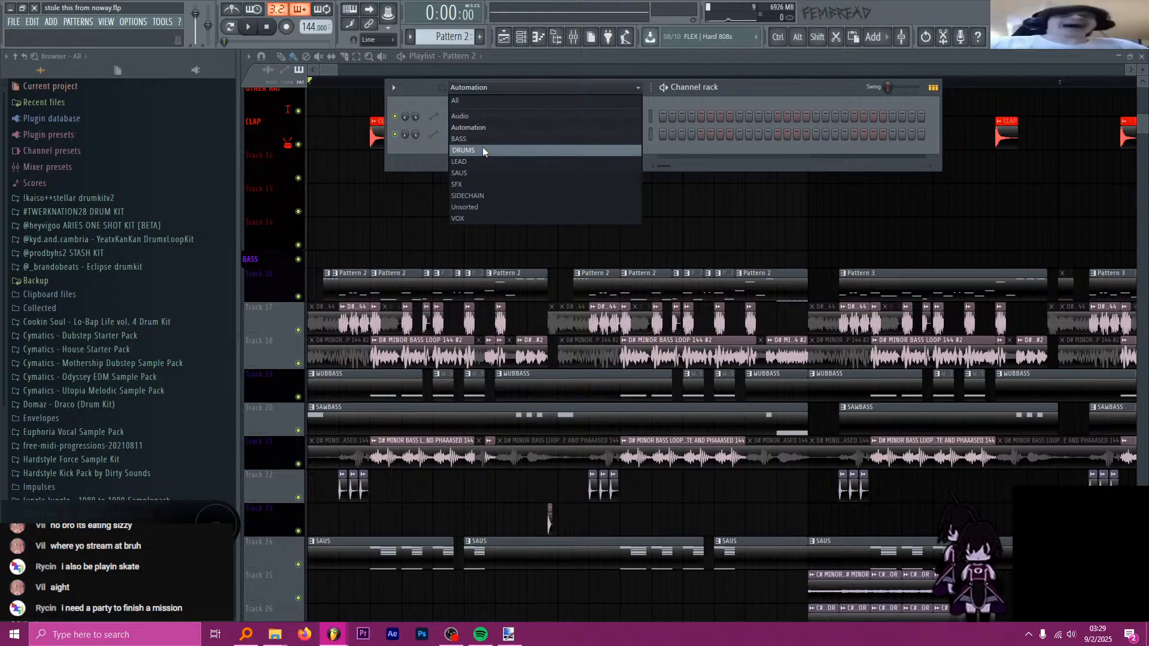
- Display the BASS channels of the "stole this from noway" project, then show all channels in the channel rack
click(472, 138)
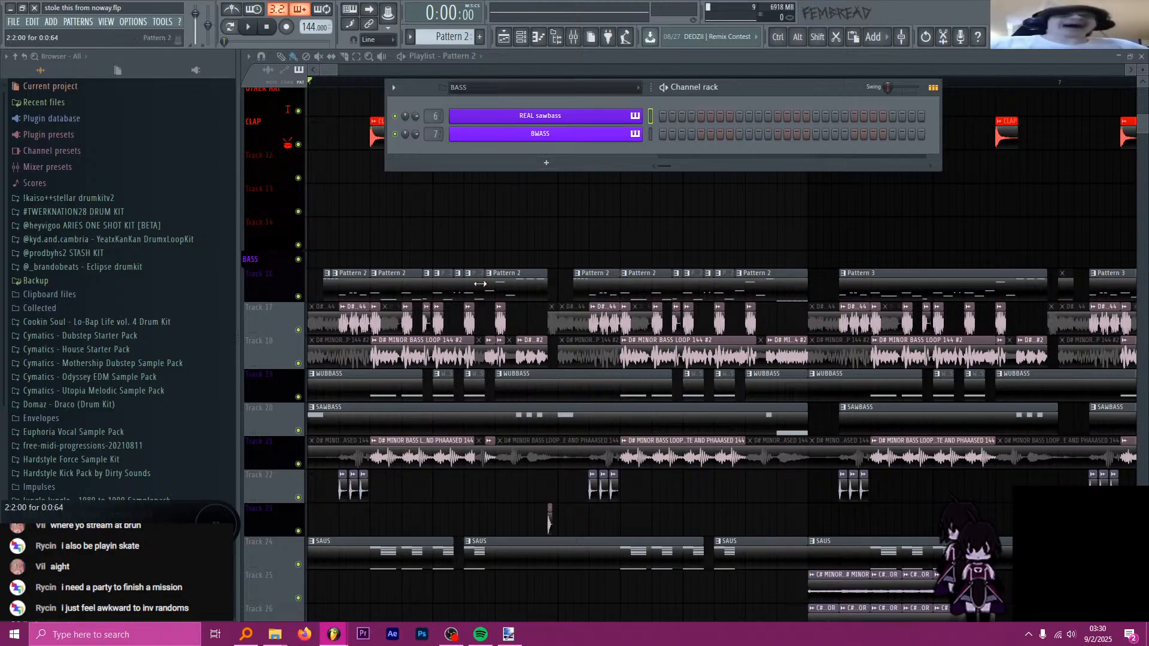
click(503, 37)
click(520, 40)
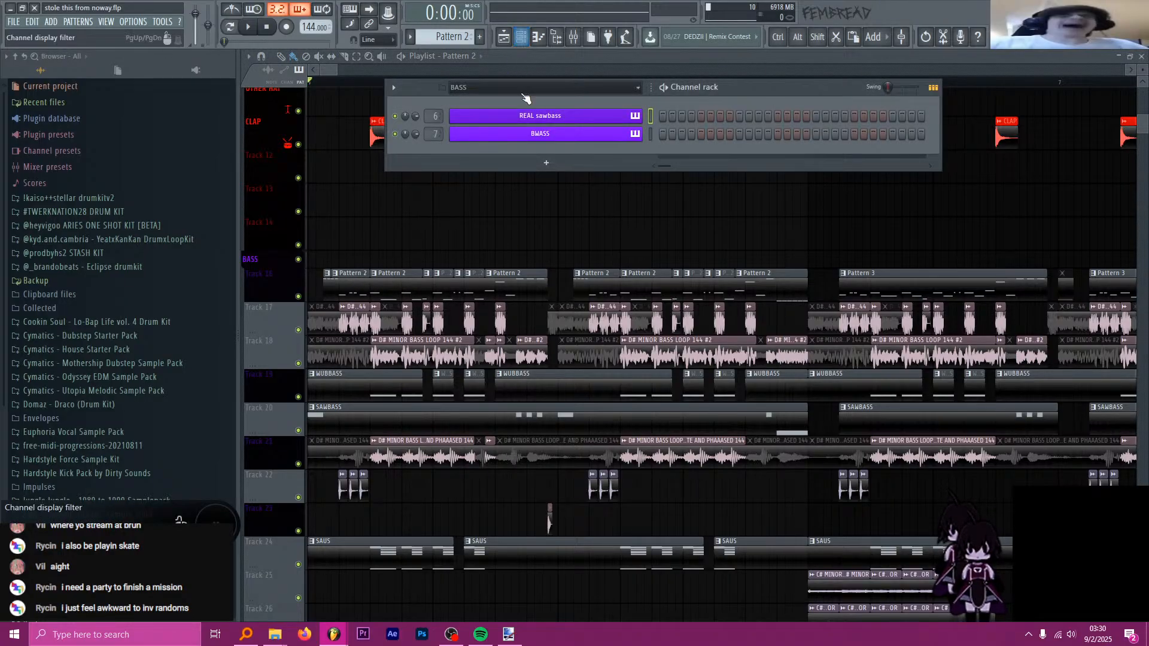
click(354, 292)
click(520, 36)
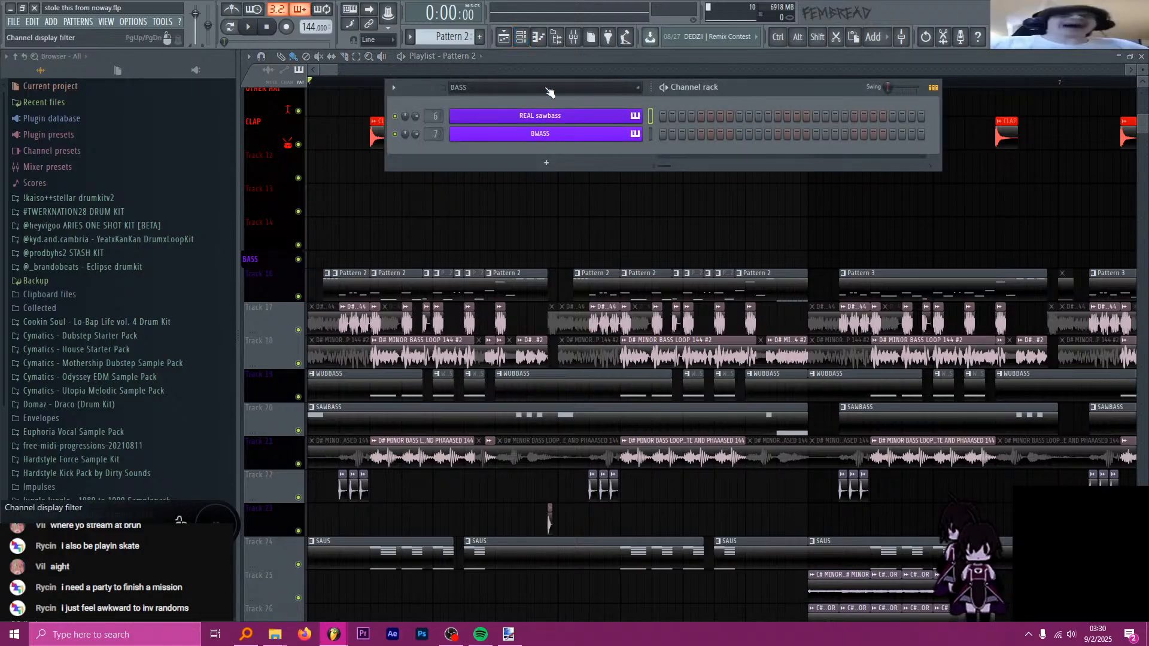
click(538, 88)
click(539, 95)
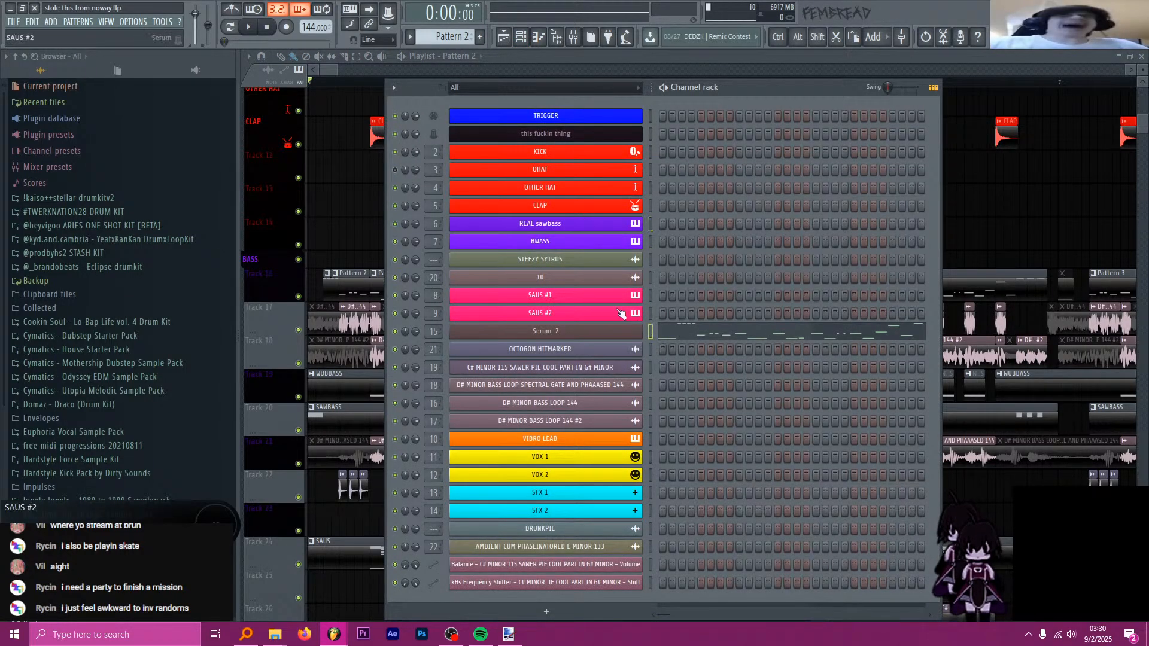
- Play Pattern 2 while examining the Serum_2 channel's plugin, its preset list and the effects on its mixer track
click(249, 28)
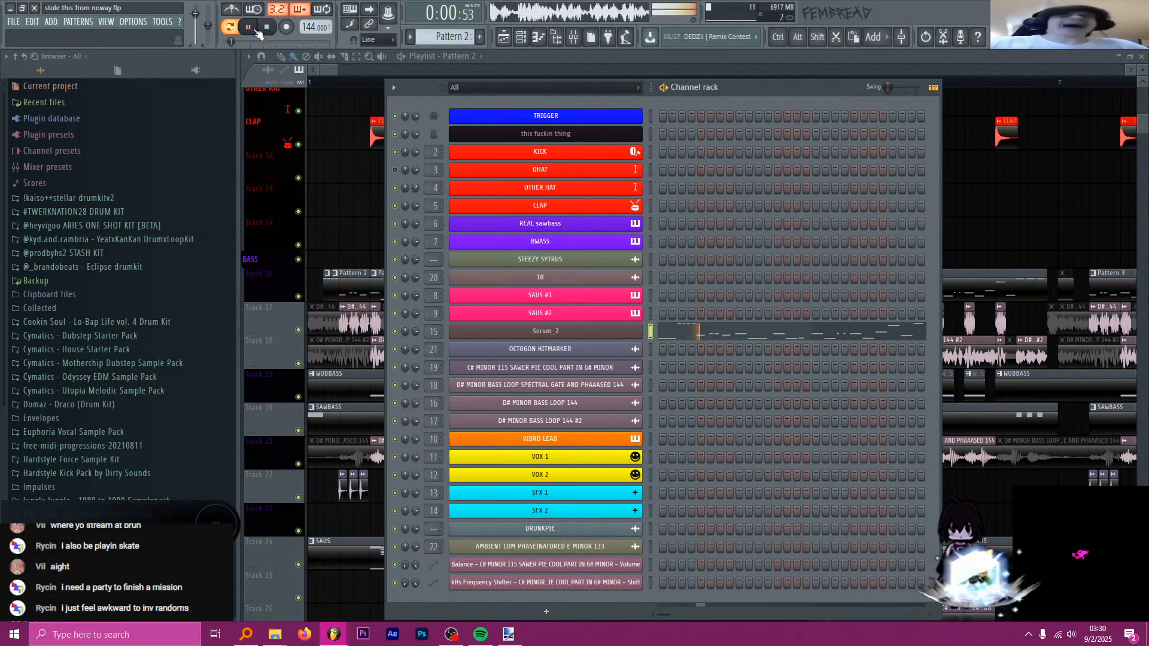
click(604, 340)
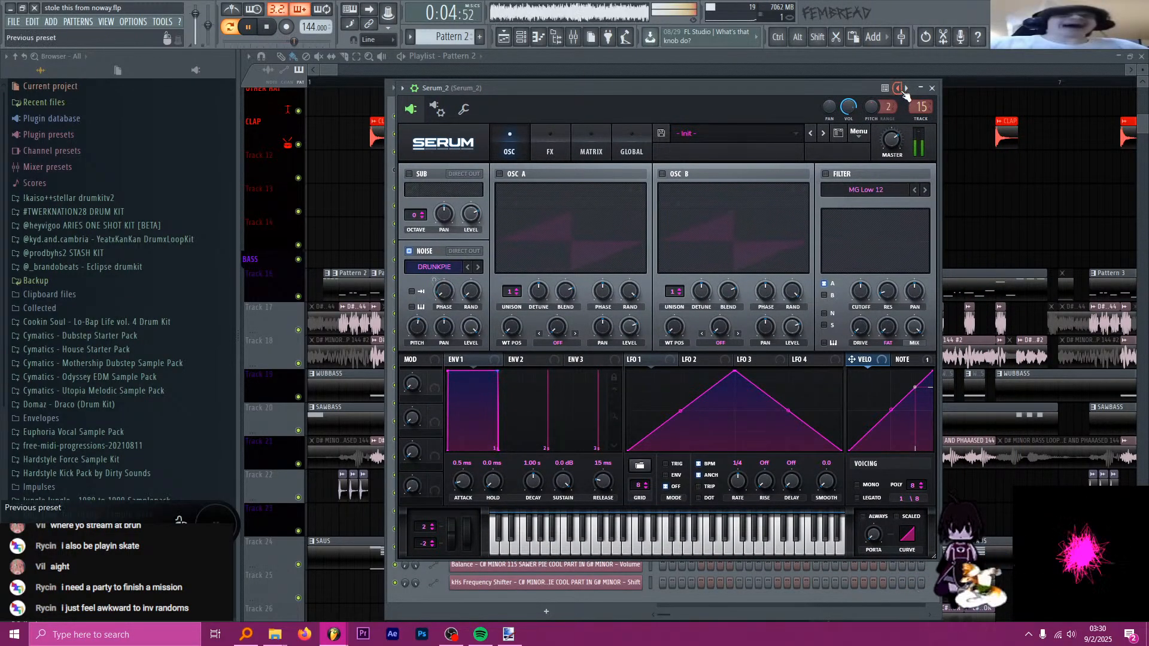
click(906, 89)
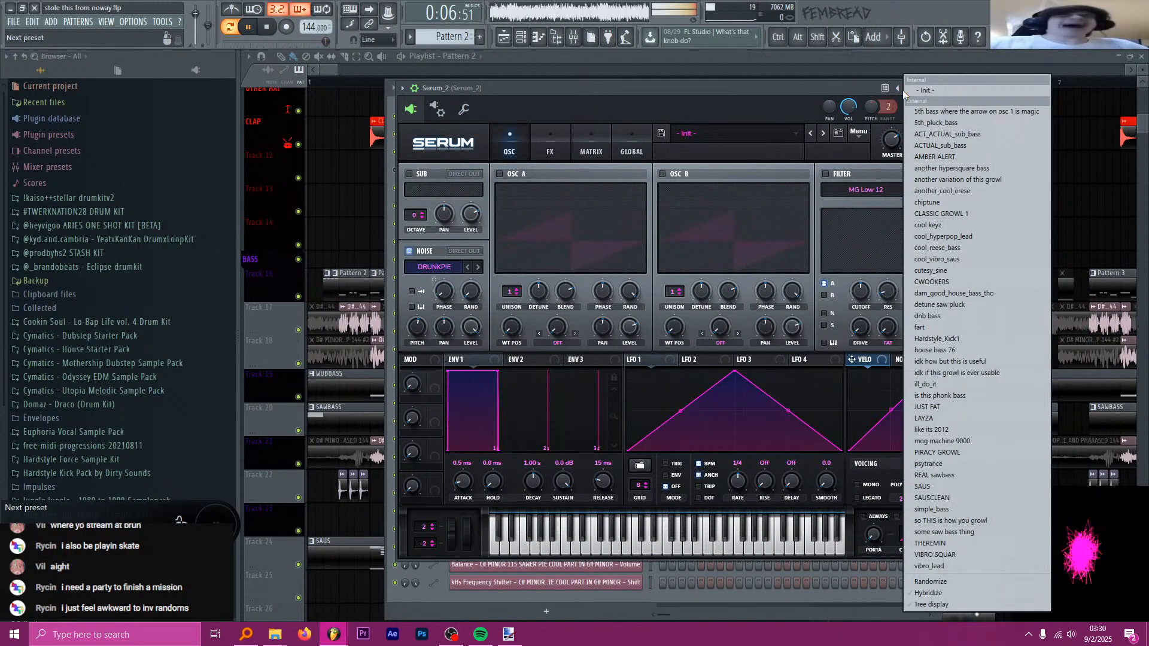
click(857, 88)
drag(856, 88, 800, 105)
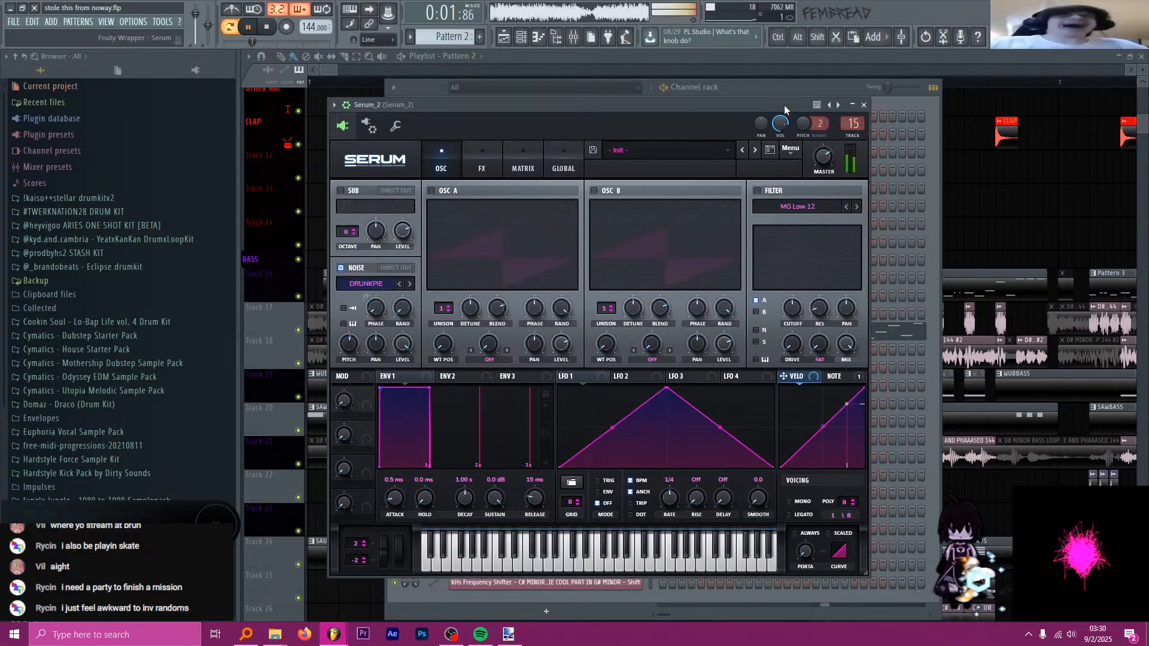
click(573, 37)
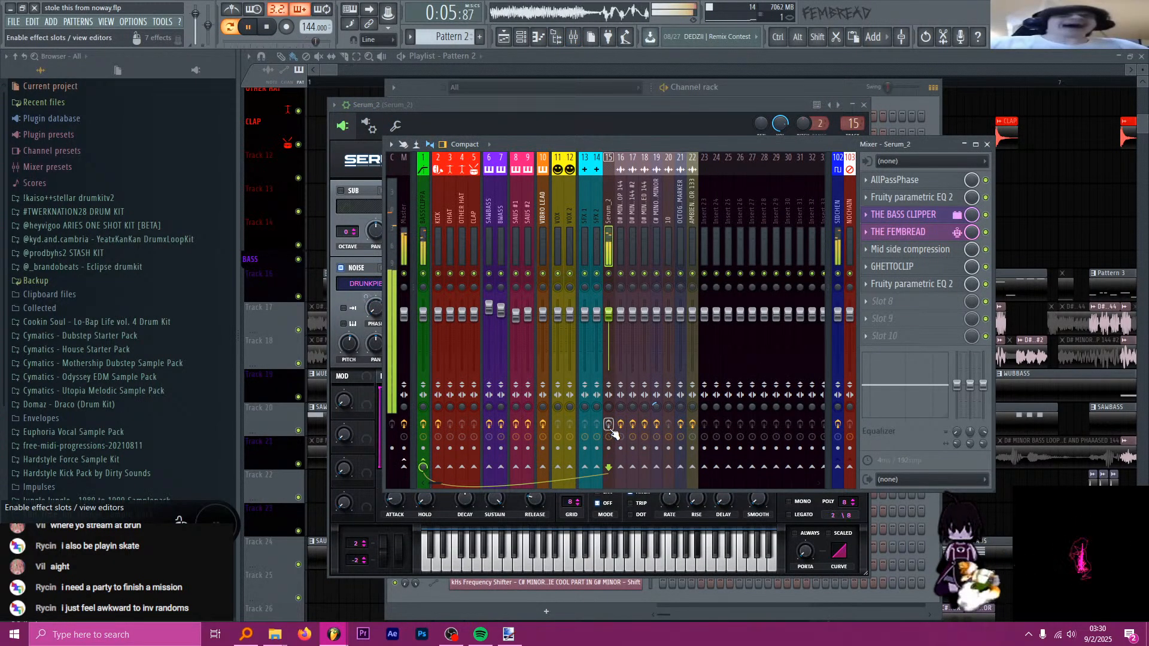
click(570, 111)
key(space)
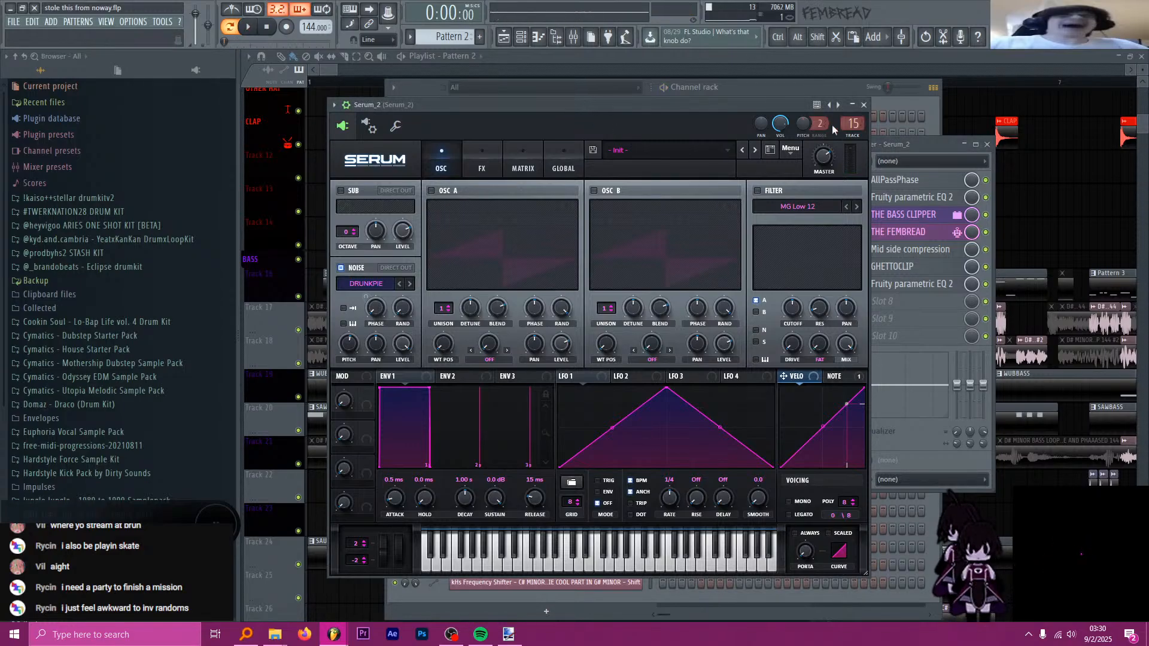
- Close the Serum window and name its channel "STOLEN IDEA FROM NOWAY"
click(862, 106)
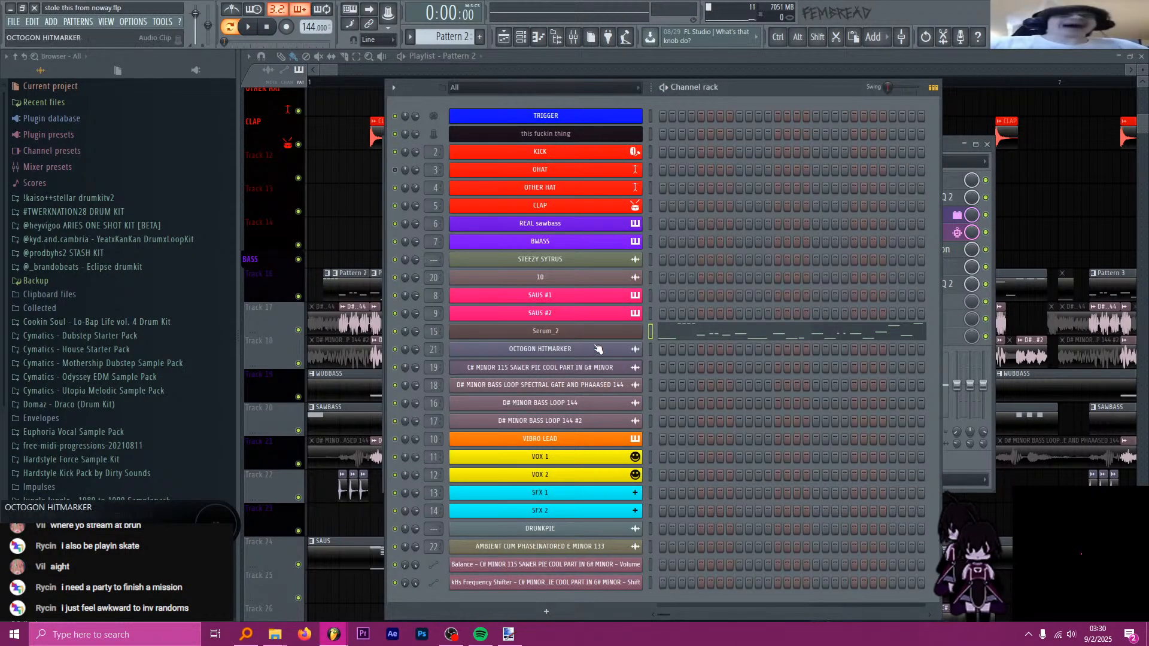
key(F2)
text(STOLEN )
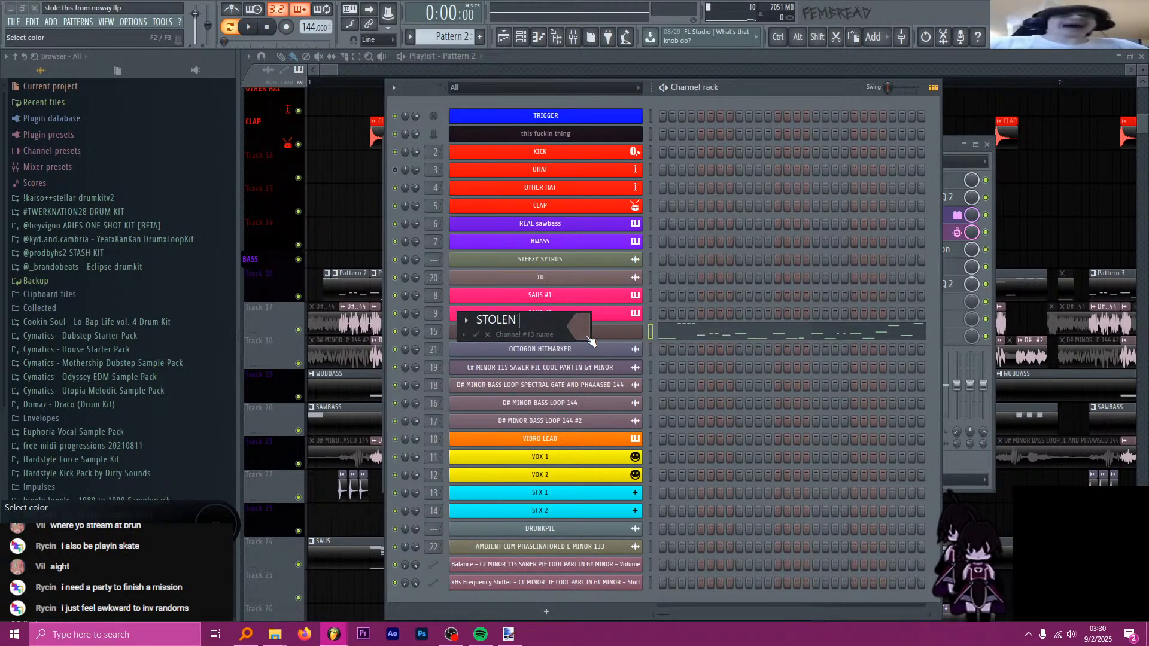
text(IDEA FROM OWA)
key(BackSpace)
key(BackSpace)
key(BackSpace)
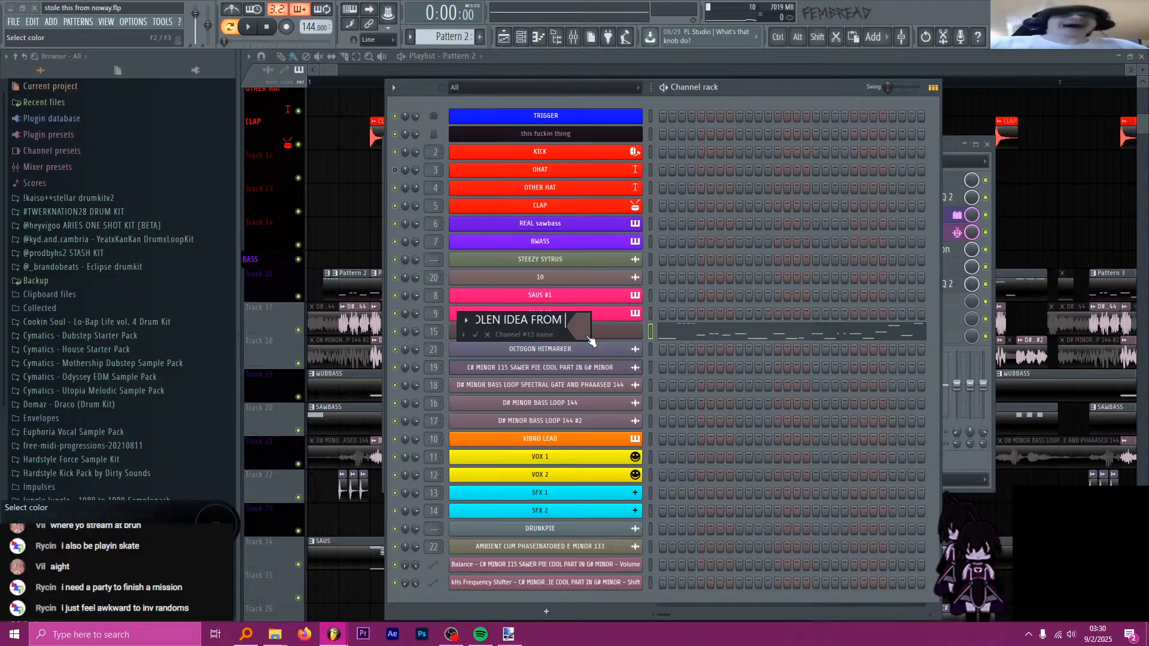
text(NOWAY)
- Give the Serum_2 channel a purple colour and the piano keys icon, and apply the changes
click(588, 338)
click(595, 328)
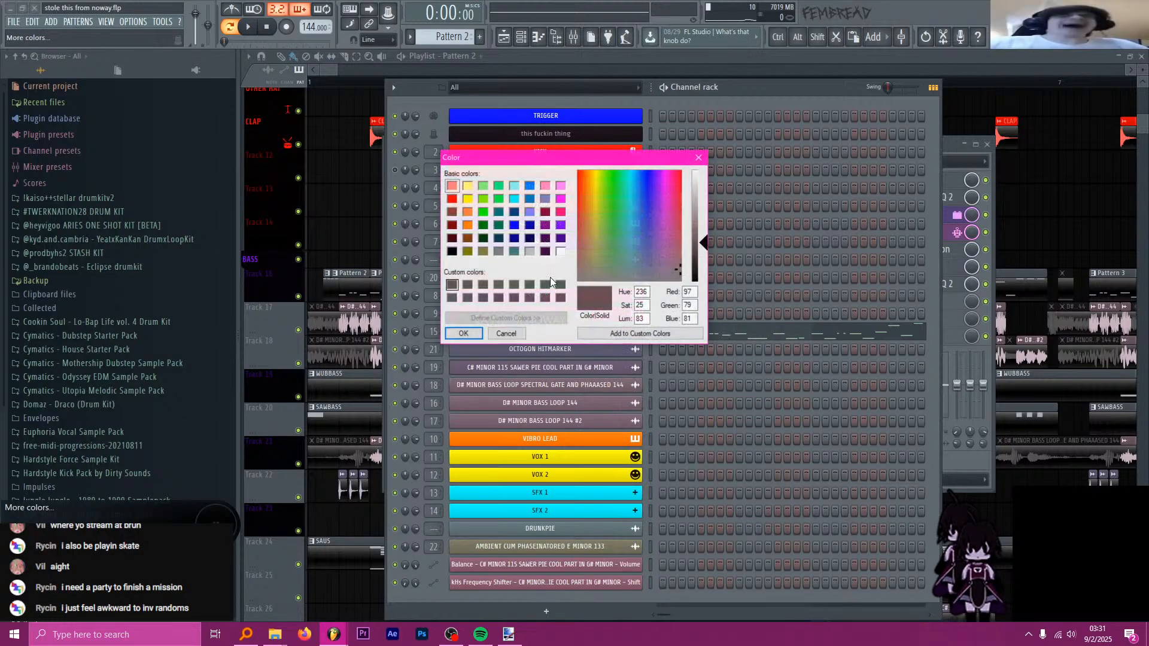
click(559, 226)
click(464, 333)
click(466, 321)
click(497, 257)
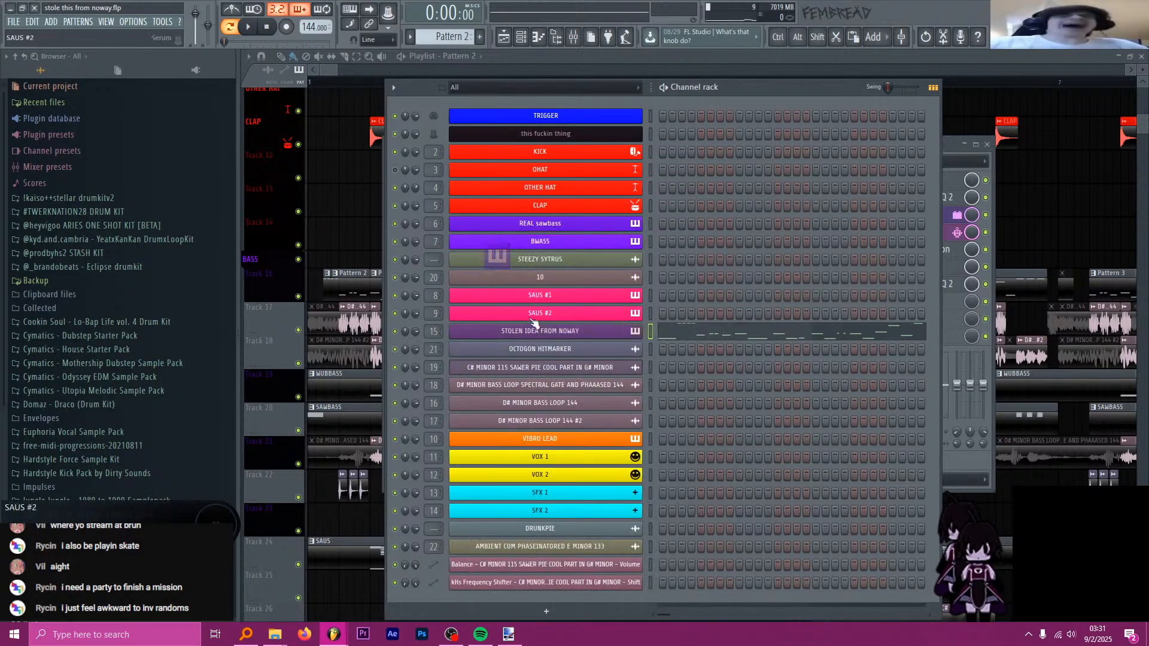
- Save the STOLEN IDEA FROM NOWAY channel's Serum sound as a plugin preset named "STOLEN IDEA FROM NOWAY" and close its window
click(534, 328)
right_click(835, 107)
click(726, 101)
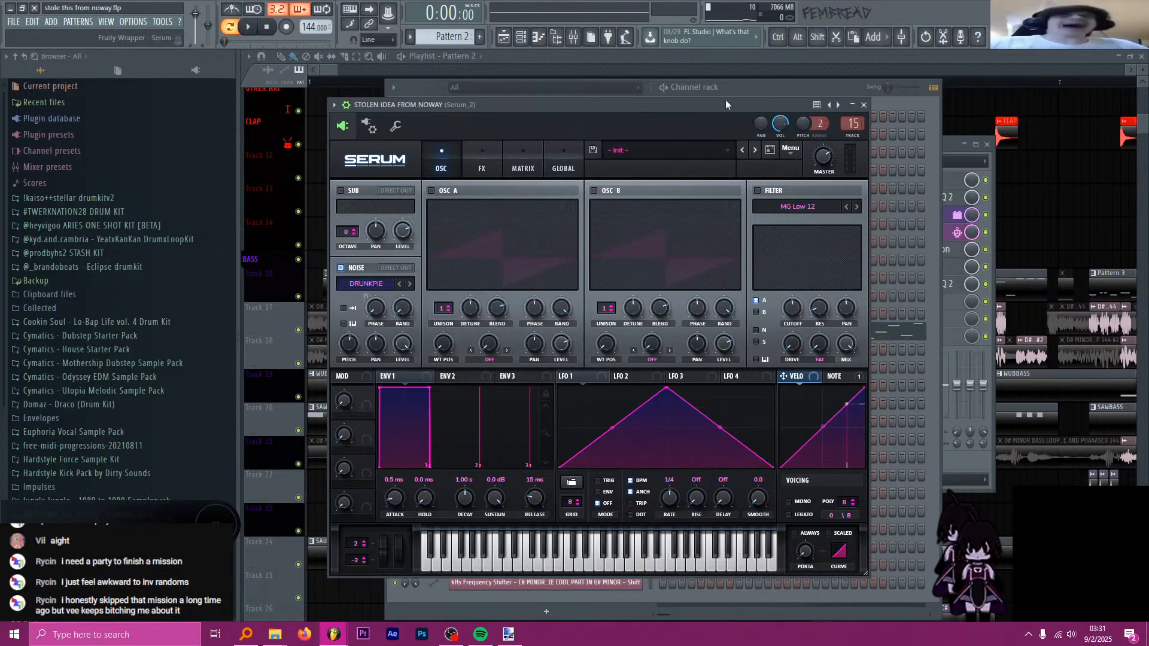
drag(353, 106, 336, 112)
click(330, 111)
click(353, 141)
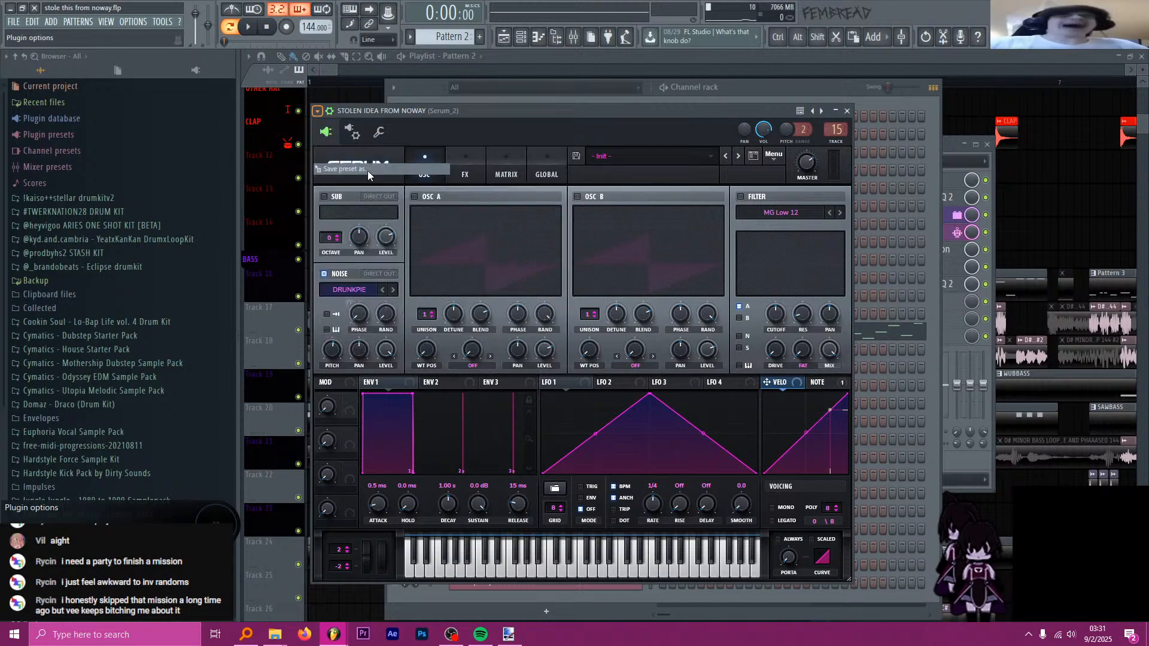
text(stolen idea from)
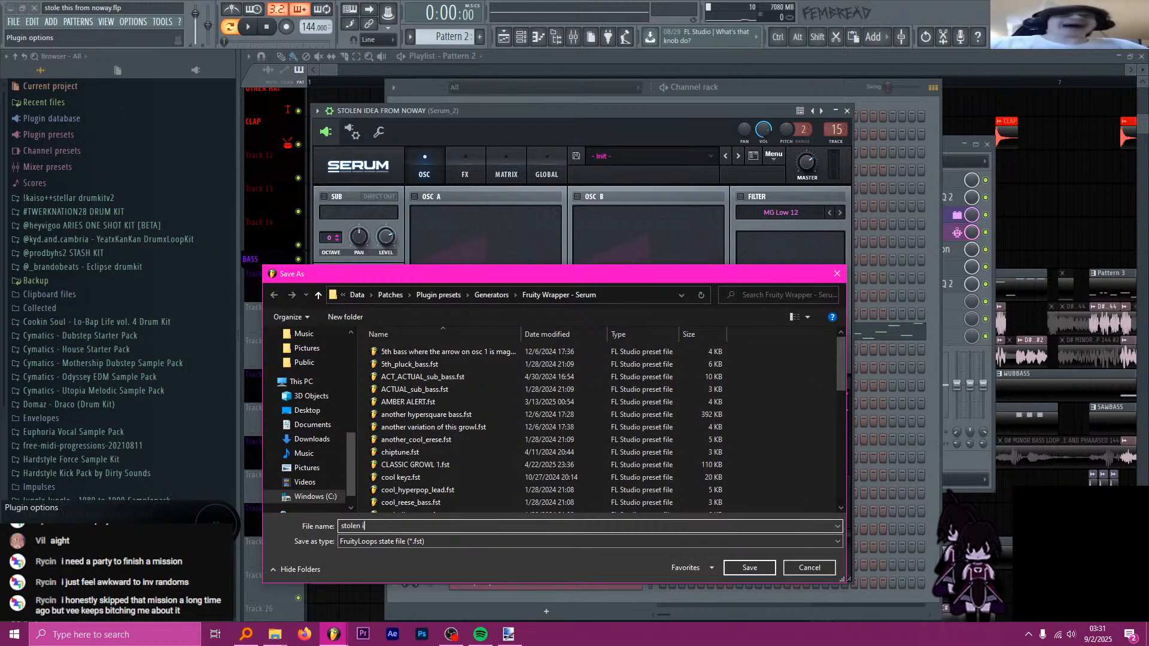
key(ctrl+a)
text(STOLEN IDEA )
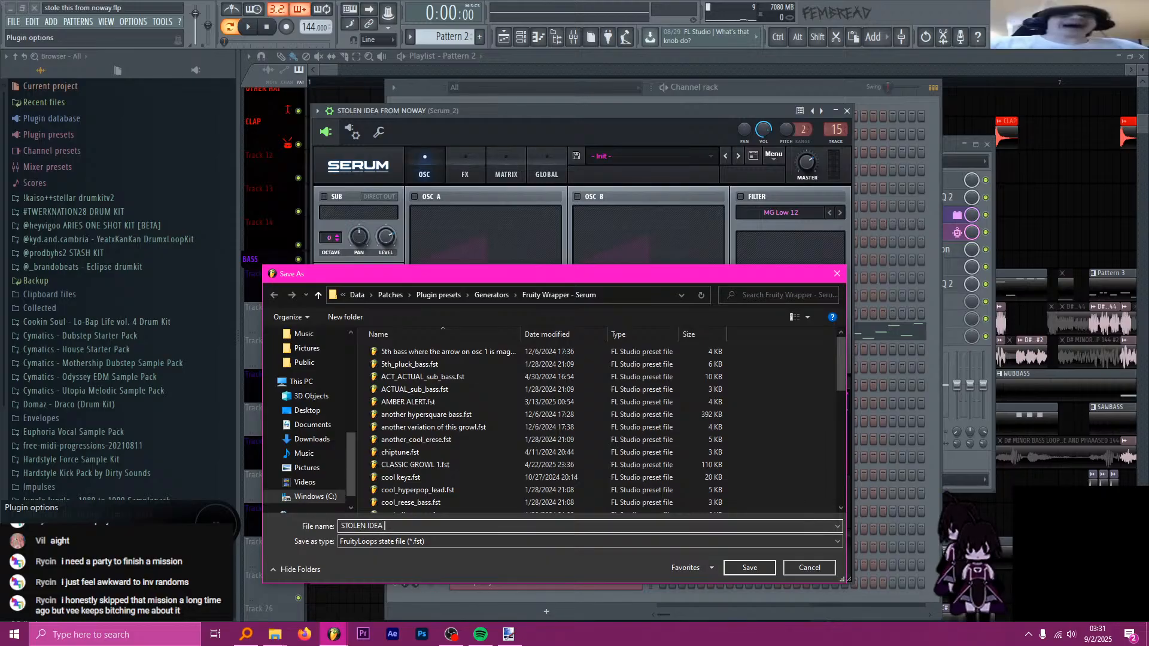
text(FROM NOWAY)
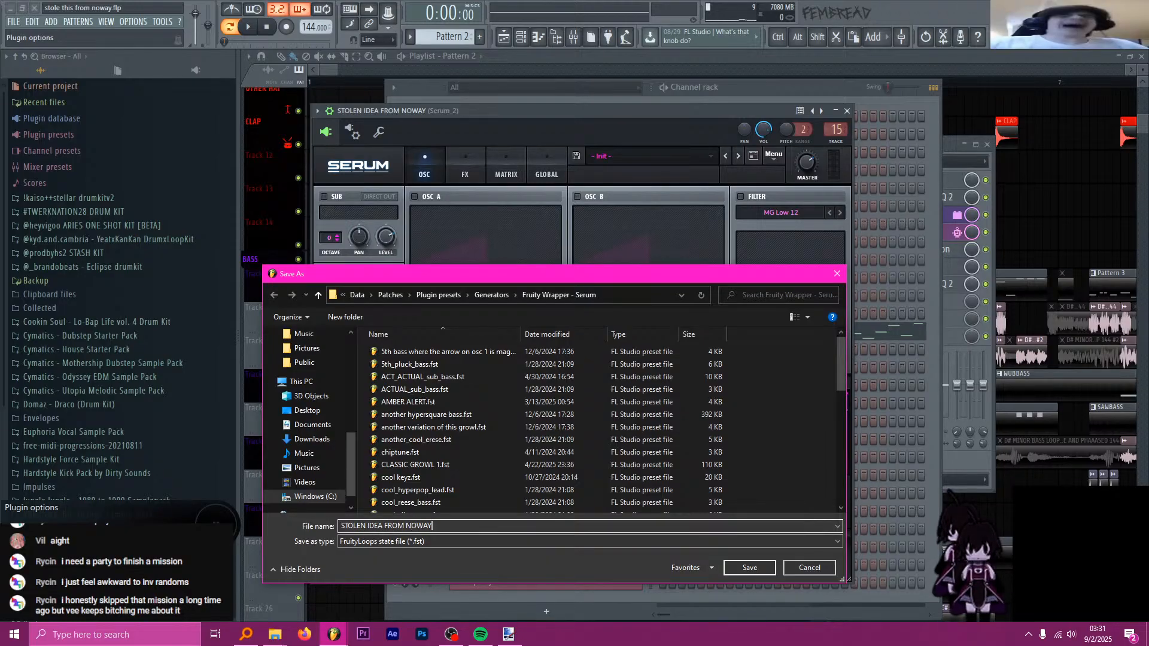
key(Return)
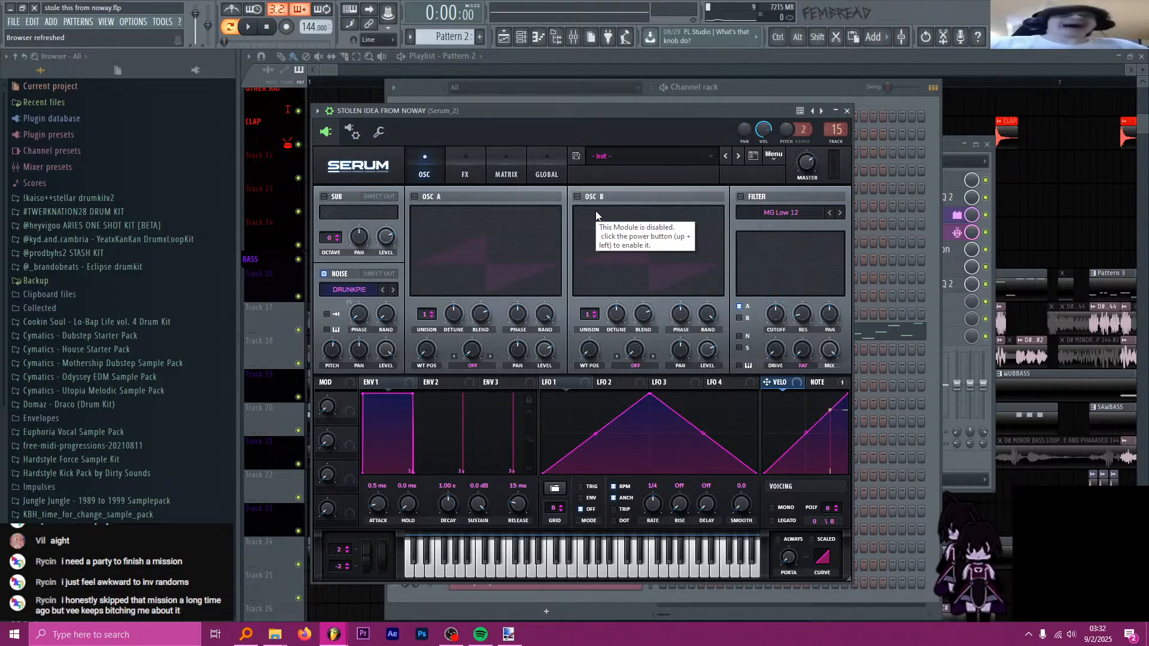
click(847, 111)
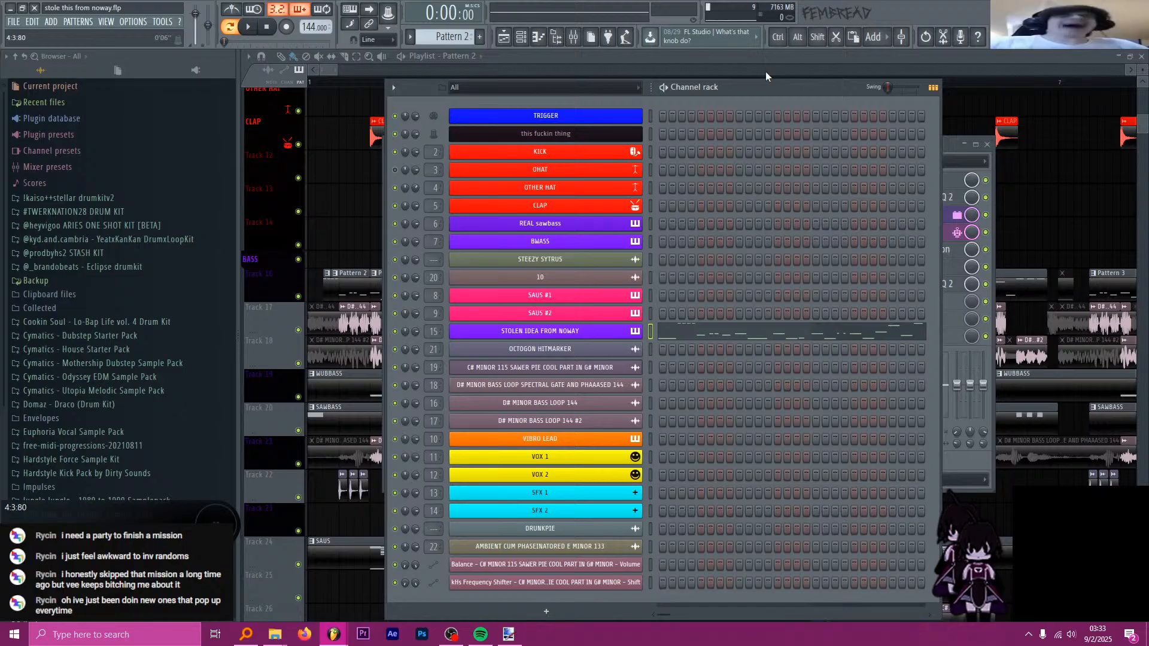
- Close the older project and save the changes to "stole this from noway.flp"
click(13, 21)
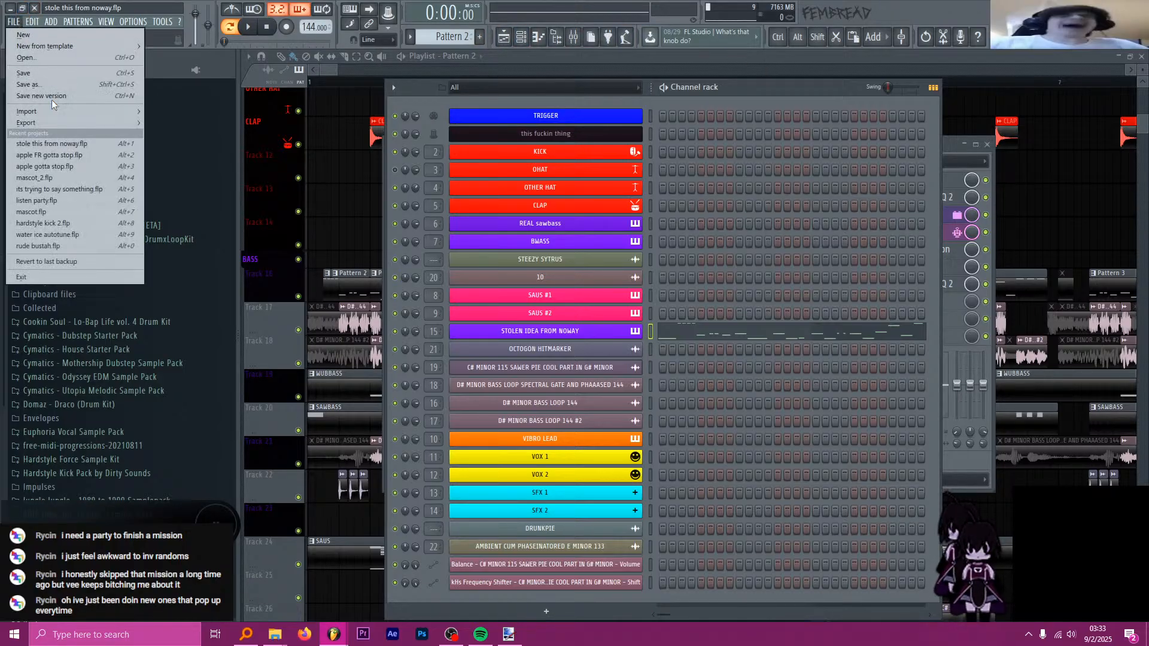
click(34, 8)
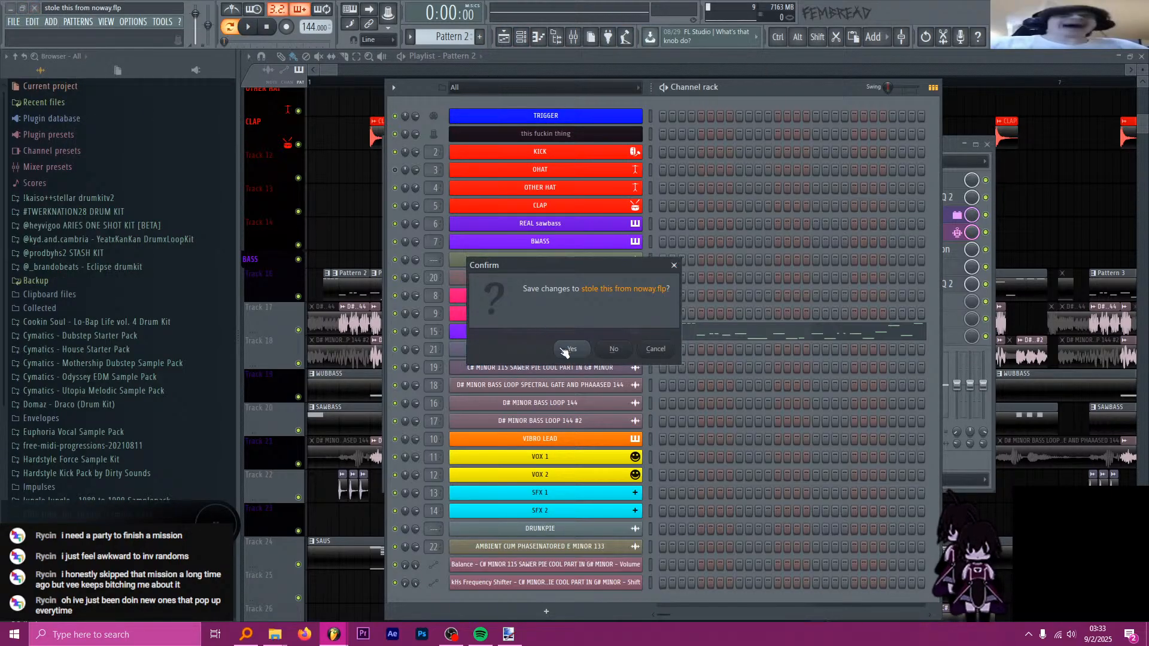
click(565, 349)
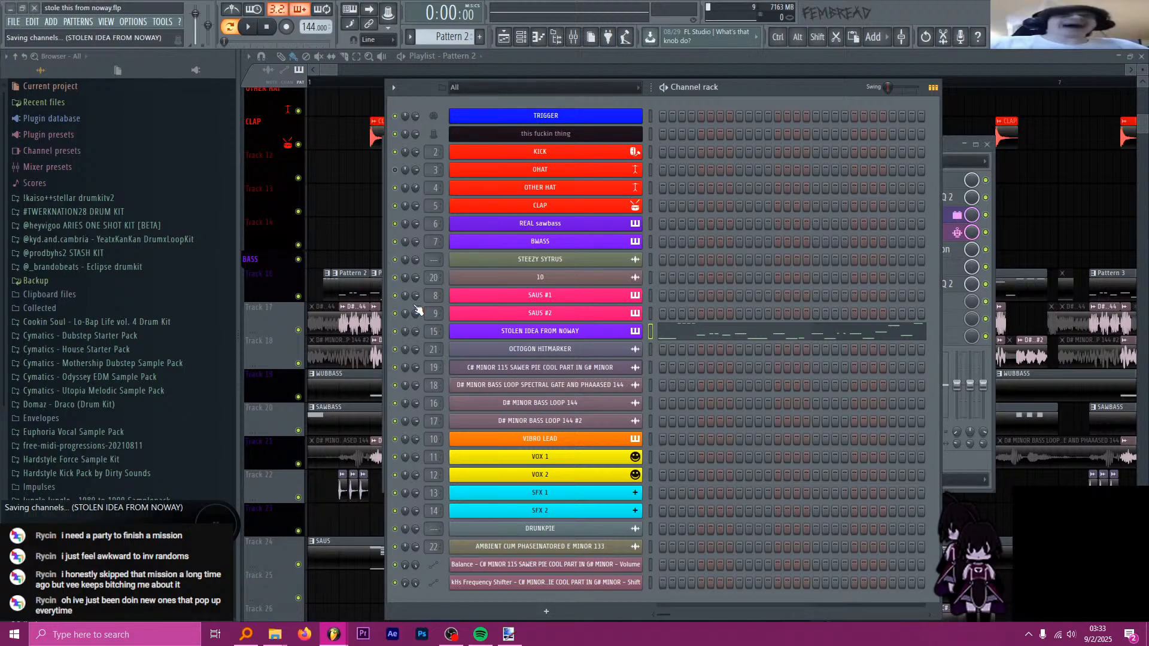
- Disable the preview in OBS, switch to the mascot_2.flp project in FL Studio and bring up its playlist
click(346, 634)
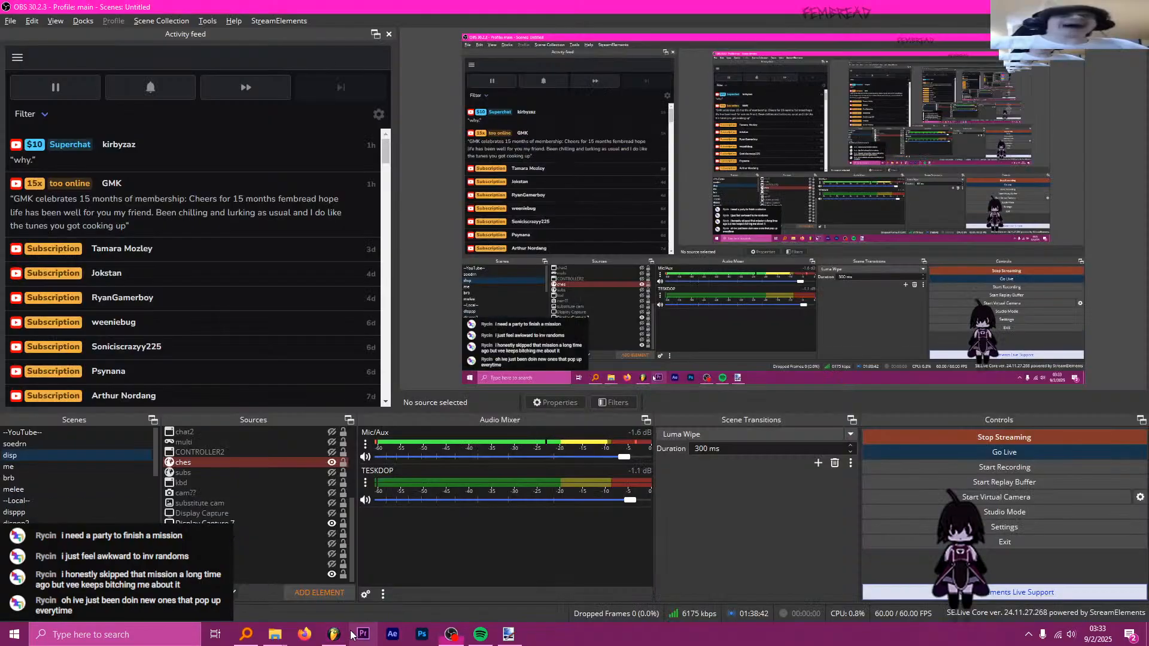
right_click(624, 160)
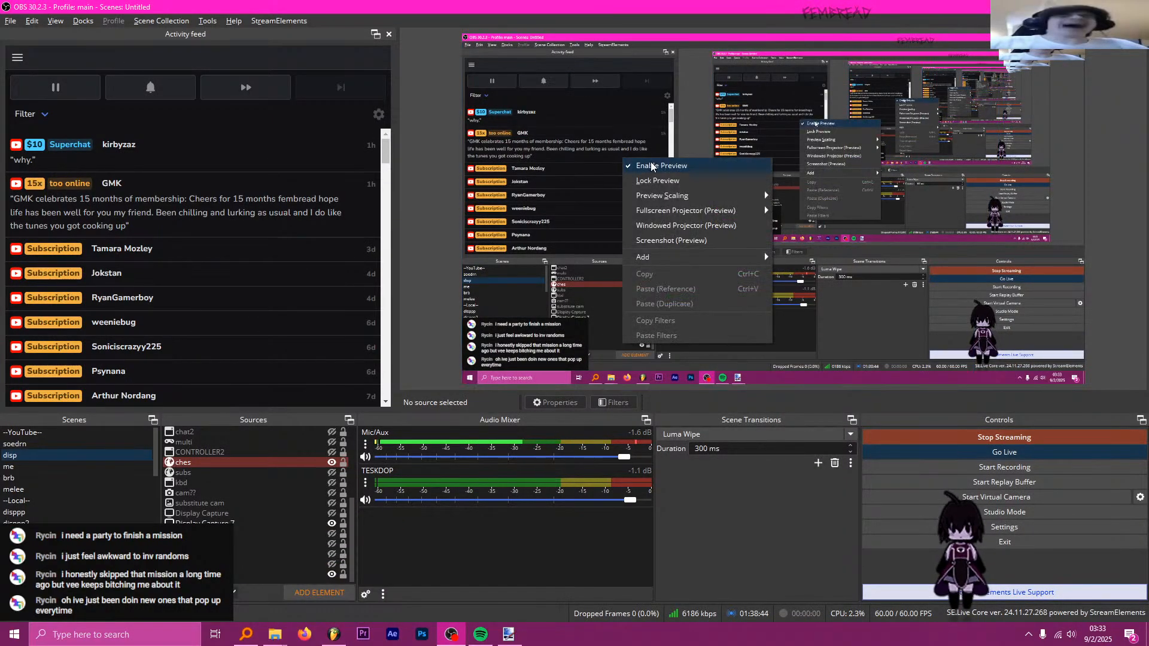
click(652, 166)
key(alt+Tab)
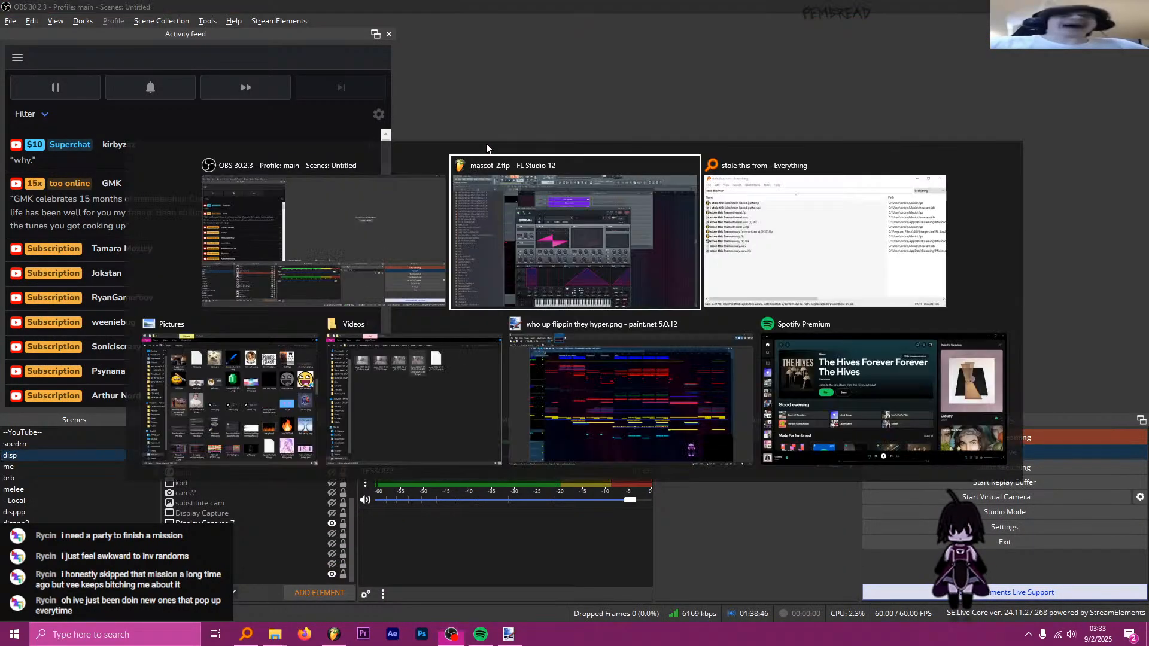
click(651, 56)
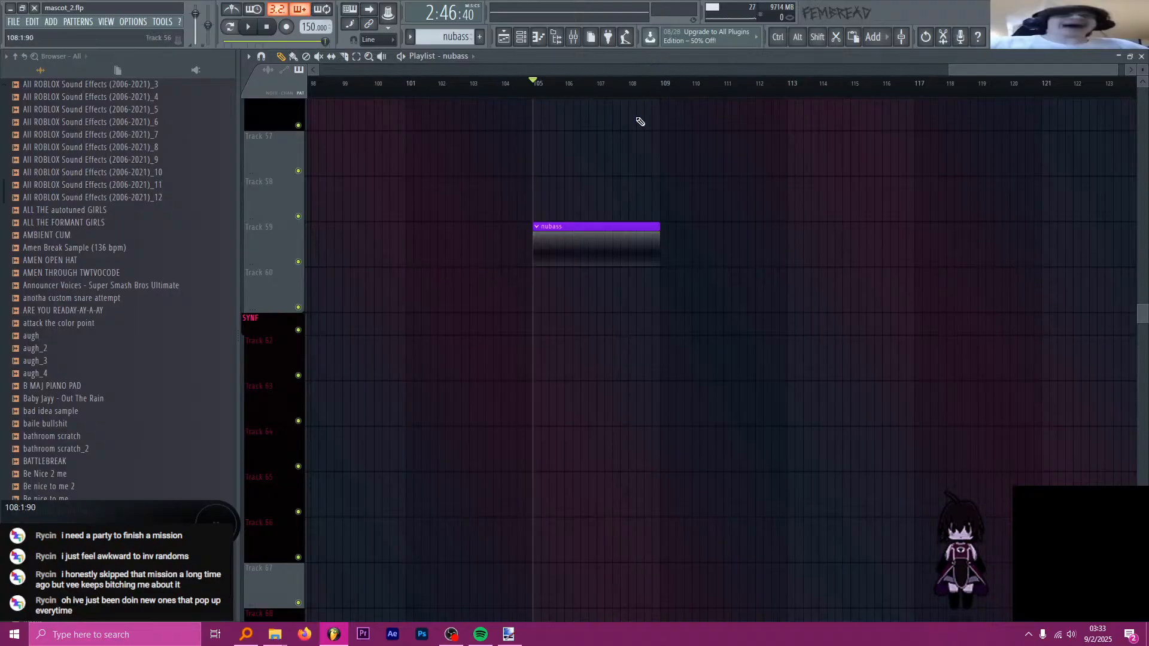
- Play the section from bar 105 while reviewing the sample, automation and lead tracks in the playlist
scroll(644, 122, down, 3)
scroll(895, 191, up, 5)
scroll(748, 209, down, 5)
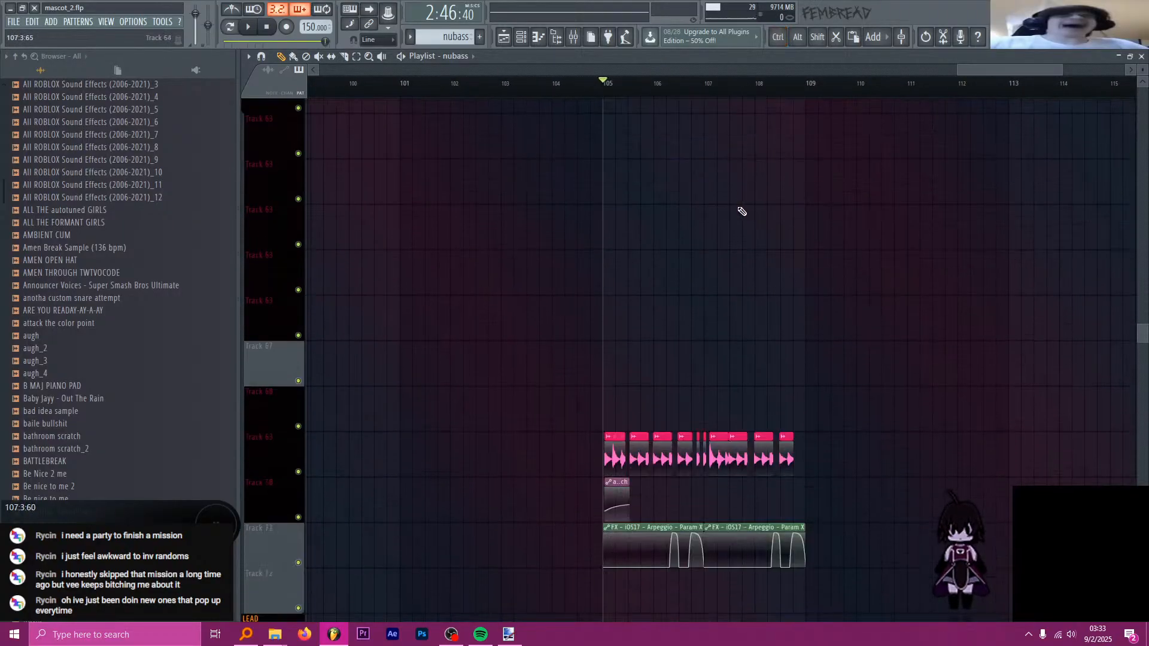
scroll(739, 210, down, 6)
scroll(674, 142, up, 5)
key(space)
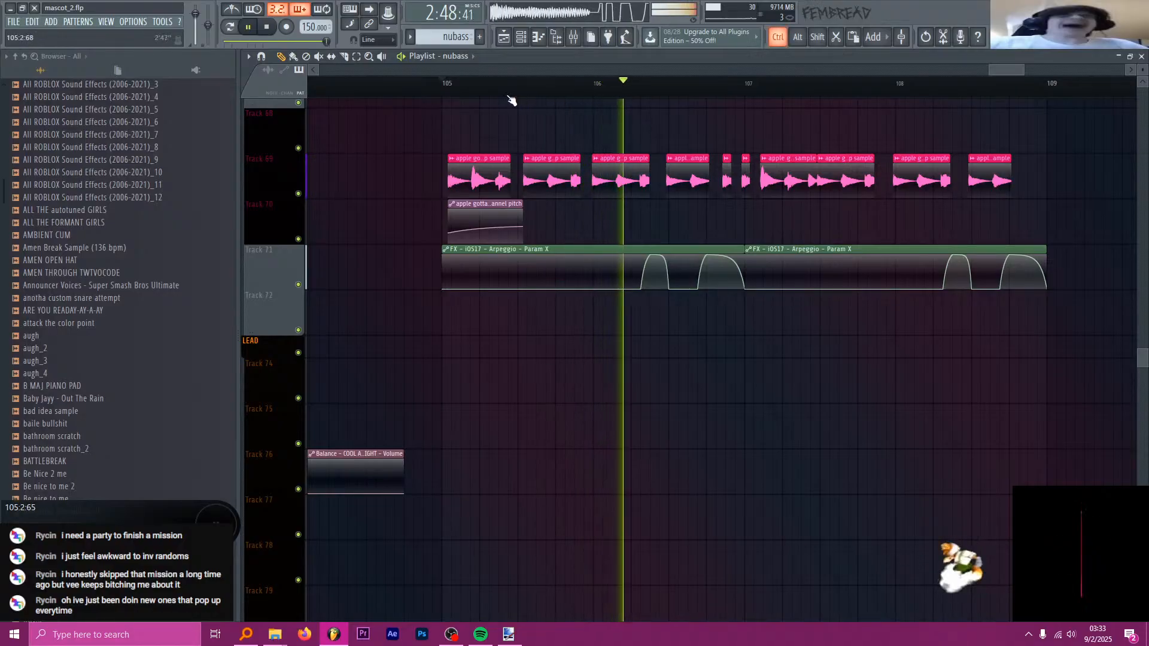
scroll(512, 100, down, 3)
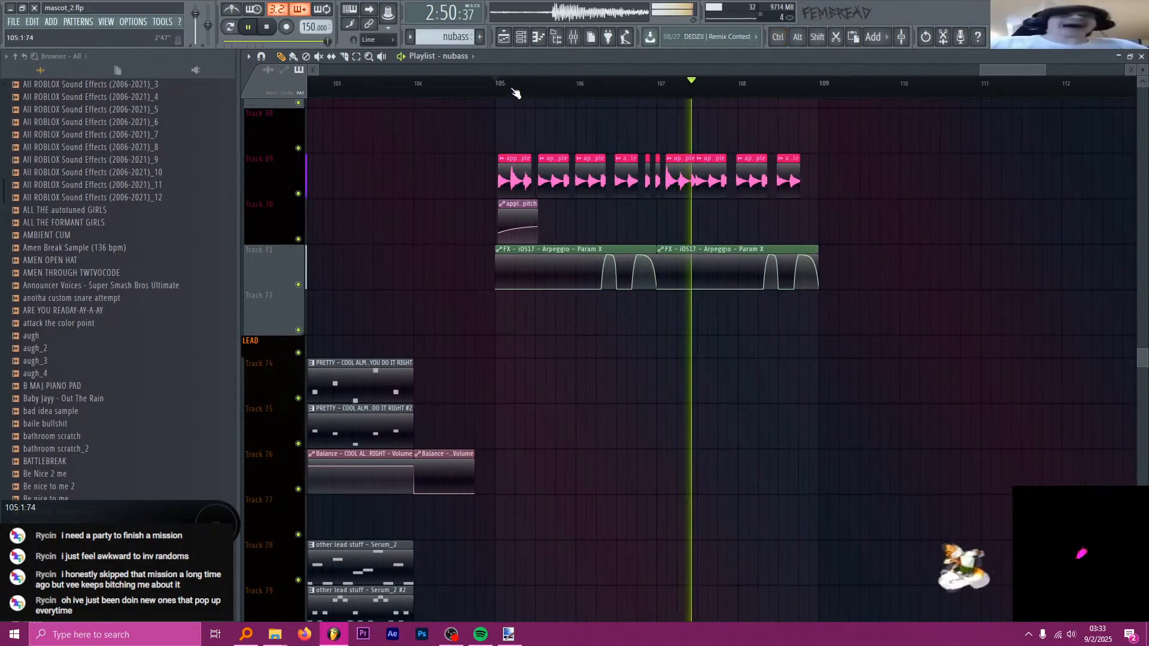
scroll(521, 123, up, 3)
scroll(521, 126, down, 4)
scroll(561, 173, down, 3)
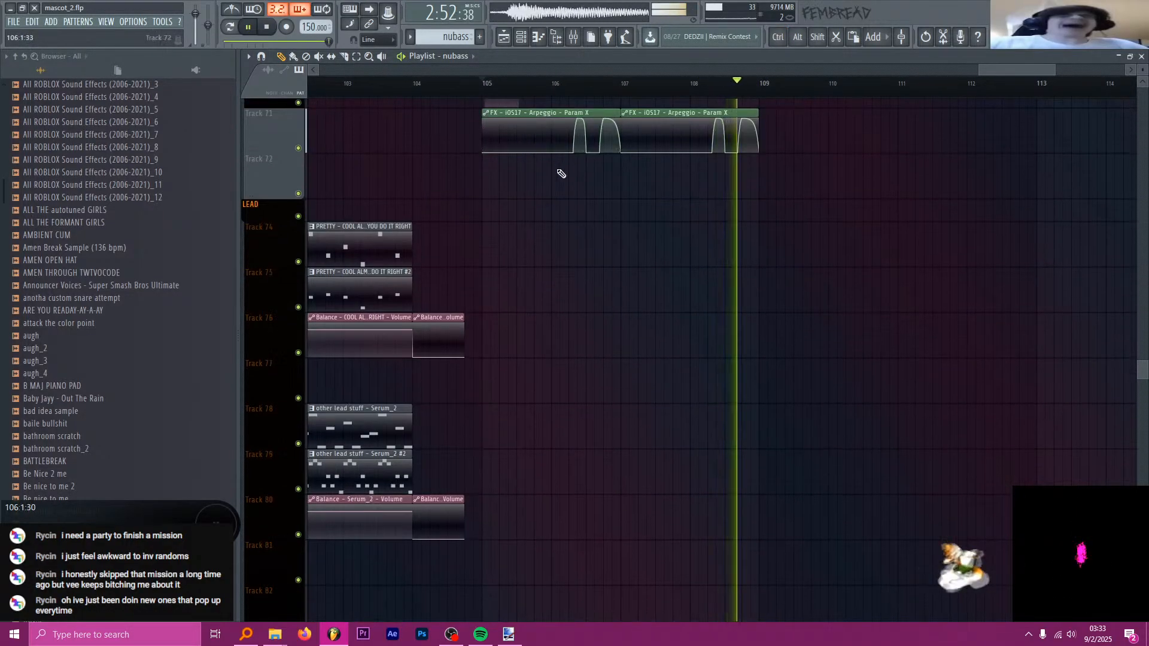
key(space)
- Duplicate the "apple gotta stop sample" clips and their pitch and arpeggio automation from bars 105–108 to start at bar 109
scroll(654, 249, up, 5)
scroll(712, 275, up, 6)
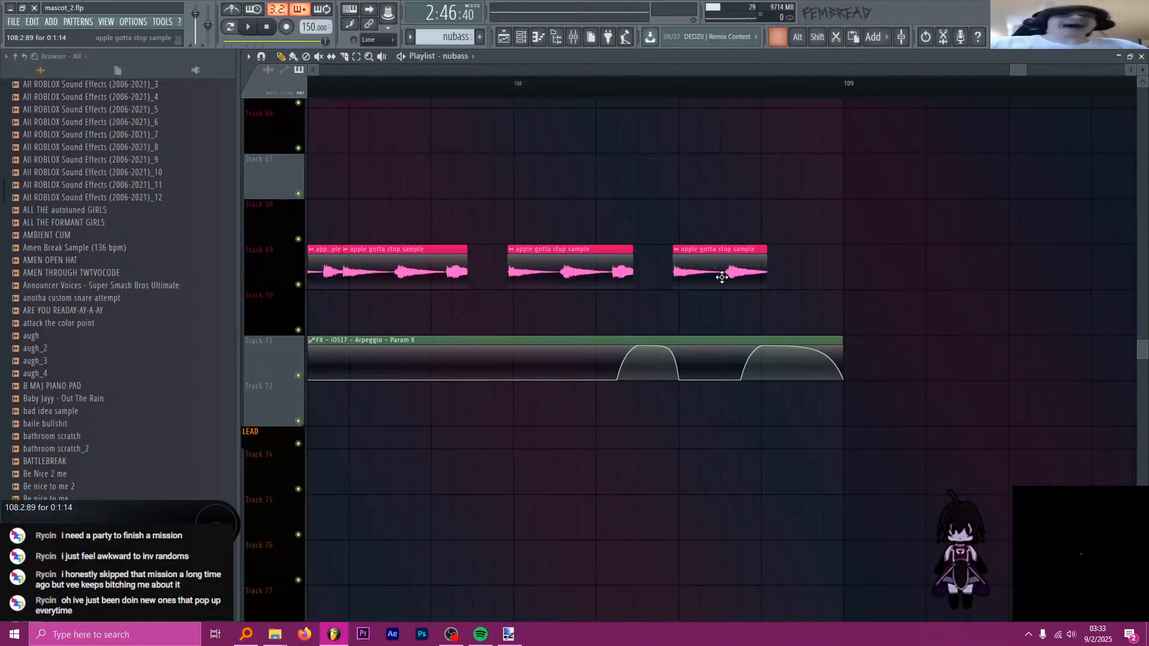
click(722, 277)
scroll(723, 280, down, 5)
drag(844, 407, 761, 270)
scroll(755, 261, up, 6)
scroll(730, 277, up, 5)
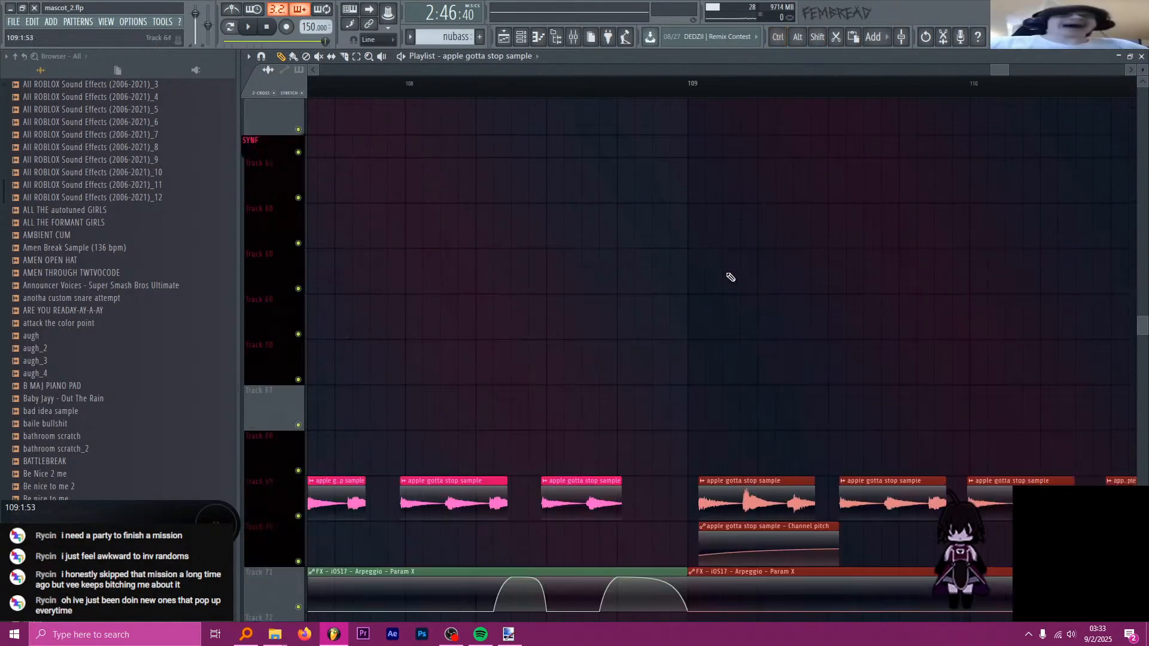
- Create a new pattern named "some sine thing" and colour it orange
scroll(677, 317, up, 8)
scroll(676, 318, down, 6)
scroll(677, 318, down, 11)
scroll(697, 301, up, 5)
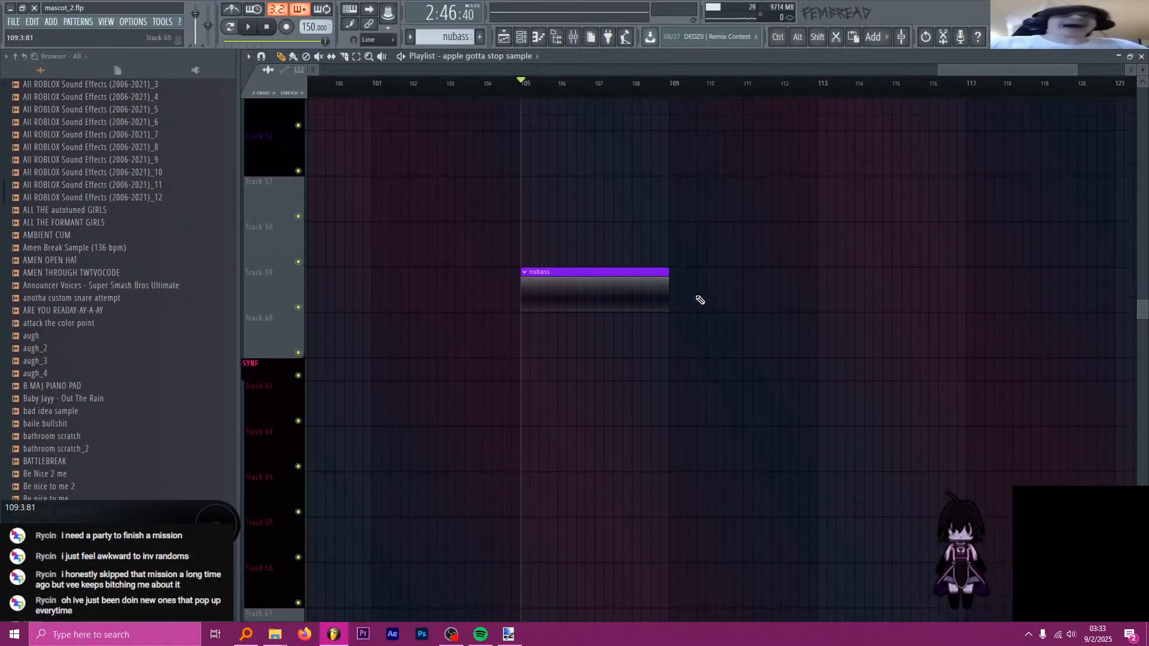
scroll(700, 300, up, 3)
scroll(703, 303, down, 6)
scroll(985, 407, up, 7)
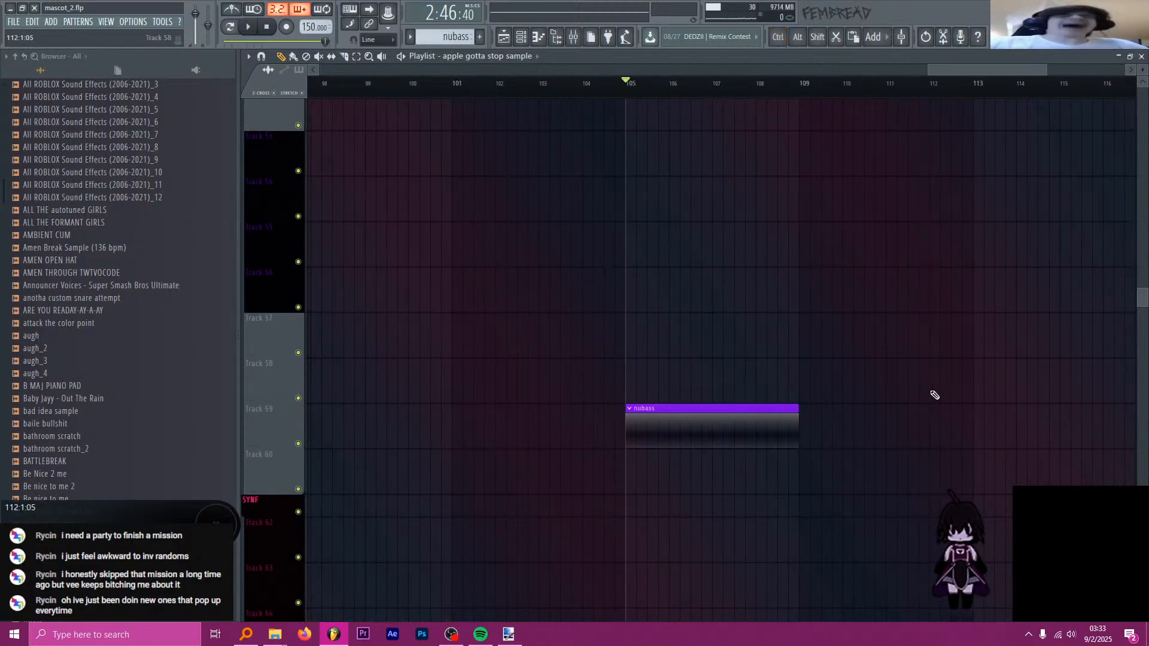
key(F4)
text(some sine)
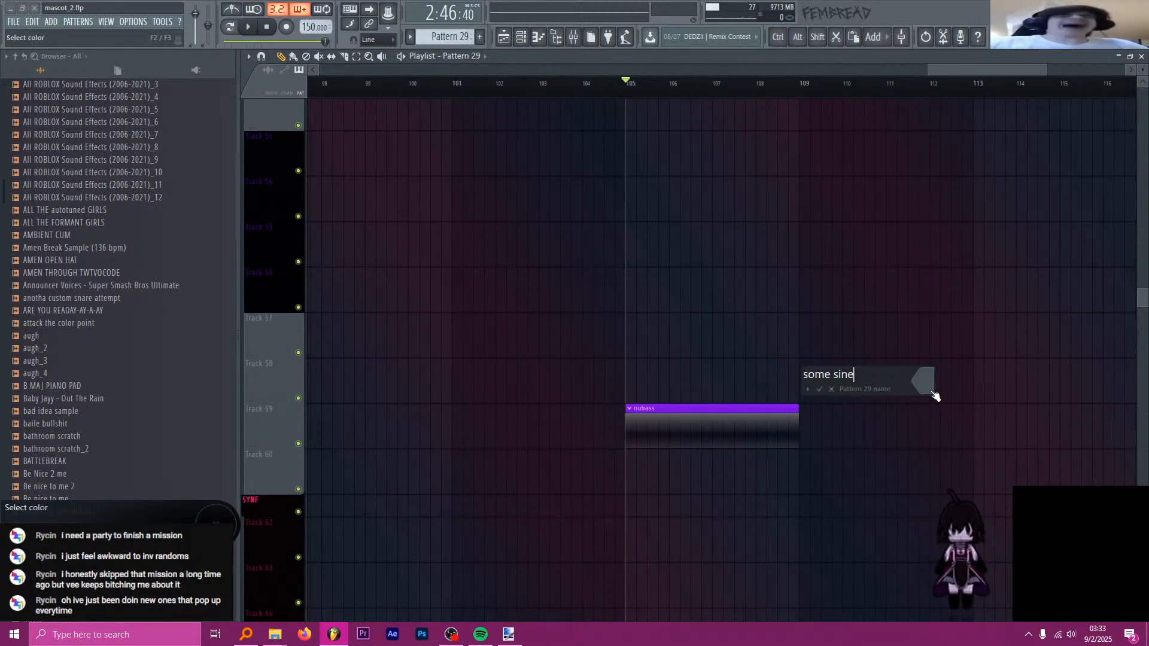
text( thing)
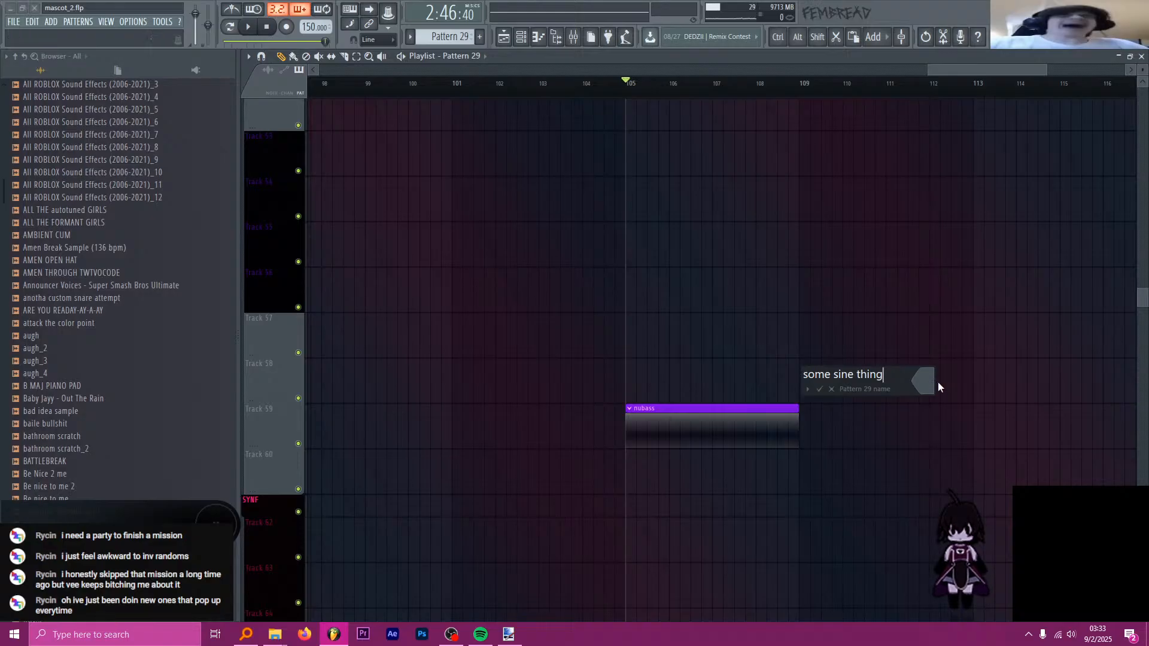
click(937, 381)
click(940, 386)
click(468, 225)
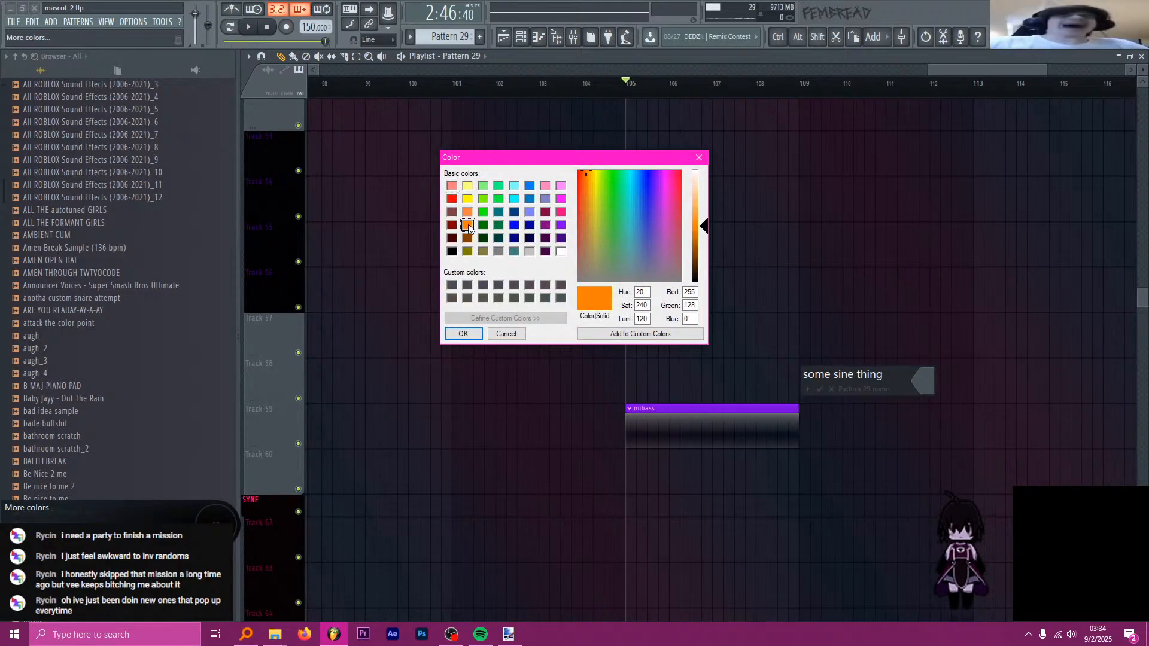
click(463, 333)
key(Return)
- Place a one-bar "some sine thing" clip at about bar 106 on Track 82
scroll(656, 373, down, 3)
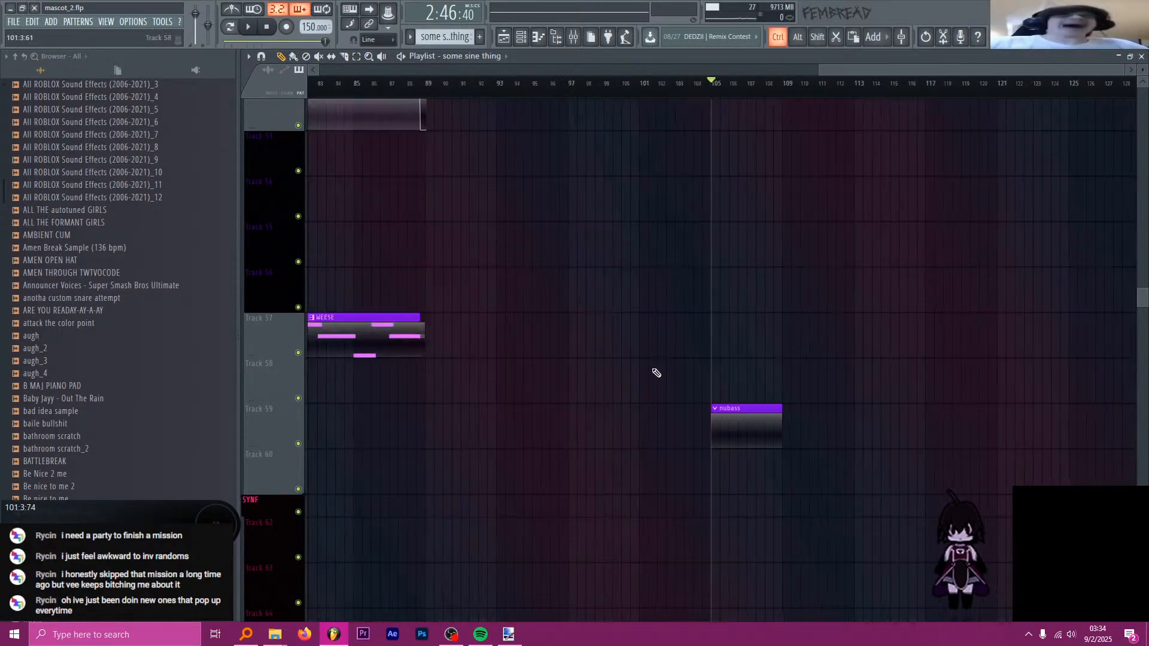
scroll(657, 373, down, 3)
scroll(718, 377, down, 14)
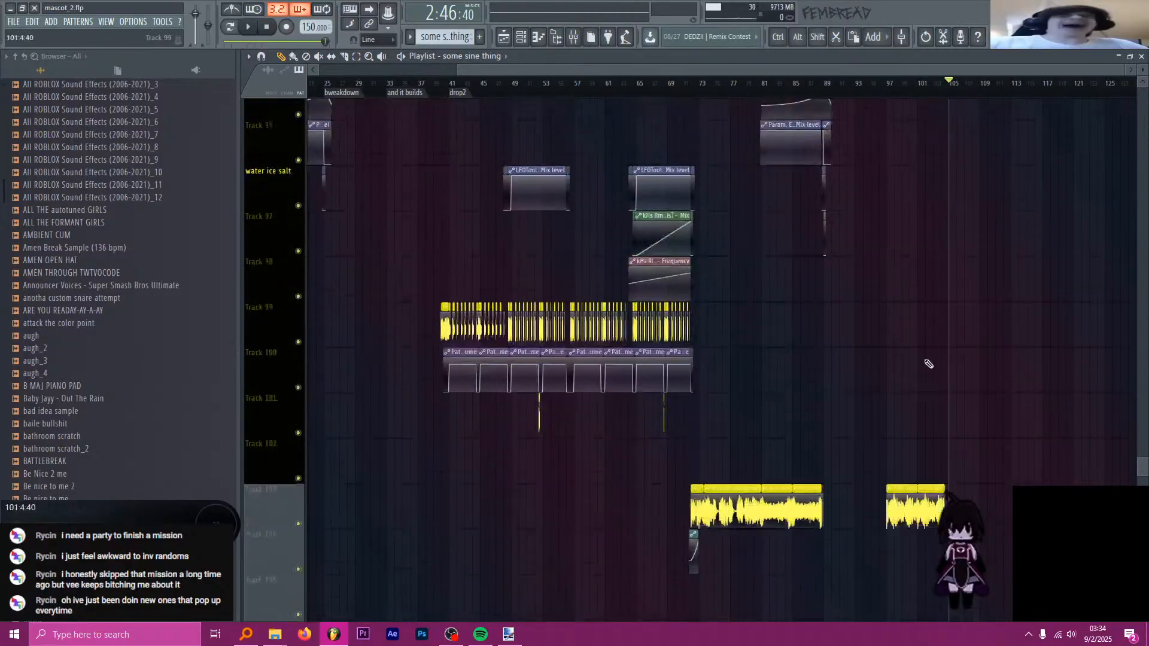
scroll(929, 364, down, 4)
scroll(1007, 411, up, 6)
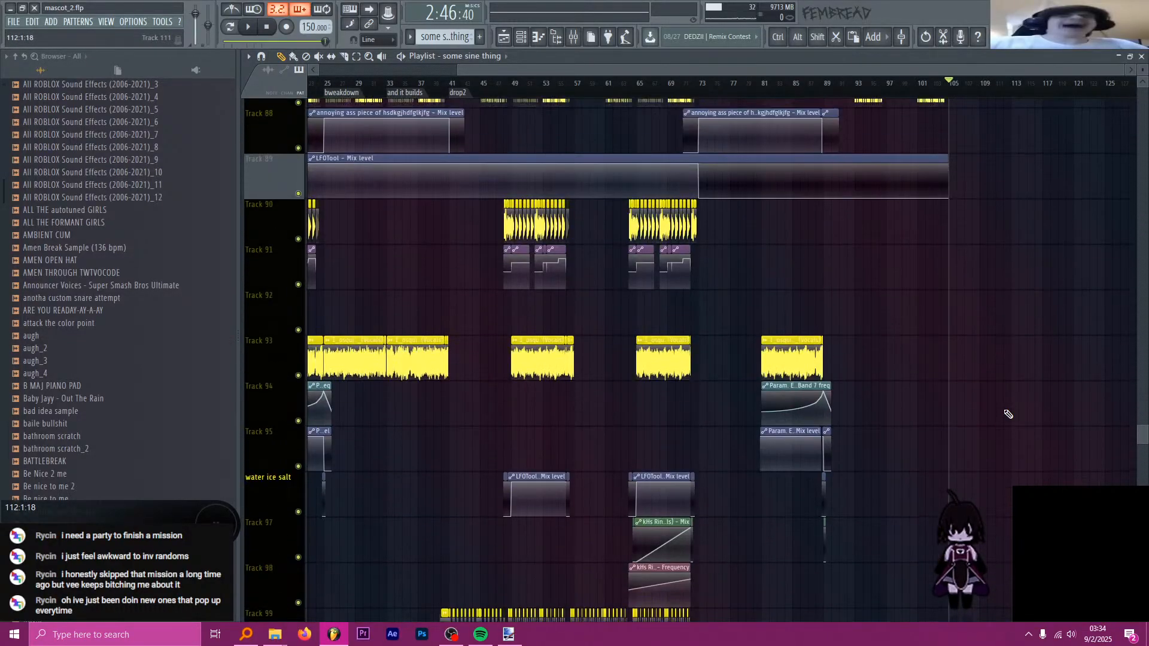
scroll(1007, 414, up, 7)
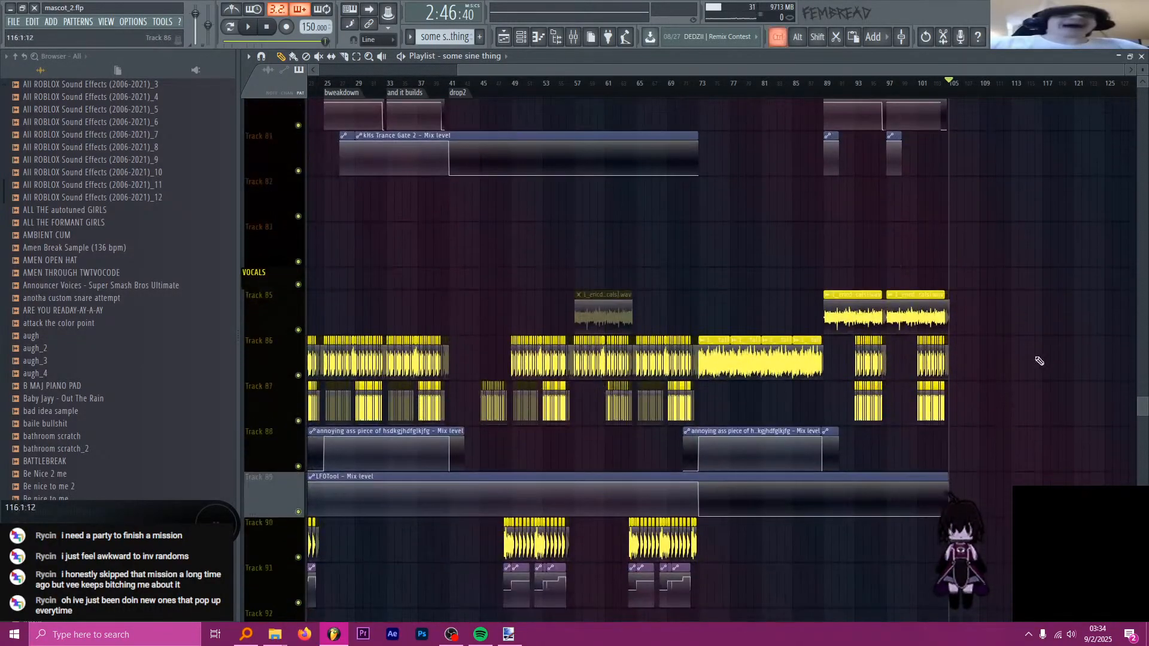
scroll(1041, 359, up, 6)
click(650, 206)
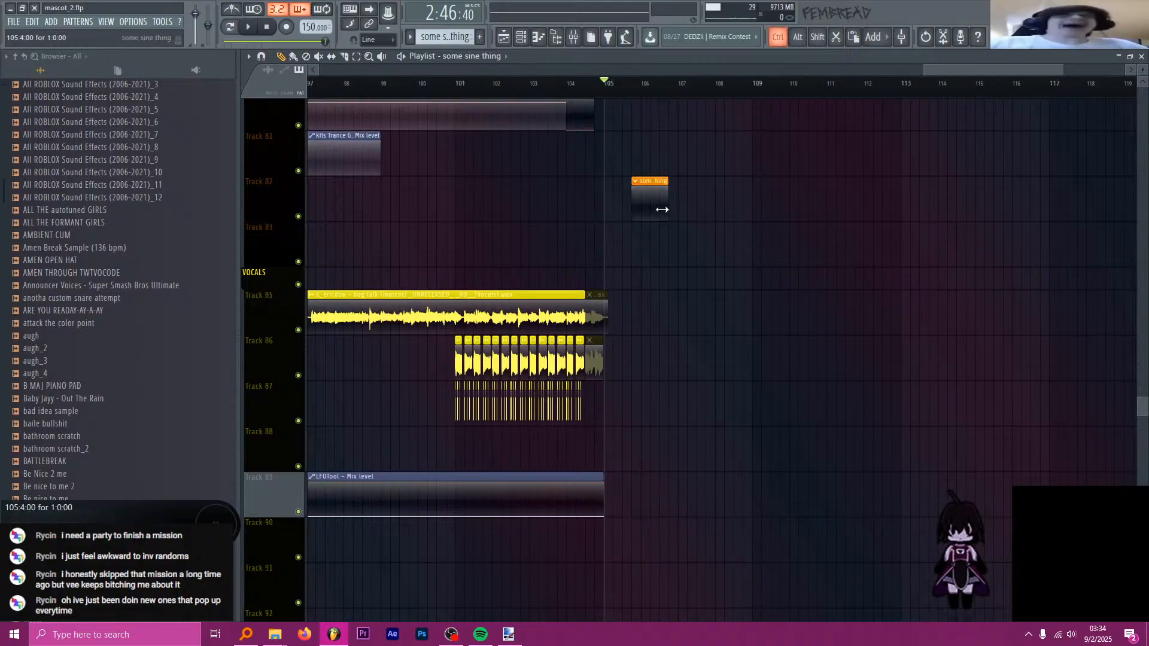
drag(662, 209, 672, 211)
- Move the "some sine thing" clip to bar 112 on Track 82 and set the playback position to bar 112
scroll(719, 231, up, 3)
scroll(716, 263, up, 16)
scroll(718, 282, down, 15)
scroll(670, 286, down, 3)
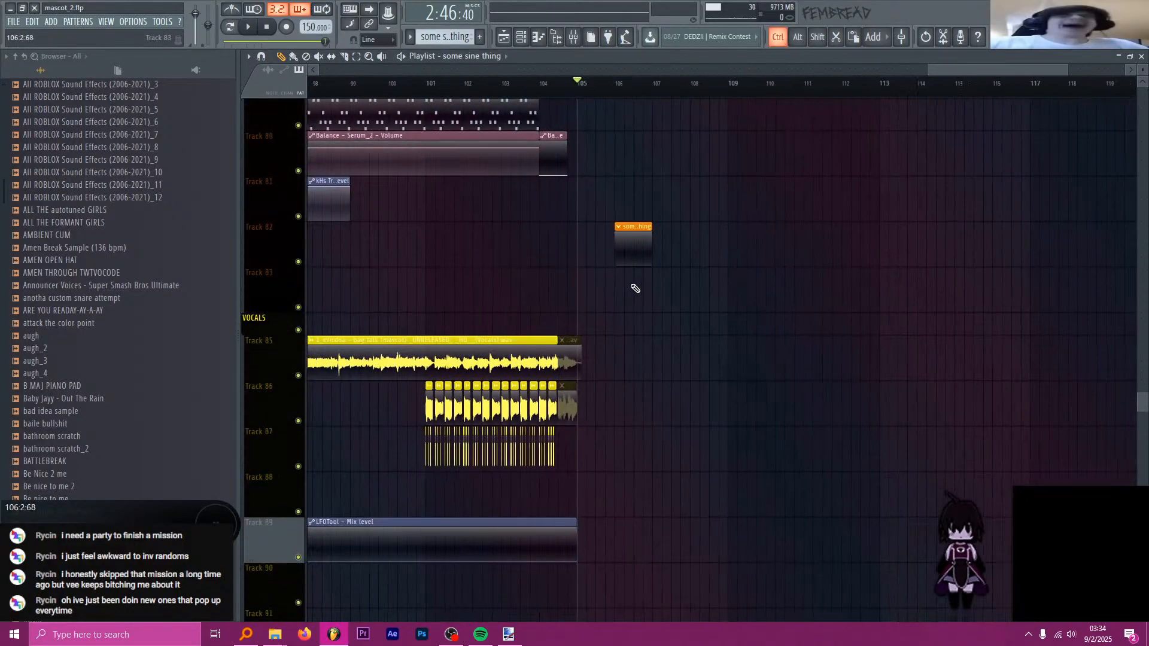
drag(636, 246, 880, 257)
scroll(880, 256, up, 5)
drag(729, 88, 718, 83)
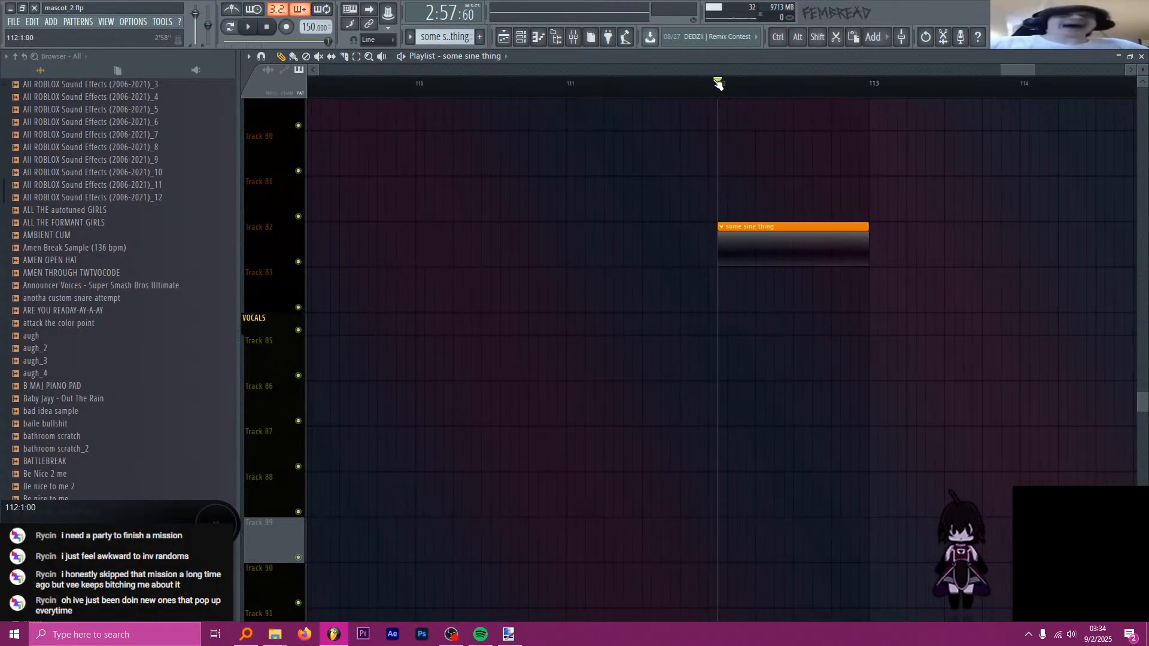
click(556, 36)
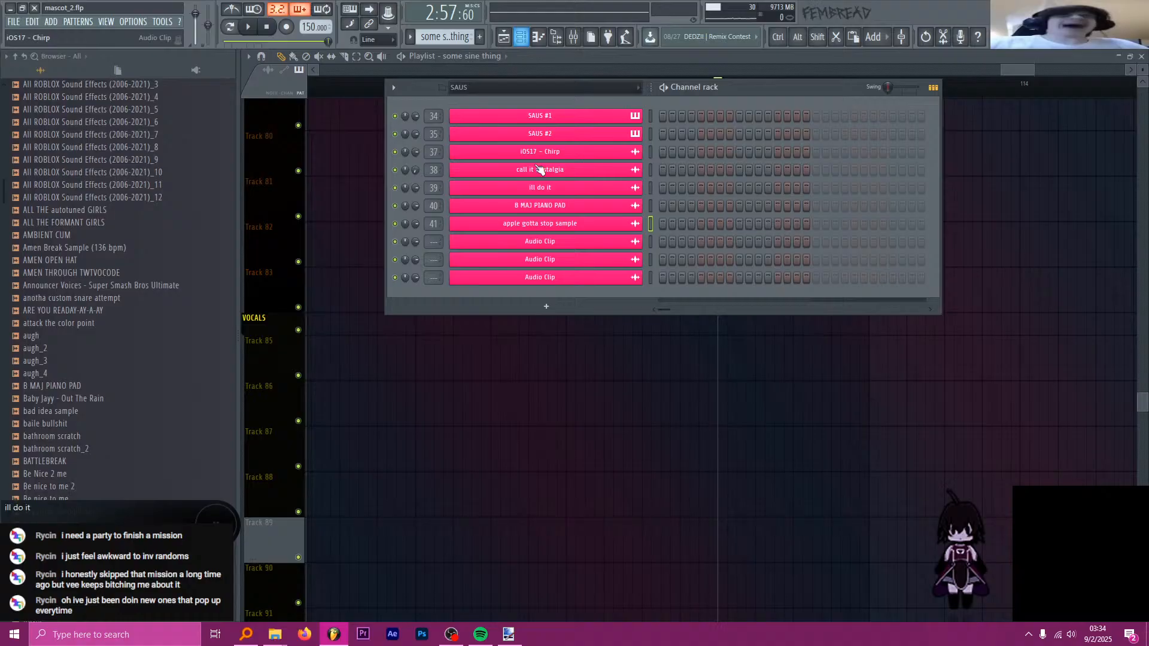
click(506, 97)
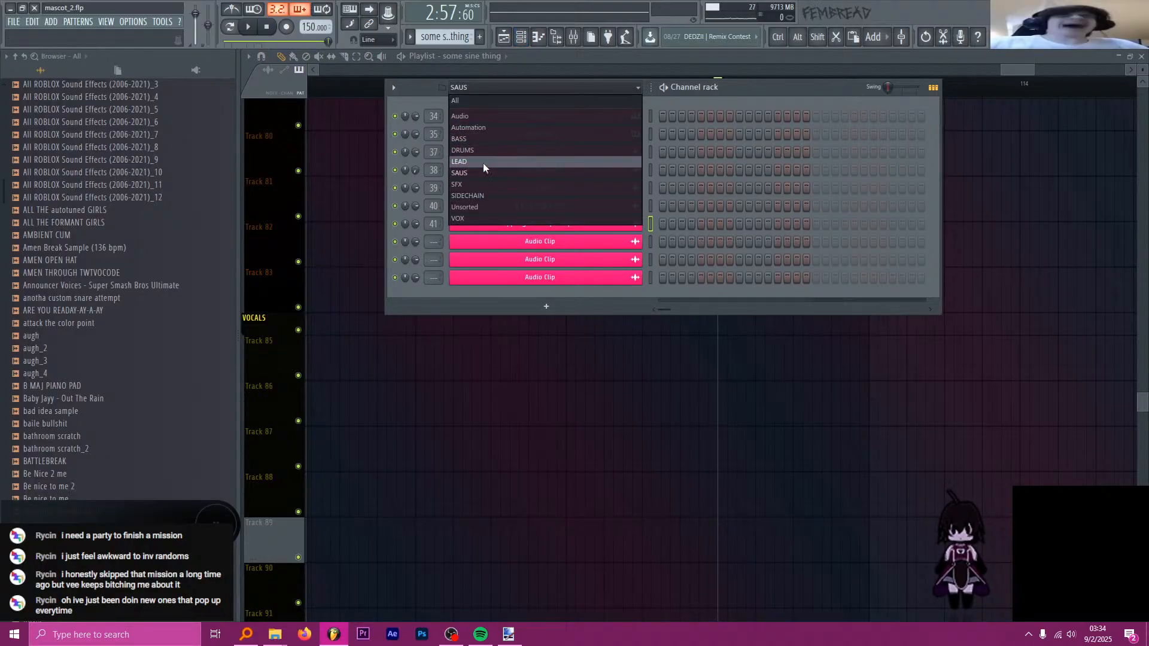
click(935, 58)
- Recolour the "some sine thing" pattern to pink with red 255, green 0, blue 128
click(722, 225)
click(745, 238)
click(742, 234)
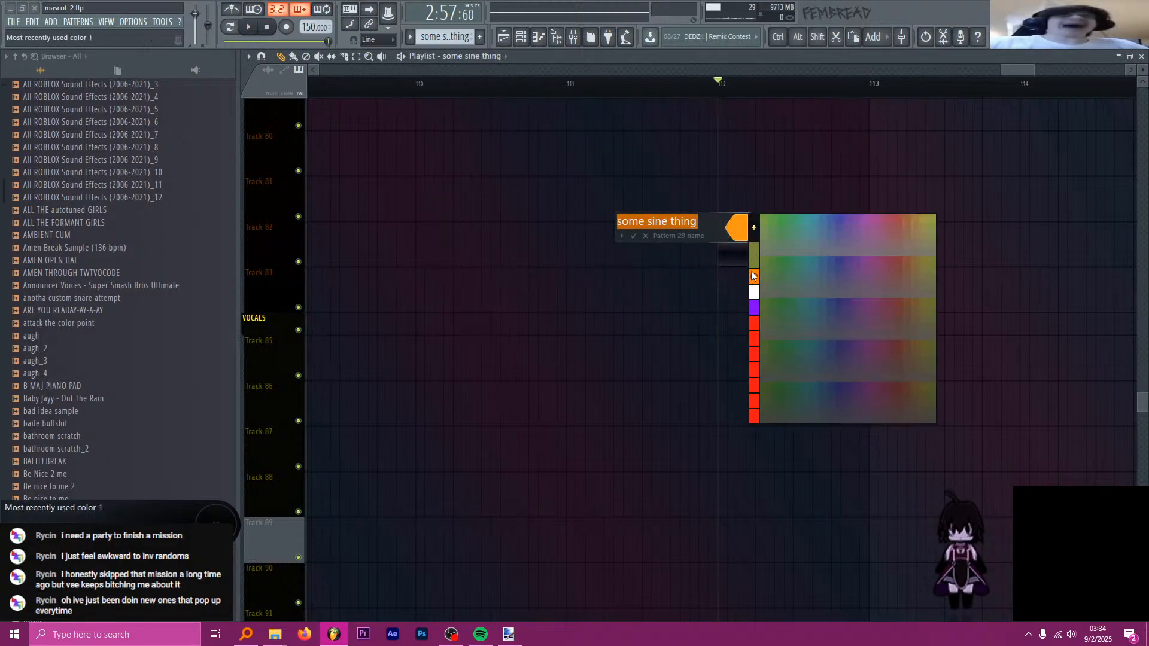
click(753, 227)
click(560, 212)
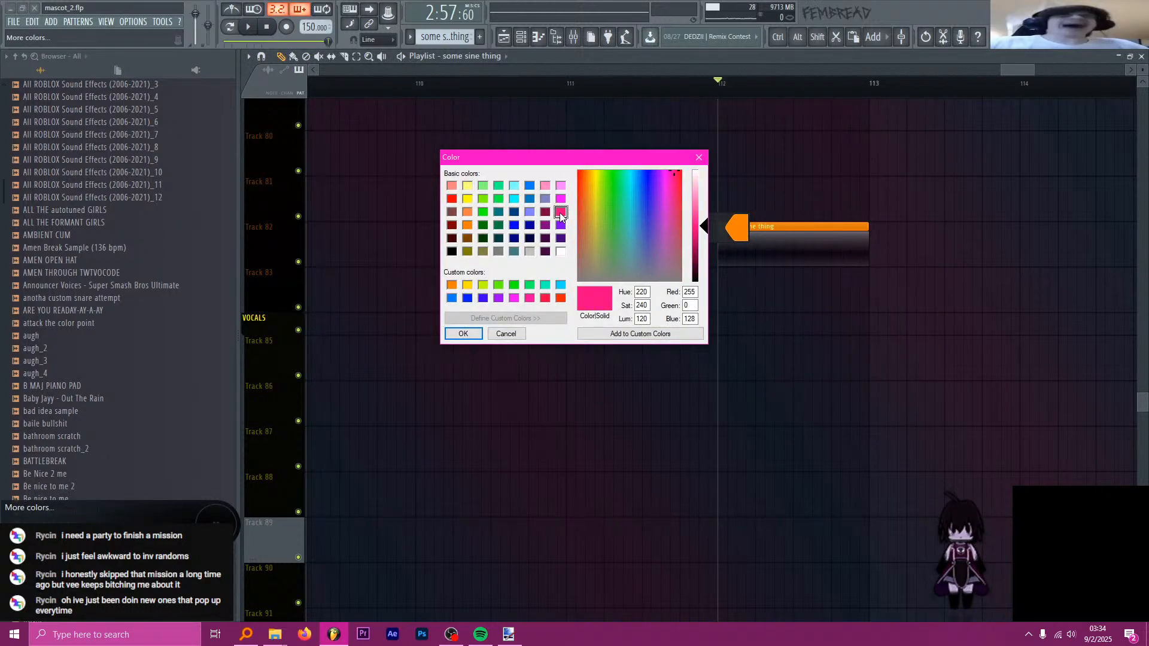
click(463, 333)
- Move the "some sine thing" clip from Track 82 up to Track 72, keeping it aligned to bar 112
scroll(746, 287, up, 5)
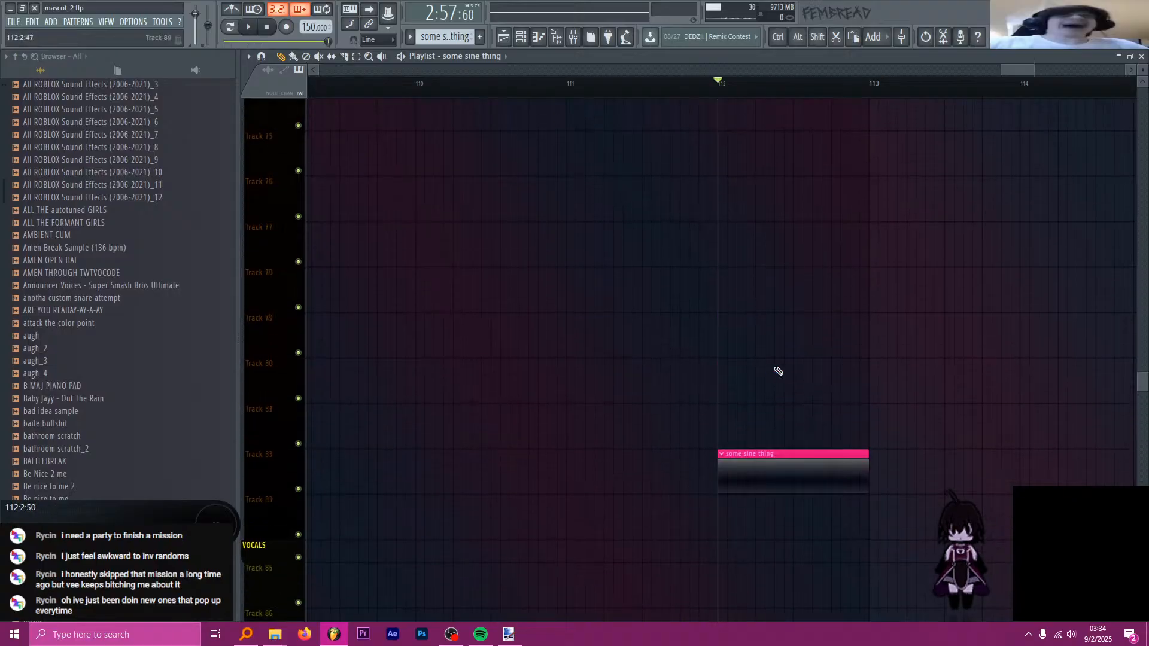
scroll(778, 419, up, 6)
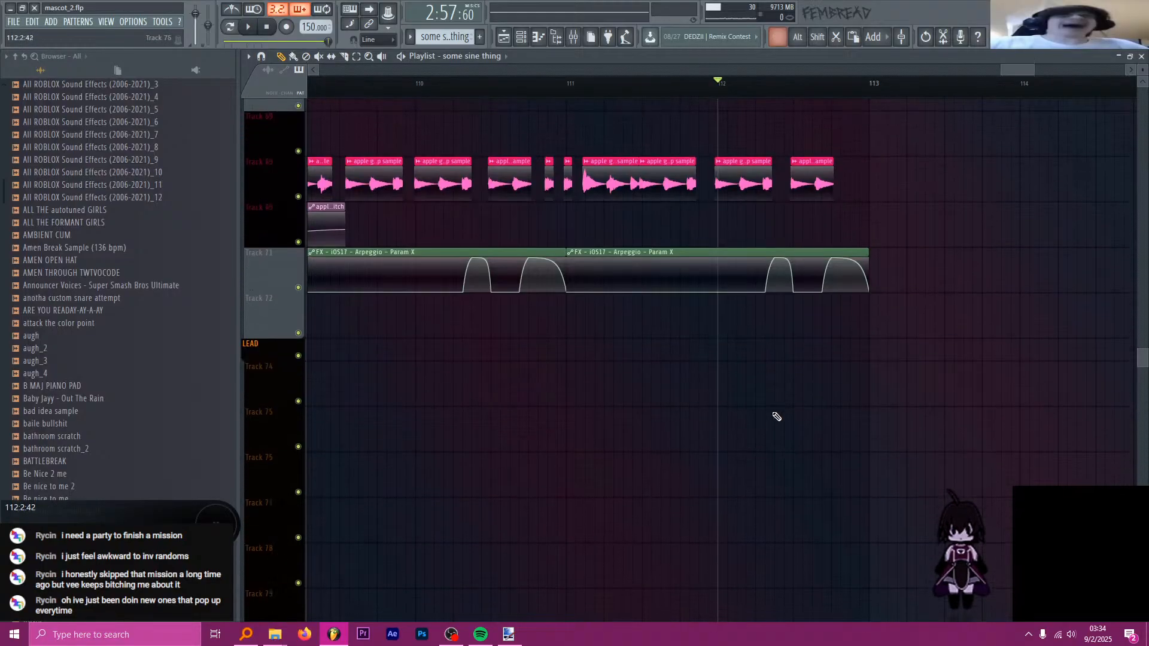
scroll(778, 404, down, 7)
scroll(821, 343, up, 7)
click(716, 320)
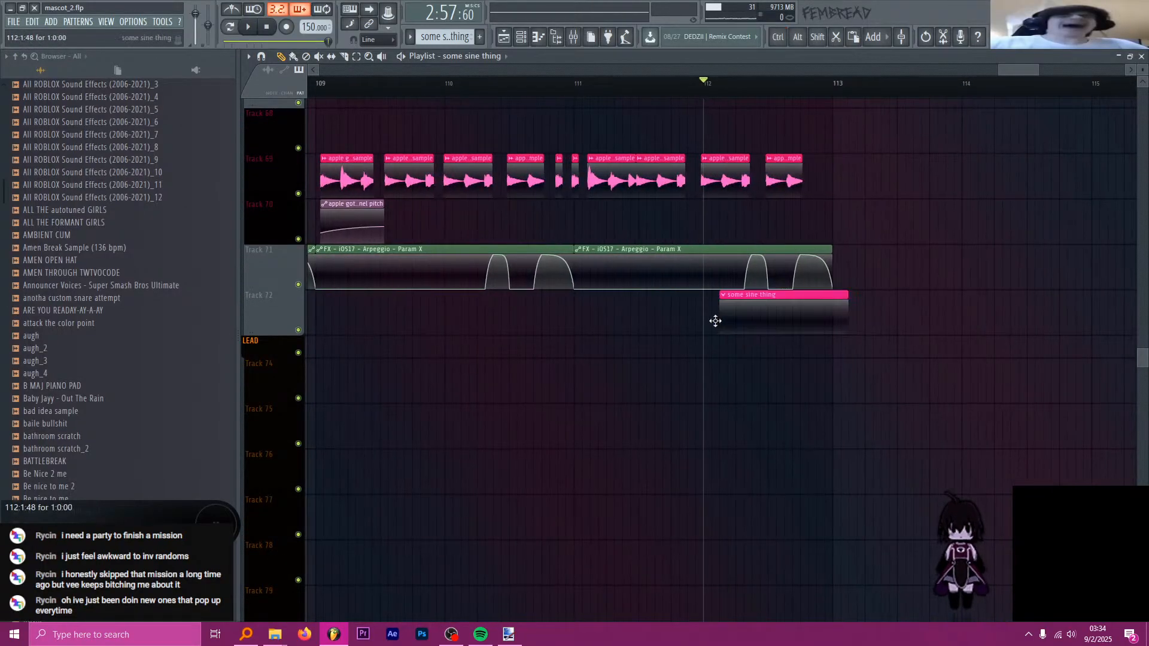
drag(750, 316, 736, 311)
- Insert three empty playlist tracks at Track 72, above the LEAD section
scroll(736, 311, up, 3)
right_click(273, 306)
key(i)
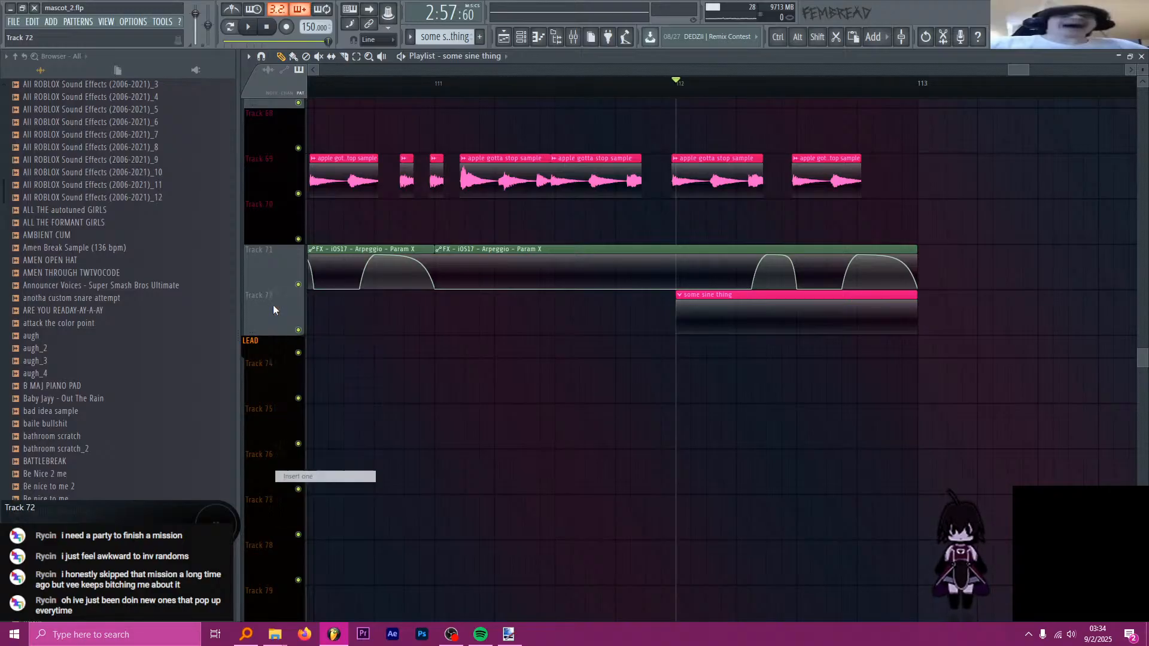
right_click(273, 358)
key(i)
right_click(273, 356)
key(i)
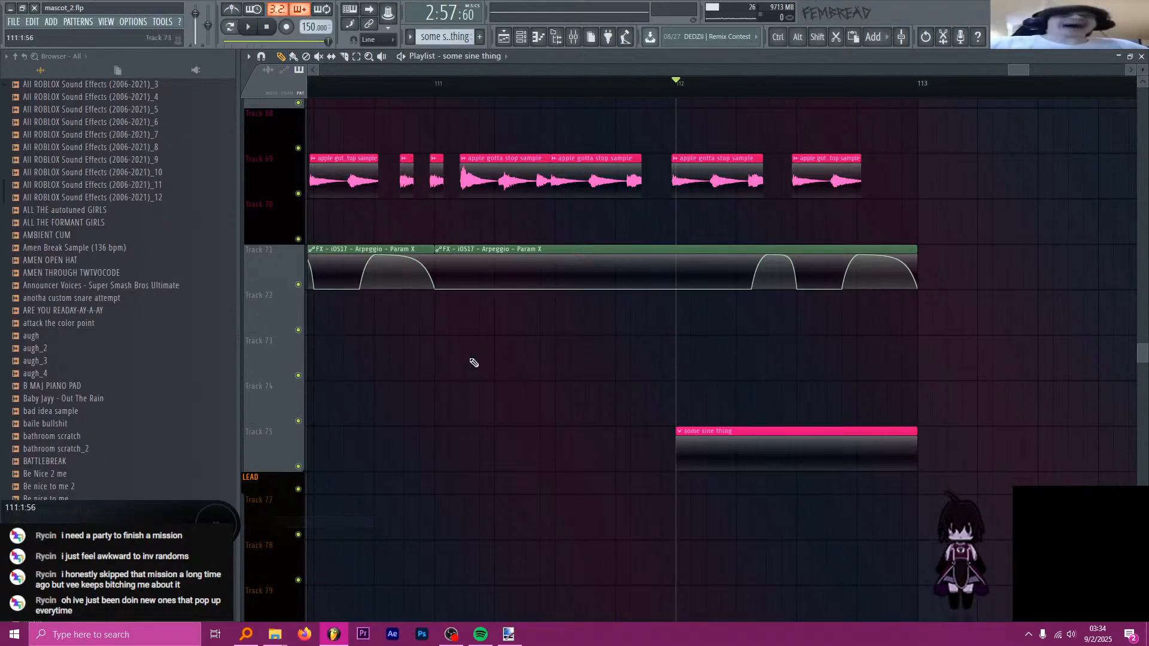
- Shift the "some sine thing" clip up three tracks to Track 72, directly under the arpeggio automation
drag(743, 516, 730, 428)
key(shift+Up)
key(shift+Up)
key(shift+Up)
scroll(730, 430, down, 2)
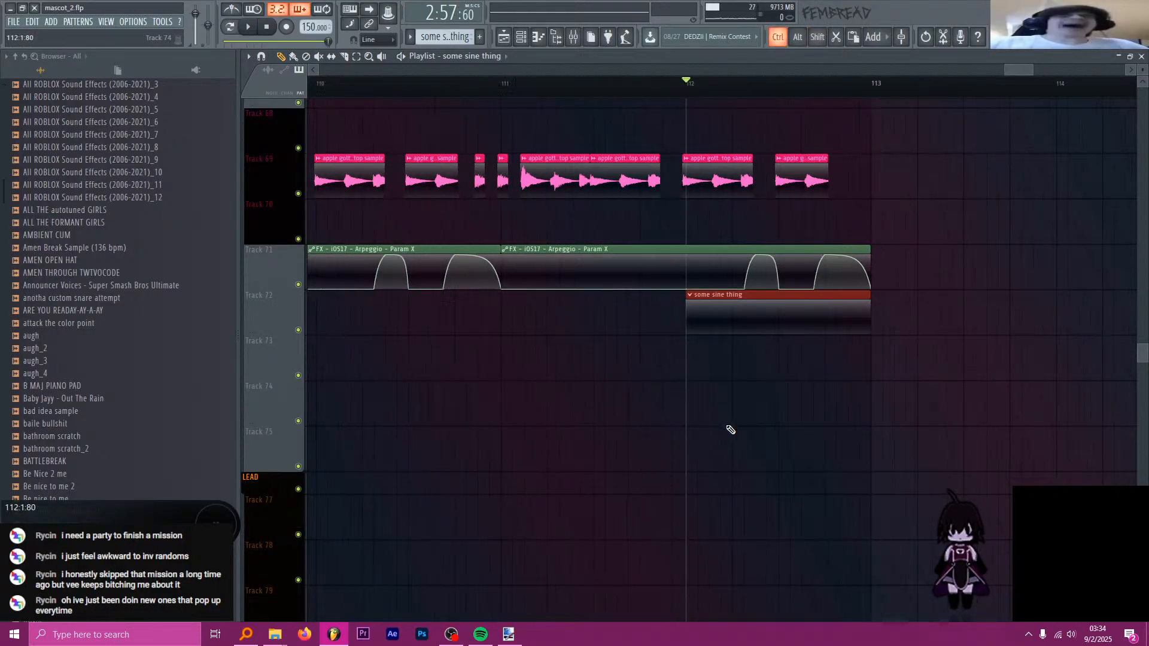
scroll(727, 440, down, 4)
scroll(957, 441, up, 4)
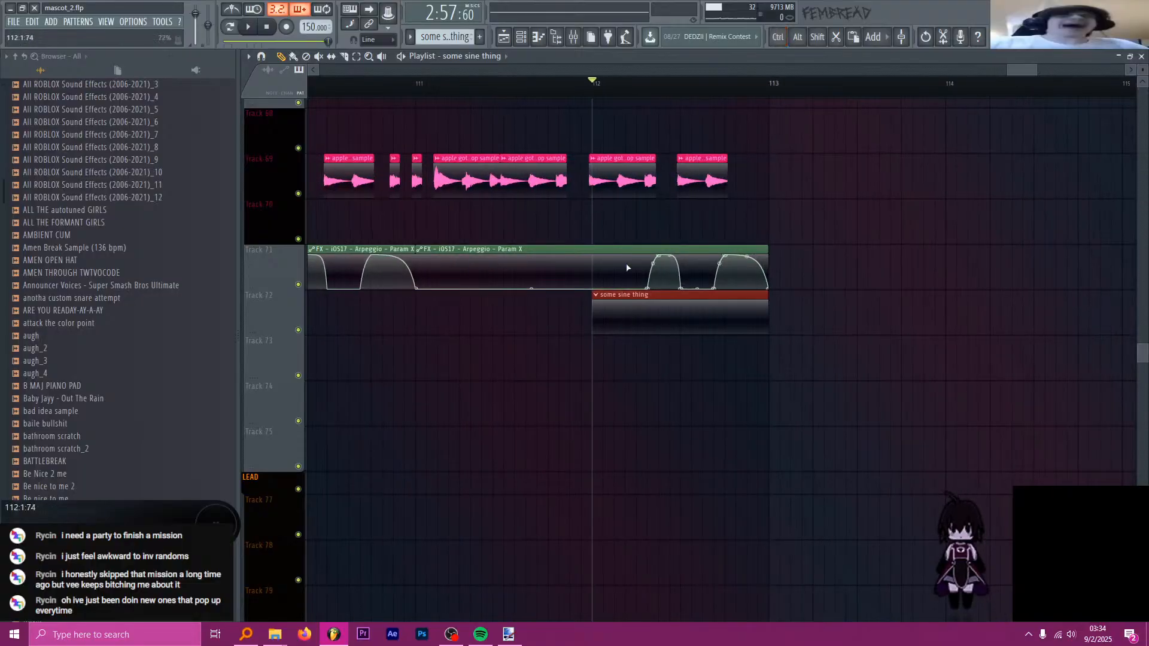
- Search the generator plugins for "ser" and add a 64-bit Serum channel to the SAUS group
click(573, 37)
click(574, 37)
click(521, 37)
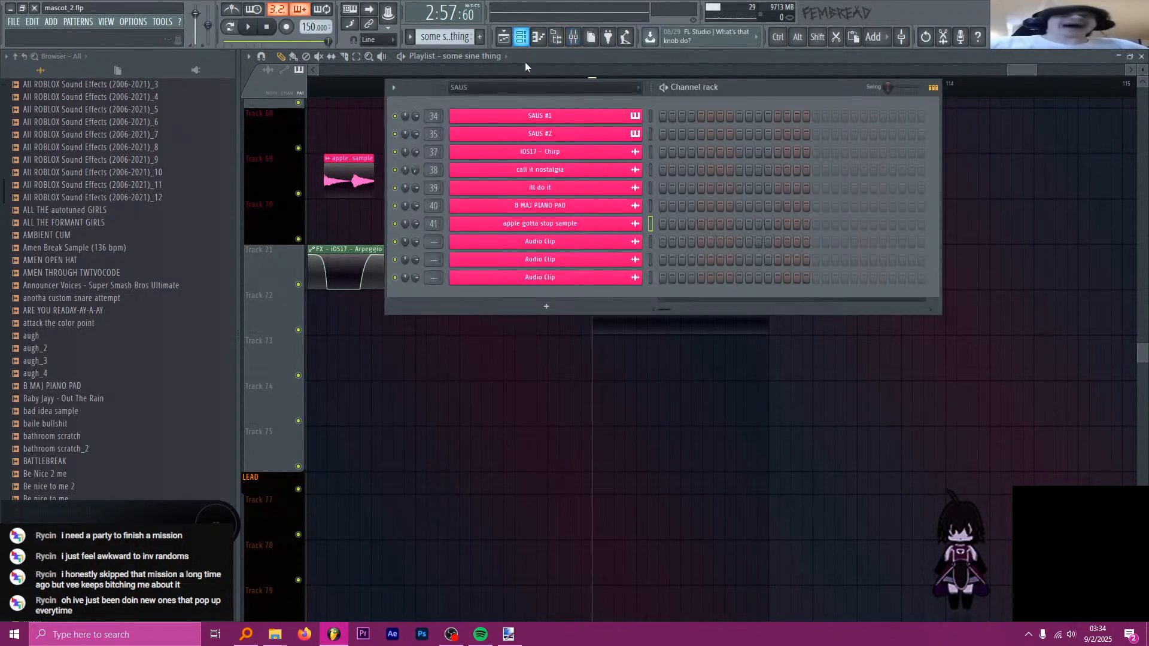
click(594, 223)
click(643, 189)
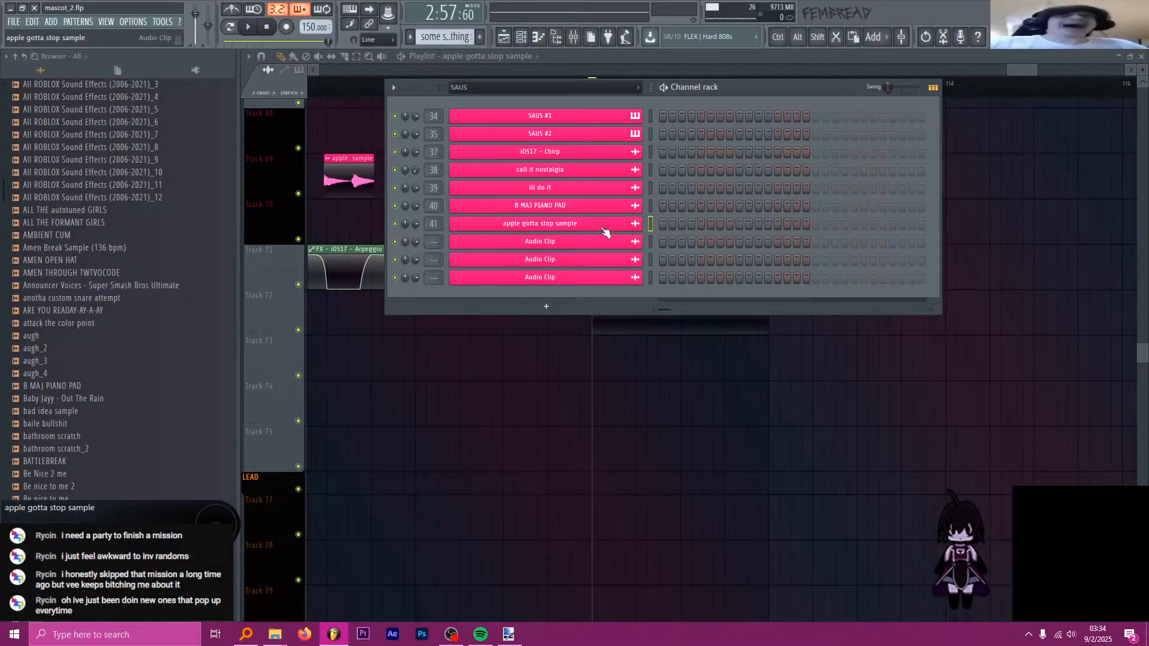
click(546, 307)
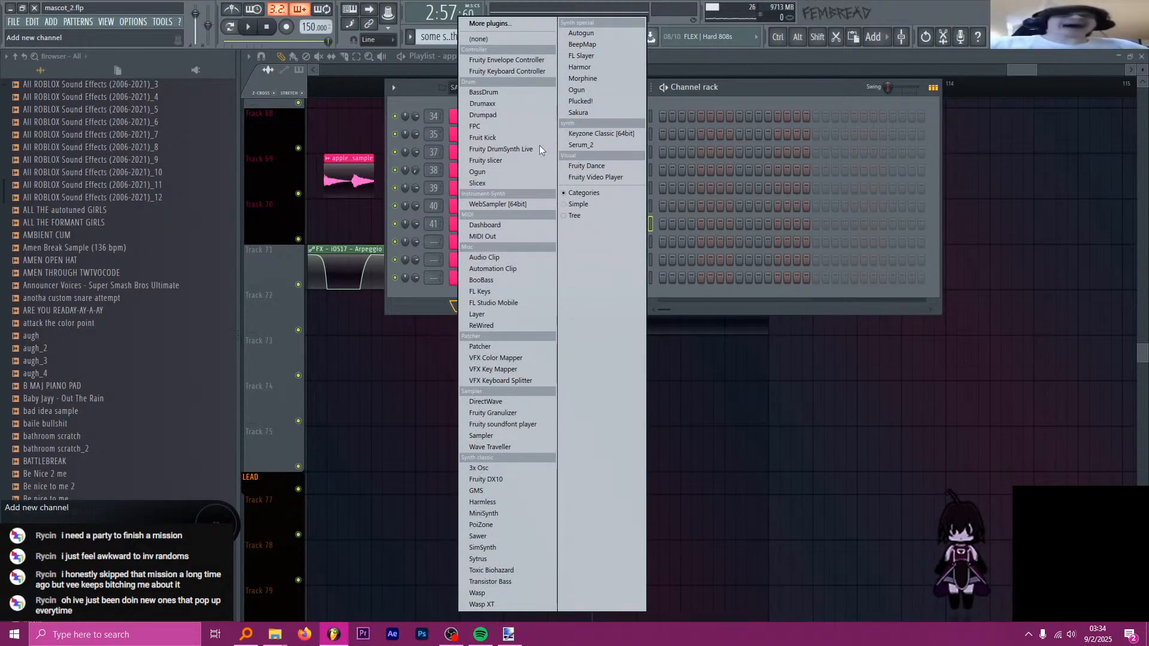
click(509, 26)
text(set)
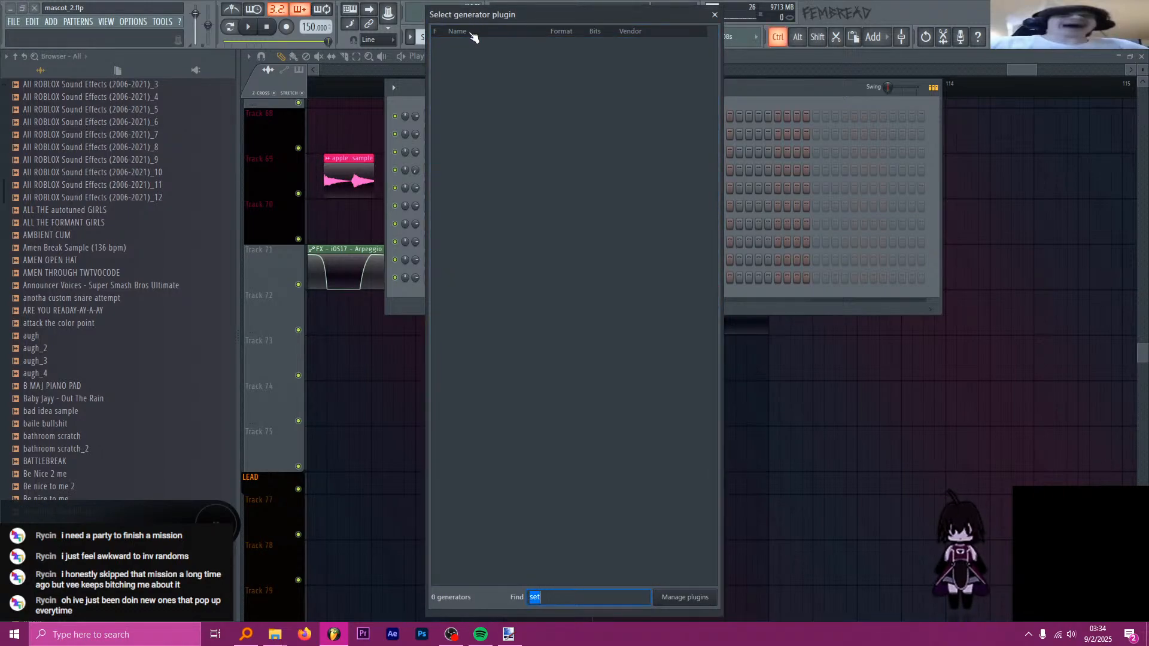
text(ser)
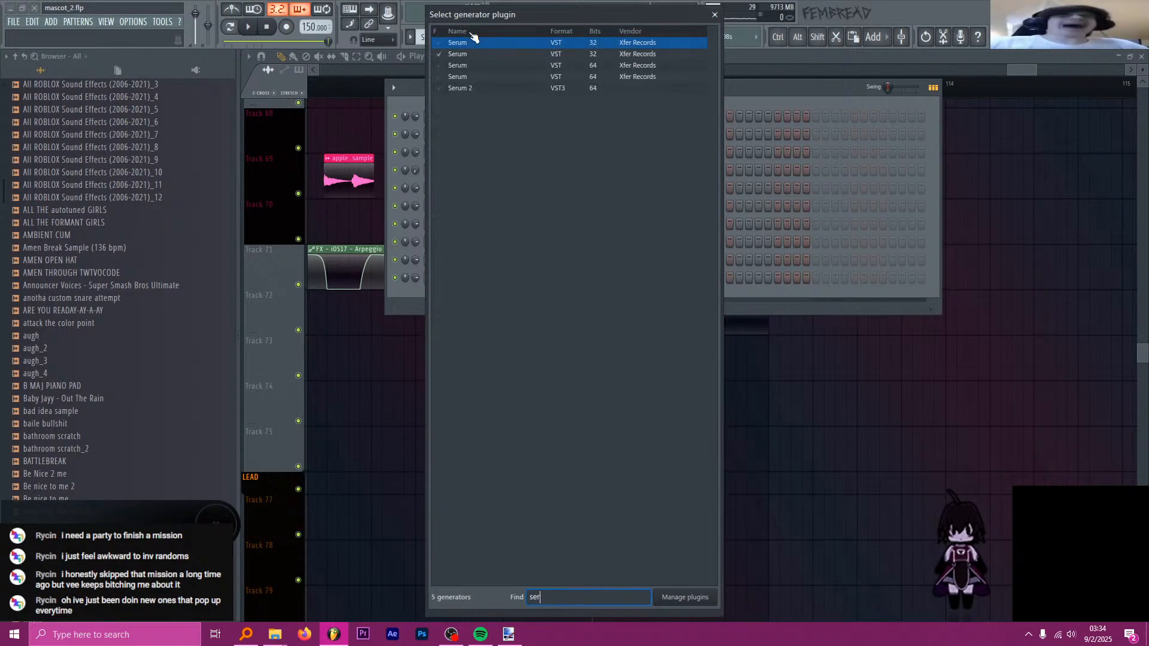
double_click(473, 77)
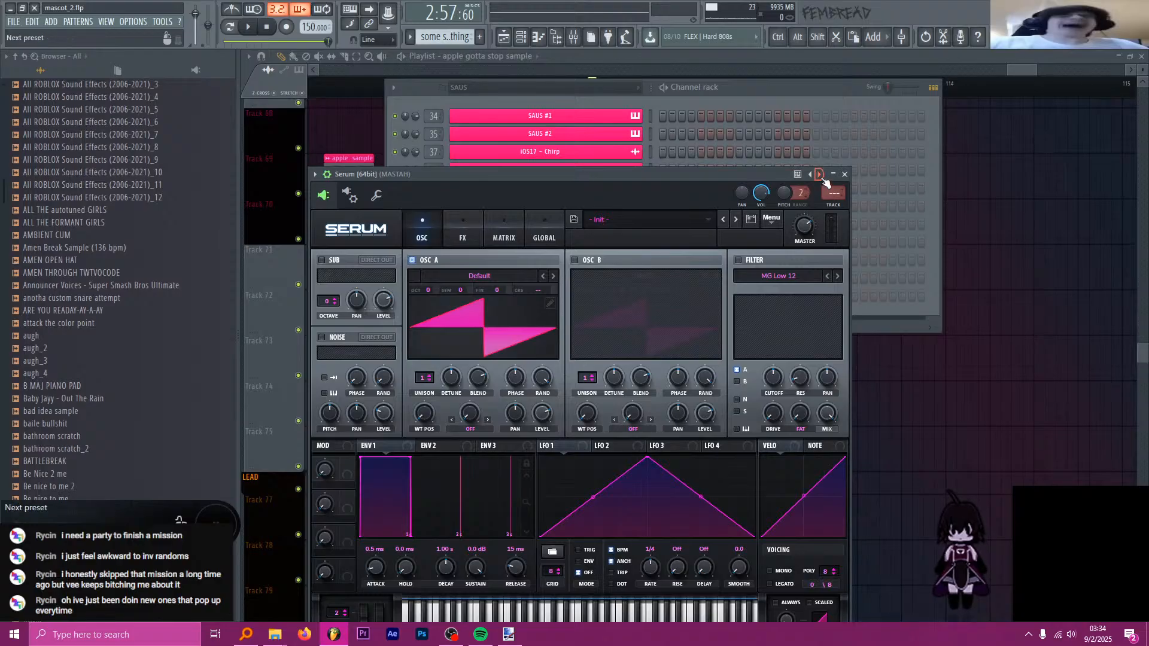
- Name the new Serum channel "some sine thing" with the pattern's pink colour
right_click(821, 176)
click(789, 163)
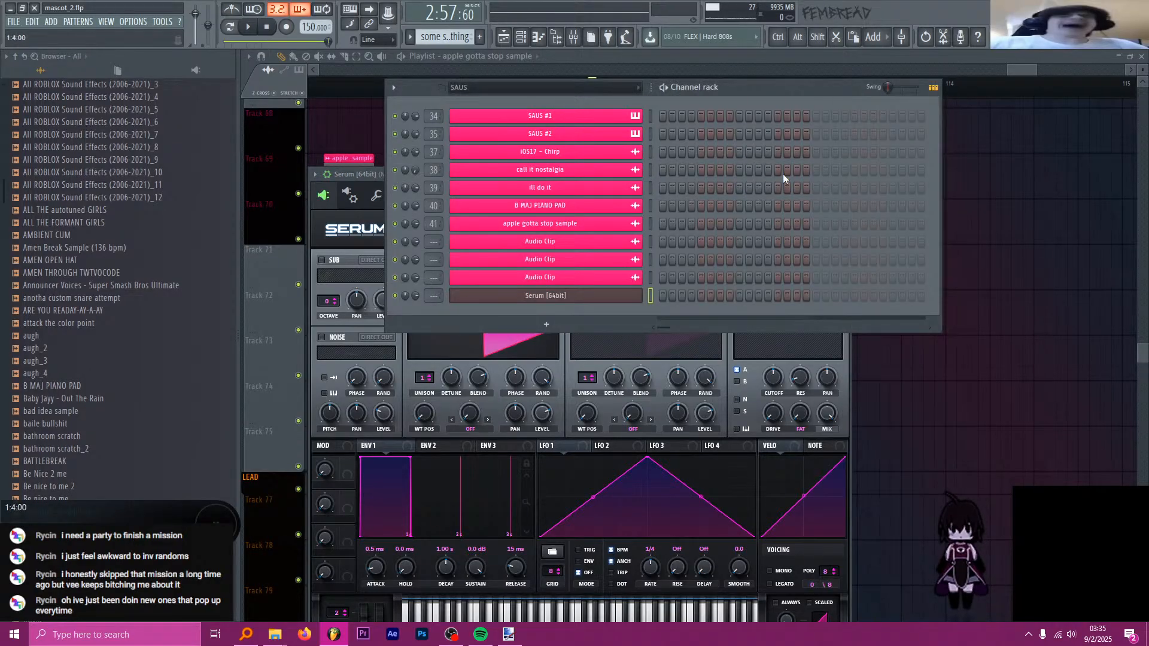
middle_click(583, 296)
click(586, 286)
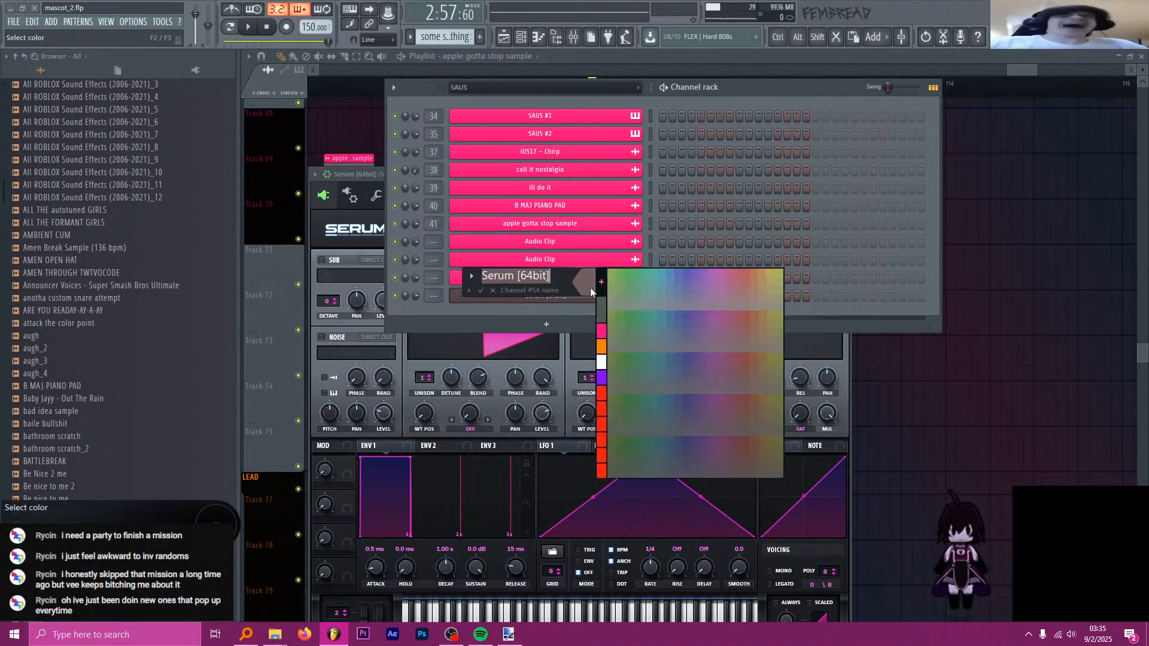
click(468, 290)
click(488, 304)
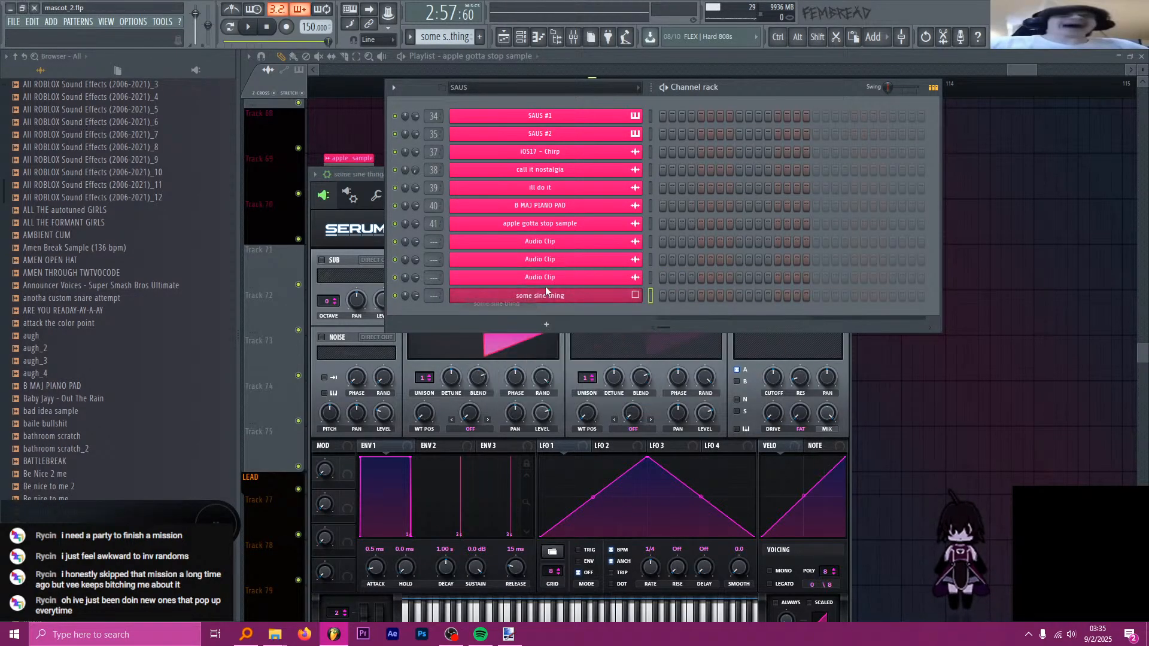
- Load the Analog "Basic Shapes" wavetable into Serum's oscillator A and set its wavetable position to 1
click(380, 181)
click(473, 276)
mouse_move(480, 289)
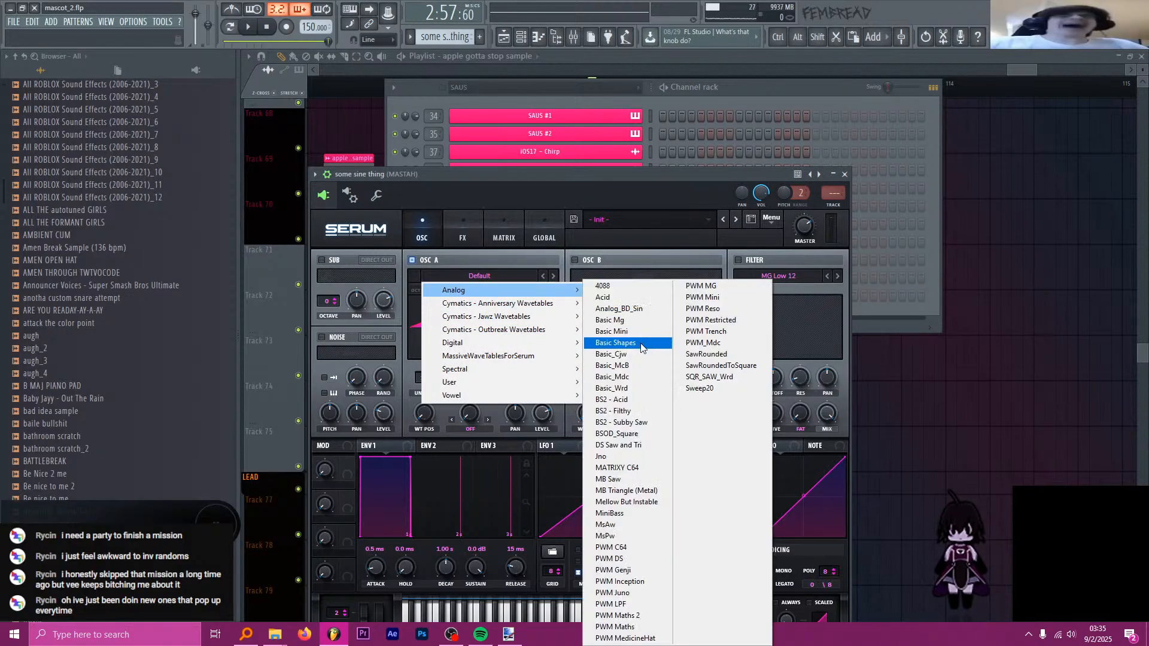
click(623, 335)
drag(425, 413, 451, 462)
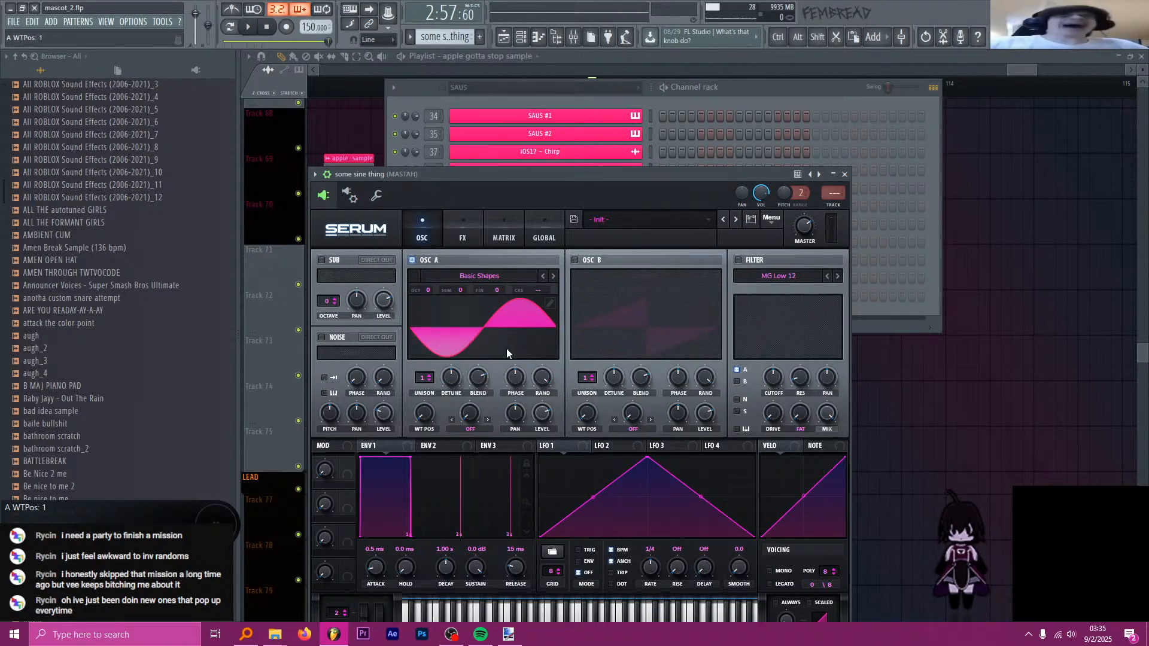
drag(443, 178, 469, 107)
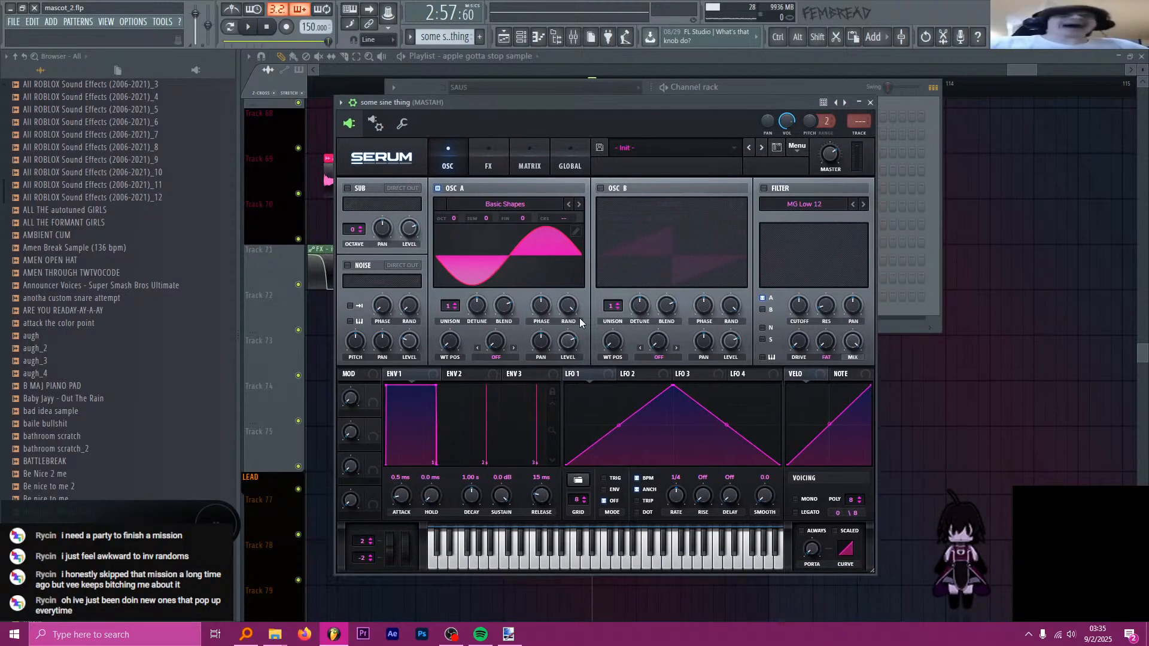
- Replace the Serum instrument on the "some sine thing" channel with 3x Osc
click(871, 104)
right_click(639, 296)
mouse_move(709, 376)
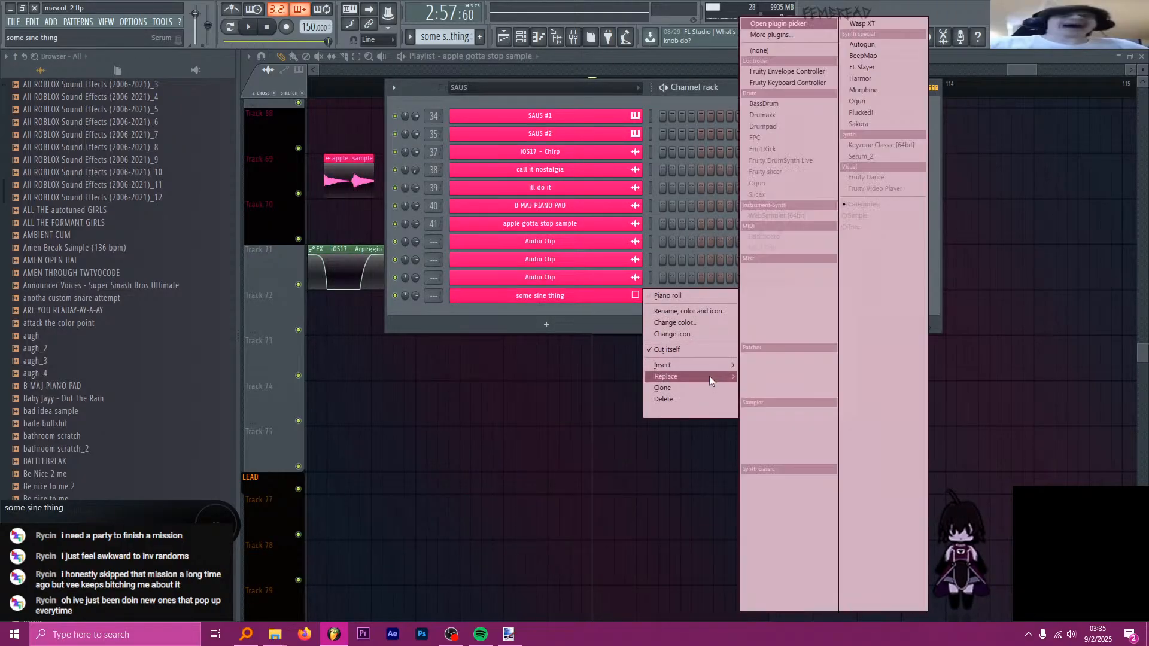
click(778, 479)
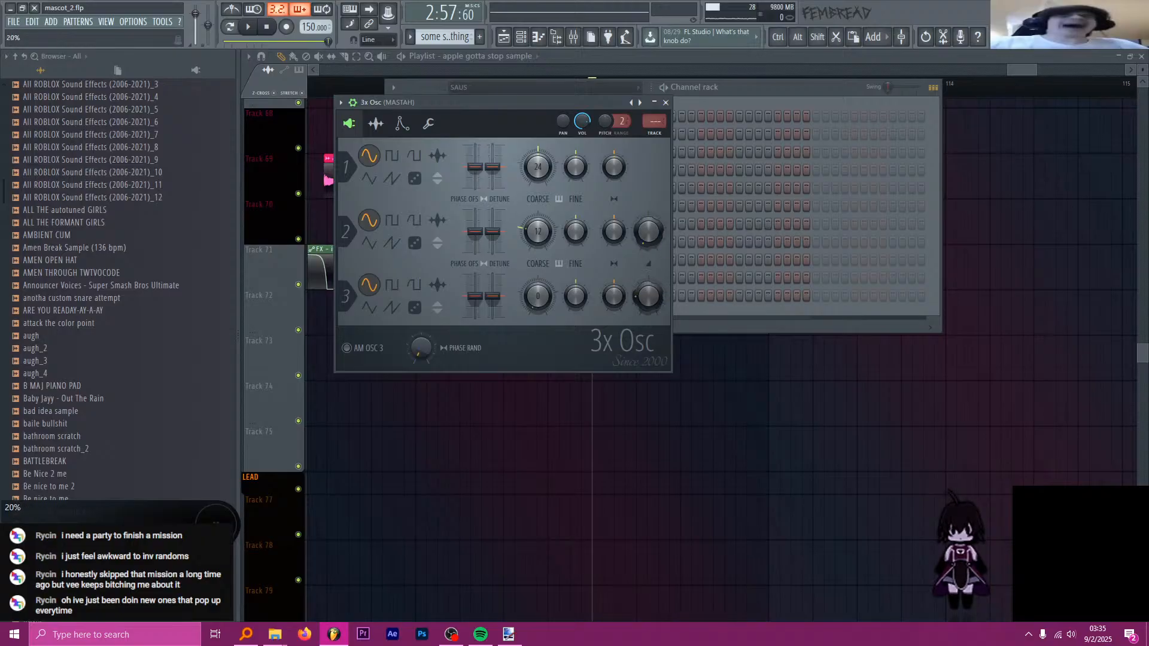
click(667, 103)
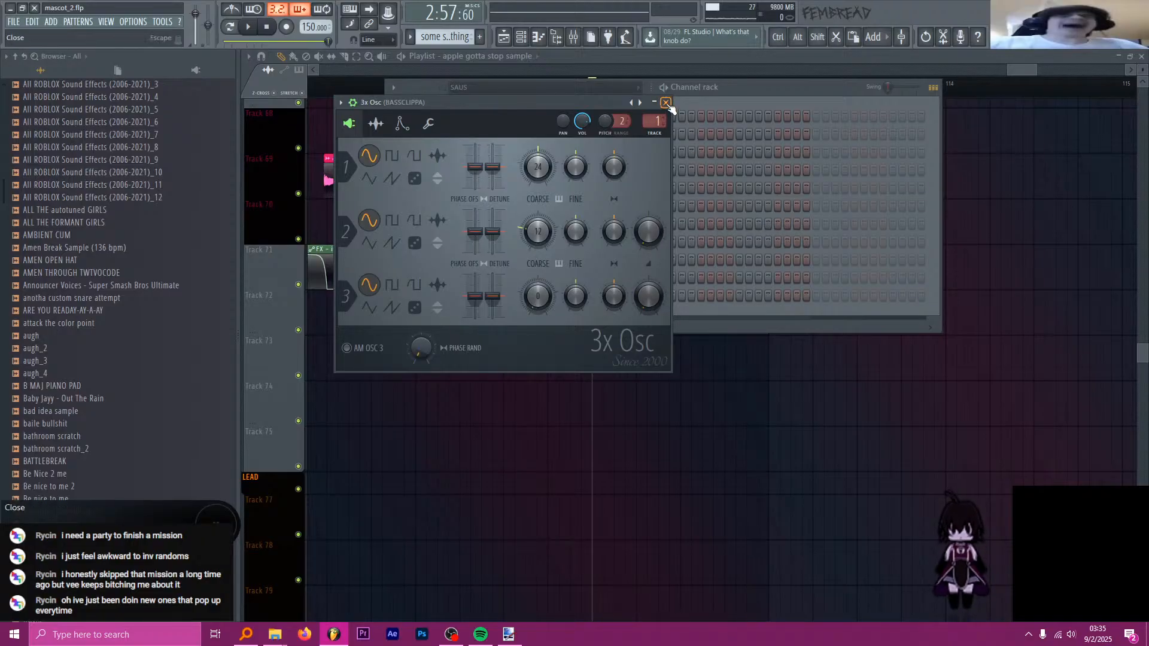
click(666, 103)
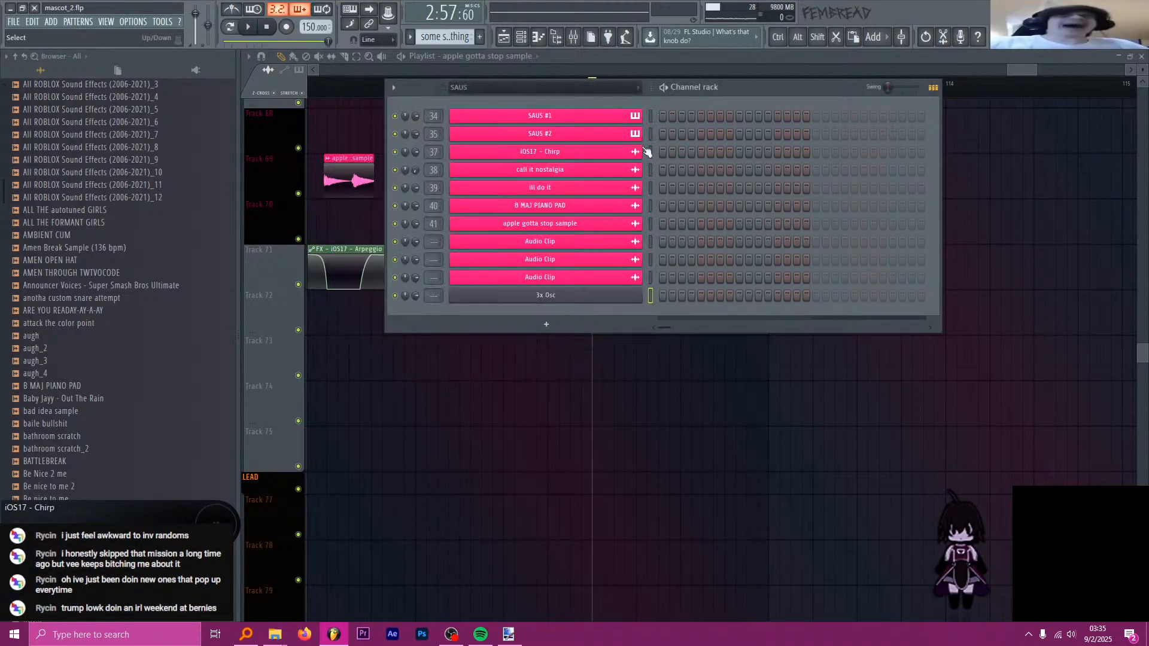
- Rename the 3x Osc channel "some sine thing" and colour it pink
middle_click(542, 297)
click(414, 301)
click(451, 311)
- Route the "some sine thing" channel to its own mixer track and move that track to position 42, beside the other pink sample tracks
click(542, 295)
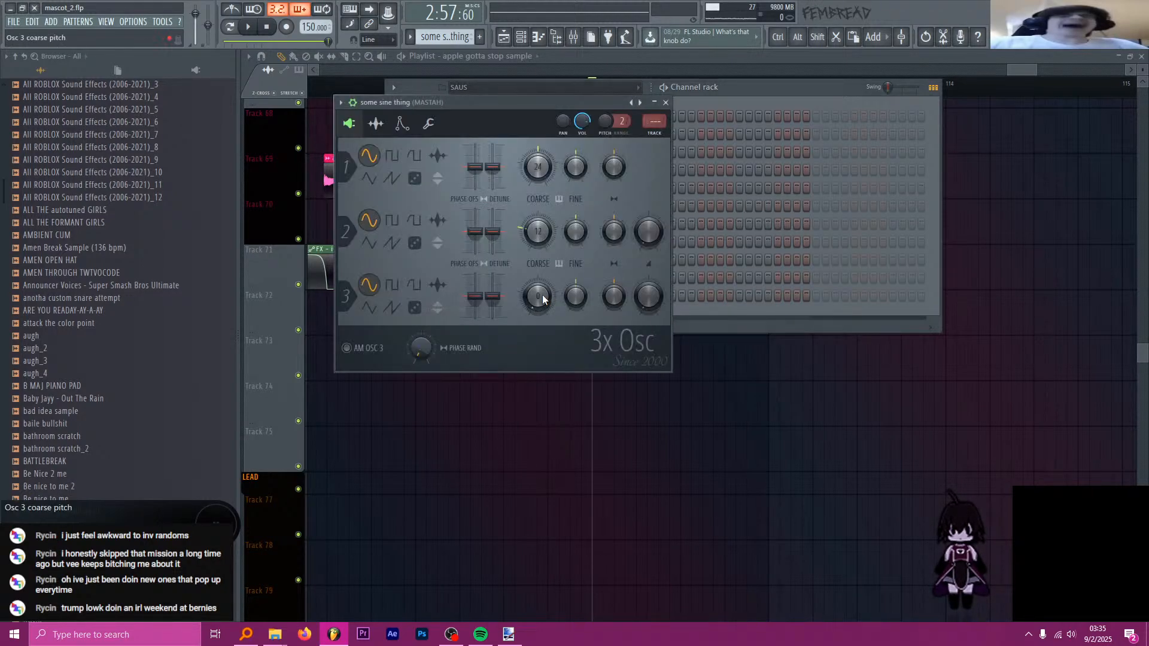
key(ctrl+l)
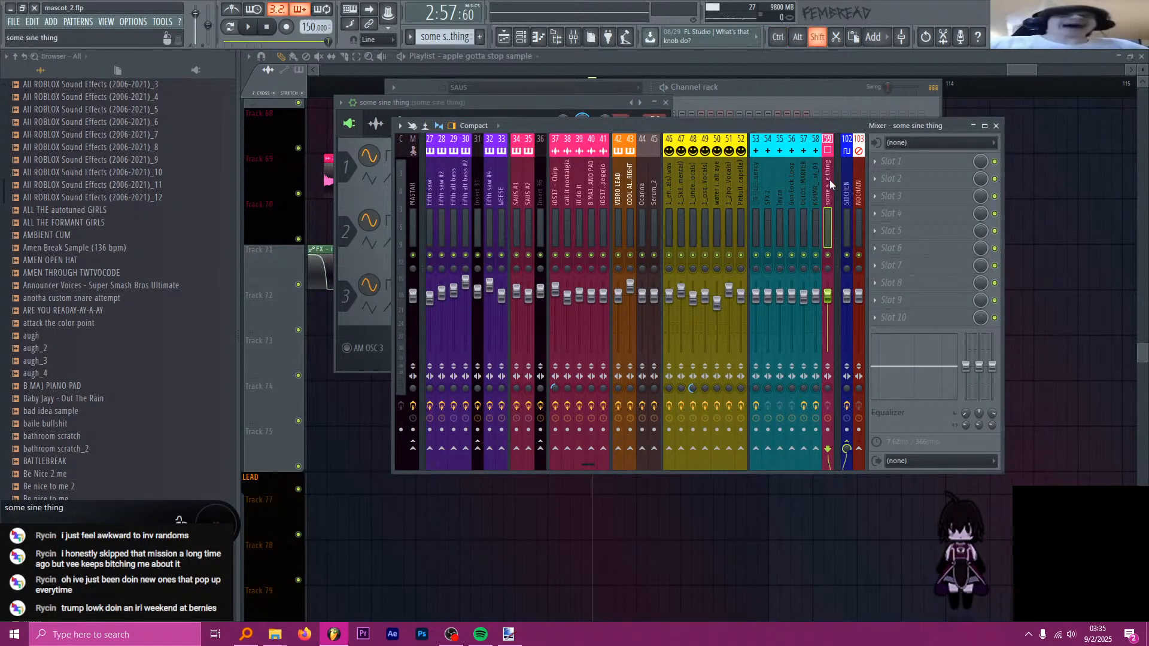
drag(829, 180, 615, 179)
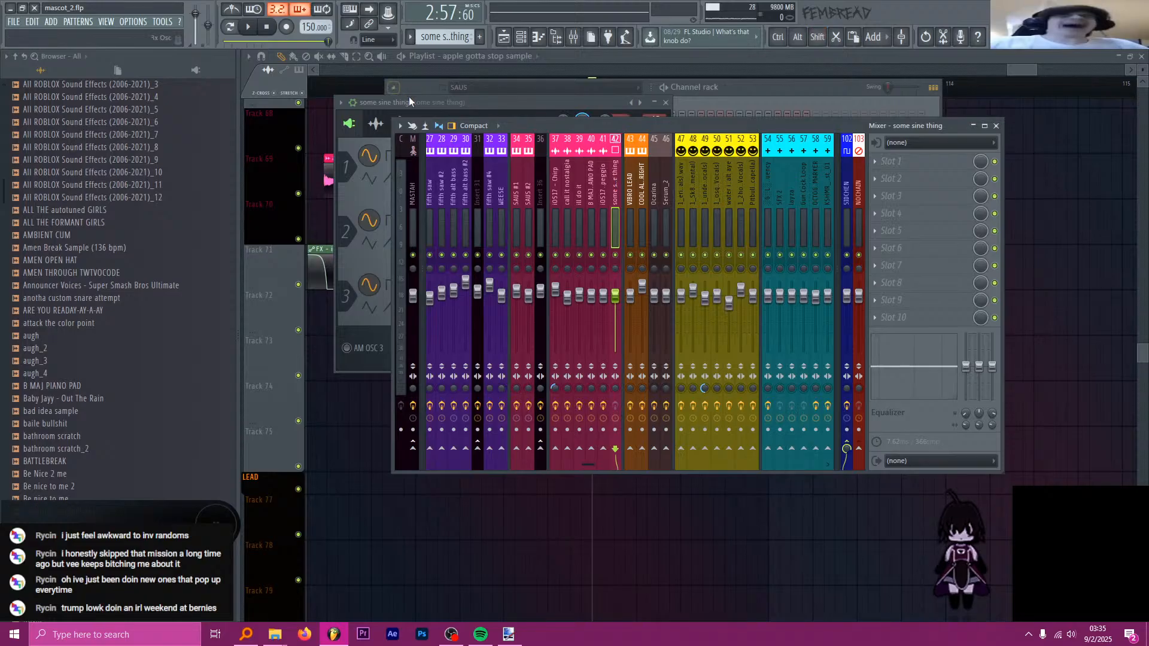
click(429, 105)
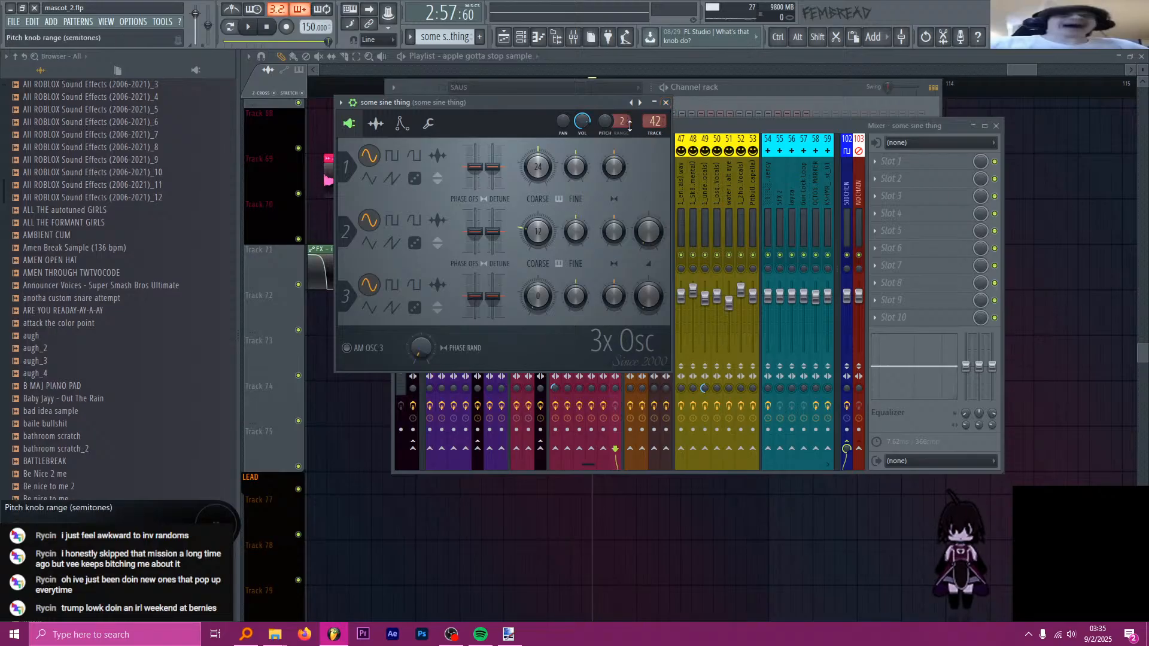
click(666, 102)
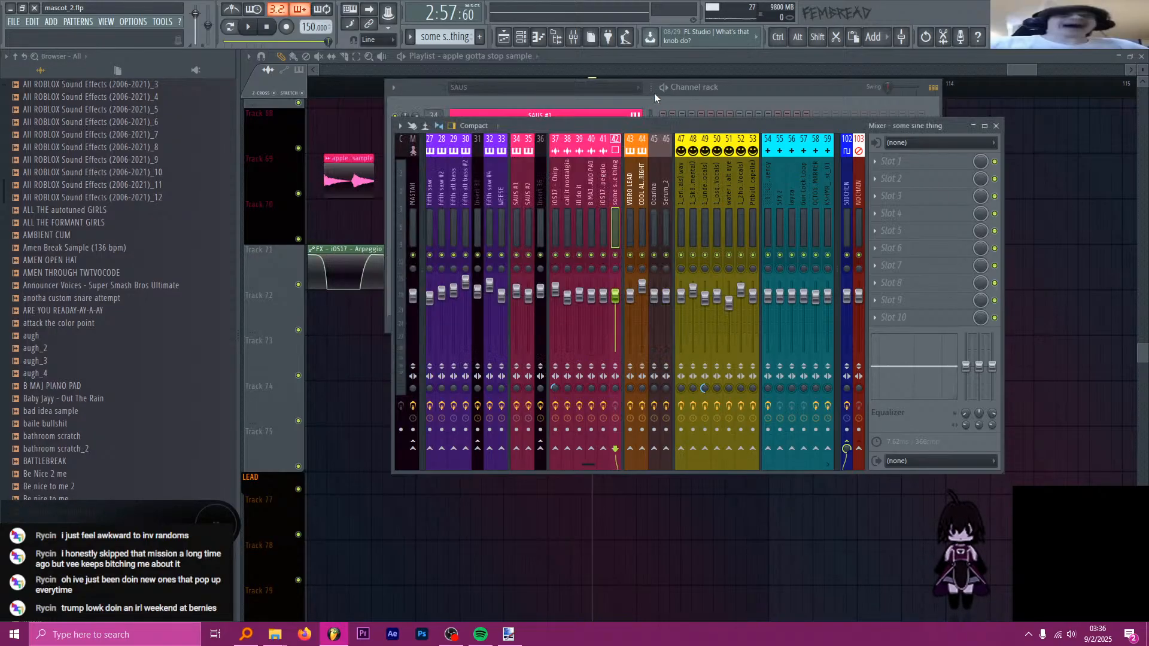
- Move the "some sine thing" channel directly below "apple gotta stop sample" in the channel rack
key(F12)
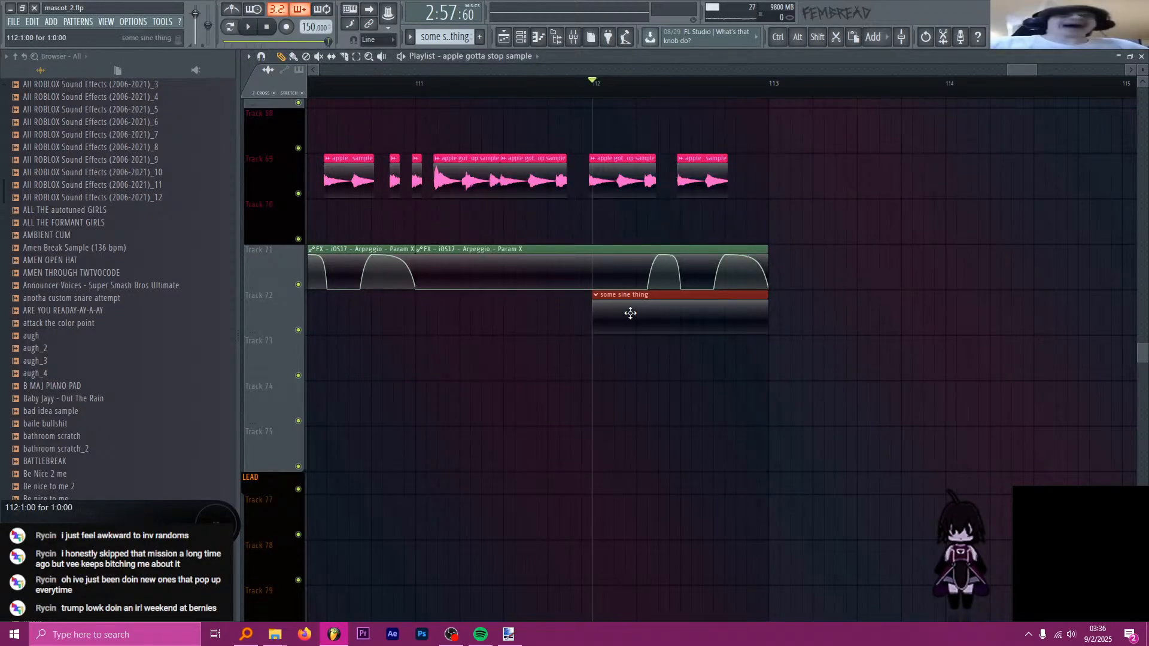
click(504, 38)
click(504, 38)
click(520, 39)
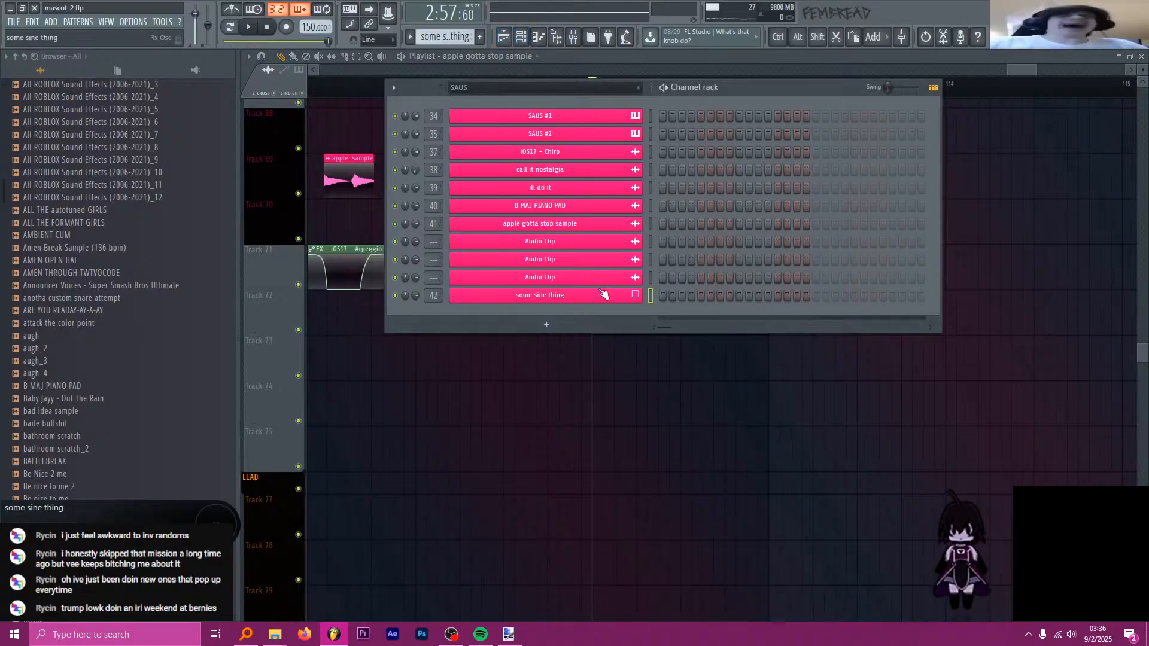
drag(607, 302, 607, 248)
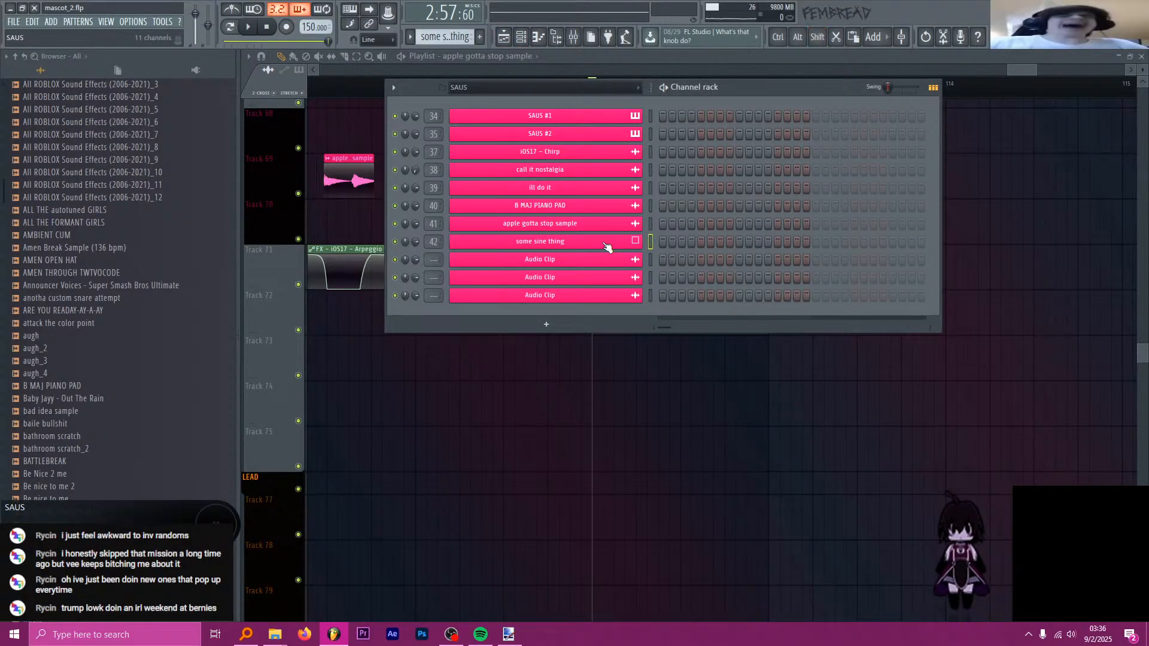
- Open the piano roll for the "some sine thing" channel
click(605, 245)
click(664, 106)
right_click(609, 241)
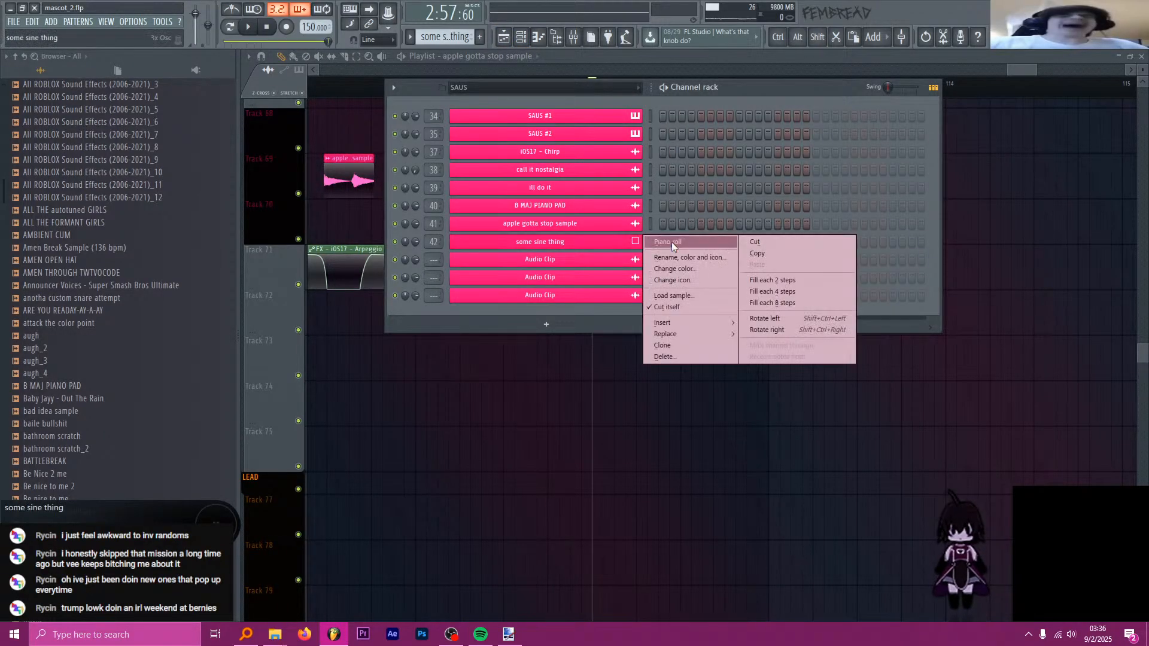
click(671, 242)
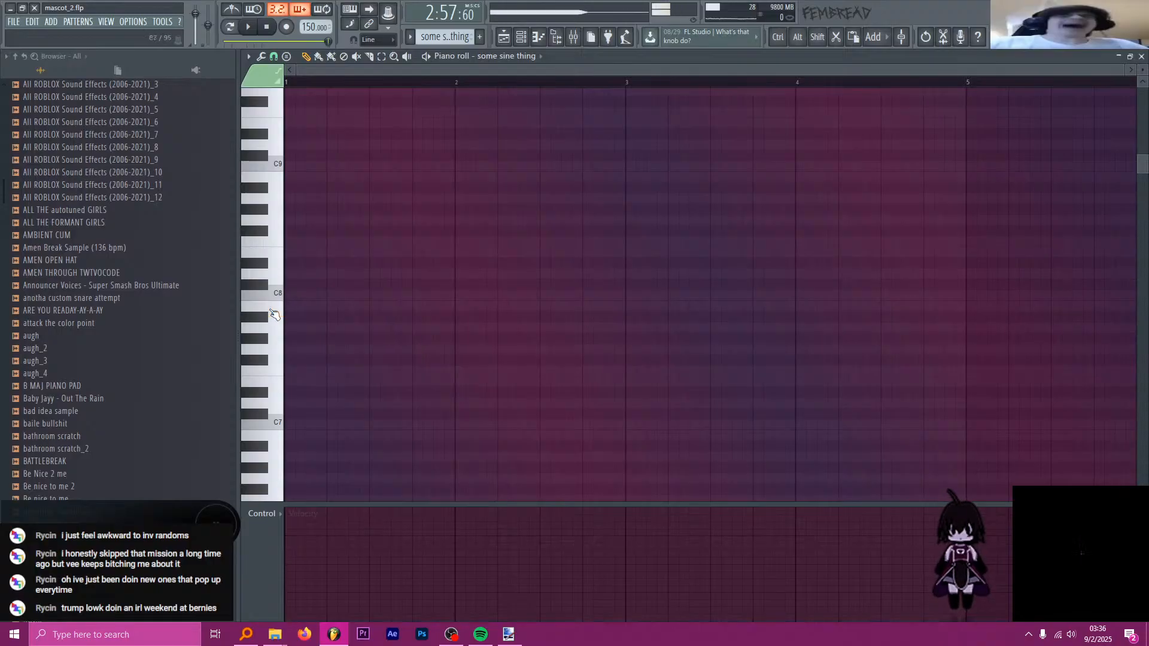
- Return to the playlist, play the arrangement from bars 109 and 97, and set the playback position to bar 112
scroll(273, 294, down, 6)
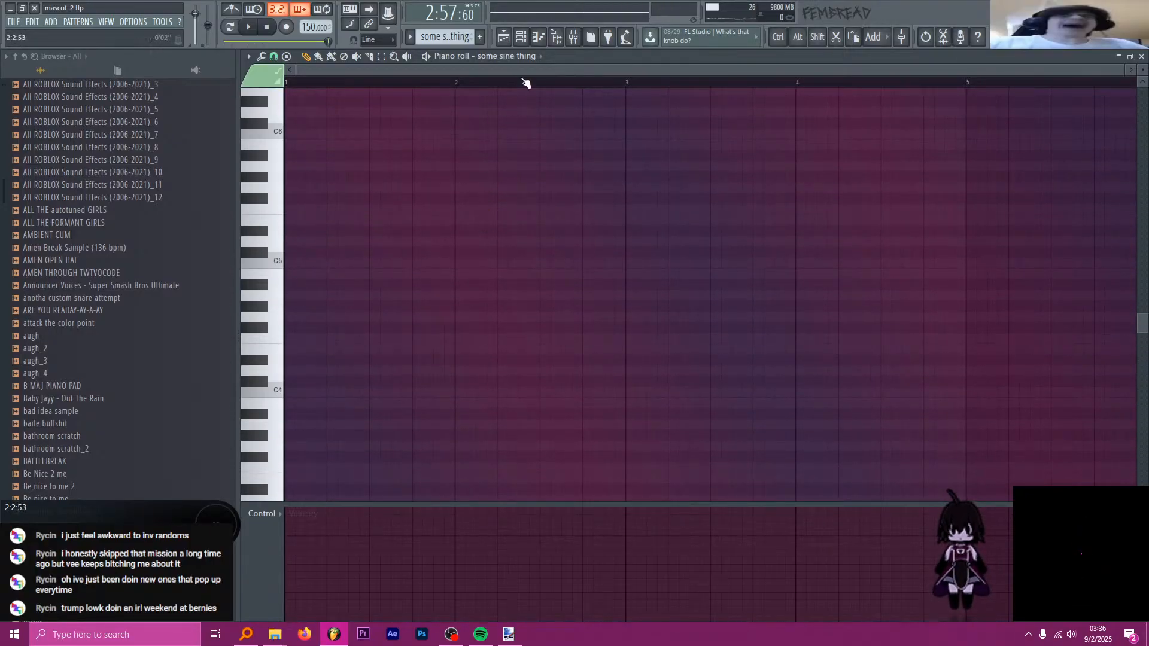
click(506, 39)
scroll(509, 75, down, 3)
click(366, 83)
key(space)
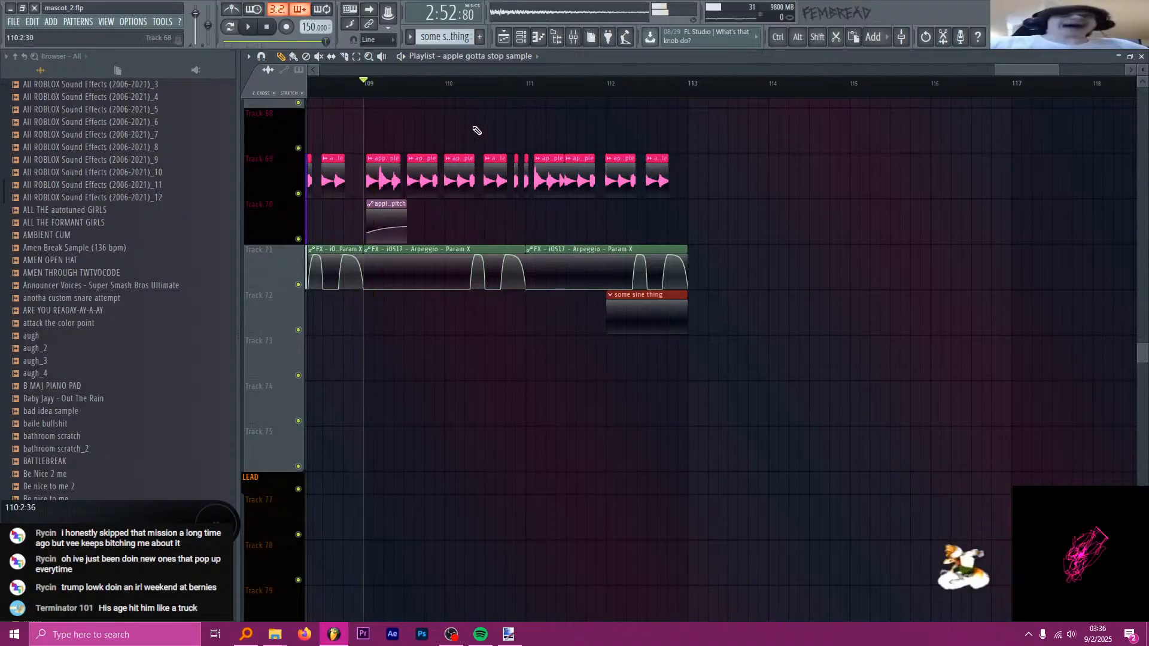
scroll(577, 170, down, 7)
scroll(421, 108, up, 1)
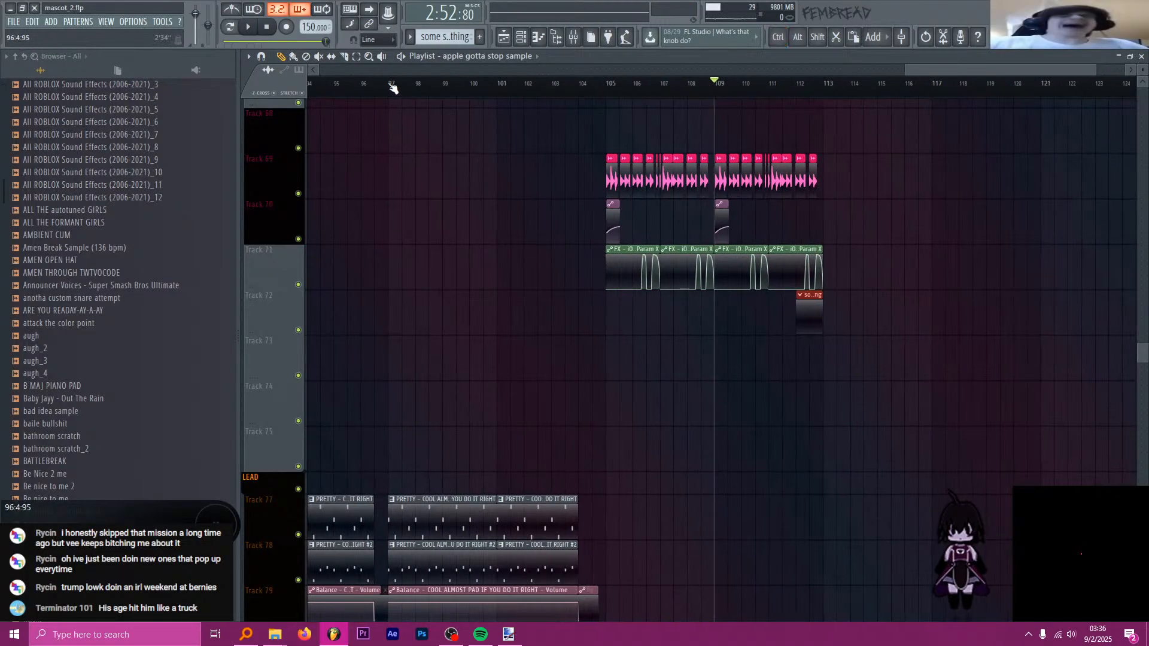
click(391, 85)
key(space)
key(space)
click(804, 88)
scroll(805, 299, up, 4)
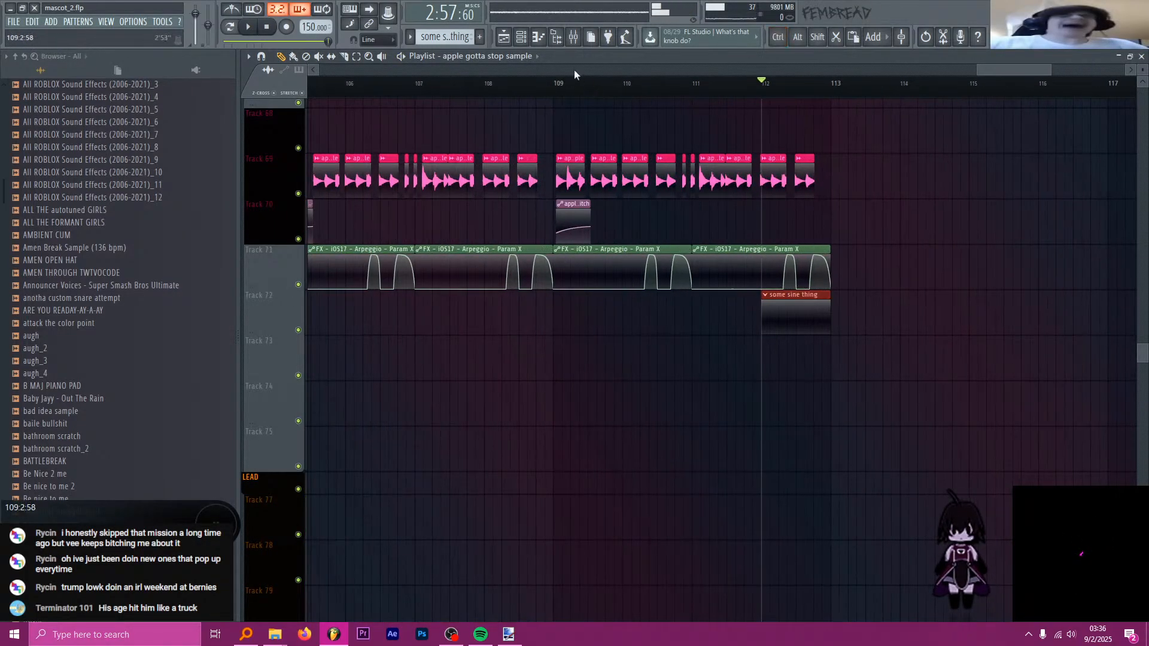
- Reopen the piano roll of the "some sine thing" channel
key(F6)
right_click(639, 240)
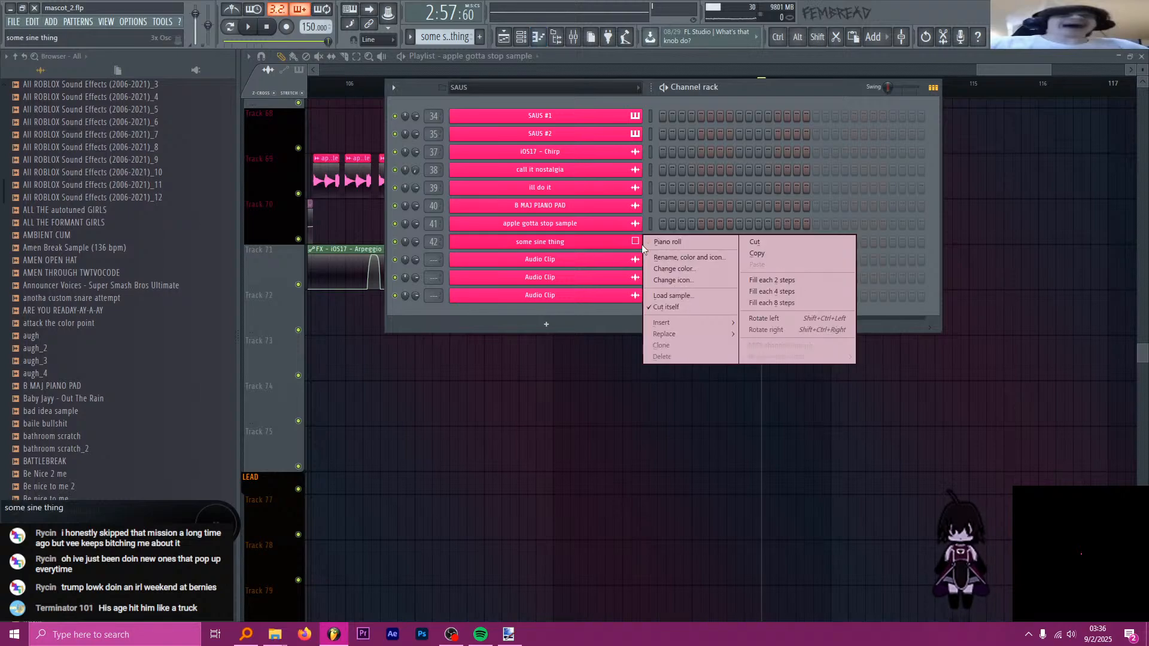
click(649, 242)
- Stack short A#5, C#6 and F6 notes at the start of bar 1, leaving no lower chord notes
click(267, 295)
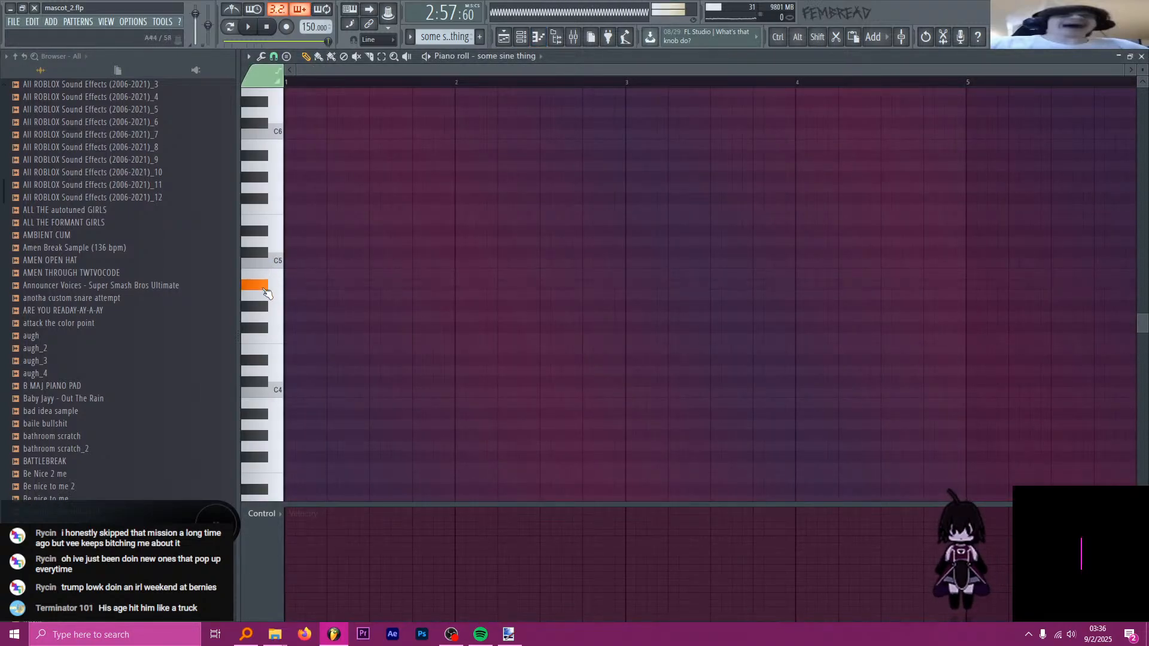
click(306, 285)
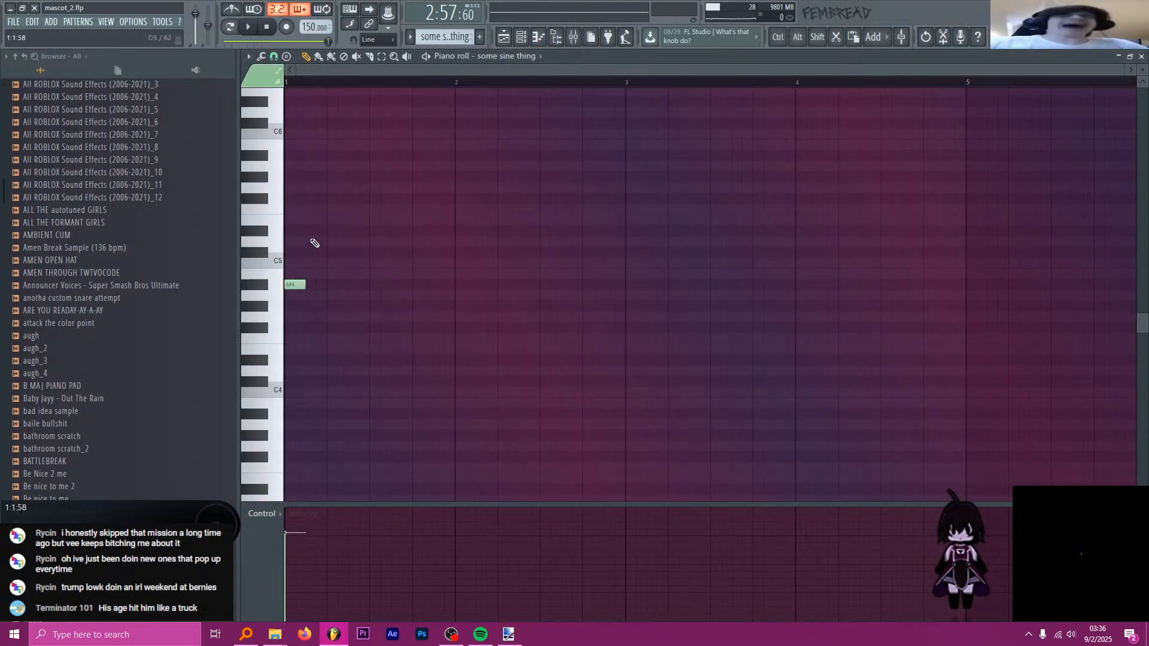
drag(294, 232, 289, 222)
right_click(293, 220)
click(294, 208)
scroll(296, 240, up, 3)
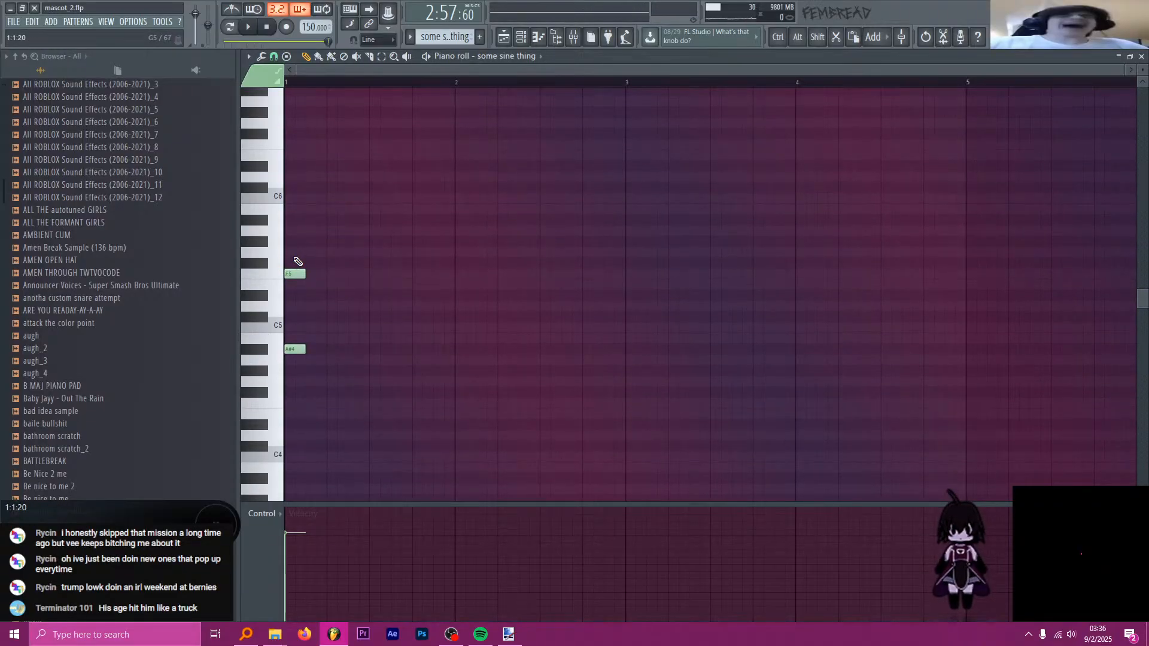
scroll(296, 261, up, 3)
click(296, 251)
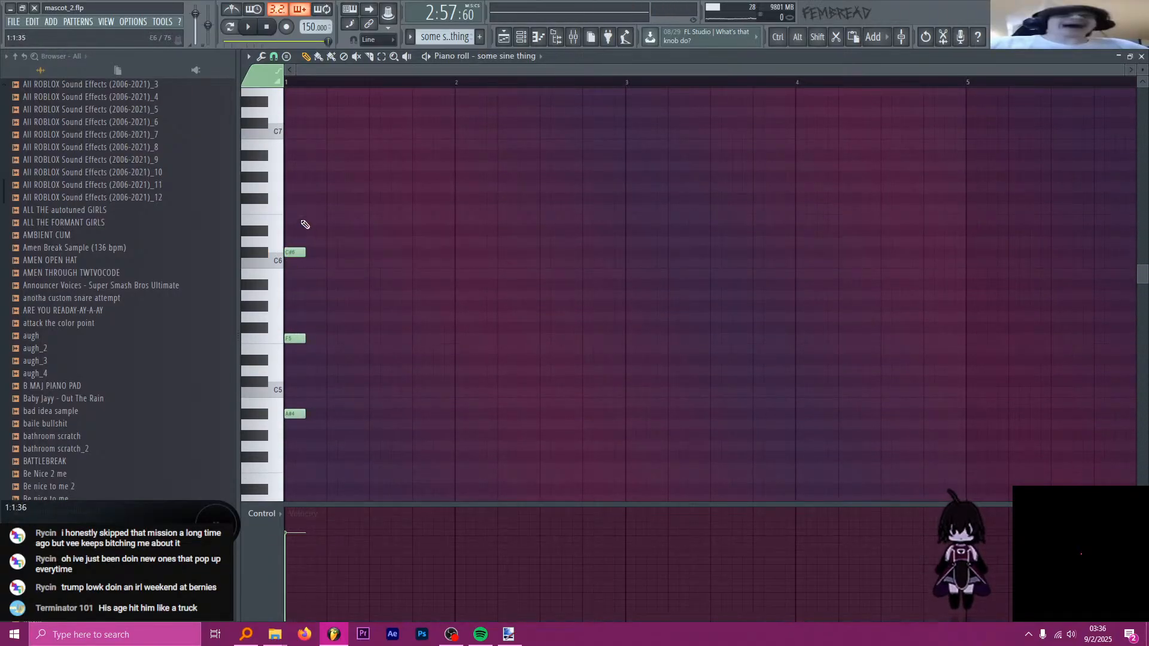
click(293, 209)
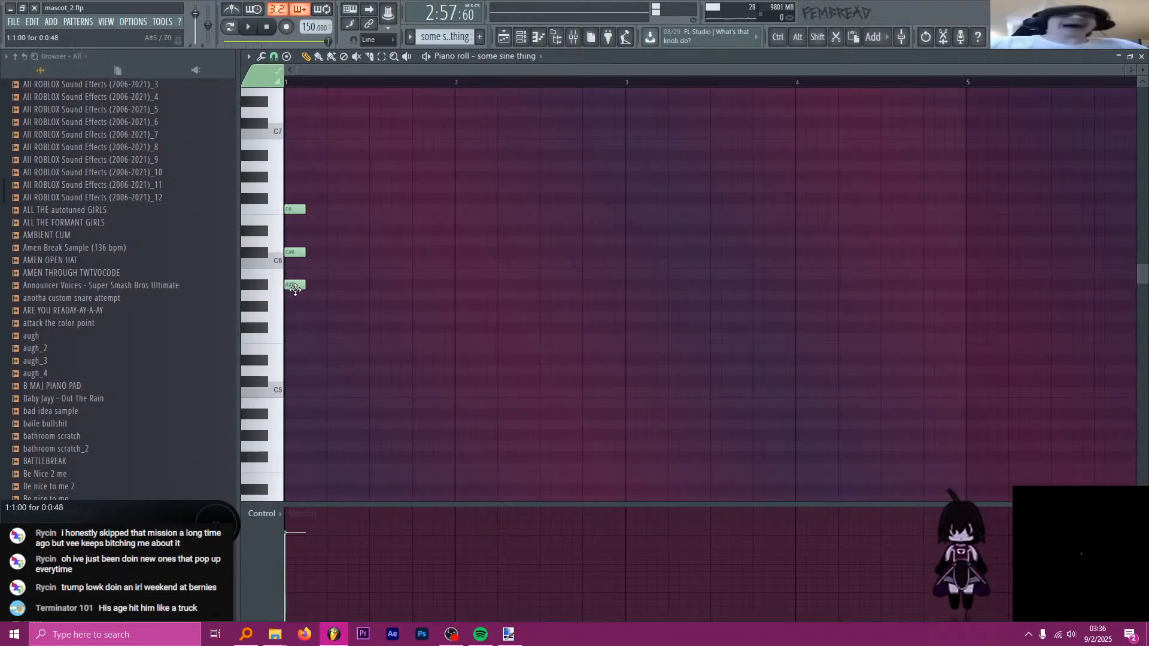
click(298, 284)
- Lengthen the three chord notes together to one full bar and deselect them
ctrl+drag(337, 319, 287, 174)
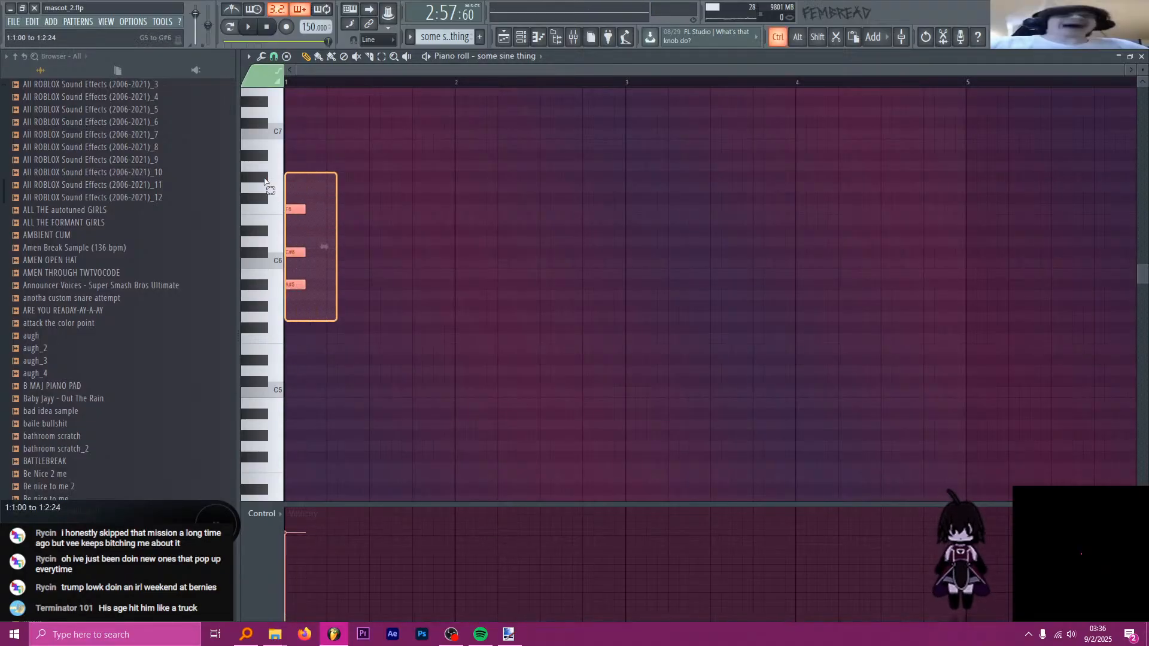
drag(302, 213, 452, 232)
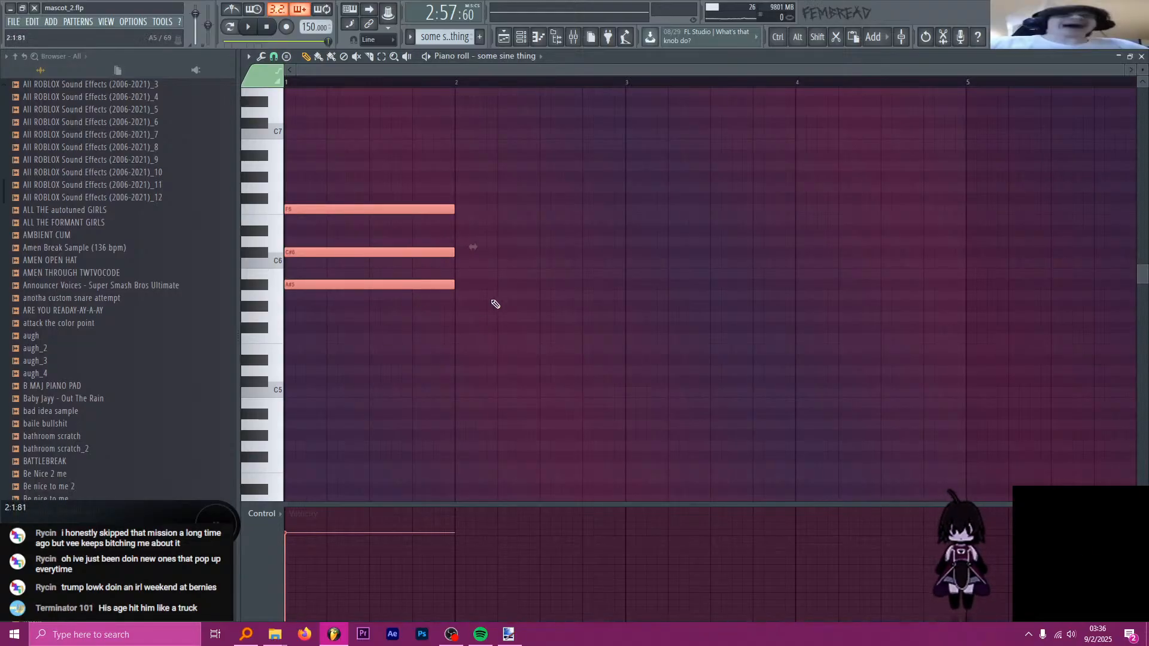
key(ctrl+d)
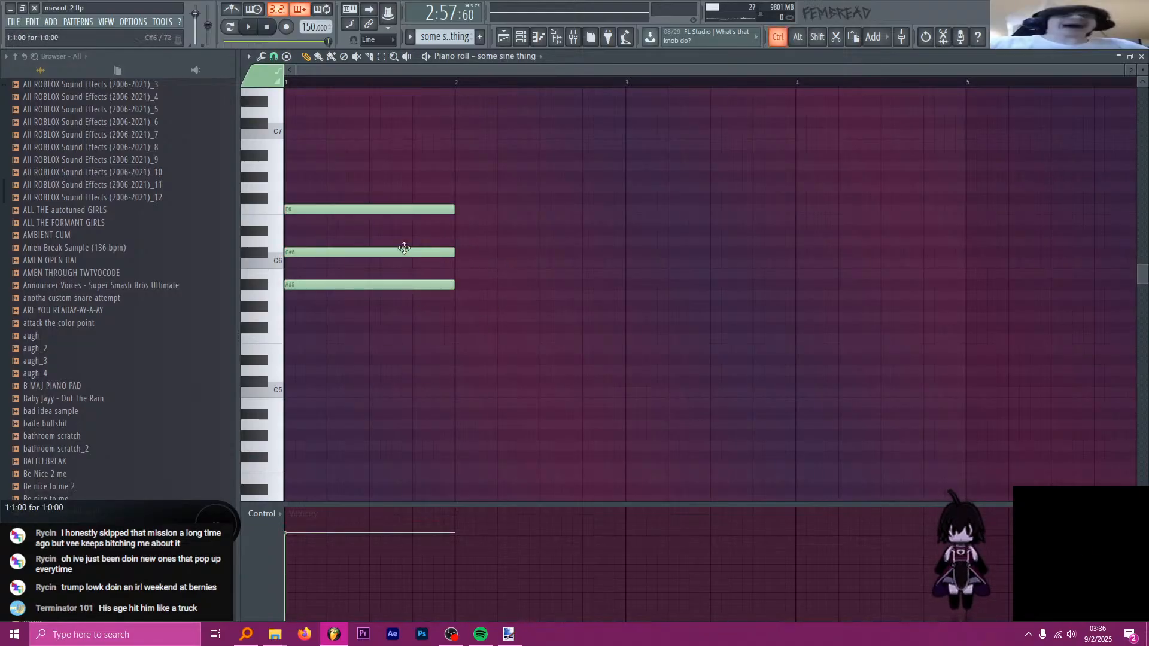
- Assign the F6 chord note to the blue note colour group
click(276, 85)
click(273, 97)
click(327, 212)
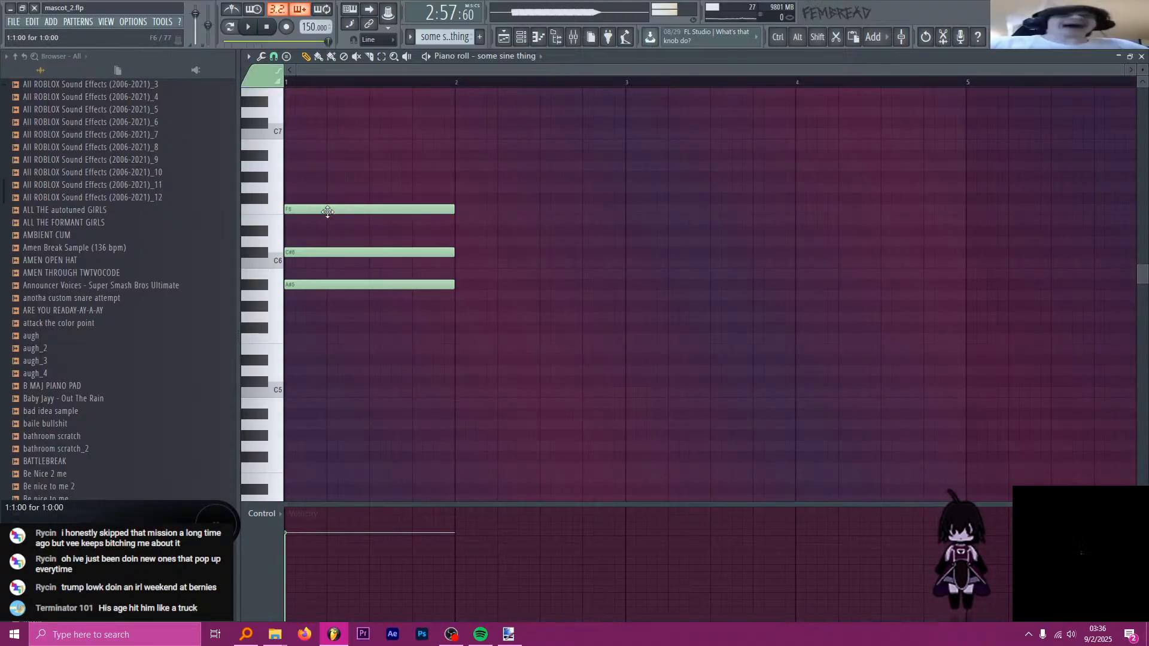
ctrl+click(328, 211)
click(277, 84)
click(277, 99)
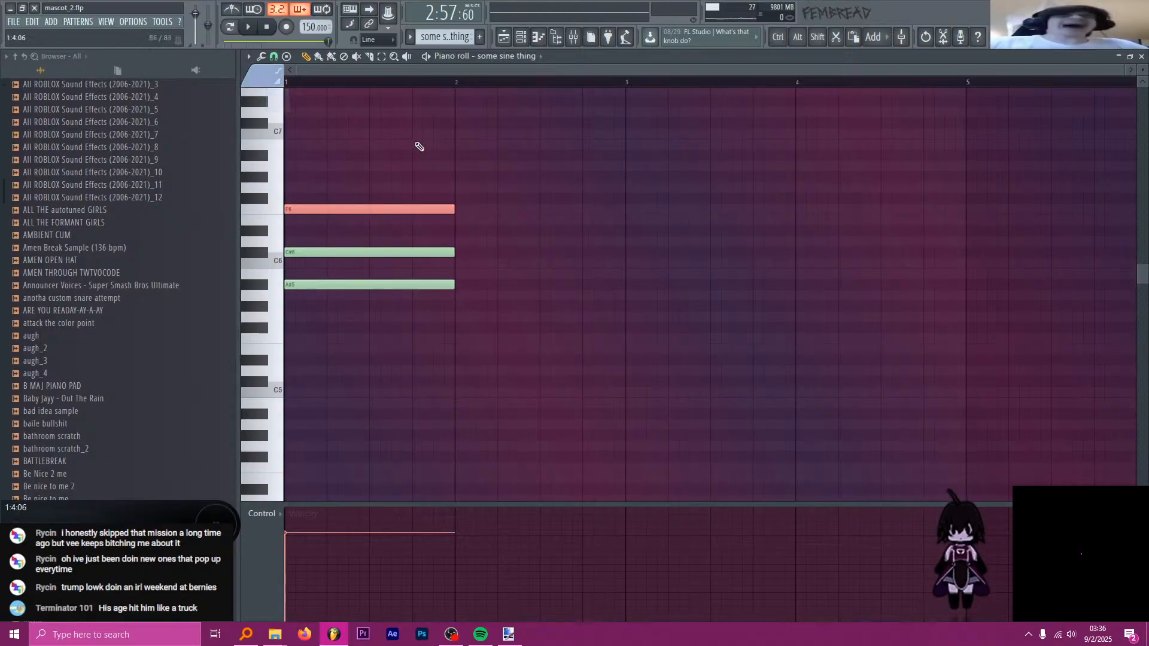
key(alt+c)
- Assign the C#6 chord note to the purple note colour group
ctrl+click(396, 256)
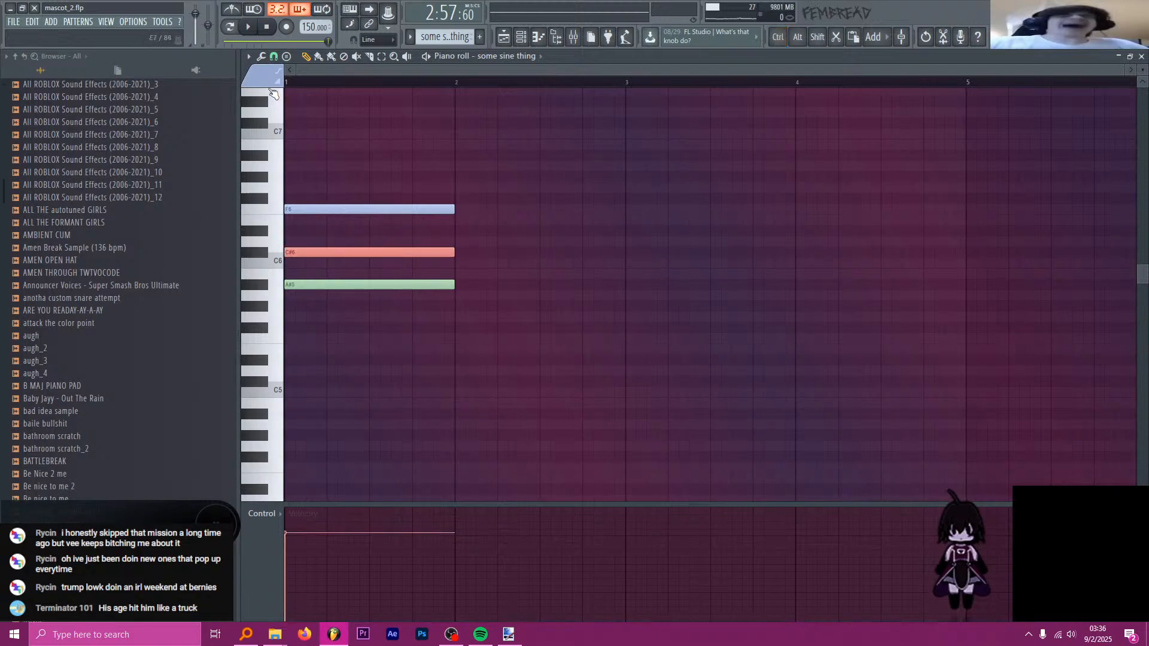
click(277, 84)
click(283, 149)
key(alt+c)
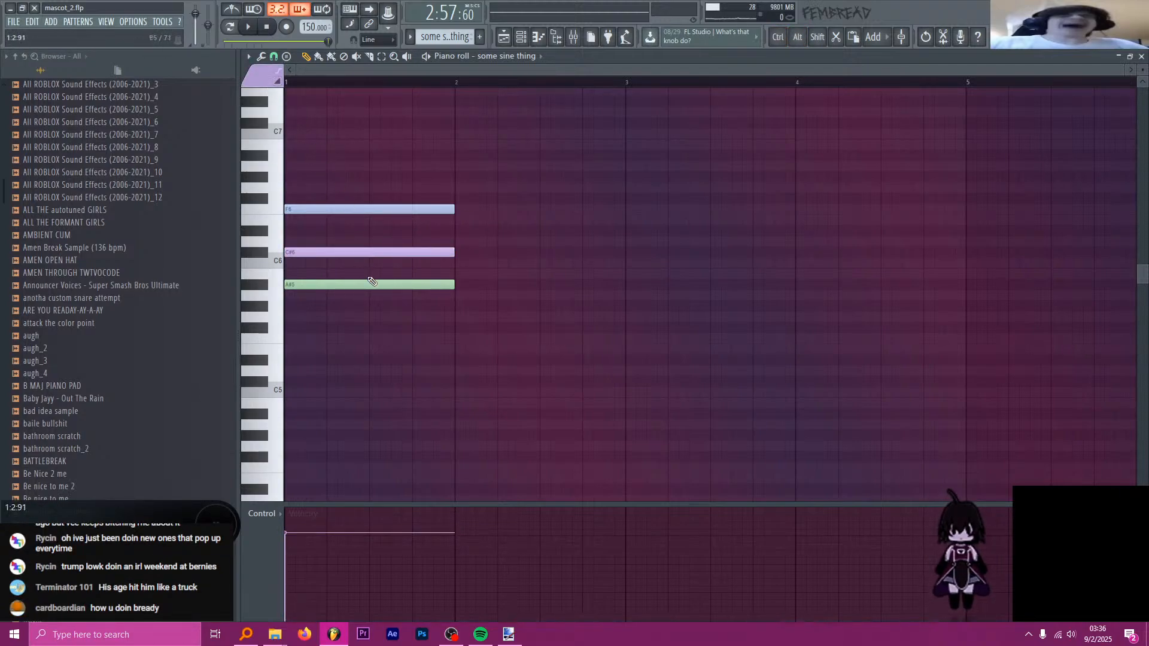
- Add a purple C#5 and a blue F5 slide note, each filling the last beat of bar 1
click(413, 390)
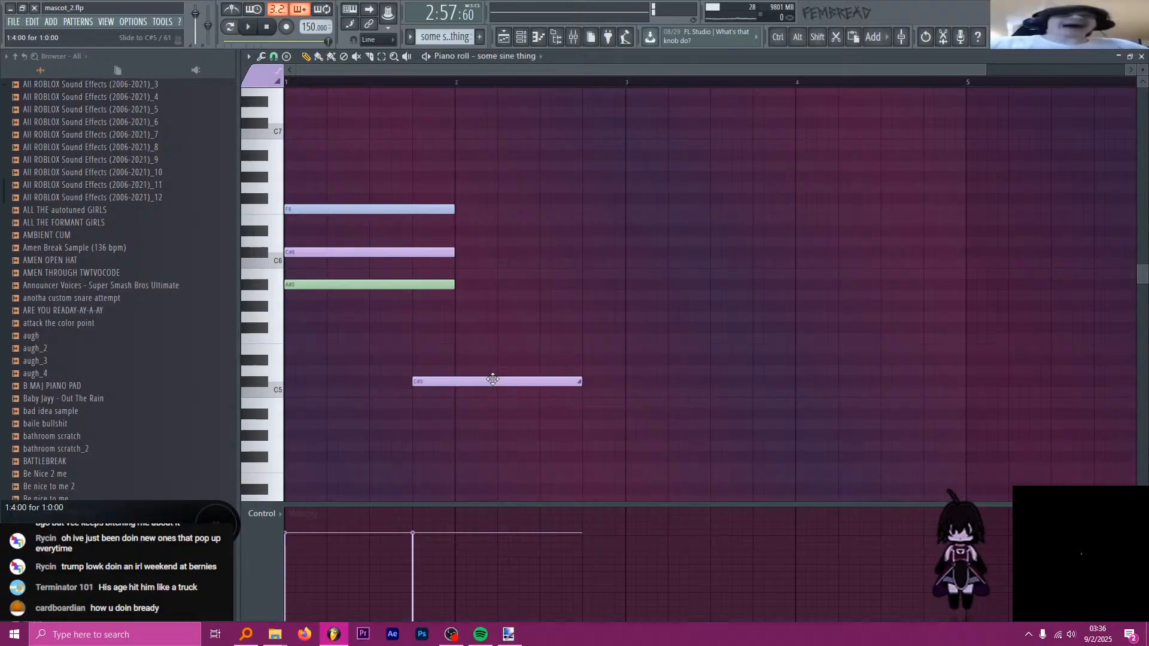
shift+click(461, 390)
right_click(517, 382)
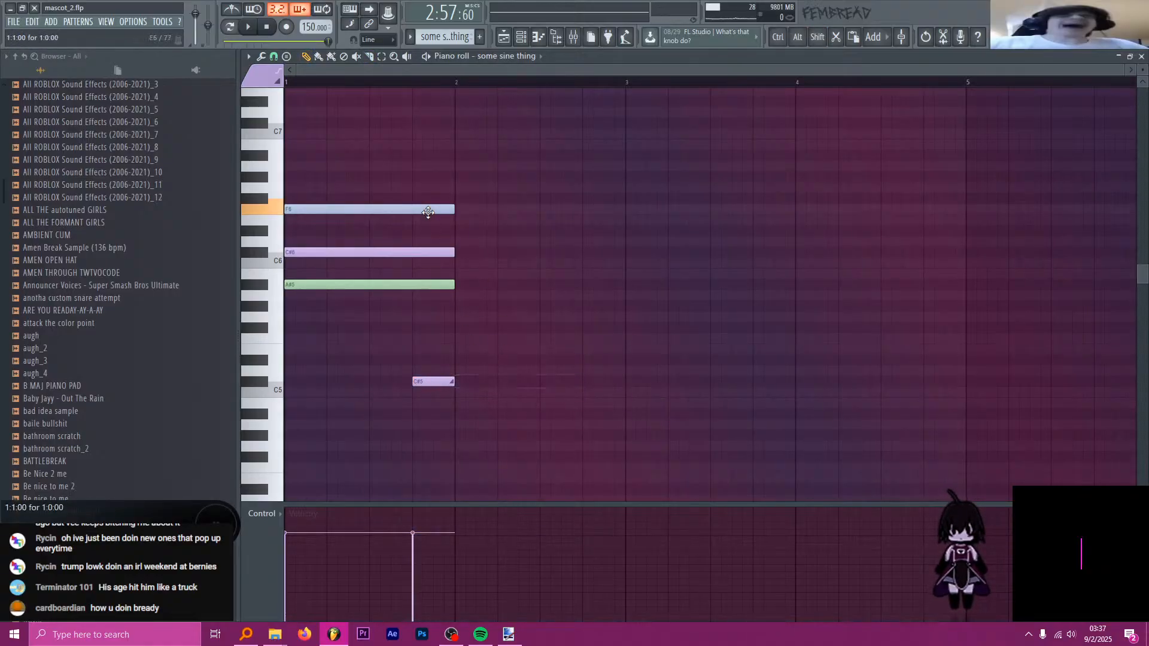
drag(419, 347, 448, 339)
shift+right_click(458, 341)
right_click(487, 337)
- Add a green A#4 slide note filling the last beat of bar 1, with no stray slide note left above
click(423, 274)
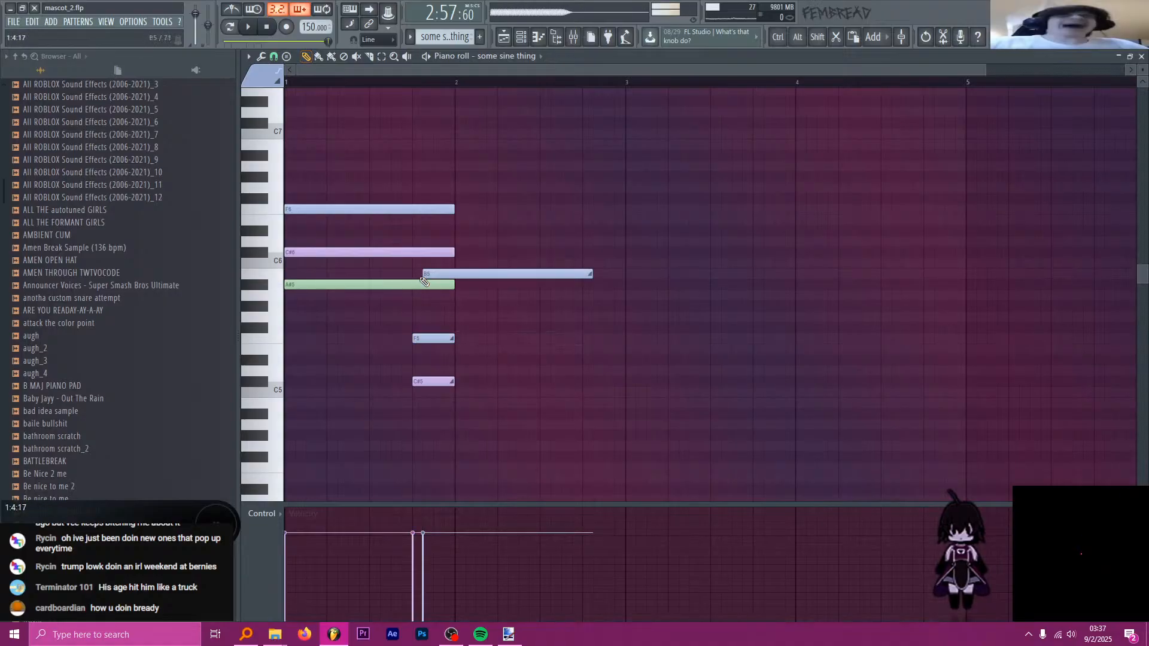
right_click(475, 276)
drag(419, 428, 420, 415)
shift+right_click(457, 415)
right_click(480, 419)
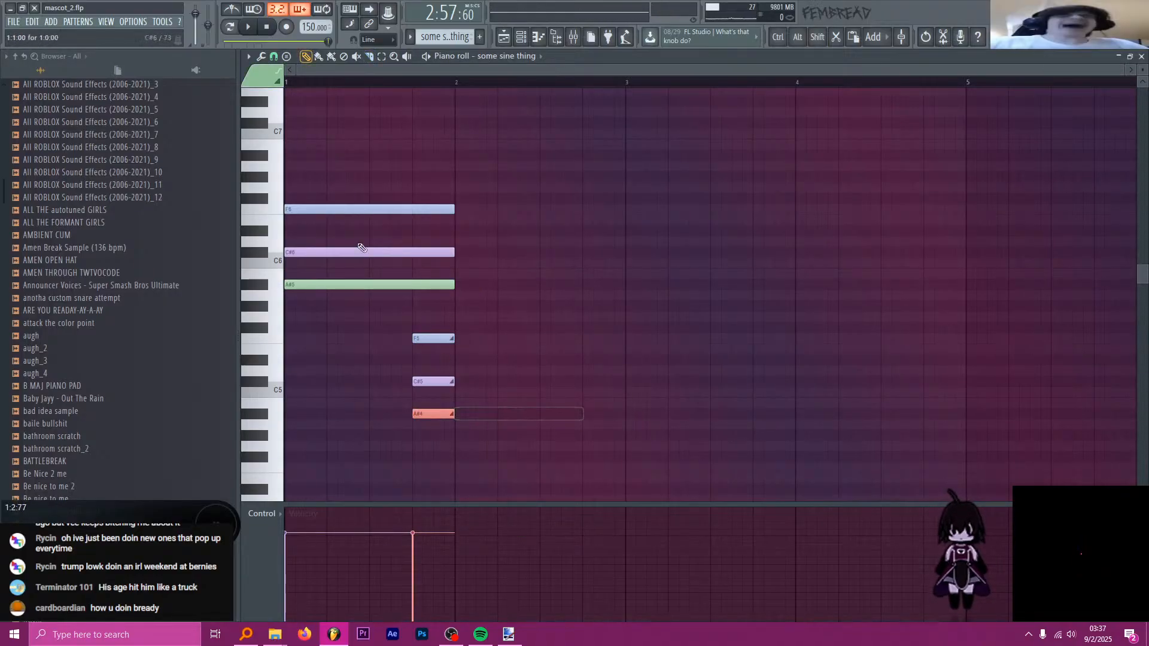
- Add a one-beat blue slide note on E6 at the start of bar 1
scroll(314, 210, up, 2)
click(323, 220)
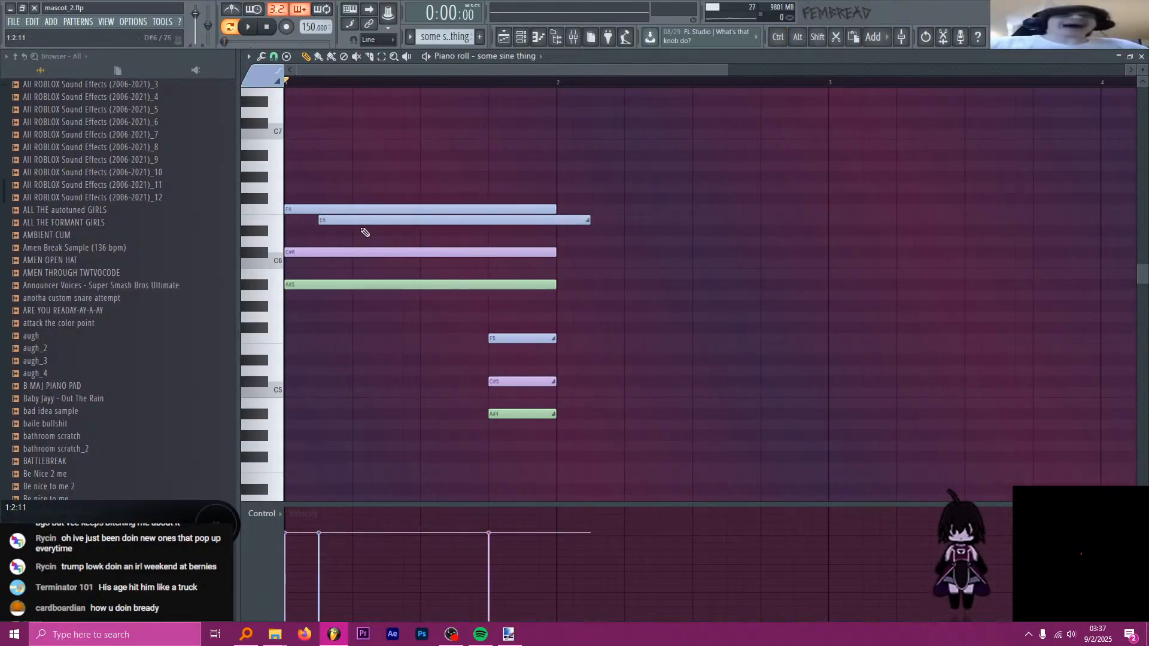
drag(362, 229, 316, 223)
drag(553, 219, 336, 227)
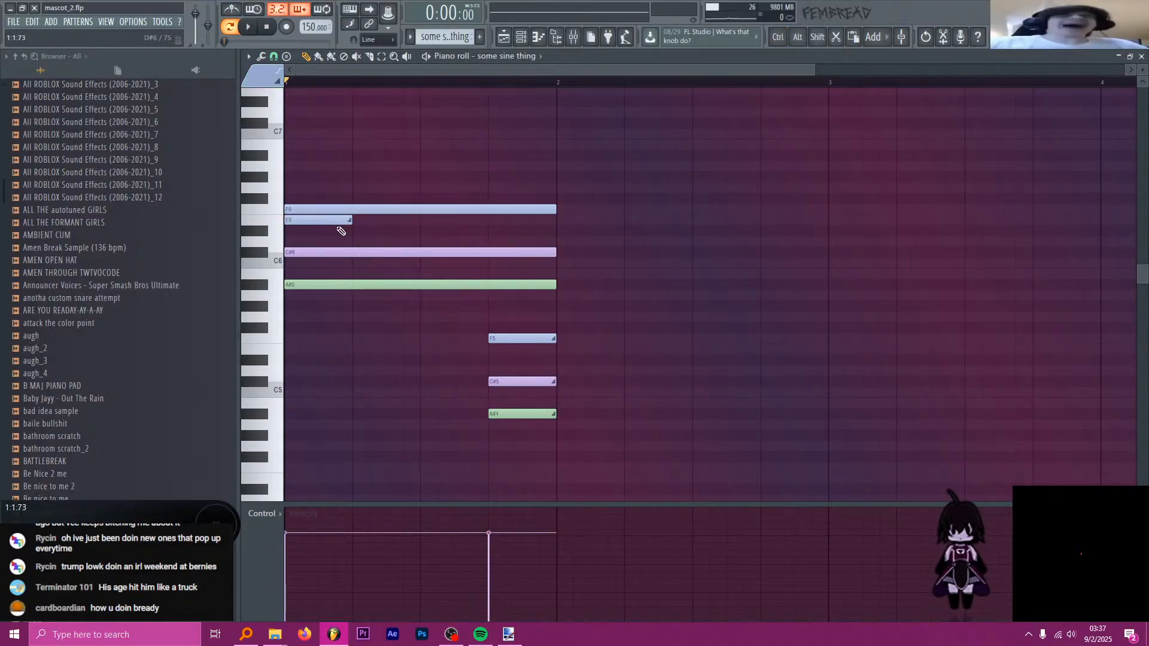
click(344, 222)
right_click(380, 224)
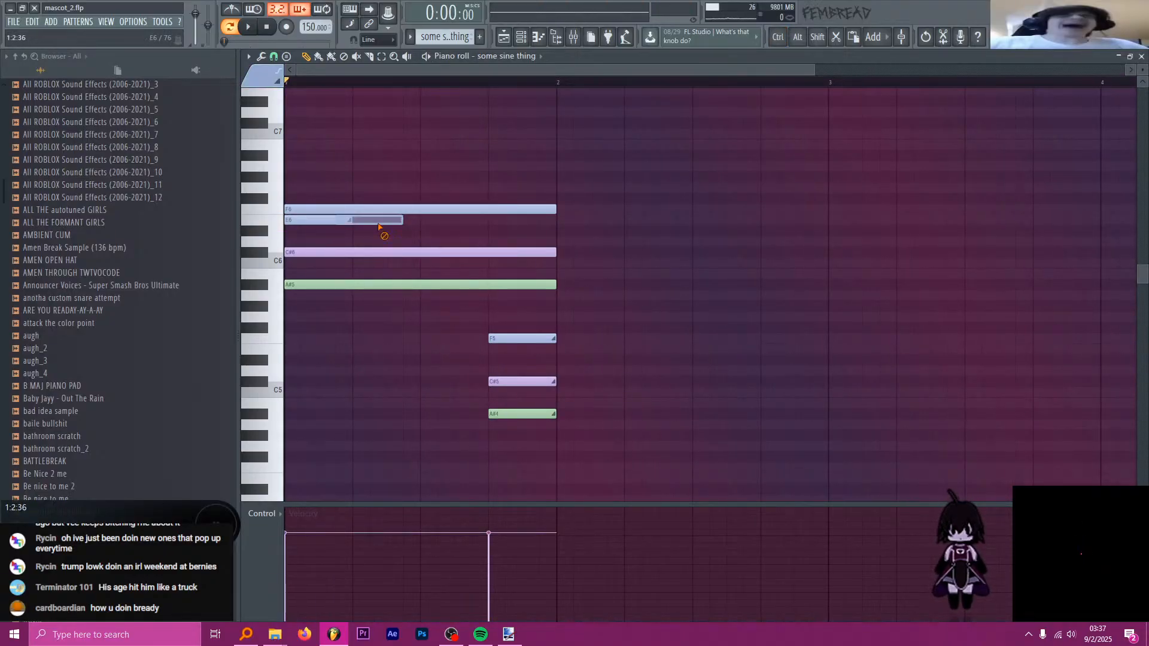
- Place the one-beat blue slide note on F6, overlapping the start of the bar-long F6 note
drag(334, 219, 333, 211)
ctrl+click(334, 210)
ctrl+shift+click(334, 210)
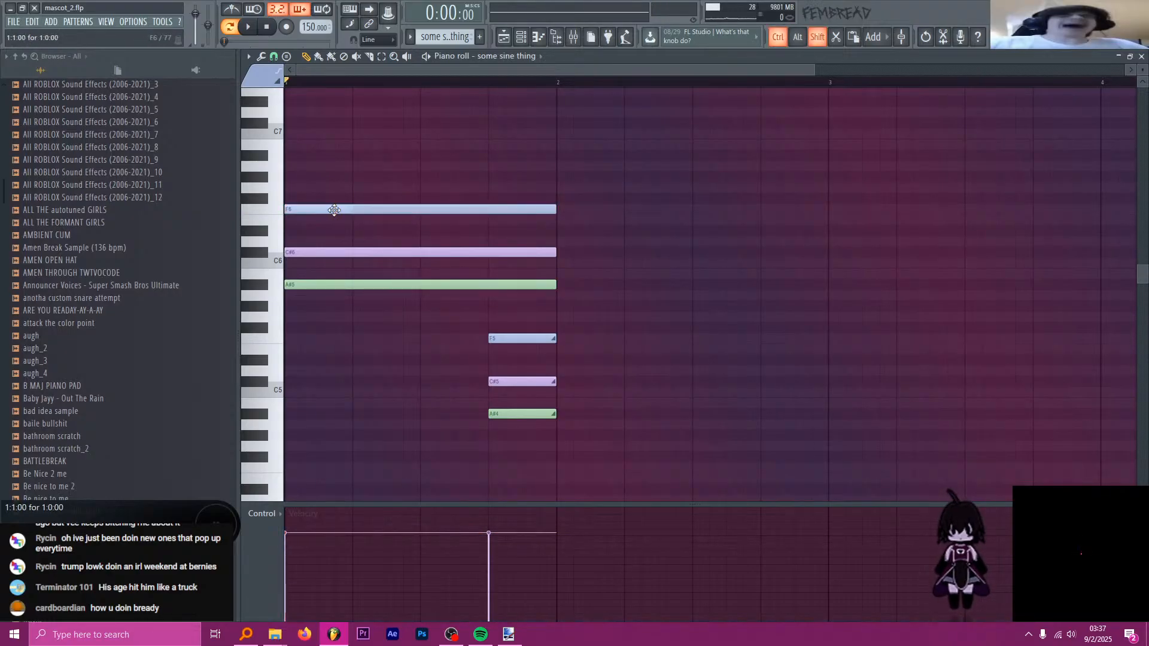
ctrl+shift+click(341, 210)
ctrl+shift+click(341, 210)
ctrl+shift+click(329, 210)
ctrl+click(333, 221)
drag(332, 210, 369, 207)
ctrl+click(332, 209)
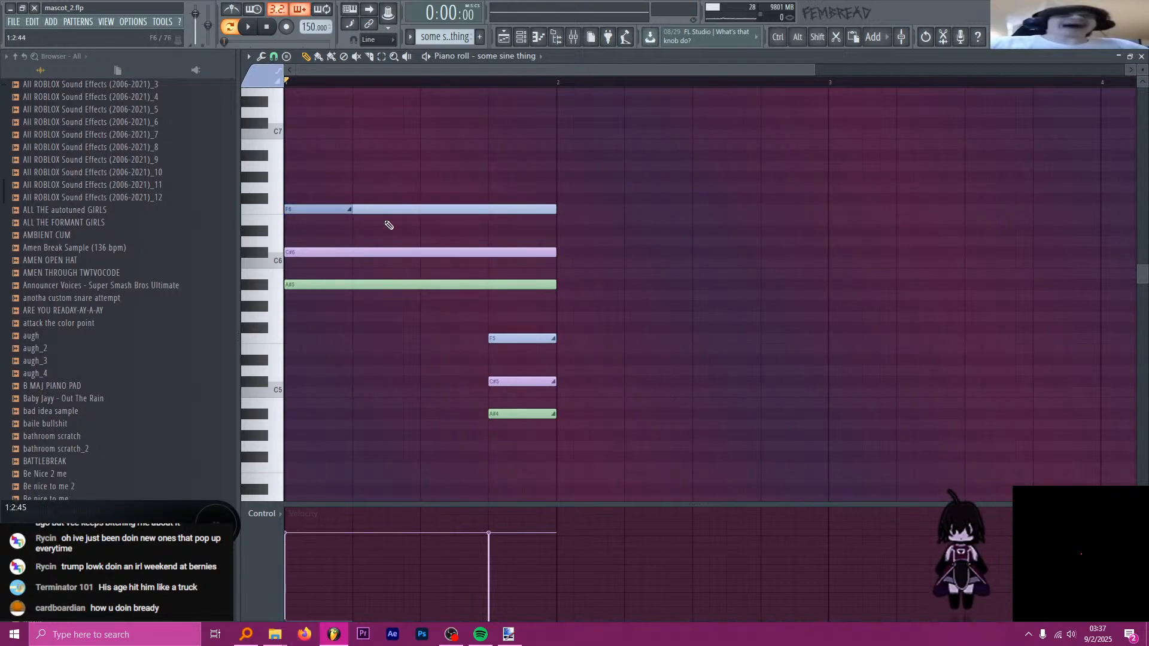
- Add a one-beat purple slide note on C#6 over the start of the long C#6 note
click(383, 252)
mouse_move(329, 242)
mouse_down()
mouse_move(311, 241)
mouse_move(342, 260)
mouse_up()
shift+right_click(353, 242)
right_click(363, 244)
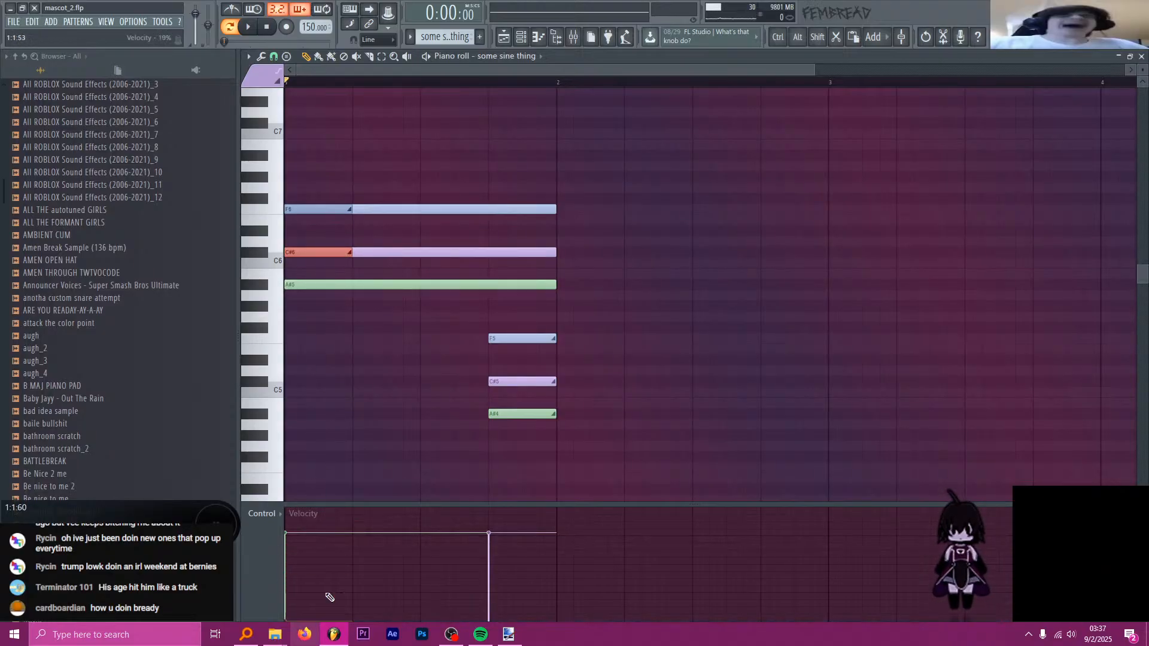
- Add a one-beat green slide note on A#5 over the start of the long A#5 note
ctrl+click(387, 283)
click(374, 297)
right_click(397, 297)
click(392, 285)
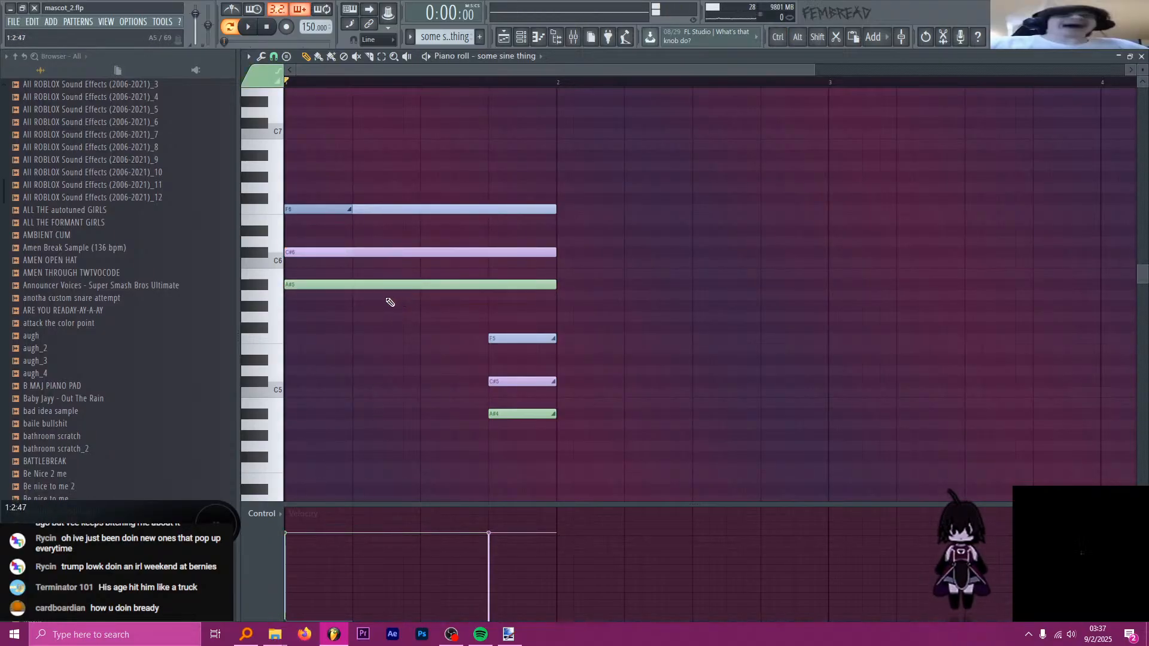
drag(394, 298, 333, 285)
shift+right_click(356, 299)
right_click(365, 299)
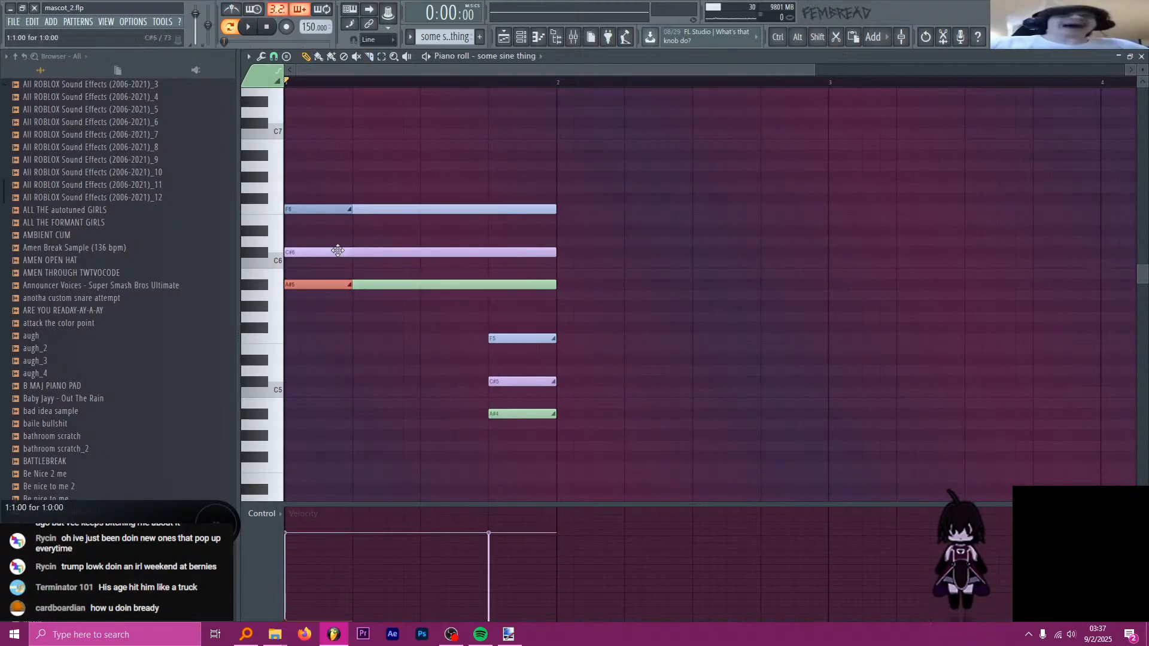
- Play the pattern and raise the three bar-long notes a semitone to B5, D6 and F#6
key(space)
key(space)
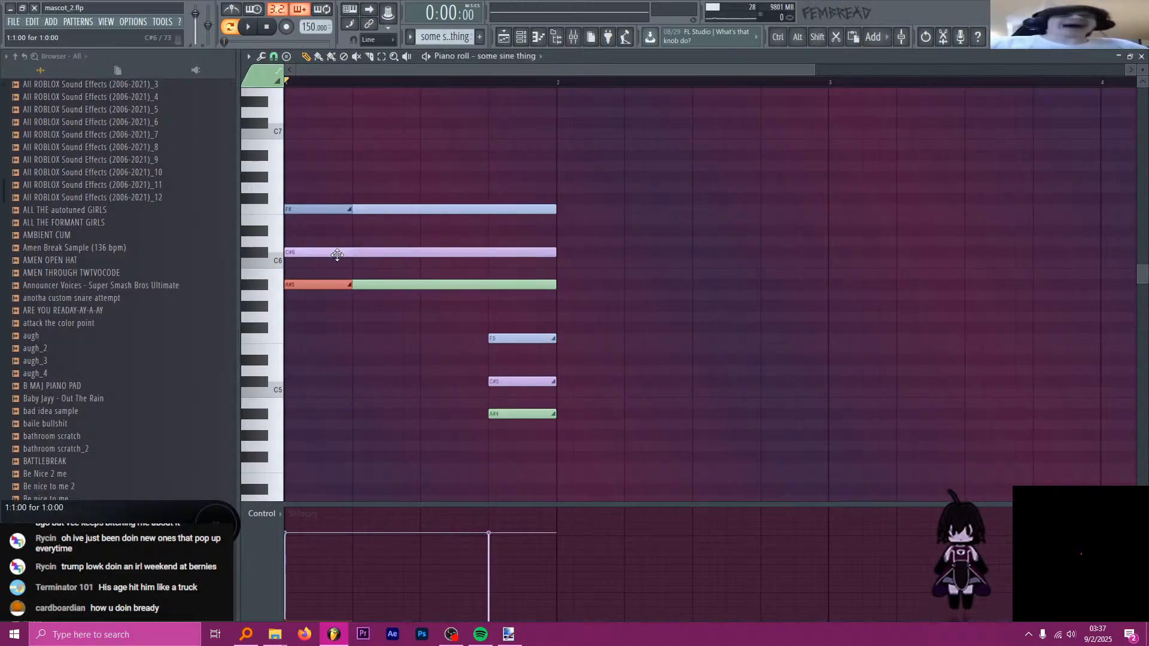
drag(337, 256, 337, 245)
drag(398, 287, 397, 276)
drag(397, 211, 396, 200)
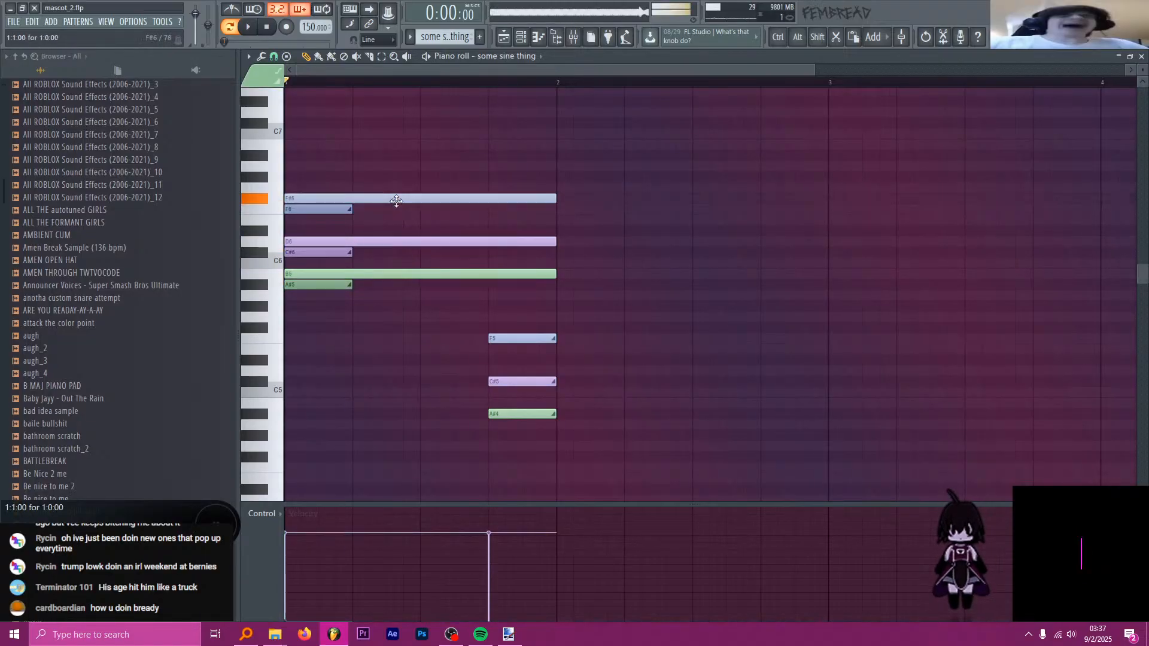
drag(419, 303, 373, 198)
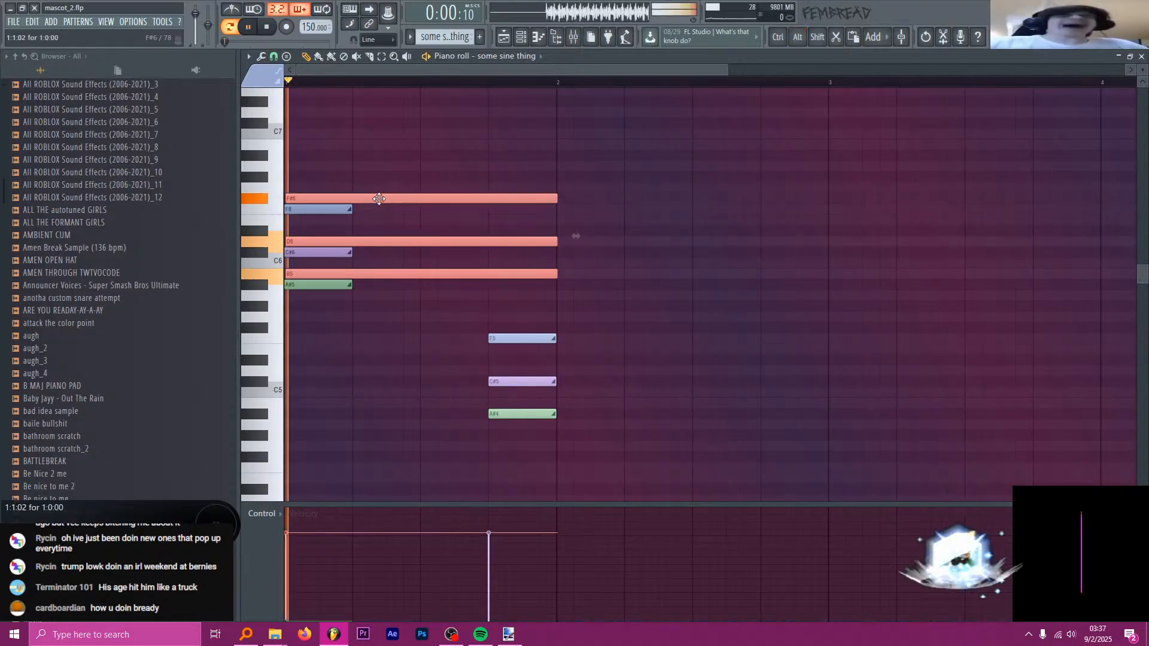
- Delete the three slide notes on the first beat of bar 1
right_click(341, 286)
right_click(332, 260)
right_click(332, 252)
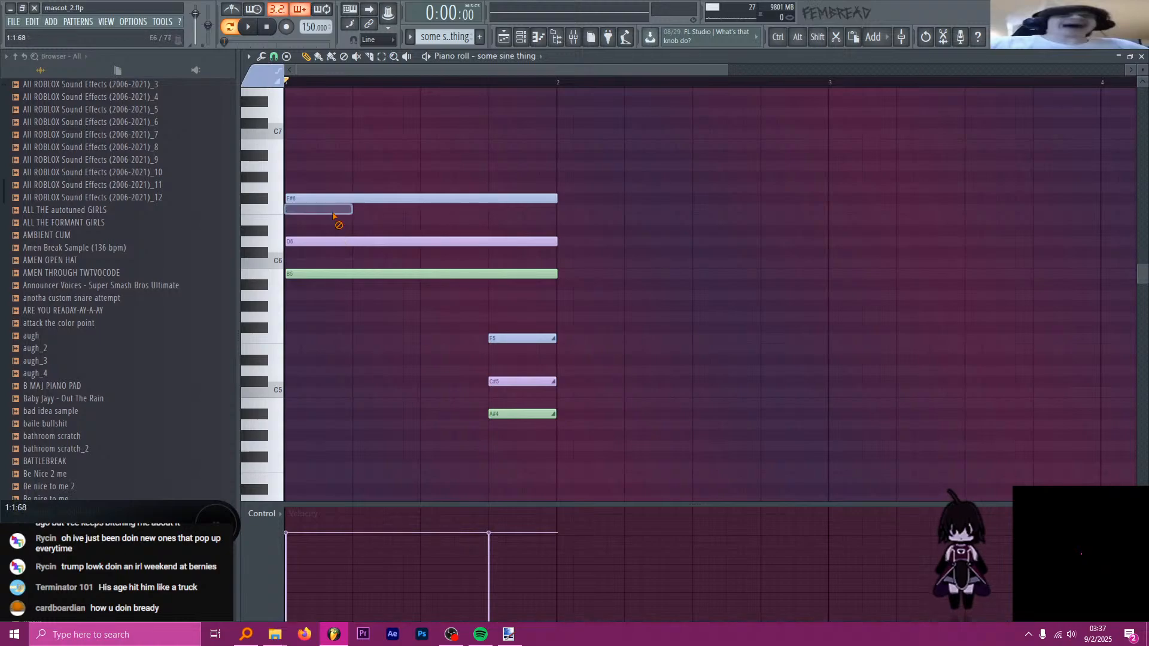
right_click(336, 209)
- Restore the three bar-long notes to A#5, C#6 and F6, aligned with the start of bar 1
ctrl+drag(351, 326, 311, 210)
click(351, 339)
right_click(351, 339)
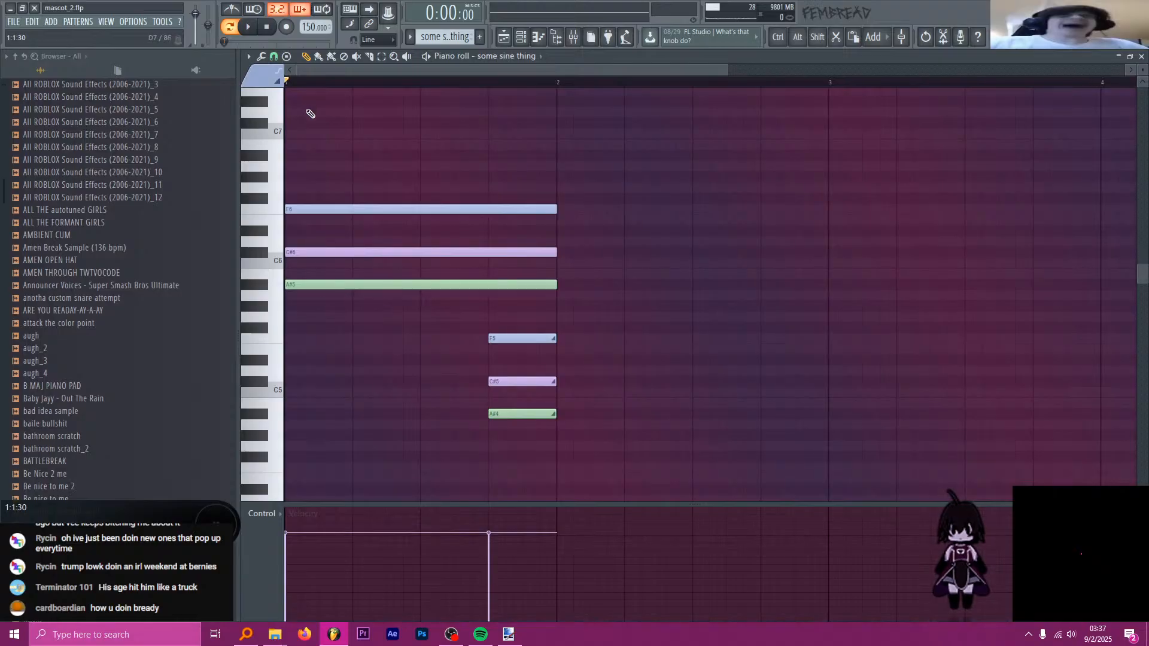
ctrl+drag(320, 140, 353, 279)
drag(360, 198, 354, 314)
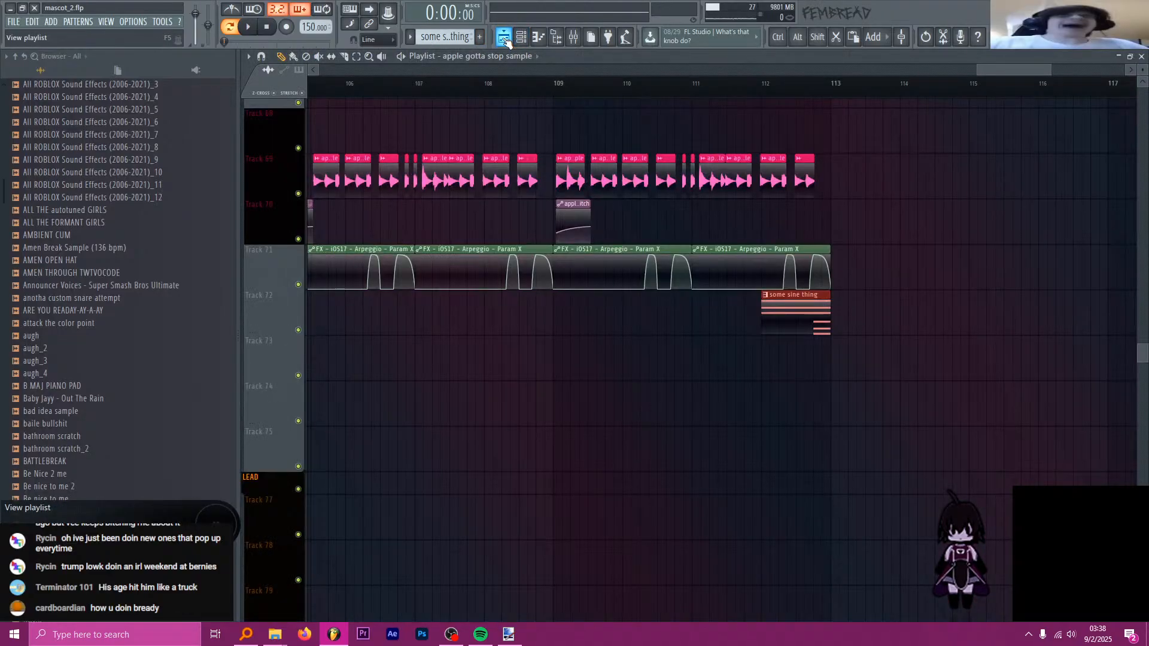
- Create a channel volume automation clip for the some sine thing instrument, spanning its pattern clip at bar 112
click(503, 37)
scroll(890, 346, up, 3)
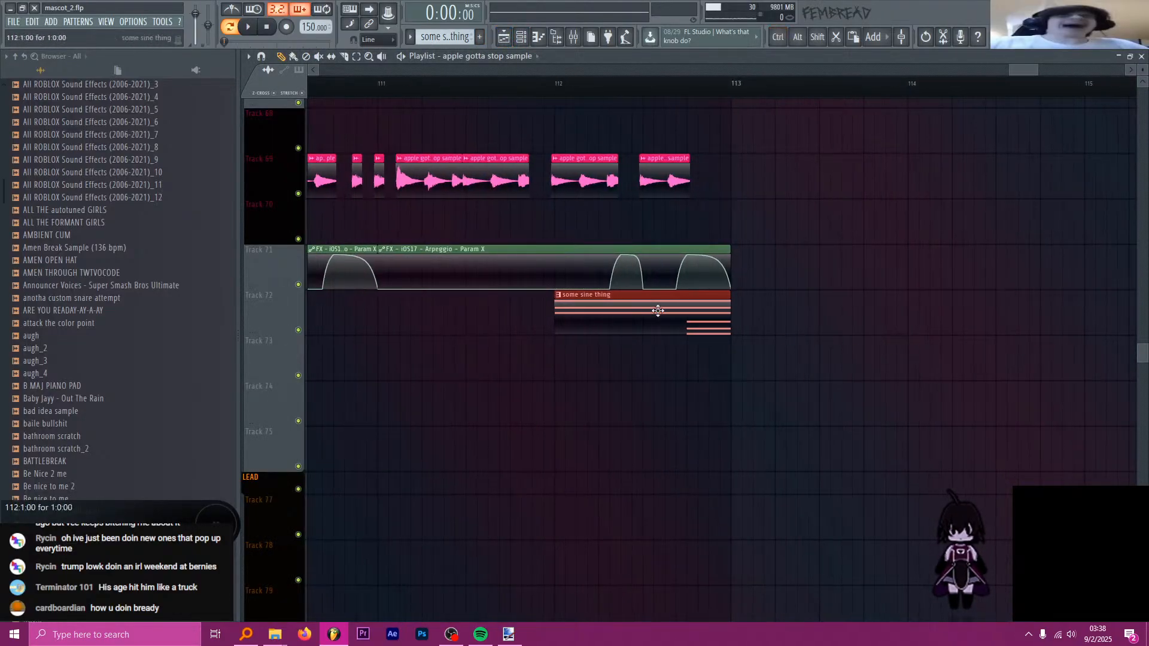
click(522, 36)
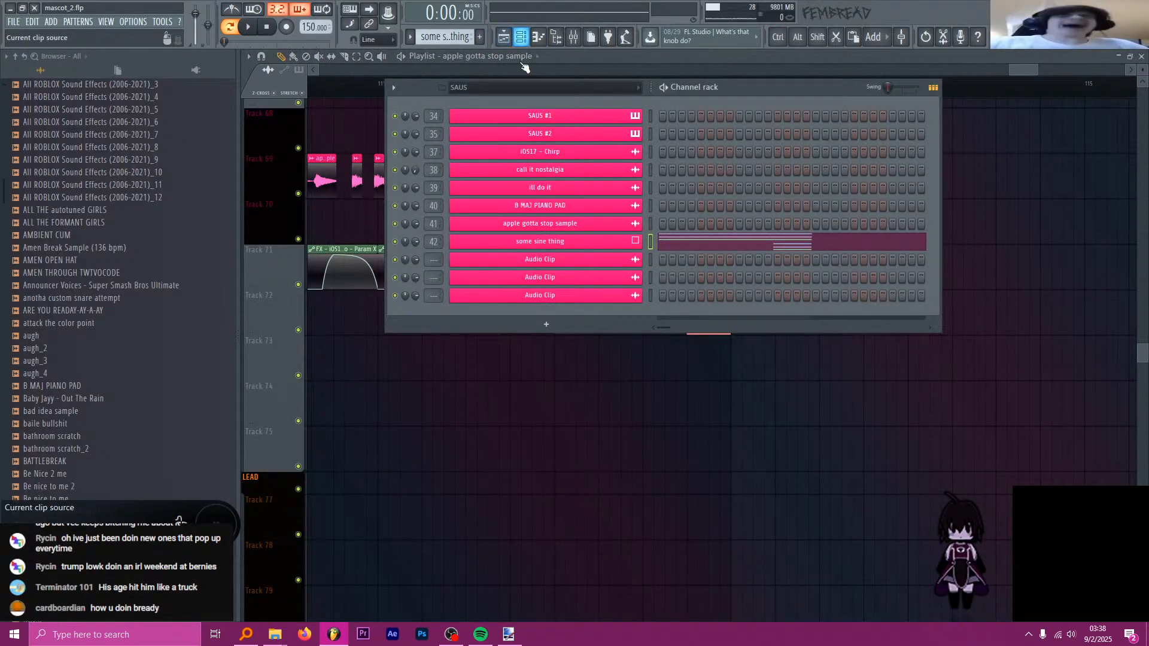
click(619, 242)
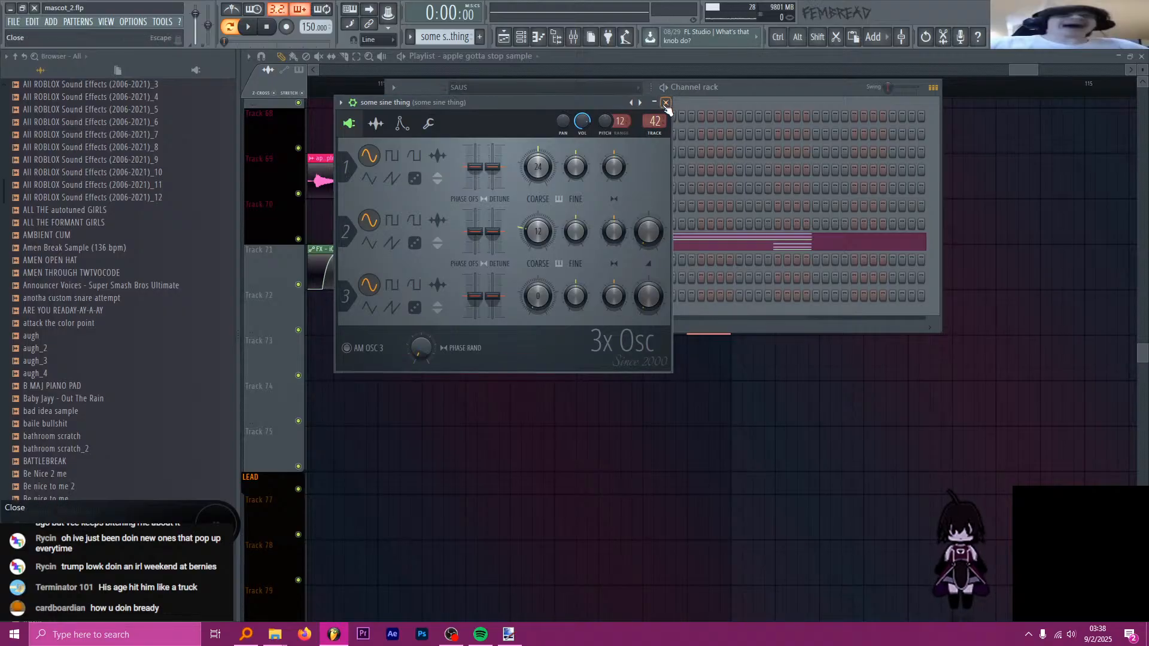
click(667, 105)
ctrl+click(797, 379)
drag(797, 379, 618, 289)
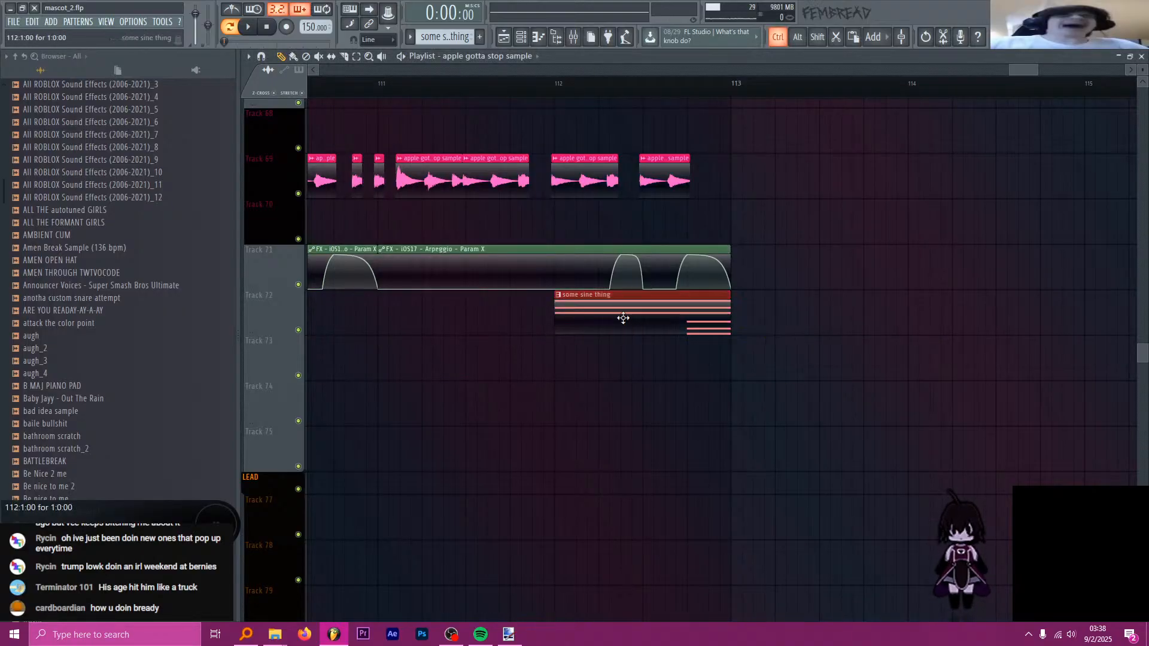
key(ctrl+Return)
click(519, 39)
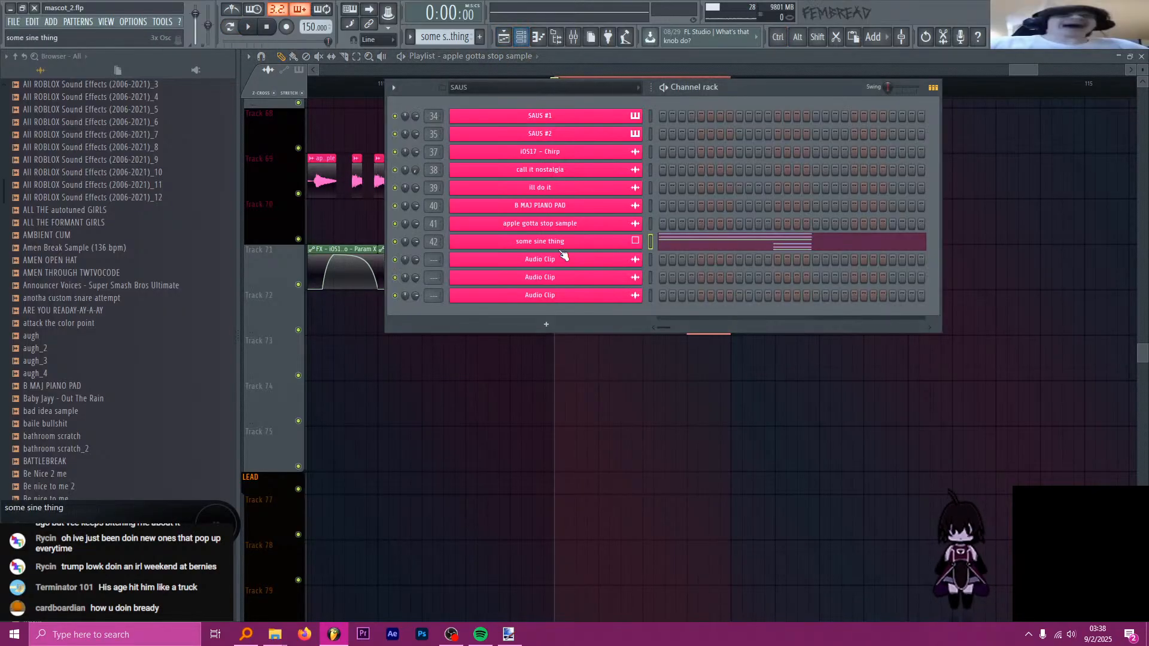
click(559, 257)
click(678, 61)
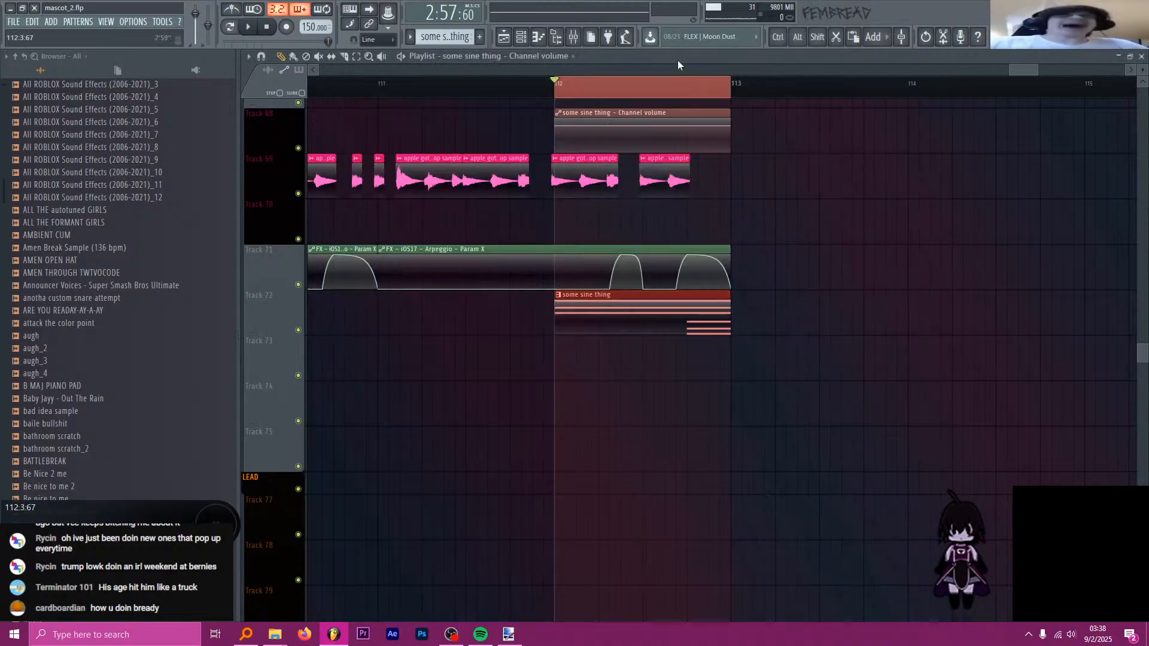
- Place the volume automation on Track 73 under the pattern, shape it into a curved rise from zero, and audition it
drag(634, 113, 634, 340)
drag(555, 353, 555, 378)
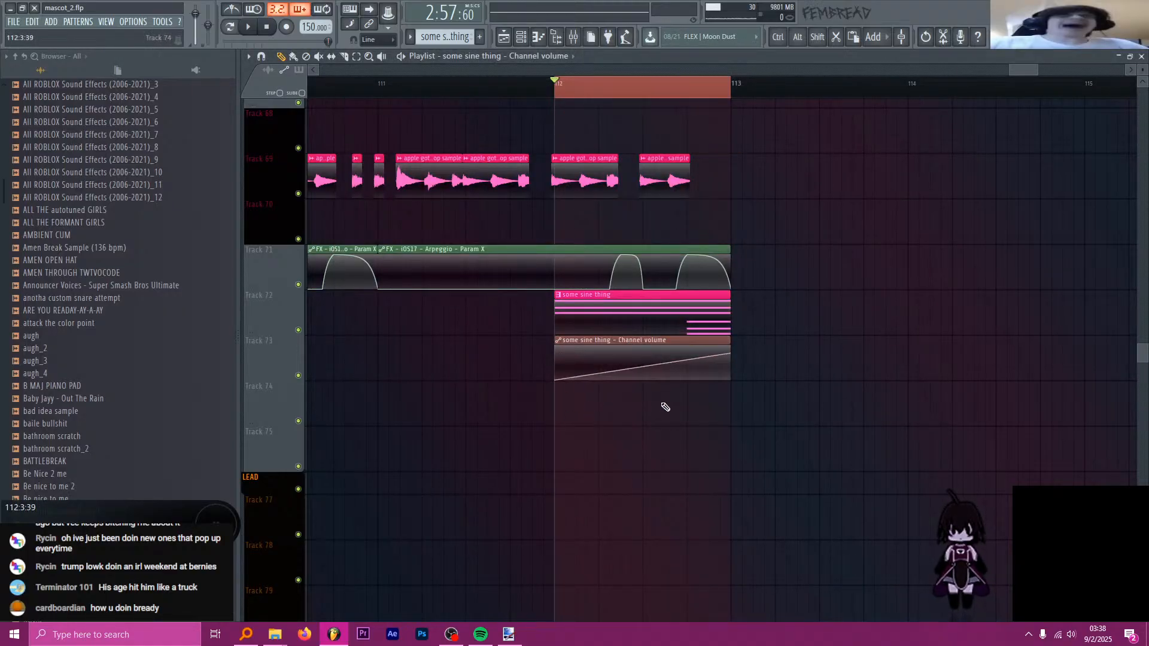
key(space)
drag(643, 365, 643, 360)
right_click(621, 84)
key(space)
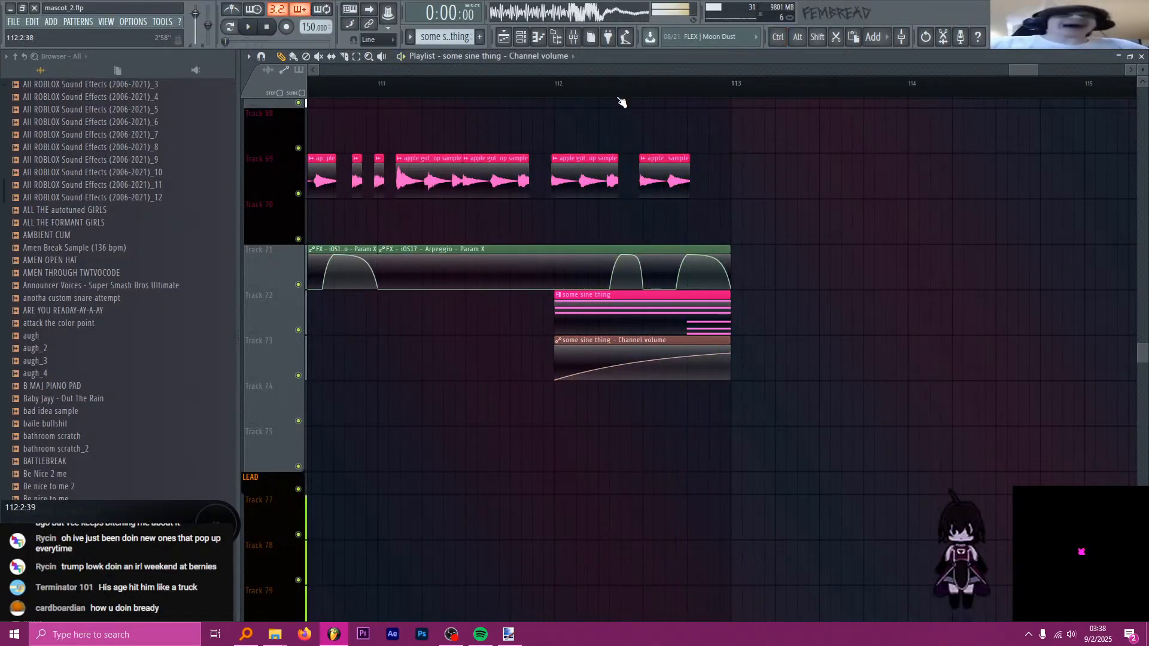
scroll(638, 147, down, 2)
scroll(682, 312, up, 2)
- Compress all notes and slide notes of the some sine thing pattern to half a bar
double_click(682, 313)
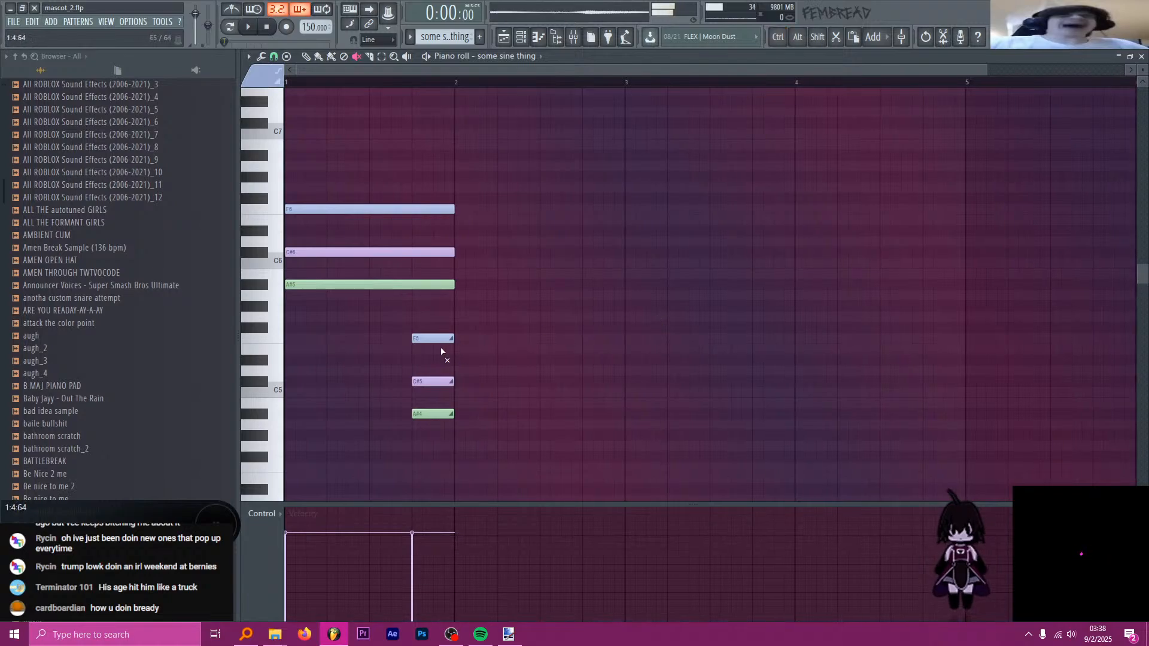
scroll(336, 365, up, 1)
scroll(445, 311, down, 2)
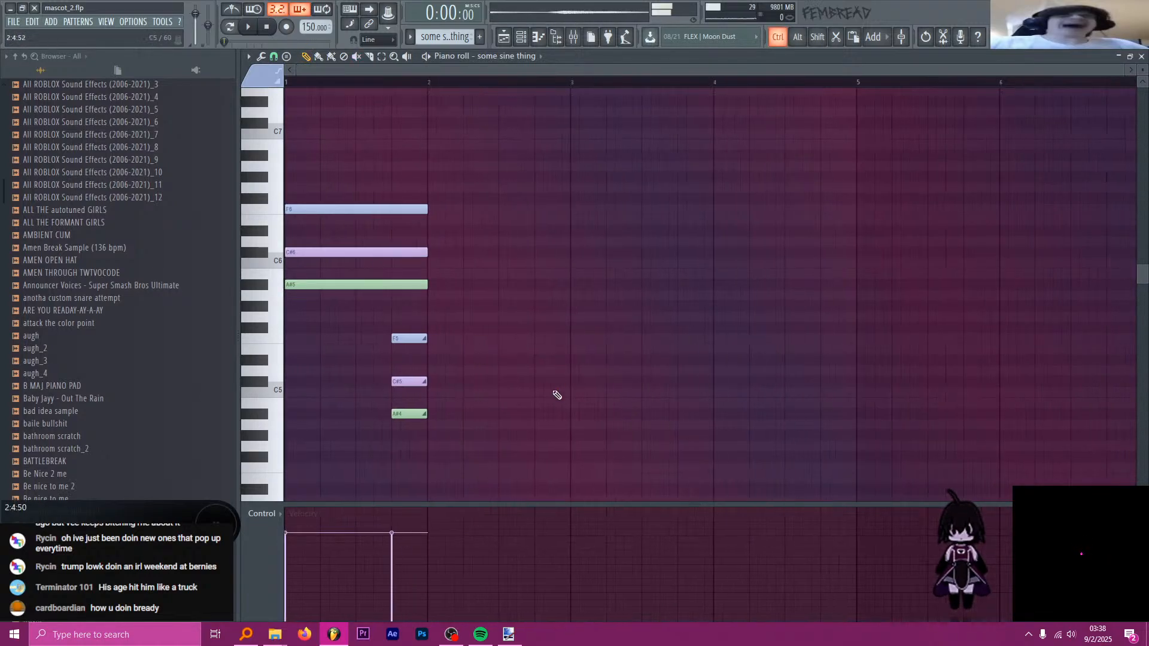
key(ctrl+a)
drag(445, 312, 372, 311)
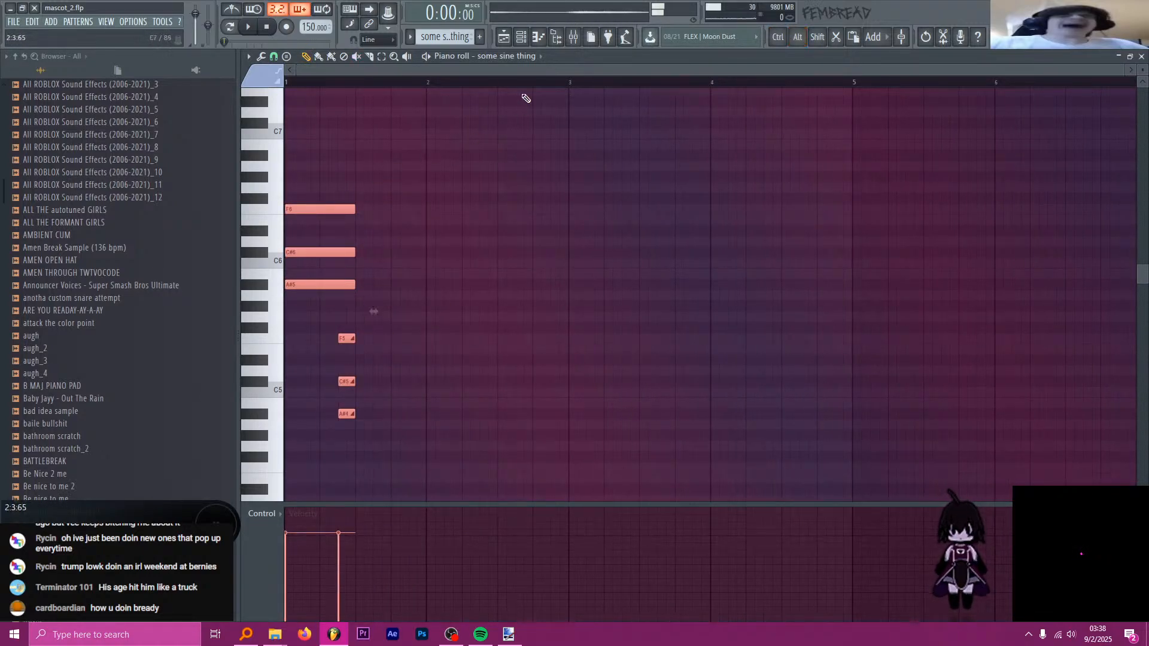
- Move the sine pattern to the second half of bar 112, shorten its volume automation to match, and play from bar 112
click(504, 37)
scroll(550, 199, up, 1)
drag(554, 318, 687, 316)
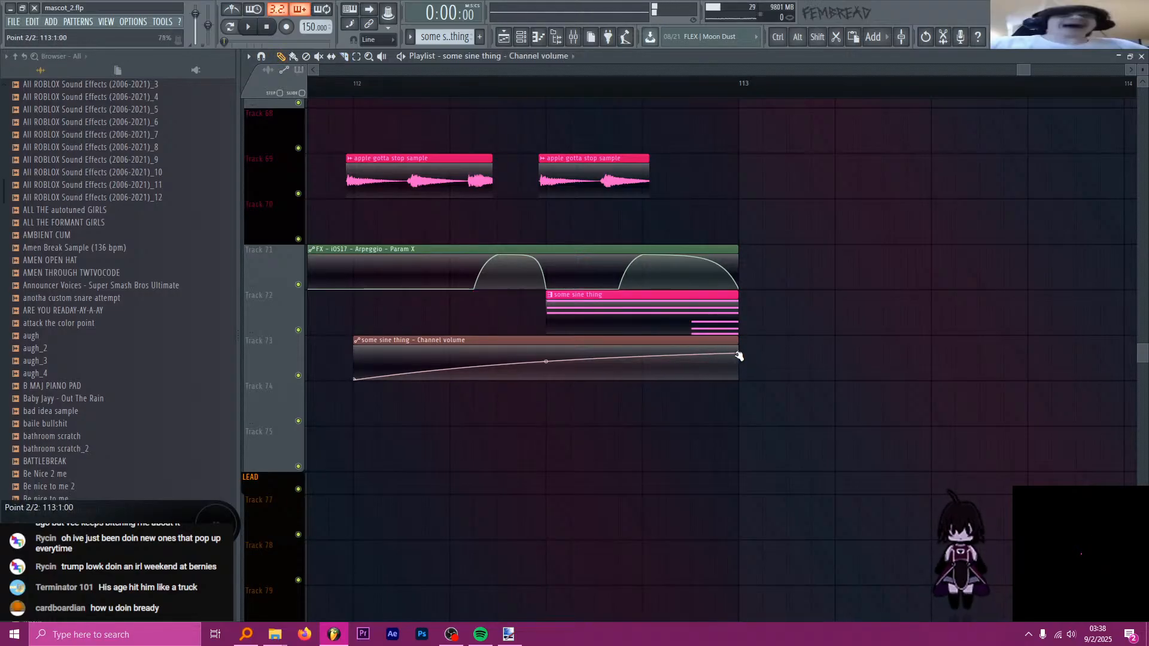
drag(738, 355, 686, 340)
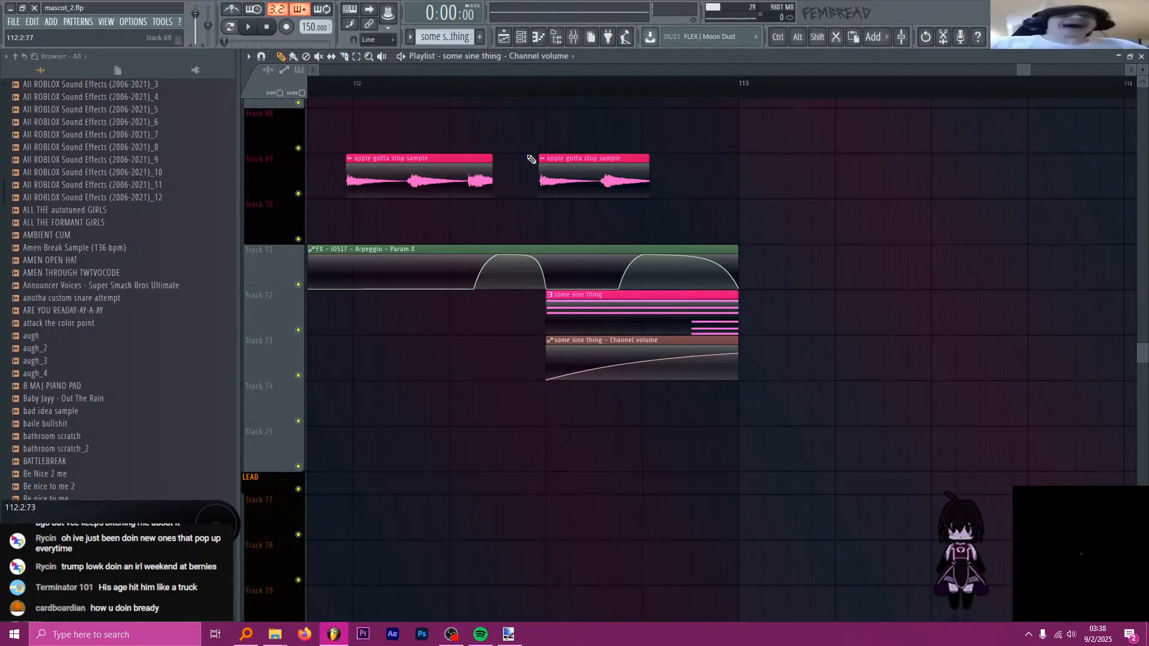
click(359, 84)
key(space)
scroll(594, 264, down, 1)
key(space)
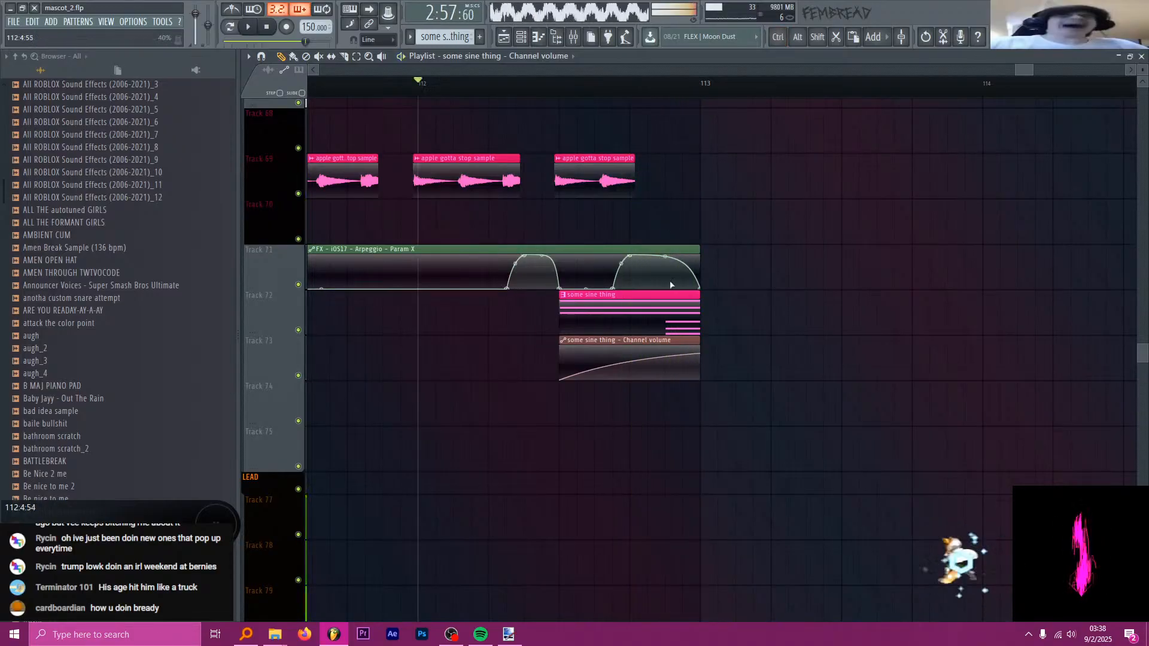
scroll(671, 285, down, 6)
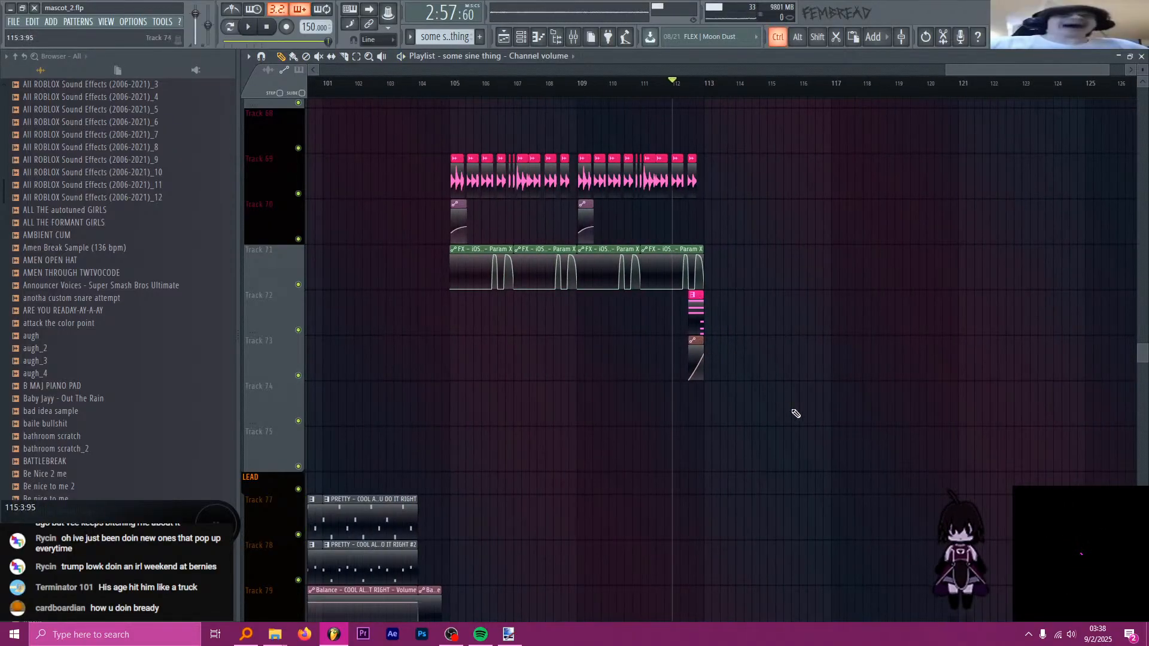
drag(796, 414, 455, 155)
key(ctrl+b)
scroll(554, 317, up, 10)
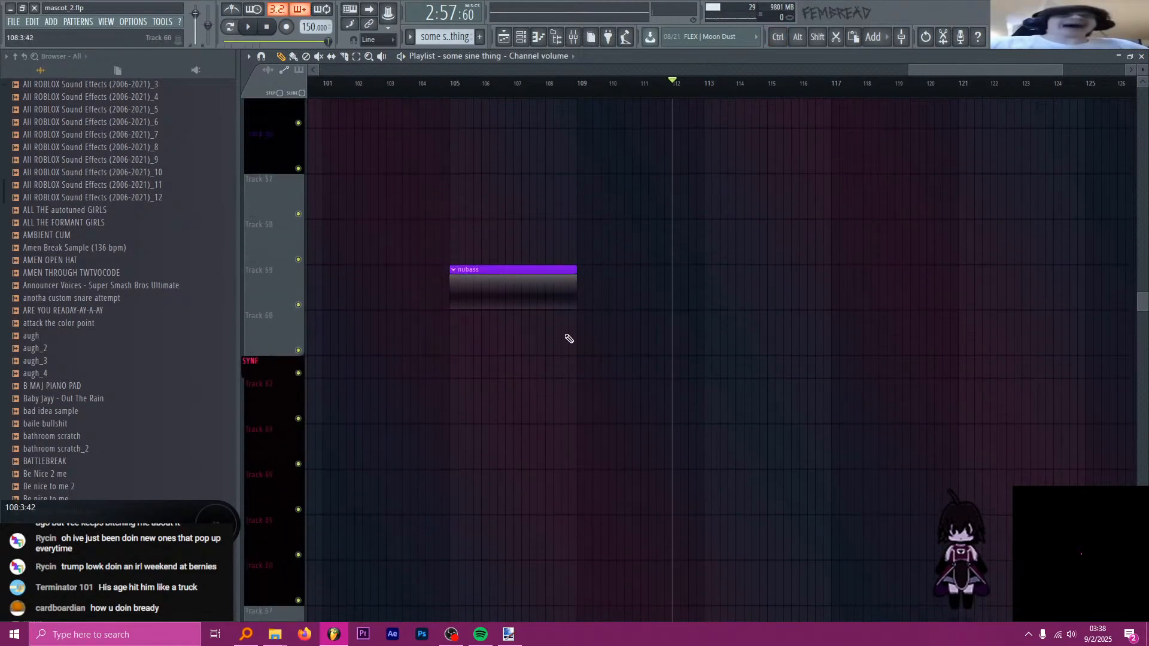
scroll(569, 338, up, 10)
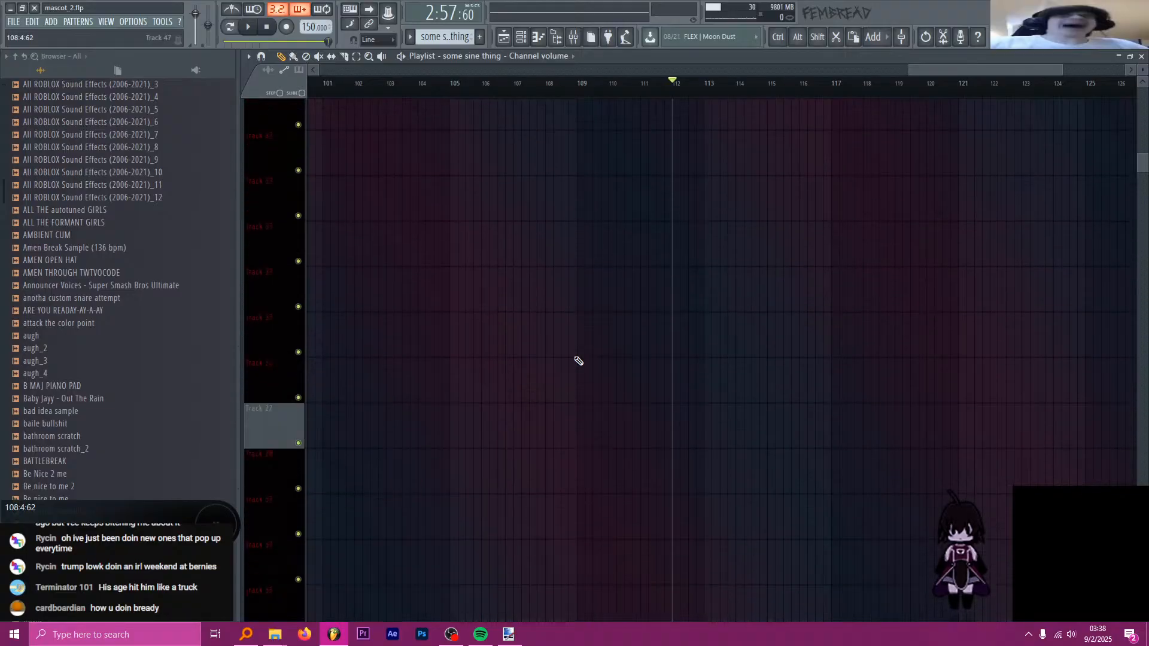
scroll(578, 361, down, 5)
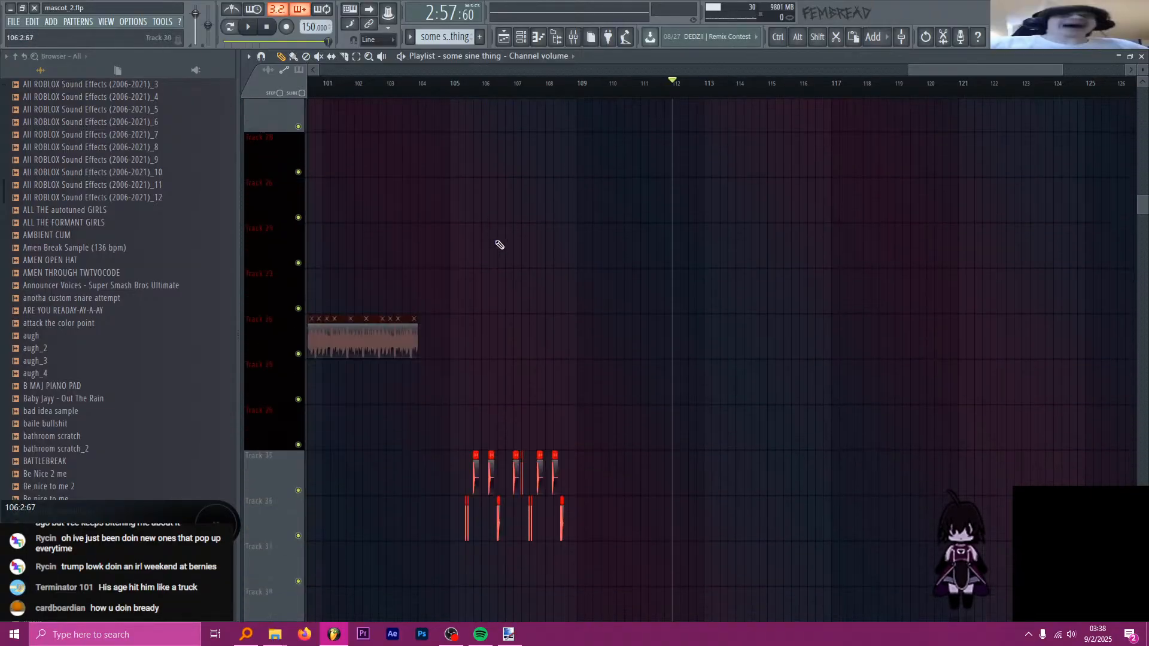
scroll(500, 246, down, 10)
key(ctrl+z)
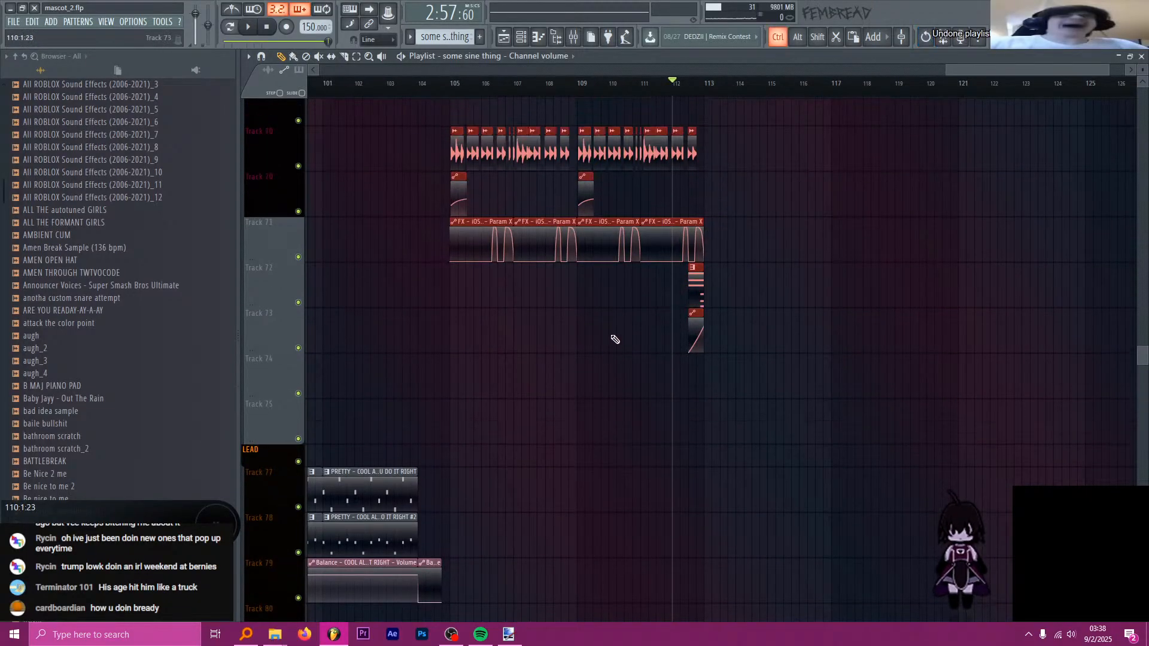
- Move the sine pattern and its volume automation to the second half of bar 108 and play the lead-up to bar 109
scroll(615, 340, up, 2)
drag(698, 321, 571, 321)
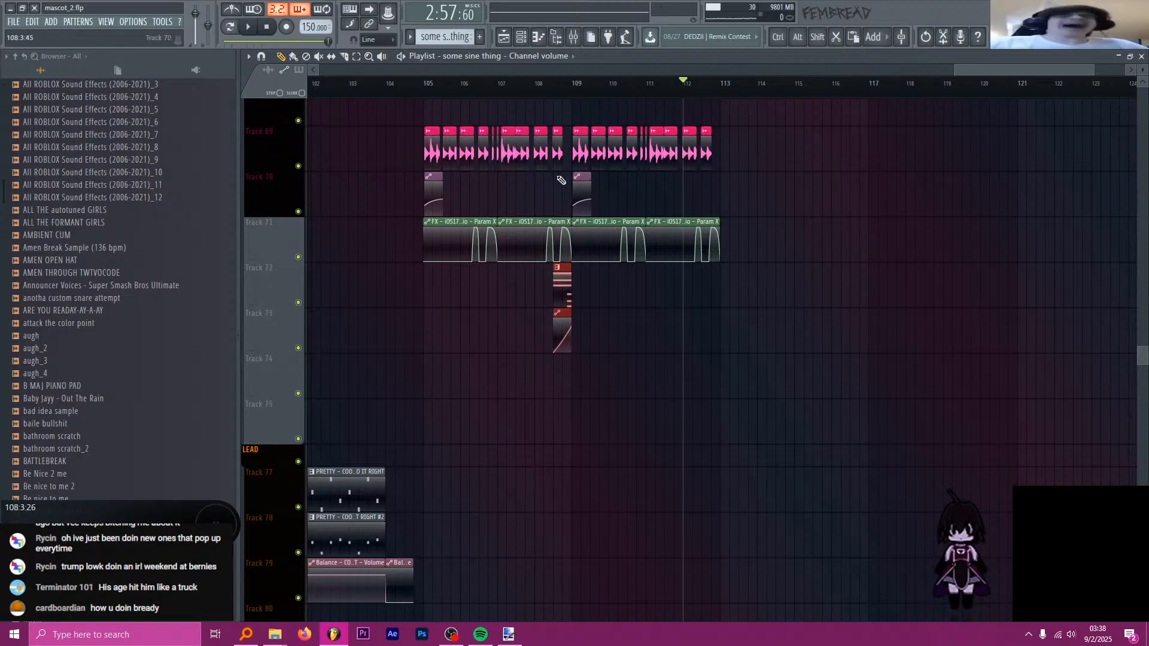
click(491, 90)
key(space)
scroll(547, 198, up, 2)
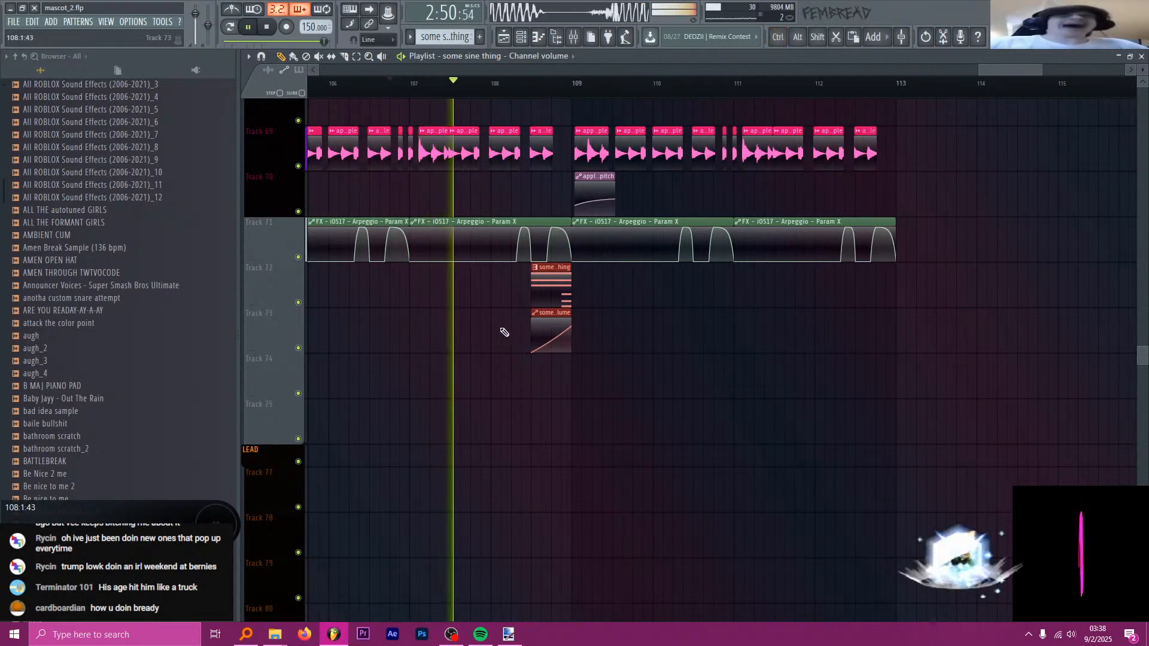
scroll(576, 338, up, 2)
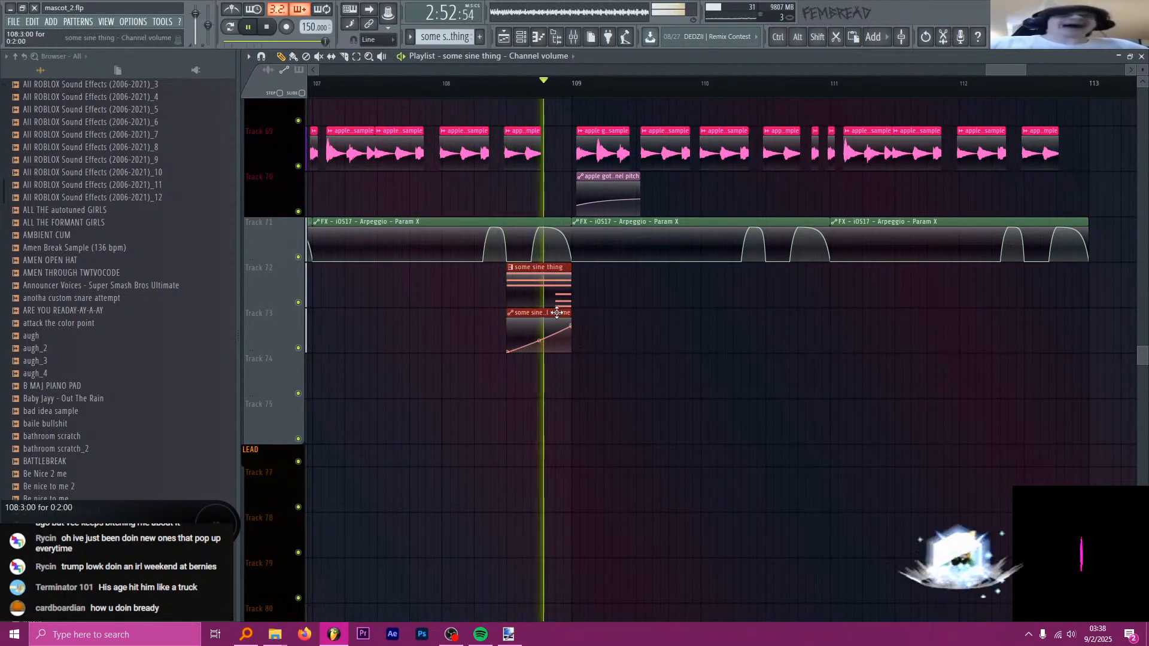
key(space)
- Duplicate the drum hits on Tracks 35–36 and the blue clips on the topmost track from bars 105–108 into bars 109–112
scroll(606, 347, up, 2)
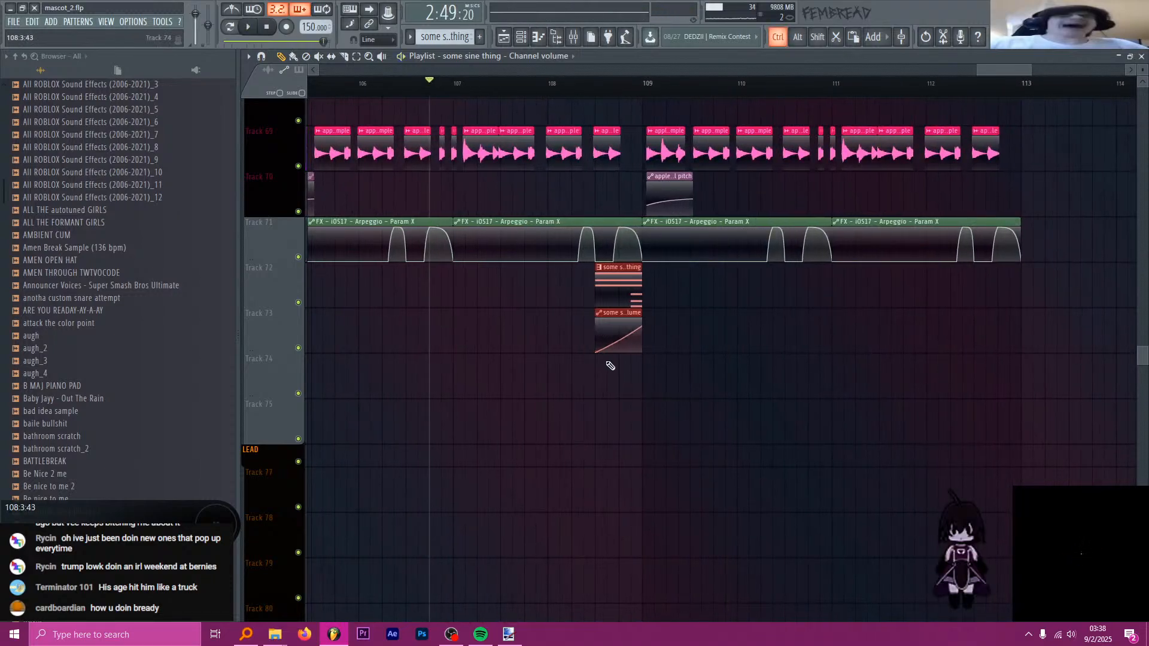
scroll(647, 395, up, 6)
scroll(652, 407, down, 4)
scroll(652, 410, up, 7)
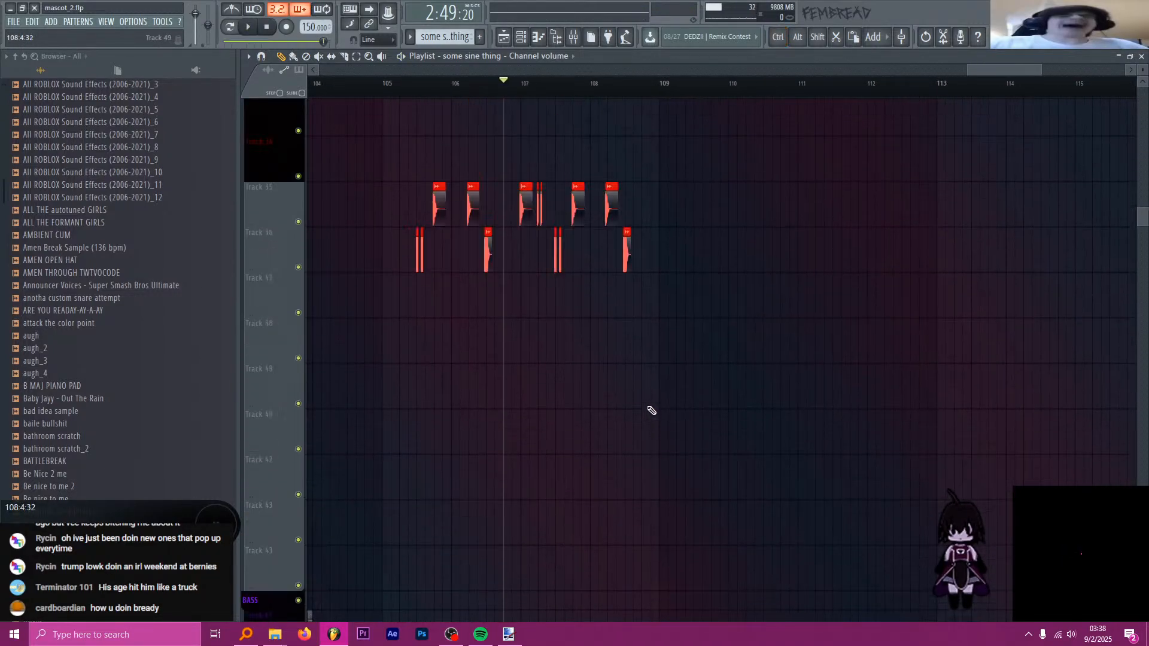
scroll(649, 389, down, 4)
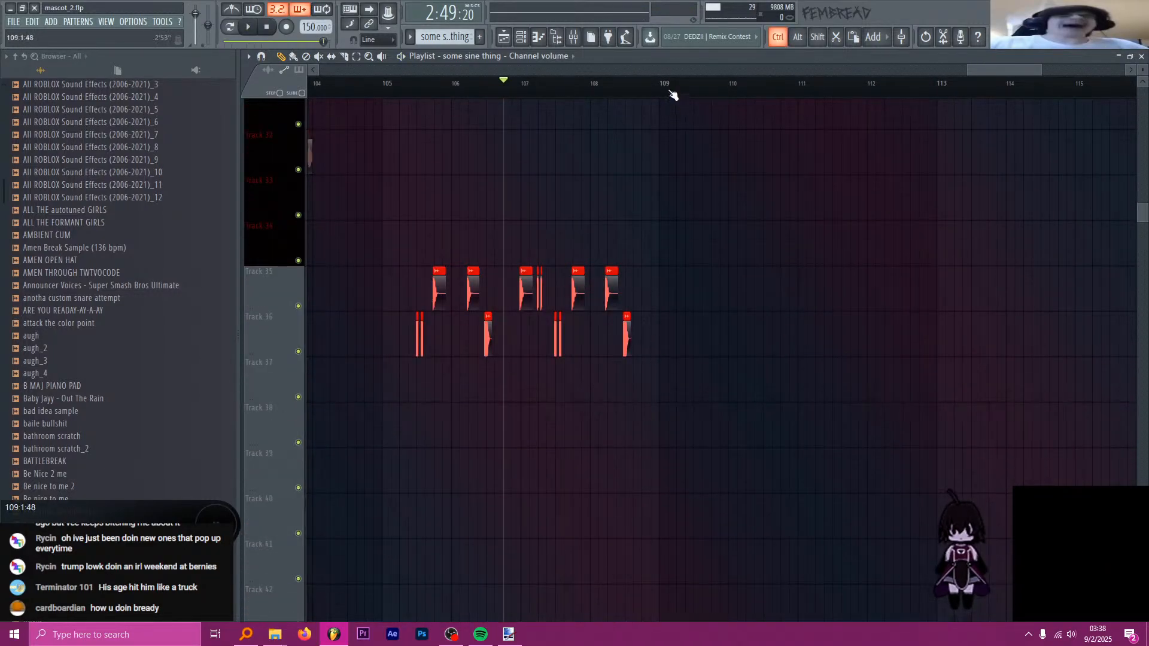
drag(673, 95, 384, 101)
scroll(521, 359, up, 8)
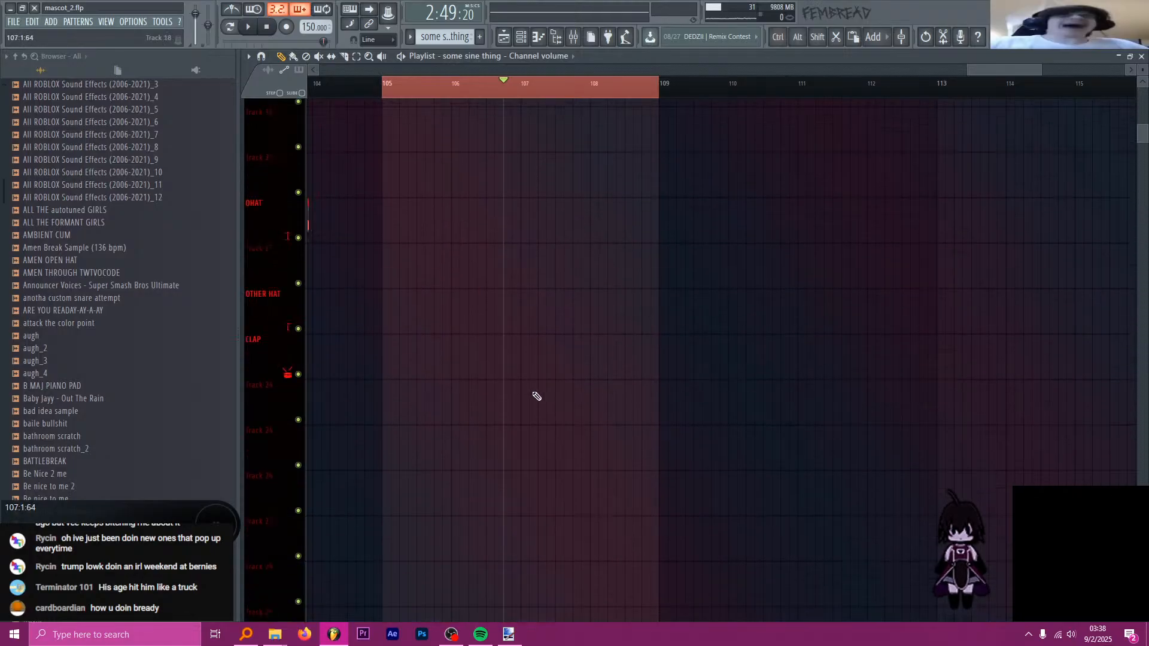
scroll(526, 398, up, 6)
drag(676, 152, 399, 109)
key(ctrl+b)
scroll(565, 211, down, 3)
ctrl+click(613, 84)
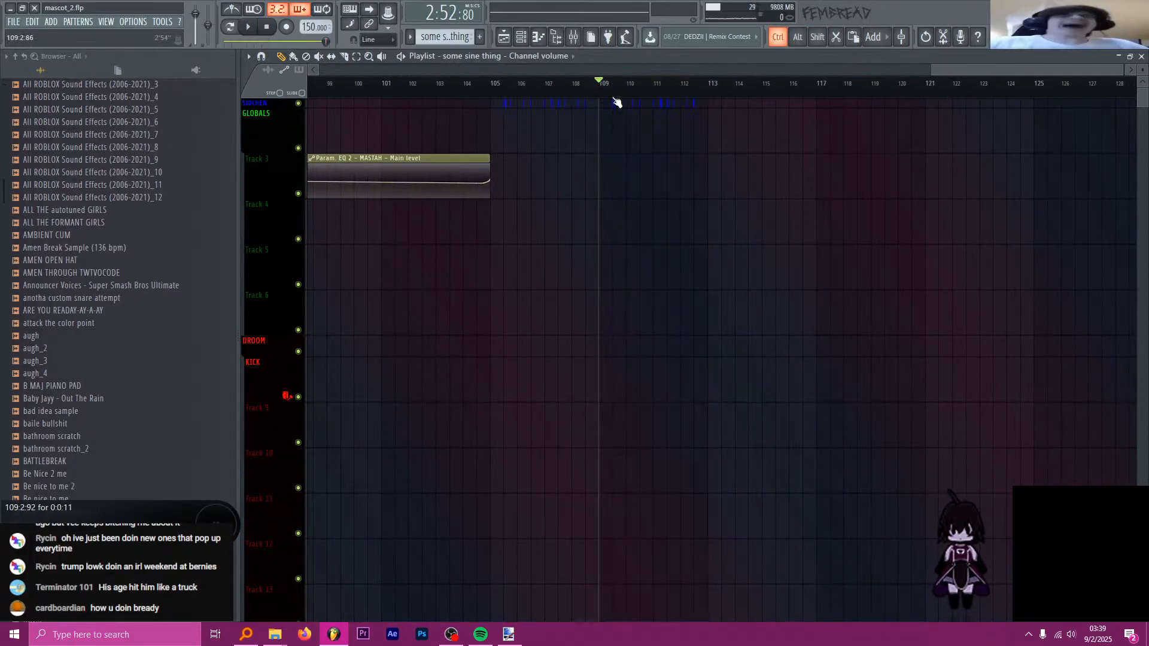
- Look over the whole arrangement, comparing the earlier sections' drum, bass, synth, lead, vocal and SFX tracks with the section from bar 105
scroll(662, 290, down, 4)
scroll(664, 292, down, 1)
scroll(659, 285, down, 11)
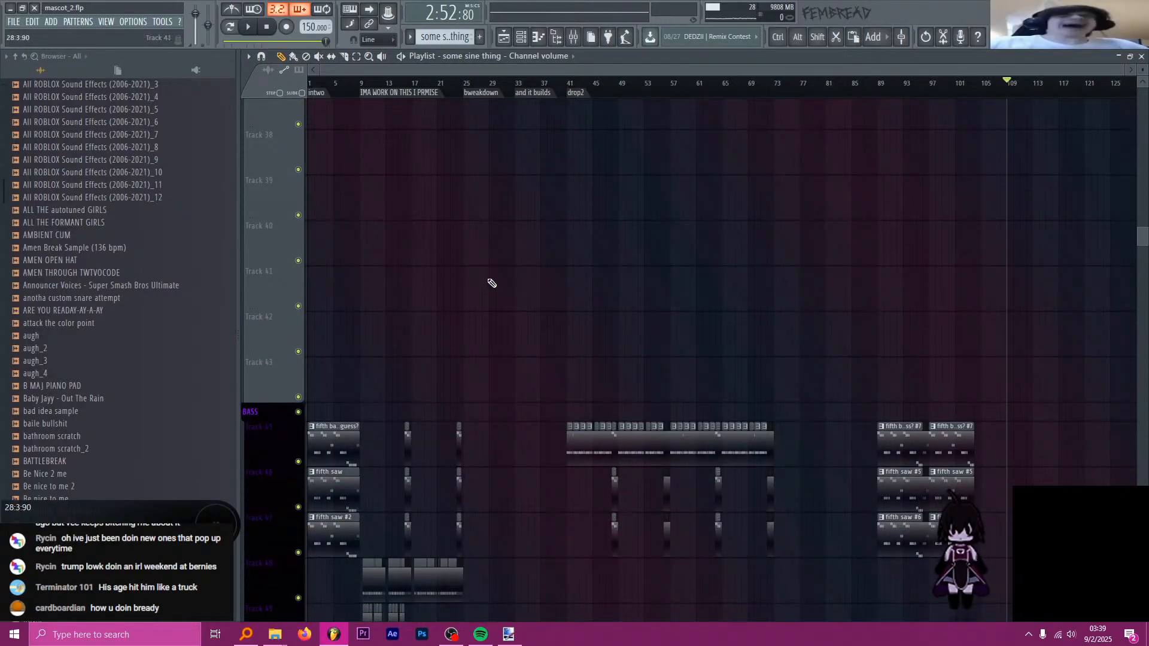
scroll(492, 283, down, 4)
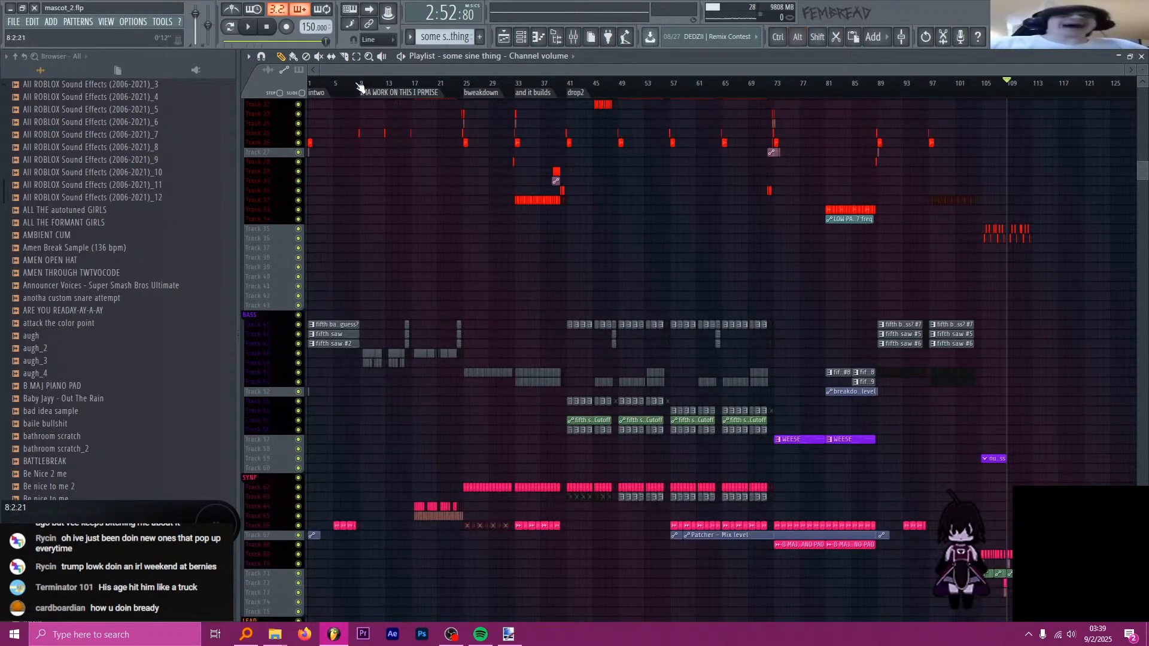
key(space)
scroll(285, 162, up, 6)
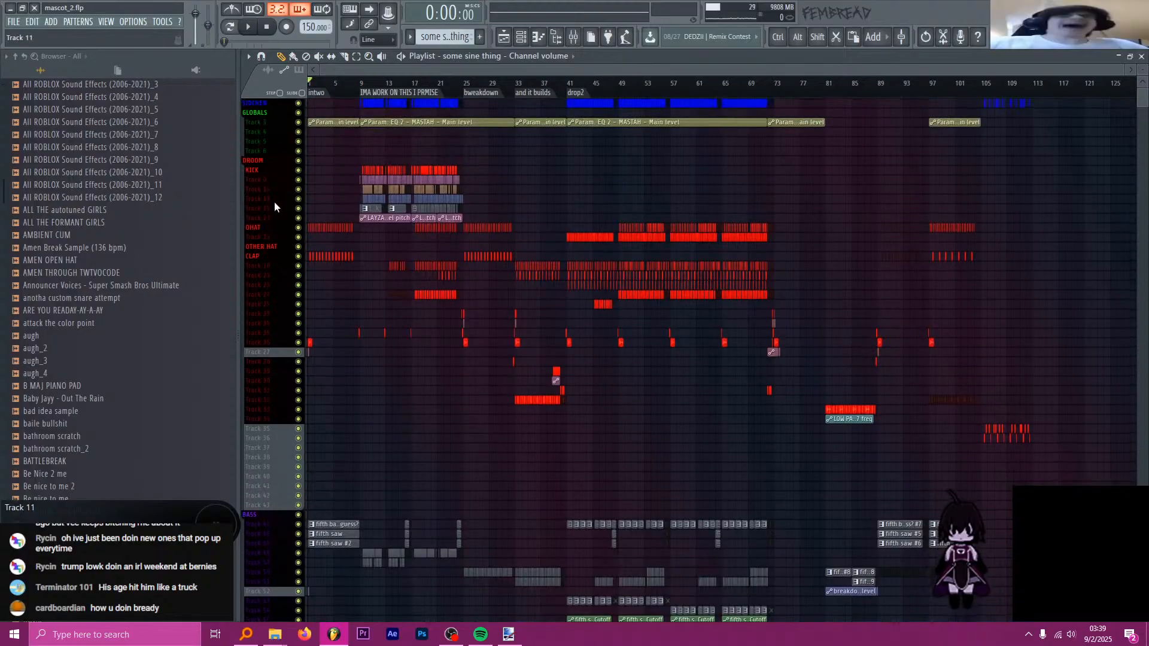
scroll(834, 262, down, 12)
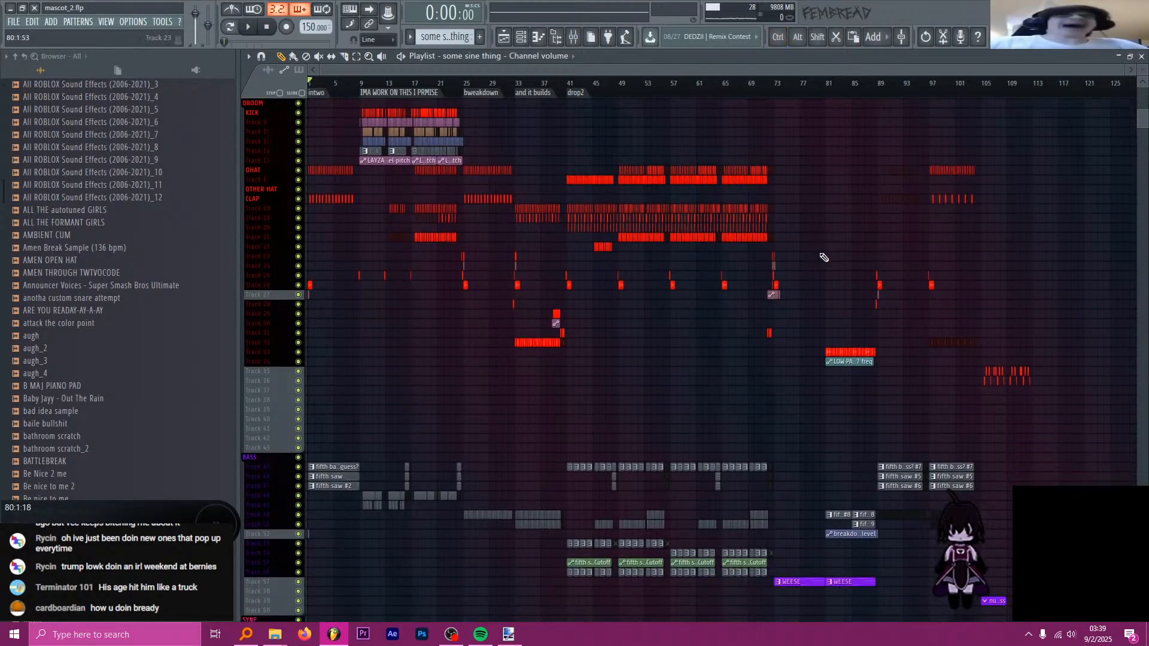
scroll(1060, 283, down, 1)
scroll(1058, 252, up, 4)
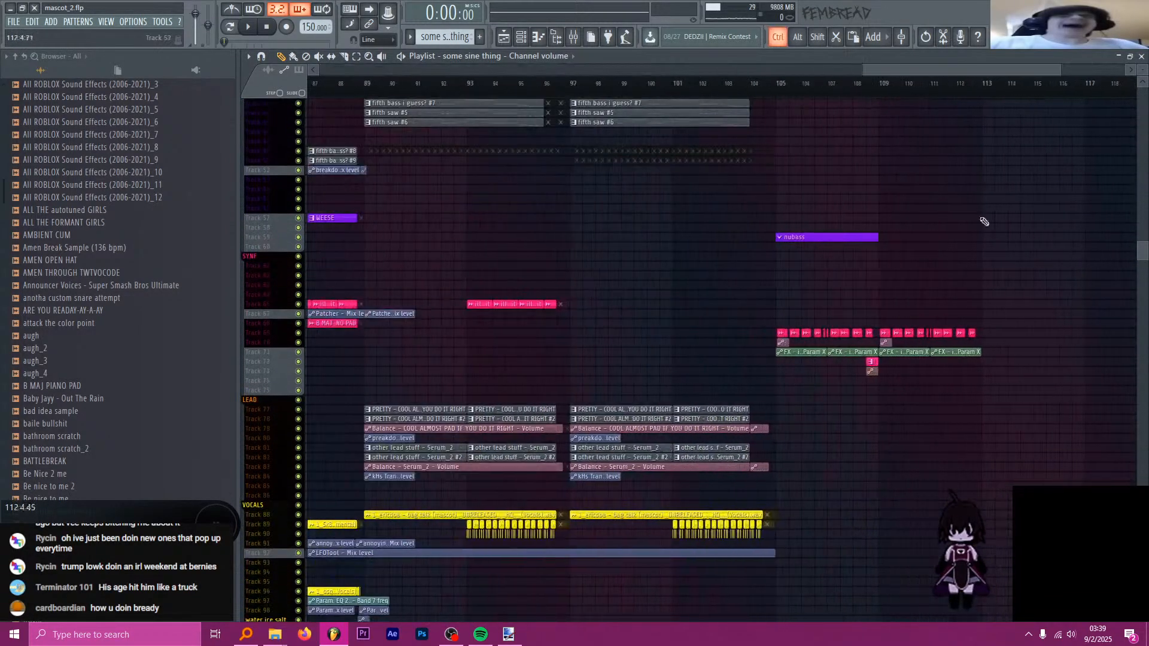
click(782, 91)
scroll(880, 192, down, 3)
scroll(886, 197, down, 8)
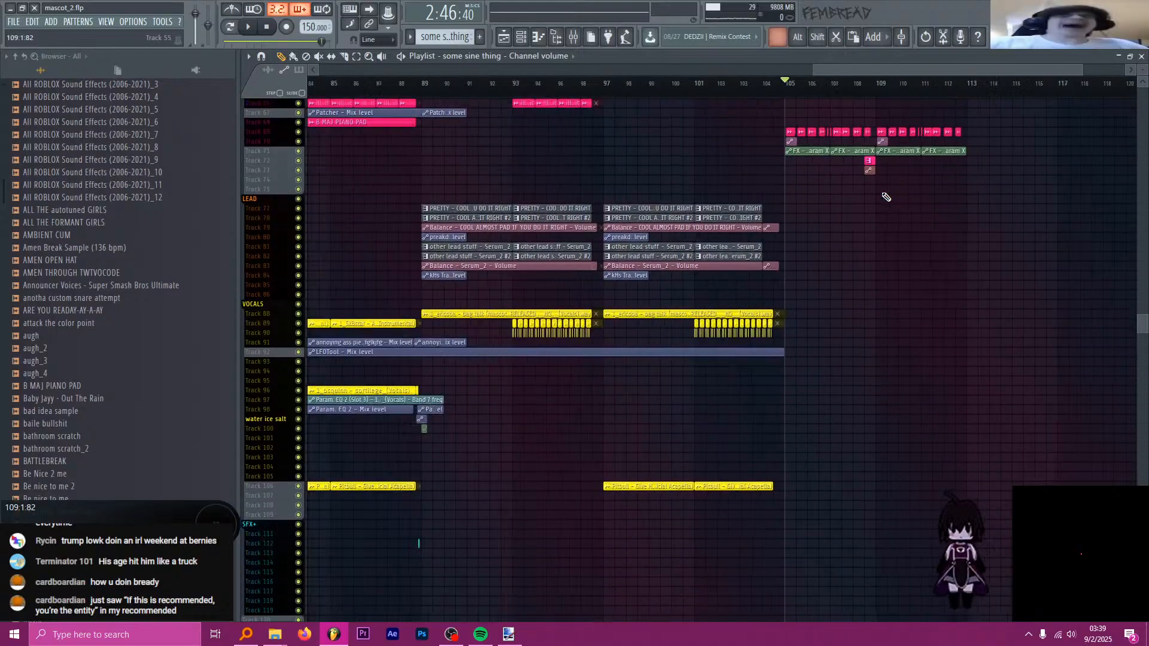
scroll(416, 155, up, 4)
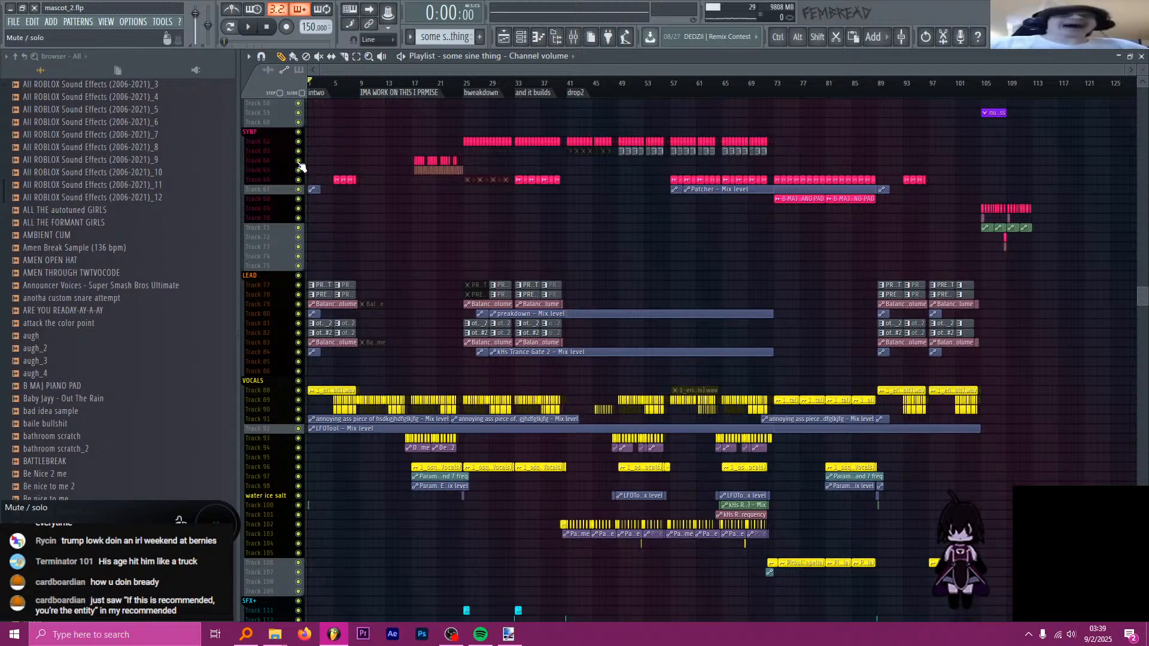
scroll(301, 166, up, 2)
scroll(303, 175, down, 10)
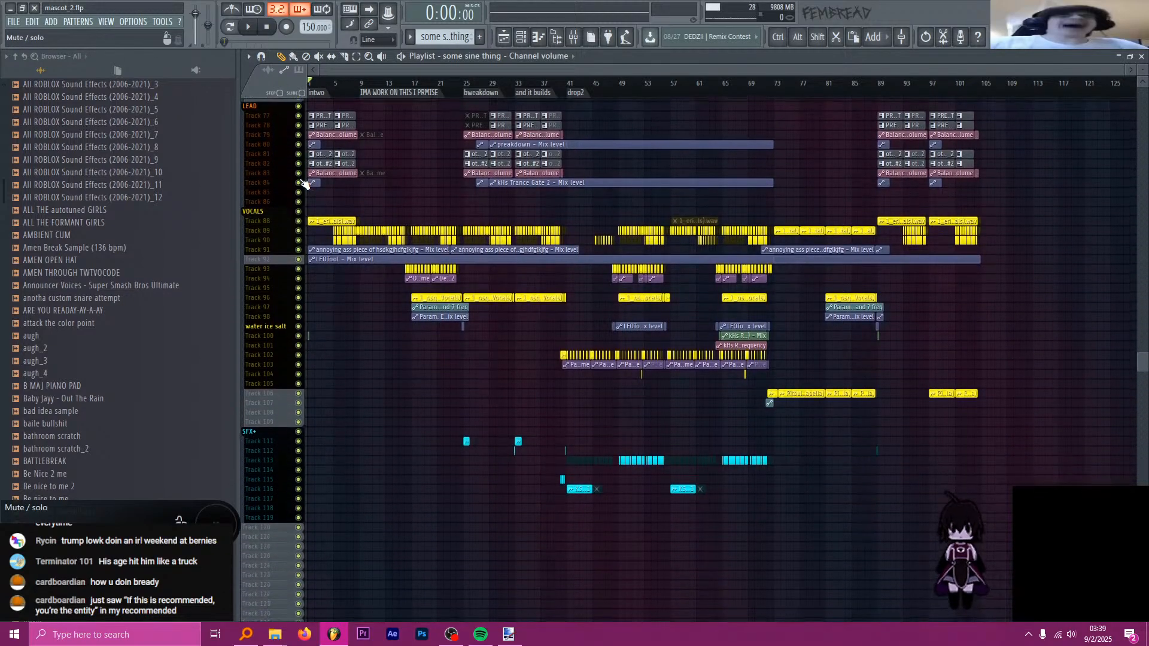
- Collapse the SFX+ and VOCALS track groups in the playlist
scroll(272, 204, down, 1)
scroll(272, 203, up, 4)
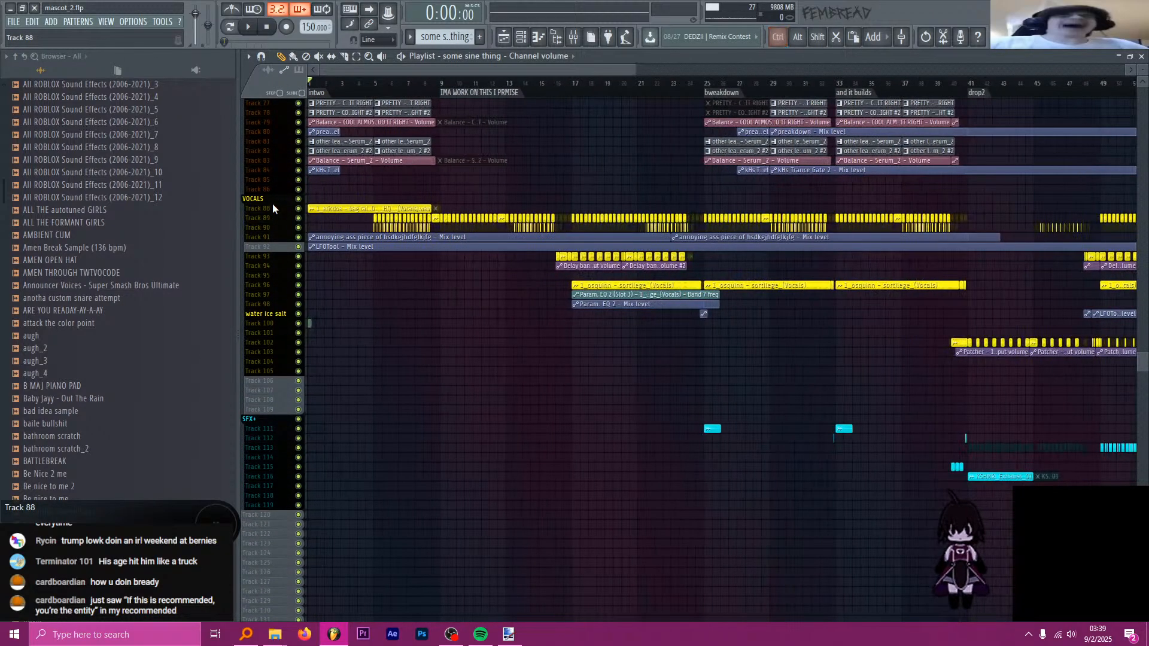
scroll(272, 203, up, 3)
scroll(272, 217, up, 4)
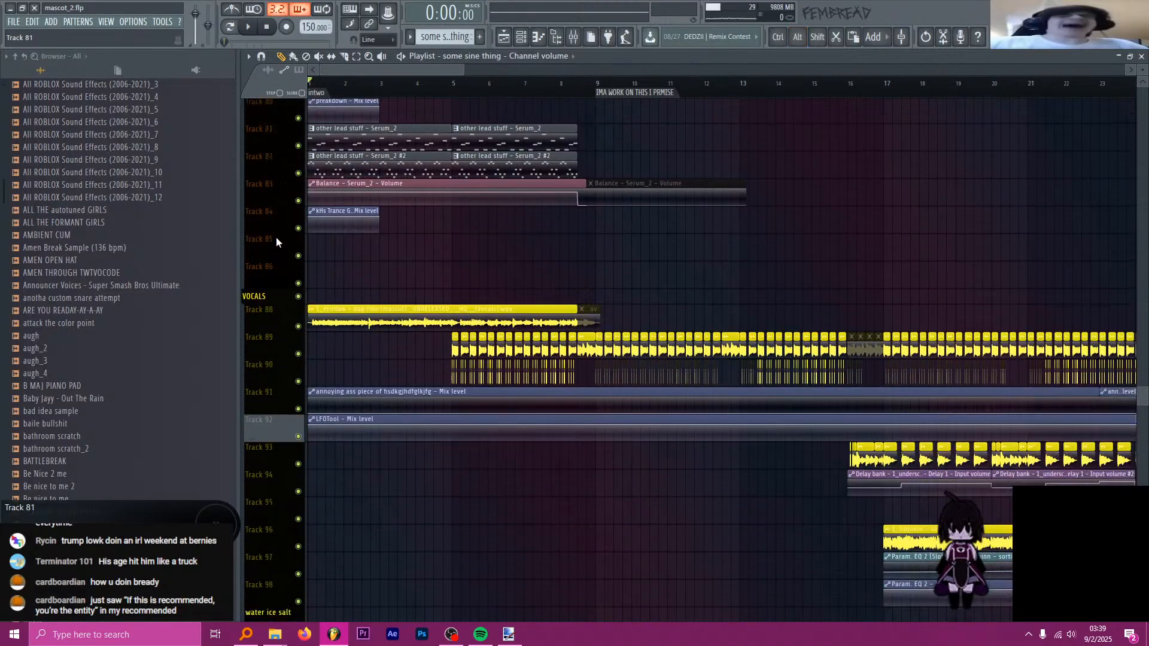
scroll(276, 237, down, 10)
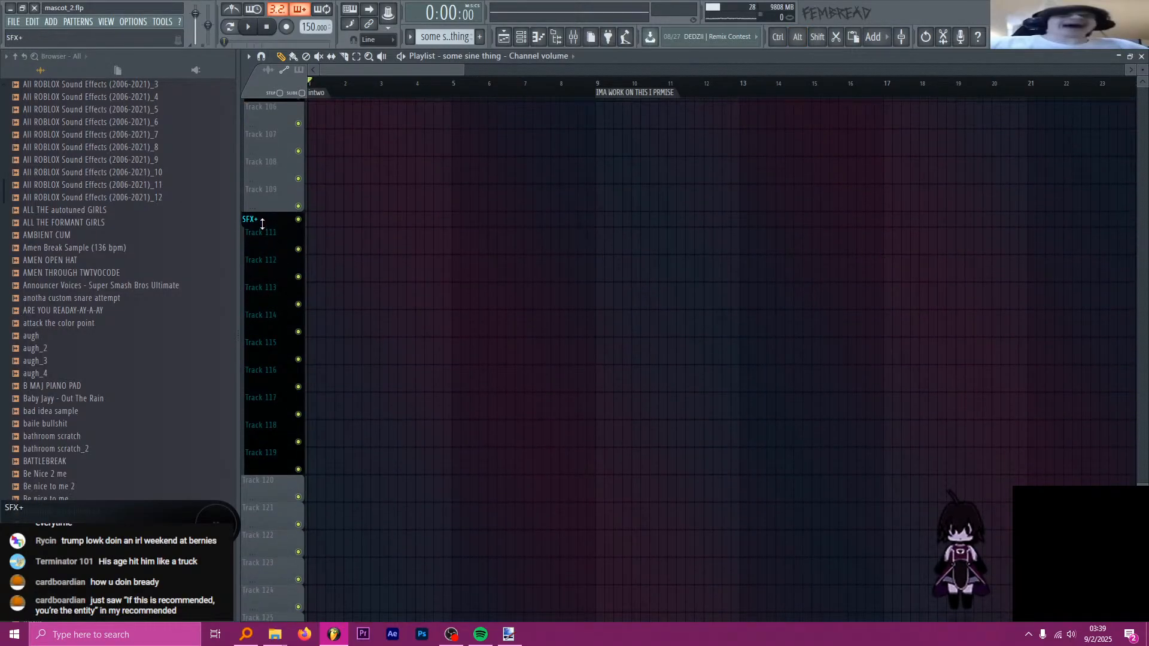
scroll(263, 223, up, 7)
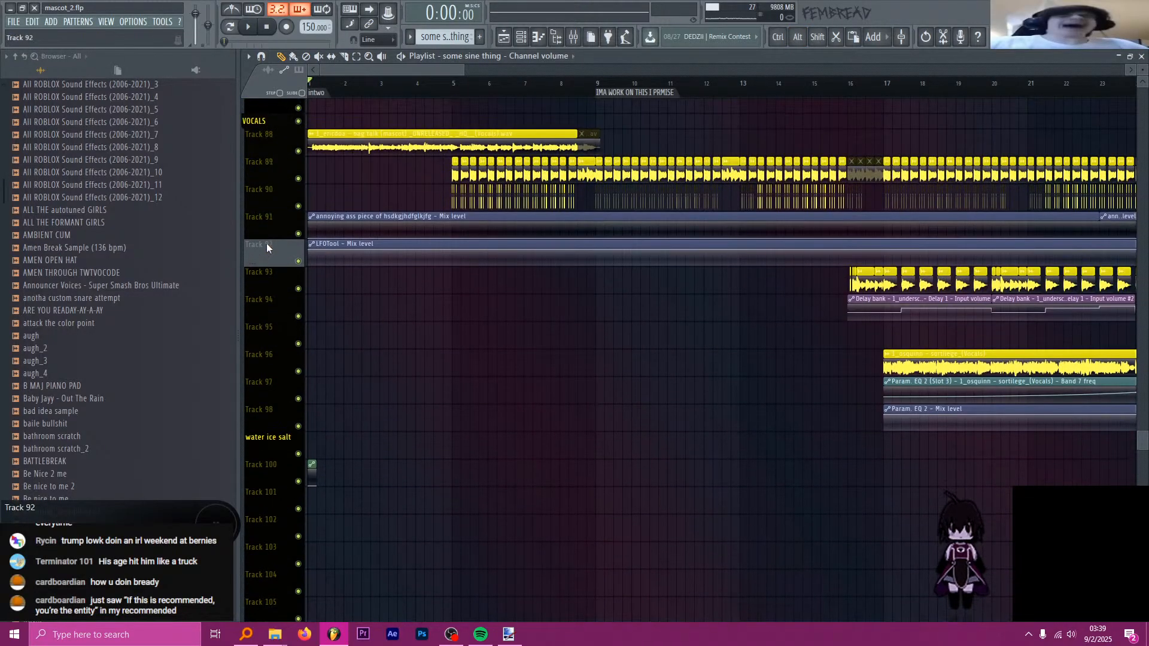
scroll(264, 239, up, 1)
click(258, 183)
scroll(278, 214, up, 5)
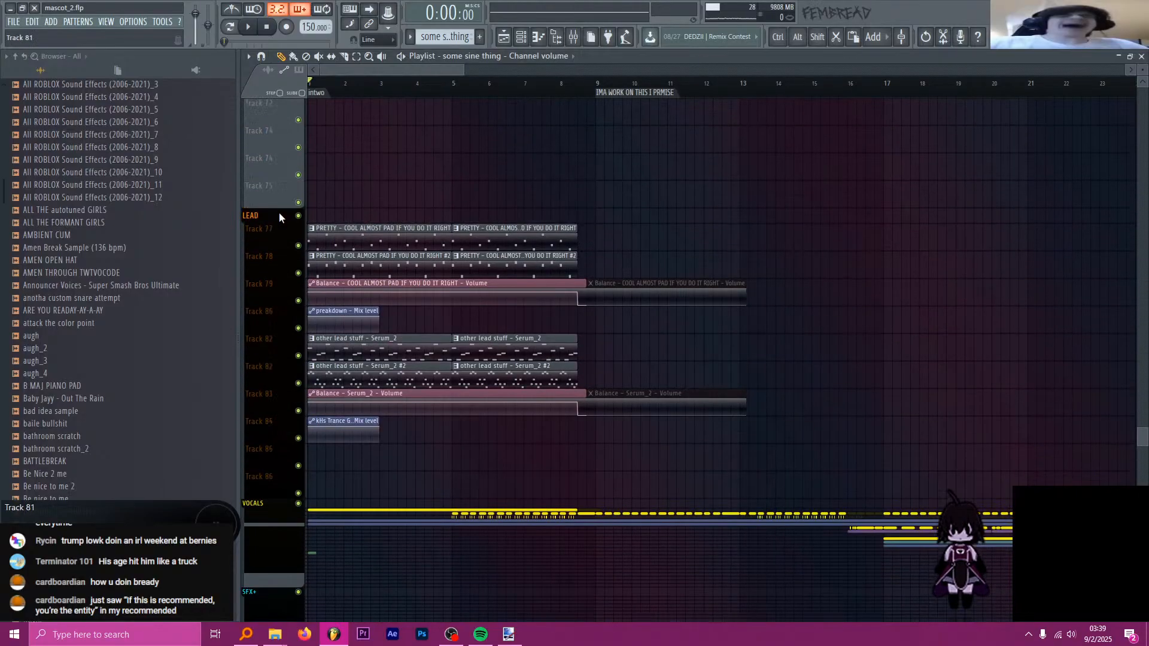
- Collapse the LEAD and SYNF track groups in the playlist
click(268, 247)
scroll(268, 248, up, 5)
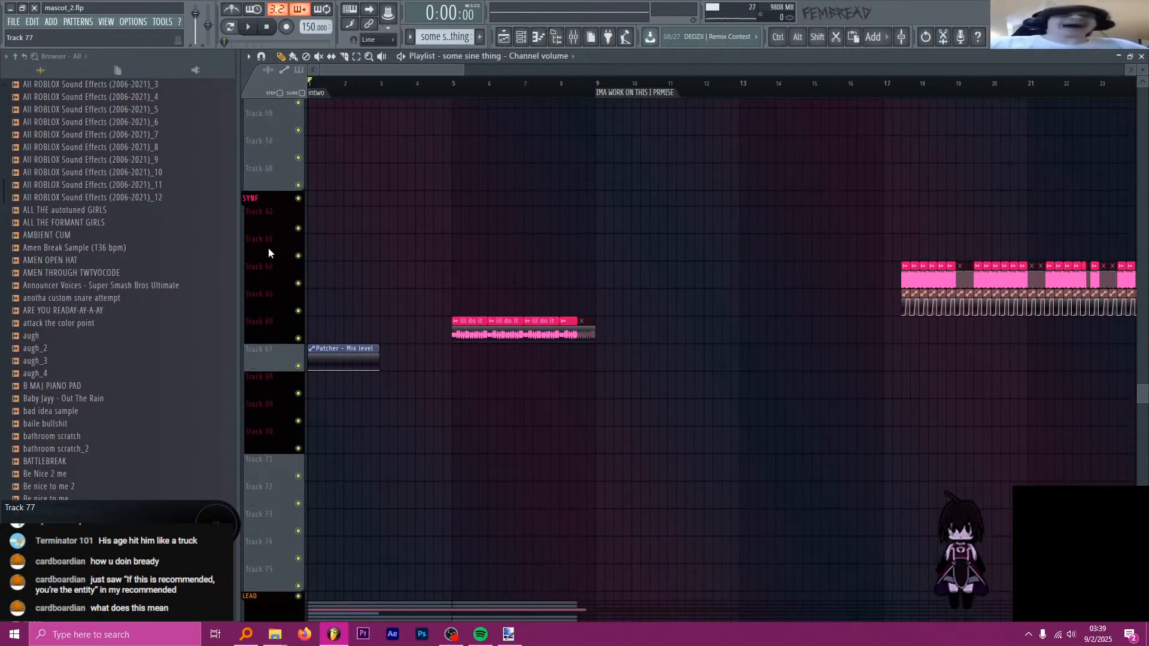
click(264, 204)
scroll(265, 204, up, 6)
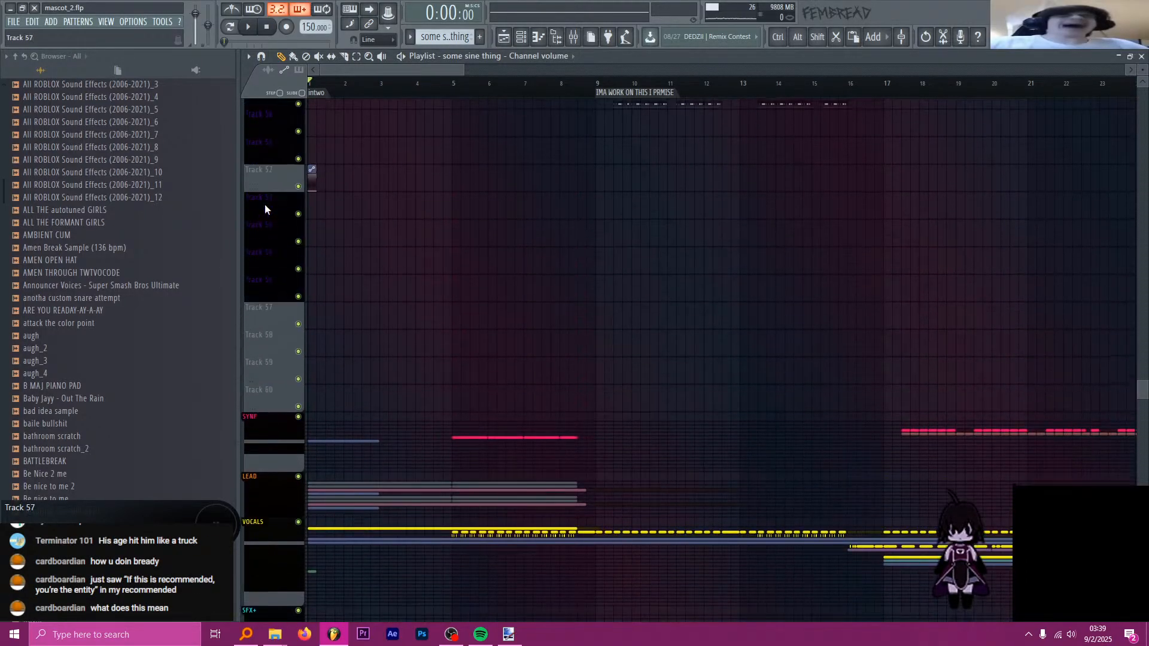
- Collapse the BASS, DROOM and GLOBALS track groups so the playlist shows the arrangement compactly
click(274, 215)
scroll(280, 235, up, 6)
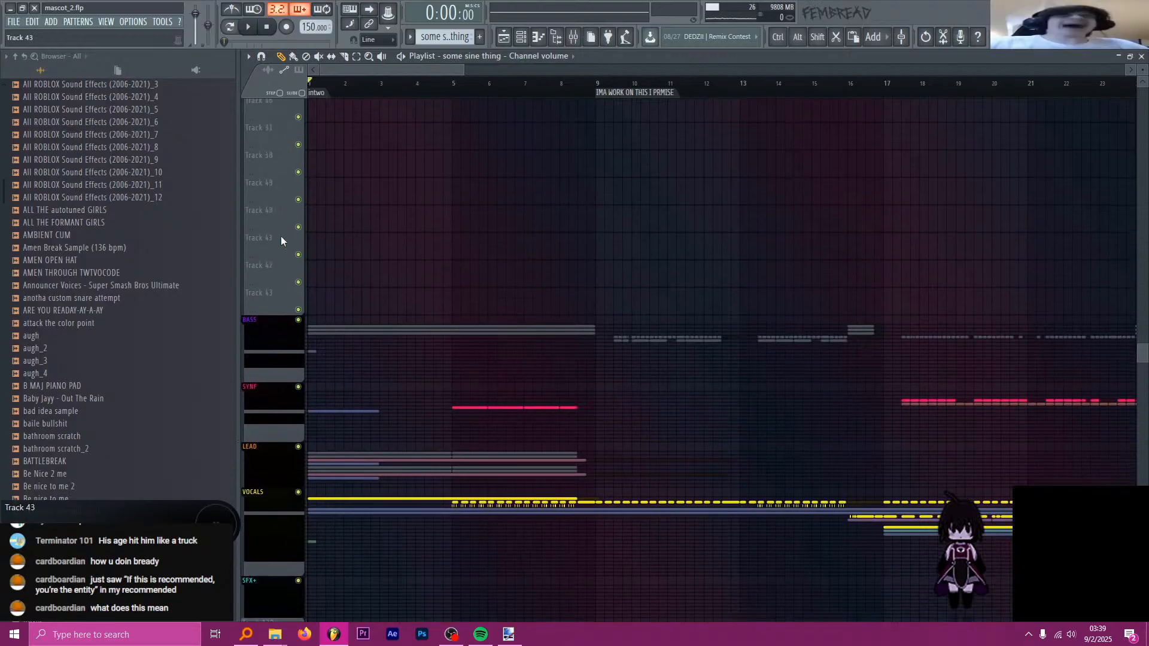
scroll(280, 236, up, 8)
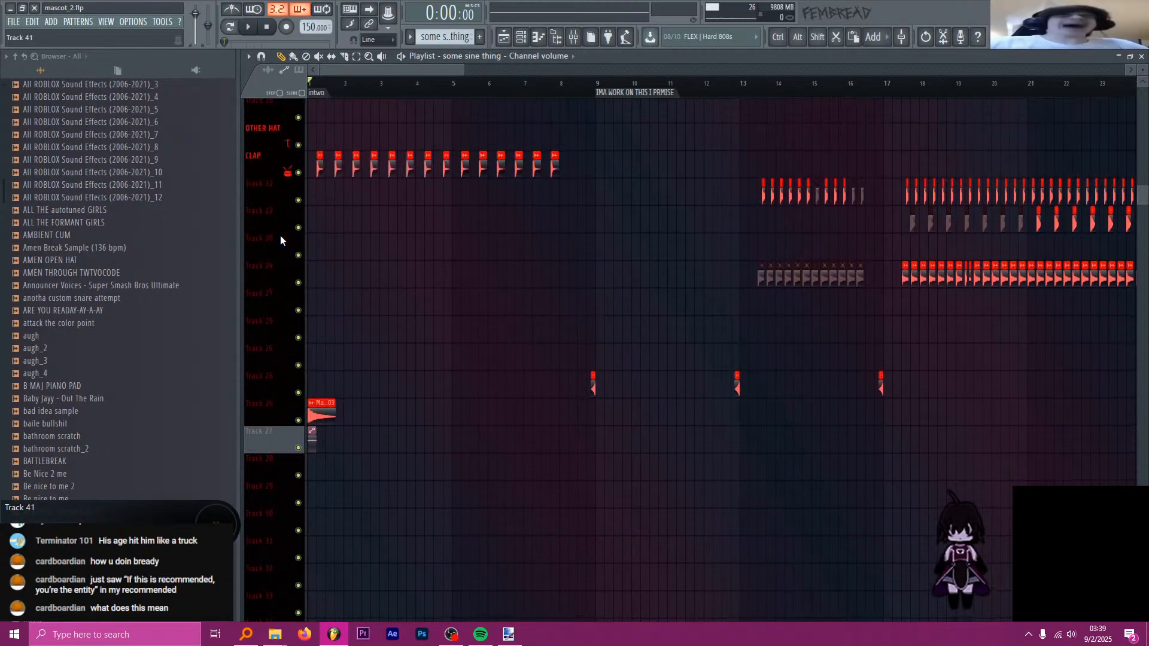
scroll(274, 213, up, 2)
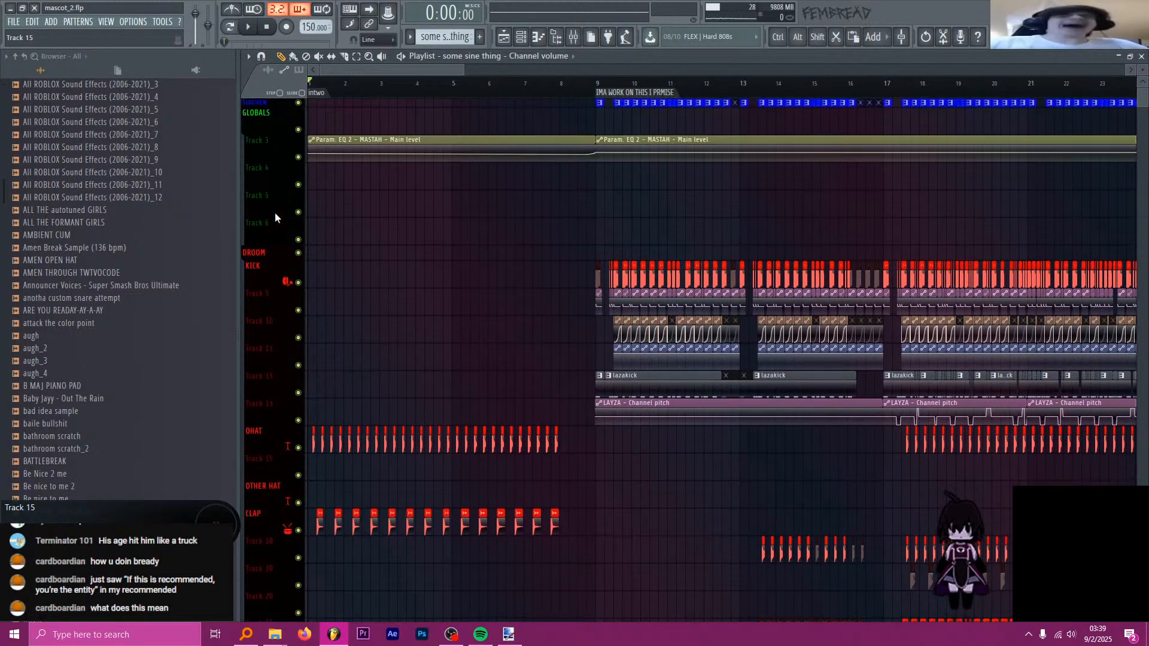
click(273, 258)
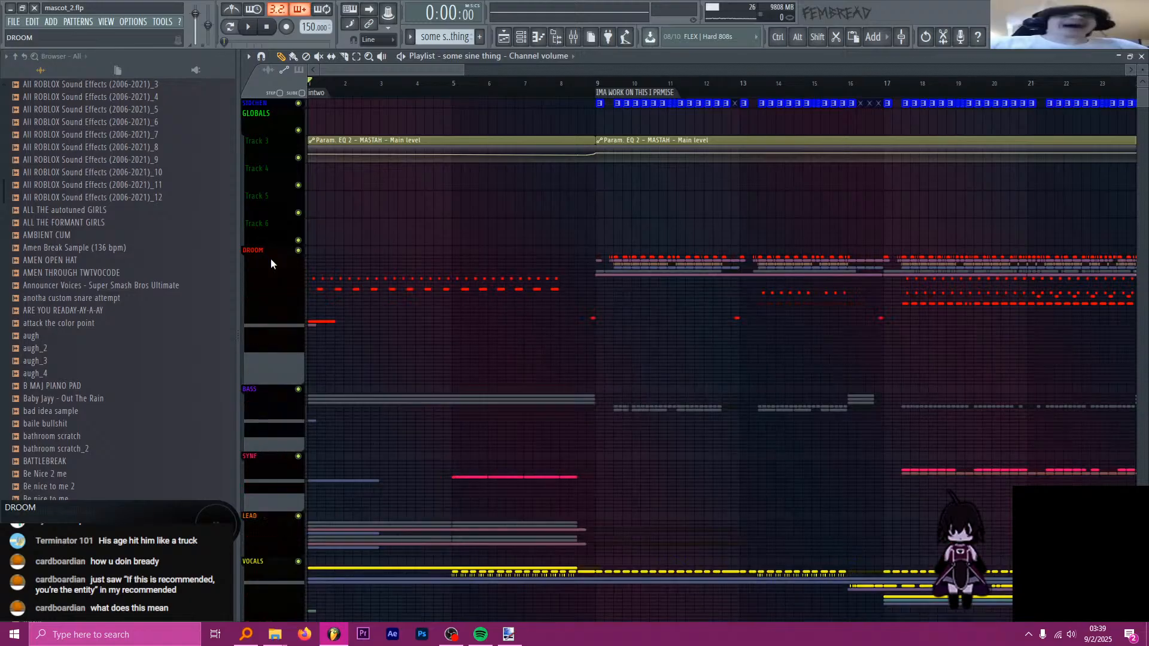
scroll(403, 267, down, 4)
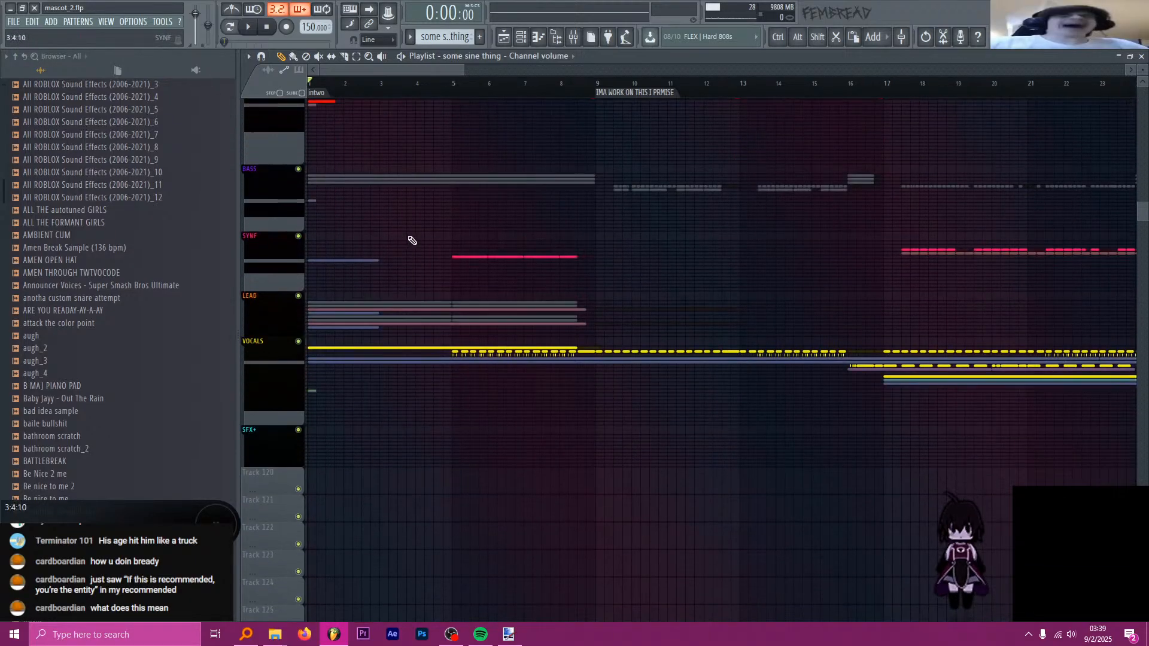
scroll(410, 239, up, 4)
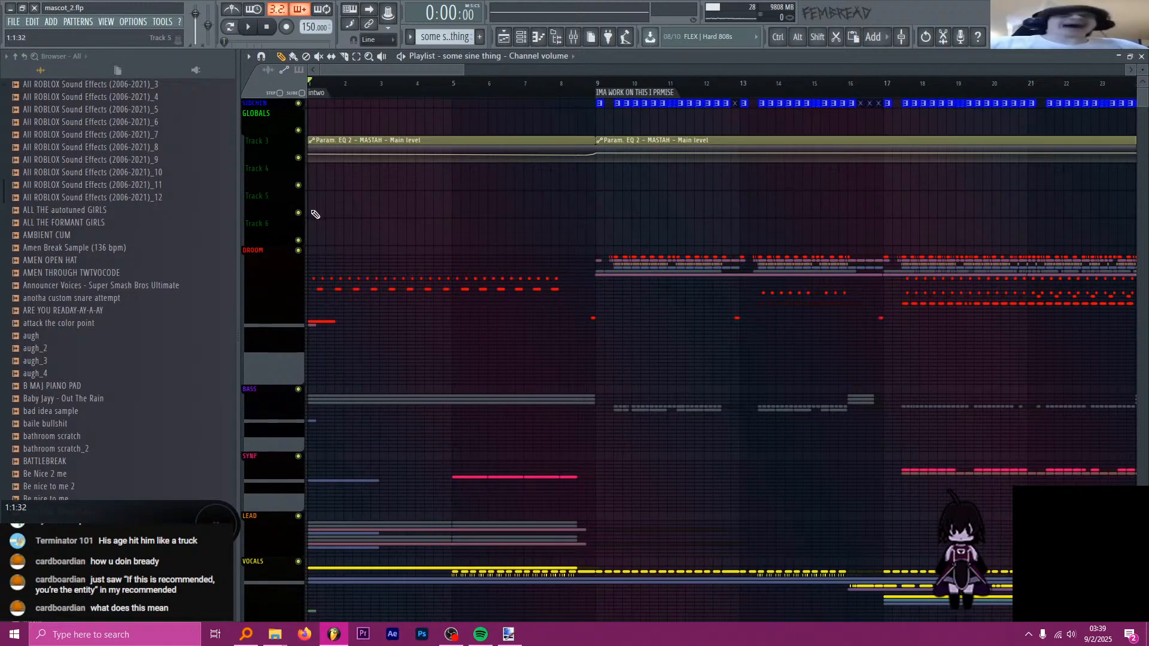
click(264, 130)
scroll(277, 186, up, 10)
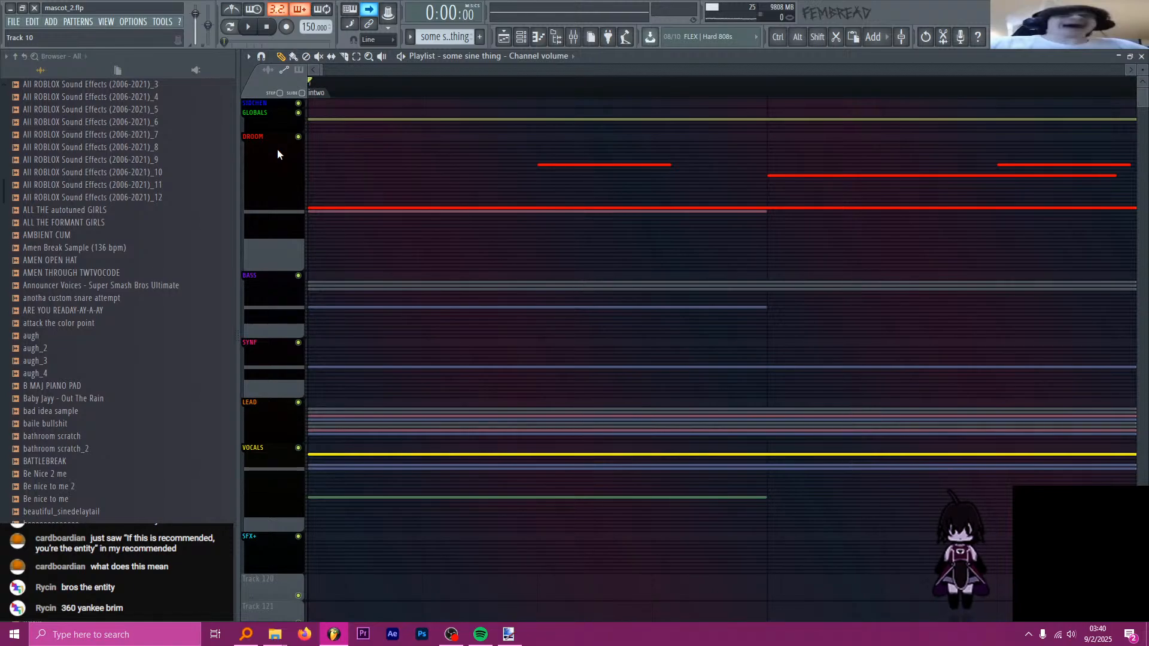
- Play the song from bar 1 to about bar 89, lowering the system volume, and stop playback
key(space)
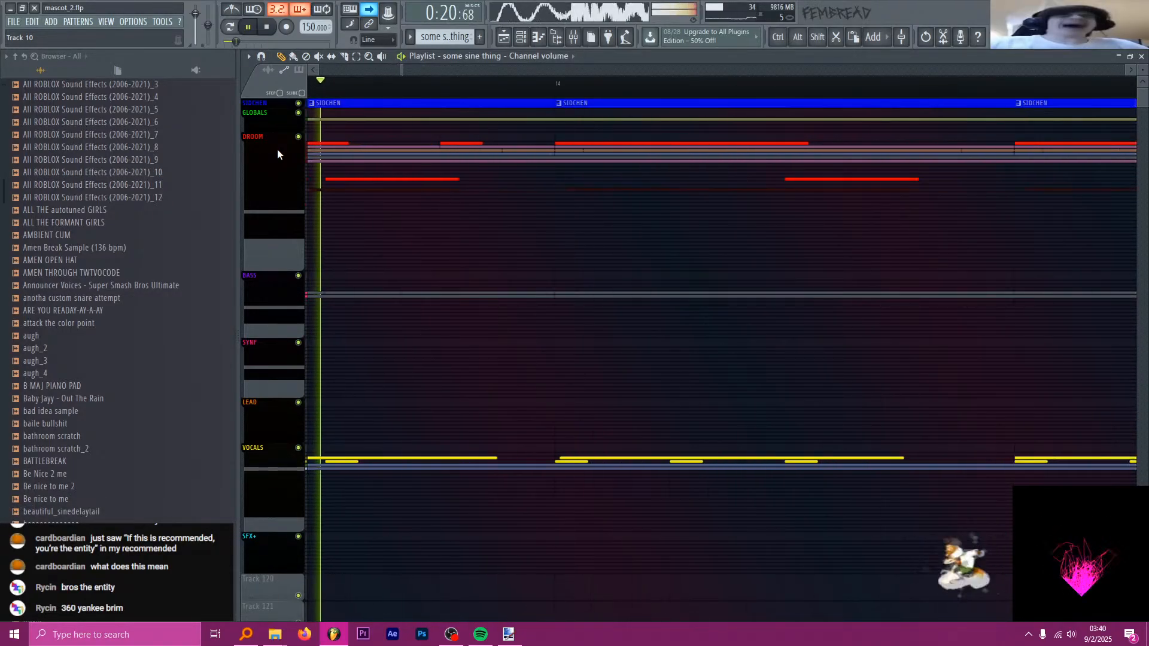
key(XF86AudioLowerVolume)
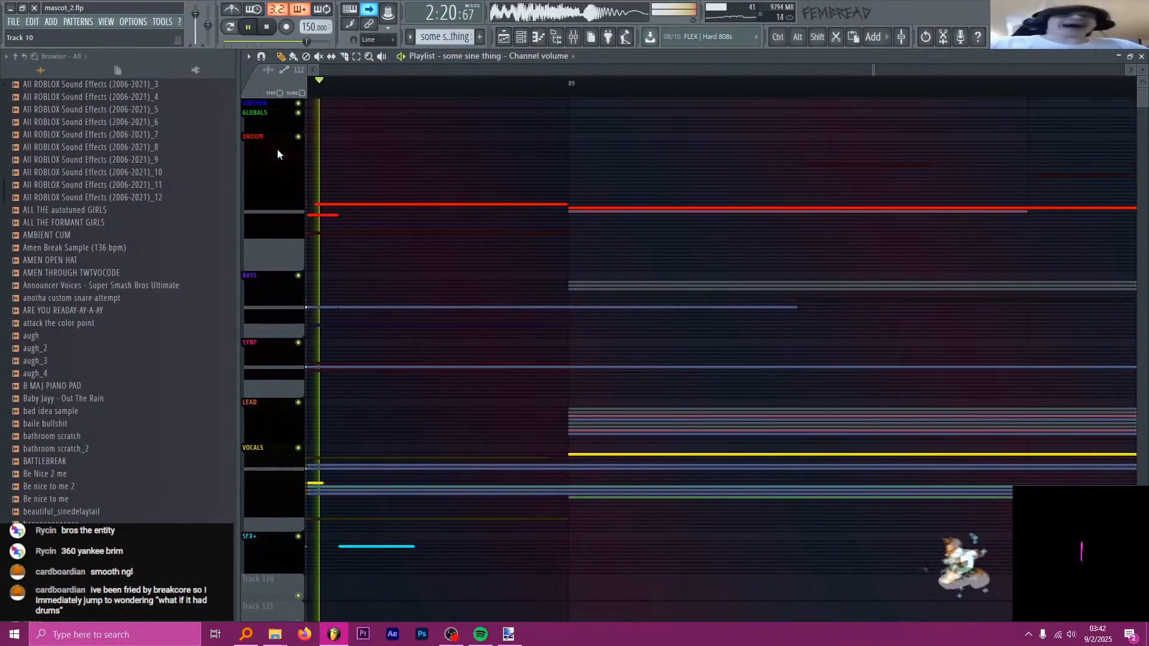
key(space)
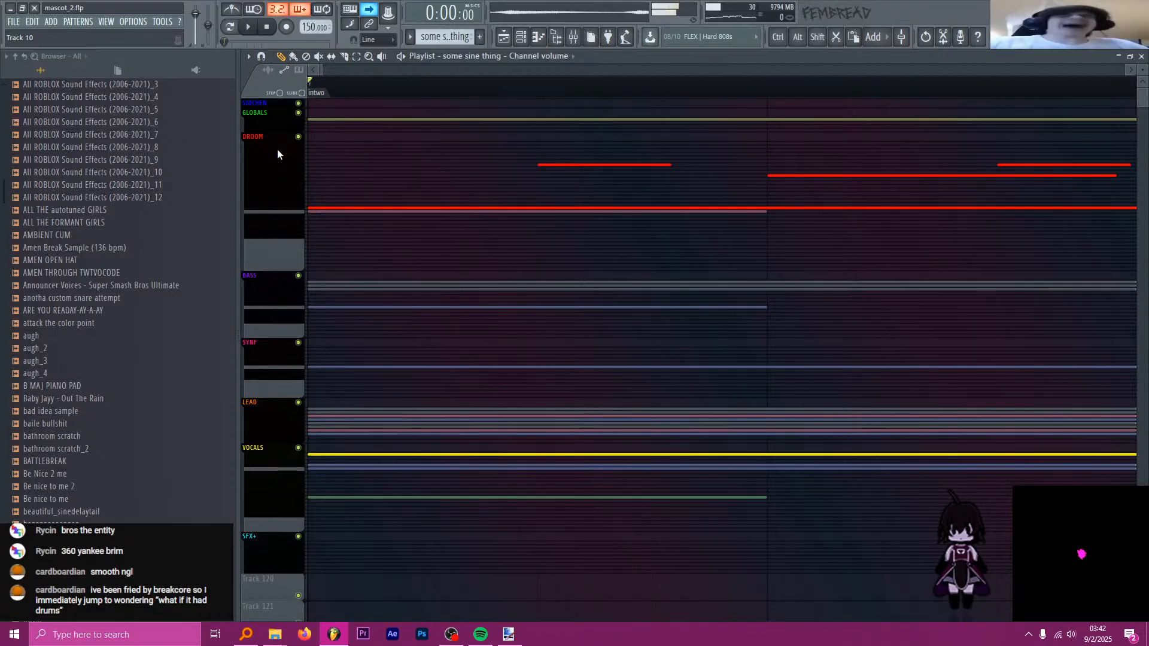